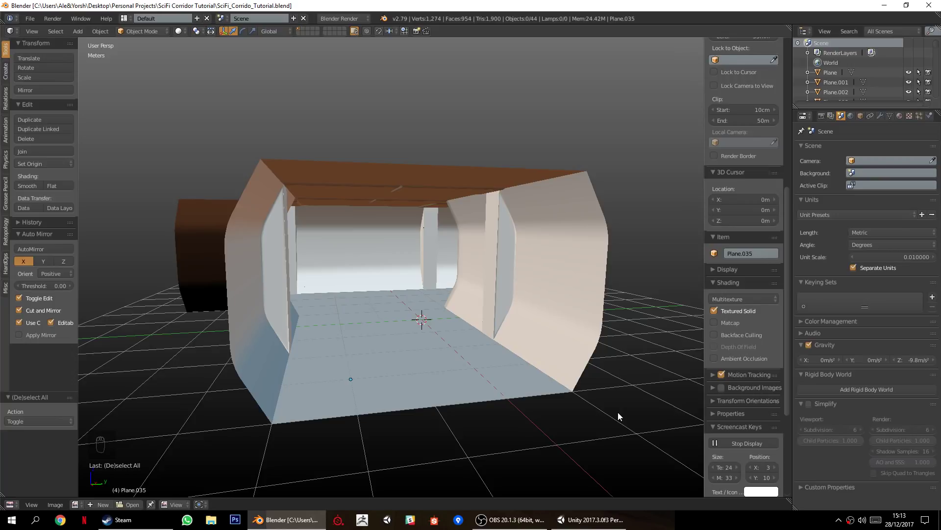
Walk through the sci-fi corridor in first-person view and examine its walls, pillars, floor and ceiling.
{"action": "key", "text": "shift+f"}
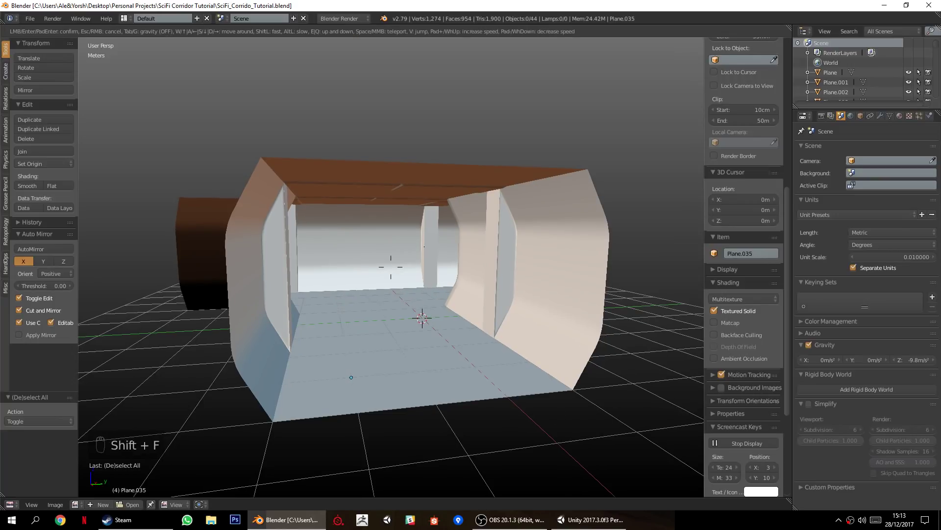
{"action": "key", "text": "w"}
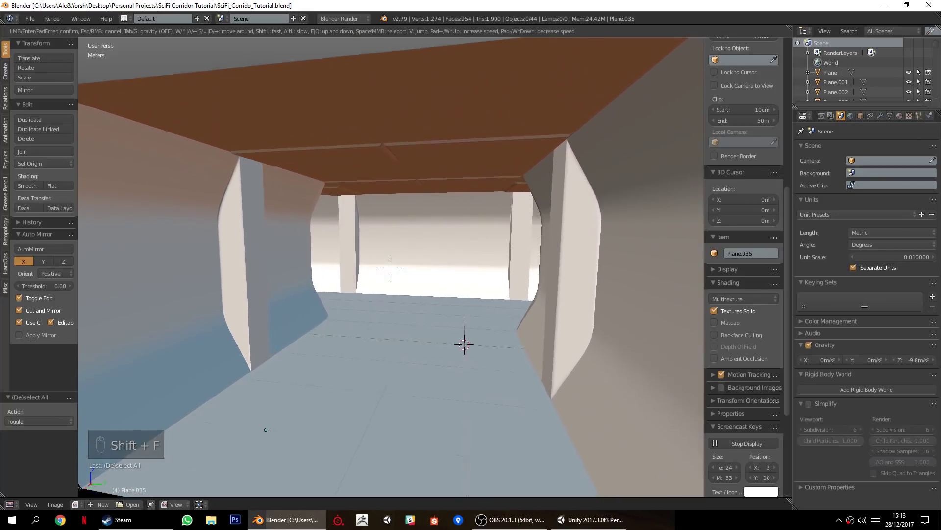
{"action": "key", "text": "w"}
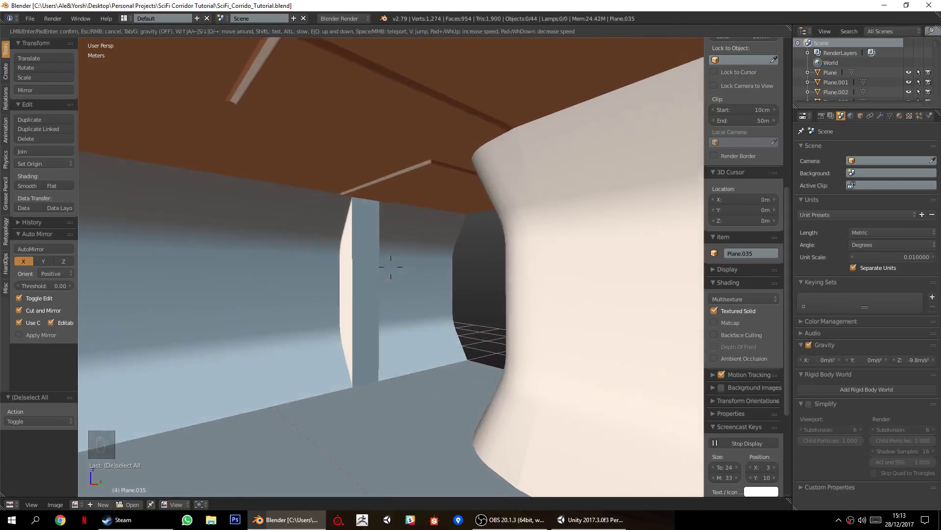
{"action": "key", "text": "s"}
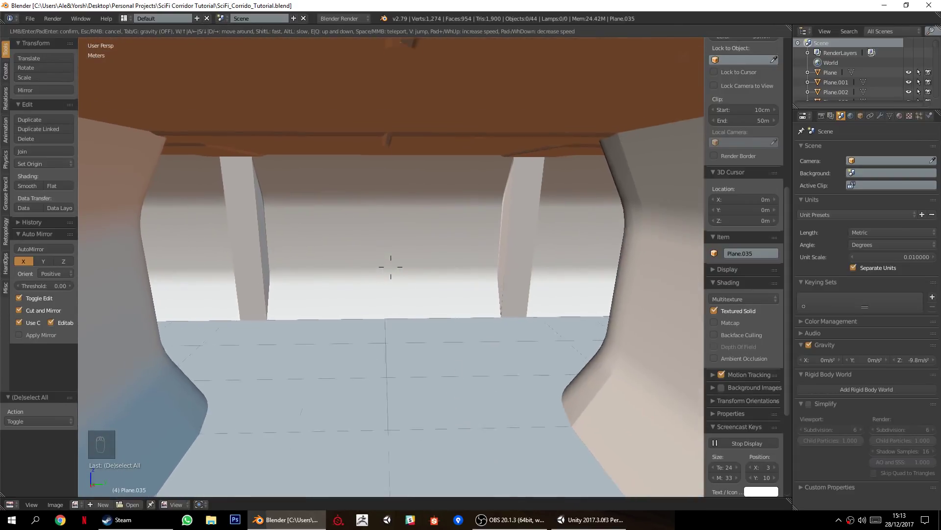
{"action": "key", "text": "s"}
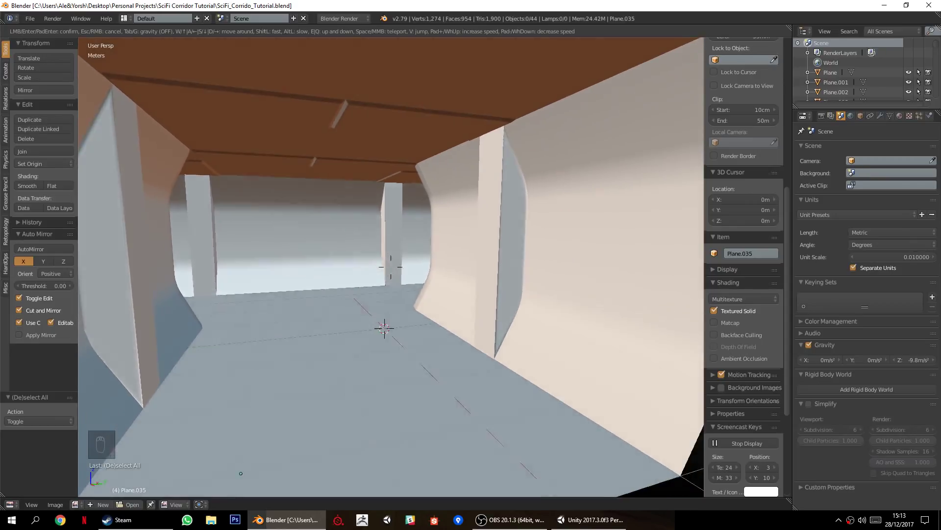
{"action": "key", "text": "w"}
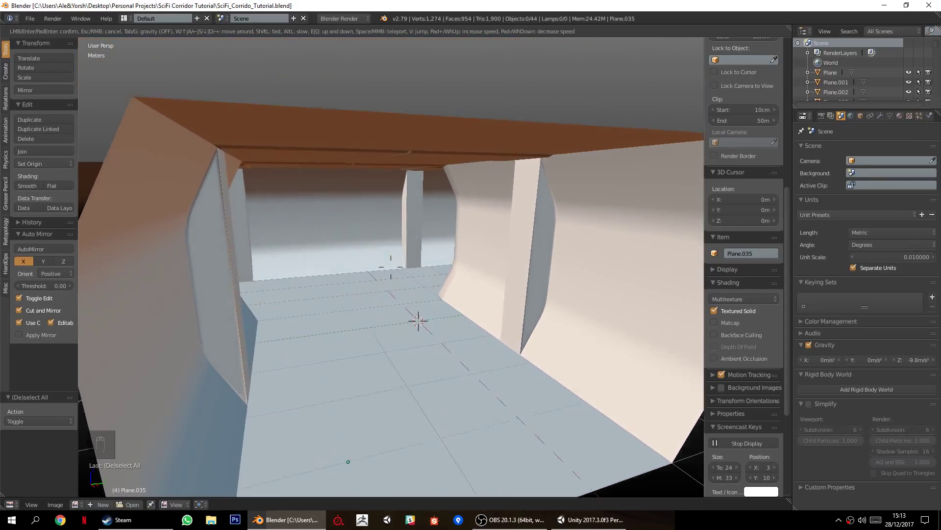
{"action": "key", "text": "w"}
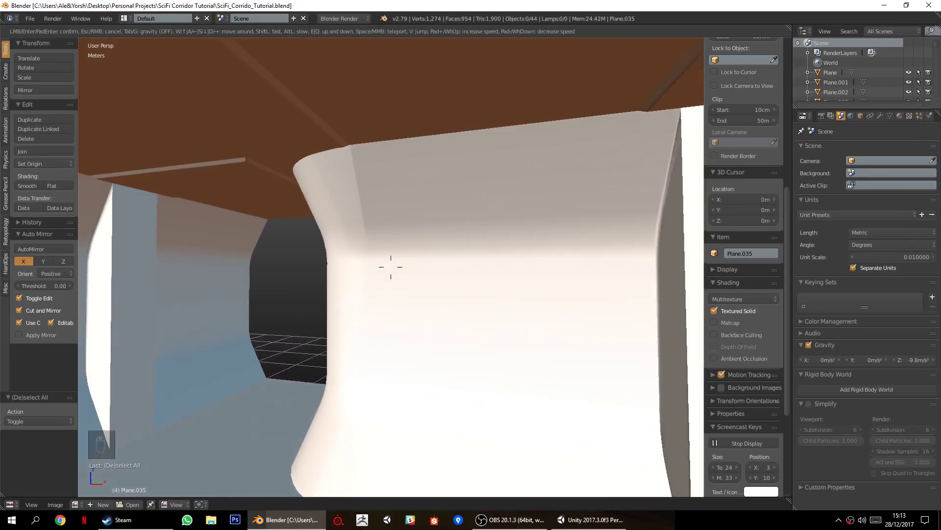
{"action": "key", "text": "s"}
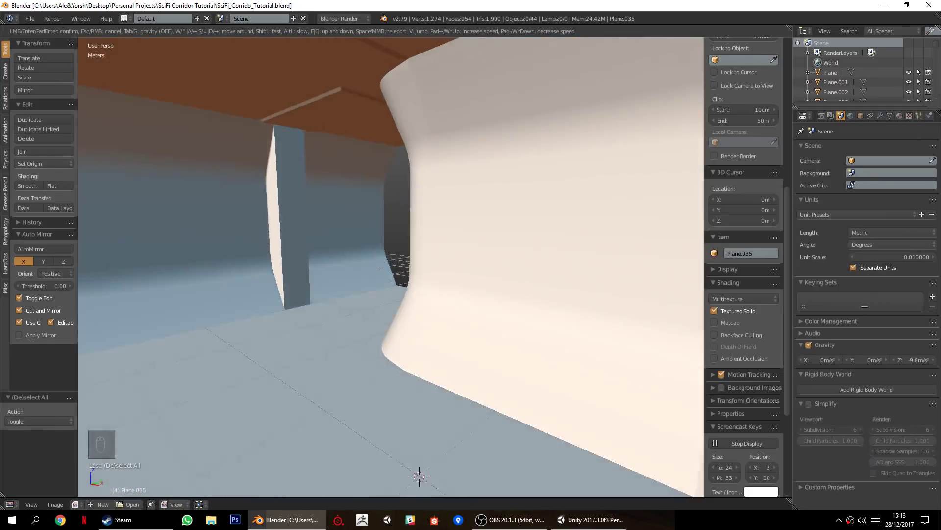
{"action": "key", "text": "s"}
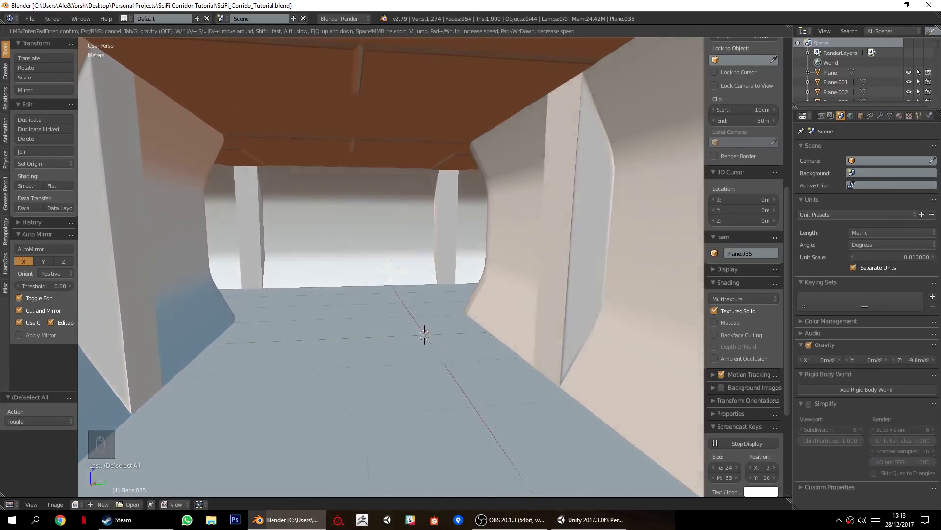
{"action": "key", "text": "s"}
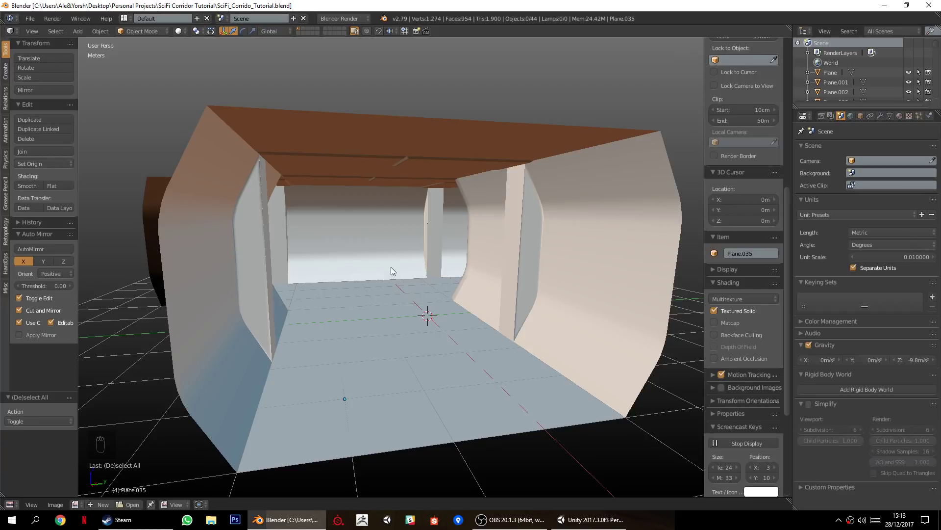
Try moving a floor tile at the corridor's open end away from its neighbours.
{"action": "middle_click_drag", "start_coordinate": [378, 261], "coordinate": [443, 381]}
{"action": "scroll", "coordinate": [376, 275], "scroll_direction": "up", "scroll_amount": 3}
{"action": "scroll", "coordinate": [362, 261], "scroll_direction": "up", "scroll_amount": 1}
{"action": "scroll", "coordinate": [394, 271], "scroll_direction": "up", "scroll_amount": 1}
{"action": "scroll", "coordinate": [393, 301], "scroll_direction": "down", "scroll_amount": 3}
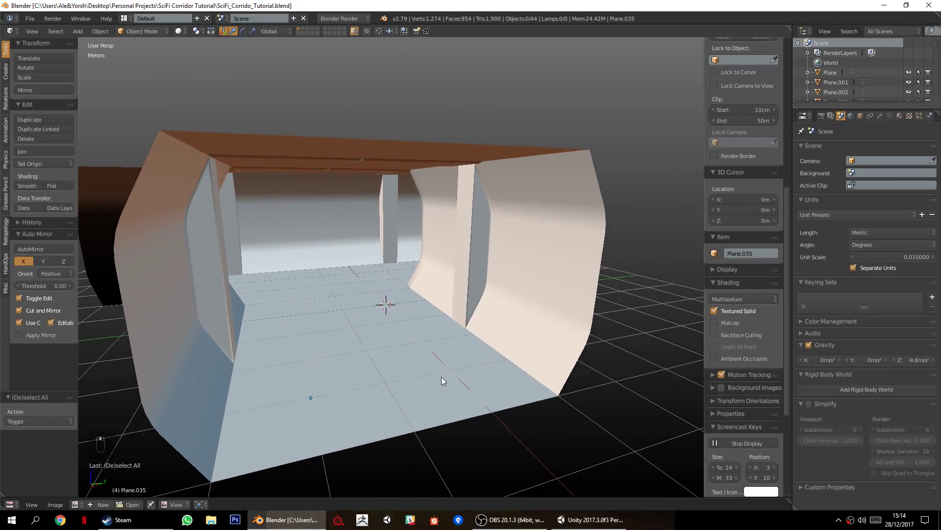
{"action": "middle_click_drag", "start_coordinate": [570, 434], "coordinate": [542, 405]}
{"action": "key", "text": "g"}
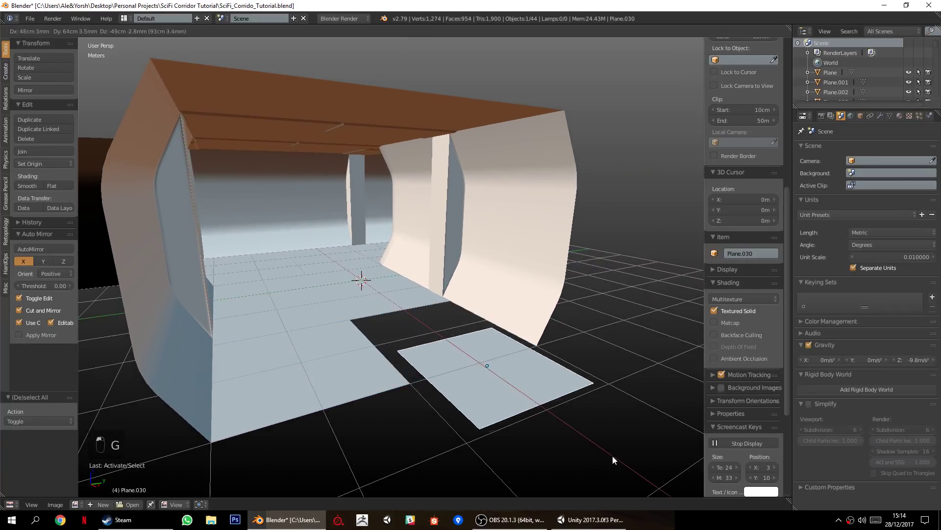
{"action": "right_click", "coordinate": [564, 441]}
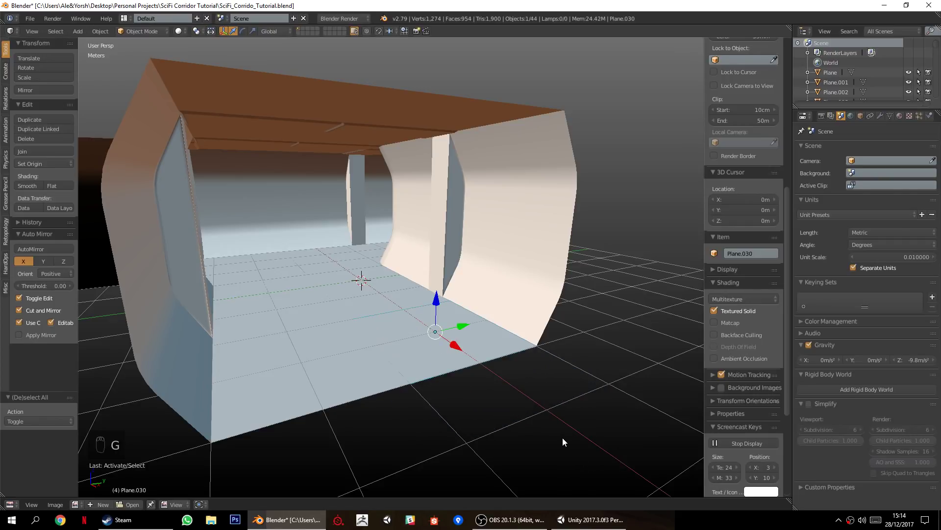
Examine the individual curved wall and pillar modules along one side of the corridor.
{"action": "middle_click_drag", "start_coordinate": [533, 367], "coordinate": [611, 304]}
{"action": "right_click", "coordinate": [475, 295]}
{"action": "scroll", "coordinate": [609, 319], "scroll_direction": "up", "scroll_amount": 1}
{"action": "middle_click_drag", "start_coordinate": [608, 339], "coordinate": [586, 357]}
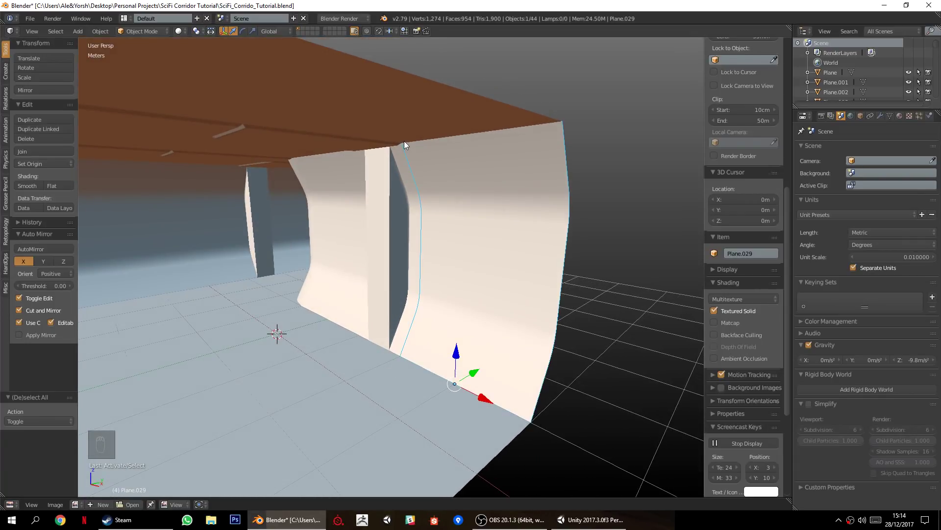
{"action": "middle_click_drag", "start_coordinate": [524, 185], "coordinate": [387, 241]}
{"action": "middle_click_drag", "start_coordinate": [301, 267], "coordinate": [360, 322], "text": "shift"}
{"action": "scroll", "coordinate": [367, 284], "scroll_direction": "up", "scroll_amount": 1}
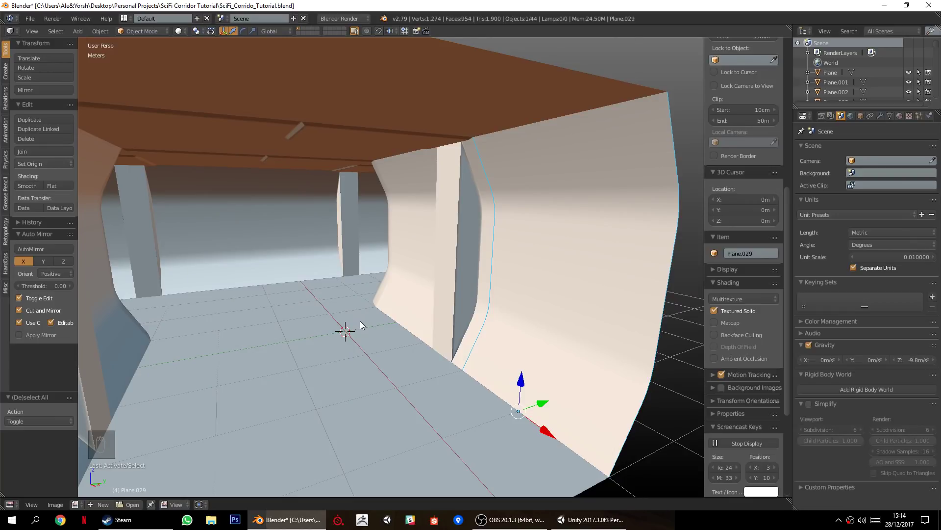
{"action": "right_click", "coordinate": [475, 199]}
{"action": "scroll", "coordinate": [409, 278], "scroll_direction": "up", "scroll_amount": 4}
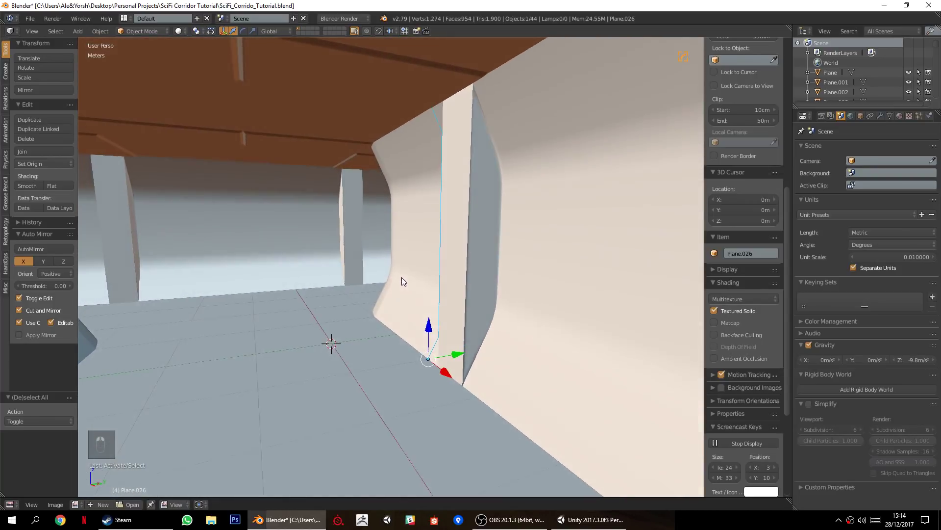
{"action": "scroll", "coordinate": [414, 266], "scroll_direction": "down", "scroll_amount": 4}
{"action": "middle_click_drag", "start_coordinate": [416, 269], "coordinate": [457, 304]}
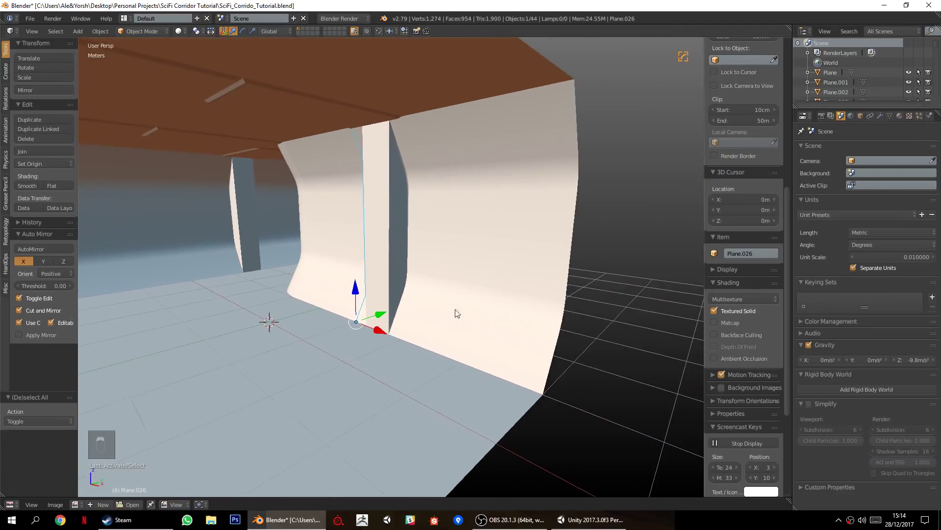
Duplicate the six floor, wall and ceiling modules of the open end section to lengthen the corridor, and deselect everything.
{"action": "scroll", "coordinate": [457, 304], "scroll_direction": "down", "scroll_amount": 3}
{"action": "right_click", "coordinate": [445, 275], "text": "shift"}
{"action": "right_click", "coordinate": [409, 166], "text": "shift"}
{"action": "middle_click_drag", "start_coordinate": [410, 183], "coordinate": [255, 172]}
{"action": "right_click", "coordinate": [199, 193], "text": "shift"}
{"action": "middle_click_drag", "start_coordinate": [260, 230], "coordinate": [235, 281]}
{"action": "right_click", "coordinate": [251, 372], "text": "shift"}
{"action": "middle_click_drag", "start_coordinate": [187, 341], "coordinate": [265, 349]}
{"action": "key", "text": "shift+f"}
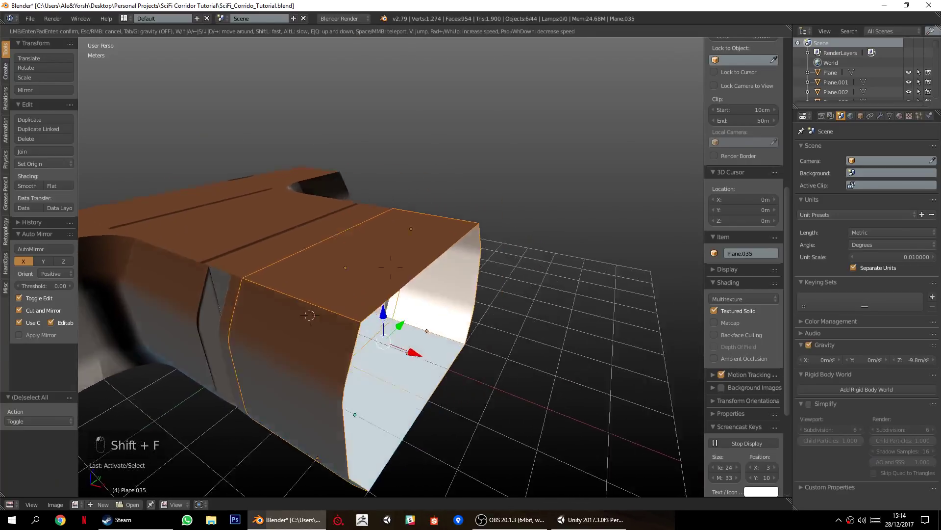
{"action": "right_click", "coordinate": [381, 269]}
{"action": "key", "text": "shift+d"}
{"action": "right_click", "coordinate": [459, 315]}
{"action": "middle_click_drag", "start_coordinate": [460, 315], "coordinate": [440, 310]}
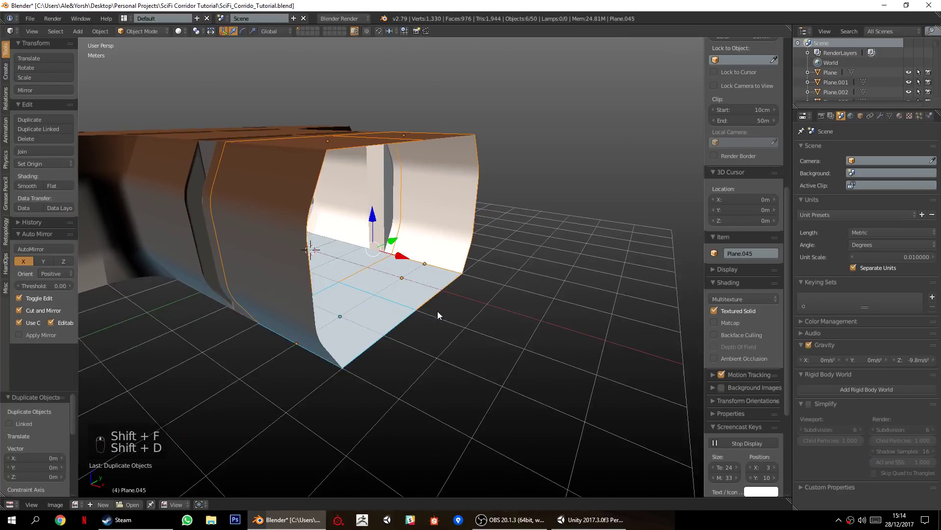
{"action": "scroll", "coordinate": [429, 286], "scroll_direction": "down", "scroll_amount": 2}
{"action": "middle_click_drag", "start_coordinate": [419, 275], "coordinate": [498, 324]}
{"action": "key", "text": "a"}
Walk through the extended corridor up to the junction and examine how the sections fit together.
{"action": "scroll", "coordinate": [548, 313], "scroll_direction": "up", "scroll_amount": 2}
{"action": "scroll", "coordinate": [495, 272], "scroll_direction": "up", "scroll_amount": 3}
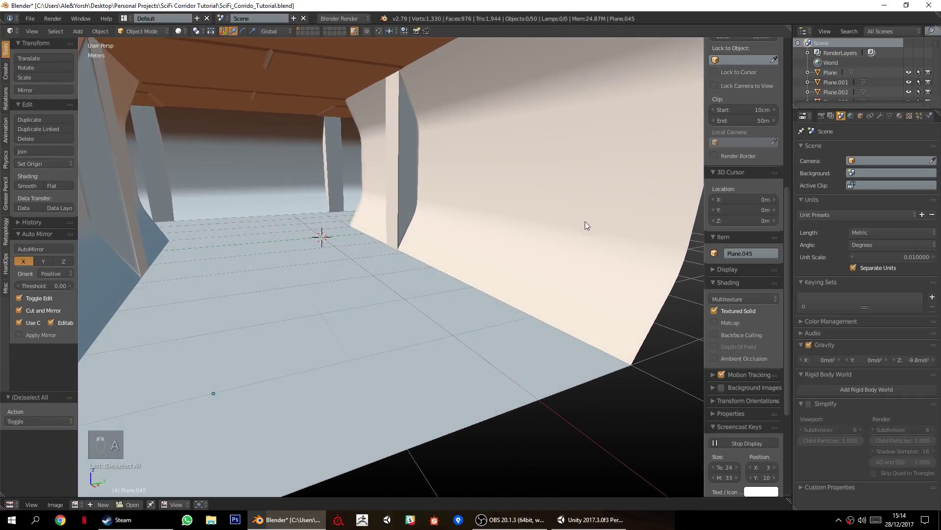
{"action": "scroll", "coordinate": [530, 241], "scroll_direction": "down", "scroll_amount": 2}
{"action": "middle_click_drag", "start_coordinate": [472, 261], "coordinate": [472, 299], "text": "shift"}
{"action": "middle_click_drag", "start_coordinate": [367, 252], "coordinate": [379, 247]}
{"action": "scroll", "coordinate": [435, 258], "scroll_direction": "up", "scroll_amount": 2}
{"action": "middle_click_drag", "start_coordinate": [434, 258], "coordinate": [425, 305]}
{"action": "scroll", "coordinate": [412, 280], "scroll_direction": "down", "scroll_amount": 2}
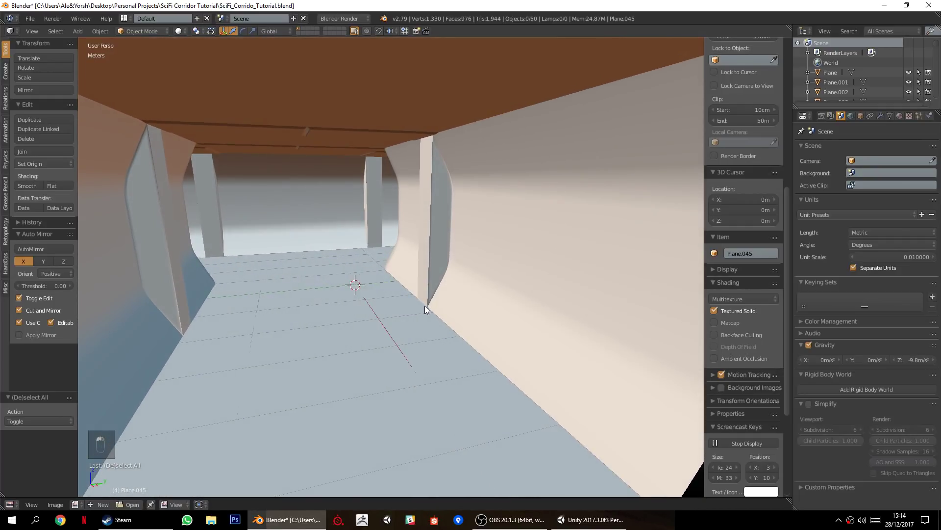
{"action": "key", "text": "shift+f"}
{"action": "key", "text": "w"}
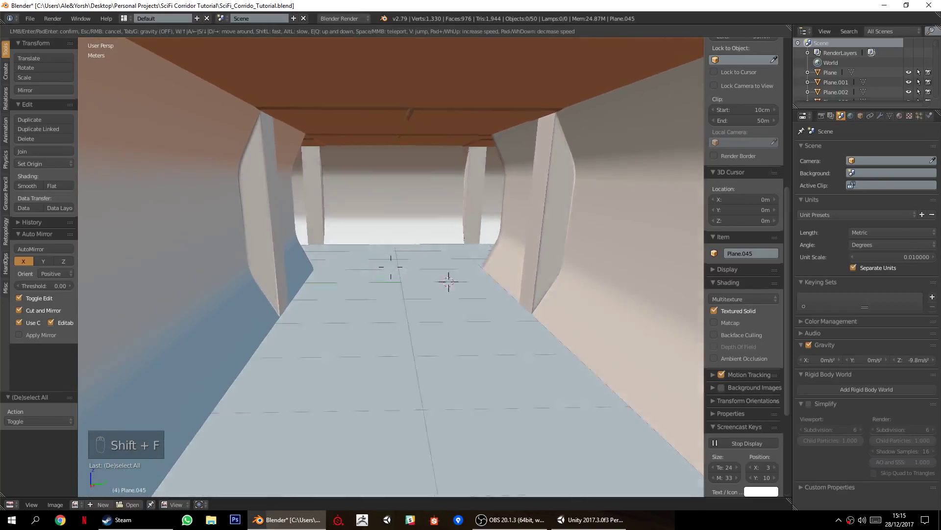
{"action": "key", "text": "w"}
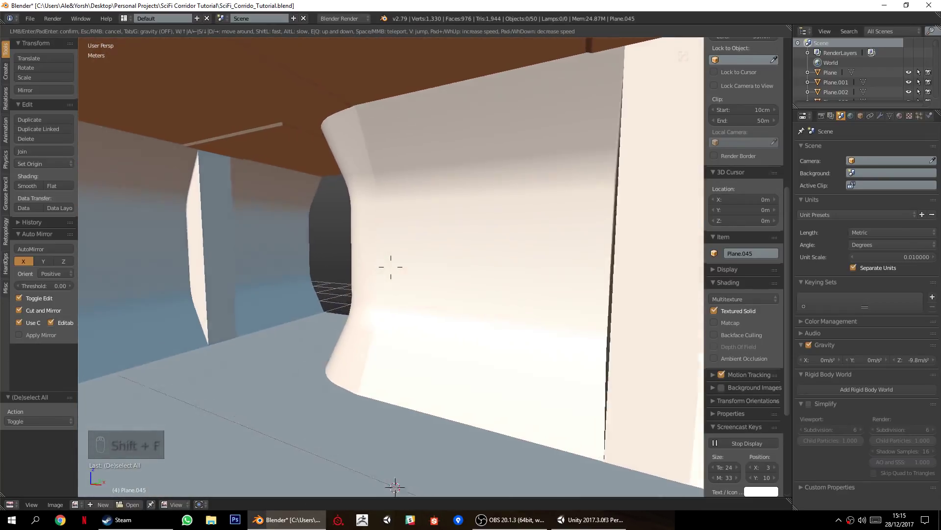
{"action": "key", "text": "s"}
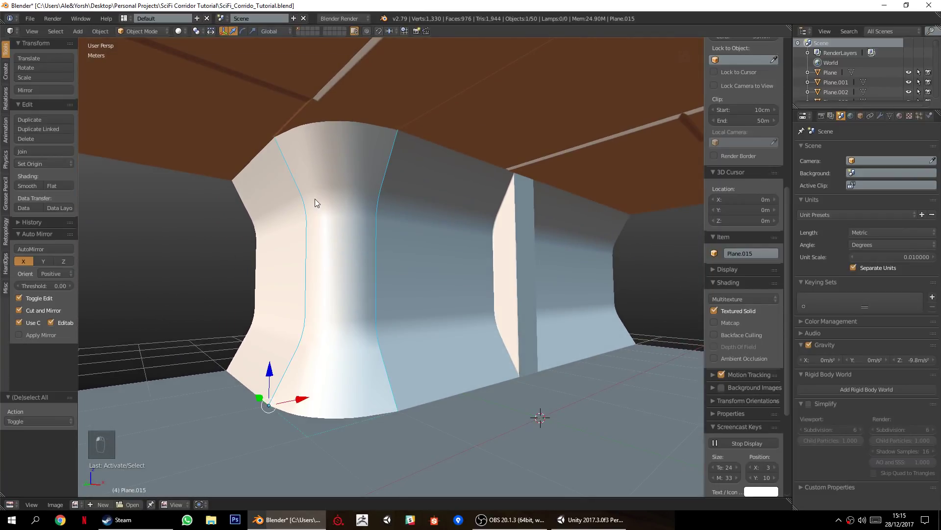
Examine the curved corner wall, ceiling panel, floor tile and pillar modules, and the corridor's overall shape from outside.
{"action": "middle_click_drag", "start_coordinate": [443, 295], "coordinate": [364, 300]}
{"action": "middle_click_drag", "start_coordinate": [418, 149], "coordinate": [396, 289]}
{"action": "middle_click_drag", "start_coordinate": [358, 337], "coordinate": [377, 296]}
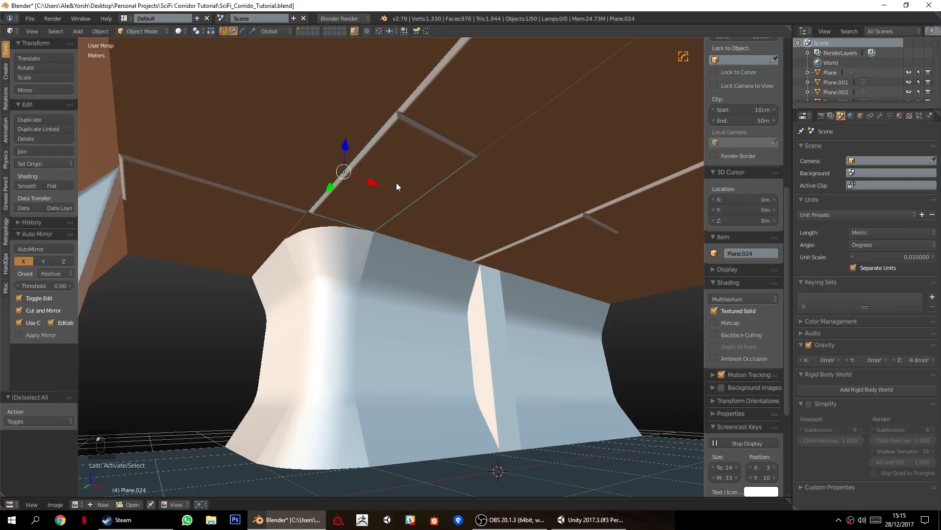
{"action": "middle_click_drag", "start_coordinate": [412, 276], "coordinate": [352, 223]}
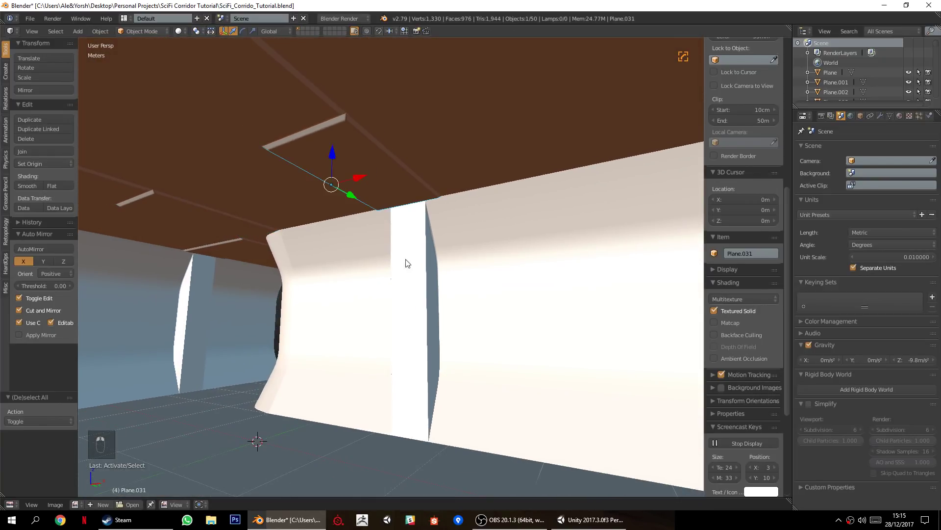
{"action": "middle_click_drag", "start_coordinate": [384, 343], "coordinate": [375, 363]}
{"action": "right_click", "coordinate": [385, 411]}
{"action": "middle_click_drag", "start_coordinate": [260, 441], "coordinate": [288, 406]}
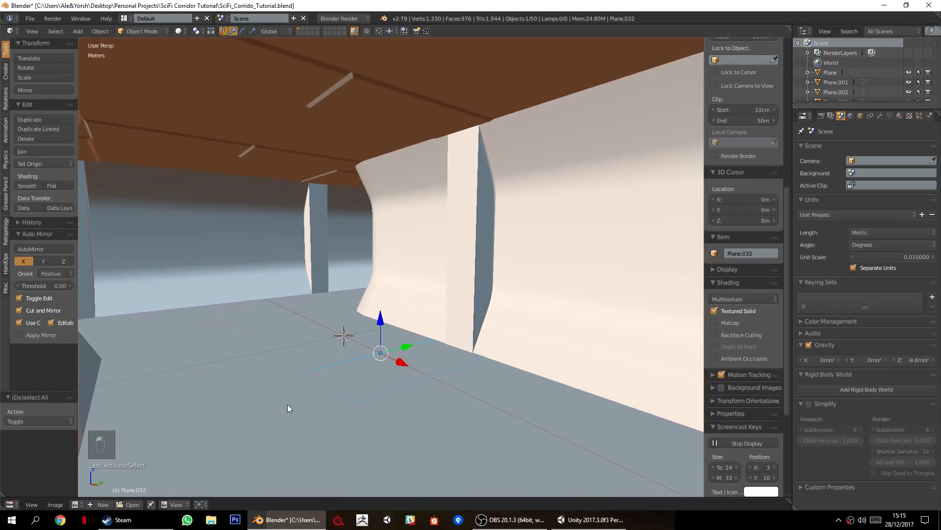
{"action": "key", "text": "g"}
{"action": "right_click", "coordinate": [348, 382]}
{"action": "middle_click_drag", "start_coordinate": [310, 361], "coordinate": [407, 346]}
{"action": "scroll", "coordinate": [308, 354], "scroll_direction": "down", "scroll_amount": 2}
{"action": "scroll", "coordinate": [319, 308], "scroll_direction": "up", "scroll_amount": 2}
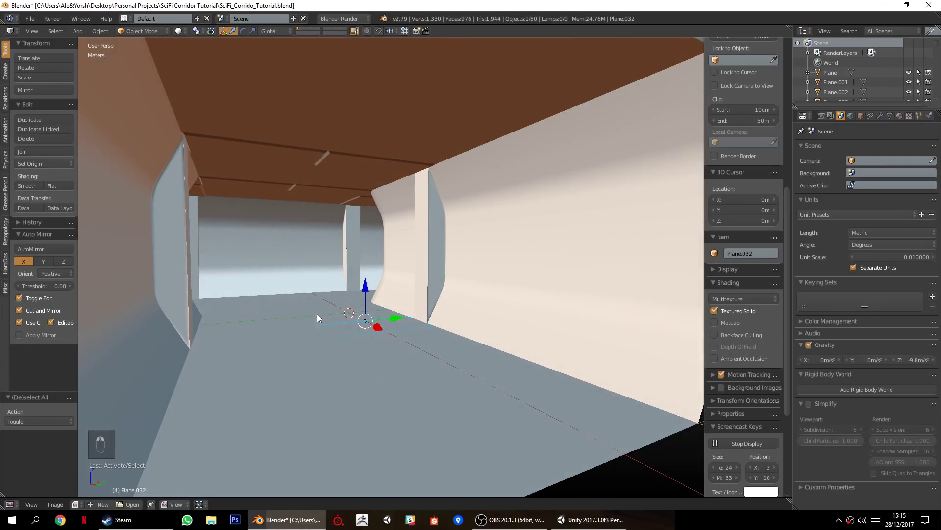
{"action": "middle_click_drag", "start_coordinate": [445, 233], "coordinate": [342, 240]}
{"action": "scroll", "coordinate": [346, 274], "scroll_direction": "down", "scroll_amount": 3}
{"action": "mouse_move", "coordinate": [344, 297]}
{"action": "middle_mouse_down"}
{"action": "mouse_move", "coordinate": [331, 278]}
{"action": "mouse_move", "coordinate": [354, 285]}
{"action": "middle_mouse_up"}
{"action": "scroll", "coordinate": [376, 310], "scroll_direction": "down", "scroll_amount": 3}
{"action": "middle_click_drag", "start_coordinate": [376, 314], "coordinate": [372, 323]}
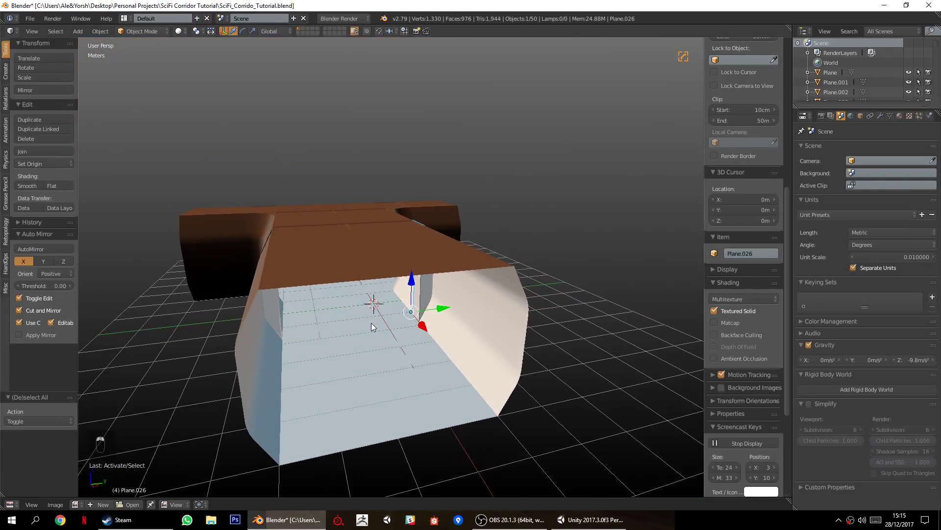
Delete all corridor objects from the scene.
{"action": "key", "text": "a"}
{"action": "key", "text": "a"}
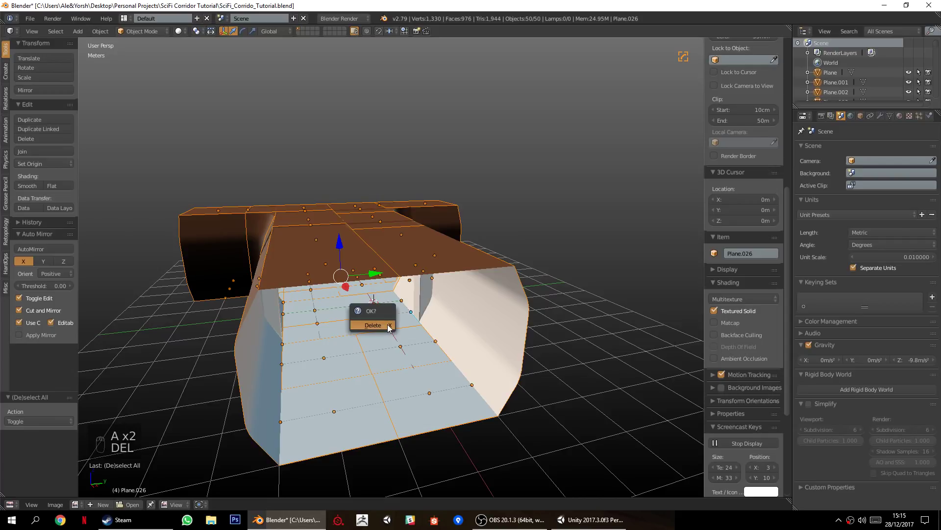
{"action": "left_click", "coordinate": [387, 326]}
Add a mesh plane at the origin of the empty scene.
{"action": "middle_click_drag", "start_coordinate": [387, 328], "coordinate": [411, 338]}
{"action": "mouse_move", "coordinate": [424, 373]}
{"action": "middle_mouse_down"}
{"action": "mouse_move", "coordinate": [465, 378]}
{"action": "mouse_move", "coordinate": [438, 384]}
{"action": "middle_mouse_up"}
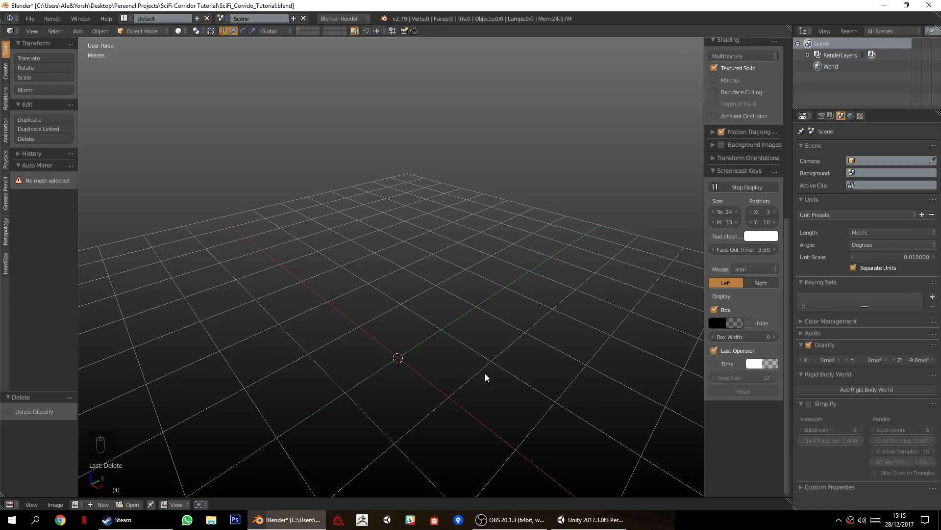
{"action": "key", "text": "shift+a"}
{"action": "mouse_move", "coordinate": [486, 376]}
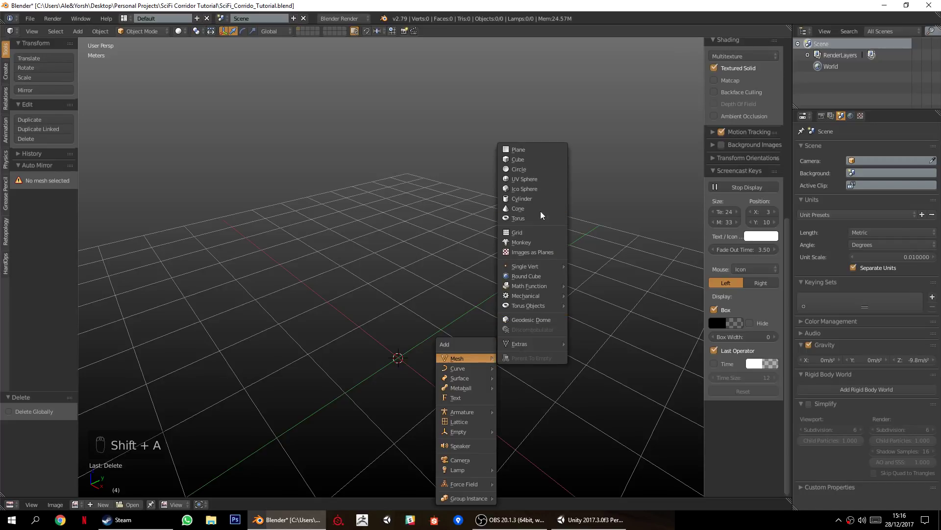
{"action": "left_click", "coordinate": [523, 150]}
{"action": "middle_click_drag", "start_coordinate": [467, 273], "coordinate": [509, 278]}
Duplicate the plane and move the copy -2 m along X so it sits edge to edge with the original.
{"action": "right_click", "coordinate": [456, 330]}
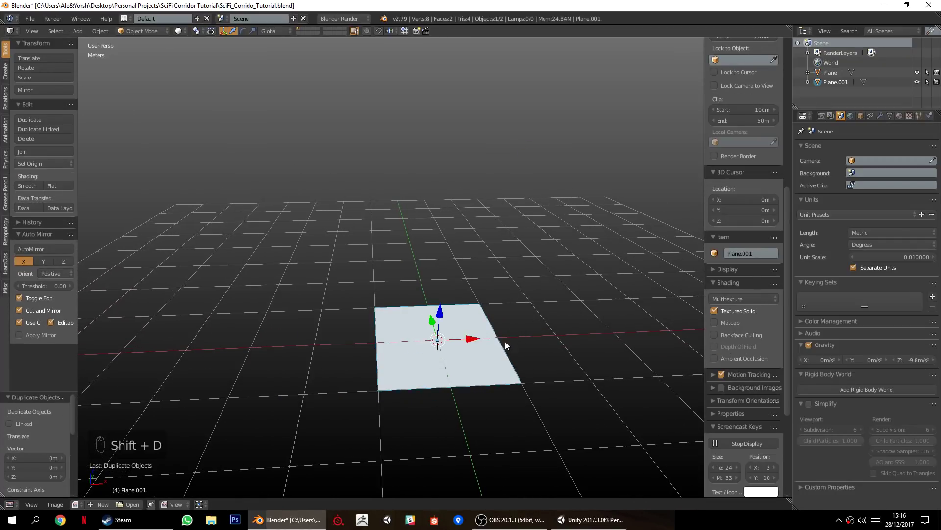
{"action": "middle_click_drag", "start_coordinate": [506, 339], "coordinate": [497, 357]}
{"action": "left_click_drag", "start_coordinate": [472, 337], "coordinate": [354, 345], "text": "ctrl"}
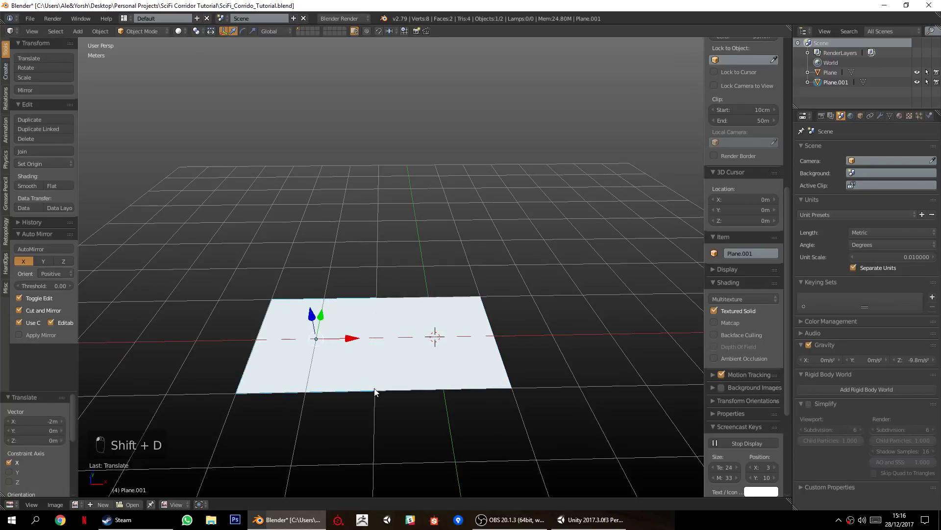
Narrow the copied floor plane to half its width by moving its outer edge inward along X.
{"action": "key", "text": "Tab"}
{"action": "middle_click_drag", "start_coordinate": [343, 373], "coordinate": [378, 347], "text": "shift"}
{"action": "scroll", "coordinate": [378, 346], "scroll_direction": "up", "scroll_amount": 1}
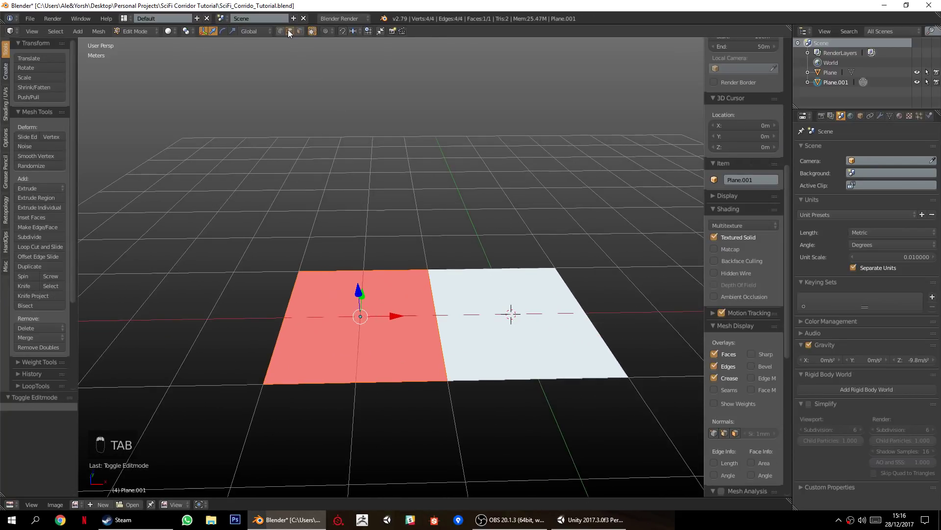
{"action": "right_click", "coordinate": [272, 310]}
{"action": "left_click_drag", "start_coordinate": [329, 316], "coordinate": [400, 317], "text": "ctrl"}
{"action": "middle_click_drag", "start_coordinate": [483, 364], "coordinate": [404, 380]}
{"action": "key", "text": "Tab"}
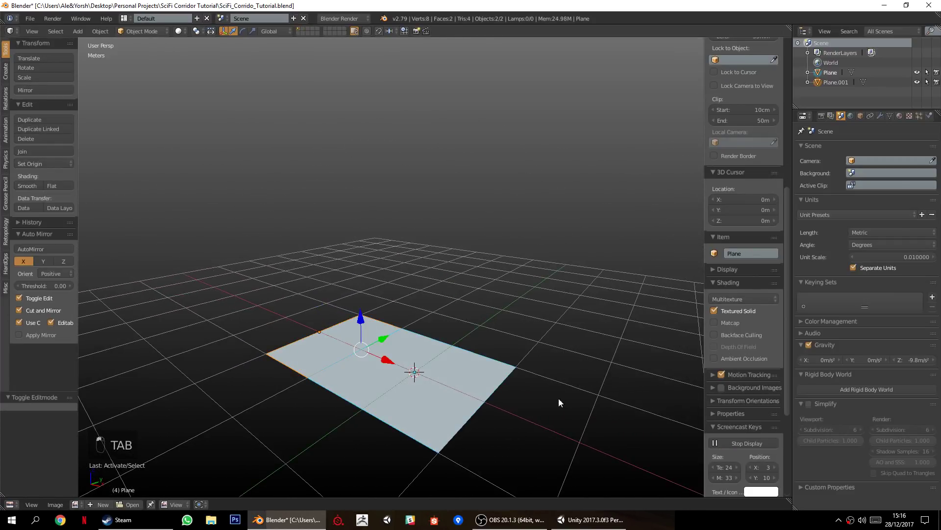
Duplicate both floor planes and raise the copies 3 m along Z to form the ceiling.
{"action": "key", "text": "shift+d"}
{"action": "right_click", "coordinate": [541, 380]}
{"action": "middle_click_drag", "start_coordinate": [538, 387], "coordinate": [483, 407]}
{"action": "key", "text": "g"}
{"action": "key", "text": "z"}
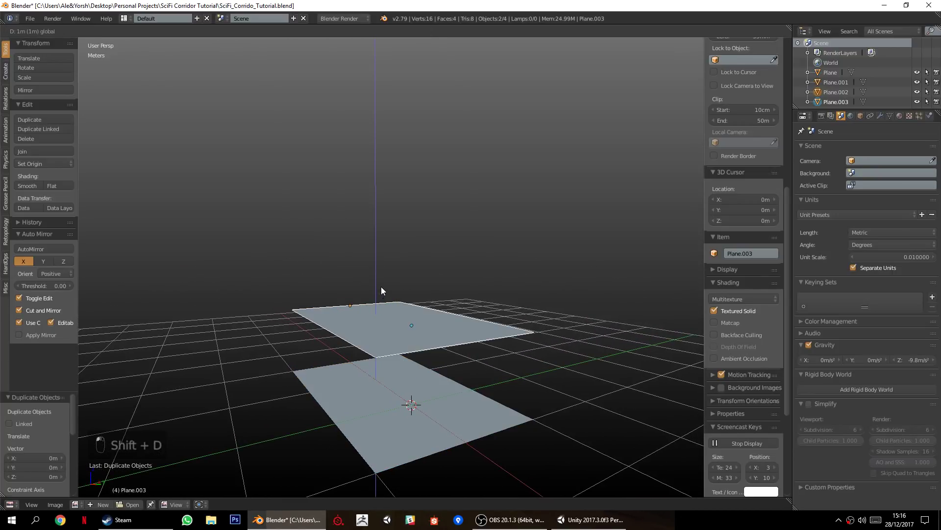
{"action": "middle_click_drag", "start_coordinate": [403, 230], "coordinate": [407, 261]}
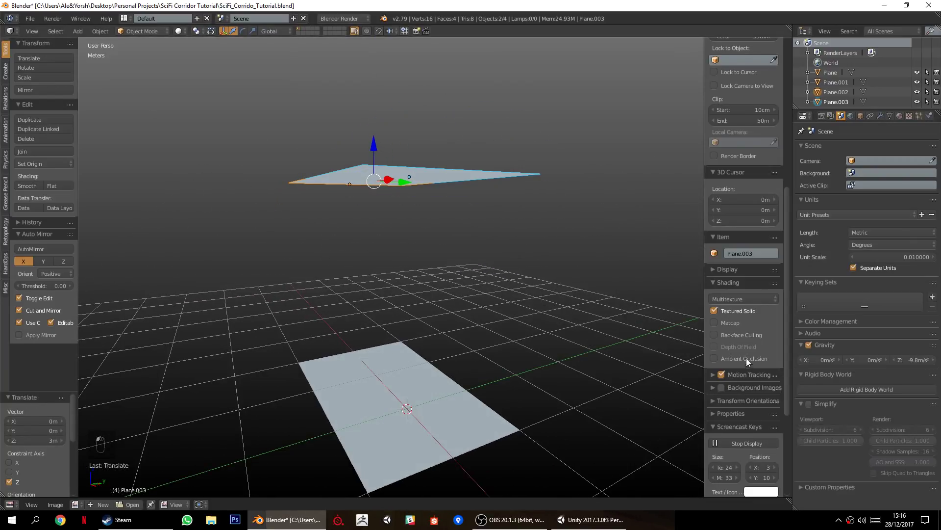
Enable Backface Culling in the viewport shading.
{"action": "scroll", "coordinate": [749, 362], "scroll_direction": "down", "scroll_amount": 1}
{"action": "left_click", "coordinate": [743, 313]}
{"action": "middle_click_drag", "start_coordinate": [500, 308], "coordinate": [460, 190]}
Flip the normals of the larger ceiling plane so that it faces down into the corridor.
{"action": "key", "text": "Tab"}
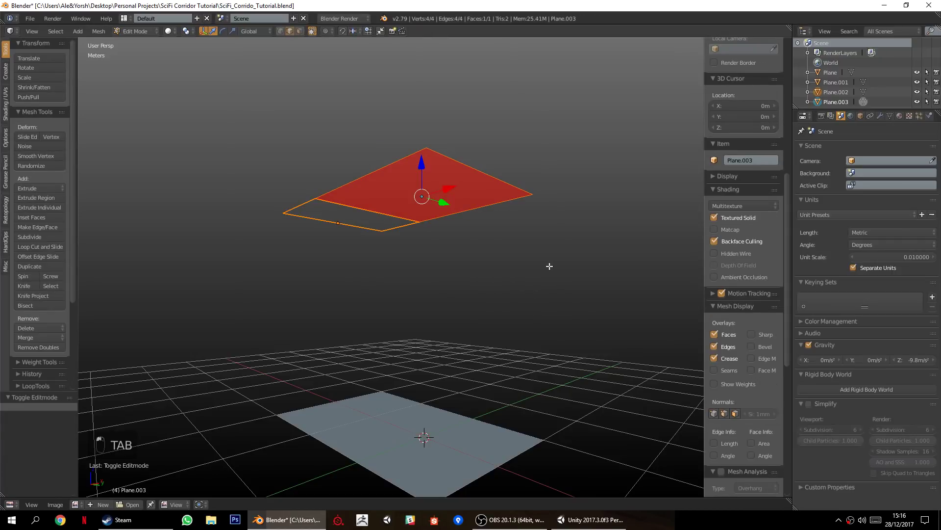
{"action": "key", "text": "a"}
{"action": "key", "text": "a"}
{"action": "key", "text": "a"}
{"action": "key", "text": "a"}
{"action": "key", "text": "a"}
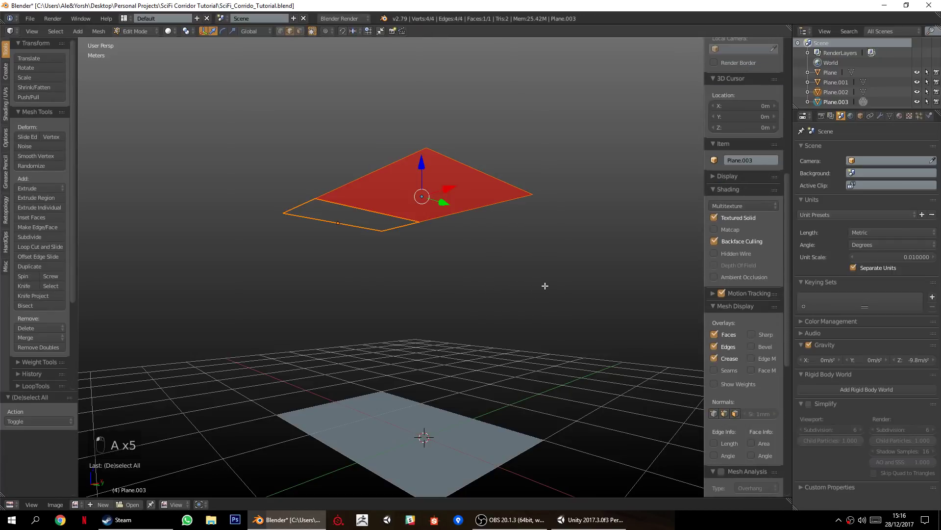
{"action": "key", "text": "w"}
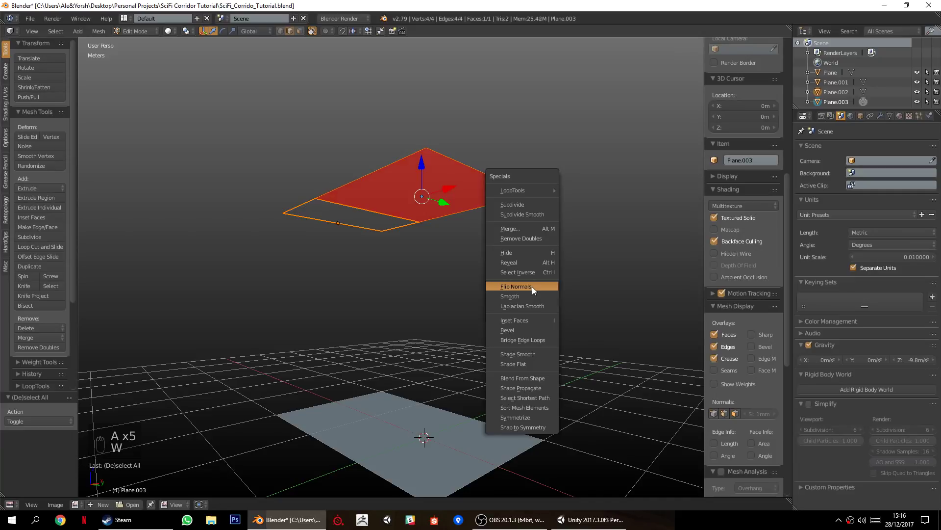
{"action": "left_click", "coordinate": [531, 287]}
{"action": "key", "text": "Tab"}
{"action": "key", "text": "g"}
{"action": "left_click", "coordinate": [392, 238]}
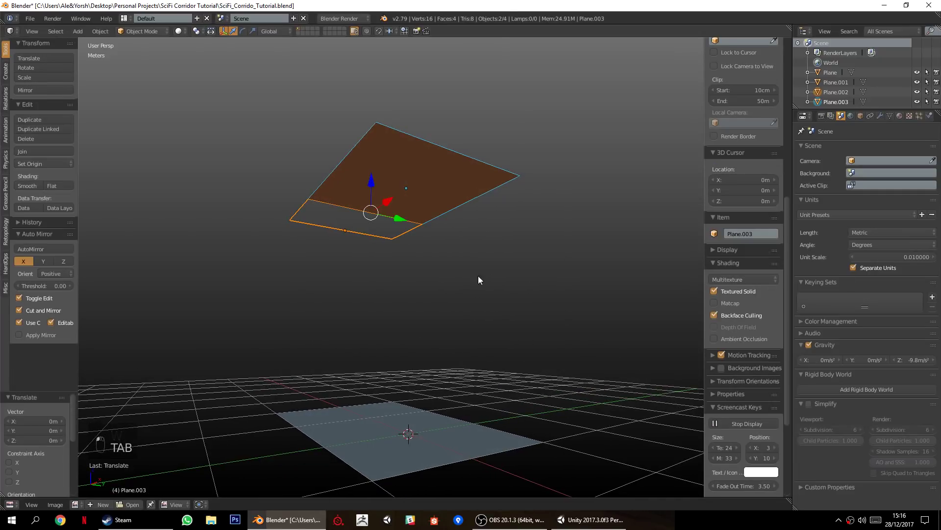
Flip the normals of the narrow ceiling plane so that it also faces downward.
{"action": "key", "text": "a"}
{"action": "key", "text": "a"}
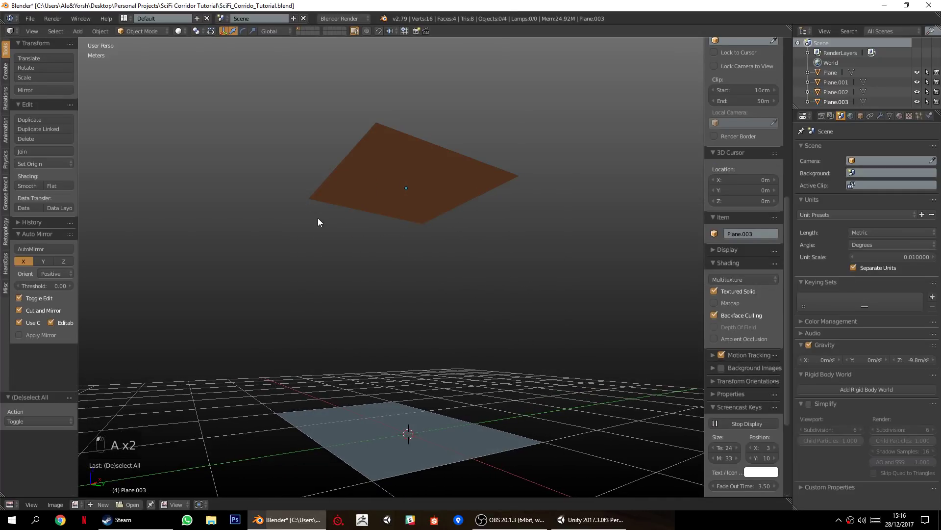
{"action": "key", "text": "Tab"}
{"action": "key", "text": "Tab"}
{"action": "middle_click_drag", "start_coordinate": [318, 214], "coordinate": [368, 278]}
{"action": "right_click", "coordinate": [316, 222]}
{"action": "key", "text": "Tab"}
{"action": "key", "text": "a"}
{"action": "key", "text": "a"}
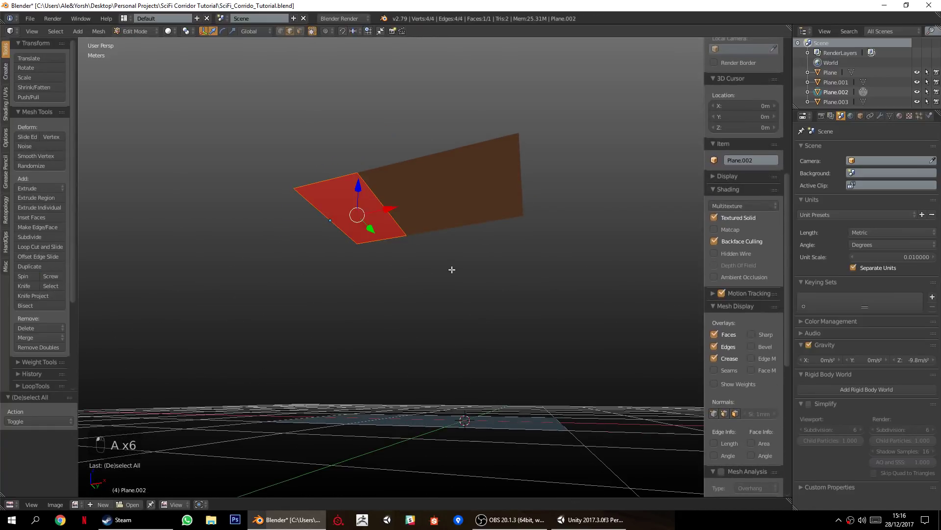
{"action": "key", "text": "w"}
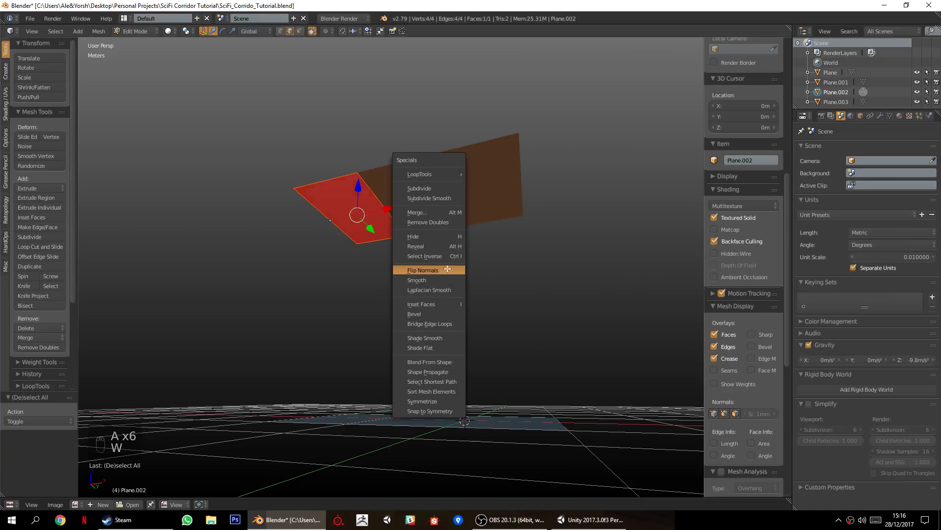
{"action": "left_click", "coordinate": [447, 268]}
{"action": "key", "text": "Tab"}
Duplicate the larger floor plane, move the copy 1 m along Y and shift its mesh another 1 m along Y in Edit Mode.
{"action": "middle_click_drag", "start_coordinate": [432, 269], "coordinate": [412, 344]}
{"action": "key", "text": "a"}
{"action": "key", "text": "a"}
{"action": "right_click", "coordinate": [412, 345]}
{"action": "middle_click_drag", "start_coordinate": [540, 322], "coordinate": [439, 375]}
{"action": "key", "text": "shift+d"}
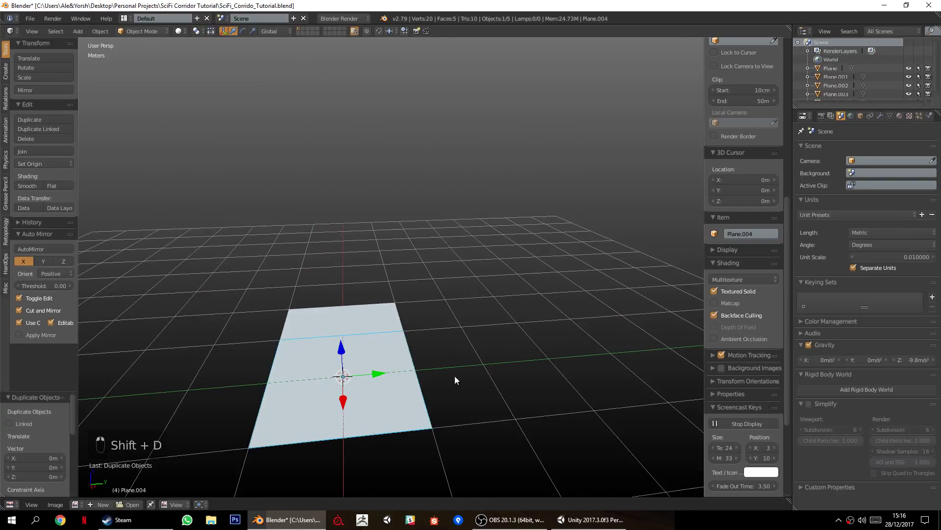
{"action": "left_click_drag", "start_coordinate": [385, 368], "coordinate": [473, 375]}
{"action": "middle_click_drag", "start_coordinate": [397, 405], "coordinate": [405, 351]}
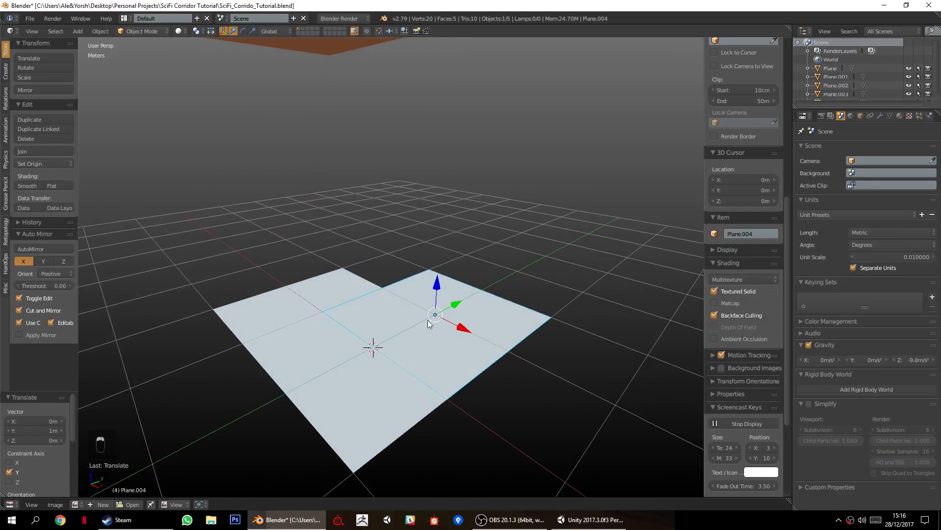
{"action": "middle_click_drag", "start_coordinate": [432, 323], "coordinate": [355, 375]}
{"action": "key", "text": "Tab"}
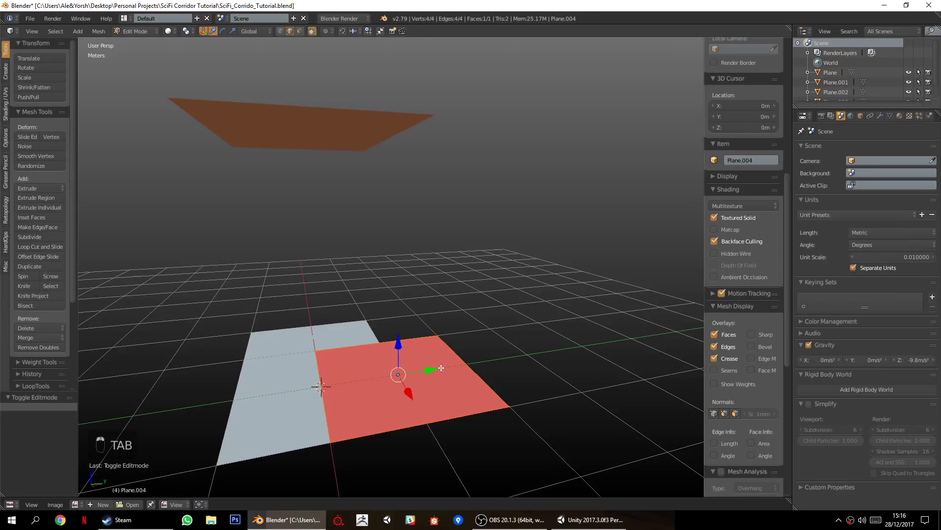
{"action": "left_click_drag", "start_coordinate": [427, 375], "coordinate": [494, 365]}
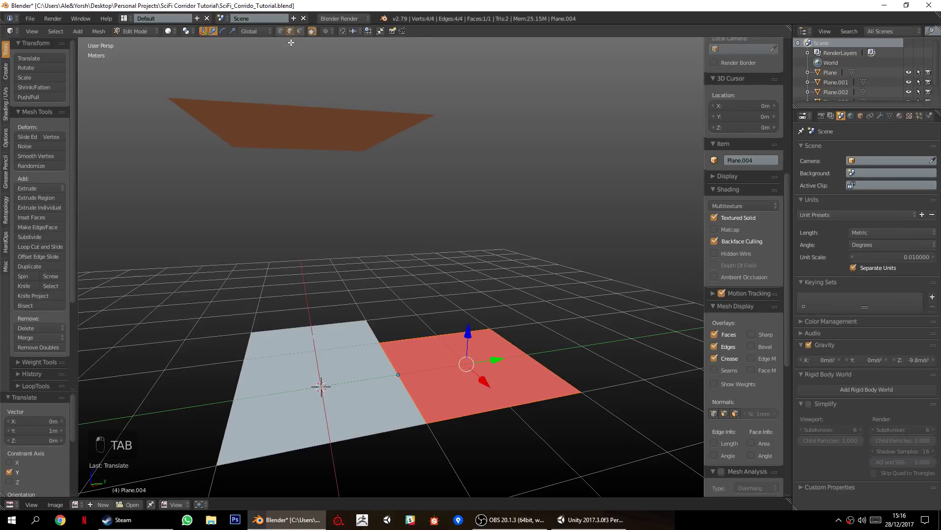
Turn the copied plane into a vertical wall by moving its outer edge up to the ceiling and back above the floor's edge.
{"action": "right_click", "coordinate": [522, 339]}
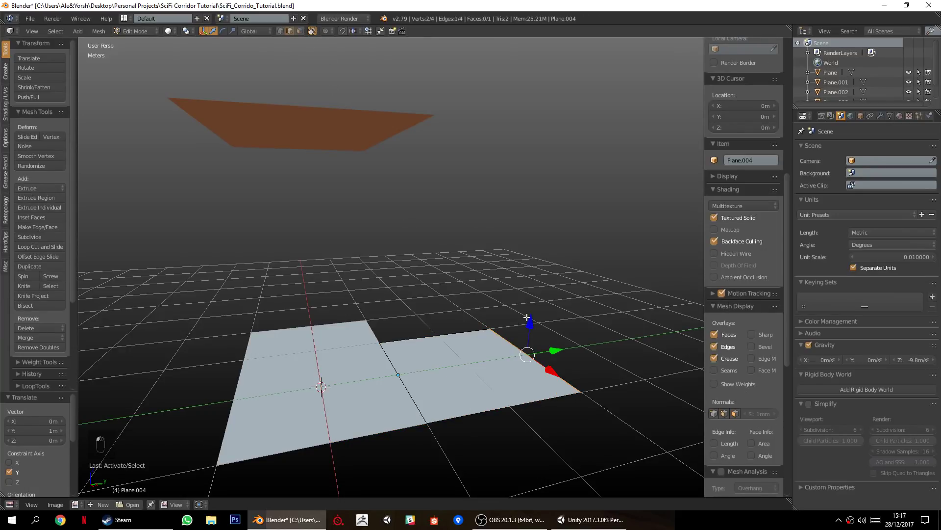
{"action": "left_click_drag", "start_coordinate": [532, 324], "coordinate": [511, 129]}
{"action": "middle_click_drag", "start_coordinate": [462, 313], "coordinate": [490, 287]}
{"action": "left_click_drag", "start_coordinate": [527, 198], "coordinate": [416, 207]}
{"action": "middle_click_drag", "start_coordinate": [351, 294], "coordinate": [460, 324]}
Add three evenly spaced horizontal loop cuts across the wall without sliding them.
{"action": "key", "text": "a"}
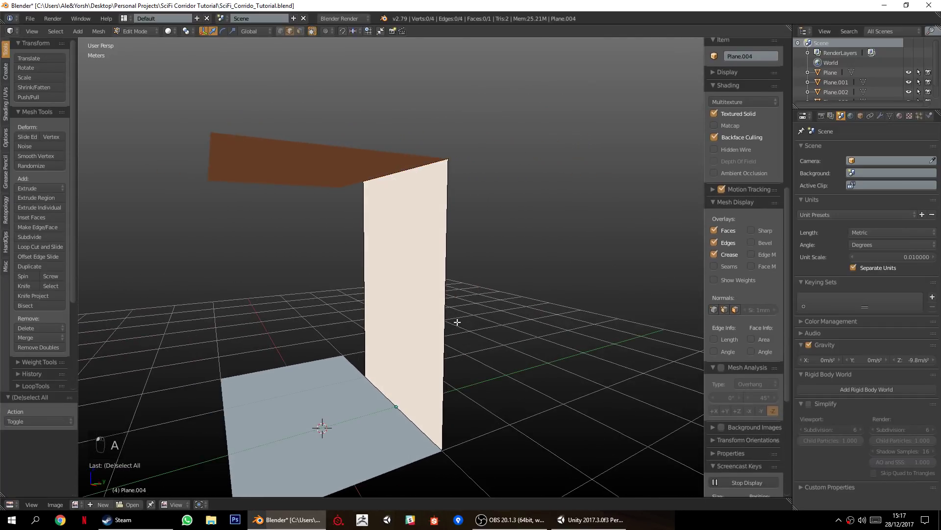
{"action": "key", "text": "ctrl+r"}
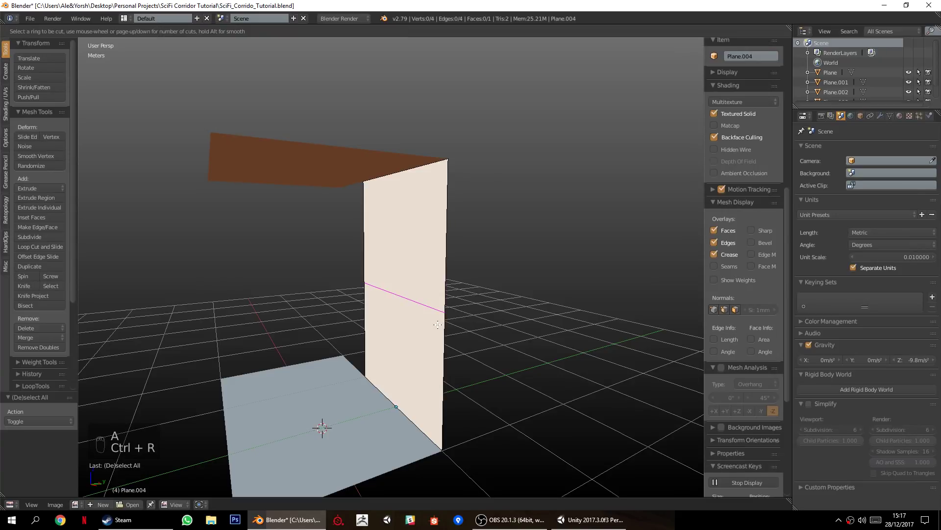
{"action": "key", "text": "ctrl+r"}
{"action": "scroll", "coordinate": [437, 316], "scroll_direction": "up", "scroll_amount": 1}
{"action": "scroll", "coordinate": [437, 316], "scroll_direction": "up", "scroll_amount": 1}
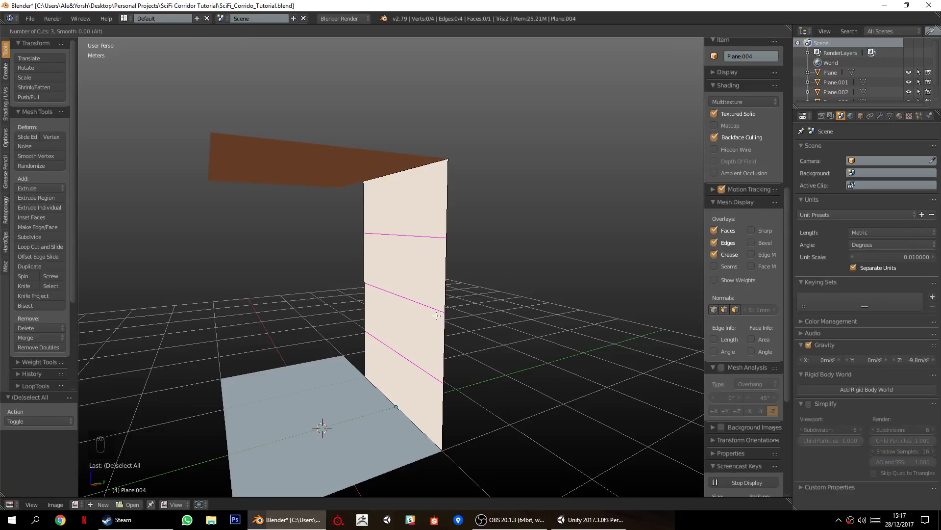
{"action": "left_click", "coordinate": [437, 315]}
{"action": "right_click", "coordinate": [388, 323]}
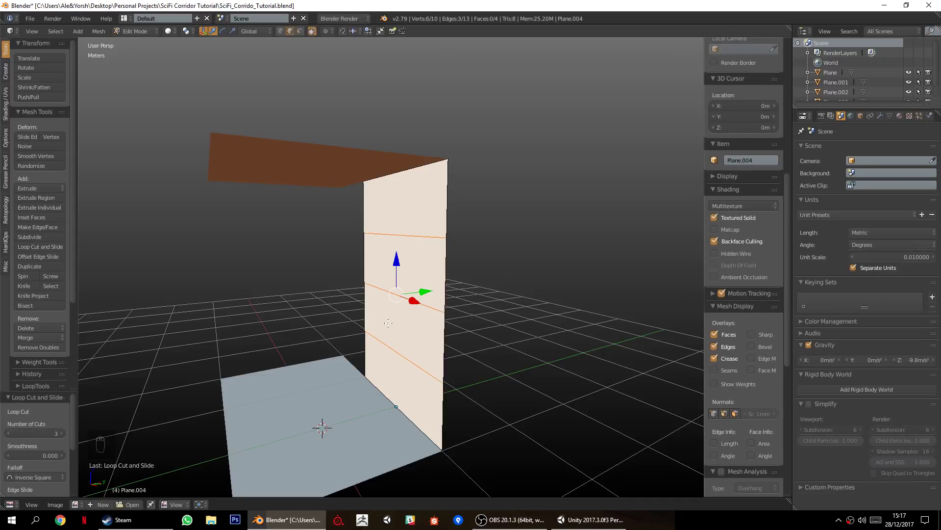
Push the three new edge loops outward along Y so the wall slopes at its base and top.
{"action": "middle_click_drag", "start_coordinate": [319, 340], "coordinate": [446, 294]}
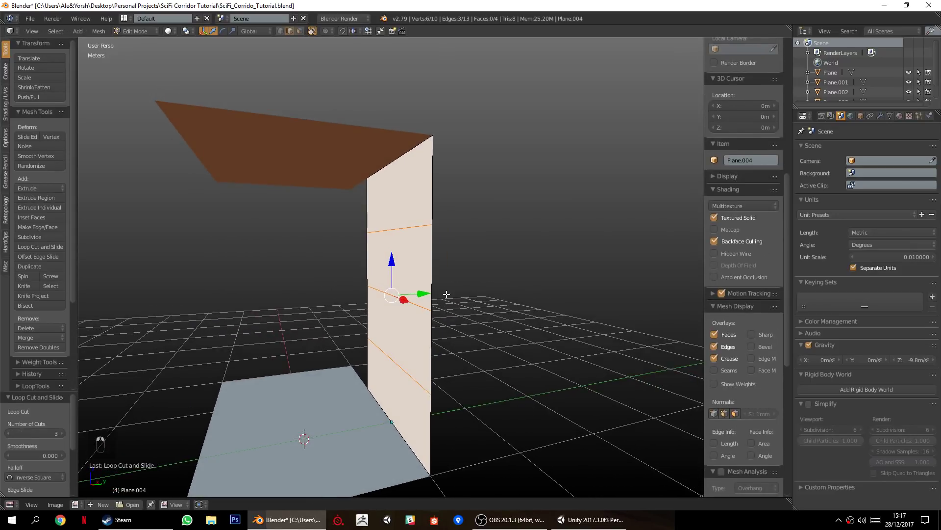
{"action": "left_click_drag", "start_coordinate": [422, 294], "coordinate": [458, 292]}
{"action": "middle_click_drag", "start_coordinate": [329, 331], "coordinate": [357, 329]}
{"action": "scroll", "coordinate": [357, 328], "scroll_direction": "up", "scroll_amount": 1}
Delete the middle horizontal edge loop of the wall, merging its two central faces.
{"action": "key", "text": "a"}
{"action": "right_click", "coordinate": [504, 318]}
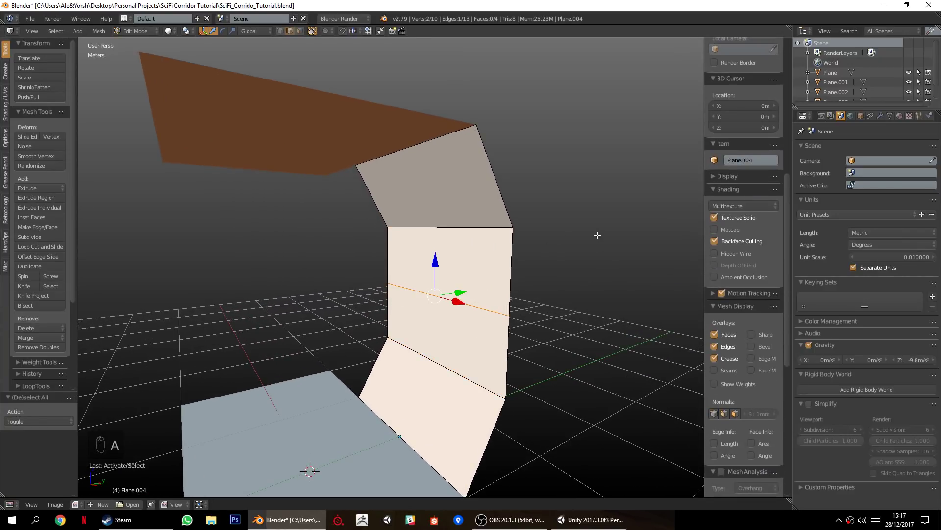
{"action": "key", "text": "x"}
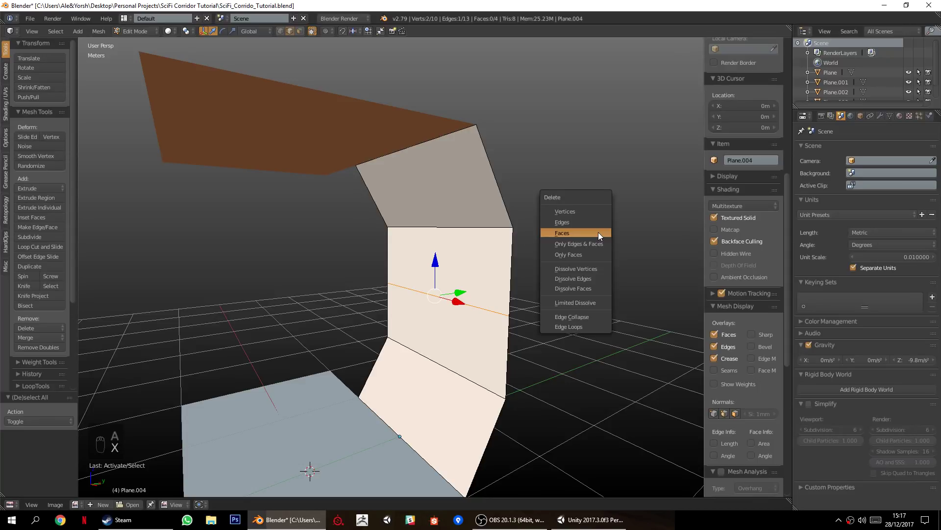
{"action": "left_click", "coordinate": [566, 327]}
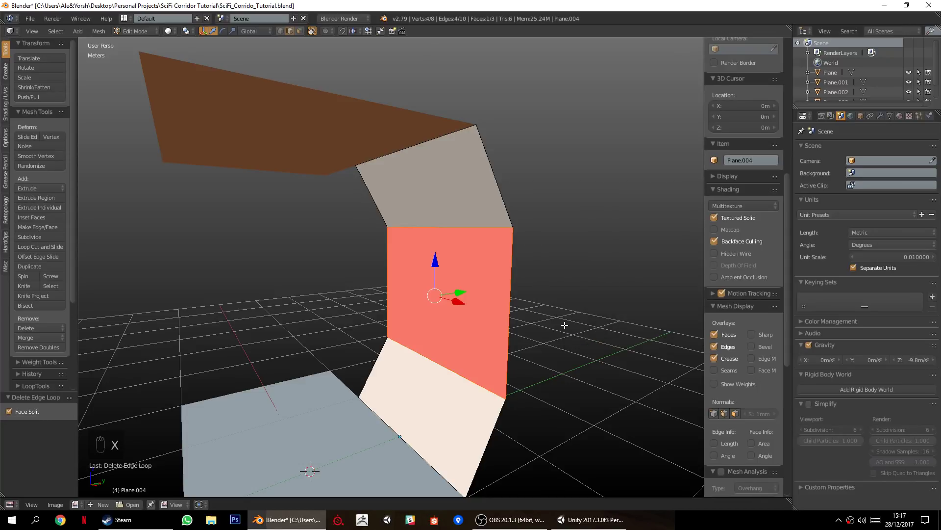
{"action": "key", "text": "a"}
Bevel the wall's upper and lower bend edges with 3 segments and an offset of about 10.
{"action": "scroll", "coordinate": [422, 363], "scroll_direction": "up", "scroll_amount": 2}
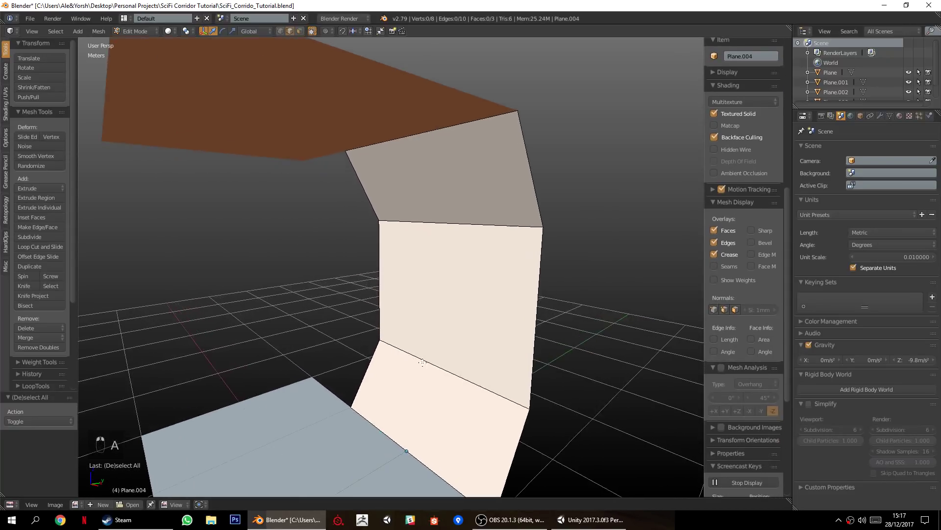
{"action": "middle_click_drag", "start_coordinate": [423, 362], "coordinate": [427, 316]}
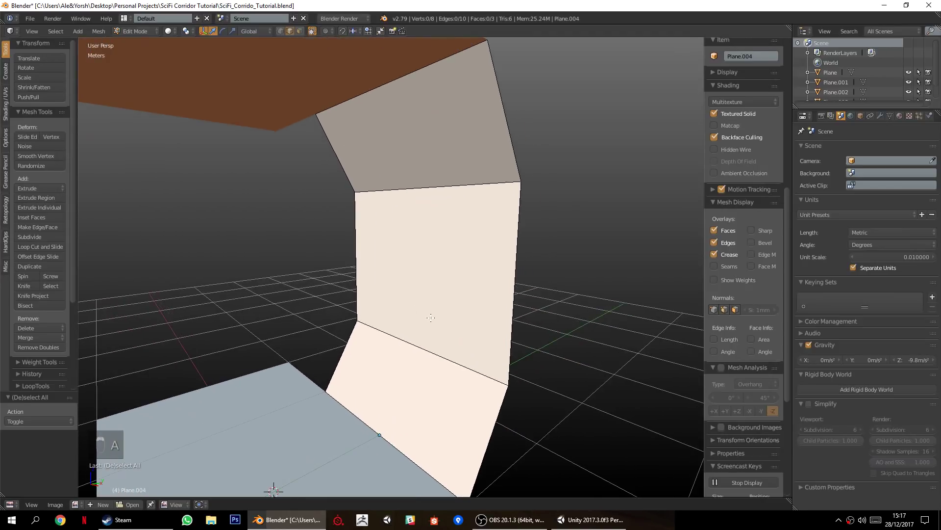
{"action": "right_click", "coordinate": [452, 176]}
{"action": "right_click", "coordinate": [402, 355], "text": "shift"}
{"action": "middle_click_drag", "start_coordinate": [403, 355], "coordinate": [561, 317]}
{"action": "key", "text": "ctrl+b"}
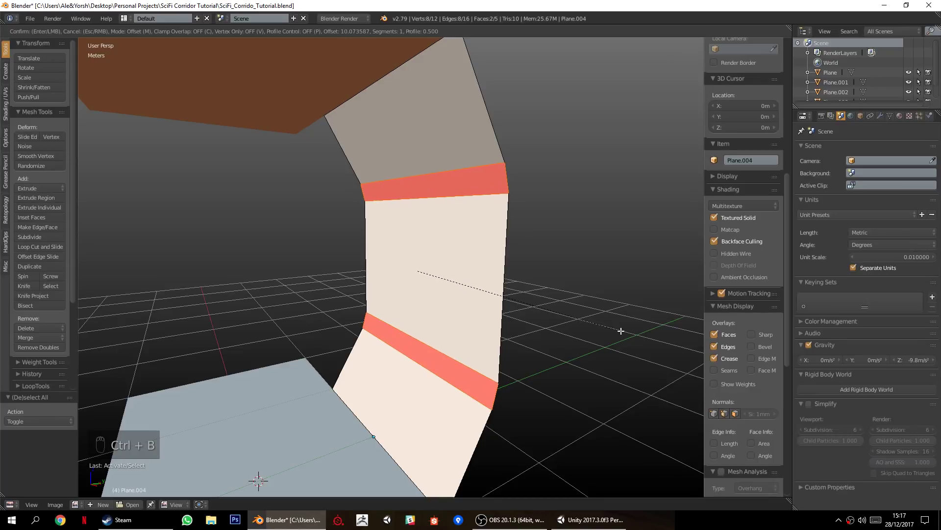
{"action": "scroll", "coordinate": [621, 331], "scroll_direction": "up", "scroll_amount": 2}
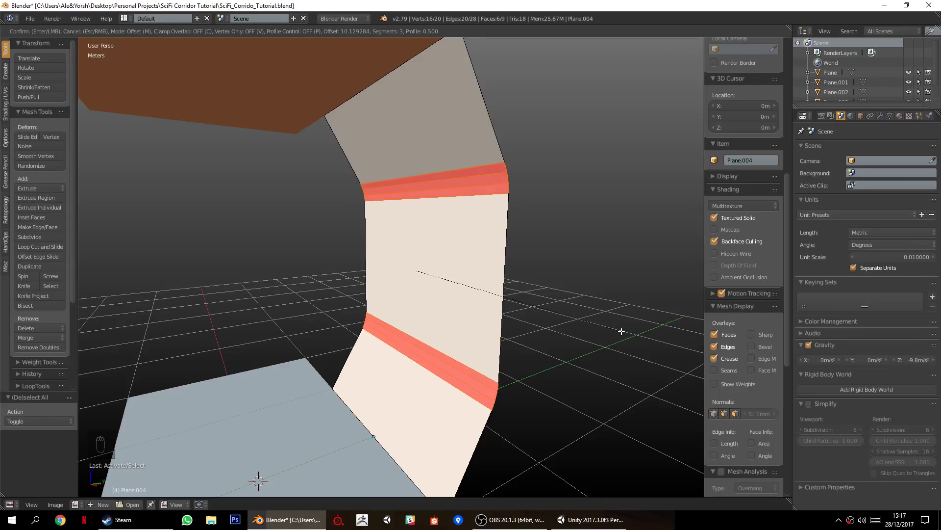
{"action": "left_click", "coordinate": [628, 333]}
{"action": "key", "text": "Tab"}
Duplicate the wall module along X so the copy sits edge to edge with the original.
{"action": "middle_click_drag", "start_coordinate": [580, 381], "coordinate": [596, 319]}
{"action": "middle_click_drag", "start_coordinate": [495, 282], "coordinate": [491, 287]}
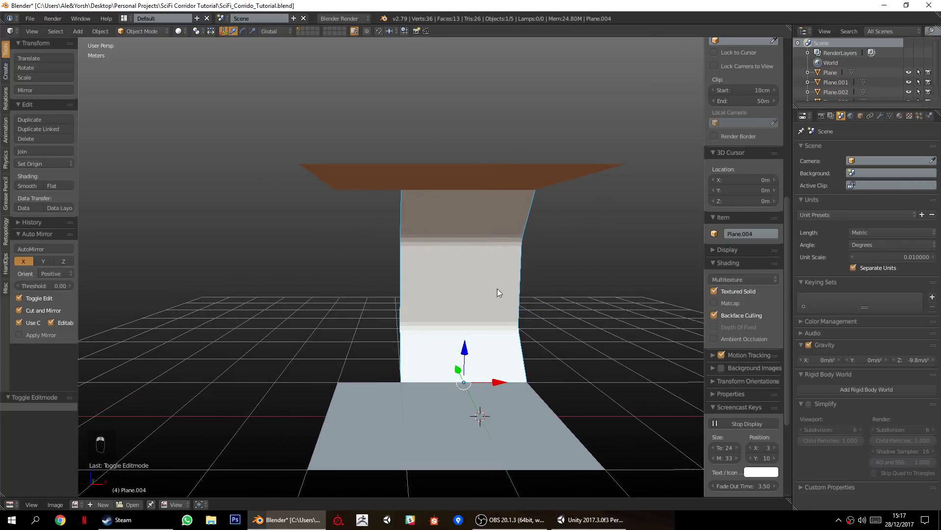
{"action": "key", "text": "shift+d"}
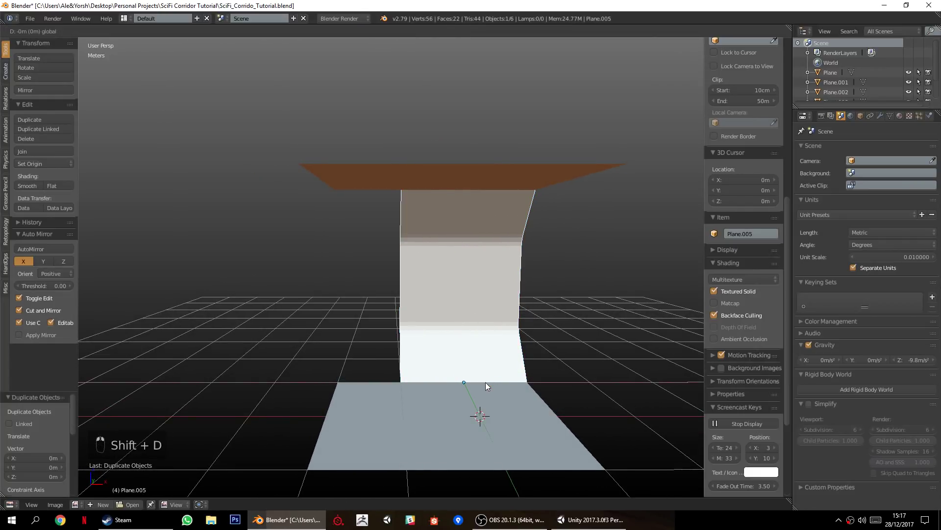
{"action": "left_click", "coordinate": [367, 375]}
Narrow the copied wall by moving its outer vertical edge loop 1 m along X.
{"action": "key", "text": "Tab"}
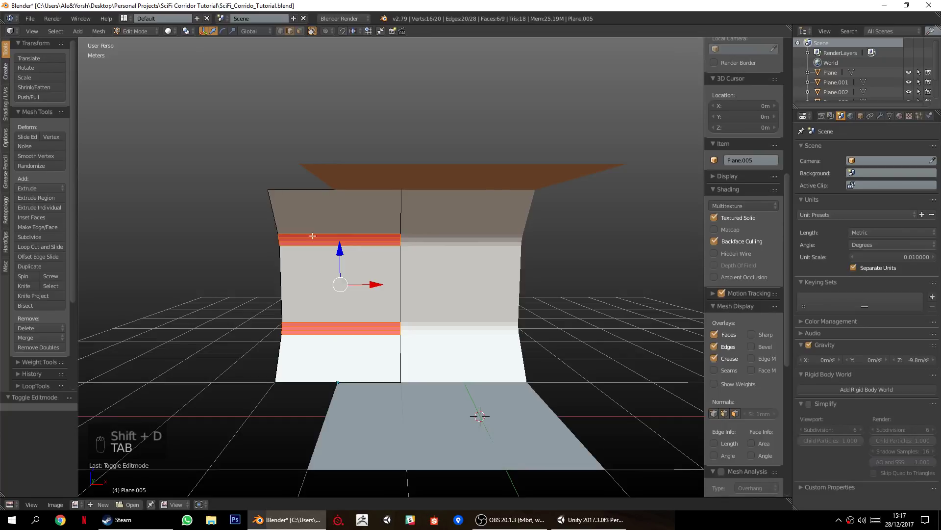
{"action": "key", "text": "a"}
{"action": "key", "text": "a"}
{"action": "left_click", "coordinate": [281, 287], "text": "alt"}
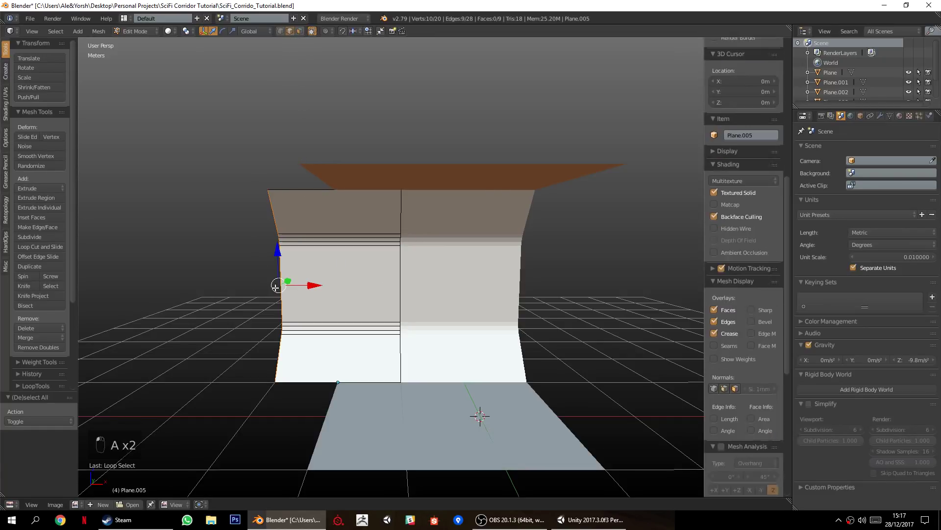
{"action": "key", "text": "g"}
{"action": "key", "text": "x"}
{"action": "left_click", "coordinate": [375, 294]}
Add three evenly spaced vertical loop cuts across the narrow wall module, leaving them unslid.
{"action": "scroll", "coordinate": [451, 326], "scroll_direction": "up", "scroll_amount": 2}
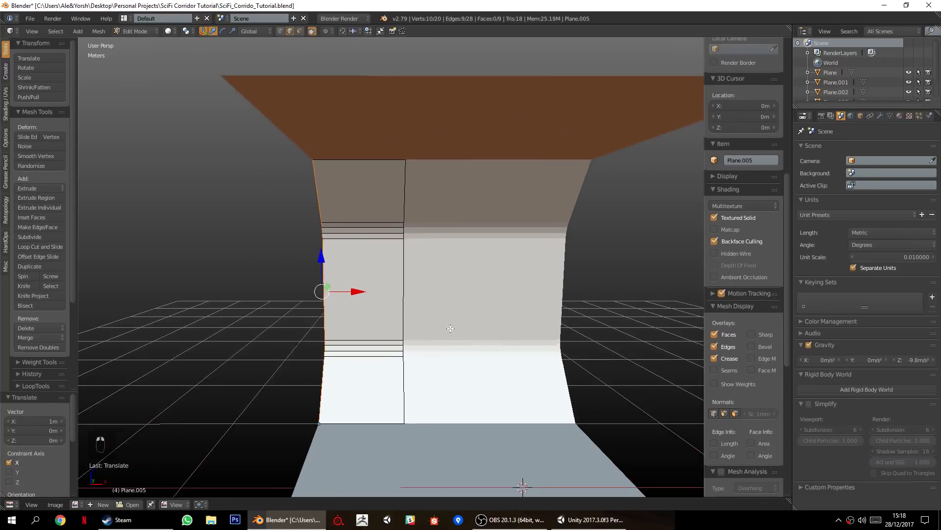
{"action": "middle_click_drag", "start_coordinate": [451, 325], "coordinate": [412, 329]}
{"action": "middle_click_drag", "start_coordinate": [360, 370], "coordinate": [384, 339], "text": "shift"}
{"action": "key", "text": "a"}
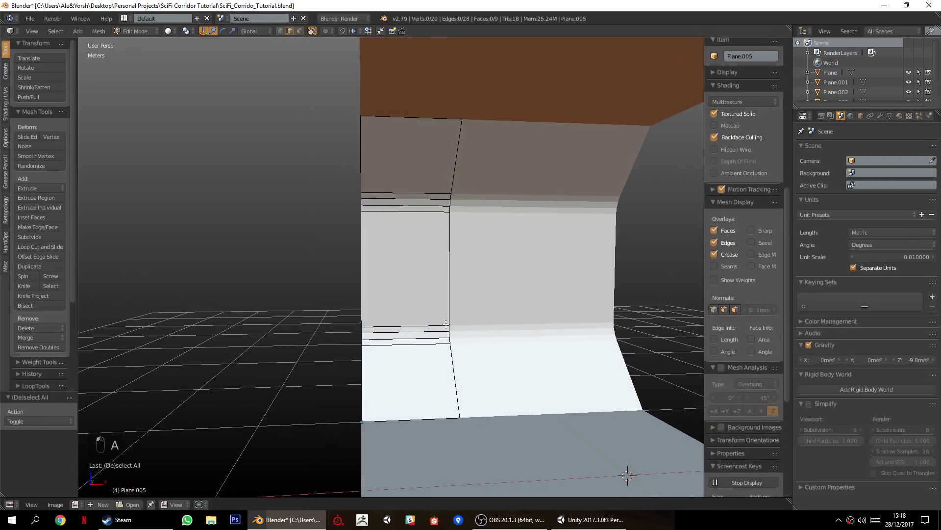
{"action": "middle_click_drag", "start_coordinate": [385, 291], "coordinate": [408, 326]}
{"action": "key", "text": "ctrl+r"}
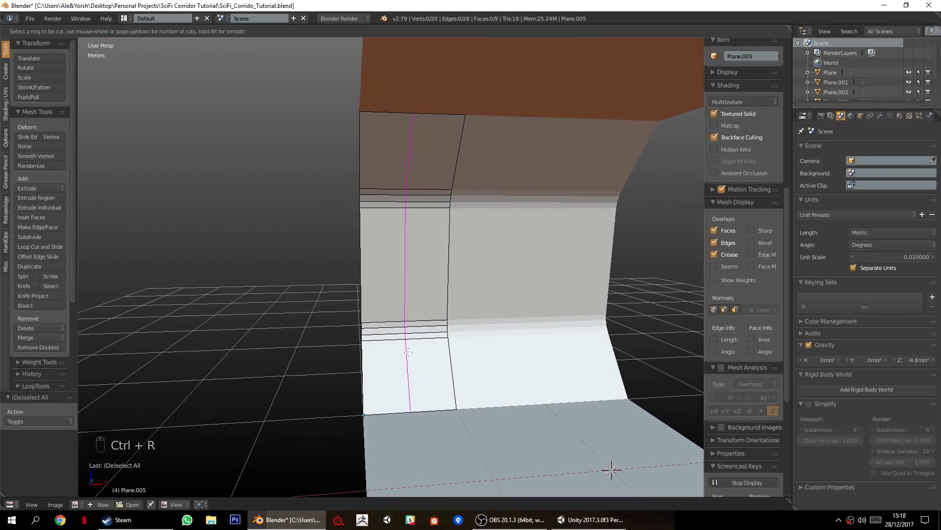
{"action": "scroll", "coordinate": [408, 351], "scroll_direction": "up", "scroll_amount": 1}
{"action": "scroll", "coordinate": [408, 351], "scroll_direction": "up", "scroll_amount": 1}
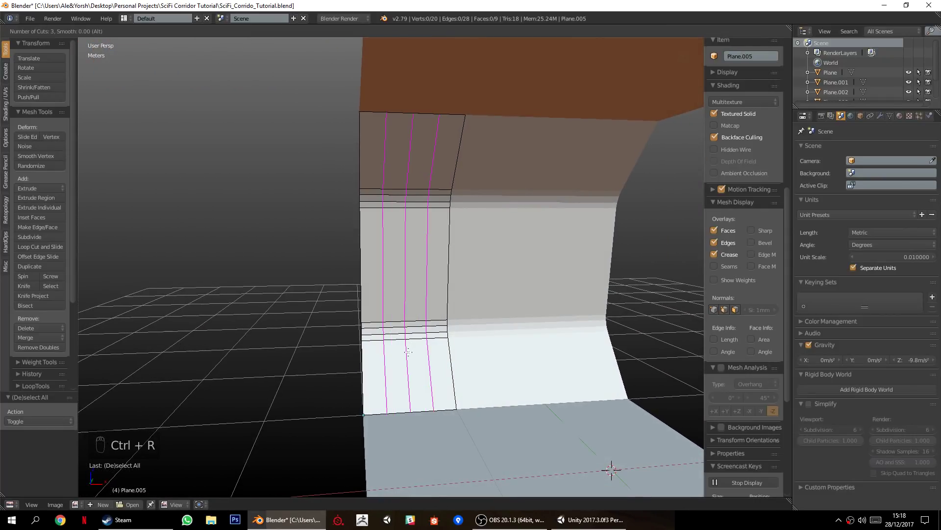
{"action": "left_click", "coordinate": [408, 351]}
{"action": "right_click", "coordinate": [404, 354]}
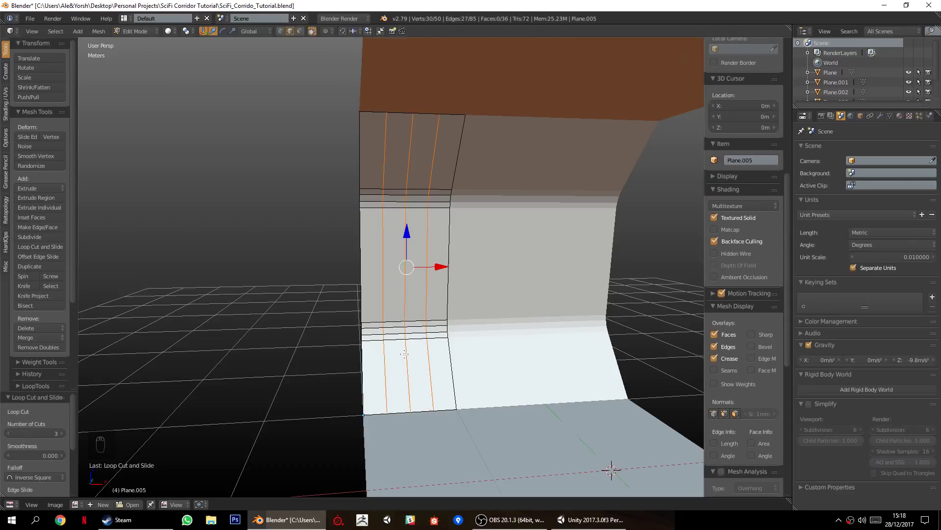
Delete the middle of the narrow wall module's three new vertical edge loops.
{"action": "key", "text": "a"}
{"action": "right_click", "coordinate": [411, 261], "text": "alt"}
{"action": "key", "text": "x"}
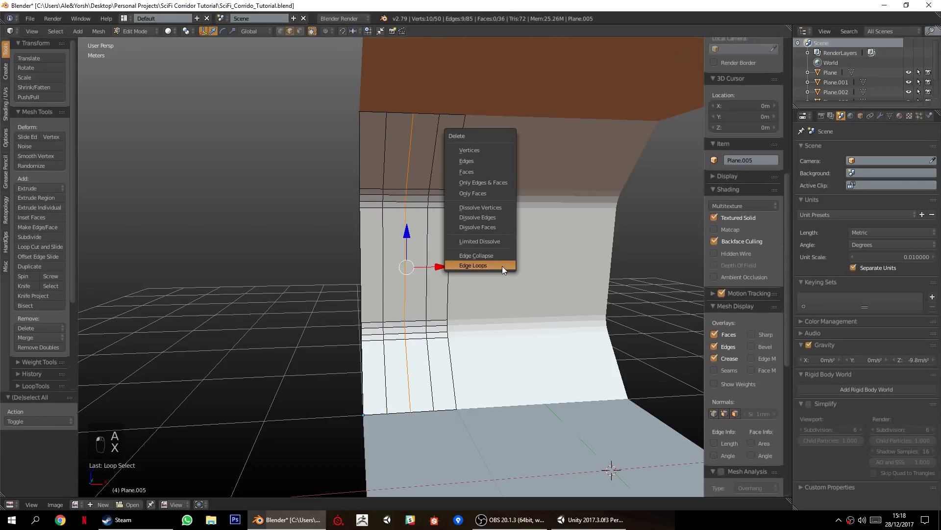
{"action": "left_click", "coordinate": [502, 270]}
{"action": "middle_click_drag", "start_coordinate": [502, 270], "coordinate": [462, 284]}
{"action": "key", "text": "a"}
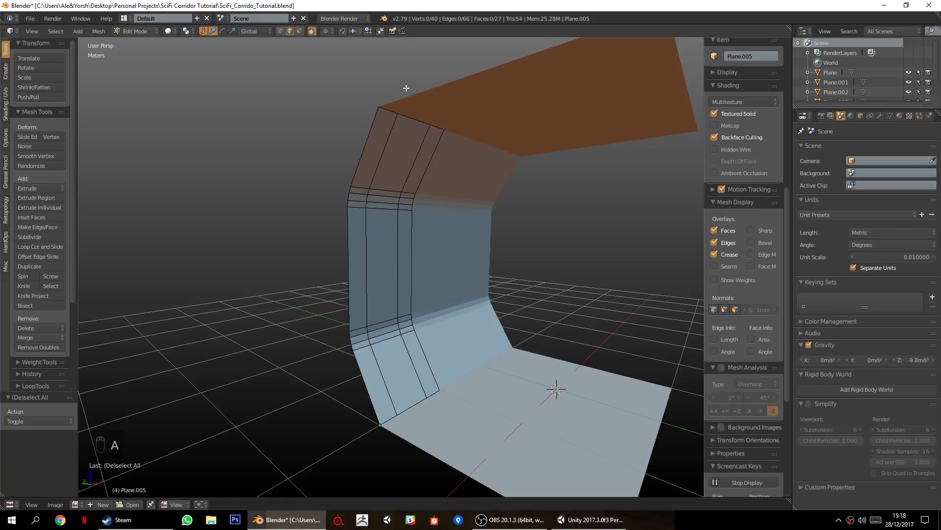
Create a straight pillar face between the narrow wall's central top and bottom edges, and flip its normals.
{"action": "right_click", "coordinate": [413, 412]}
{"action": "right_click", "coordinate": [417, 121], "text": "shift"}
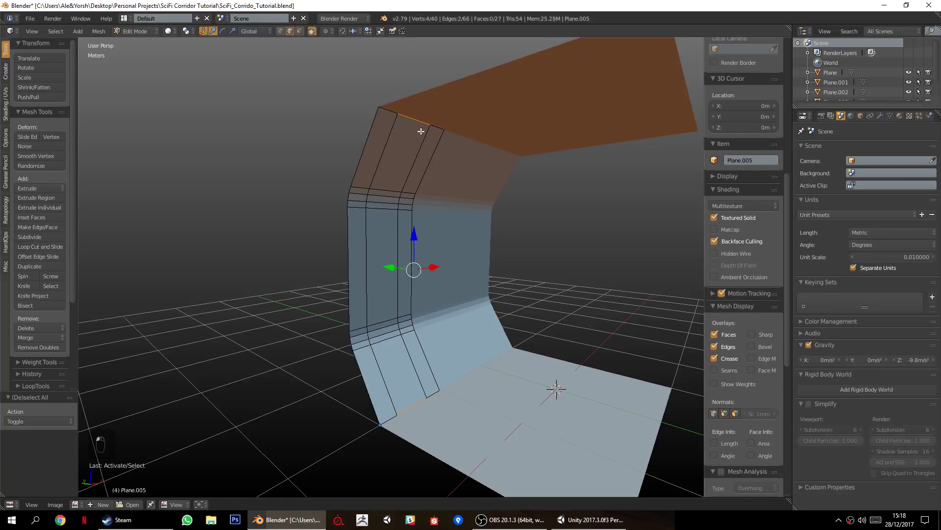
{"action": "key", "text": "f"}
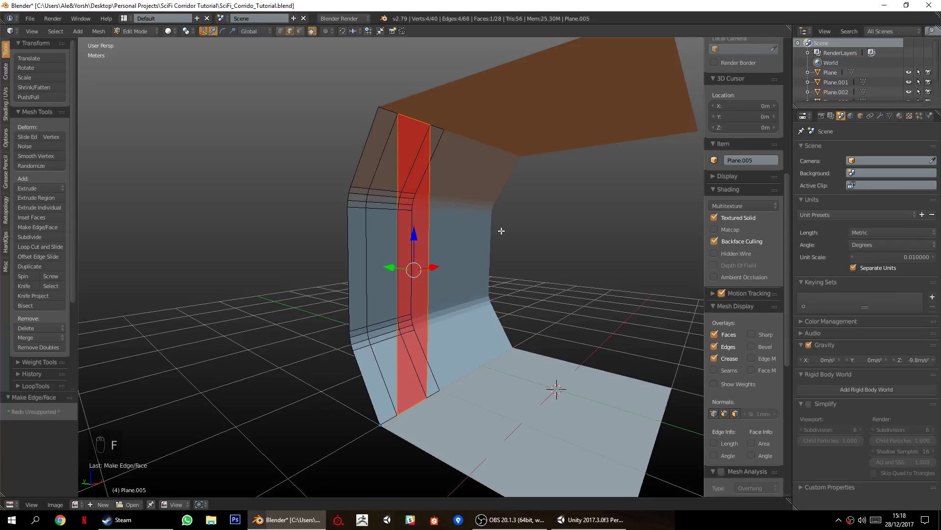
{"action": "middle_click_drag", "start_coordinate": [485, 270], "coordinate": [508, 283]}
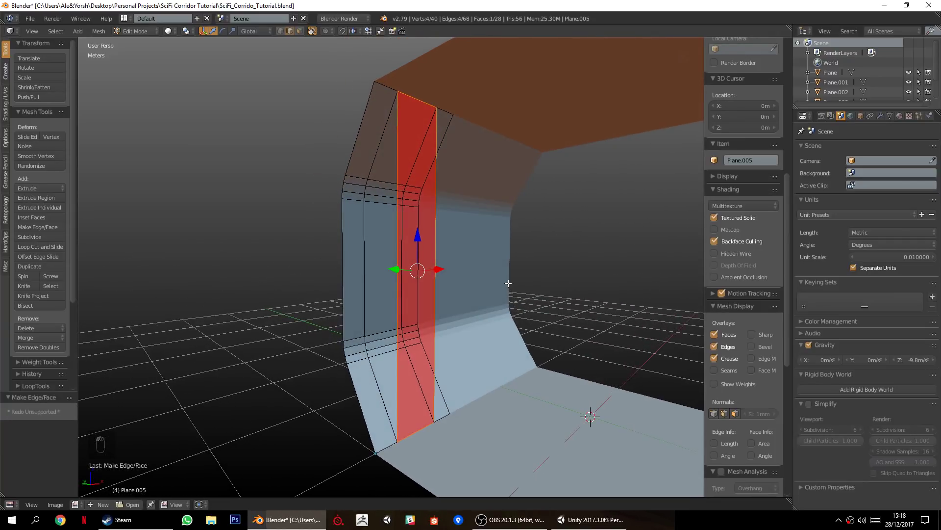
{"action": "key", "text": "w"}
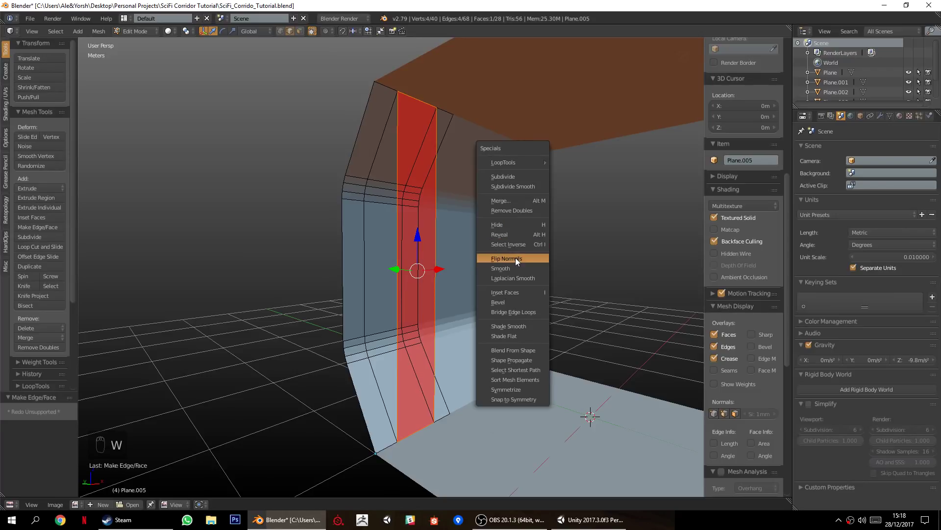
{"action": "left_click", "coordinate": [516, 257]}
{"action": "key", "text": "a"}
Delete the nine curved central wall faces behind the new straight pillar face.
{"action": "middle_click_drag", "start_coordinate": [458, 294], "coordinate": [270, 236]}
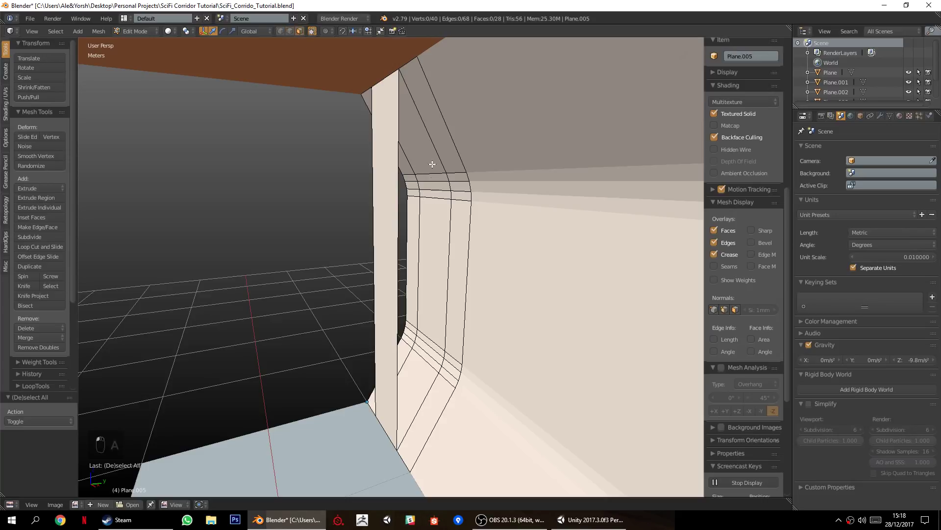
{"action": "right_click", "coordinate": [422, 137]}
{"action": "right_click", "coordinate": [434, 178], "text": "shift"}
{"action": "right_click", "coordinate": [435, 187], "text": "shift"}
{"action": "right_click", "coordinate": [441, 196], "text": "shift"}
{"action": "right_click", "coordinate": [431, 310], "text": "shift"}
{"action": "right_click", "coordinate": [435, 346], "text": "shift"}
{"action": "right_click", "coordinate": [430, 354], "text": "shift"}
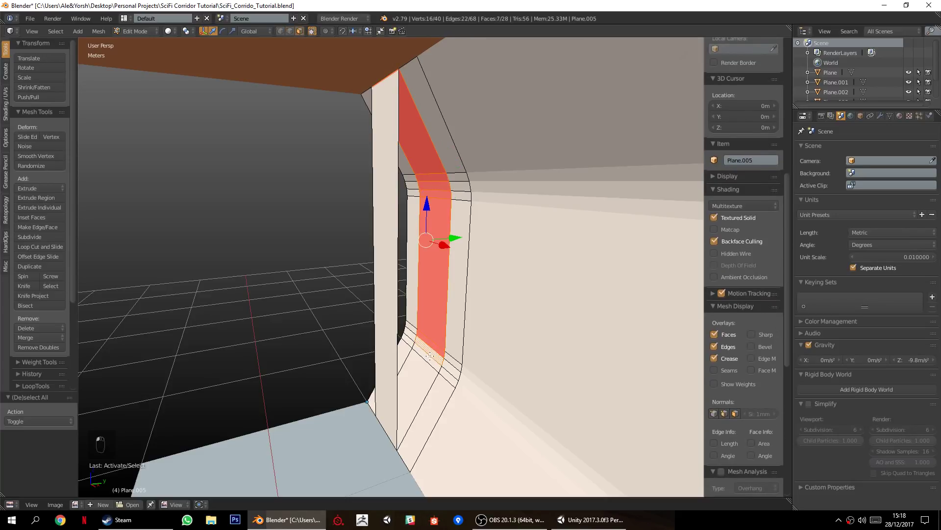
{"action": "right_click", "coordinate": [417, 373], "text": "shift"}
{"action": "right_click", "coordinate": [421, 392], "text": "shift"}
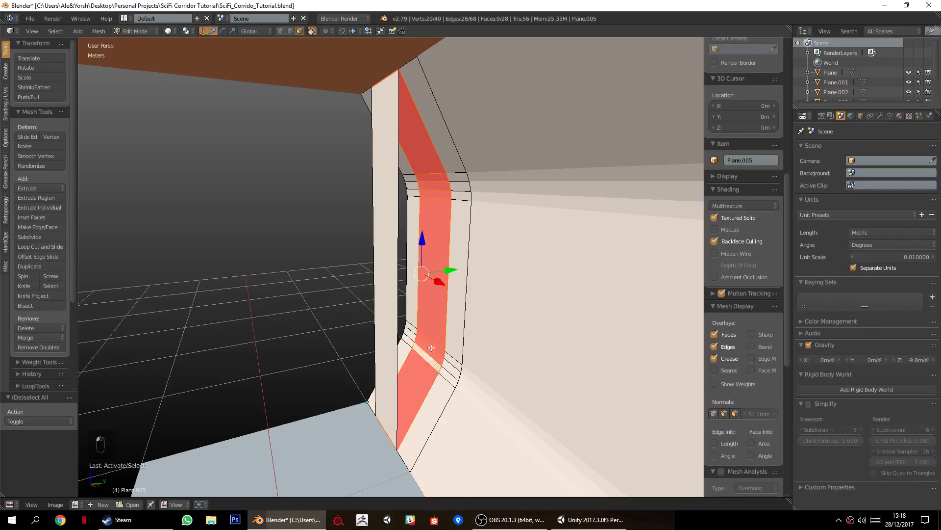
{"action": "key", "text": "x"}
{"action": "left_click", "coordinate": [402, 225]}
{"action": "middle_click_drag", "start_coordinate": [402, 225], "coordinate": [387, 288]}
{"action": "middle_click_drag", "start_coordinate": [394, 249], "coordinate": [385, 275]}
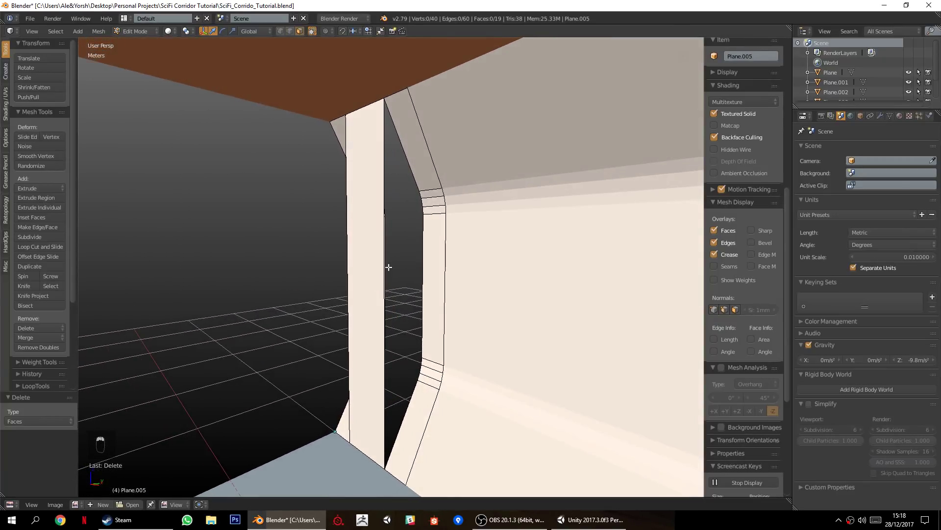
Fill the opening between the pillar's vertical edge nearest the wide wall and the adjoining curved wall edges with a side face.
{"action": "right_click", "coordinate": [404, 142]}
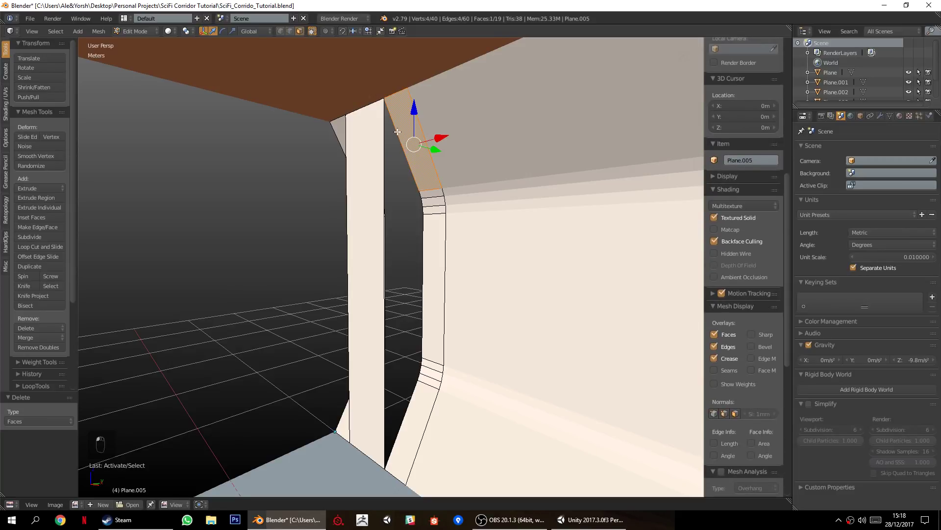
{"action": "key", "text": "a"}
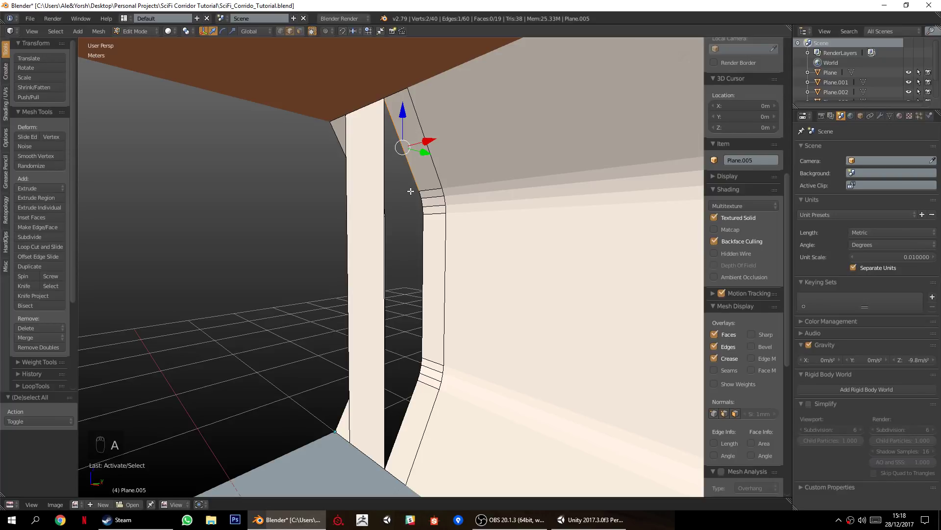
{"action": "right_click", "coordinate": [409, 404], "text": "ctrl"}
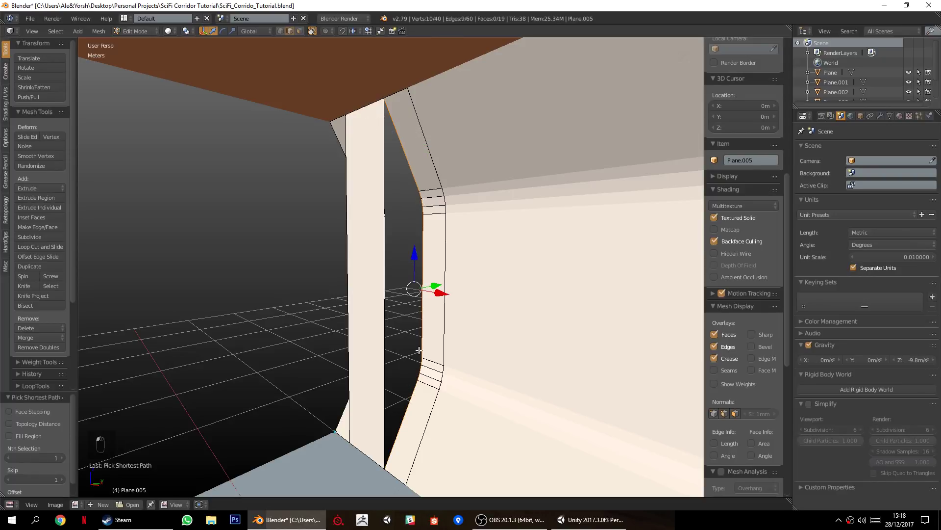
{"action": "middle_click_drag", "start_coordinate": [338, 279], "coordinate": [399, 213]}
{"action": "right_click", "coordinate": [395, 214], "text": "shift"}
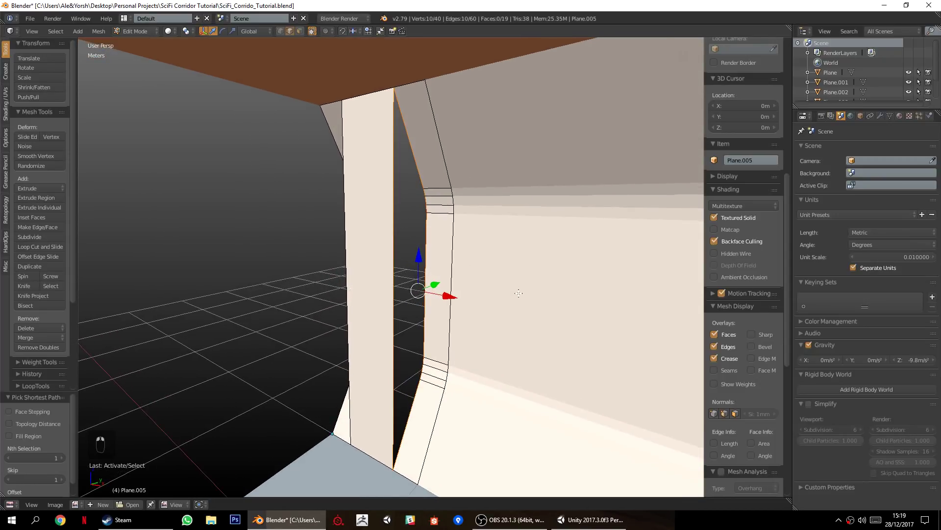
{"action": "key", "text": "f"}
{"action": "key", "text": "a"}
Fill the pillar's opposite open side between its curved wall edges and vertical edge, and finish editing the mesh.
{"action": "middle_click_drag", "start_coordinate": [516, 294], "coordinate": [399, 333]}
{"action": "middle_click_drag", "start_coordinate": [392, 256], "coordinate": [431, 161]}
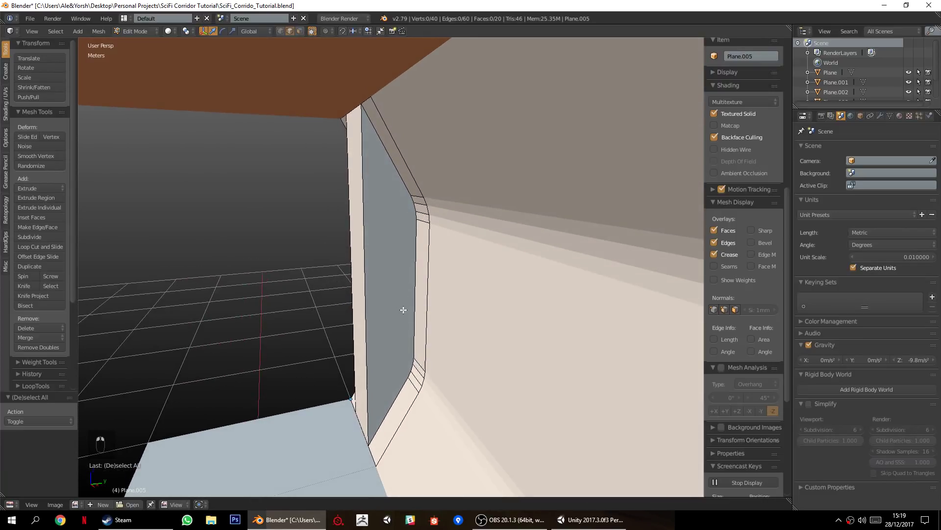
{"action": "middle_click_drag", "start_coordinate": [380, 235], "coordinate": [395, 320]}
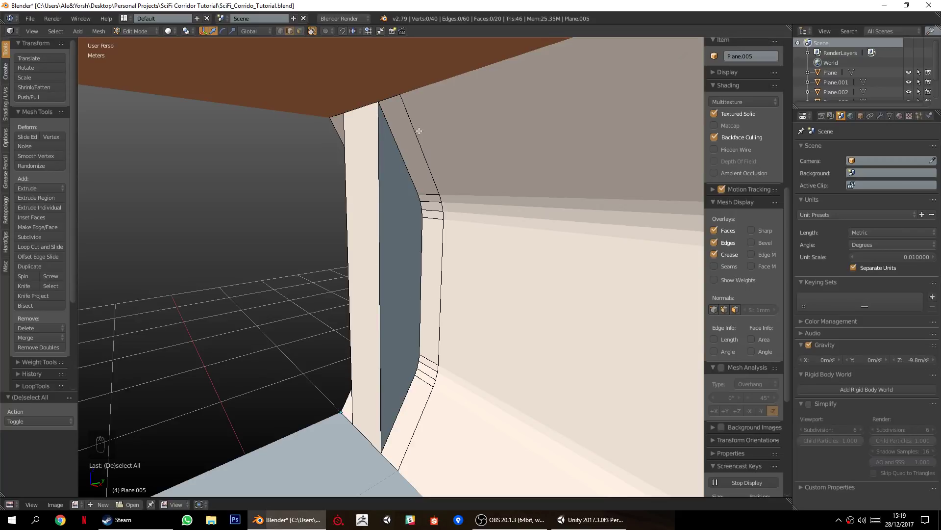
{"action": "middle_click_drag", "start_coordinate": [425, 242], "coordinate": [428, 261]}
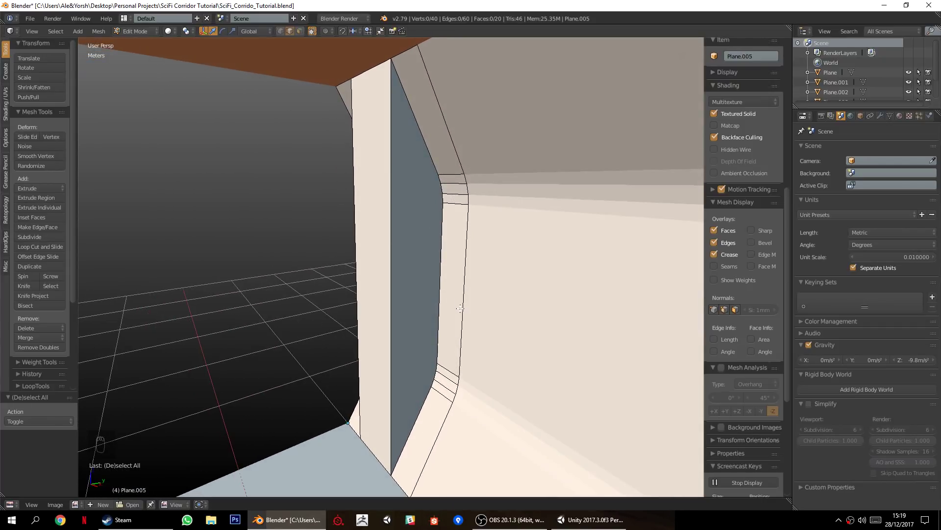
{"action": "middle_click_drag", "start_coordinate": [445, 296], "coordinate": [475, 156]}
{"action": "middle_click_drag", "start_coordinate": [341, 235], "coordinate": [379, 176]}
{"action": "right_click", "coordinate": [375, 133]}
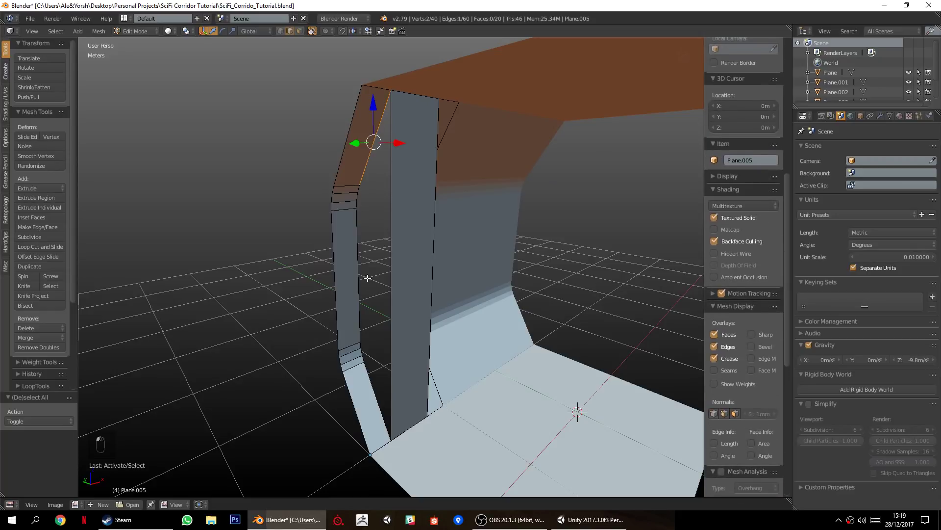
{"action": "right_click", "coordinate": [371, 388], "text": "ctrl"}
{"action": "key", "text": "f"}
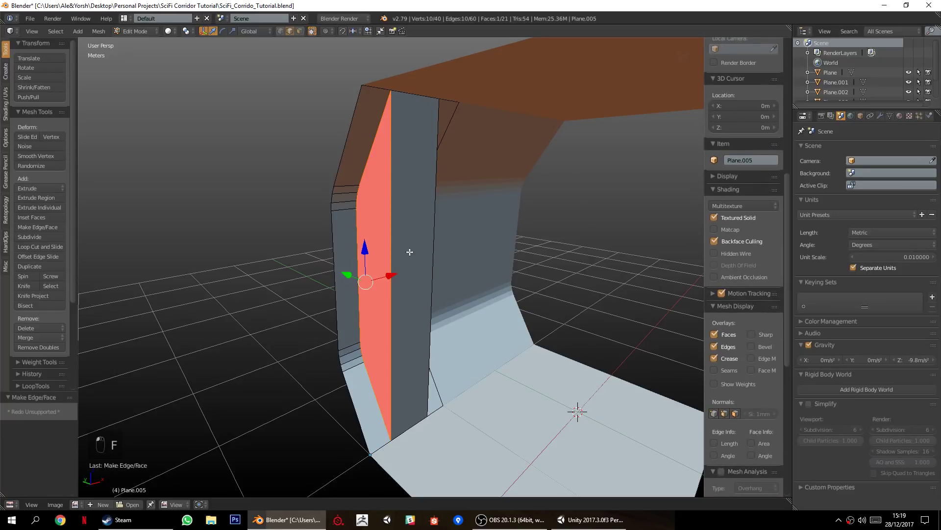
{"action": "key", "text": "a"}
{"action": "middle_click_drag", "start_coordinate": [507, 325], "coordinate": [405, 391]}
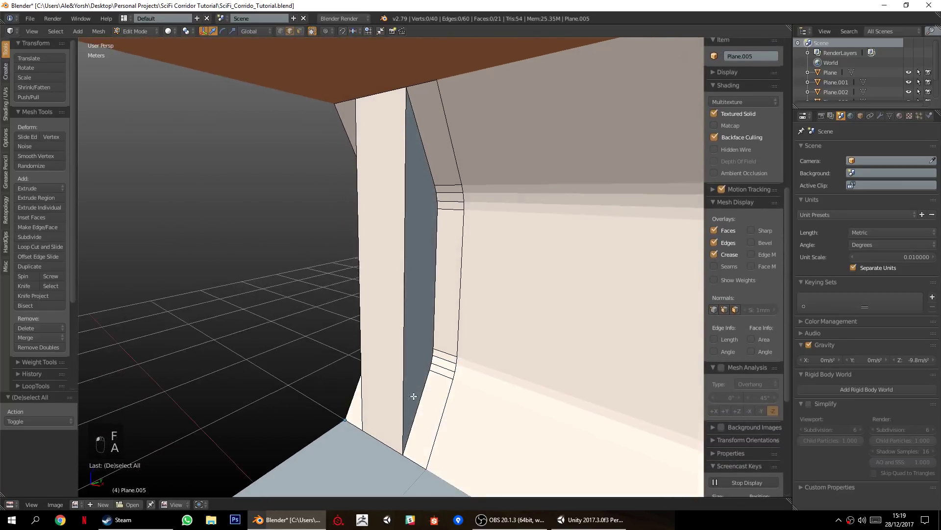
{"action": "key", "text": "Tab"}
Duplicate the wide wall module and move the copy -4 m along X.
{"action": "scroll", "coordinate": [441, 358], "scroll_direction": "down", "scroll_amount": 2}
{"action": "middle_click_drag", "start_coordinate": [458, 343], "coordinate": [440, 392]}
{"action": "scroll", "coordinate": [443, 333], "scroll_direction": "down", "scroll_amount": 2}
{"action": "scroll", "coordinate": [438, 320], "scroll_direction": "up", "scroll_amount": 2}
{"action": "right_click", "coordinate": [435, 395]}
{"action": "middle_click_drag", "start_coordinate": [440, 80], "coordinate": [426, 377]}
{"action": "scroll", "coordinate": [510, 254], "scroll_direction": "down", "scroll_amount": 1}
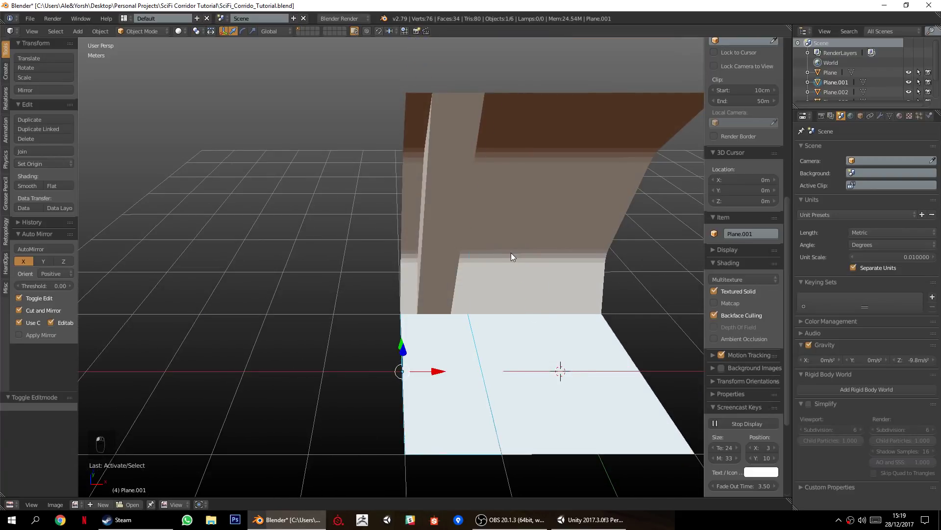
{"action": "right_click", "coordinate": [482, 322]}
{"action": "scroll", "coordinate": [442, 338], "scroll_direction": "down", "scroll_amount": 4}
{"action": "key", "text": "shift+d"}
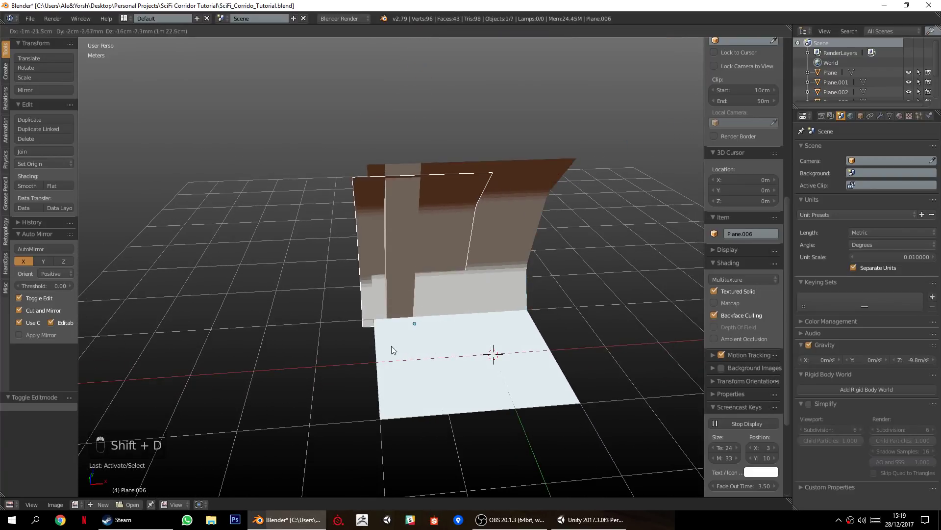
{"action": "key", "text": "x"}
{"action": "left_click_drag", "start_coordinate": [341, 319], "coordinate": [302, 322]}
Duplicate the separated wall copy and move the new one -3 m along X.
{"action": "middle_click_drag", "start_coordinate": [222, 360], "coordinate": [440, 373], "text": "shift"}
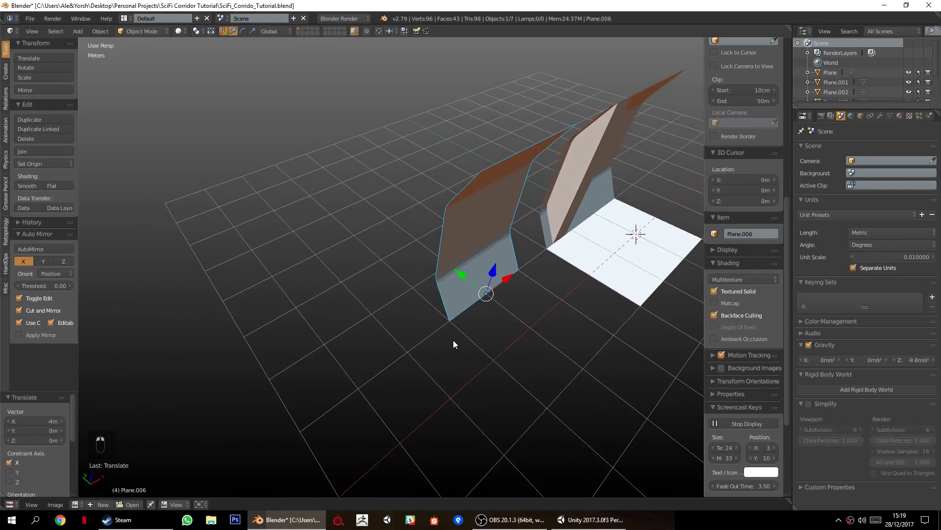
{"action": "key", "text": "shift+d"}
{"action": "right_click", "coordinate": [440, 357]}
{"action": "scroll", "coordinate": [447, 363], "scroll_direction": "up", "scroll_amount": 5}
{"action": "left_click_drag", "start_coordinate": [531, 358], "coordinate": [368, 355]}
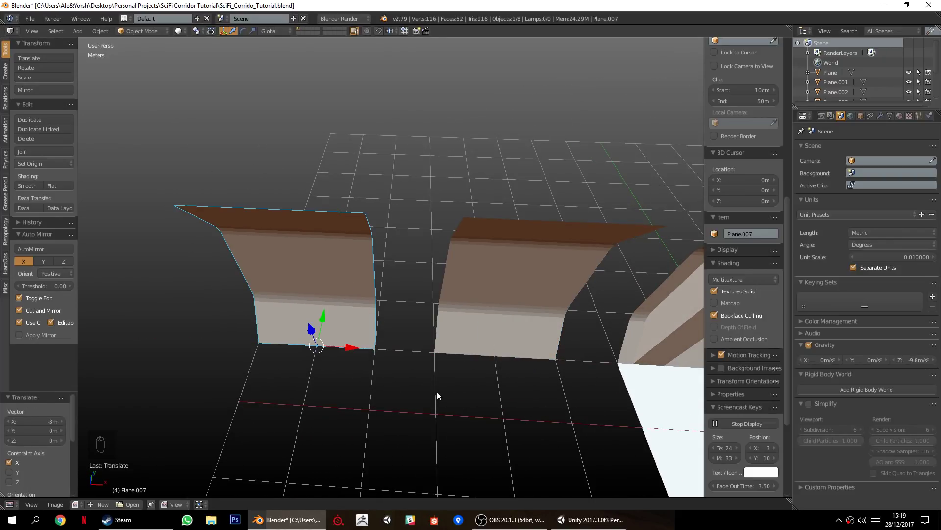
Rotate the newest wall copy -90° around Z and reposition it with a gap from the other copy to form a corner.
{"action": "key", "text": "r"}
{"action": "key", "text": "z"}
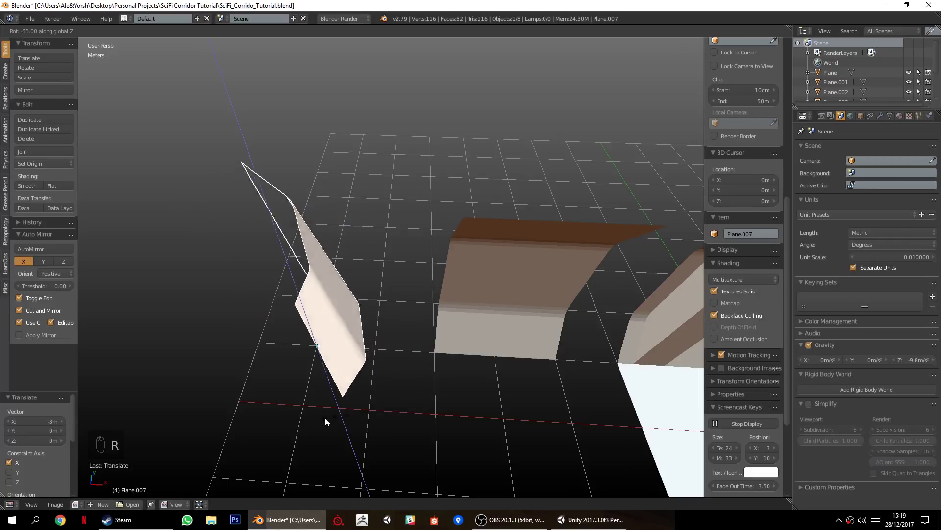
{"action": "left_click", "coordinate": [287, 421]}
{"action": "middle_click_drag", "start_coordinate": [290, 423], "coordinate": [381, 380]}
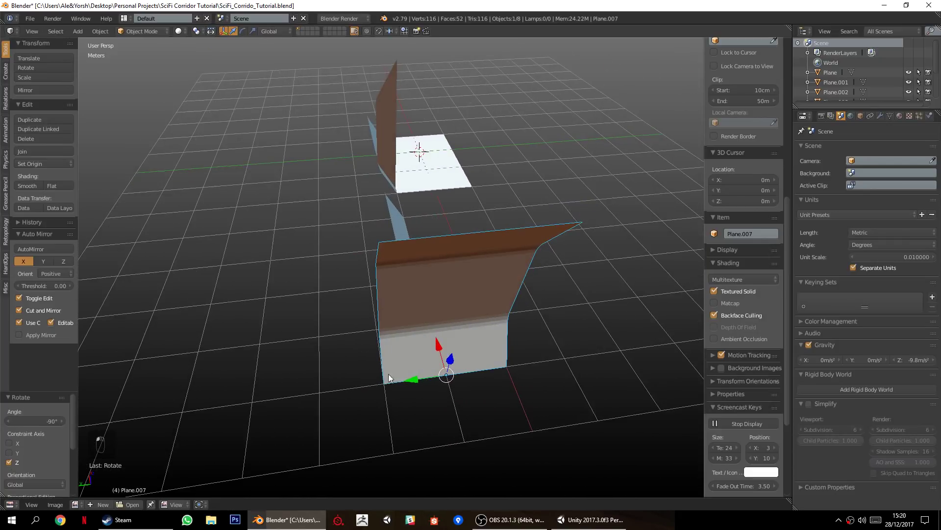
{"action": "left_click_drag", "start_coordinate": [405, 377], "coordinate": [318, 390]}
{"action": "middle_click_drag", "start_coordinate": [319, 390], "coordinate": [345, 343]}
{"action": "left_click_drag", "start_coordinate": [345, 276], "coordinate": [398, 270]}
Join the two perpendicular wall copies into one object and open its mesh for editing.
{"action": "key", "text": "a"}
{"action": "middle_click_drag", "start_coordinate": [426, 362], "coordinate": [340, 232]}
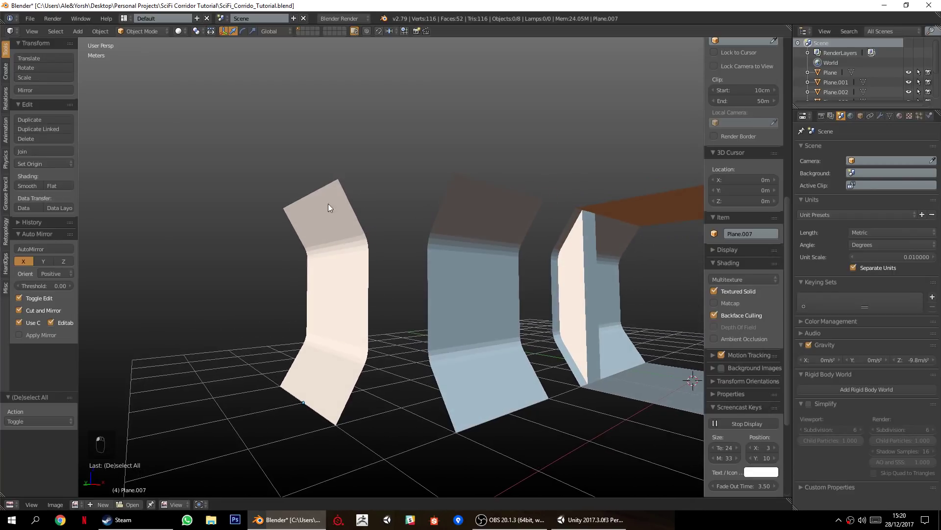
{"action": "middle_click_drag", "start_coordinate": [407, 282], "coordinate": [338, 297]}
{"action": "right_click", "coordinate": [332, 298]}
{"action": "right_click", "coordinate": [446, 316], "text": "shift"}
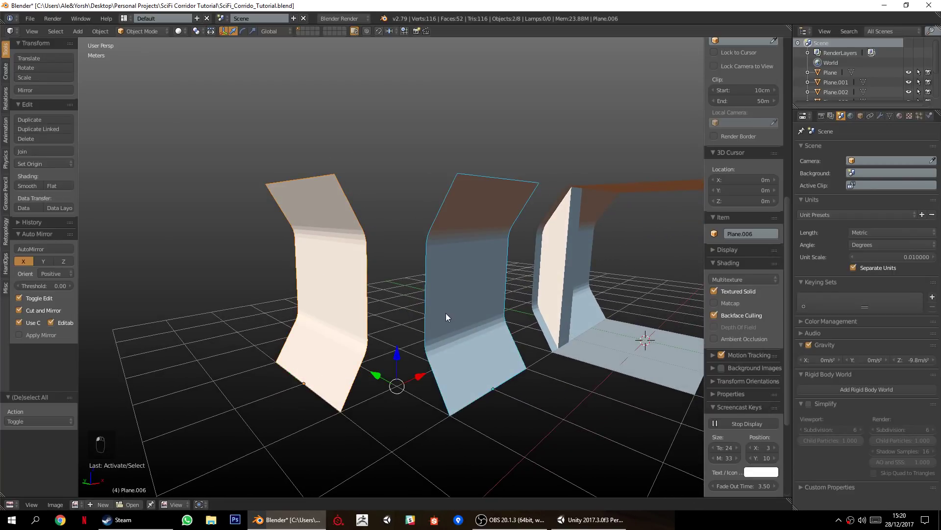
{"action": "key", "text": "ctrl+j"}
{"action": "key", "text": "Tab"}
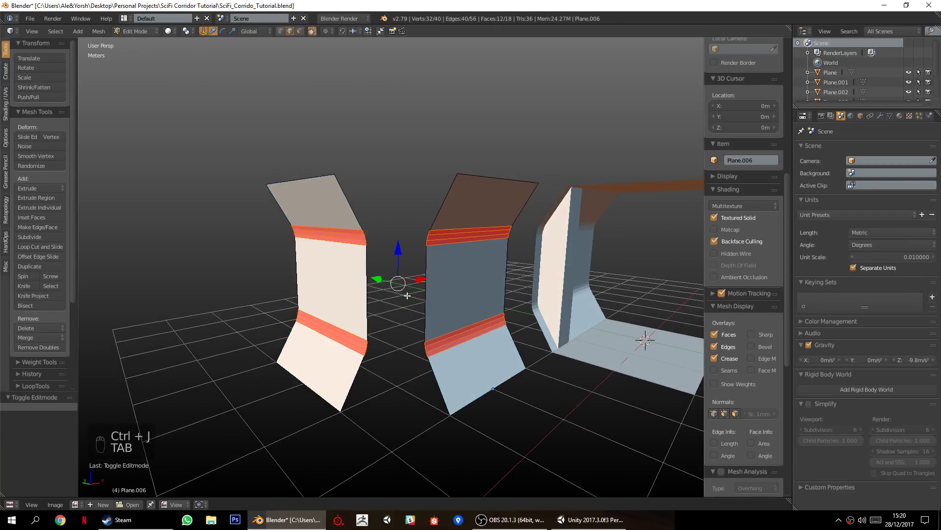
Select the facing vertical edge loops of the two wall halves and bridge them to close the corner gap.
{"action": "key", "text": "a"}
{"action": "key", "text": "a"}
{"action": "right_click", "coordinate": [368, 285], "text": "alt"}
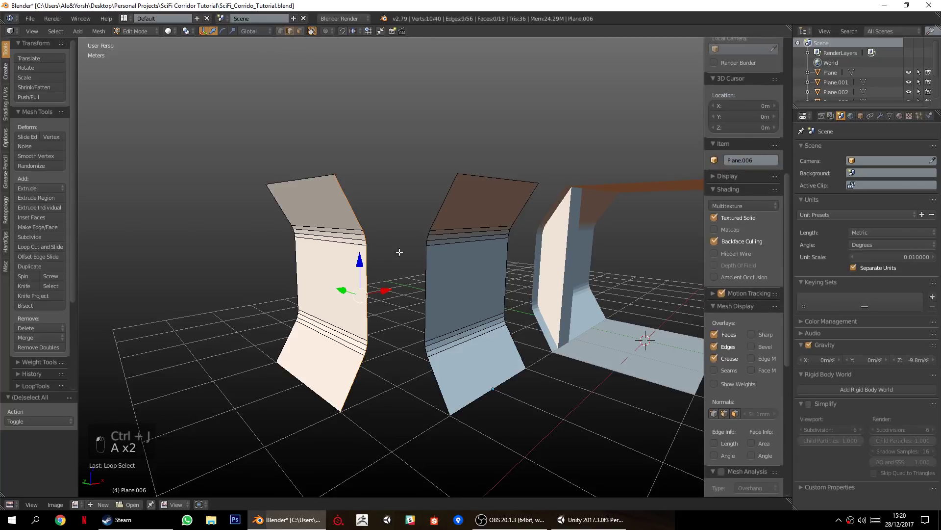
{"action": "right_click", "coordinate": [427, 265], "text": "alt+shift"}
{"action": "middle_click_drag", "start_coordinate": [470, 265], "coordinate": [481, 226]}
{"action": "key", "text": "w"}
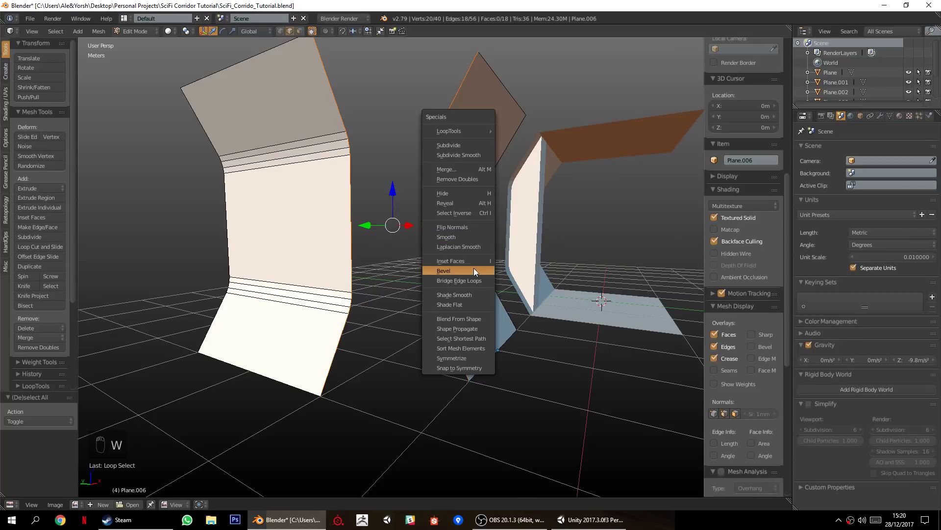
{"action": "left_click", "coordinate": [472, 281]}
{"action": "key", "text": "a"}
{"action": "middle_click_drag", "start_coordinate": [462, 324], "coordinate": [407, 328]}
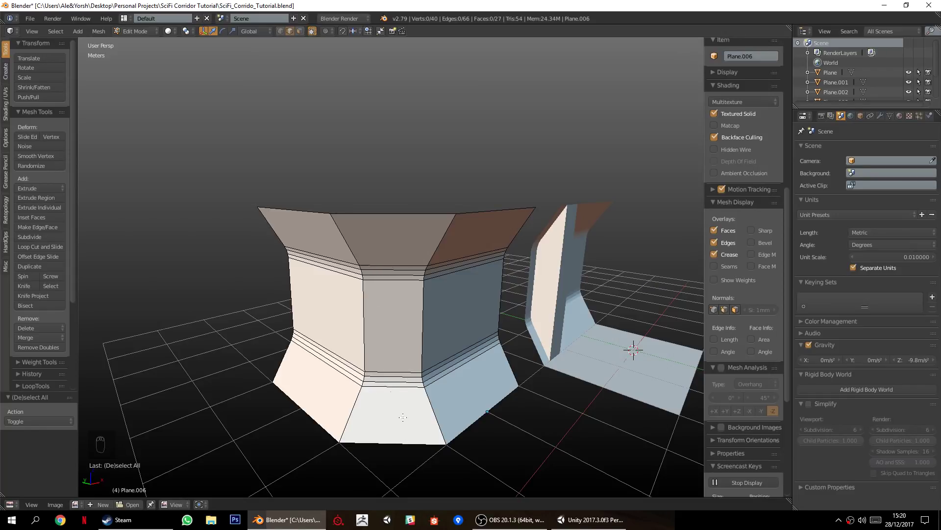
Add one centred vertical loop cut through the bridged corner section and view the module from above in orthographic projection.
{"action": "key", "text": "ctrl+r"}
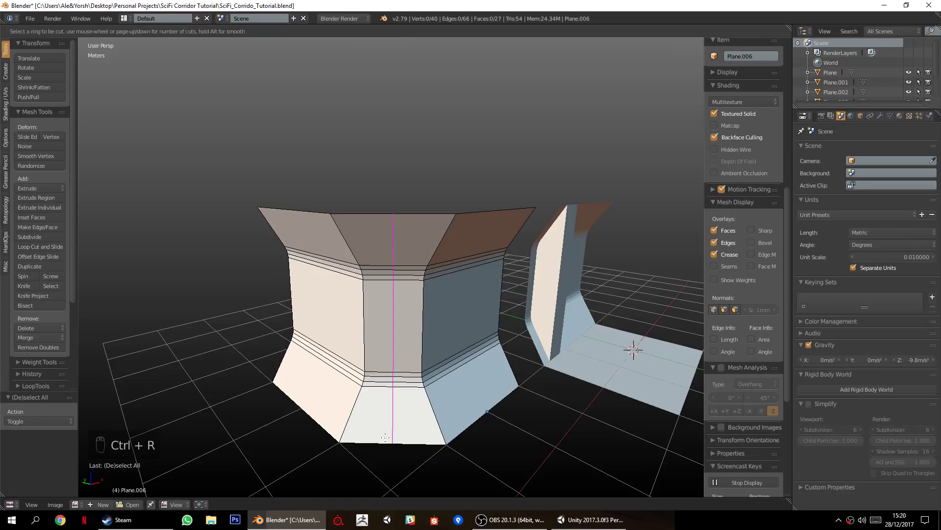
{"action": "left_click", "coordinate": [386, 437]}
{"action": "right_click", "coordinate": [385, 437]}
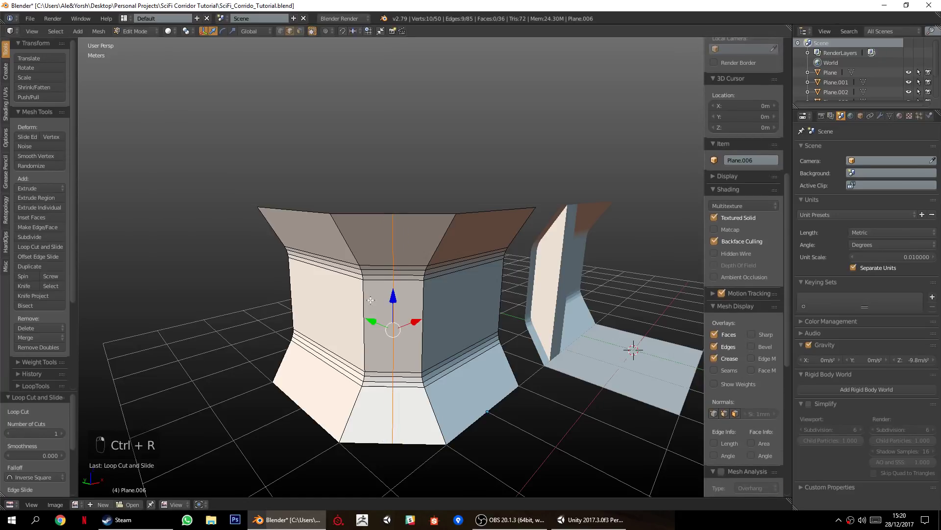
{"action": "key", "text": "KP_5"}
{"action": "key", "text": "KP_7"}
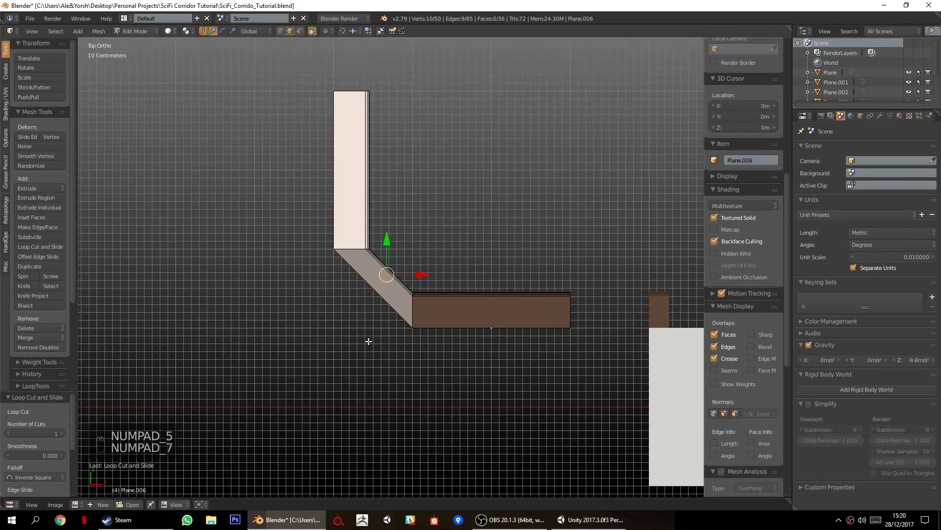
{"action": "scroll", "coordinate": [353, 376], "scroll_direction": "up", "scroll_amount": 3}
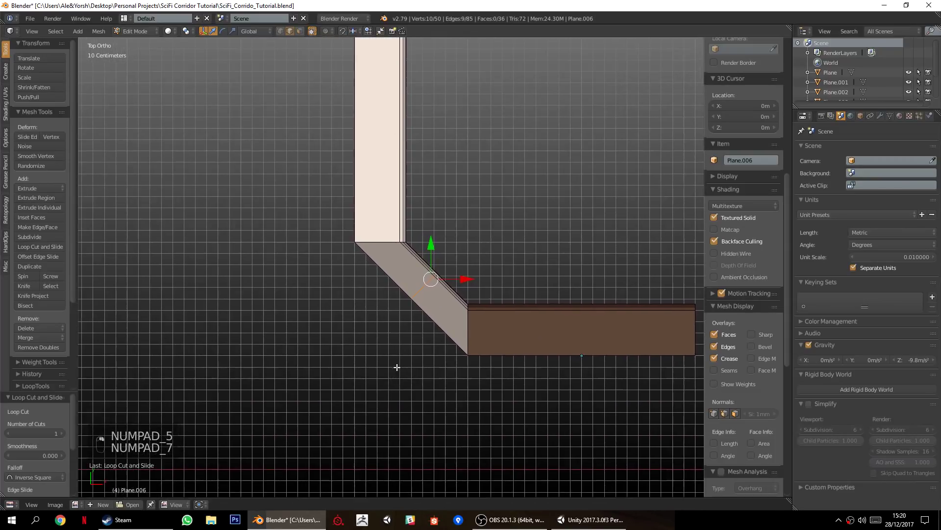
Try moving the centre loop -20 cm along Y and -20 cm along X, and undo both moves.
{"action": "left_click_drag", "start_coordinate": [437, 248], "coordinate": [437, 280]}
{"action": "key", "text": "g"}
{"action": "key", "text": "x"}
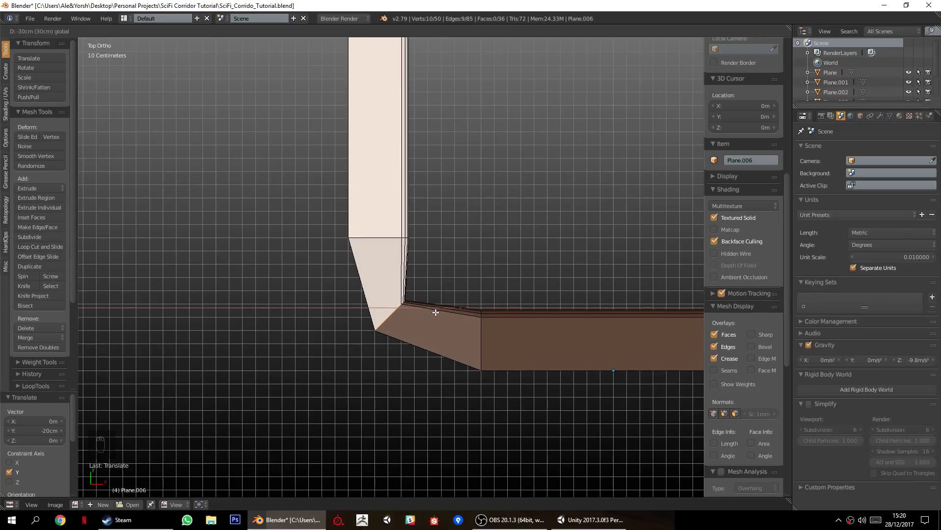
{"action": "key", "text": "Escape"}
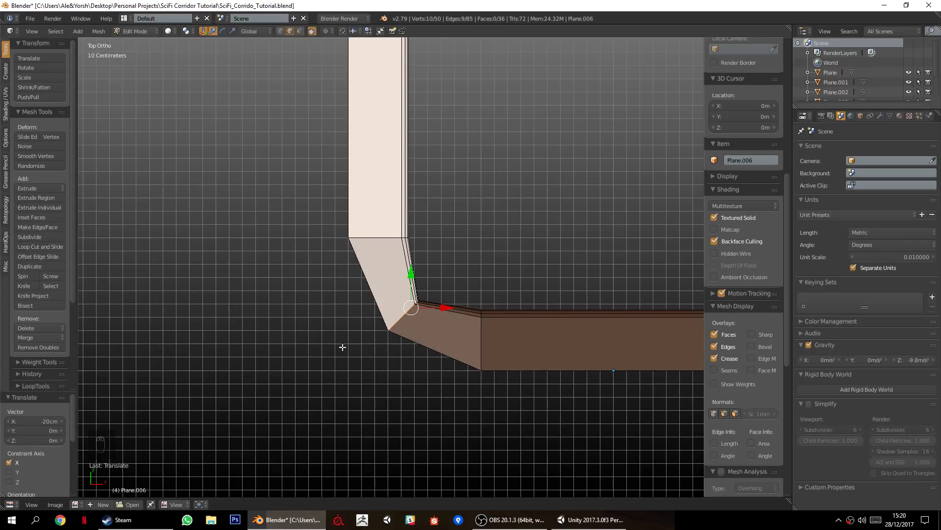
{"action": "key", "text": "ctrl+z"}
{"action": "key", "text": "ctrl+z"}
Move the centre loop of the corner -30 cm along Y and -30 cm along X.
{"action": "key", "text": "g"}
{"action": "key", "text": "y"}
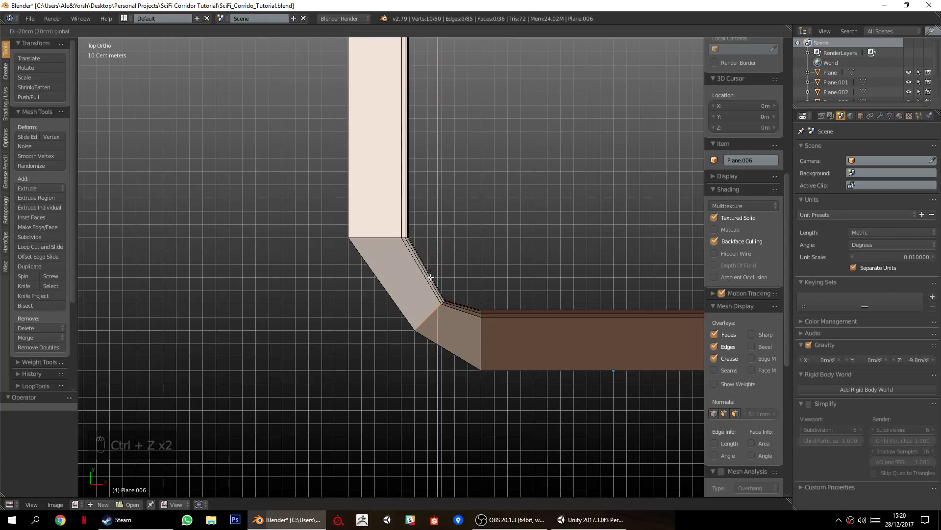
{"action": "left_click", "coordinate": [429, 281]}
{"action": "key", "text": "g"}
{"action": "key", "text": "x"}
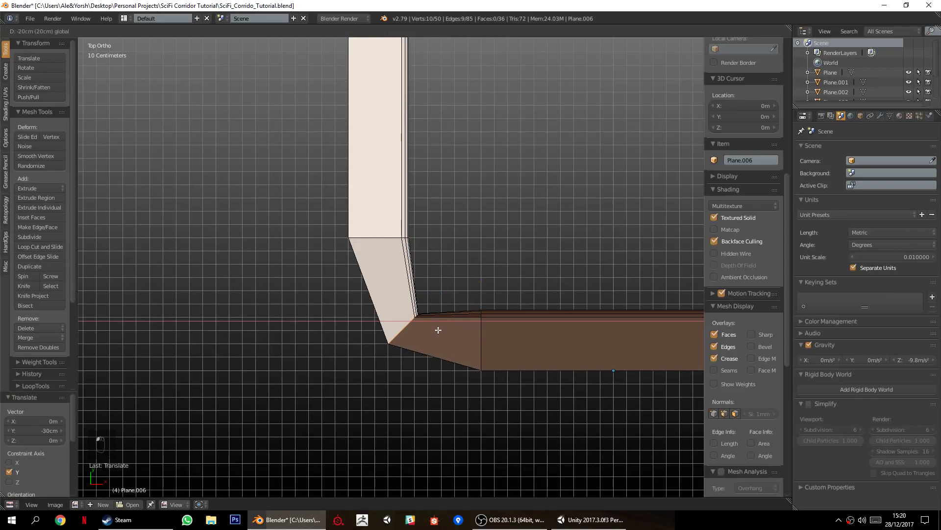
{"action": "left_click", "coordinate": [424, 329]}
Bevel the corner's centre loop with 5 segments and an offset of about 48.
{"action": "middle_click_drag", "start_coordinate": [395, 384], "coordinate": [507, 341]}
{"action": "key", "text": "KP_5"}
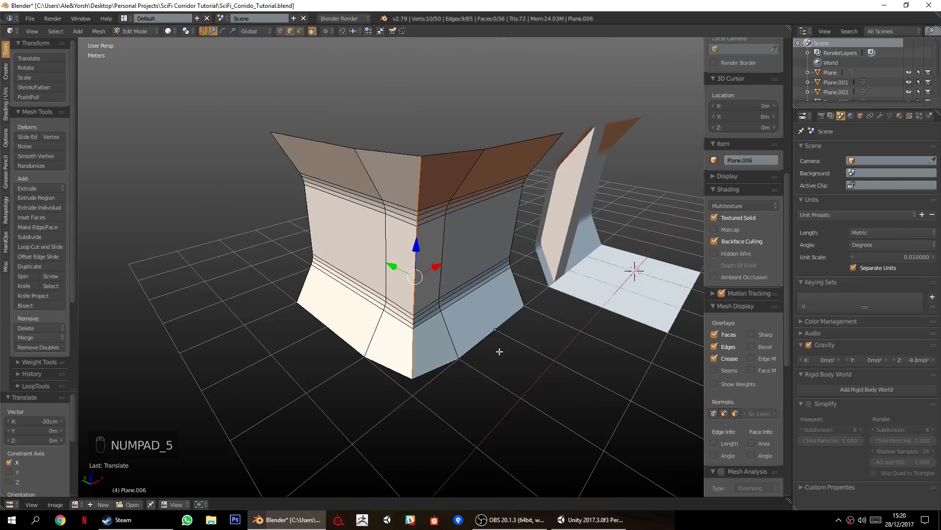
{"action": "scroll", "coordinate": [503, 354], "scroll_direction": "up", "scroll_amount": 2}
{"action": "key", "text": "ctrl+b"}
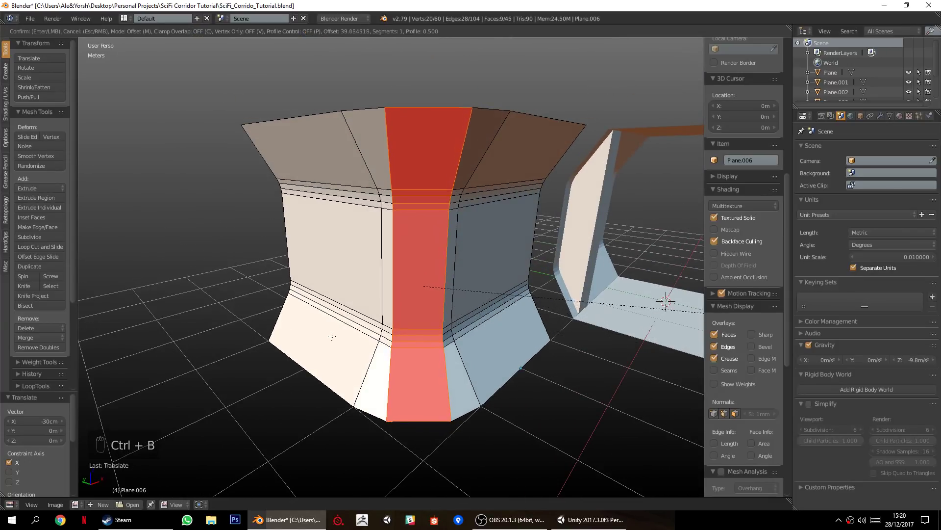
{"action": "scroll", "coordinate": [701, 308], "scroll_direction": "up", "scroll_amount": 3}
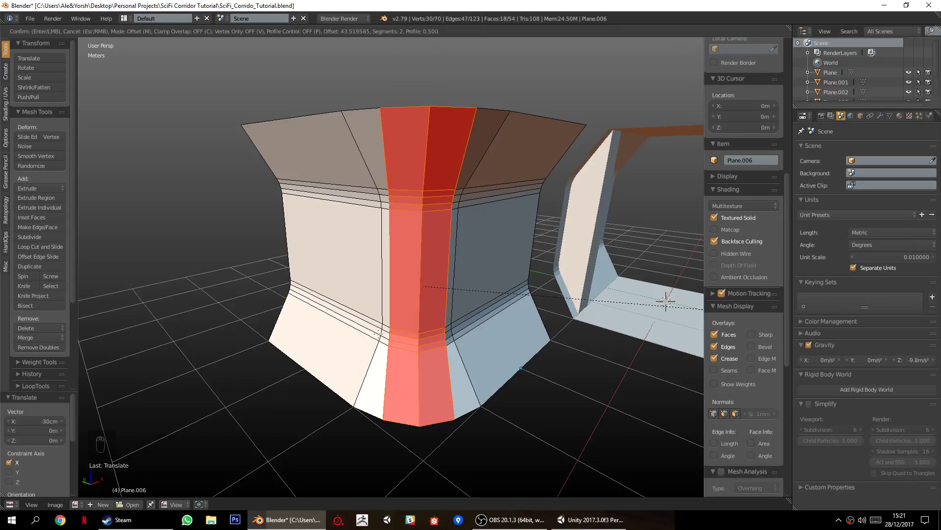
{"action": "scroll", "coordinate": [702, 309], "scroll_direction": "up", "scroll_amount": 1}
{"action": "left_click", "coordinate": [418, 338]}
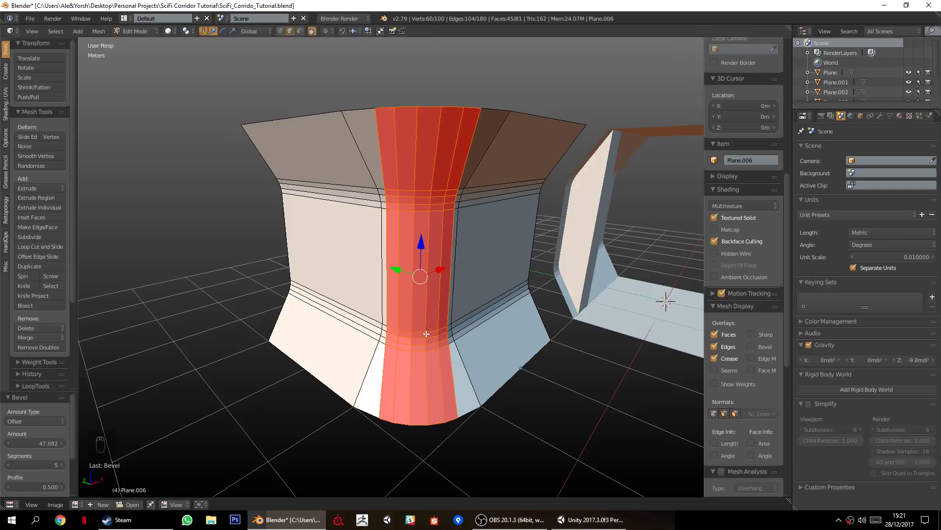
Select the top and bottom end vertices of the outermost bevel edge beside the first wall half.
{"action": "middle_click_drag", "start_coordinate": [417, 338], "coordinate": [411, 257]}
{"action": "key", "text": "a"}
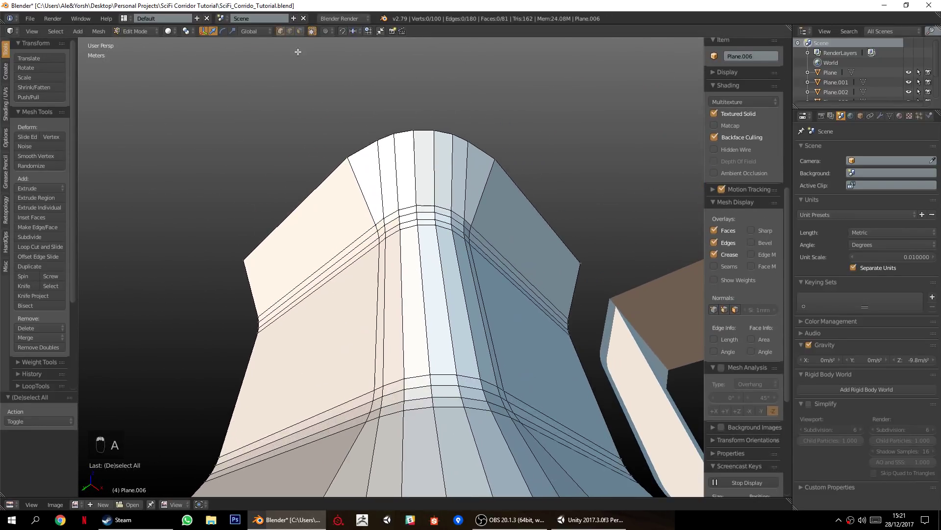
{"action": "right_click", "coordinate": [378, 139]}
{"action": "middle_click_drag", "start_coordinate": [378, 140], "coordinate": [373, 402]}
{"action": "right_click", "coordinate": [376, 427], "text": "shift"}
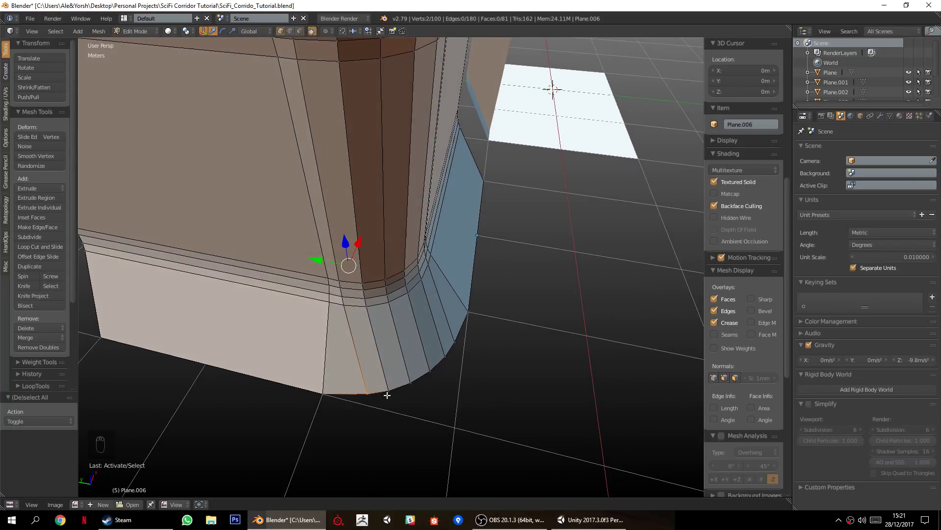
{"action": "middle_click_drag", "start_coordinate": [444, 422], "coordinate": [367, 67]}
{"action": "mouse_move", "coordinate": [417, 217]}
{"action": "middle_mouse_down"}
{"action": "mouse_move", "coordinate": [423, 231]}
{"action": "mouse_move", "coordinate": [426, 205]}
{"action": "middle_mouse_up"}
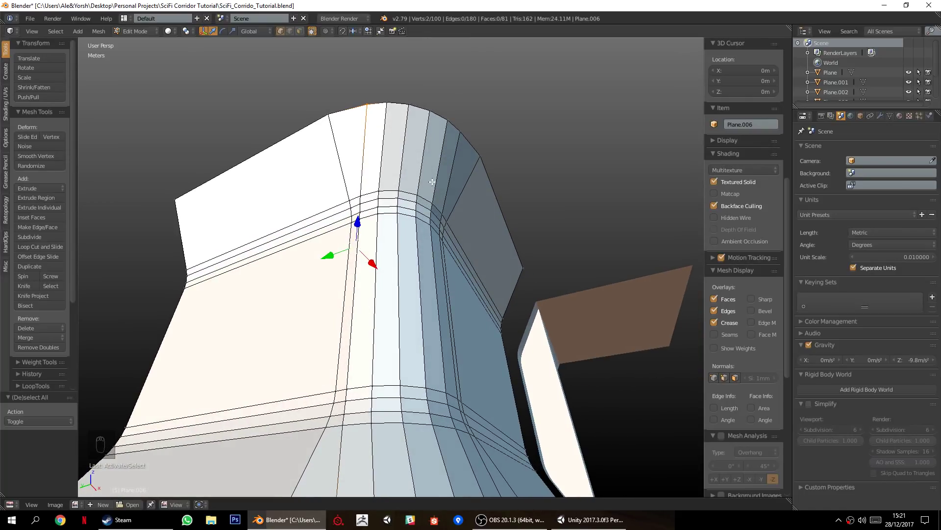
Try sliding the two selected end vertices outwards by a factor of about 0.4, and undo the slide.
{"action": "key", "text": "shift+v"}
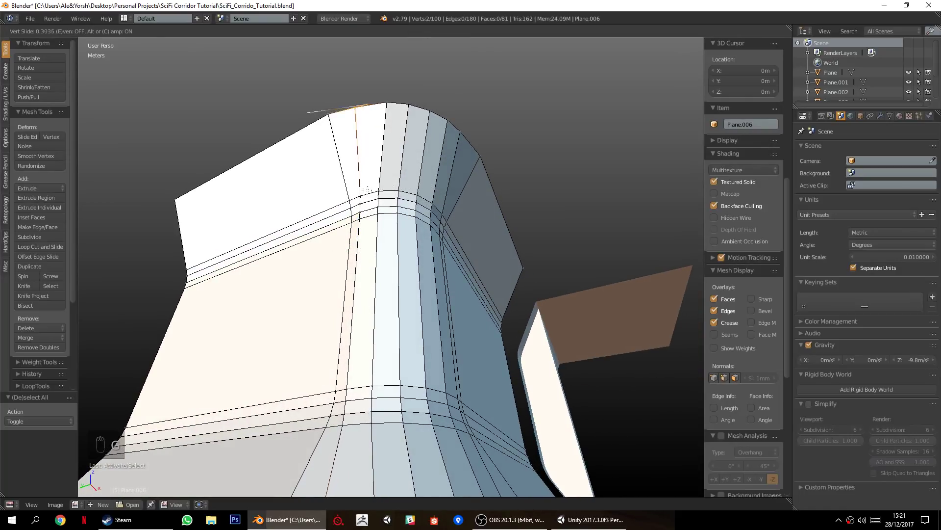
{"action": "left_click", "coordinate": [385, 98]}
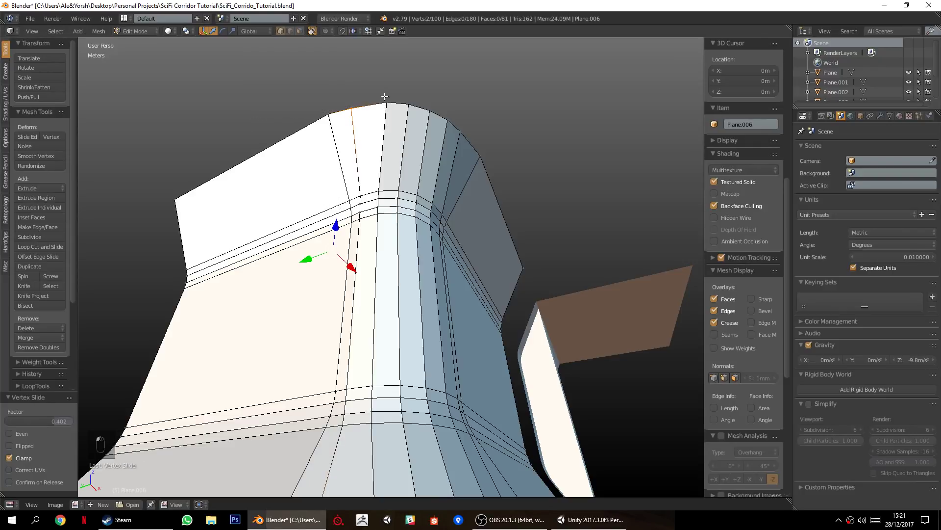
{"action": "middle_click_drag", "start_coordinate": [385, 97], "coordinate": [424, 190]}
{"action": "key", "text": "ctrl+z"}
{"action": "key", "text": "ctrl+z"}
Vertex-slide the selected top and bottom vertices towards the adjoining wall with a factor of 0.4.
{"action": "key", "text": "g"}
{"action": "key", "text": "g"}
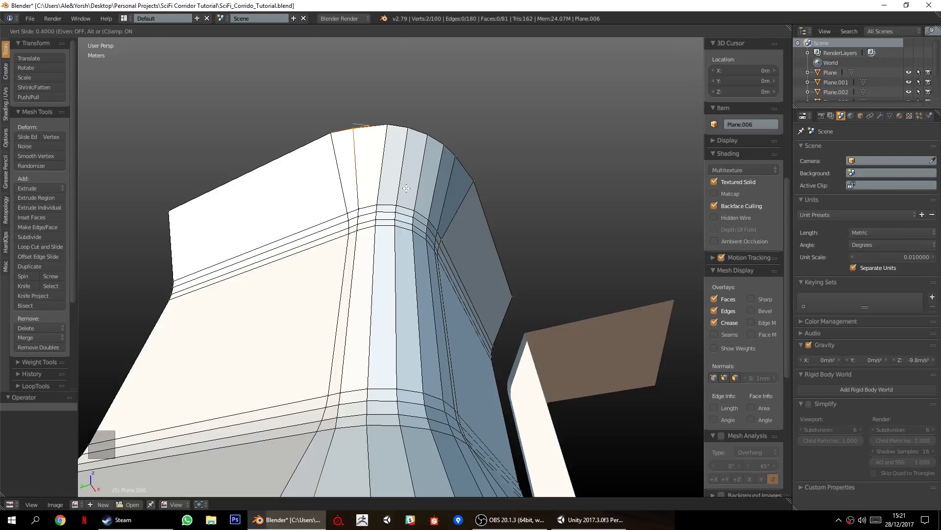
{"action": "left_click", "coordinate": [407, 188]}
{"action": "key", "text": "a"}
Slide the matching top and bottom vertices on the opposite side of the curve outwards with a factor of 0.4.
{"action": "middle_click_drag", "start_coordinate": [416, 254], "coordinate": [368, 274]}
{"action": "right_click", "coordinate": [454, 130]}
{"action": "right_click", "coordinate": [501, 470], "text": "shift"}
{"action": "key", "text": "g"}
{"action": "key", "text": "g"}
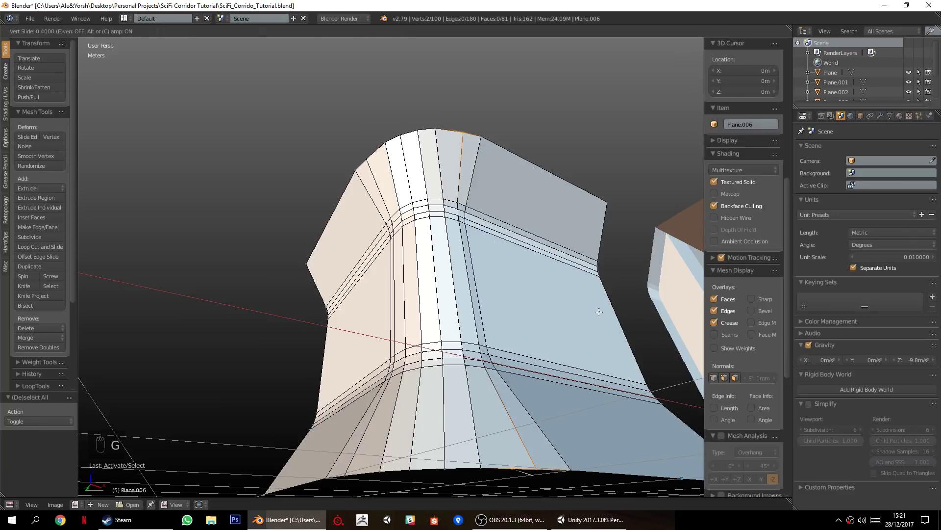
{"action": "left_click", "coordinate": [599, 312]}
{"action": "key", "text": "less"}
{"action": "key", "text": "a"}
Slide the top and bottom vertices of the next bevel edge inwards from that side outwards with a factor of 0.2.
{"action": "right_click", "coordinate": [434, 125]}
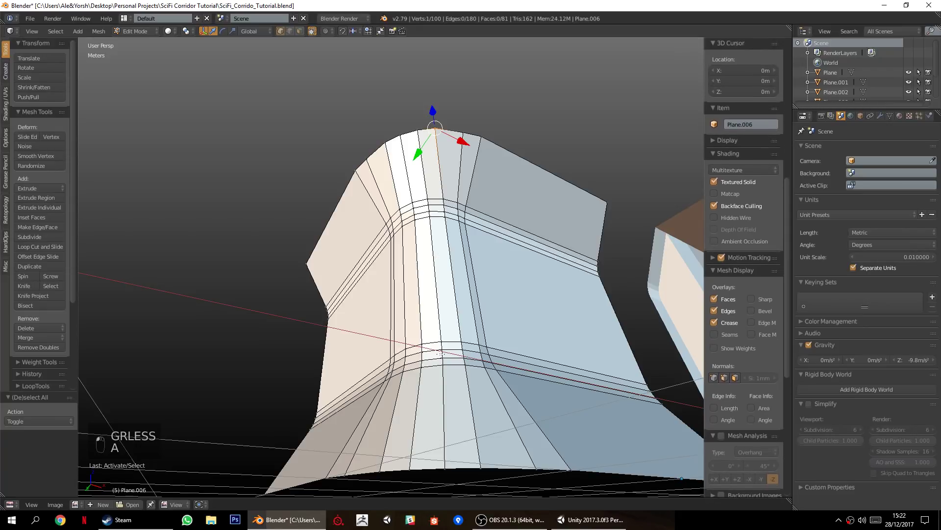
{"action": "right_click", "coordinate": [478, 449], "text": "shift"}
{"action": "key", "text": "g"}
{"action": "key", "text": "g"}
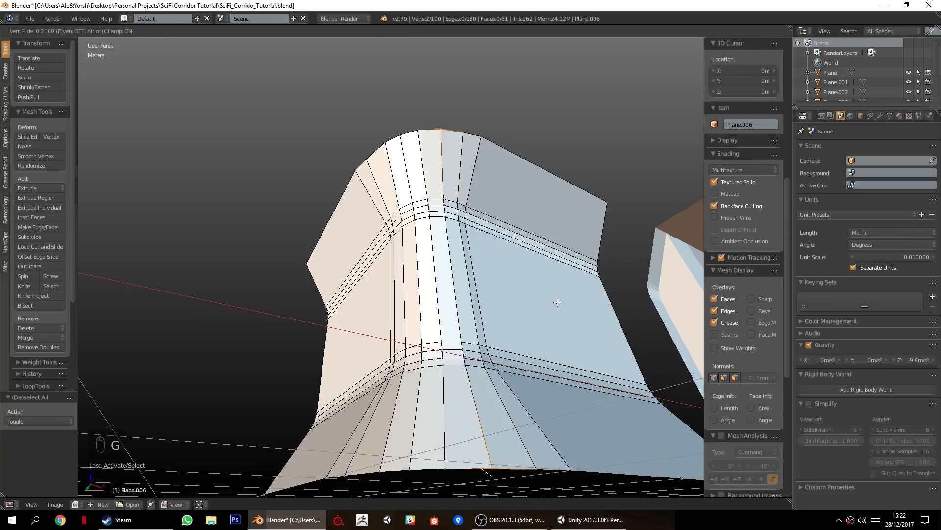
{"action": "left_click", "coordinate": [557, 303]}
Slide the corresponding second pair of top and bottom vertices beside the first wall half outwards with a factor of 0.2.
{"action": "middle_click_drag", "start_coordinate": [357, 209], "coordinate": [408, 221]}
{"action": "right_click", "coordinate": [387, 131]}
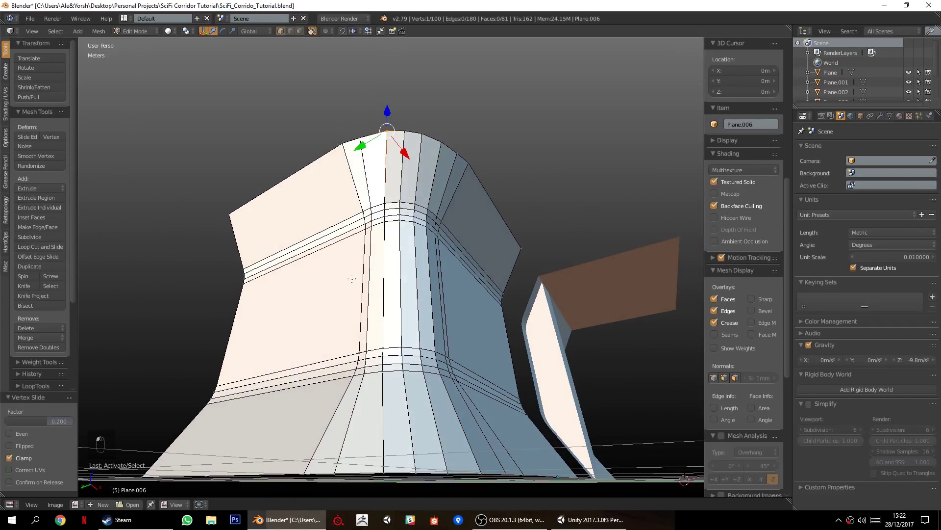
{"action": "right_click", "coordinate": [384, 472], "text": "shift"}
{"action": "key", "text": "g"}
{"action": "key", "text": "g"}
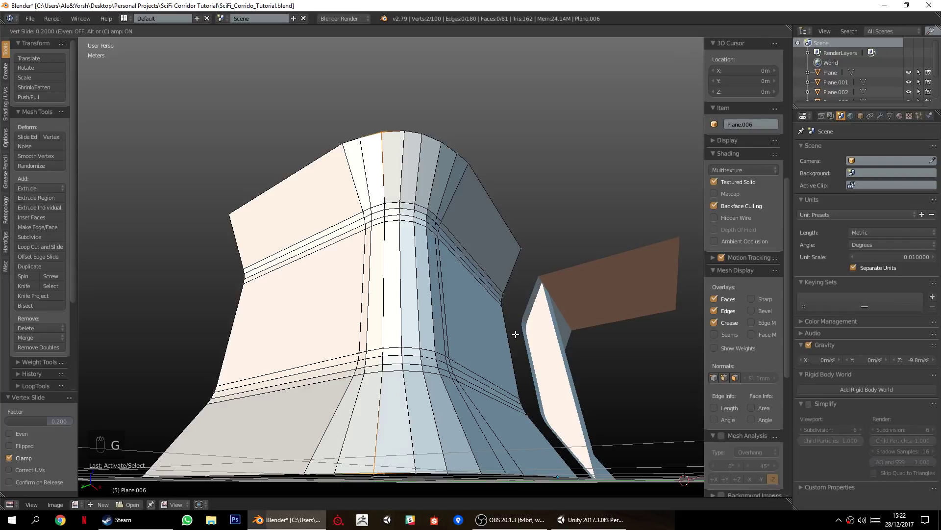
{"action": "left_click", "coordinate": [514, 333]}
{"action": "key", "text": "a"}
Examine the rounded corner wall from several angles to check its evened-out vertical edges.
{"action": "scroll", "coordinate": [497, 353], "scroll_direction": "down", "scroll_amount": 1}
{"action": "mouse_move", "coordinate": [497, 353]}
{"action": "middle_mouse_down"}
{"action": "mouse_move", "coordinate": [494, 313]}
{"action": "mouse_move", "coordinate": [441, 327]}
{"action": "mouse_move", "coordinate": [469, 396]}
{"action": "mouse_move", "coordinate": [456, 343]}
{"action": "mouse_move", "coordinate": [466, 300]}
{"action": "mouse_move", "coordinate": [451, 299]}
{"action": "mouse_move", "coordinate": [479, 294]}
{"action": "mouse_move", "coordinate": [461, 349]}
{"action": "mouse_move", "coordinate": [481, 357]}
{"action": "middle_mouse_up"}
{"action": "key", "text": "Tab"}
{"action": "key", "text": "Tab"}
{"action": "middle_click_drag", "start_coordinate": [363, 266], "coordinate": [358, 318]}
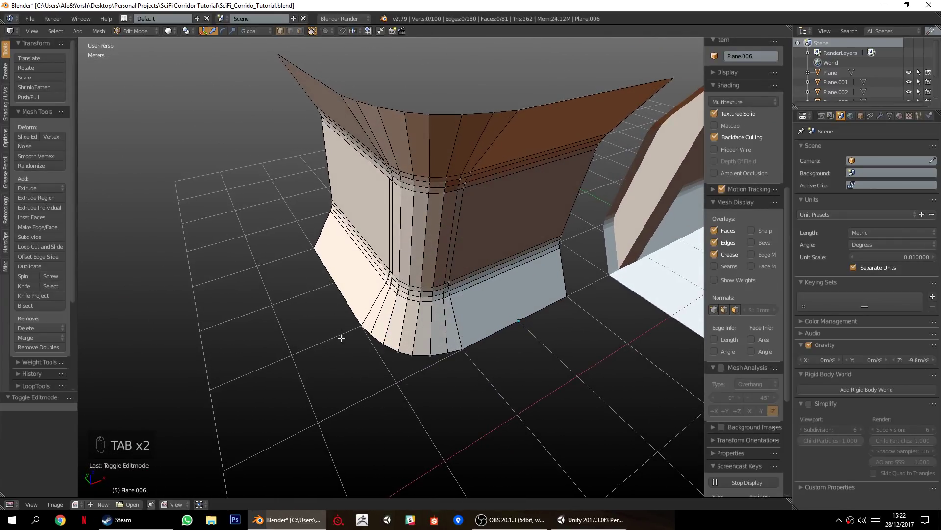
{"action": "scroll", "coordinate": [387, 380], "scroll_direction": "up", "scroll_amount": 2}
{"action": "middle_click_drag", "start_coordinate": [387, 380], "coordinate": [366, 404]}
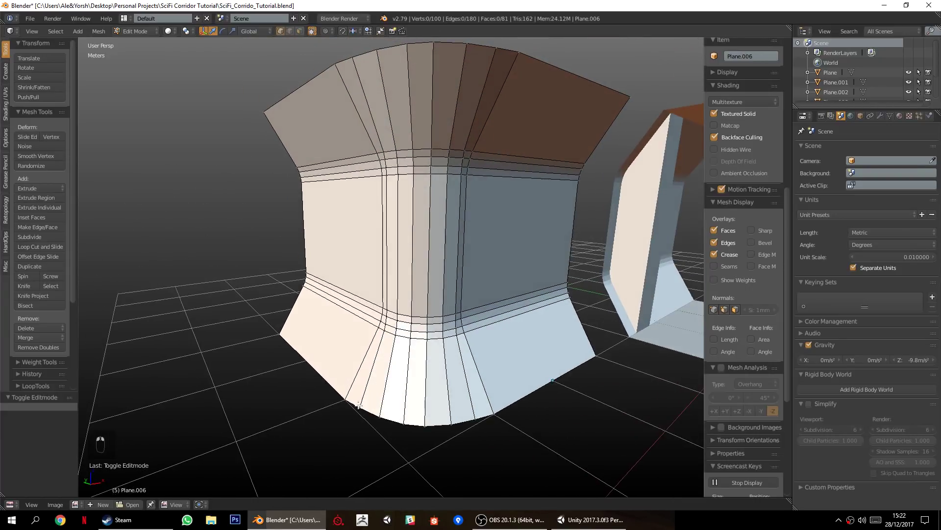
{"action": "middle_click_drag", "start_coordinate": [407, 209], "coordinate": [431, 64]}
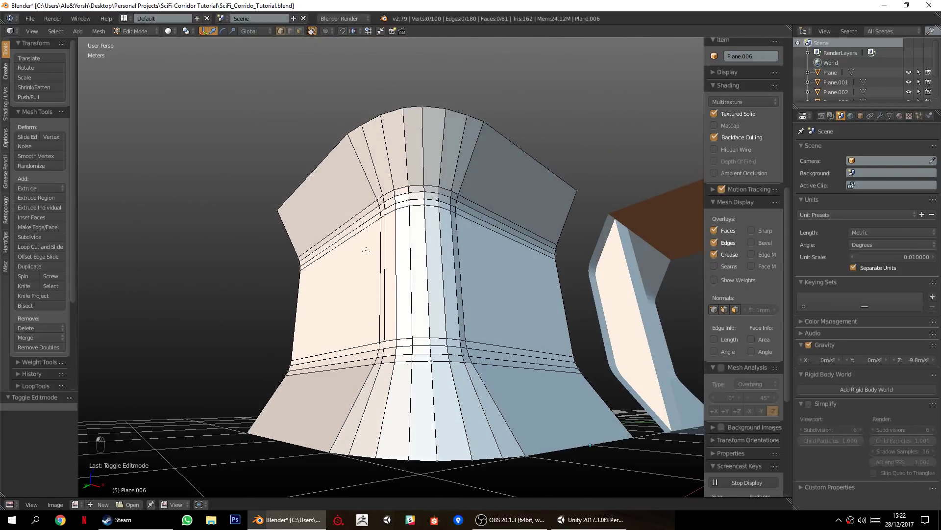
{"action": "scroll", "coordinate": [368, 243], "scroll_direction": "down", "scroll_amount": 1}
{"action": "middle_click_drag", "start_coordinate": [368, 243], "coordinate": [390, 190]}
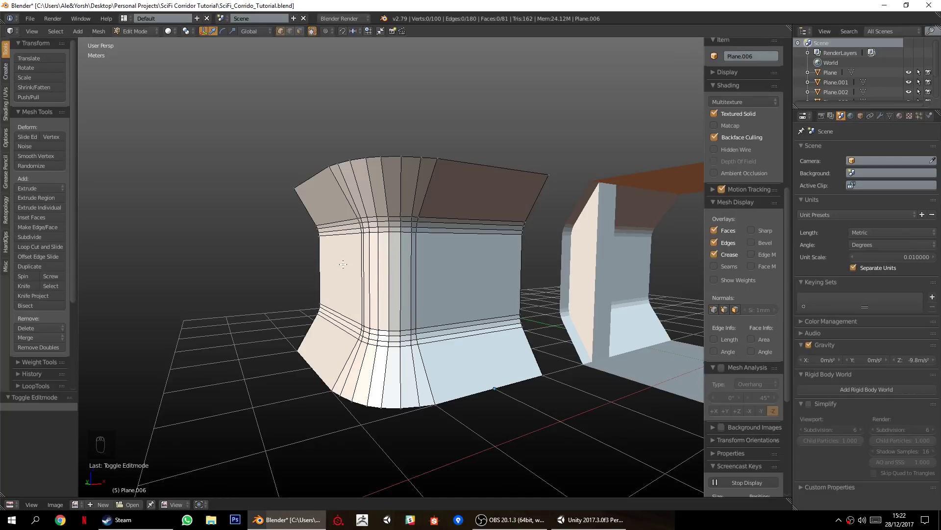
{"action": "middle_click_drag", "start_coordinate": [430, 299], "coordinate": [458, 353]}
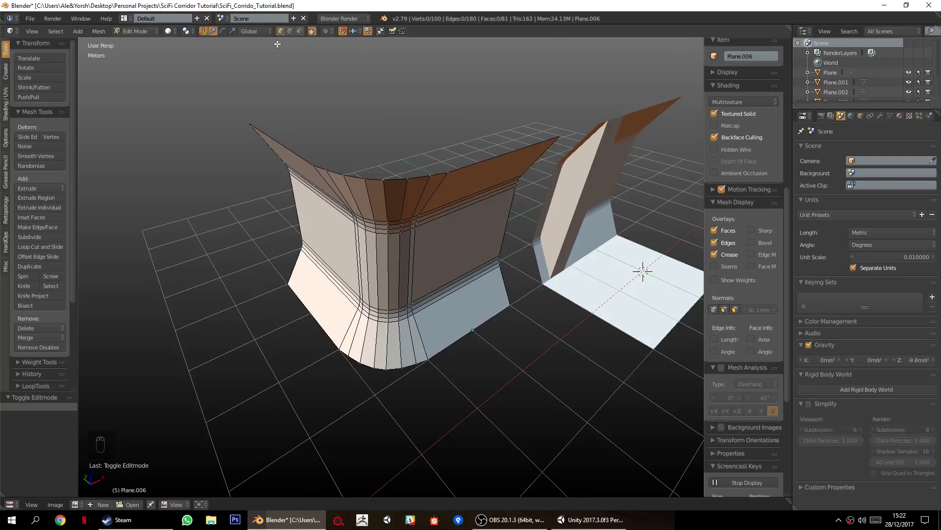
Extrude the bottom vertex where the first wall meets the curve -1 m along Y with snapping.
{"action": "middle_click_drag", "start_coordinate": [315, 281], "coordinate": [302, 140], "text": "shift"}
{"action": "scroll", "coordinate": [306, 246], "scroll_direction": "up", "scroll_amount": 4}
{"action": "middle_click_drag", "start_coordinate": [311, 275], "coordinate": [357, 377]}
{"action": "right_click", "coordinate": [324, 274]}
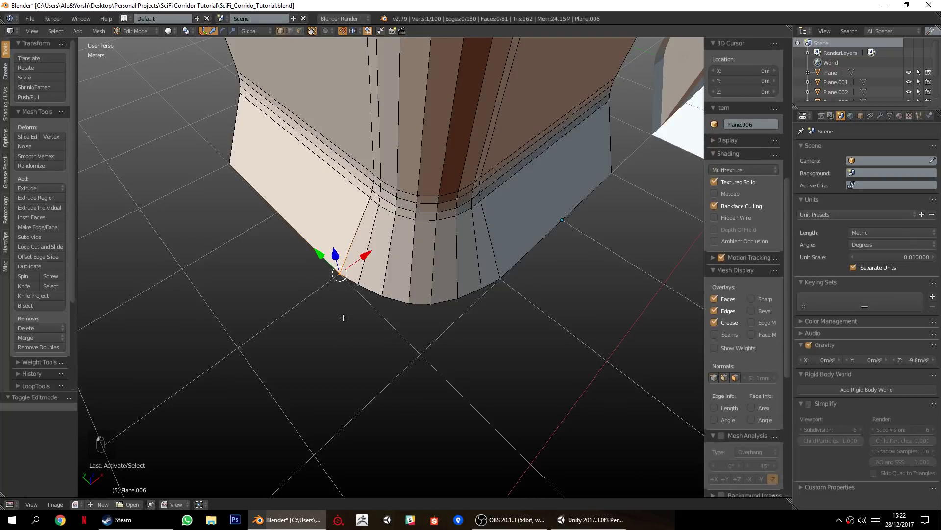
{"action": "key", "text": "e"}
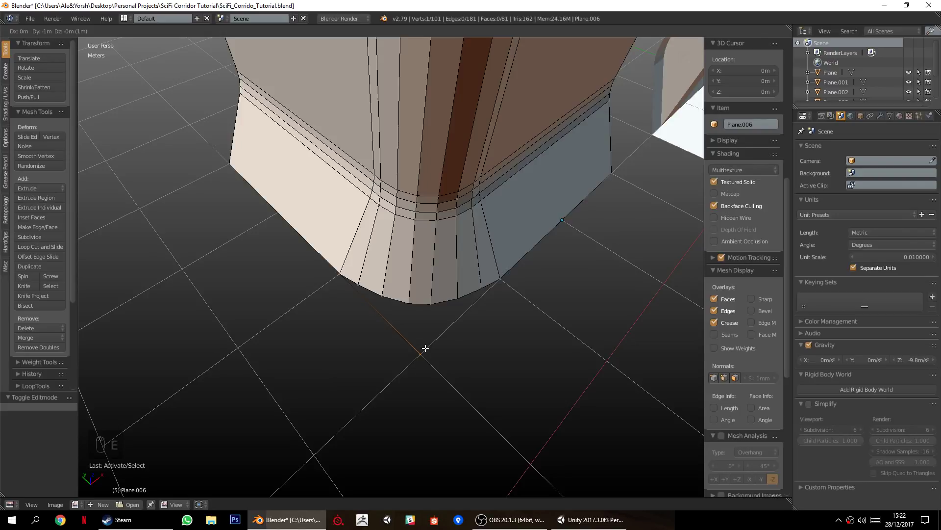
{"action": "left_click", "coordinate": [422, 354]}
Connect the extruded corner vertex to the bottom vertex at the other end of the curve with an edge.
{"action": "middle_click_drag", "start_coordinate": [391, 359], "coordinate": [342, 312]}
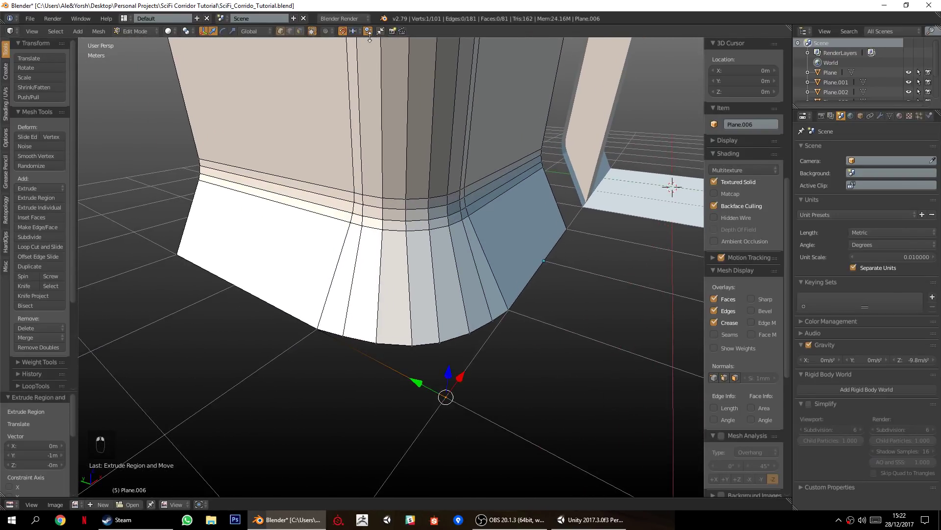
{"action": "left_click", "coordinate": [343, 31]}
{"action": "middle_click_drag", "start_coordinate": [452, 259], "coordinate": [508, 339]}
{"action": "right_click", "coordinate": [560, 304], "text": "shift"}
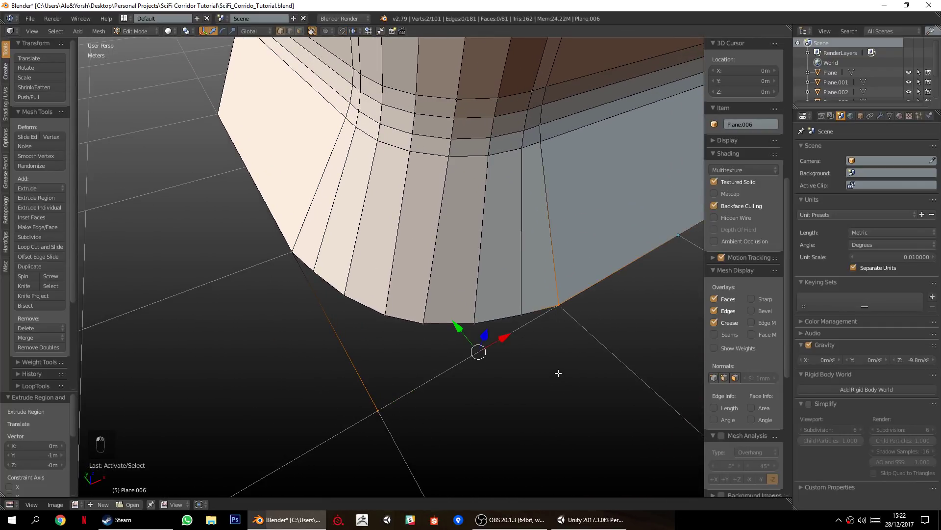
{"action": "key", "text": "f"}
{"action": "key", "text": "a"}
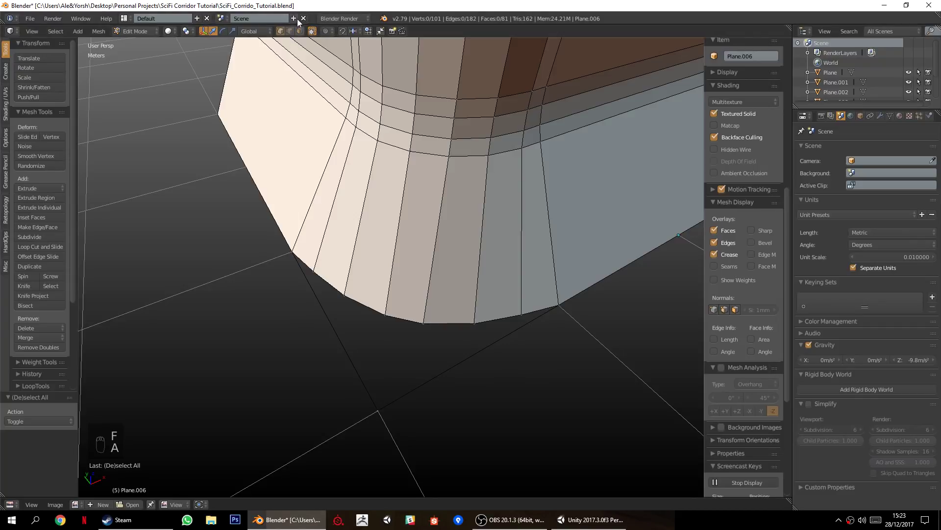
Select the curved bottom edge path together with the two straight edges and fill the outline as a floor corner face.
{"action": "right_click", "coordinate": [317, 255]}
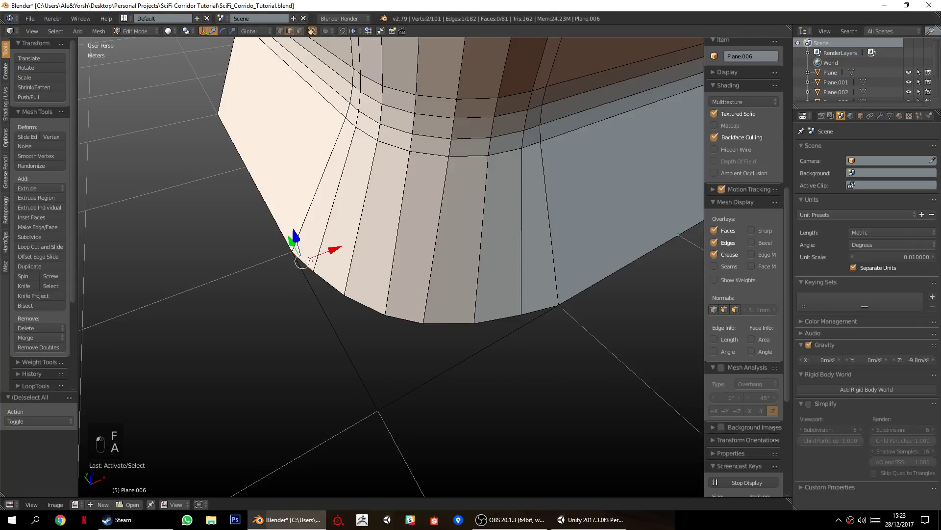
{"action": "right_click", "coordinate": [537, 306], "text": "ctrl"}
{"action": "right_click", "coordinate": [358, 379], "text": "shift"}
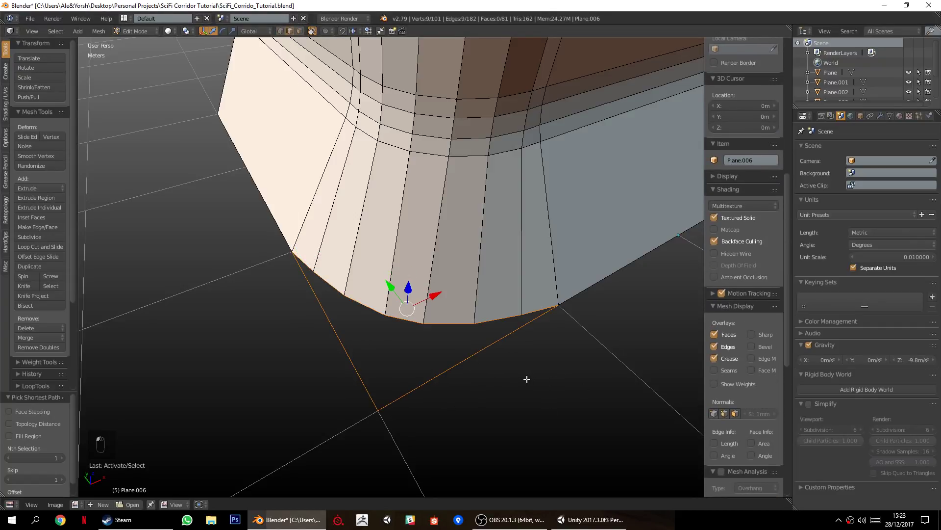
{"action": "key", "text": "f"}
{"action": "key", "text": "a"}
Duplicate the floor corner face and move the copy 3 m up along Z to form the ceiling corner.
{"action": "middle_click_drag", "start_coordinate": [527, 378], "coordinate": [409, 273]}
{"action": "left_click", "coordinate": [300, 31]}
{"action": "right_click", "coordinate": [413, 372]}
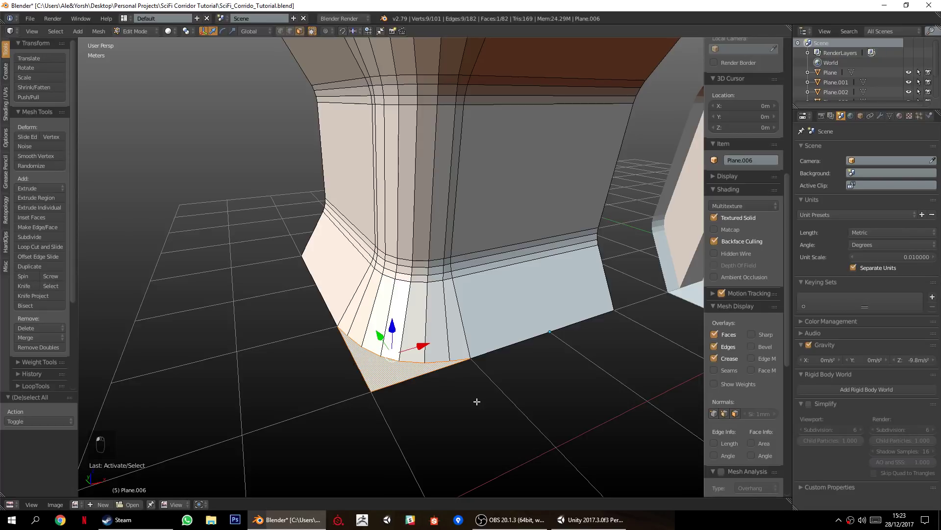
{"action": "key", "text": "shift+d"}
{"action": "right_click", "coordinate": [447, 387]}
{"action": "middle_click_drag", "start_coordinate": [448, 387], "coordinate": [445, 354]}
{"action": "scroll", "coordinate": [386, 361], "scroll_direction": "down", "scroll_amount": 1}
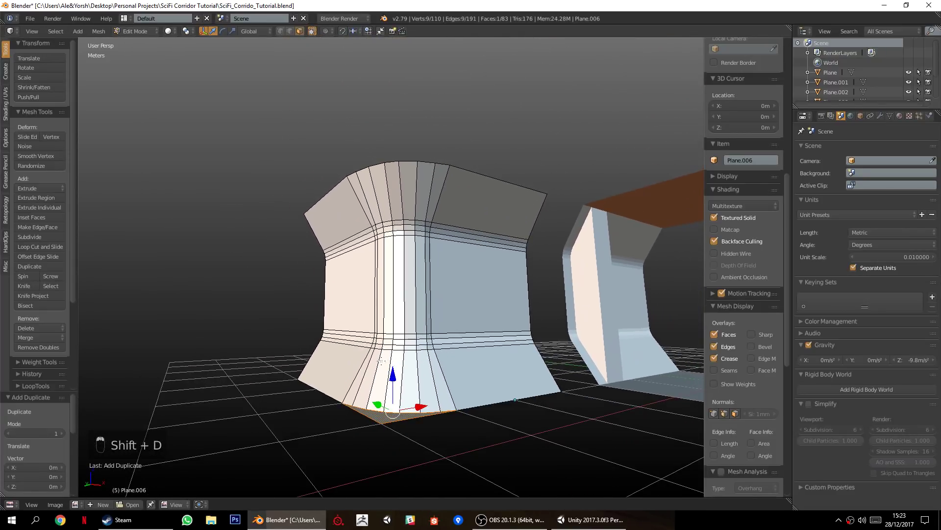
{"action": "left_click", "coordinate": [391, 142]}
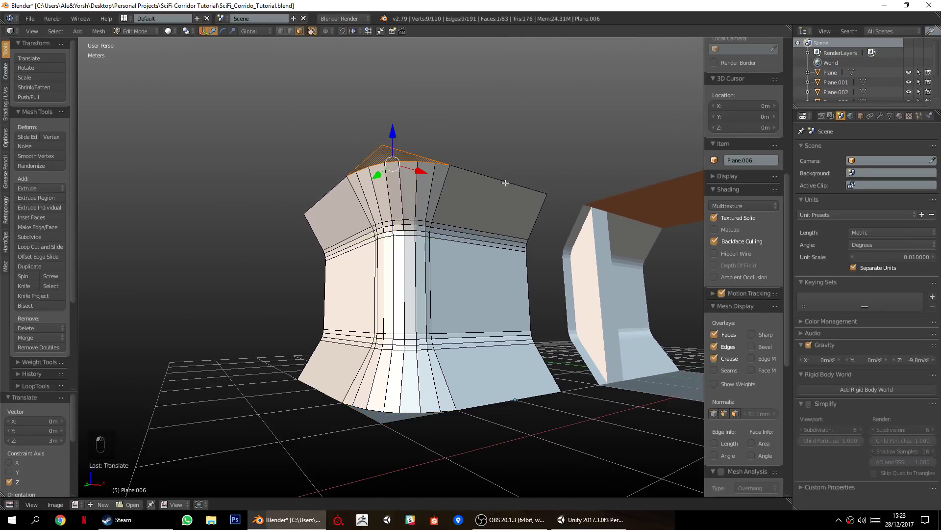
Flip the normals of the ceiling corner face.
{"action": "key", "text": "w"}
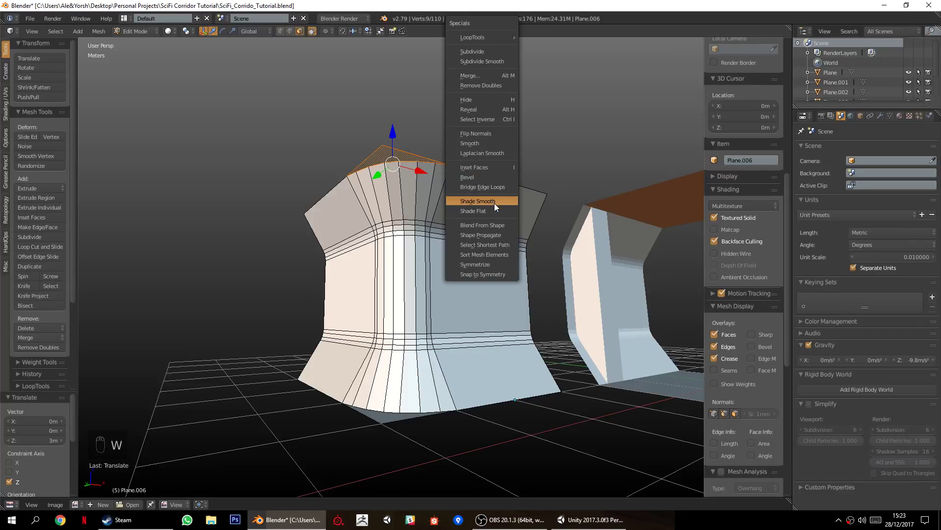
{"action": "left_click", "coordinate": [476, 138]}
{"action": "key", "text": "a"}
{"action": "middle_click_drag", "start_coordinate": [496, 216], "coordinate": [460, 275]}
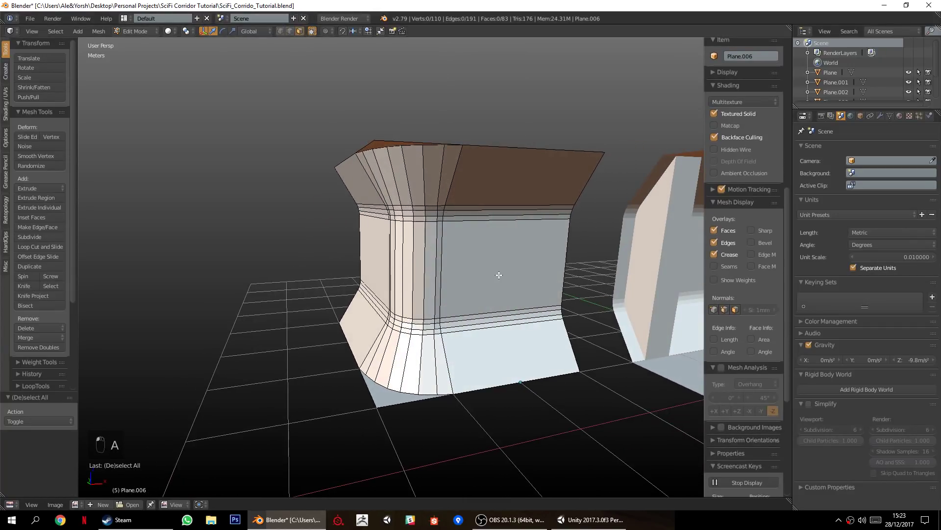
Select the face loops of both flat wall halves beside the curve and delete their faces.
{"action": "right_click", "coordinate": [491, 209], "text": "alt"}
{"action": "middle_click_drag", "start_coordinate": [491, 209], "coordinate": [532, 195]}
{"action": "right_click", "coordinate": [323, 224], "text": "alt+shift"}
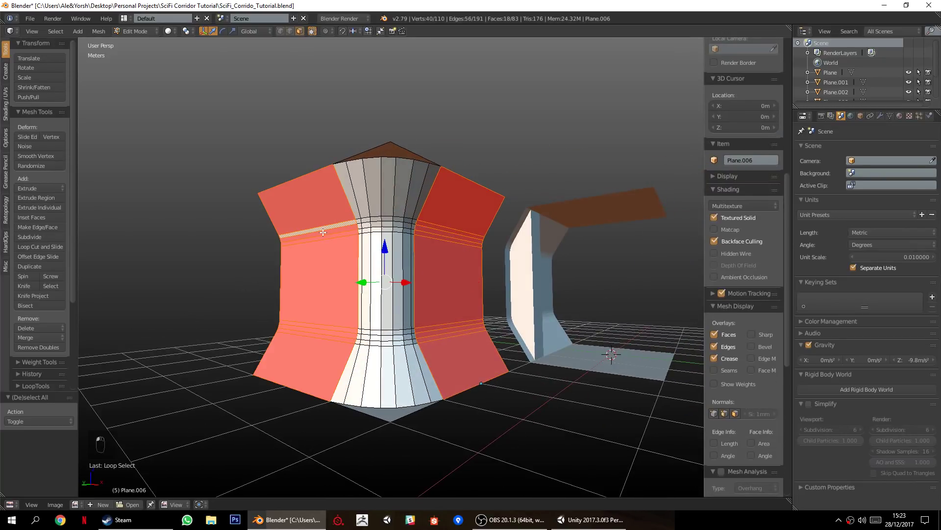
{"action": "key", "text": "x"}
{"action": "left_click", "coordinate": [326, 234]}
{"action": "middle_click_drag", "start_coordinate": [332, 246], "coordinate": [461, 281]}
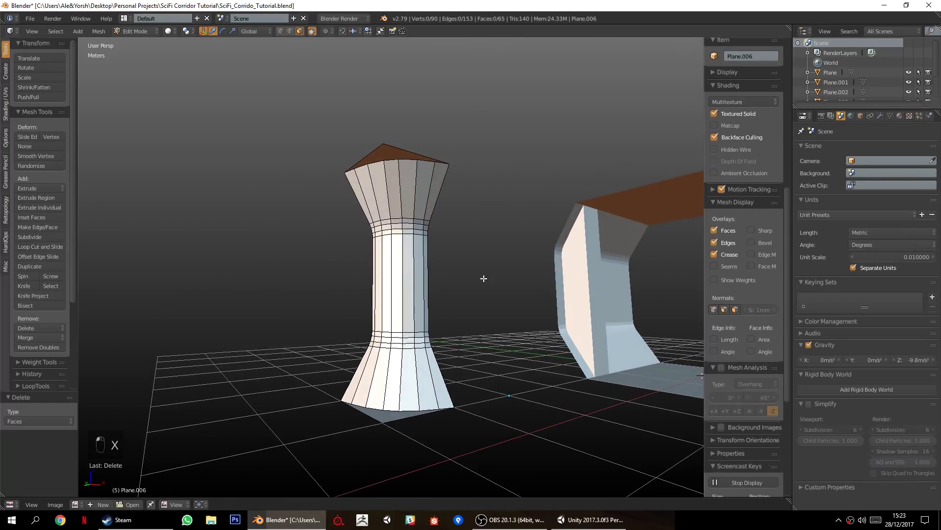
Remove the double vertices from the whole corner mesh.
{"action": "key", "text": "a"}
{"action": "key", "text": "q"}
{"action": "key", "text": "w"}
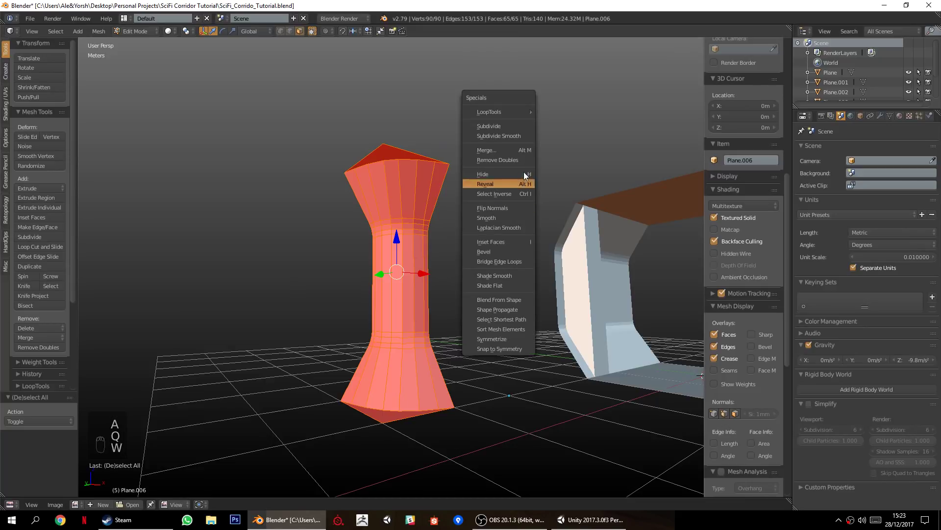
{"action": "left_click", "coordinate": [498, 160]}
{"action": "key", "text": "a"}
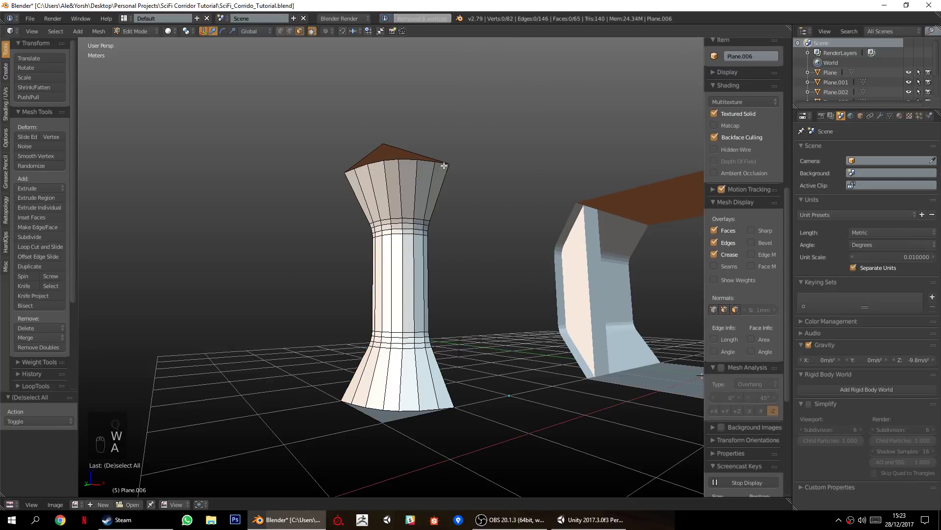
Move the whole corner mesh along X until it meets the neighbouring corridor module, and save the file.
{"action": "middle_click_drag", "start_coordinate": [442, 265], "coordinate": [297, 132]}
{"action": "key", "text": "a"}
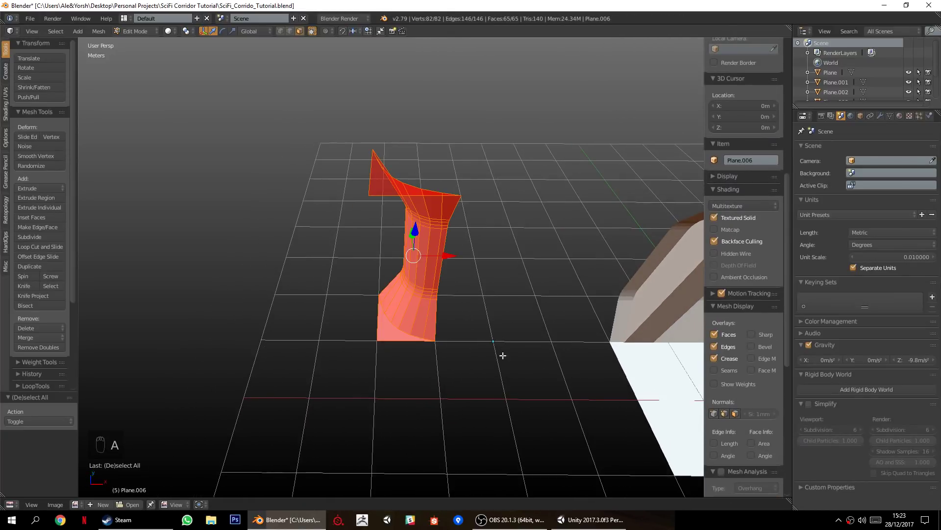
{"action": "scroll", "coordinate": [490, 344], "scroll_direction": "up", "scroll_amount": 1}
{"action": "middle_click_drag", "start_coordinate": [459, 347], "coordinate": [401, 360], "text": "shift"}
{"action": "left_click_drag", "start_coordinate": [404, 263], "coordinate": [459, 270]}
{"action": "middle_click_drag", "start_coordinate": [391, 378], "coordinate": [466, 325]}
{"action": "key", "text": "Tab"}
{"action": "key", "text": "a"}
{"action": "key", "text": "a"}
{"action": "scroll", "coordinate": [404, 314], "scroll_direction": "up", "scroll_amount": 5}
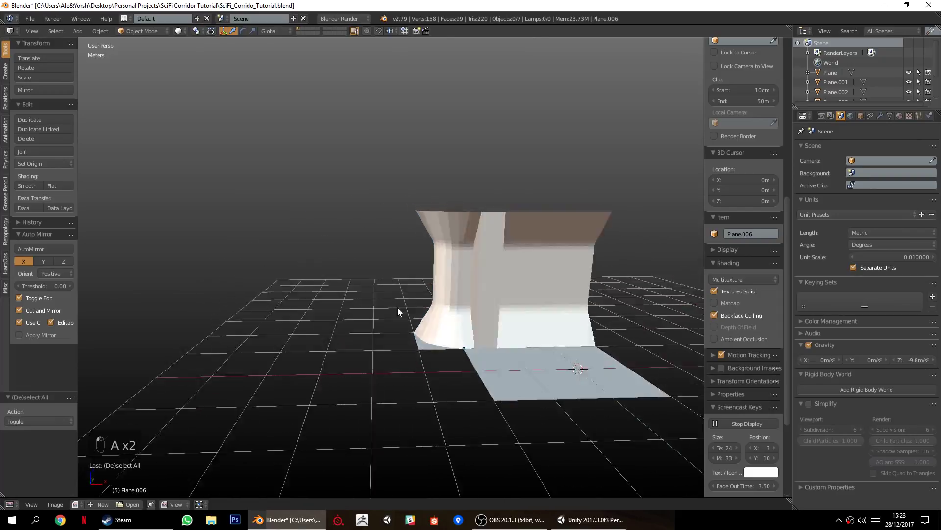
{"action": "middle_click_drag", "start_coordinate": [396, 298], "coordinate": [444, 334]}
{"action": "key", "text": "ctrl+s"}
Apply the Hard Ops (S) Sharpen operation to the rounded corner module.
{"action": "right_click", "coordinate": [499, 394]}
{"action": "middle_click_drag", "start_coordinate": [499, 393], "coordinate": [482, 308]}
{"action": "right_click", "coordinate": [318, 230]}
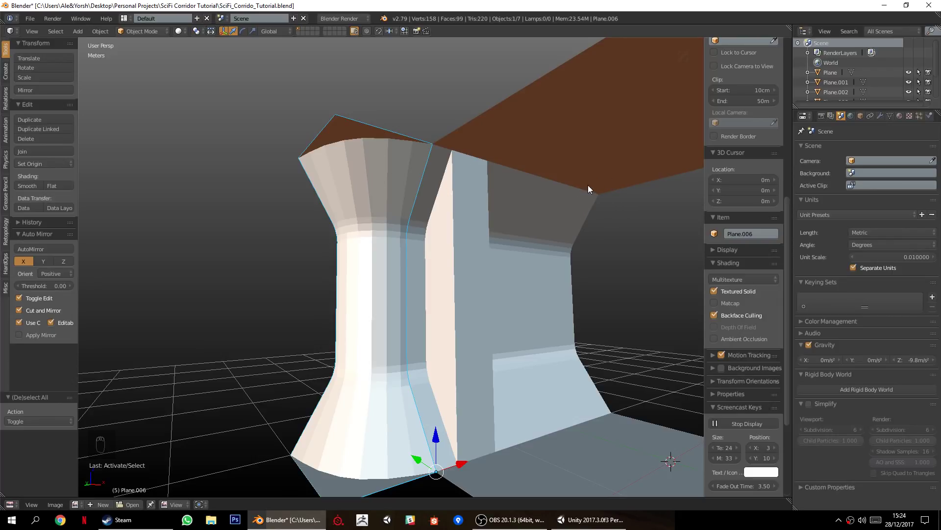
{"action": "key", "text": "q"}
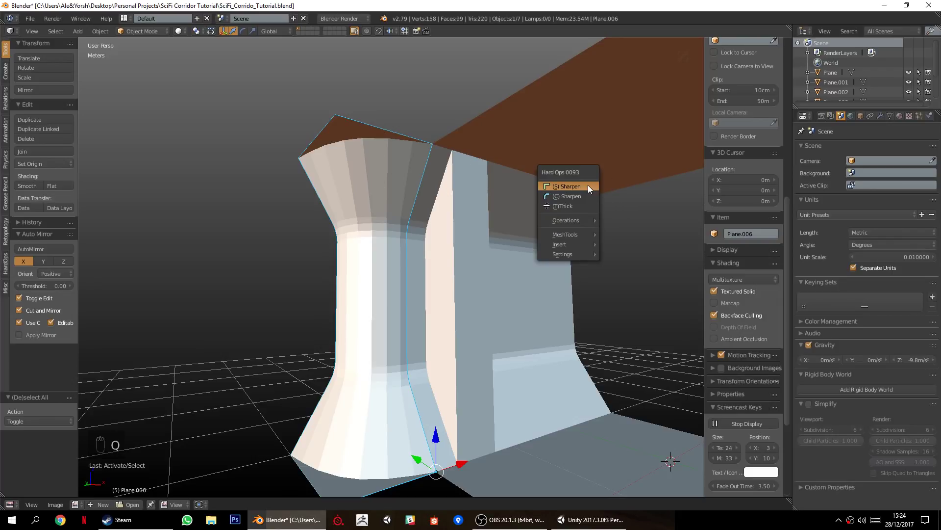
{"action": "left_click", "coordinate": [560, 185]}
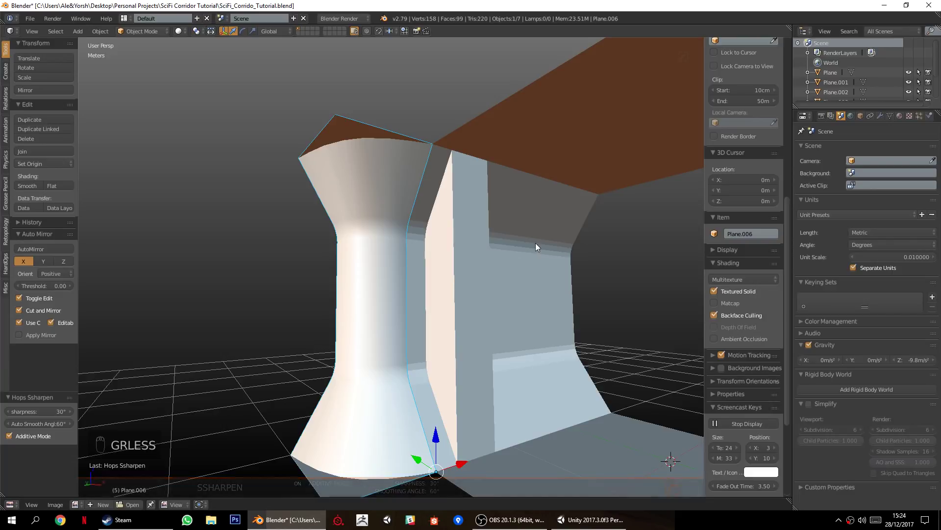
Apply the Hard Ops (S) Sharpen operation to the bevelled wall module and the pillar module.
{"action": "right_click", "coordinate": [591, 265]}
{"action": "key", "text": "q"}
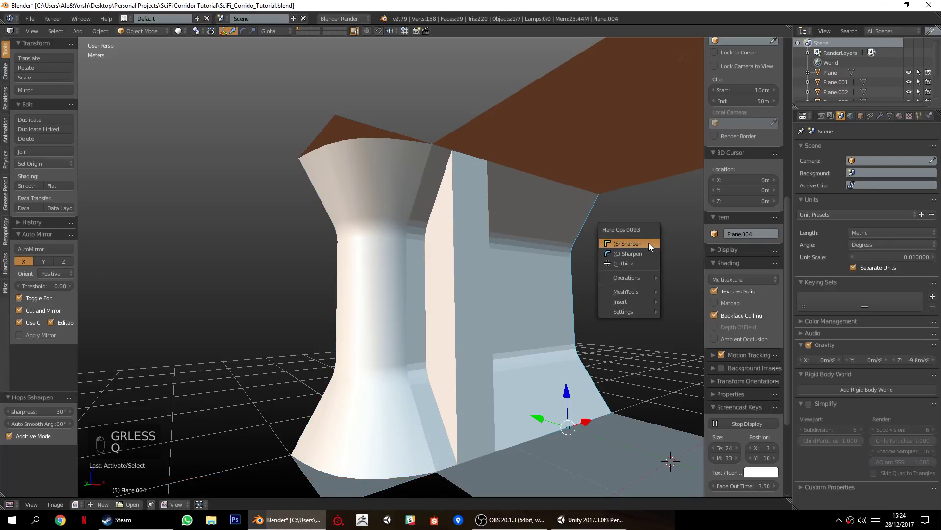
{"action": "left_click", "coordinate": [648, 243]}
{"action": "right_click", "coordinate": [471, 222]}
{"action": "key", "text": "q"}
{"action": "left_click", "coordinate": [473, 225]}
{"action": "key", "text": "a"}
{"action": "middle_click_drag", "start_coordinate": [490, 266], "coordinate": [422, 256]}
Examine the rounded corner's marked edges and smooth shading in both edit and object mode.
{"action": "key", "text": "q"}
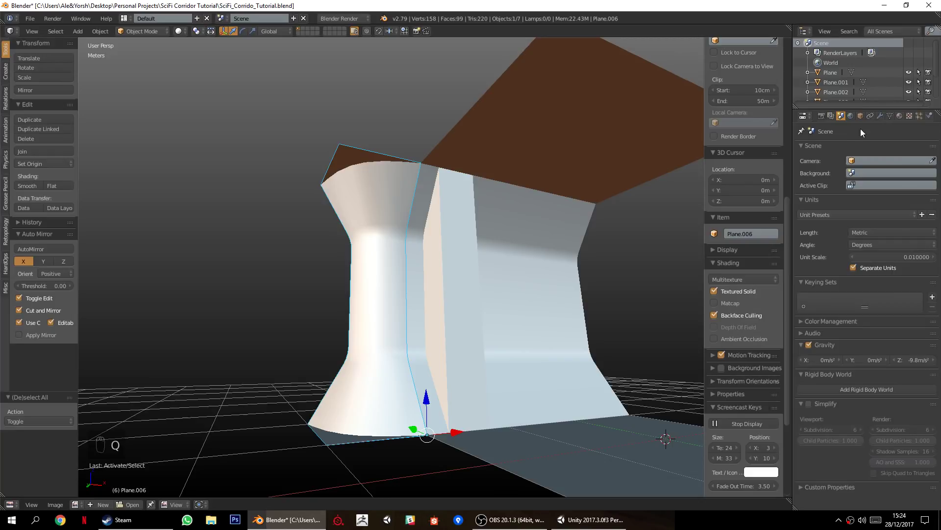
{"action": "middle_click_drag", "start_coordinate": [347, 253], "coordinate": [374, 274]}
{"action": "key", "text": "Tab"}
{"action": "key", "text": "a"}
{"action": "key", "text": "a"}
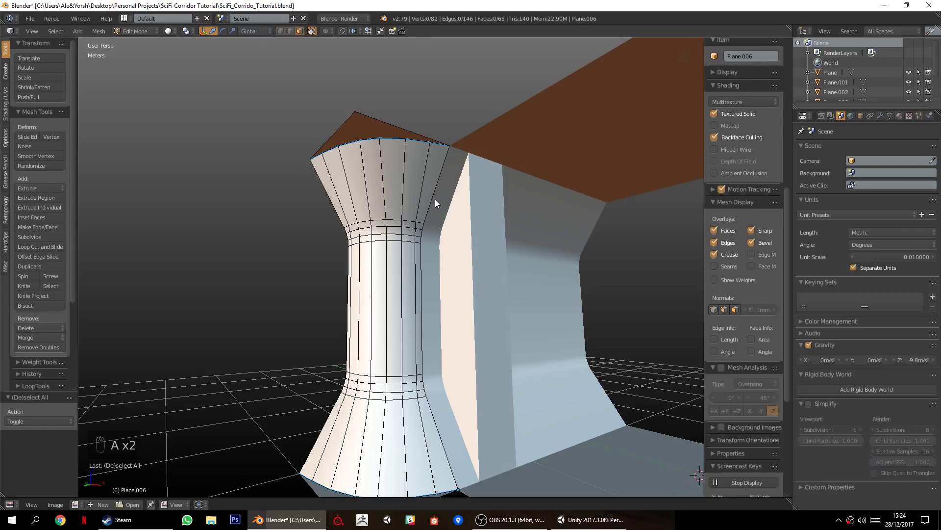
{"action": "key", "text": "Tab"}
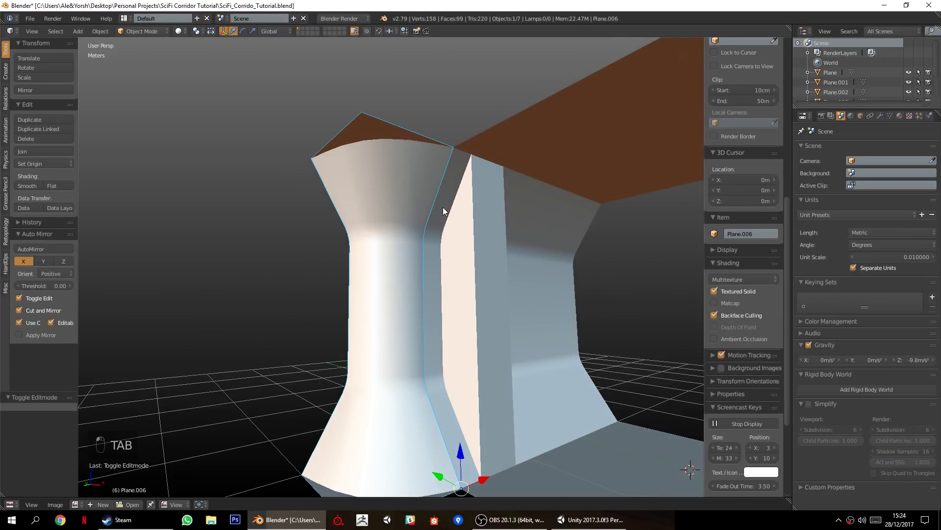
{"action": "key", "text": "Tab"}
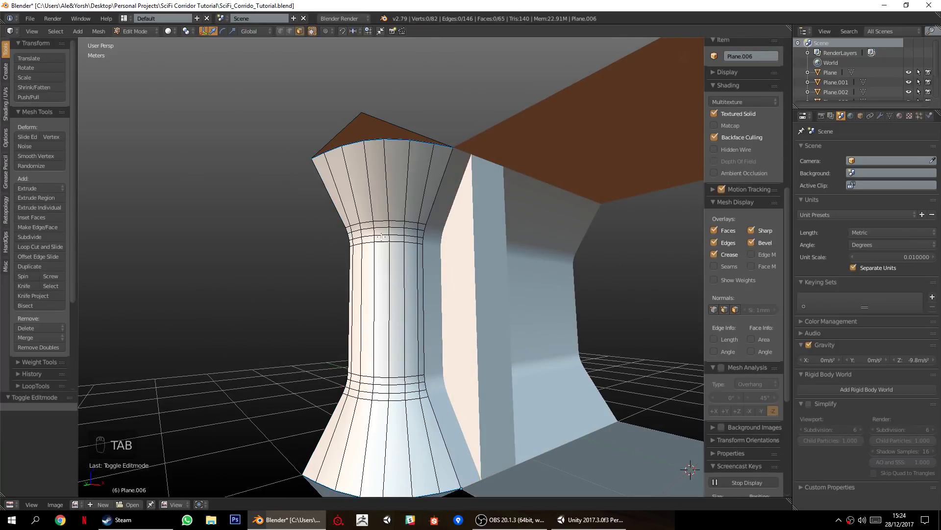
Try marking the edge loops at the upper and lower ends of the corner's straight section as sharp.
{"action": "scroll", "coordinate": [410, 189], "scroll_direction": "up", "scroll_amount": 3}
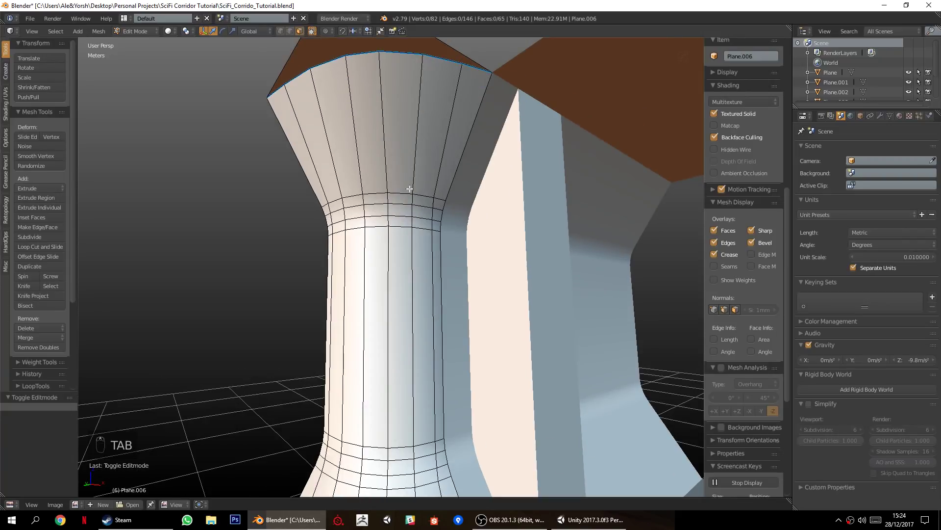
{"action": "right_click", "coordinate": [375, 231], "text": "alt"}
{"action": "key", "text": "a"}
{"action": "key", "text": "a"}
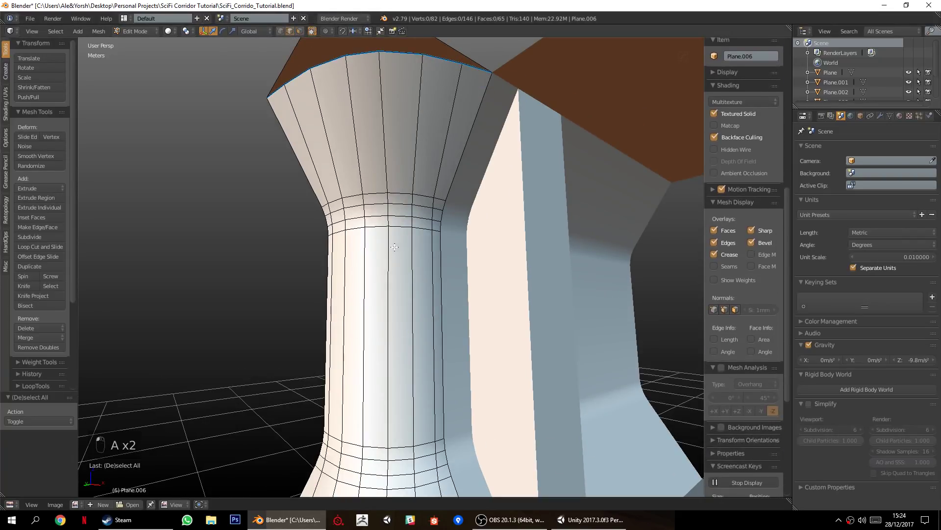
{"action": "right_click", "coordinate": [392, 228], "text": "alt"}
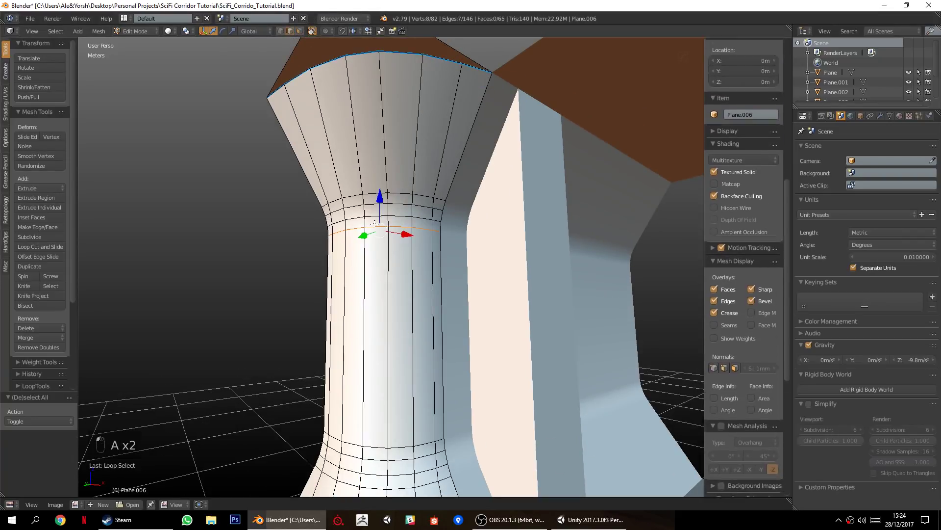
{"action": "key", "text": "q"}
{"action": "left_click", "coordinate": [550, 253]}
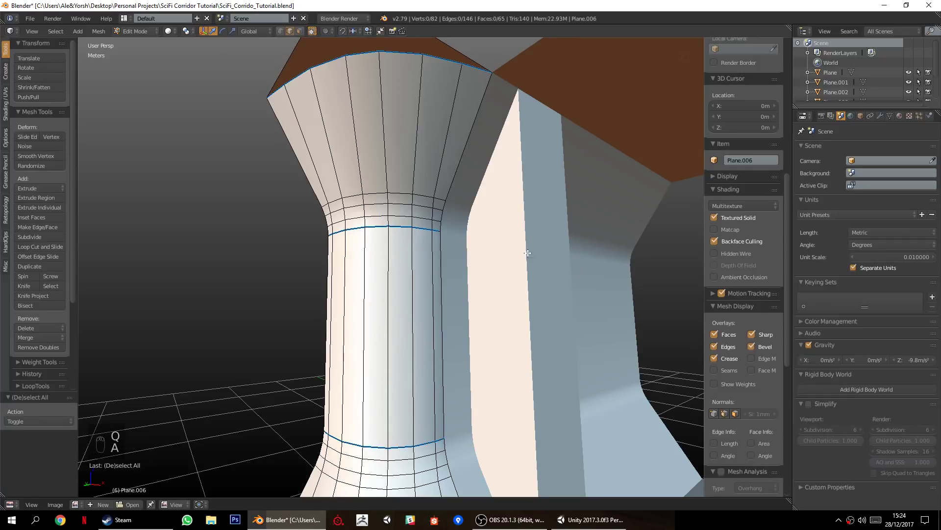
{"action": "key", "text": "Tab"}
Examine the corner module's shading around the upper and lower bevels from several angles and distances.
{"action": "scroll", "coordinate": [531, 253], "scroll_direction": "down", "scroll_amount": 4}
{"action": "middle_click_drag", "start_coordinate": [475, 279], "coordinate": [364, 297]}
{"action": "scroll", "coordinate": [364, 298], "scroll_direction": "up", "scroll_amount": 4}
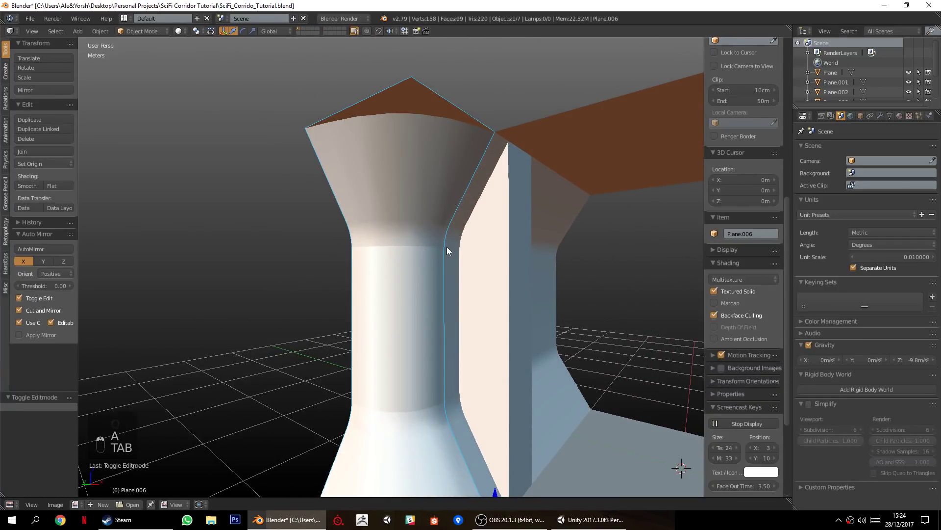
{"action": "scroll", "coordinate": [493, 283], "scroll_direction": "down", "scroll_amount": 2}
{"action": "middle_click_drag", "start_coordinate": [492, 283], "coordinate": [528, 252]}
{"action": "scroll", "coordinate": [447, 304], "scroll_direction": "down", "scroll_amount": 4}
{"action": "scroll", "coordinate": [464, 302], "scroll_direction": "up", "scroll_amount": 4}
Apply the Hard Ops (C) Sharpen operation to the rounded corner and show its Bevel modifier settings.
{"action": "key", "text": "q"}
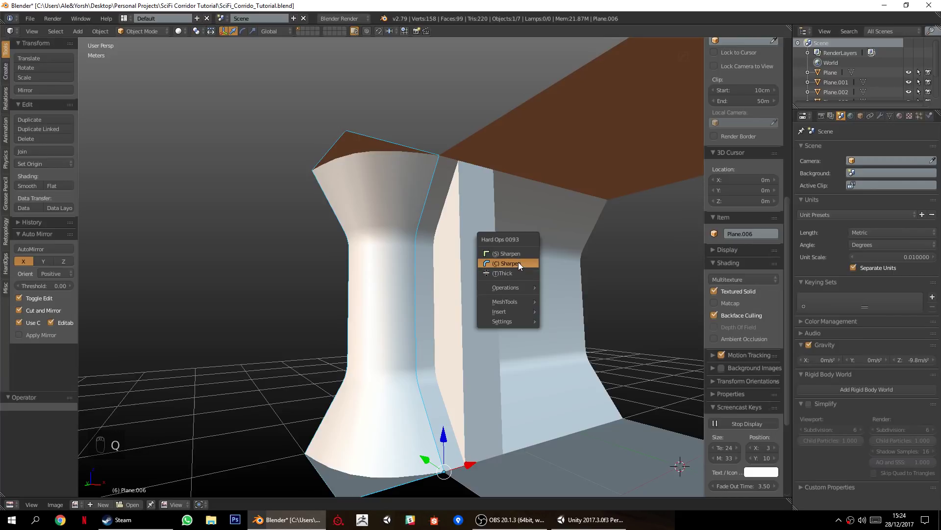
{"action": "left_click", "coordinate": [519, 262]}
{"action": "scroll", "coordinate": [419, 291], "scroll_direction": "up", "scroll_amount": 2}
{"action": "middle_click_drag", "start_coordinate": [480, 316], "coordinate": [648, 254]}
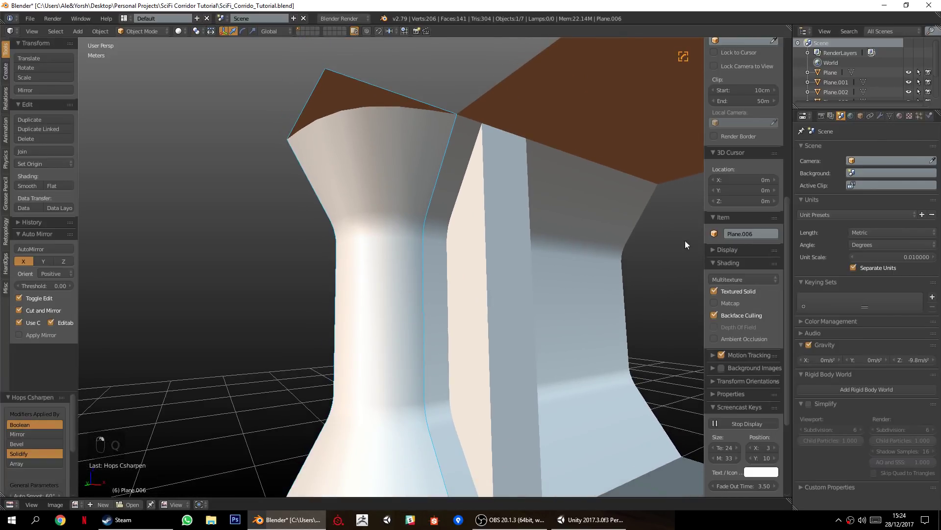
{"action": "left_click", "coordinate": [880, 116]}
{"action": "middle_click_drag", "start_coordinate": [439, 243], "coordinate": [333, 152]}
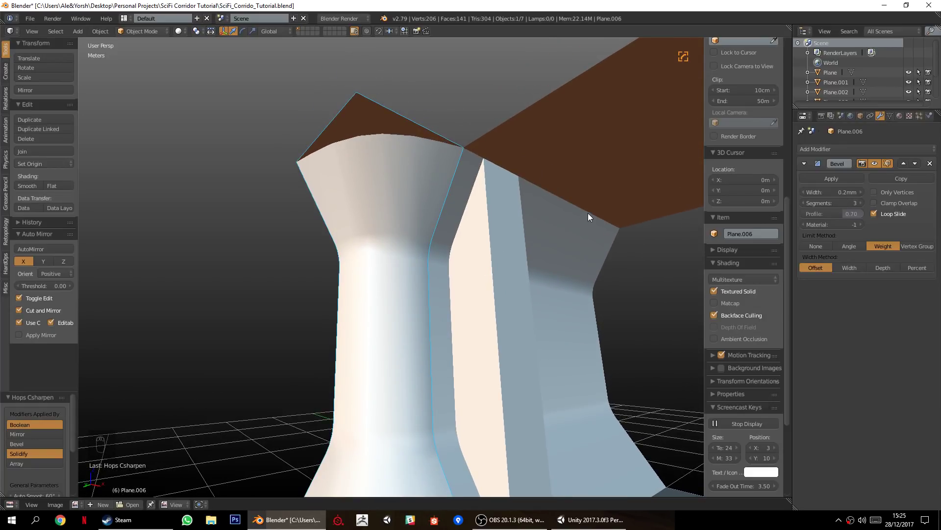
Adjust the corner's Bevel modifier to a width of about 1.5 cm with 4 segments.
{"action": "key", "text": "q"}
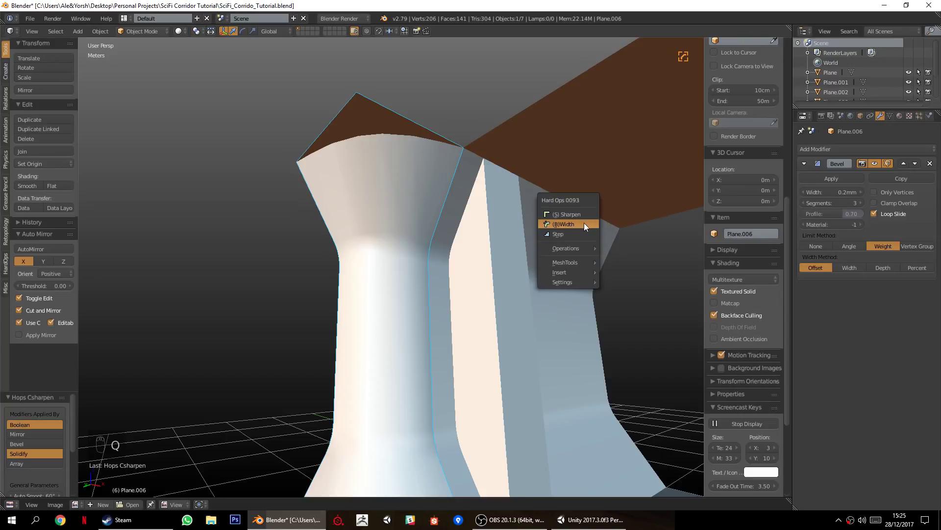
{"action": "left_click", "coordinate": [588, 224]}
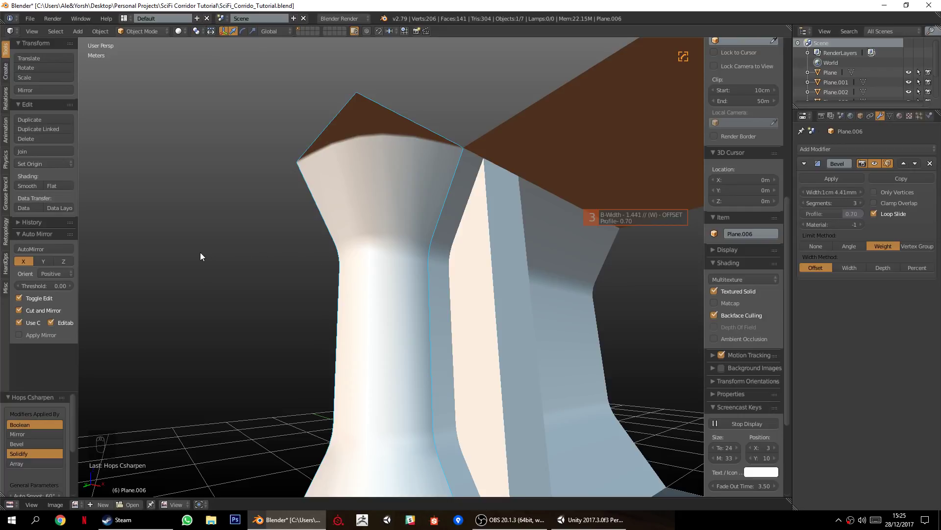
{"action": "left_click", "coordinate": [149, 255]}
{"action": "middle_click_drag", "start_coordinate": [149, 255], "coordinate": [357, 262]}
{"action": "scroll", "coordinate": [357, 262], "scroll_direction": "up", "scroll_amount": 6}
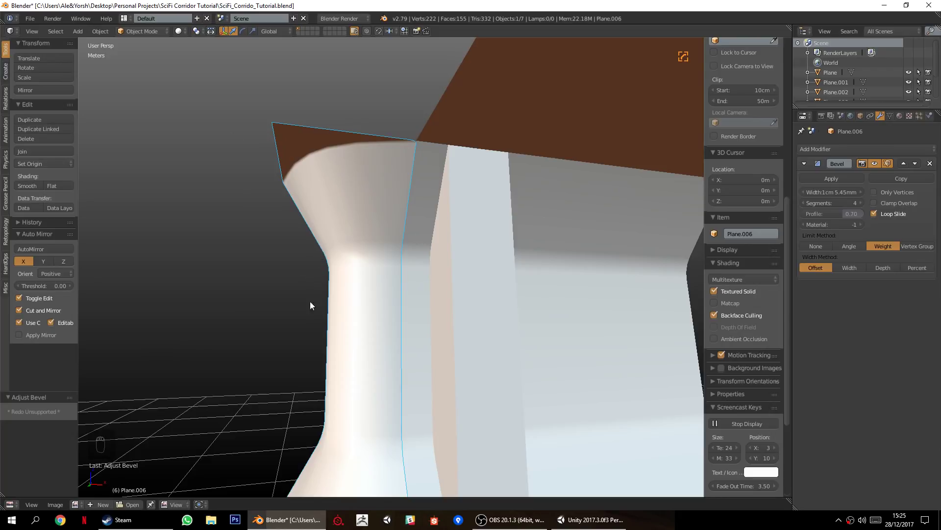
Undo the bevel adjustment and the (C) Sharpen operation on the rounded corner module.
{"action": "scroll", "coordinate": [319, 289], "scroll_direction": "down", "scroll_amount": 4}
{"action": "middle_click_drag", "start_coordinate": [330, 283], "coordinate": [365, 280]}
{"action": "scroll", "coordinate": [336, 256], "scroll_direction": "up", "scroll_amount": 5}
{"action": "scroll", "coordinate": [356, 275], "scroll_direction": "down", "scroll_amount": 3}
{"action": "scroll", "coordinate": [367, 284], "scroll_direction": "up", "scroll_amount": 3}
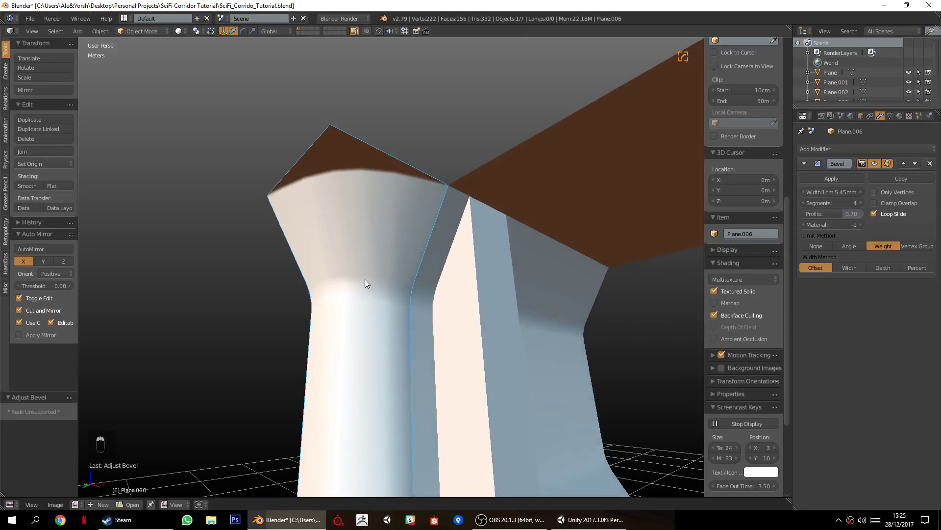
{"action": "scroll", "coordinate": [365, 279], "scroll_direction": "down", "scroll_amount": 3}
{"action": "middle_click_drag", "start_coordinate": [359, 234], "coordinate": [384, 275]}
{"action": "scroll", "coordinate": [349, 240], "scroll_direction": "up", "scroll_amount": 3}
{"action": "key", "text": "ctrl+z"}
{"action": "key", "text": "ctrl+z"}
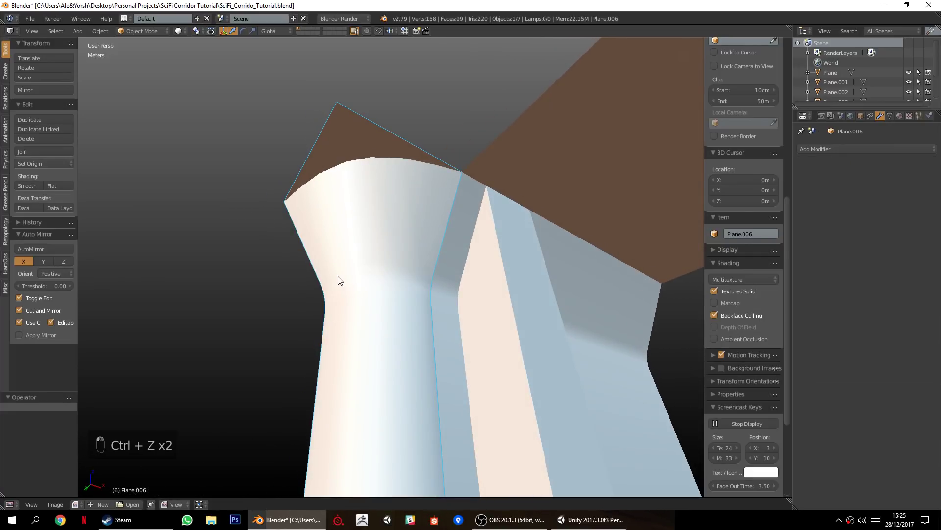
Clear the corner module's selection and save the scene file.
{"action": "scroll", "coordinate": [339, 279], "scroll_direction": "down", "scroll_amount": 2}
{"action": "key", "text": "a"}
{"action": "middle_click_drag", "start_coordinate": [345, 272], "coordinate": [316, 366]}
{"action": "scroll", "coordinate": [311, 304], "scroll_direction": "down", "scroll_amount": 2}
{"action": "right_click", "coordinate": [369, 277]}
{"action": "key", "text": "ctrl+s"}
Duplicate the floor plane in place and move the copy to the second layer.
{"action": "right_click", "coordinate": [429, 348]}
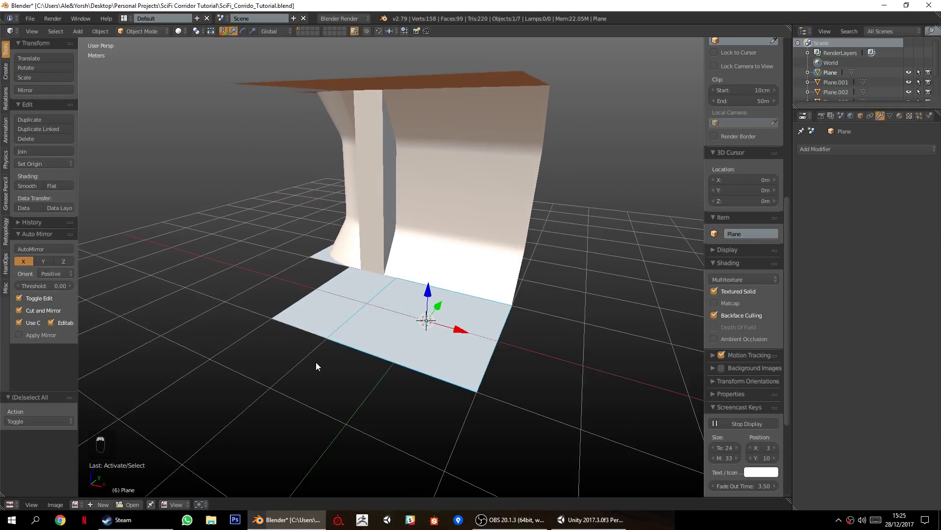
{"action": "key", "text": "shift+d"}
{"action": "right_click", "coordinate": [366, 375]}
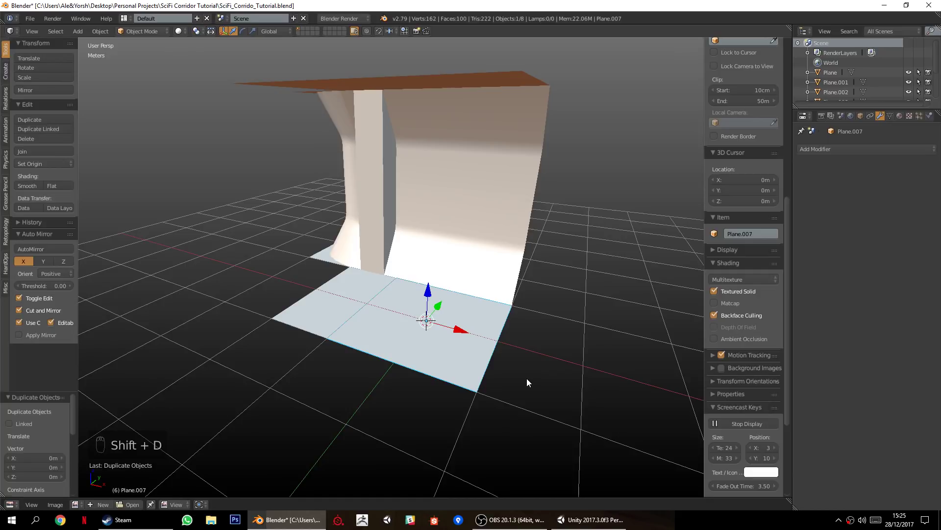
{"action": "key", "text": "m"}
{"action": "left_click", "coordinate": [613, 396]}
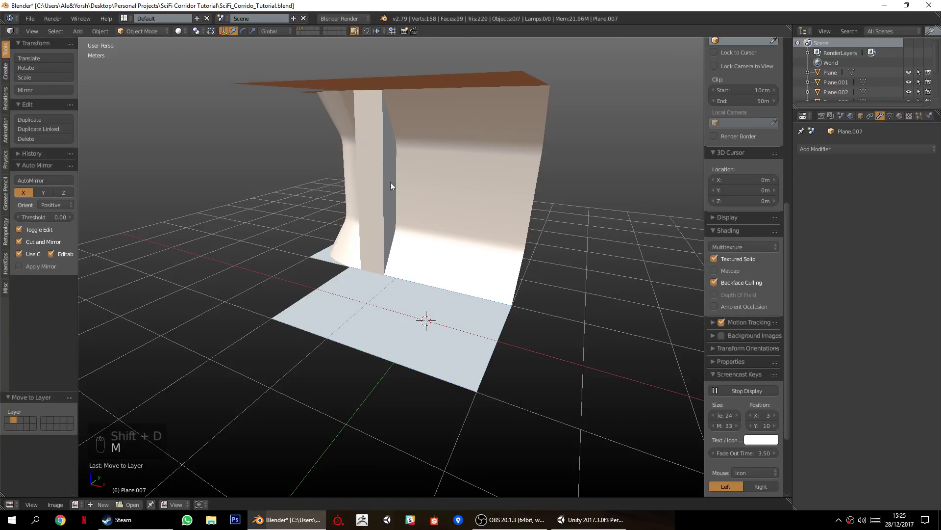
Show only the second layer with the floor copy and hide the viewport's side shelves.
{"action": "left_click", "coordinate": [303, 28]}
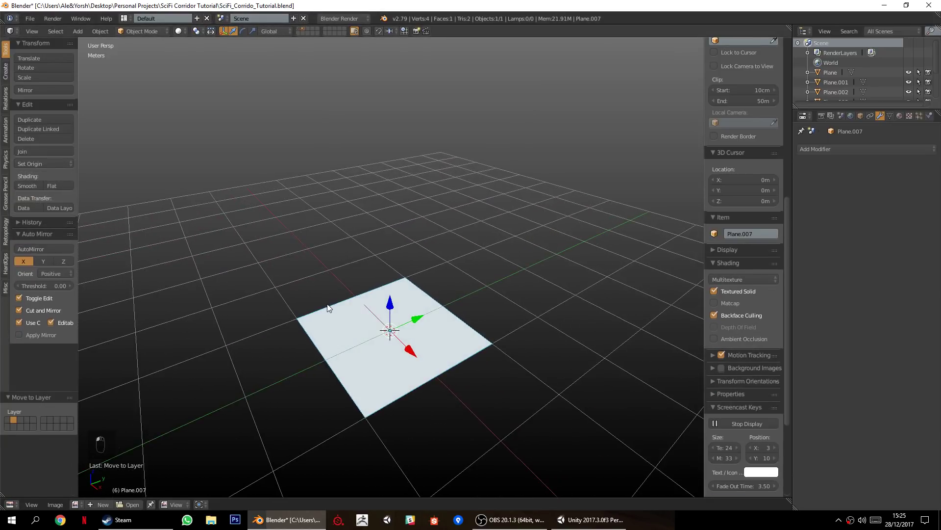
{"action": "key", "text": "t"}
{"action": "key", "text": "n"}
{"action": "mouse_move", "coordinate": [322, 363]}
{"action": "middle_mouse_down"}
{"action": "mouse_move", "coordinate": [340, 349]}
{"action": "mouse_move", "coordinate": [313, 322]}
{"action": "mouse_move", "coordinate": [206, 346]}
{"action": "mouse_move", "coordinate": [292, 348]}
{"action": "mouse_move", "coordinate": [250, 368]}
{"action": "mouse_move", "coordinate": [314, 320]}
{"action": "mouse_move", "coordinate": [317, 331]}
{"action": "mouse_move", "coordinate": [343, 337]}
{"action": "mouse_move", "coordinate": [315, 359]}
{"action": "middle_mouse_up"}
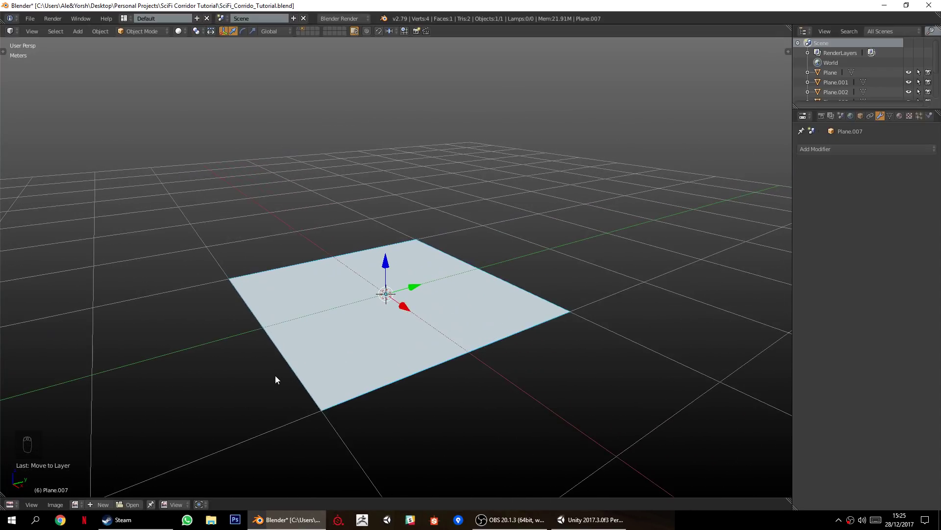
{"action": "middle_click_drag", "start_coordinate": [237, 388], "coordinate": [300, 360]}
{"action": "middle_click_drag", "start_coordinate": [343, 320], "coordinate": [321, 376]}
Extrude the floor copy's face about 1 m downward to form a box.
{"action": "key", "text": "Tab"}
{"action": "middle_click_drag", "start_coordinate": [482, 387], "coordinate": [515, 385]}
{"action": "key", "text": "e"}
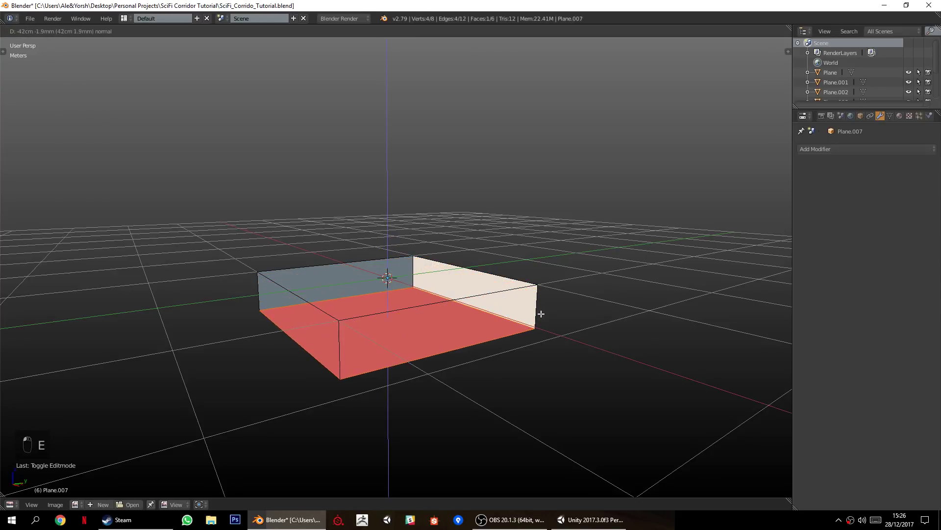
{"action": "left_click", "coordinate": [535, 339]}
Recalculate the normals of all the box's faces outward and return to Object Mode.
{"action": "key", "text": "a"}
{"action": "key", "text": "a"}
{"action": "middle_click_drag", "start_coordinate": [561, 344], "coordinate": [572, 379]}
{"action": "key", "text": "a"}
{"action": "key", "text": "a"}
{"action": "key", "text": "ctrl+n"}
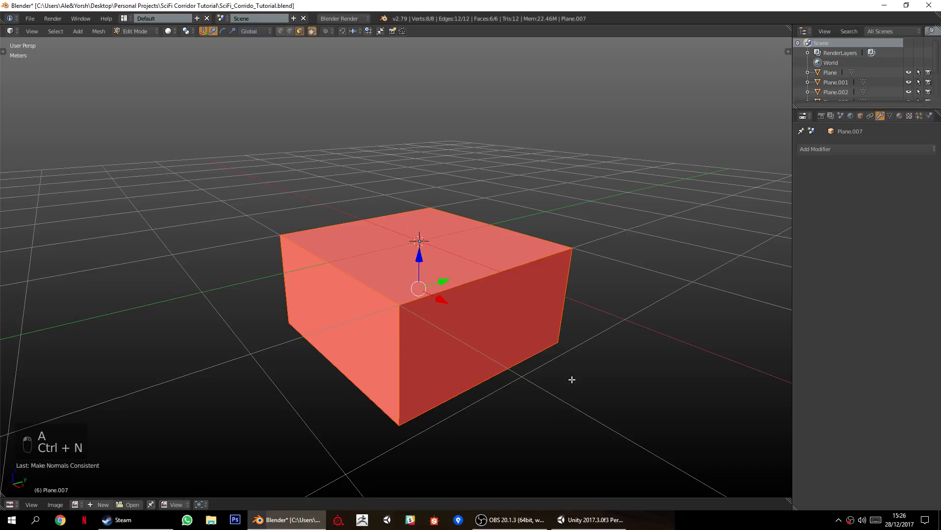
{"action": "key", "text": "a"}
{"action": "middle_click_drag", "start_coordinate": [622, 396], "coordinate": [442, 314]}
{"action": "middle_click_drag", "start_coordinate": [429, 162], "coordinate": [510, 307]}
{"action": "key", "text": "Tab"}
Apply the Hard Ops (C) Sharpen operation to the floor box.
{"action": "middle_click_drag", "start_coordinate": [521, 363], "coordinate": [352, 401]}
{"action": "scroll", "coordinate": [414, 389], "scroll_direction": "up", "scroll_amount": 3}
{"action": "middle_click_drag", "start_coordinate": [351, 395], "coordinate": [366, 360]}
{"action": "left_click", "coordinate": [367, 359]}
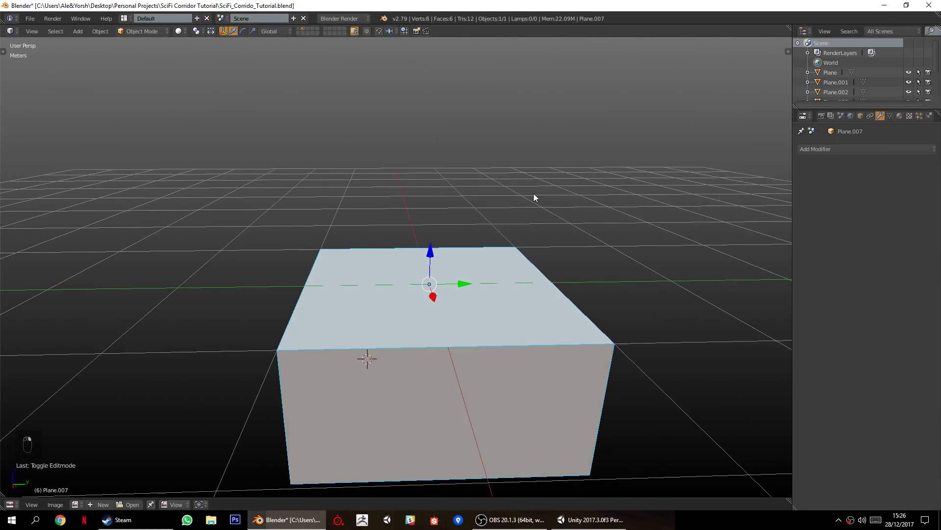
{"action": "key", "text": "q"}
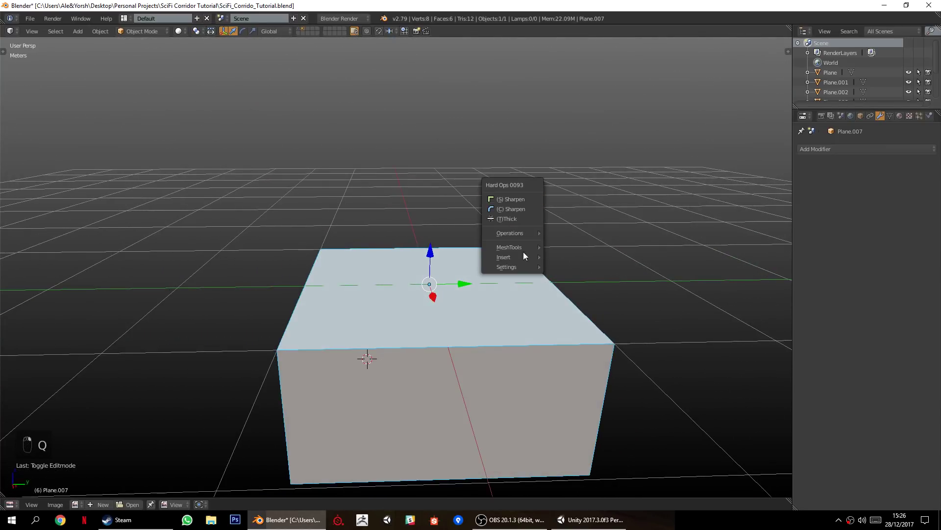
{"action": "left_click", "coordinate": [514, 210]}
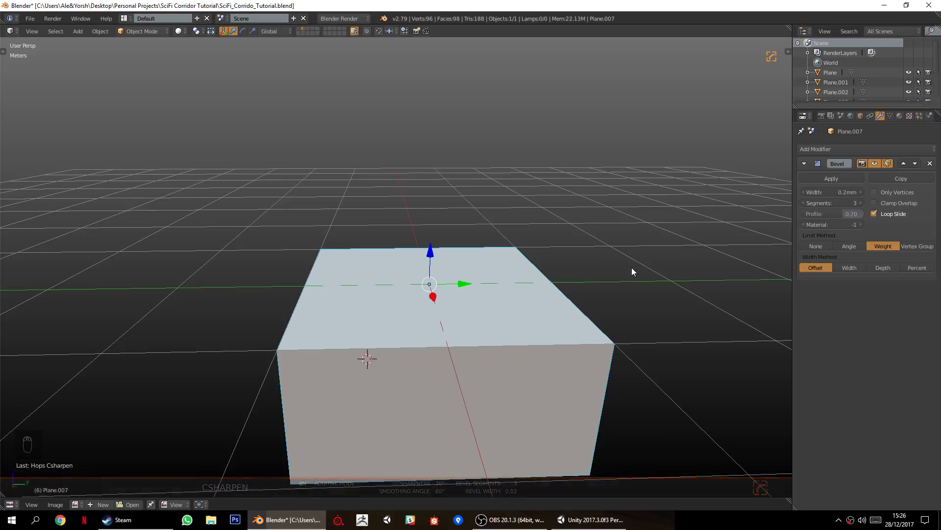
Adjust the floor box's Bevel modifier to a width of about 8.3 mm with 3 segments.
{"action": "key", "text": "q"}
{"action": "left_click", "coordinate": [623, 278]}
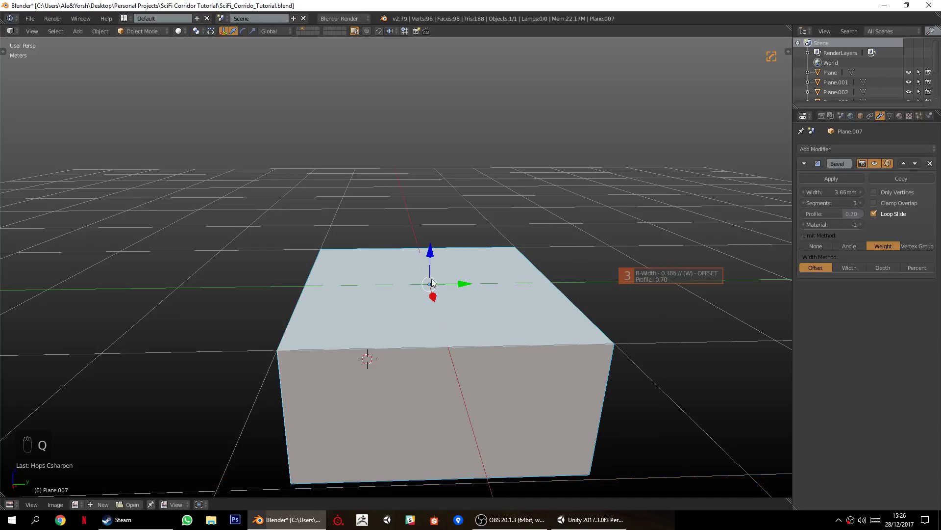
{"action": "left_click", "coordinate": [228, 275]}
{"action": "middle_click_drag", "start_coordinate": [228, 280], "coordinate": [319, 287]}
{"action": "scroll", "coordinate": [334, 314], "scroll_direction": "up", "scroll_amount": 3}
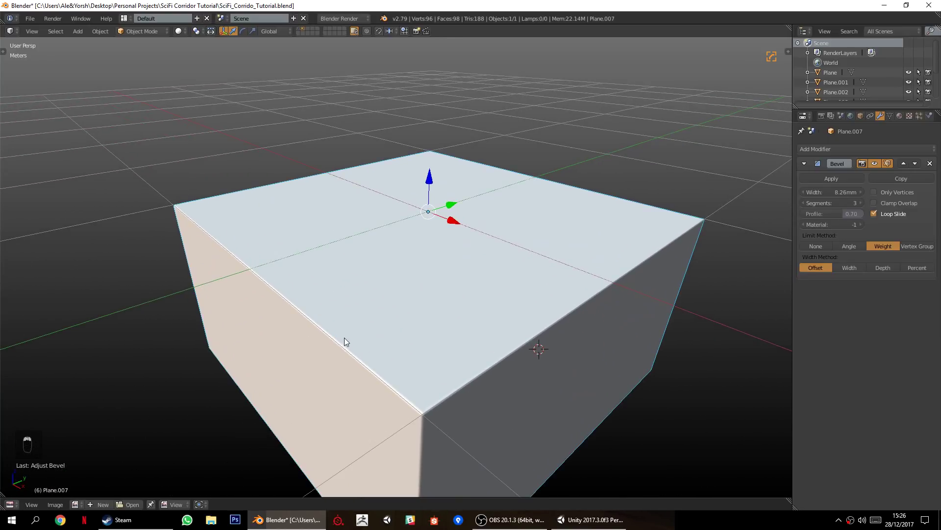
{"action": "middle_click_drag", "start_coordinate": [343, 337], "coordinate": [339, 331]}
{"action": "middle_click_drag", "start_coordinate": [559, 265], "coordinate": [390, 328]}
{"action": "scroll", "coordinate": [351, 309], "scroll_direction": "down", "scroll_amount": 2}
{"action": "scroll", "coordinate": [389, 328], "scroll_direction": "up", "scroll_amount": 2}
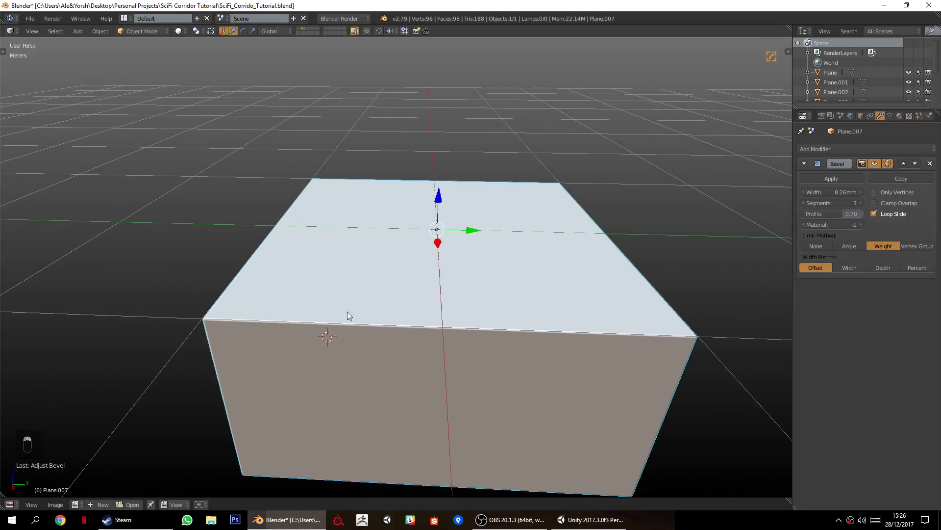
Reset the 3D cursor to the scene origin and frame the floor box.
{"action": "key", "text": "shift+c"}
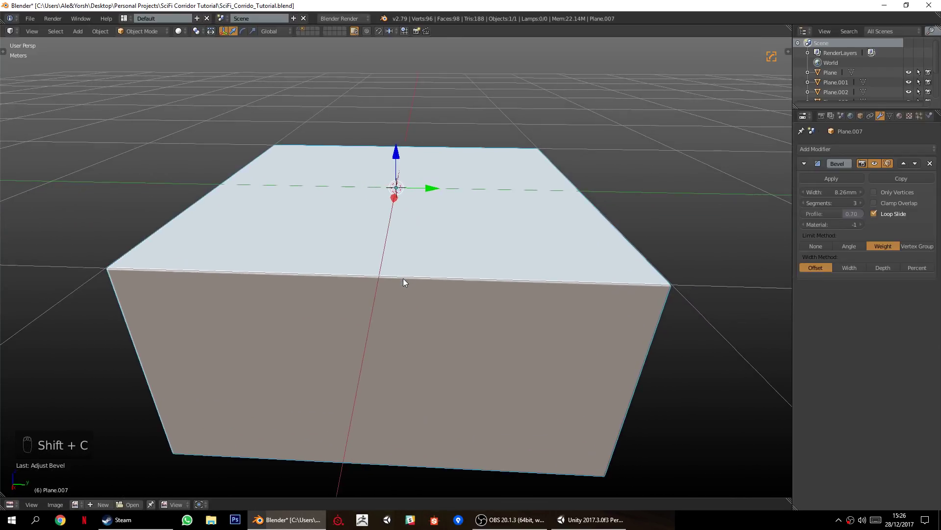
{"action": "middle_click_drag", "start_coordinate": [393, 261], "coordinate": [393, 348]}
{"action": "scroll", "coordinate": [427, 264], "scroll_direction": "down", "scroll_amount": 1}
{"action": "scroll", "coordinate": [421, 313], "scroll_direction": "up", "scroll_amount": 1}
Show the floor box in front orthographic view and activate Box Cutter.
{"action": "key", "text": "KP_5"}
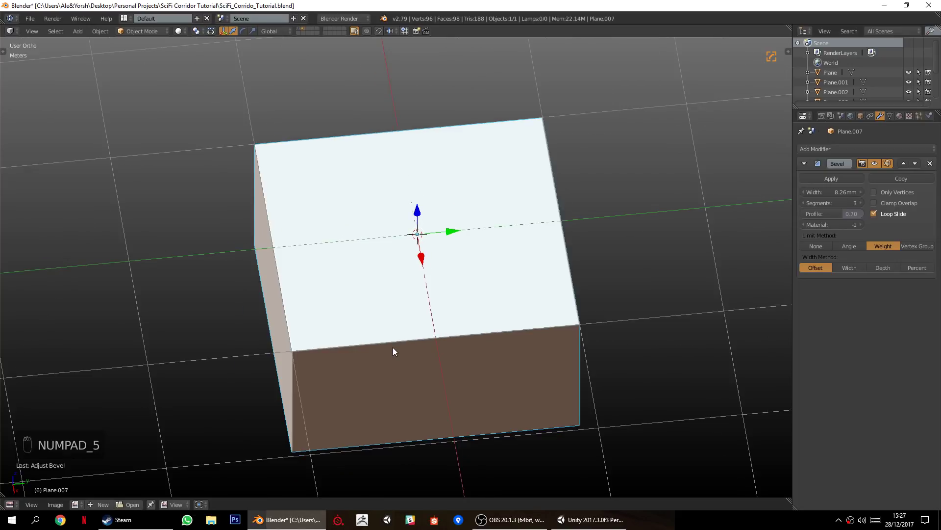
{"action": "key", "text": "KP_1"}
{"action": "middle_click_drag", "start_coordinate": [376, 331], "coordinate": [239, 356], "text": "shift"}
{"action": "scroll", "coordinate": [403, 376], "scroll_direction": "up", "scroll_amount": 1}
{"action": "scroll", "coordinate": [416, 342], "scroll_direction": "up", "scroll_amount": 1}
{"action": "middle_click_drag", "start_coordinate": [392, 350], "coordinate": [469, 321], "text": "shift"}
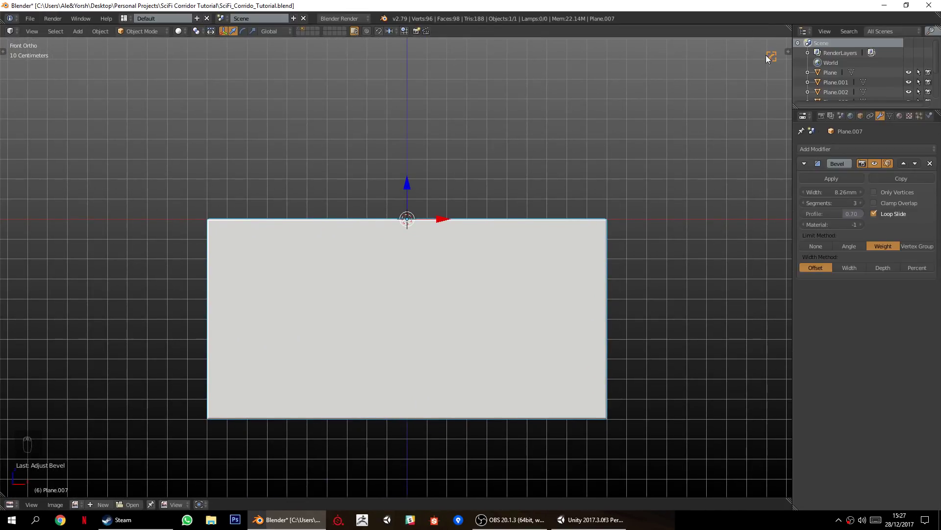
{"action": "key", "text": "q"}
{"action": "key", "text": "alt+w"}
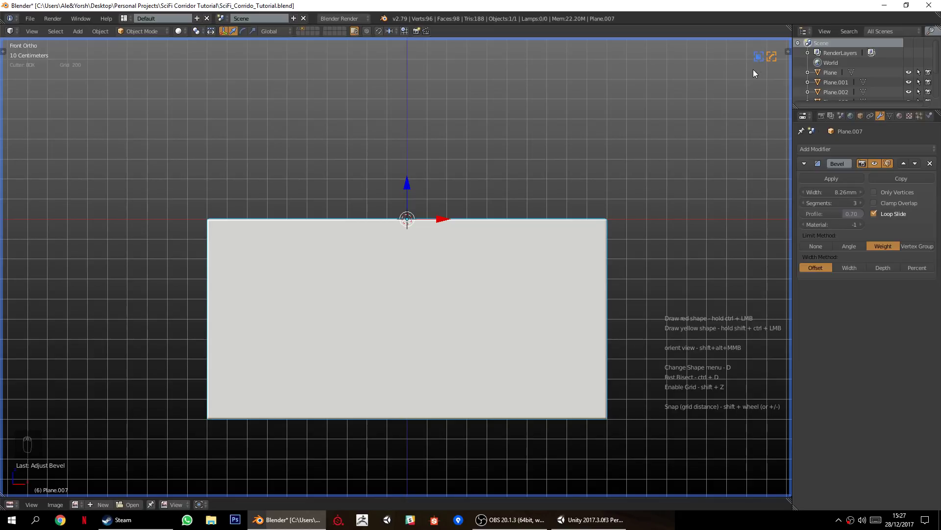
Try cutting a narrow rectangular groove through the box's top surface near its positive X edge with Box Cutter.
{"action": "middle_click_drag", "start_coordinate": [453, 236], "coordinate": [358, 258], "text": "shift"}
{"action": "middle_click_drag", "start_coordinate": [358, 258], "coordinate": [431, 221], "text": "ctrl"}
{"action": "middle_click_drag", "start_coordinate": [443, 256], "coordinate": [414, 255], "text": "shift"}
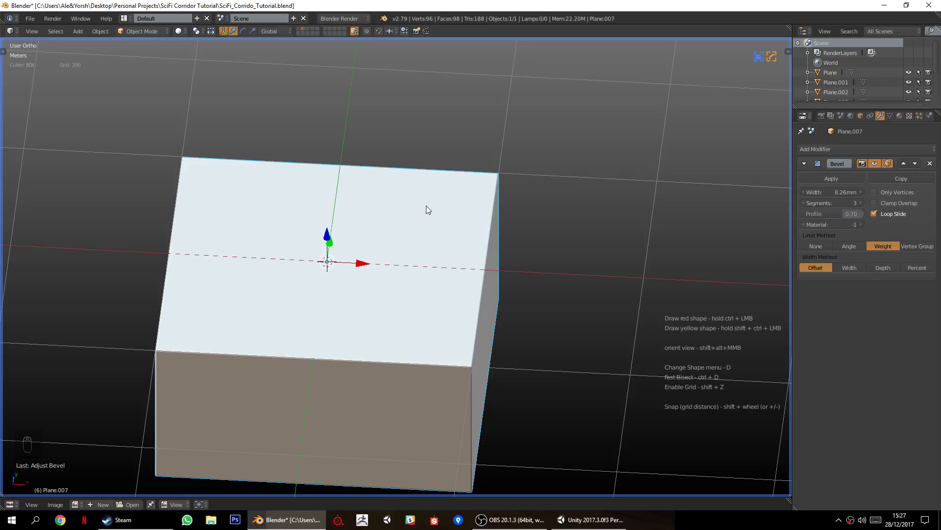
{"action": "key", "text": "KP_1"}
{"action": "scroll", "coordinate": [528, 220], "scroll_direction": "up", "scroll_amount": 3}
{"action": "scroll", "coordinate": [531, 240], "scroll_direction": "up", "scroll_amount": 1}
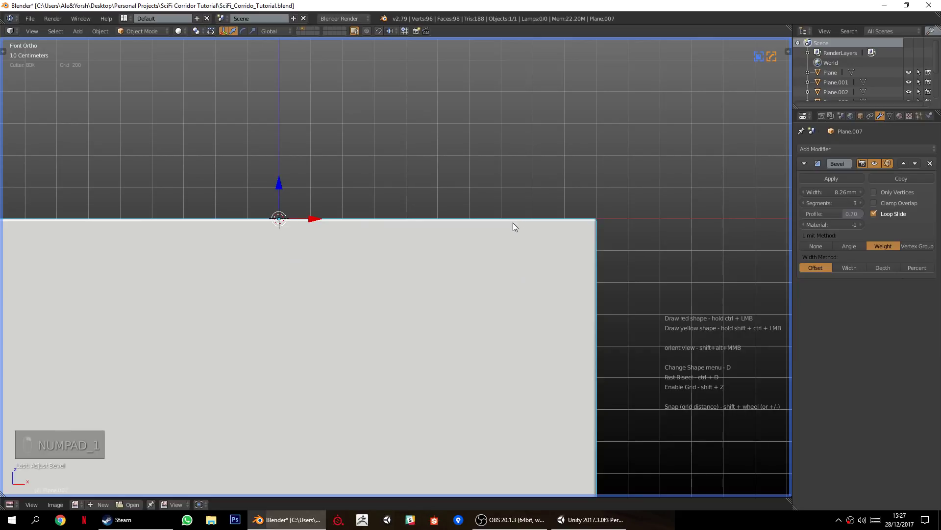
{"action": "left_click_drag", "start_coordinate": [508, 198], "coordinate": [528, 231], "text": "ctrl"}
{"action": "middle_click_drag", "start_coordinate": [472, 144], "coordinate": [455, 230]}
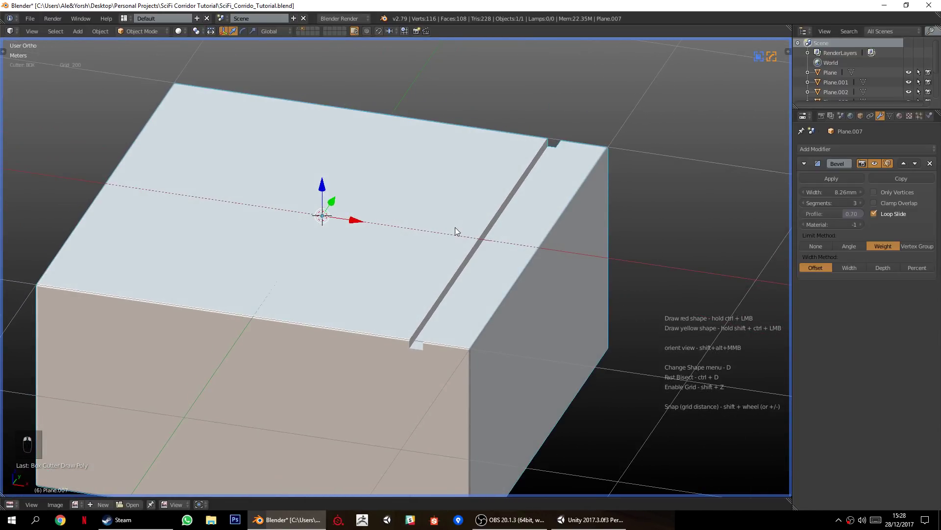
Check the groove in perspective from several angles and undo the cut in front orthographic view.
{"action": "key", "text": "KP_5"}
{"action": "middle_click_drag", "start_coordinate": [454, 197], "coordinate": [499, 168]}
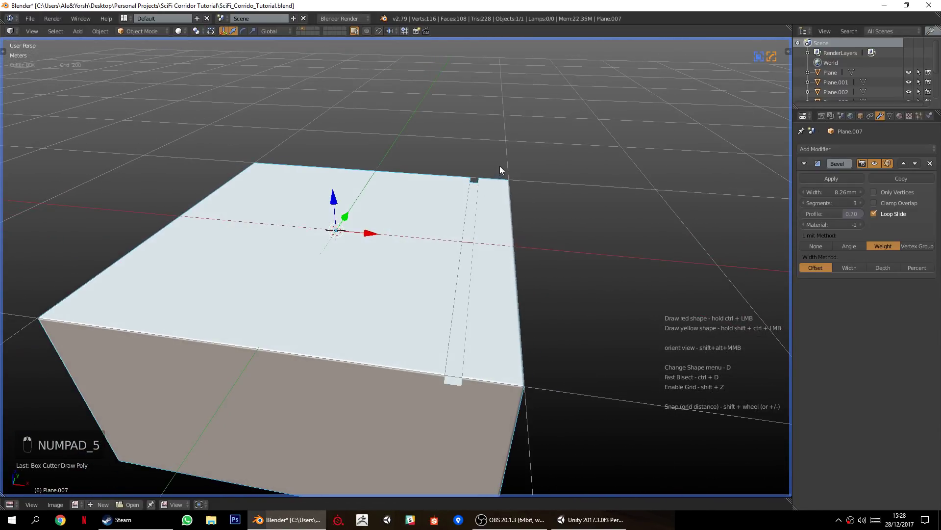
{"action": "middle_click_drag", "start_coordinate": [474, 296], "coordinate": [313, 282]}
{"action": "middle_click_drag", "start_coordinate": [352, 310], "coordinate": [326, 319]}
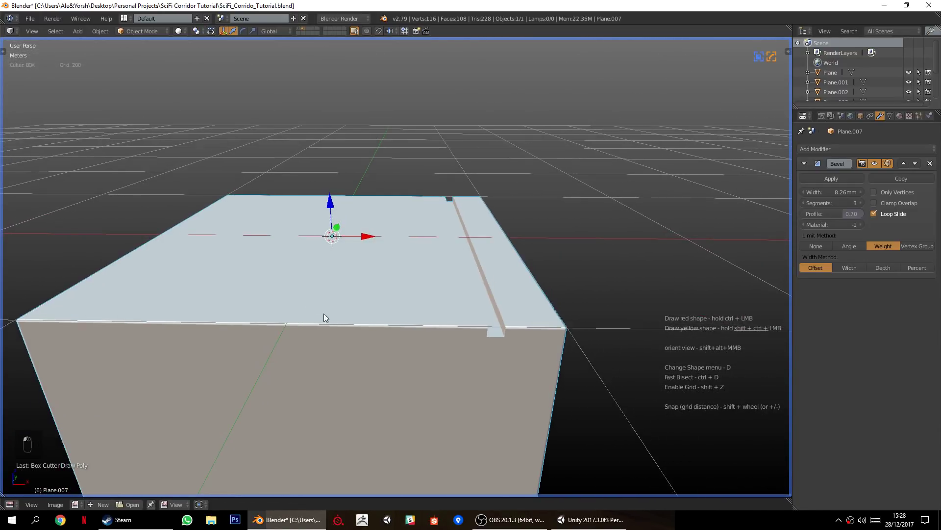
{"action": "middle_click_drag", "start_coordinate": [469, 313], "coordinate": [445, 318]}
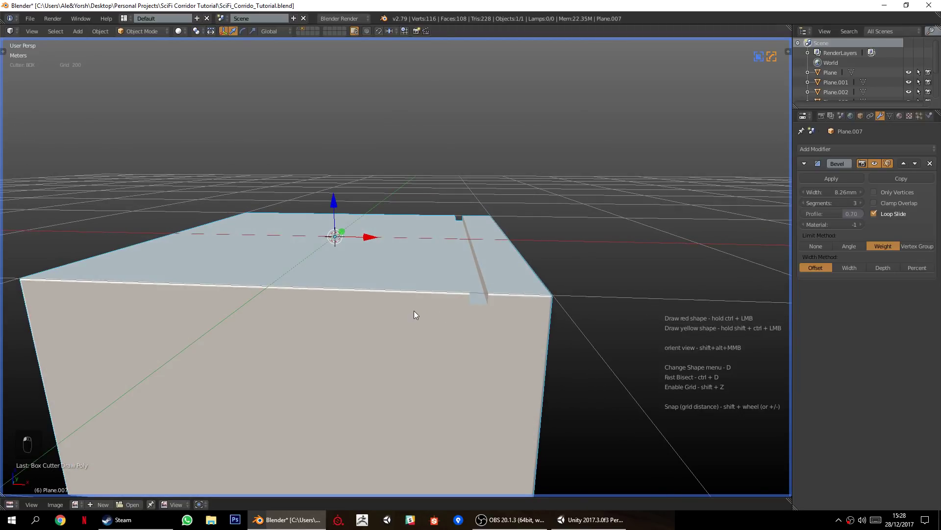
{"action": "key", "text": "KP_5"}
{"action": "key", "text": "KP_1"}
{"action": "key", "text": "ctrl+z"}
Cut a groove about 7 cm wide and 3 cm deep along the box's top, near its positive X edge.
{"action": "scroll", "coordinate": [505, 267], "scroll_direction": "up", "scroll_amount": 4}
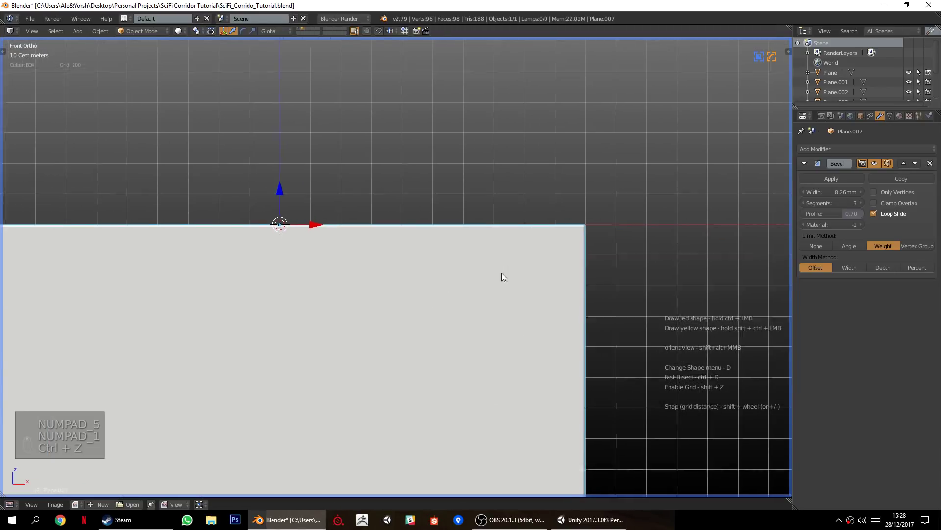
{"action": "scroll", "coordinate": [490, 240], "scroll_direction": "up", "scroll_amount": 2}
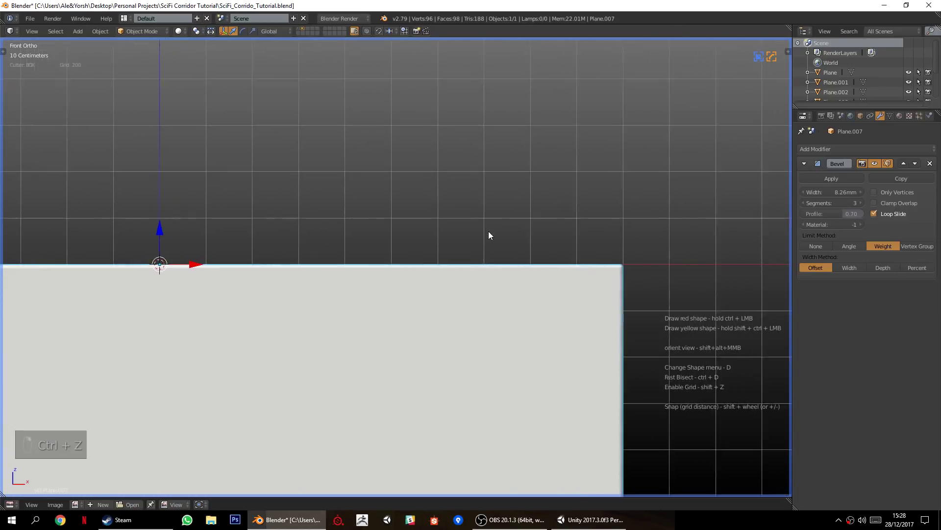
{"action": "middle_click_drag", "start_coordinate": [464, 272], "coordinate": [411, 286], "text": "shift"}
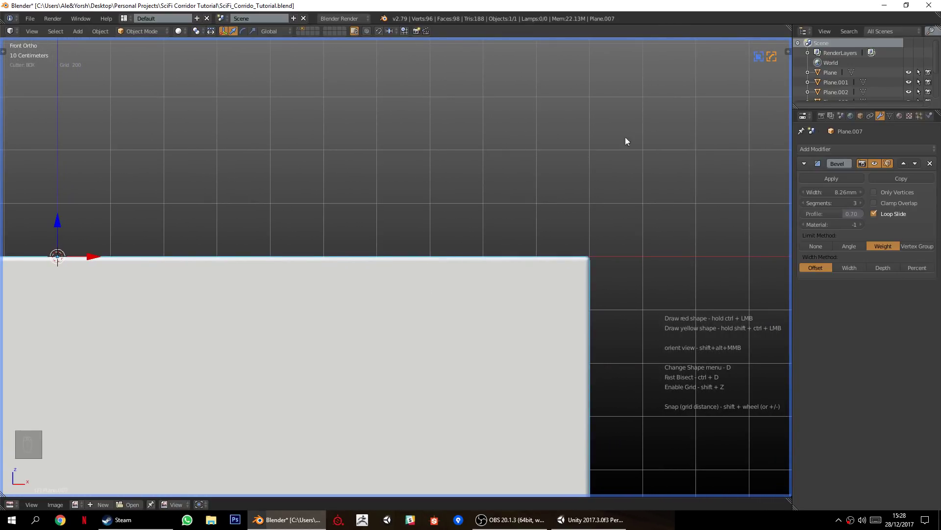
{"action": "left_click_drag", "start_coordinate": [441, 244], "coordinate": [439, 244], "text": "ctrl"}
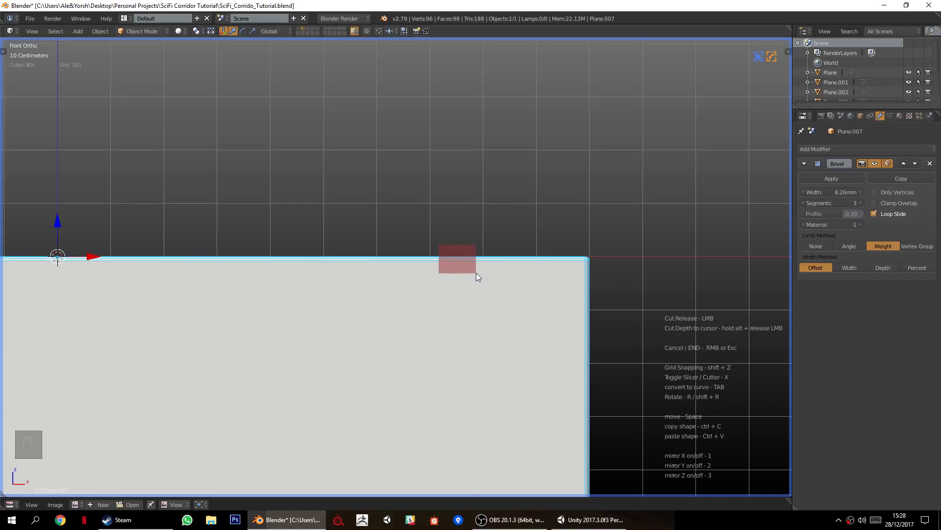
{"action": "left_click_drag", "start_coordinate": [475, 273], "coordinate": [476, 272], "text": "ctrl"}
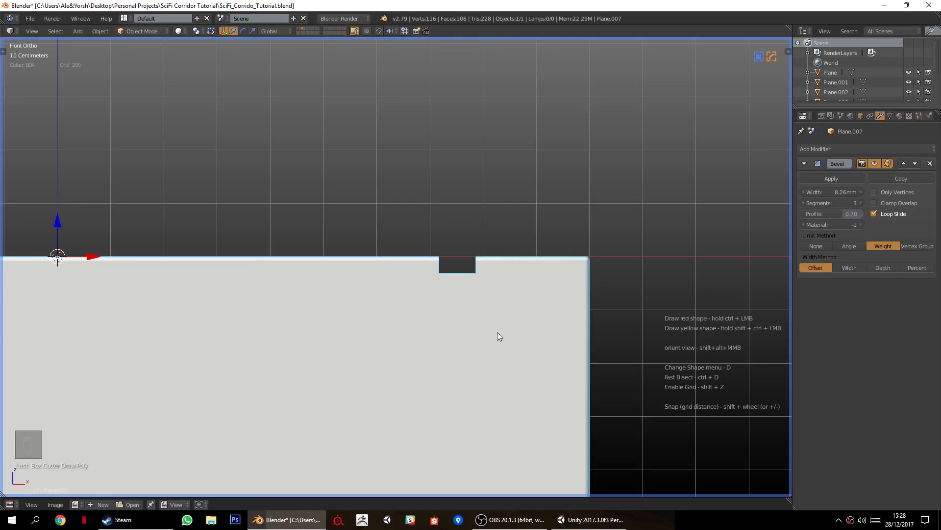
{"action": "middle_click_drag", "start_coordinate": [499, 338], "coordinate": [488, 323]}
{"action": "middle_click_drag", "start_coordinate": [454, 381], "coordinate": [484, 347]}
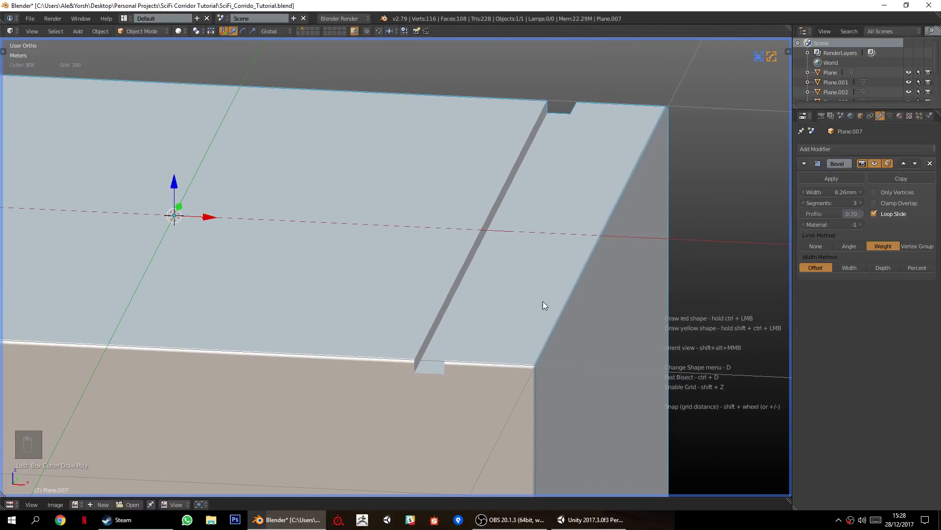
Apply the Hard Ops (S) Sharpen operation to bevel the groove's edges and view the box in perspective.
{"action": "key", "text": "q"}
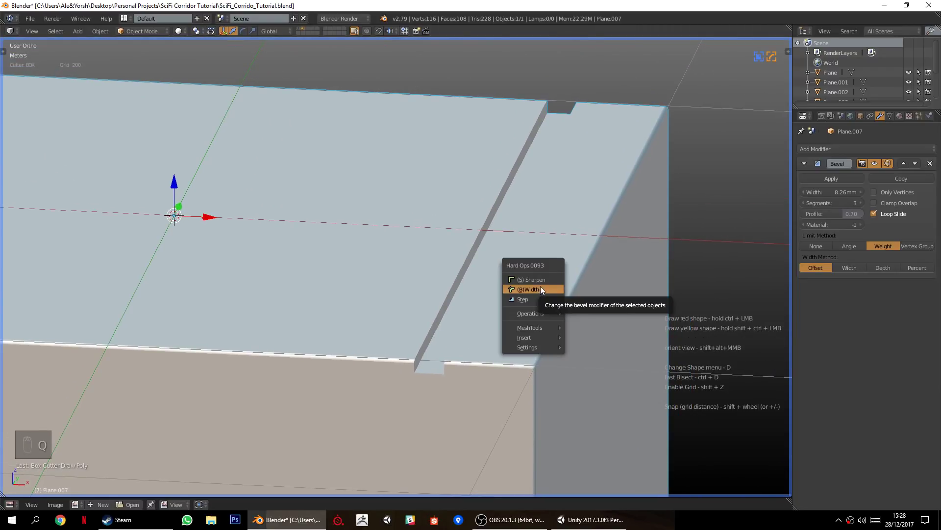
{"action": "left_click", "coordinate": [549, 281]}
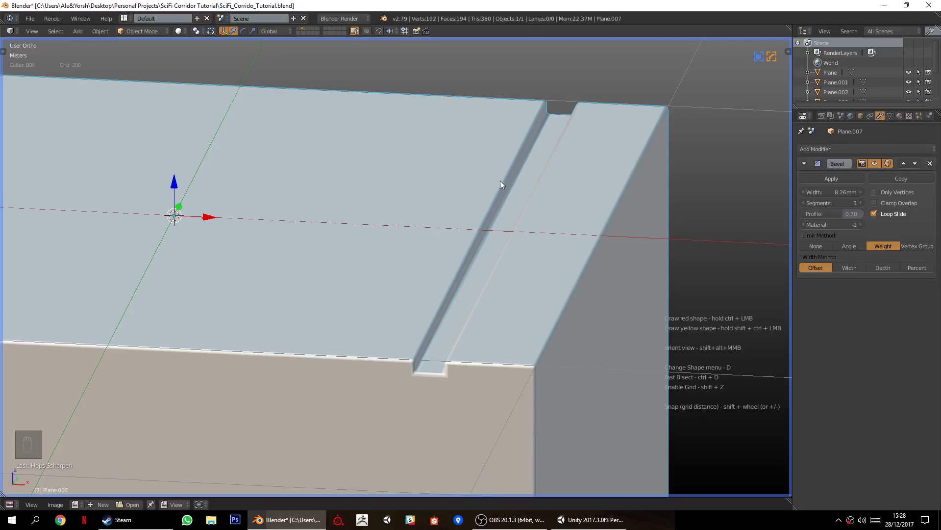
{"action": "middle_click_drag", "start_coordinate": [438, 352], "coordinate": [458, 300]}
{"action": "key", "text": "KP_5"}
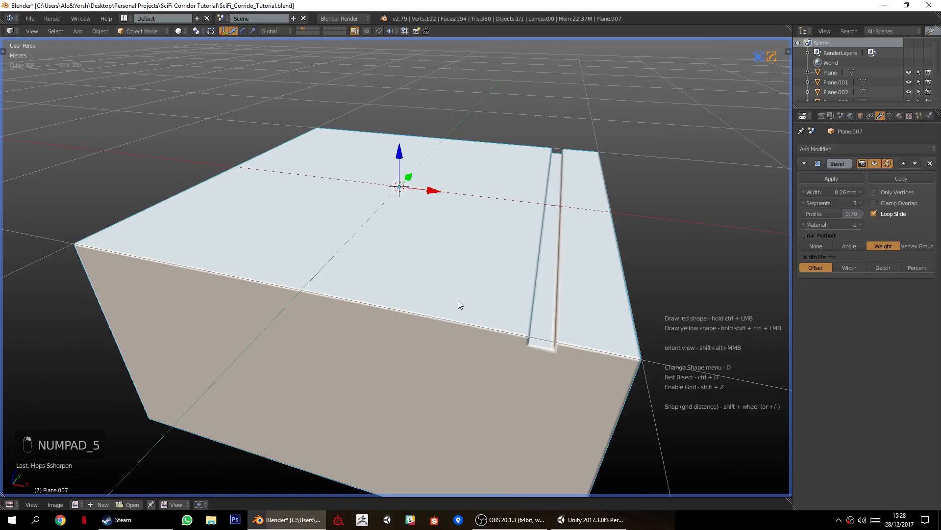
{"action": "middle_click_drag", "start_coordinate": [399, 294], "coordinate": [425, 292]}
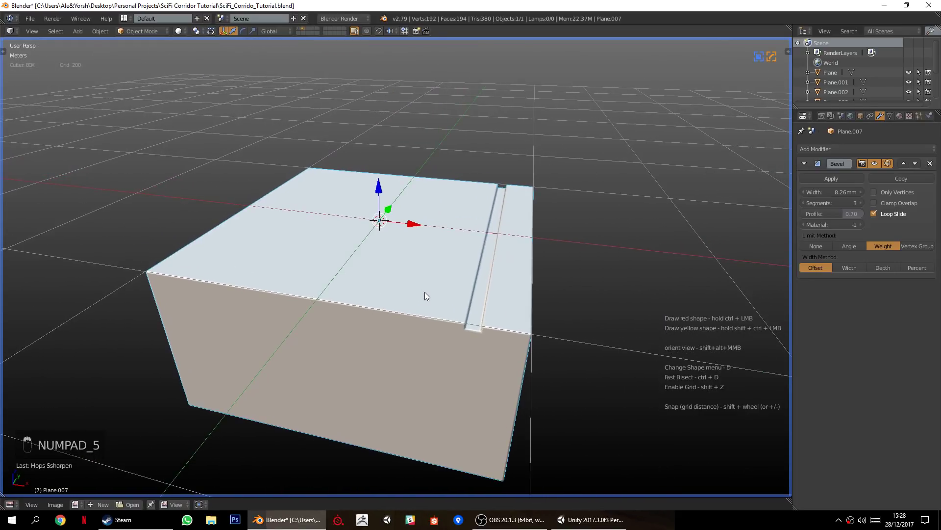
Try to mirror the groove across the X axis with the Hard Ops Symmetrize option and undo it.
{"action": "key", "text": "w"}
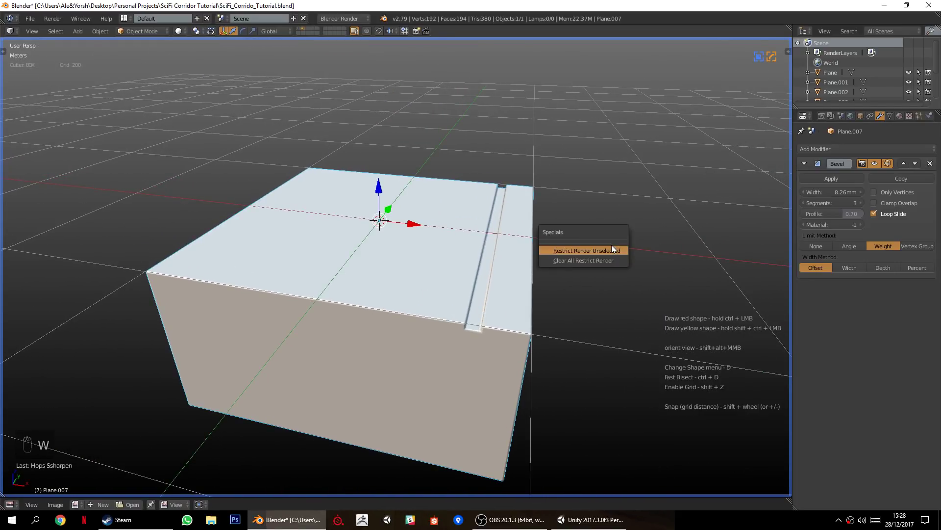
{"action": "key", "text": "q"}
{"action": "mouse_move", "coordinate": [605, 225]}
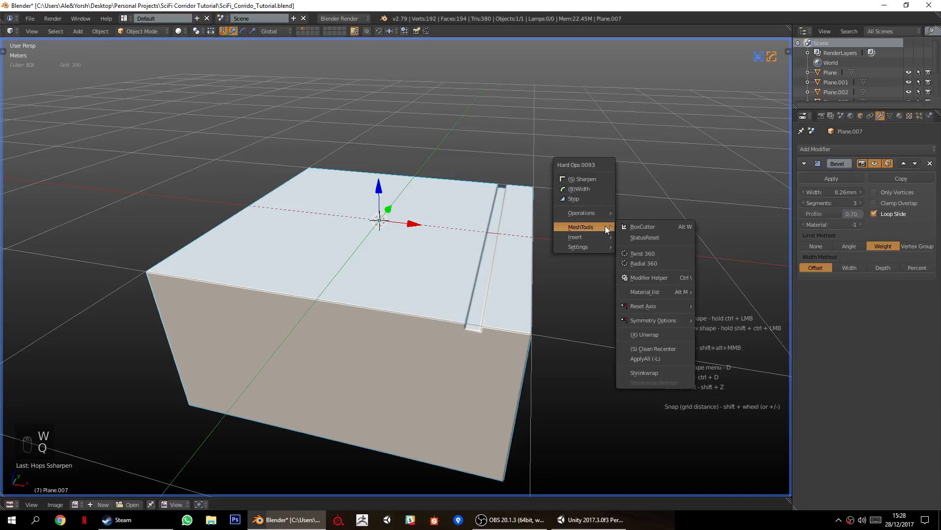
{"action": "mouse_move", "coordinate": [663, 319]}
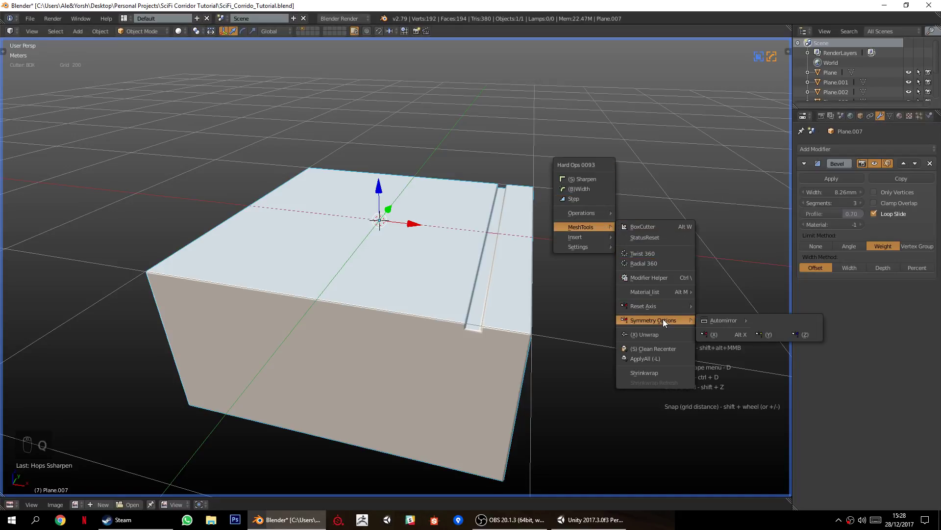
{"action": "left_click", "coordinate": [722, 332]}
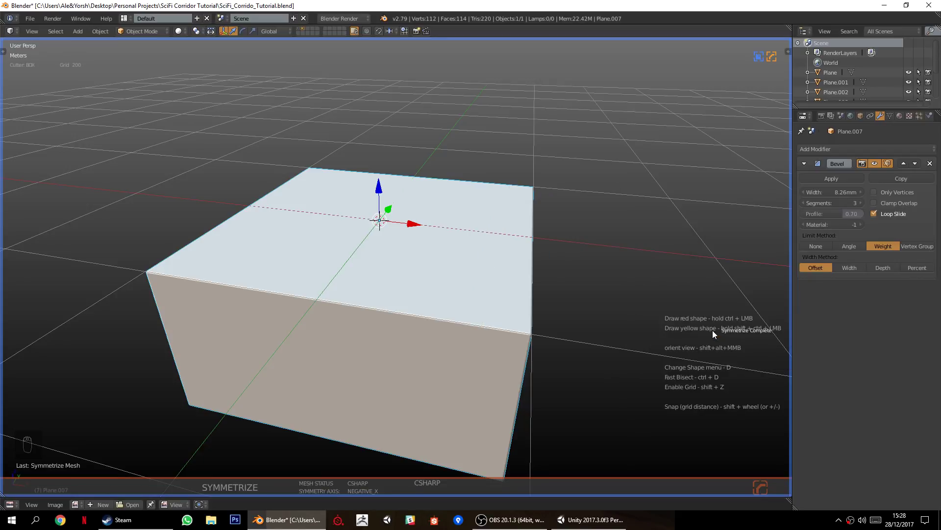
{"action": "middle_click_drag", "start_coordinate": [479, 252], "coordinate": [495, 267]}
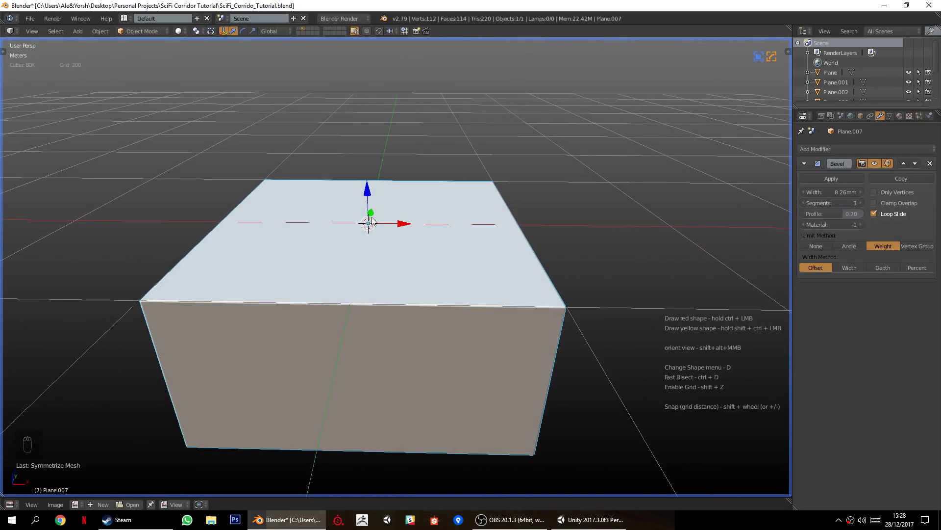
{"action": "key", "text": "ctrl+z"}
{"action": "middle_click_drag", "start_coordinate": [629, 339], "coordinate": [601, 328]}
Enter edit mode on the box in top orthographic view and set the pivot point to Bounding Box Center.
{"action": "key", "text": "Tab"}
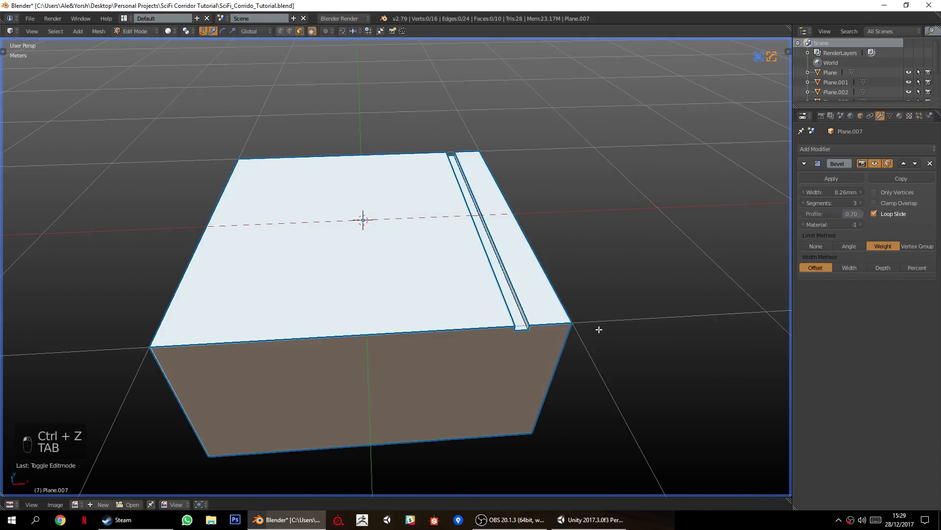
{"action": "key", "text": "a"}
{"action": "key", "text": "a"}
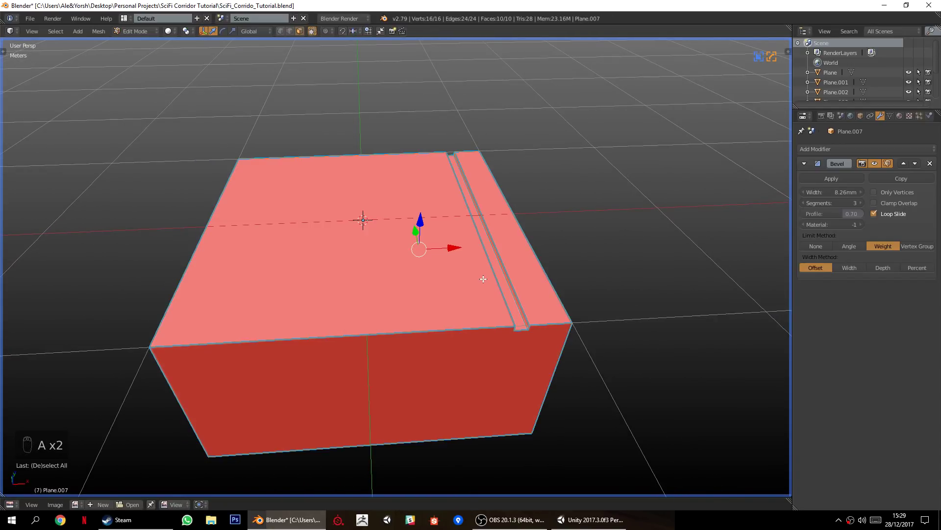
{"action": "key", "text": "KP_5"}
{"action": "key", "text": "KP_7"}
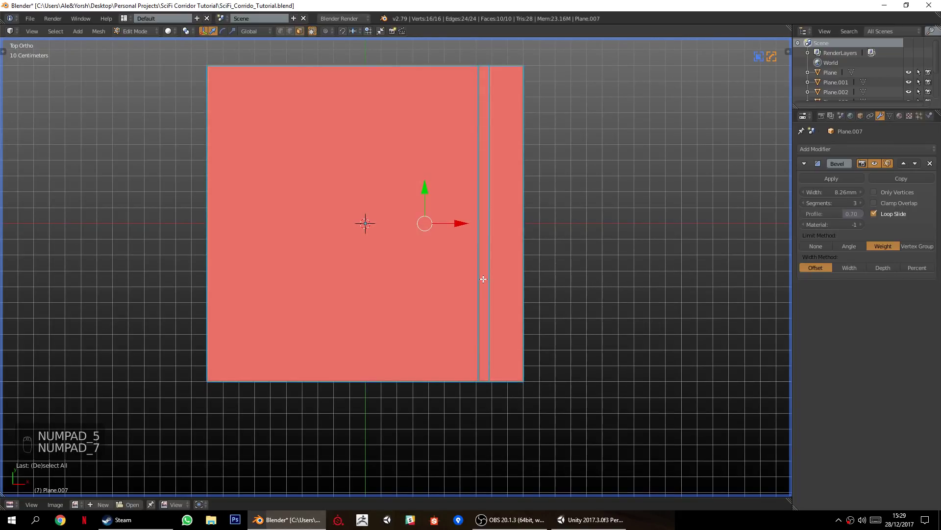
{"action": "key", "text": "r"}
{"action": "right_click", "coordinate": [402, 260]}
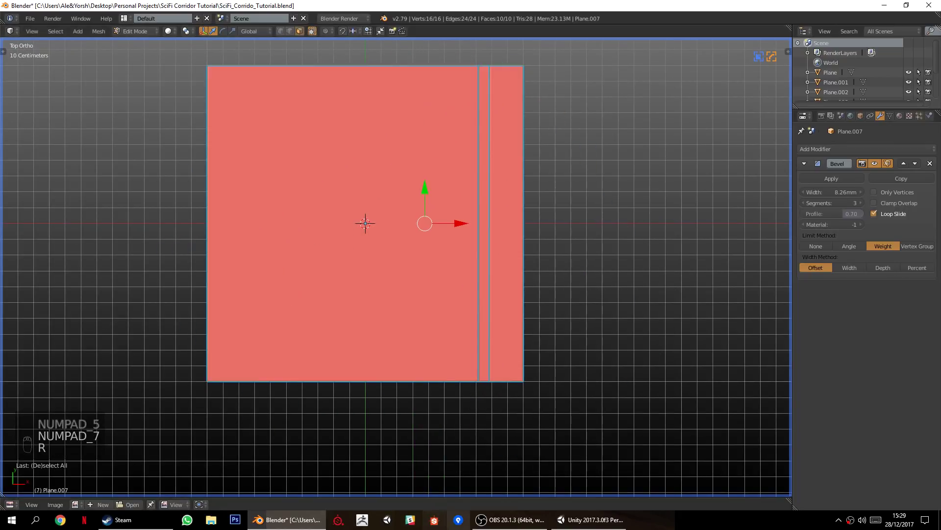
{"action": "middle_click_drag", "start_coordinate": [401, 259], "coordinate": [451, 310], "text": "shift"}
{"action": "key", "text": "a"}
{"action": "scroll", "coordinate": [458, 319], "scroll_direction": "down", "scroll_amount": 3}
{"action": "scroll", "coordinate": [458, 319], "scroll_direction": "up", "scroll_amount": 2}
{"action": "left_click", "coordinate": [185, 31]}
{"action": "left_click", "coordinate": [196, 42]}
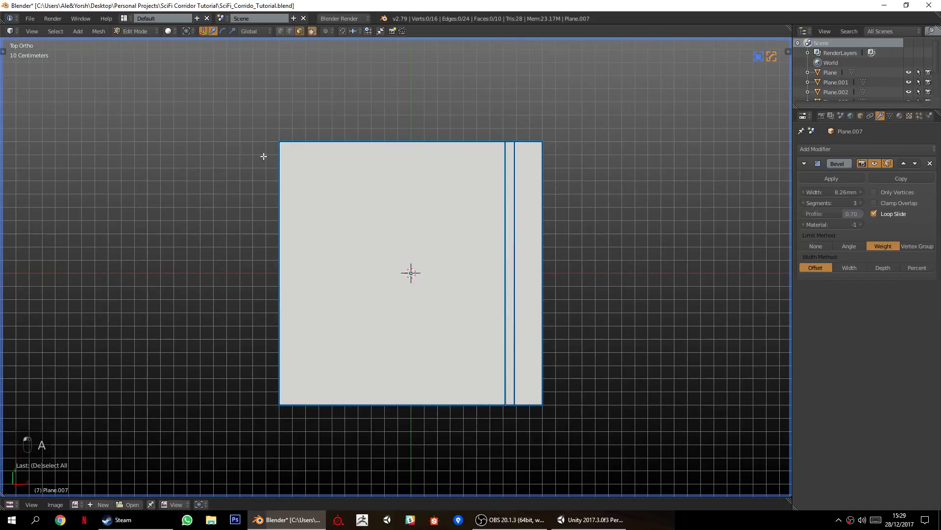
Rotate the whole mesh 180° in top view so the groove lies near the negative X edge, and return to object mode in perspective.
{"action": "key", "text": "a"}
{"action": "key", "text": "r"}
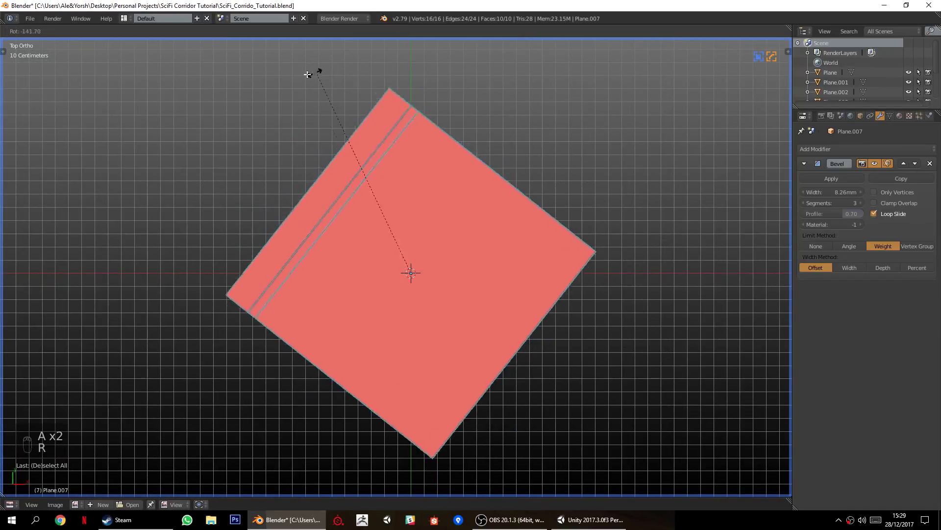
{"action": "left_click", "coordinate": [200, 168]}
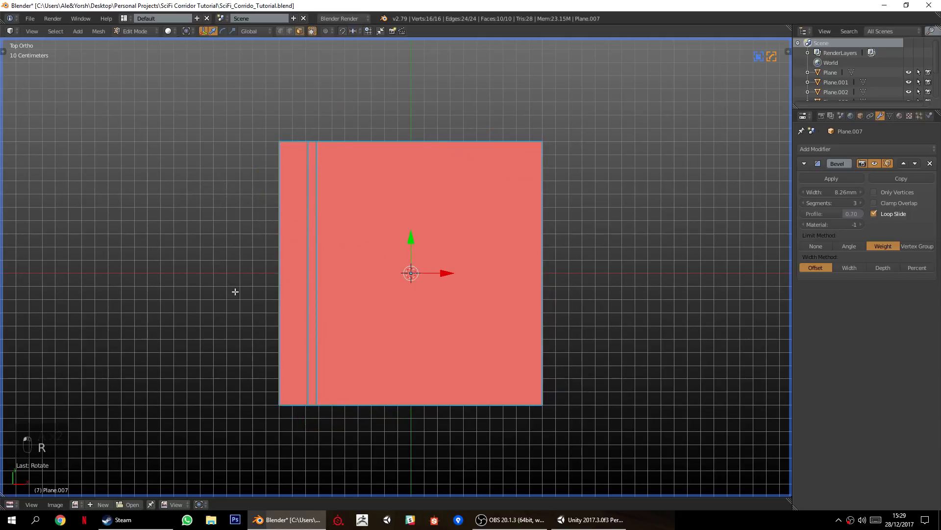
{"action": "middle_click_drag", "start_coordinate": [231, 286], "coordinate": [259, 208]}
{"action": "key", "text": "Tab"}
{"action": "key", "text": "KP_5"}
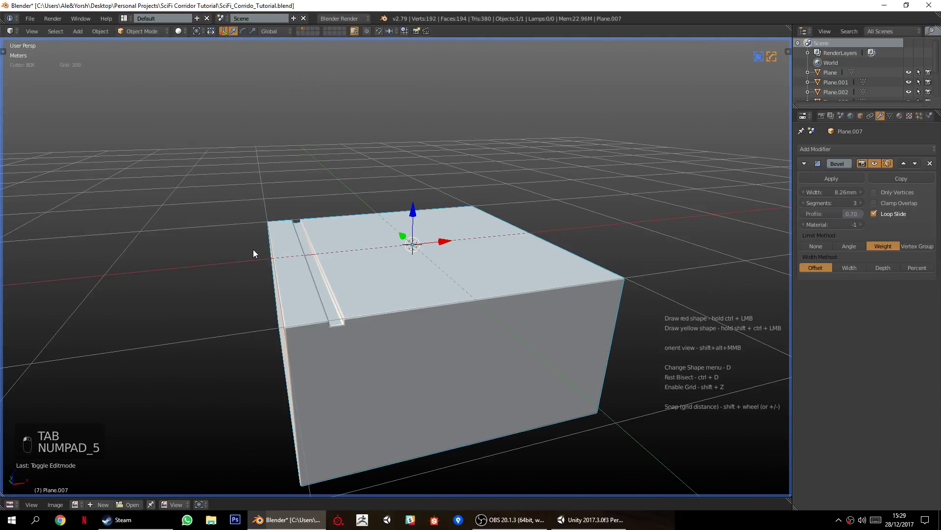
Symmetrize the box along X with Hard Ops to mirror the groove onto the positive X side.
{"action": "key", "text": "alt+x"}
{"action": "middle_click_drag", "start_coordinate": [359, 332], "coordinate": [355, 293]}
{"action": "middle_click_drag", "start_coordinate": [459, 384], "coordinate": [389, 374]}
Examine the symmetrized box's mesh and both grooves in edit mode from several angles, ending in object mode.
{"action": "key", "text": "Tab"}
{"action": "key", "text": "a"}
{"action": "key", "text": "a"}
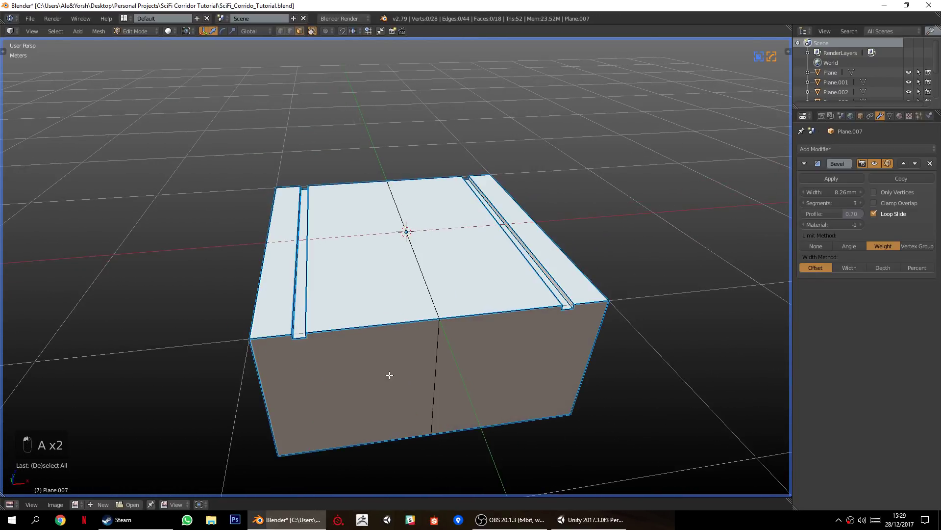
{"action": "middle_click_drag", "start_coordinate": [397, 420], "coordinate": [366, 405]}
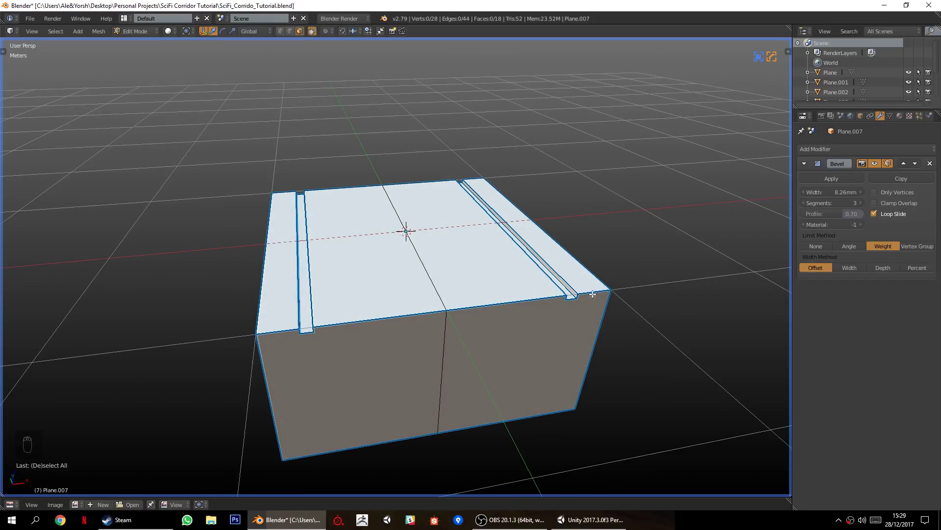
{"action": "middle_click_drag", "start_coordinate": [533, 359], "coordinate": [367, 353]}
{"action": "key", "text": "Tab"}
{"action": "key", "text": "Tab"}
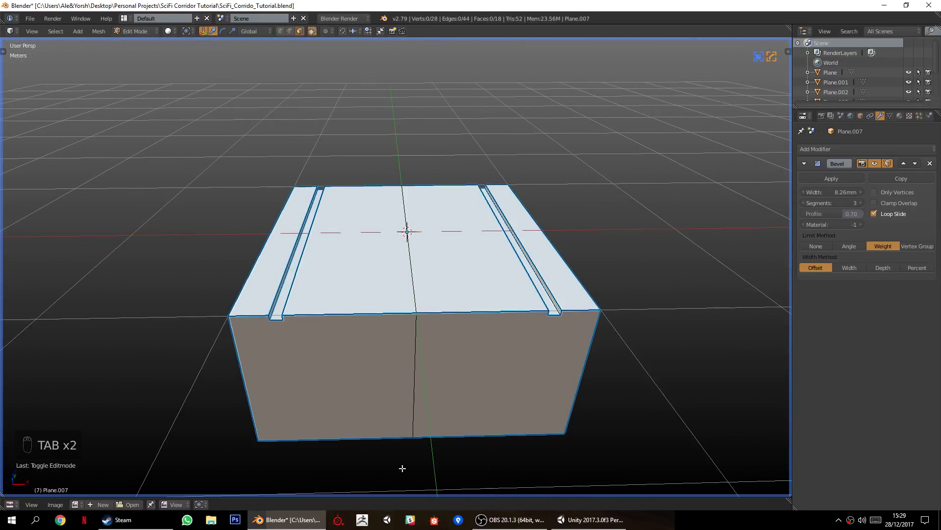
{"action": "middle_click_drag", "start_coordinate": [644, 353], "coordinate": [658, 358]}
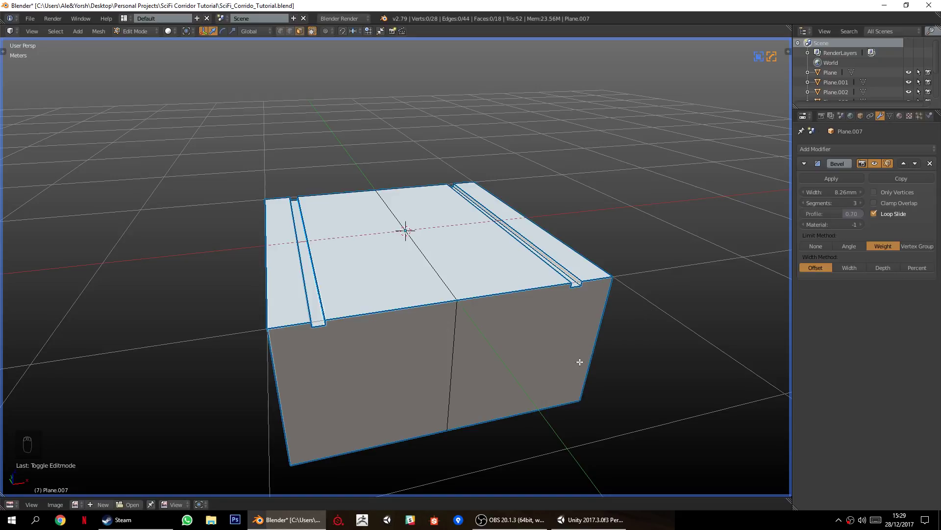
{"action": "middle_click_drag", "start_coordinate": [478, 365], "coordinate": [440, 328]}
{"action": "key", "text": "Tab"}
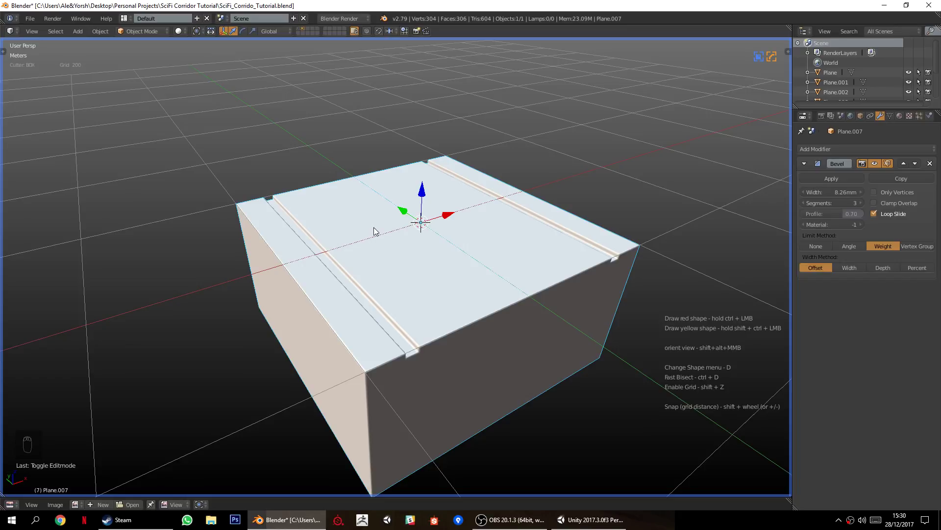
Show the layer with the base corridor modules and try moving the plain floor module.
{"action": "left_click", "coordinate": [299, 29]}
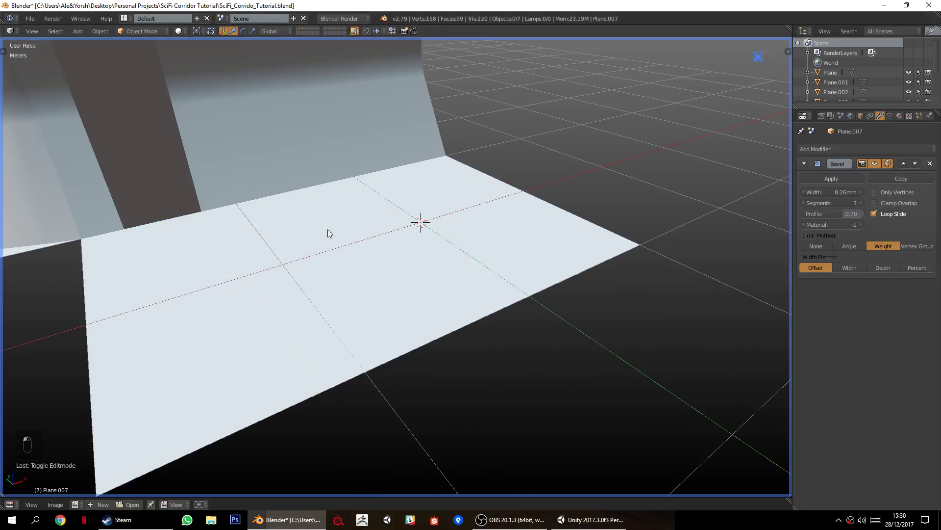
{"action": "left_click", "coordinate": [447, 266]}
{"action": "key", "text": "g"}
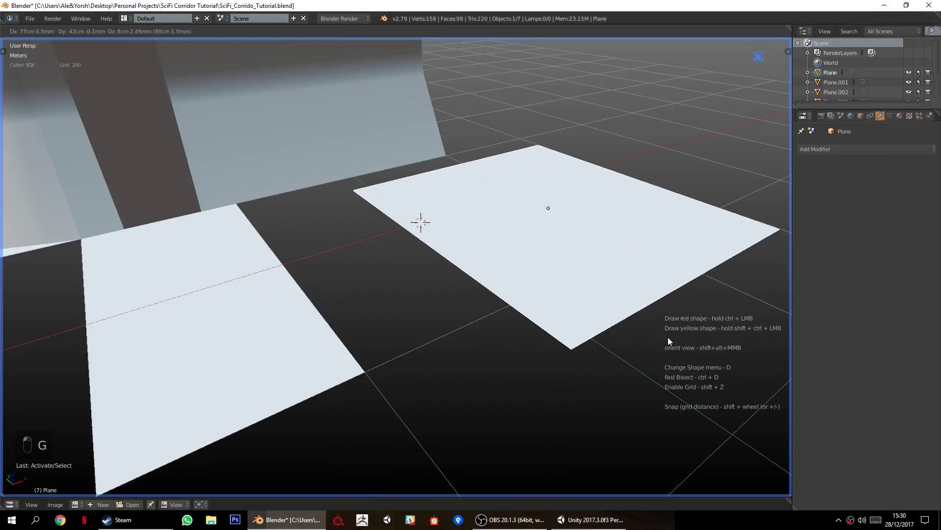
{"action": "right_click", "coordinate": [637, 340]}
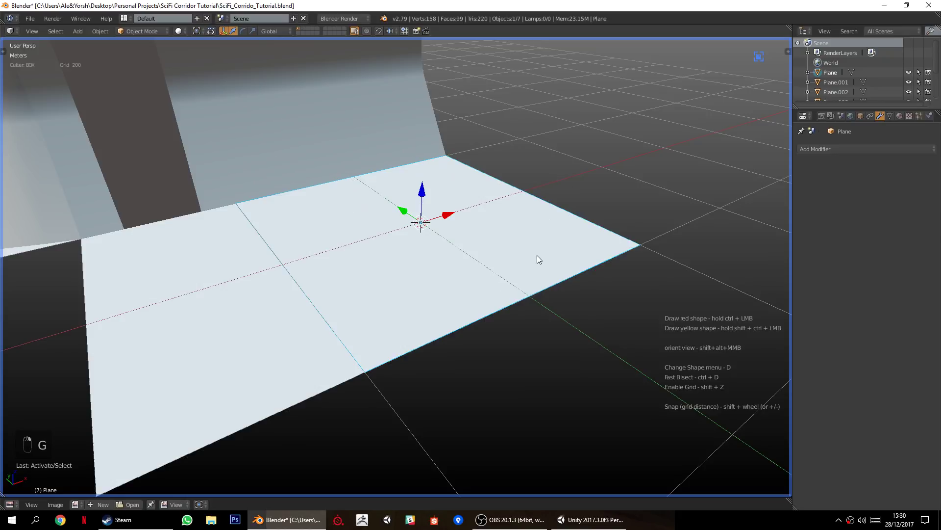
Examine the plain wall module beside the floor and compare it with the grooved box on its own layer.
{"action": "scroll", "coordinate": [466, 264], "scroll_direction": "down", "scroll_amount": 3}
{"action": "left_click", "coordinate": [360, 166]}
{"action": "middle_click_drag", "start_coordinate": [359, 167], "coordinate": [310, 87]}
{"action": "middle_click_drag", "start_coordinate": [309, 87], "coordinate": [345, 237], "text": "shift"}
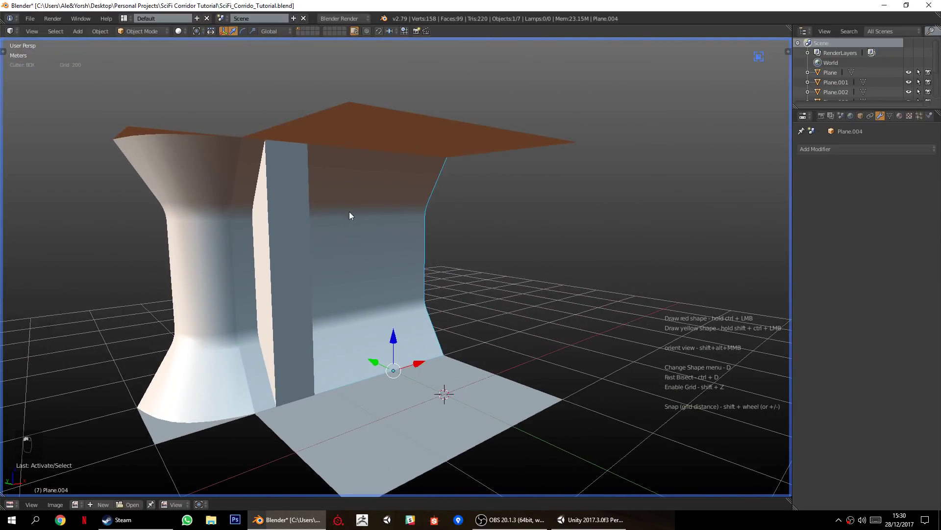
{"action": "middle_click_drag", "start_coordinate": [563, 280], "coordinate": [473, 279]}
{"action": "scroll", "coordinate": [496, 253], "scroll_direction": "up", "scroll_amount": 4}
{"action": "scroll", "coordinate": [490, 249], "scroll_direction": "up", "scroll_amount": 1}
{"action": "scroll", "coordinate": [510, 343], "scroll_direction": "up", "scroll_amount": 1}
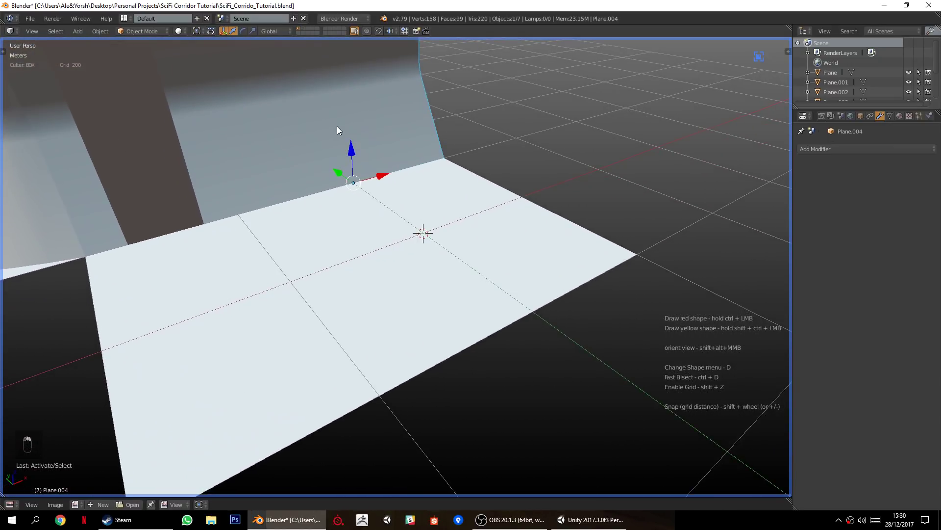
{"action": "left_click", "coordinate": [301, 30]}
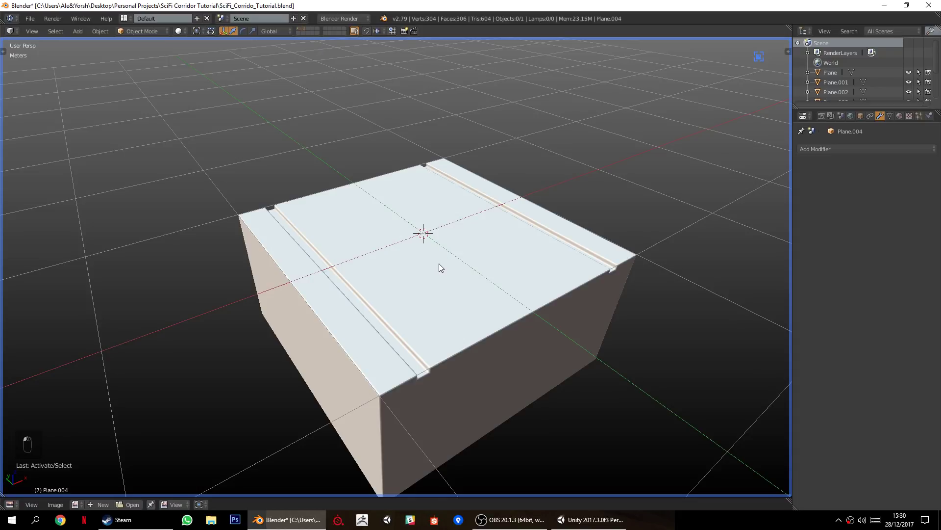
{"action": "middle_click_drag", "start_coordinate": [422, 326], "coordinate": [418, 307]}
Duplicate the wall module on the base modules' layer and place the copy beside the original along X.
{"action": "left_click", "coordinate": [297, 28]}
{"action": "middle_click_drag", "start_coordinate": [311, 195], "coordinate": [297, 174]}
{"action": "middle_click_drag", "start_coordinate": [297, 174], "coordinate": [311, 310], "text": "shift"}
{"action": "key", "text": "shift+d"}
{"action": "right_click", "coordinate": [375, 340]}
{"action": "left_click_drag", "start_coordinate": [371, 373], "coordinate": [537, 370]}
{"action": "key", "text": "a"}
{"action": "middle_click_drag", "start_coordinate": [534, 395], "coordinate": [420, 412]}
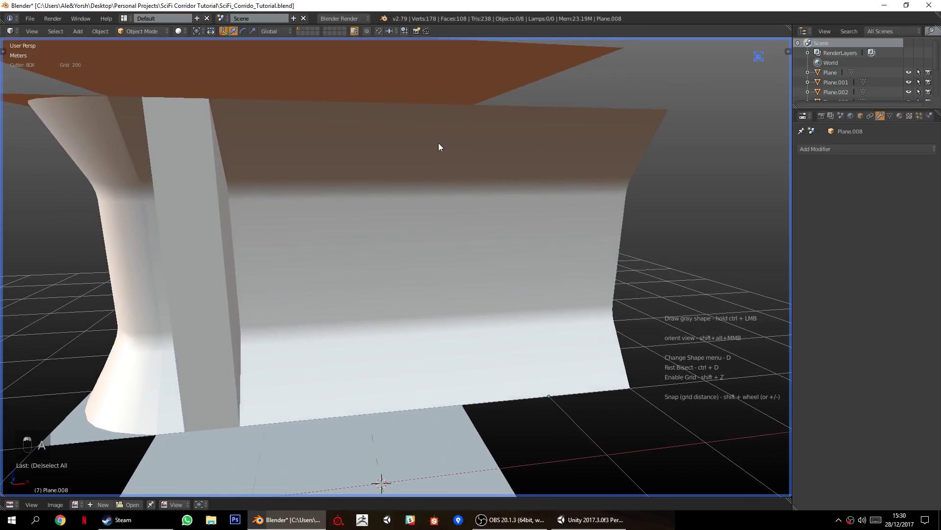
Examine the seam between the duplicated wall and the original, and delete the duplicate.
{"action": "right_click", "coordinate": [455, 386]}
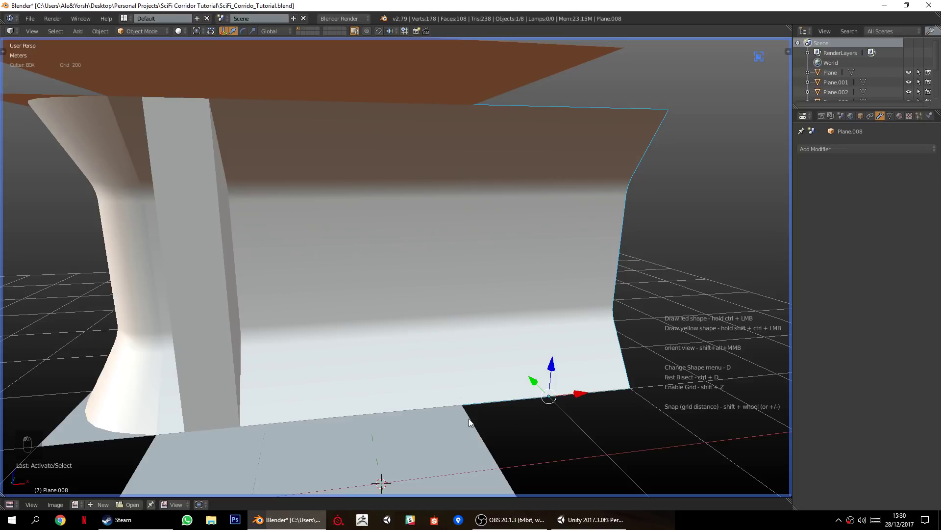
{"action": "middle_click_drag", "start_coordinate": [438, 213], "coordinate": [381, 335]}
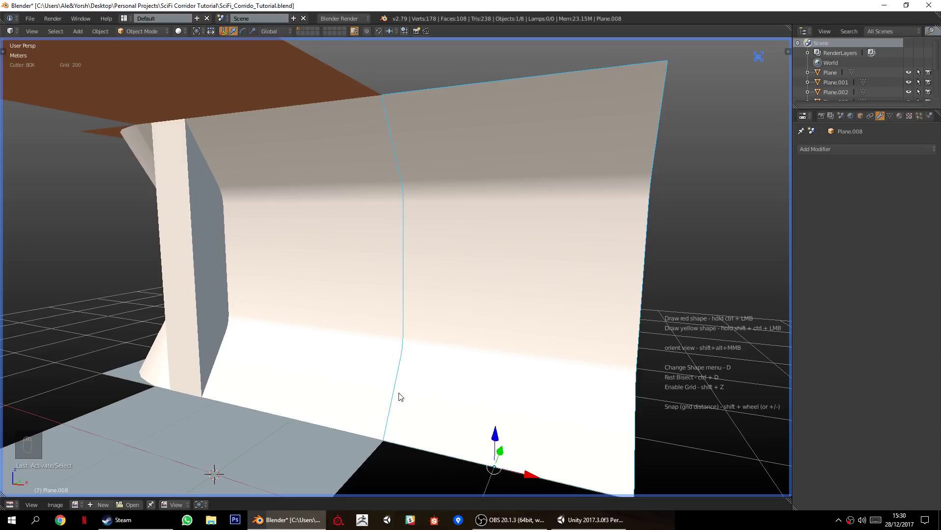
{"action": "middle_click_drag", "start_coordinate": [356, 297], "coordinate": [381, 308]}
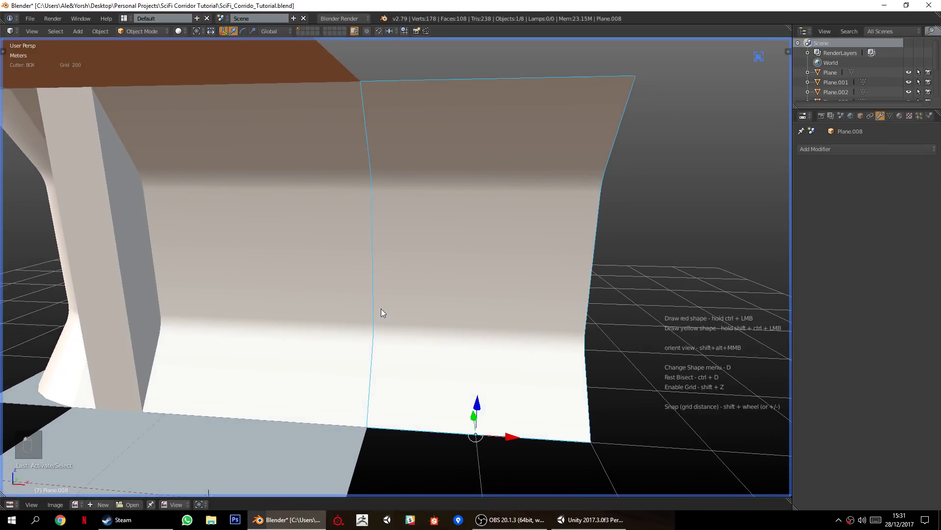
{"action": "key", "text": "Delete"}
{"action": "left_click", "coordinate": [469, 331]}
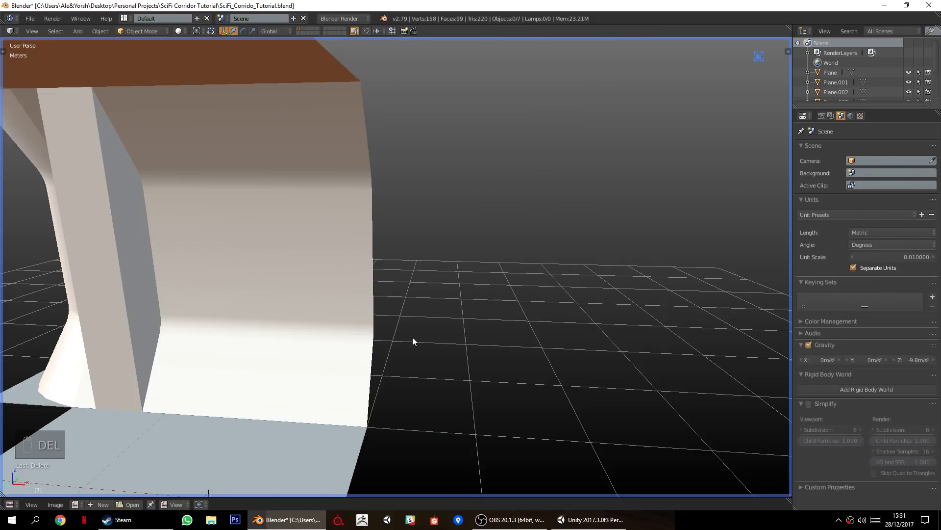
Return to the grooved box's layer and open the box in edit mode with nothing selected.
{"action": "left_click", "coordinate": [303, 28]}
{"action": "middle_click_drag", "start_coordinate": [295, 240], "coordinate": [527, 117], "text": "shift"}
{"action": "middle_click_drag", "start_coordinate": [350, 272], "coordinate": [376, 299]}
{"action": "middle_click_drag", "start_coordinate": [368, 314], "coordinate": [381, 242], "text": "shift"}
{"action": "scroll", "coordinate": [382, 242], "scroll_direction": "up", "scroll_amount": 2}
{"action": "right_click", "coordinate": [383, 304]}
{"action": "key", "text": "Tab"}
{"action": "key", "text": "a"}
{"action": "key", "text": "a"}
{"action": "key", "text": "a"}
{"action": "middle_click_drag", "start_coordinate": [369, 330], "coordinate": [361, 308]}
Bevel the five outer top edges on the box's negative X half, skipping the groove, with one segment and an offset of about 1.1.
{"action": "right_click", "coordinate": [337, 266]}
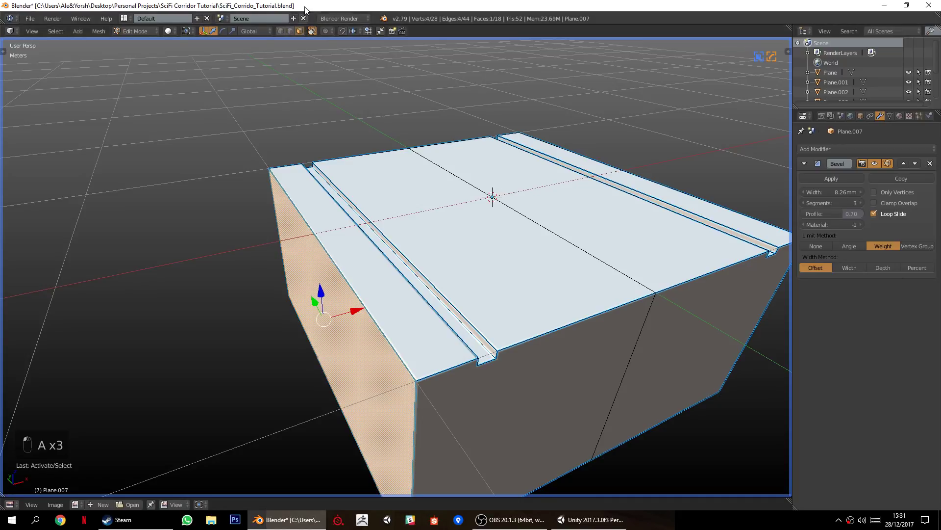
{"action": "left_click", "coordinate": [290, 31]}
{"action": "right_click", "coordinate": [297, 200]}
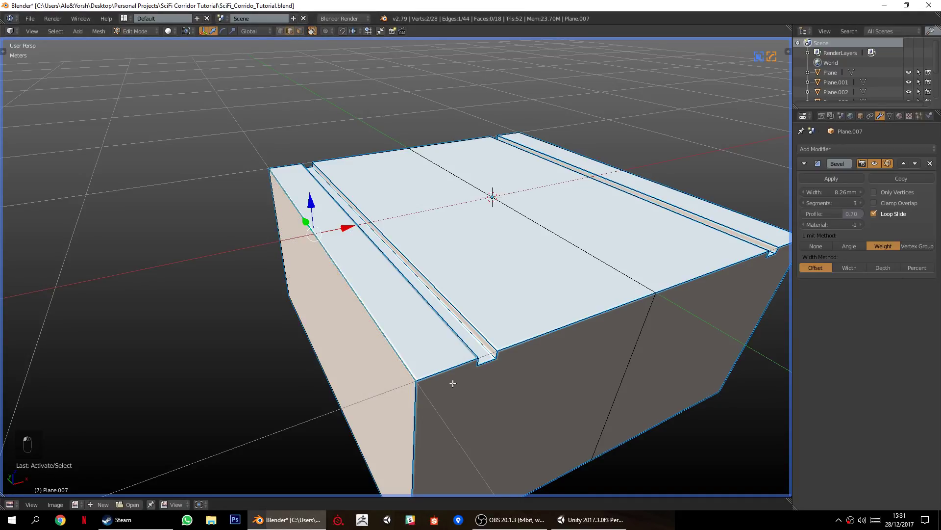
{"action": "right_click", "coordinate": [437, 373], "text": "shift"}
{"action": "right_click", "coordinate": [569, 319], "text": "shift"}
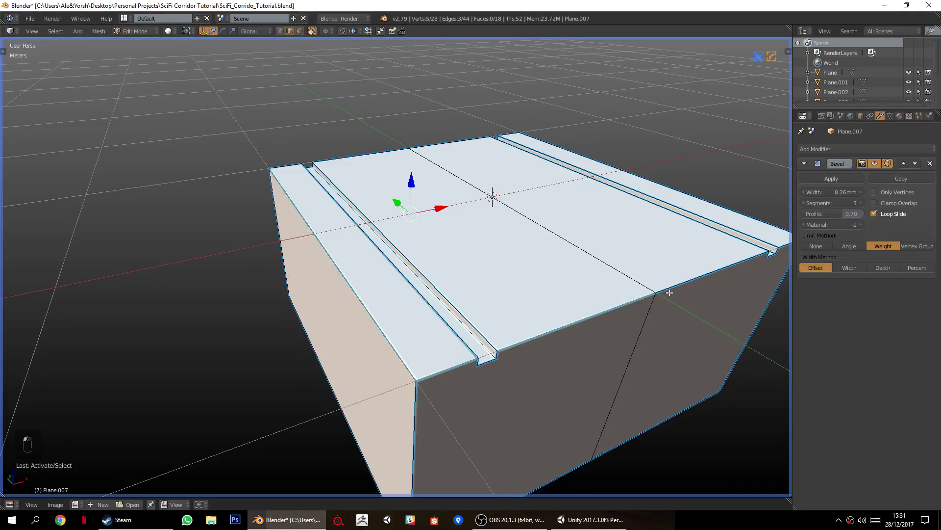
{"action": "right_click", "coordinate": [339, 156], "text": "shift"}
{"action": "right_click", "coordinate": [289, 168], "text": "shift"}
{"action": "middle_click_drag", "start_coordinate": [271, 241], "coordinate": [275, 233]}
{"action": "middle_click_drag", "start_coordinate": [541, 388], "coordinate": [550, 397]}
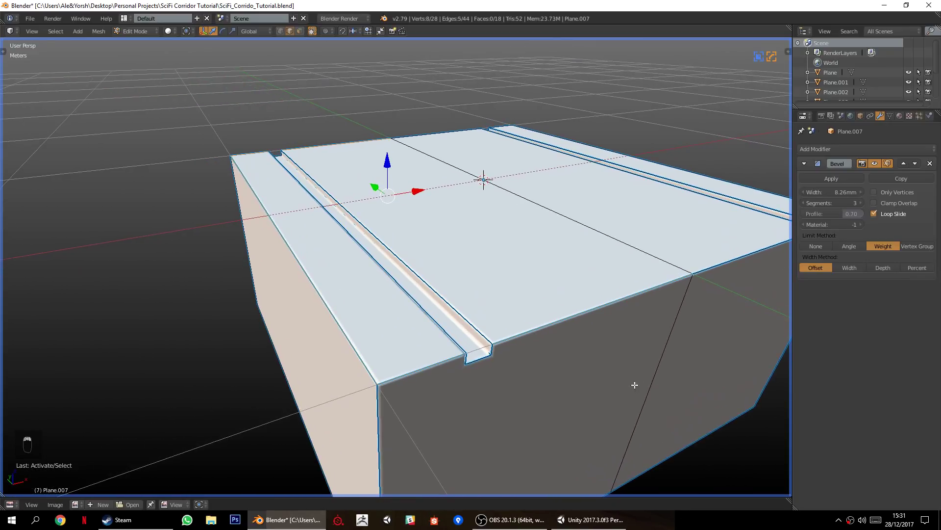
{"action": "key", "text": "ctrl+b"}
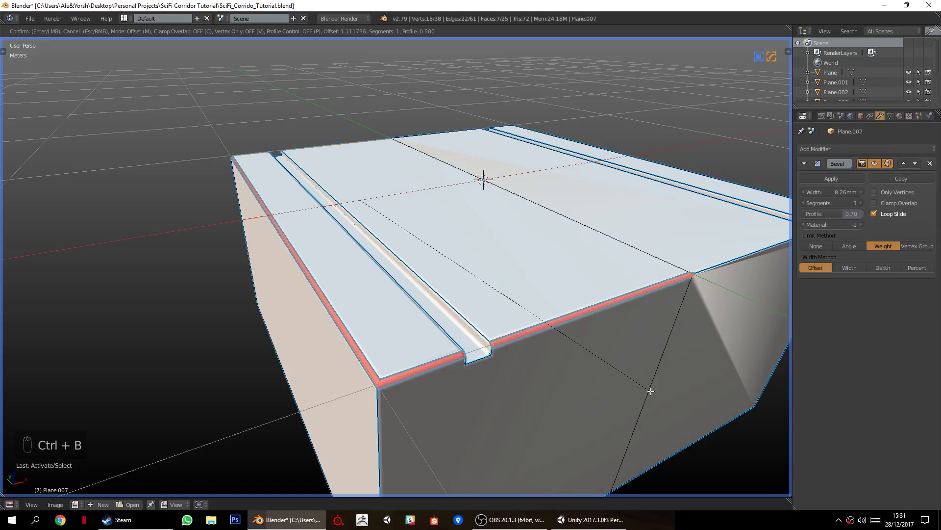
{"action": "left_click", "coordinate": [656, 393]}
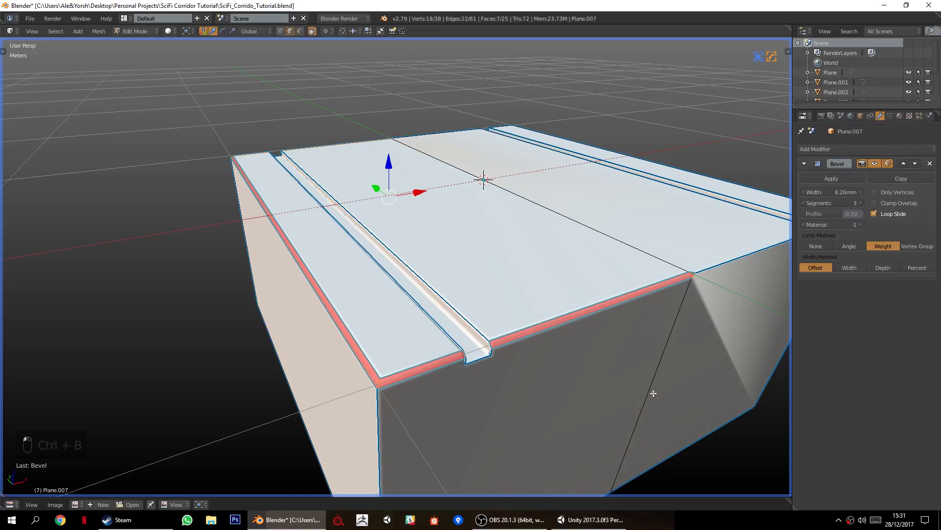
Finish editing and symmetrize the box's mesh along X to mirror the bevelled edges onto the positive X half.
{"action": "key", "text": "Tab"}
{"action": "middle_click_drag", "start_coordinate": [606, 396], "coordinate": [600, 377]}
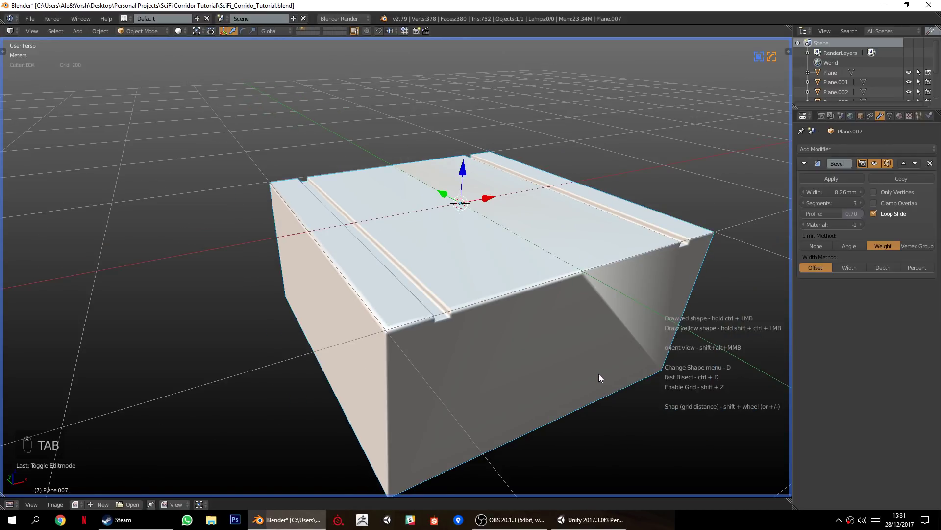
{"action": "key", "text": "alt+x"}
{"action": "scroll", "coordinate": [582, 321], "scroll_direction": "up", "scroll_amount": 2}
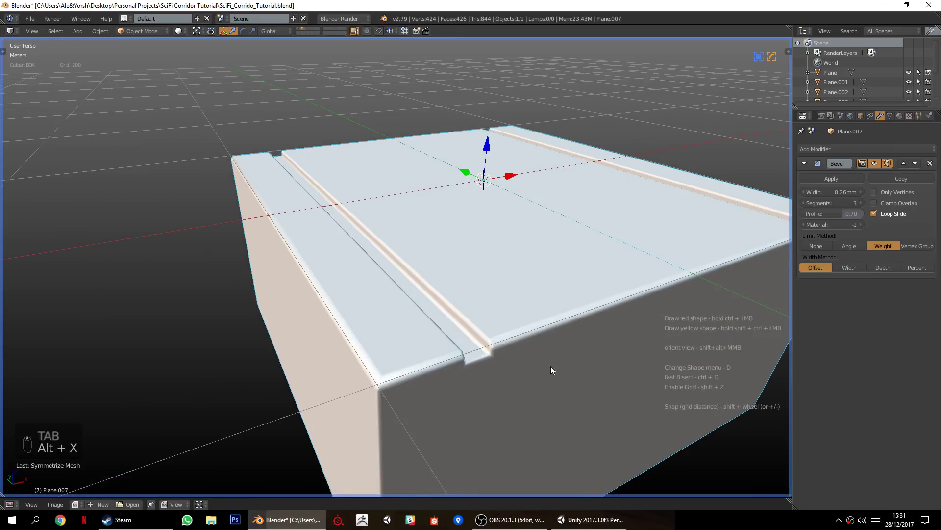
Reduce the box's Bevel modifier width to about 1.73 mm with the Hard Ops bevel width tool, and deselect the box.
{"action": "key", "text": "Tab"}
{"action": "scroll", "coordinate": [587, 388], "scroll_direction": "up", "scroll_amount": 3}
{"action": "key", "text": "Tab"}
{"action": "key", "text": "Tab"}
{"action": "right_click", "coordinate": [296, 318]}
{"action": "key", "text": "Tab"}
{"action": "middle_click_drag", "start_coordinate": [529, 361], "coordinate": [439, 298]}
{"action": "middle_click_drag", "start_coordinate": [494, 332], "coordinate": [762, 240]}
{"action": "key", "text": "q"}
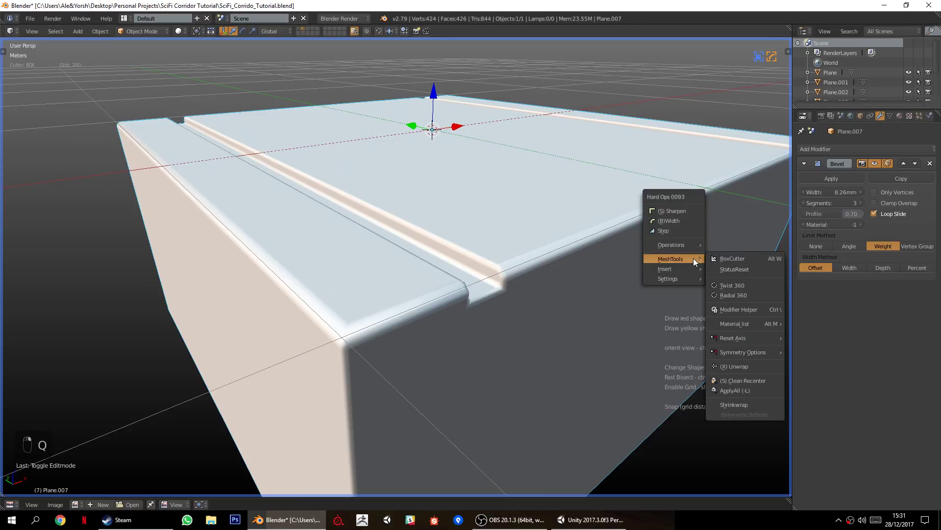
{"action": "left_click", "coordinate": [689, 222]}
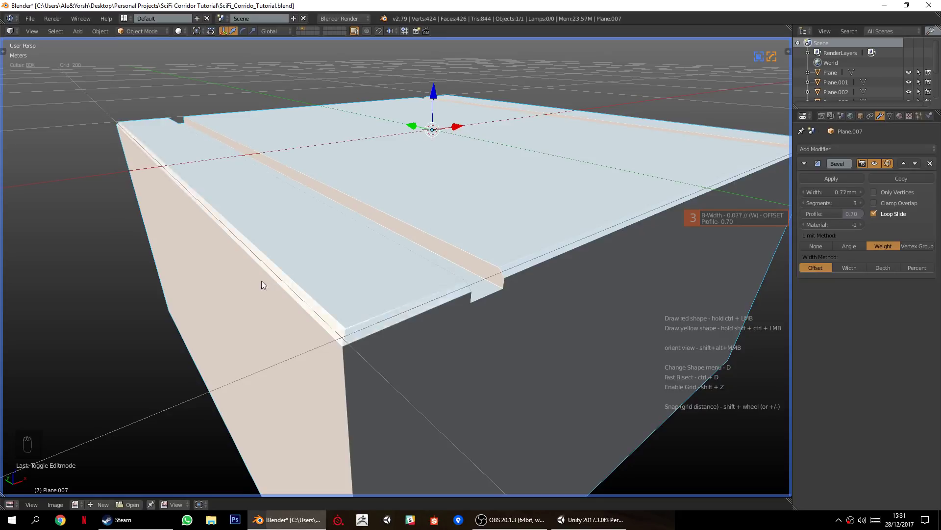
{"action": "left_click", "coordinate": [305, 318]}
{"action": "key", "text": "a"}
Apply Set SSharp to the two short corner edges at both ends of the bevel on the box's negative X side.
{"action": "middle_click_drag", "start_coordinate": [305, 322], "coordinate": [377, 318]}
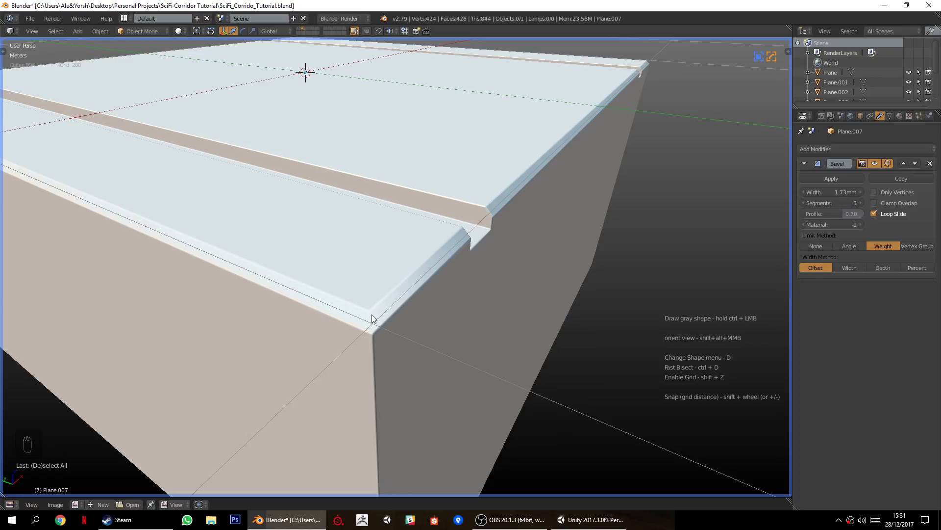
{"action": "middle_click_drag", "start_coordinate": [436, 348], "coordinate": [440, 349]}
{"action": "key", "text": "Tab"}
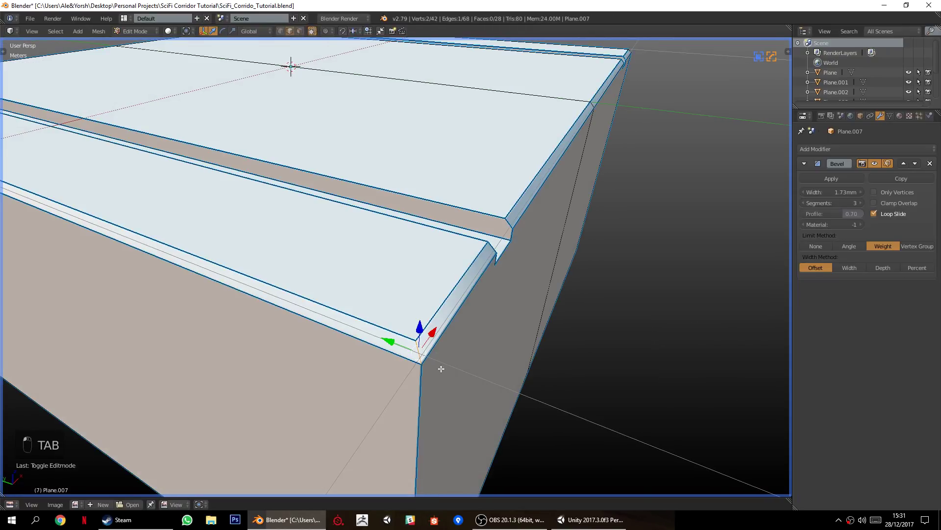
{"action": "key", "text": "a"}
{"action": "key", "text": "a"}
{"action": "left_click_drag", "start_coordinate": [415, 345], "coordinate": [211, 297]}
{"action": "right_click", "coordinate": [199, 309]}
{"action": "middle_click_drag", "start_coordinate": [172, 326], "coordinate": [365, 296]}
{"action": "right_click", "coordinate": [326, 325], "text": "shift"}
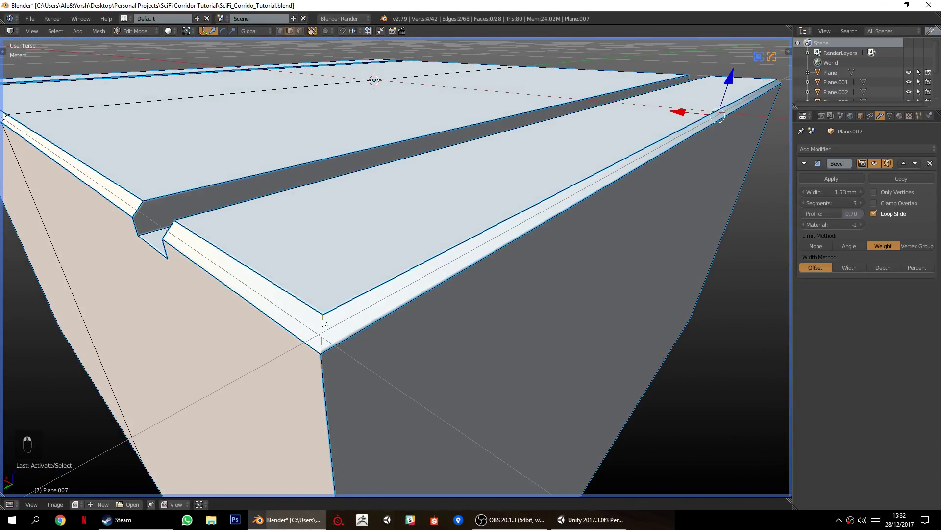
{"action": "key", "text": "w"}
{"action": "key", "text": "q"}
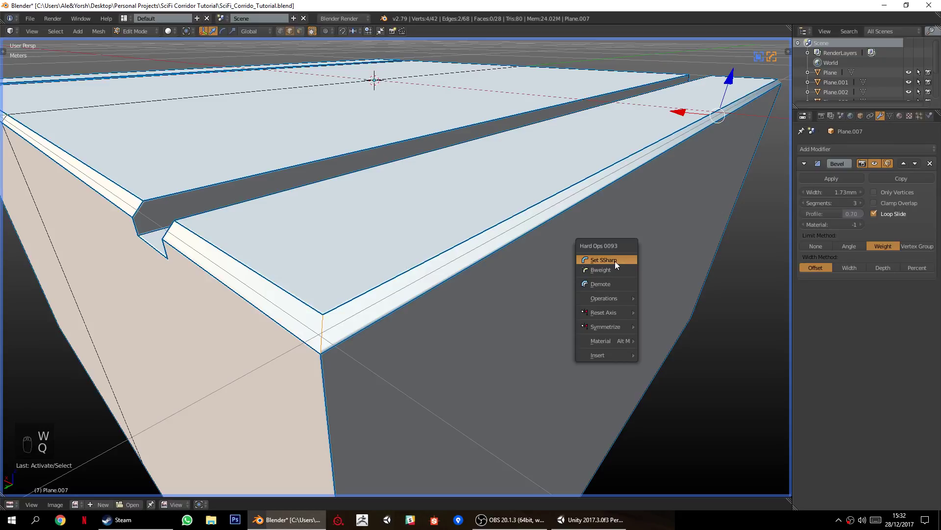
{"action": "left_click", "coordinate": [616, 260]}
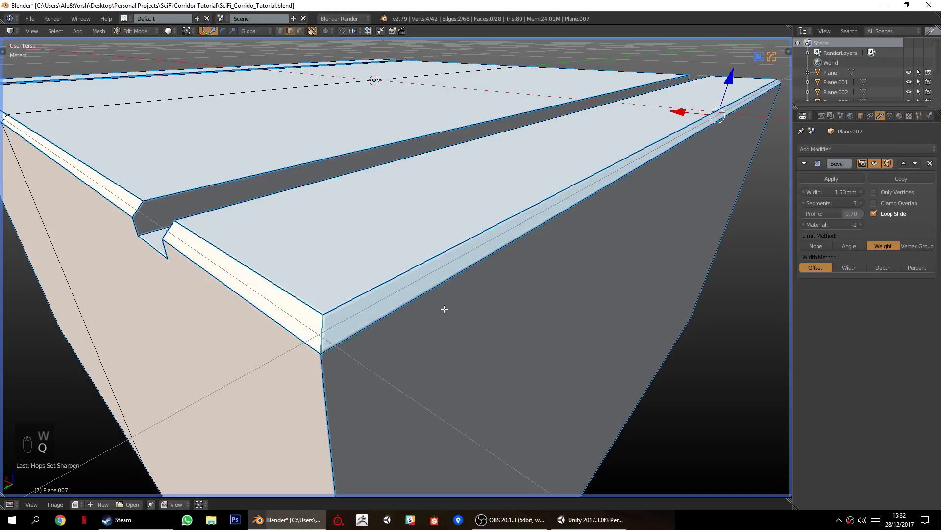
{"action": "key", "text": "a"}
{"action": "key", "text": "Tab"}
{"action": "scroll", "coordinate": [340, 369], "scroll_direction": "down", "scroll_amount": 4}
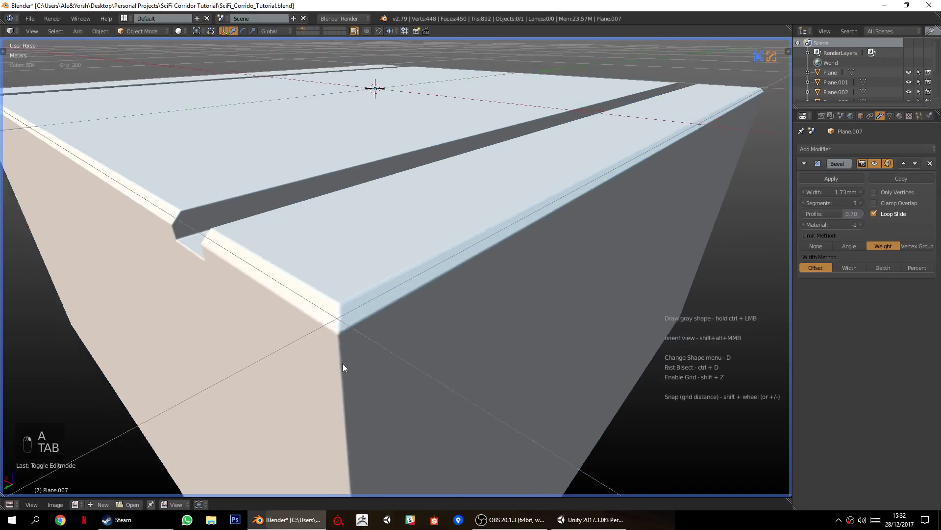
Move the inner top edge of the negative X groove along positive X to slope the groove's inner wall.
{"action": "middle_click_drag", "start_coordinate": [348, 316], "coordinate": [345, 339]}
{"action": "middle_click_drag", "start_coordinate": [483, 369], "coordinate": [317, 335]}
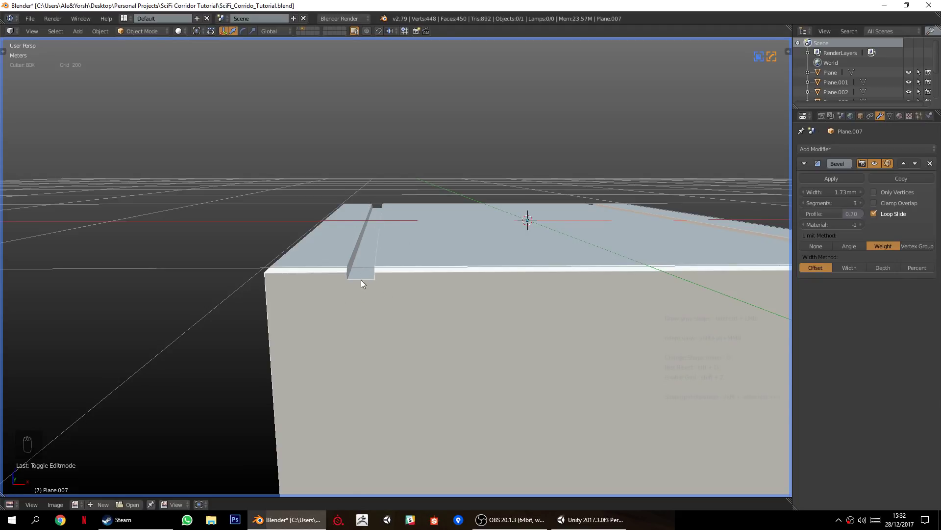
{"action": "middle_click_drag", "start_coordinate": [392, 335], "coordinate": [391, 364]}
{"action": "key", "text": "Tab"}
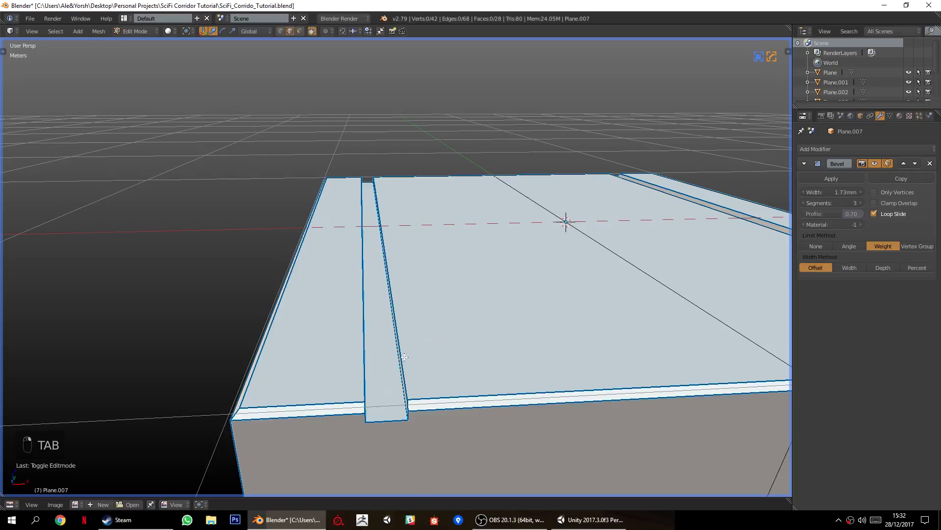
{"action": "right_click", "coordinate": [407, 353]}
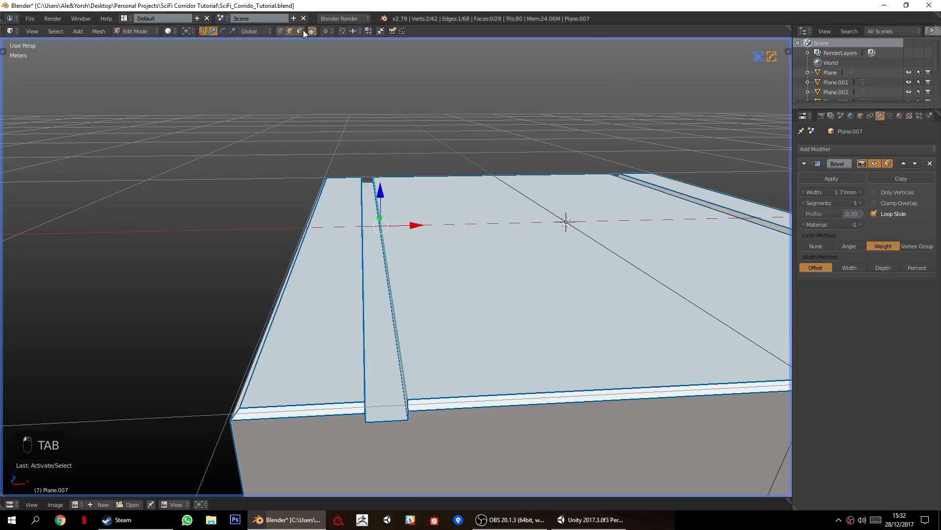
{"action": "left_click_drag", "start_coordinate": [421, 227], "coordinate": [449, 241]}
Connect the bevel-level vertices at both ends of the groove's inner wall and apply Set SSharp to the new edge.
{"action": "middle_click_drag", "start_coordinate": [449, 242], "coordinate": [334, 250]}
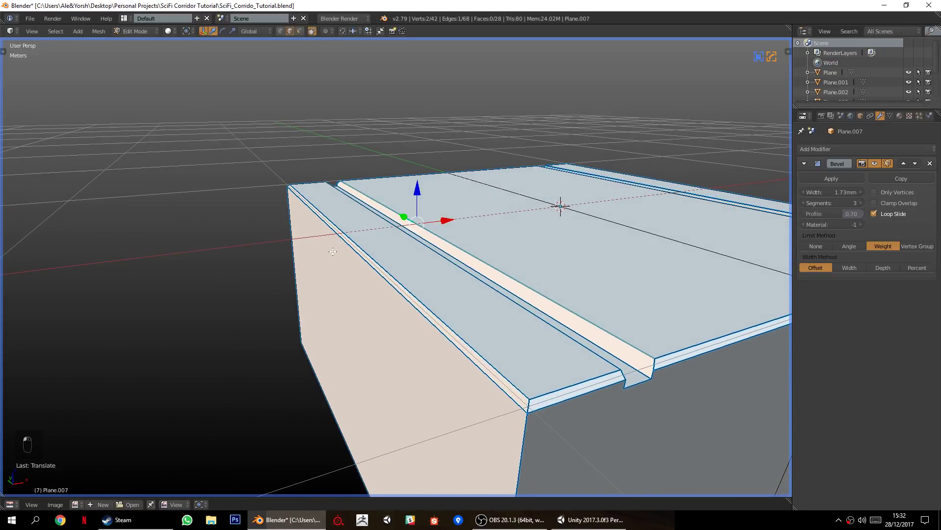
{"action": "left_click", "coordinate": [281, 32]}
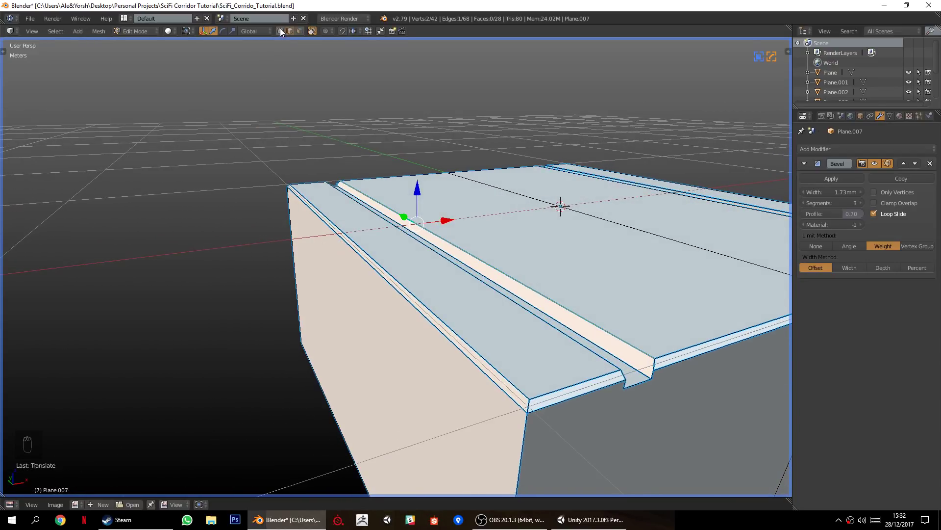
{"action": "right_click", "coordinate": [655, 369]}
{"action": "middle_click_drag", "start_coordinate": [655, 369], "coordinate": [554, 338]}
{"action": "right_click", "coordinate": [258, 282], "text": "shift"}
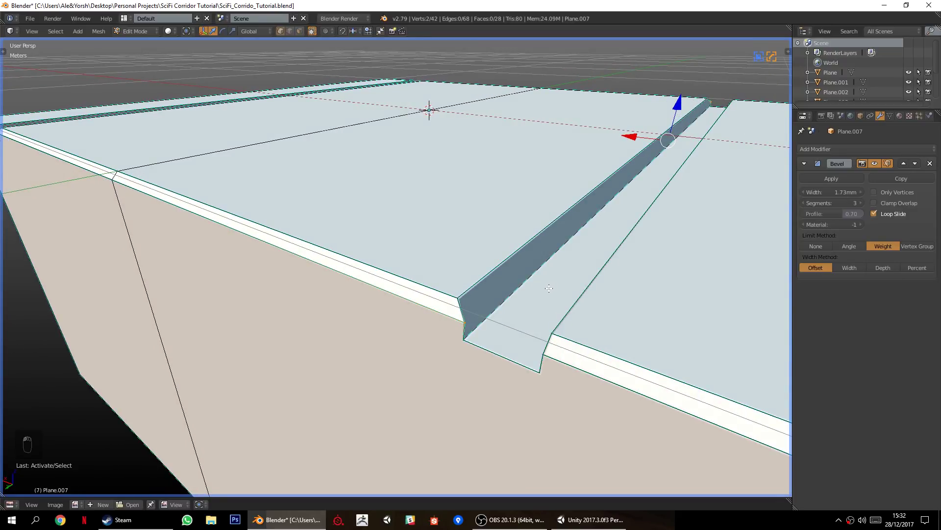
{"action": "key", "text": "j"}
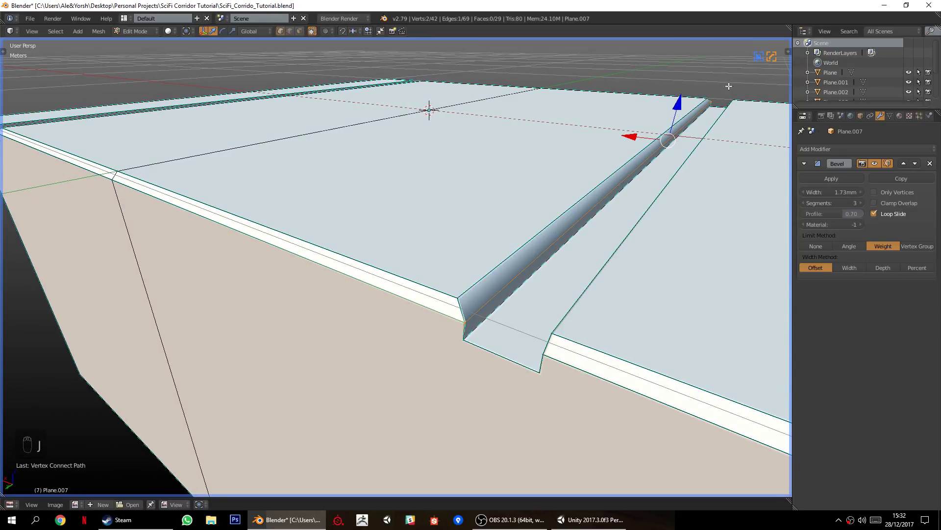
{"action": "mouse_move", "coordinate": [473, 311]}
{"action": "middle_mouse_down"}
{"action": "mouse_move", "coordinate": [533, 295]}
{"action": "mouse_move", "coordinate": [502, 310]}
{"action": "mouse_move", "coordinate": [448, 303]}
{"action": "mouse_move", "coordinate": [475, 307]}
{"action": "mouse_move", "coordinate": [460, 344]}
{"action": "mouse_move", "coordinate": [465, 407]}
{"action": "mouse_move", "coordinate": [516, 416]}
{"action": "mouse_move", "coordinate": [415, 369]}
{"action": "middle_mouse_up"}
{"action": "key", "text": "q"}
{"action": "left_click", "coordinate": [524, 295]}
{"action": "key", "text": "a"}
{"action": "key", "text": "Tab"}
Move the outer top edge of the same groove slightly along negative X to slope the groove's outer wall.
{"action": "middle_click_drag", "start_coordinate": [460, 348], "coordinate": [422, 349]}
{"action": "key", "text": "Tab"}
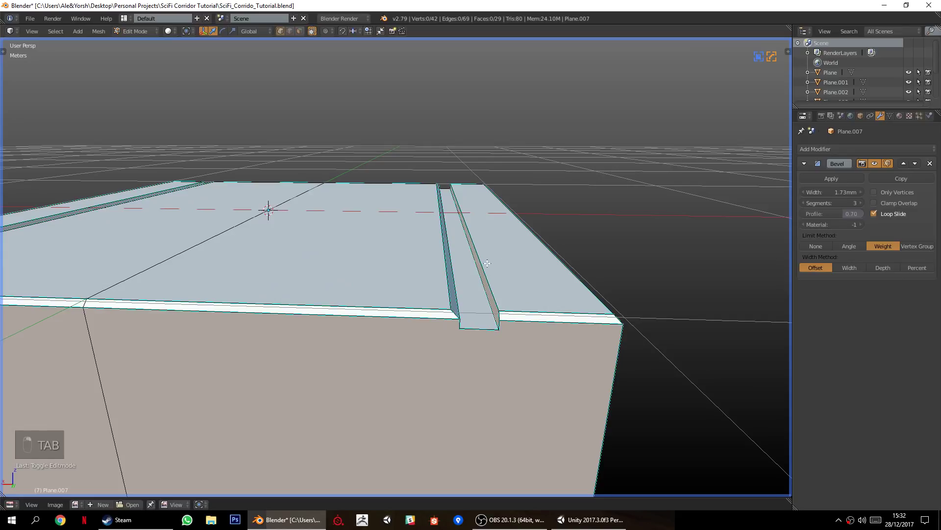
{"action": "right_click", "coordinate": [449, 218]}
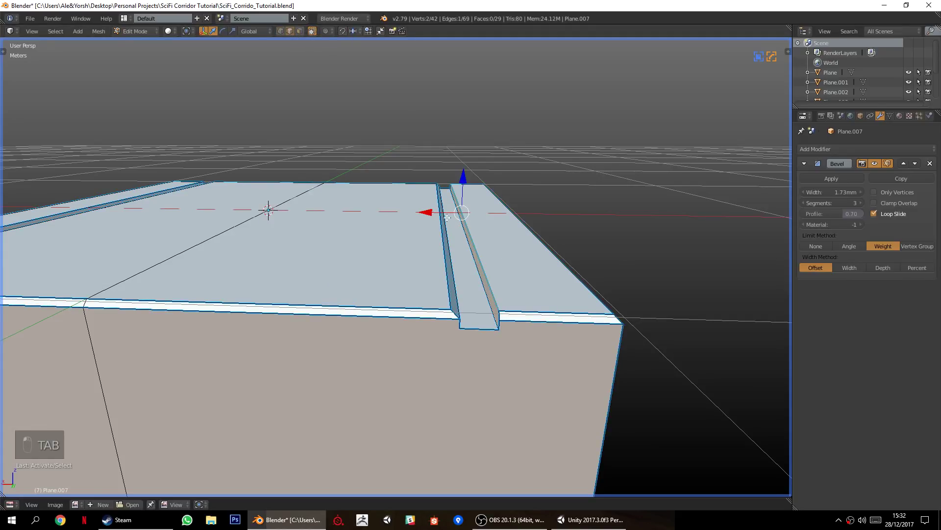
{"action": "left_click_drag", "start_coordinate": [428, 214], "coordinate": [432, 214]}
{"action": "key", "text": "a"}
Connect the bevel-level vertices at both ends of the groove's outer wall, and apply Set SSharp to the new edge.
{"action": "right_click", "coordinate": [500, 318]}
{"action": "middle_click_drag", "start_coordinate": [499, 318], "coordinate": [613, 360]}
{"action": "middle_click_drag", "start_coordinate": [294, 230], "coordinate": [416, 265]}
{"action": "right_click", "coordinate": [417, 266], "text": "shift"}
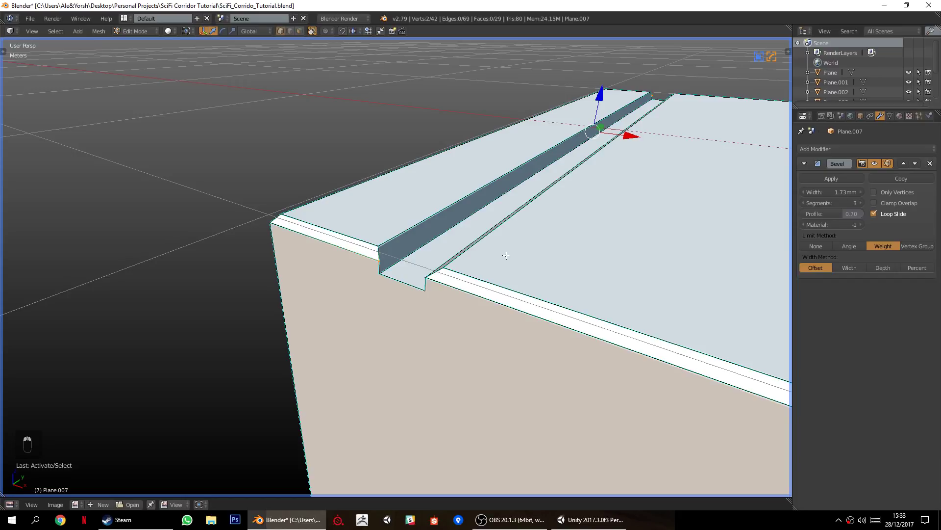
{"action": "key", "text": "j"}
{"action": "key", "text": "q"}
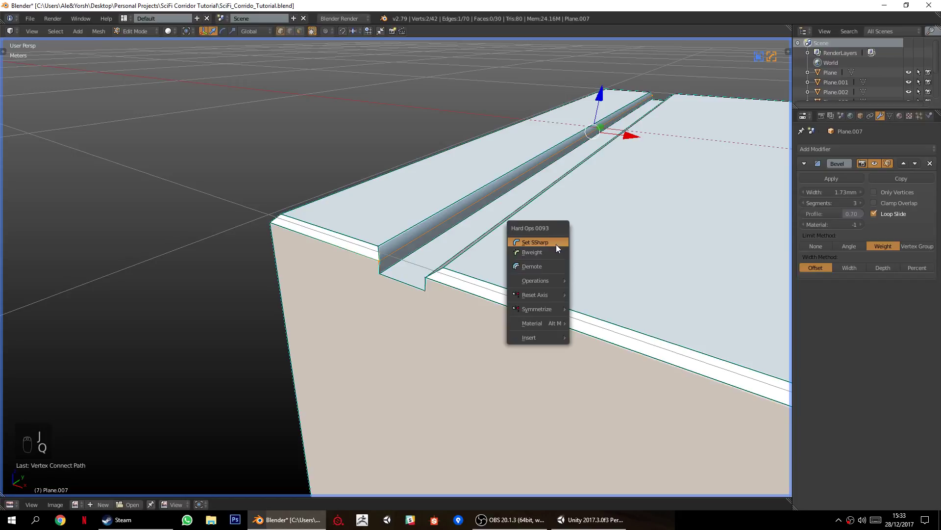
{"action": "left_click", "coordinate": [553, 243]}
{"action": "key", "text": "a"}
{"action": "middle_click_drag", "start_coordinate": [543, 246], "coordinate": [430, 310]}
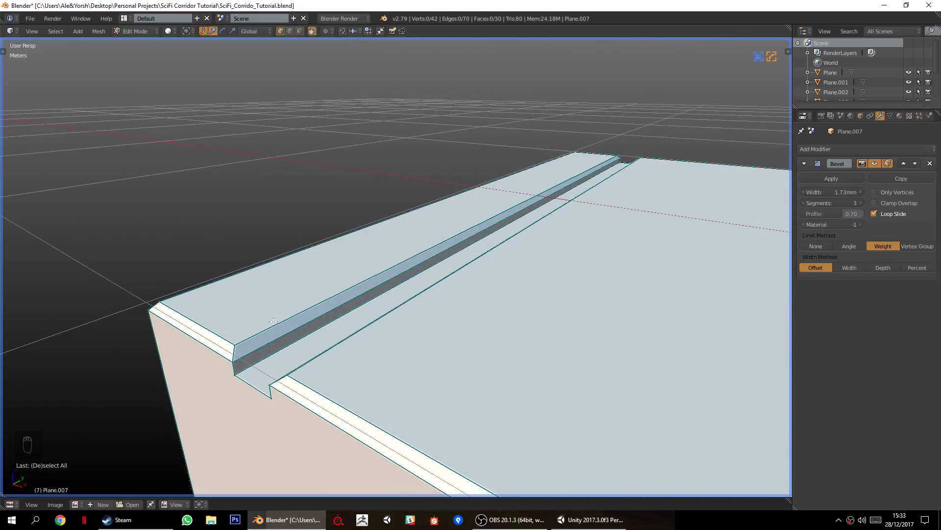
{"action": "middle_click_drag", "start_coordinate": [324, 293], "coordinate": [385, 325]}
{"action": "key", "text": "Tab"}
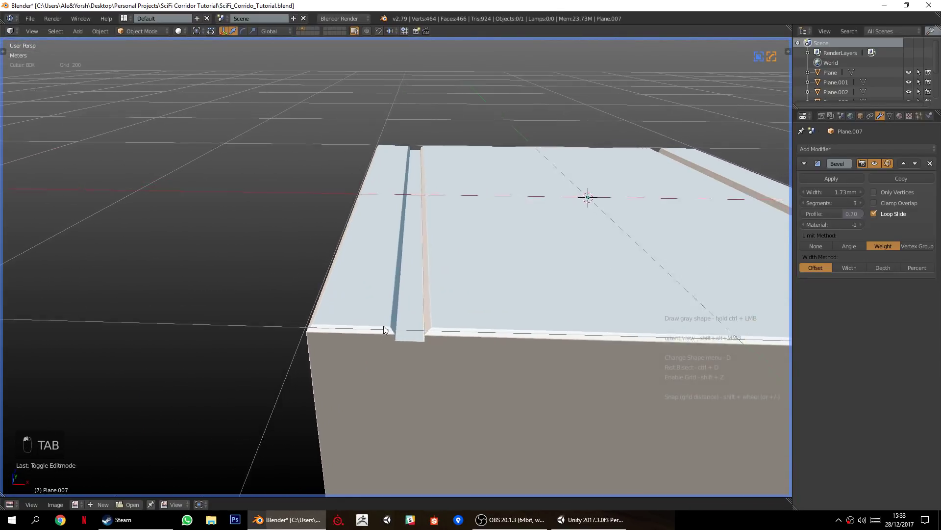
Try rectangular Box Cutter cuts near the groove's front end from the top view, and undo them.
{"action": "key", "text": "KP_7"}
{"action": "key", "text": "KP_5"}
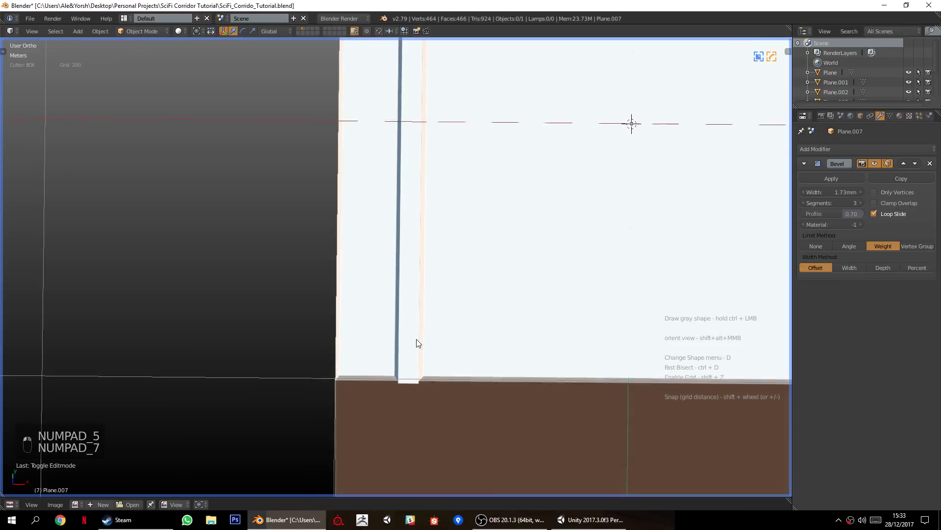
{"action": "left_click_drag", "start_coordinate": [366, 325], "coordinate": [405, 384], "text": "ctrl"}
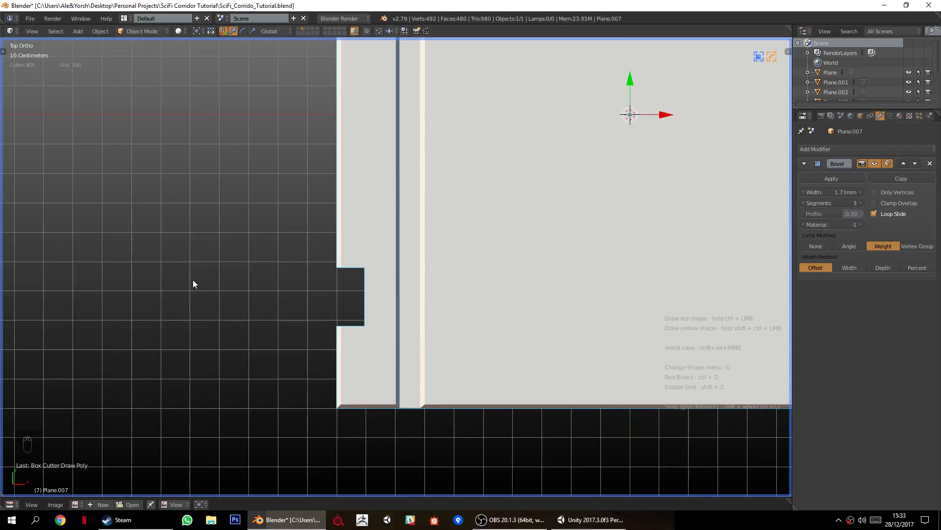
{"action": "key", "text": "ctrl+z"}
{"action": "left_click_drag", "start_coordinate": [369, 306], "coordinate": [403, 357], "text": "ctrl"}
{"action": "middle_click_drag", "start_coordinate": [403, 371], "coordinate": [424, 230]}
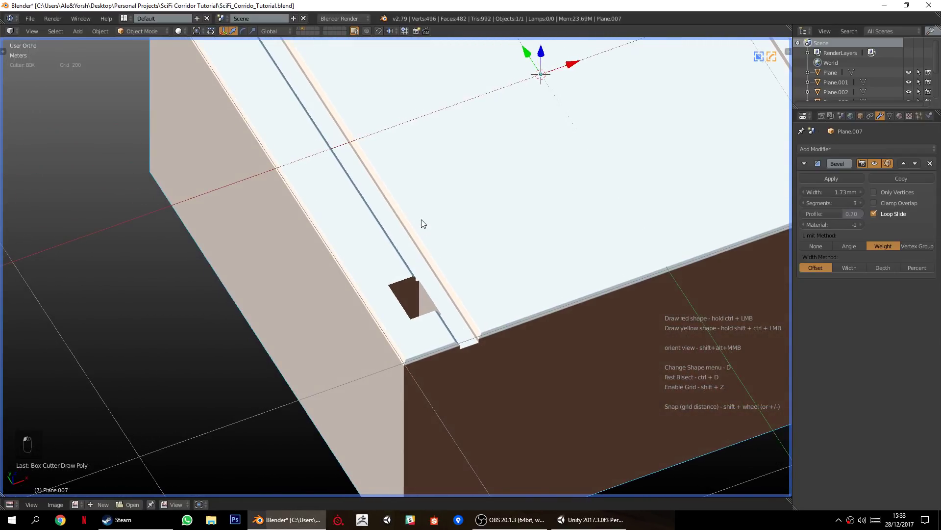
{"action": "middle_click_drag", "start_coordinate": [433, 337], "coordinate": [423, 304]}
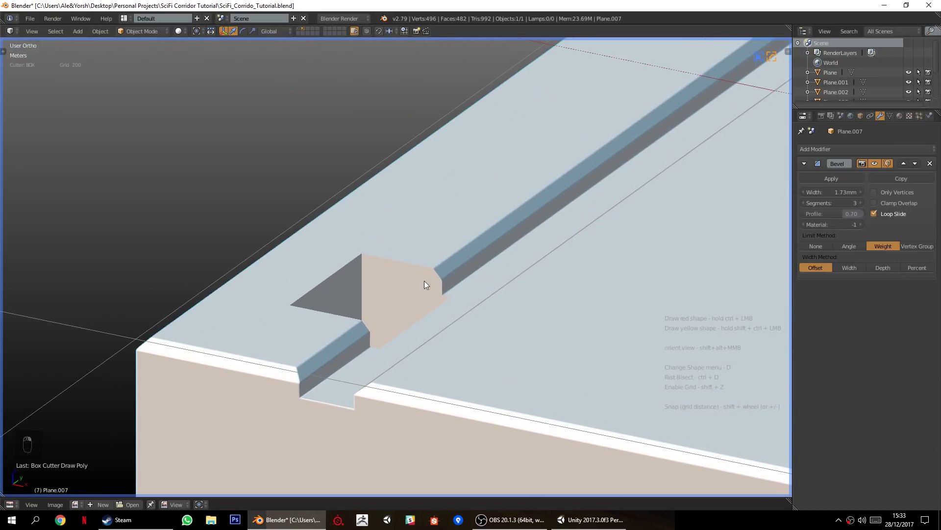
{"action": "key", "text": "ctrl+z"}
Place the 3D cursor beside the groove's outer wall in the front view.
{"action": "middle_click_drag", "start_coordinate": [363, 279], "coordinate": [422, 342]}
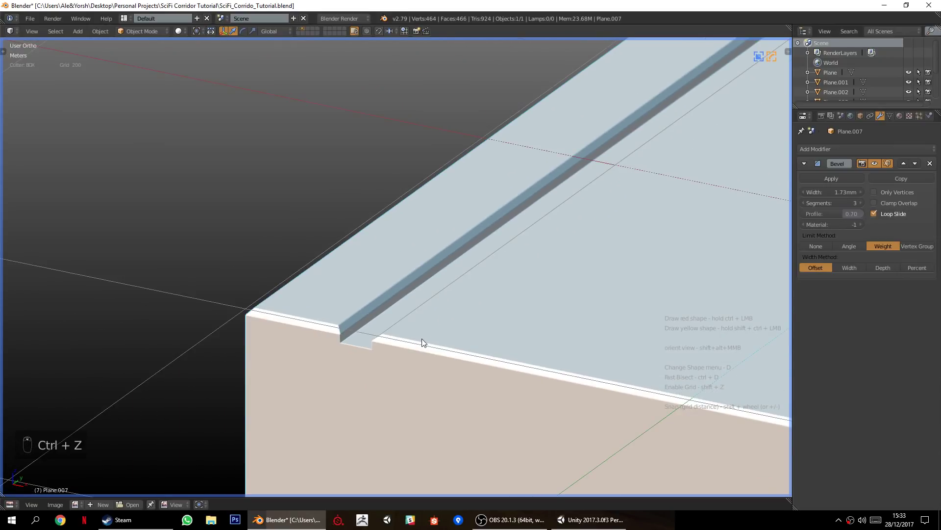
{"action": "key", "text": "KP_1"}
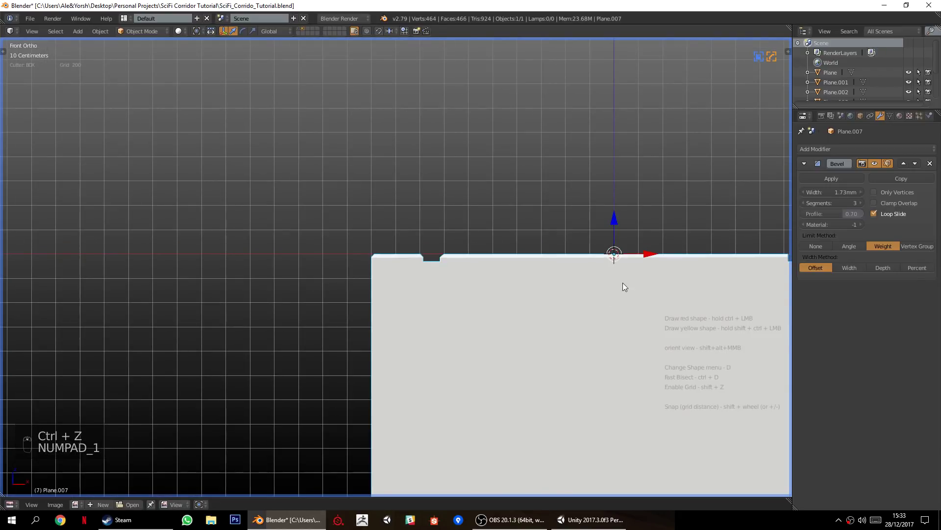
{"action": "scroll", "coordinate": [554, 290], "scroll_direction": "up", "scroll_amount": 10}
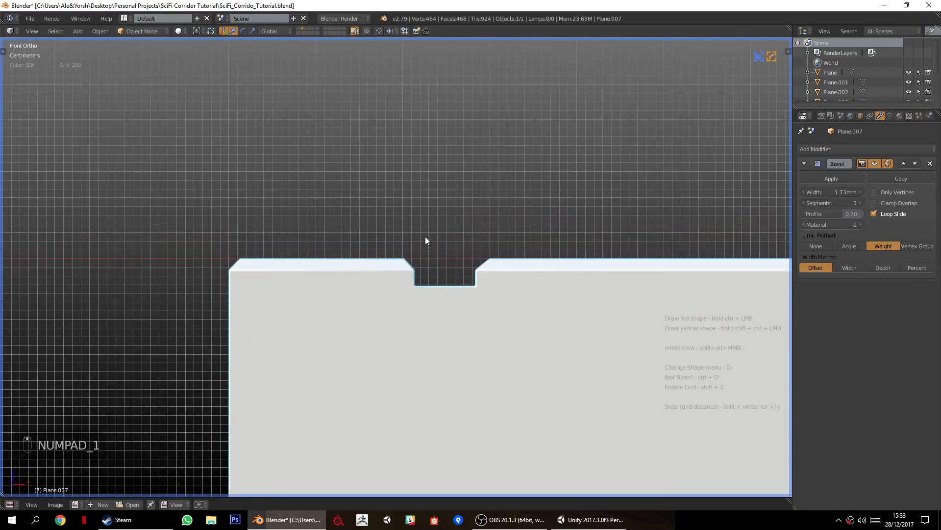
{"action": "scroll", "coordinate": [425, 325], "scroll_direction": "up", "scroll_amount": 1}
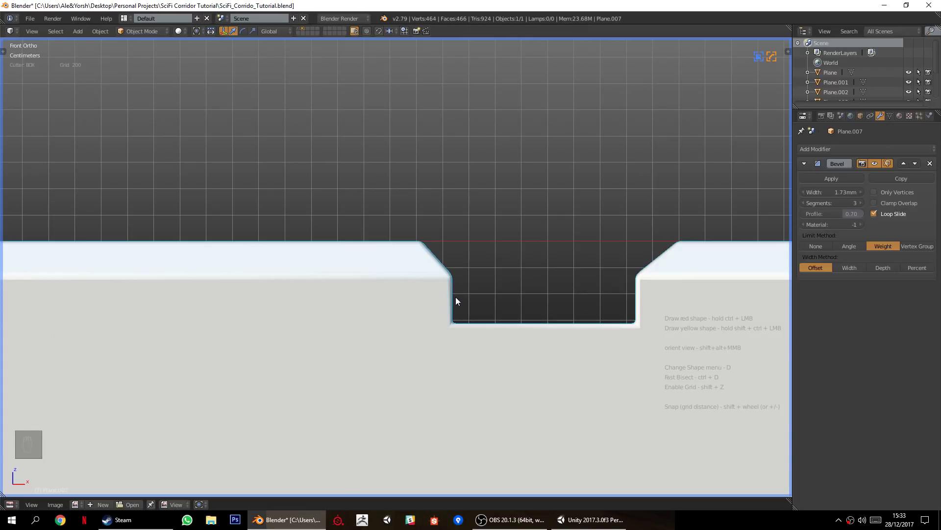
{"action": "left_click", "coordinate": [442, 292]}
Draw a Box Cutter rectangle across the thin groove wall near the groove's front end in the top view.
{"action": "scroll", "coordinate": [324, 305], "scroll_direction": "down", "scroll_amount": 5}
{"action": "middle_click_drag", "start_coordinate": [407, 219], "coordinate": [392, 328]}
{"action": "key", "text": "KP_7"}
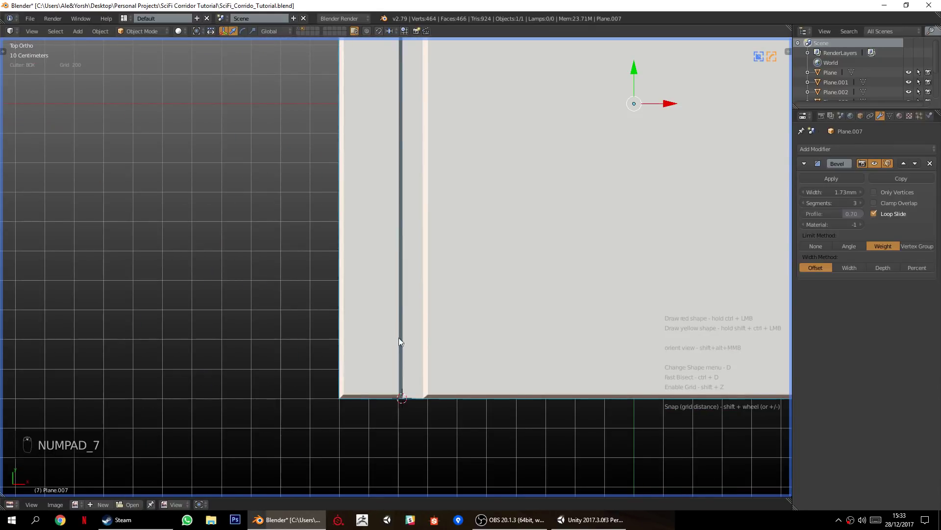
{"action": "scroll", "coordinate": [393, 330], "scroll_direction": "up", "scroll_amount": 3}
{"action": "middle_click_drag", "start_coordinate": [392, 441], "coordinate": [396, 358], "text": "shift"}
{"action": "scroll", "coordinate": [398, 353], "scroll_direction": "up", "scroll_amount": 1}
{"action": "left_click_drag", "start_coordinate": [423, 266], "coordinate": [363, 375], "text": "ctrl"}
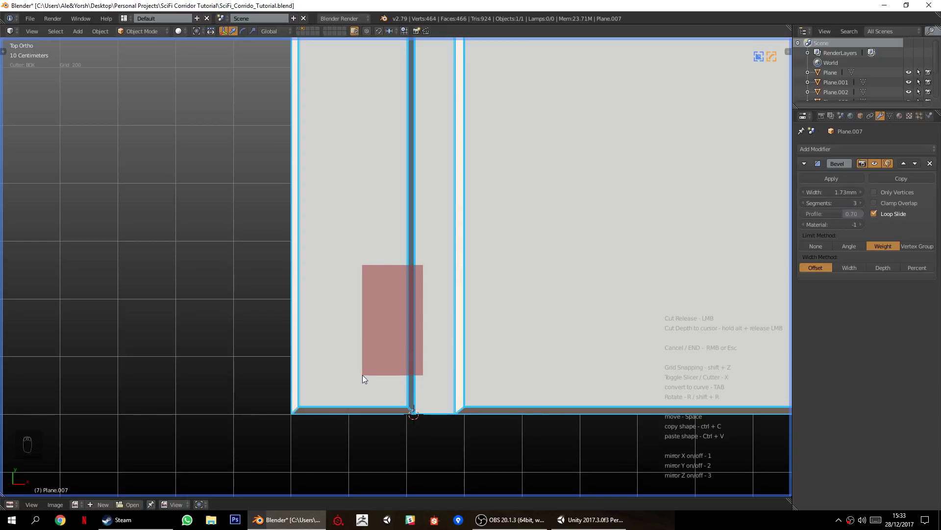
{"action": "left_click_drag", "start_coordinate": [363, 374], "coordinate": [363, 370], "text": "ctrl"}
Convert the cutter rectangle to editable points, round its four corners, and finish the cut.
{"action": "key", "text": "Tab"}
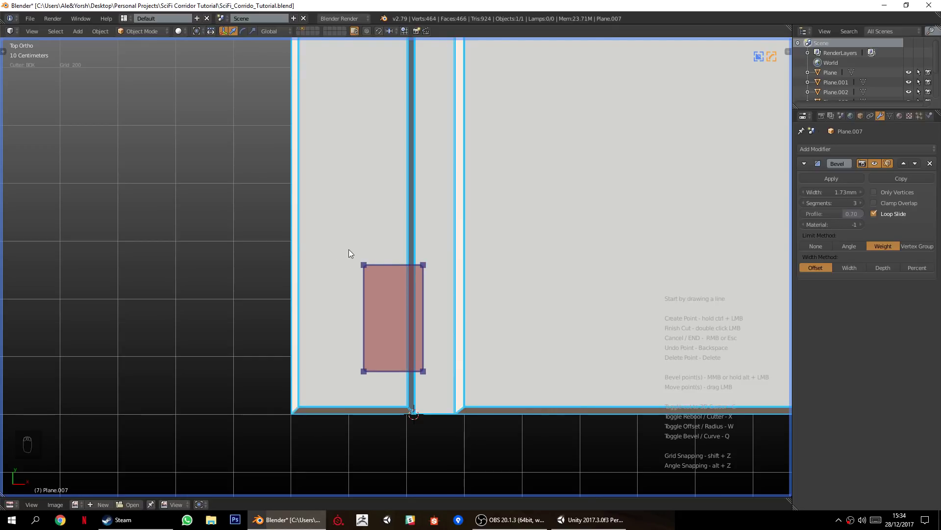
{"action": "mouse_move", "coordinate": [331, 239]}
{"action": "middle_mouse_down"}
{"action": "mouse_move", "coordinate": [395, 280]}
{"action": "mouse_move", "coordinate": [316, 242]}
{"action": "middle_mouse_up"}
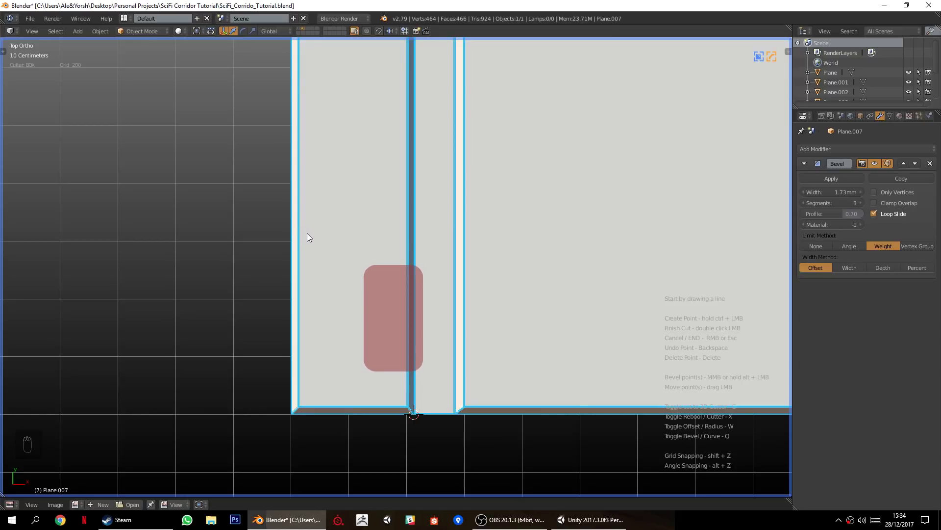
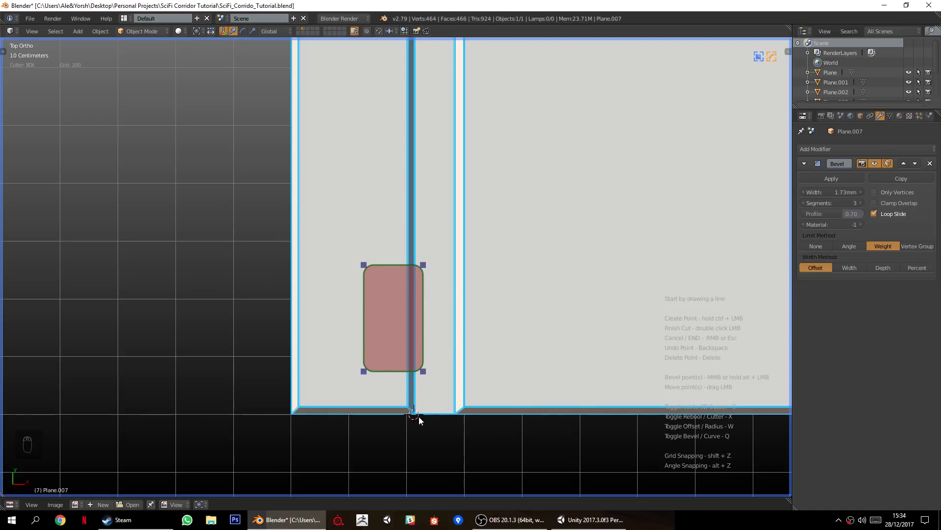
{"action": "double_click", "coordinate": [255, 253]}
Symmetrize the floor mesh across X to copy the rounded cutout to the opposite groove.
{"action": "middle_click_drag", "start_coordinate": [466, 328], "coordinate": [485, 341]}
{"action": "key", "text": "alt+x"}
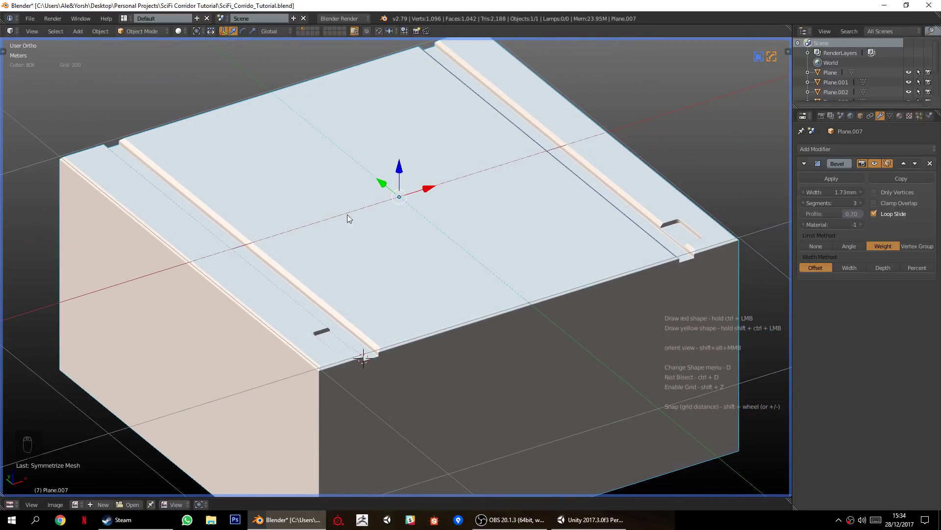
{"action": "middle_click_drag", "start_coordinate": [456, 311], "coordinate": [472, 305]}
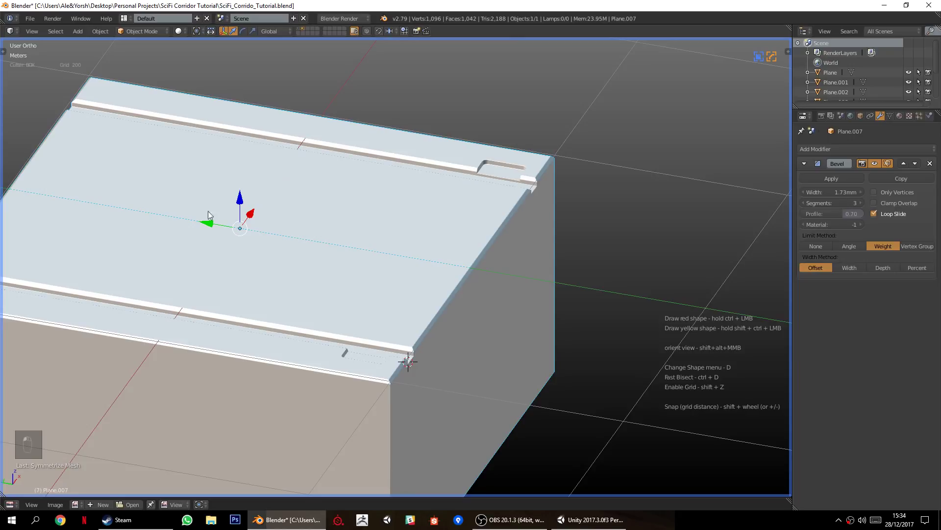
Symmetrize the floor mesh across Y with the Hard Ops symmetry options to repeat the cutouts at the other end.
{"action": "middle_click_drag", "start_coordinate": [210, 261], "coordinate": [481, 324]}
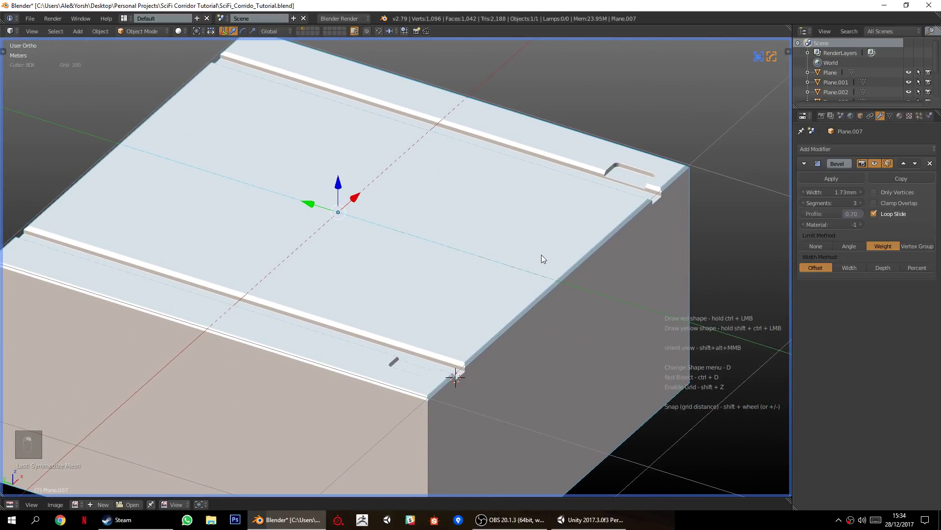
{"action": "key", "text": "q"}
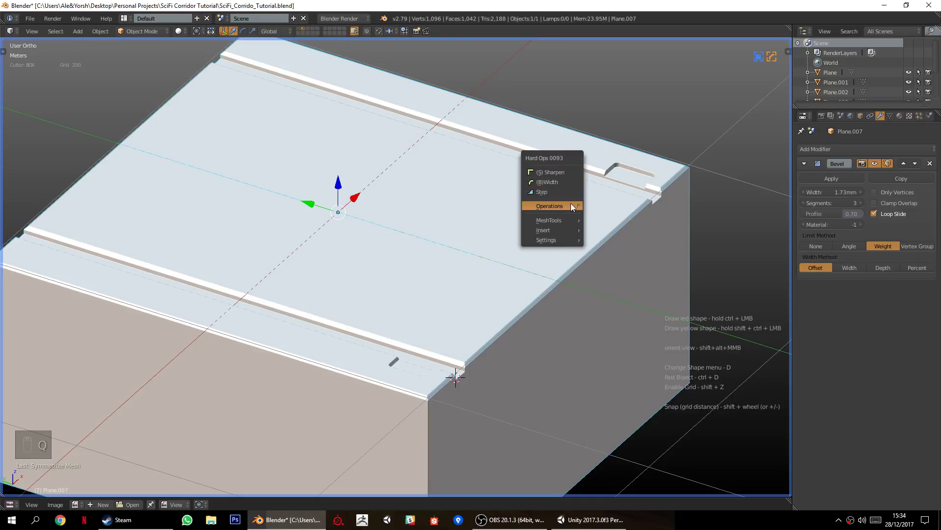
{"action": "mouse_move", "coordinate": [569, 206]}
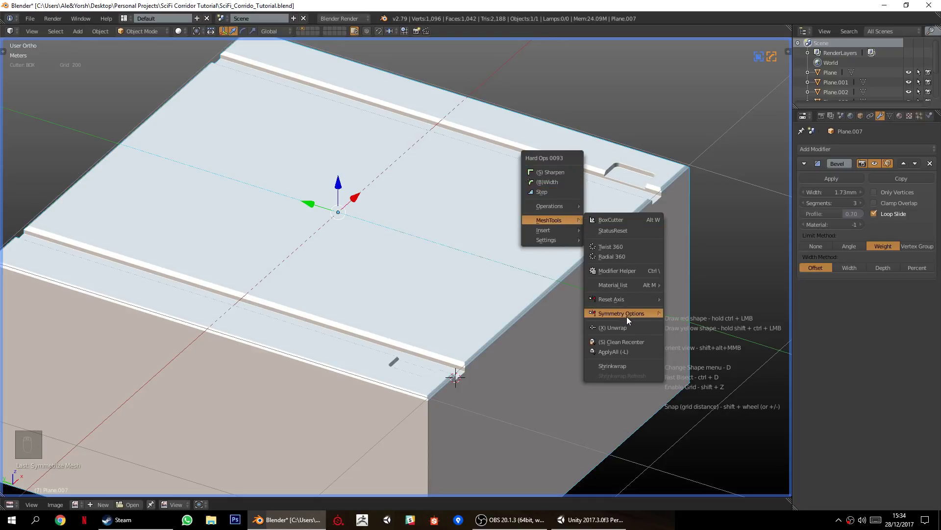
{"action": "mouse_move", "coordinate": [628, 314]}
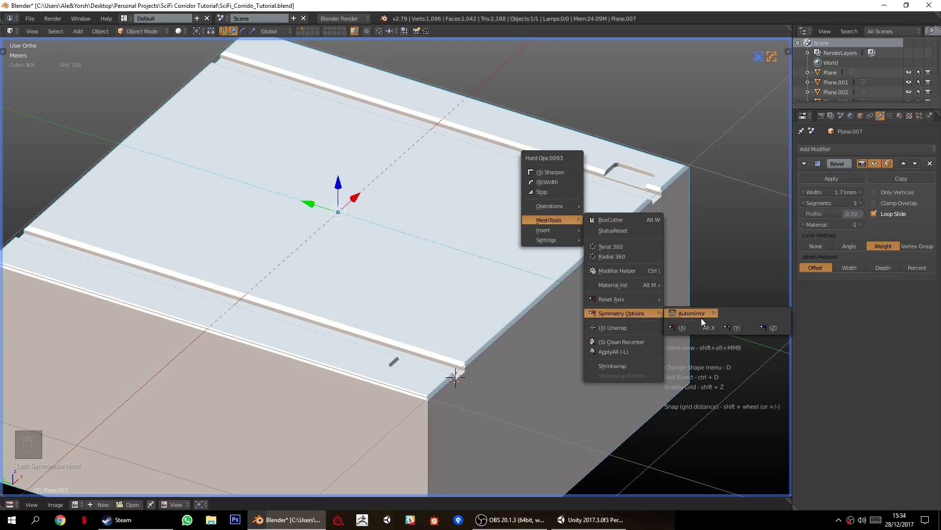
{"action": "left_click", "coordinate": [732, 327]}
Examine the mirrored grooves and rounded cutouts at all four corners of the floor in perspective view.
{"action": "middle_click_drag", "start_coordinate": [435, 308], "coordinate": [398, 321]}
{"action": "scroll", "coordinate": [387, 255], "scroll_direction": "up", "scroll_amount": 3}
{"action": "middle_click_drag", "start_coordinate": [399, 320], "coordinate": [333, 340], "text": "shift"}
{"action": "scroll", "coordinate": [339, 325], "scroll_direction": "up", "scroll_amount": 1}
{"action": "key", "text": "KP_5"}
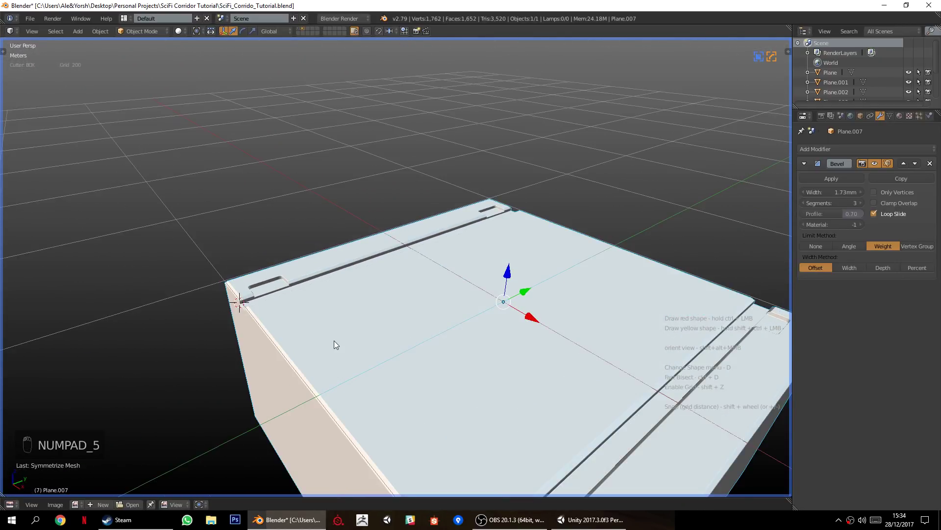
{"action": "middle_click_drag", "start_coordinate": [370, 372], "coordinate": [433, 273]}
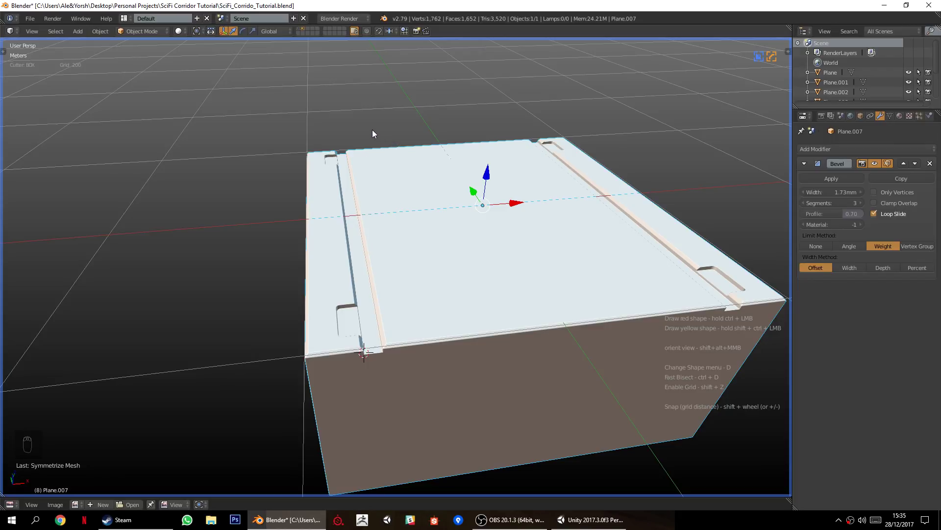
{"action": "right_click", "coordinate": [398, 313]}
{"action": "middle_click_drag", "start_coordinate": [427, 295], "coordinate": [415, 270]}
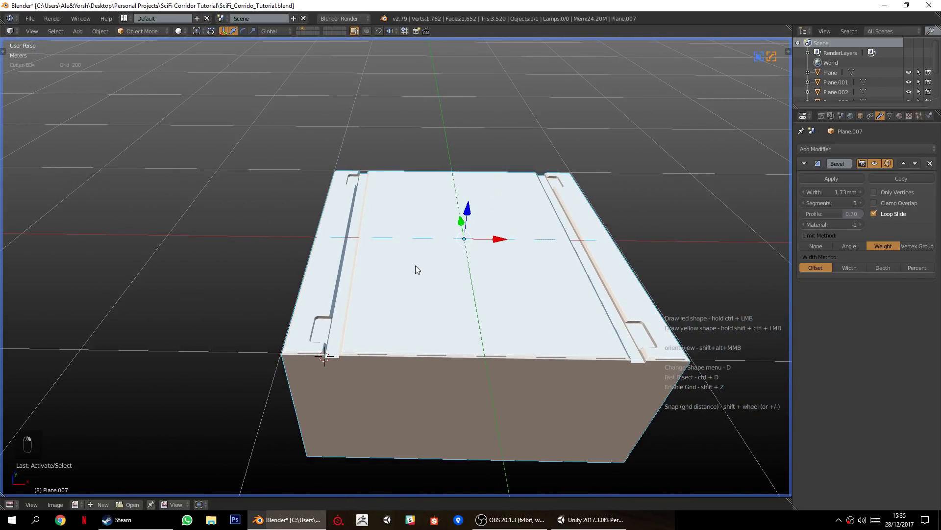
Add a new plane from the top view and clear its location to the world origin.
{"action": "key", "text": "KP_5"}
{"action": "key", "text": "KP_7"}
{"action": "key", "text": "shift+a"}
{"action": "left_click", "coordinate": [490, 278]}
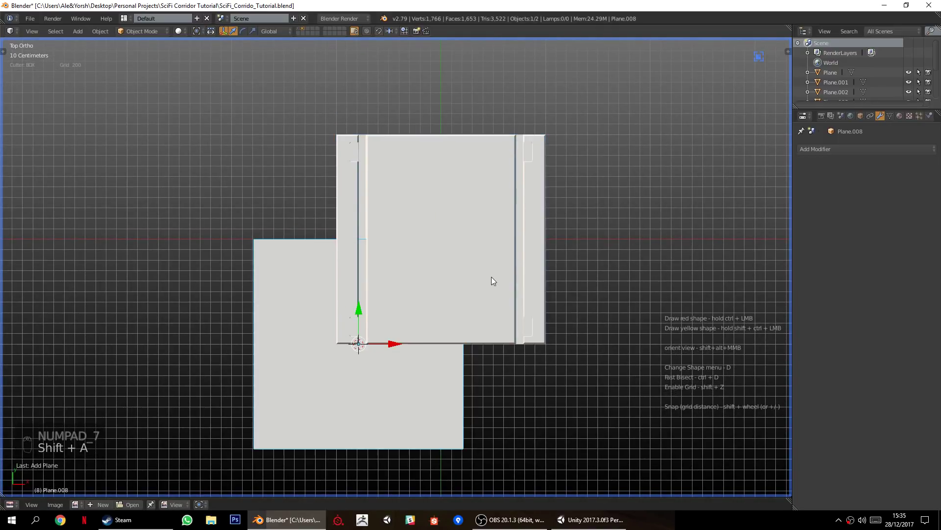
{"action": "middle_click_drag", "start_coordinate": [443, 354], "coordinate": [415, 263]}
{"action": "key", "text": "alt+g"}
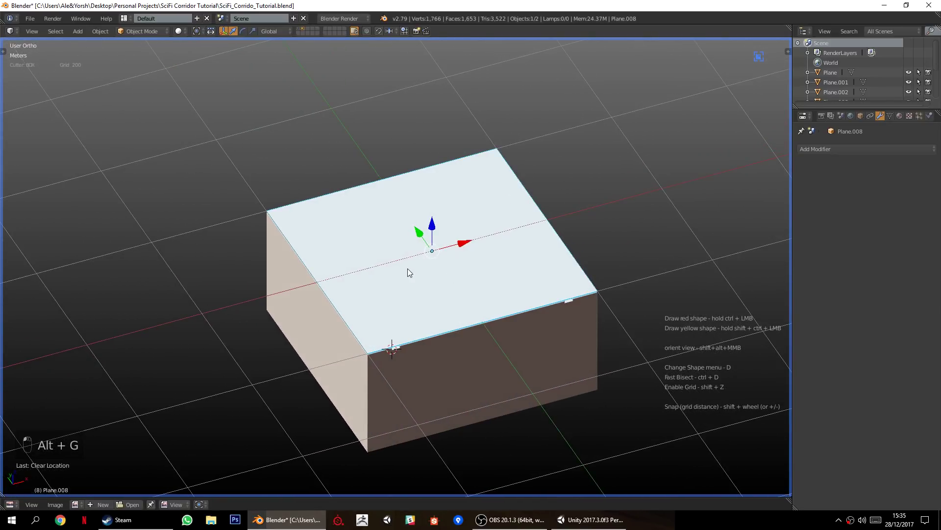
Scale the new plane up beyond the floor block's edges and rotate it upright about the global Y axis.
{"action": "scroll", "coordinate": [510, 307], "scroll_direction": "up", "scroll_amount": 3}
{"action": "scroll", "coordinate": [487, 320], "scroll_direction": "down", "scroll_amount": 3}
{"action": "key", "text": "s"}
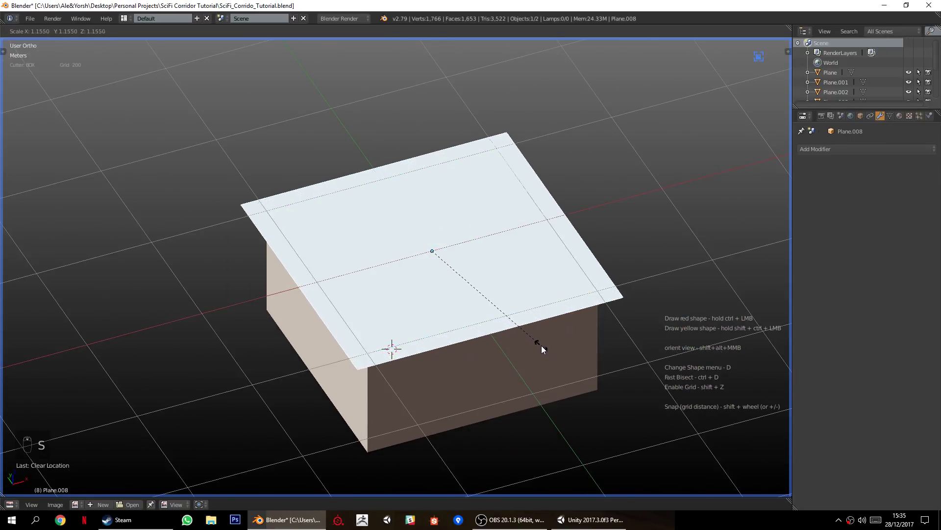
{"action": "left_click", "coordinate": [559, 352]}
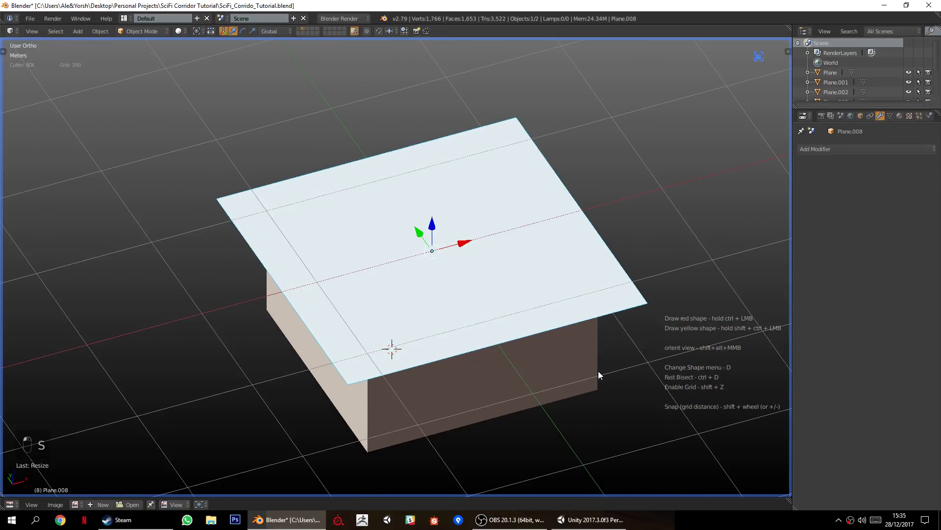
{"action": "key", "text": "r"}
{"action": "key", "text": "y"}
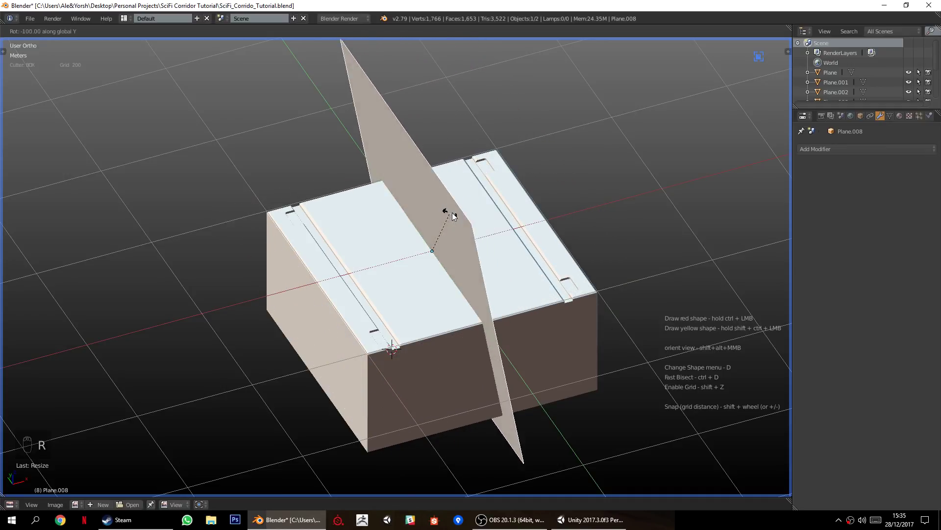
{"action": "left_click", "coordinate": [462, 210]}
{"action": "middle_click_drag", "start_coordinate": [462, 211], "coordinate": [461, 273]}
{"action": "left_click_drag", "start_coordinate": [460, 273], "coordinate": [412, 280]}
{"action": "middle_click_drag", "start_coordinate": [412, 280], "coordinate": [474, 345]}
Add three evenly spaced vertical loop cuts across the upright plane in Edit Mode.
{"action": "key", "text": "Tab"}
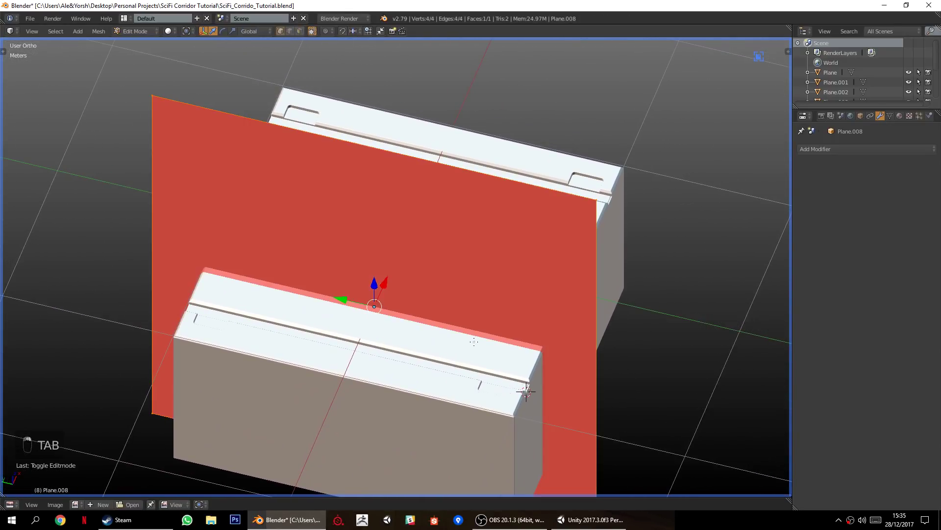
{"action": "key", "text": "a"}
{"action": "key", "text": "ctrl+r"}
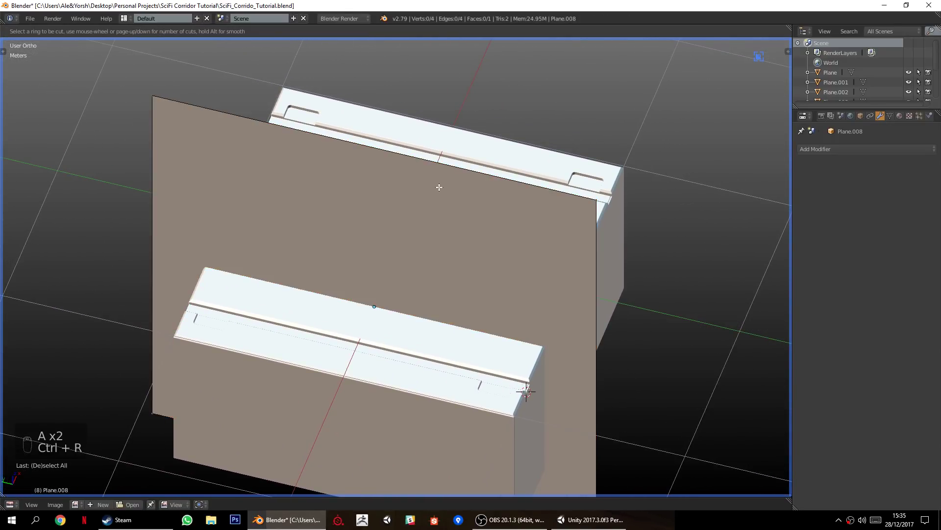
{"action": "scroll", "coordinate": [398, 155], "scroll_direction": "up", "scroll_amount": 1}
{"action": "scroll", "coordinate": [402, 157], "scroll_direction": "up", "scroll_amount": 1}
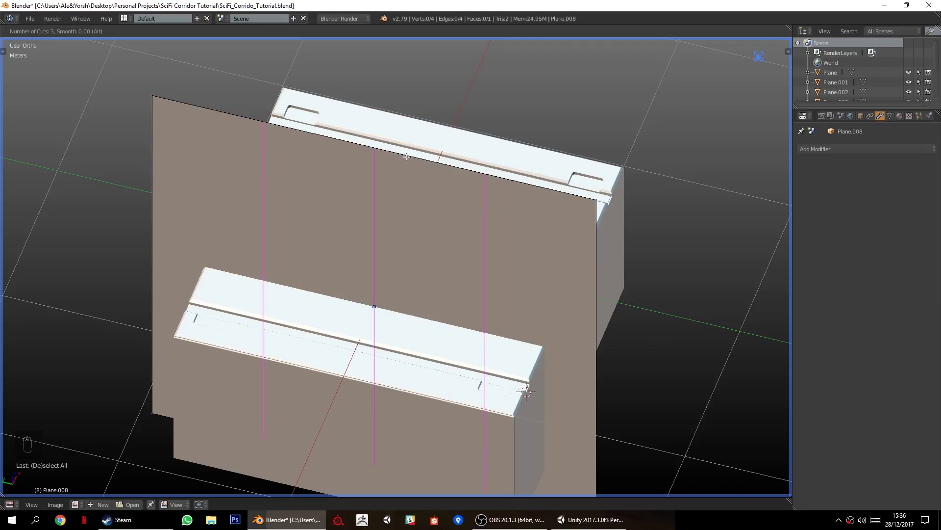
{"action": "left_click", "coordinate": [412, 156]}
{"action": "left_click", "coordinate": [412, 155]}
Delete the middle vertical edge loop of the upright plane.
{"action": "scroll", "coordinate": [378, 225], "scroll_direction": "up", "scroll_amount": 1}
{"action": "key", "text": "a"}
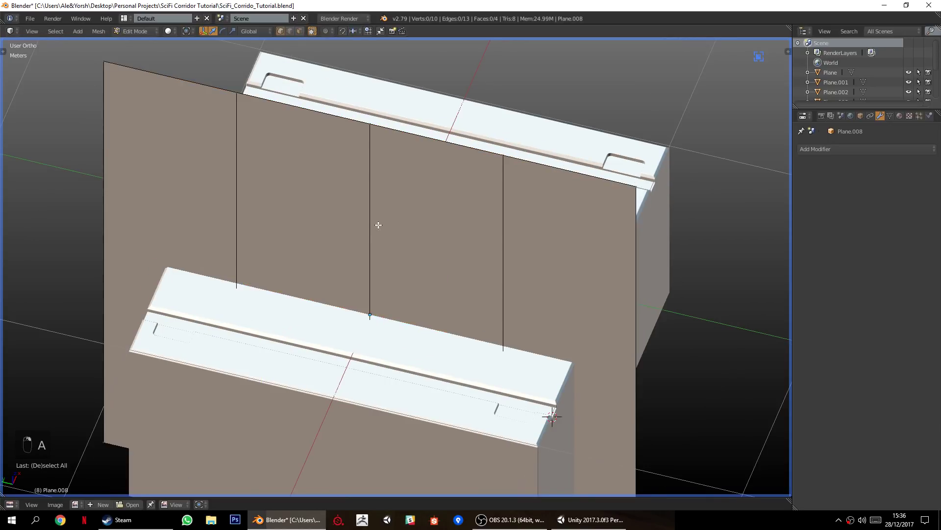
{"action": "right_click", "coordinate": [381, 214]}
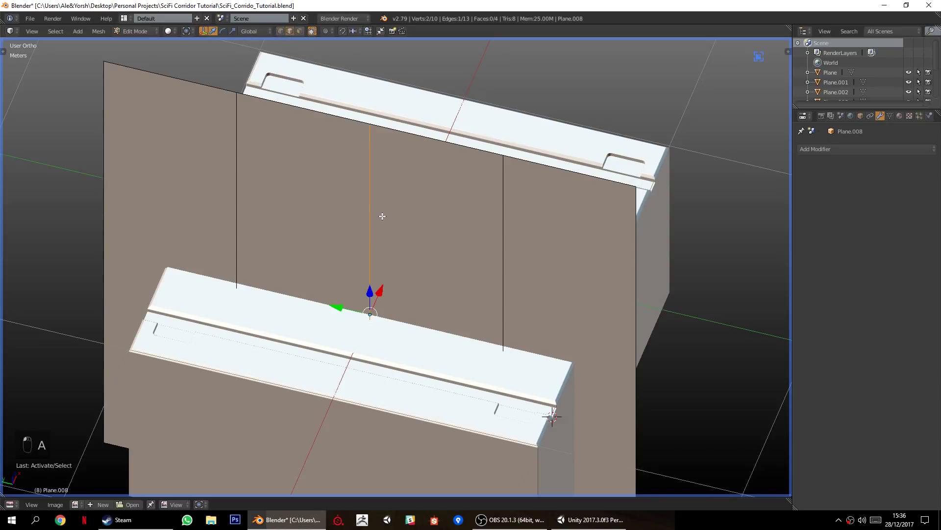
{"action": "key", "text": "x"}
{"action": "left_click", "coordinate": [500, 345]}
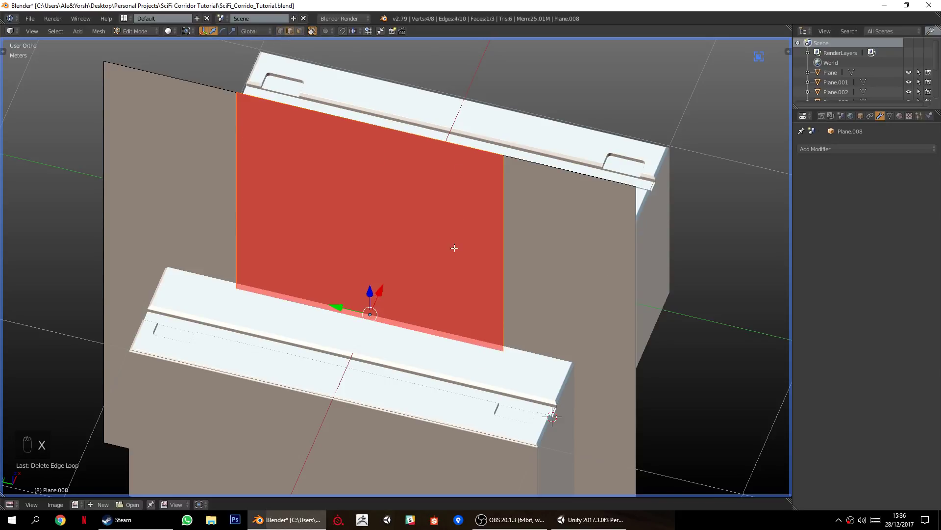
Bevel the two remaining vertical edges of the upright plane into narrow strips.
{"action": "key", "text": "a"}
{"action": "right_click", "coordinate": [236, 169]}
{"action": "right_click", "coordinate": [502, 265], "text": "shift"}
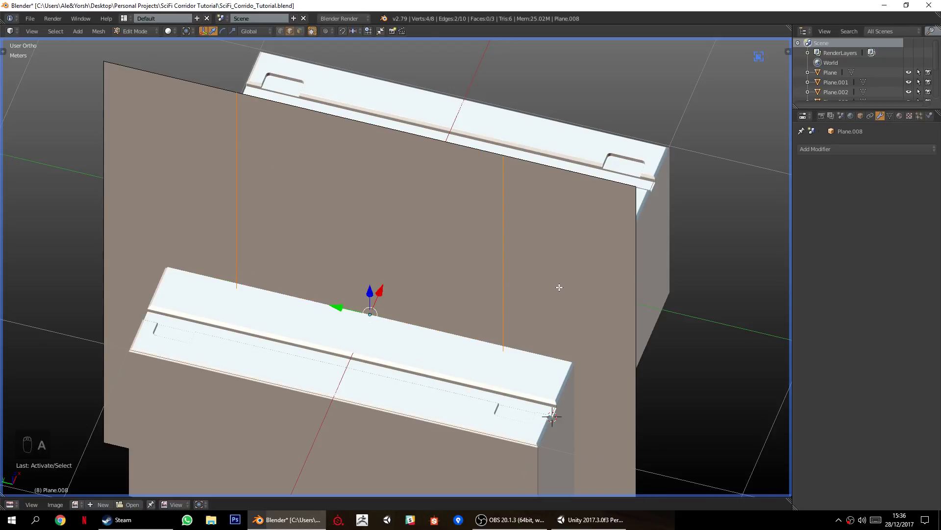
{"action": "key", "text": "ctrl+b"}
{"action": "left_click", "coordinate": [692, 299]}
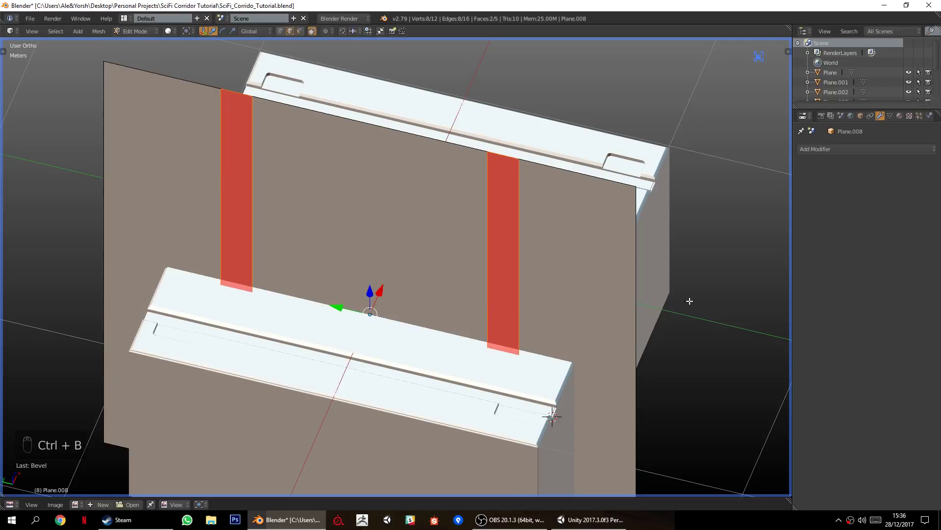
Move the inner edges of both strips about 10 cm along negative X to offset the plane's middle section, and return to Object Mode.
{"action": "key", "text": "a"}
{"action": "right_click", "coordinate": [486, 211]}
{"action": "right_click", "coordinate": [253, 173], "text": "shift"}
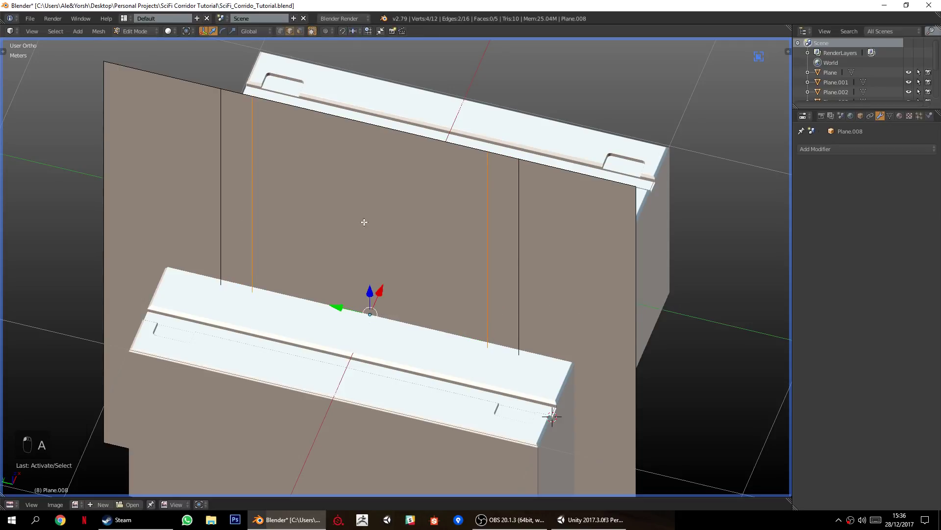
{"action": "middle_click_drag", "start_coordinate": [366, 219], "coordinate": [313, 231]}
{"action": "key", "text": "Tab"}
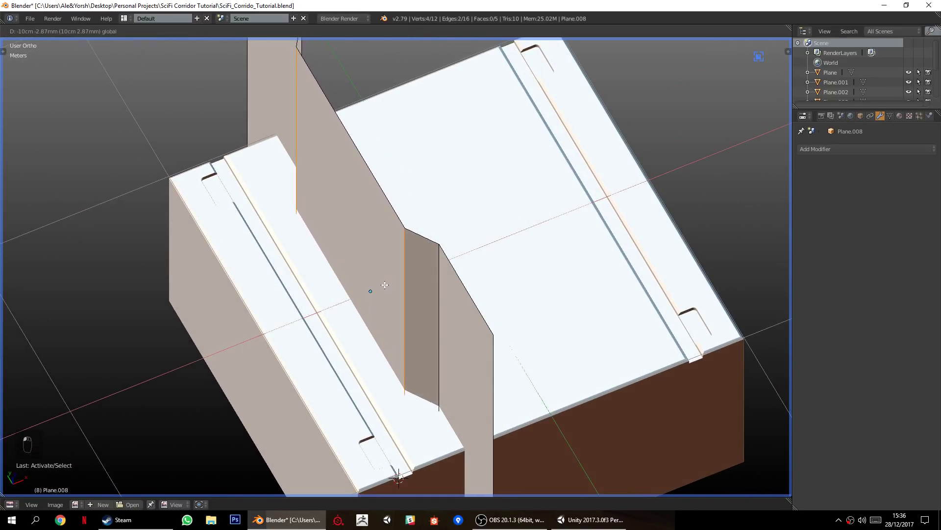
Apply Hard Ops (C) Sharpen to the upright wall panel.
{"action": "middle_click_drag", "start_coordinate": [363, 375], "coordinate": [240, 379]}
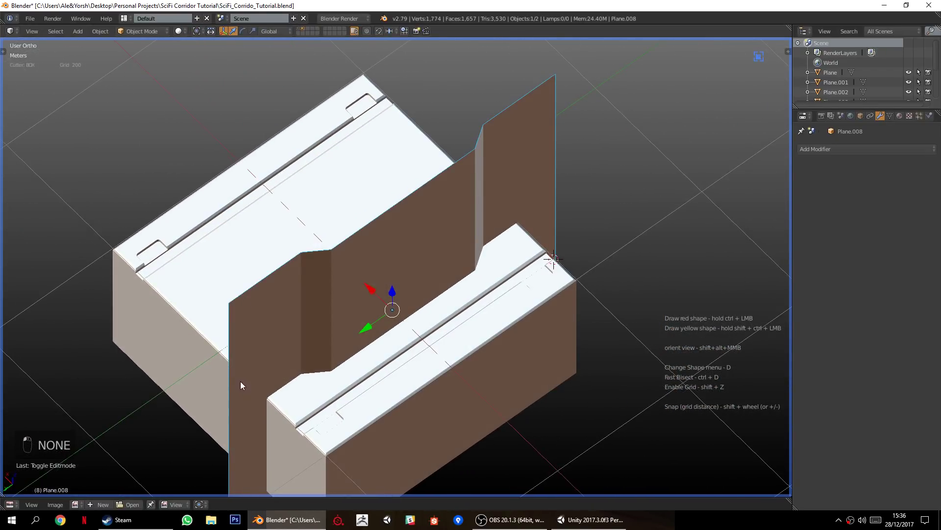
{"action": "mouse_move", "coordinate": [495, 241]}
{"action": "middle_mouse_down"}
{"action": "mouse_move", "coordinate": [487, 257]}
{"action": "mouse_move", "coordinate": [485, 245]}
{"action": "middle_mouse_up"}
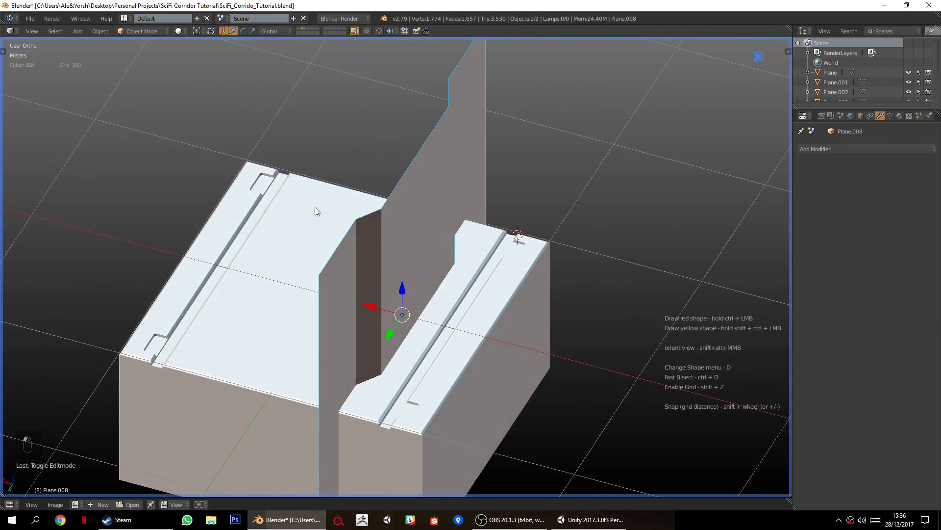
{"action": "middle_click_drag", "start_coordinate": [436, 360], "coordinate": [331, 322]}
{"action": "key", "text": "KP_5"}
{"action": "right_click", "coordinate": [492, 100]}
{"action": "middle_click_drag", "start_coordinate": [493, 129], "coordinate": [487, 338]}
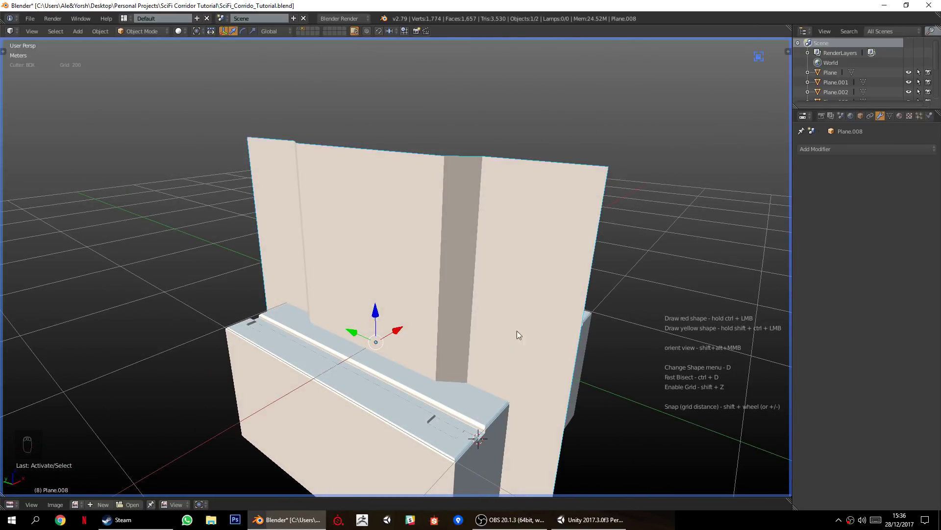
{"action": "key", "text": "q"}
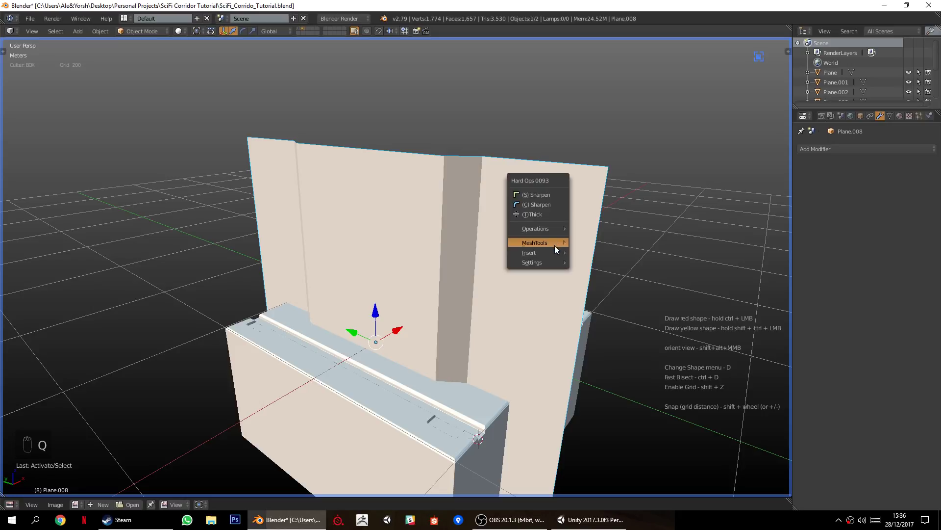
{"action": "left_click", "coordinate": [539, 205]}
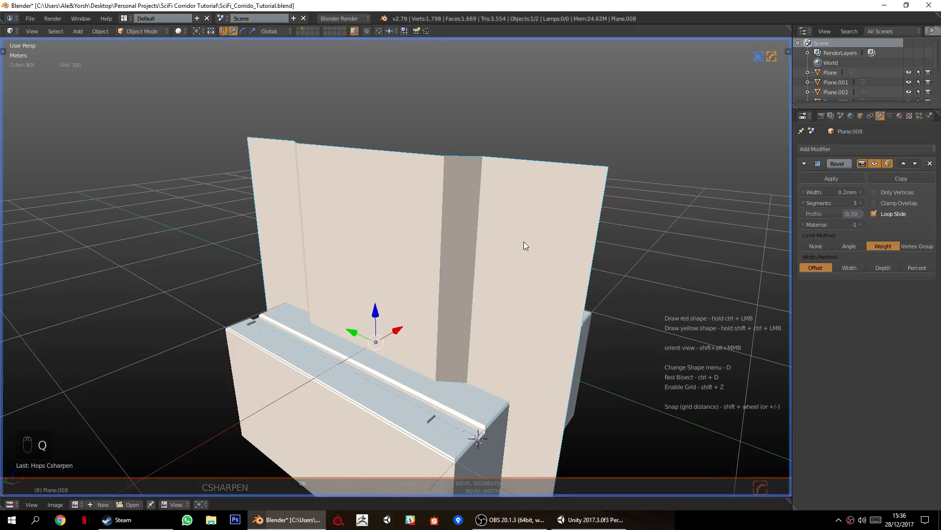
Set the bevel width of the upright panel to about 7.28 mm with Hard Ops (B)Width.
{"action": "scroll", "coordinate": [525, 240], "scroll_direction": "up", "scroll_amount": 3}
{"action": "key", "text": "q"}
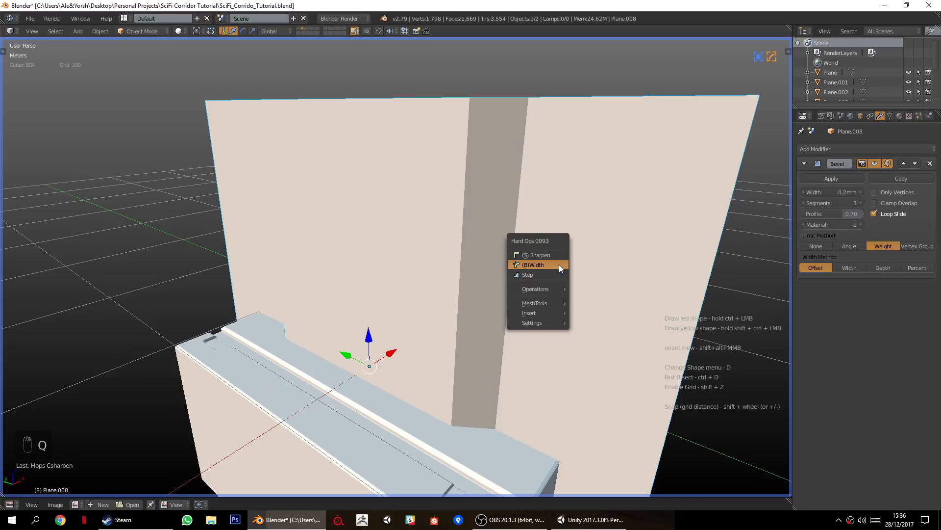
{"action": "left_click", "coordinate": [558, 264]}
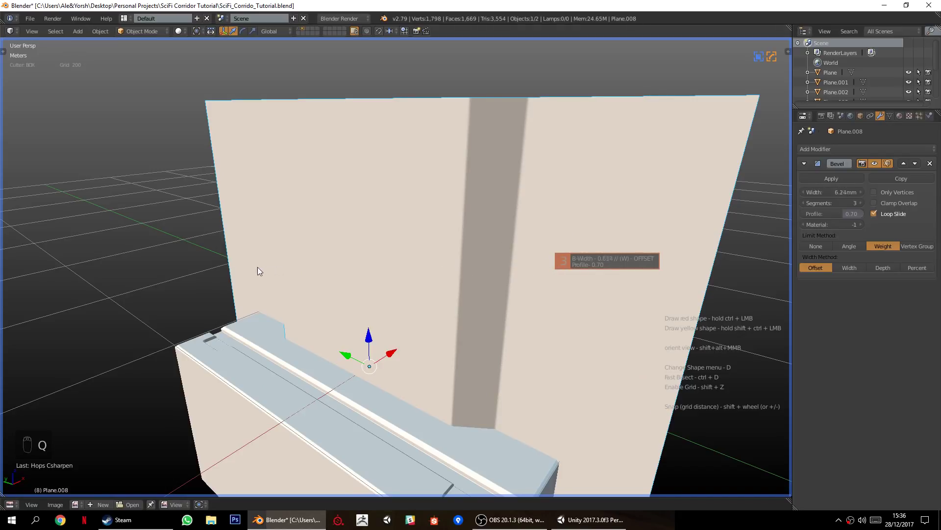
{"action": "left_click", "coordinate": [212, 268]}
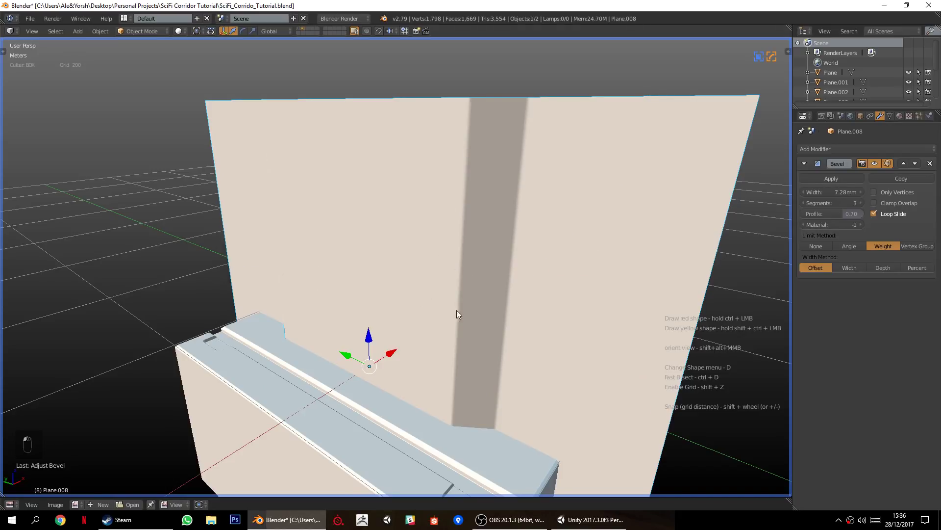
Split the floor block in two with a Boolean split, using the upright panel as the cutter.
{"action": "middle_click_drag", "start_coordinate": [474, 209], "coordinate": [427, 361]}
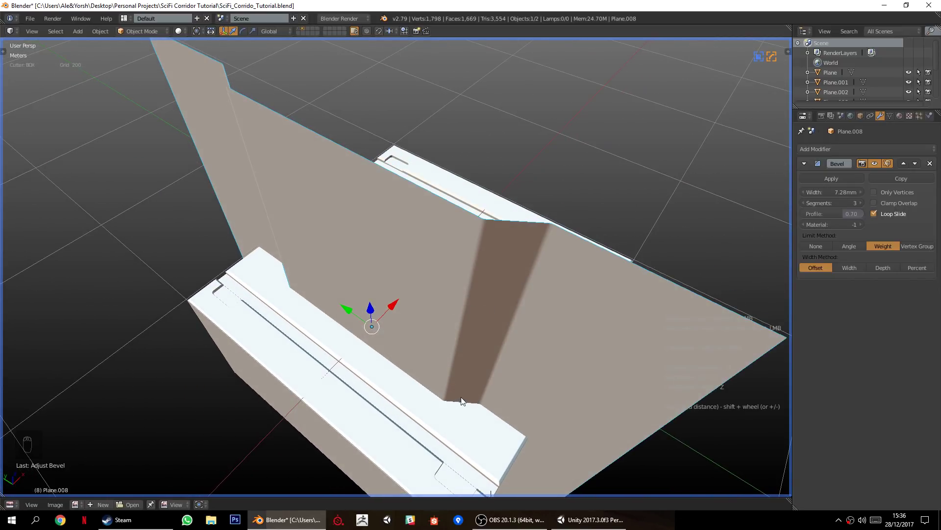
{"action": "scroll", "coordinate": [500, 426], "scroll_direction": "down", "scroll_amount": 2}
{"action": "middle_click_drag", "start_coordinate": [466, 375], "coordinate": [425, 83]}
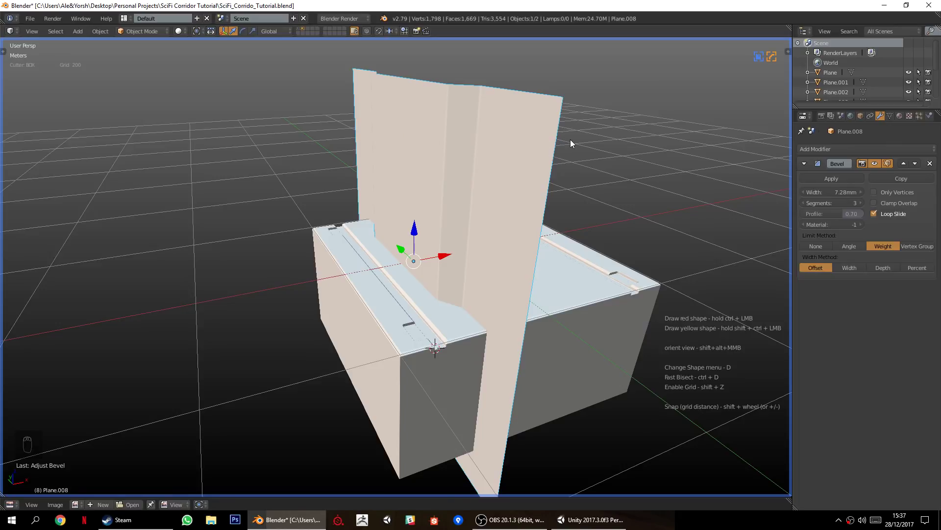
{"action": "right_click", "coordinate": [401, 87]}
{"action": "right_click", "coordinate": [351, 288], "text": "shift"}
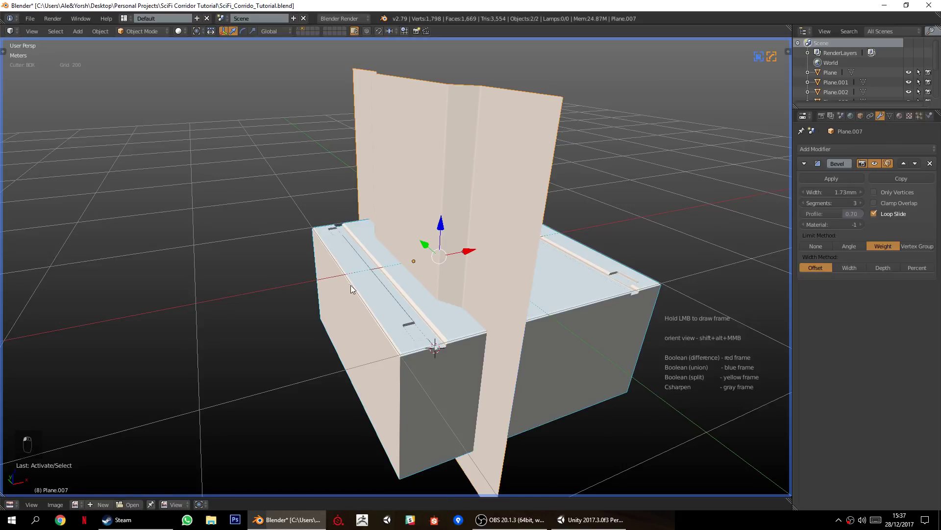
{"action": "middle_click_drag", "start_coordinate": [338, 289], "coordinate": [299, 338]}
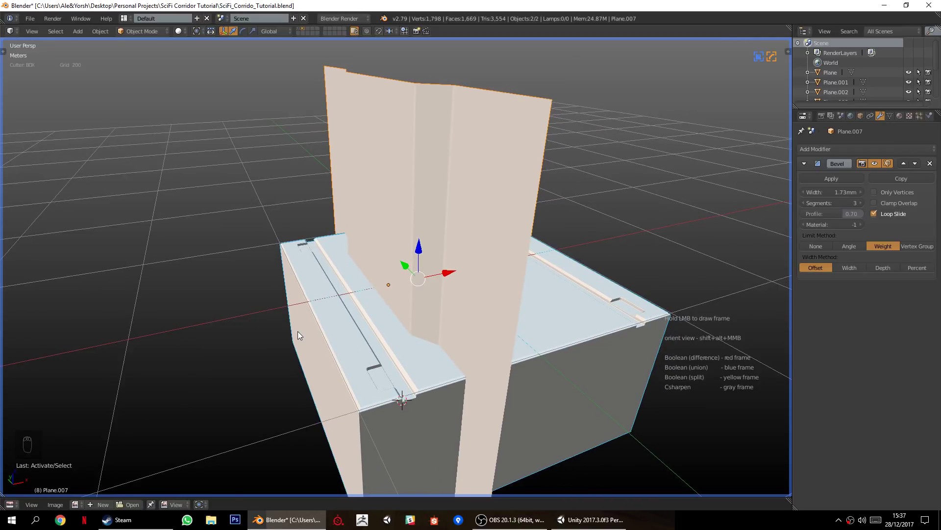
{"action": "key", "text": "ctrl+KP_Divide"}
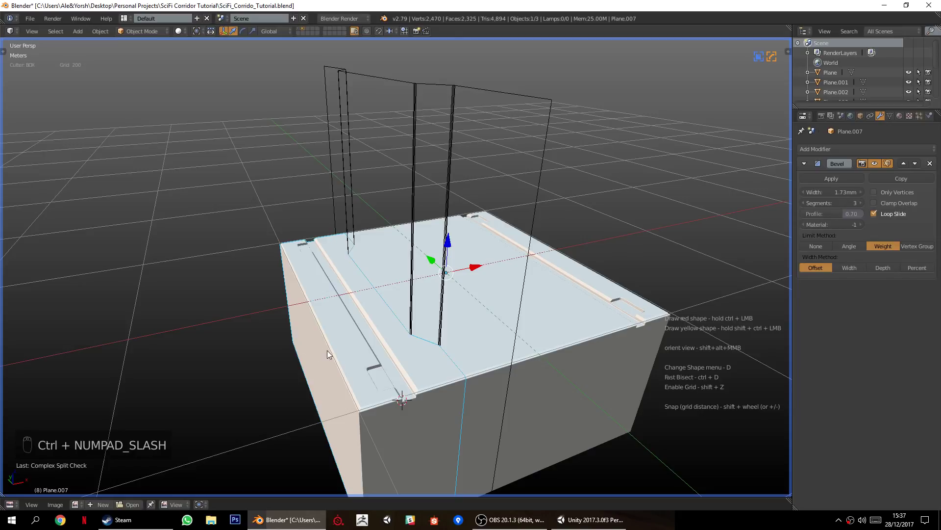
Apply Hard Ops (S) Sharpen to the larger piece of the split floor block.
{"action": "middle_click_drag", "start_coordinate": [383, 364], "coordinate": [358, 369]}
{"action": "scroll", "coordinate": [363, 388], "scroll_direction": "up", "scroll_amount": 3}
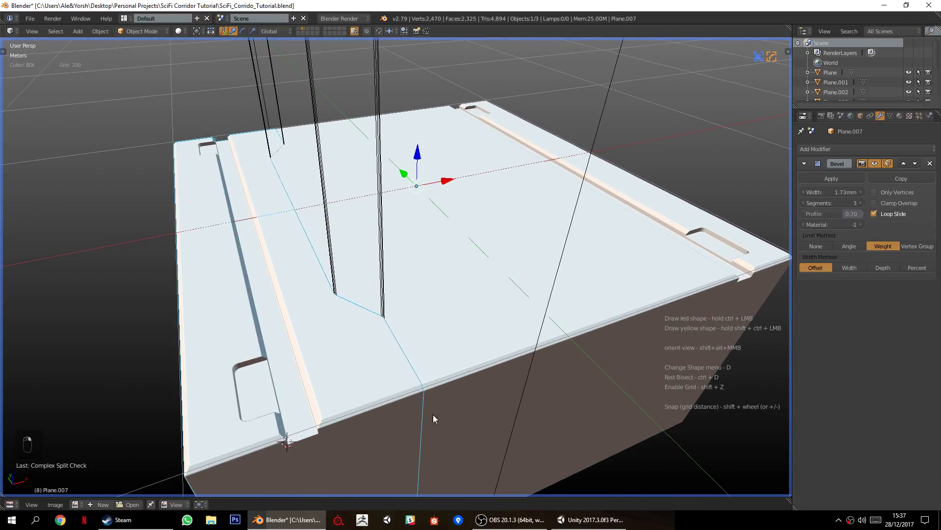
{"action": "scroll", "coordinate": [427, 372], "scroll_direction": "up", "scroll_amount": 2}
{"action": "scroll", "coordinate": [412, 337], "scroll_direction": "up", "scroll_amount": 2}
{"action": "right_click", "coordinate": [392, 330]}
{"action": "scroll", "coordinate": [392, 308], "scroll_direction": "down", "scroll_amount": 3}
{"action": "middle_click_drag", "start_coordinate": [430, 304], "coordinate": [419, 317]}
{"action": "scroll", "coordinate": [407, 326], "scroll_direction": "up", "scroll_amount": 3}
{"action": "key", "text": "q"}
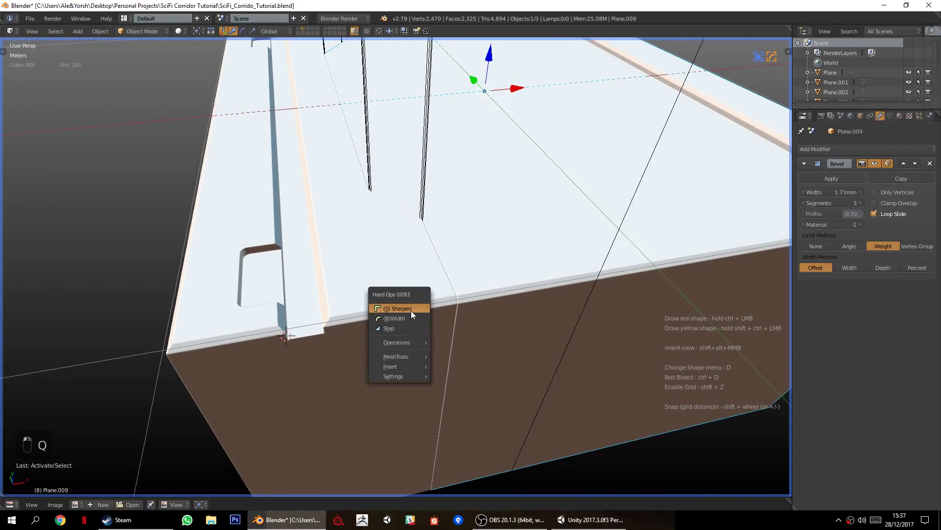
{"action": "left_click", "coordinate": [411, 311]}
Widen the larger floor piece's bevel to about 3.5 mm with Hard Ops (B)Width.
{"action": "scroll", "coordinate": [593, 355], "scroll_direction": "up", "scroll_amount": 3}
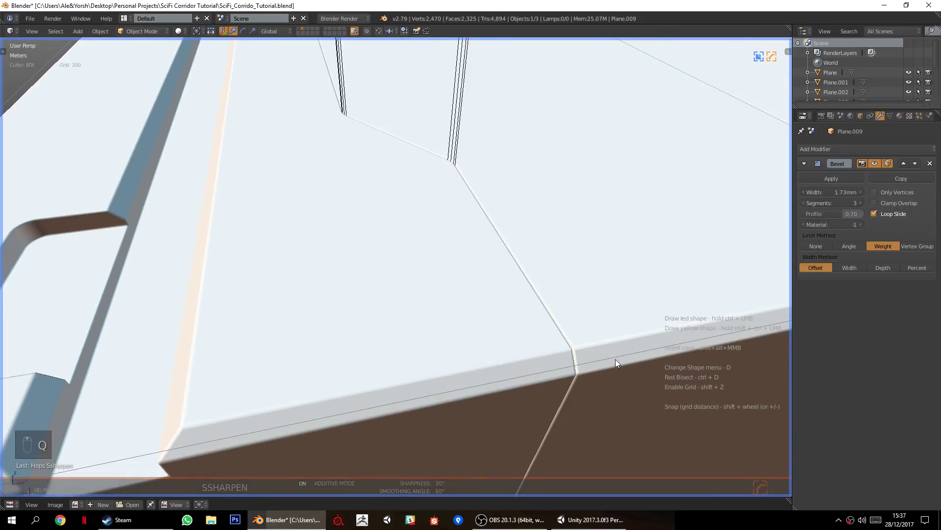
{"action": "key", "text": "q"}
{"action": "left_click", "coordinate": [607, 368]}
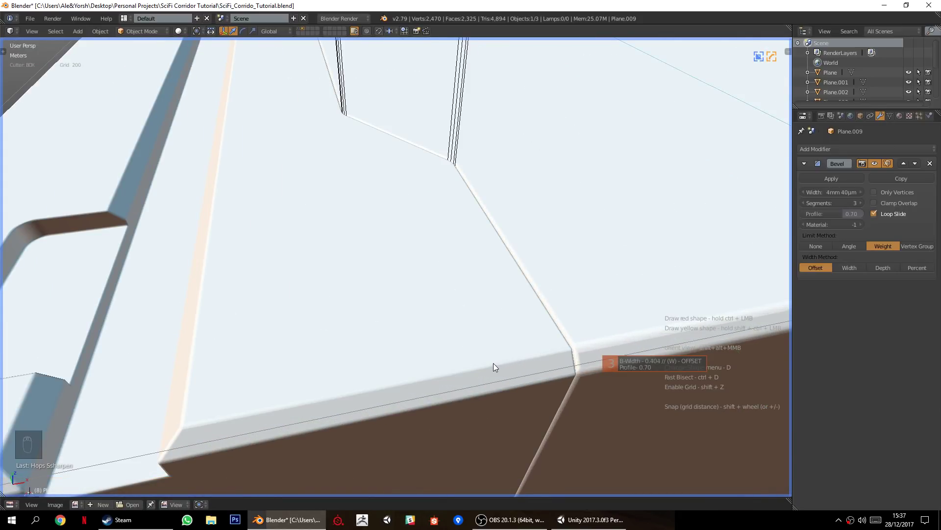
{"action": "left_click", "coordinate": [519, 360]}
Apply Hard Ops (S) Sharpen to the smaller floor piece and widen its bevel with (B)Width.
{"action": "right_click", "coordinate": [479, 361]}
{"action": "key", "text": "q"}
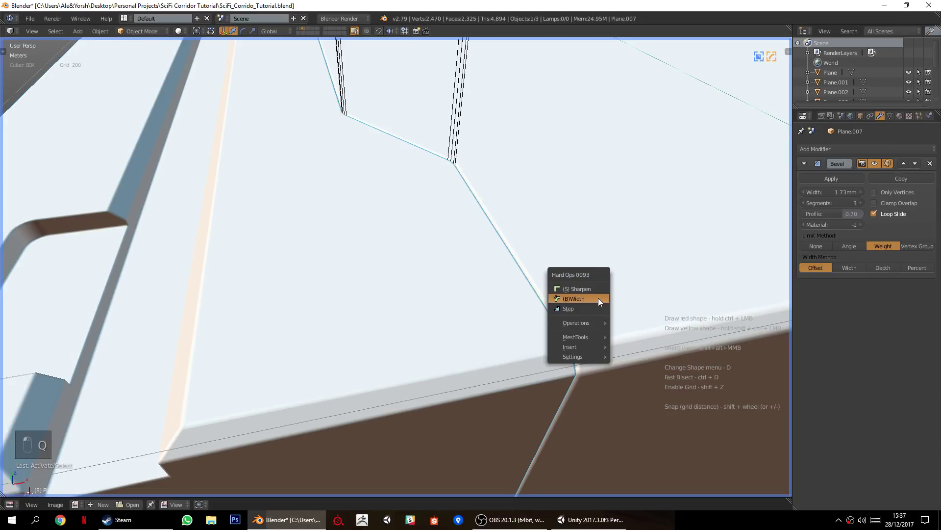
{"action": "left_click", "coordinate": [592, 290]}
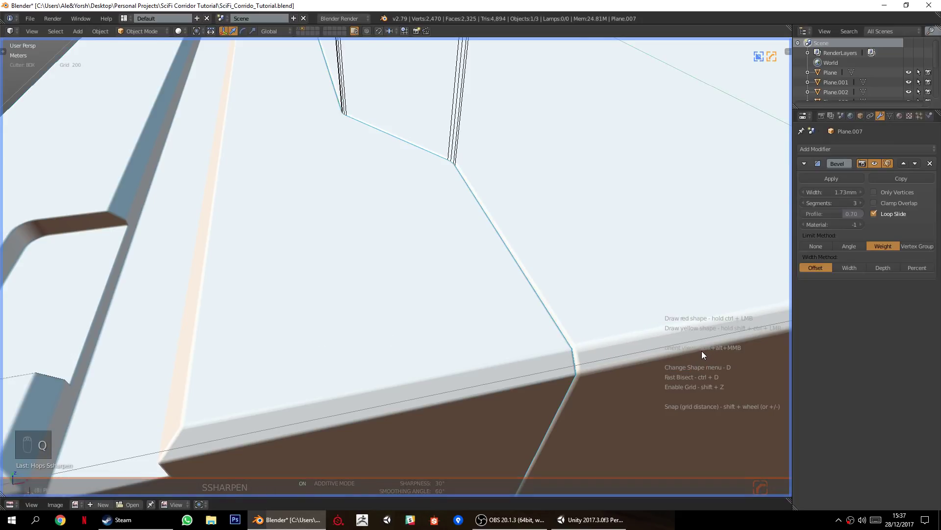
{"action": "key", "text": "q"}
{"action": "left_click", "coordinate": [691, 360]}
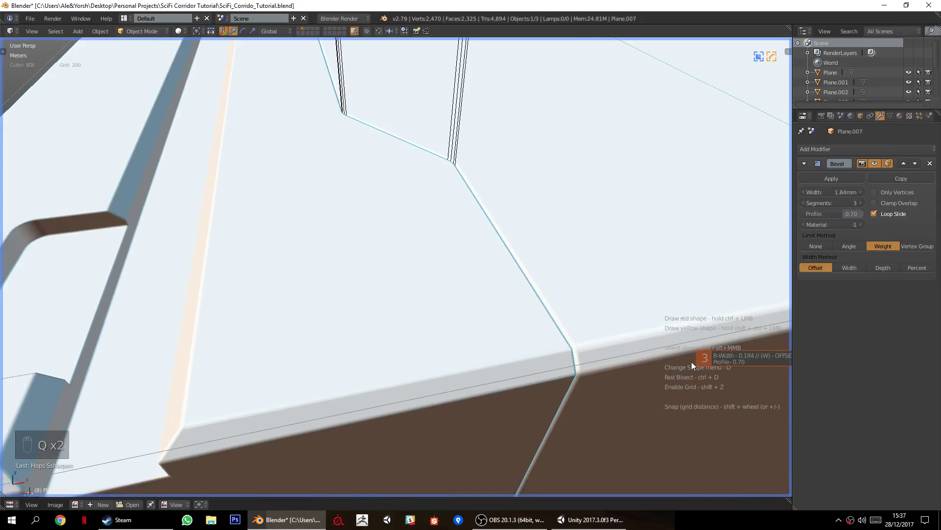
{"action": "left_click", "coordinate": [638, 357]}
Delete the upright cutter panel, keeping the two split floor pieces.
{"action": "scroll", "coordinate": [540, 332], "scroll_direction": "down", "scroll_amount": 10}
{"action": "key", "text": "a"}
{"action": "right_click", "coordinate": [447, 413]}
{"action": "scroll", "coordinate": [534, 314], "scroll_direction": "down", "scroll_amount": 1}
{"action": "middle_click_drag", "start_coordinate": [541, 306], "coordinate": [450, 326], "text": "shift"}
{"action": "key", "text": "x"}
{"action": "left_click", "coordinate": [552, 349]}
Examine the beveled seam between the two floor pieces from several angles, and select the larger piece.
{"action": "scroll", "coordinate": [409, 321], "scroll_direction": "up", "scroll_amount": 5}
{"action": "middle_click_drag", "start_coordinate": [393, 248], "coordinate": [396, 342], "text": "shift"}
{"action": "middle_click_drag", "start_coordinate": [396, 343], "coordinate": [415, 216]}
{"action": "scroll", "coordinate": [402, 137], "scroll_direction": "up", "scroll_amount": 2}
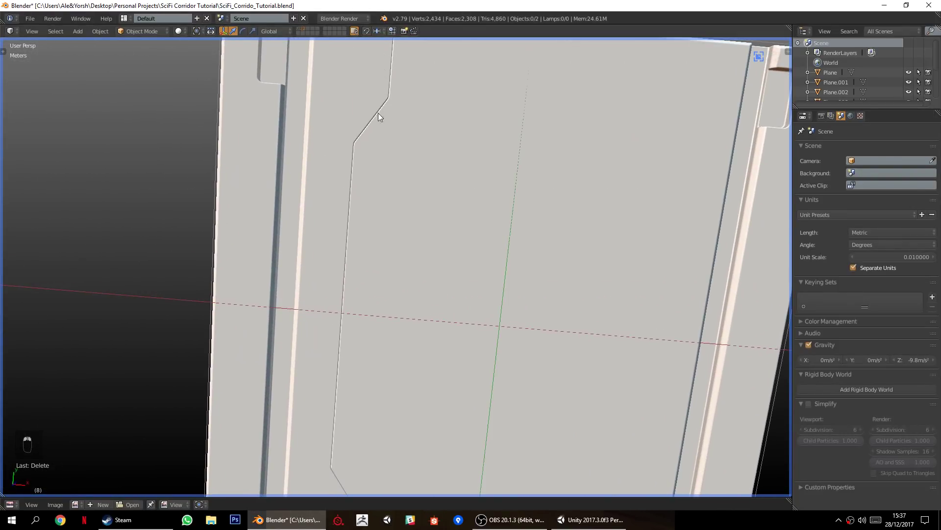
{"action": "middle_click_drag", "start_coordinate": [351, 307], "coordinate": [422, 332]}
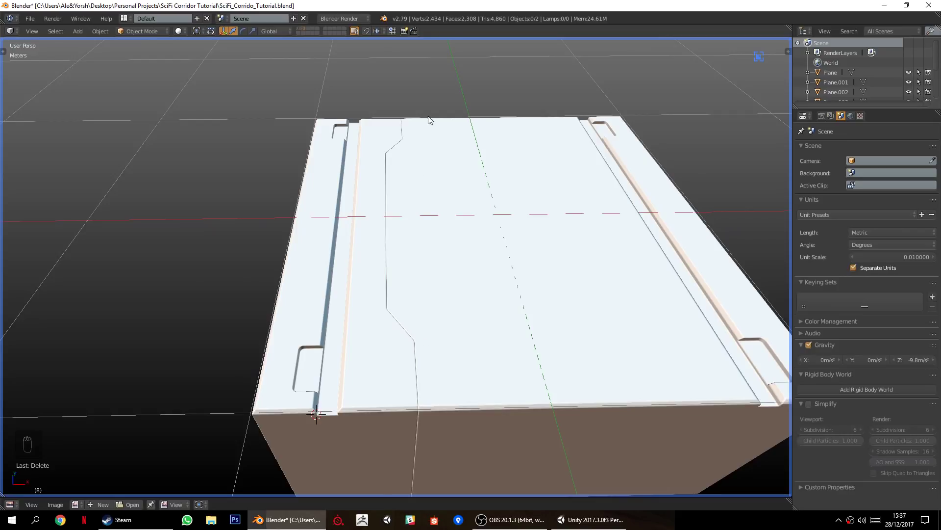
{"action": "middle_click_drag", "start_coordinate": [417, 422], "coordinate": [413, 310]}
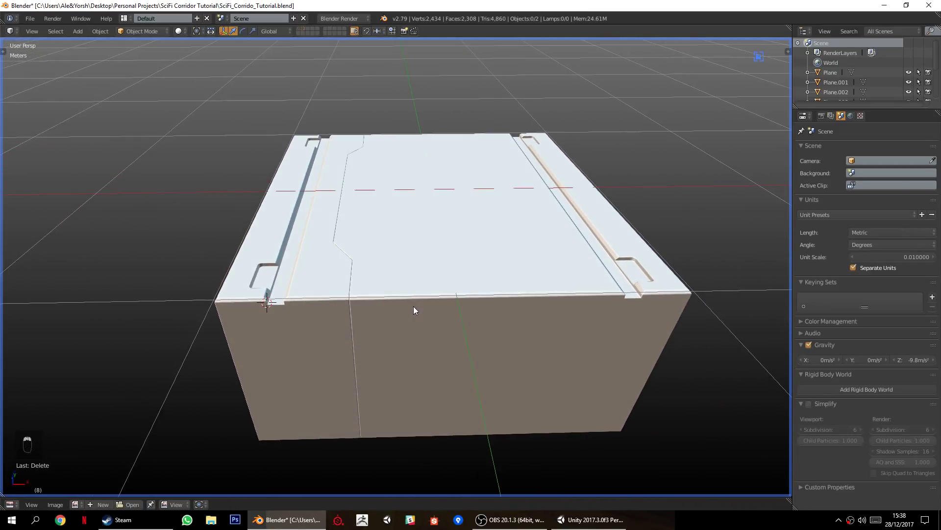
{"action": "middle_click_drag", "start_coordinate": [354, 287], "coordinate": [406, 321]}
{"action": "right_click", "coordinate": [406, 322]}
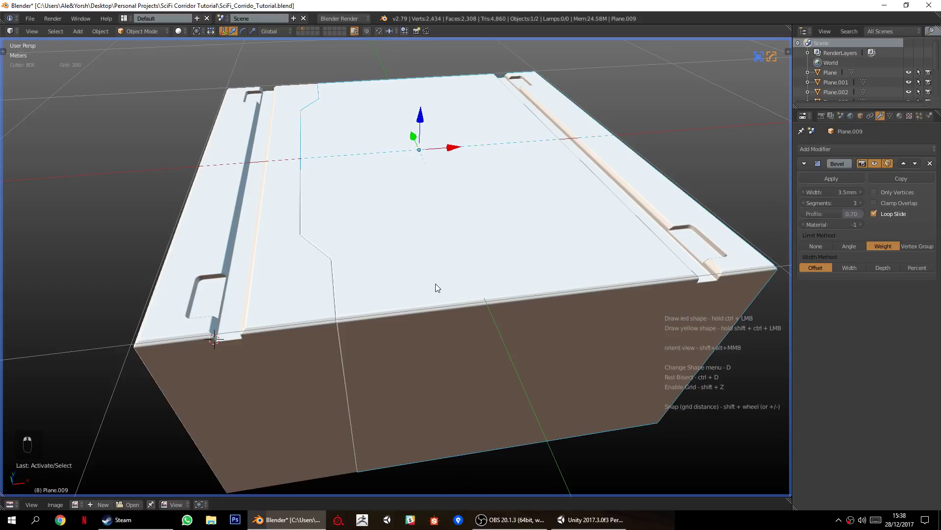
{"action": "middle_click_drag", "start_coordinate": [435, 283], "coordinate": [449, 262]}
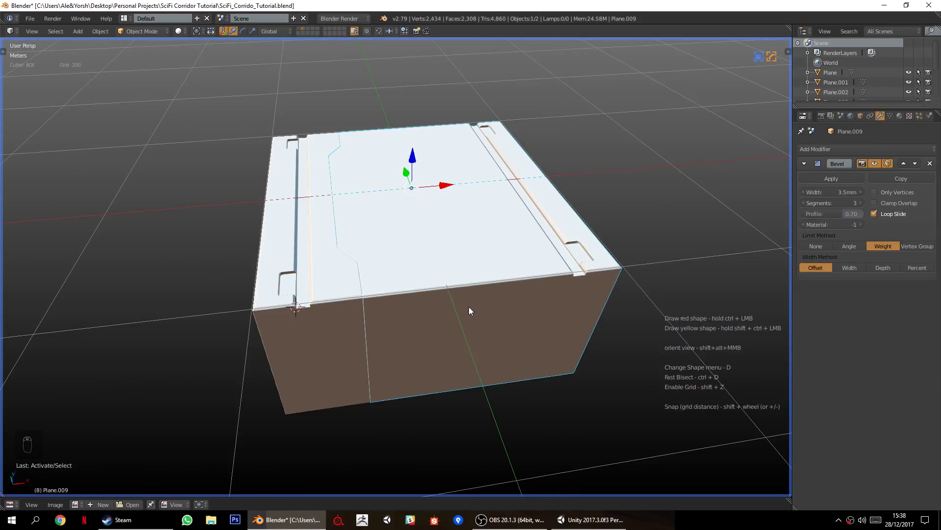
Symmetrize the central panel across X so its notched left profile is mirrored on the right side.
{"action": "key", "text": "ctrl+x"}
{"action": "key", "text": "ctrl+s"}
{"action": "key", "text": "alt+x"}
{"action": "key", "text": "a"}
{"action": "middle_click_drag", "start_coordinate": [490, 345], "coordinate": [420, 210]}
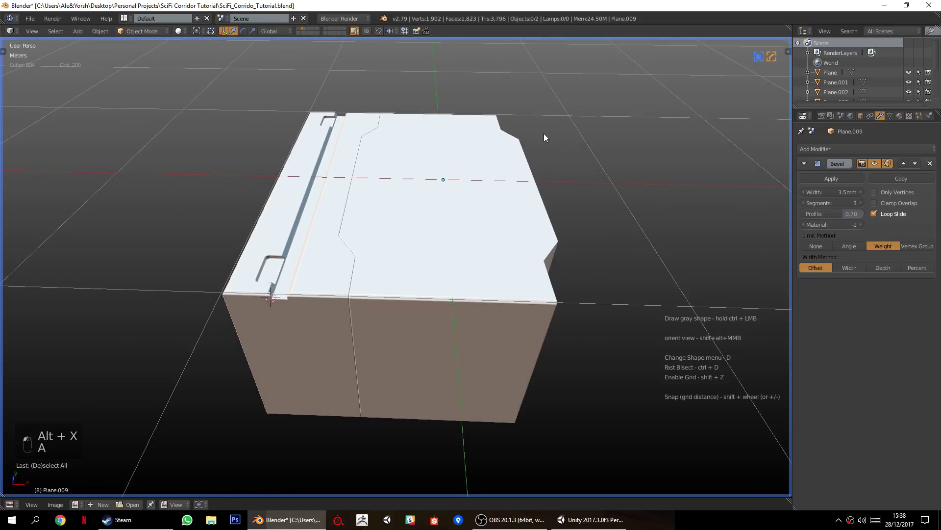
Symmetrize the left side panel across X to create its matching counterpart on the right side.
{"action": "middle_click_drag", "start_coordinate": [536, 351], "coordinate": [283, 234]}
{"action": "right_click", "coordinate": [284, 233]}
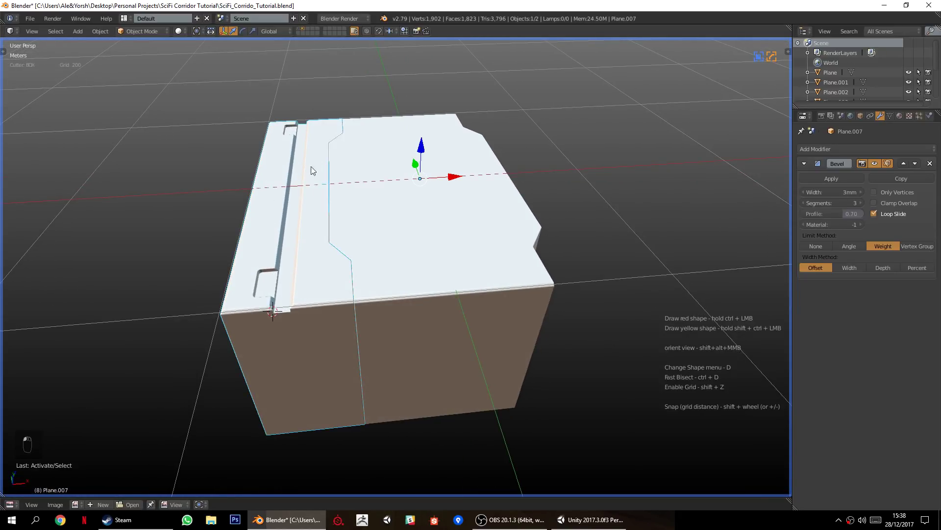
{"action": "key", "text": "alt+x"}
{"action": "key", "text": "a"}
{"action": "middle_click_drag", "start_coordinate": [325, 310], "coordinate": [384, 322]}
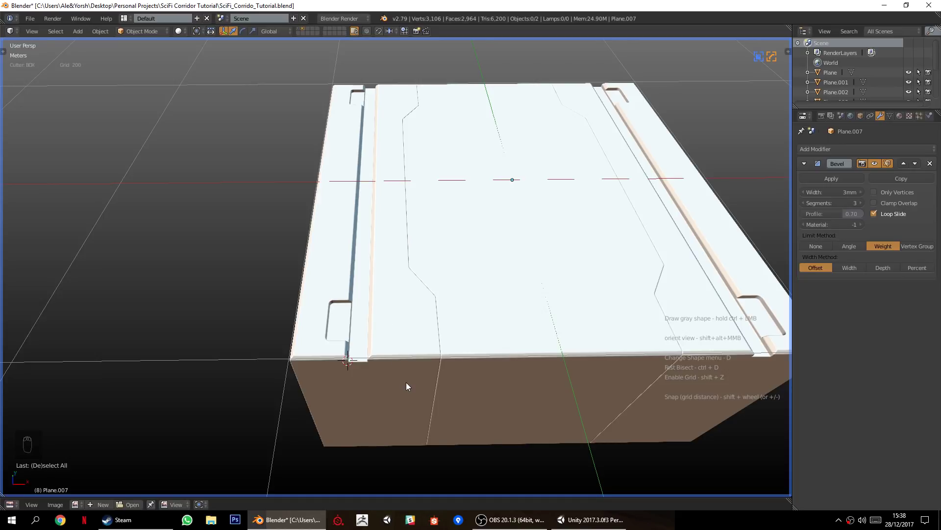
Examine the central panel's mesh edges around its left profile and front edge in Edit Mode.
{"action": "scroll", "coordinate": [402, 379], "scroll_direction": "down", "scroll_amount": 2}
{"action": "scroll", "coordinate": [401, 379], "scroll_direction": "up", "scroll_amount": 4}
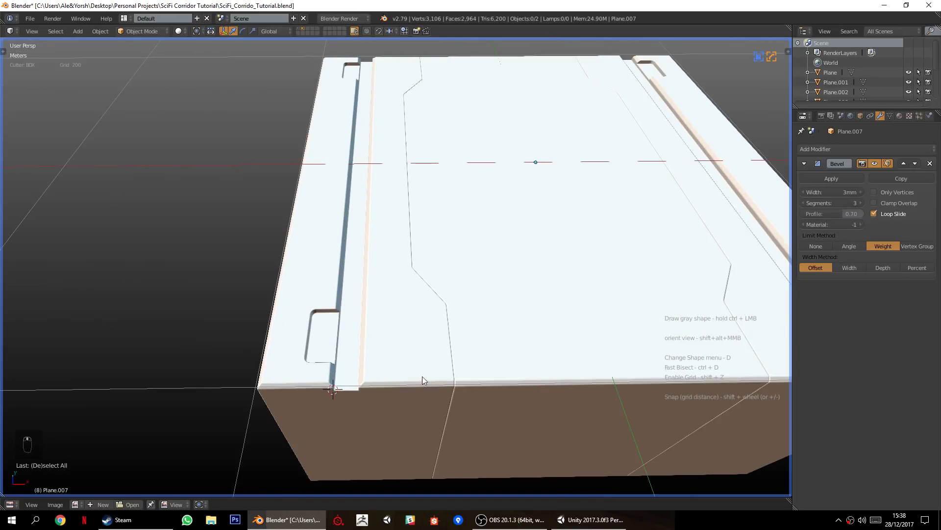
{"action": "right_click", "coordinate": [469, 349]}
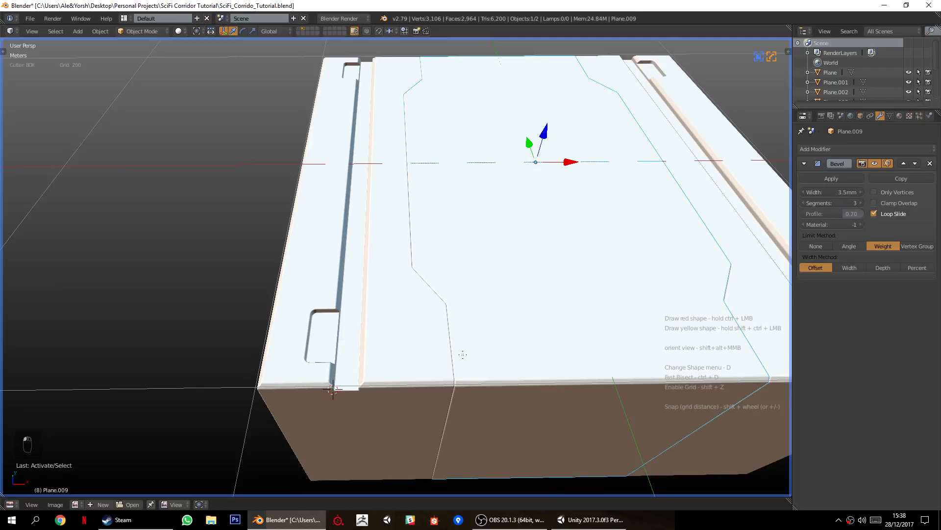
{"action": "key", "text": "Tab"}
{"action": "middle_click_drag", "start_coordinate": [463, 355], "coordinate": [445, 348], "text": "shift"}
{"action": "scroll", "coordinate": [446, 348], "scroll_direction": "up", "scroll_amount": 3}
{"action": "key", "text": "a"}
{"action": "key", "text": "a"}
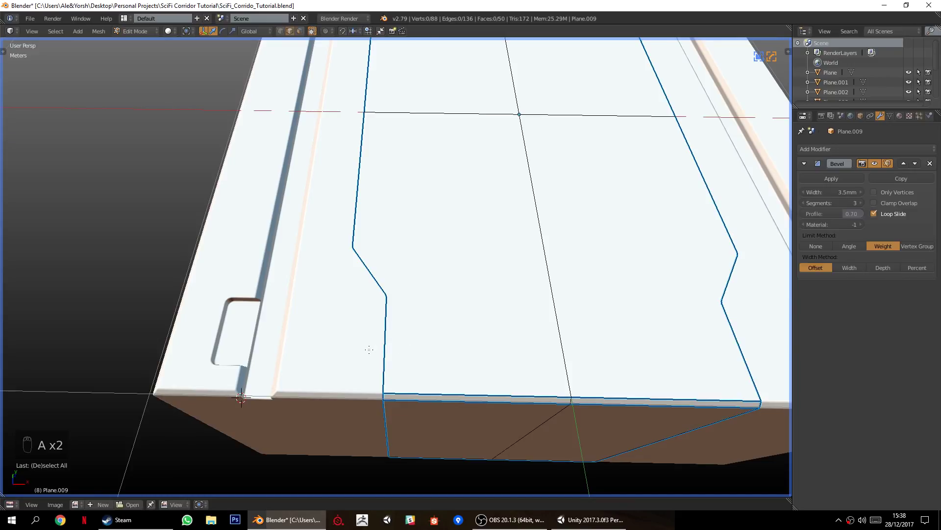
{"action": "key", "text": "Tab"}
{"action": "scroll", "coordinate": [369, 349], "scroll_direction": "down", "scroll_amount": 4}
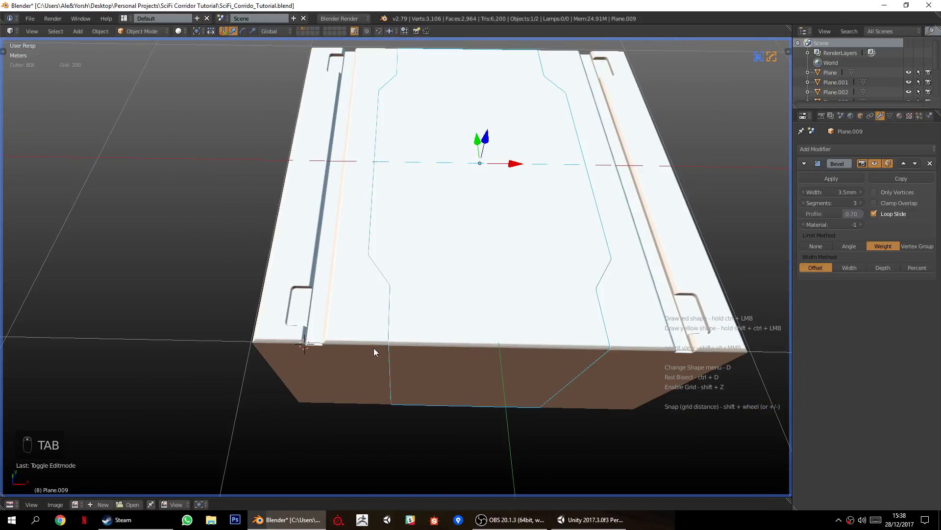
Show the front-left area of the panels in orthographic top view, centred on the seam beside the central panel.
{"action": "key", "text": "KP_5"}
{"action": "key", "text": "KP_1"}
{"action": "scroll", "coordinate": [420, 336], "scroll_direction": "up", "scroll_amount": 4}
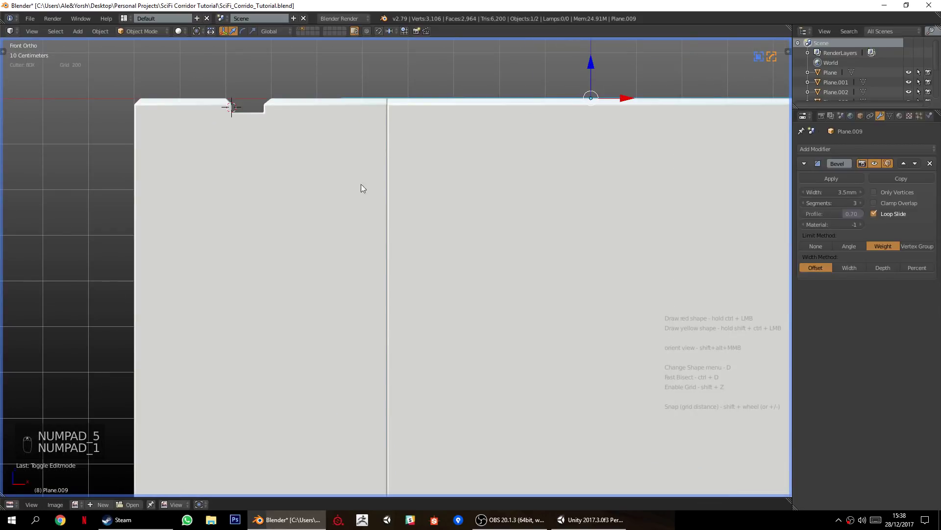
{"action": "middle_click_drag", "start_coordinate": [358, 183], "coordinate": [407, 314], "text": "shift"}
{"action": "scroll", "coordinate": [373, 294], "scroll_direction": "up", "scroll_amount": 4}
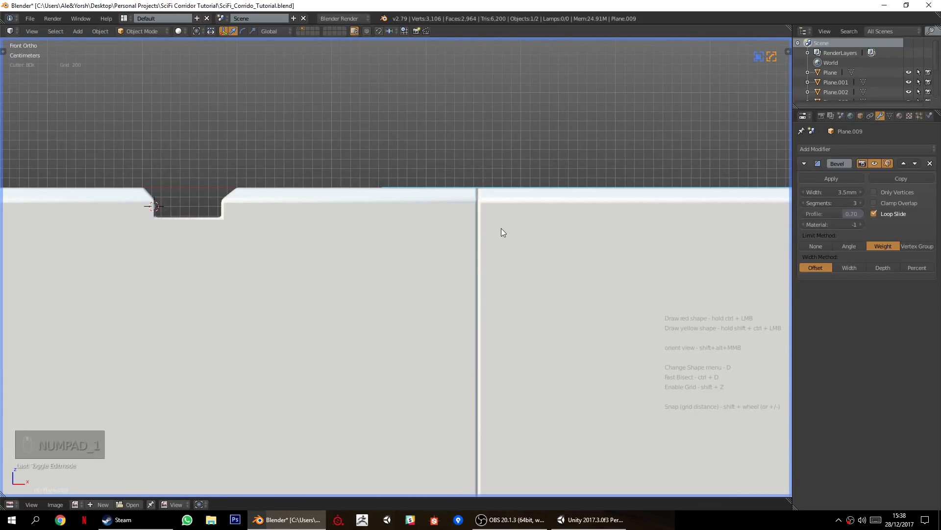
{"action": "key", "text": "KP_7"}
{"action": "scroll", "coordinate": [504, 231], "scroll_direction": "down", "scroll_amount": 3}
{"action": "middle_click_drag", "start_coordinate": [484, 392], "coordinate": [469, 189], "text": "shift"}
{"action": "middle_click_drag", "start_coordinate": [422, 259], "coordinate": [415, 255], "text": "shift"}
{"action": "left_click", "coordinate": [465, 369]}
{"action": "key", "text": "g"}
{"action": "right_click", "coordinate": [557, 389]}
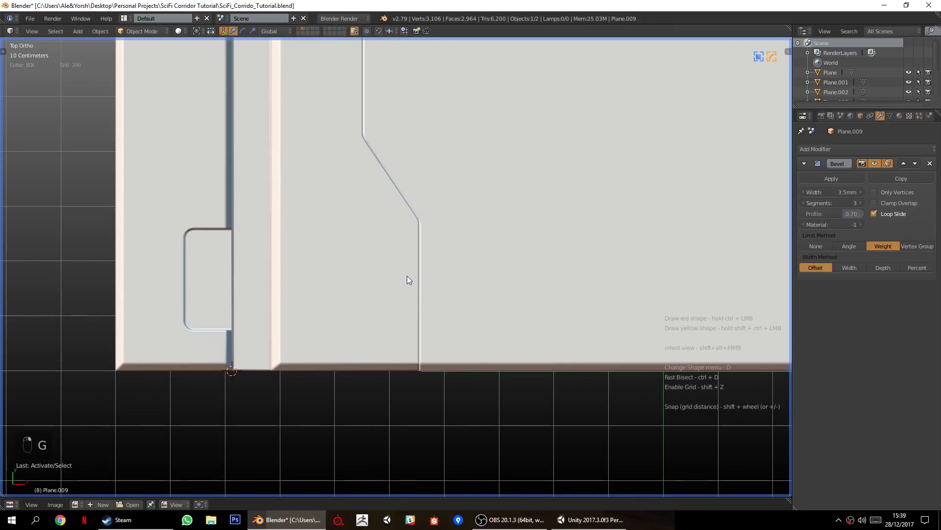
Cut a small rectangular recess with chamfered inner corners into the central panel, along its left seam near the front edge.
{"action": "left_click_drag", "start_coordinate": [397, 271], "coordinate": [437, 330], "text": "ctrl"}
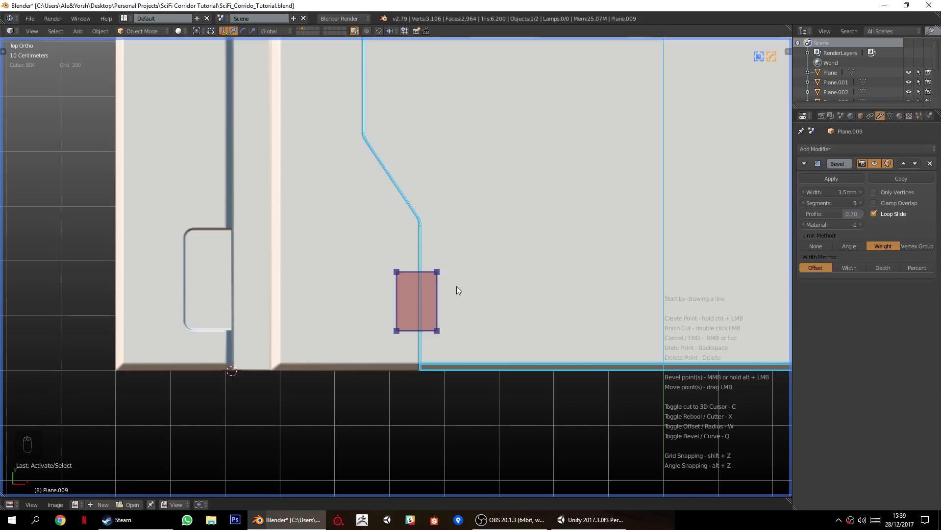
{"action": "mouse_move", "coordinate": [438, 274]}
{"action": "middle_mouse_down"}
{"action": "mouse_move", "coordinate": [446, 273]}
{"action": "mouse_move", "coordinate": [437, 271]}
{"action": "middle_mouse_up"}
{"action": "middle_click_drag", "start_coordinate": [437, 271], "coordinate": [436, 303]}
{"action": "mouse_move", "coordinate": [447, 264]}
{"action": "middle_mouse_down"}
{"action": "mouse_move", "coordinate": [456, 255]}
{"action": "mouse_move", "coordinate": [445, 265]}
{"action": "mouse_move", "coordinate": [463, 265]}
{"action": "mouse_move", "coordinate": [452, 276]}
{"action": "middle_mouse_up"}
{"action": "key", "text": "q"}
{"action": "key", "text": "q"}
{"action": "key", "text": "q"}
{"action": "key", "text": "q"}
{"action": "key", "text": "q"}
{"action": "key", "text": "q"}
{"action": "key", "text": "q"}
{"action": "double_click", "coordinate": [459, 410]}
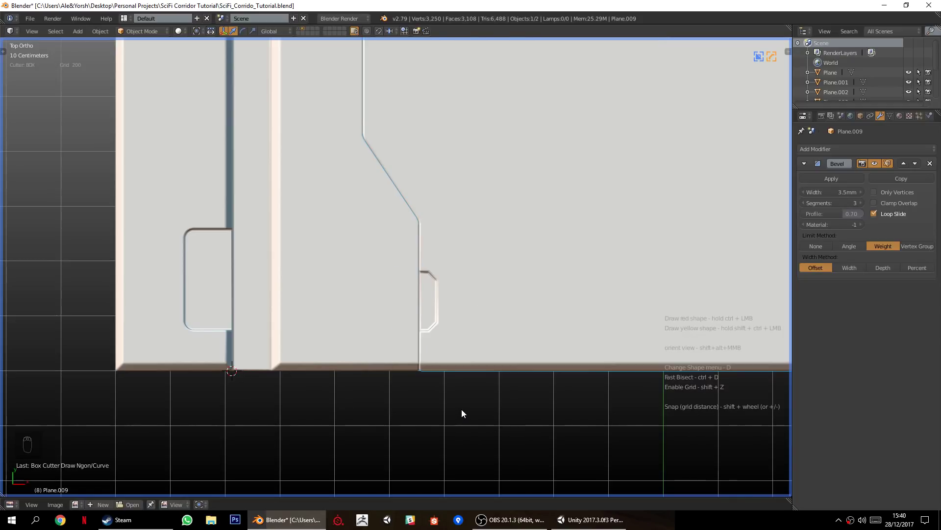
Sharpen the central panel with Hard Ops and set its bevel width to 1.8 mm.
{"action": "scroll", "coordinate": [448, 360], "scroll_direction": "down", "scroll_amount": 5}
{"action": "middle_click_drag", "start_coordinate": [460, 369], "coordinate": [457, 279]}
{"action": "key", "text": "q"}
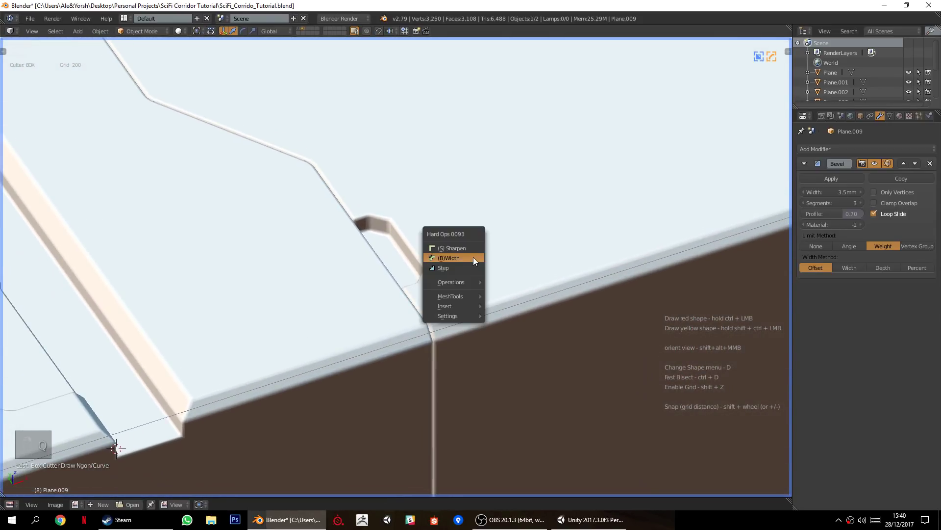
{"action": "left_click", "coordinate": [461, 247]}
{"action": "middle_click_drag", "start_coordinate": [461, 245], "coordinate": [465, 294]}
{"action": "scroll", "coordinate": [465, 294], "scroll_direction": "up", "scroll_amount": 4}
{"action": "key", "text": "q"}
{"action": "left_click", "coordinate": [518, 294]}
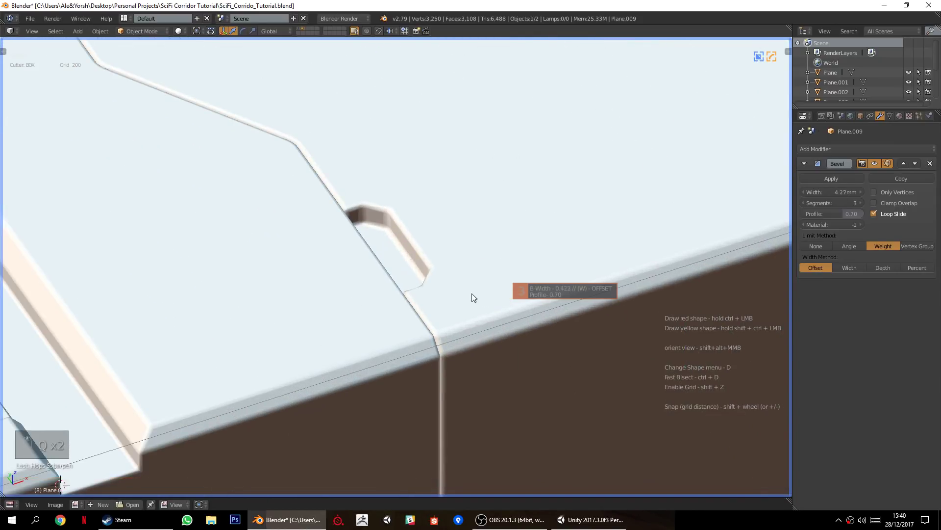
{"action": "left_click", "coordinate": [600, 264]}
{"action": "key", "text": "a"}
Enter Edit Mode on the central panel and select the edge loop along its left profile.
{"action": "middle_click_drag", "start_coordinate": [600, 264], "coordinate": [452, 292]}
{"action": "key", "text": "KP_5"}
{"action": "scroll", "coordinate": [431, 375], "scroll_direction": "up", "scroll_amount": 2}
{"action": "mouse_move", "coordinate": [431, 375]}
{"action": "middle_mouse_down"}
{"action": "mouse_move", "coordinate": [448, 336]}
{"action": "mouse_move", "coordinate": [439, 359]}
{"action": "middle_mouse_up"}
{"action": "scroll", "coordinate": [445, 317], "scroll_direction": "up", "scroll_amount": 2}
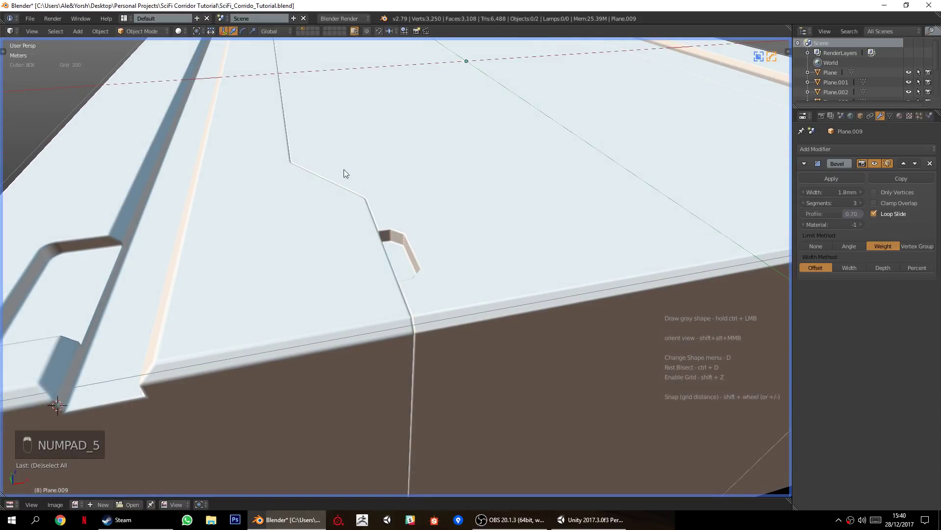
{"action": "key", "text": "Tab"}
{"action": "key", "text": "a"}
{"action": "key", "text": "a"}
{"action": "key", "text": "a"}
{"action": "key", "text": "a"}
{"action": "right_click", "coordinate": [327, 179], "text": "alt"}
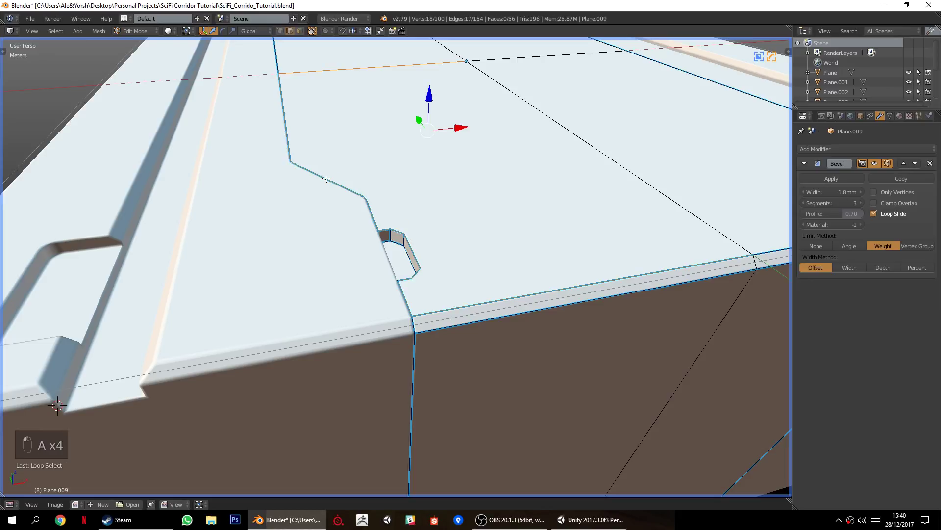
Select the edge path from the front-left vertical edge along the left seam and adjust its bevel weight.
{"action": "right_click", "coordinate": [411, 369]}
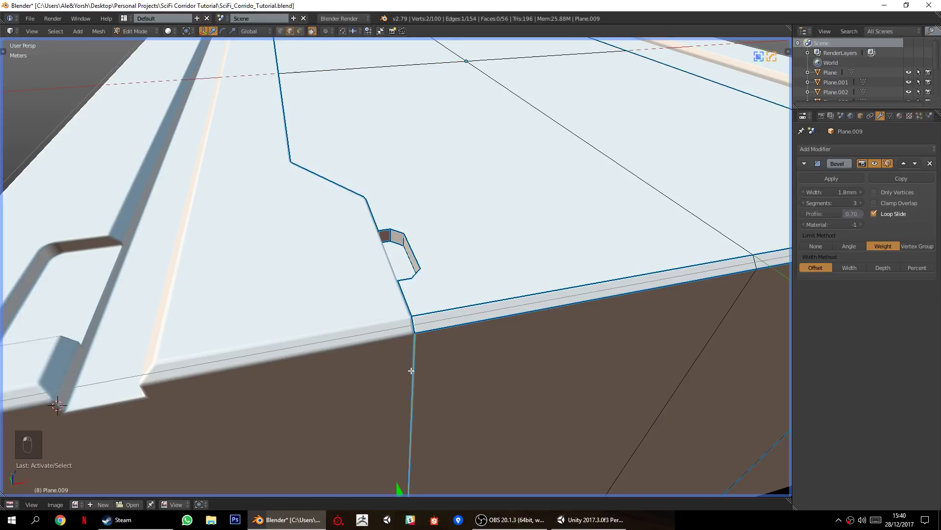
{"action": "middle_click_drag", "start_coordinate": [266, 235], "coordinate": [343, 233]}
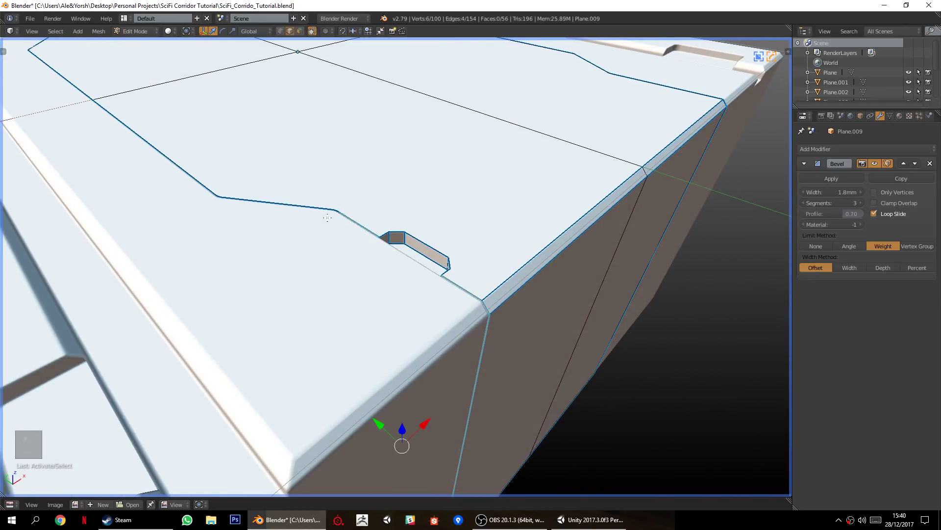
{"action": "right_click", "coordinate": [161, 142], "text": "ctrl"}
{"action": "middle_click_drag", "start_coordinate": [423, 264], "coordinate": [506, 267]}
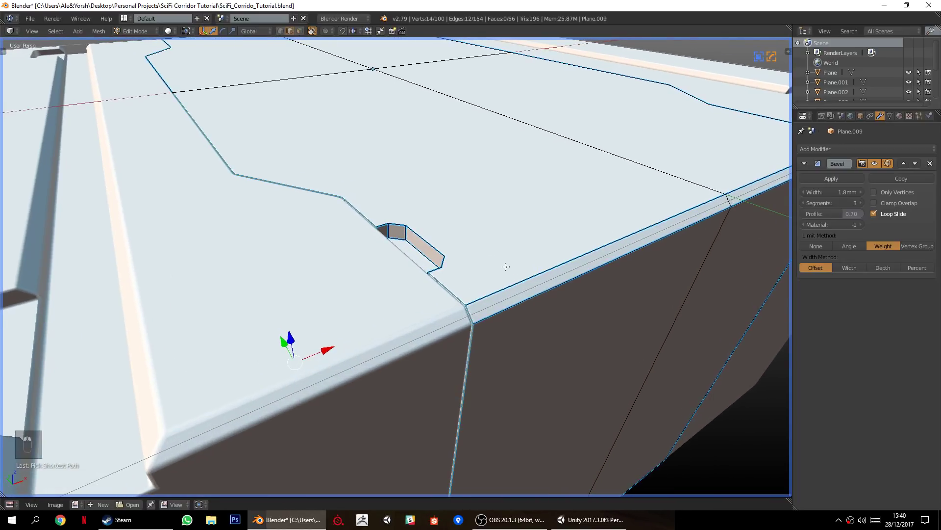
{"action": "key", "text": "q"}
{"action": "left_click", "coordinate": [504, 276]}
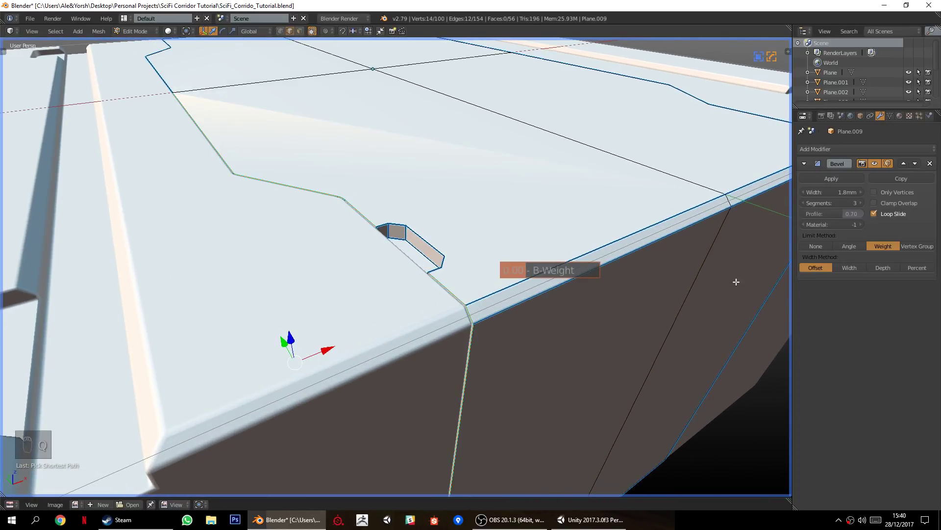
{"action": "left_click", "coordinate": [763, 309]}
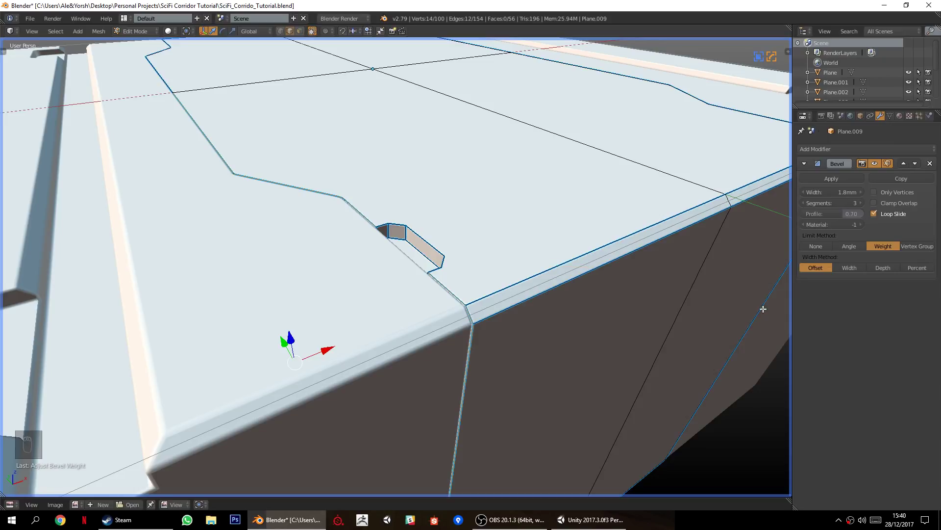
{"action": "scroll", "coordinate": [492, 280], "scroll_direction": "down", "scroll_amount": 3}
{"action": "mouse_move", "coordinate": [491, 280]}
{"action": "middle_mouse_down"}
{"action": "mouse_move", "coordinate": [452, 248]}
{"action": "mouse_move", "coordinate": [475, 255]}
{"action": "mouse_move", "coordinate": [458, 265]}
{"action": "mouse_move", "coordinate": [487, 284]}
{"action": "middle_mouse_up"}
{"action": "key", "text": "a"}
{"action": "scroll", "coordinate": [461, 270], "scroll_direction": "down", "scroll_amount": 3}
{"action": "scroll", "coordinate": [486, 285], "scroll_direction": "up", "scroll_amount": 1}
{"action": "key", "text": "Tab"}
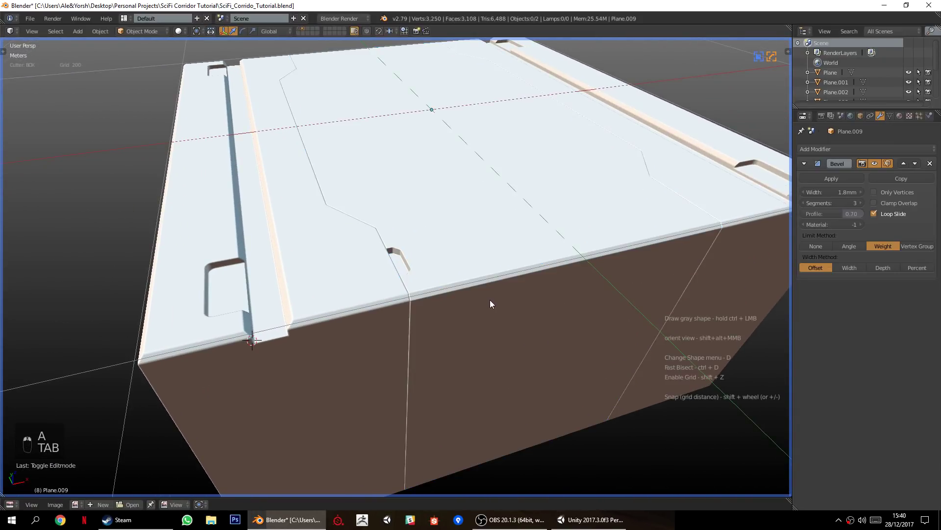
{"action": "scroll", "coordinate": [446, 304], "scroll_direction": "down", "scroll_amount": 1}
{"action": "scroll", "coordinate": [449, 256], "scroll_direction": "up", "scroll_amount": 2}
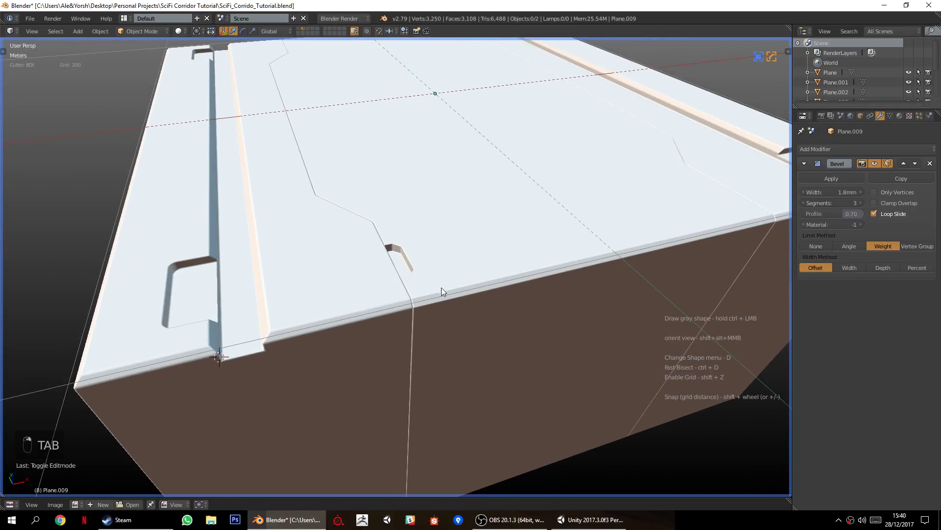
{"action": "scroll", "coordinate": [440, 287], "scroll_direction": "up", "scroll_amount": 1}
{"action": "key", "text": "q"}
{"action": "key", "text": "q"}
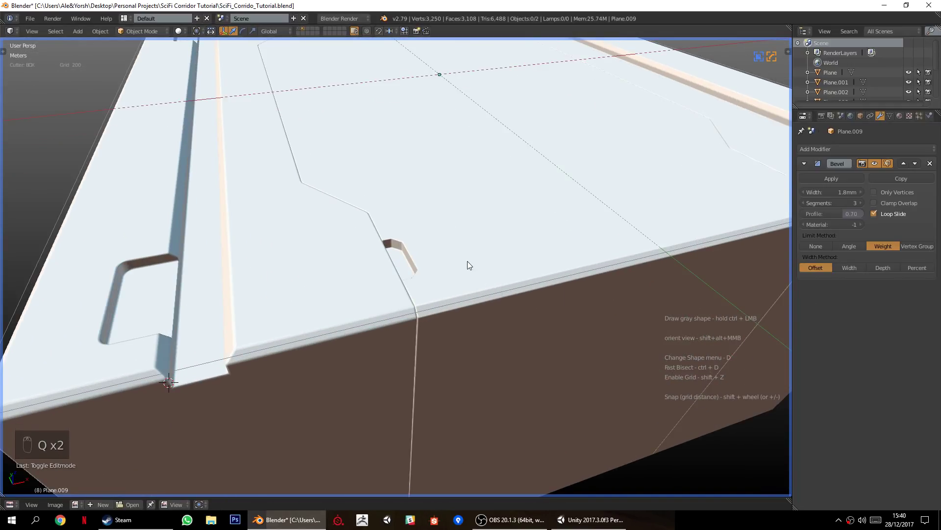
Symmetrize the central panel across X to copy the recess to its opposite side.
{"action": "right_click", "coordinate": [467, 265]}
{"action": "key", "text": "q"}
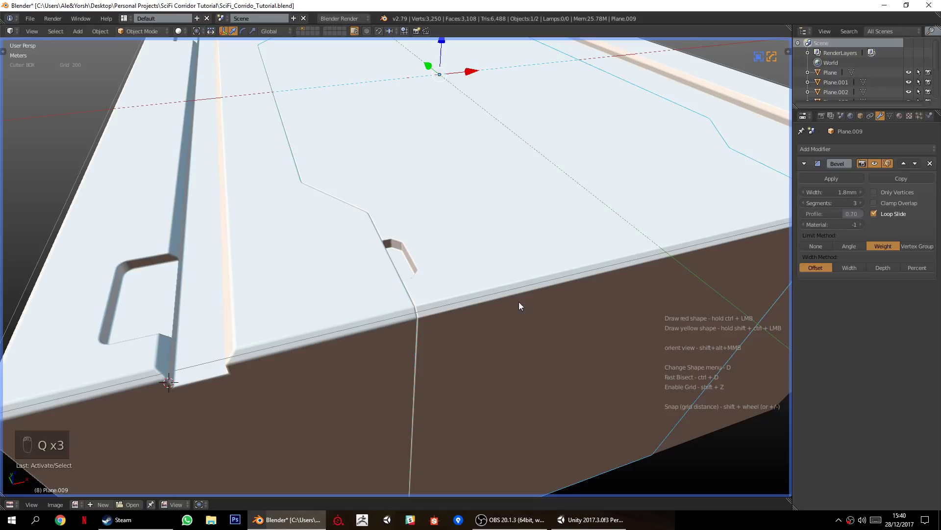
{"action": "scroll", "coordinate": [519, 301], "scroll_direction": "down", "scroll_amount": 3}
{"action": "scroll", "coordinate": [521, 296], "scroll_direction": "up", "scroll_amount": 2}
{"action": "middle_click_drag", "start_coordinate": [510, 302], "coordinate": [412, 311]}
{"action": "key", "text": "alt+x"}
{"action": "key", "text": "a"}
Slope the recess's long wall by moving its lower edges along X toward the seam.
{"action": "scroll", "coordinate": [474, 315], "scroll_direction": "down", "scroll_amount": 3}
{"action": "scroll", "coordinate": [442, 275], "scroll_direction": "up", "scroll_amount": 3}
{"action": "scroll", "coordinate": [418, 312], "scroll_direction": "up", "scroll_amount": 1}
{"action": "scroll", "coordinate": [435, 327], "scroll_direction": "up", "scroll_amount": 2}
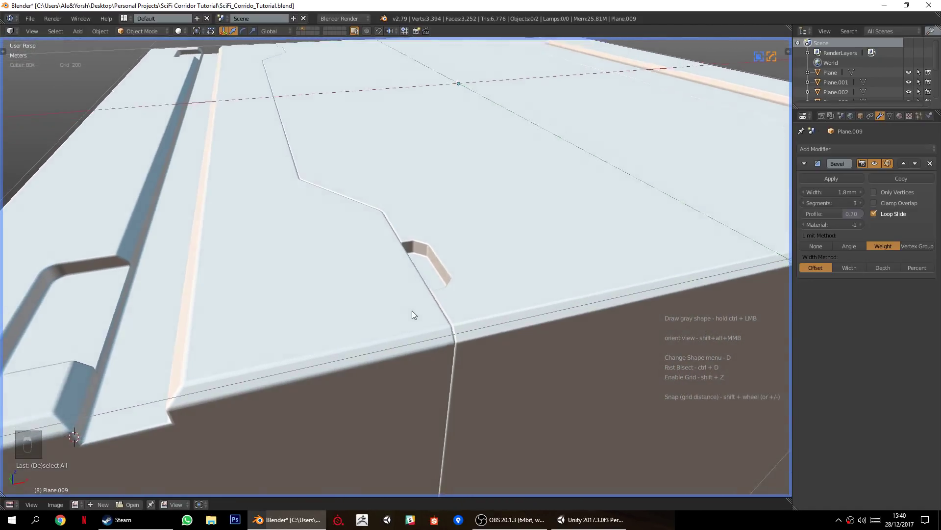
{"action": "scroll", "coordinate": [412, 311], "scroll_direction": "up", "scroll_amount": 2}
{"action": "key", "text": "Tab"}
{"action": "scroll", "coordinate": [441, 321], "scroll_direction": "up", "scroll_amount": 2}
{"action": "middle_click_drag", "start_coordinate": [474, 254], "coordinate": [447, 256]}
{"action": "right_click", "coordinate": [484, 324]}
{"action": "key", "text": "g"}
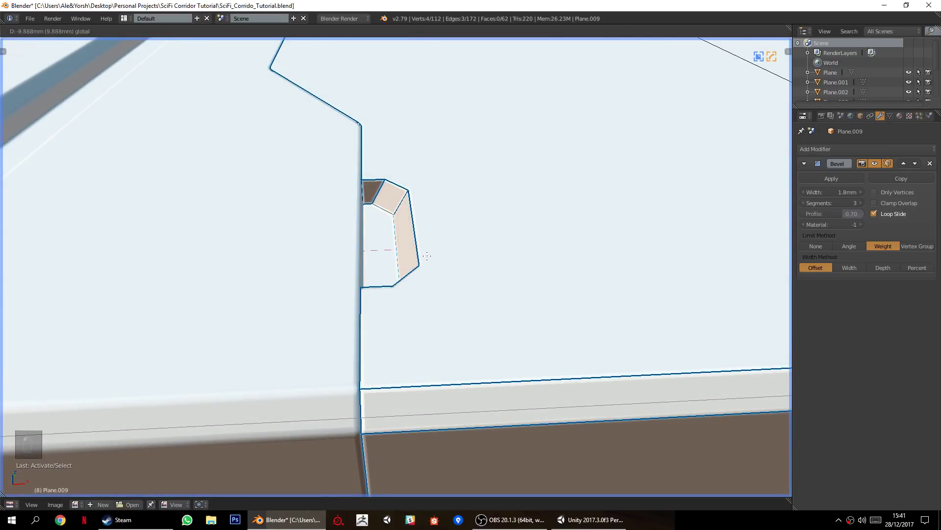
{"action": "left_click", "coordinate": [407, 257]}
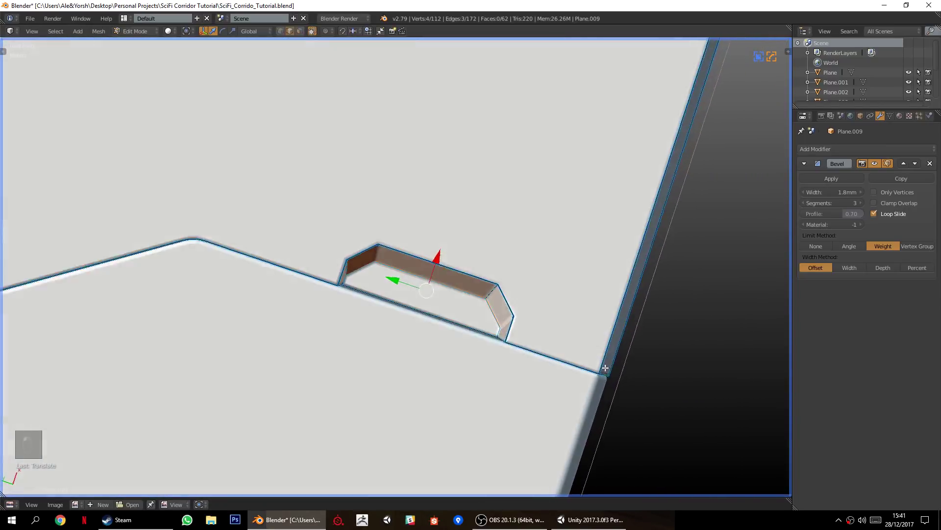
Raise the recess's floor face along Z to make the pocket shallower.
{"action": "key", "text": "Tab"}
{"action": "middle_click_drag", "start_coordinate": [605, 368], "coordinate": [460, 296]}
{"action": "key", "text": "Tab"}
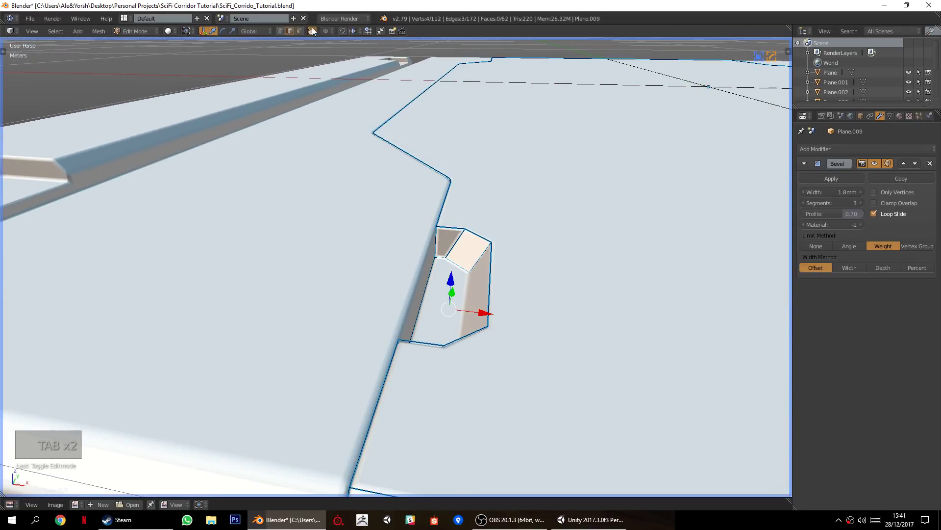
{"action": "right_click", "coordinate": [444, 297]}
{"action": "key", "text": "g"}
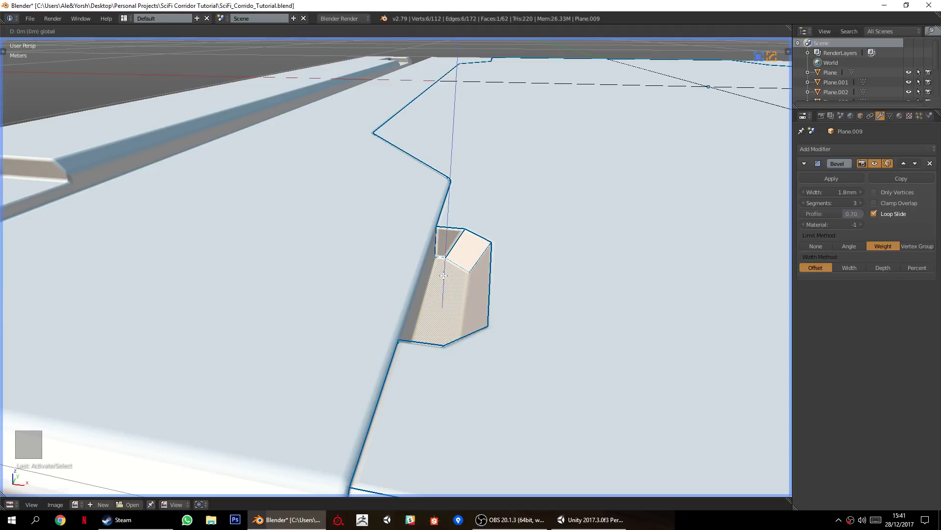
{"action": "left_click", "coordinate": [473, 121]}
{"action": "key", "text": "Tab"}
Select the recess's floor outline edges and scale them down slightly to slope the surrounding walls.
{"action": "scroll", "coordinate": [520, 243], "scroll_direction": "down", "scroll_amount": 4}
{"action": "middle_click_drag", "start_coordinate": [520, 244], "coordinate": [411, 300]}
{"action": "scroll", "coordinate": [383, 348], "scroll_direction": "up", "scroll_amount": 2}
{"action": "key", "text": "Tab"}
{"action": "scroll", "coordinate": [384, 346], "scroll_direction": "up", "scroll_amount": 1}
{"action": "key", "text": "a"}
{"action": "key", "text": "a"}
{"action": "key", "text": "a"}
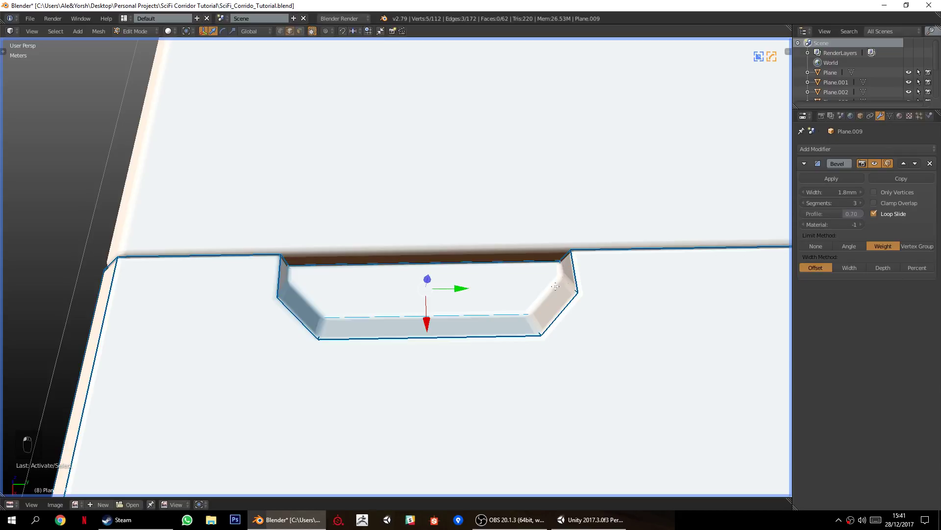
{"action": "key", "text": "s"}
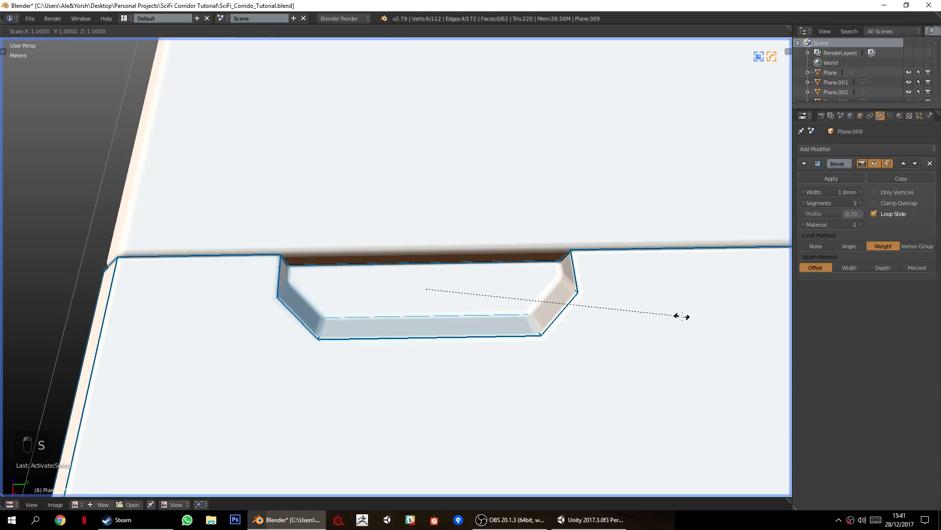
{"action": "left_click", "coordinate": [642, 319]}
{"action": "key", "text": "a"}
{"action": "key", "text": "Tab"}
Add two loop cuts across the recess's long sloped wall.
{"action": "scroll", "coordinate": [557, 321], "scroll_direction": "down", "scroll_amount": 4}
{"action": "middle_click_drag", "start_coordinate": [556, 321], "coordinate": [383, 340]}
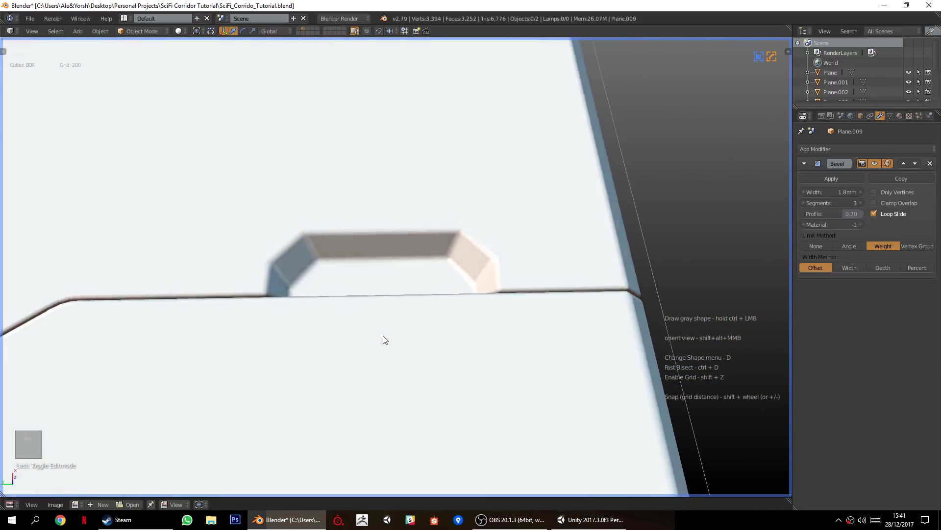
{"action": "key", "text": "Tab"}
{"action": "middle_click_drag", "start_coordinate": [331, 300], "coordinate": [424, 245]}
{"action": "key", "text": "ctrl+r"}
{"action": "scroll", "coordinate": [395, 267], "scroll_direction": "up", "scroll_amount": 1}
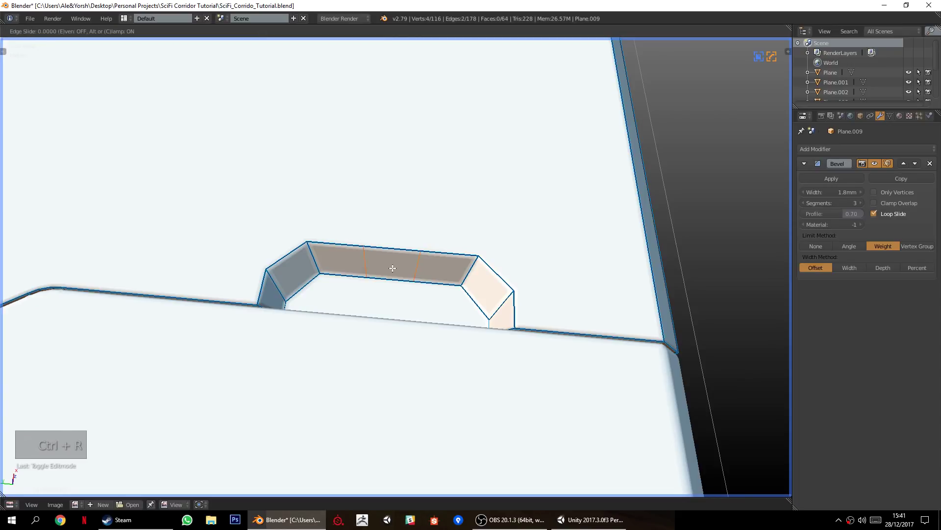
{"action": "left_click", "coordinate": [385, 267]}
{"action": "middle_click_drag", "start_coordinate": [386, 267], "coordinate": [422, 315]}
Try to bevel the middle segment of the recess's upper edge between the two loop cuts.
{"action": "scroll", "coordinate": [426, 327], "scroll_direction": "down", "scroll_amount": 1}
{"action": "key", "text": "a"}
{"action": "right_click", "coordinate": [402, 228]}
{"action": "middle_click_drag", "start_coordinate": [403, 229], "coordinate": [541, 270]}
{"action": "key", "text": "ctrl+b"}
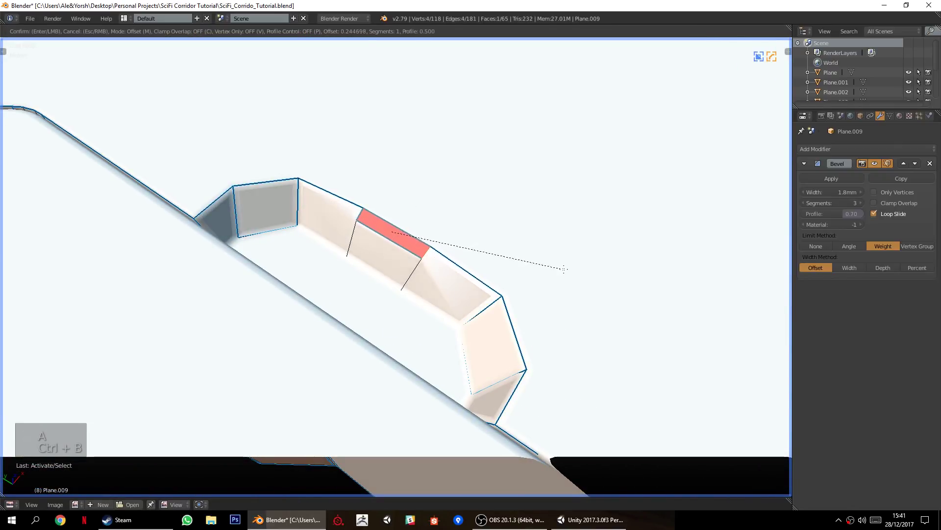
{"action": "left_click", "coordinate": [624, 264]}
{"action": "middle_click_drag", "start_coordinate": [624, 265], "coordinate": [513, 311]}
{"action": "key", "text": "ctrl+z"}
Symmetrize the central panel across X so both sides share the recess and its loop cuts.
{"action": "key", "text": "Tab"}
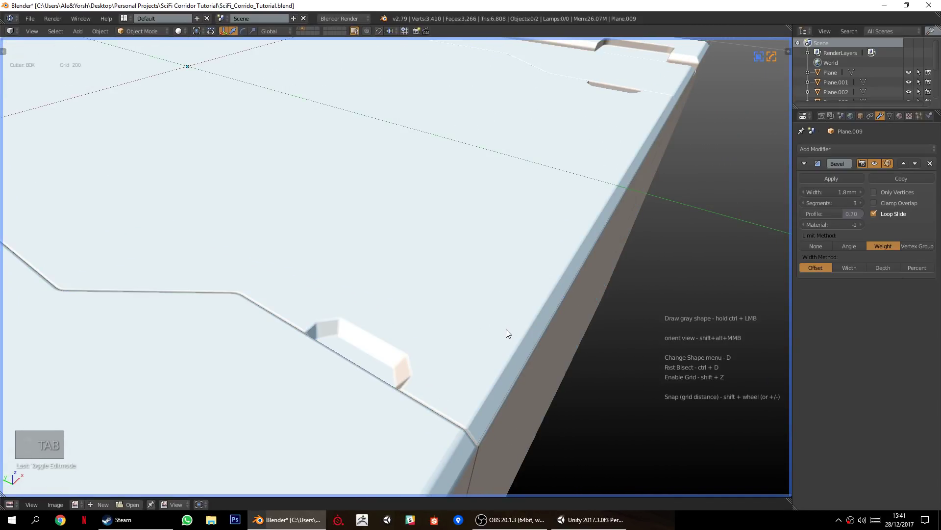
{"action": "key", "text": "alt+x"}
{"action": "key", "text": "a"}
{"action": "key", "text": "a"}
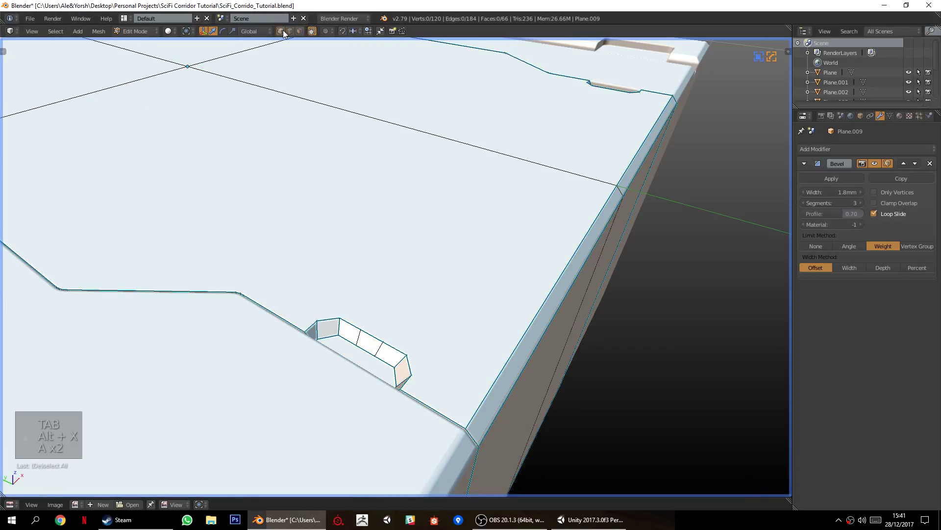
Connect the loop-cut vertices on the recess's upper edge to their counterparts on the opposite recess across the panel.
{"action": "middle_click_drag", "start_coordinate": [372, 315], "coordinate": [460, 365]}
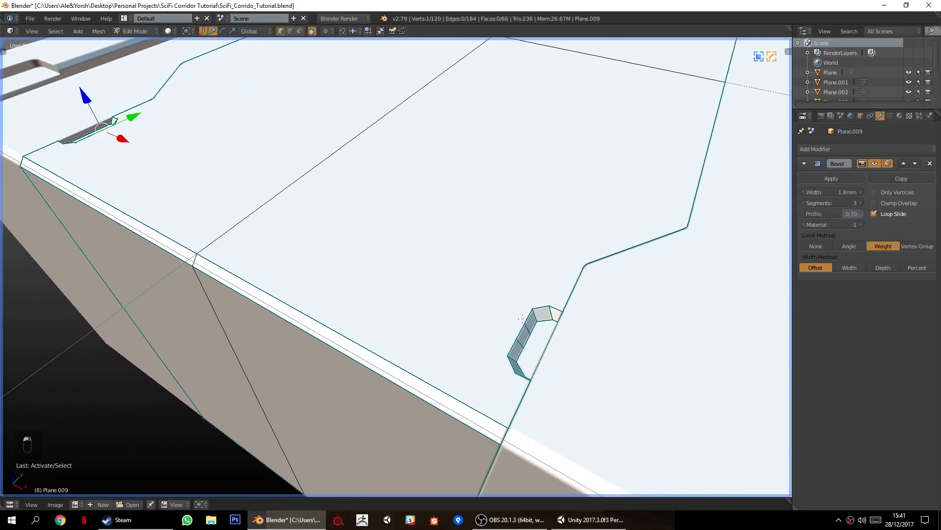
{"action": "key", "text": "j"}
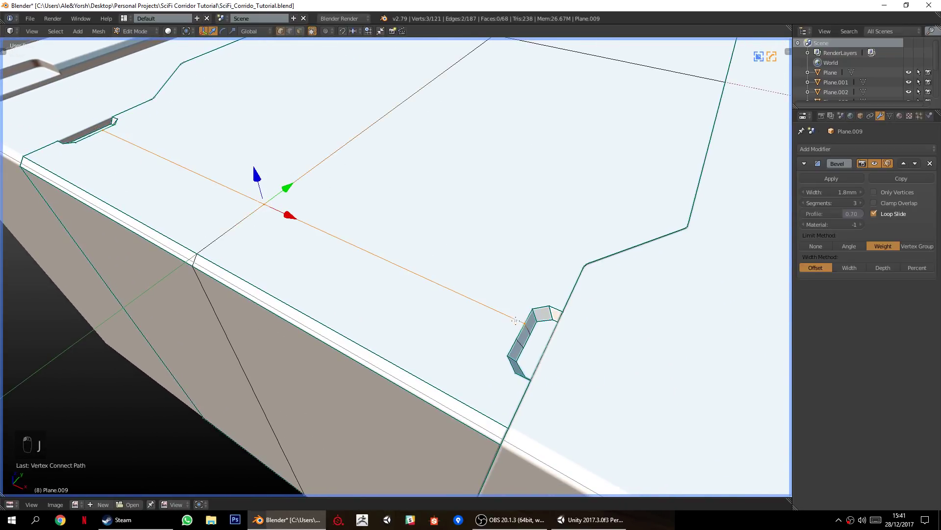
{"action": "right_click", "coordinate": [512, 340]}
{"action": "middle_click_drag", "start_coordinate": [177, 230], "coordinate": [451, 274]}
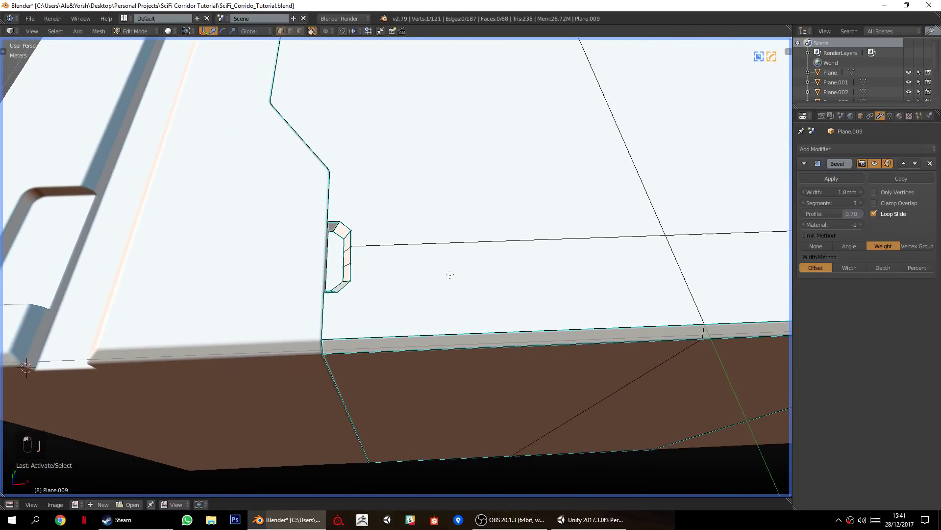
{"action": "key", "text": "j"}
{"action": "key", "text": "a"}
Bevel the middle segment of the recess's upper edge to form a chamfered notch in the long wall.
{"action": "middle_click_drag", "start_coordinate": [356, 262], "coordinate": [268, 58]}
{"action": "left_click", "coordinate": [290, 31]}
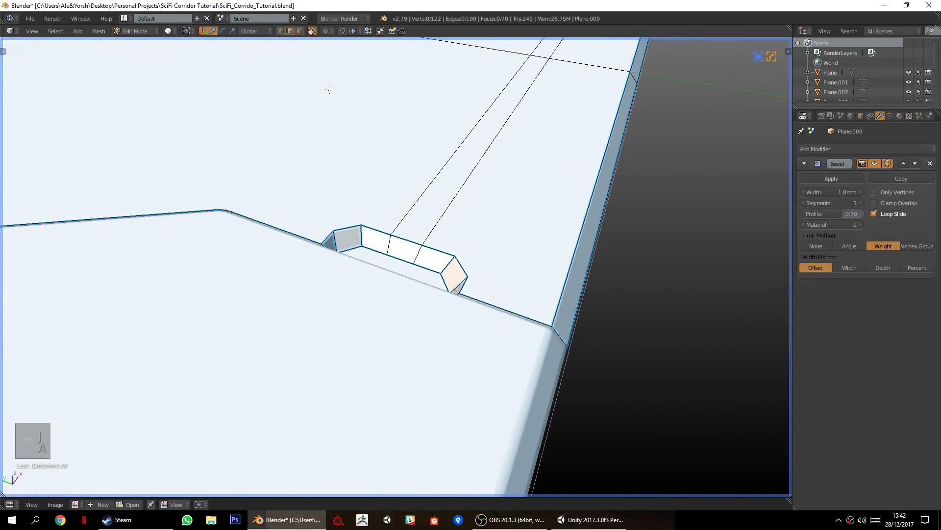
{"action": "key", "text": "ctrl+b"}
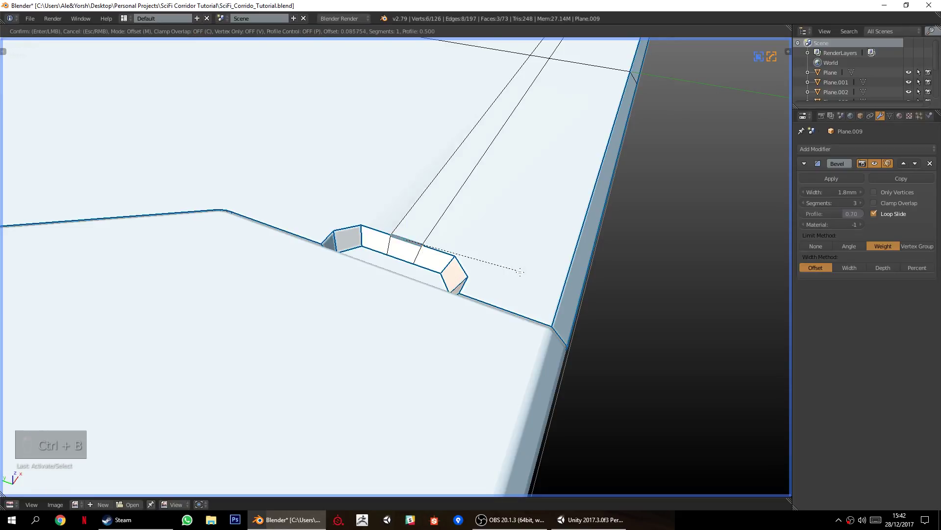
{"action": "left_click", "coordinate": [595, 281]}
{"action": "middle_click_drag", "start_coordinate": [492, 225], "coordinate": [452, 267]}
{"action": "key", "text": "a"}
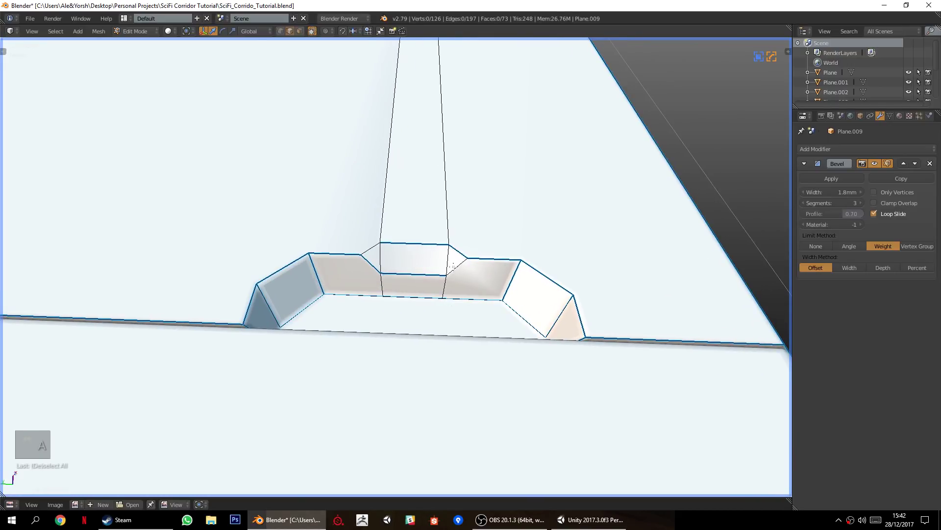
Mark the notch's slanted outer edges and its two side edges as sharp with Set SSharp.
{"action": "key", "text": "q"}
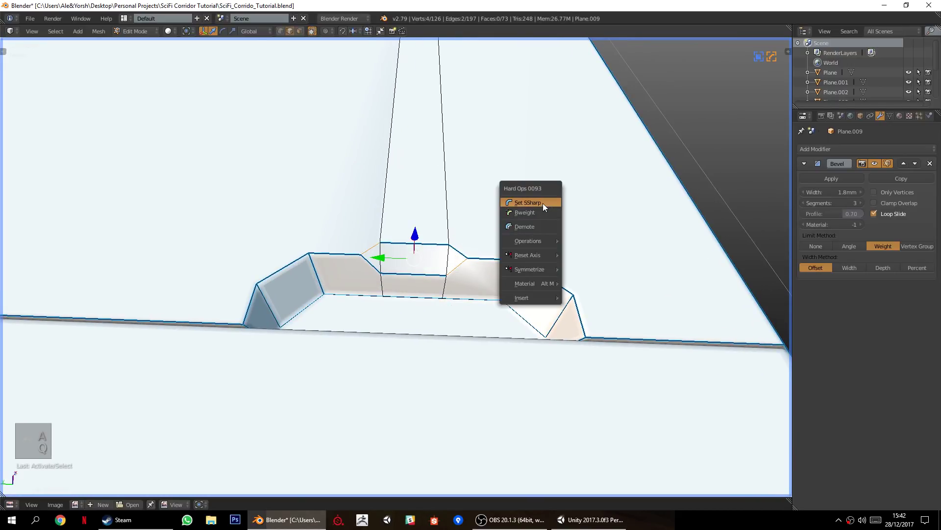
{"action": "left_click", "coordinate": [544, 204]}
{"action": "key", "text": "a"}
{"action": "key", "text": "Tab"}
{"action": "key", "text": "Tab"}
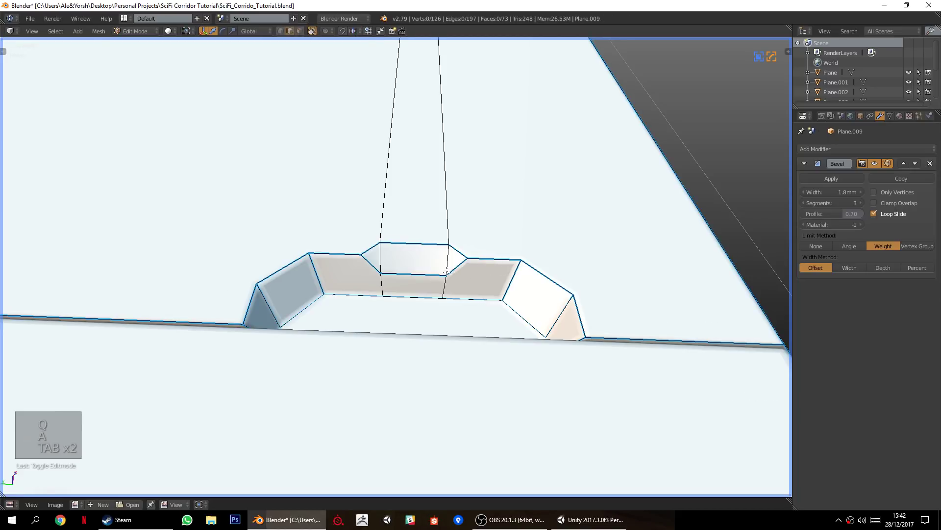
{"action": "right_click", "coordinate": [381, 259], "text": "shift"}
{"action": "key", "text": "q"}
{"action": "left_click", "coordinate": [531, 196]}
{"action": "key", "text": "a"}
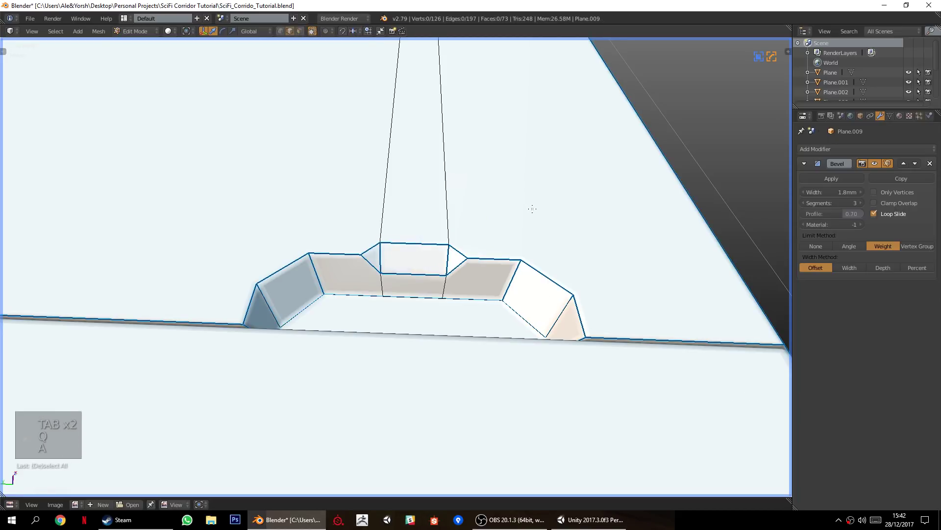
Symmetrize the central panel across X to copy the notched recess to the opposite side, and check the result.
{"action": "key", "text": "Tab"}
{"action": "scroll", "coordinate": [530, 239], "scroll_direction": "down", "scroll_amount": 7}
{"action": "middle_click_drag", "start_coordinate": [531, 238], "coordinate": [423, 265]}
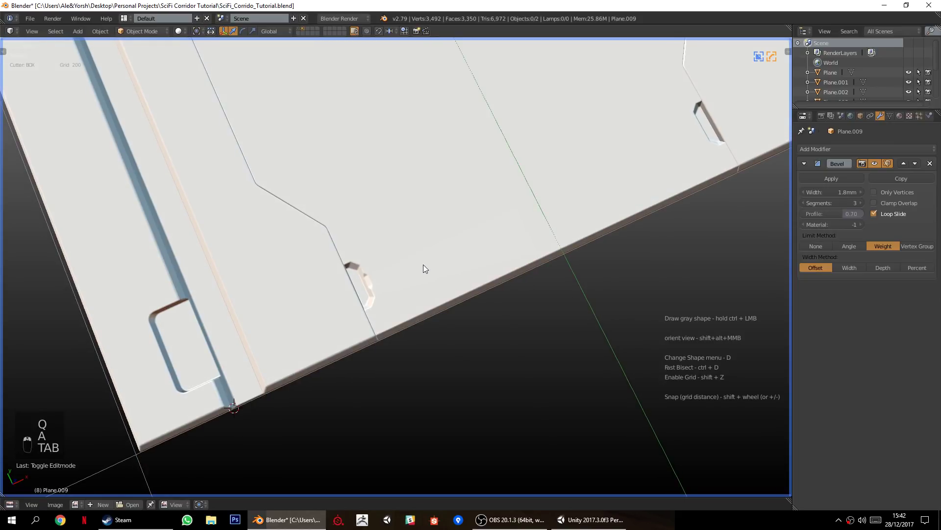
{"action": "key", "text": "alt+x"}
{"action": "scroll", "coordinate": [418, 269], "scroll_direction": "up", "scroll_amount": 5}
{"action": "middle_click_drag", "start_coordinate": [424, 328], "coordinate": [382, 360]}
{"action": "scroll", "coordinate": [442, 270], "scroll_direction": "down", "scroll_amount": 7}
{"action": "middle_click_drag", "start_coordinate": [478, 188], "coordinate": [462, 196]}
{"action": "middle_click_drag", "start_coordinate": [468, 279], "coordinate": [418, 298], "text": "shift"}
{"action": "scroll", "coordinate": [418, 298], "scroll_direction": "up", "scroll_amount": 3}
{"action": "middle_click_drag", "start_coordinate": [439, 329], "coordinate": [447, 309]}
{"action": "scroll", "coordinate": [408, 315], "scroll_direction": "down", "scroll_amount": 5}
{"action": "key", "text": "Tab"}
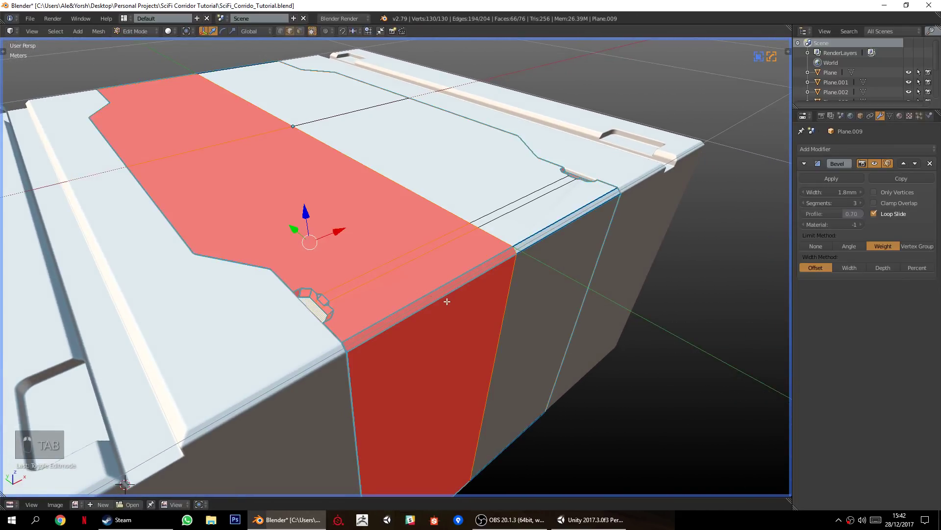
{"action": "scroll", "coordinate": [449, 300], "scroll_direction": "up", "scroll_amount": 3}
{"action": "key", "text": "a"}
{"action": "key", "text": "a"}
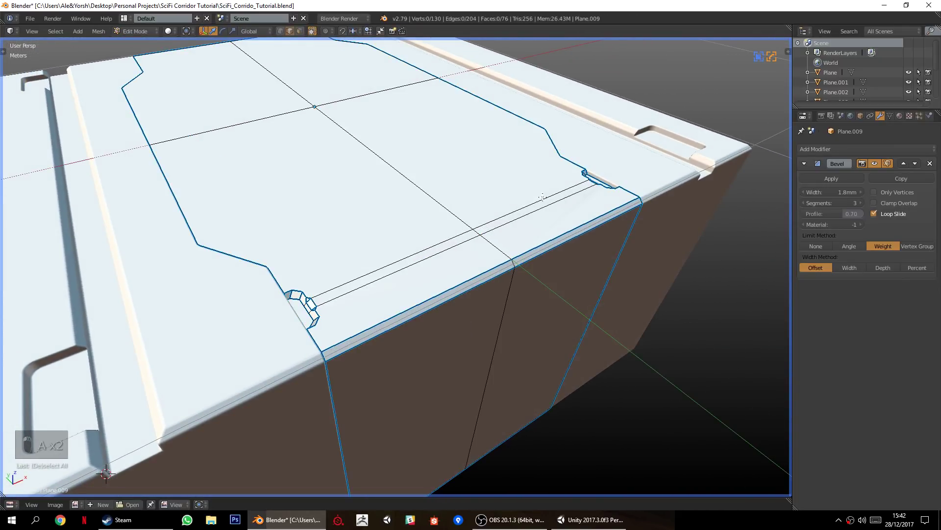
{"action": "key", "text": "q"}
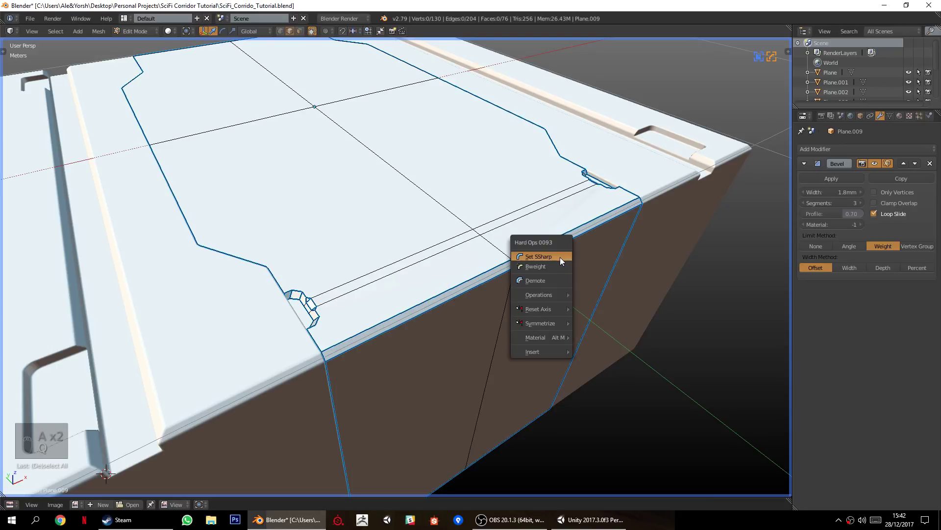
{"action": "key", "text": "q"}
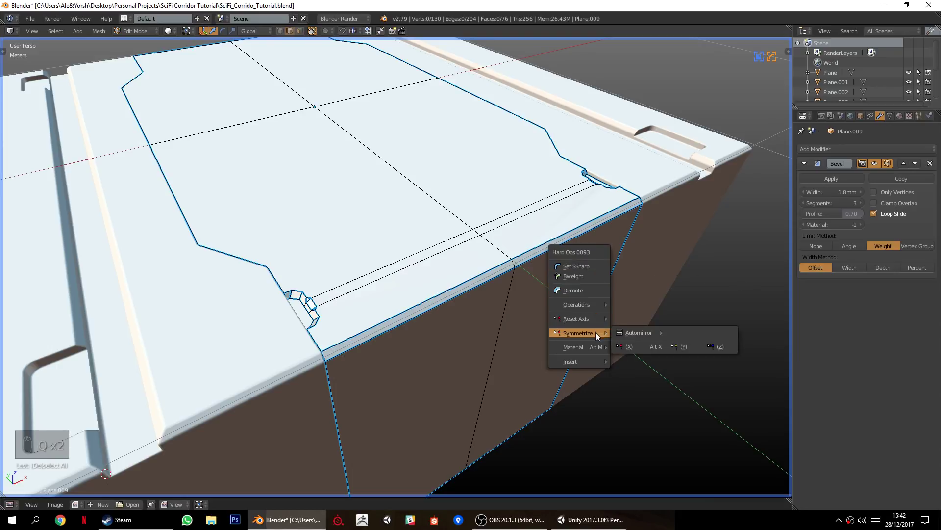
{"action": "key", "text": "Tab"}
{"action": "key", "text": "q"}
{"action": "right_click", "coordinate": [547, 263]}
{"action": "key", "text": "Tab"}
{"action": "key", "text": "Tab"}
Run the Hard Ops Clean Mesh operation on the central panel and check its wireframe.
{"action": "key", "text": "q"}
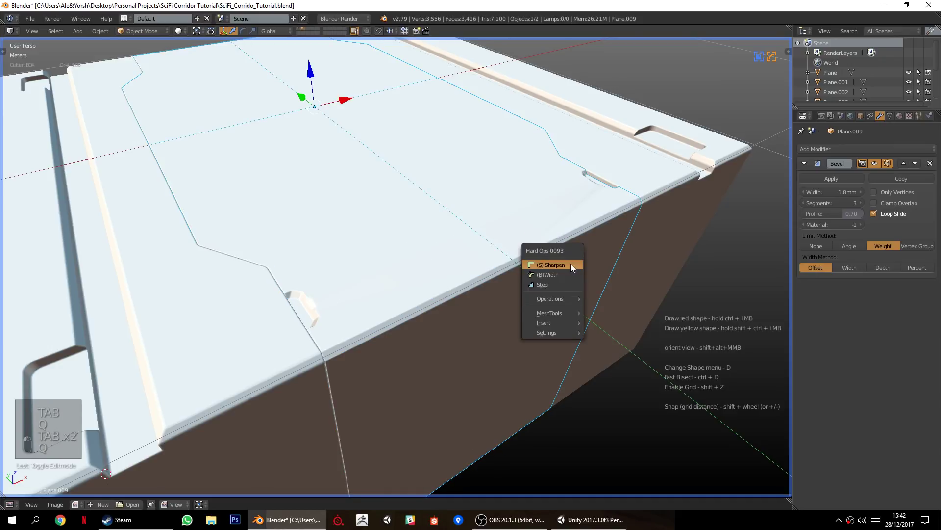
{"action": "mouse_move", "coordinate": [572, 299]}
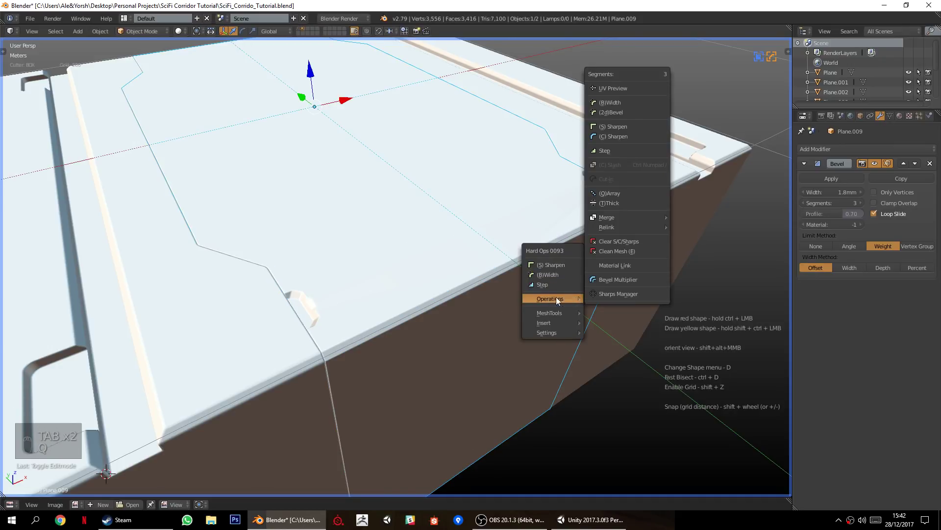
{"action": "left_click", "coordinate": [625, 250]}
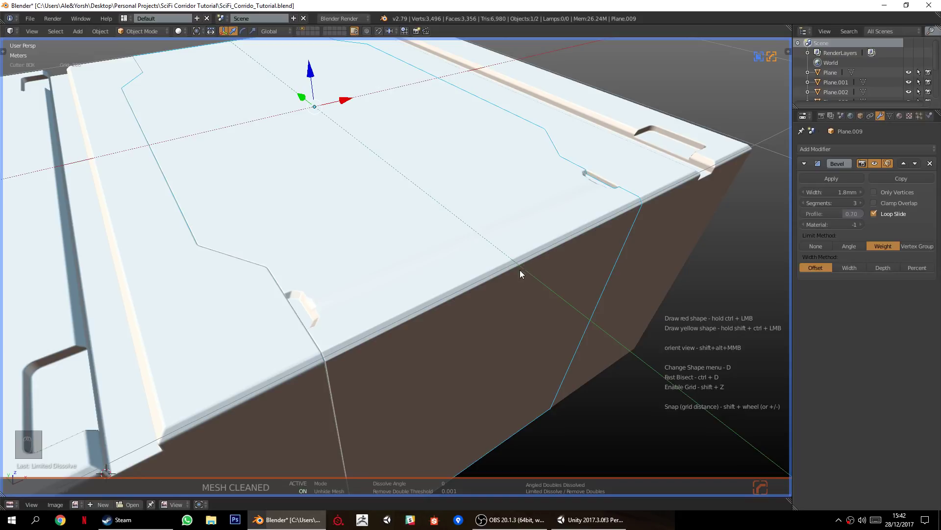
{"action": "key", "text": "Tab"}
{"action": "middle_click_drag", "start_coordinate": [460, 264], "coordinate": [436, 298]}
{"action": "key", "text": "a"}
{"action": "key", "text": "a"}
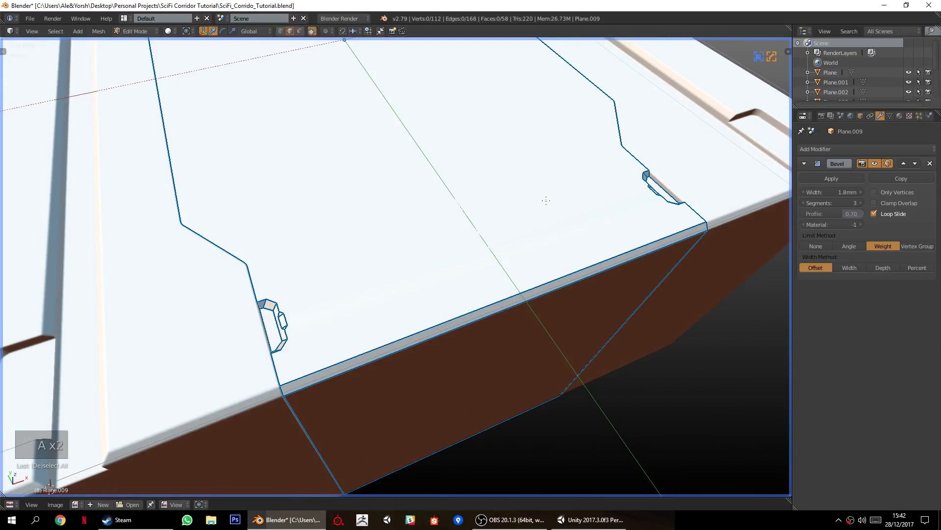
Undo the mesh cleanup on the central panel.
{"action": "middle_click_drag", "start_coordinate": [554, 279], "coordinate": [356, 195]}
{"action": "middle_click_drag", "start_coordinate": [396, 398], "coordinate": [474, 318]}
{"action": "key", "text": "ctrl+z"}
{"action": "key", "text": "ctrl+z"}
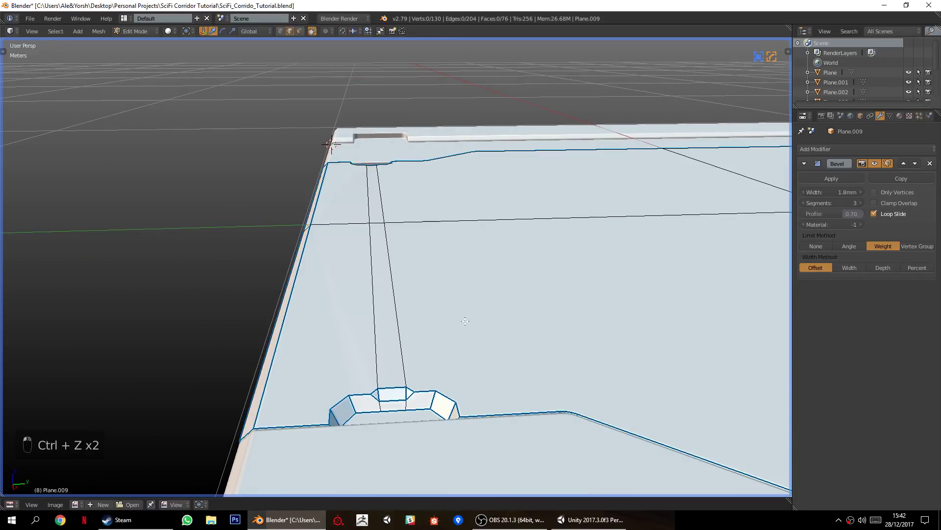
Examine the central panel's surface shading, its notched recesses and its front edge.
{"action": "key", "text": "a"}
{"action": "middle_click_drag", "start_coordinate": [320, 354], "coordinate": [467, 316]}
{"action": "key", "text": "a"}
{"action": "scroll", "coordinate": [471, 435], "scroll_direction": "down", "scroll_amount": 4}
{"action": "key", "text": "Tab"}
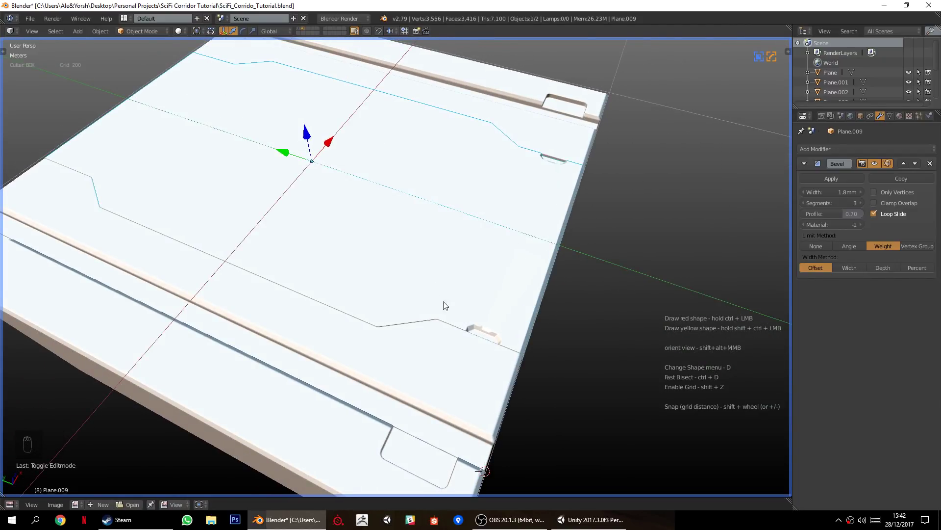
{"action": "middle_click_drag", "start_coordinate": [432, 345], "coordinate": [446, 298]}
{"action": "scroll", "coordinate": [420, 336], "scroll_direction": "up", "scroll_amount": 2}
{"action": "middle_click_drag", "start_coordinate": [411, 337], "coordinate": [417, 270]}
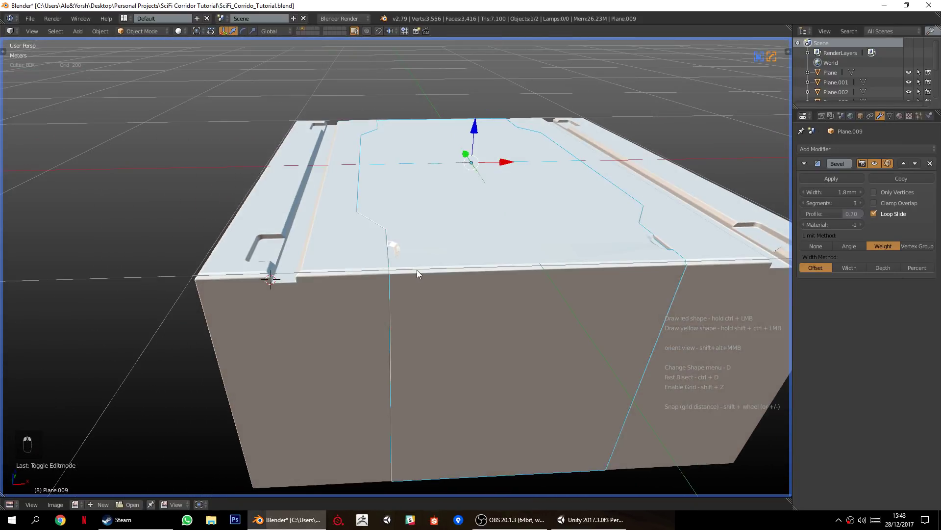
Place the 3D cursor on the central panel's bevelled front edge, near the seam, in front orthographic view.
{"action": "key", "text": "KP_5"}
{"action": "key", "text": "KP_1"}
{"action": "scroll", "coordinate": [417, 270], "scroll_direction": "up", "scroll_amount": 6}
{"action": "middle_click_drag", "start_coordinate": [399, 128], "coordinate": [399, 245], "text": "shift"}
{"action": "scroll", "coordinate": [392, 247], "scroll_direction": "up", "scroll_amount": 3}
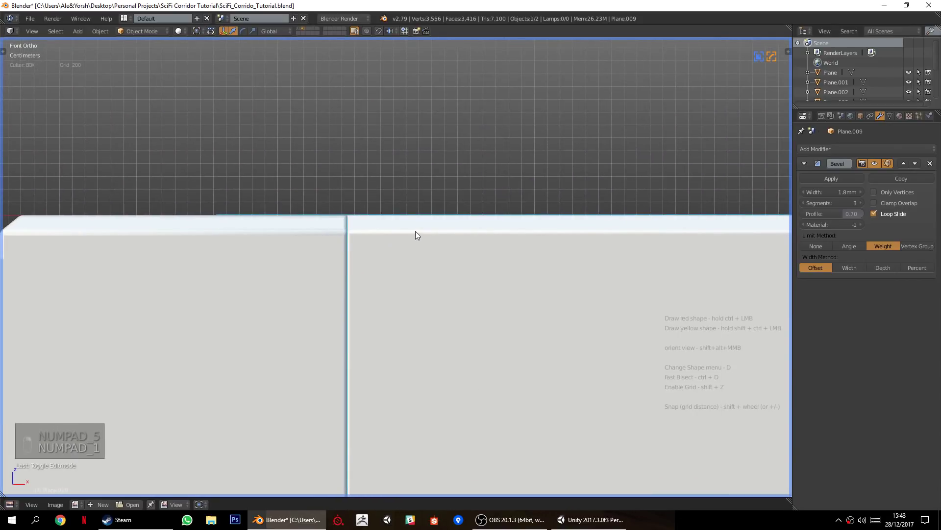
{"action": "left_click", "coordinate": [405, 223]}
Try a Box-shaped Box Cutter cut through the panel's front edge in top view, and undo it.
{"action": "scroll", "coordinate": [420, 297], "scroll_direction": "down", "scroll_amount": 3}
{"action": "key", "text": "KP_7"}
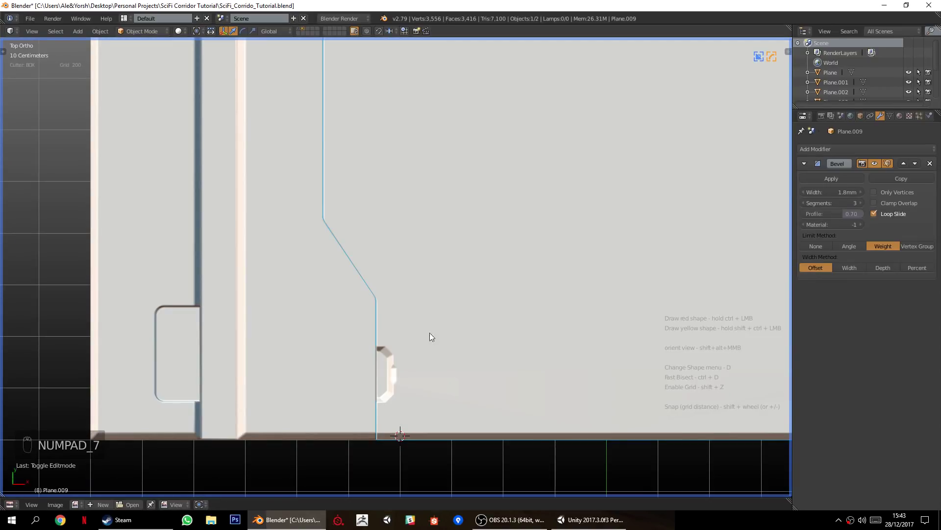
{"action": "middle_click_drag", "start_coordinate": [426, 328], "coordinate": [388, 284], "text": "shift"}
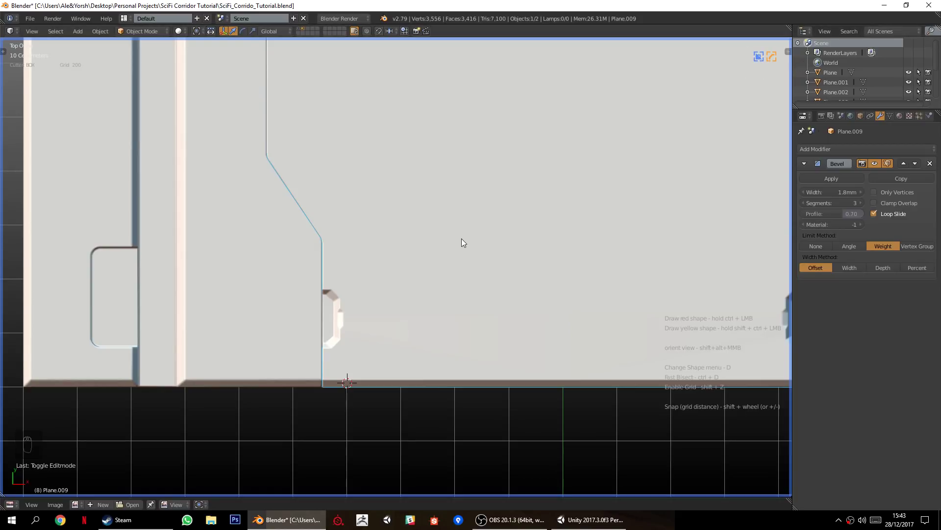
{"action": "key", "text": "w"}
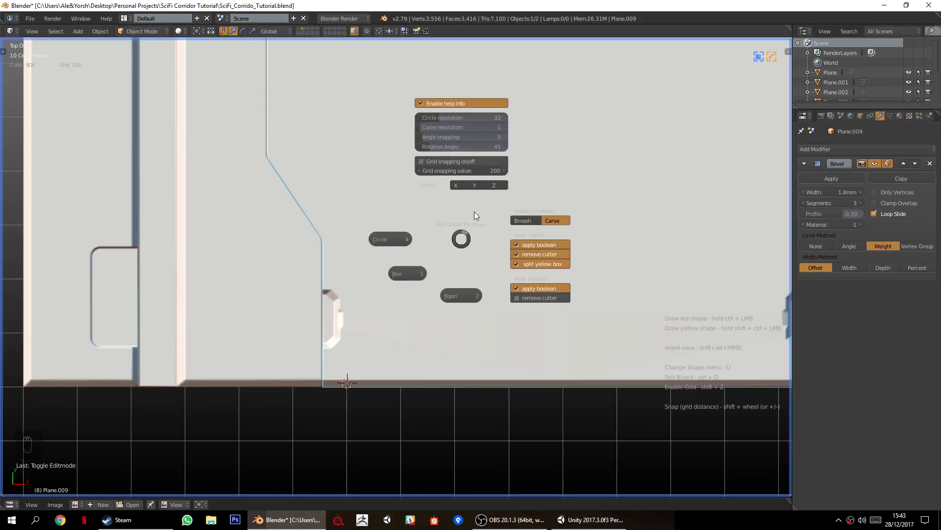
{"action": "left_click", "coordinate": [405, 278]}
{"action": "left_click_drag", "start_coordinate": [383, 450], "coordinate": [460, 333], "text": "ctrl"}
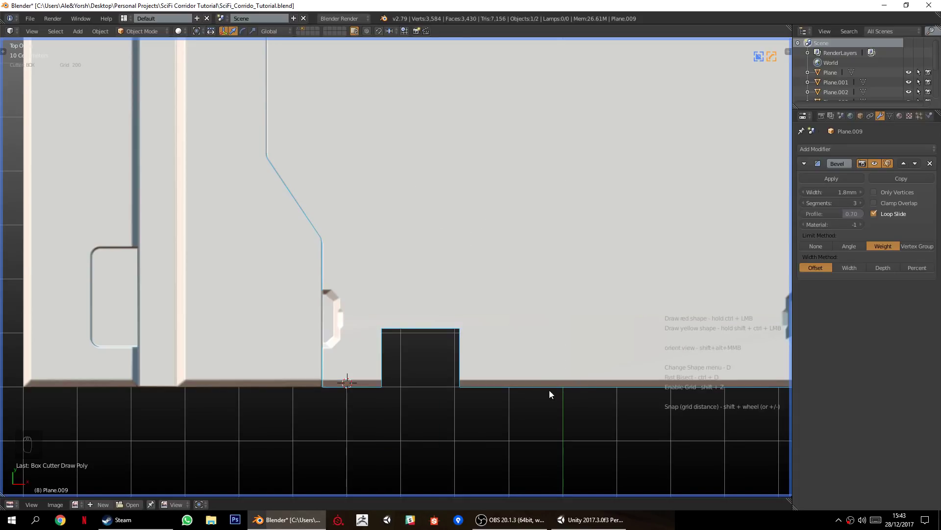
{"action": "key", "text": "ctrl+z"}
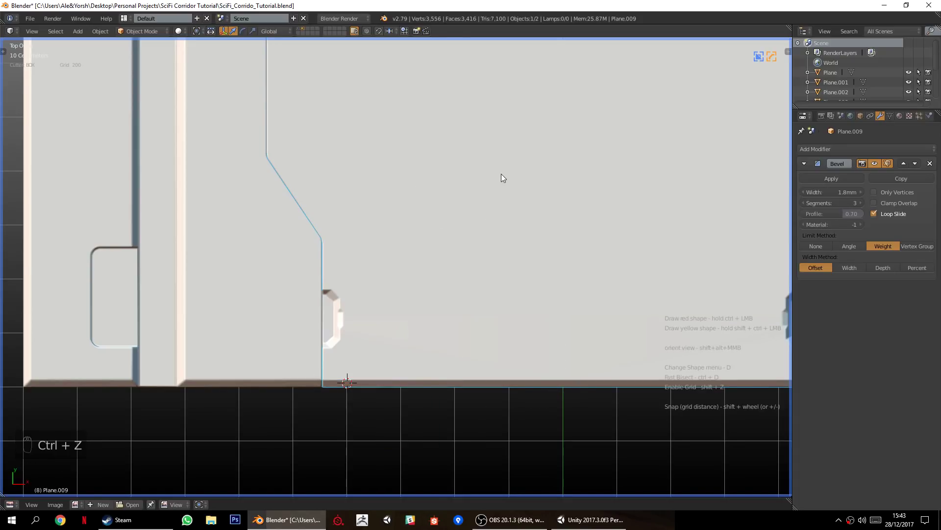
Try an Ngon-shaped Box Cutter cut, a four-point trapezoid through the panel's front edge, and undo it.
{"action": "key", "text": "d"}
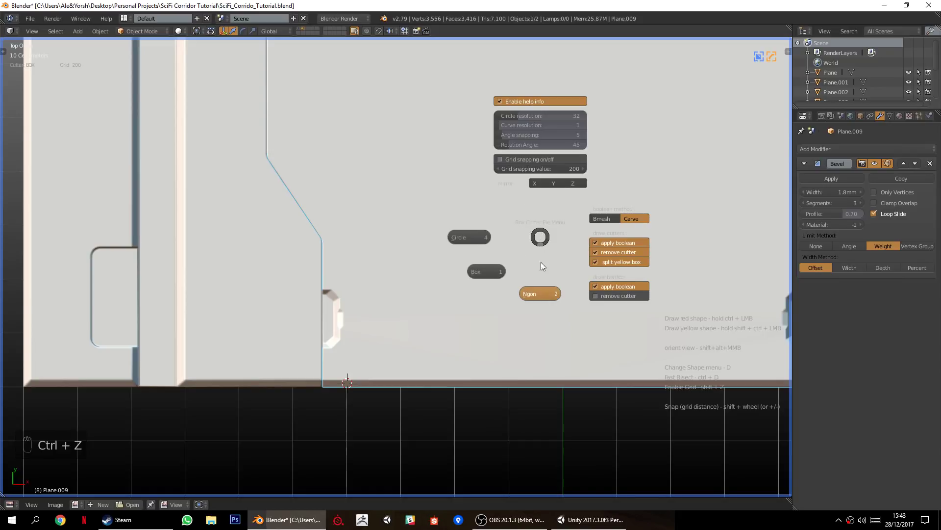
{"action": "left_click", "coordinate": [538, 296]}
{"action": "left_click", "coordinate": [360, 453], "text": "ctrl"}
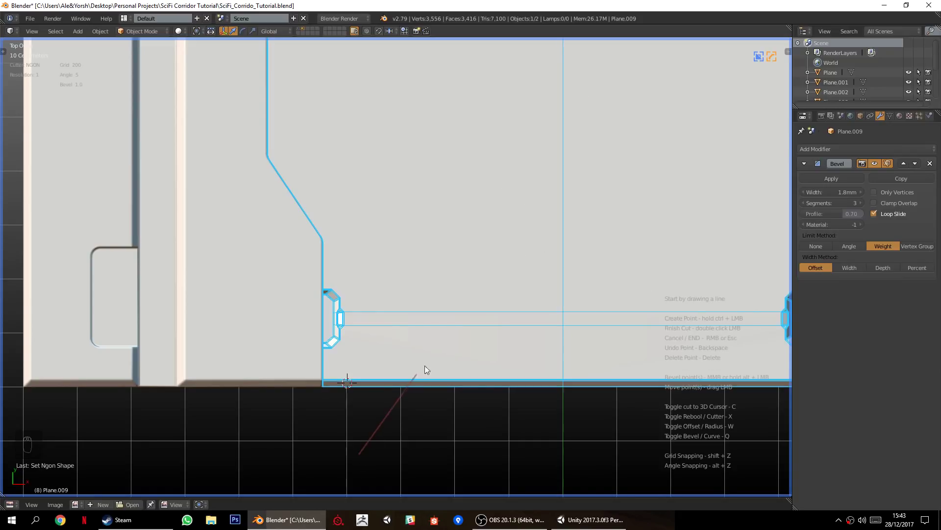
{"action": "left_click", "coordinate": [447, 343], "text": "ctrl"}
{"action": "left_click", "coordinate": [584, 342], "text": "ctrl"}
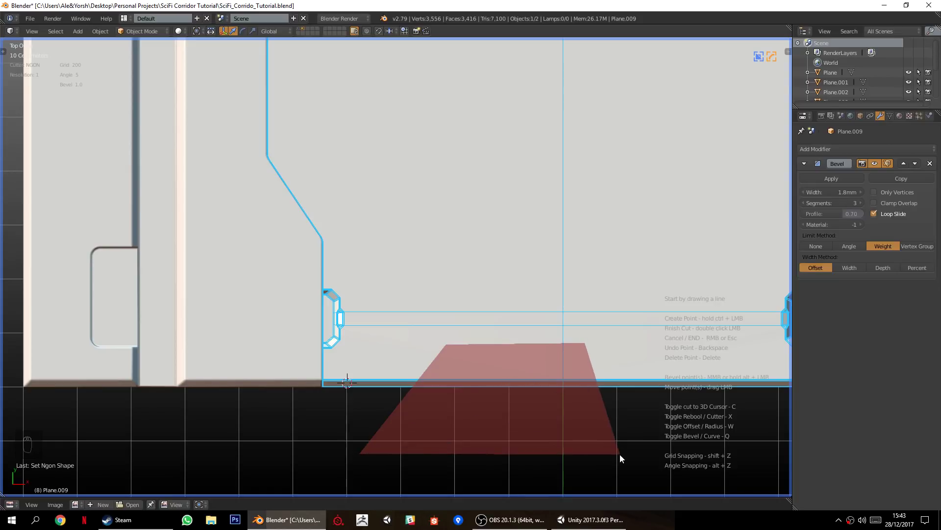
{"action": "double_click", "coordinate": [618, 450]}
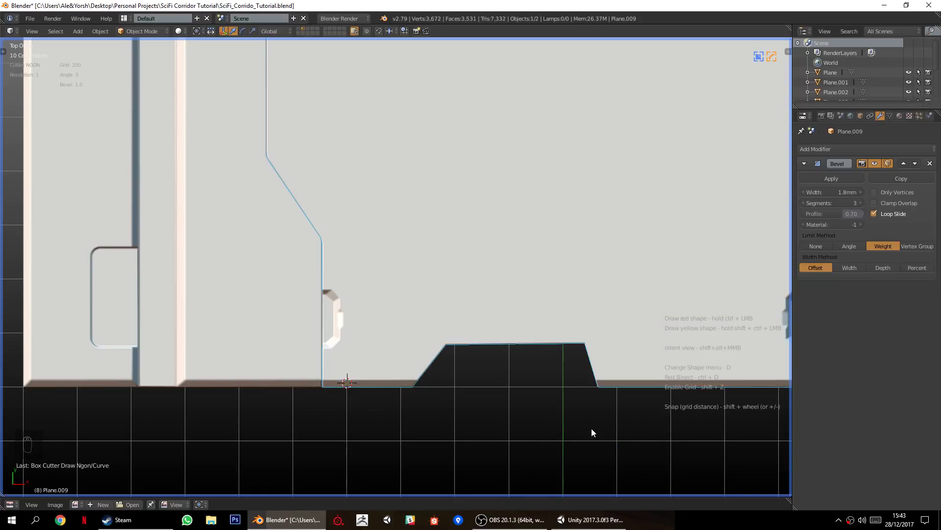
{"action": "key", "text": "ctrl+z"}
Switch Box Cutter to the Circle shape and set the circle cutter's resolution to 28 beside the central panel's angled seam.
{"action": "key", "text": "d"}
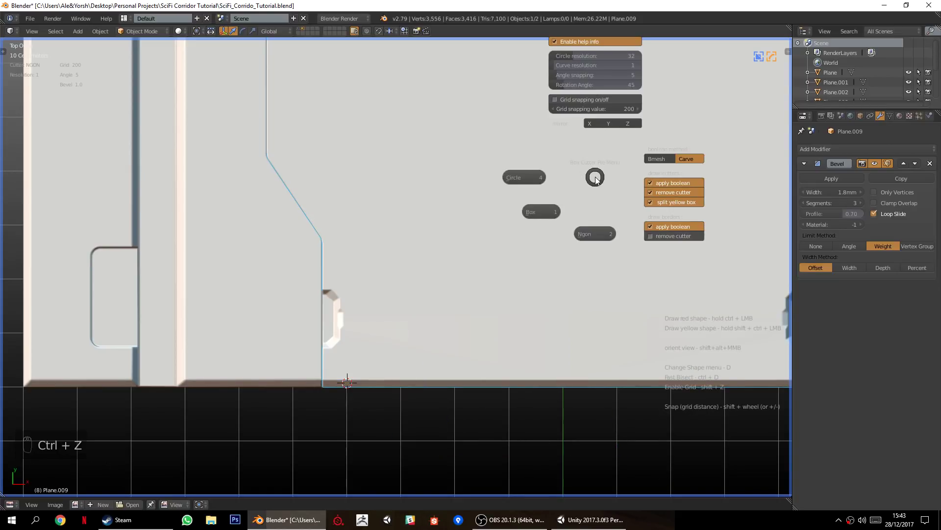
{"action": "left_click", "coordinate": [529, 176]}
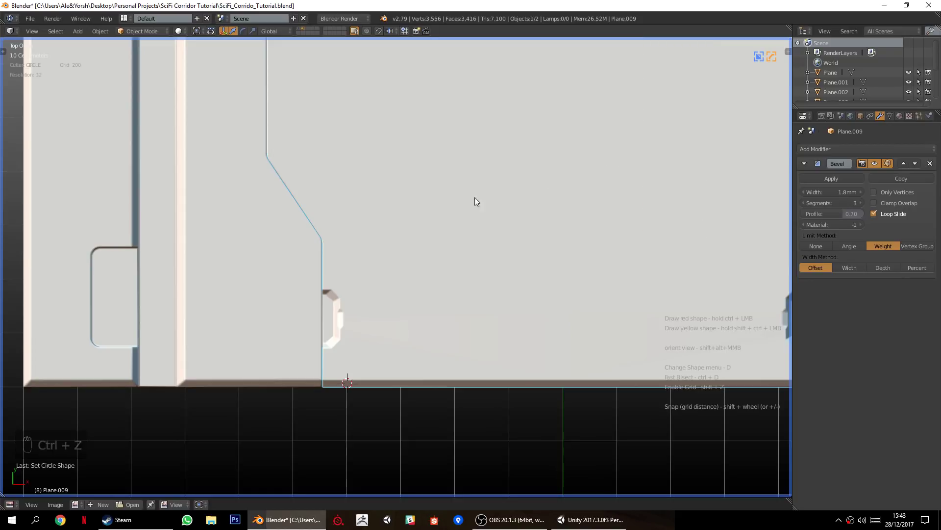
{"action": "middle_click_drag", "start_coordinate": [419, 223], "coordinate": [375, 225], "text": "shift"}
{"action": "middle_click_drag", "start_coordinate": [375, 224], "coordinate": [366, 296], "text": "ctrl"}
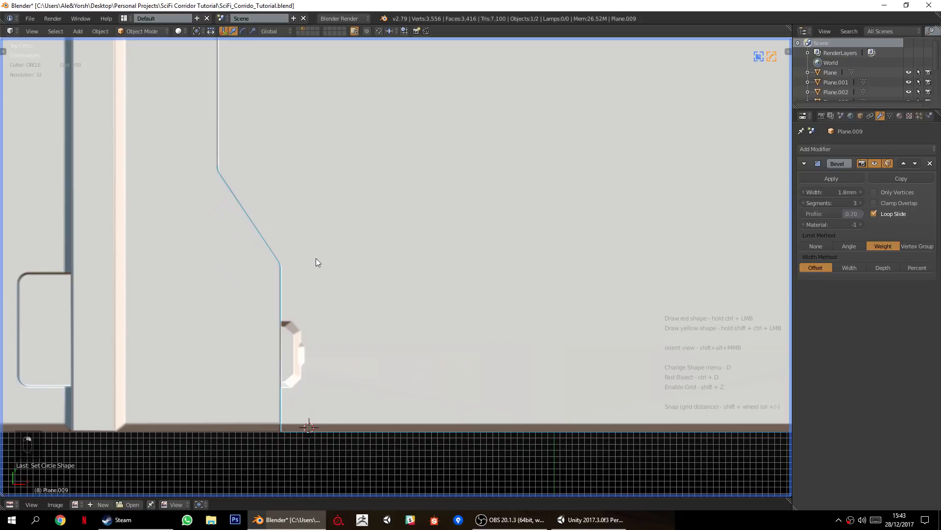
{"action": "mouse_move", "coordinate": [321, 254]}
{"action": "left_mouse_down", "text": "ctrl"}
{"action": "mouse_move", "coordinate": [402, 302]}
{"action": "mouse_move", "coordinate": [425, 288]}
{"action": "mouse_move", "coordinate": [339, 255]}
{"action": "left_mouse_up", "text": "ctrl"}
{"action": "scroll", "coordinate": [410, 299], "scroll_direction": "down", "scroll_amount": 20, "text": "ctrl"}
{"action": "scroll", "coordinate": [424, 289], "scroll_direction": "down", "scroll_amount": 3, "text": "ctrl"}
{"action": "scroll", "coordinate": [425, 288], "scroll_direction": "up", "scroll_amount": 1, "text": "ctrl"}
{"action": "scroll", "coordinate": [425, 287], "scroll_direction": "up", "scroll_amount": 2, "text": "ctrl"}
{"action": "scroll", "coordinate": [420, 289], "scroll_direction": "up", "scroll_amount": 2, "text": "ctrl"}
{"action": "scroll", "coordinate": [417, 289], "scroll_direction": "up", "scroll_amount": 4, "text": "ctrl"}
{"action": "scroll", "coordinate": [414, 286], "scroll_direction": "up", "scroll_amount": 11, "text": "ctrl"}
{"action": "scroll", "coordinate": [413, 284], "scroll_direction": "up", "scroll_amount": 4, "text": "ctrl"}
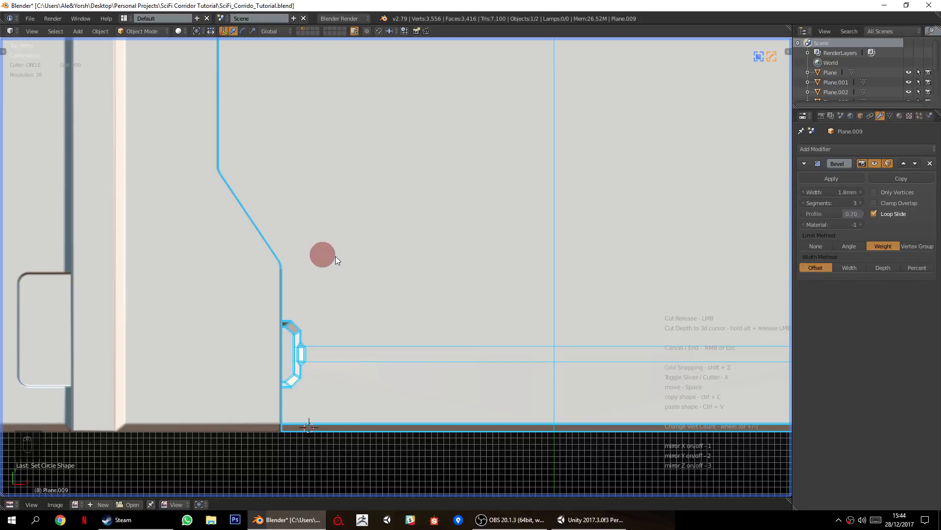
Try a circular Box Cutter cut beside the central panel's seam, and undo it.
{"action": "left_click_drag", "start_coordinate": [336, 256], "coordinate": [336, 256], "text": "ctrl"}
{"action": "middle_click_drag", "start_coordinate": [327, 307], "coordinate": [380, 336]}
{"action": "key", "text": "ctrl+z"}
Cut a small circular hole through the central panel in top view, beside the angled seam and behind the notched recess.
{"action": "key", "text": "KP_7"}
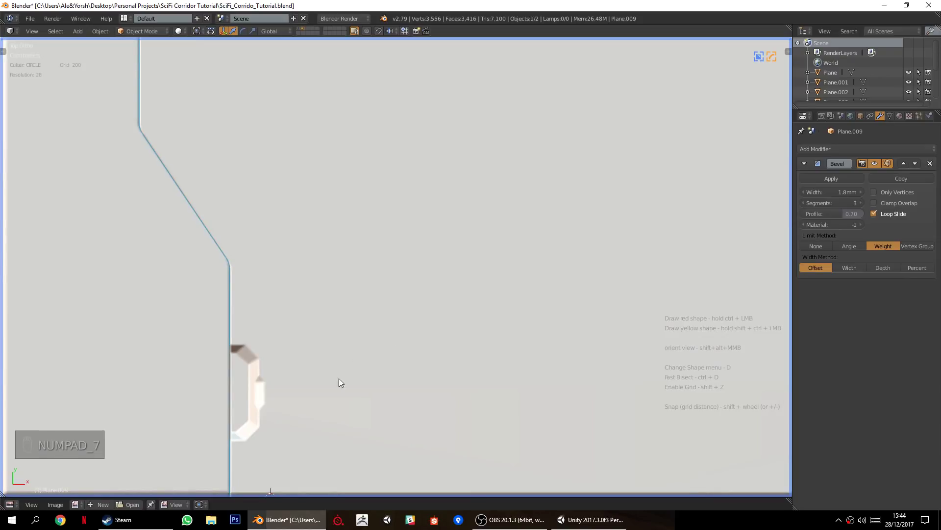
{"action": "middle_click_drag", "start_coordinate": [330, 435], "coordinate": [325, 320], "text": "shift"}
{"action": "left_click_drag", "start_coordinate": [295, 186], "coordinate": [308, 191], "text": "ctrl"}
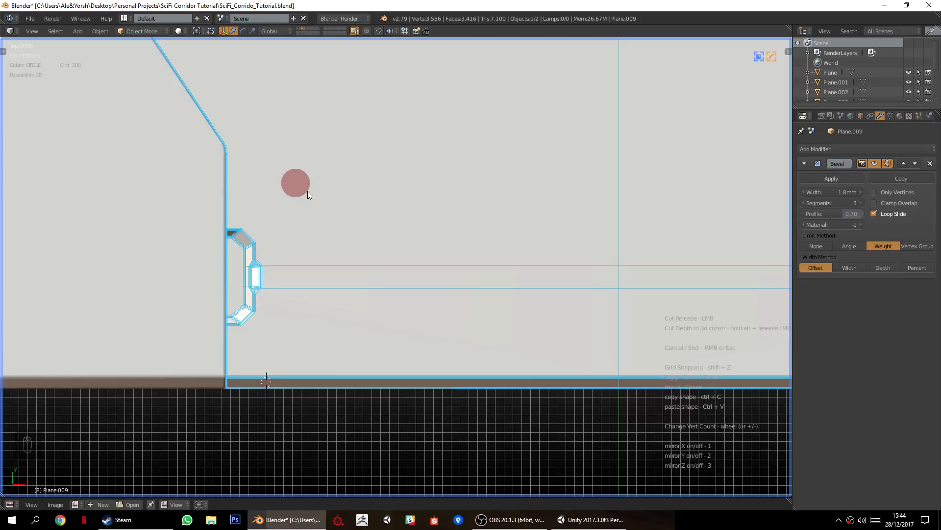
{"action": "left_click_drag", "start_coordinate": [307, 190], "coordinate": [307, 190], "text": "ctrl"}
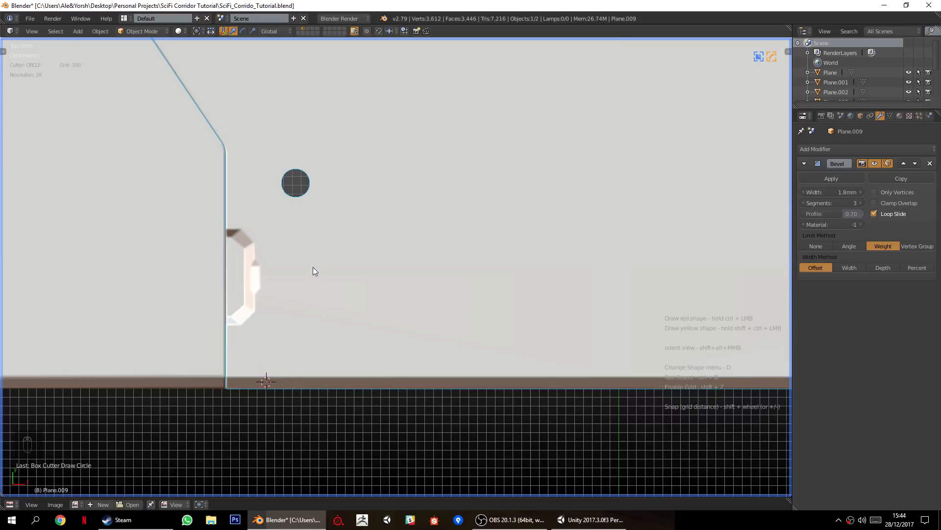
Select the loop of wall faces inside the new circular hole in Edit Mode.
{"action": "scroll", "coordinate": [312, 265], "scroll_direction": "down", "scroll_amount": 5}
{"action": "middle_click_drag", "start_coordinate": [363, 276], "coordinate": [377, 309]}
{"action": "key", "text": "Tab"}
{"action": "scroll", "coordinate": [378, 310], "scroll_direction": "up", "scroll_amount": 3}
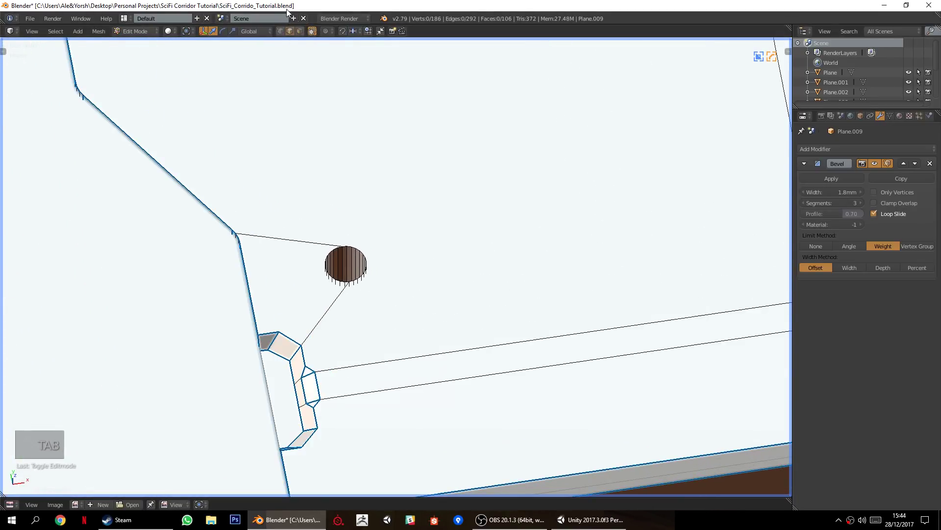
{"action": "right_click", "coordinate": [342, 254], "text": "alt"}
{"action": "scroll", "coordinate": [434, 264], "scroll_direction": "down", "scroll_amount": 3}
Try moving the circular hole away from the panel's front edge along the Y axis in top view.
{"action": "key", "text": "KP_7"}
{"action": "scroll", "coordinate": [452, 293], "scroll_direction": "up", "scroll_amount": 2}
{"action": "middle_click_drag", "start_coordinate": [448, 287], "coordinate": [458, 374], "text": "shift"}
{"action": "scroll", "coordinate": [441, 356], "scroll_direction": "down", "scroll_amount": 5}
{"action": "scroll", "coordinate": [393, 316], "scroll_direction": "up", "scroll_amount": 4}
{"action": "left_click_drag", "start_coordinate": [372, 294], "coordinate": [361, 233]}
Try connecting the hole's rim vertex to the farther bevelled corner of the angled seam.
{"action": "middle_click_drag", "start_coordinate": [313, 263], "coordinate": [332, 214]}
{"action": "scroll", "coordinate": [326, 245], "scroll_direction": "up", "scroll_amount": 2}
{"action": "key", "text": "a"}
{"action": "left_click", "coordinate": [281, 31]}
{"action": "scroll", "coordinate": [342, 255], "scroll_direction": "up", "scroll_amount": 6}
{"action": "right_click", "coordinate": [273, 254]}
{"action": "scroll", "coordinate": [181, 229], "scroll_direction": "down", "scroll_amount": 4}
{"action": "middle_click_drag", "start_coordinate": [107, 238], "coordinate": [371, 277], "text": "shift"}
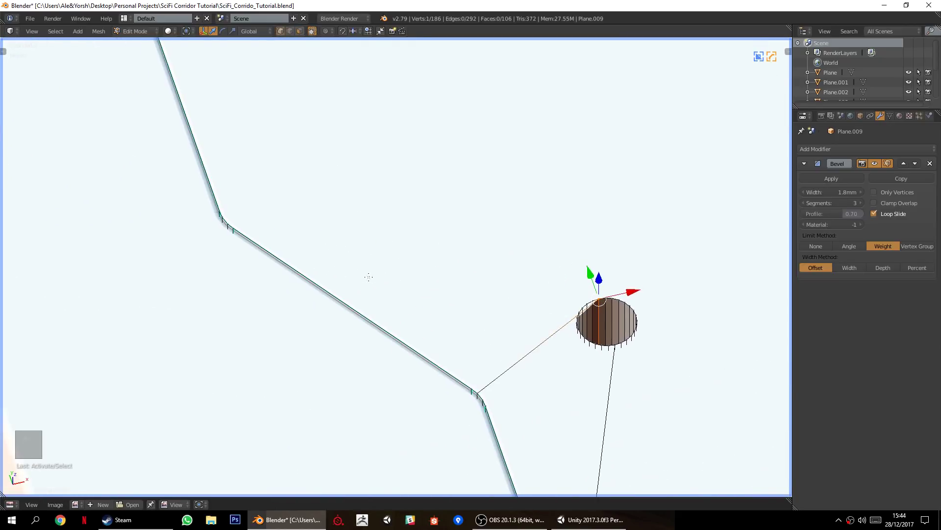
{"action": "right_click", "coordinate": [241, 224], "text": "shift"}
{"action": "key", "text": "j"}
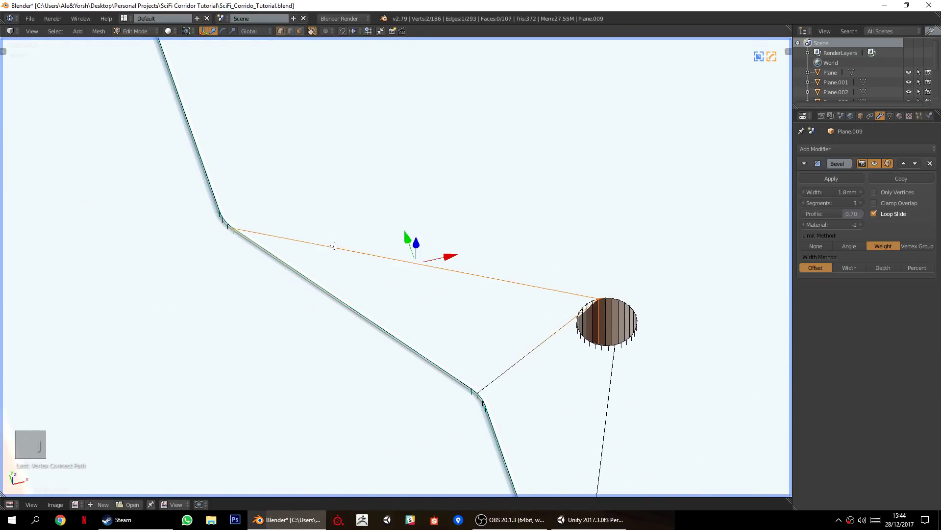
Try dissolving the edge between the hole's rim and the nearer seam corner.
{"action": "key", "text": "a"}
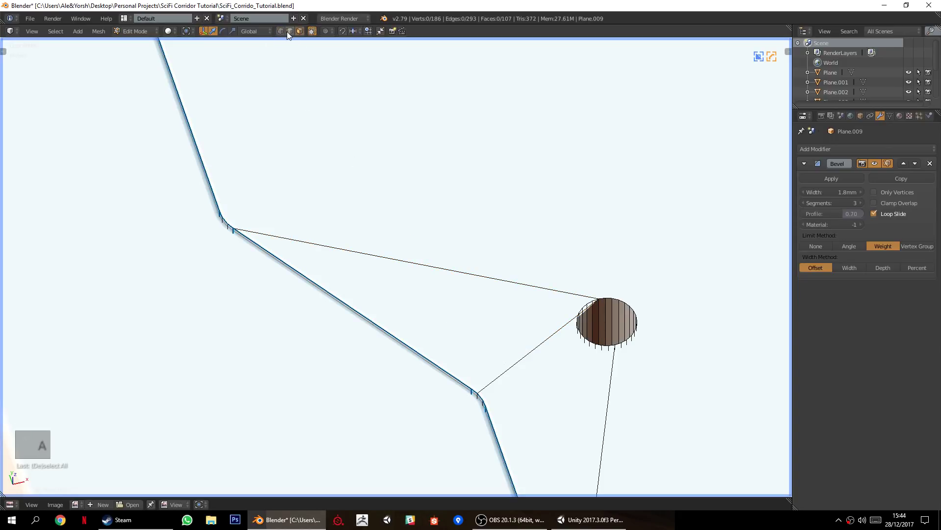
{"action": "right_click", "coordinate": [516, 376]}
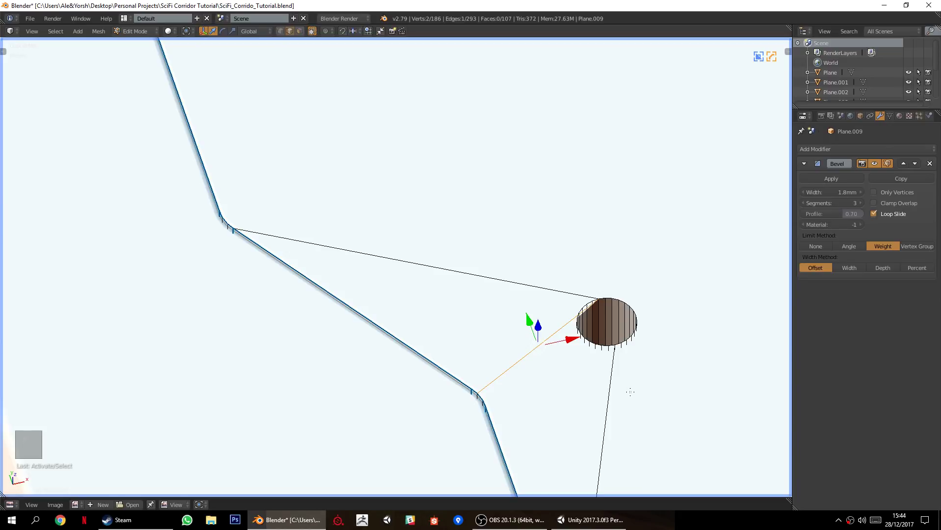
{"action": "key", "text": "ctrl+x"}
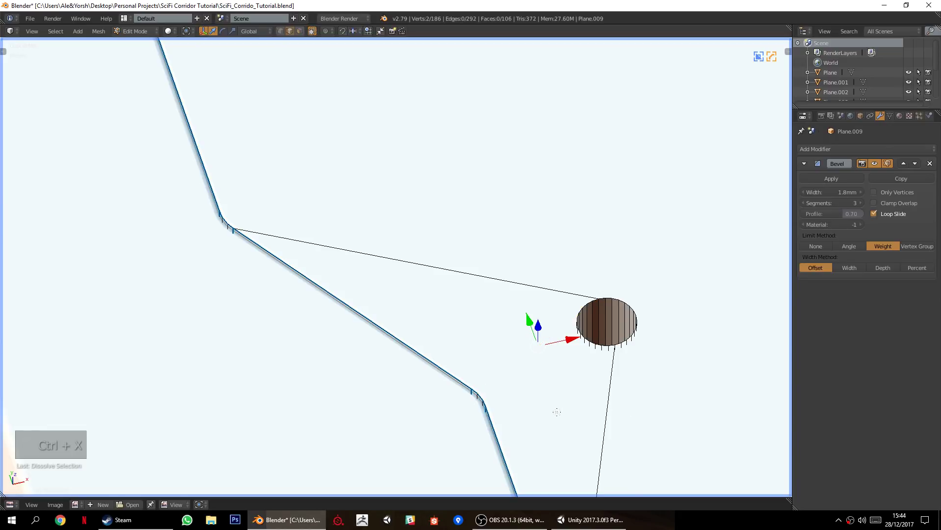
{"action": "middle_click_drag", "start_coordinate": [557, 412], "coordinate": [399, 311], "text": "shift"}
{"action": "key", "text": "a"}
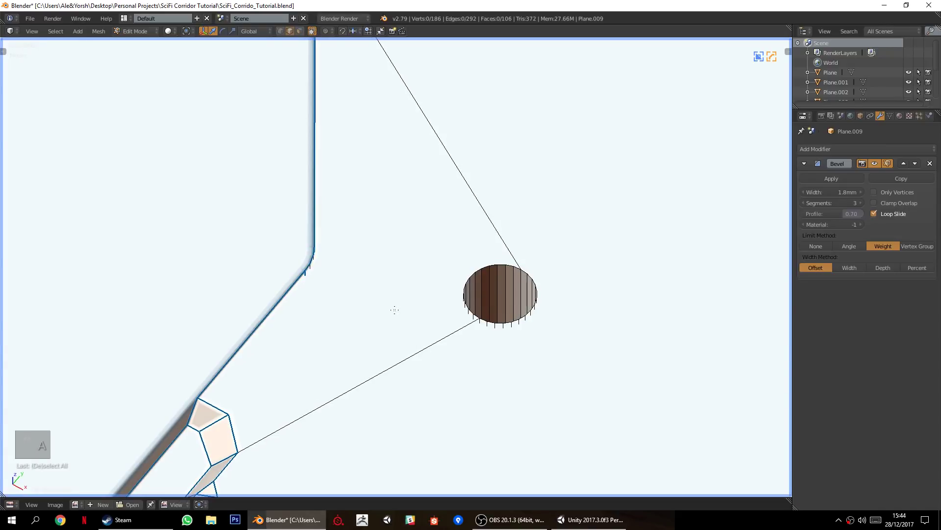
Undo the edge dissolve, the vertex connection and the hole's move.
{"action": "key", "text": "ctrl+z"}
{"action": "key", "text": "ctrl+z"}
{"action": "key", "text": "ctrl+z"}
{"action": "key", "text": "ctrl+z"}
{"action": "key", "text": "ctrl+z"}
{"action": "key", "text": "ctrl+z"}
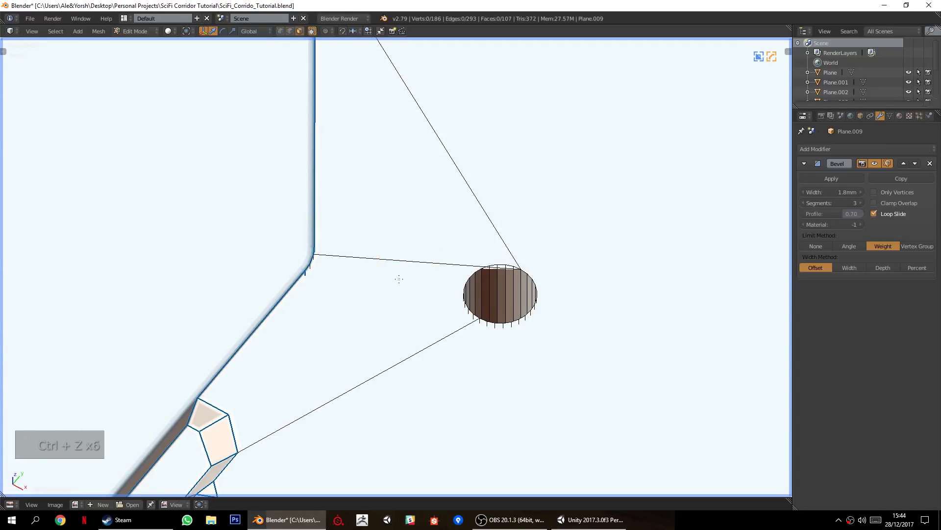
{"action": "key", "text": "ctrl+z"}
{"action": "key", "text": "ctrl+z"}
{"action": "key", "text": "ctrl+z"}
{"action": "key", "text": "ctrl+z"}
{"action": "key", "text": "ctrl+z"}
{"action": "key", "text": "ctrl+z"}
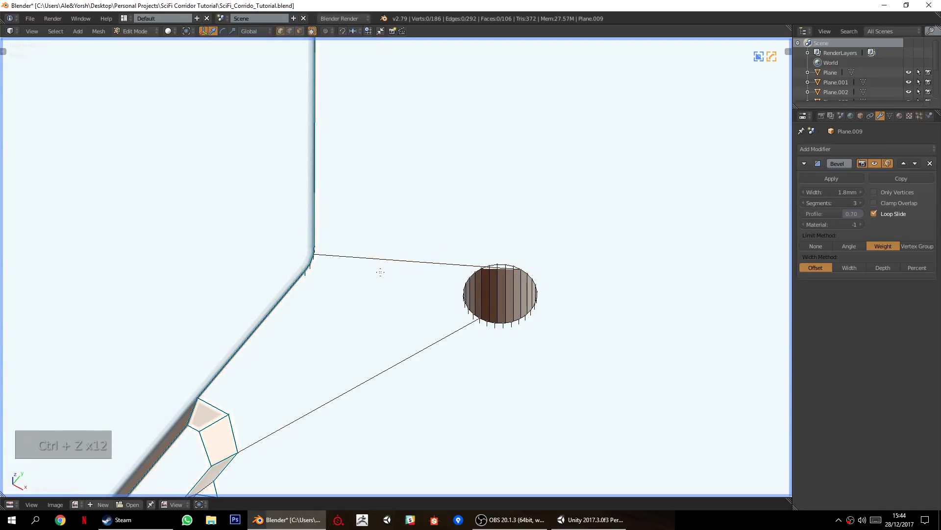
{"action": "key", "text": "ctrl+z"}
{"action": "key", "text": "ctrl+z"}
{"action": "key", "text": "ctrl+z"}
Move the selected hole along the Y axis to sit just behind the nearer corner of the angled seam.
{"action": "middle_click_drag", "start_coordinate": [399, 299], "coordinate": [421, 441]}
{"action": "scroll", "coordinate": [373, 338], "scroll_direction": "down", "scroll_amount": 3}
{"action": "key", "text": "g"}
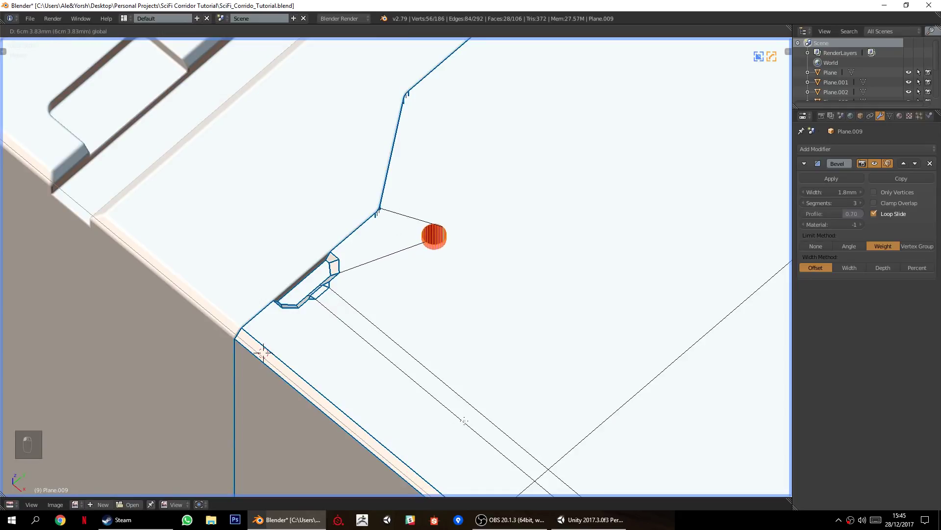
{"action": "left_click", "coordinate": [473, 411]}
{"action": "key", "text": "KP_7"}
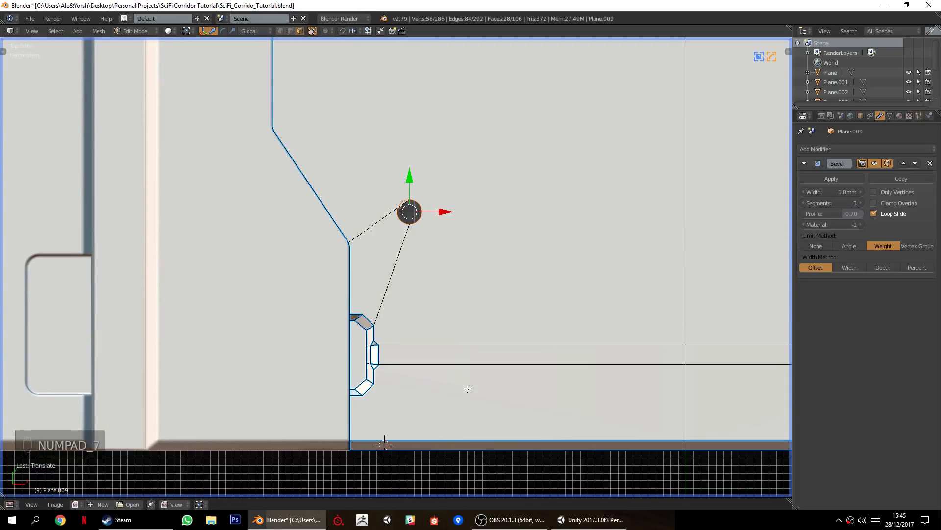
Connect the hole's upper rim vertex to the farther bevelled corner of the angled seam with a new edge.
{"action": "scroll", "coordinate": [468, 389], "scroll_direction": "up", "scroll_amount": 6}
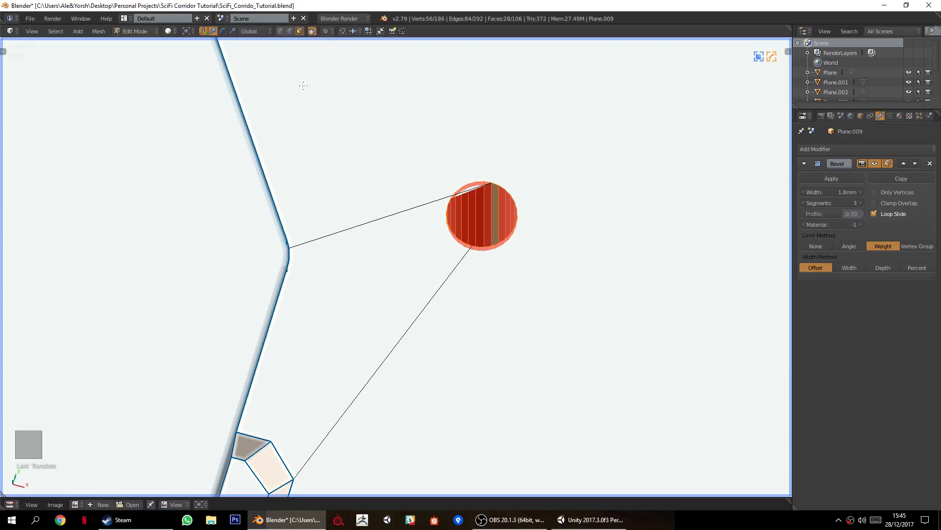
{"action": "key", "text": "a"}
{"action": "scroll", "coordinate": [362, 175], "scroll_direction": "up", "scroll_amount": 3}
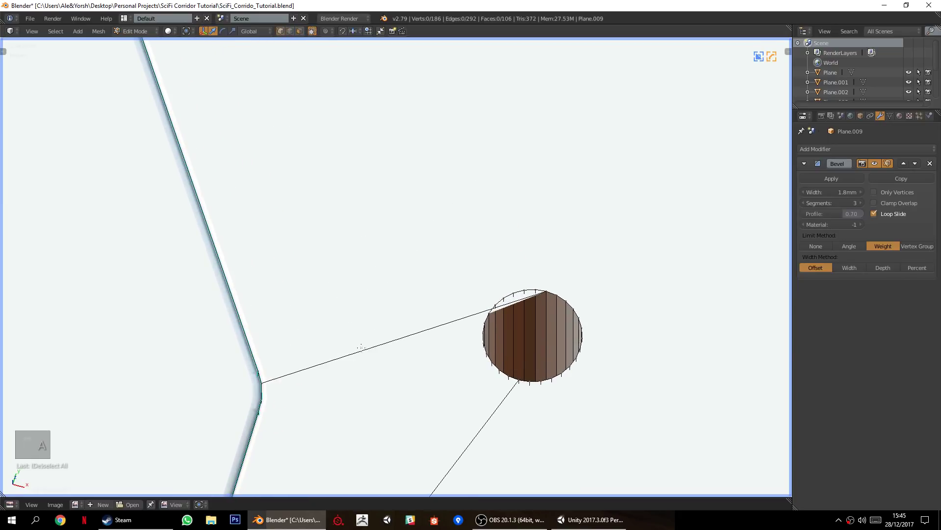
{"action": "scroll", "coordinate": [535, 306], "scroll_direction": "down", "scroll_amount": 8}
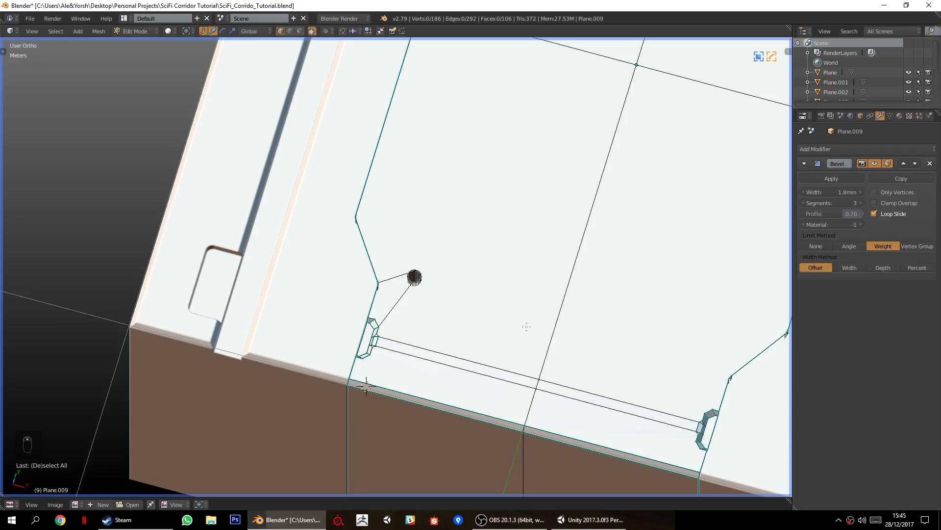
{"action": "scroll", "coordinate": [364, 201], "scroll_direction": "up", "scroll_amount": 8}
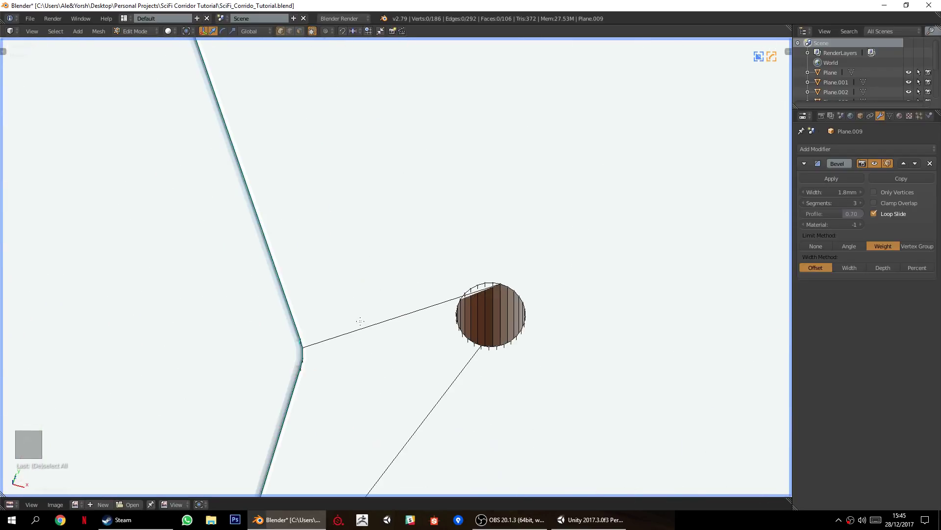
{"action": "scroll", "coordinate": [488, 305], "scroll_direction": "up", "scroll_amount": 1}
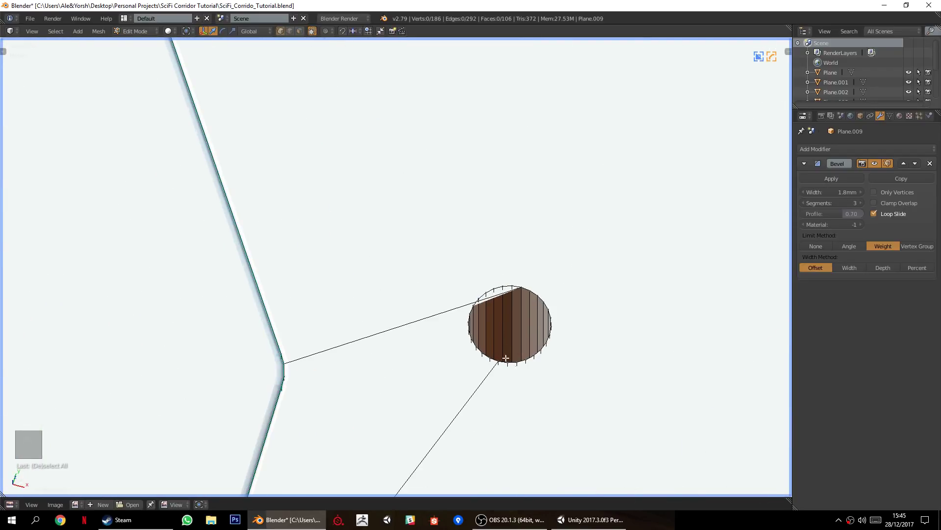
{"action": "scroll", "coordinate": [518, 301], "scroll_direction": "up", "scroll_amount": 1}
{"action": "scroll", "coordinate": [552, 289], "scroll_direction": "down", "scroll_amount": 1}
{"action": "right_click", "coordinate": [522, 285]}
{"action": "middle_click_drag", "start_coordinate": [522, 285], "coordinate": [381, 302]}
{"action": "right_click", "coordinate": [271, 283], "text": "shift"}
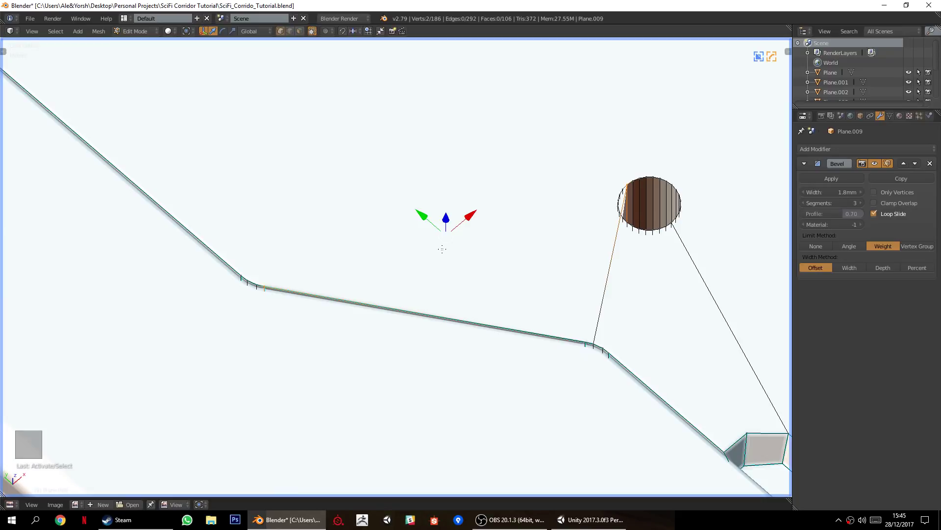
{"action": "key", "text": "j"}
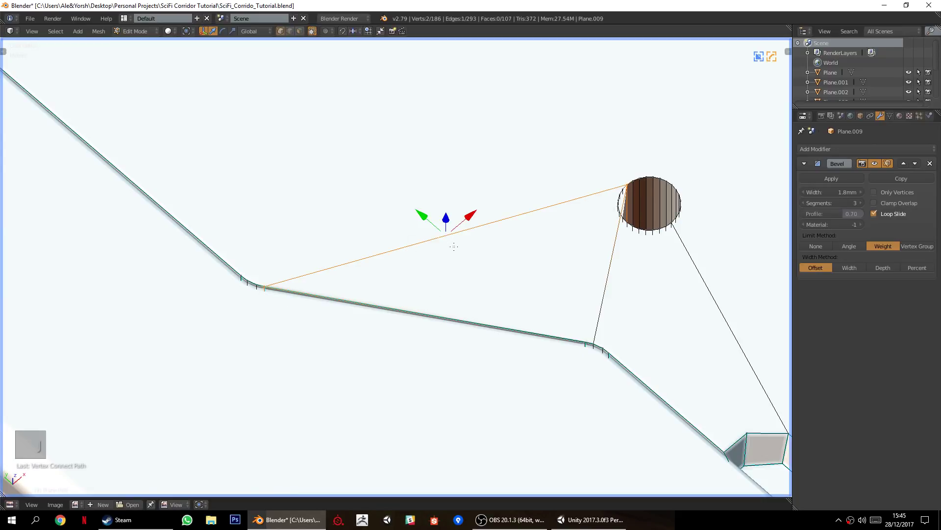
Dissolve the edge running from the nearer seam corner across the hole's rim.
{"action": "key", "text": "a"}
{"action": "middle_click_drag", "start_coordinate": [619, 206], "coordinate": [511, 172]}
{"action": "scroll", "coordinate": [460, 317], "scroll_direction": "up", "scroll_amount": 2}
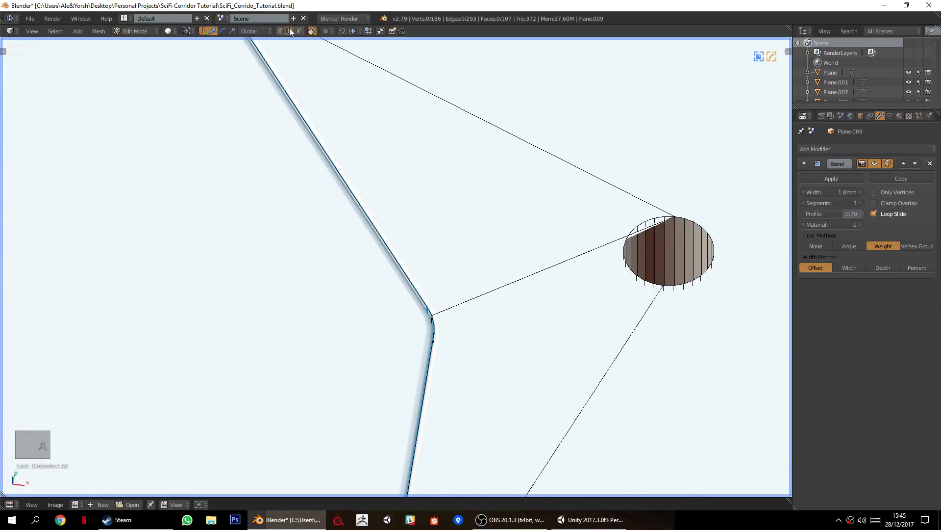
{"action": "right_click", "coordinate": [544, 265]}
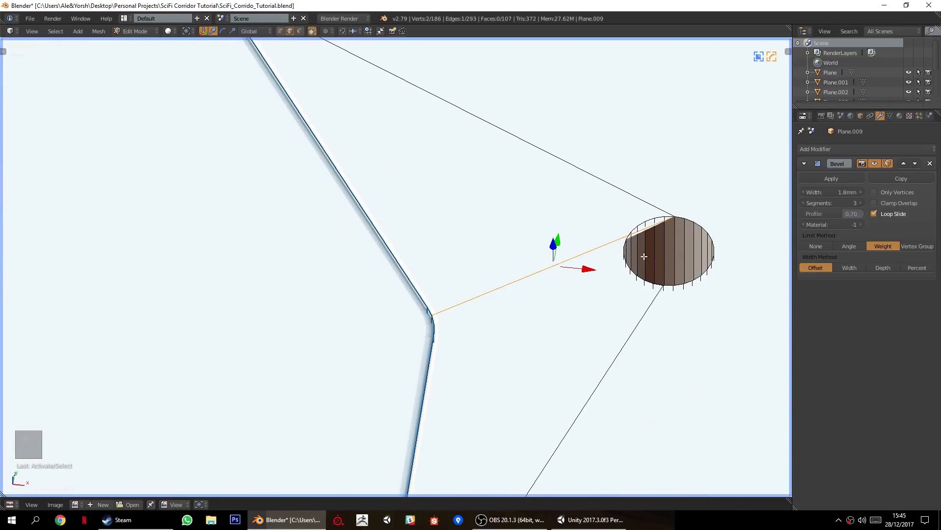
{"action": "key", "text": "ctrl+x"}
{"action": "key", "text": "a"}
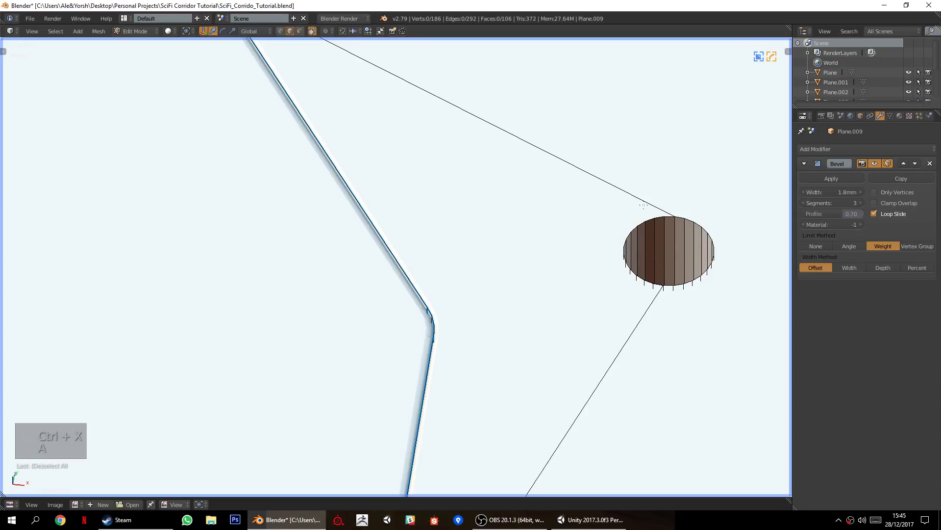
Add a loop cut around the hole's inner wall and slide it close to the upper rim.
{"action": "scroll", "coordinate": [332, 171], "scroll_direction": "down", "scroll_amount": 4}
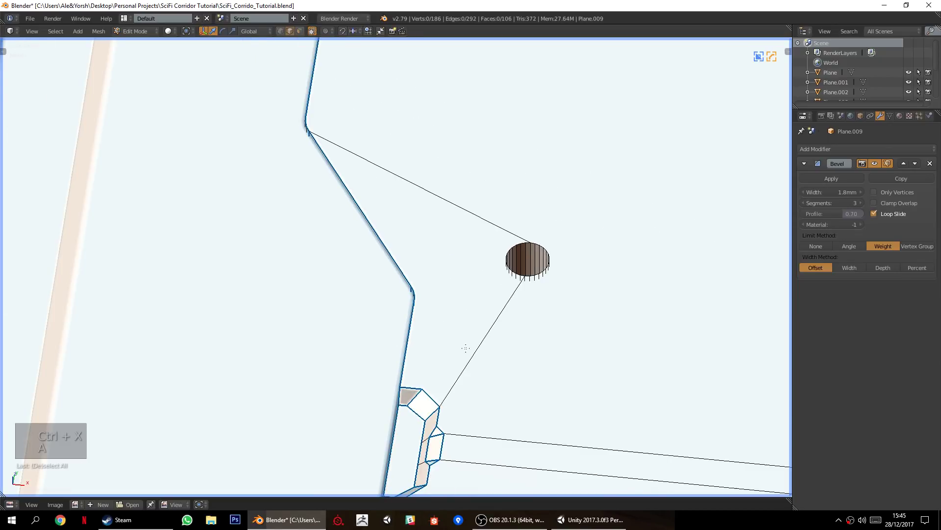
{"action": "middle_click_drag", "start_coordinate": [492, 263], "coordinate": [417, 258]}
{"action": "key", "text": "KP_5"}
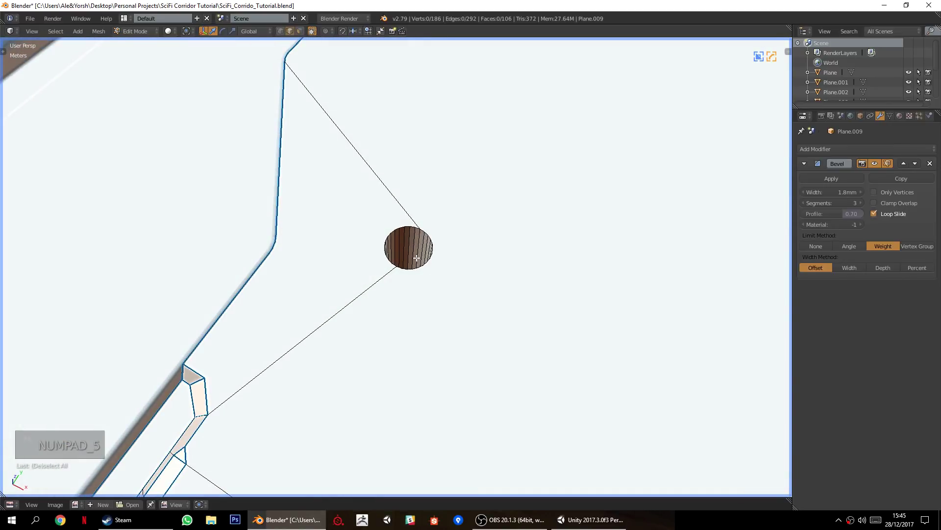
{"action": "key", "text": "ctrl+r"}
{"action": "left_click", "coordinate": [416, 258]}
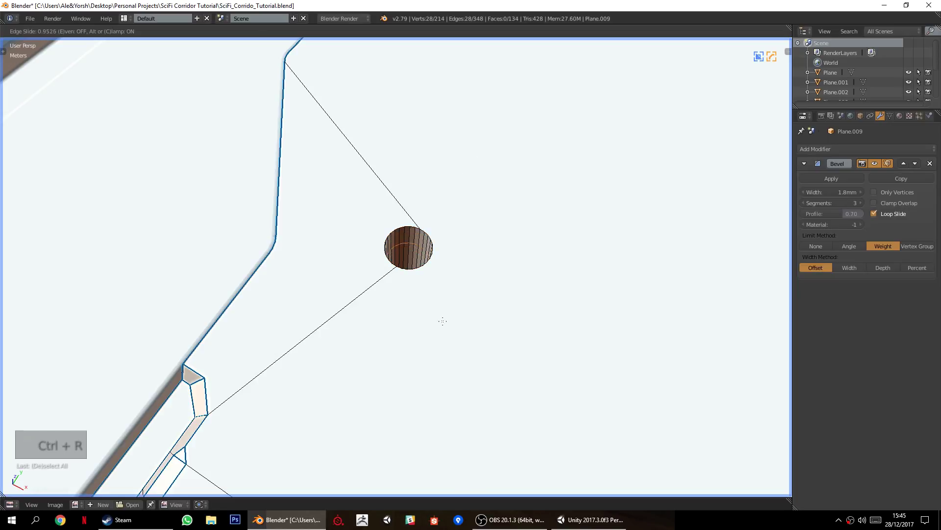
{"action": "left_click", "coordinate": [459, 298]}
Scale the new edge loop inward to give the hole a tapered, countersunk rim.
{"action": "middle_click_drag", "start_coordinate": [435, 311], "coordinate": [616, 300]}
{"action": "key", "text": "s"}
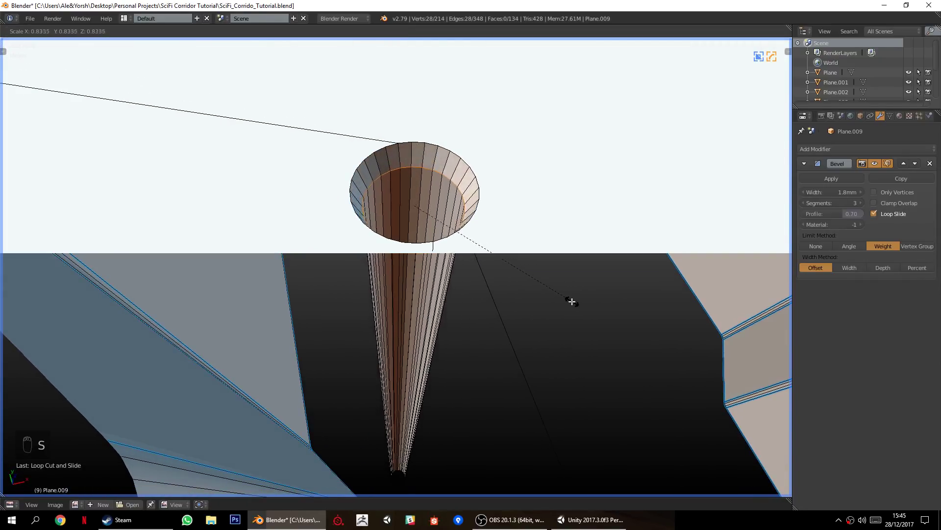
{"action": "left_click", "coordinate": [544, 302]}
Delete the loop of deep wall faces below the hole's tapered rim.
{"action": "key", "text": "a"}
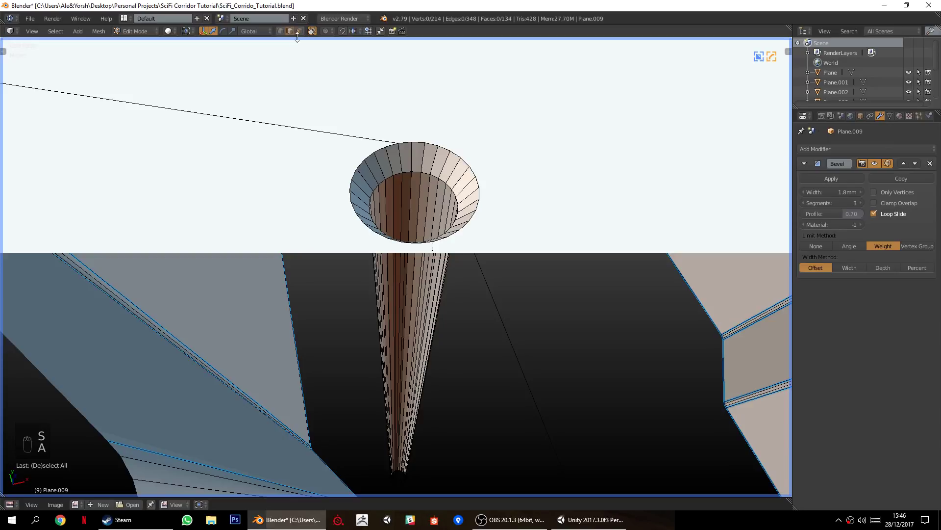
{"action": "right_click", "coordinate": [429, 202], "text": "alt"}
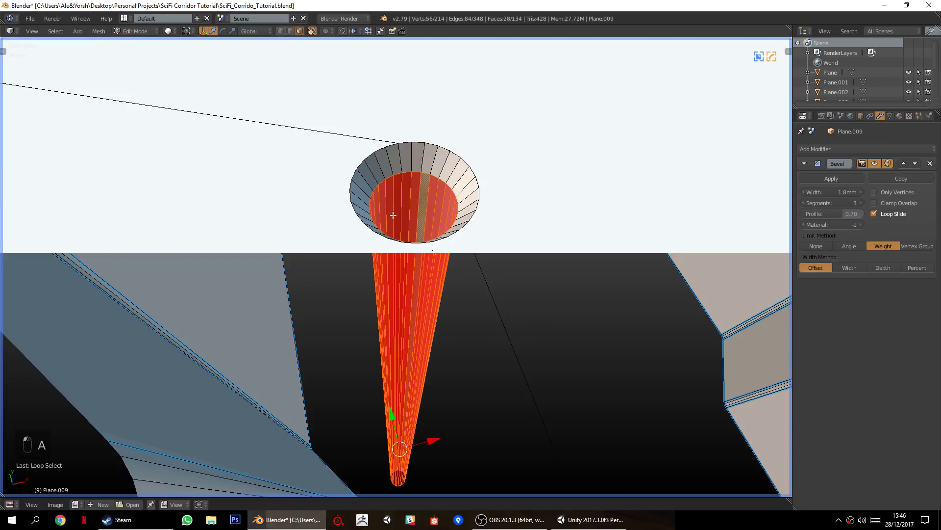
{"action": "key", "text": "x"}
{"action": "left_click", "coordinate": [360, 121]}
{"action": "scroll", "coordinate": [351, 165], "scroll_direction": "down", "scroll_amount": 7}
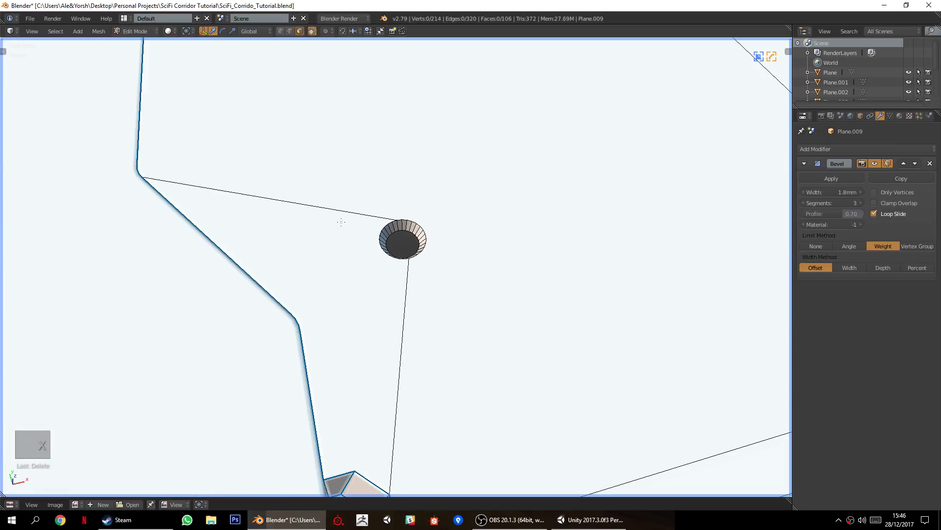
Fill the lower edge loop of the hole's tapered rim with a face.
{"action": "scroll", "coordinate": [425, 272], "scroll_direction": "up", "scroll_amount": 5}
{"action": "middle_click_drag", "start_coordinate": [425, 272], "coordinate": [426, 221]}
{"action": "right_click", "coordinate": [434, 206], "text": "alt"}
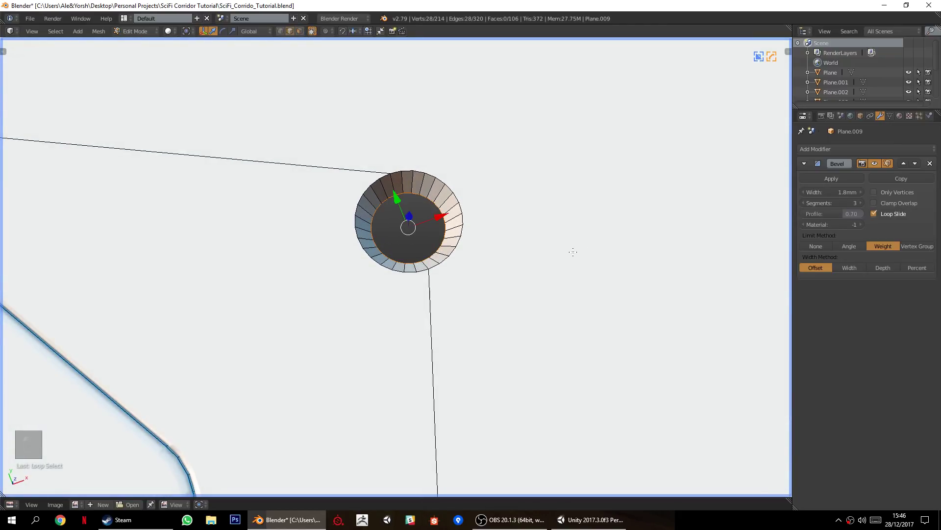
{"action": "key", "text": "f"}
{"action": "key", "text": "a"}
Apply Hard Ops Sharpen to the whole central panel in Object Mode.
{"action": "key", "text": "Tab"}
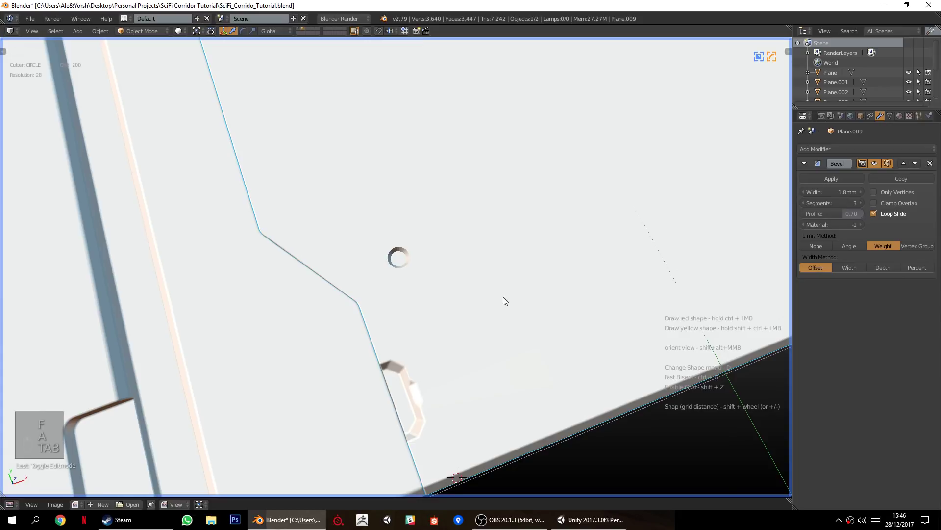
{"action": "key", "text": "q"}
{"action": "left_click", "coordinate": [490, 276]}
Delete the two faces bordering the hole on the underside of the central panel.
{"action": "scroll", "coordinate": [485, 289], "scroll_direction": "down", "scroll_amount": 8}
{"action": "middle_click_drag", "start_coordinate": [489, 295], "coordinate": [464, 252]}
{"action": "middle_click_drag", "start_coordinate": [465, 441], "coordinate": [471, 311]}
{"action": "scroll", "coordinate": [459, 309], "scroll_direction": "up", "scroll_amount": 3}
{"action": "key", "text": "Tab"}
{"action": "scroll", "coordinate": [459, 309], "scroll_direction": "up", "scroll_amount": 4}
{"action": "scroll", "coordinate": [442, 314], "scroll_direction": "down", "scroll_amount": 4}
{"action": "left_click", "coordinate": [299, 31]}
{"action": "right_click", "coordinate": [505, 211]}
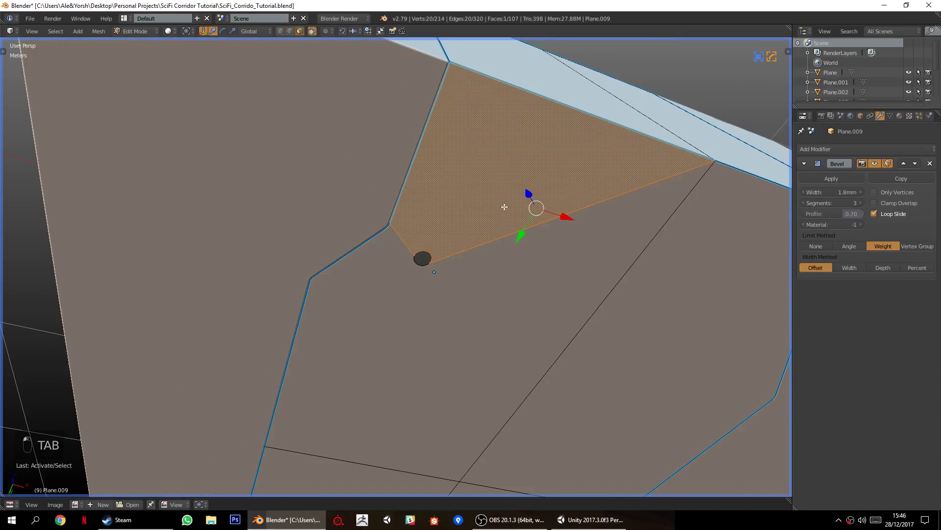
{"action": "right_click", "coordinate": [452, 307], "text": "shift"}
{"action": "key", "text": "x"}
{"action": "left_click", "coordinate": [492, 270]}
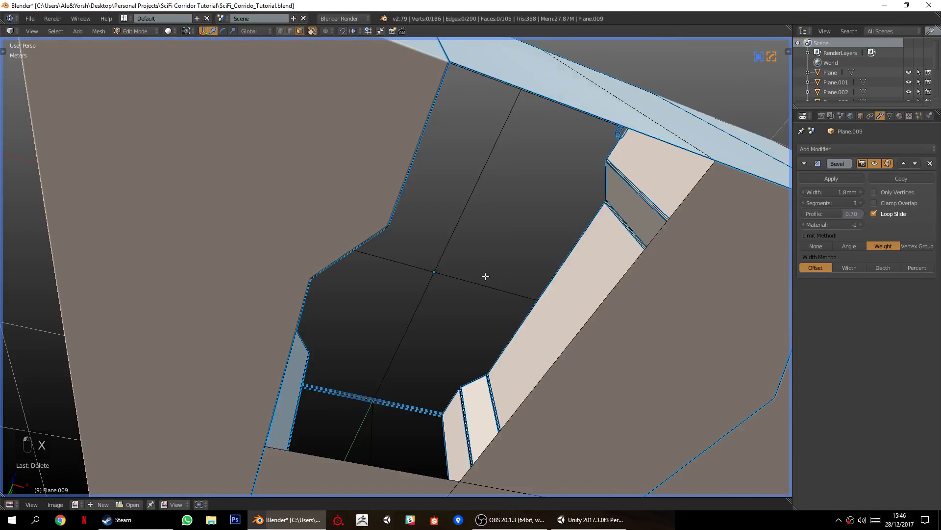
Fill the open boundary on the central panel's underside with a single face.
{"action": "left_click", "coordinate": [291, 31]}
{"action": "right_click", "coordinate": [485, 84], "text": "alt"}
{"action": "mouse_move", "coordinate": [470, 239]}
{"action": "middle_mouse_down"}
{"action": "mouse_move", "coordinate": [470, 204]}
{"action": "mouse_move", "coordinate": [471, 237]}
{"action": "middle_mouse_up"}
{"action": "key", "text": "a"}
{"action": "right_click", "coordinate": [493, 240]}
{"action": "key", "text": "a"}
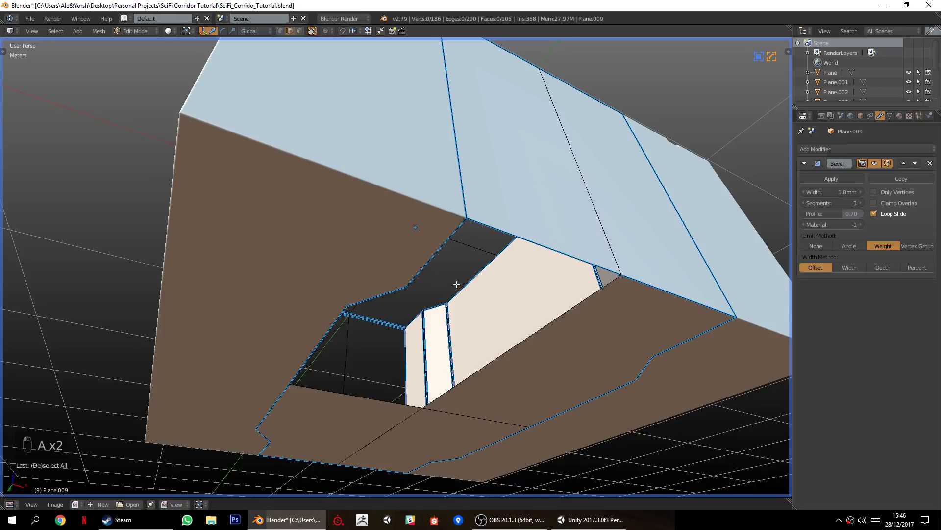
{"action": "right_click", "coordinate": [513, 353], "text": "alt"}
{"action": "key", "text": "f"}
{"action": "key", "text": "a"}
Symmetrize the central panel in Object Mode so the hole is mirrored to the opposite side.
{"action": "scroll", "coordinate": [532, 311], "scroll_direction": "down", "scroll_amount": 4}
{"action": "middle_click_drag", "start_coordinate": [529, 313], "coordinate": [485, 284]}
{"action": "middle_click_drag", "start_coordinate": [480, 270], "coordinate": [466, 371]}
{"action": "key", "text": "Tab"}
{"action": "middle_click_drag", "start_coordinate": [451, 236], "coordinate": [530, 382]}
{"action": "key", "text": "alt+x"}
{"action": "key", "text": "a"}
Select the floor face of the hole near the notched recess in Edit Mode.
{"action": "scroll", "coordinate": [523, 316], "scroll_direction": "up", "scroll_amount": 1}
{"action": "middle_click_drag", "start_coordinate": [523, 321], "coordinate": [378, 332], "text": "shift"}
{"action": "scroll", "coordinate": [430, 341], "scroll_direction": "up", "scroll_amount": 3}
{"action": "key", "text": "Tab"}
{"action": "scroll", "coordinate": [378, 332], "scroll_direction": "up", "scroll_amount": 4}
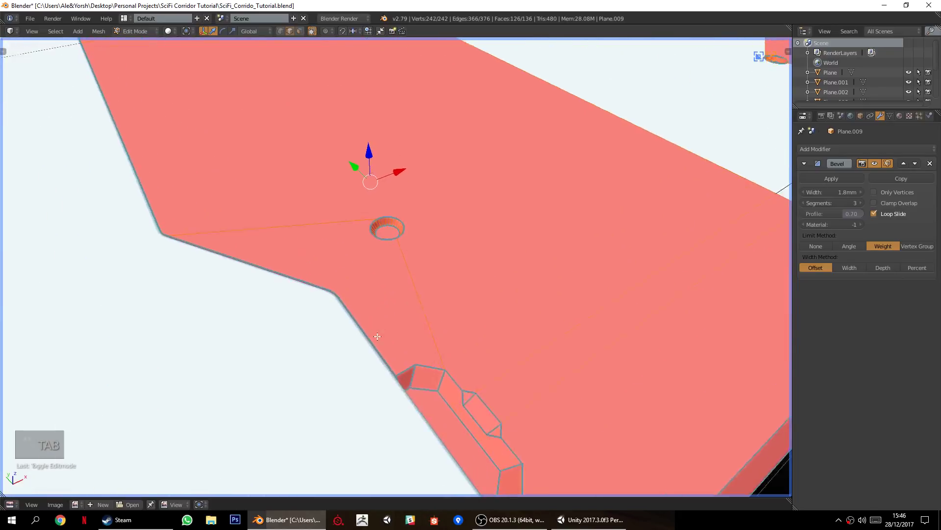
{"action": "right_click", "coordinate": [380, 222]}
{"action": "middle_click_drag", "start_coordinate": [414, 231], "coordinate": [421, 272], "text": "shift"}
{"action": "scroll", "coordinate": [420, 275], "scroll_direction": "up", "scroll_amount": 6}
{"action": "scroll", "coordinate": [449, 265], "scroll_direction": "down", "scroll_amount": 5}
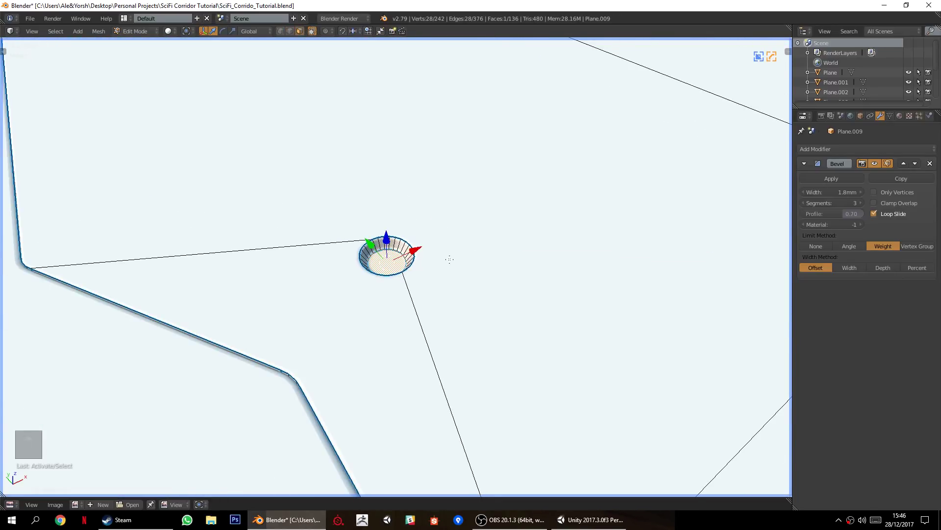
Set the viewport's clipping start distance to 10 µm for working close to the hole.
{"action": "key", "text": "KP_5"}
{"action": "key", "text": "KP_5"}
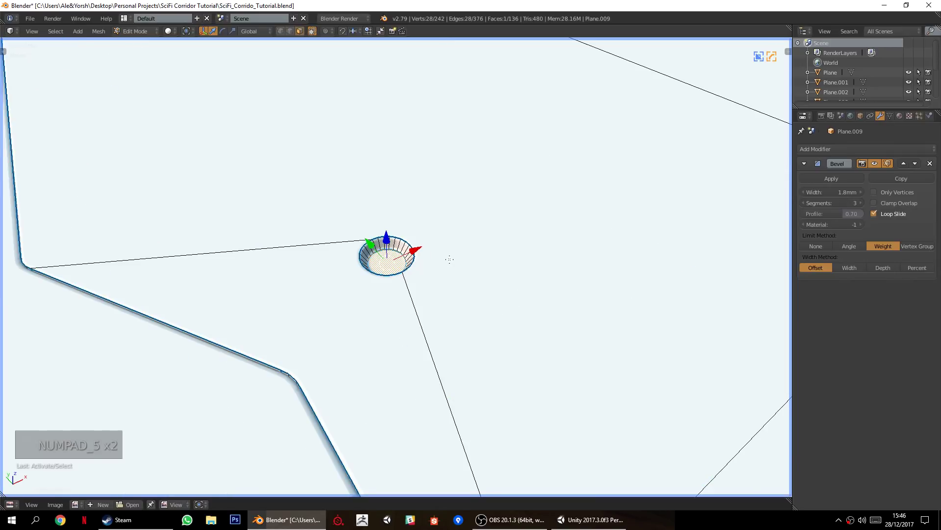
{"action": "key", "text": "KP_Decimal"}
{"action": "key", "text": "n"}
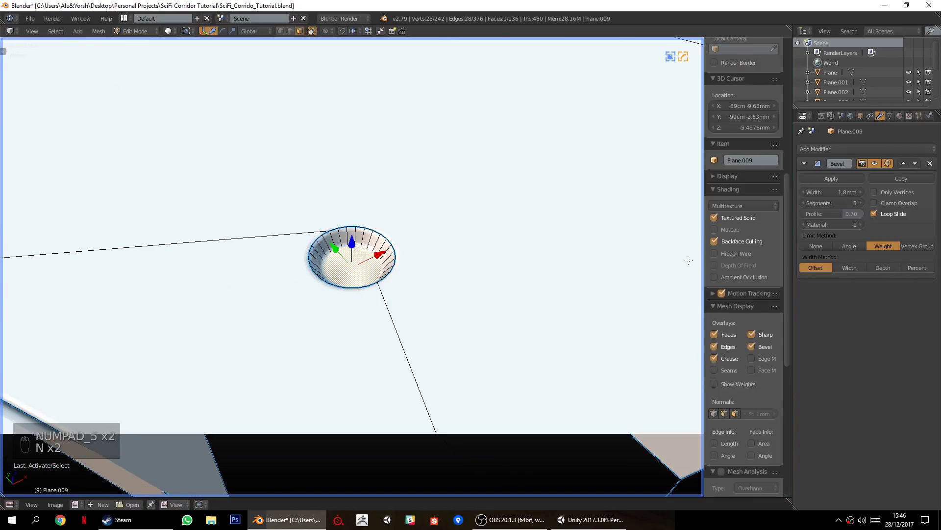
{"action": "scroll", "coordinate": [764, 361], "scroll_direction": "up", "scroll_amount": 15}
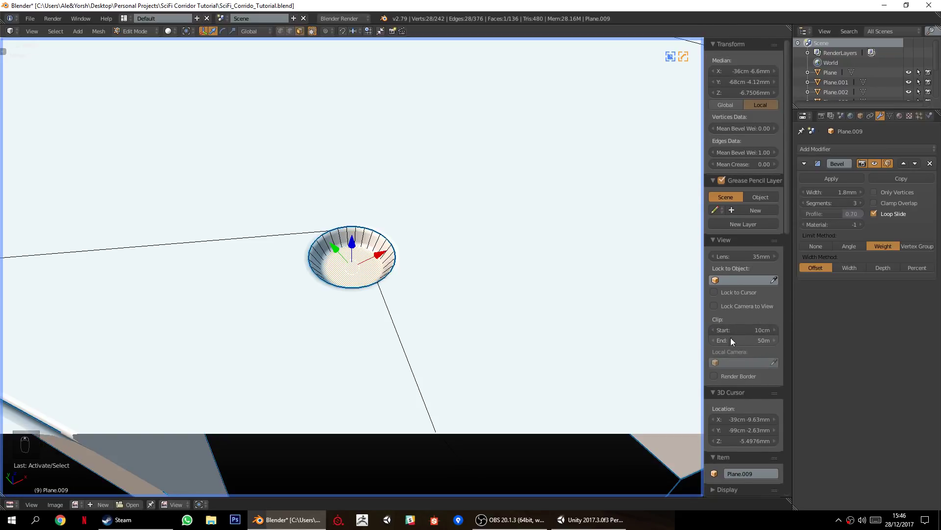
{"action": "left_click_drag", "start_coordinate": [727, 329], "coordinate": [711, 329]}
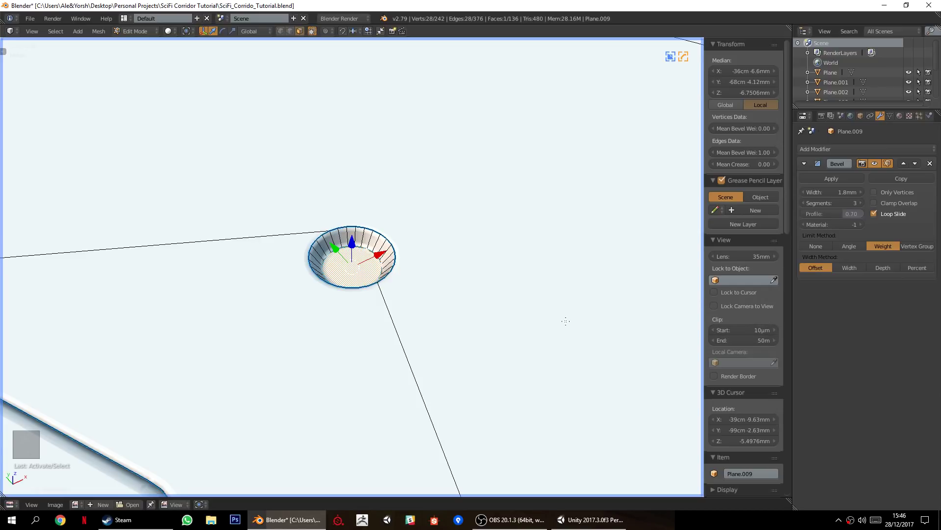
{"action": "key", "text": "n"}
Extrude the hole's floor face upward and scale its top to about 0.72 to form a tapered screw head.
{"action": "scroll", "coordinate": [531, 346], "scroll_direction": "up", "scroll_amount": 3}
{"action": "middle_click_drag", "start_coordinate": [531, 346], "coordinate": [587, 313]}
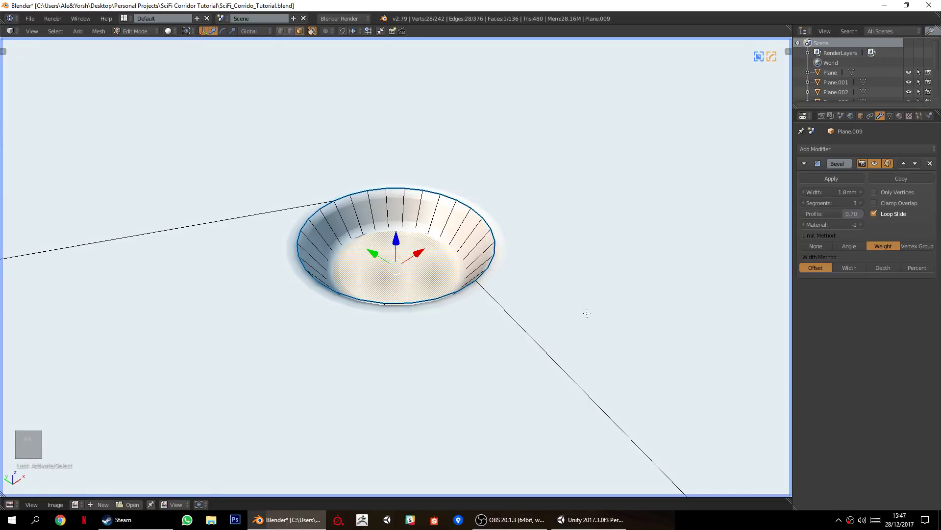
{"action": "key", "text": "e"}
{"action": "left_click", "coordinate": [614, 283]}
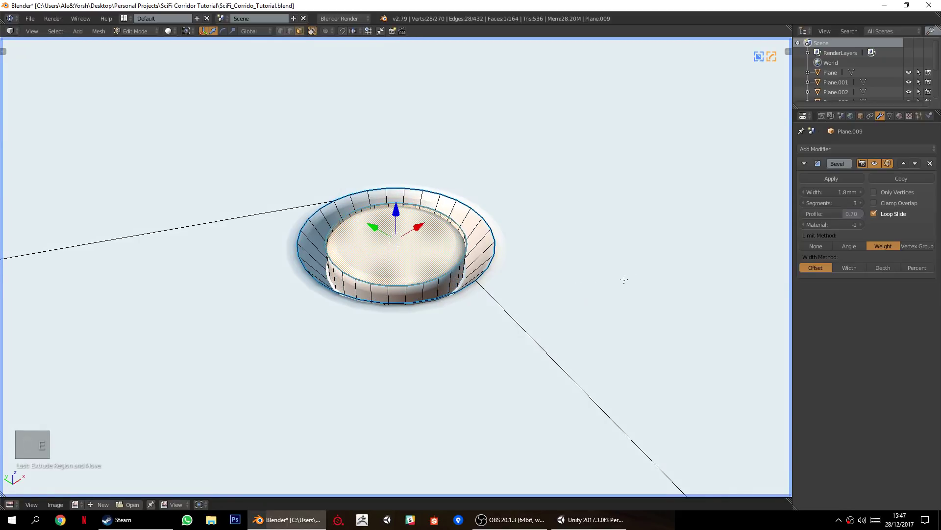
{"action": "key", "text": "s"}
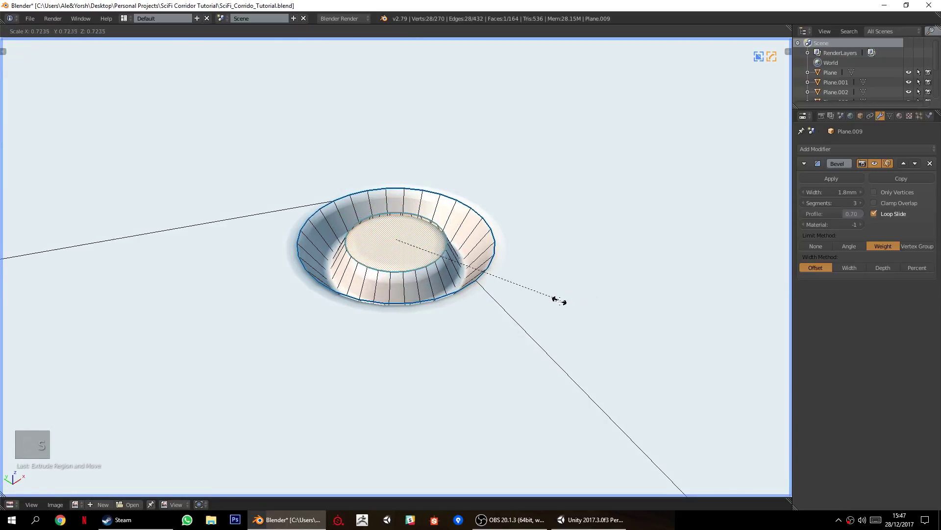
{"action": "left_click", "coordinate": [560, 301]}
Set the panel's bevel width to 0.89 mm and return to Edit Mode.
{"action": "key", "text": "Tab"}
{"action": "key", "text": "q"}
{"action": "right_click", "coordinate": [478, 320]}
{"action": "key", "text": "q"}
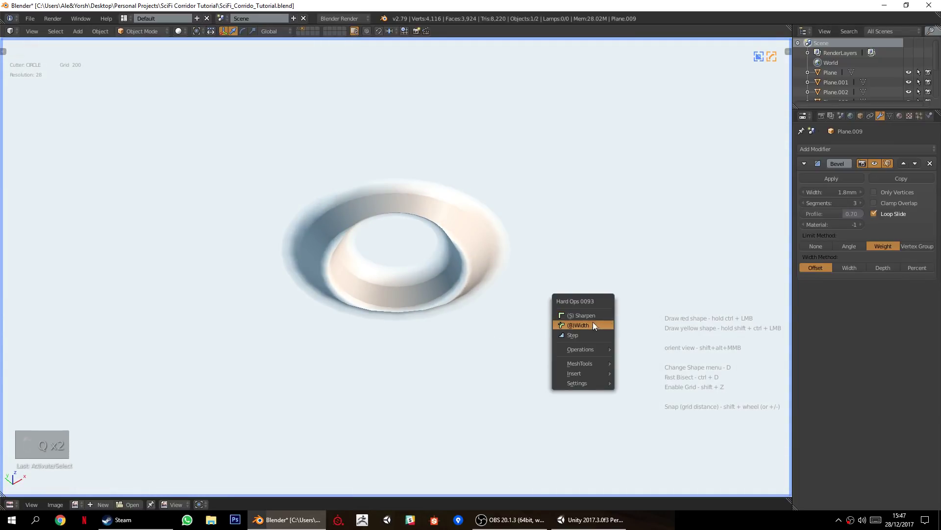
{"action": "left_click", "coordinate": [596, 323]}
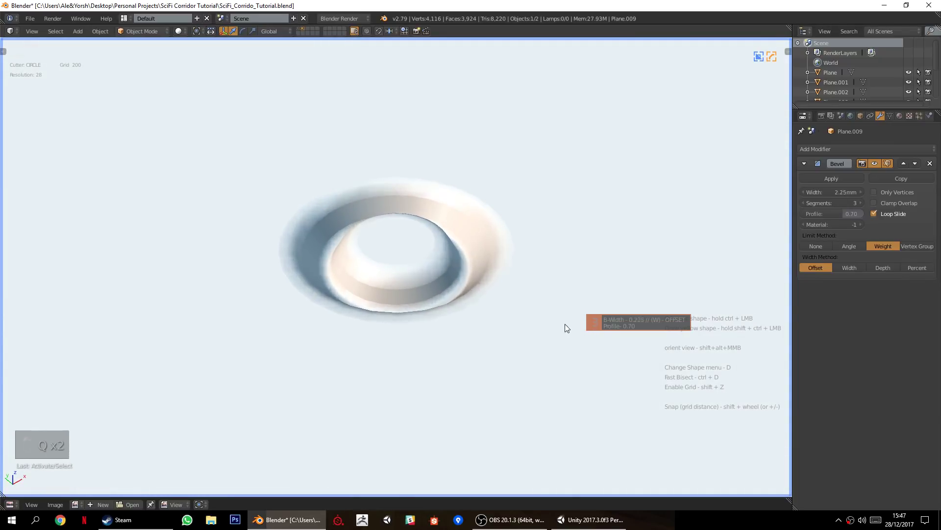
{"action": "left_click", "coordinate": [635, 327]}
{"action": "middle_click_drag", "start_coordinate": [539, 297], "coordinate": [444, 340]}
{"action": "scroll", "coordinate": [536, 321], "scroll_direction": "up", "scroll_amount": 2}
{"action": "key", "text": "Tab"}
{"action": "key", "text": "a"}
{"action": "key", "text": "a"}
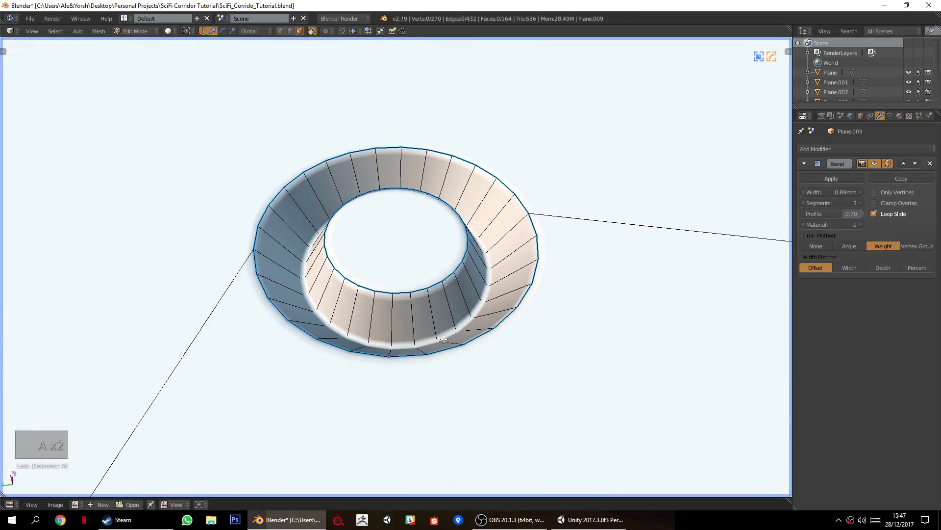
{"action": "middle_click_drag", "start_coordinate": [382, 290], "coordinate": [402, 310]}
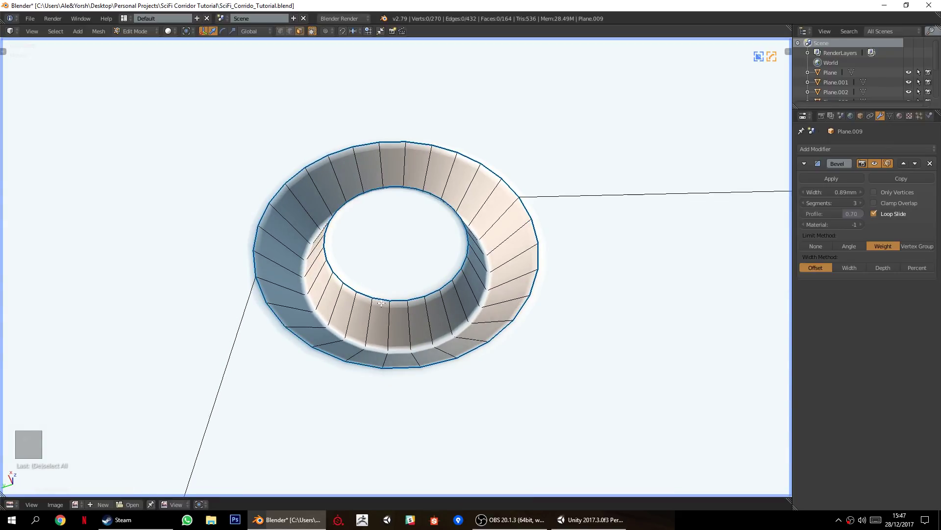
{"action": "right_click", "coordinate": [402, 310]}
{"action": "key", "text": "a"}
{"action": "middle_click_drag", "start_coordinate": [401, 302], "coordinate": [396, 210]}
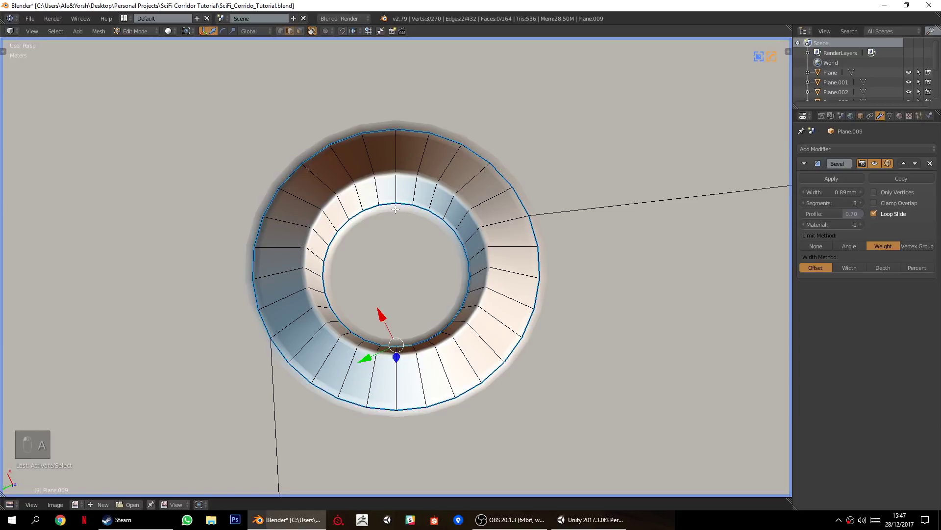
{"action": "key", "text": "ctrl+b"}
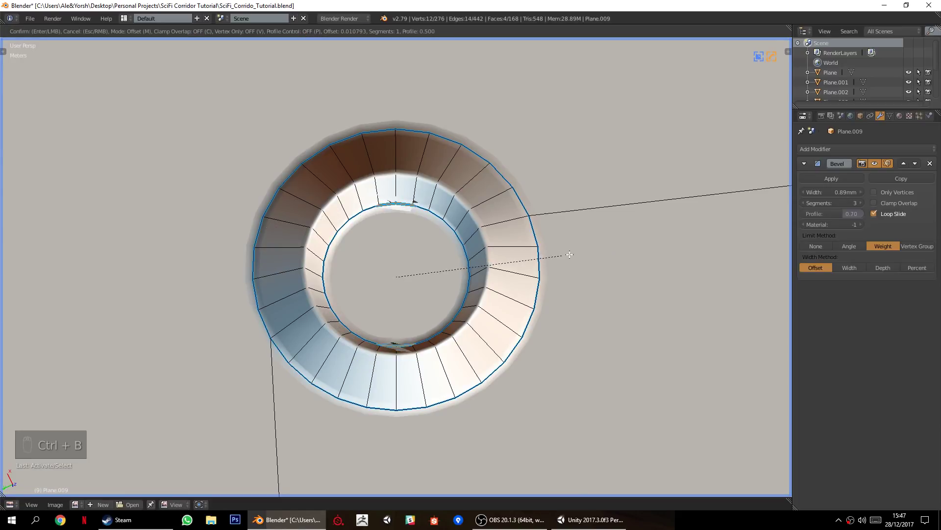
{"action": "right_click", "coordinate": [541, 266]}
{"action": "middle_click_drag", "start_coordinate": [541, 267], "coordinate": [395, 296]}
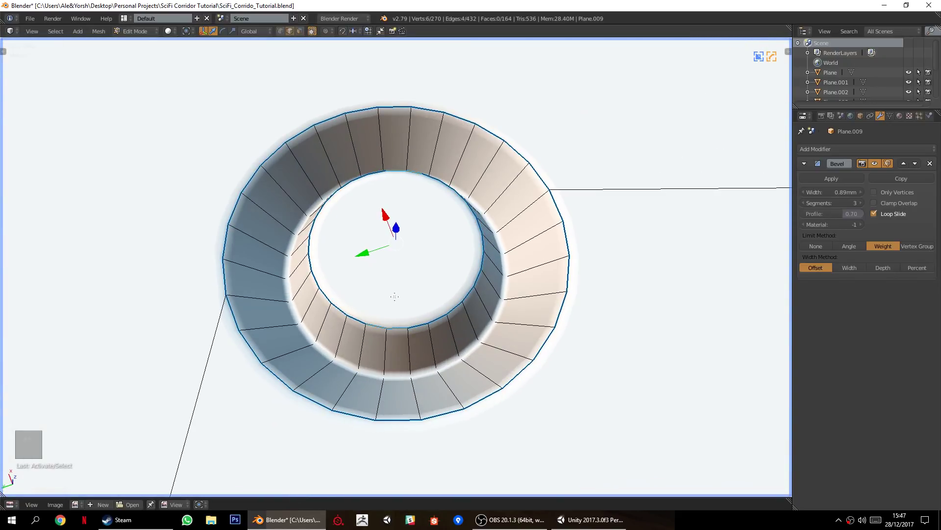
Add a loop cut around the screw head's side wall and slide it towards the top rim.
{"action": "key", "text": "ctrl+r"}
{"action": "left_click", "coordinate": [415, 346]}
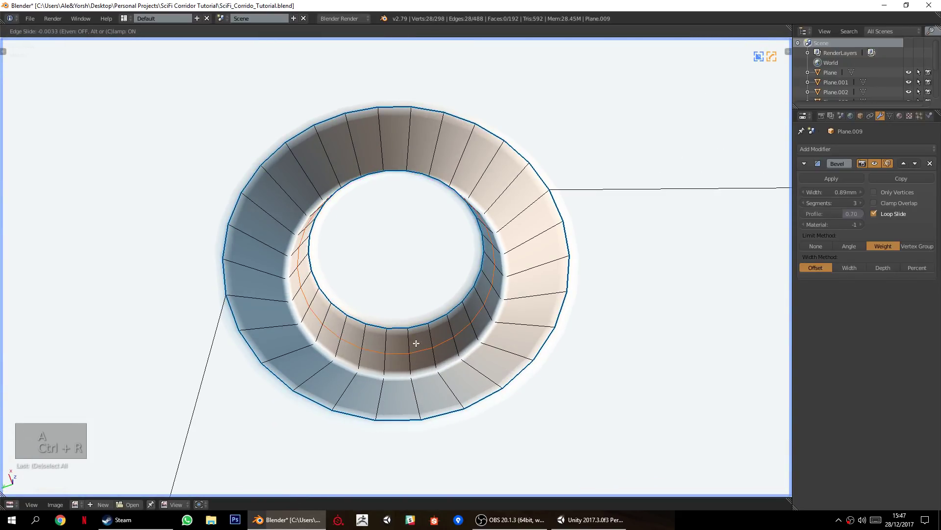
{"action": "left_click", "coordinate": [429, 231]}
{"action": "middle_click_drag", "start_coordinate": [429, 232], "coordinate": [308, 30]}
Delete the screw head's top face and two upper side faces at each of two opposite ends.
{"action": "left_click", "coordinate": [300, 31]}
{"action": "right_click", "coordinate": [391, 249]}
{"action": "right_click", "coordinate": [374, 314], "text": "shift"}
{"action": "right_click", "coordinate": [356, 310], "text": "shift"}
{"action": "middle_click_drag", "start_coordinate": [489, 220], "coordinate": [348, 283]}
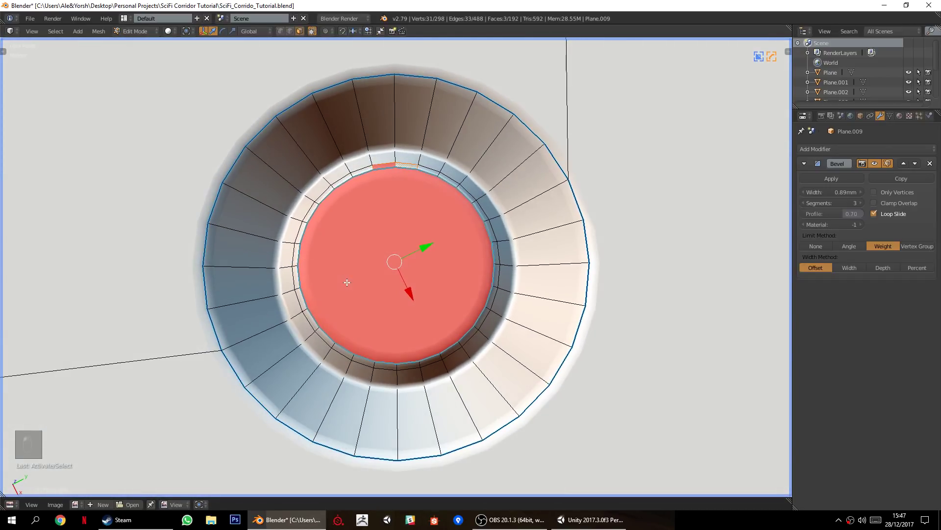
{"action": "key", "text": "x"}
{"action": "left_click", "coordinate": [513, 253]}
Fill one half of the screw head's top with a face, leaving the slot open.
{"action": "middle_click_drag", "start_coordinate": [441, 298], "coordinate": [464, 263]}
{"action": "left_click", "coordinate": [289, 33]}
{"action": "middle_click_drag", "start_coordinate": [245, 294], "coordinate": [336, 294]}
{"action": "middle_click_drag", "start_coordinate": [448, 265], "coordinate": [441, 311]}
{"action": "right_click", "coordinate": [479, 290], "text": "ctrl"}
{"action": "key", "text": "f"}
{"action": "key", "text": "a"}
Fill the other half of the screw head's top along its remaining rim edges.
{"action": "middle_click_drag", "start_coordinate": [547, 319], "coordinate": [450, 339]}
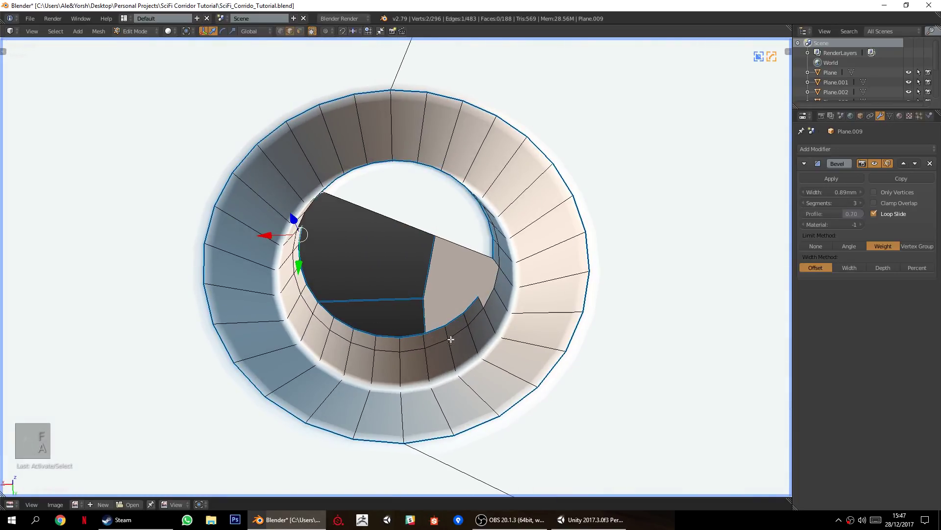
{"action": "right_click", "coordinate": [470, 303], "text": "ctrl"}
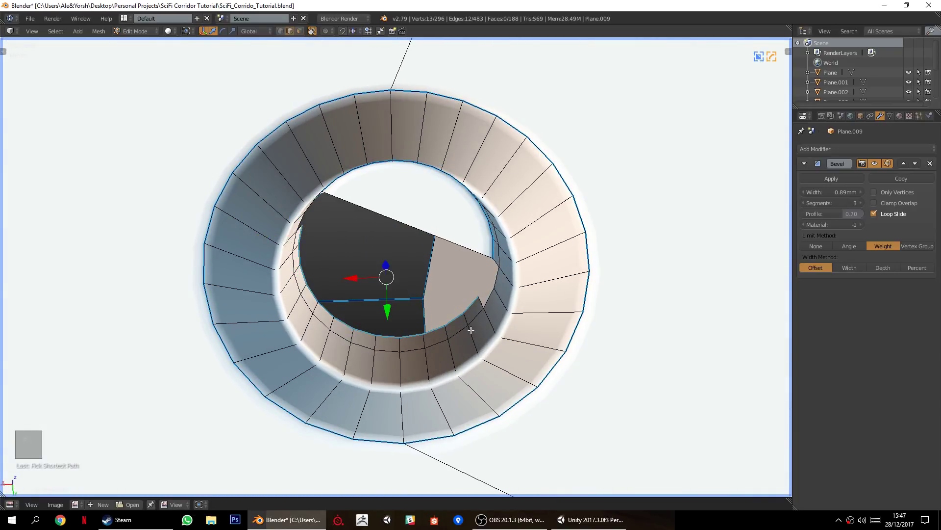
{"action": "key", "text": "f"}
{"action": "key", "text": "a"}
Fill the screw slot's two side walls and its floor with faces.
{"action": "middle_click_drag", "start_coordinate": [506, 307], "coordinate": [502, 265]}
{"action": "middle_click_drag", "start_coordinate": [388, 286], "coordinate": [410, 241]}
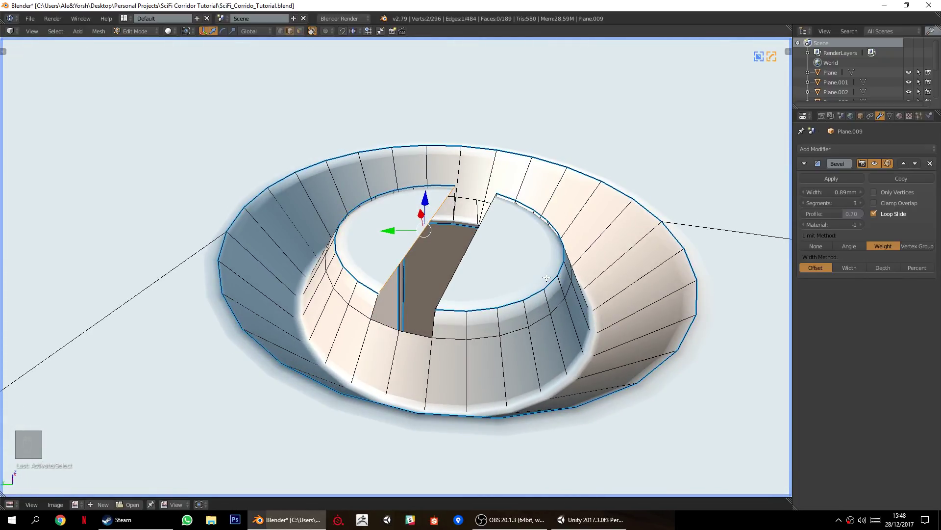
{"action": "key", "text": "f"}
{"action": "key", "text": "f"}
{"action": "key", "text": "f"}
{"action": "middle_click_drag", "start_coordinate": [472, 316], "coordinate": [559, 306]}
{"action": "key", "text": "a"}
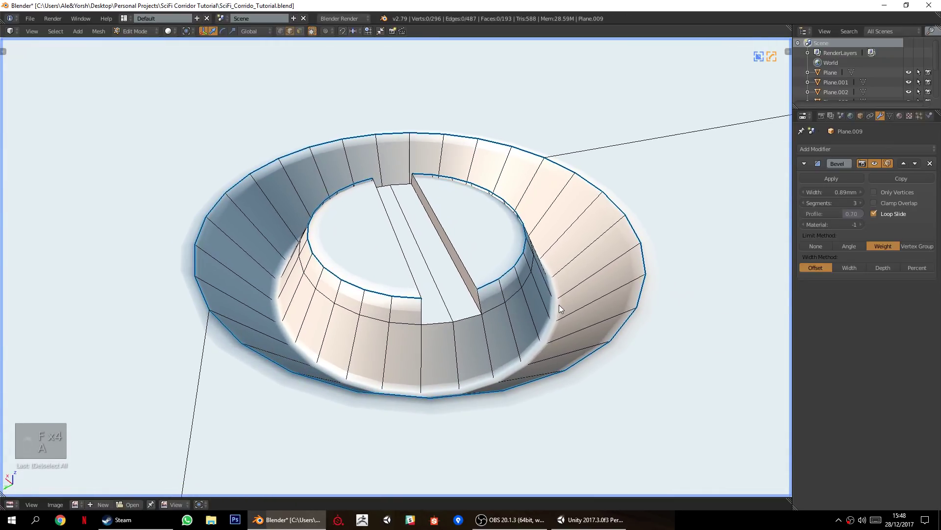
Sharpen the panel with Hard Ops and set its bevel width to 0.28 mm.
{"action": "key", "text": "Tab"}
{"action": "key", "text": "q"}
{"action": "left_click", "coordinate": [532, 288]}
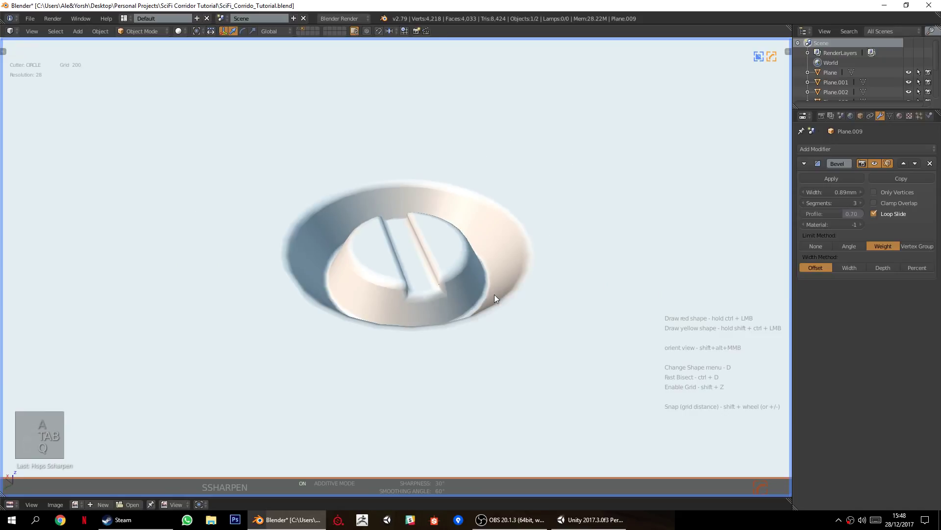
{"action": "scroll", "coordinate": [519, 297], "scroll_direction": "up", "scroll_amount": 2}
{"action": "key", "text": "q"}
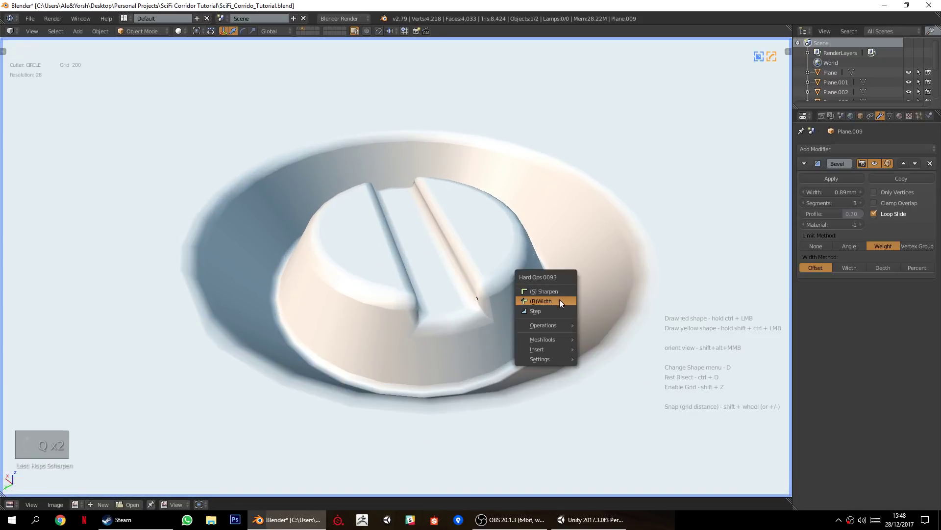
{"action": "left_click", "coordinate": [560, 300]}
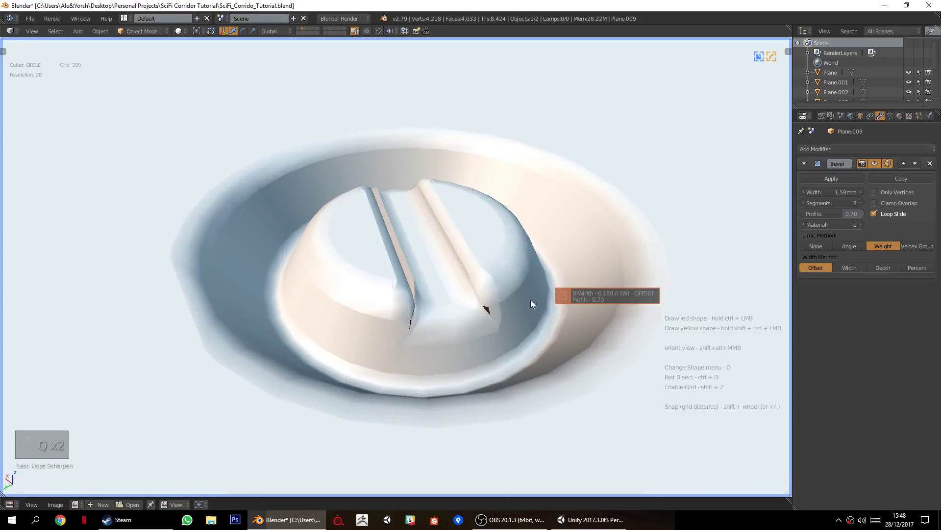
{"action": "left_click", "coordinate": [589, 304]}
Scale the slot floor's far end edges to 0.6 and narrow its near end edges as well, giving the slot tapered walls.
{"action": "middle_click_drag", "start_coordinate": [529, 310], "coordinate": [489, 319]}
{"action": "key", "text": "Tab"}
{"action": "scroll", "coordinate": [391, 284], "scroll_direction": "up", "scroll_amount": 4}
{"action": "middle_click_drag", "start_coordinate": [390, 284], "coordinate": [382, 251]}
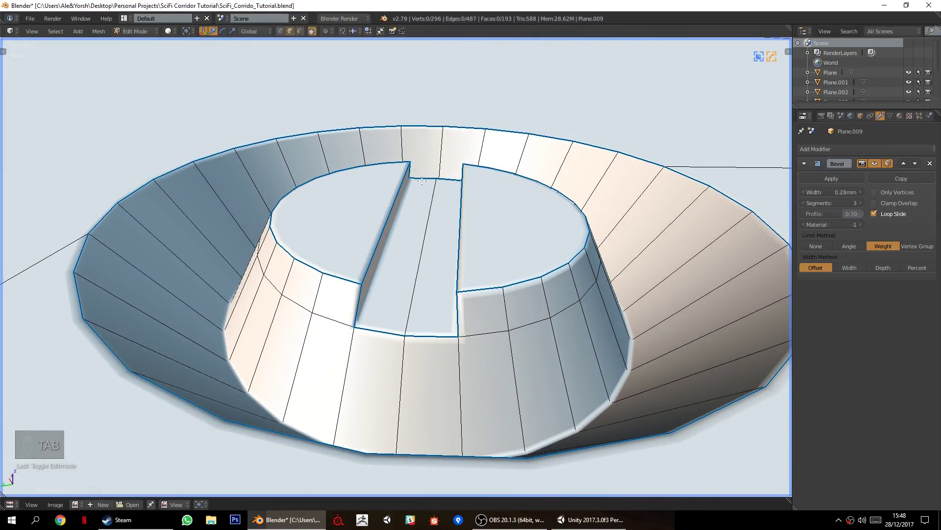
{"action": "mouse_move", "coordinate": [527, 225]}
{"action": "middle_mouse_down"}
{"action": "mouse_move", "coordinate": [529, 234]}
{"action": "mouse_move", "coordinate": [540, 217]}
{"action": "middle_mouse_up"}
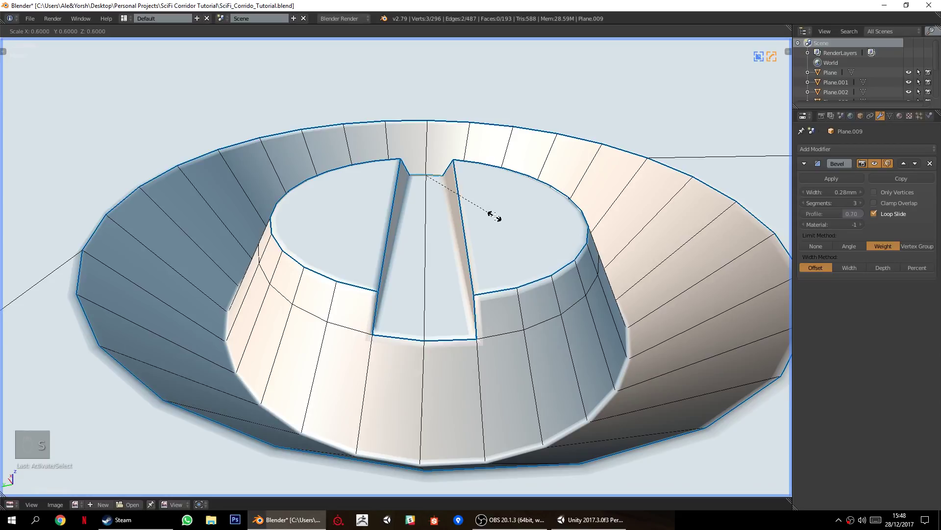
{"action": "left_click", "coordinate": [495, 216]}
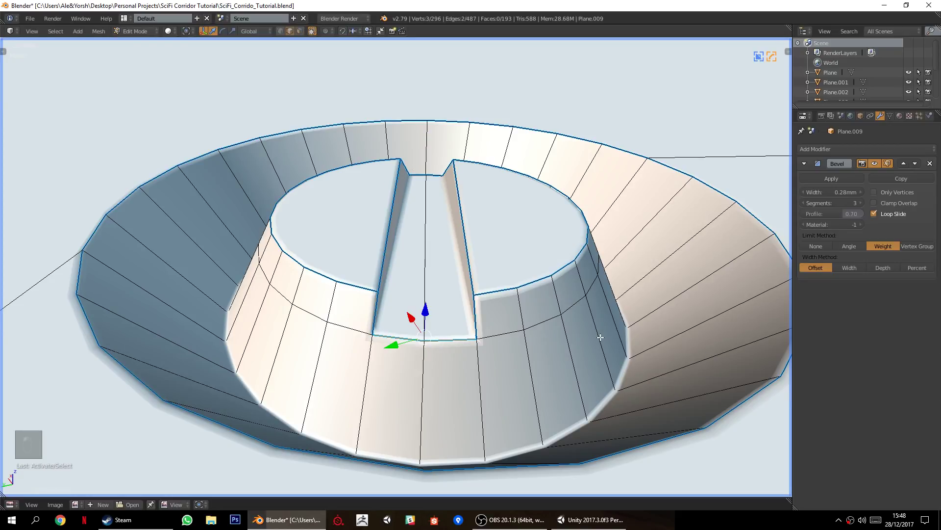
{"action": "key", "text": "s"}
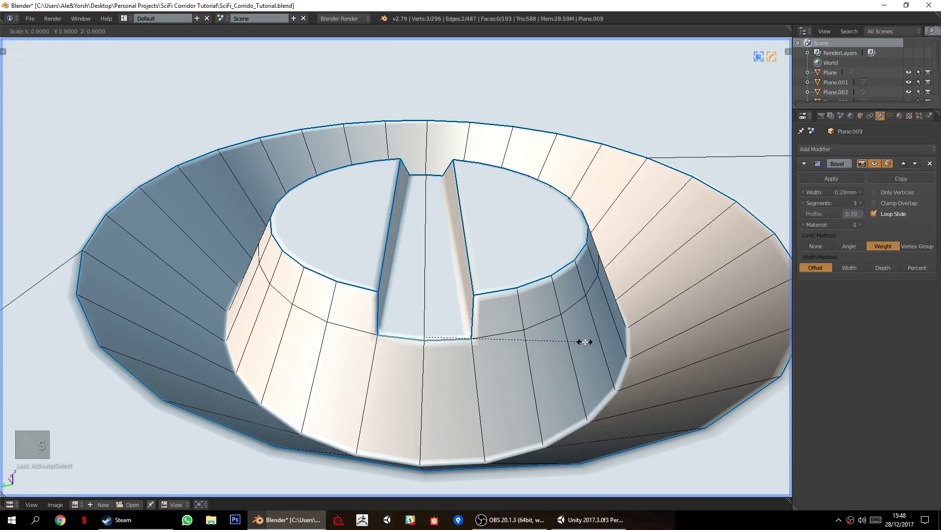
{"action": "left_click", "coordinate": [533, 345]}
Examine the slotted screw head and the whole floor panel from a distance in Object Mode.
{"action": "key", "text": "Tab"}
{"action": "scroll", "coordinate": [483, 290], "scroll_direction": "down", "scroll_amount": 5}
{"action": "middle_click_drag", "start_coordinate": [473, 263], "coordinate": [458, 308]}
{"action": "scroll", "coordinate": [467, 286], "scroll_direction": "down", "scroll_amount": 2}
{"action": "scroll", "coordinate": [473, 264], "scroll_direction": "down", "scroll_amount": 3}
{"action": "middle_click_drag", "start_coordinate": [482, 238], "coordinate": [355, 286]}
{"action": "scroll", "coordinate": [520, 301], "scroll_direction": "down", "scroll_amount": 3}
{"action": "scroll", "coordinate": [438, 281], "scroll_direction": "up", "scroll_amount": 3}
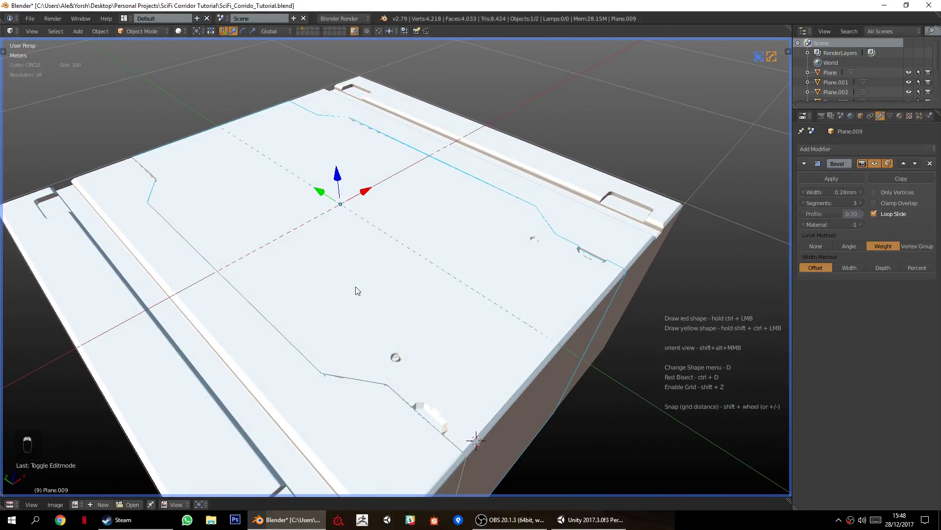
Symmetrize the centre section across X so the screw and recess details appear on both sides.
{"action": "key", "text": "alt+x"}
{"action": "middle_click_drag", "start_coordinate": [459, 316], "coordinate": [402, 335]}
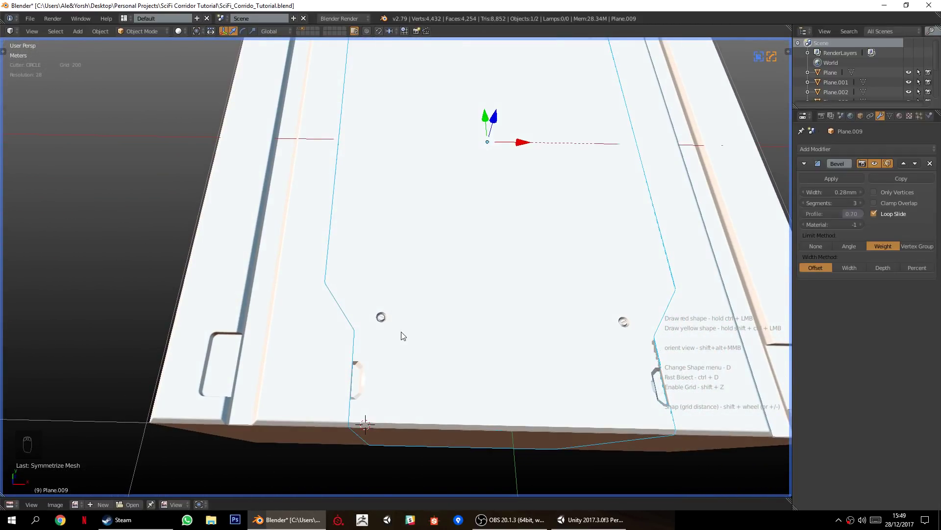
Switch BoxCutter to the box shape and cut a small rectangular notch into the centre section's front edge from the top orthographic view.
{"action": "key", "text": "KP_5"}
{"action": "key", "text": "KP_7"}
{"action": "scroll", "coordinate": [401, 332], "scroll_direction": "up", "scroll_amount": 2}
{"action": "middle_click_drag", "start_coordinate": [426, 368], "coordinate": [420, 290], "text": "shift"}
{"action": "scroll", "coordinate": [422, 294], "scroll_direction": "up", "scroll_amount": 2}
{"action": "middle_click_drag", "start_coordinate": [439, 412], "coordinate": [405, 361], "text": "shift"}
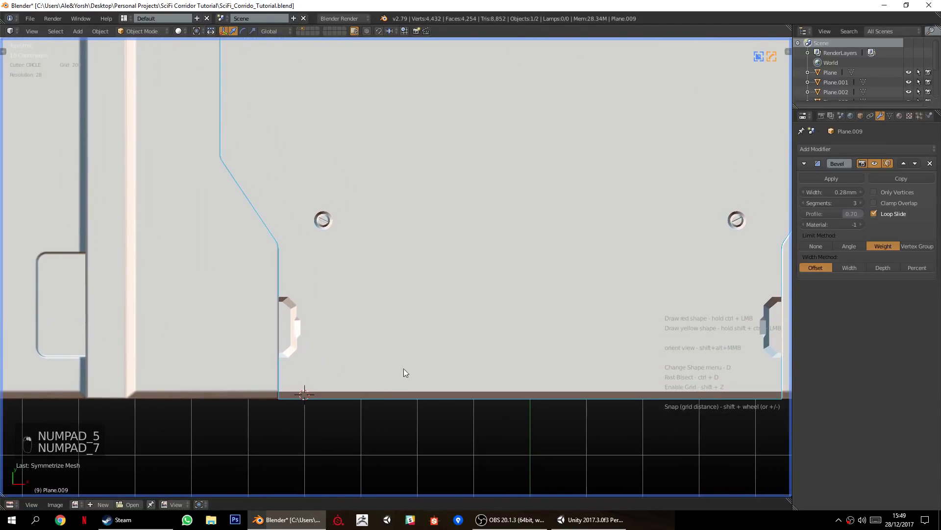
{"action": "scroll", "coordinate": [362, 412], "scroll_direction": "up", "scroll_amount": 2}
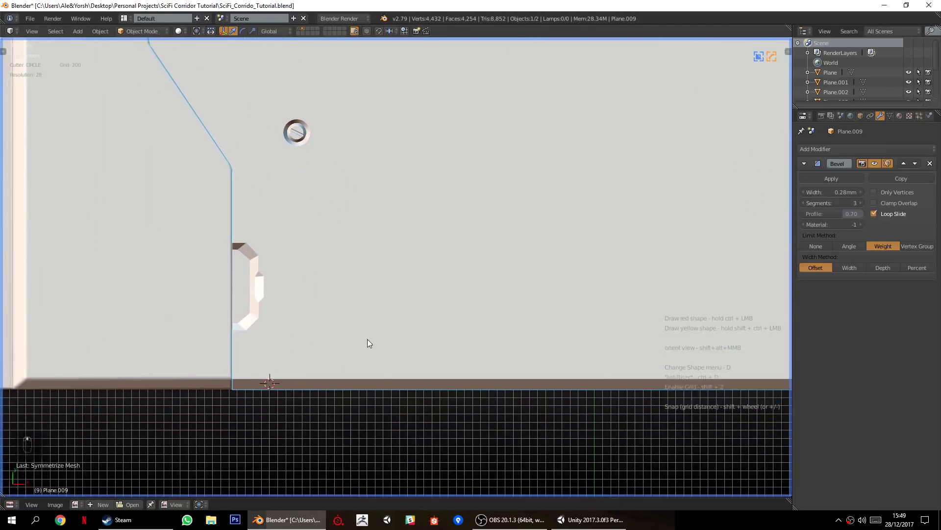
{"action": "key", "text": "d"}
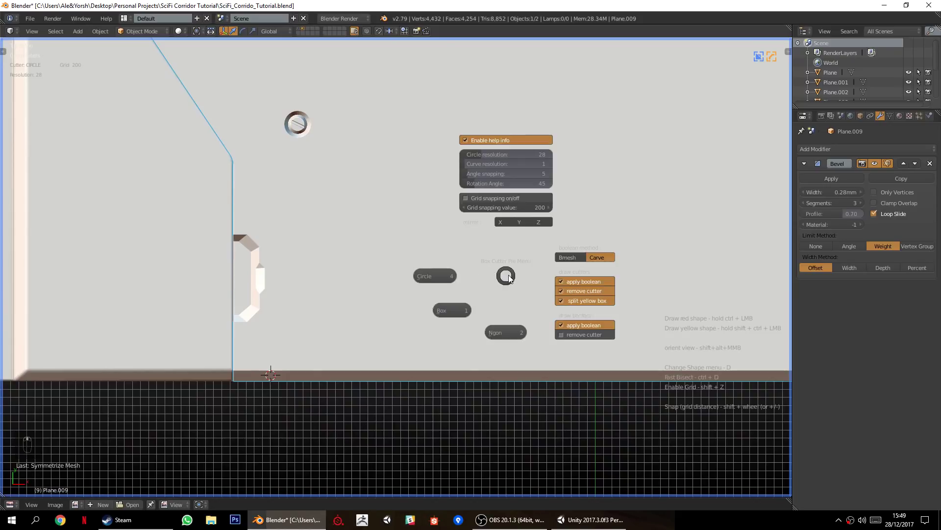
{"action": "left_click", "coordinate": [454, 312]}
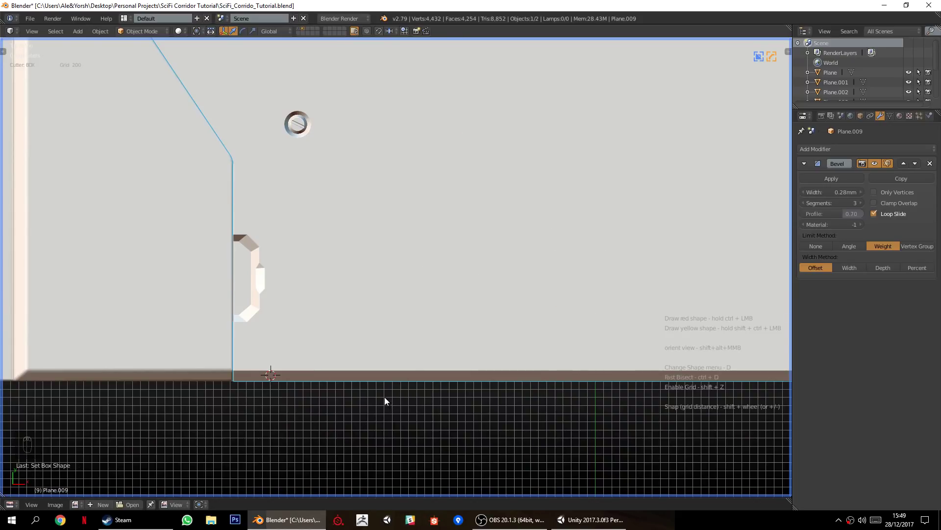
{"action": "left_click_drag", "start_coordinate": [361, 405], "coordinate": [404, 337], "text": "ctrl"}
{"action": "key", "text": "Tab"}
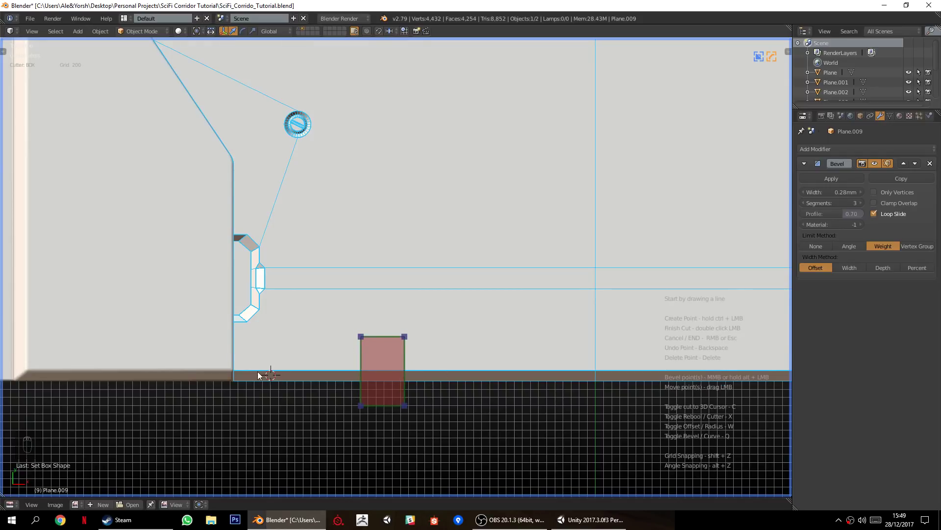
{"action": "double_click", "coordinate": [281, 433]}
Sharpen the notched centre section with Hard Ops and symmetrize it across X to repeat the notch on the other half.
{"action": "middle_click_drag", "start_coordinate": [323, 438], "coordinate": [367, 361]}
{"action": "key", "text": "q"}
{"action": "left_click", "coordinate": [462, 325]}
{"action": "middle_click_drag", "start_coordinate": [464, 332], "coordinate": [504, 324]}
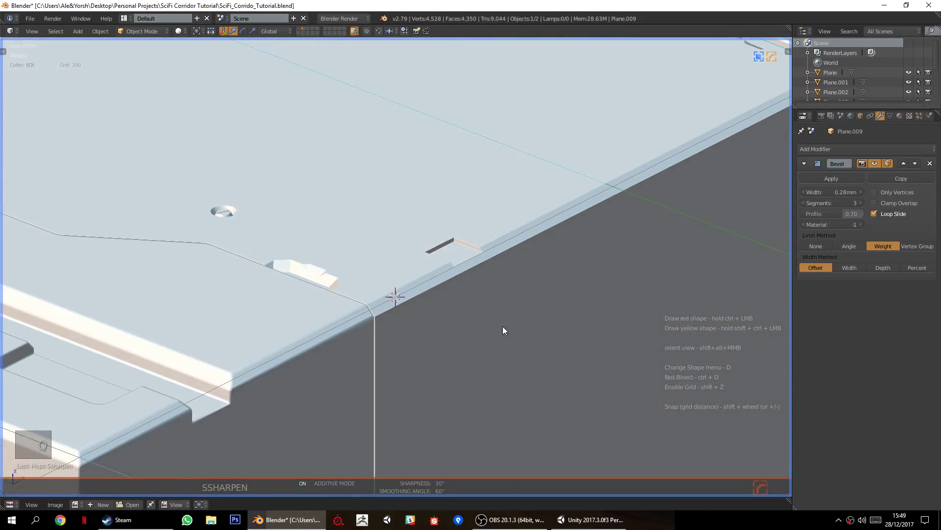
{"action": "key", "text": "alt+x"}
{"action": "scroll", "coordinate": [490, 338], "scroll_direction": "down", "scroll_amount": 5}
{"action": "key", "text": "a"}
Switch the view to perspective and set its clip start to 1 cm.
{"action": "scroll", "coordinate": [461, 306], "scroll_direction": "down", "scroll_amount": 2}
{"action": "middle_click_drag", "start_coordinate": [399, 264], "coordinate": [560, 314]}
{"action": "key", "text": "KP_5"}
{"action": "key", "text": "n"}
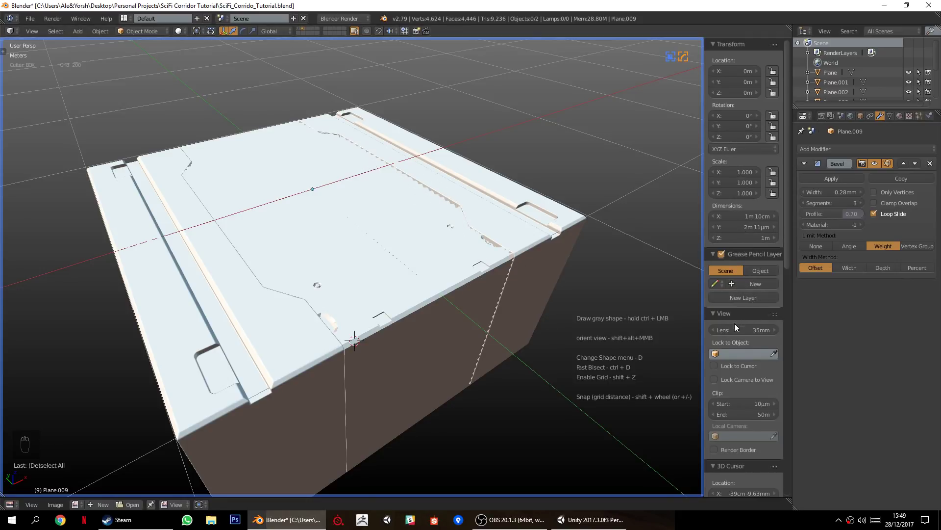
{"action": "scroll", "coordinate": [735, 321], "scroll_direction": "down", "scroll_amount": 2}
{"action": "left_click_drag", "start_coordinate": [736, 366], "coordinate": [737, 366]}
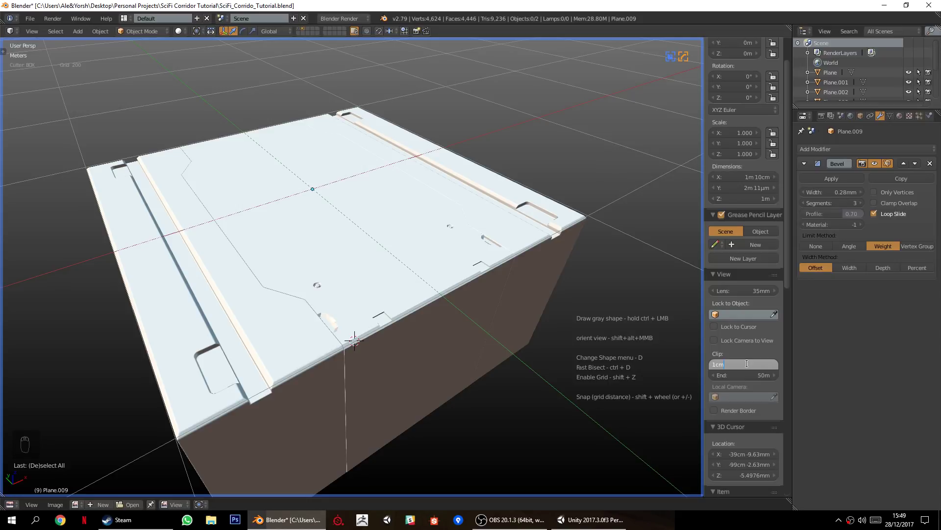
{"action": "key", "text": "n"}
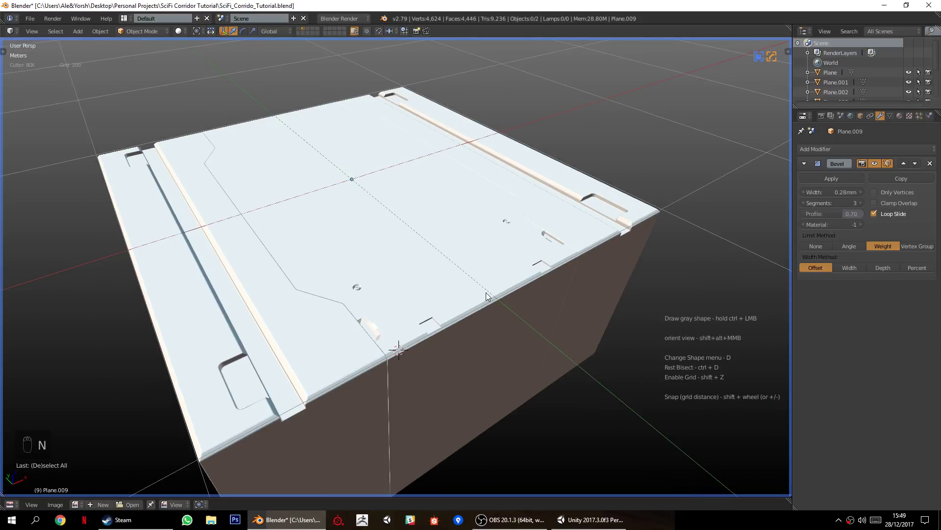
Symmetrize the centre section along Y with Hard Ops to repeat the front details at the rear end.
{"action": "middle_click_drag", "start_coordinate": [592, 346], "coordinate": [545, 319]}
{"action": "middle_click_drag", "start_coordinate": [475, 378], "coordinate": [452, 342]}
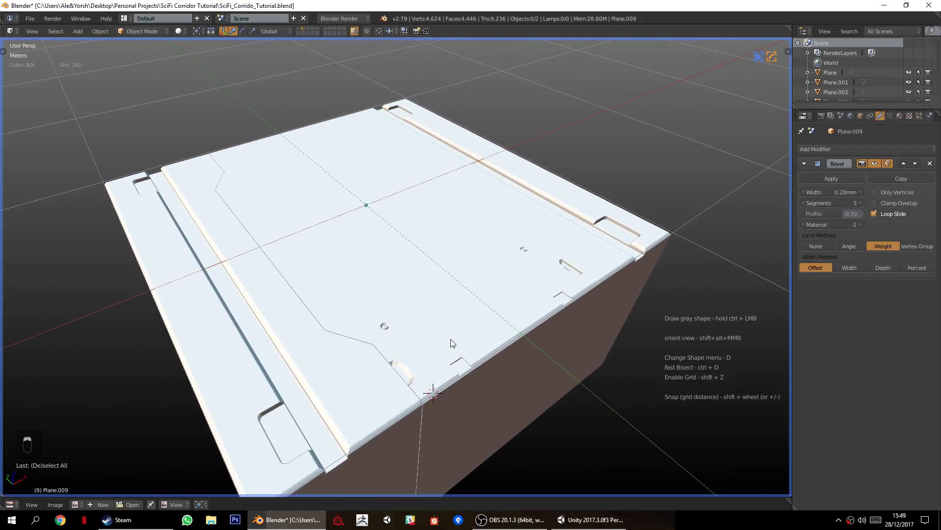
{"action": "right_click", "coordinate": [503, 376]}
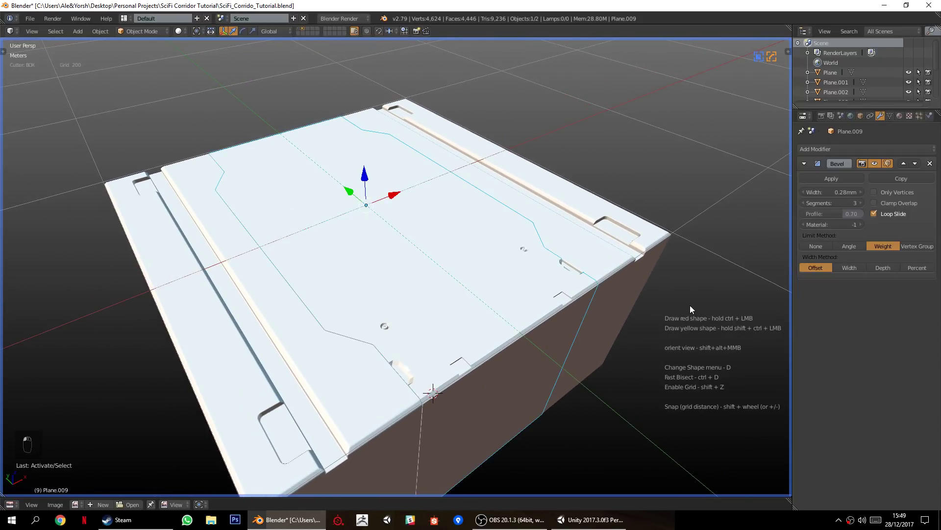
{"action": "key", "text": "q"}
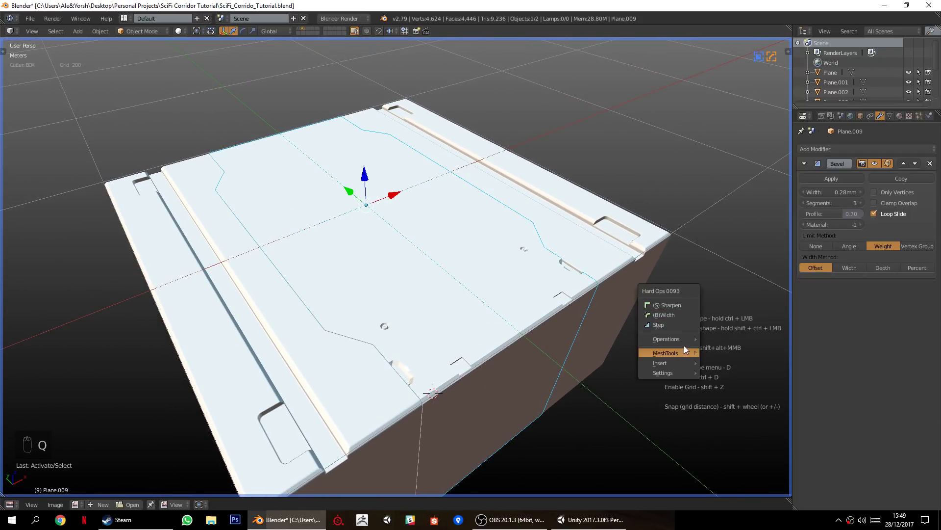
{"action": "mouse_move", "coordinate": [684, 351]}
{"action": "mouse_move", "coordinate": [745, 290]}
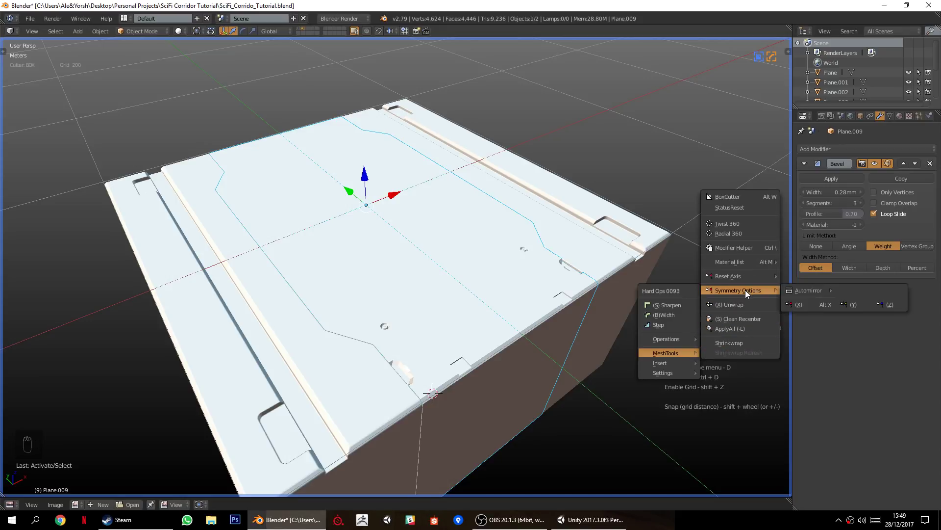
{"action": "left_click", "coordinate": [852, 304]}
{"action": "middle_click_drag", "start_coordinate": [499, 292], "coordinate": [441, 221]}
{"action": "key", "text": "a"}
{"action": "middle_click_drag", "start_coordinate": [268, 259], "coordinate": [451, 311]}
Cut a small rectangular notch into the outer section along its straight seam, just before the seam angles inward.
{"action": "right_click", "coordinate": [381, 352]}
{"action": "scroll", "coordinate": [440, 387], "scroll_direction": "up", "scroll_amount": 3}
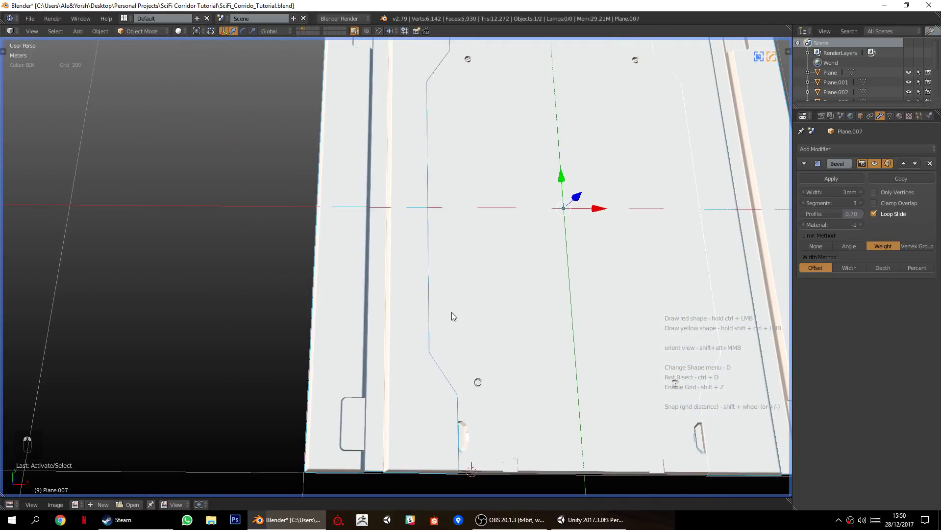
{"action": "key", "text": "KP_5"}
{"action": "key", "text": "KP_7"}
{"action": "scroll", "coordinate": [452, 311], "scroll_direction": "up", "scroll_amount": 4}
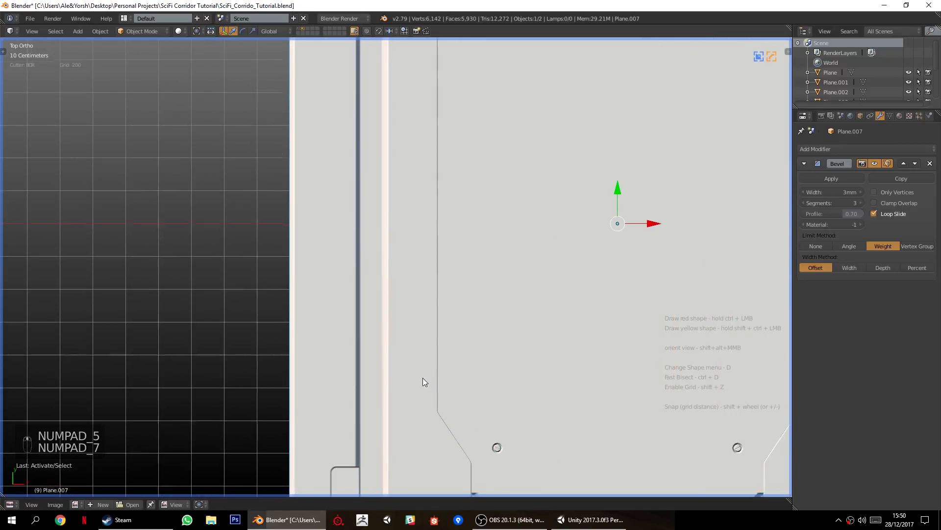
{"action": "scroll", "coordinate": [426, 332], "scroll_direction": "up", "scroll_amount": 2}
{"action": "left_click_drag", "start_coordinate": [445, 320], "coordinate": [463, 337], "text": "ctrl"}
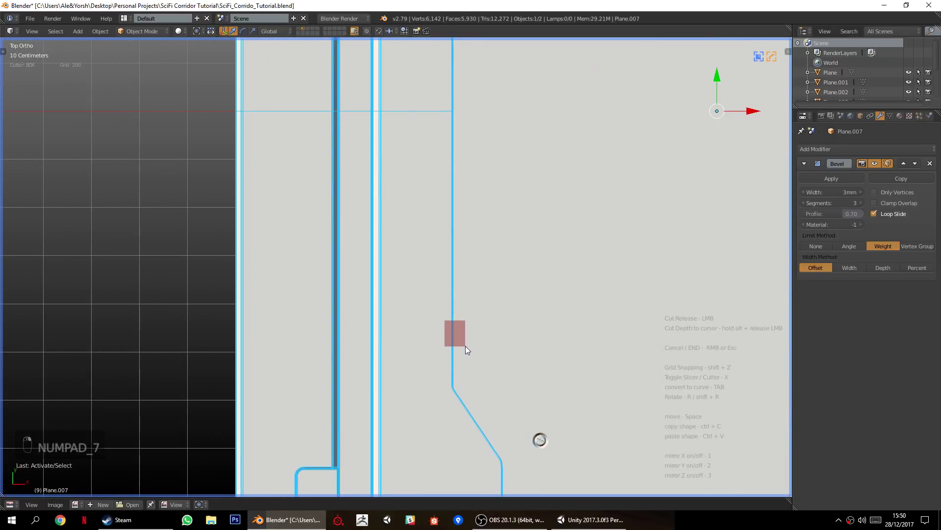
{"action": "key", "text": "Tab"}
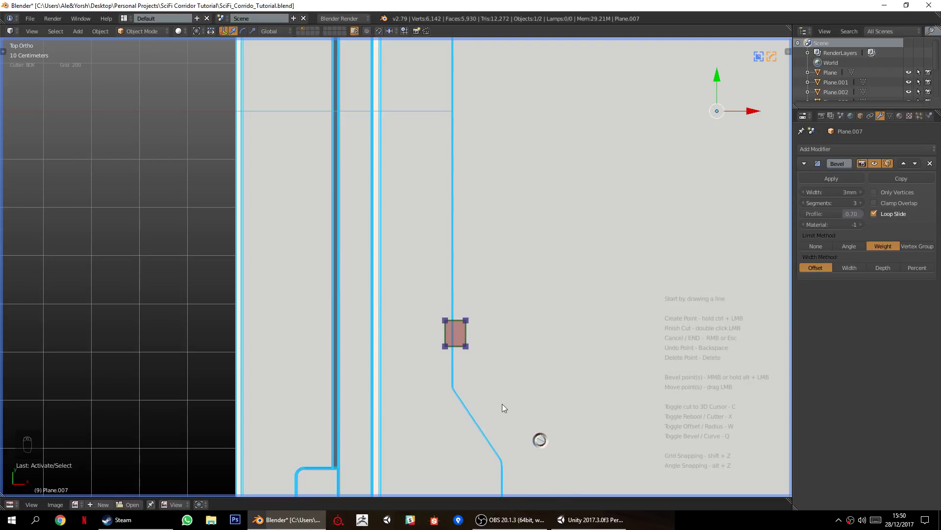
{"action": "double_click", "coordinate": [186, 300]}
Bevel the top edge of the seam notch's back wall and pull its outer edge away from the notch to form a slope.
{"action": "scroll", "coordinate": [438, 355], "scroll_direction": "down", "scroll_amount": 3}
{"action": "mouse_move", "coordinate": [439, 355]}
{"action": "middle_mouse_down"}
{"action": "mouse_move", "coordinate": [386, 309]}
{"action": "mouse_move", "coordinate": [399, 320]}
{"action": "mouse_move", "coordinate": [414, 252]}
{"action": "mouse_move", "coordinate": [410, 347]}
{"action": "middle_mouse_up"}
{"action": "scroll", "coordinate": [380, 299], "scroll_direction": "up", "scroll_amount": 2}
{"action": "scroll", "coordinate": [399, 301], "scroll_direction": "up", "scroll_amount": 3}
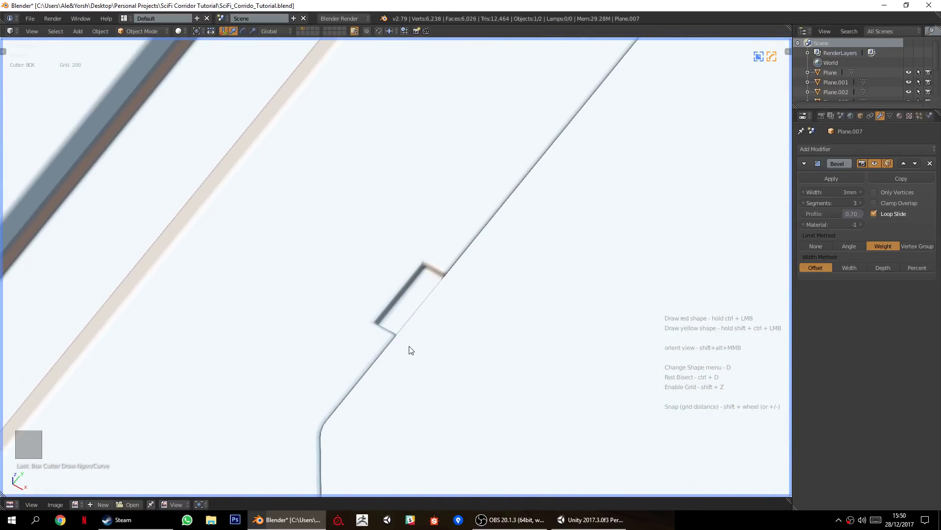
{"action": "key", "text": "Tab"}
{"action": "scroll", "coordinate": [427, 296], "scroll_direction": "up", "scroll_amount": 3}
{"action": "right_click", "coordinate": [426, 296]}
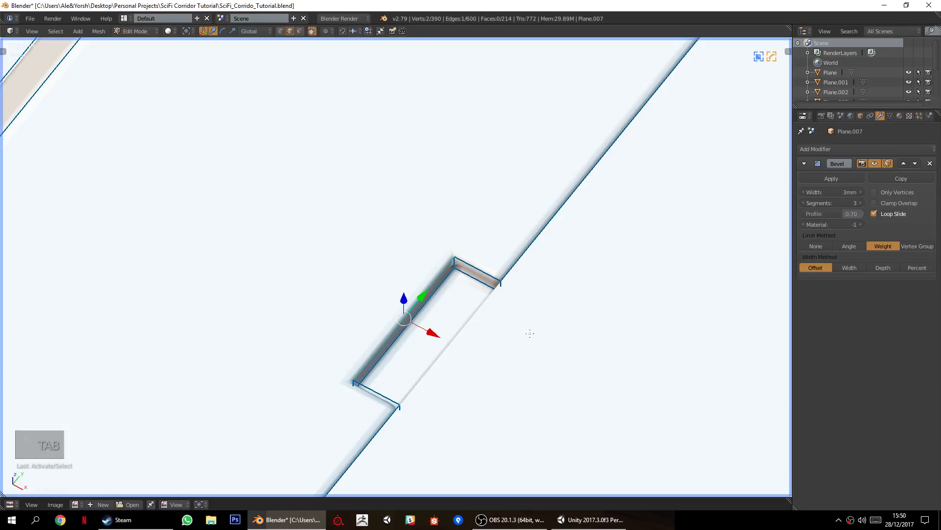
{"action": "key", "text": "ctrl+b"}
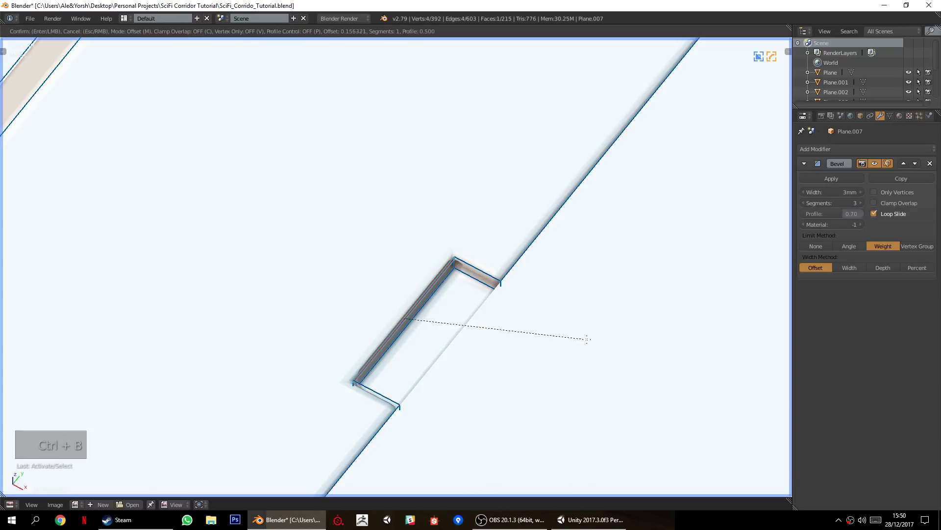
{"action": "left_click", "coordinate": [607, 343]}
{"action": "scroll", "coordinate": [491, 319], "scroll_direction": "up", "scroll_amount": 2}
{"action": "right_click", "coordinate": [444, 301]}
{"action": "left_click_drag", "start_coordinate": [437, 354], "coordinate": [408, 344]}
Set the outer section's bevel width to 0.35 mm with Hard Ops.
{"action": "key", "text": "Tab"}
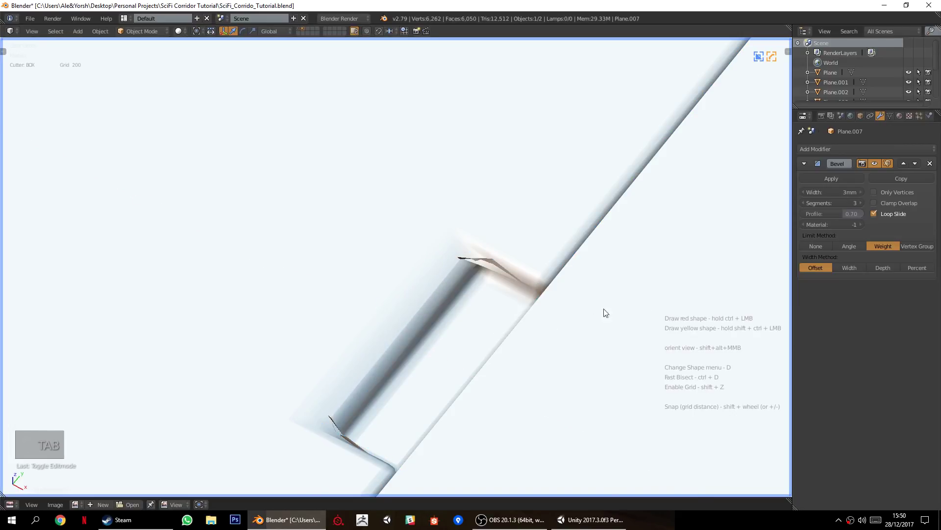
{"action": "key", "text": "q"}
{"action": "left_click", "coordinate": [616, 249]}
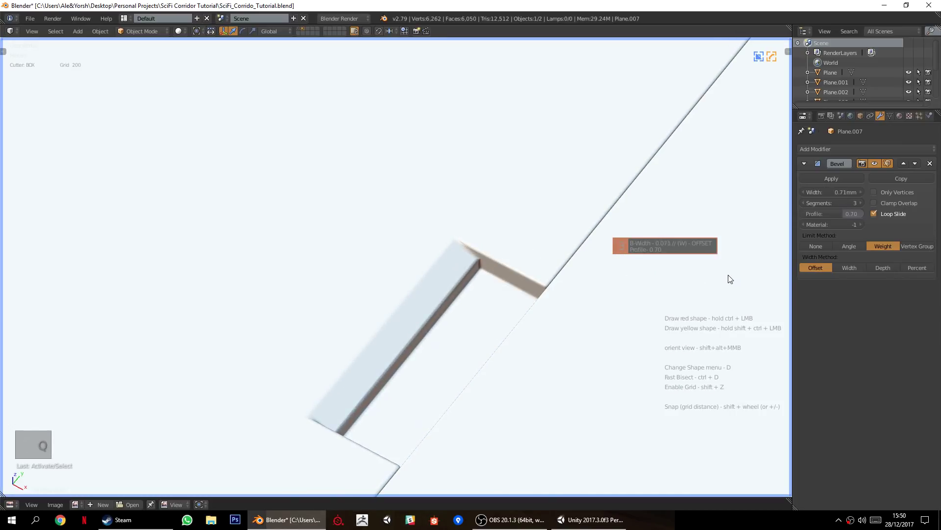
{"action": "left_click", "coordinate": [746, 279]}
{"action": "scroll", "coordinate": [595, 311], "scroll_direction": "down", "scroll_amount": 4}
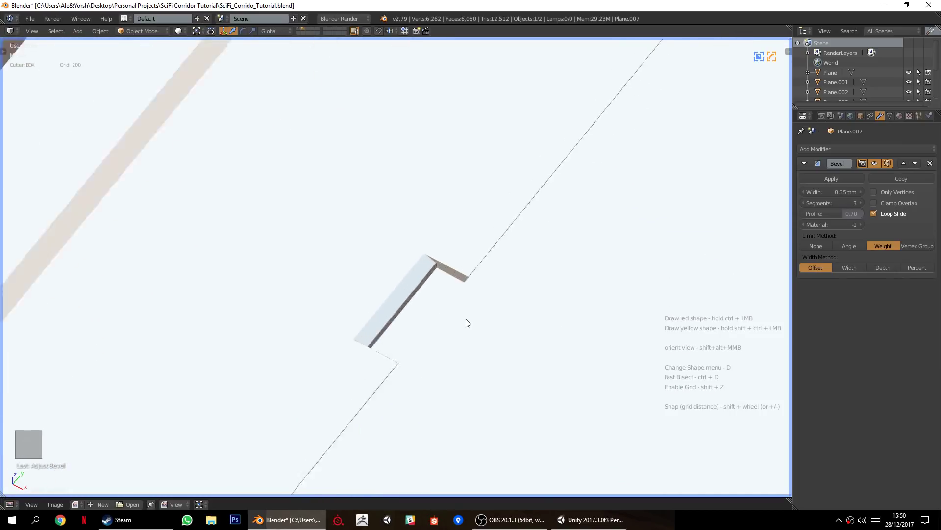
{"action": "scroll", "coordinate": [508, 324], "scroll_direction": "up", "scroll_amount": 4}
{"action": "scroll", "coordinate": [509, 324], "scroll_direction": "up", "scroll_amount": 2}
{"action": "scroll", "coordinate": [503, 323], "scroll_direction": "down", "scroll_amount": 3}
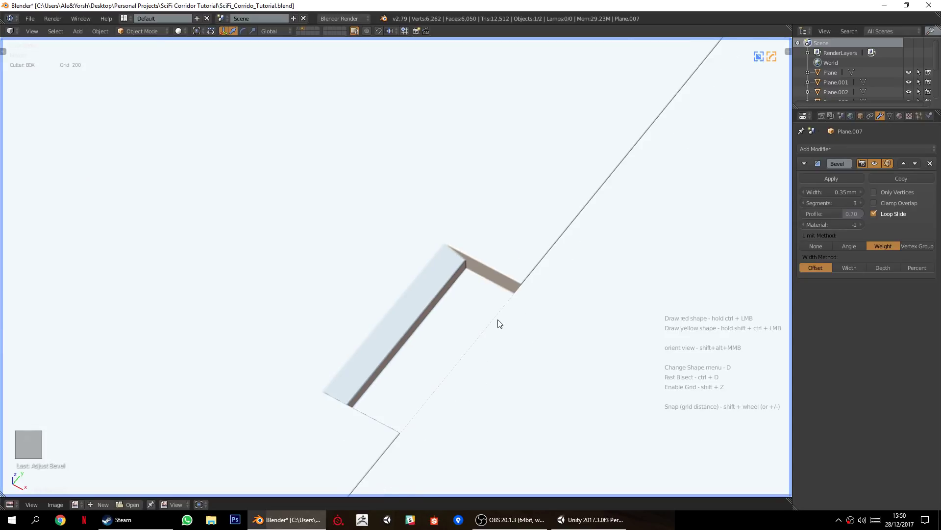
Scale down the seam-side edge of the notch floor to slant the notch's end walls.
{"action": "key", "text": "Tab"}
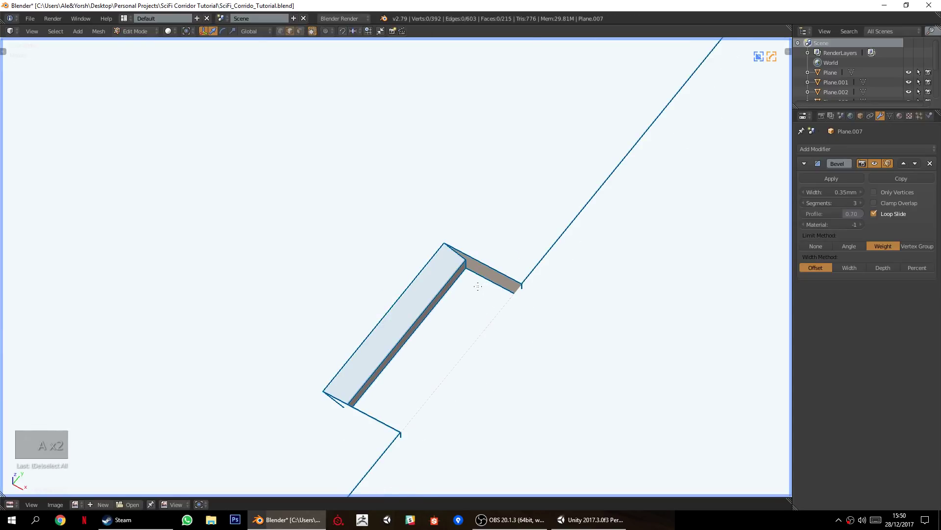
{"action": "scroll", "coordinate": [479, 286], "scroll_direction": "up", "scroll_amount": 3}
{"action": "scroll", "coordinate": [416, 341], "scroll_direction": "down", "scroll_amount": 5}
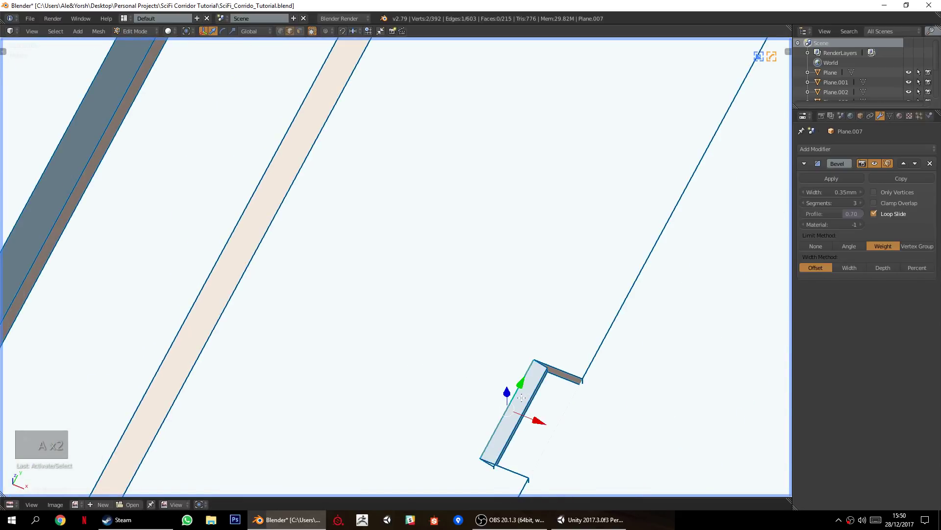
{"action": "key", "text": "KP_Decimal"}
{"action": "middle_click_drag", "start_coordinate": [525, 398], "coordinate": [541, 324]}
{"action": "key", "text": "a"}
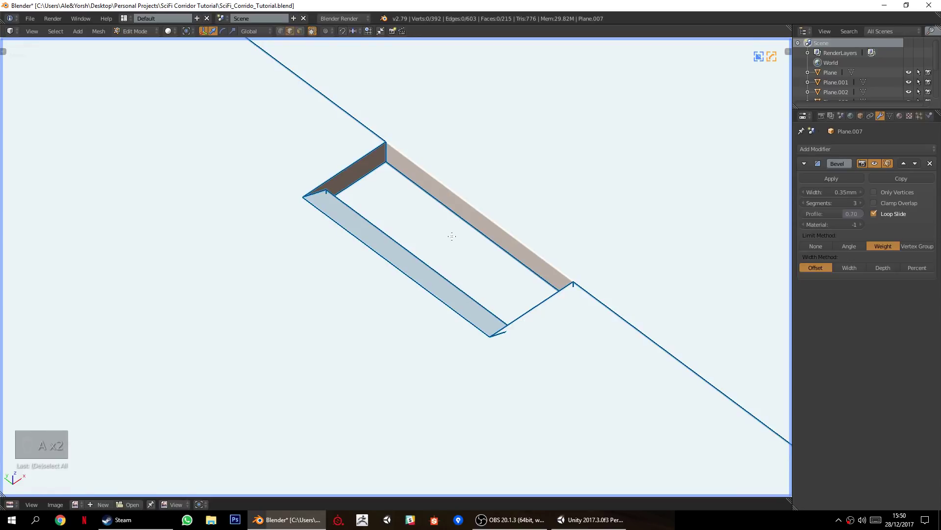
{"action": "middle_click_drag", "start_coordinate": [462, 230], "coordinate": [627, 237]}
{"action": "key", "text": "s"}
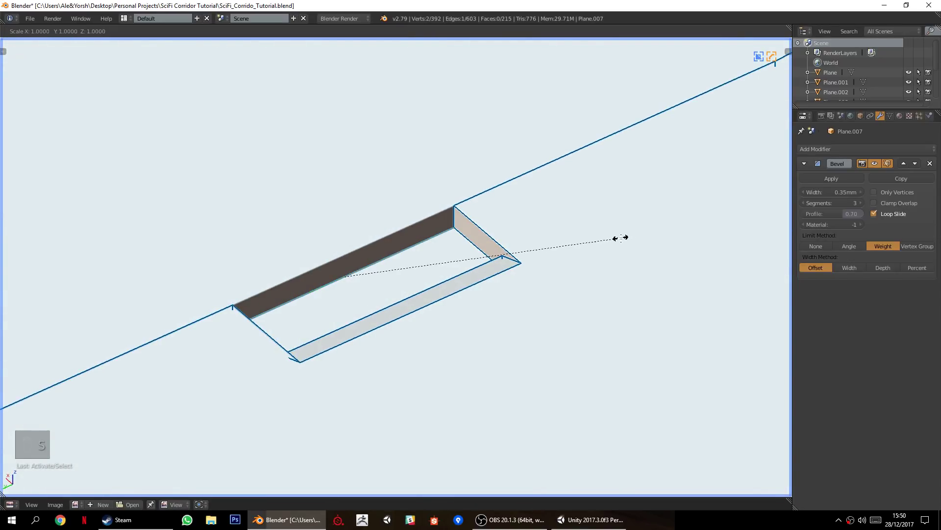
{"action": "left_click", "coordinate": [579, 245]}
Scale the notch floor's back edge to 0.8 and narrow the lower edge of the slope above it.
{"action": "middle_click_drag", "start_coordinate": [580, 246], "coordinate": [616, 310]}
{"action": "right_click", "coordinate": [487, 309]}
{"action": "key", "text": "s"}
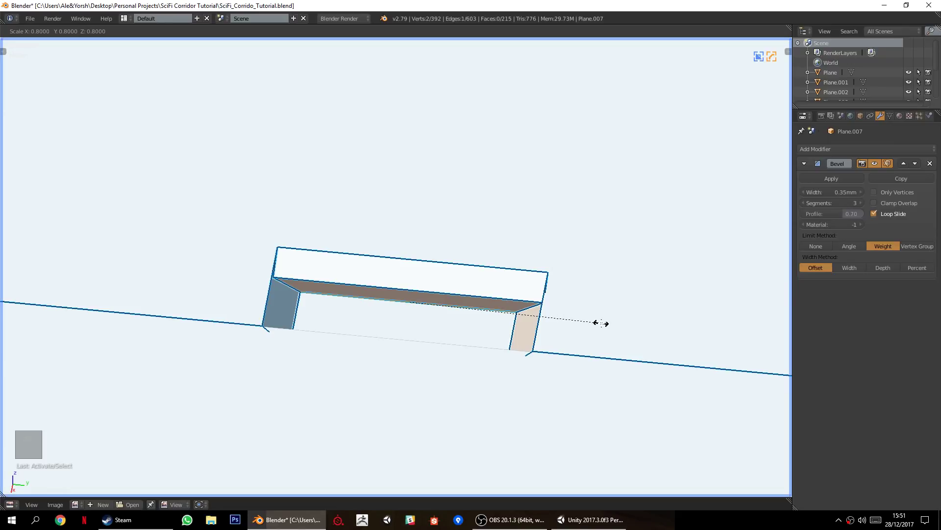
{"action": "left_click", "coordinate": [602, 323]}
{"action": "middle_click_drag", "start_coordinate": [602, 323], "coordinate": [442, 304]}
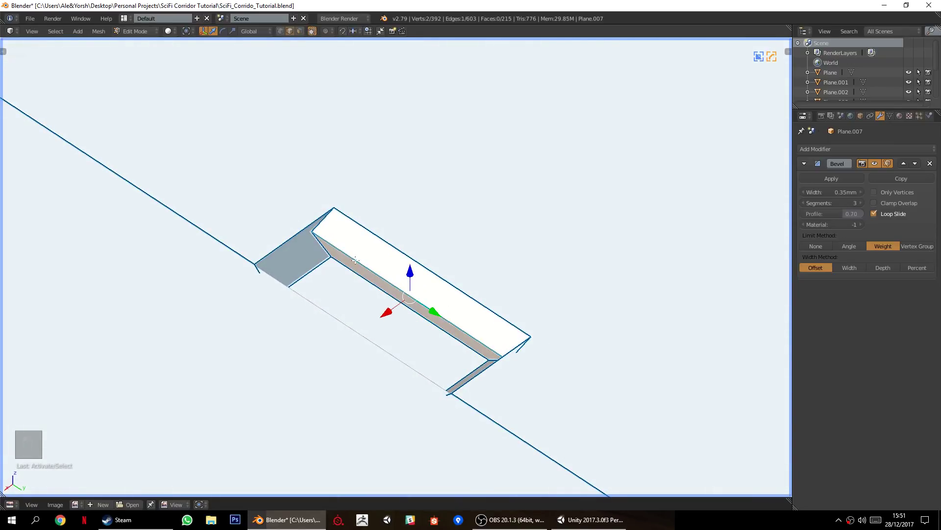
{"action": "key", "text": "s"}
{"action": "left_click", "coordinate": [564, 394]}
Return to Object Mode and symmetrize the outer section across X to repeat the tapered seam notch.
{"action": "key", "text": "Tab"}
{"action": "scroll", "coordinate": [493, 346], "scroll_direction": "down", "scroll_amount": 7}
{"action": "middle_click_drag", "start_coordinate": [492, 346], "coordinate": [436, 271]}
{"action": "key", "text": "alt+x"}
{"action": "key", "text": "a"}
Return to Object Mode, center the 3D cursor, and add a cube at the origin.
{"action": "scroll", "coordinate": [477, 275], "scroll_direction": "up", "scroll_amount": 2}
{"action": "key", "text": "shift+c"}
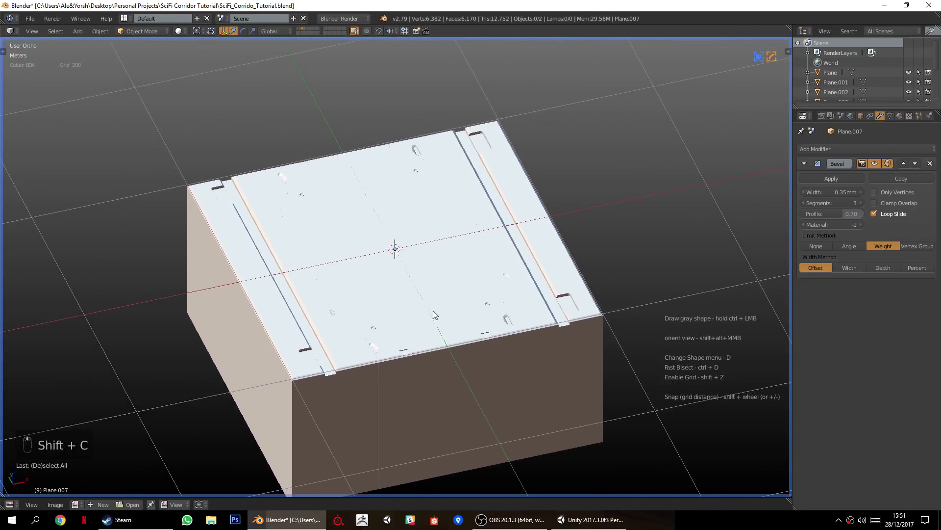
{"action": "key", "text": "shift+a"}
{"action": "mouse_move", "coordinate": [437, 334]}
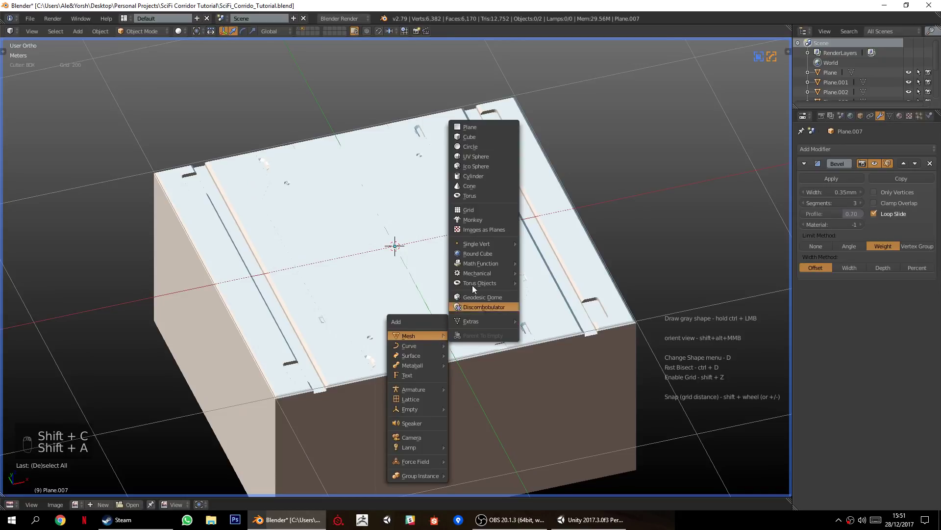
{"action": "left_click", "coordinate": [474, 139]}
{"action": "scroll", "coordinate": [515, 326], "scroll_direction": "down", "scroll_amount": 2}
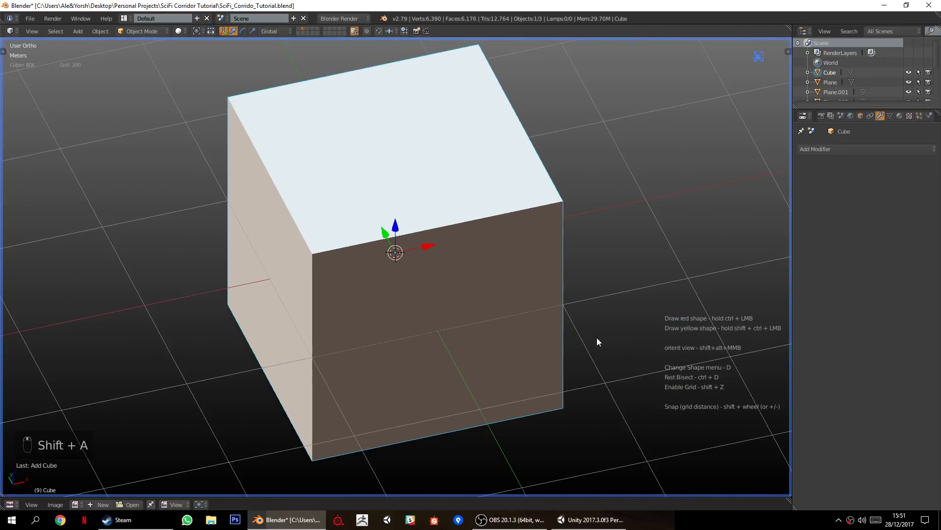
Scale the cube's mesh down to 0.2 and slightly further in Edit Mode, then move the cube off the panel's center in Object Mode.
{"action": "key", "text": "Tab"}
{"action": "key", "text": "s"}
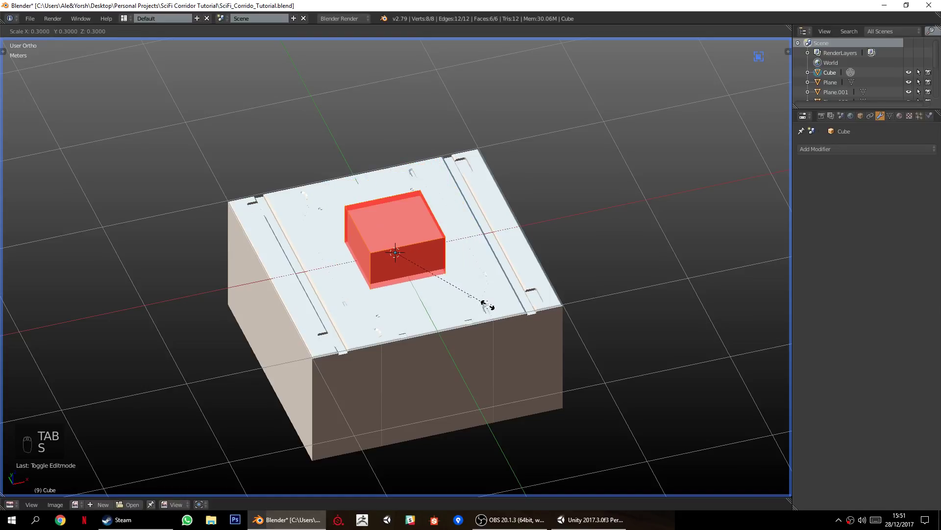
{"action": "left_click", "coordinate": [470, 298]}
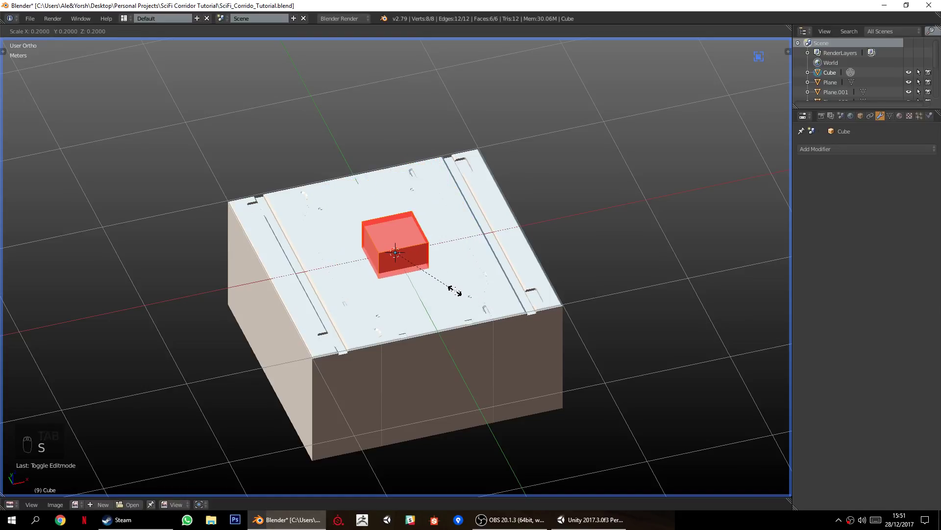
{"action": "scroll", "coordinate": [452, 290], "scroll_direction": "up", "scroll_amount": 5}
{"action": "middle_click_drag", "start_coordinate": [388, 327], "coordinate": [424, 229]}
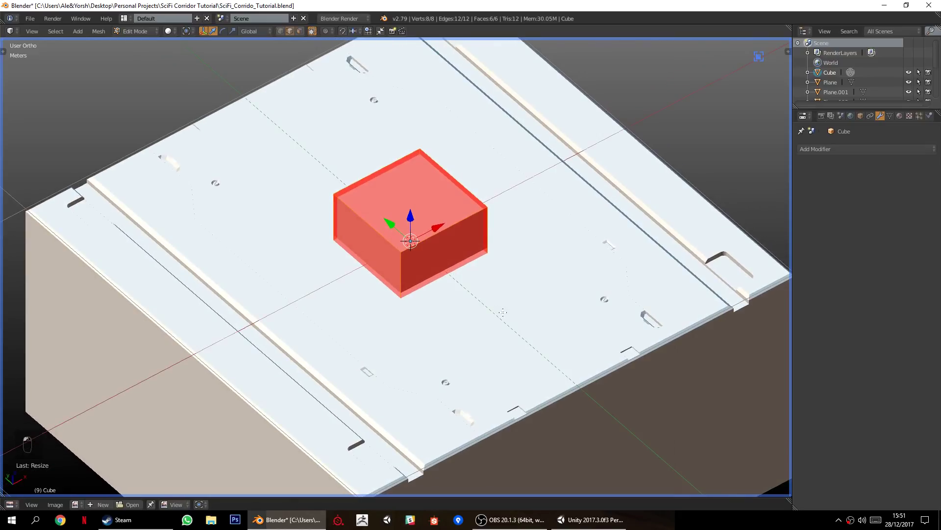
{"action": "key", "text": "s"}
{"action": "middle_click_drag", "start_coordinate": [450, 274], "coordinate": [365, 318]}
{"action": "key", "text": "Tab"}
{"action": "left_click_drag", "start_coordinate": [397, 253], "coordinate": [459, 282]}
{"action": "middle_click_drag", "start_coordinate": [459, 286], "coordinate": [365, 332]}
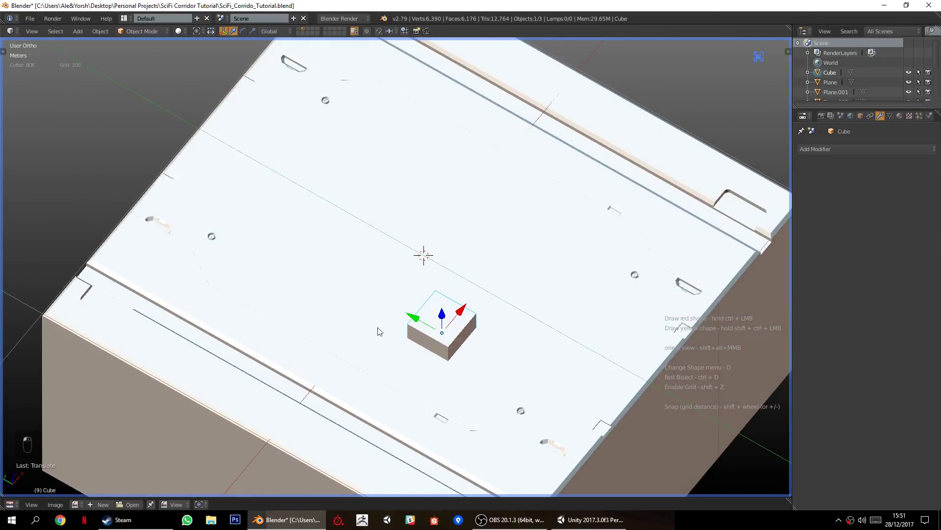
Cut the cube from the central panel section with a Hard Ops difference Boolean, using a perspective view.
{"action": "scroll", "coordinate": [422, 386], "scroll_direction": "up", "scroll_amount": 2}
{"action": "middle_click_drag", "start_coordinate": [422, 386], "coordinate": [464, 266]}
{"action": "key", "text": "KP_5"}
{"action": "scroll", "coordinate": [462, 283], "scroll_direction": "up", "scroll_amount": 2}
{"action": "scroll", "coordinate": [461, 285], "scroll_direction": "down", "scroll_amount": 6}
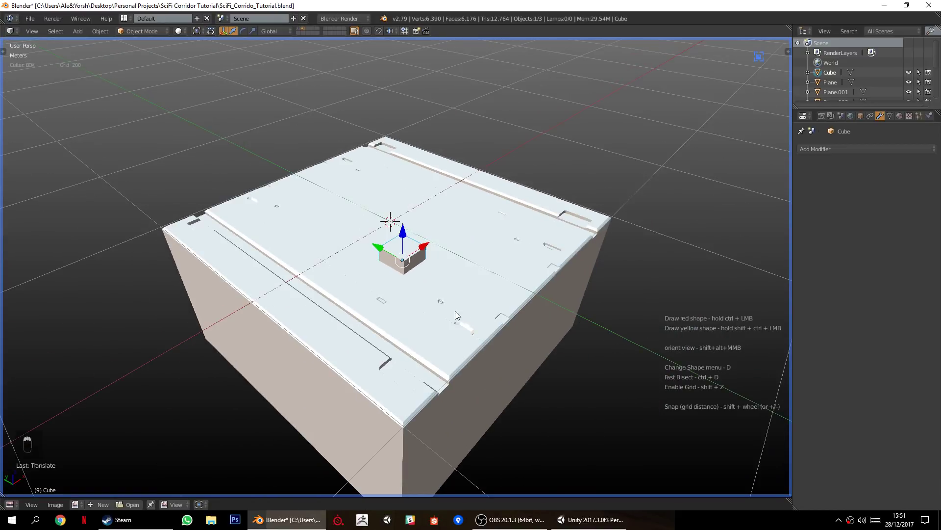
{"action": "scroll", "coordinate": [380, 292], "scroll_direction": "up", "scroll_amount": 5}
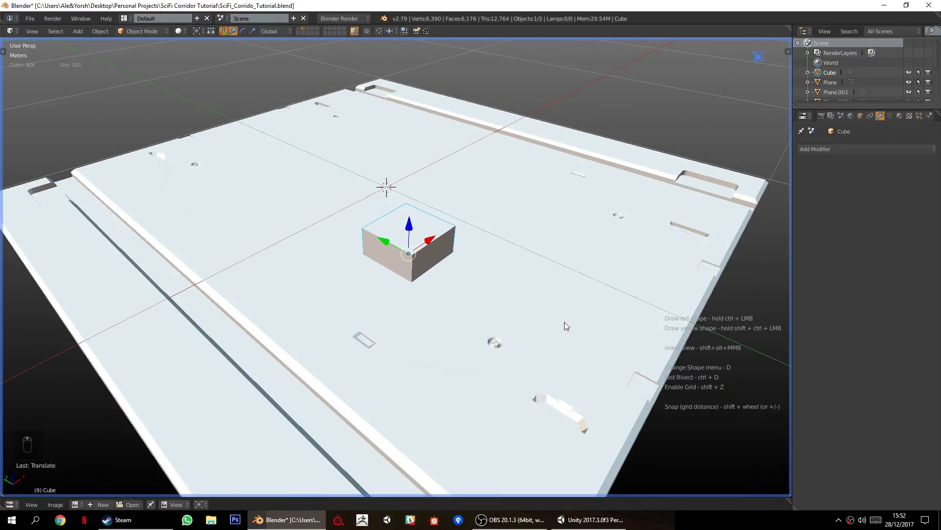
{"action": "right_click", "coordinate": [539, 316], "text": "shift"}
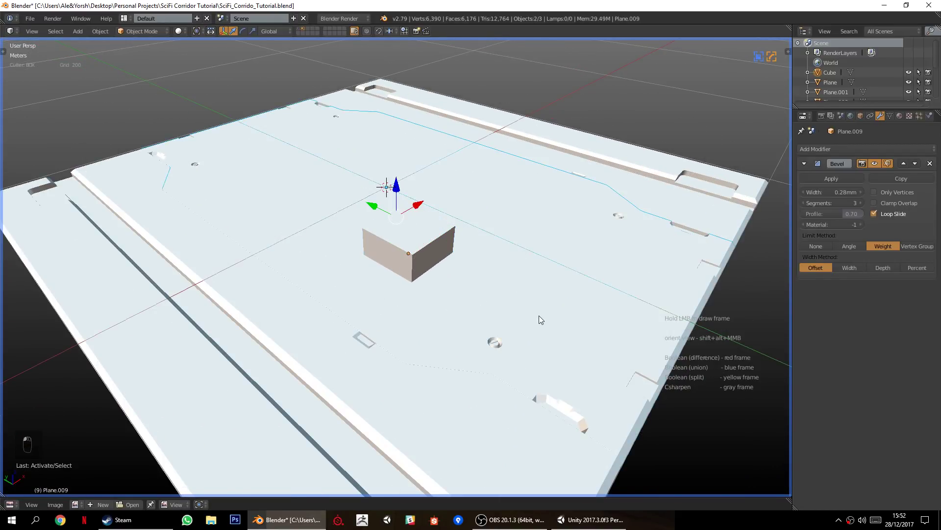
{"action": "key", "text": "ctrl+KP_Subtract"}
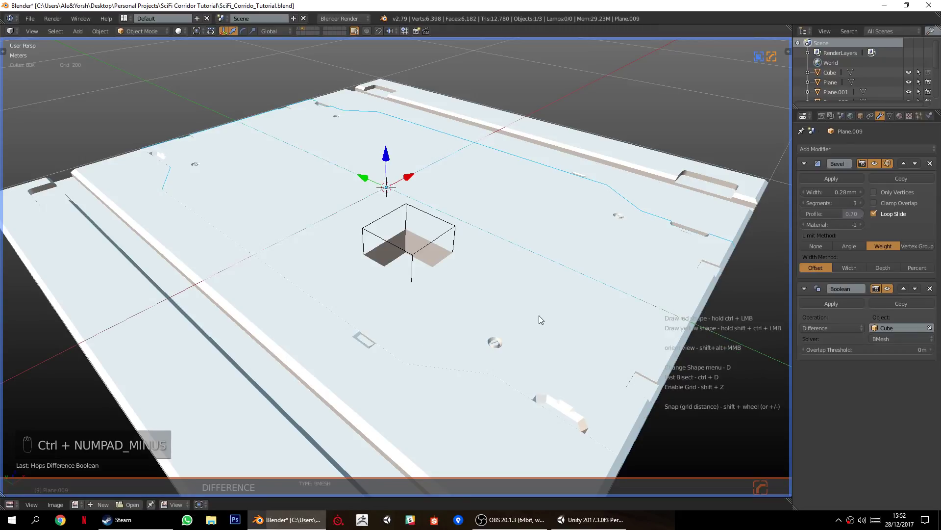
{"action": "middle_click_drag", "start_coordinate": [539, 316], "coordinate": [580, 357]}
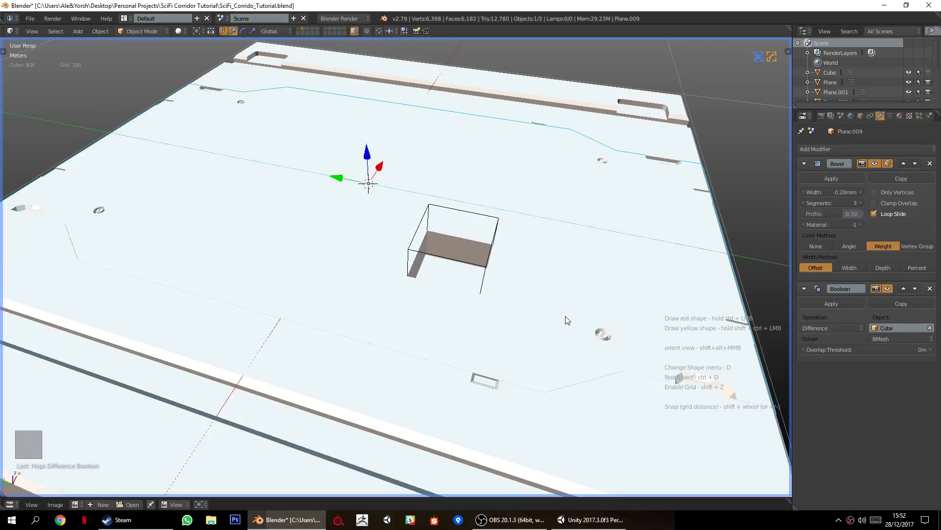
{"action": "middle_click_drag", "start_coordinate": [431, 335], "coordinate": [483, 344]}
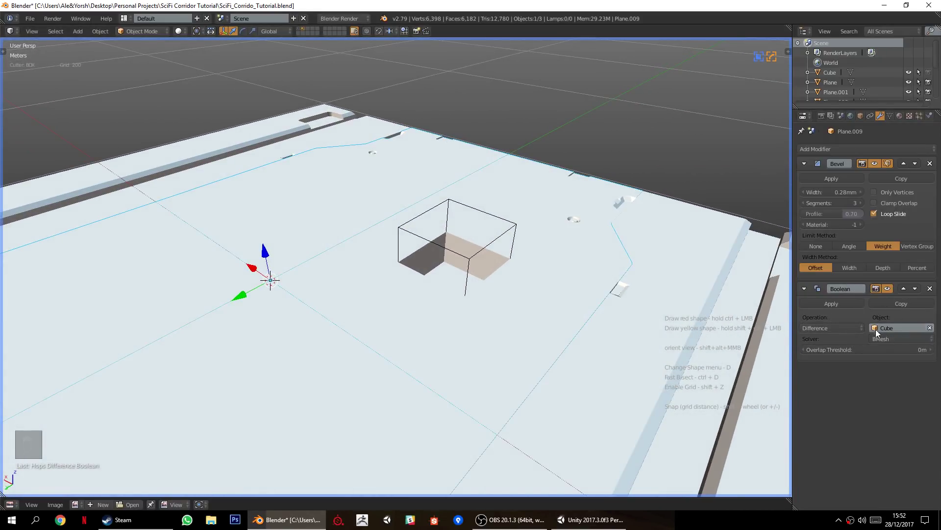
{"action": "middle_click_drag", "start_coordinate": [564, 299], "coordinate": [425, 290]}
Raise the cutter cube along Z to make the recess in the central panel shallower.
{"action": "right_click", "coordinate": [484, 211]}
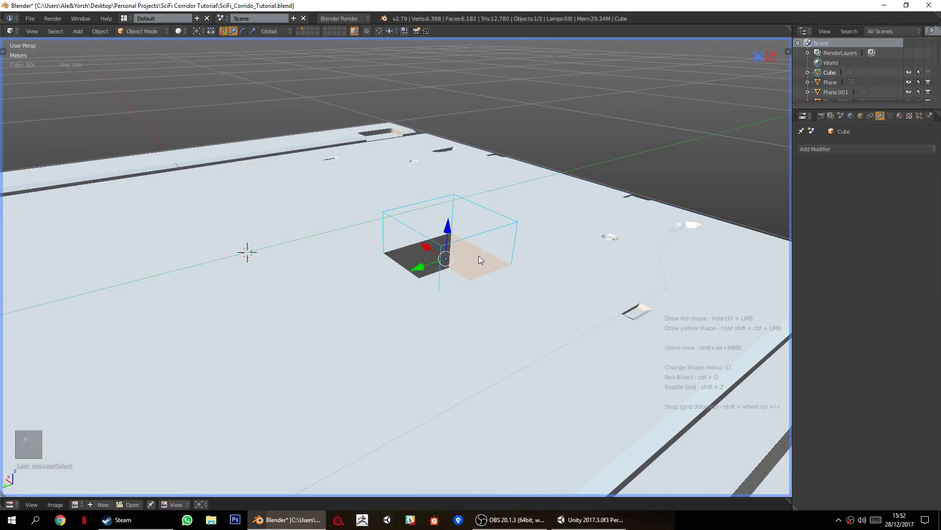
{"action": "key", "text": "g"}
{"action": "key", "text": "z"}
{"action": "left_click", "coordinate": [466, 196]}
{"action": "middle_click_drag", "start_coordinate": [468, 193], "coordinate": [496, 297]}
Bevel the cutter cube's edges to a width of 5.86 mm with Hard Ops.
{"action": "scroll", "coordinate": [443, 278], "scroll_direction": "up", "scroll_amount": 3}
{"action": "key", "text": "q"}
{"action": "key", "text": "q"}
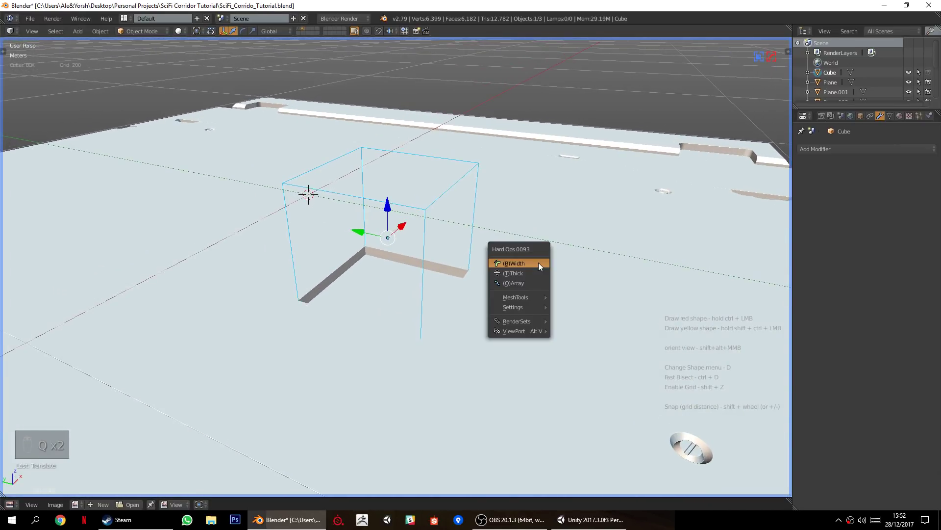
{"action": "left_click", "coordinate": [539, 263]}
{"action": "left_click", "coordinate": [349, 257]}
{"action": "middle_click_drag", "start_coordinate": [349, 257], "coordinate": [381, 330]}
Add a loop cut across the middle of the cutter cube in Edit Mode and mark it sharp with Hard Ops.
{"action": "key", "text": "Tab"}
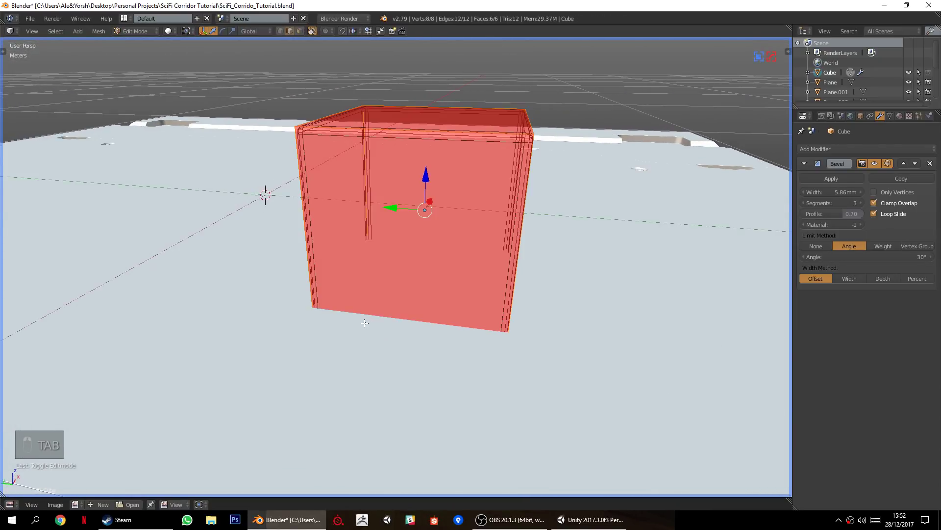
{"action": "key", "text": "a"}
{"action": "scroll", "coordinate": [363, 321], "scroll_direction": "up", "scroll_amount": 3}
{"action": "left_click", "coordinate": [313, 31]}
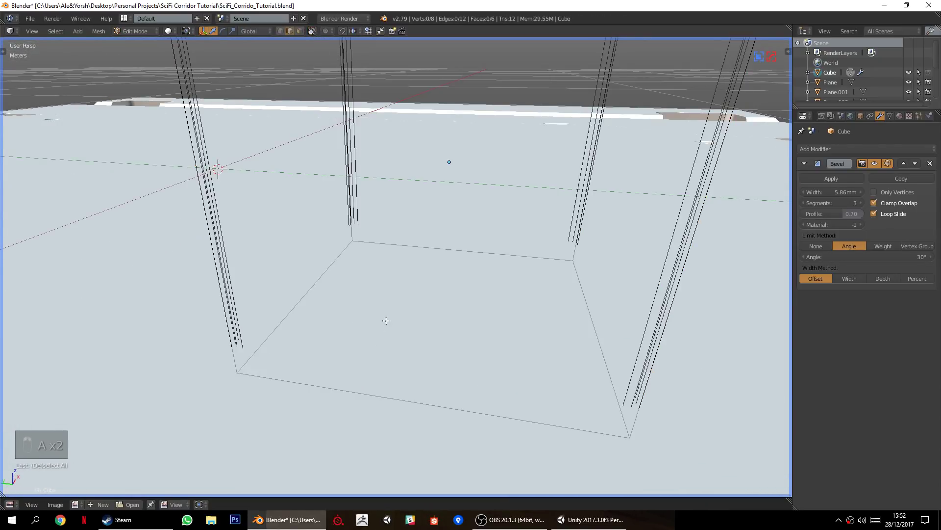
{"action": "scroll", "coordinate": [383, 326], "scroll_direction": "down", "scroll_amount": 2}
{"action": "left_click", "coordinate": [280, 31]}
{"action": "scroll", "coordinate": [362, 292], "scroll_direction": "down", "scroll_amount": 2}
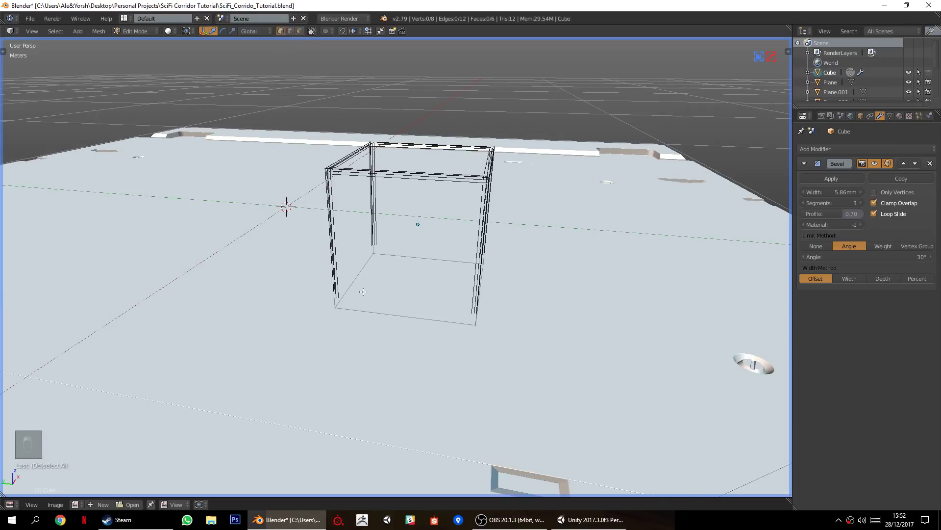
{"action": "key", "text": "ctrl+r"}
{"action": "left_click", "coordinate": [416, 178]}
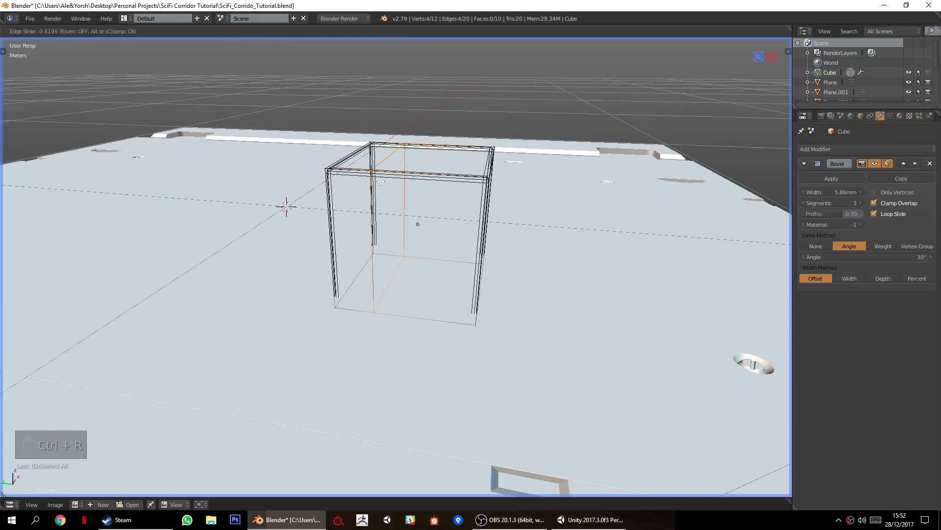
{"action": "right_click", "coordinate": [415, 178]}
{"action": "key", "text": "q"}
{"action": "left_click", "coordinate": [593, 212]}
{"action": "key", "text": "a"}
Raise the cutter's two lower end vertices about 44 mm along Z to form a sloping underside, then return to Object Mode.
{"action": "middle_click_drag", "start_coordinate": [353, 234], "coordinate": [357, 321]}
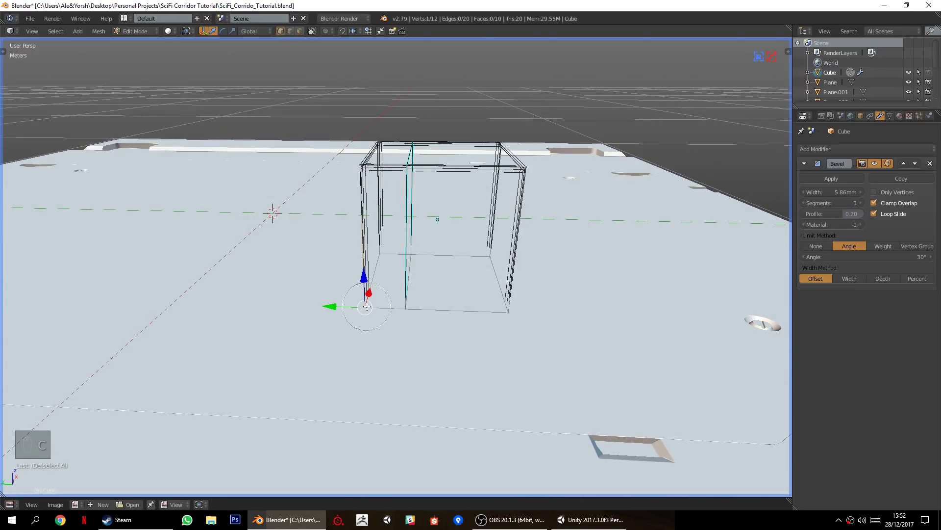
{"action": "key", "text": "g"}
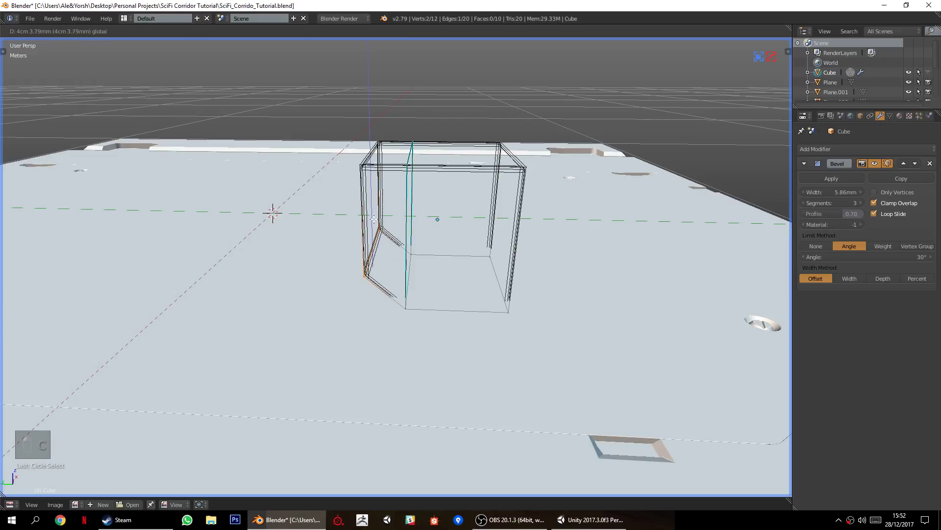
{"action": "left_click", "coordinate": [373, 220]}
{"action": "key", "text": "Tab"}
{"action": "middle_click_drag", "start_coordinate": [453, 321], "coordinate": [335, 278]}
Stretch the cutter's sloped end outward along Y to lengthen the ramp, then leave Edit Mode.
{"action": "key", "text": "Tab"}
{"action": "key", "text": "a"}
{"action": "key", "text": "a"}
{"action": "key", "text": "a"}
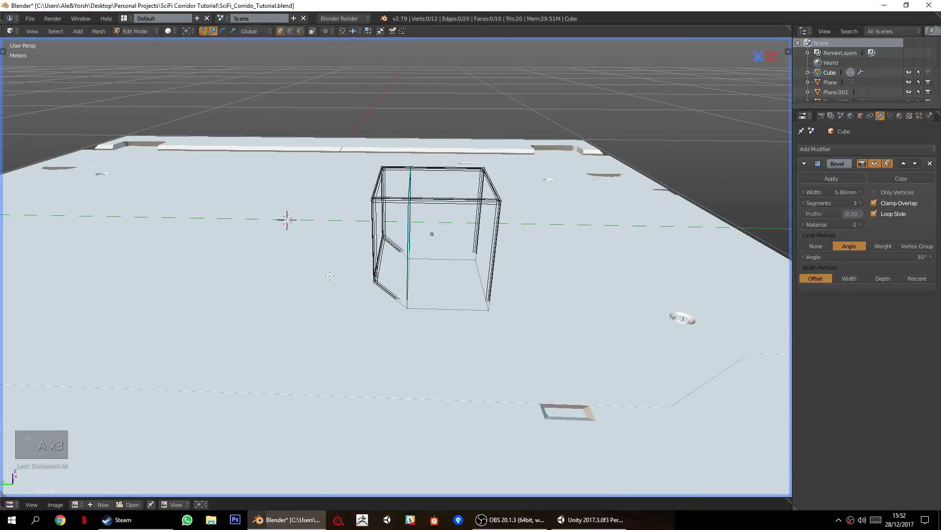
{"action": "key", "text": "b"}
{"action": "left_click_drag", "start_coordinate": [351, 221], "coordinate": [227, 223]}
{"action": "key", "text": "Tab"}
{"action": "middle_click_drag", "start_coordinate": [308, 333], "coordinate": [523, 285]}
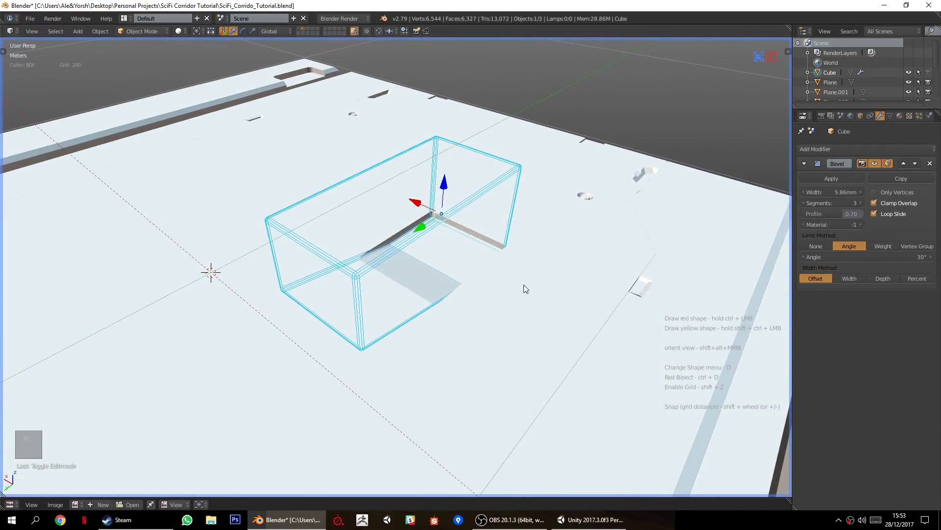
Apply the Boolean cut to the central section with Hard Ops Sharpen and delete the cutter cube.
{"action": "right_click", "coordinate": [546, 146]}
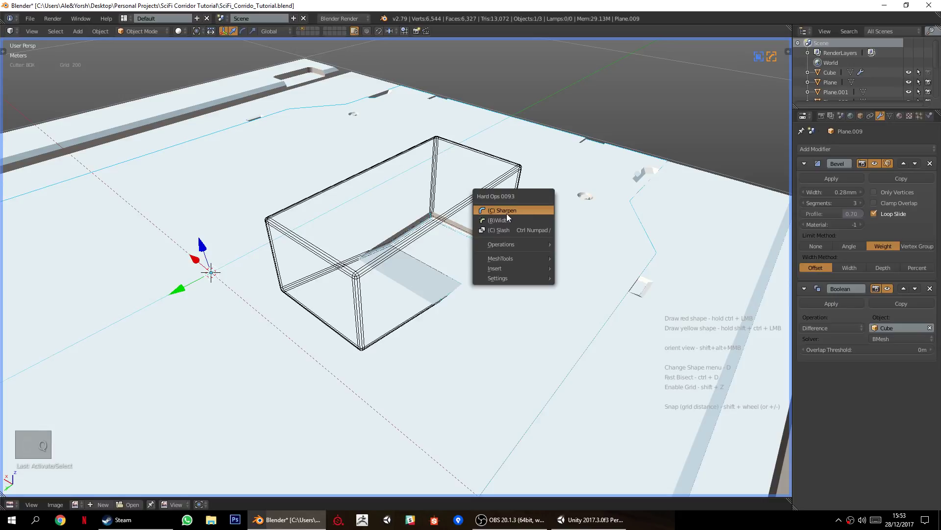
{"action": "left_click", "coordinate": [502, 211]}
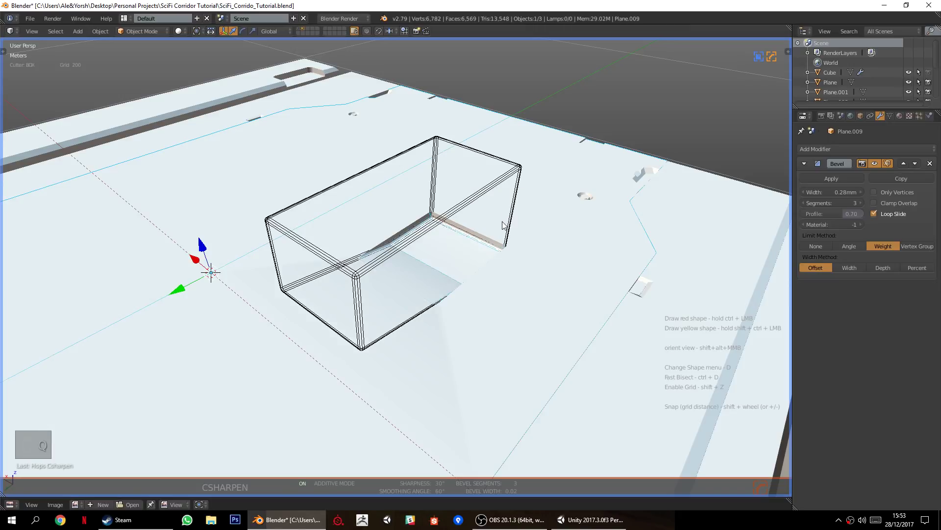
{"action": "middle_click_drag", "start_coordinate": [496, 276], "coordinate": [328, 257]}
{"action": "right_click", "coordinate": [484, 179]}
{"action": "key", "text": "x"}
{"action": "left_click", "coordinate": [483, 178]}
Enter Edit Mode on the central section with nothing selected, using edge selection limited to visible geometry.
{"action": "key", "text": "Tab"}
{"action": "scroll", "coordinate": [461, 298], "scroll_direction": "up", "scroll_amount": 3}
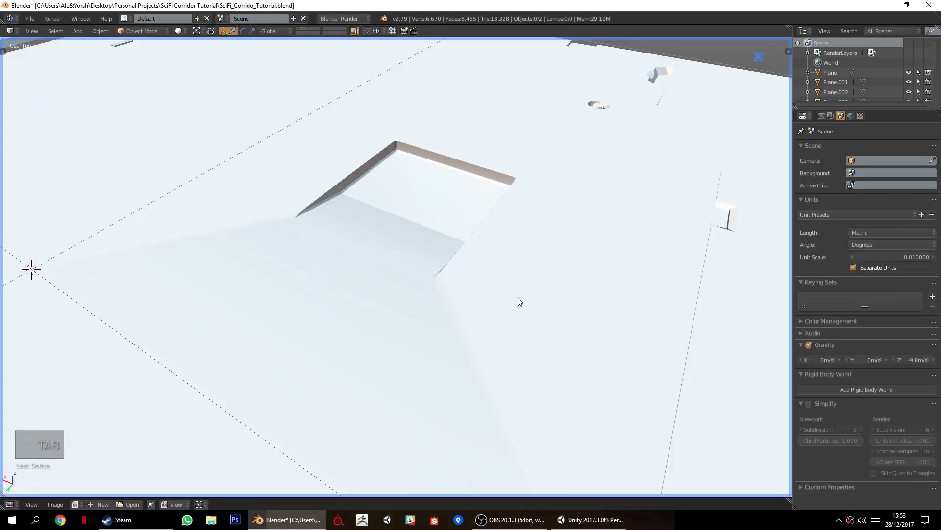
{"action": "right_click", "coordinate": [519, 300]}
{"action": "scroll", "coordinate": [462, 308], "scroll_direction": "down", "scroll_amount": 4}
{"action": "key", "text": "Tab"}
{"action": "scroll", "coordinate": [342, 270], "scroll_direction": "up", "scroll_amount": 4}
{"action": "key", "text": "a"}
{"action": "key", "text": "a"}
{"action": "key", "text": "a"}
{"action": "middle_click_drag", "start_coordinate": [341, 269], "coordinate": [320, 213]}
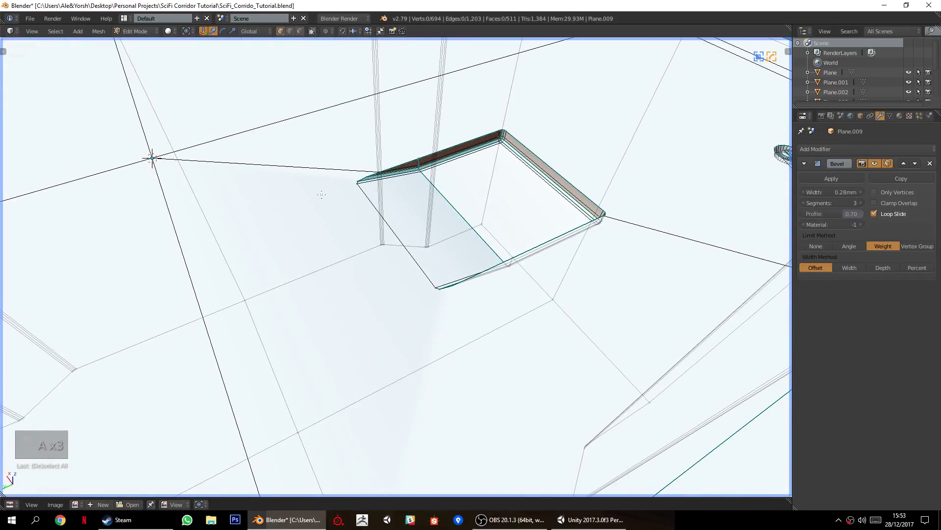
{"action": "left_click", "coordinate": [312, 31]}
{"action": "left_click", "coordinate": [290, 31]}
Mark the recess ramp's shallow end edge as sharp with Hard Ops and clear the selection.
{"action": "middle_click_drag", "start_coordinate": [410, 231], "coordinate": [329, 218]}
{"action": "scroll", "coordinate": [387, 267], "scroll_direction": "up", "scroll_amount": 2}
{"action": "middle_click_drag", "start_coordinate": [386, 268], "coordinate": [402, 177]}
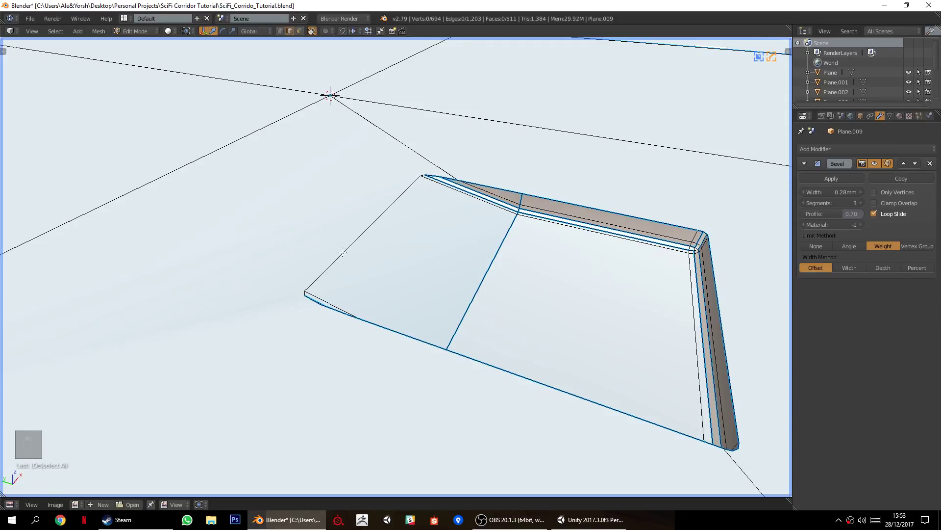
{"action": "middle_click_drag", "start_coordinate": [417, 211], "coordinate": [330, 222]}
{"action": "scroll", "coordinate": [378, 255], "scroll_direction": "up", "scroll_amount": 3}
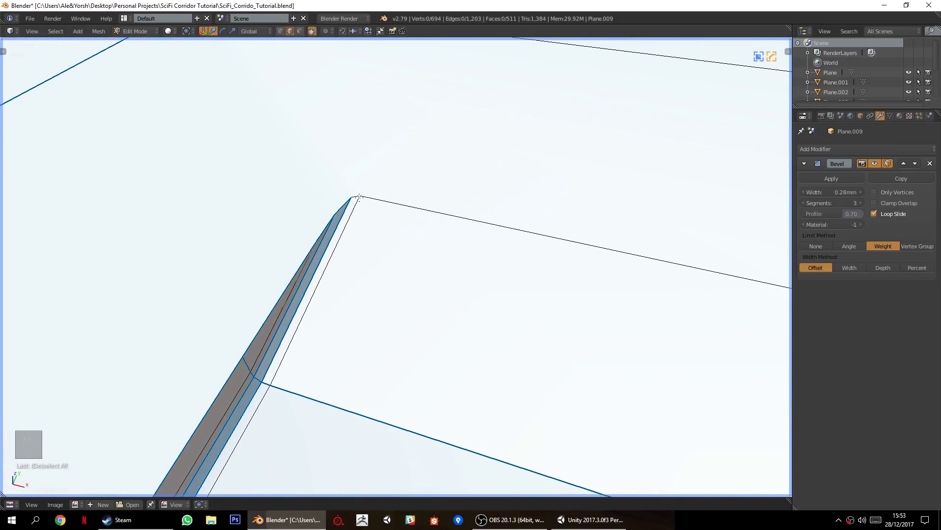
{"action": "left_click", "coordinate": [456, 215], "text": "shift"}
{"action": "middle_click_drag", "start_coordinate": [456, 215], "coordinate": [549, 151]}
{"action": "key", "text": "q"}
{"action": "key", "text": "q"}
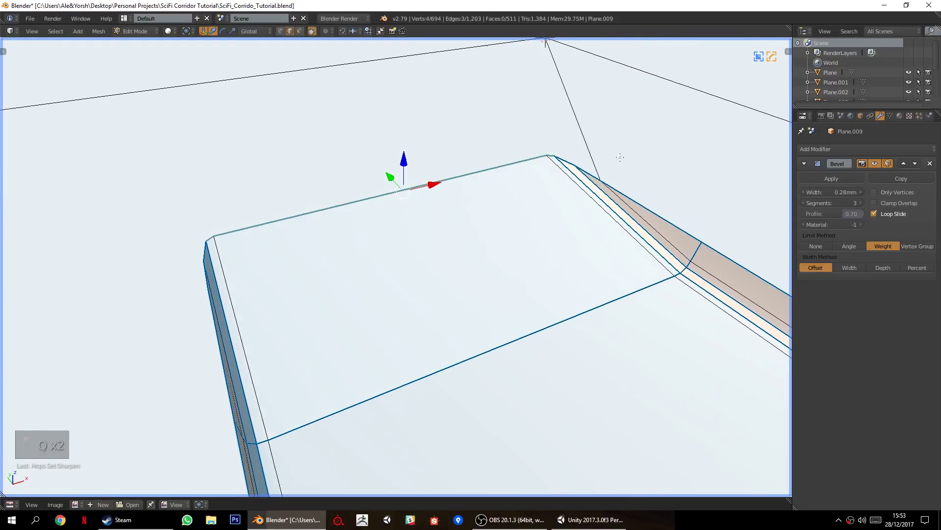
{"action": "scroll", "coordinate": [492, 258], "scroll_direction": "up", "scroll_amount": 4}
{"action": "middle_click_drag", "start_coordinate": [492, 258], "coordinate": [534, 252]}
{"action": "middle_click_drag", "start_coordinate": [534, 252], "coordinate": [491, 283], "text": "shift"}
{"action": "scroll", "coordinate": [422, 279], "scroll_direction": "up", "scroll_amount": 1}
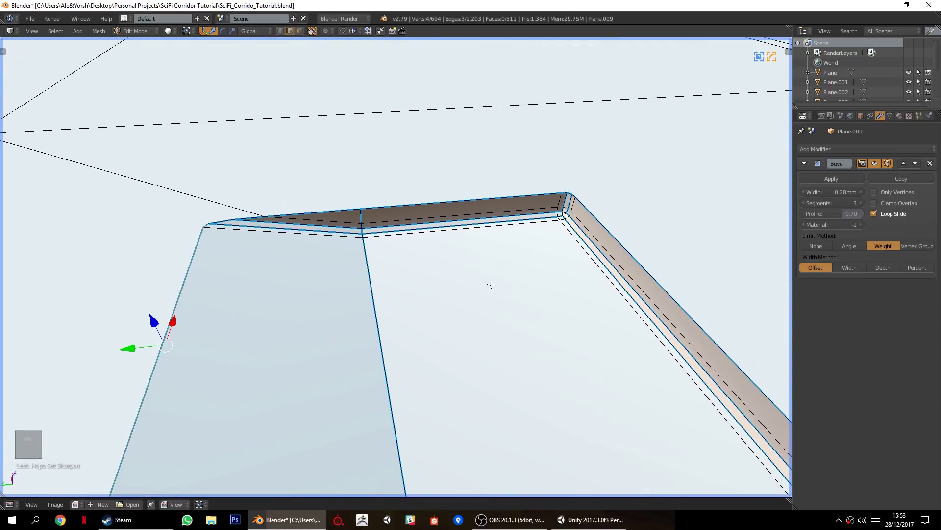
{"action": "key", "text": "a"}
Select the edge path along the base of the recess walls and toggle off its sharp marking with Hard Ops.
{"action": "middle_click_drag", "start_coordinate": [416, 259], "coordinate": [479, 279]}
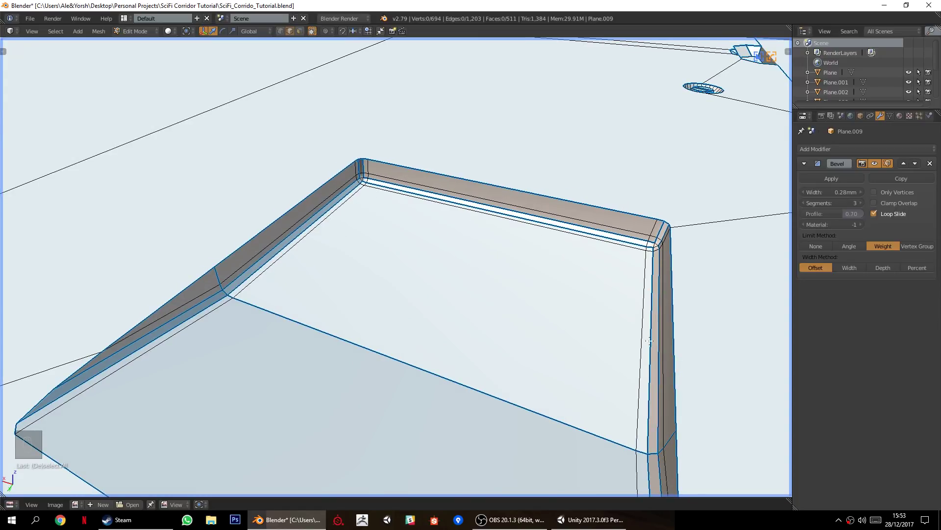
{"action": "middle_click_drag", "start_coordinate": [308, 350], "coordinate": [262, 331]}
{"action": "right_click", "coordinate": [214, 280]}
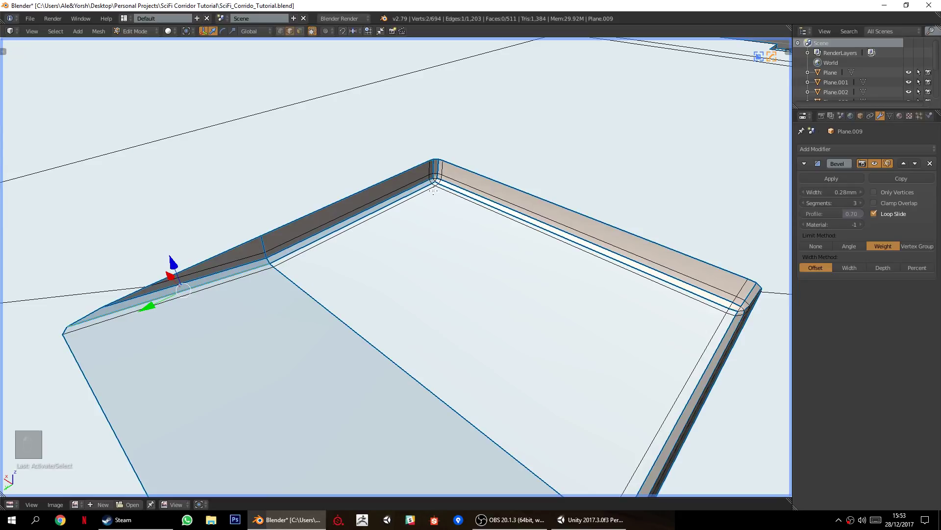
{"action": "right_click", "coordinate": [460, 192], "text": "ctrl"}
{"action": "middle_click_drag", "start_coordinate": [460, 192], "coordinate": [596, 258]}
{"action": "right_click", "coordinate": [595, 261], "text": "ctrl"}
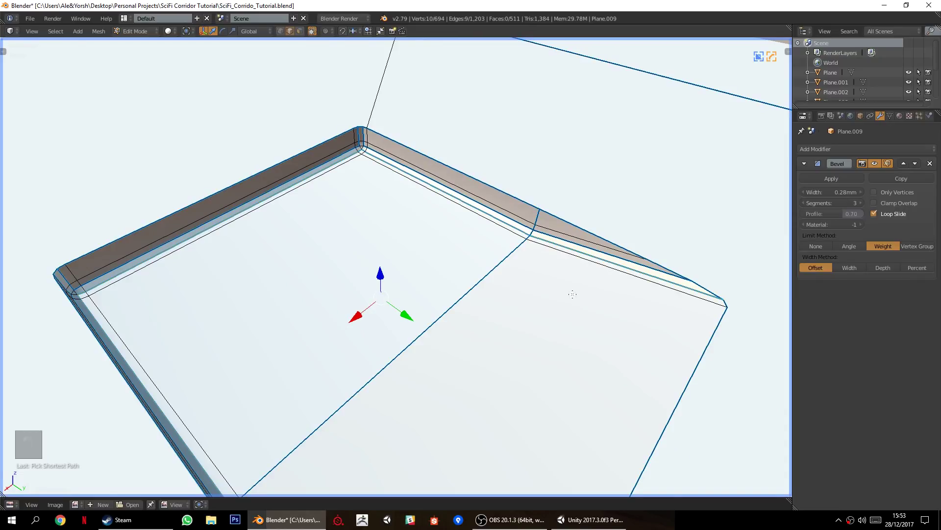
{"action": "key", "text": "q"}
{"action": "key", "text": "a"}
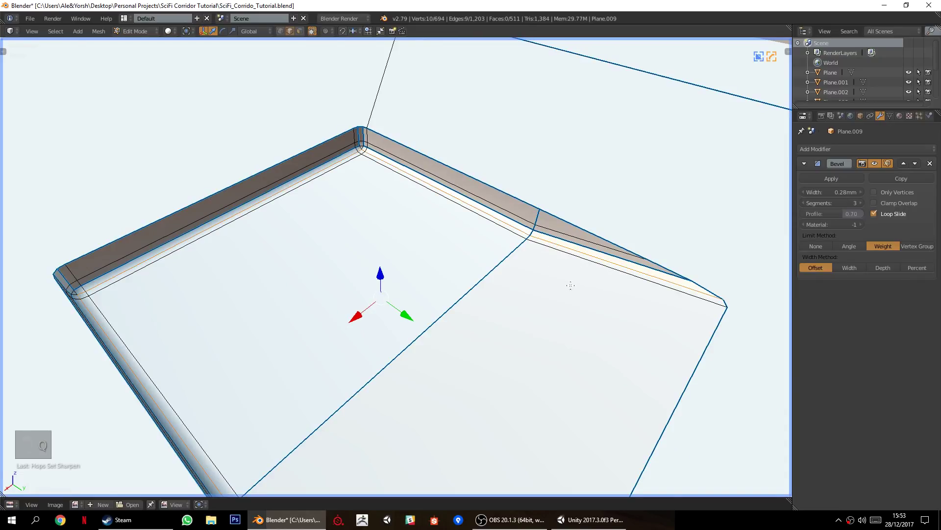
Select the remaining edge paths along the base of the recess walls and toggle off their sharp marking with Hard Ops.
{"action": "right_click", "coordinate": [634, 271]}
{"action": "middle_click_drag", "start_coordinate": [553, 314], "coordinate": [652, 306]}
{"action": "right_click", "coordinate": [238, 274], "text": "ctrl"}
{"action": "key", "text": "ctrl+z"}
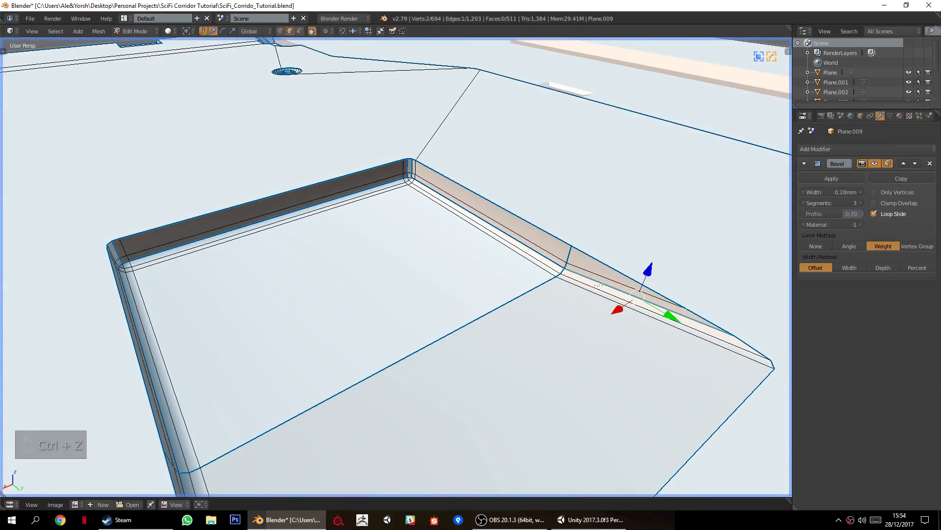
{"action": "right_click", "coordinate": [386, 184], "text": "ctrl"}
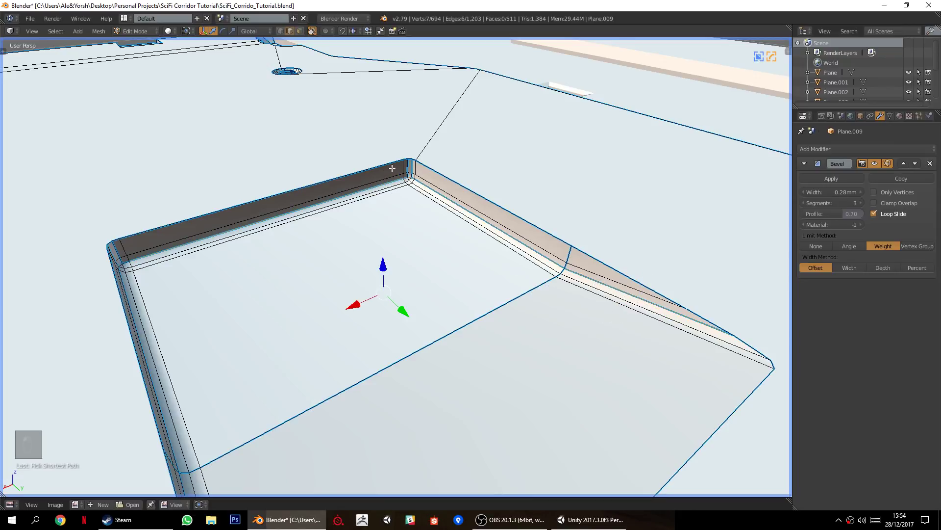
{"action": "middle_click_drag", "start_coordinate": [325, 216], "coordinate": [216, 223]}
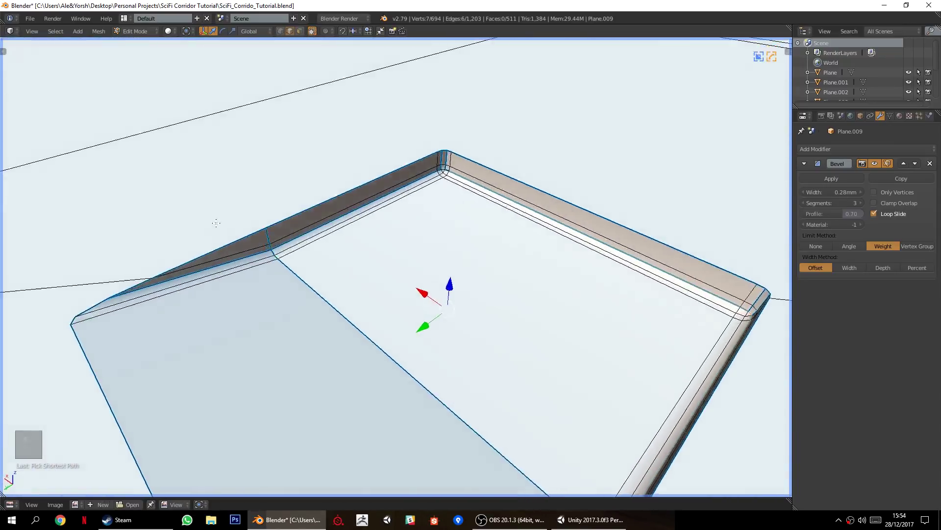
{"action": "right_click", "coordinate": [212, 267], "text": "ctrl"}
{"action": "key", "text": "w"}
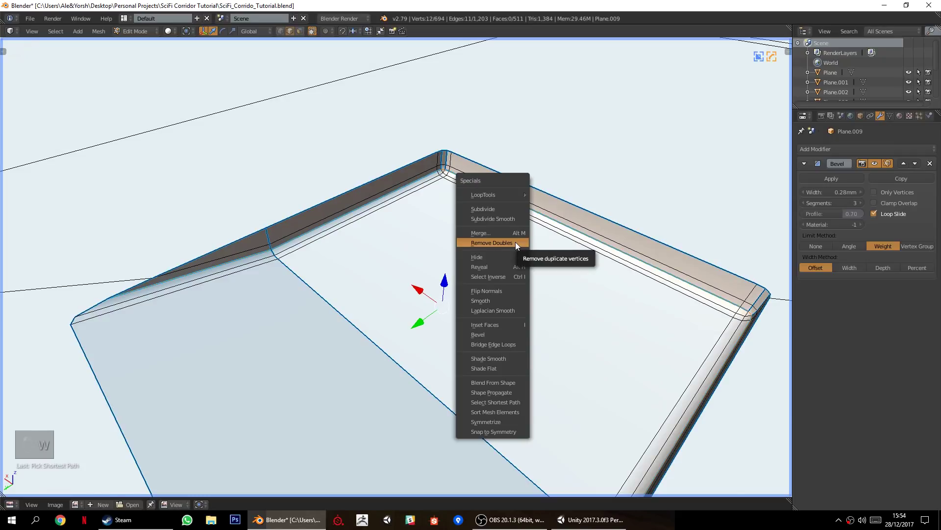
{"action": "key", "text": "q"}
{"action": "left_click", "coordinate": [521, 260]}
{"action": "key", "text": "a"}
{"action": "mouse_move", "coordinate": [448, 248]}
{"action": "middle_mouse_down"}
{"action": "mouse_move", "coordinate": [431, 239]}
{"action": "mouse_move", "coordinate": [452, 269]}
{"action": "mouse_move", "coordinate": [444, 248]}
{"action": "middle_mouse_up"}
{"action": "scroll", "coordinate": [443, 248], "scroll_direction": "up", "scroll_amount": 3}
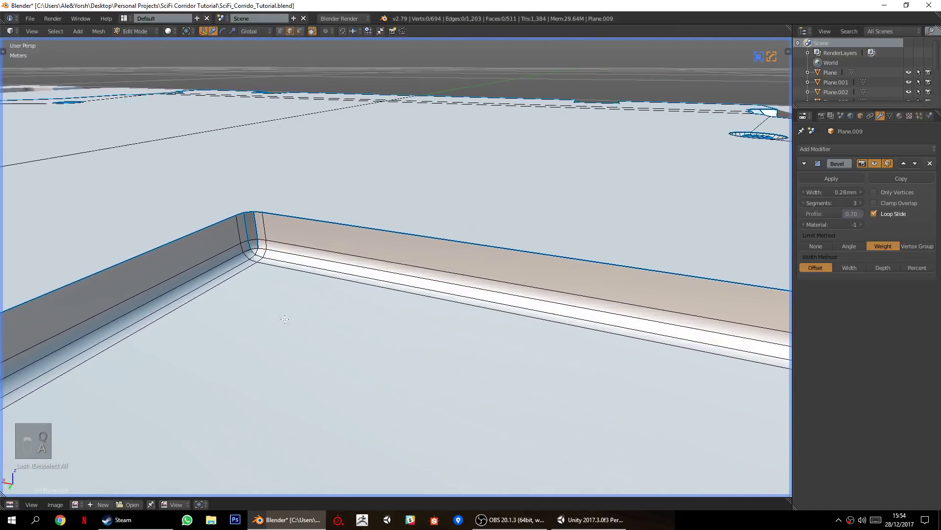
Select the vertical edge segments of one rounded recess corner, toggle off their sharp marking with Hard Ops, and clear the selection.
{"action": "right_click", "coordinate": [249, 244]}
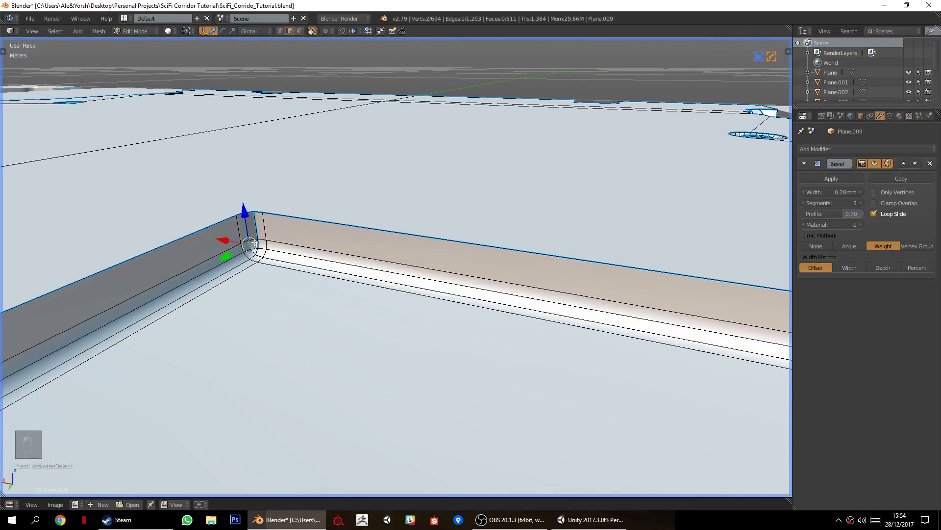
{"action": "key", "text": "KP_Decimal"}
{"action": "scroll", "coordinate": [330, 260], "scroll_direction": "down", "scroll_amount": 4}
{"action": "right_click", "coordinate": [381, 194], "text": "shift"}
{"action": "right_click", "coordinate": [419, 263], "text": "shift"}
{"action": "right_click", "coordinate": [431, 221], "text": "shift"}
{"action": "key", "text": "q"}
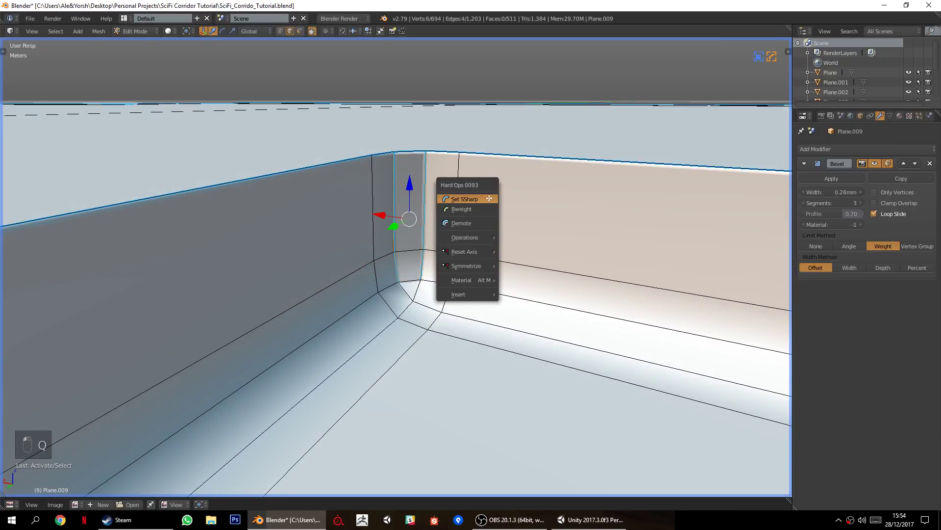
{"action": "left_click", "coordinate": [490, 198]}
{"action": "key", "text": "a"}
{"action": "scroll", "coordinate": [495, 221], "scroll_direction": "down", "scroll_amount": 4}
Toggle off the sharp marking on the other recess corner's vertical edges with Hard Ops and return to Object Mode.
{"action": "middle_click_drag", "start_coordinate": [736, 318], "coordinate": [490, 255], "text": "shift"}
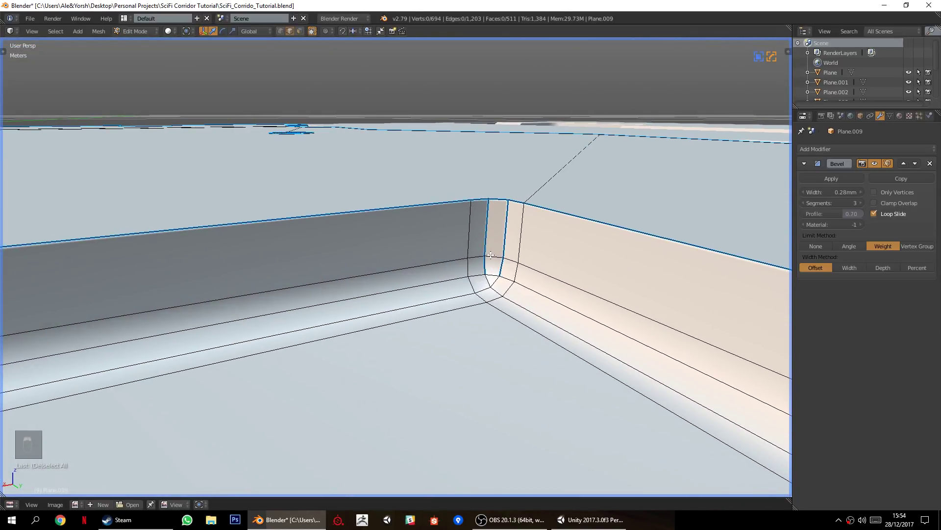
{"action": "right_click", "coordinate": [485, 267]}
{"action": "right_click", "coordinate": [486, 213], "text": "shift"}
{"action": "right_click", "coordinate": [509, 216], "text": "shift"}
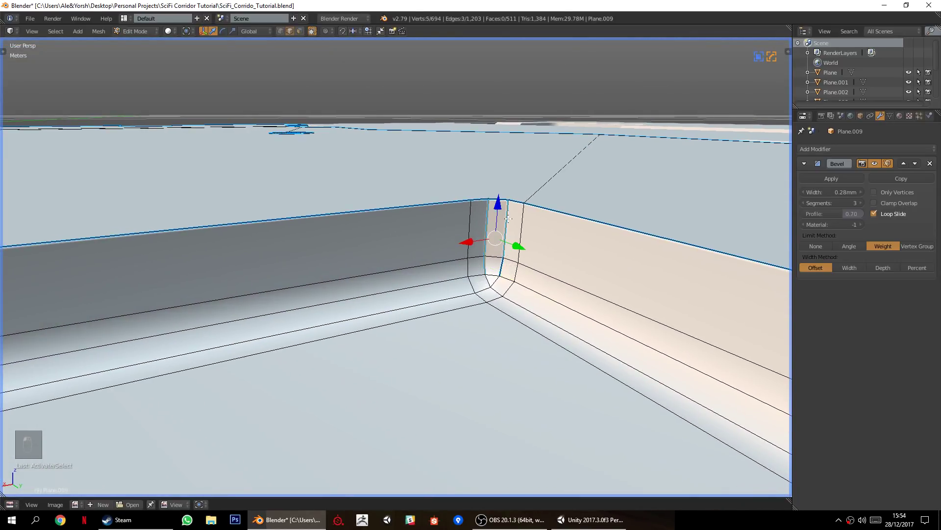
{"action": "right_click", "coordinate": [502, 265], "text": "shift"}
{"action": "key", "text": "q"}
{"action": "left_click", "coordinate": [511, 271]}
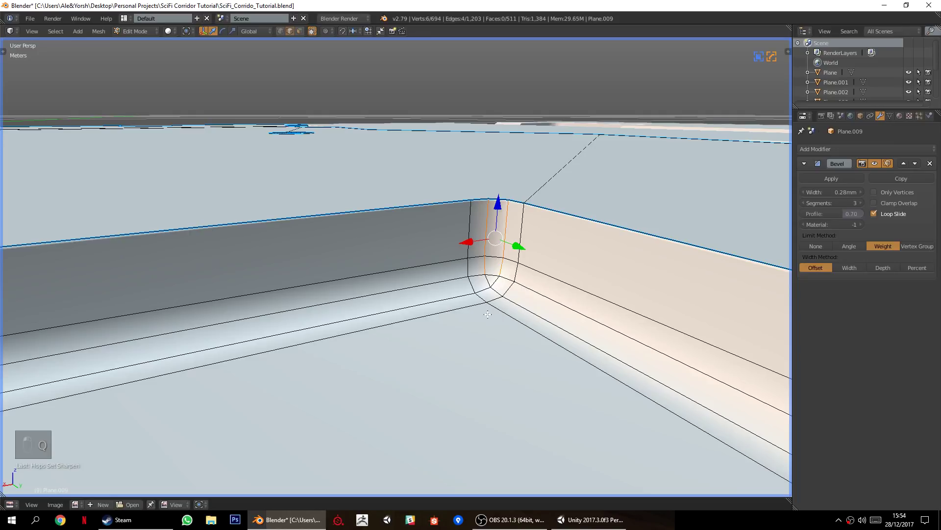
{"action": "key", "text": "a"}
{"action": "key", "text": "Tab"}
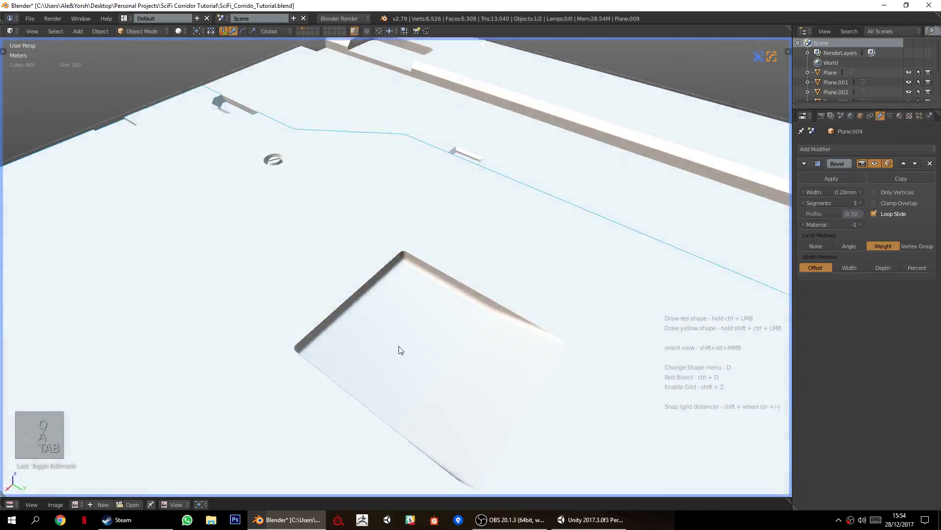
Mirror the ramped recess to the opposite half of the central section across the X axis with Hard Ops and deselect everything.
{"action": "middle_click_drag", "start_coordinate": [401, 349], "coordinate": [477, 306]}
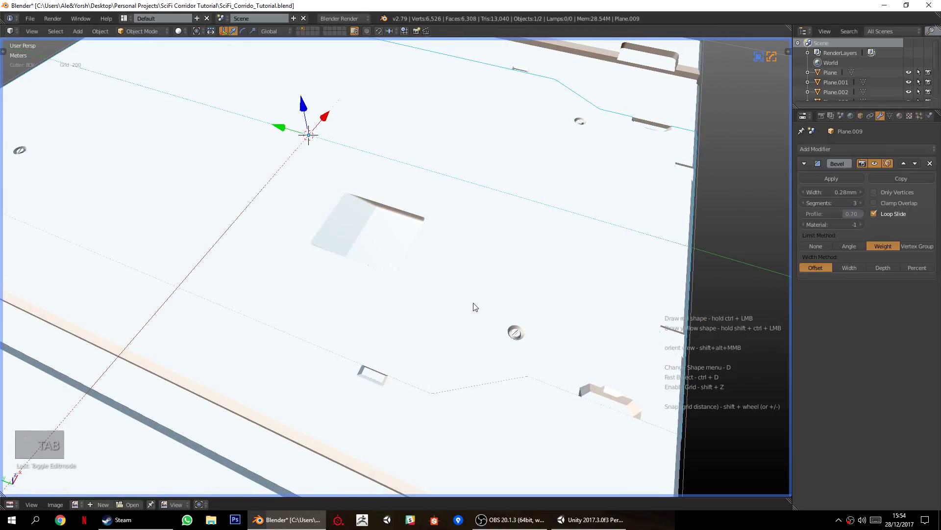
{"action": "key", "text": "alt+x"}
{"action": "key", "text": "a"}
{"action": "scroll", "coordinate": [460, 307], "scroll_direction": "down", "scroll_amount": 3}
{"action": "middle_click_drag", "start_coordinate": [371, 273], "coordinate": [472, 228]}
{"action": "key", "text": "q"}
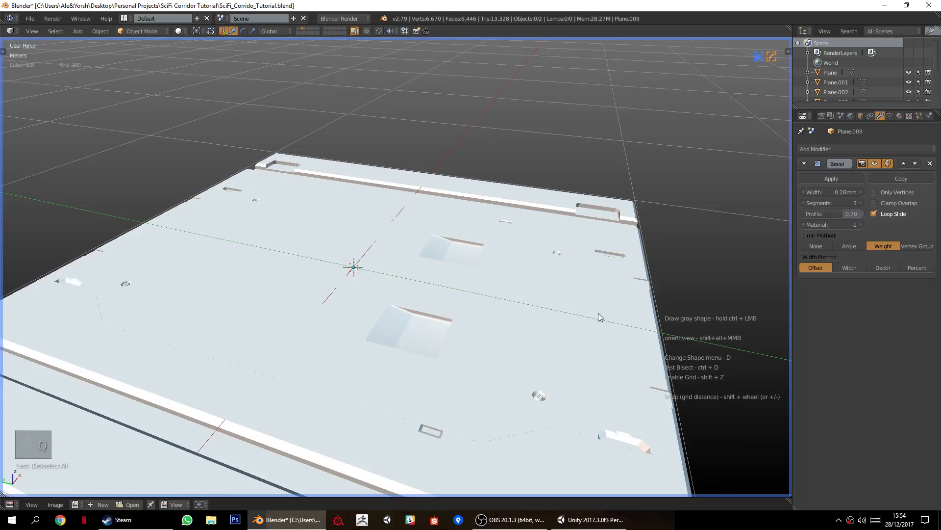
Save the project file with the mirrored recess in place.
{"action": "middle_click_drag", "start_coordinate": [486, 349], "coordinate": [536, 364]}
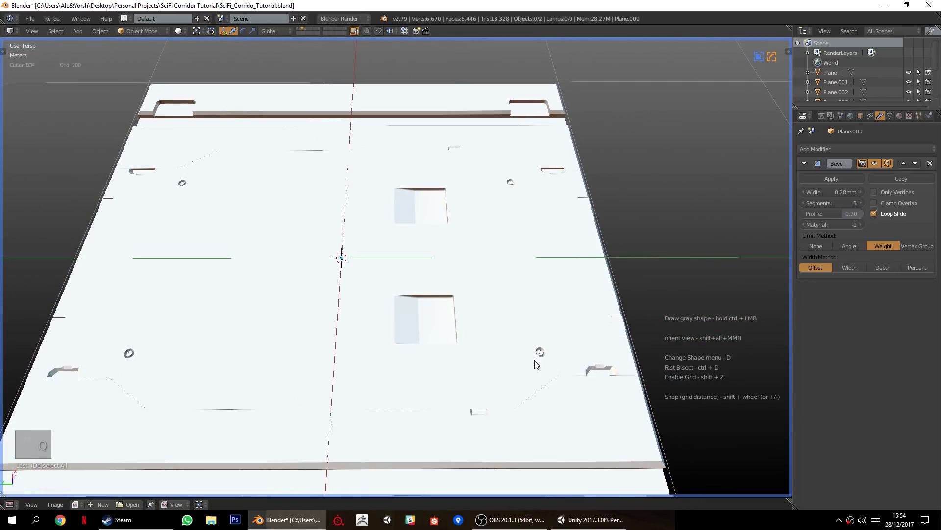
{"action": "middle_click_drag", "start_coordinate": [521, 328], "coordinate": [544, 302]}
{"action": "scroll", "coordinate": [436, 310], "scroll_direction": "up", "scroll_amount": 3}
{"action": "middle_click_drag", "start_coordinate": [435, 311], "coordinate": [353, 348]}
{"action": "scroll", "coordinate": [429, 325], "scroll_direction": "up", "scroll_amount": 2}
{"action": "scroll", "coordinate": [429, 324], "scroll_direction": "down", "scroll_amount": 6}
{"action": "key", "text": "ctrl+s"}
Inspect the central section's mesh, recesses and side seams from several angles.
{"action": "key", "text": "Tab"}
{"action": "scroll", "coordinate": [351, 351], "scroll_direction": "up", "scroll_amount": 3}
{"action": "key", "text": "a"}
{"action": "key", "text": "a"}
{"action": "scroll", "coordinate": [349, 353], "scroll_direction": "down", "scroll_amount": 5}
{"action": "key", "text": "Tab"}
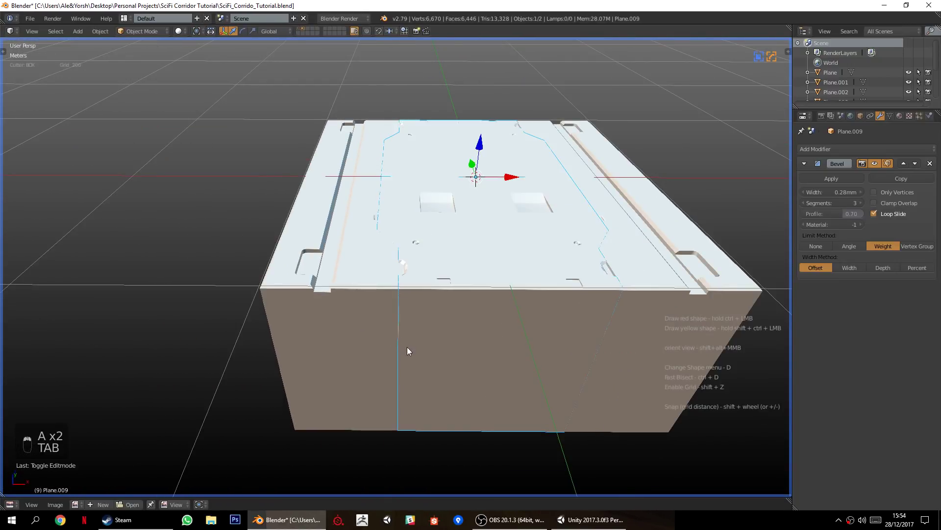
{"action": "middle_click_drag", "start_coordinate": [428, 225], "coordinate": [440, 287]}
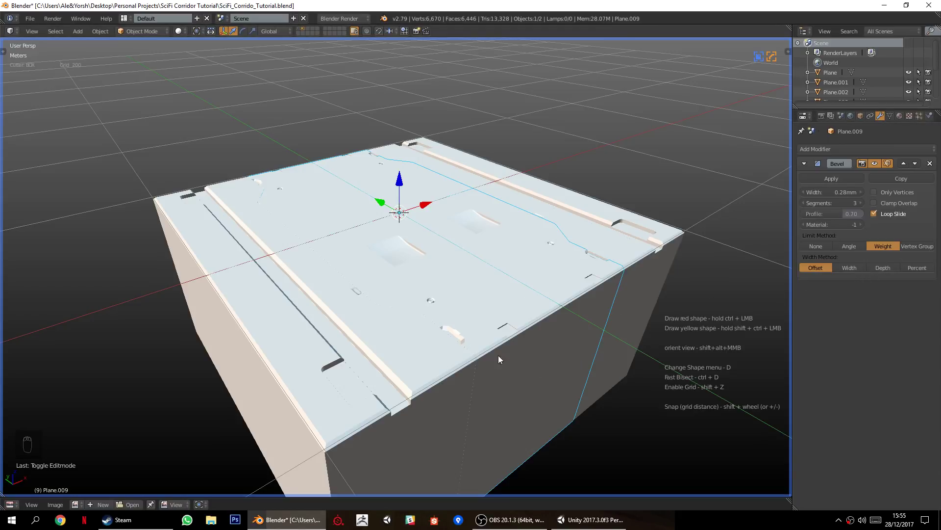
{"action": "middle_click_drag", "start_coordinate": [522, 379], "coordinate": [335, 332]}
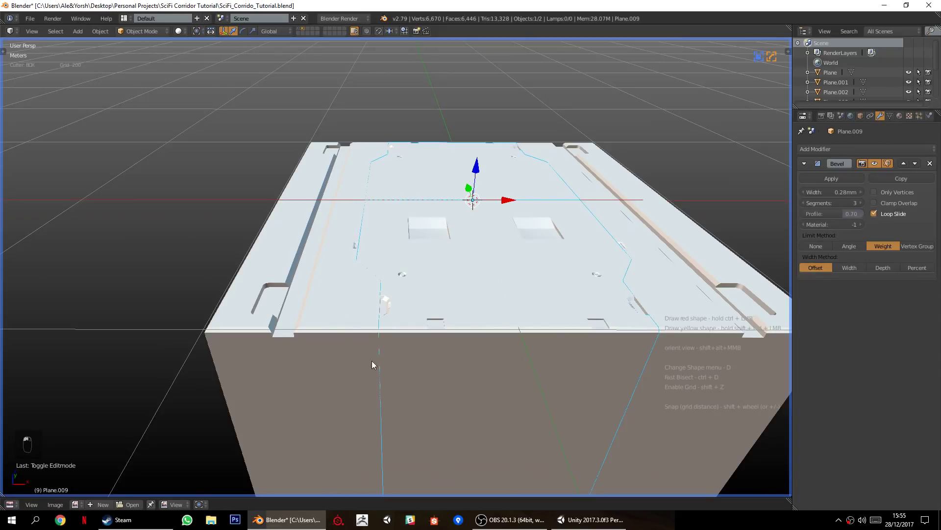
{"action": "scroll", "coordinate": [372, 353], "scroll_direction": "up", "scroll_amount": 5}
{"action": "scroll", "coordinate": [358, 261], "scroll_direction": "down", "scroll_amount": 2}
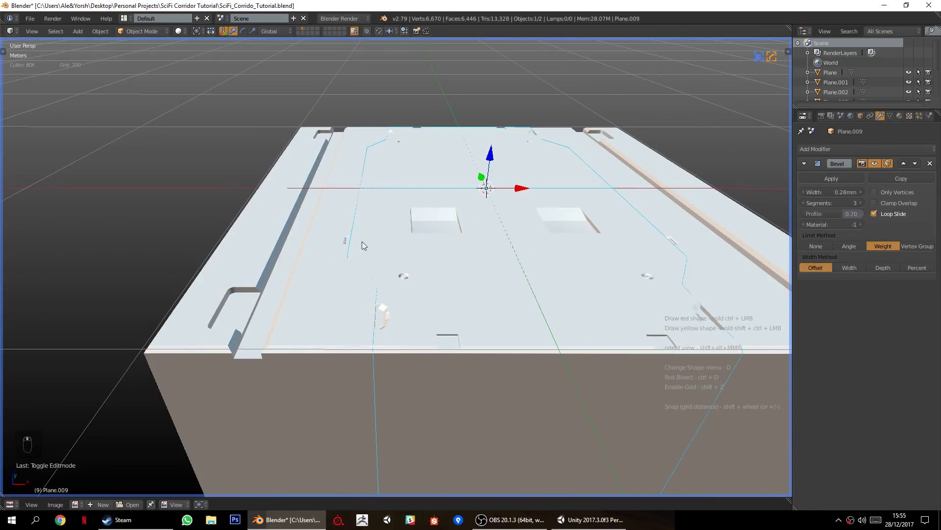
Enter Edit Mode on the central section using vertex selection that also reaches hidden geometry.
{"action": "key", "text": "Tab"}
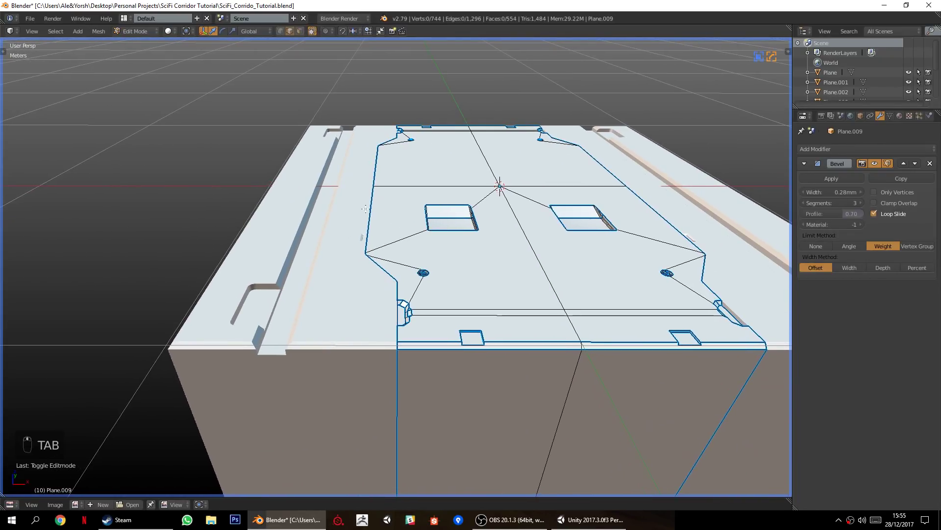
{"action": "left_click", "coordinate": [312, 33]}
{"action": "left_click", "coordinate": [279, 30]}
Circle-select the central section's side seam vertices from the front corner past the notch to the outer bend.
{"action": "middle_click_drag", "start_coordinate": [380, 234], "coordinate": [359, 236]}
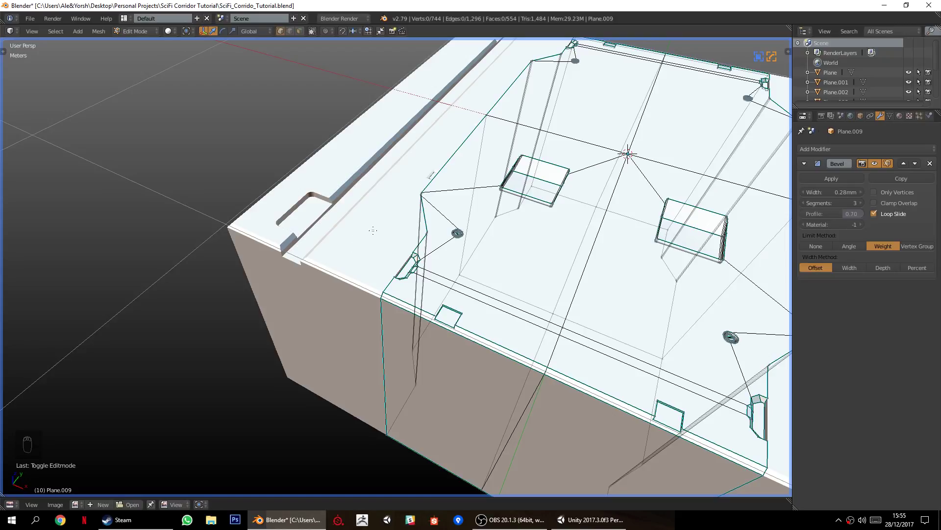
{"action": "left_click", "coordinate": [411, 193]}
{"action": "left_click", "coordinate": [366, 286]}
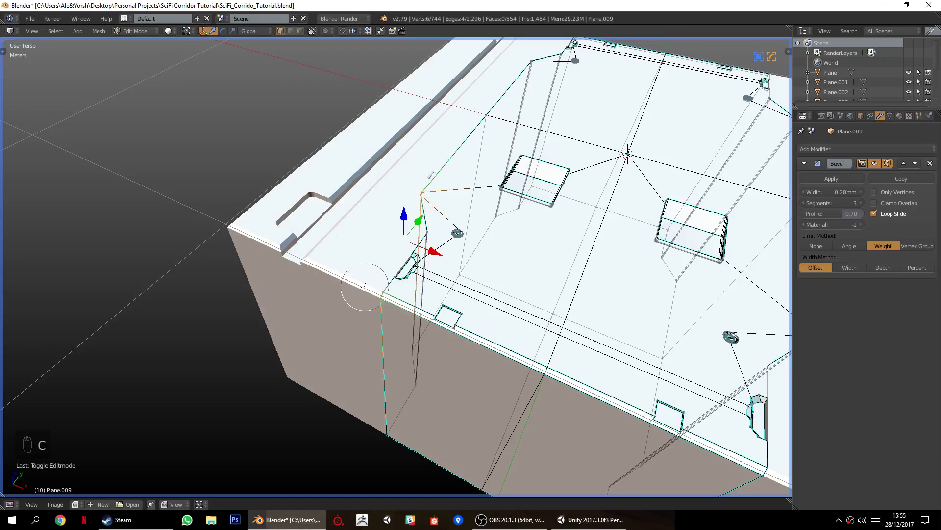
{"action": "left_click_drag", "start_coordinate": [377, 264], "coordinate": [385, 251]}
{"action": "left_click", "coordinate": [392, 243]}
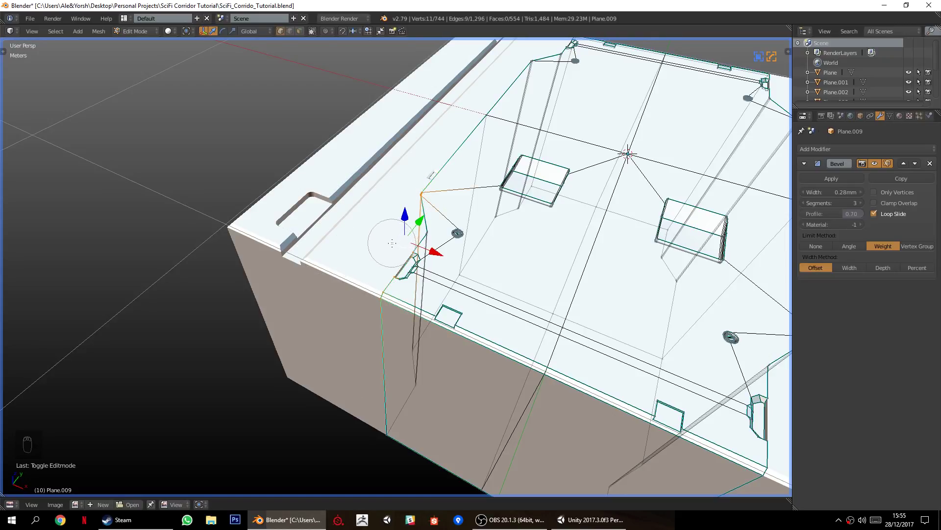
{"action": "left_click", "coordinate": [411, 223]}
Extend the circle selection along the rest of the side seam through its midpoint and far bends to the opposite corner.
{"action": "middle_click_drag", "start_coordinate": [412, 209], "coordinate": [409, 221]}
{"action": "left_click", "coordinate": [399, 214]}
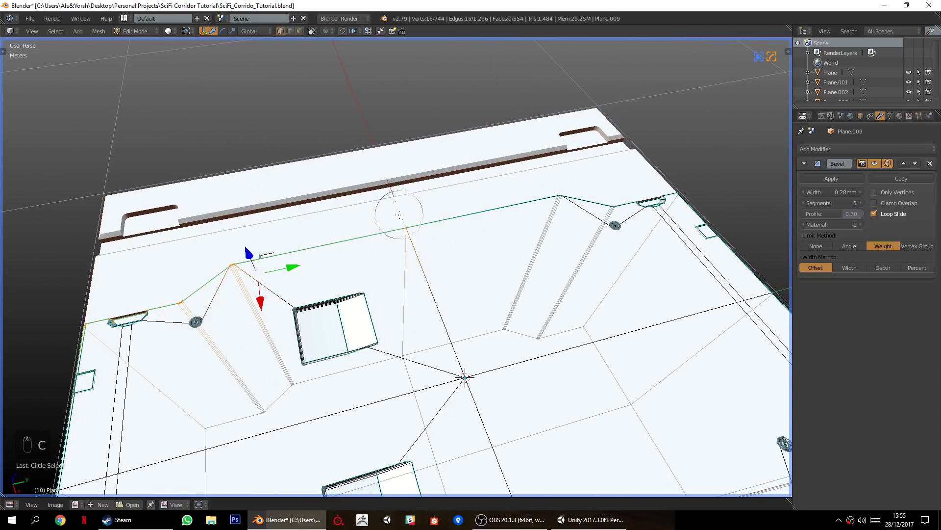
{"action": "mouse_move", "coordinate": [554, 181]}
{"action": "left_mouse_down"}
{"action": "mouse_move", "coordinate": [613, 183]}
{"action": "mouse_move", "coordinate": [607, 188]}
{"action": "left_mouse_up"}
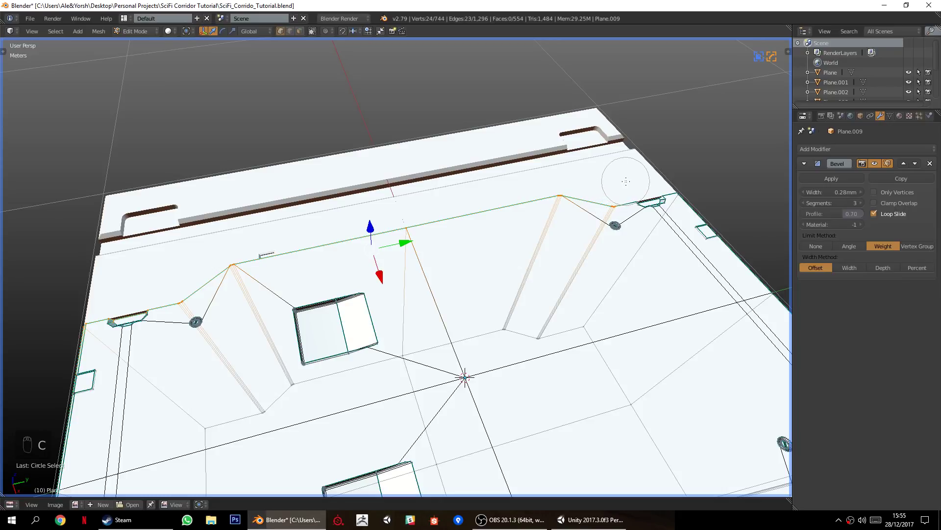
{"action": "left_click", "coordinate": [697, 186]}
{"action": "right_click", "coordinate": [696, 186]}
{"action": "middle_click_drag", "start_coordinate": [694, 223], "coordinate": [490, 292], "text": "shift"}
{"action": "scroll", "coordinate": [490, 292], "scroll_direction": "up", "scroll_amount": 7}
{"action": "key", "text": "c"}
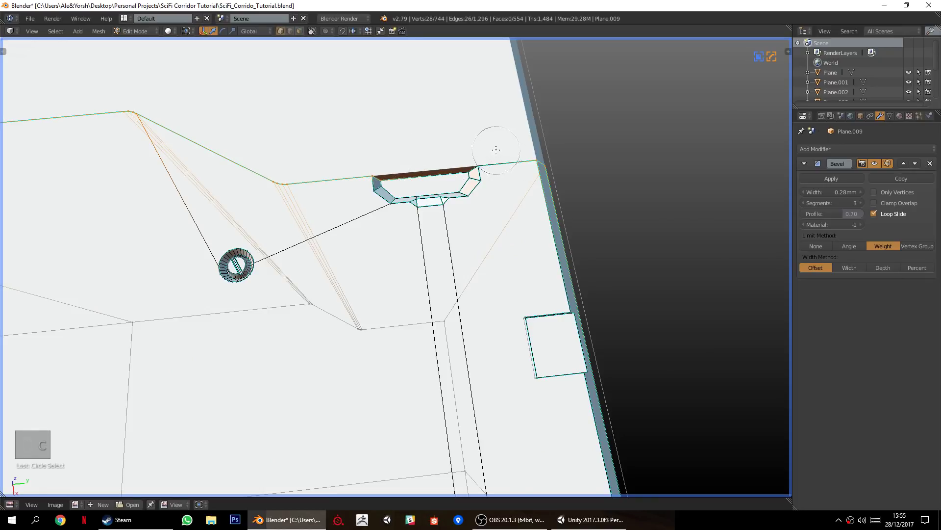
{"action": "middle_click_drag", "start_coordinate": [492, 288], "coordinate": [549, 255]}
Adjust the bevel weight of the selected side seam edges with Hard Ops Bweight.
{"action": "key", "text": "q"}
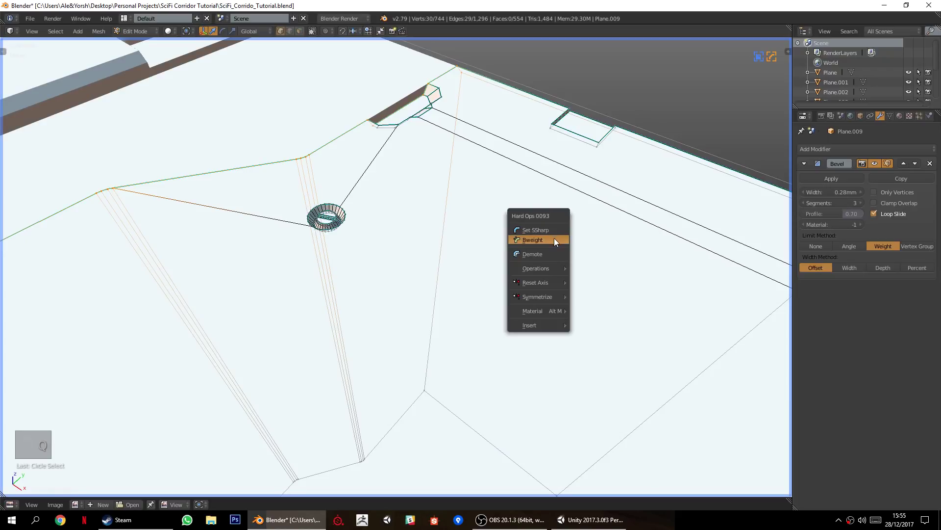
{"action": "left_click", "coordinate": [554, 239]}
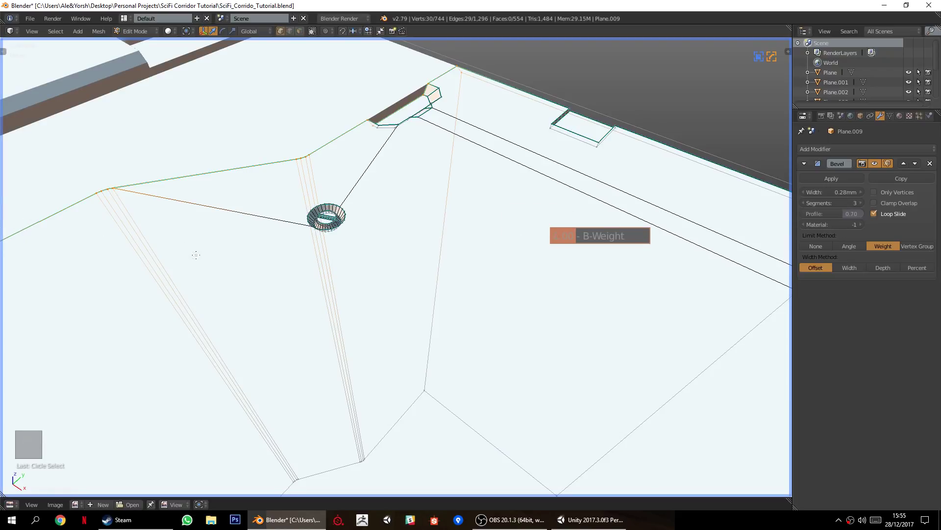
{"action": "left_click", "coordinate": [219, 257]}
{"action": "middle_click_drag", "start_coordinate": [219, 257], "coordinate": [605, 254]}
{"action": "key", "text": "Tab"}
{"action": "key", "text": "Tab"}
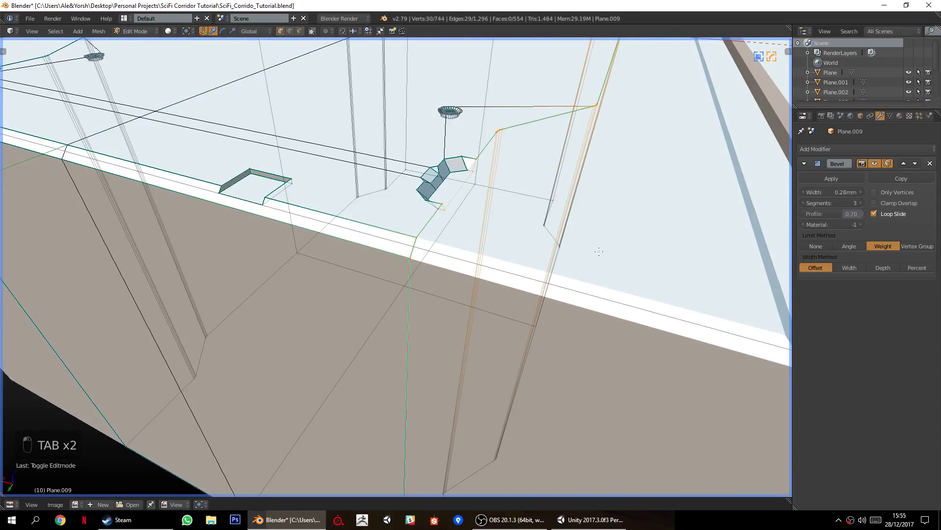
{"action": "key", "text": "q"}
{"action": "left_click", "coordinate": [625, 238]}
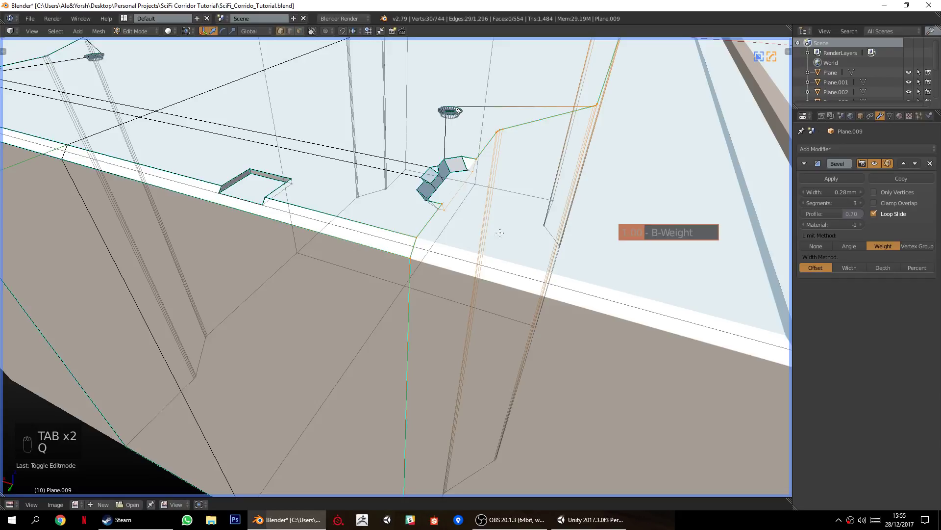
{"action": "left_click", "coordinate": [127, 224]}
{"action": "middle_click_drag", "start_coordinate": [127, 224], "coordinate": [538, 258]}
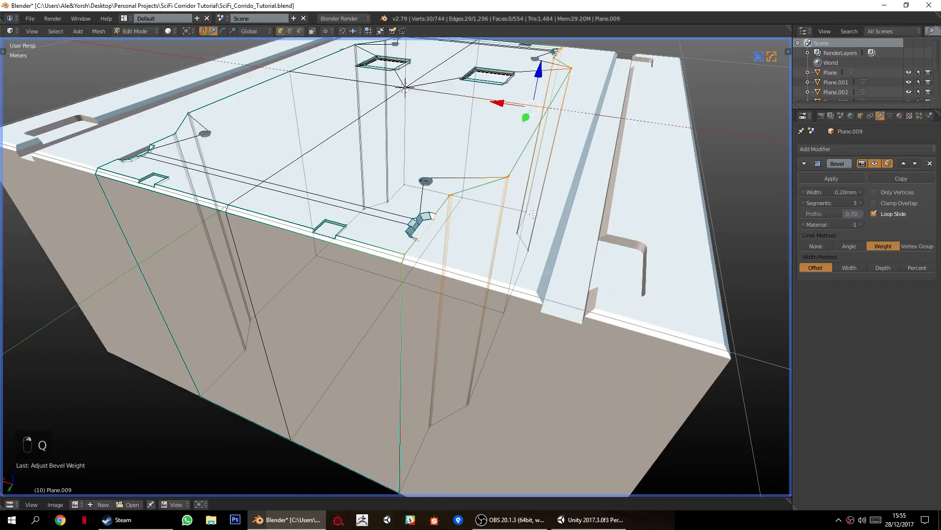
Bevel the selected side seam edges with one segment and return to Object Mode.
{"action": "key", "text": "ctrl+b"}
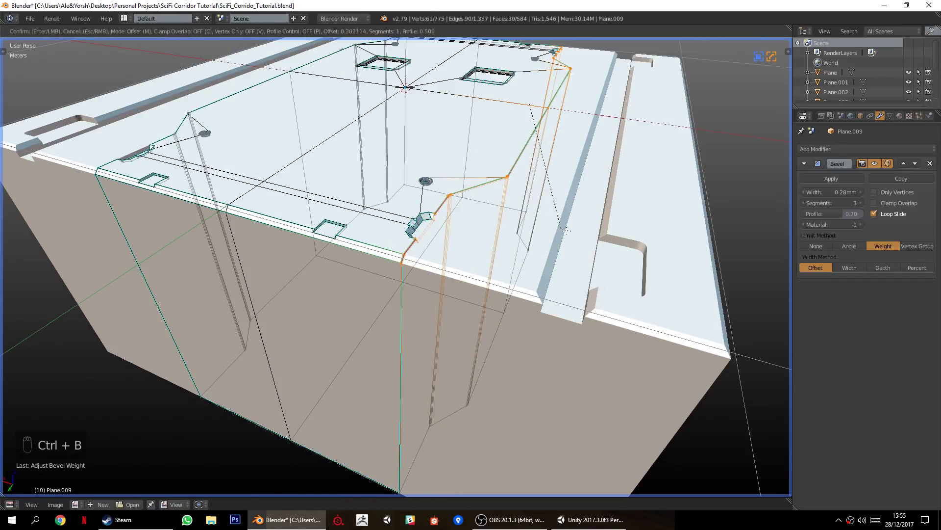
{"action": "left_click", "coordinate": [578, 235]}
{"action": "key", "text": "Tab"}
{"action": "middle_click_drag", "start_coordinate": [470, 254], "coordinate": [366, 305]}
{"action": "scroll", "coordinate": [504, 304], "scroll_direction": "up", "scroll_amount": 2}
{"action": "scroll", "coordinate": [507, 252], "scroll_direction": "down", "scroll_amount": 4}
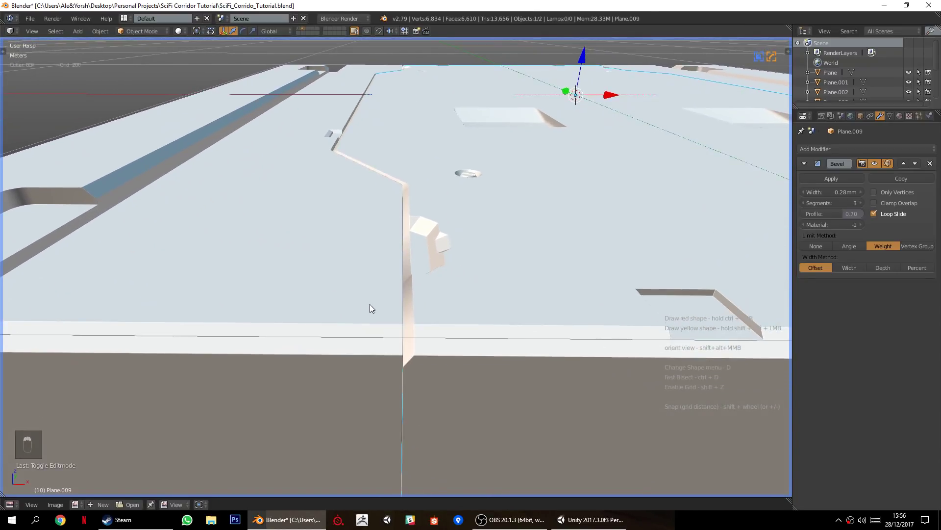
Reopen the central section in Edit Mode with nothing selected, using edge selection.
{"action": "key", "text": "Tab"}
{"action": "scroll", "coordinate": [431, 336], "scroll_direction": "up", "scroll_amount": 4}
{"action": "key", "text": "a"}
{"action": "key", "text": "a"}
{"action": "scroll", "coordinate": [417, 253], "scroll_direction": "down", "scroll_amount": 4}
{"action": "left_click", "coordinate": [290, 33]}
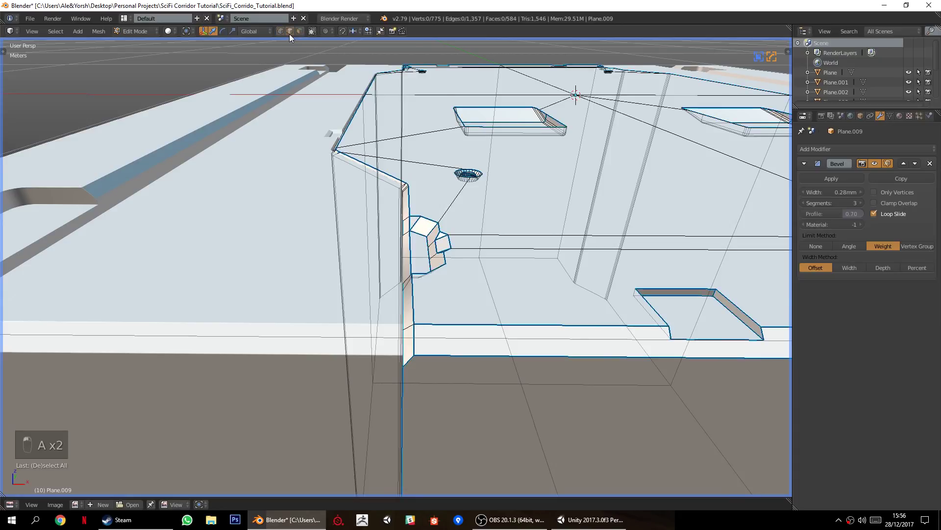
Undo the side seam bevel of the central section, back to the original seam edge selection.
{"action": "right_click", "coordinate": [409, 329]}
{"action": "middle_click_drag", "start_coordinate": [409, 329], "coordinate": [483, 345]}
{"action": "middle_click_drag", "start_coordinate": [588, 315], "coordinate": [443, 310], "text": "shift"}
{"action": "scroll", "coordinate": [443, 314], "scroll_direction": "up", "scroll_amount": 5}
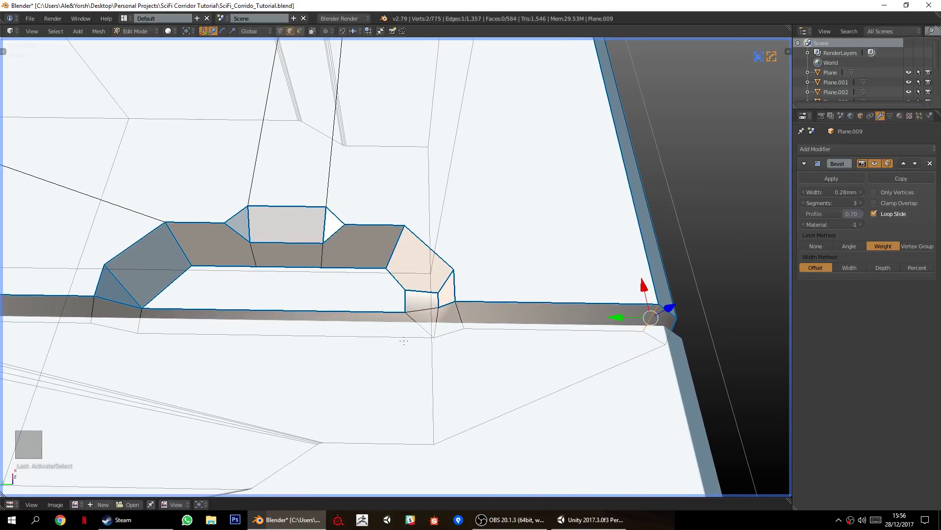
{"action": "key", "text": "ctrl+z"}
{"action": "key", "text": "ctrl+z"}
{"action": "key", "text": "ctrl+z"}
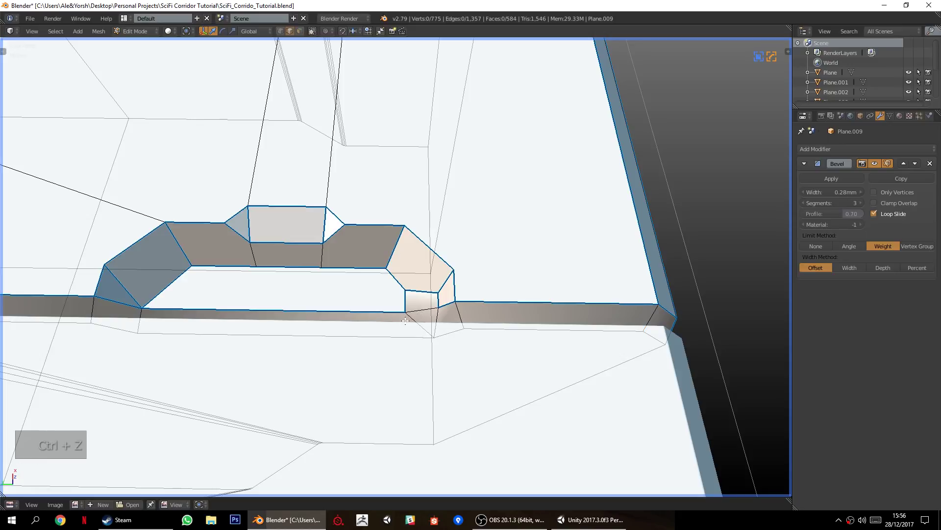
{"action": "key", "text": "ctrl+z"}
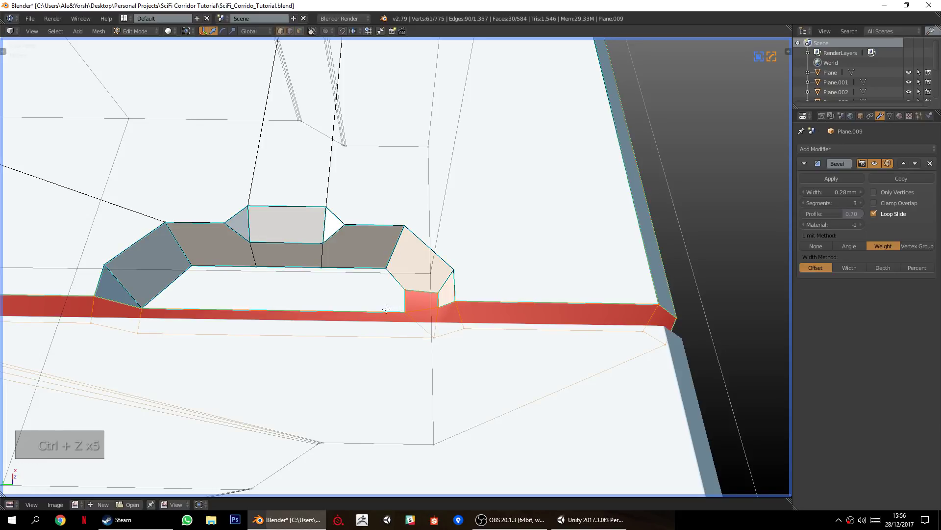
{"action": "key", "text": "ctrl+z"}
Deselect the stray short edge at the notch corner and bevel the side seam edges with one segment, offset about 0.41.
{"action": "right_click", "coordinate": [425, 314], "text": "shift"}
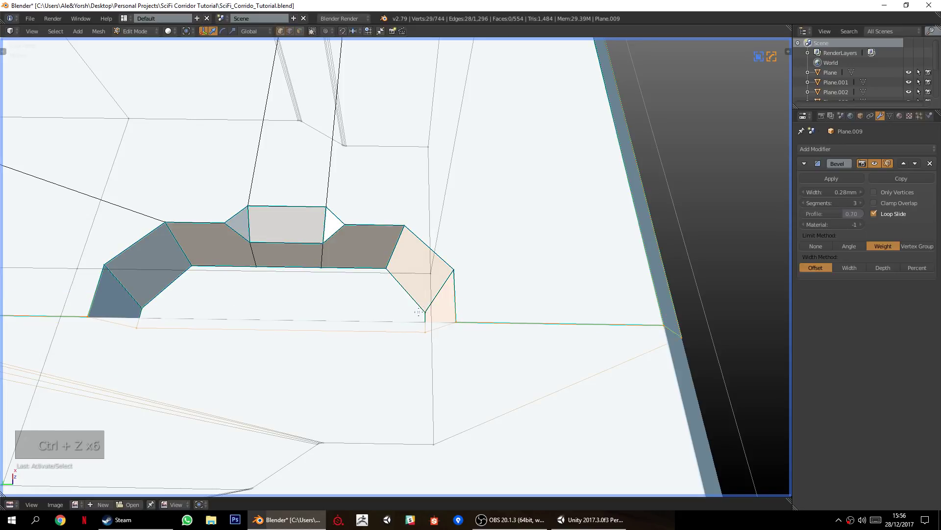
{"action": "scroll", "coordinate": [309, 391], "scroll_direction": "down", "scroll_amount": 6}
{"action": "middle_click_drag", "start_coordinate": [140, 348], "coordinate": [446, 365], "text": "shift"}
{"action": "scroll", "coordinate": [446, 365], "scroll_direction": "down", "scroll_amount": 5}
{"action": "mouse_move", "coordinate": [250, 336]}
{"action": "middle_mouse_down", "text": "shift"}
{"action": "mouse_move", "coordinate": [706, 326]}
{"action": "mouse_move", "coordinate": [270, 325]}
{"action": "mouse_move", "coordinate": [549, 339]}
{"action": "mouse_move", "coordinate": [309, 333]}
{"action": "mouse_move", "coordinate": [372, 343]}
{"action": "mouse_move", "coordinate": [368, 381]}
{"action": "middle_mouse_up", "text": "shift"}
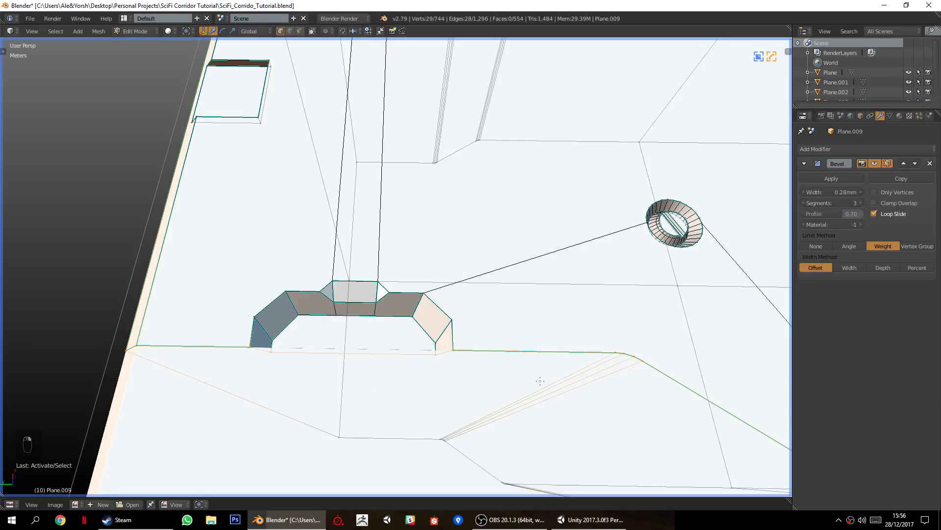
{"action": "key", "text": "ctrl+b"}
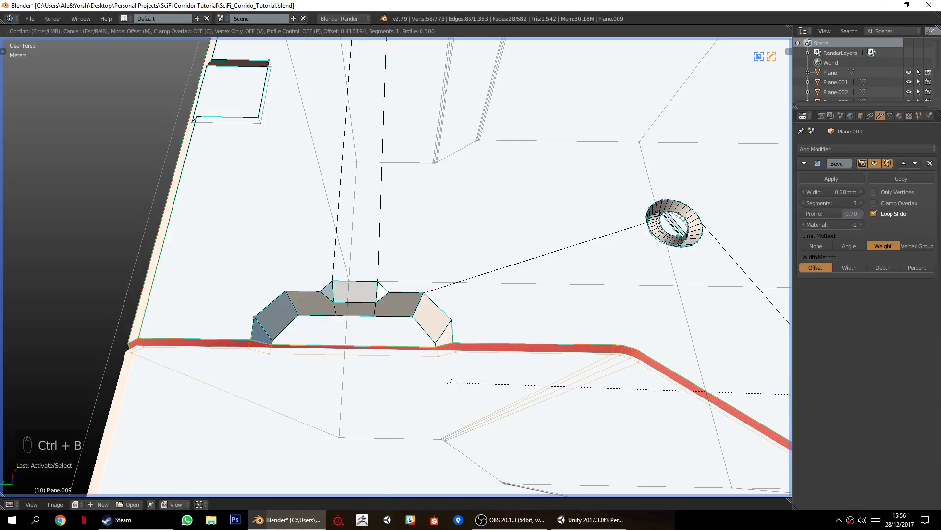
{"action": "left_click", "coordinate": [452, 383]}
{"action": "key", "text": "a"}
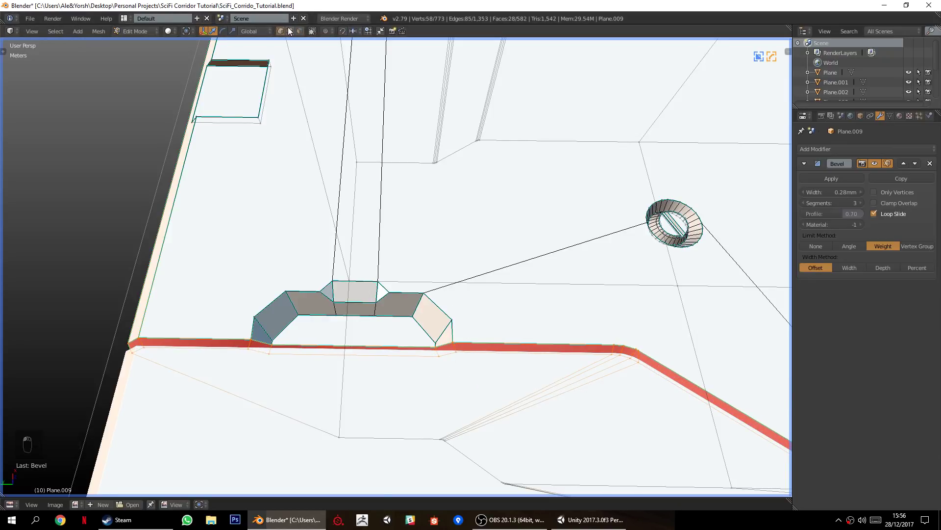
Select the short cross edges of the seam bevel around the near notch and corner, and apply Hard Ops Set SSharp.
{"action": "scroll", "coordinate": [269, 374], "scroll_direction": "up", "scroll_amount": 1}
{"action": "right_click", "coordinate": [461, 355]}
{"action": "right_click", "coordinate": [442, 363], "text": "shift"}
{"action": "right_click", "coordinate": [232, 351], "text": "shift"}
{"action": "middle_click_drag", "start_coordinate": [183, 348], "coordinate": [380, 307]}
{"action": "right_click", "coordinate": [429, 232], "text": "shift"}
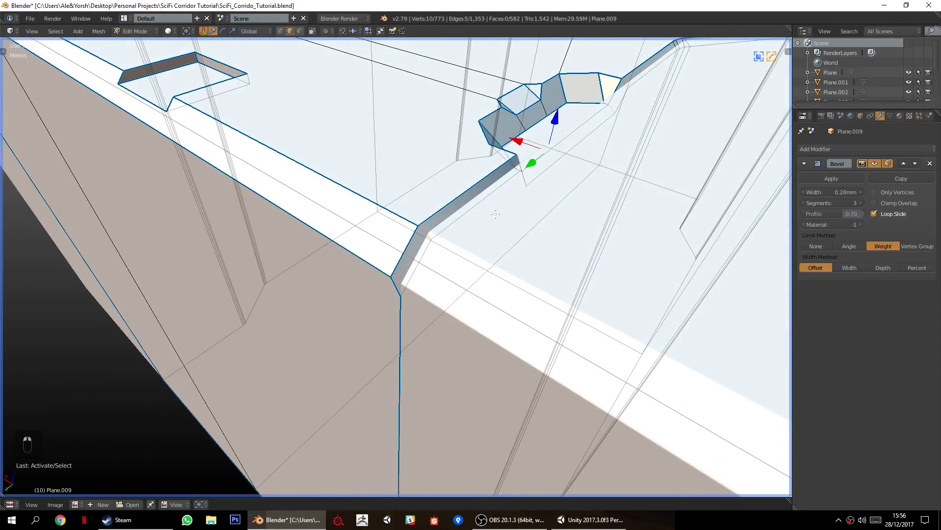
{"action": "left_click", "coordinate": [312, 31]}
{"action": "key", "text": "q"}
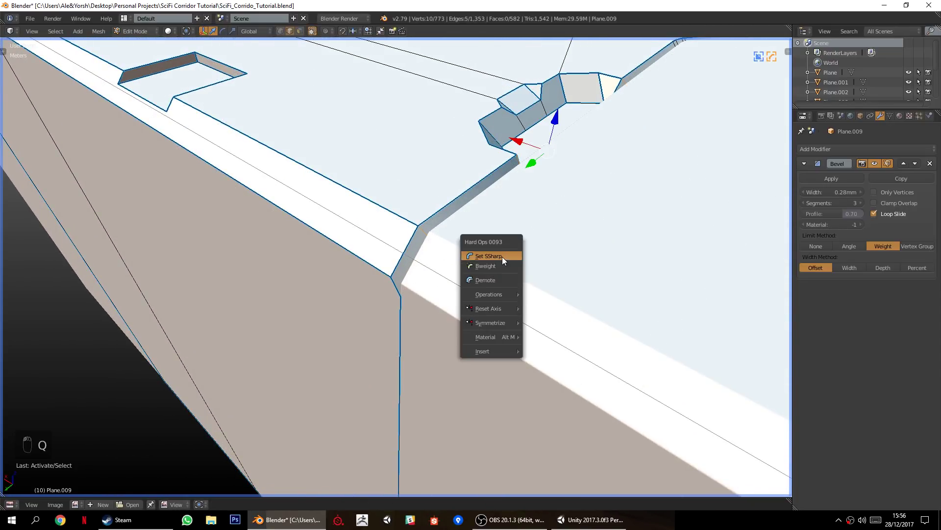
{"action": "key", "text": "a"}
Select the matching short cross edges at the notch and corner on the seam's opposite end and mark them sharp with Hard Ops.
{"action": "scroll", "coordinate": [546, 272], "scroll_direction": "down", "scroll_amount": 2}
{"action": "middle_click_drag", "start_coordinate": [545, 272], "coordinate": [519, 296]}
{"action": "middle_click_drag", "start_coordinate": [687, 311], "coordinate": [258, 329], "text": "shift"}
{"action": "middle_click_drag", "start_coordinate": [730, 351], "coordinate": [334, 366], "text": "shift"}
{"action": "middle_click_drag", "start_coordinate": [589, 312], "coordinate": [196, 275]}
{"action": "middle_click_drag", "start_coordinate": [603, 330], "coordinate": [294, 321], "text": "shift"}
{"action": "middle_click_drag", "start_coordinate": [716, 329], "coordinate": [429, 315], "text": "shift"}
{"action": "middle_click_drag", "start_coordinate": [545, 318], "coordinate": [167, 297]}
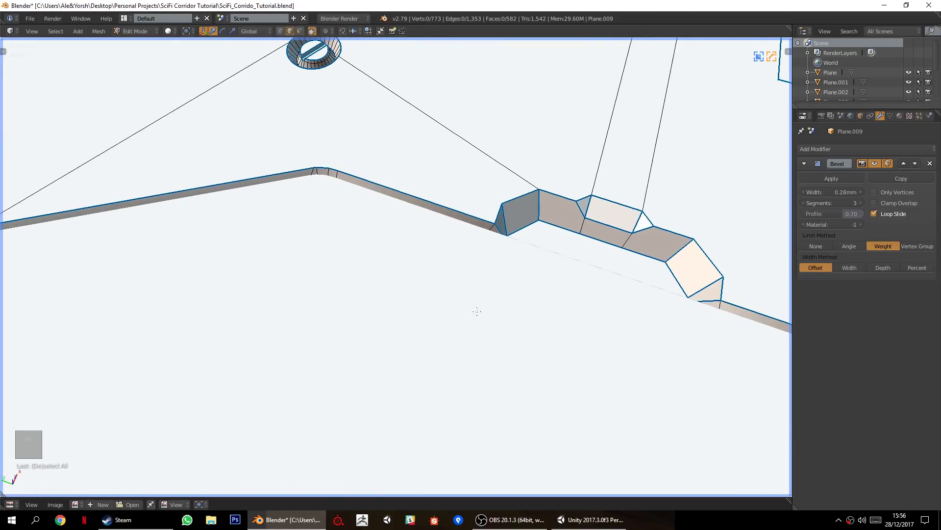
{"action": "middle_click_drag", "start_coordinate": [520, 301], "coordinate": [386, 309], "text": "shift"}
{"action": "scroll", "coordinate": [309, 280], "scroll_direction": "up", "scroll_amount": 1}
{"action": "middle_click_drag", "start_coordinate": [563, 343], "coordinate": [403, 351], "text": "shift"}
{"action": "scroll", "coordinate": [384, 317], "scroll_direction": "up", "scroll_amount": 1}
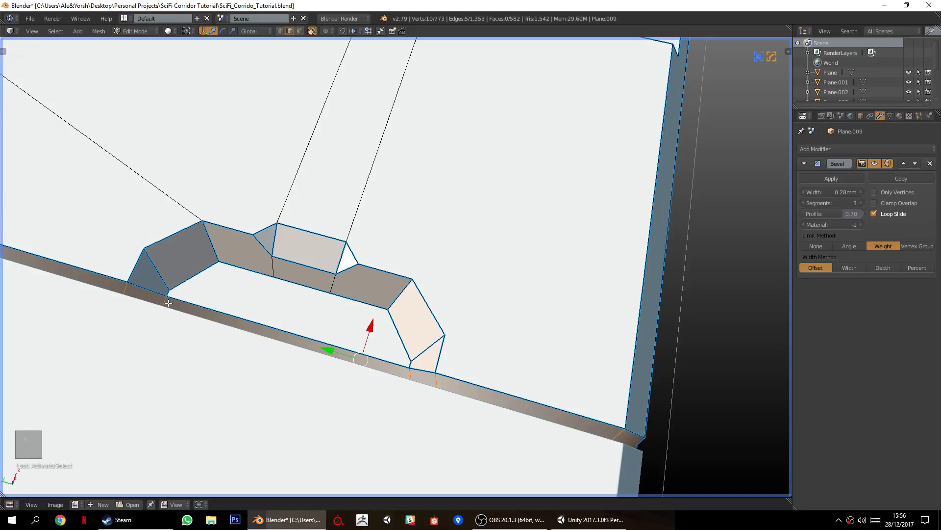
{"action": "key", "text": "q"}
{"action": "left_click", "coordinate": [579, 244]}
{"action": "key", "text": "a"}
Leave the central section's Edit Mode and clear the object selection.
{"action": "scroll", "coordinate": [507, 320], "scroll_direction": "down", "scroll_amount": 10}
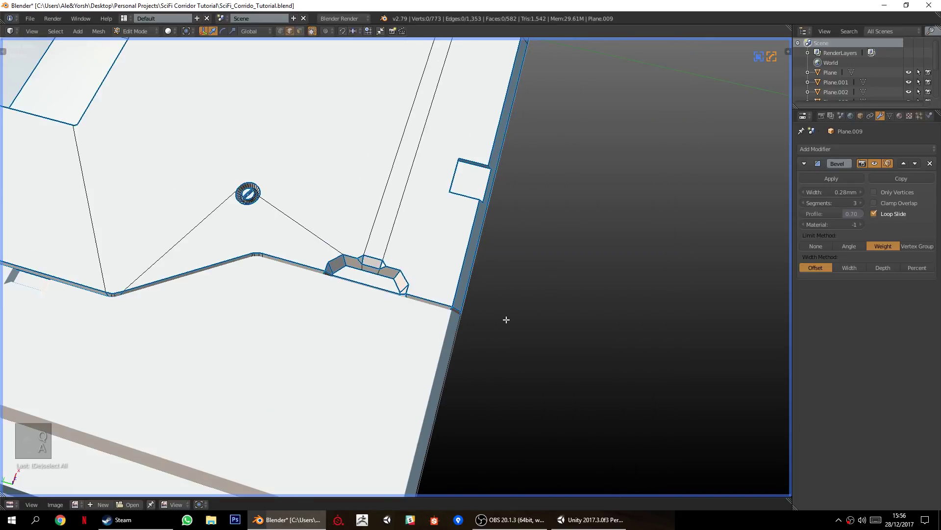
{"action": "key", "text": "Tab"}
{"action": "middle_click_drag", "start_coordinate": [507, 319], "coordinate": [407, 340]}
{"action": "scroll", "coordinate": [363, 334], "scroll_direction": "down", "scroll_amount": 3}
{"action": "key", "text": "a"}
{"action": "key", "text": "a"}
{"action": "key", "text": "a"}
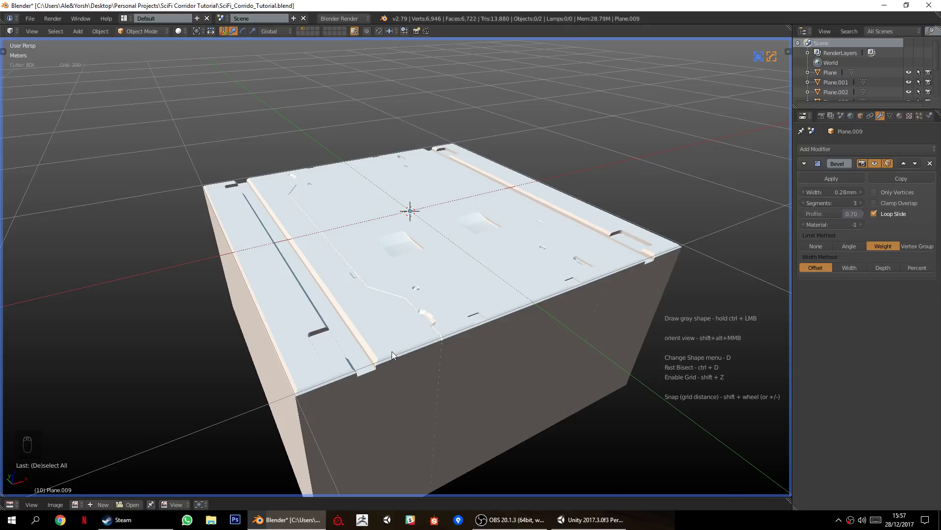
Add a plane at the panel's centre and rotate it upright around the global Y axis.
{"action": "middle_click_drag", "start_coordinate": [381, 353], "coordinate": [384, 405]}
{"action": "scroll", "coordinate": [296, 322], "scroll_direction": "up", "scroll_amount": 1}
{"action": "middle_click_drag", "start_coordinate": [296, 323], "coordinate": [388, 356], "text": "shift"}
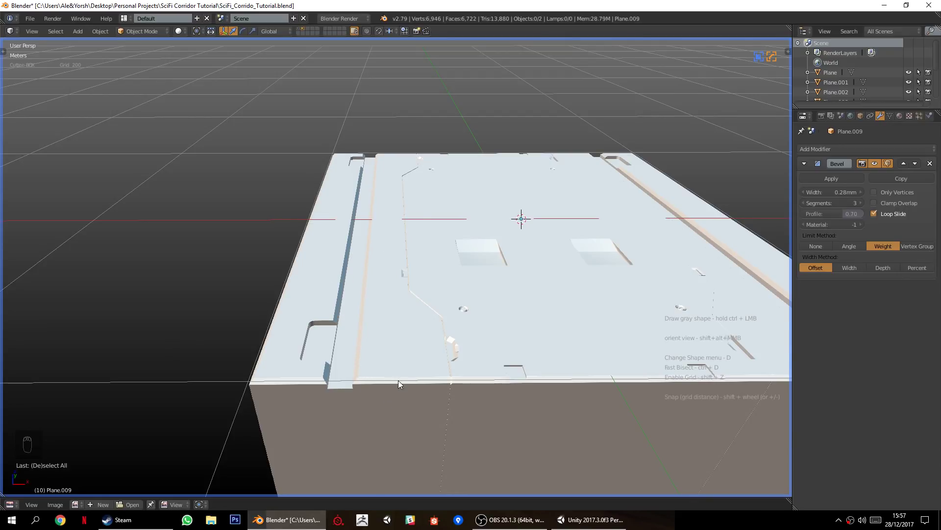
{"action": "scroll", "coordinate": [509, 309], "scroll_direction": "down", "scroll_amount": 5}
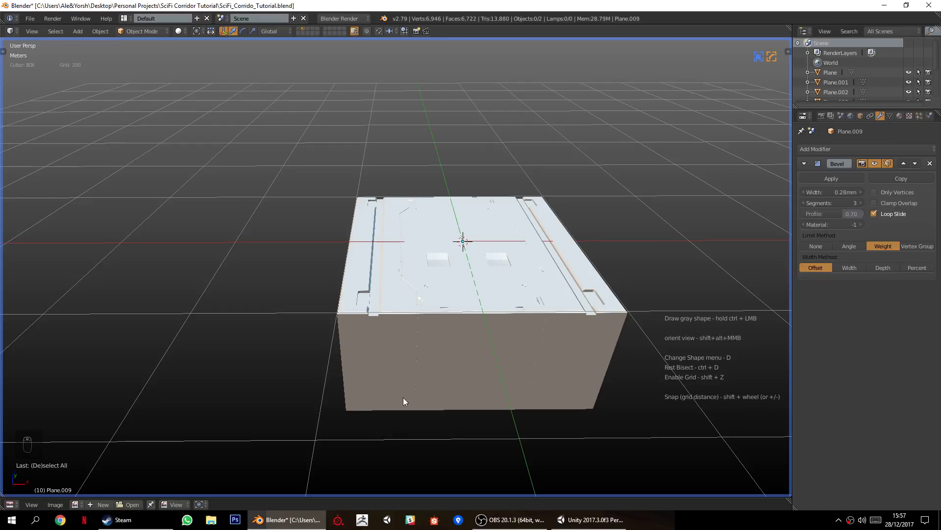
{"action": "scroll", "coordinate": [403, 401], "scroll_direction": "up", "scroll_amount": 1}
{"action": "key", "text": "shift+a"}
{"action": "mouse_move", "coordinate": [525, 294]}
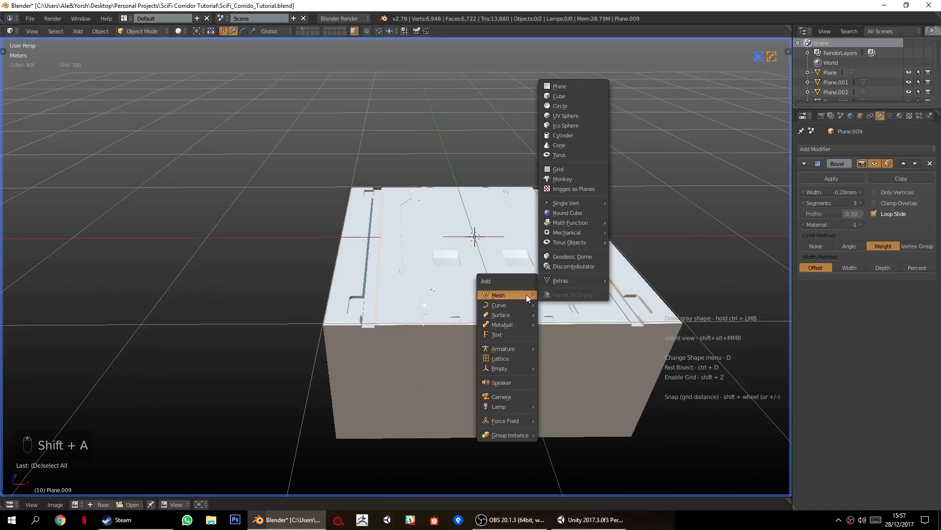
{"action": "left_click", "coordinate": [558, 85]}
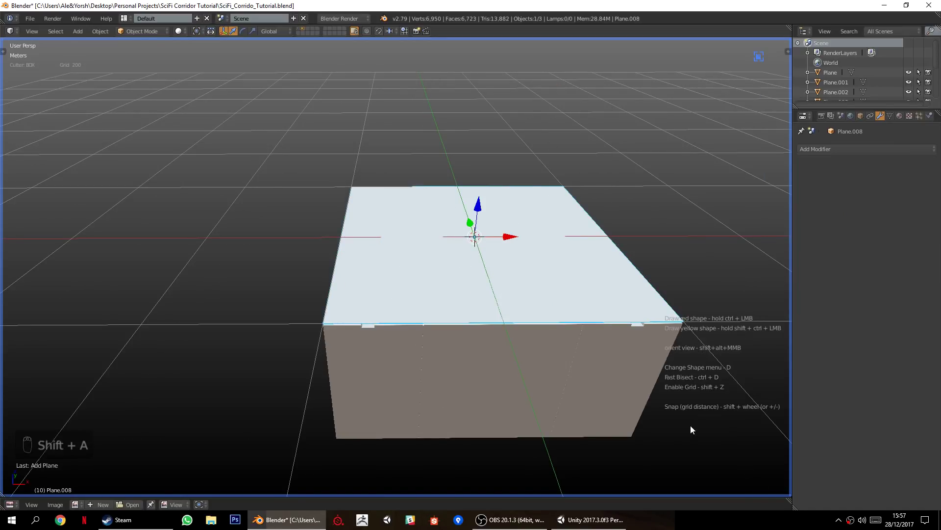
{"action": "key", "text": "r"}
{"action": "key", "text": "y"}
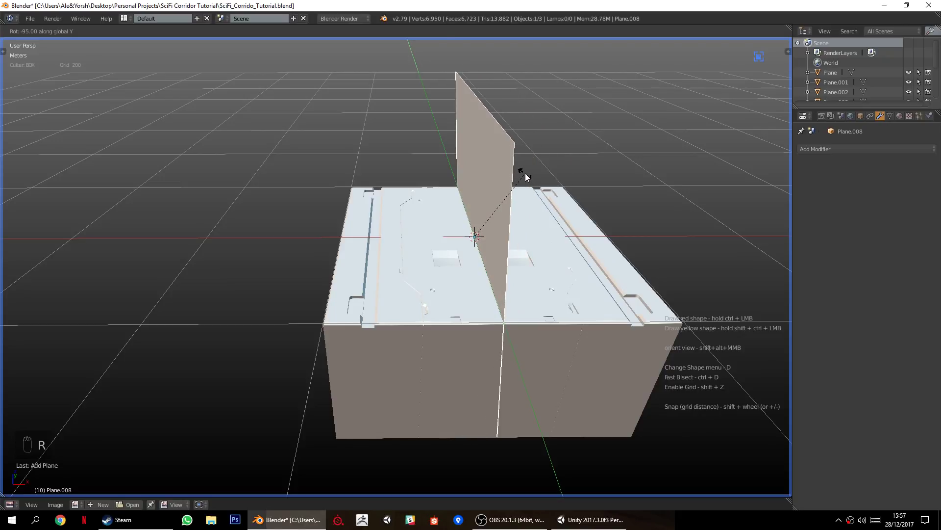
{"action": "left_click", "coordinate": [530, 174]}
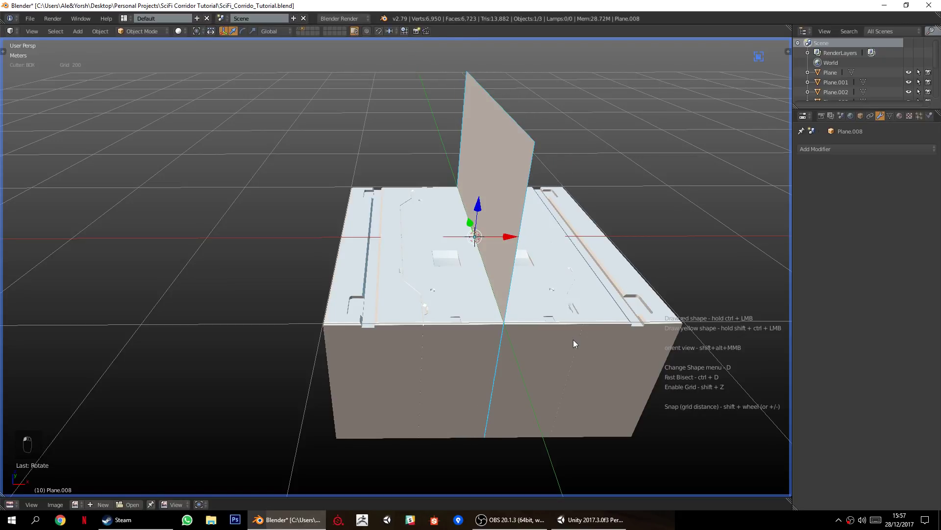
Scale up the upright plane and move it along X to between the side rail groove and the angled seam.
{"action": "key", "text": "s"}
{"action": "left_click", "coordinate": [606, 358]}
{"action": "left_click_drag", "start_coordinate": [520, 236], "coordinate": [423, 248]}
{"action": "middle_click_drag", "start_coordinate": [423, 248], "coordinate": [451, 287]}
{"action": "scroll", "coordinate": [448, 334], "scroll_direction": "up", "scroll_amount": 4}
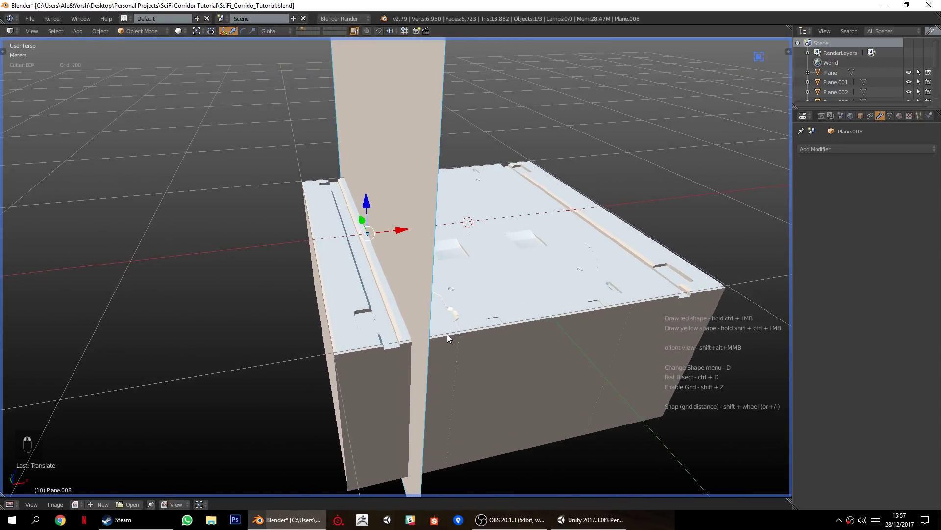
{"action": "scroll", "coordinate": [408, 167], "scroll_direction": "down", "scroll_amount": 2}
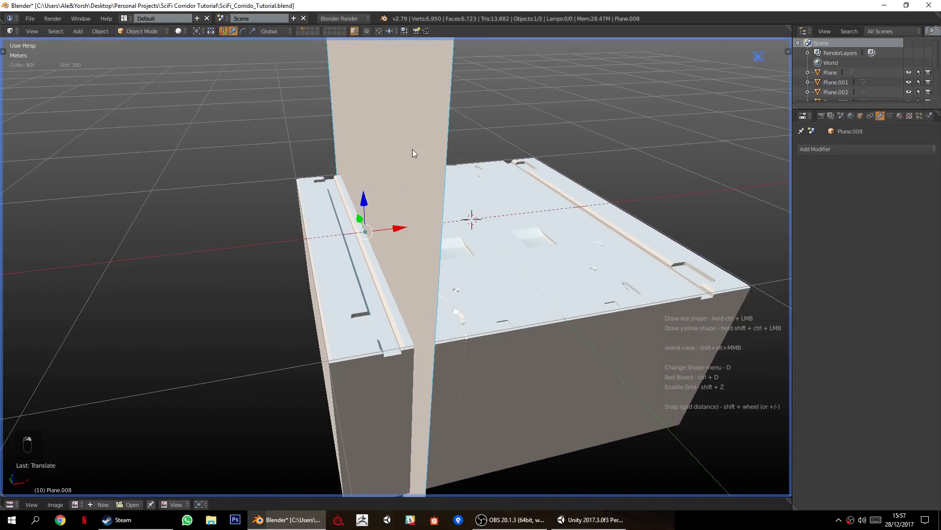
Split the side section with the upright plane using a Boolean split, and apply Hard Ops SSharpen.
{"action": "right_click", "coordinate": [338, 331], "text": "shift"}
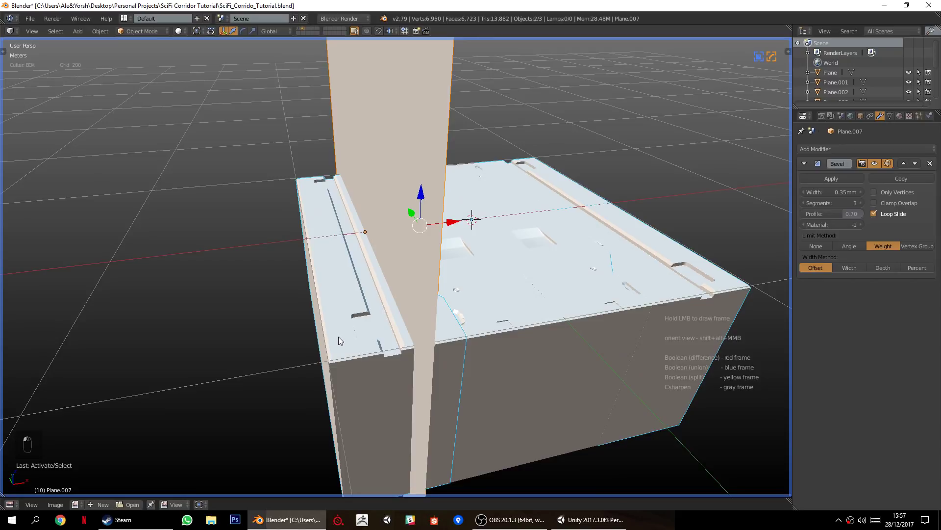
{"action": "key", "text": "ctrl+KP_Divide"}
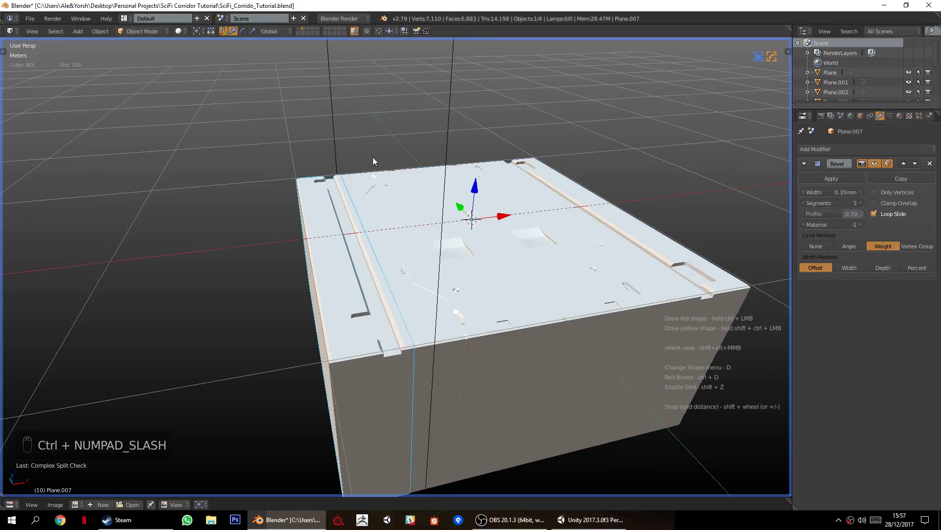
{"action": "key", "text": "q"}
{"action": "left_click", "coordinate": [330, 353]}
{"action": "key", "text": "q"}
Delete the upright cutter plane.
{"action": "right_click", "coordinate": [331, 127]}
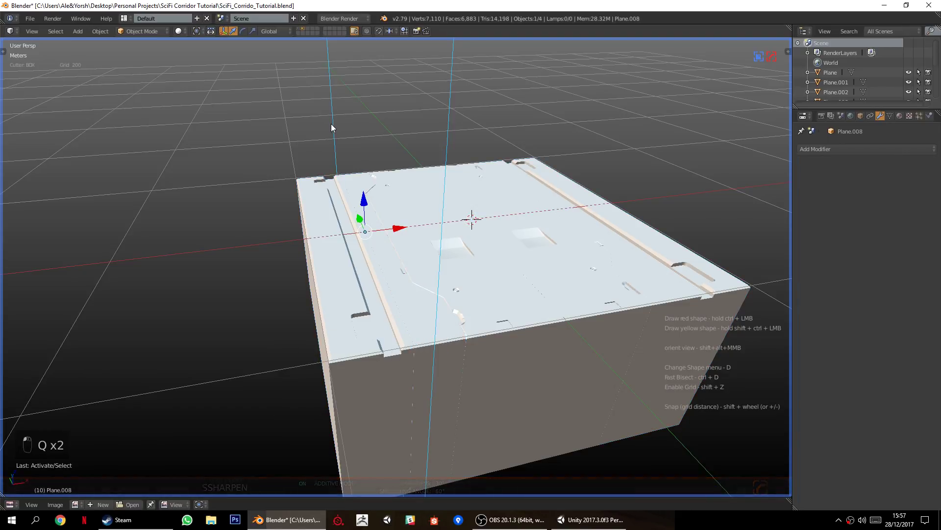
{"action": "key", "text": "x"}
{"action": "left_click", "coordinate": [331, 125]}
Symmetrize the inner strip and the outer side section across negative X, and clear the selection.
{"action": "scroll", "coordinate": [347, 284], "scroll_direction": "up", "scroll_amount": 2}
{"action": "middle_click_drag", "start_coordinate": [407, 355], "coordinate": [413, 302]}
{"action": "right_click", "coordinate": [426, 323]}
{"action": "key", "text": "alt+x"}
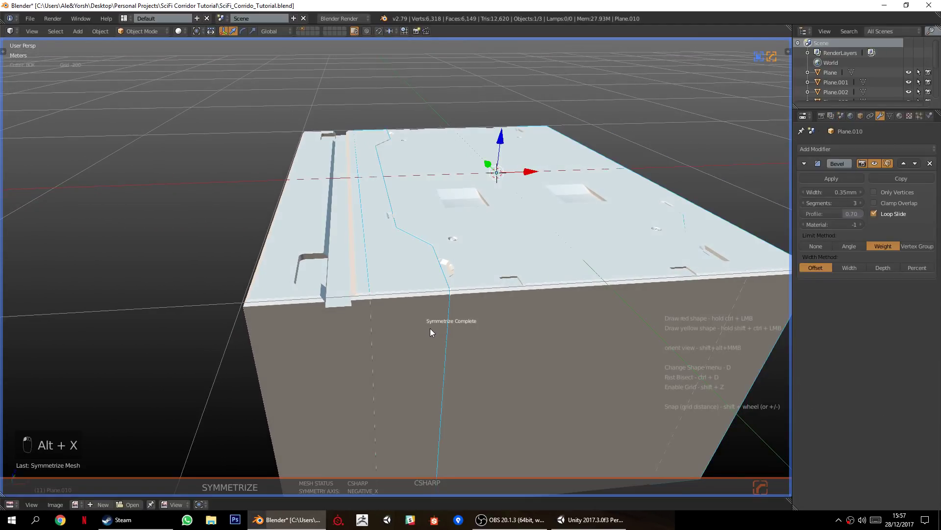
{"action": "scroll", "coordinate": [429, 328], "scroll_direction": "down", "scroll_amount": 3}
{"action": "key", "text": "alt+x"}
{"action": "key", "text": "a"}
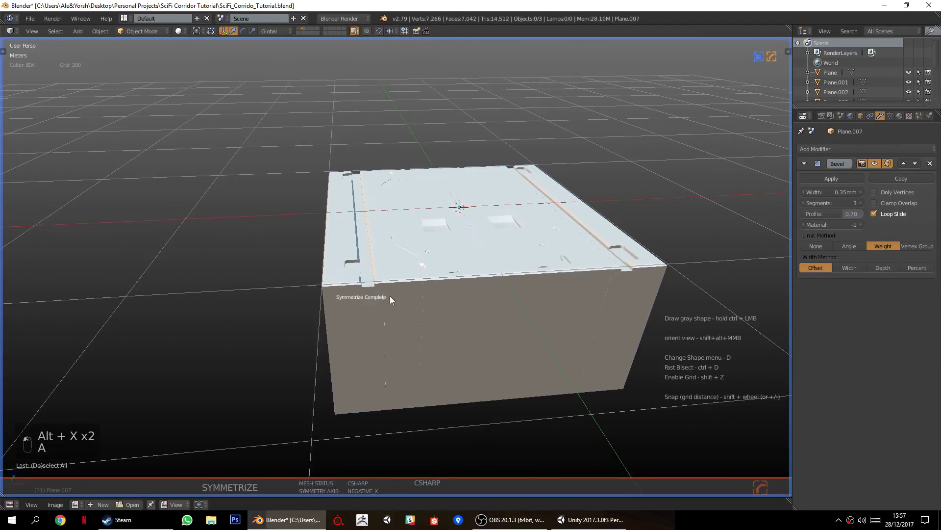
Symmetrize the central section across X so both sides share the bevelled seam.
{"action": "middle_click_drag", "start_coordinate": [389, 294], "coordinate": [395, 331]}
{"action": "scroll", "coordinate": [396, 332], "scroll_direction": "up", "scroll_amount": 1}
{"action": "right_click", "coordinate": [402, 295]}
{"action": "scroll", "coordinate": [390, 306], "scroll_direction": "up", "scroll_amount": 3}
{"action": "scroll", "coordinate": [389, 307], "scroll_direction": "down", "scroll_amount": 3}
{"action": "right_click", "coordinate": [524, 316]}
{"action": "middle_click_drag", "start_coordinate": [531, 312], "coordinate": [472, 299]}
{"action": "key", "text": "alt+x"}
{"action": "key", "text": "a"}
Bevel the inner strip's straight outer edge path across the top and down both ends with one segment, offset about 0.70.
{"action": "scroll", "coordinate": [413, 315], "scroll_direction": "up", "scroll_amount": 2}
{"action": "right_click", "coordinate": [413, 315]}
{"action": "key", "text": "Tab"}
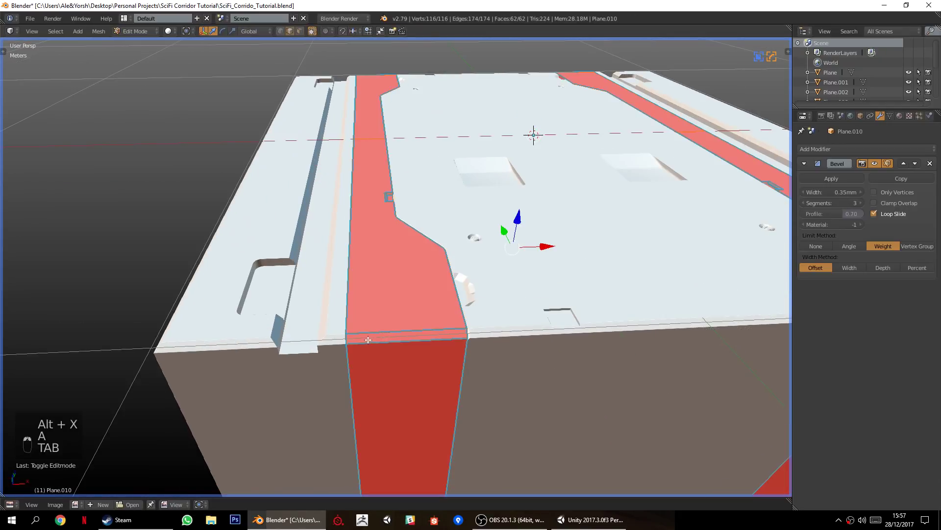
{"action": "scroll", "coordinate": [413, 315], "scroll_direction": "up", "scroll_amount": 3}
{"action": "key", "text": "a"}
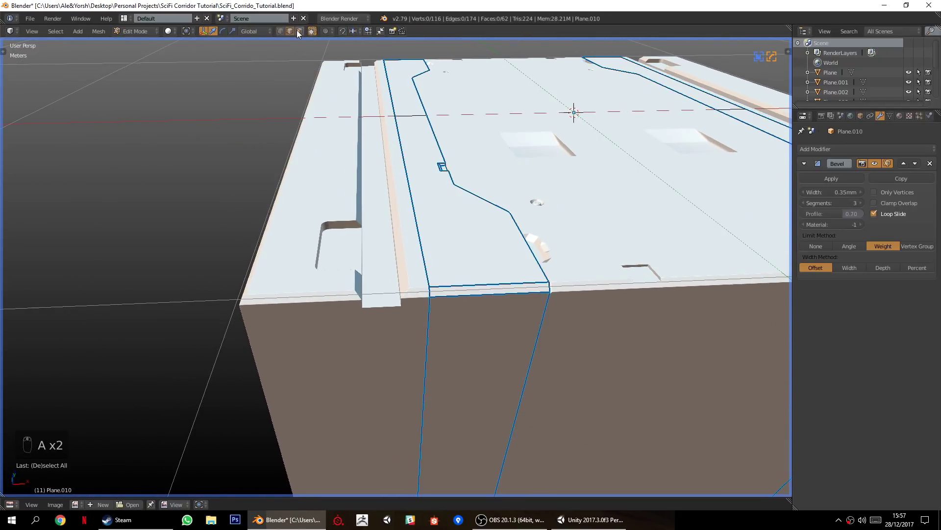
{"action": "right_click", "coordinate": [427, 350]}
{"action": "middle_click_drag", "start_coordinate": [427, 350], "coordinate": [380, 233]}
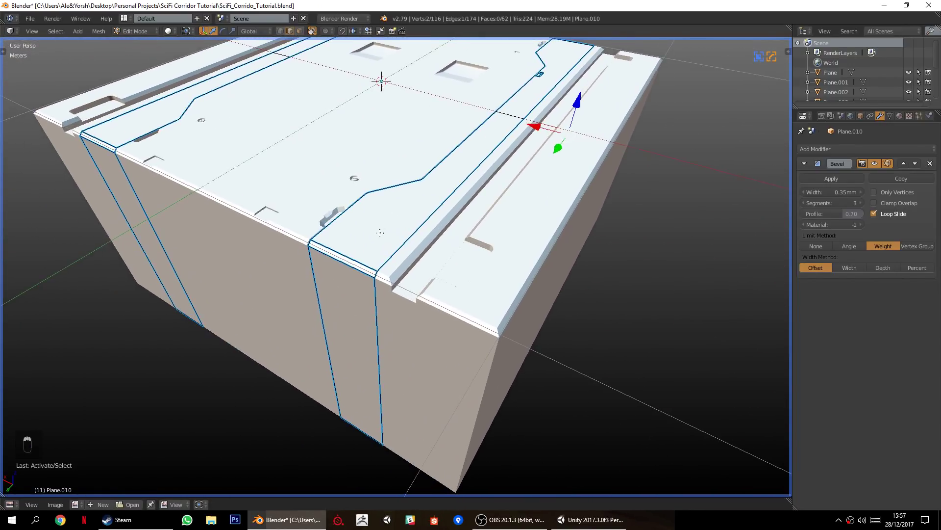
{"action": "right_click", "coordinate": [379, 320], "text": "ctrl"}
{"action": "key", "text": "ctrl+b"}
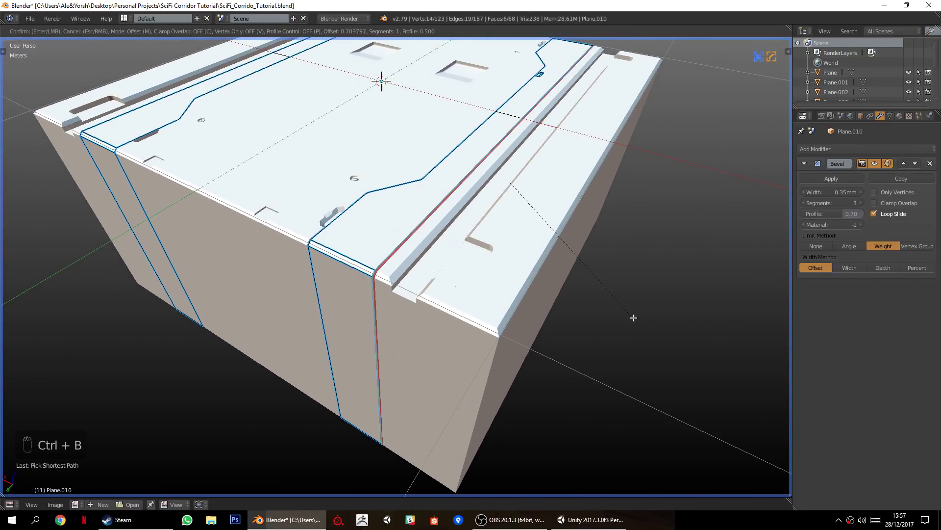
{"action": "left_click", "coordinate": [635, 319]}
{"action": "key", "text": "Tab"}
Examine the strip's bevelled outer edge in Edit Mode, and return to Object Mode.
{"action": "middle_click_drag", "start_coordinate": [635, 319], "coordinate": [357, 286]}
{"action": "scroll", "coordinate": [357, 286], "scroll_direction": "down", "scroll_amount": 3}
{"action": "key", "text": "Tab"}
{"action": "scroll", "coordinate": [383, 347], "scroll_direction": "up", "scroll_amount": 4}
{"action": "key", "text": "a"}
{"action": "key", "text": "a"}
{"action": "key", "text": "a"}
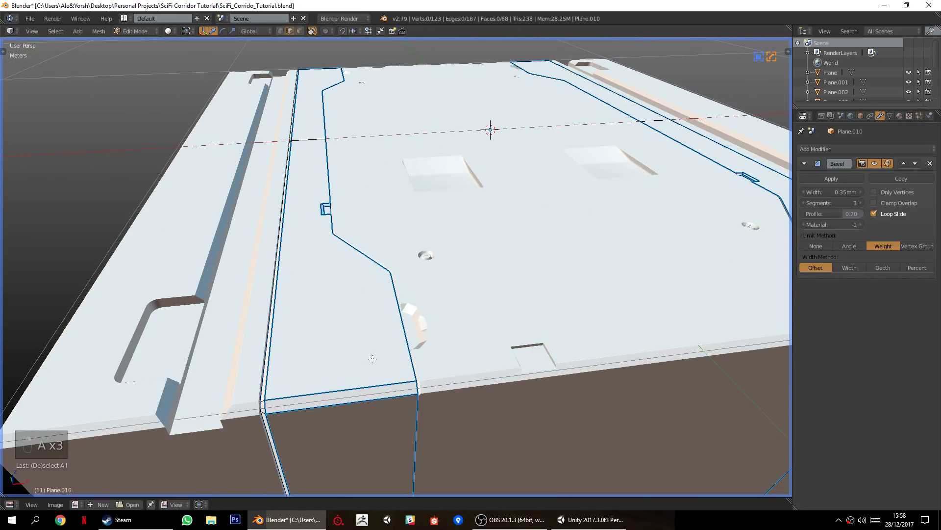
{"action": "middle_click_drag", "start_coordinate": [382, 347], "coordinate": [414, 359]}
{"action": "key", "text": "Tab"}
{"action": "scroll", "coordinate": [414, 359], "scroll_direction": "down", "scroll_amount": 4}
{"action": "key", "text": "a"}
{"action": "key", "text": "a"}
Bevel the outer side section's inner seam edge path across the top and down both ends with one segment.
{"action": "middle_click_drag", "start_coordinate": [428, 324], "coordinate": [345, 343]}
{"action": "right_click", "coordinate": [325, 337]}
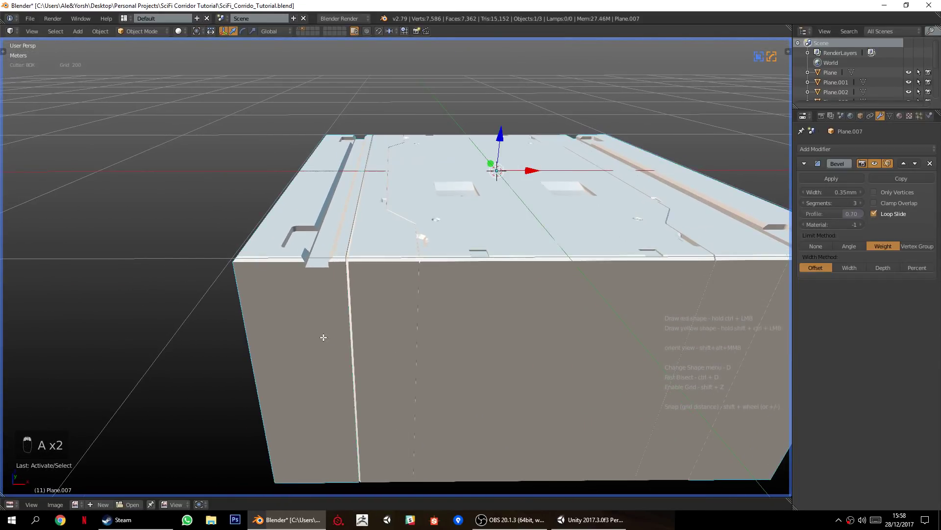
{"action": "key", "text": "Tab"}
{"action": "scroll", "coordinate": [339, 329], "scroll_direction": "up", "scroll_amount": 5}
{"action": "scroll", "coordinate": [343, 329], "scroll_direction": "down", "scroll_amount": 3}
{"action": "key", "text": "a"}
{"action": "key", "text": "a"}
{"action": "scroll", "coordinate": [420, 373], "scroll_direction": "down", "scroll_amount": 3}
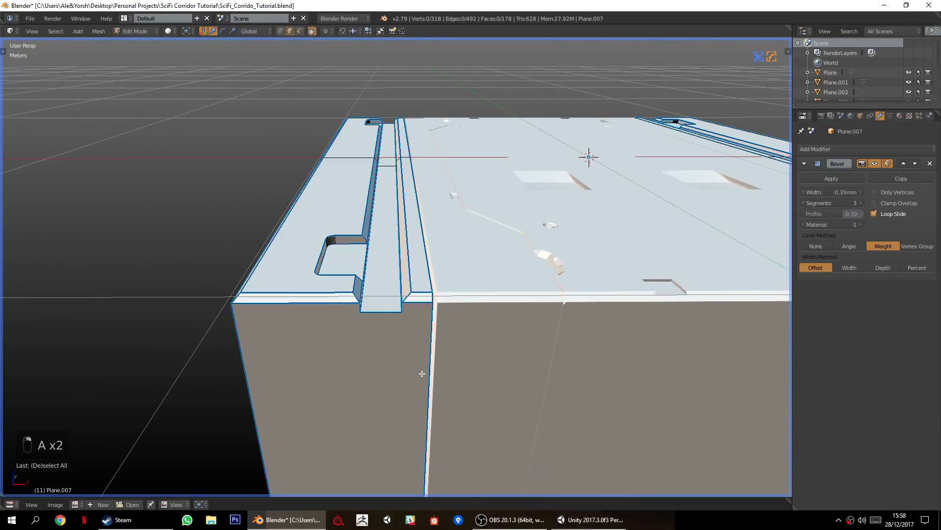
{"action": "middle_click_drag", "start_coordinate": [432, 365], "coordinate": [310, 311]}
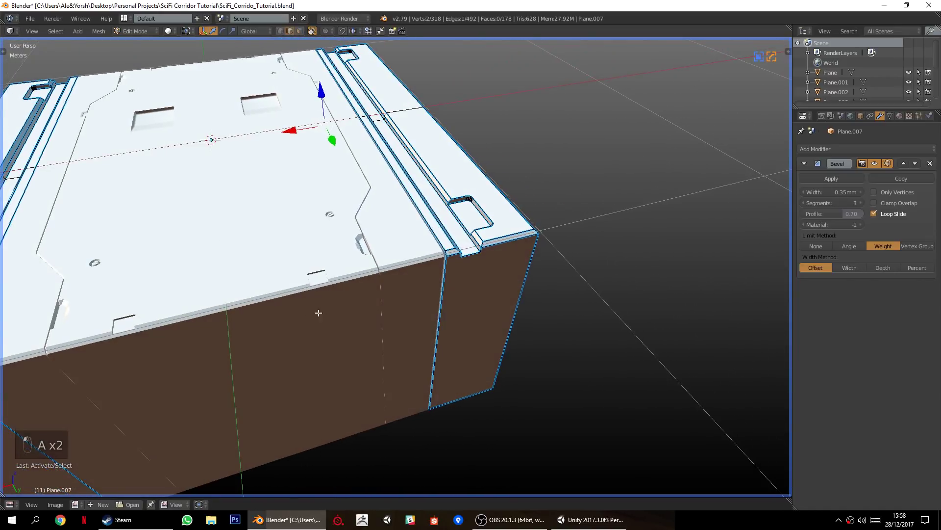
{"action": "right_click", "coordinate": [447, 312], "text": "ctrl"}
{"action": "key", "text": "ctrl+b"}
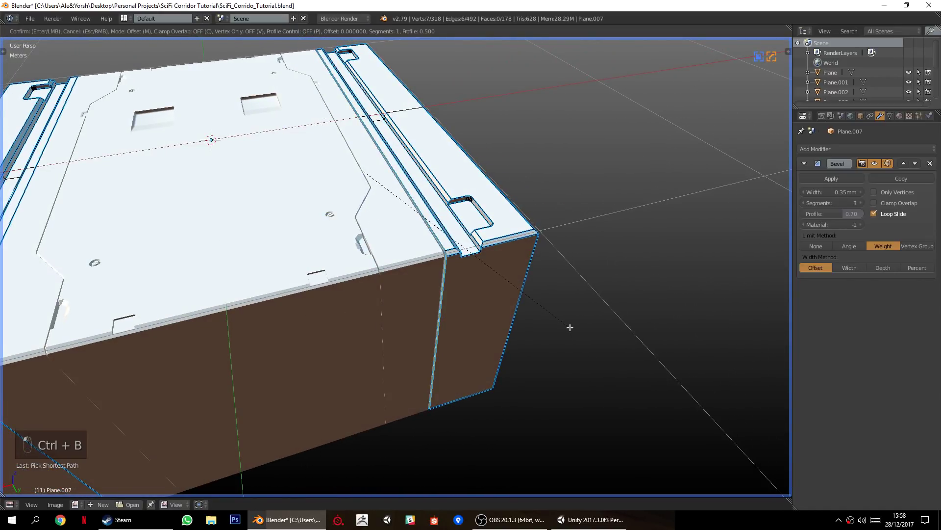
{"action": "left_click", "coordinate": [587, 331]}
{"action": "key", "text": "Tab"}
{"action": "scroll", "coordinate": [559, 368], "scroll_direction": "up", "scroll_amount": 3}
{"action": "scroll", "coordinate": [532, 372], "scroll_direction": "down", "scroll_amount": 2}
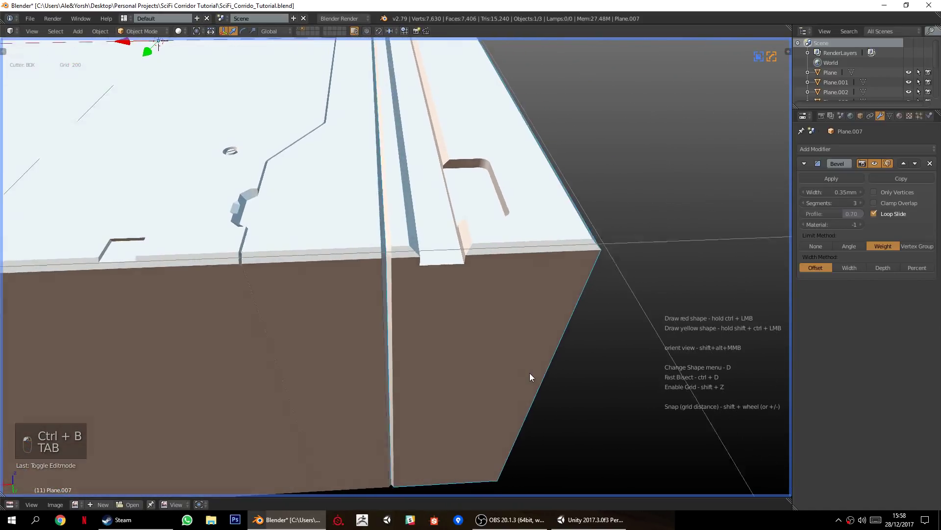
{"action": "middle_click_drag", "start_coordinate": [450, 343], "coordinate": [588, 305]}
{"action": "scroll", "coordinate": [376, 304], "scroll_direction": "down", "scroll_amount": 5}
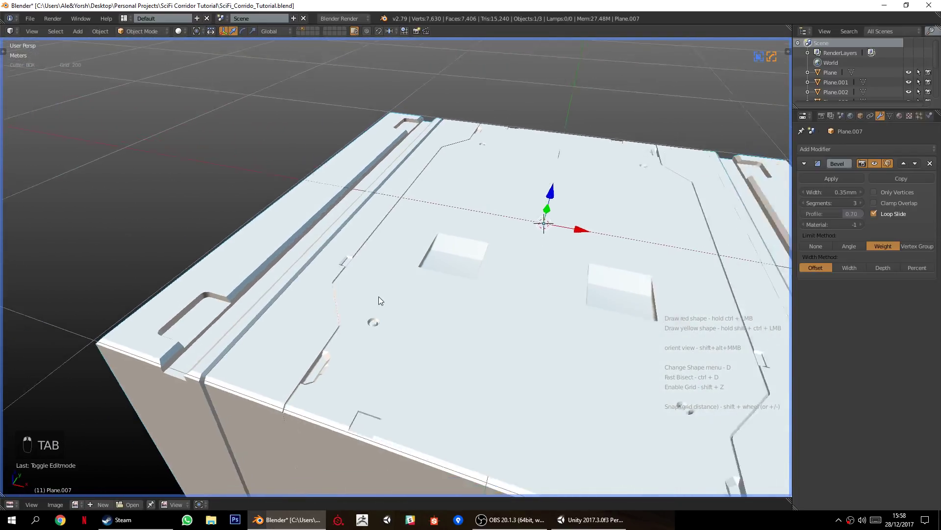
Bevel the inner strip's angled edge path facing the central section, across the top and down both ends, and return to Object Mode.
{"action": "key", "text": "a"}
{"action": "key", "text": "a"}
{"action": "middle_click_drag", "start_coordinate": [433, 344], "coordinate": [425, 328]}
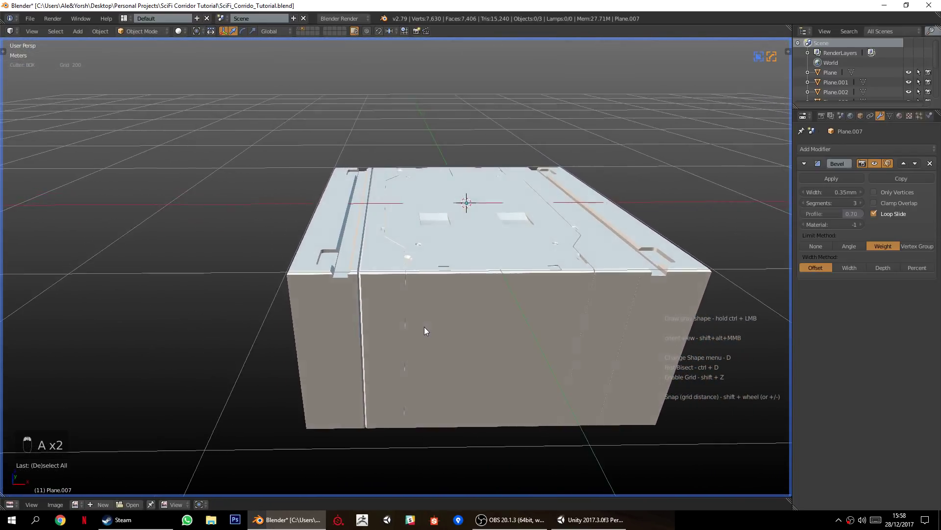
{"action": "scroll", "coordinate": [421, 344], "scroll_direction": "up", "scroll_amount": 3}
{"action": "right_click", "coordinate": [347, 340]}
{"action": "scroll", "coordinate": [357, 340], "scroll_direction": "up", "scroll_amount": 4}
{"action": "key", "text": "Tab"}
{"action": "key", "text": "a"}
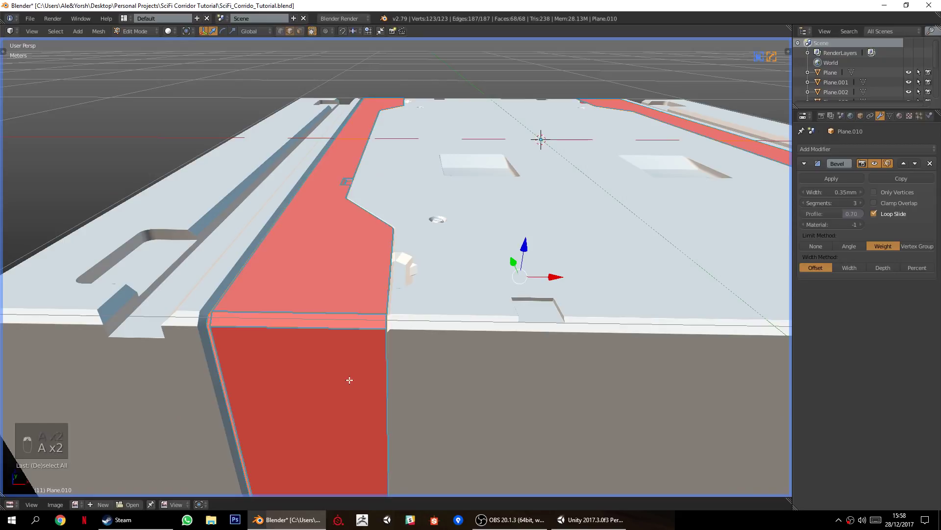
{"action": "middle_click_drag", "start_coordinate": [348, 379], "coordinate": [336, 399]}
{"action": "key", "text": "a"}
{"action": "middle_click_drag", "start_coordinate": [372, 217], "coordinate": [374, 236]}
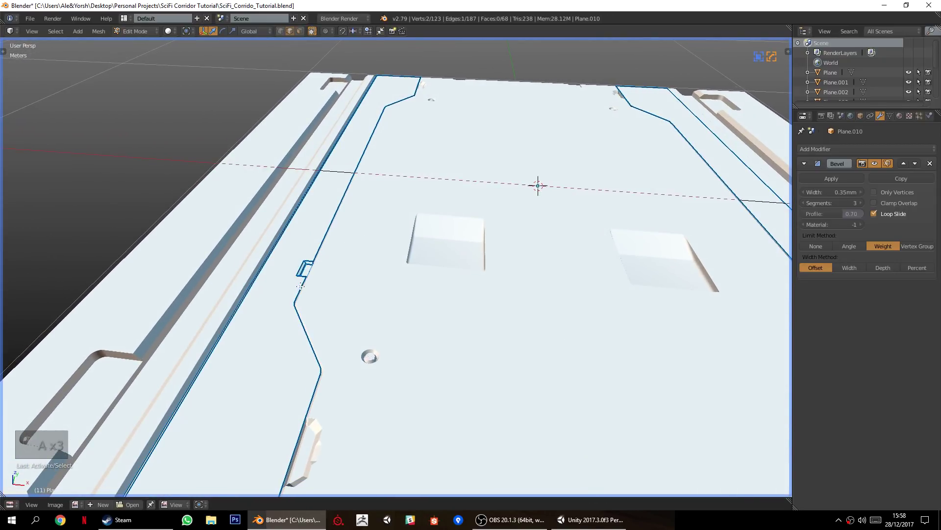
{"action": "right_click", "coordinate": [343, 195], "text": "ctrl"}
{"action": "middle_click_drag", "start_coordinate": [450, 210], "coordinate": [434, 271]}
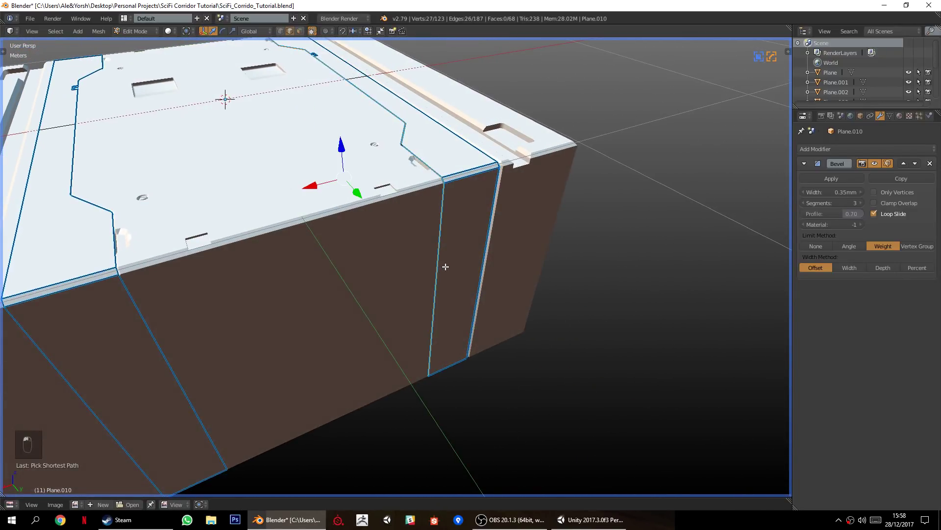
{"action": "middle_click_drag", "start_coordinate": [505, 253], "coordinate": [591, 340]}
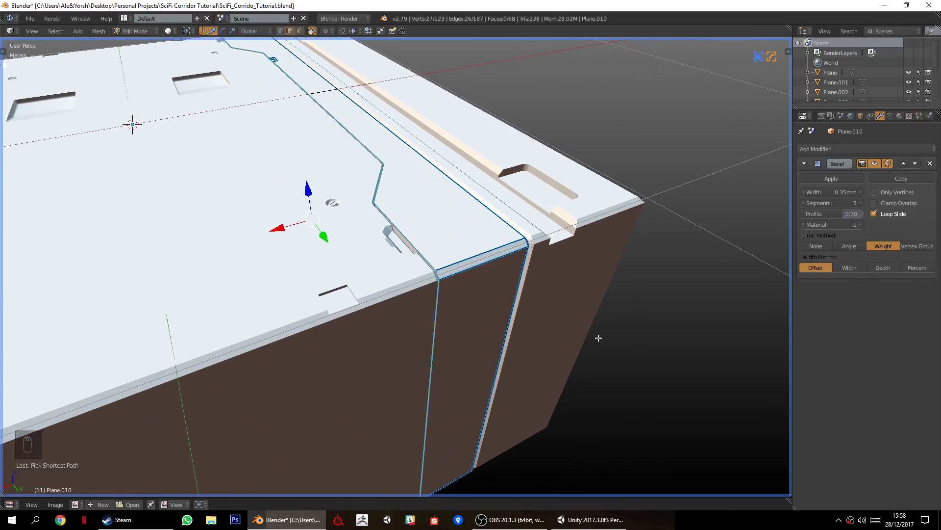
{"action": "key", "text": "ctrl+b"}
{"action": "key", "text": "Tab"}
Symmetrize the inner strip and the outer side section across negative X so both sides share the new bevels.
{"action": "middle_click_drag", "start_coordinate": [569, 383], "coordinate": [363, 331]}
{"action": "scroll", "coordinate": [479, 310], "scroll_direction": "down", "scroll_amount": 4}
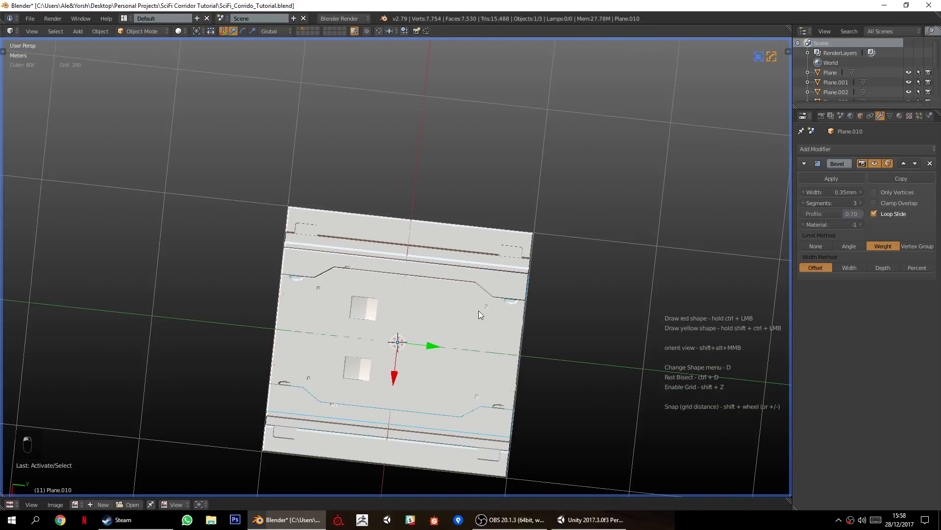
{"action": "key", "text": "alt+x"}
{"action": "scroll", "coordinate": [472, 311], "scroll_direction": "up", "scroll_amount": 3}
{"action": "key", "text": "alt+x"}
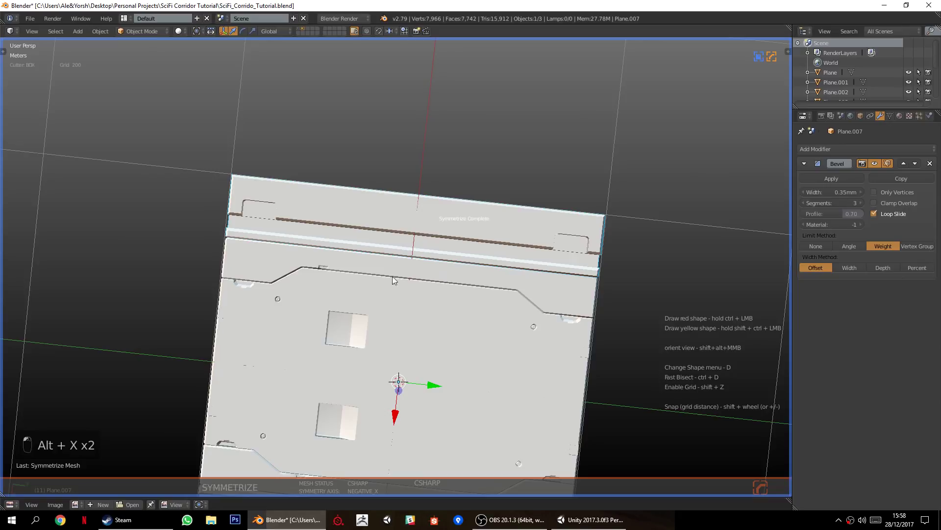
{"action": "scroll", "coordinate": [432, 279], "scroll_direction": "down", "scroll_amount": 5}
Symmetrize the inner strip across Y so its small notch is mirrored along the strip.
{"action": "scroll", "coordinate": [424, 329], "scroll_direction": "up", "scroll_amount": 3}
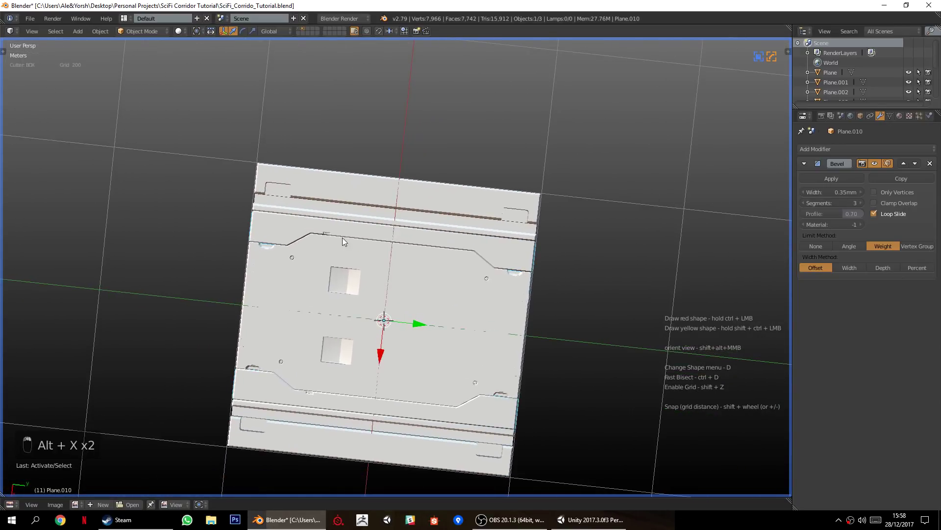
{"action": "scroll", "coordinate": [467, 278], "scroll_direction": "up", "scroll_amount": 1}
{"action": "key", "text": "q"}
{"action": "mouse_move", "coordinate": [478, 321]}
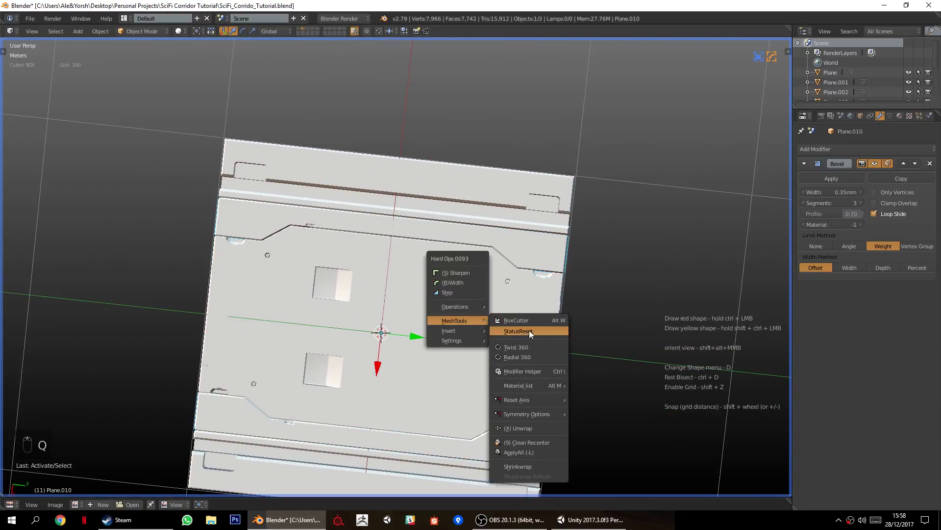
{"action": "mouse_move", "coordinate": [529, 413]}
{"action": "left_click", "coordinate": [642, 429]}
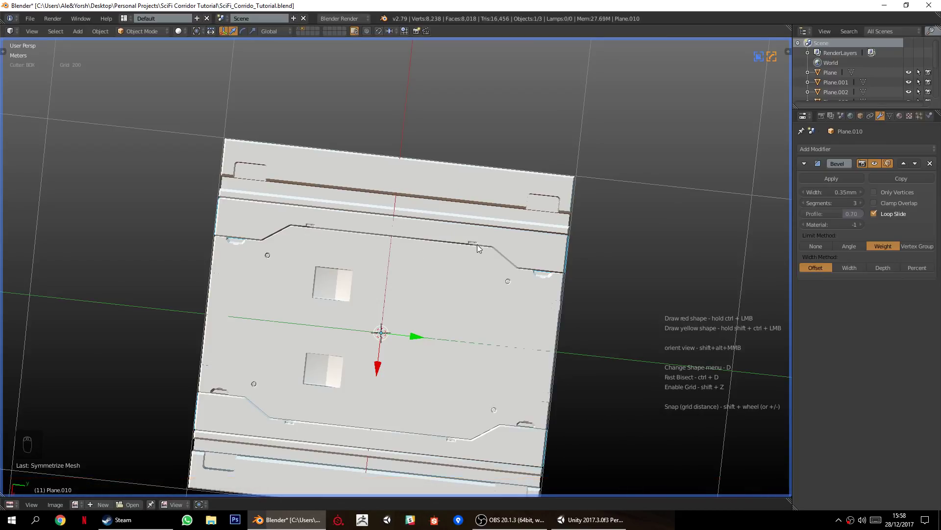
Create a new material on the central section with a dark grey diffuse colour of RGB 0.184.
{"action": "middle_click_drag", "start_coordinate": [472, 381], "coordinate": [431, 358]}
{"action": "key", "text": "a"}
{"action": "right_click", "coordinate": [432, 343]}
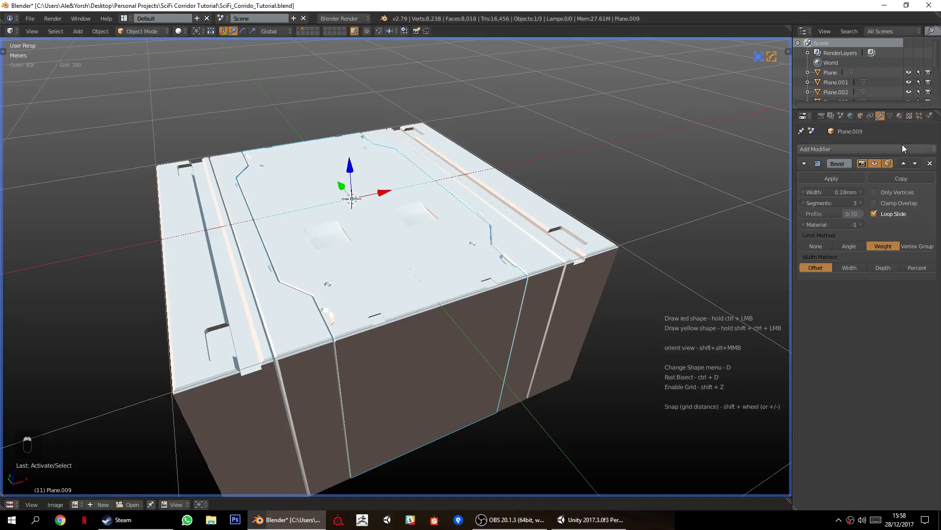
{"action": "left_click", "coordinate": [899, 116]}
{"action": "left_click", "coordinate": [826, 180]}
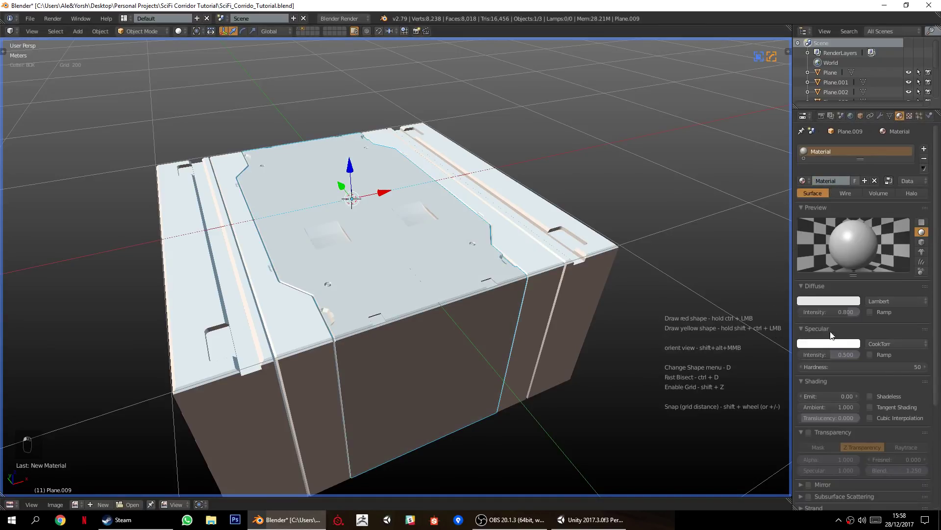
{"action": "left_click", "coordinate": [813, 300]}
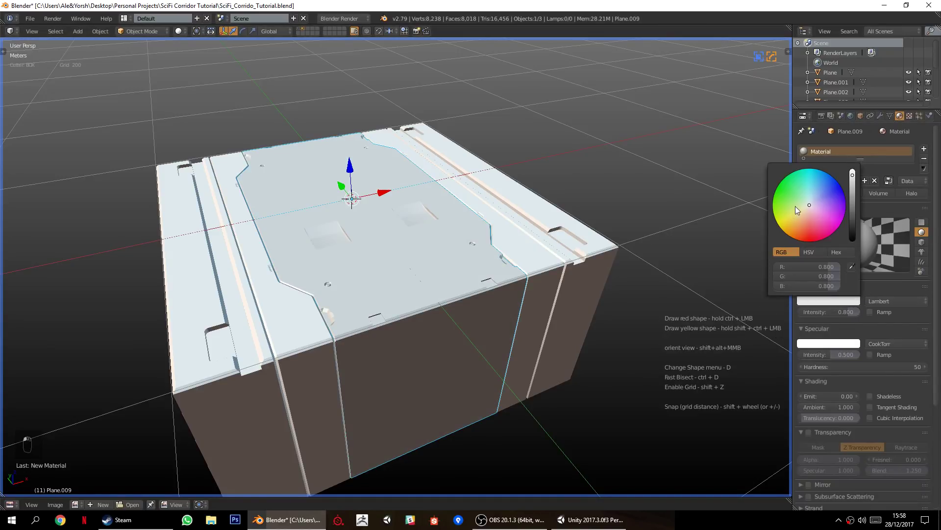
{"action": "left_click_drag", "start_coordinate": [854, 194], "coordinate": [853, 206]}
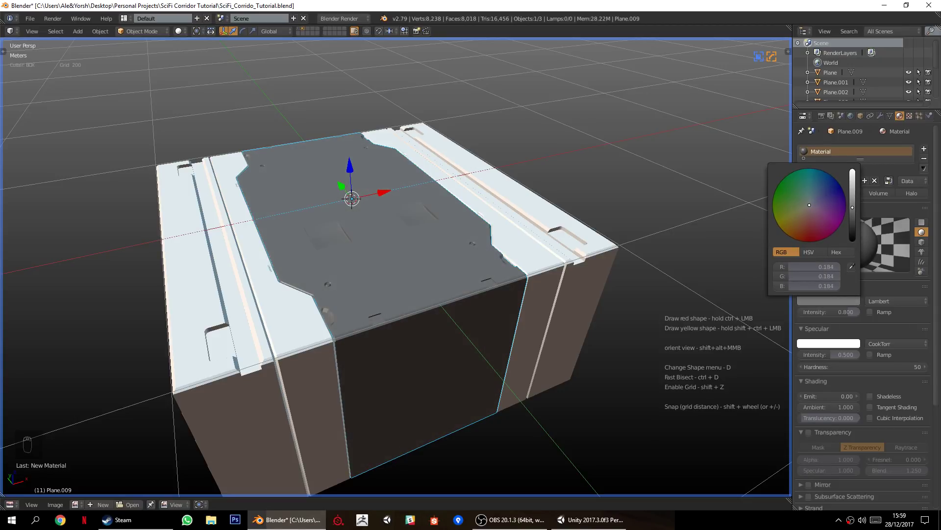
Assign the existing dark grey Material to the outer side section and clear the selection.
{"action": "middle_click_drag", "start_coordinate": [649, 301], "coordinate": [447, 320]}
{"action": "key", "text": "a"}
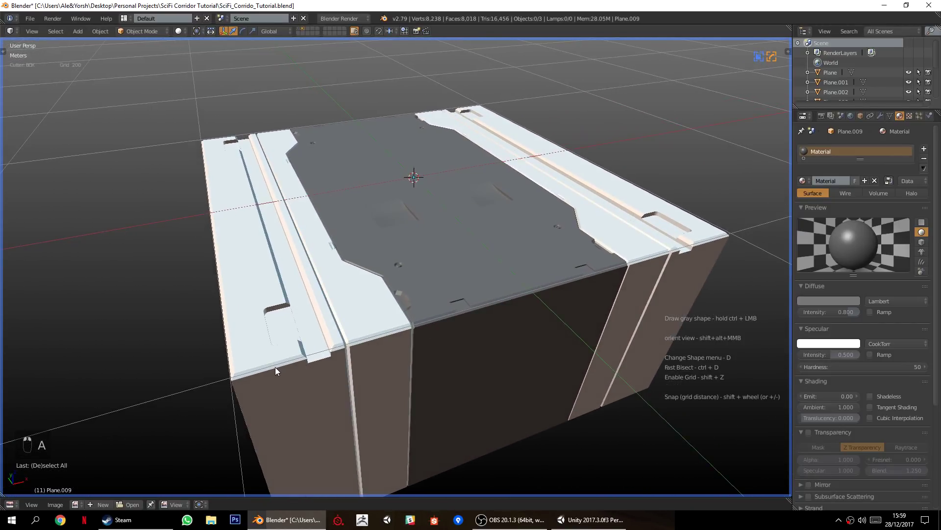
{"action": "right_click", "coordinate": [275, 367]}
{"action": "left_click", "coordinate": [803, 180]}
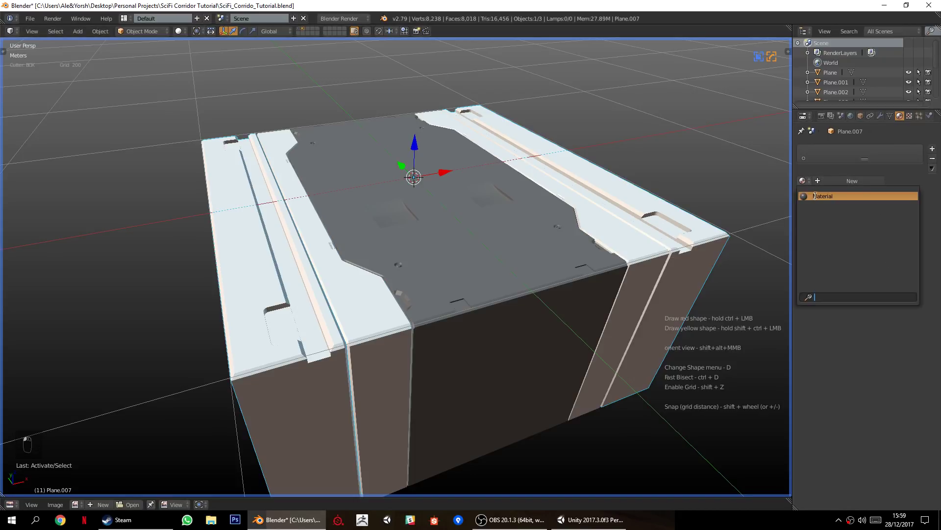
{"action": "left_click", "coordinate": [834, 192]}
{"action": "middle_click_drag", "start_coordinate": [474, 379], "coordinate": [507, 388]}
{"action": "key", "text": "a"}
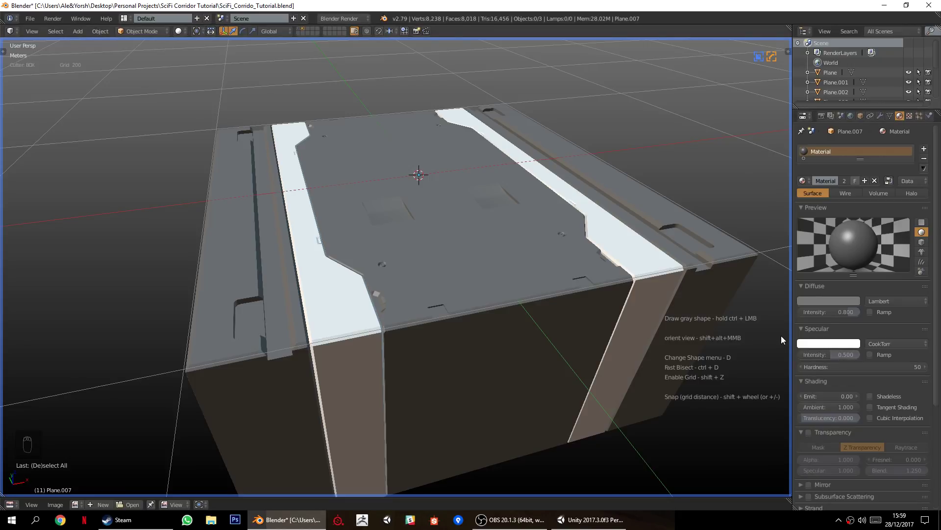
Enable ambient occlusion in the viewport shading with strength 2.600 and distance 3.210.
{"action": "key", "text": "n"}
{"action": "scroll", "coordinate": [750, 355], "scroll_direction": "down", "scroll_amount": 2}
{"action": "scroll", "coordinate": [749, 355], "scroll_direction": "down", "scroll_amount": 10}
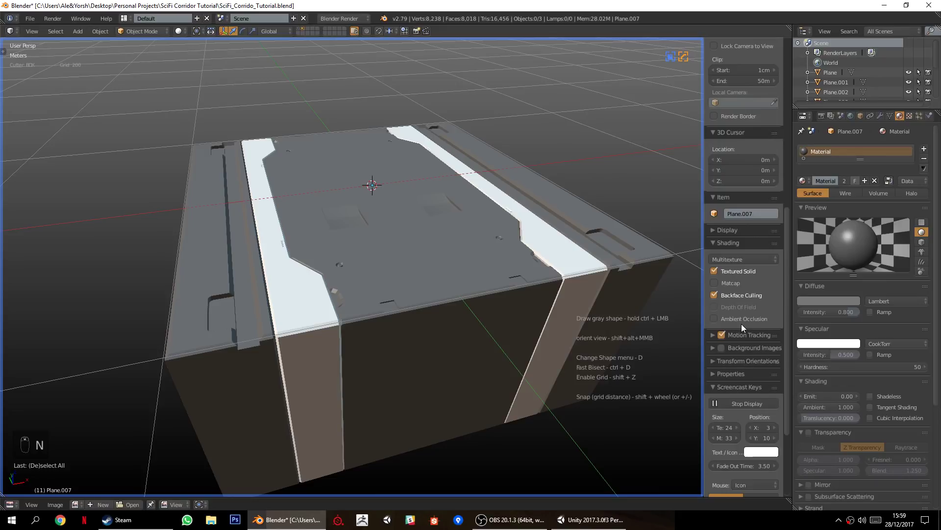
{"action": "left_click", "coordinate": [740, 318]}
{"action": "scroll", "coordinate": [493, 311], "scroll_direction": "up", "scroll_amount": 2}
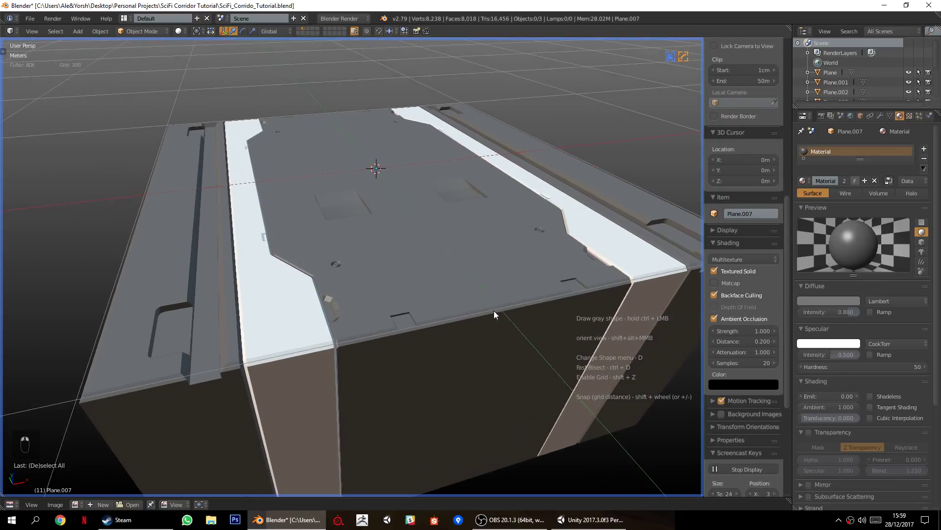
{"action": "middle_click_drag", "start_coordinate": [494, 320], "coordinate": [483, 307]}
{"action": "key", "text": "Tab"}
{"action": "key", "text": "Tab"}
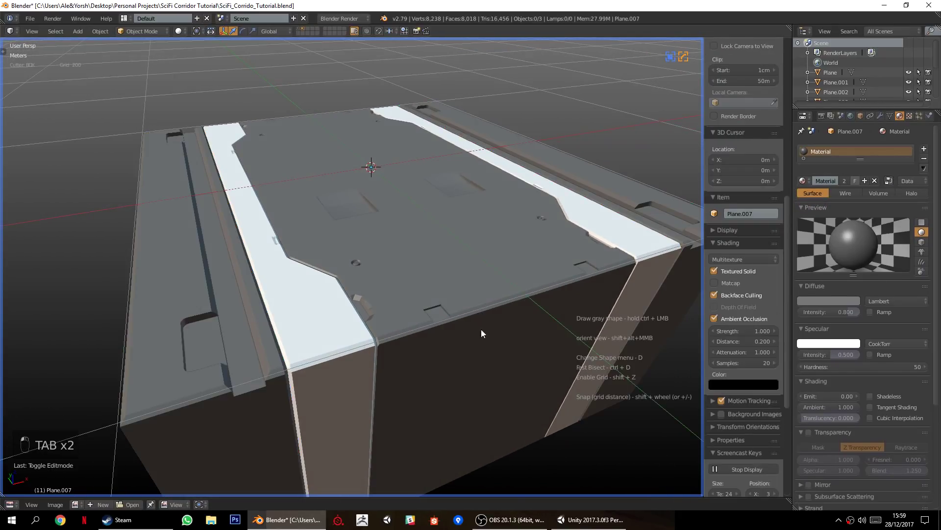
{"action": "mouse_move", "coordinate": [723, 331]}
{"action": "left_mouse_down"}
{"action": "mouse_move", "coordinate": [770, 330]}
{"action": "mouse_move", "coordinate": [764, 341]}
{"action": "mouse_move", "coordinate": [784, 341]}
{"action": "left_mouse_up"}
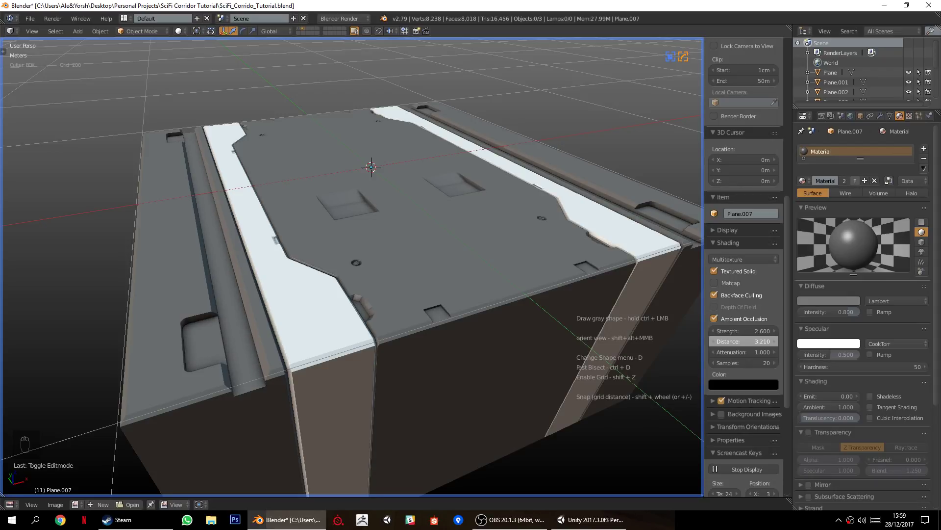
Reduce the ambient occlusion strength to 1.700 and hide the viewport properties.
{"action": "scroll", "coordinate": [451, 344], "scroll_direction": "down", "scroll_amount": 2}
{"action": "scroll", "coordinate": [418, 315], "scroll_direction": "up", "scroll_amount": 1}
{"action": "middle_click_drag", "start_coordinate": [419, 315], "coordinate": [437, 349]}
{"action": "scroll", "coordinate": [437, 349], "scroll_direction": "up", "scroll_amount": 1}
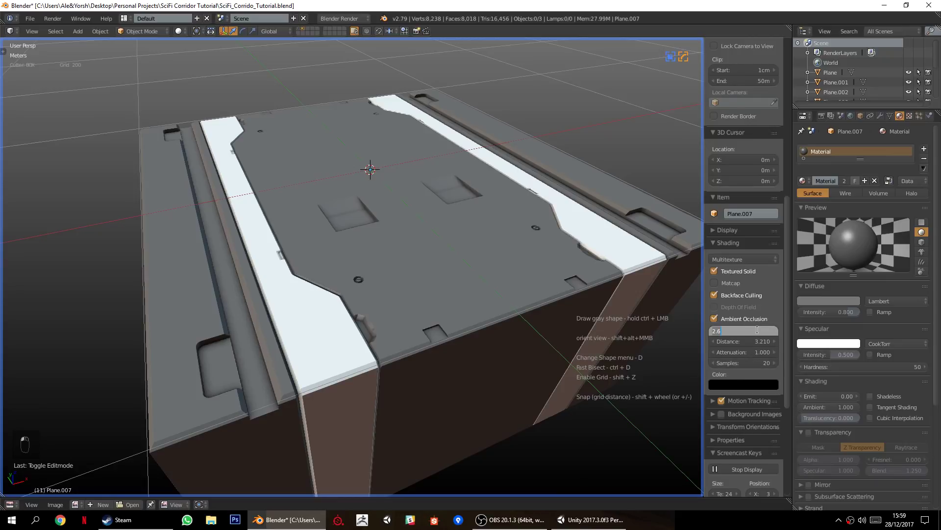
{"action": "type", "text": "1"}
{"action": "key", "text": "Return"}
{"action": "left_click_drag", "start_coordinate": [732, 328], "coordinate": [767, 328]}
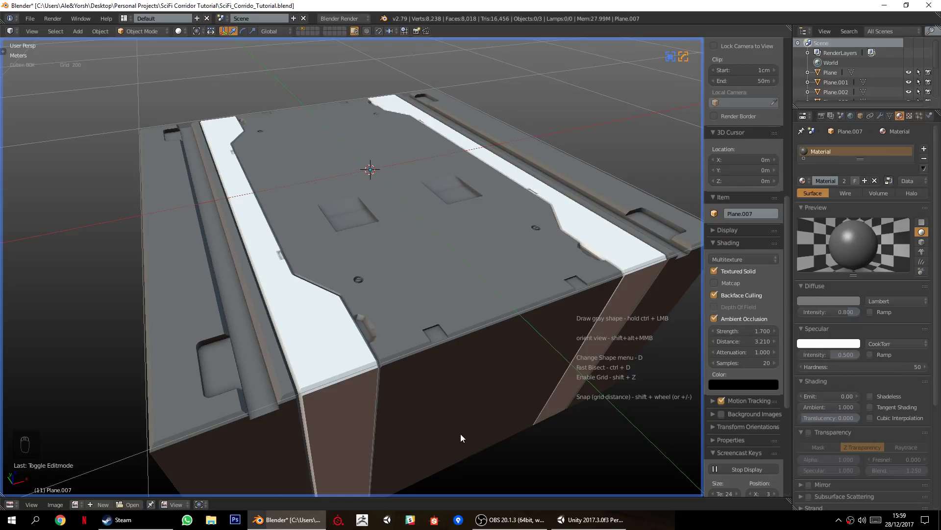
{"action": "scroll", "coordinate": [473, 406], "scroll_direction": "down", "scroll_amount": 2}
{"action": "key", "text": "n"}
Cut a small shallow rectangular groove into the outer side section's top near its outer edge, using BoxCutter in front orthographic view.
{"action": "middle_click_drag", "start_coordinate": [482, 381], "coordinate": [412, 383]}
{"action": "middle_click_drag", "start_coordinate": [360, 311], "coordinate": [390, 367]}
{"action": "right_click", "coordinate": [363, 220]}
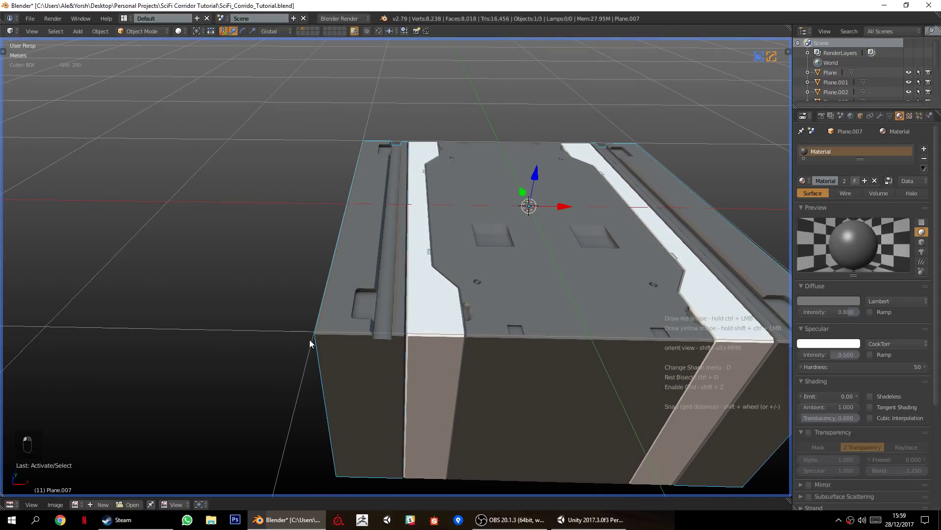
{"action": "scroll", "coordinate": [310, 339], "scroll_direction": "up", "scroll_amount": 2}
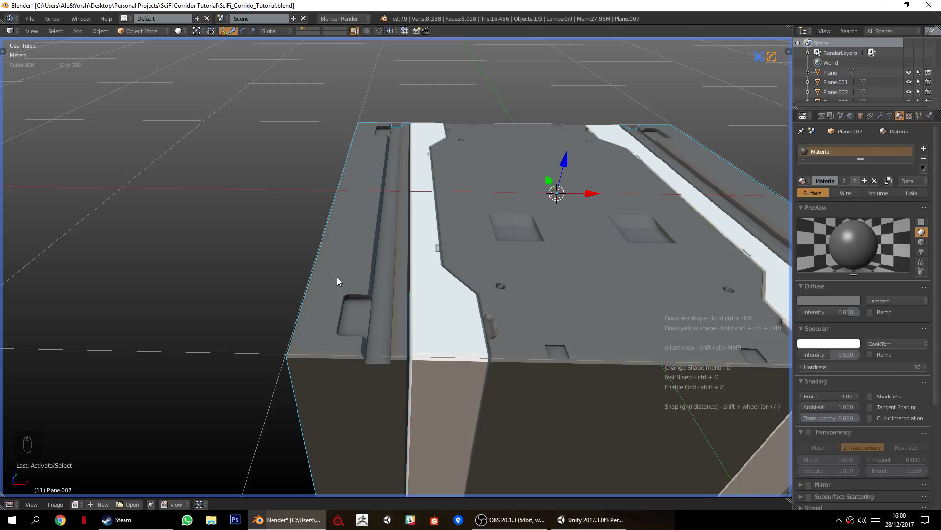
{"action": "middle_click_drag", "start_coordinate": [382, 311], "coordinate": [436, 363], "text": "shift"}
{"action": "scroll", "coordinate": [335, 351], "scroll_direction": "down", "scroll_amount": 2}
{"action": "scroll", "coordinate": [360, 337], "scroll_direction": "up", "scroll_amount": 2}
{"action": "key", "text": "KP_1"}
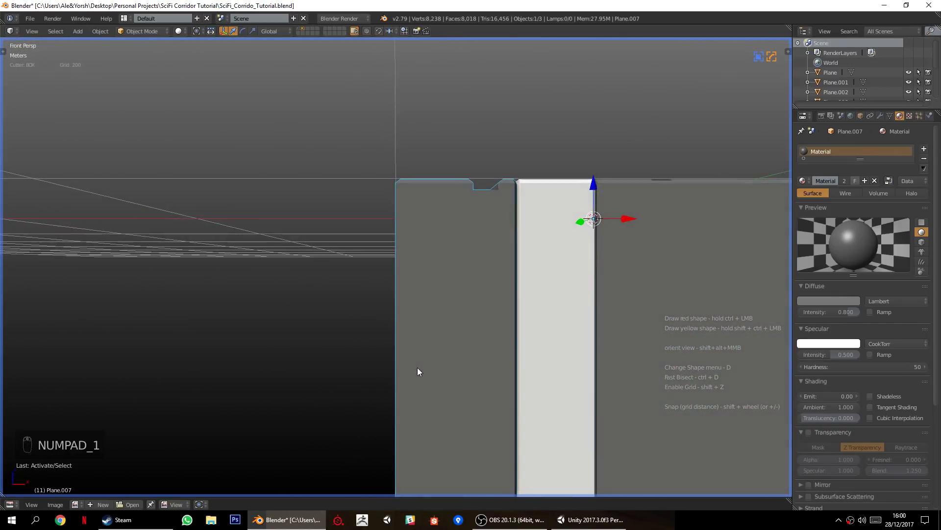
{"action": "key", "text": "KP_5"}
{"action": "key", "text": "KP_1"}
{"action": "scroll", "coordinate": [416, 367], "scroll_direction": "up", "scroll_amount": 2}
{"action": "scroll", "coordinate": [446, 362], "scroll_direction": "up", "scroll_amount": 2}
{"action": "middle_click_drag", "start_coordinate": [480, 233], "coordinate": [393, 317], "text": "shift"}
{"action": "scroll", "coordinate": [471, 282], "scroll_direction": "up", "scroll_amount": 3}
{"action": "scroll", "coordinate": [431, 312], "scroll_direction": "up", "scroll_amount": 2}
{"action": "scroll", "coordinate": [394, 317], "scroll_direction": "up", "scroll_amount": 1}
{"action": "left_click_drag", "start_coordinate": [378, 205], "coordinate": [398, 225], "text": "ctrl"}
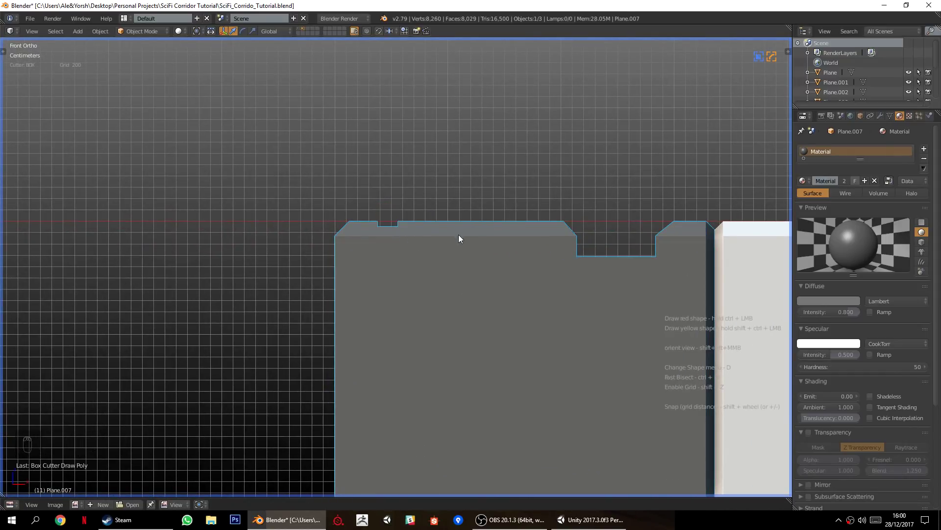
Apply the Hard Ops SSharpen operation to the outer side section with the new groove.
{"action": "middle_click_drag", "start_coordinate": [452, 259], "coordinate": [437, 303]}
{"action": "right_click", "coordinate": [433, 303]}
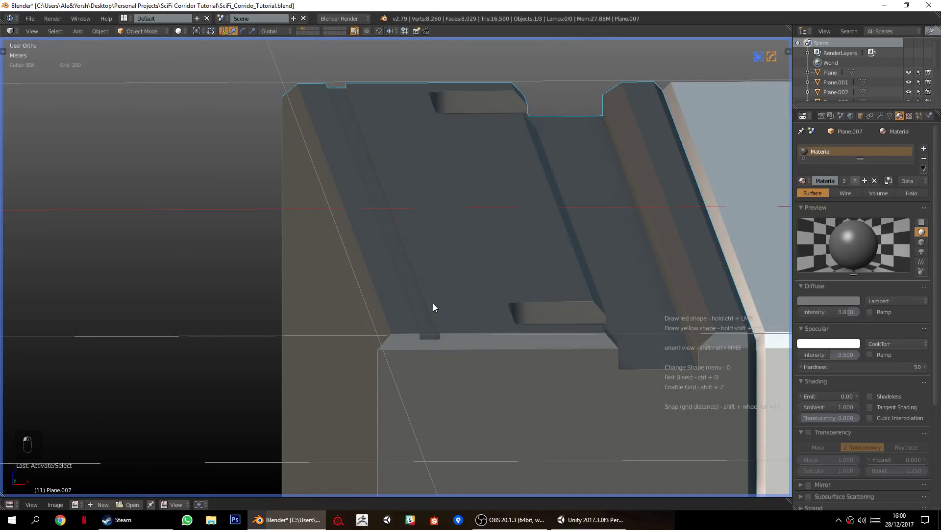
{"action": "key", "text": "q"}
{"action": "left_click", "coordinate": [461, 235]}
{"action": "scroll", "coordinate": [460, 302], "scroll_direction": "up", "scroll_amount": 2}
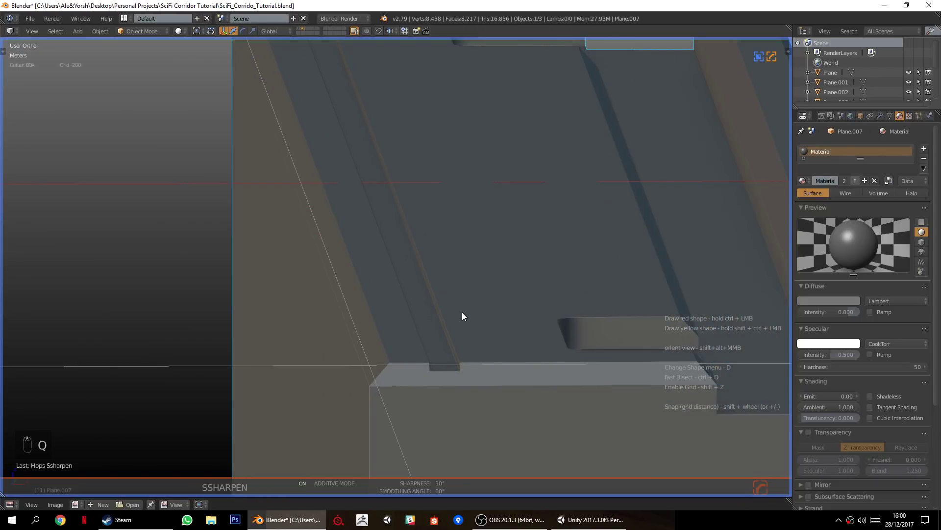
Narrow the bottom of the outer section's thin groove by scaling its floor end edges inward along X.
{"action": "key", "text": "Tab"}
{"action": "key", "text": "a"}
{"action": "key", "text": "a"}
{"action": "right_click", "coordinate": [444, 368]}
{"action": "scroll", "coordinate": [442, 353], "scroll_direction": "down", "scroll_amount": 3}
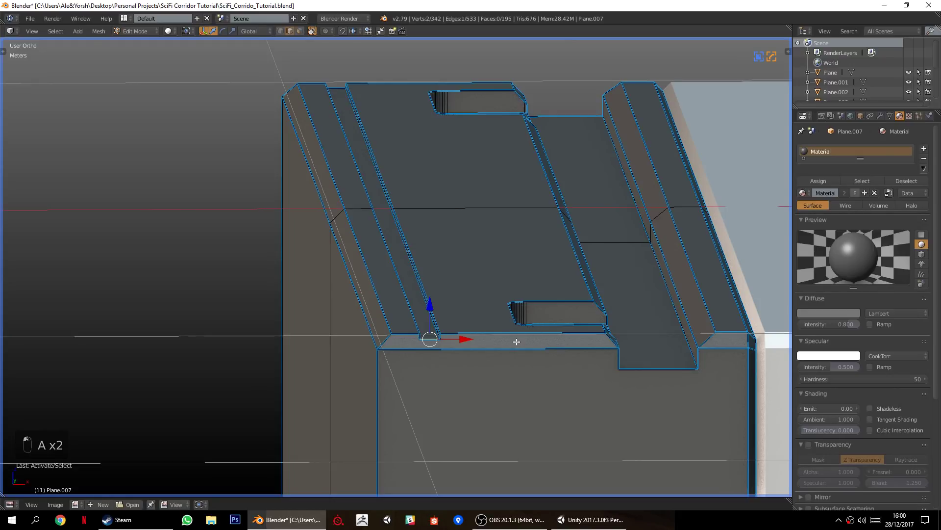
{"action": "right_click", "coordinate": [338, 84], "text": "shift"}
{"action": "key", "text": "s"}
{"action": "key", "text": "x"}
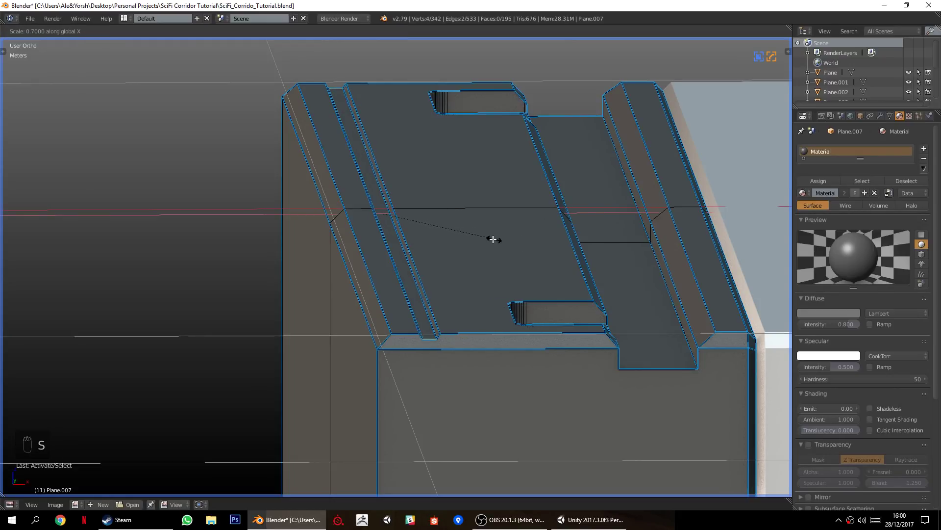
{"action": "left_click", "coordinate": [456, 242]}
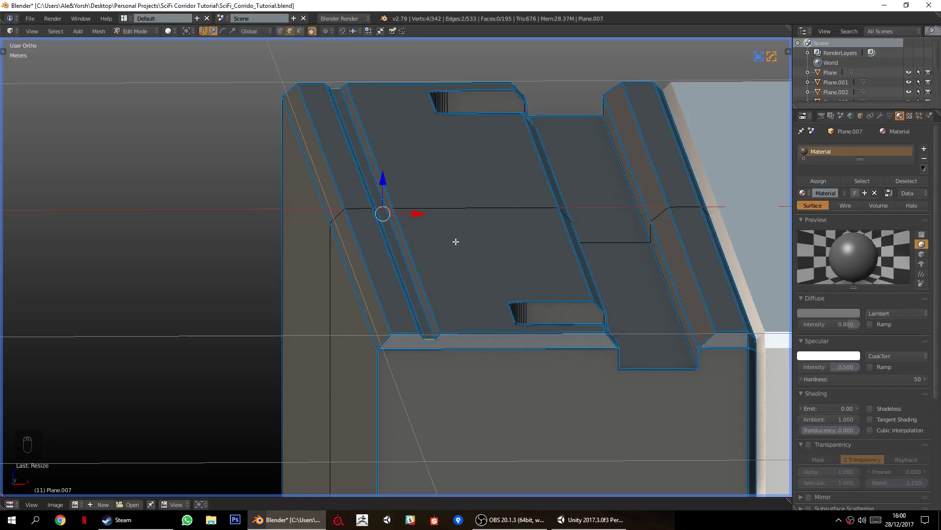
{"action": "scroll", "coordinate": [465, 309], "scroll_direction": "up", "scroll_amount": 3}
{"action": "key", "text": "Tab"}
Select the white side section and place the 3D cursor slightly below its top surface in front orthographic view.
{"action": "scroll", "coordinate": [458, 319], "scroll_direction": "down", "scroll_amount": 7}
{"action": "middle_click_drag", "start_coordinate": [450, 322], "coordinate": [405, 374]}
{"action": "key", "text": "KP_5"}
{"action": "key", "text": "a"}
{"action": "key", "text": "a"}
{"action": "right_click", "coordinate": [417, 419]}
{"action": "mouse_move", "coordinate": [418, 419]}
{"action": "middle_mouse_down", "text": "shift"}
{"action": "mouse_move", "coordinate": [469, 353]}
{"action": "mouse_move", "coordinate": [423, 422]}
{"action": "middle_mouse_up", "text": "shift"}
{"action": "scroll", "coordinate": [470, 353], "scroll_direction": "up", "scroll_amount": 3}
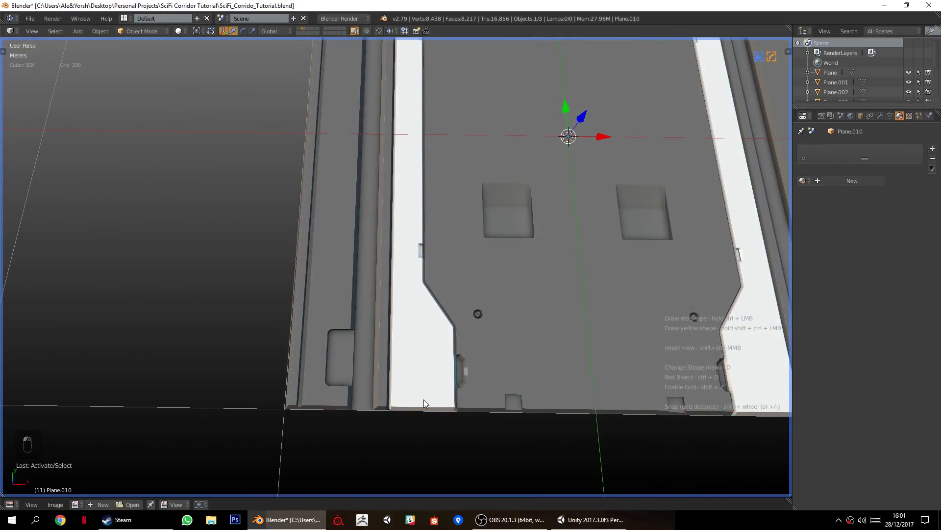
{"action": "key", "text": "KP_5"}
{"action": "key", "text": "KP_1"}
{"action": "scroll", "coordinate": [423, 399], "scroll_direction": "up", "scroll_amount": 5}
{"action": "scroll", "coordinate": [382, 385], "scroll_direction": "up", "scroll_amount": 4, "text": "shift"}
{"action": "middle_click_drag", "start_coordinate": [381, 384], "coordinate": [370, 446], "text": "shift"}
{"action": "scroll", "coordinate": [405, 363], "scroll_direction": "up", "scroll_amount": 2}
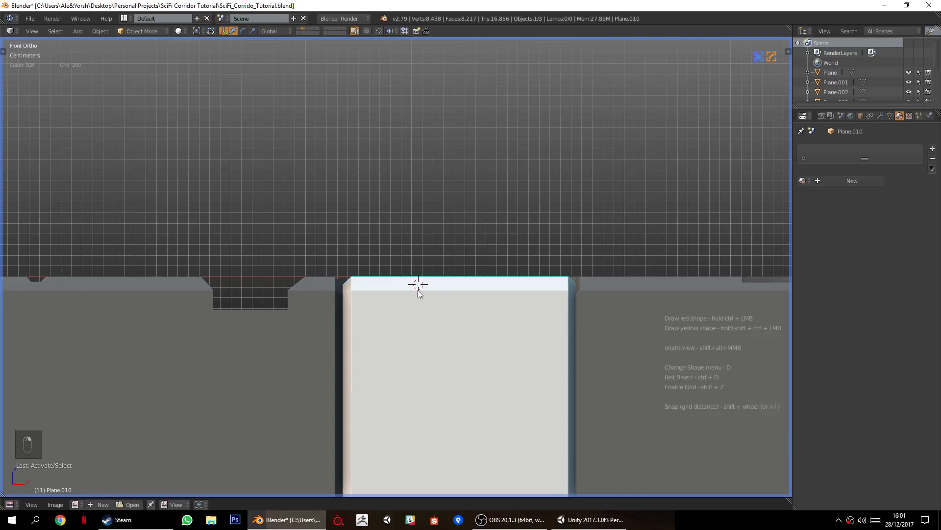
Cut a rectangular recess with rounded corners into the white section's front end, using BoxCutter in top orthographic view.
{"action": "key", "text": "KP_7"}
{"action": "scroll", "coordinate": [418, 290], "scroll_direction": "down", "scroll_amount": 2}
{"action": "middle_click_drag", "start_coordinate": [463, 341], "coordinate": [435, 179], "text": "shift"}
{"action": "scroll", "coordinate": [378, 280], "scroll_direction": "up", "scroll_amount": 5}
{"action": "left_click_drag", "start_coordinate": [337, 377], "coordinate": [432, 272], "text": "ctrl"}
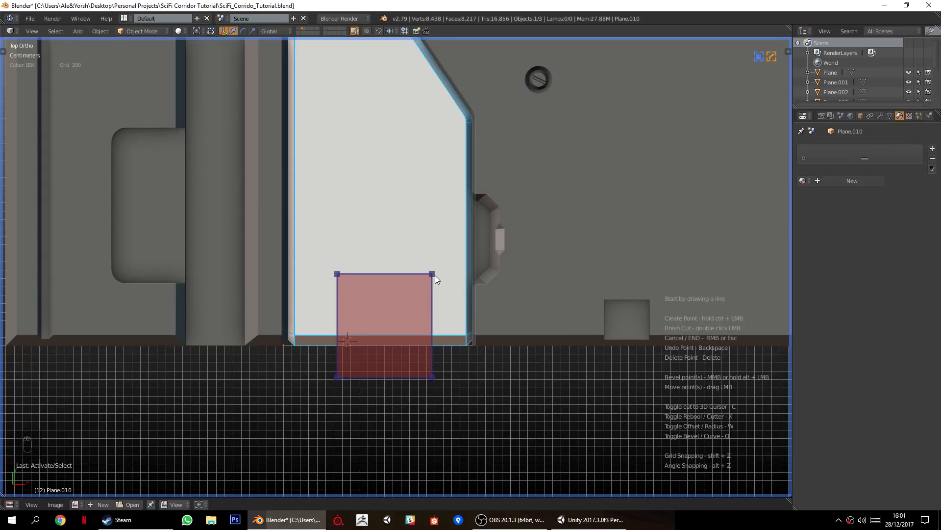
{"action": "middle_click_drag", "start_coordinate": [443, 266], "coordinate": [465, 259]}
{"action": "key", "text": "q"}
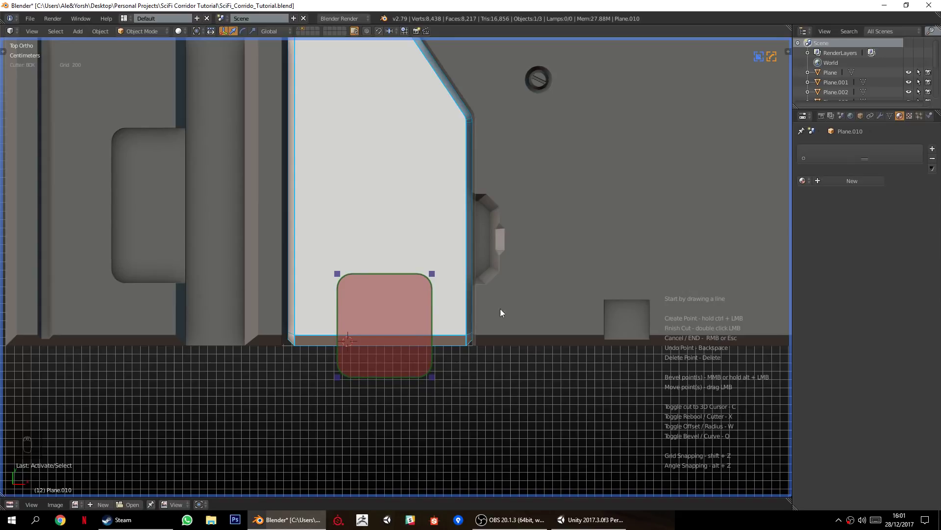
{"action": "double_click", "coordinate": [516, 402]}
Symmetrize the white section's mesh with the new recess and open it for editing with nothing selected.
{"action": "middle_click_drag", "start_coordinate": [516, 402], "coordinate": [389, 347]}
{"action": "scroll", "coordinate": [466, 291], "scroll_direction": "down", "scroll_amount": 3}
{"action": "key", "text": "alt+x"}
{"action": "scroll", "coordinate": [387, 279], "scroll_direction": "up", "scroll_amount": 4}
{"action": "scroll", "coordinate": [411, 314], "scroll_direction": "up", "scroll_amount": 3}
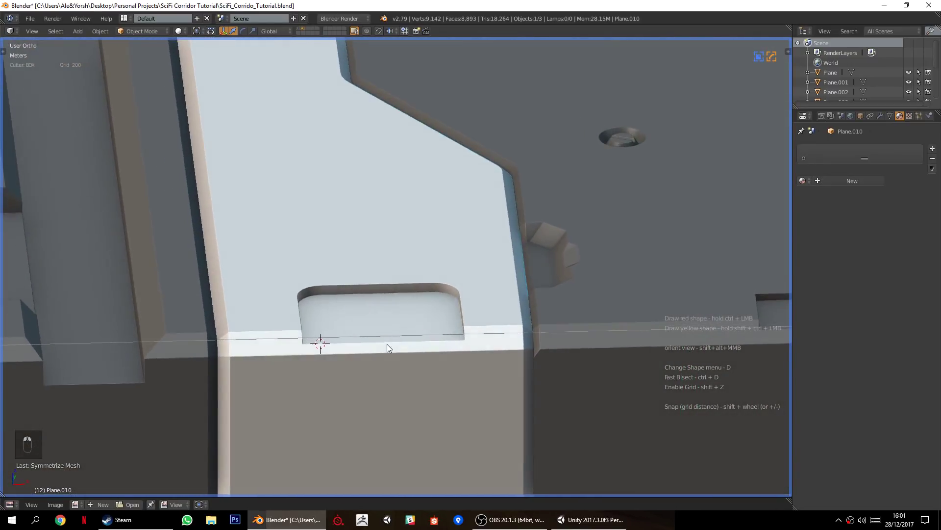
{"action": "scroll", "coordinate": [387, 343], "scroll_direction": "up", "scroll_amount": 3}
{"action": "key", "text": "Tab"}
{"action": "key", "text": "a"}
{"action": "key", "text": "a"}
{"action": "middle_click_drag", "start_coordinate": [363, 277], "coordinate": [580, 338]}
{"action": "right_click", "coordinate": [652, 367]}
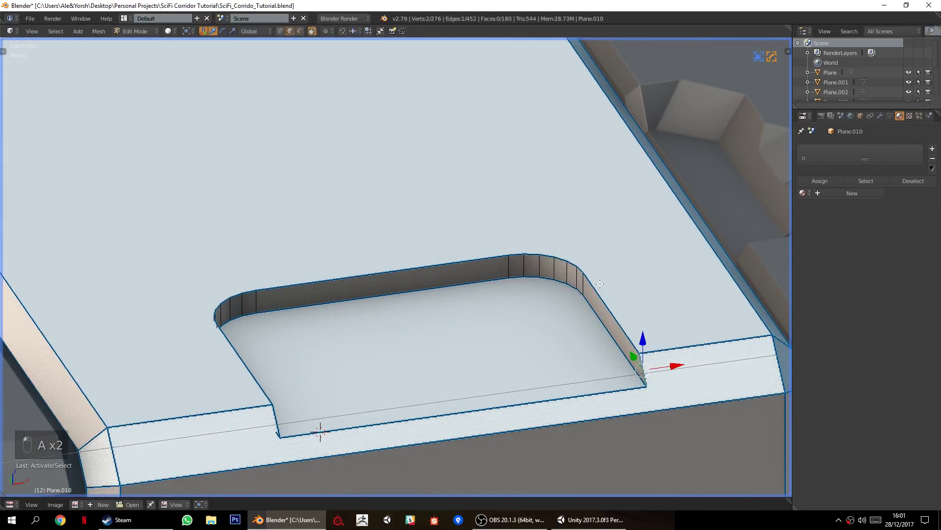
{"action": "right_click", "coordinate": [544, 254], "text": "ctrl"}
{"action": "right_click", "coordinate": [417, 262], "text": "ctrl"}
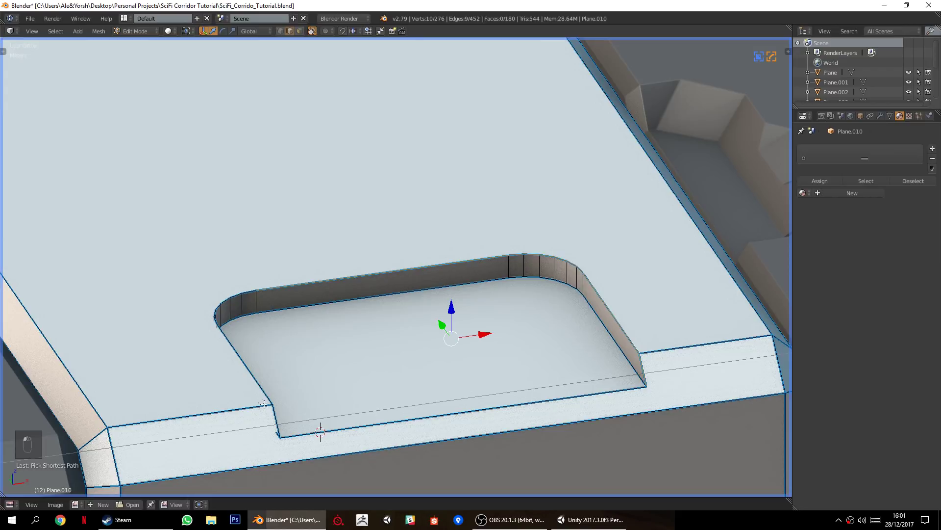
{"action": "right_click", "coordinate": [278, 417], "text": "ctrl"}
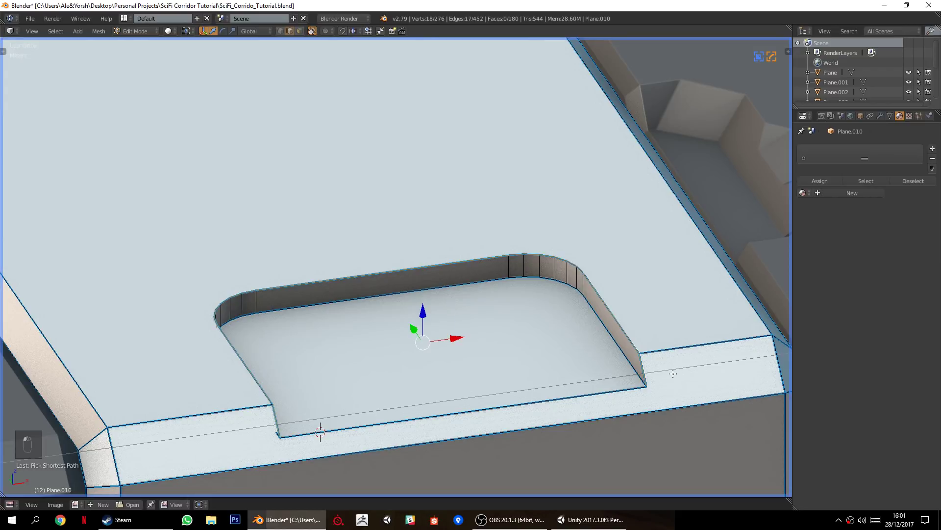
{"action": "key", "text": "ctrl+b"}
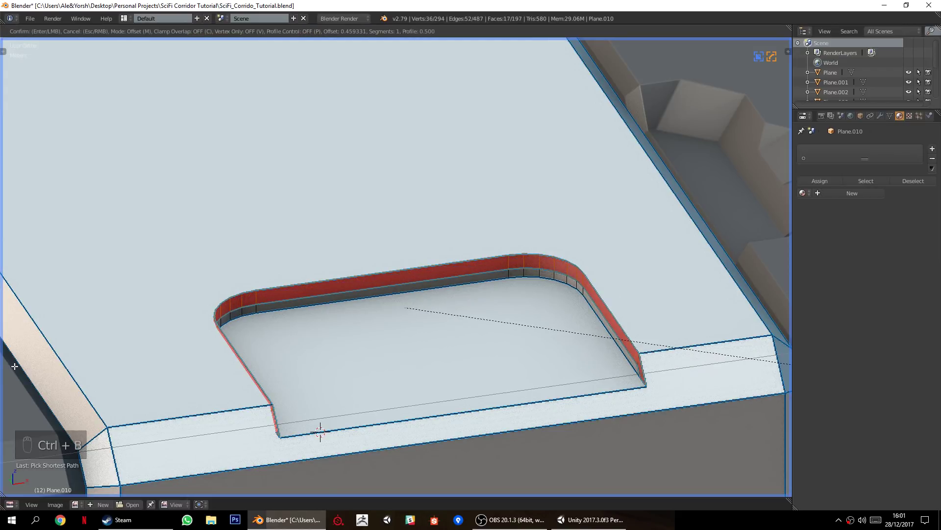
{"action": "right_click", "coordinate": [9, 364]}
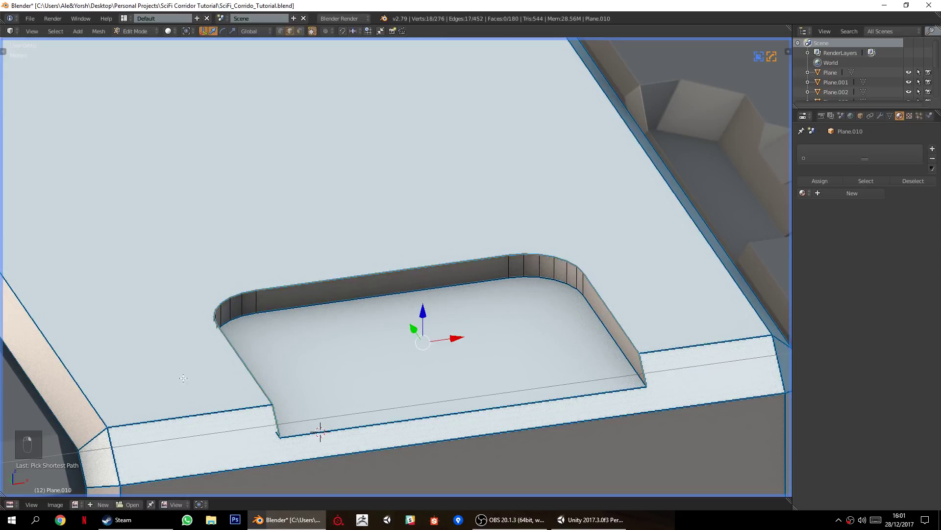
{"action": "key", "text": "a"}
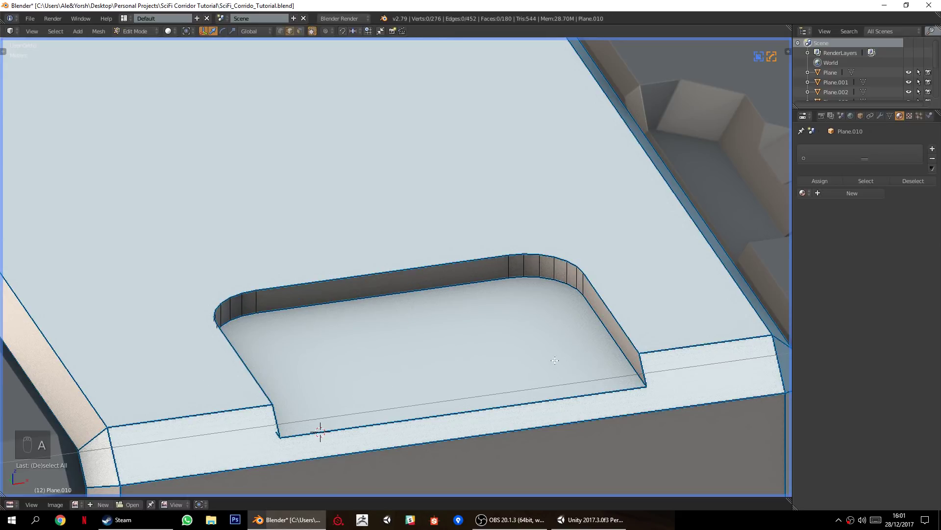
Bevel the straight upper edge of the recess's back wall with a single segment in perspective view.
{"action": "middle_click_drag", "start_coordinate": [485, 383], "coordinate": [409, 316]}
{"action": "key", "text": "KP_5"}
{"action": "scroll", "coordinate": [333, 330], "scroll_direction": "up", "scroll_amount": 1}
{"action": "scroll", "coordinate": [363, 338], "scroll_direction": "up", "scroll_amount": 1}
{"action": "right_click", "coordinate": [407, 239]}
{"action": "key", "text": "ctrl+b"}
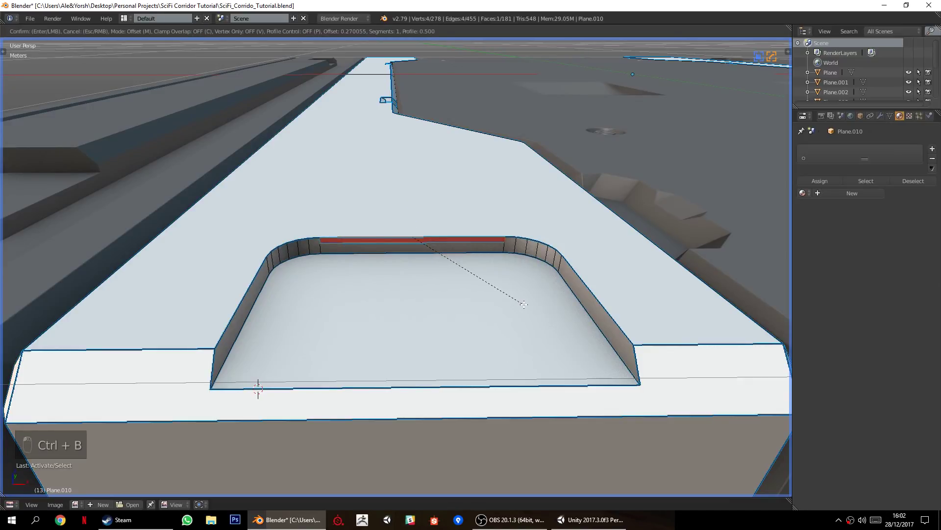
{"action": "left_click", "coordinate": [454, 307]}
Move the upper edge of the recess's back wall outward along Y to form a sloped face.
{"action": "middle_click_drag", "start_coordinate": [453, 308], "coordinate": [406, 328]}
{"action": "key", "text": "a"}
{"action": "right_click", "coordinate": [470, 252]}
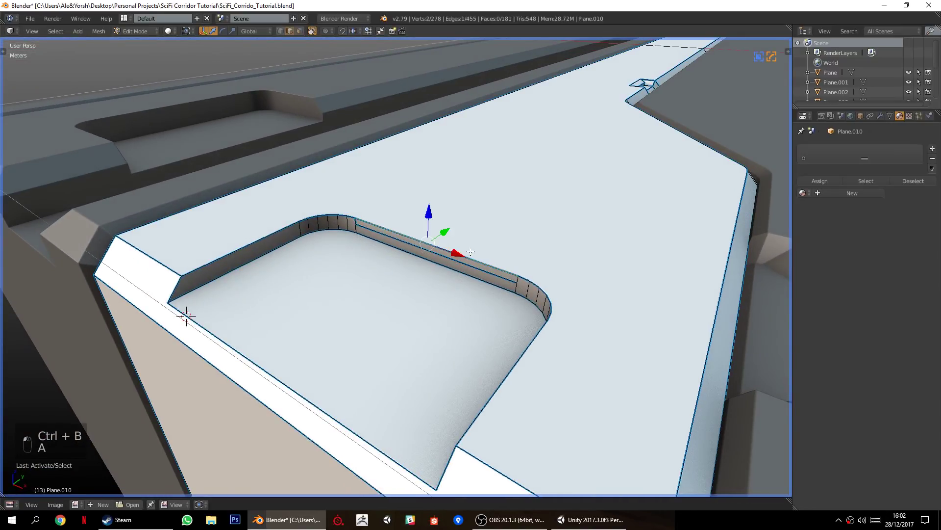
{"action": "left_click_drag", "start_coordinate": [445, 232], "coordinate": [461, 230]}
{"action": "key", "text": "Tab"}
{"action": "middle_click_drag", "start_coordinate": [389, 318], "coordinate": [473, 288]}
{"action": "key", "text": "Tab"}
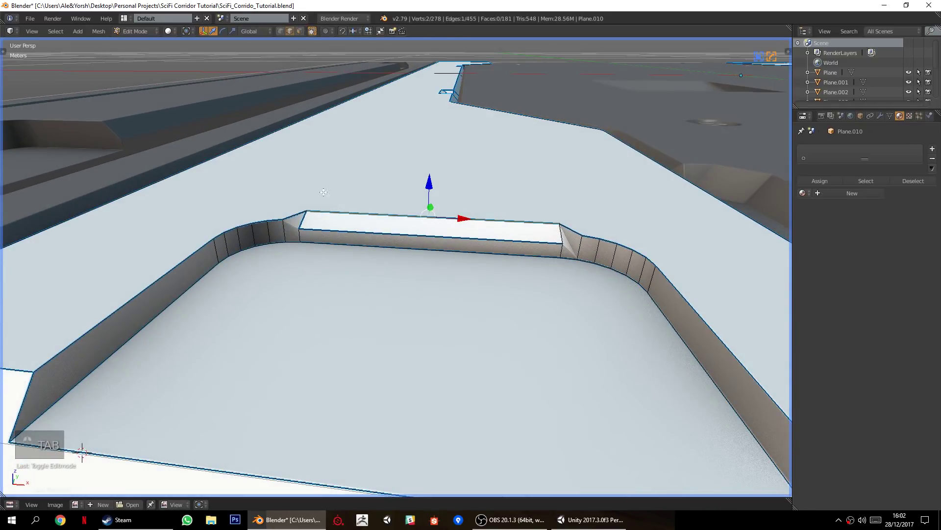
Connect the vertices at both ends of the sloped face to the adjacent upper corner vertices with new edges.
{"action": "left_click", "coordinate": [281, 31]}
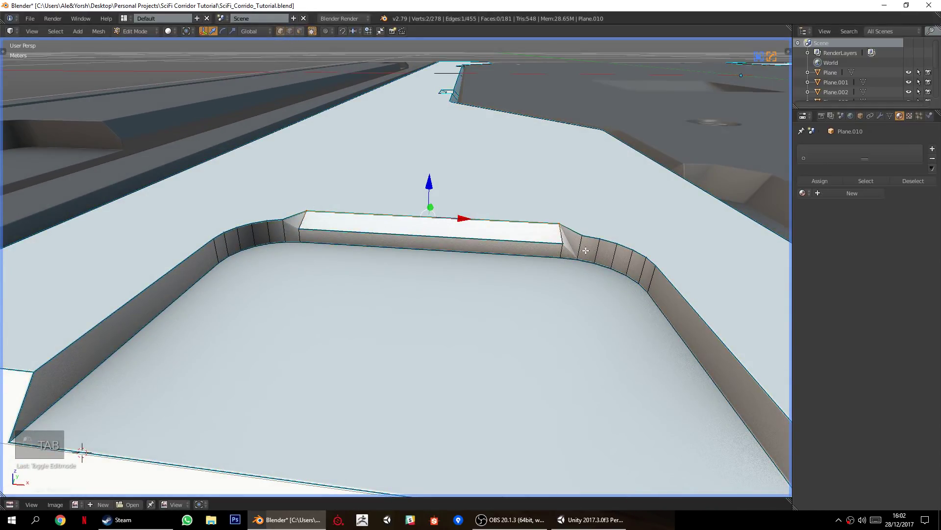
{"action": "right_click", "coordinate": [581, 237]}
{"action": "right_click", "coordinate": [561, 245], "text": "shift"}
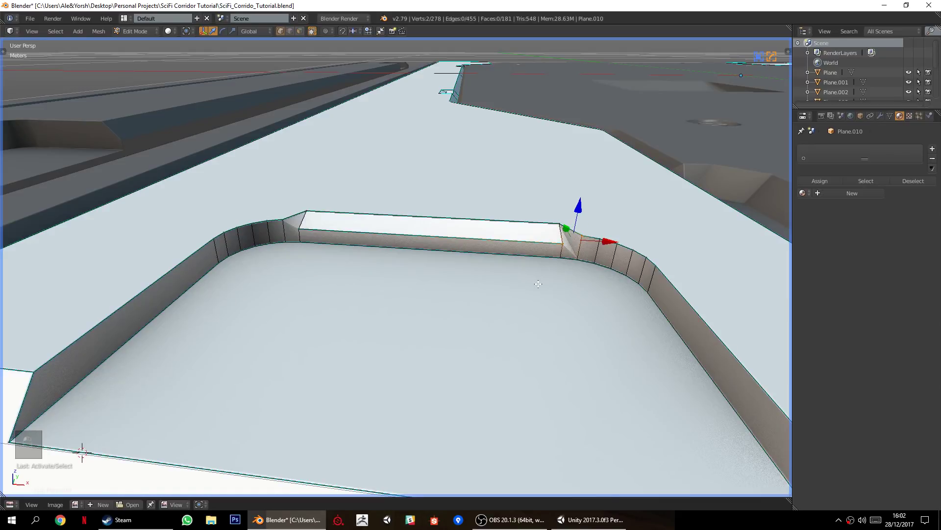
{"action": "key", "text": "j"}
{"action": "right_click", "coordinate": [291, 215]}
{"action": "right_click", "coordinate": [299, 228], "text": "shift"}
{"action": "key", "text": "j"}
{"action": "key", "text": "a"}
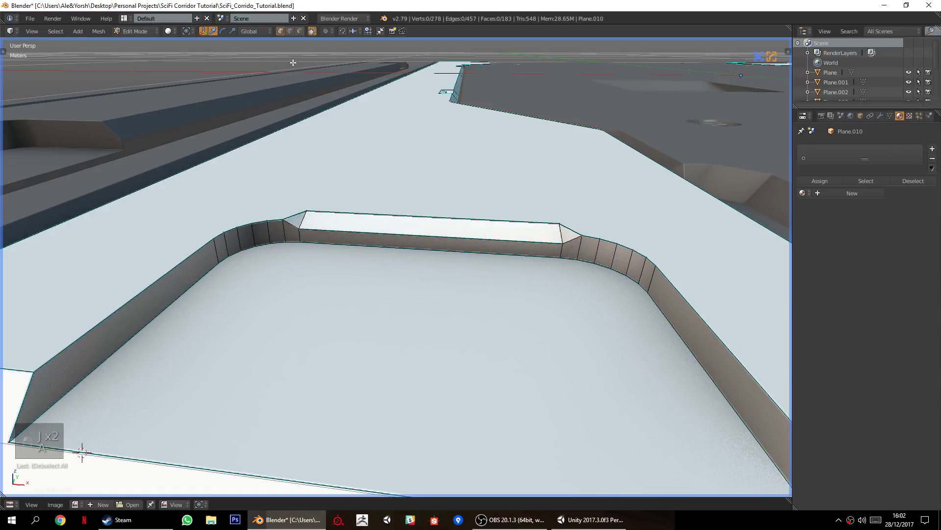
Switch to edge selection and select the short edge at one end of the sloped face.
{"action": "right_click", "coordinate": [292, 222]}
{"action": "right_click", "coordinate": [571, 239], "text": "shift"}
{"action": "key", "text": "q"}
{"action": "left_click", "coordinate": [630, 205]}
{"action": "right_click", "coordinate": [562, 234]}
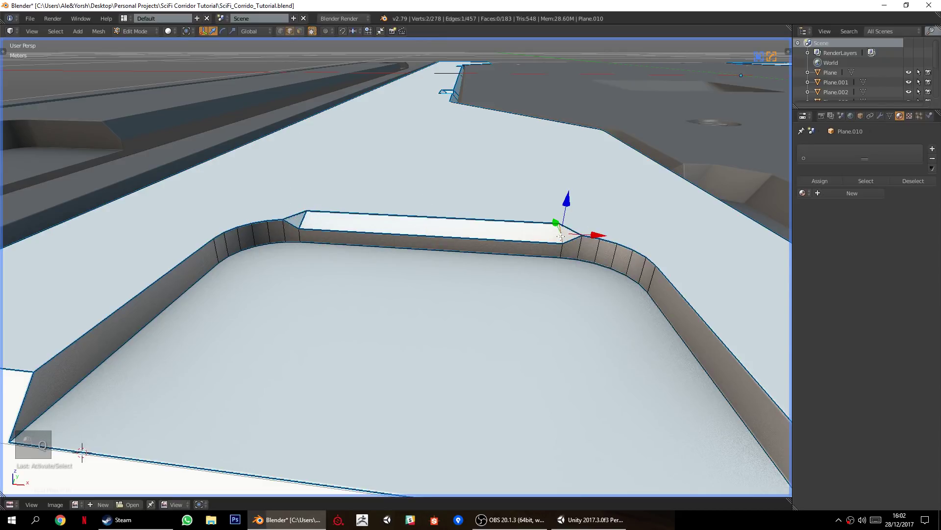
Apply the Hard Ops edge marking to the short end edge of the chamfer behind the recess and return to Object Mode.
{"action": "key", "text": "q"}
{"action": "left_click", "coordinate": [560, 236]}
{"action": "key", "text": "a"}
{"action": "key", "text": "Tab"}
Symmetrize the light trim mesh to mirror the edited recess onto the opposite strip.
{"action": "scroll", "coordinate": [467, 279], "scroll_direction": "down", "scroll_amount": 3}
{"action": "scroll", "coordinate": [466, 279], "scroll_direction": "down", "scroll_amount": 3}
{"action": "middle_click_drag", "start_coordinate": [418, 290], "coordinate": [426, 244]}
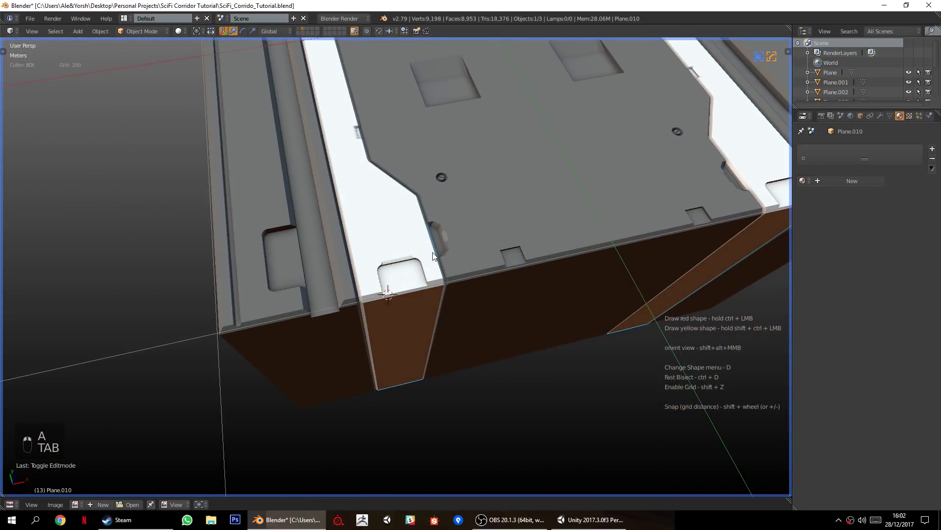
{"action": "key", "text": "alt+x"}
Inset the floor face of the rounded recess at the front end of the trim strip.
{"action": "scroll", "coordinate": [478, 275], "scroll_direction": "down", "scroll_amount": 3}
{"action": "scroll", "coordinate": [460, 271], "scroll_direction": "down", "scroll_amount": 2}
{"action": "middle_click_drag", "start_coordinate": [460, 271], "coordinate": [436, 266]}
{"action": "scroll", "coordinate": [421, 308], "scroll_direction": "up", "scroll_amount": 3}
{"action": "middle_click_drag", "start_coordinate": [408, 326], "coordinate": [417, 264], "text": "shift"}
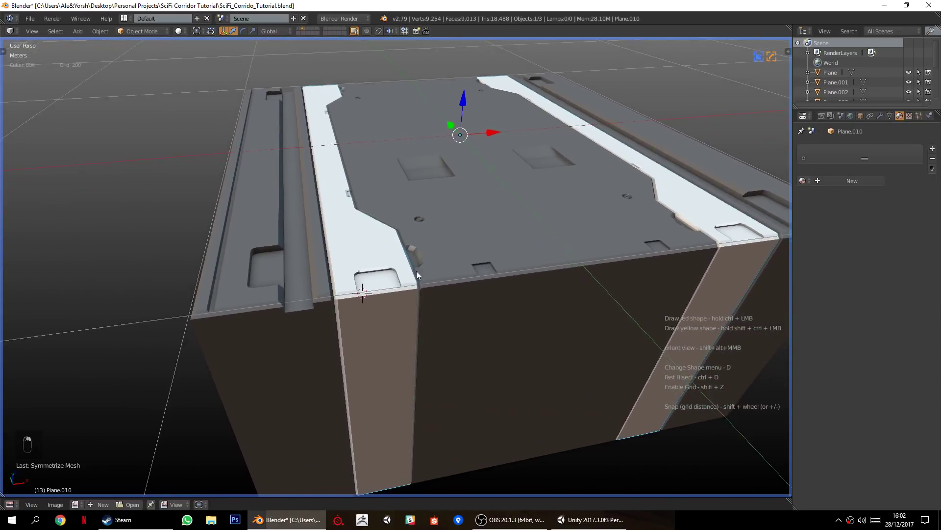
{"action": "scroll", "coordinate": [362, 271], "scroll_direction": "up", "scroll_amount": 2}
{"action": "scroll", "coordinate": [355, 307], "scroll_direction": "up", "scroll_amount": 3}
{"action": "middle_click_drag", "start_coordinate": [365, 364], "coordinate": [385, 318], "text": "shift"}
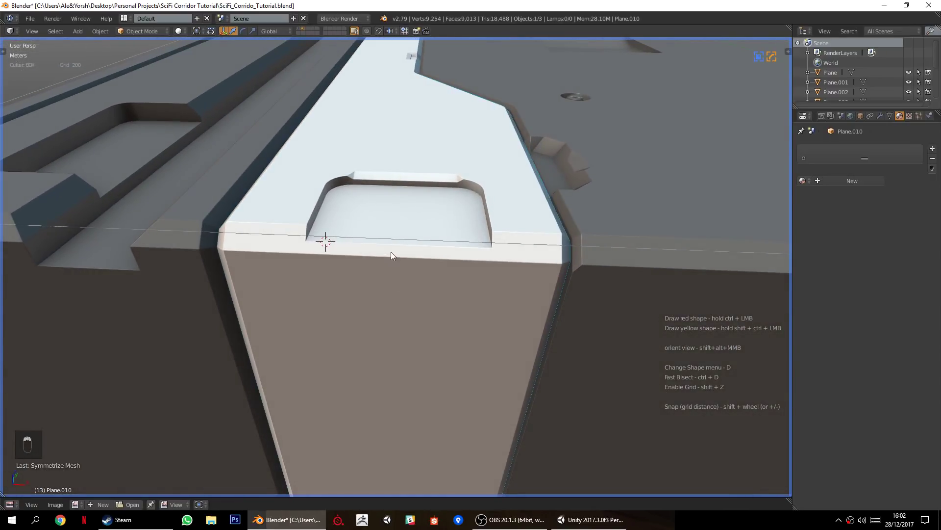
{"action": "middle_click_drag", "start_coordinate": [390, 254], "coordinate": [395, 297], "text": "shift"}
{"action": "scroll", "coordinate": [404, 296], "scroll_direction": "up", "scroll_amount": 2}
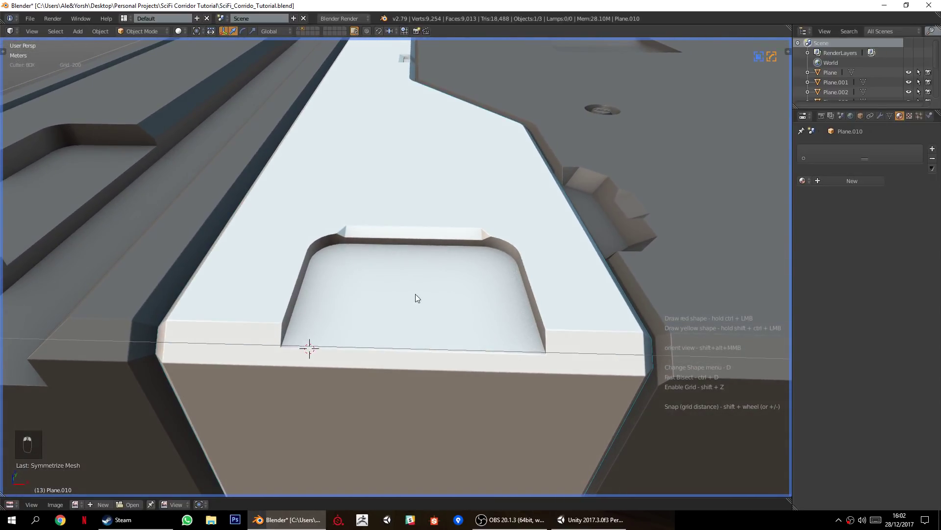
{"action": "key", "text": "Tab"}
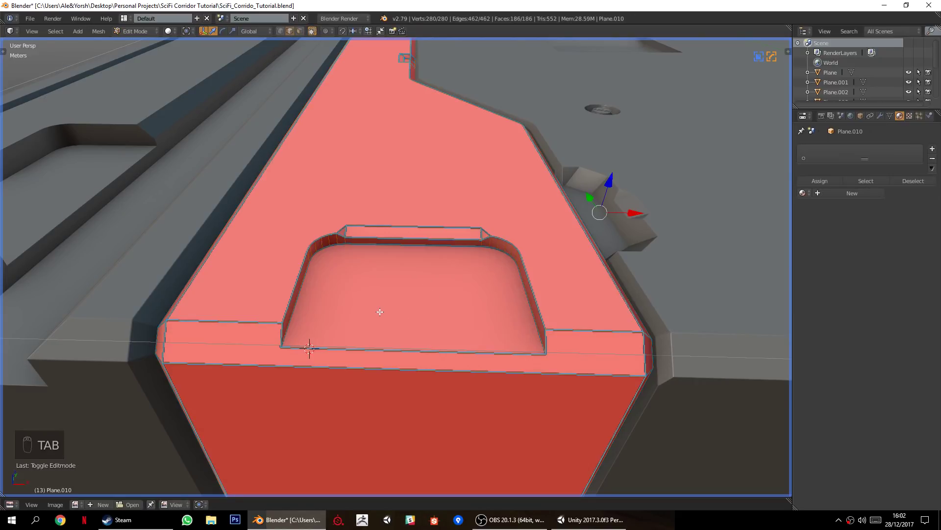
{"action": "left_click", "coordinate": [300, 31]}
{"action": "right_click", "coordinate": [395, 318]}
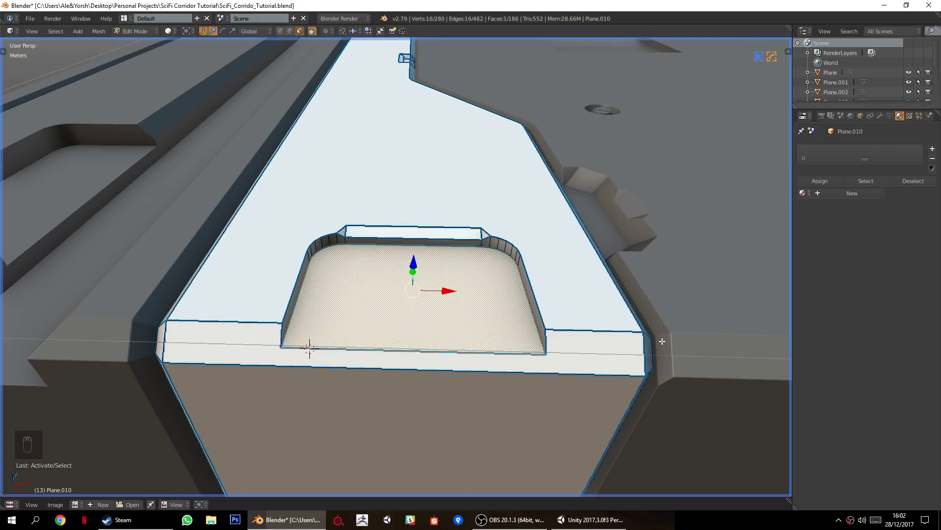
{"action": "key", "text": "i"}
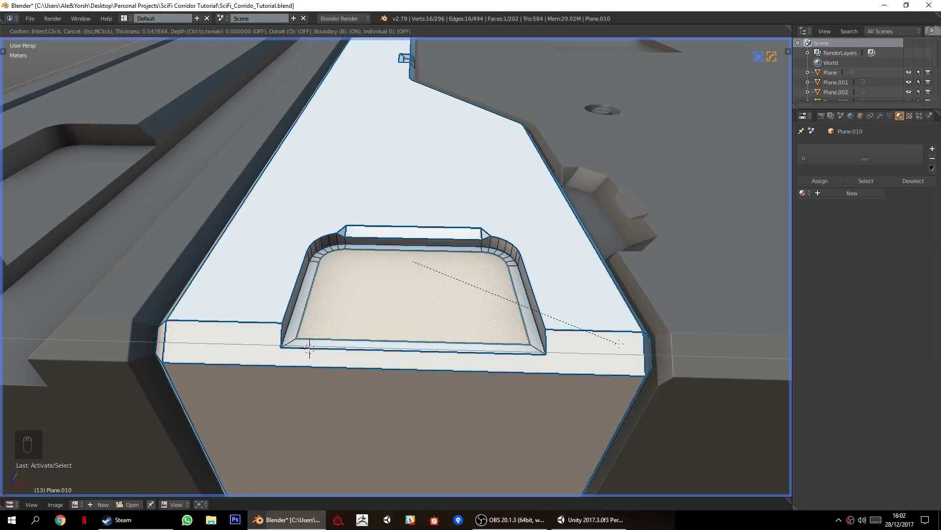
{"action": "left_click", "coordinate": [554, 363]}
Extrude the inset recess face upward and scale it down slightly to form a raised panel with sloped sides.
{"action": "middle_click_drag", "start_coordinate": [554, 363], "coordinate": [636, 364]}
{"action": "key", "text": "e"}
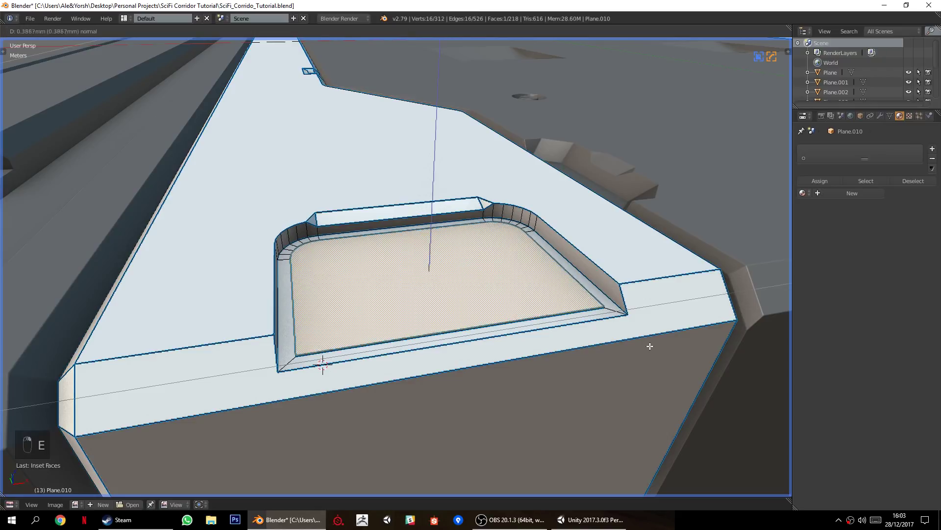
{"action": "left_click", "coordinate": [660, 288]}
{"action": "key", "text": "s"}
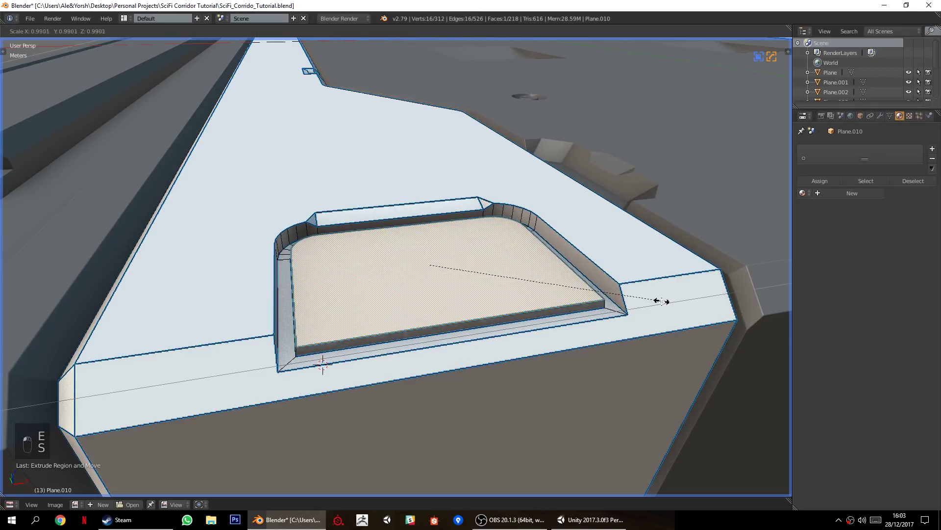
{"action": "key", "text": "Tab"}
{"action": "middle_click_drag", "start_coordinate": [582, 356], "coordinate": [447, 313]}
{"action": "key", "text": "Tab"}
{"action": "key", "text": "a"}
{"action": "key", "text": "a"}
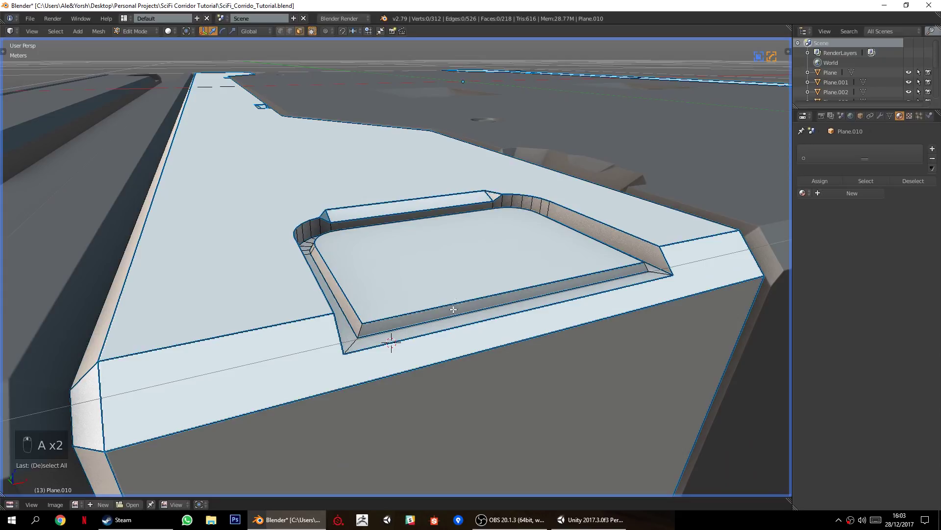
Mark the two short front corner edges of the raised panel with Hard Ops Set SSharp.
{"action": "scroll", "coordinate": [428, 316], "scroll_direction": "up", "scroll_amount": 2}
{"action": "right_click", "coordinate": [406, 338]}
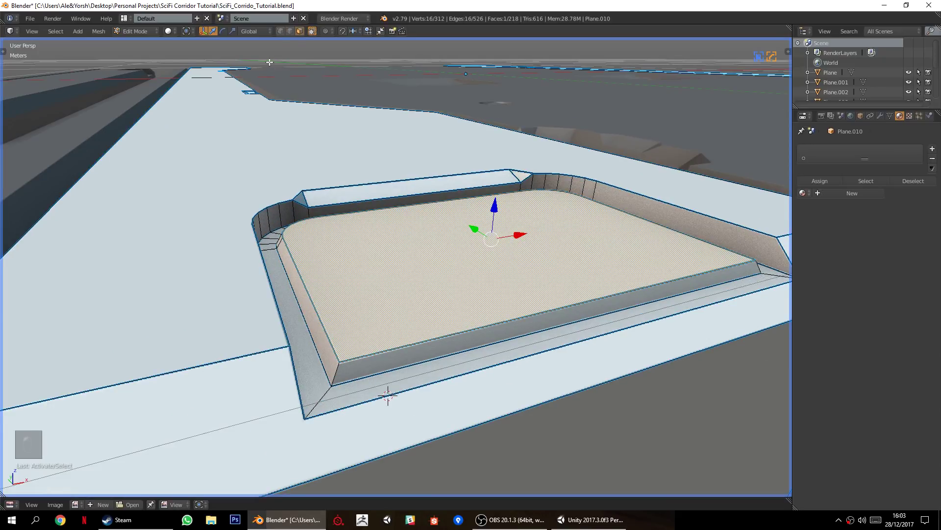
{"action": "right_click", "coordinate": [337, 382]}
{"action": "right_click", "coordinate": [340, 367]}
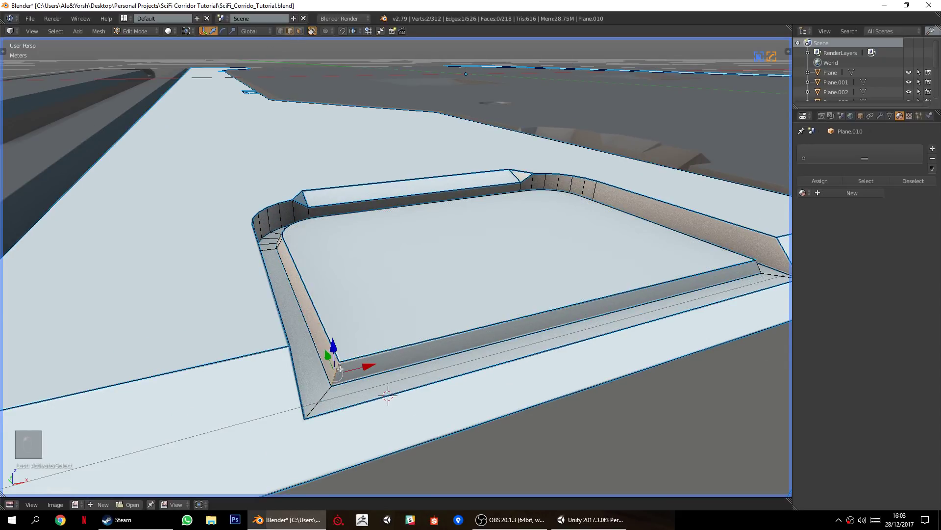
{"action": "key", "text": "q"}
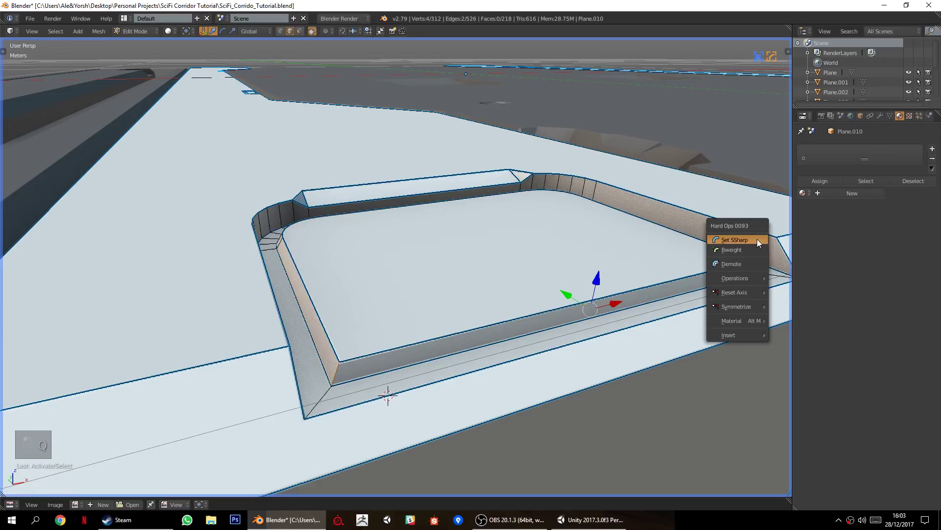
{"action": "key", "text": "a"}
Demote the raised panel's long front edge and bevel it with 2 segments at an offset of about 0.22.
{"action": "right_click", "coordinate": [483, 334]}
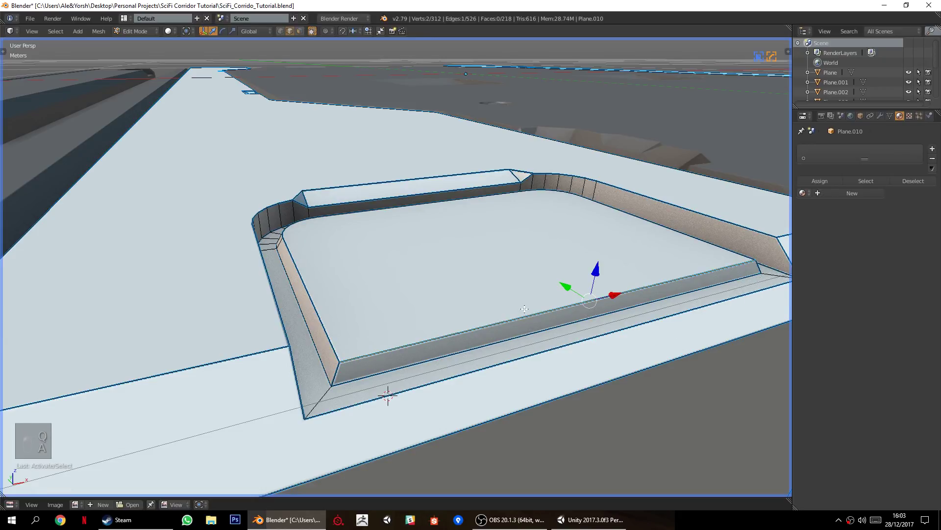
{"action": "key", "text": "q"}
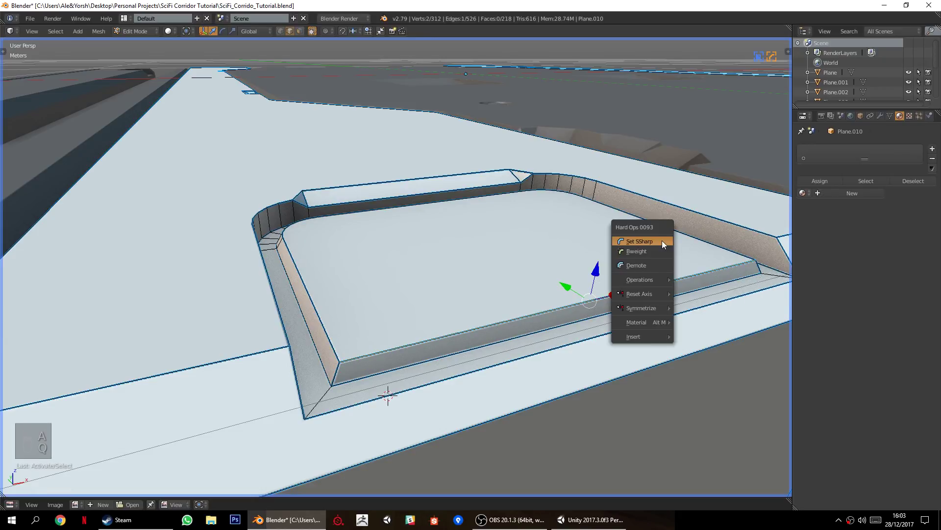
{"action": "left_click", "coordinate": [645, 266]}
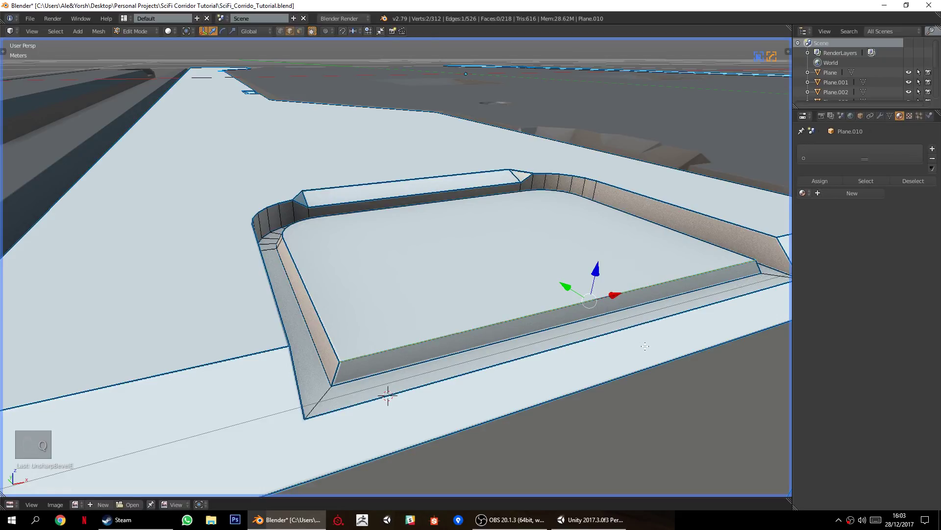
{"action": "key", "text": "ctrl+b"}
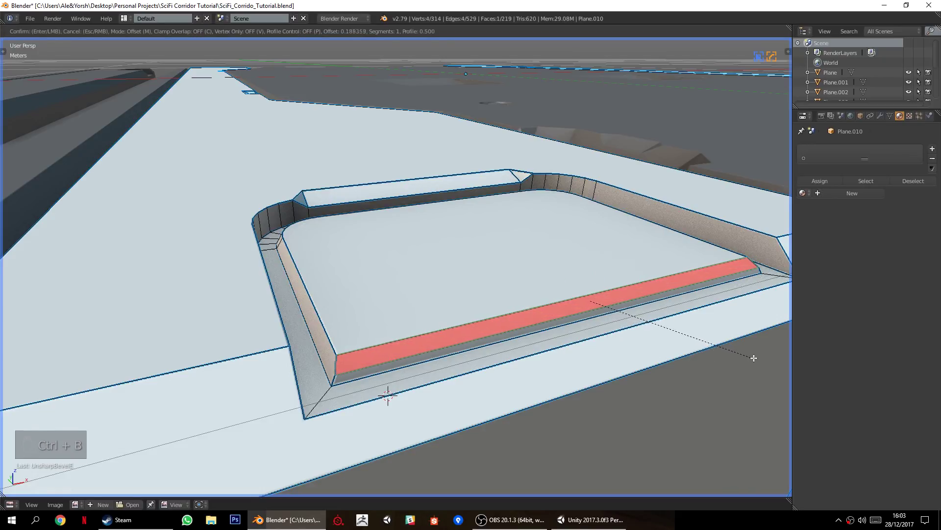
{"action": "scroll", "coordinate": [768, 359], "scroll_direction": "up", "scroll_amount": 2}
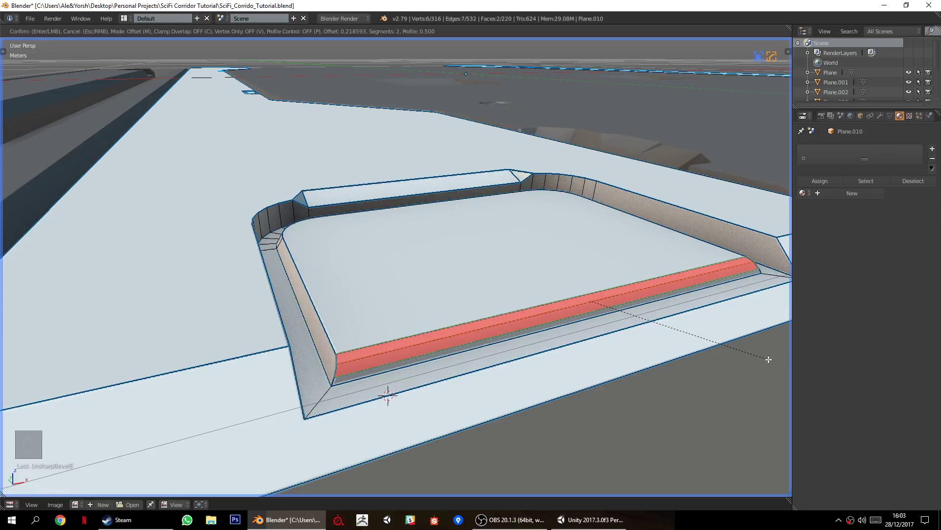
{"action": "left_click", "coordinate": [774, 360]}
Check the bevelled front edge's shading in Object Mode with the viewport's Ambient Occlusion switched off.
{"action": "key", "text": "Tab"}
{"action": "middle_click_drag", "start_coordinate": [661, 383], "coordinate": [473, 364]}
{"action": "key", "text": "Tab"}
{"action": "key", "text": "Tab"}
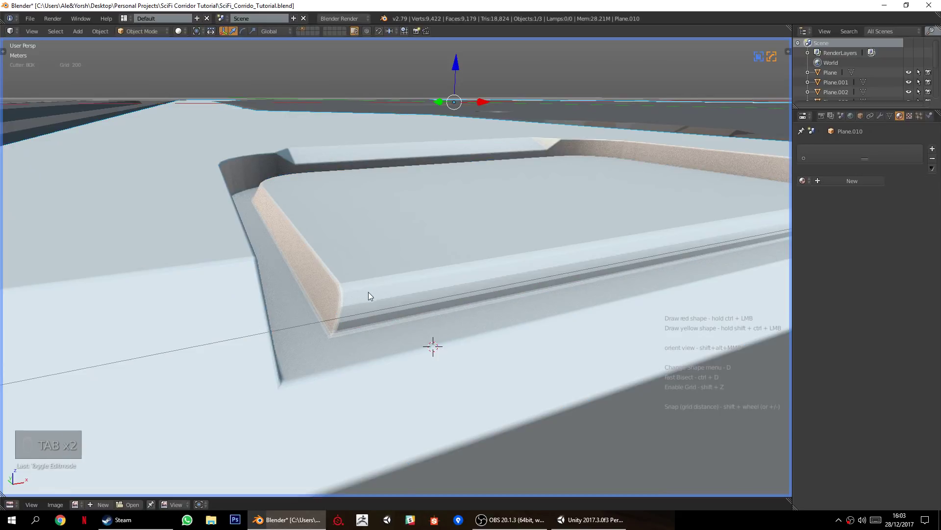
{"action": "key", "text": "n"}
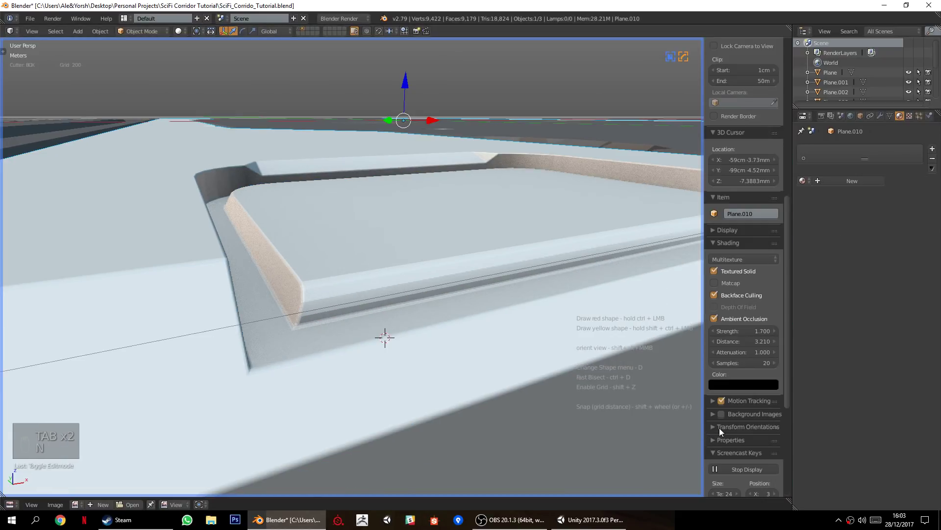
{"action": "left_click", "coordinate": [715, 318]}
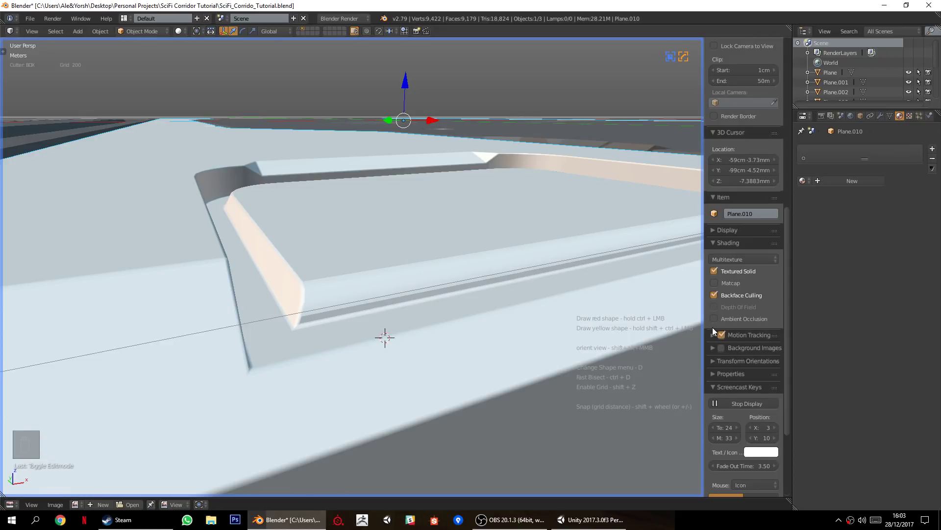
{"action": "key", "text": "n"}
Symmetrize the trim mesh to copy the raised recess panel to the opposite strip.
{"action": "scroll", "coordinate": [471, 434], "scroll_direction": "down", "scroll_amount": 7}
{"action": "middle_click_drag", "start_coordinate": [472, 356], "coordinate": [436, 310]}
{"action": "scroll", "coordinate": [443, 278], "scroll_direction": "down", "scroll_amount": 3}
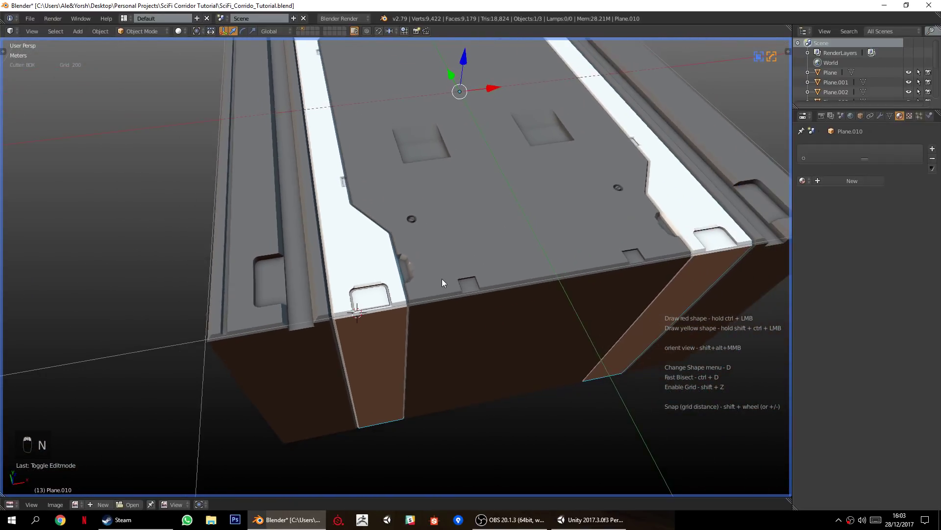
{"action": "key", "text": "alt+x"}
In top orthographic view, cut a small rectangular notch near one end of the raised panel's back edge with Box Cutter.
{"action": "scroll", "coordinate": [379, 349], "scroll_direction": "up", "scroll_amount": 3}
{"action": "key", "text": "a"}
{"action": "mouse_move", "coordinate": [379, 348]}
{"action": "middle_mouse_down"}
{"action": "mouse_move", "coordinate": [321, 366]}
{"action": "mouse_move", "coordinate": [413, 302]}
{"action": "mouse_move", "coordinate": [396, 346]}
{"action": "middle_mouse_up"}
{"action": "scroll", "coordinate": [413, 302], "scroll_direction": "up", "scroll_amount": 3}
{"action": "key", "text": "KP_5"}
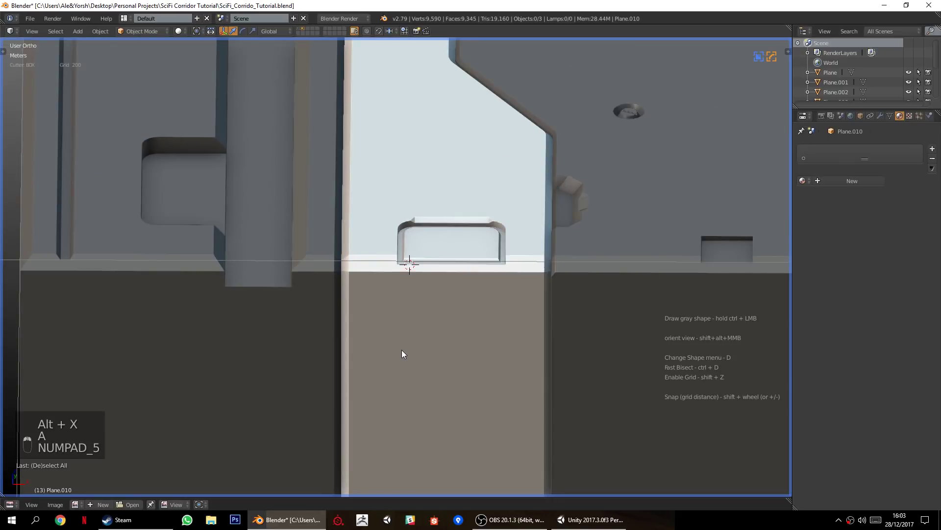
{"action": "key", "text": "KP_1"}
{"action": "scroll", "coordinate": [537, 287], "scroll_direction": "up", "scroll_amount": 4}
{"action": "middle_click_drag", "start_coordinate": [461, 169], "coordinate": [384, 332], "text": "shift"}
{"action": "scroll", "coordinate": [319, 226], "scroll_direction": "up", "scroll_amount": 2}
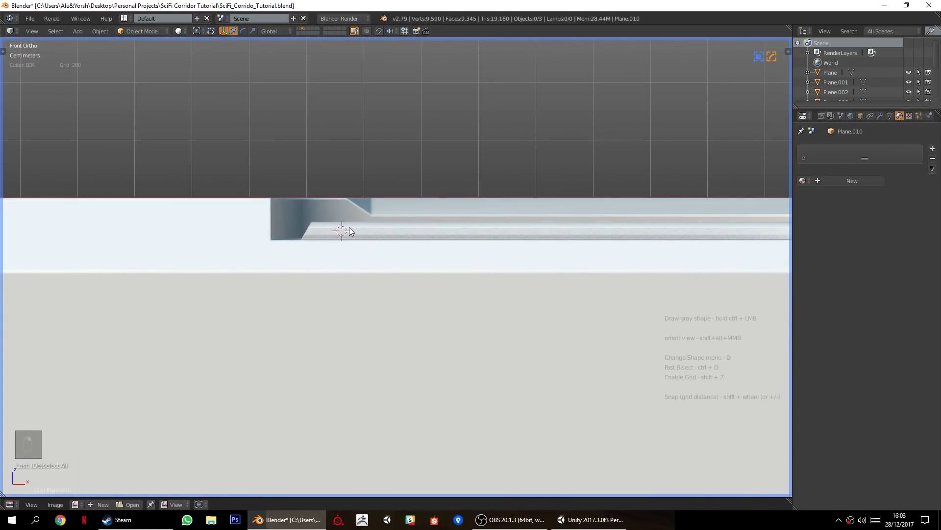
{"action": "key", "text": "KP_7"}
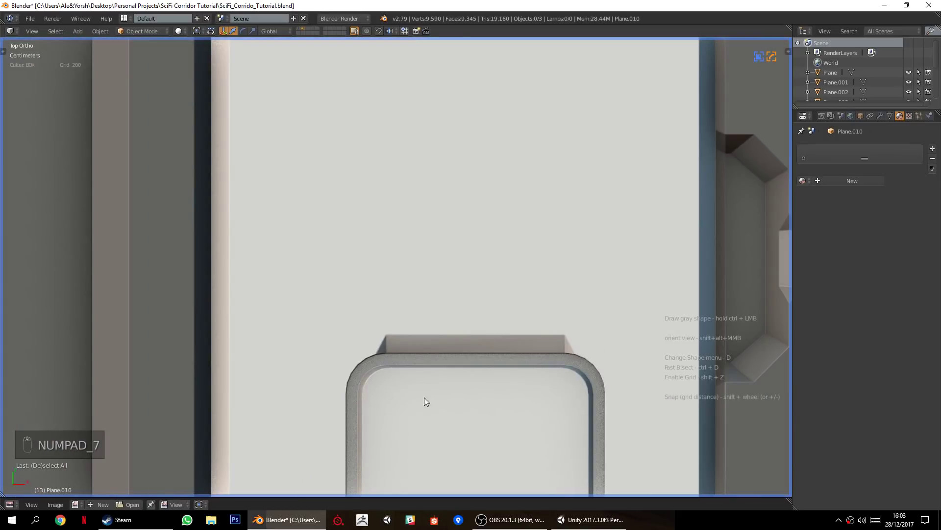
{"action": "middle_click_drag", "start_coordinate": [424, 397], "coordinate": [395, 284], "text": "shift"}
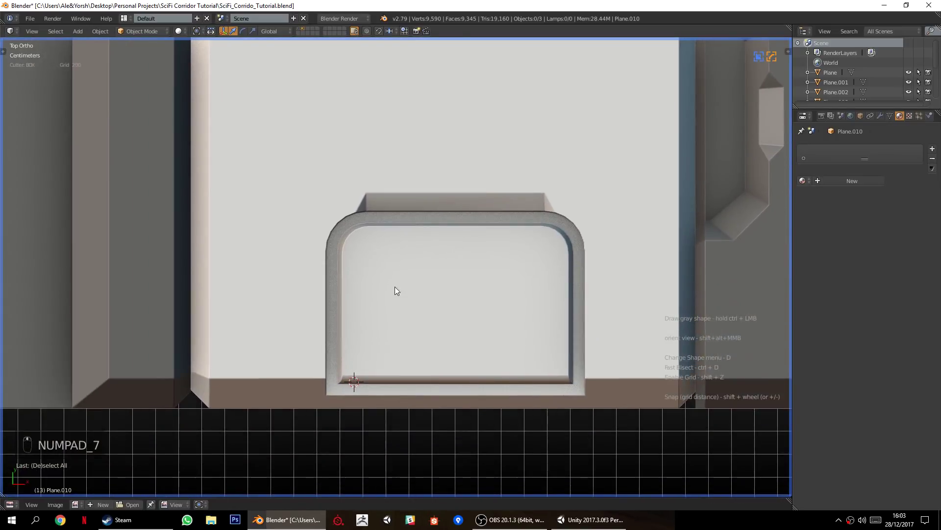
{"action": "scroll", "coordinate": [370, 265], "scroll_direction": "up", "scroll_amount": 2}
{"action": "left_click_drag", "start_coordinate": [363, 207], "coordinate": [400, 233], "text": "ctrl"}
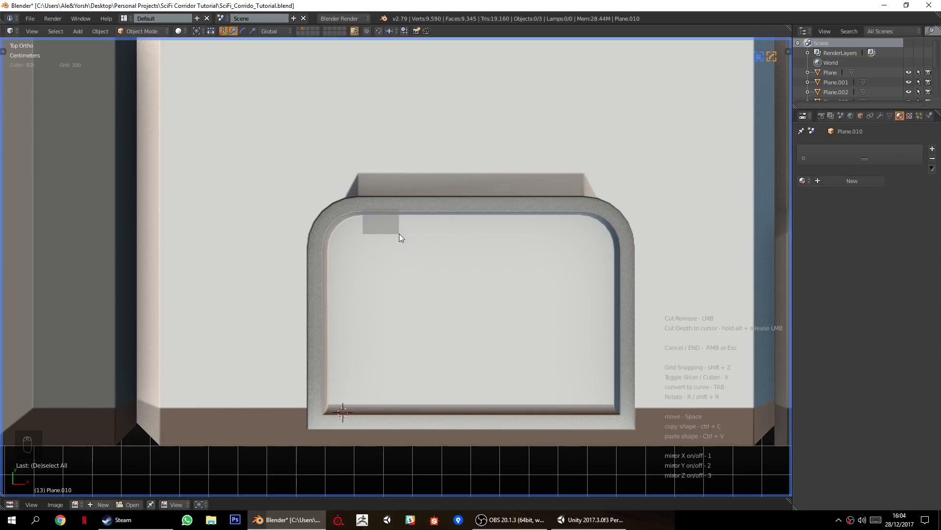
{"action": "key", "text": "Tab"}
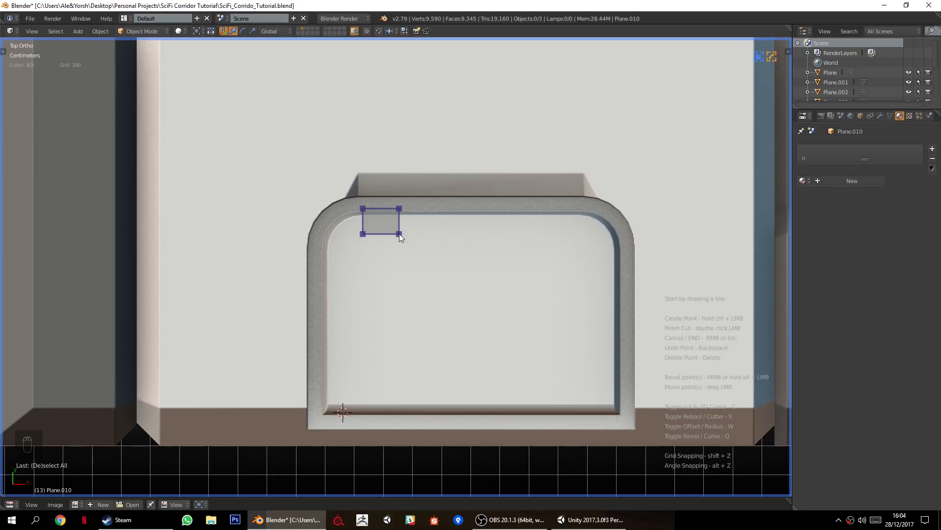
{"action": "double_click", "coordinate": [481, 467]}
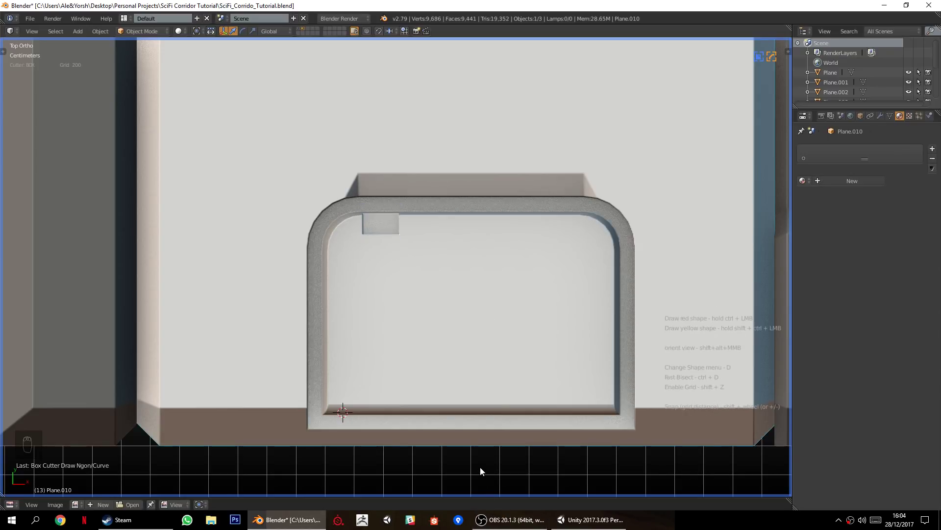
Cut a second, similar-sized rectangular notch near the other end of the raised panel's back edge.
{"action": "scroll", "coordinate": [452, 372], "scroll_direction": "down", "scroll_amount": 1}
{"action": "middle_click_drag", "start_coordinate": [459, 354], "coordinate": [446, 361], "text": "shift"}
{"action": "scroll", "coordinate": [446, 361], "scroll_direction": "up", "scroll_amount": 2}
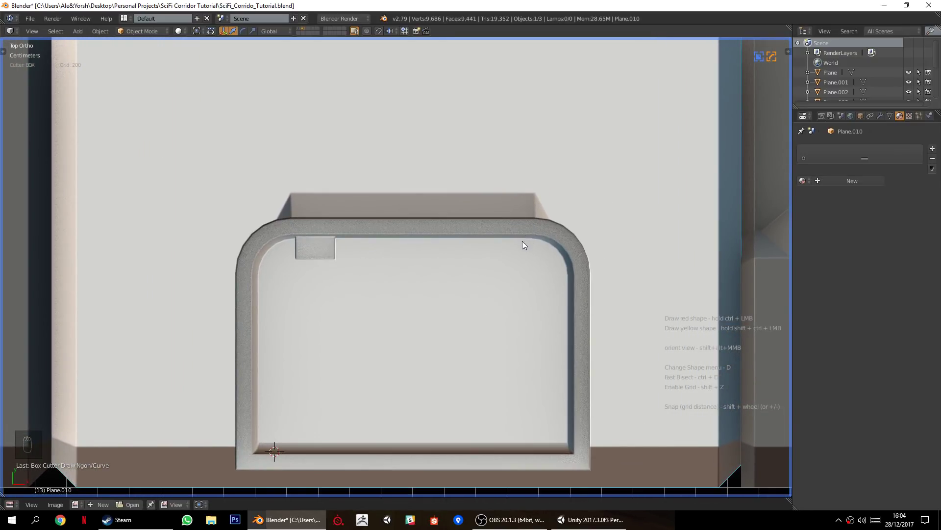
{"action": "left_click_drag", "start_coordinate": [528, 236], "coordinate": [479, 258], "text": "ctrl"}
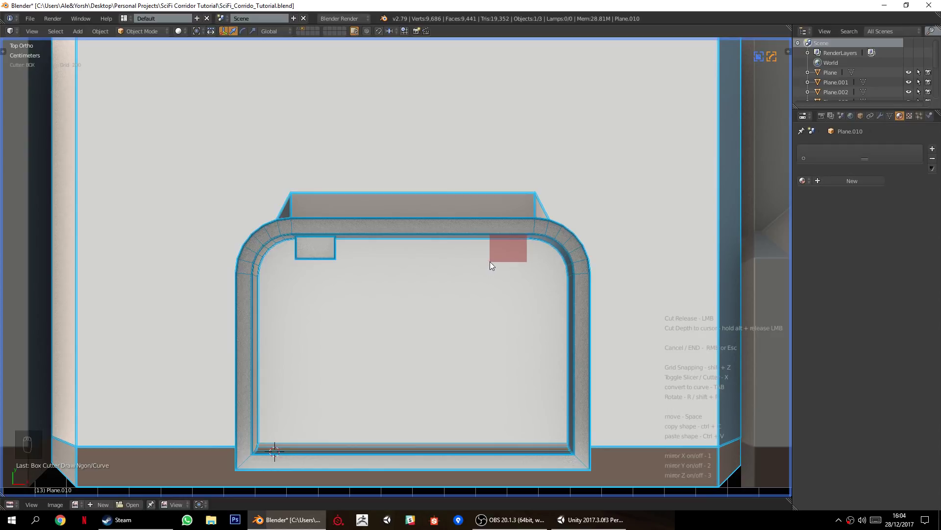
{"action": "key", "text": "Tab"}
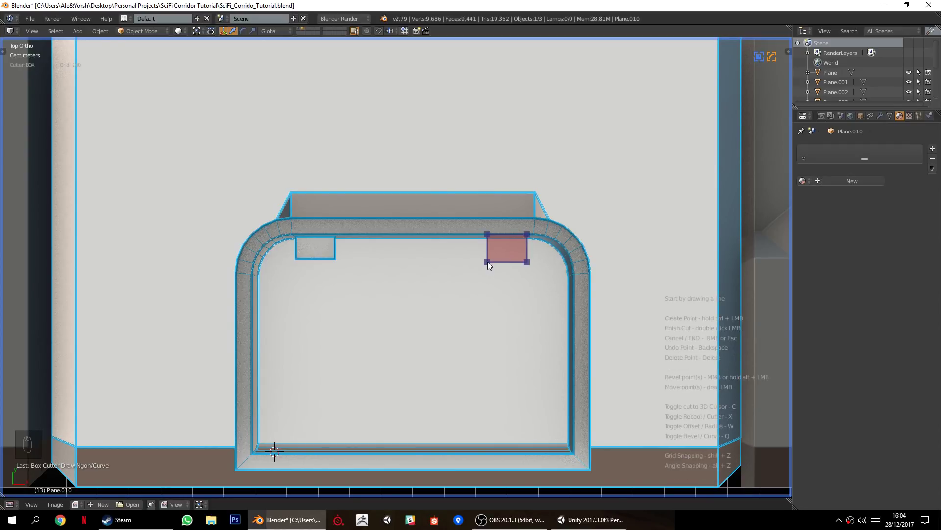
{"action": "double_click", "coordinate": [484, 349]}
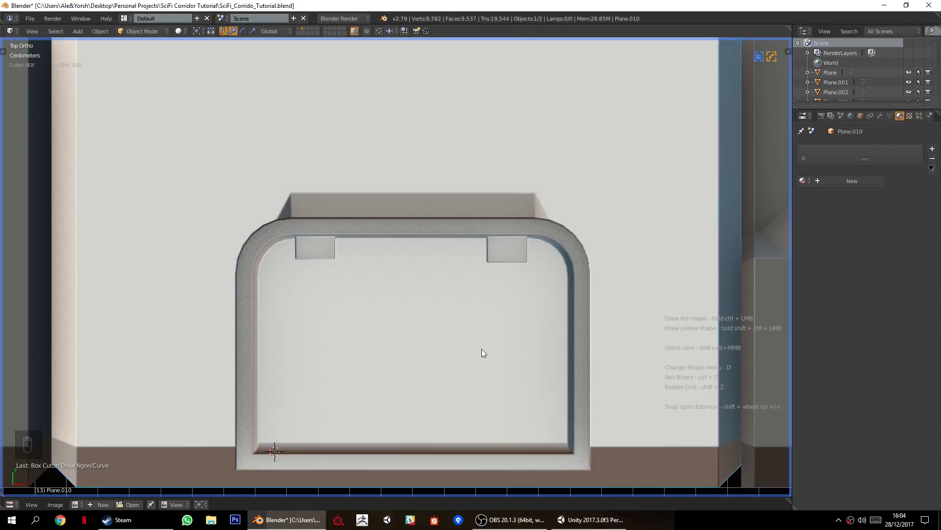
Bevel the raised panel's back edge between the two notches and return to Object Mode.
{"action": "scroll", "coordinate": [479, 348], "scroll_direction": "down", "scroll_amount": 4}
{"action": "scroll", "coordinate": [456, 341], "scroll_direction": "up", "scroll_amount": 4}
{"action": "scroll", "coordinate": [441, 349], "scroll_direction": "up", "scroll_amount": 1}
{"action": "key", "text": "Tab"}
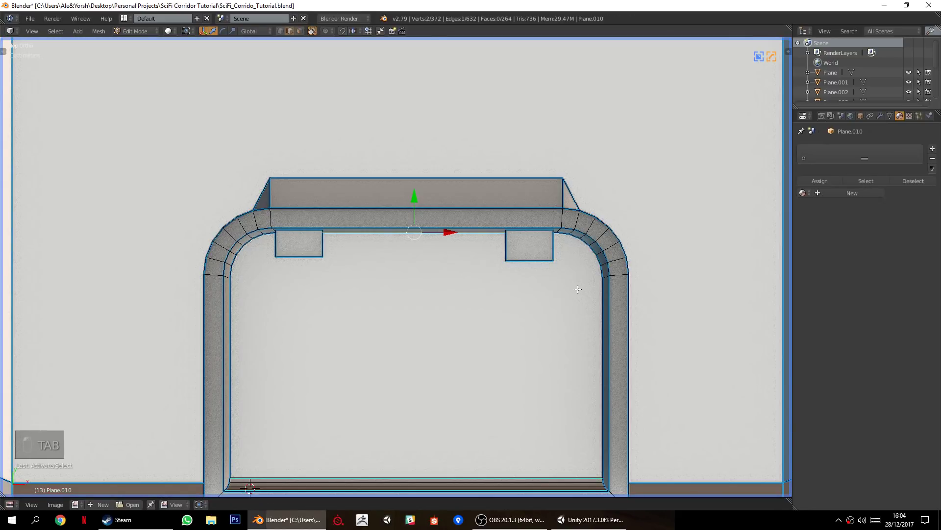
{"action": "key", "text": "ctrl+b"}
{"action": "left_click", "coordinate": [625, 295]}
{"action": "key", "text": "Tab"}
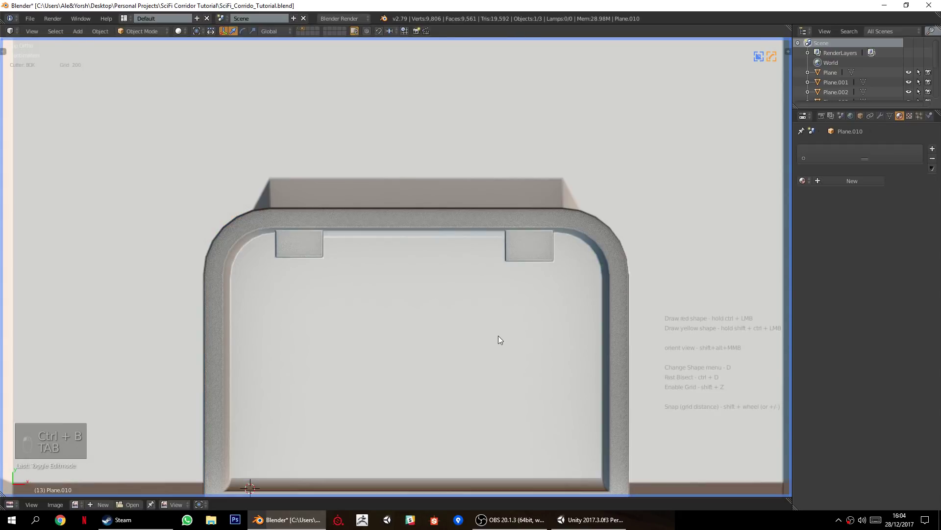
Move the inner edge of the bevel between the two notches deeper into the raised panel, widening the bevel.
{"action": "scroll", "coordinate": [498, 336], "scroll_direction": "down", "scroll_amount": 1}
{"action": "scroll", "coordinate": [476, 341], "scroll_direction": "up", "scroll_amount": 3}
{"action": "key", "text": "Tab"}
{"action": "right_click", "coordinate": [377, 225]}
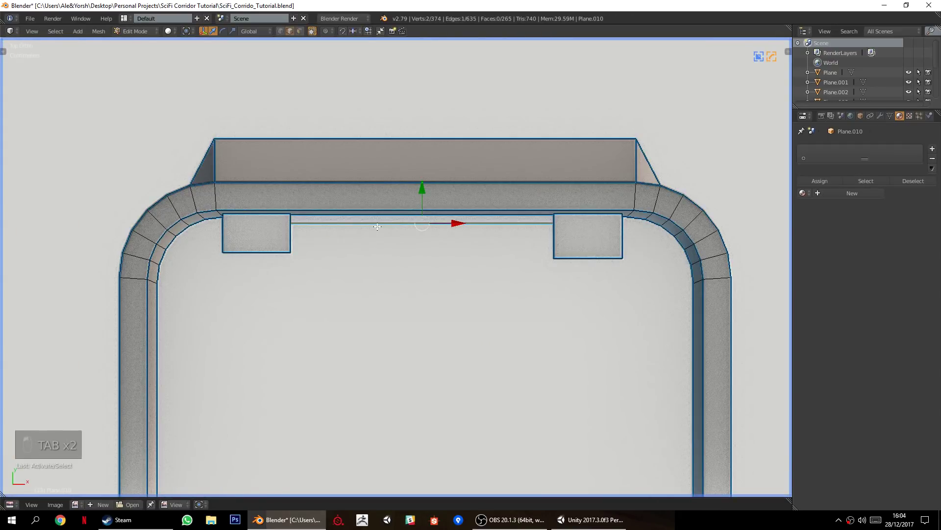
{"action": "key", "text": "e"}
{"action": "left_click", "coordinate": [393, 212]}
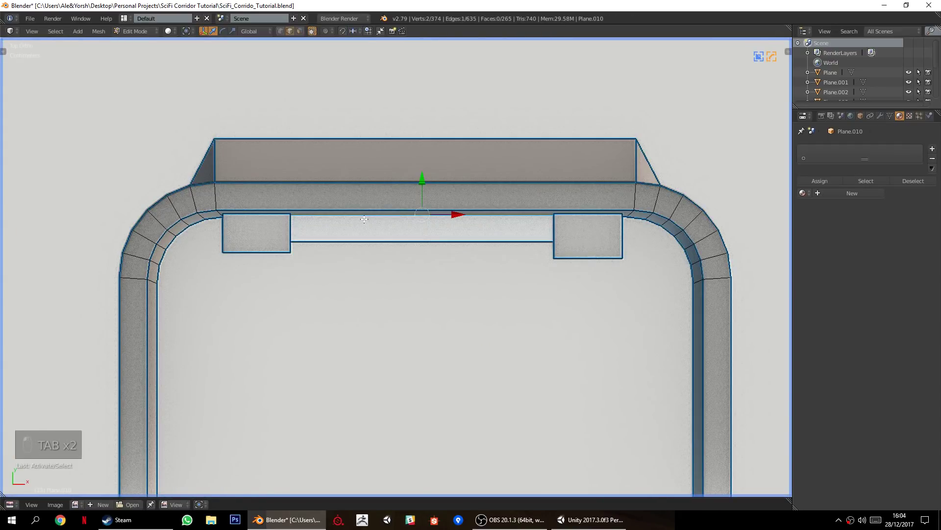
Try to shift the bevel's outer edge towards the panel, check the shape in Object Mode and undo the shift.
{"action": "left_click_drag", "start_coordinate": [421, 184], "coordinate": [425, 195]}
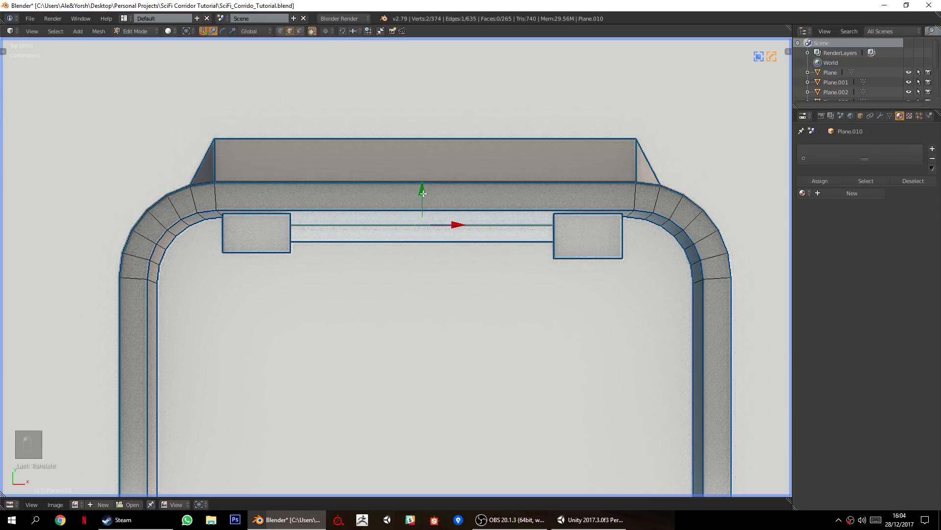
{"action": "key", "text": "Tab"}
{"action": "scroll", "coordinate": [367, 321], "scroll_direction": "down", "scroll_amount": 3}
{"action": "middle_click_drag", "start_coordinate": [368, 322], "coordinate": [488, 300]}
{"action": "key", "text": "Tab"}
{"action": "key", "text": "ctrl+z"}
{"action": "key", "text": "ctrl+z"}
{"action": "key", "text": "Tab"}
{"action": "scroll", "coordinate": [438, 274], "scroll_direction": "up", "scroll_amount": 3}
{"action": "scroll", "coordinate": [439, 273], "scroll_direction": "down", "scroll_amount": 3}
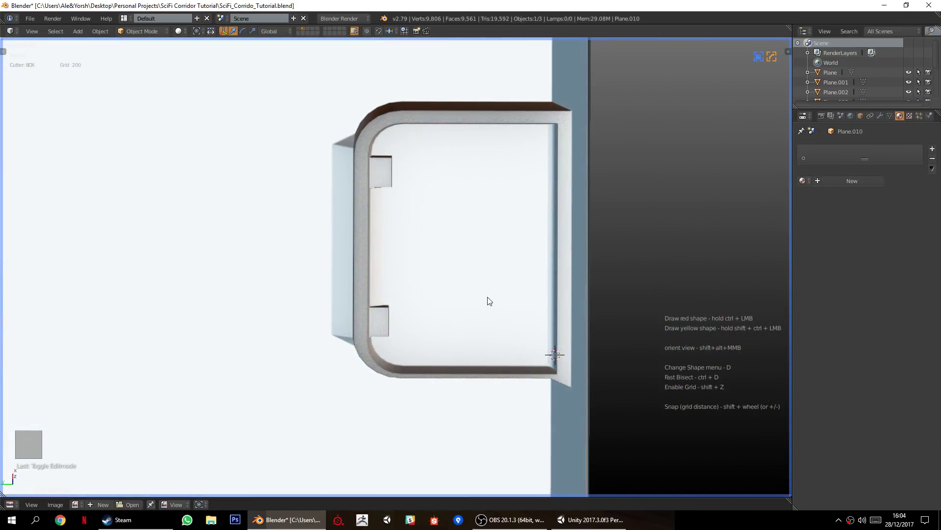
In top orthographic view, snap the 3D cursor to the centre of the raised panel's large face.
{"action": "key", "text": "KP_7"}
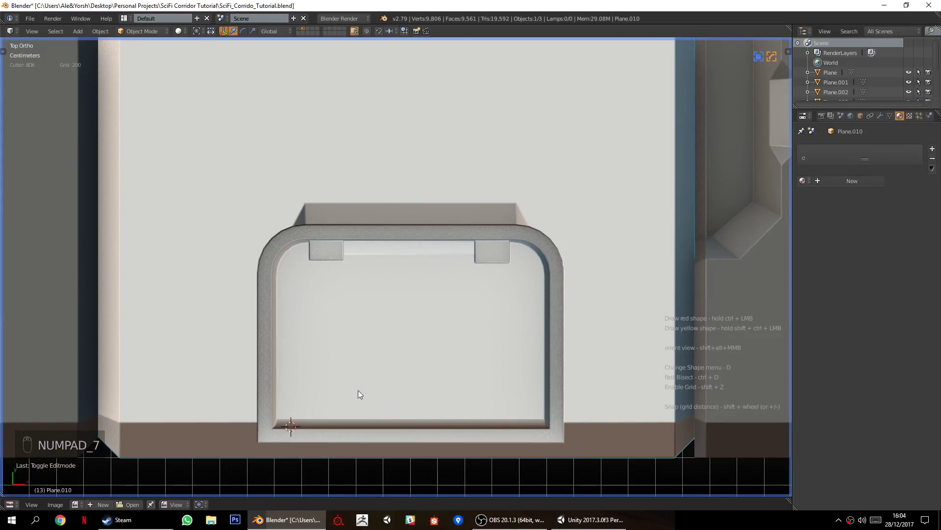
{"action": "scroll", "coordinate": [373, 371], "scroll_direction": "down", "scroll_amount": 3}
{"action": "scroll", "coordinate": [435, 358], "scroll_direction": "down", "scroll_amount": 2}
{"action": "scroll", "coordinate": [437, 359], "scroll_direction": "up", "scroll_amount": 2}
{"action": "scroll", "coordinate": [461, 366], "scroll_direction": "down", "scroll_amount": 2}
{"action": "key", "text": "shift+a"}
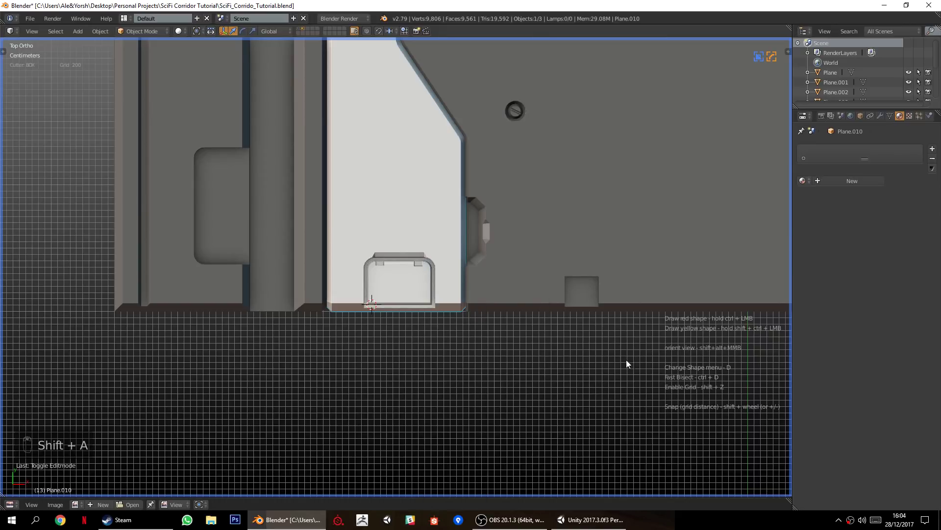
{"action": "scroll", "coordinate": [390, 299], "scroll_direction": "up", "scroll_amount": 4}
{"action": "key", "text": "Tab"}
{"action": "left_click", "coordinate": [300, 31]}
{"action": "right_click", "coordinate": [394, 298]}
{"action": "scroll", "coordinate": [593, 326], "scroll_direction": "up", "scroll_amount": 3}
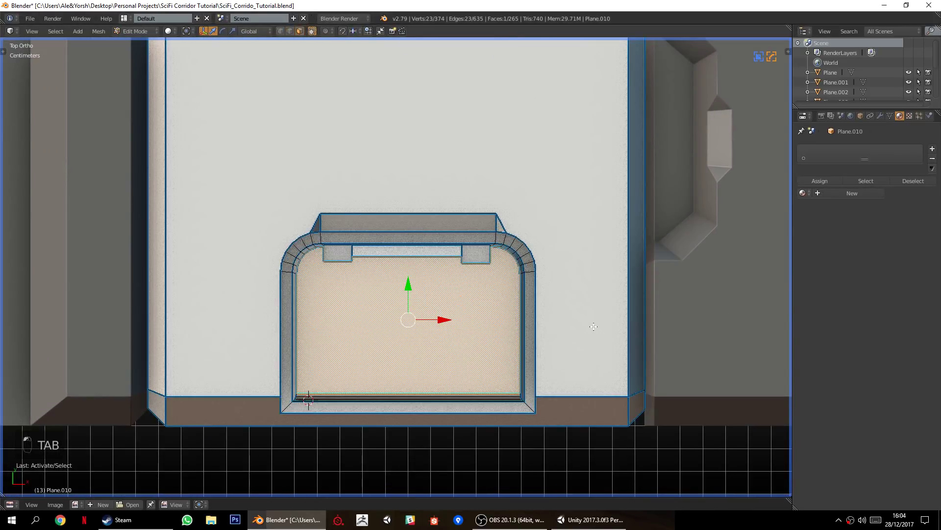
{"action": "key", "text": "shift+s"}
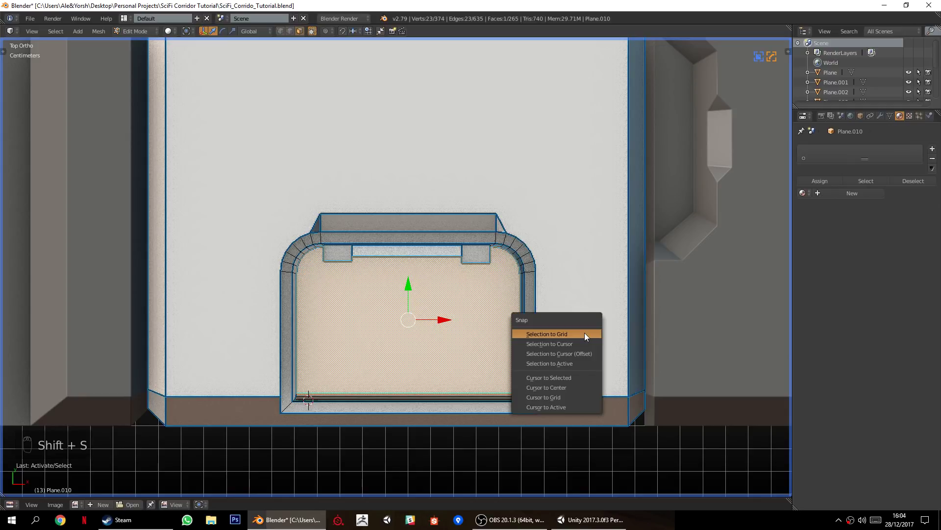
{"action": "left_click", "coordinate": [557, 377]}
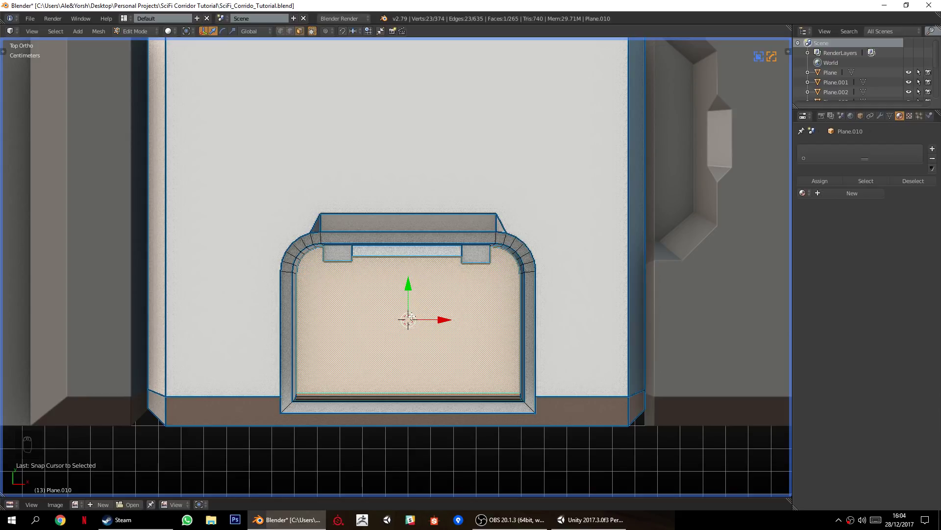
Add a cube at the 3D cursor and scale it down until it fits centrally inside the raised panel.
{"action": "key", "text": "Tab"}
{"action": "key", "text": "shift+a"}
{"action": "mouse_move", "coordinate": [554, 348]}
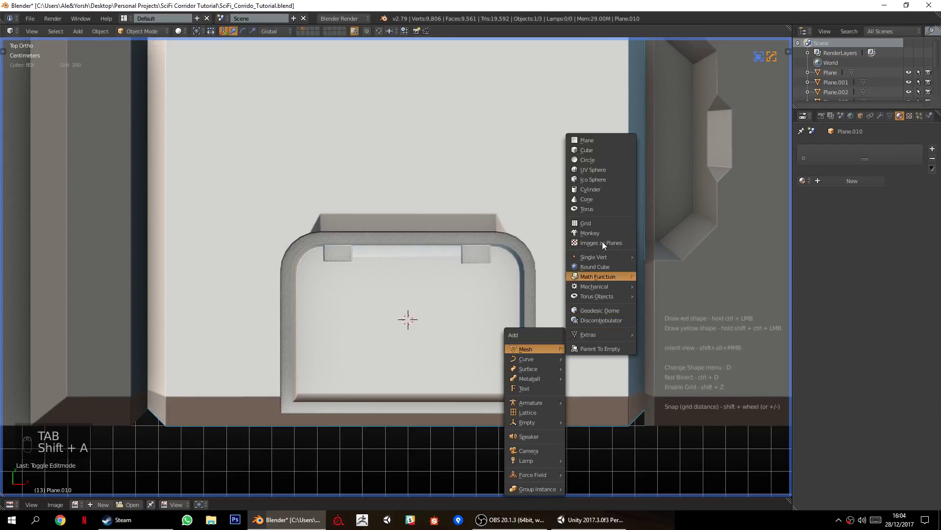
{"action": "left_click", "coordinate": [587, 148]}
{"action": "scroll", "coordinate": [534, 274], "scroll_direction": "down", "scroll_amount": 8}
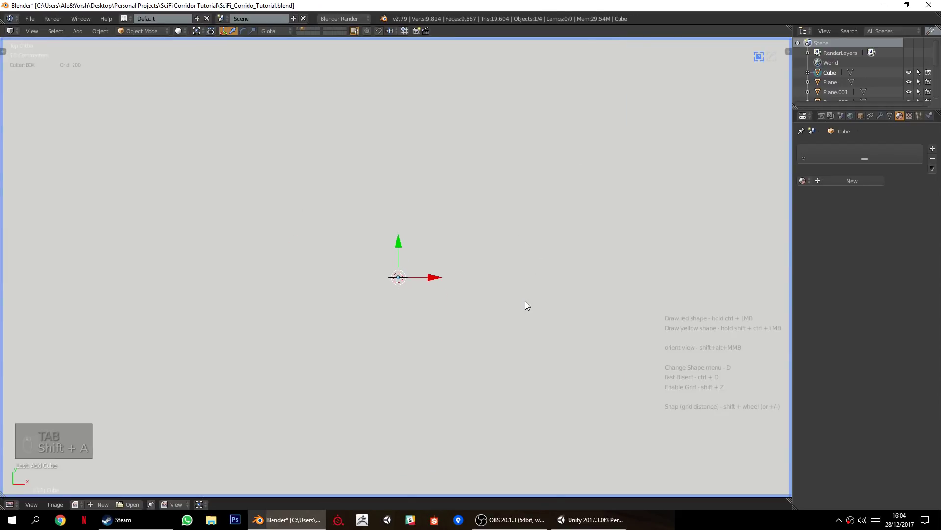
{"action": "scroll", "coordinate": [594, 332], "scroll_direction": "up", "scroll_amount": 5}
{"action": "key", "text": "s"}
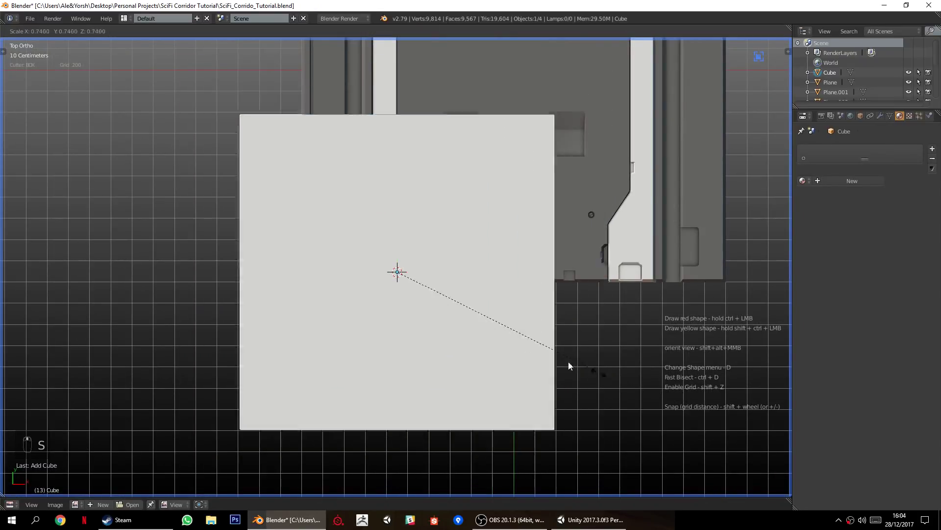
{"action": "left_click", "coordinate": [420, 293]}
{"action": "scroll", "coordinate": [470, 383], "scroll_direction": "up", "scroll_amount": 3}
{"action": "key", "text": "s"}
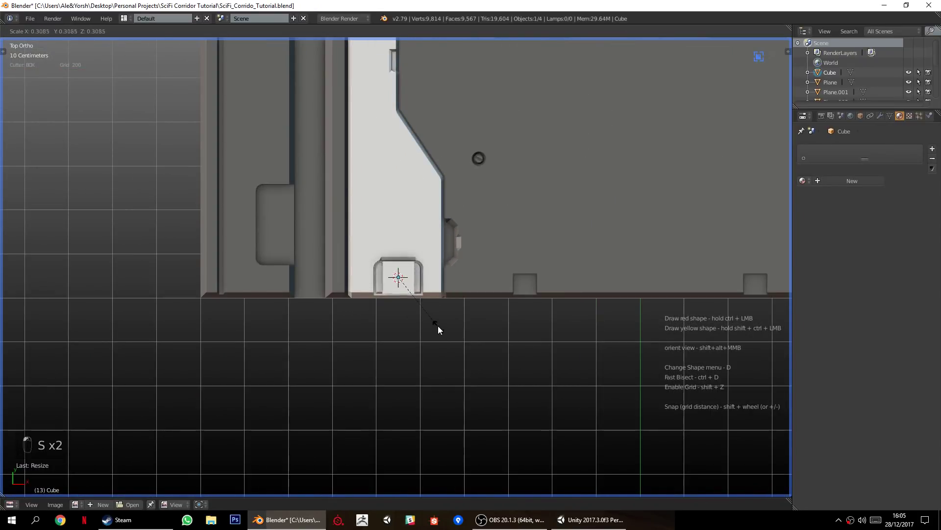
{"action": "left_click", "coordinate": [417, 317]}
{"action": "scroll", "coordinate": [479, 346], "scroll_direction": "up", "scroll_amount": 6}
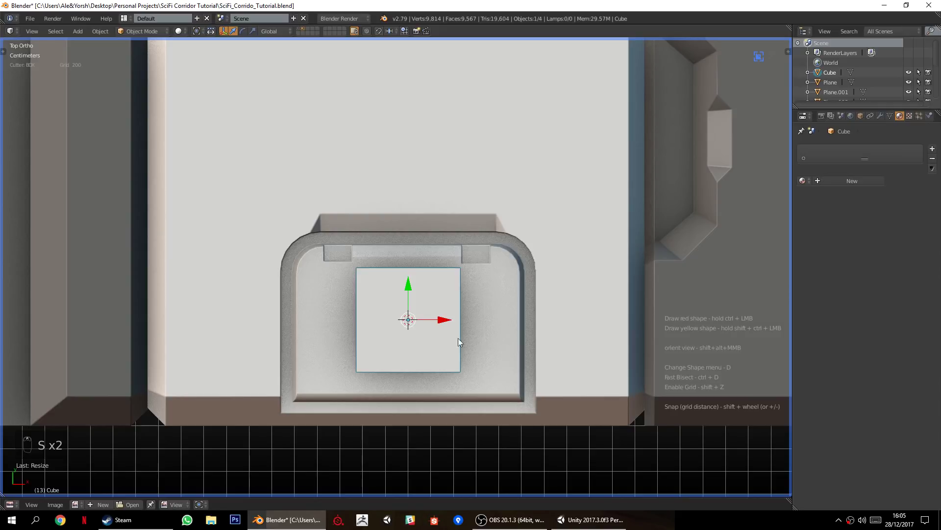
Cut the cube out of the trim mesh with a Hard Ops difference Boolean, using the cube as the cutter.
{"action": "key", "text": "Tab"}
{"action": "middle_click_drag", "start_coordinate": [404, 289], "coordinate": [476, 296]}
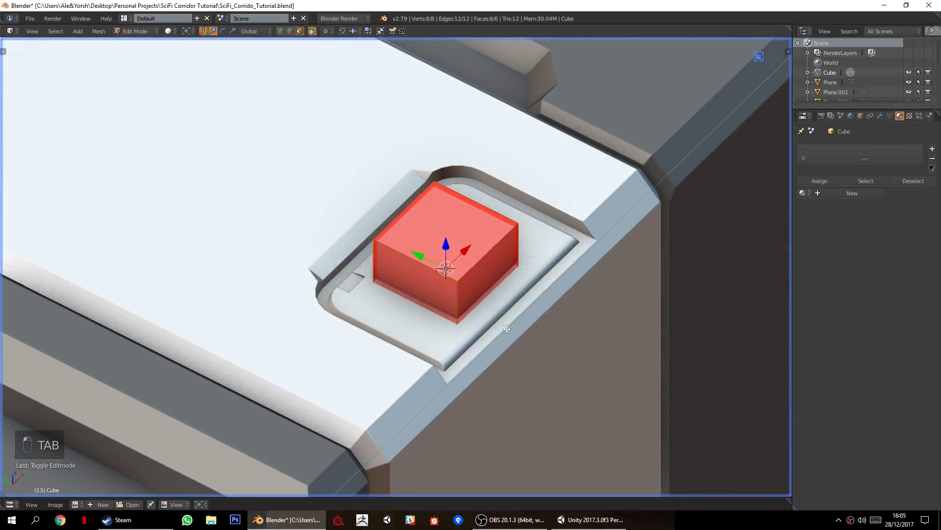
{"action": "key", "text": "Tab"}
{"action": "scroll", "coordinate": [527, 336], "scroll_direction": "down", "scroll_amount": 4}
{"action": "right_click", "coordinate": [475, 312], "text": "shift"}
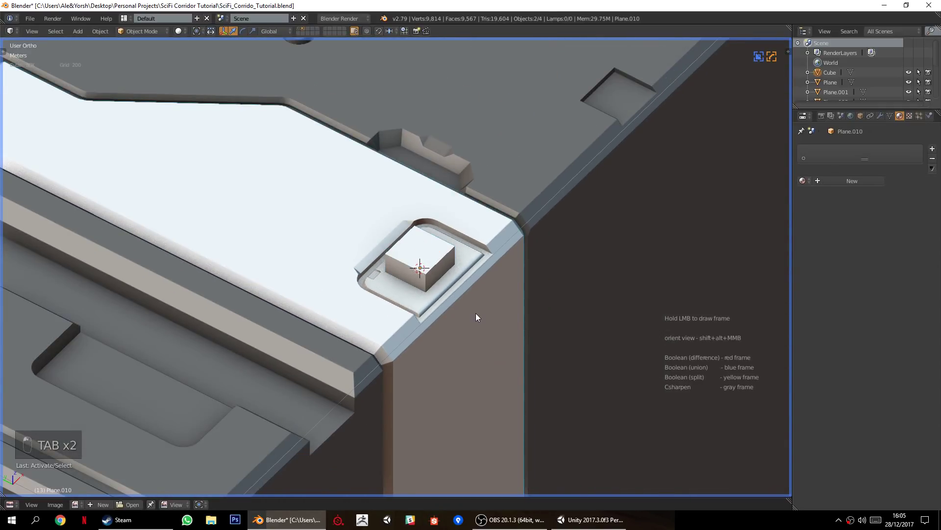
{"action": "key", "text": "ctrl+KP_Subtract"}
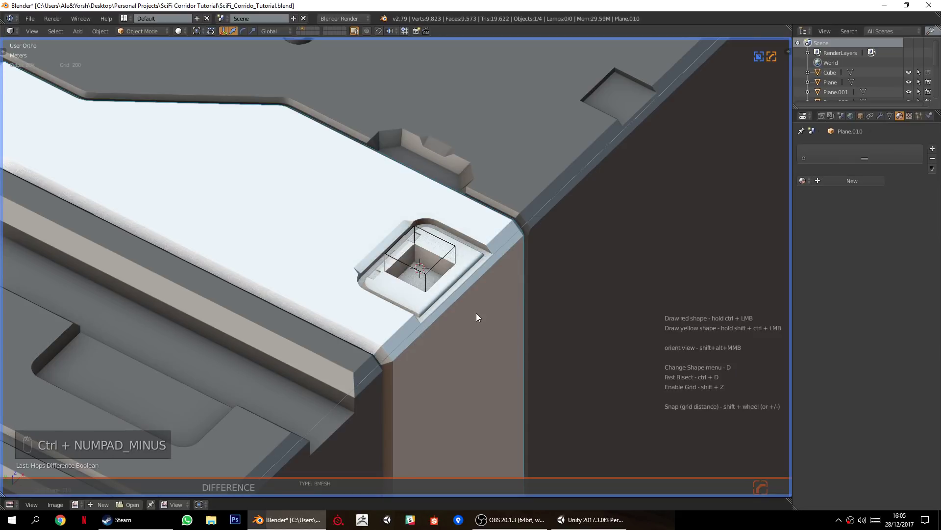
Raise the cube cutter vertically so the pocket in the raised panel becomes shallow.
{"action": "scroll", "coordinate": [475, 312], "scroll_direction": "up", "scroll_amount": 2}
{"action": "right_click", "coordinate": [488, 221]}
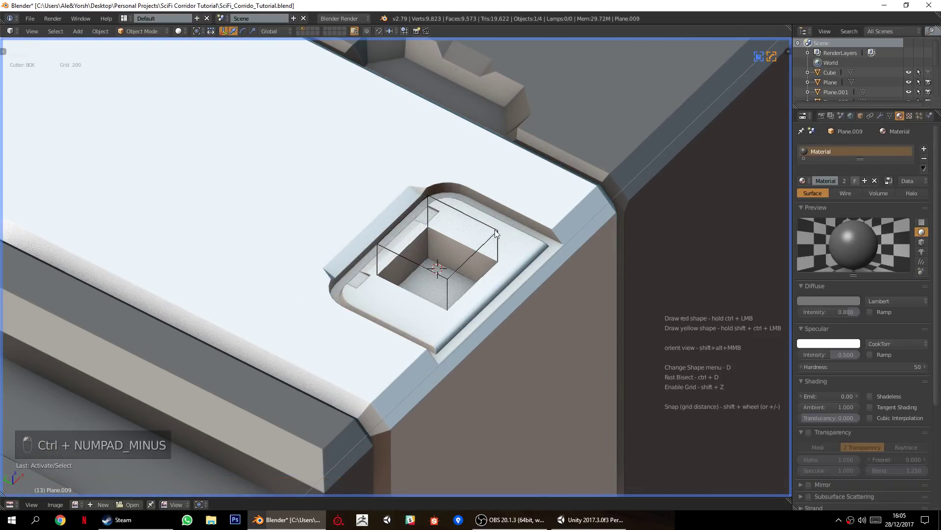
{"action": "right_click", "coordinate": [496, 236]}
{"action": "scroll", "coordinate": [438, 329], "scroll_direction": "up", "scroll_amount": 3}
{"action": "left_click_drag", "start_coordinate": [354, 303], "coordinate": [405, 259]}
{"action": "middle_click_drag", "start_coordinate": [443, 308], "coordinate": [440, 331]}
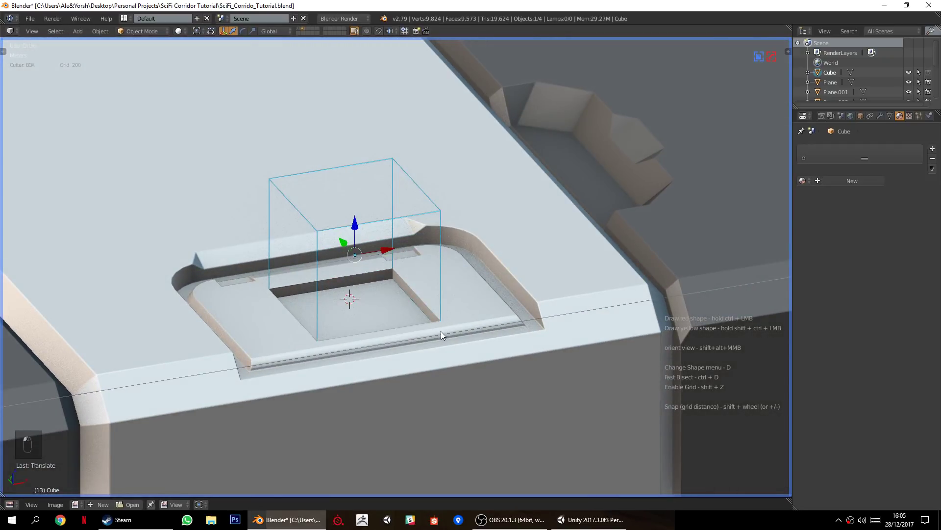
Scale the cutter's mesh along the global X axis to widen the pocket across the panel.
{"action": "key", "text": "Tab"}
{"action": "key", "text": "s"}
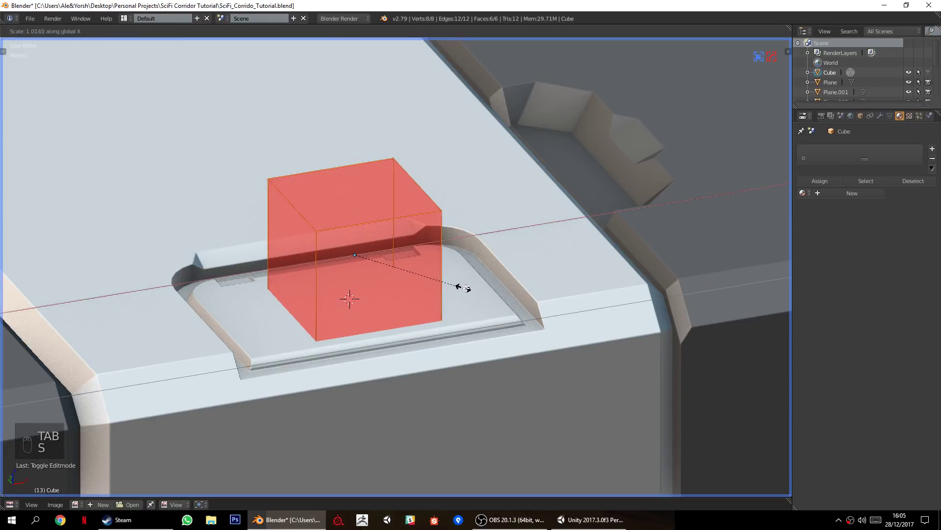
{"action": "left_click", "coordinate": [539, 303]}
{"action": "key", "text": "Tab"}
{"action": "middle_click_drag", "start_coordinate": [540, 303], "coordinate": [475, 335]}
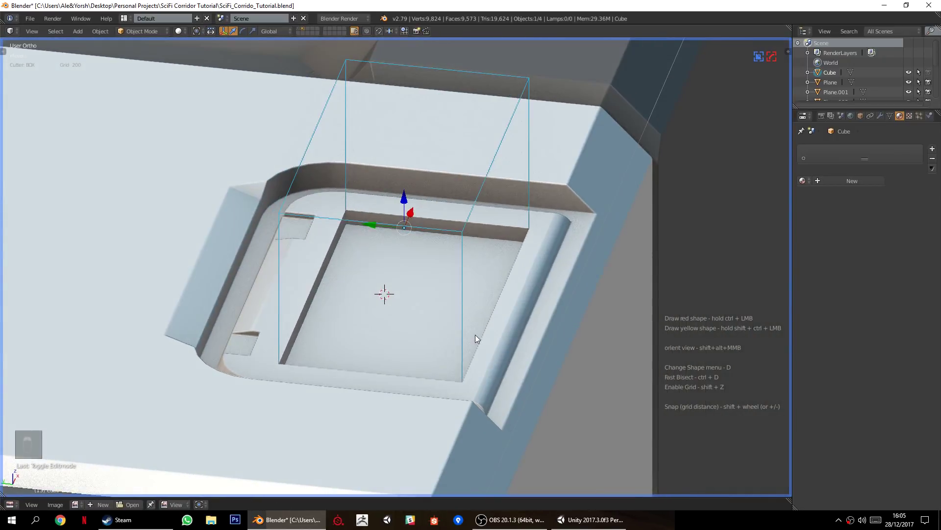
Add two evenly spaced, centred loop cuts running lengthwise around the cutter mesh.
{"action": "key", "text": "Tab"}
{"action": "key", "text": "a"}
{"action": "key", "text": "a"}
{"action": "key", "text": "ctrl+r"}
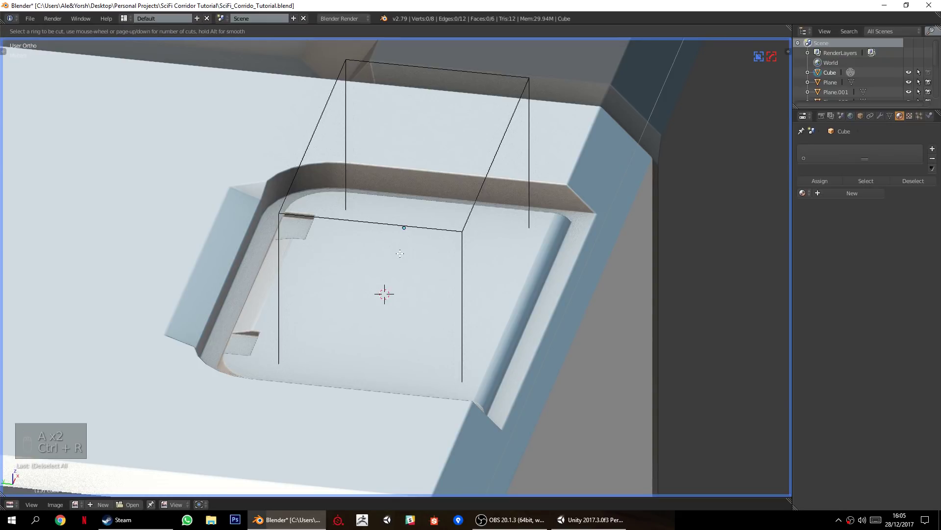
{"action": "scroll", "coordinate": [407, 216], "scroll_direction": "up", "scroll_amount": 1}
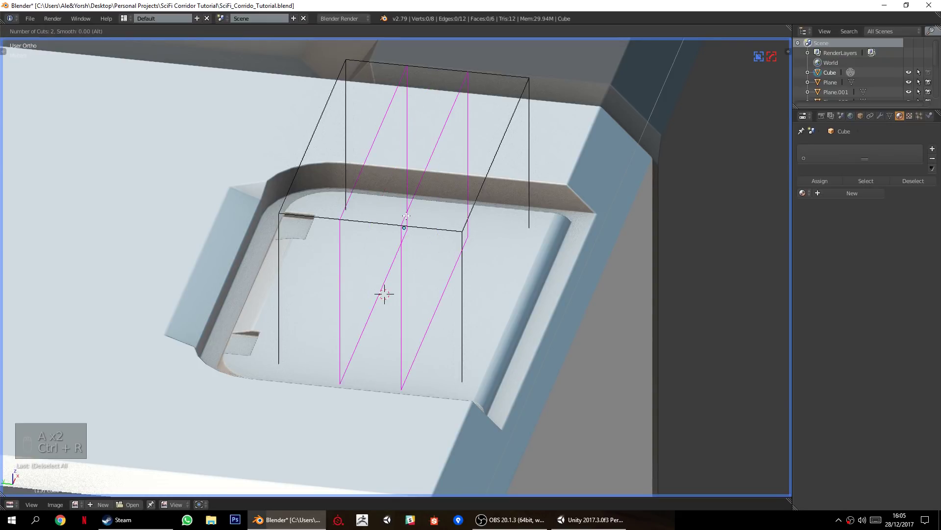
{"action": "left_click", "coordinate": [411, 217]}
{"action": "right_click", "coordinate": [412, 217]}
{"action": "key", "text": "a"}
Bevel the cutter's two new edge loops with one segment to form two wide parallel strips.
{"action": "middle_click_drag", "start_coordinate": [412, 217], "coordinate": [452, 183]}
{"action": "right_click", "coordinate": [429, 184], "text": "alt"}
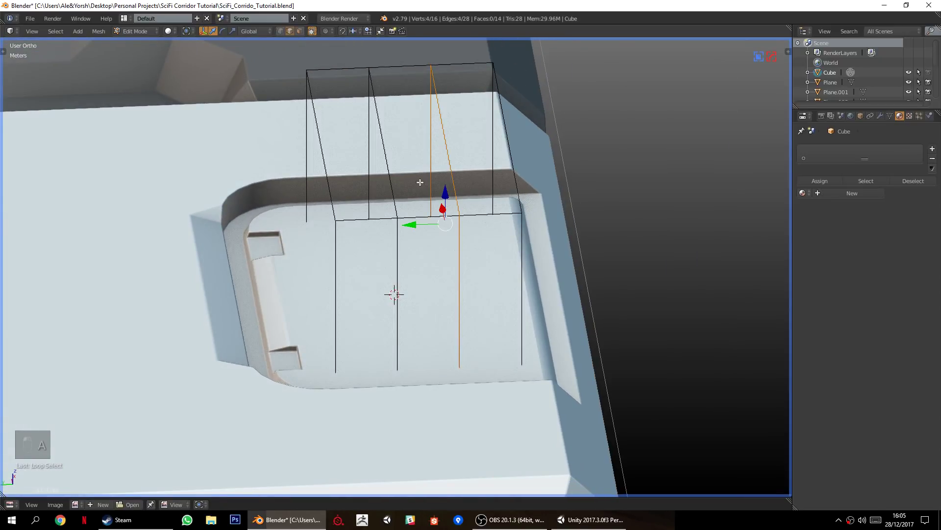
{"action": "right_click", "coordinate": [385, 148], "text": "alt+shift"}
{"action": "key", "text": "ctrl+b"}
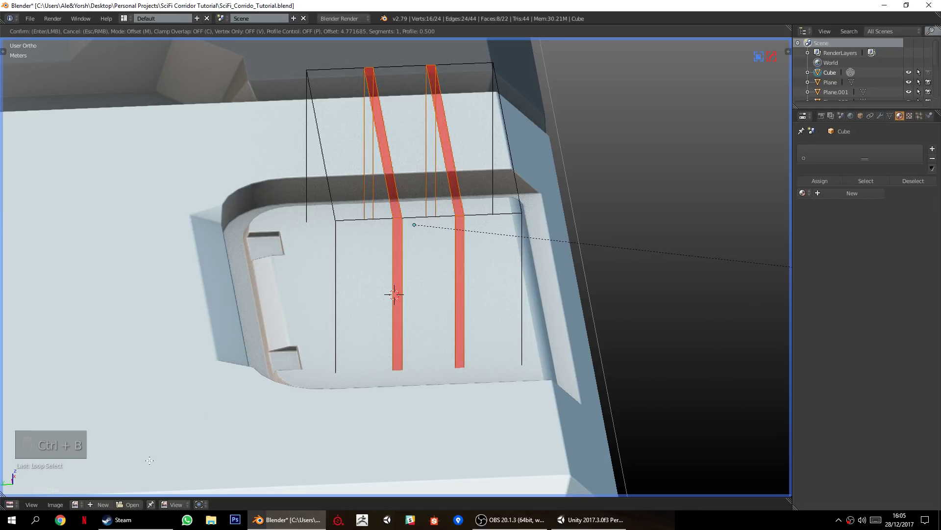
{"action": "left_click", "coordinate": [58, 394]}
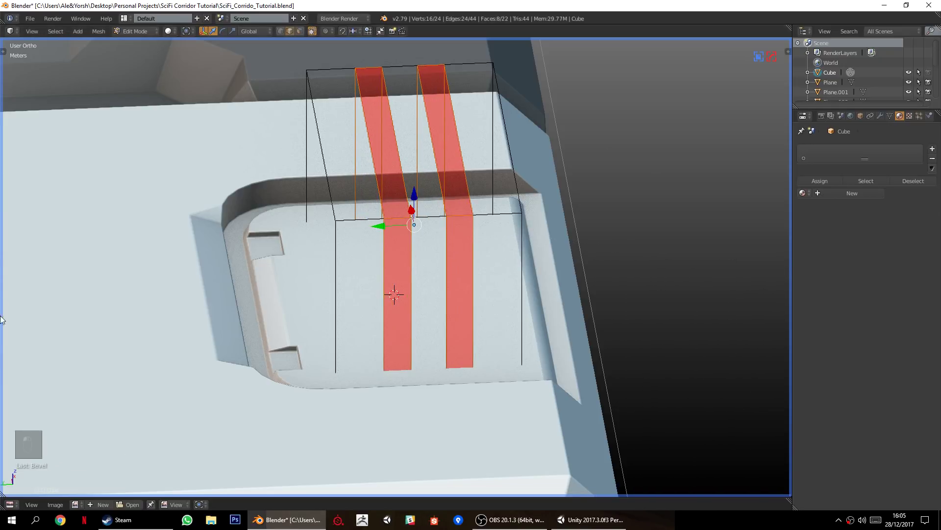
Bevel the four edge loops bounding the strips by a small amount to create narrow transition faces.
{"action": "key", "text": "a"}
{"action": "right_click", "coordinate": [385, 312], "text": "alt"}
{"action": "right_click", "coordinate": [412, 287], "text": "alt+shift"}
{"action": "right_click", "coordinate": [451, 288], "text": "alt+shift"}
{"action": "right_click", "coordinate": [474, 289], "text": "alt+shift"}
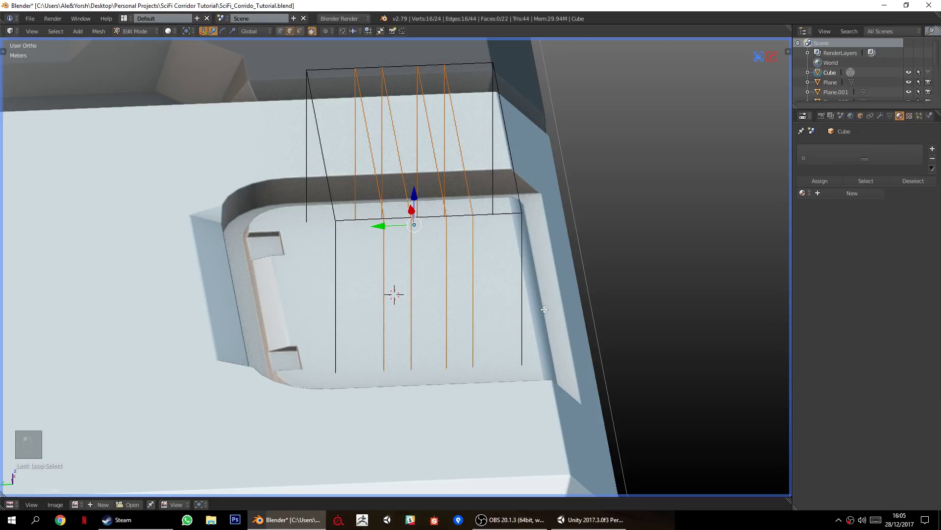
{"action": "key", "text": "ctrl+b"}
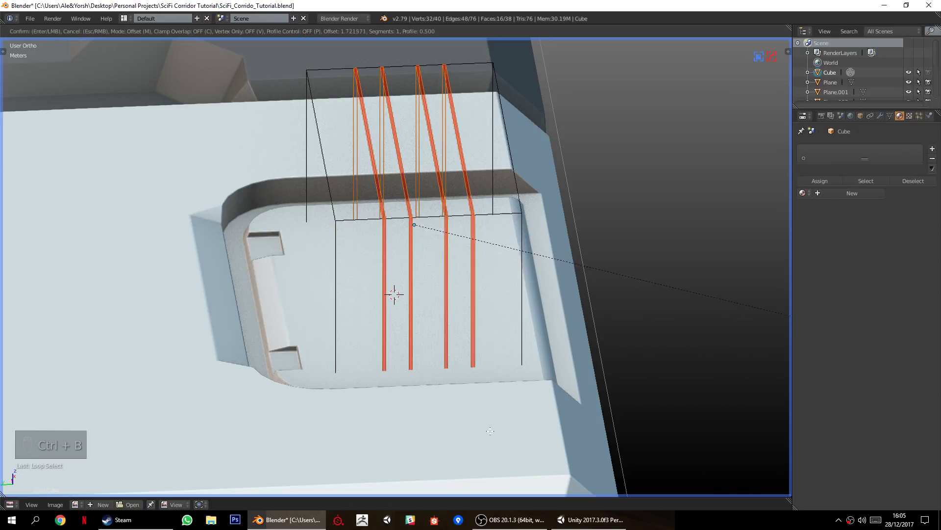
{"action": "left_click", "coordinate": [475, 429]}
Raise the cutter's two wide bottom strip faces slightly to form slats with sloped sides in the pocket.
{"action": "key", "text": "a"}
{"action": "middle_click_drag", "start_coordinate": [352, 218], "coordinate": [341, 210]}
{"action": "left_click", "coordinate": [300, 32]}
{"action": "mouse_move", "coordinate": [373, 324]}
{"action": "middle_mouse_down"}
{"action": "mouse_move", "coordinate": [353, 303]}
{"action": "mouse_move", "coordinate": [371, 310]}
{"action": "middle_mouse_up"}
{"action": "scroll", "coordinate": [371, 310], "scroll_direction": "up", "scroll_amount": 1}
{"action": "right_click", "coordinate": [371, 309]}
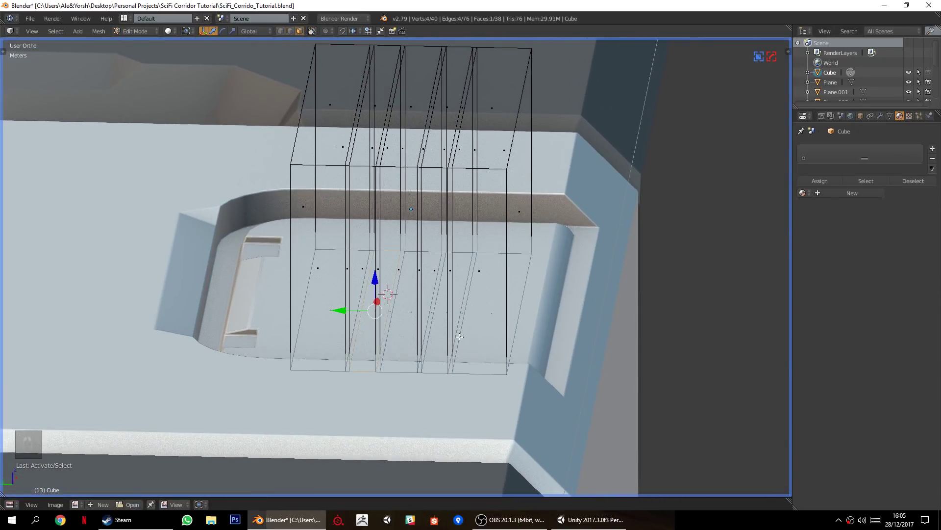
{"action": "right_click", "coordinate": [445, 315], "text": "shift"}
{"action": "middle_click_drag", "start_coordinate": [363, 374], "coordinate": [388, 394]}
{"action": "scroll", "coordinate": [391, 380], "scroll_direction": "up", "scroll_amount": 1}
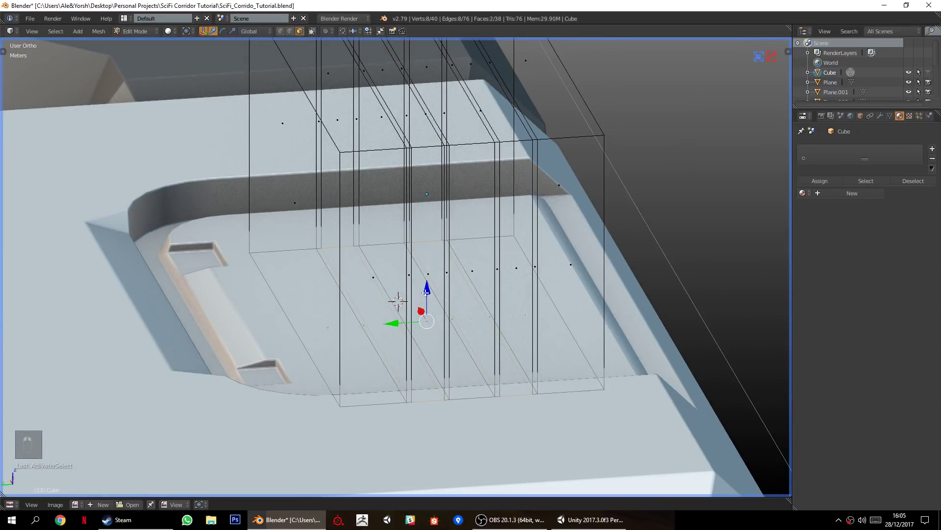
{"action": "left_click_drag", "start_coordinate": [430, 288], "coordinate": [432, 285]}
{"action": "left_click_drag", "start_coordinate": [462, 105], "coordinate": [462, 105]}
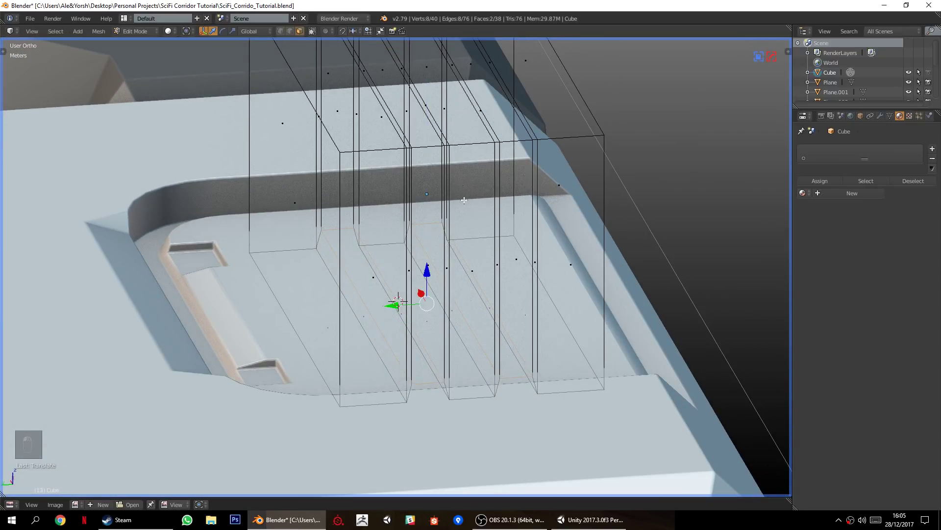
Check the slats in the pocket and readjust the height of the cutter's two bottom strip faces.
{"action": "key", "text": "Tab"}
{"action": "middle_click_drag", "start_coordinate": [475, 269], "coordinate": [415, 305]}
{"action": "scroll", "coordinate": [415, 304], "scroll_direction": "up", "scroll_amount": 2}
{"action": "key", "text": "Tab"}
{"action": "scroll", "coordinate": [413, 304], "scroll_direction": "up", "scroll_amount": 1}
{"action": "left_click_drag", "start_coordinate": [392, 278], "coordinate": [394, 355]}
{"action": "key", "text": "Tab"}
Apply the Boolean cut to the trim mesh with the Hard Ops CSharpen operation.
{"action": "scroll", "coordinate": [509, 331], "scroll_direction": "down", "scroll_amount": 6}
{"action": "middle_click_drag", "start_coordinate": [472, 397], "coordinate": [328, 383]}
{"action": "scroll", "coordinate": [329, 373], "scroll_direction": "down", "scroll_amount": 5}
{"action": "right_click", "coordinate": [330, 373]}
{"action": "scroll", "coordinate": [508, 270], "scroll_direction": "up", "scroll_amount": 2}
{"action": "key", "text": "q"}
{"action": "left_click", "coordinate": [501, 266]}
Delete the leftover cube cutter from the raised panel's slatted pocket.
{"action": "scroll", "coordinate": [472, 272], "scroll_direction": "up", "scroll_amount": 2}
{"action": "right_click", "coordinate": [440, 169]}
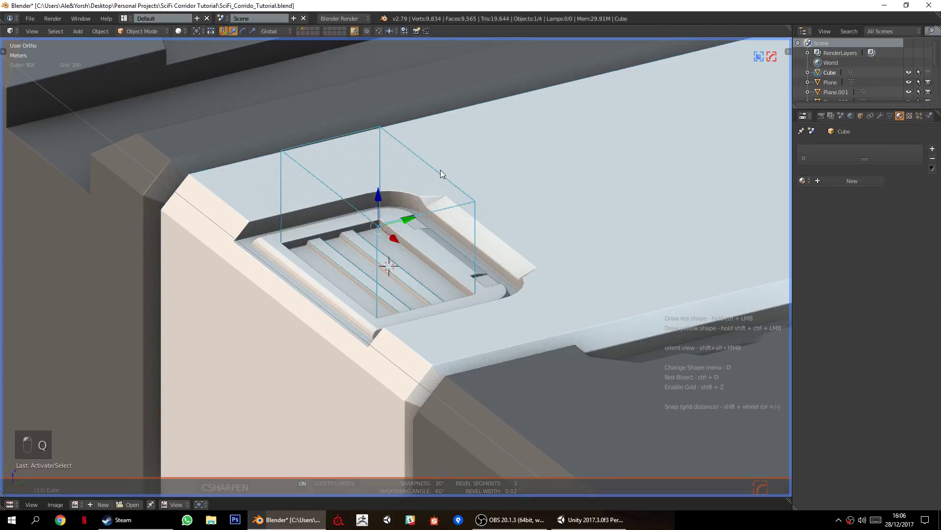
{"action": "key", "text": "x"}
{"action": "left_click", "coordinate": [440, 170]}
In perspective view, symmetrize the trim mesh across negative X to copy the slatted vent to the opposite strip.
{"action": "middle_click_drag", "start_coordinate": [358, 331], "coordinate": [472, 266]}
{"action": "key", "text": "alt+x"}
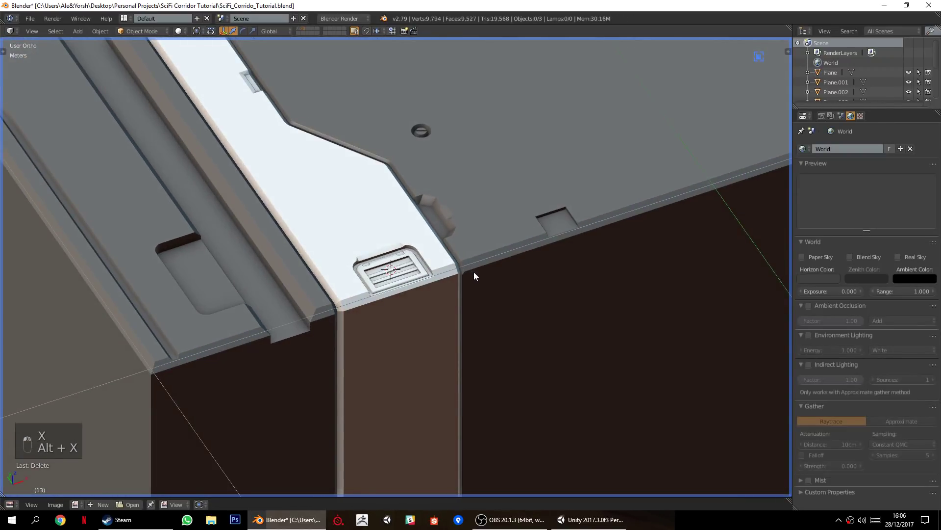
{"action": "key", "text": "KP_5"}
{"action": "mouse_move", "coordinate": [447, 303]}
{"action": "middle_mouse_down"}
{"action": "mouse_move", "coordinate": [528, 253]}
{"action": "mouse_move", "coordinate": [495, 300]}
{"action": "mouse_move", "coordinate": [460, 314]}
{"action": "mouse_move", "coordinate": [454, 296]}
{"action": "middle_mouse_up"}
{"action": "scroll", "coordinate": [405, 343], "scroll_direction": "down", "scroll_amount": 4}
{"action": "right_click", "coordinate": [319, 385]}
{"action": "key", "text": "alt+x"}
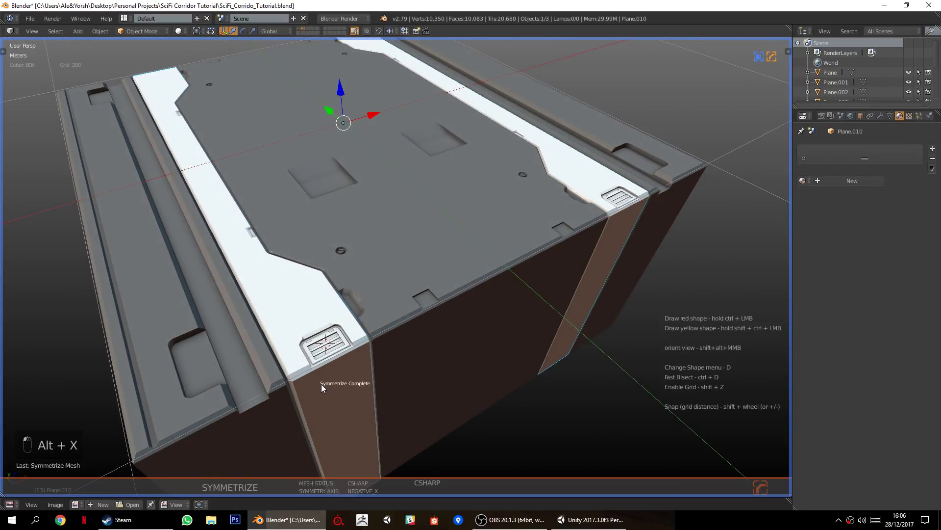
{"action": "middle_click_drag", "start_coordinate": [390, 360], "coordinate": [214, 241]}
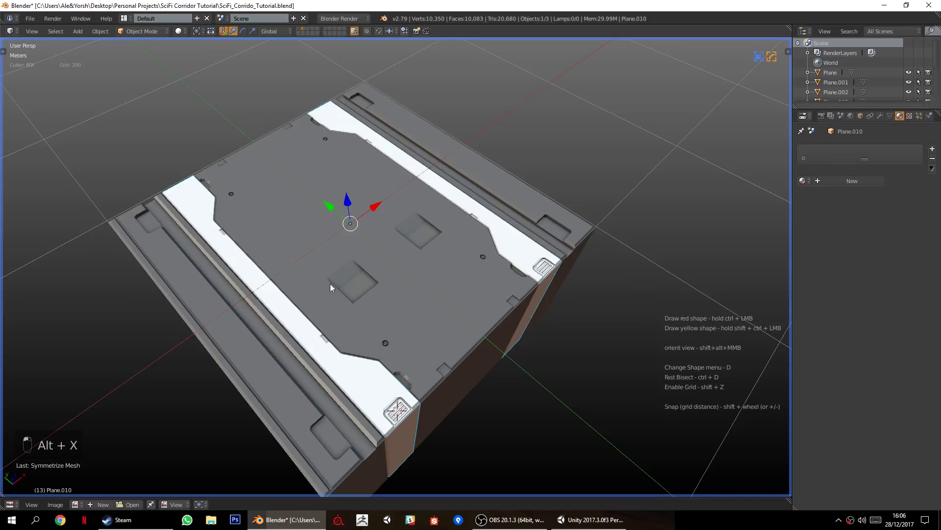
Symmetrize the trim mesh along the Y axis to copy the slatted vents to the opposite ends of both strips.
{"action": "key", "text": "w"}
{"action": "key", "text": "q"}
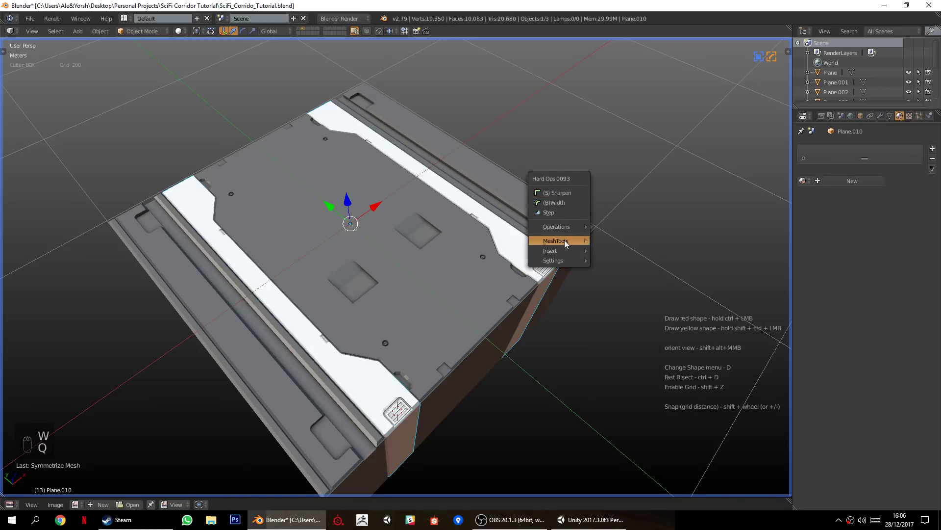
{"action": "mouse_move", "coordinate": [564, 240]}
{"action": "mouse_move", "coordinate": [623, 334]}
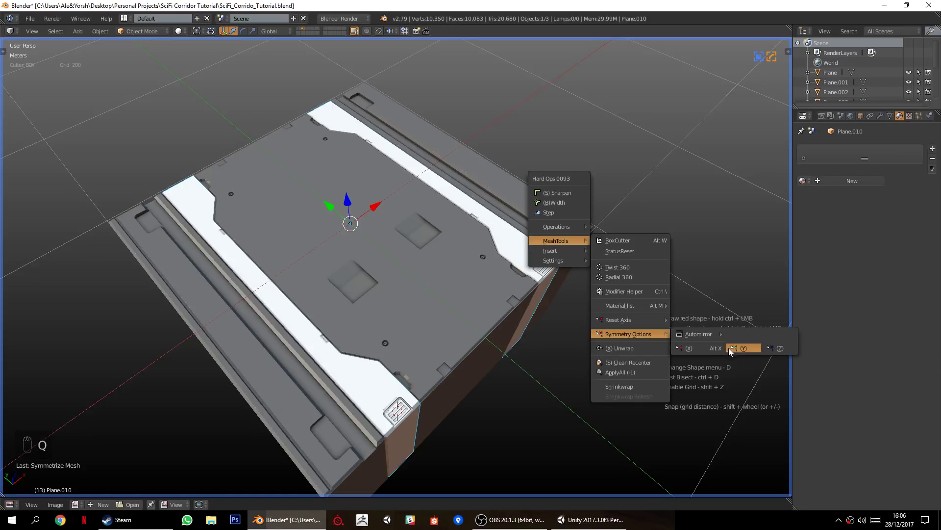
{"action": "left_click", "coordinate": [746, 347]}
{"action": "middle_click_drag", "start_coordinate": [515, 345], "coordinate": [434, 360]}
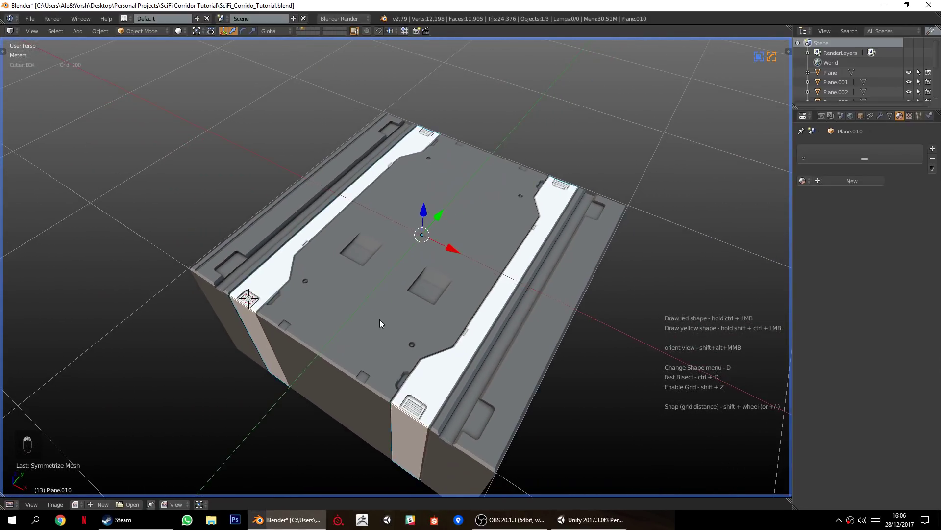
Reset the 3D cursor to the scene centre and save the file over the existing version.
{"action": "key", "text": "shift+c"}
{"action": "middle_click_drag", "start_coordinate": [387, 321], "coordinate": [432, 290]}
{"action": "scroll", "coordinate": [428, 328], "scroll_direction": "up", "scroll_amount": 3}
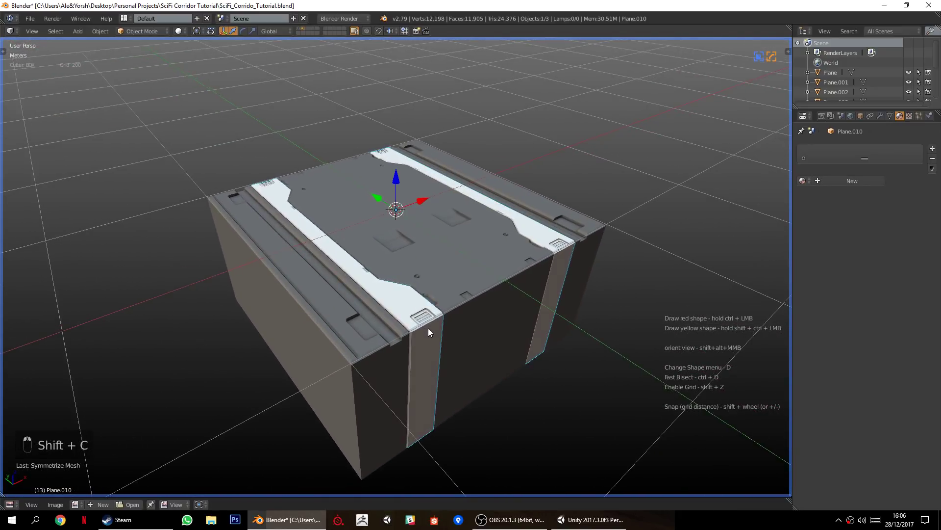
{"action": "key", "text": "ctrl+s"}
{"action": "left_click", "coordinate": [421, 345]}
{"action": "scroll", "coordinate": [404, 353], "scroll_direction": "down", "scroll_amount": 1}
{"action": "middle_click_drag", "start_coordinate": [404, 353], "coordinate": [361, 369]}
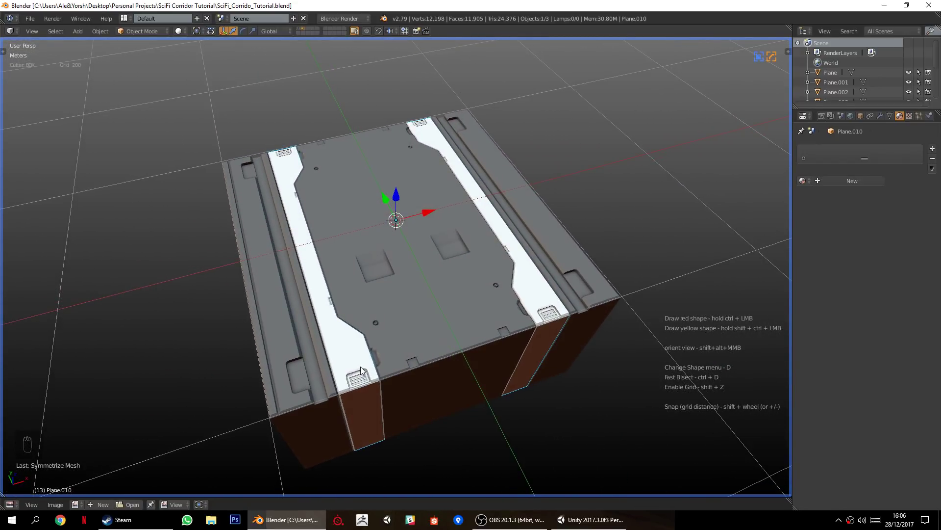
{"action": "mouse_move", "coordinate": [361, 370]}
{"action": "middle_mouse_down"}
{"action": "mouse_move", "coordinate": [352, 375]}
{"action": "mouse_move", "coordinate": [359, 361]}
{"action": "mouse_move", "coordinate": [349, 378]}
{"action": "mouse_move", "coordinate": [265, 381]}
{"action": "mouse_move", "coordinate": [296, 419]}
{"action": "mouse_move", "coordinate": [355, 384]}
{"action": "mouse_move", "coordinate": [353, 367]}
{"action": "mouse_move", "coordinate": [416, 396]}
{"action": "mouse_move", "coordinate": [536, 373]}
{"action": "mouse_move", "coordinate": [357, 373]}
{"action": "mouse_move", "coordinate": [378, 374]}
{"action": "middle_mouse_up"}
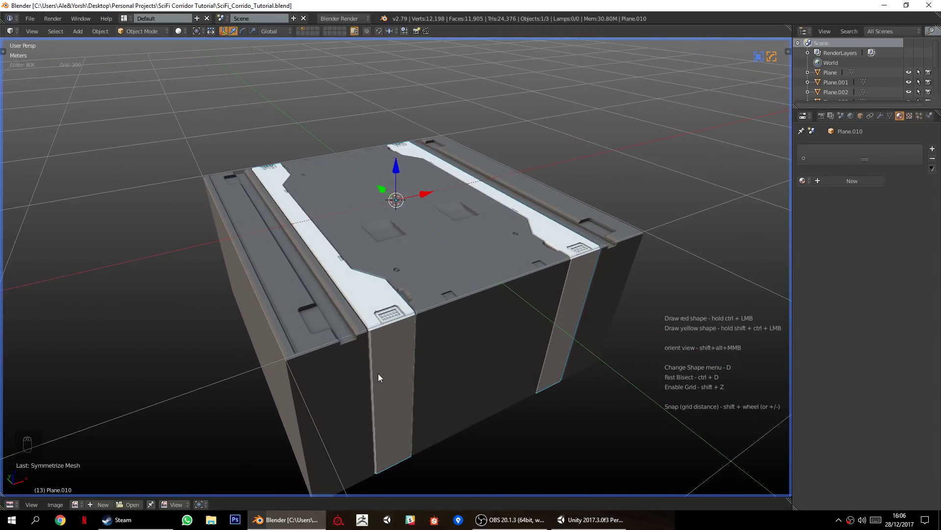
Look at the original corridor blockout on layer 1, then return to the detailed floor on layer 2.
{"action": "left_click", "coordinate": [300, 28]}
{"action": "right_click", "coordinate": [462, 269]}
{"action": "key", "text": "g"}
{"action": "right_click", "coordinate": [702, 342]}
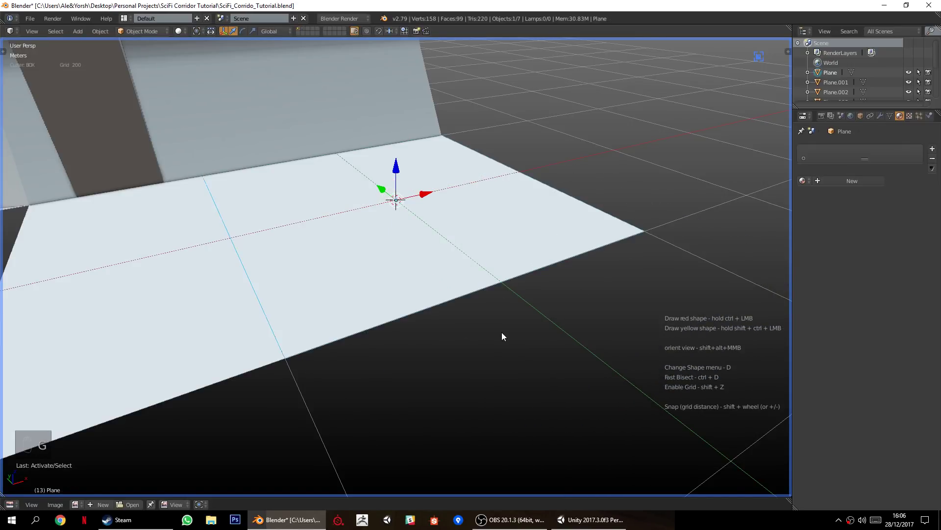
{"action": "left_click", "coordinate": [301, 28]}
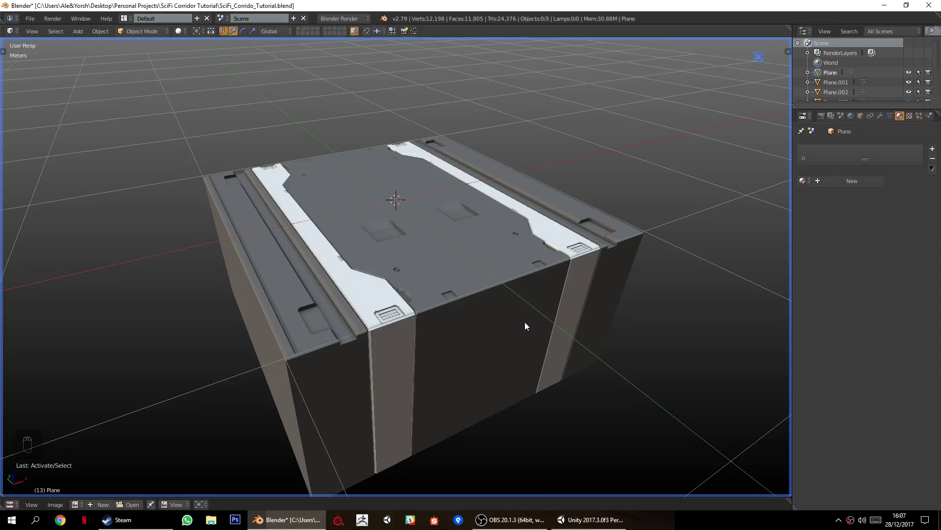
Duplicate the three floor objects in place, move the copies to layer 3 and show only that layer.
{"action": "right_click", "coordinate": [386, 365]}
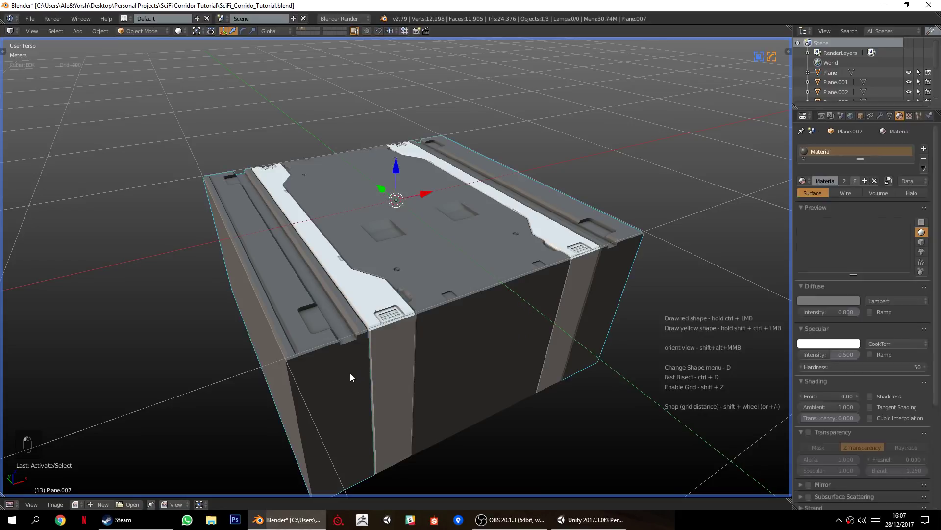
{"action": "right_click", "coordinate": [400, 390], "text": "shift"}
{"action": "right_click", "coordinate": [472, 364], "text": "shift"}
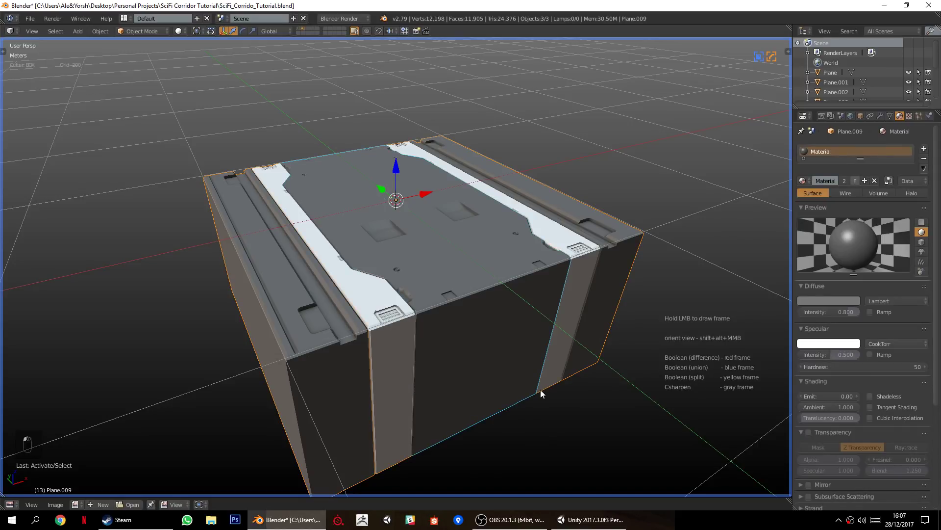
{"action": "key", "text": "shift+d"}
{"action": "right_click", "coordinate": [498, 340]}
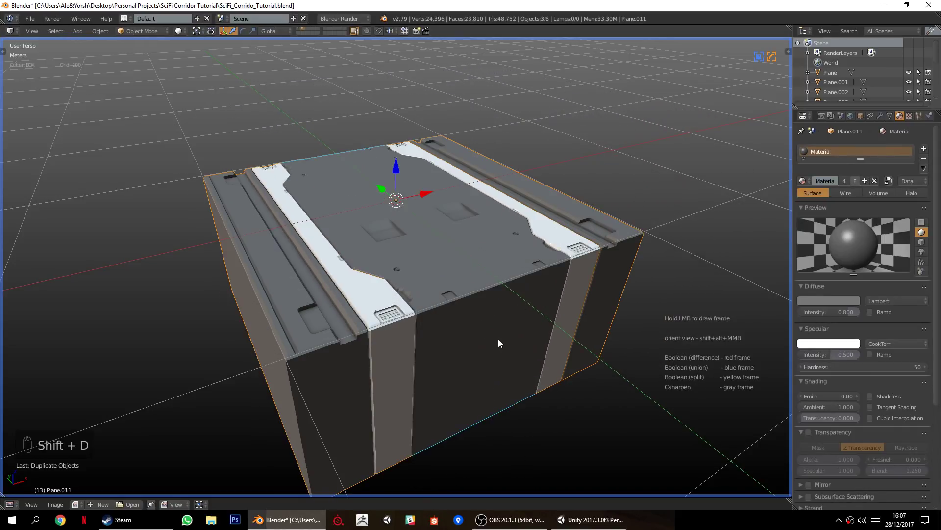
{"action": "key", "text": "m"}
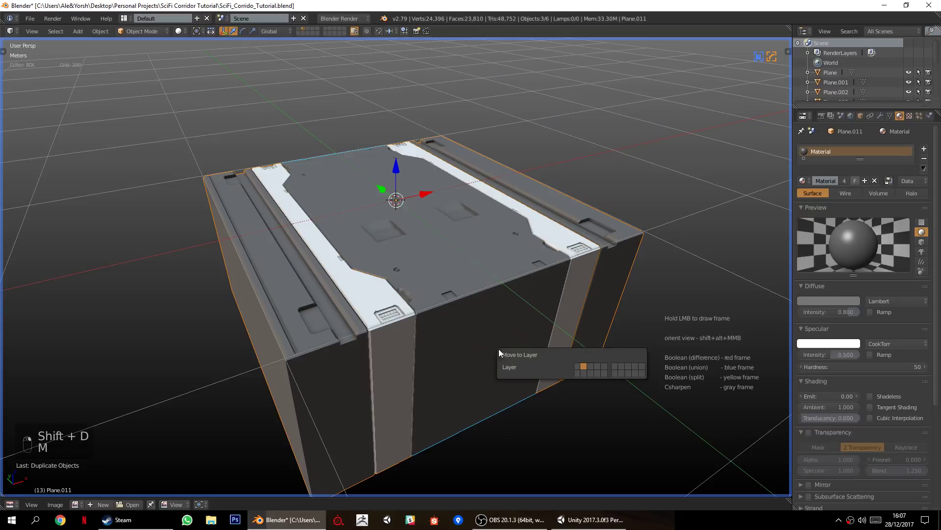
{"action": "left_click", "coordinate": [590, 366]}
{"action": "left_click", "coordinate": [308, 29]}
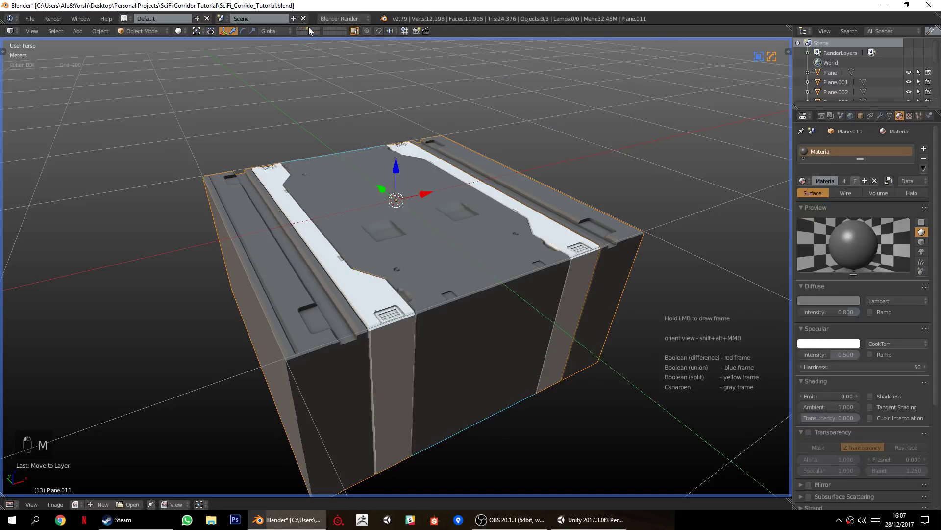
Join the three duplicated floor objects on layer 3 into a single mesh.
{"action": "middle_click_drag", "start_coordinate": [464, 381], "coordinate": [380, 379]}
{"action": "right_click", "coordinate": [317, 385]}
{"action": "right_click", "coordinate": [357, 352], "text": "shift"}
{"action": "right_click", "coordinate": [471, 372], "text": "shift"}
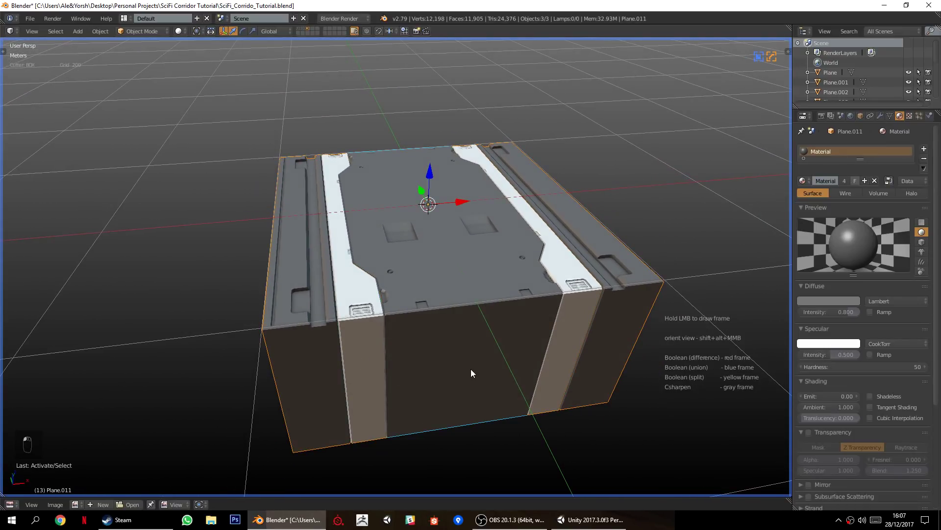
{"action": "key", "text": "ctrl+j"}
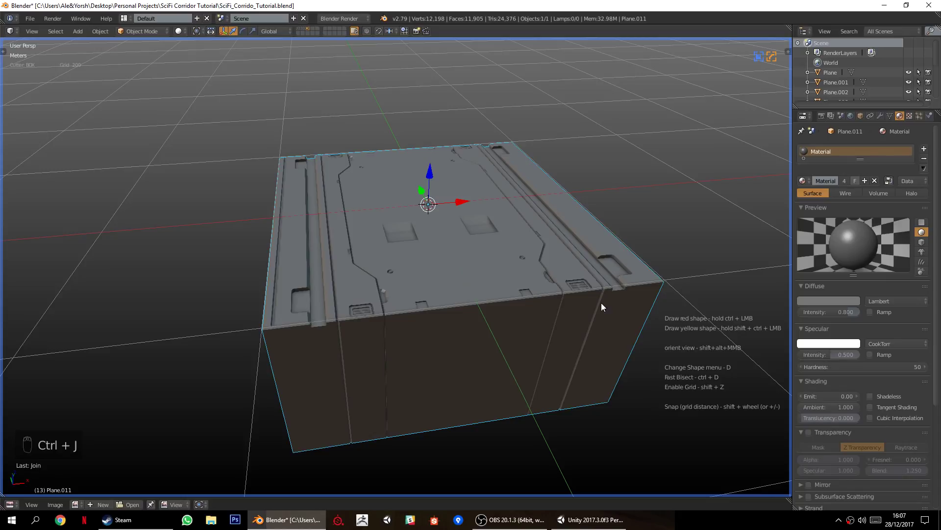
{"action": "scroll", "coordinate": [425, 352], "scroll_direction": "up", "scroll_amount": 3}
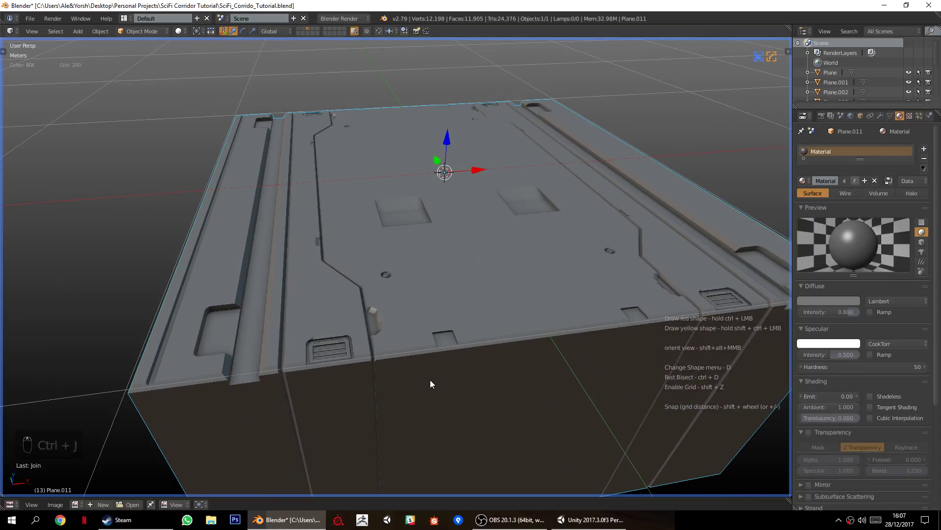
{"action": "scroll", "coordinate": [427, 380], "scroll_direction": "up", "scroll_amount": 2}
In Edit Mode, box-select the tall side walls below the floor's detailed top and delete their faces.
{"action": "scroll", "coordinate": [457, 372], "scroll_direction": "down", "scroll_amount": 6}
{"action": "key", "text": "Tab"}
{"action": "key", "text": "a"}
{"action": "key", "text": "a"}
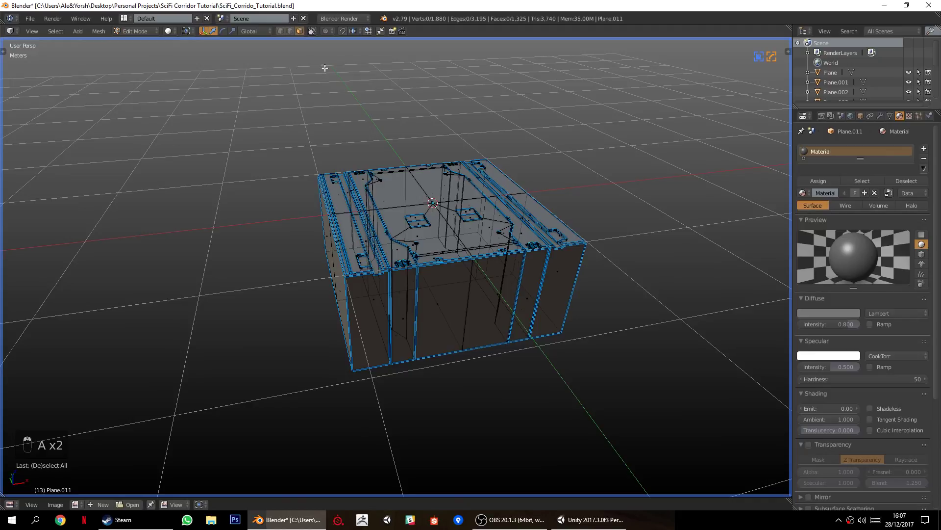
{"action": "middle_click_drag", "start_coordinate": [366, 224], "coordinate": [367, 251]}
{"action": "key", "text": "b"}
{"action": "left_click_drag", "start_coordinate": [219, 380], "coordinate": [632, 224]}
{"action": "key", "text": "x"}
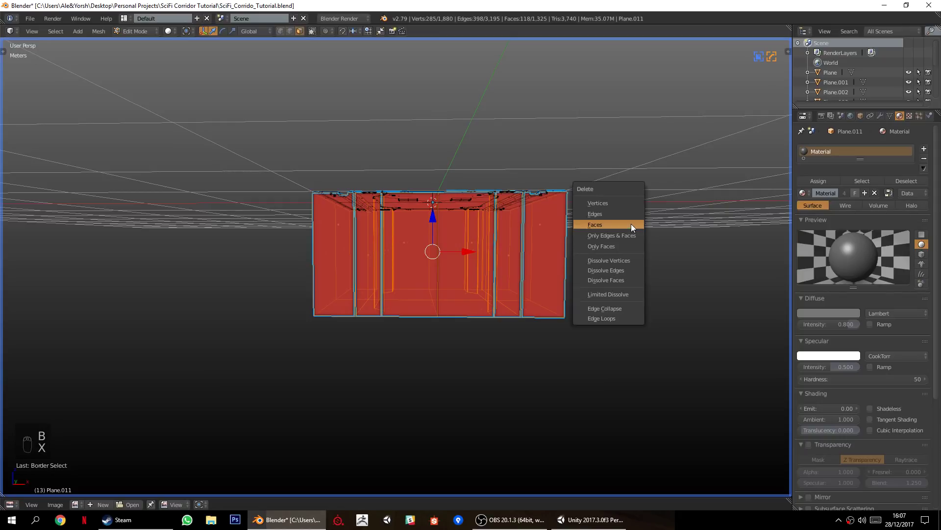
{"action": "left_click", "coordinate": [631, 224]}
Examine the cut-off front edge at the panel seam and the dense edges in the outer recess's rounded corners.
{"action": "middle_click_drag", "start_coordinate": [393, 244], "coordinate": [427, 356]}
{"action": "key", "text": "Tab"}
{"action": "key", "text": "Tab"}
{"action": "scroll", "coordinate": [489, 363], "scroll_direction": "up", "scroll_amount": 3}
{"action": "middle_click_drag", "start_coordinate": [489, 363], "coordinate": [415, 361]}
{"action": "scroll", "coordinate": [445, 339], "scroll_direction": "up", "scroll_amount": 5}
{"action": "scroll", "coordinate": [416, 365], "scroll_direction": "up", "scroll_amount": 2}
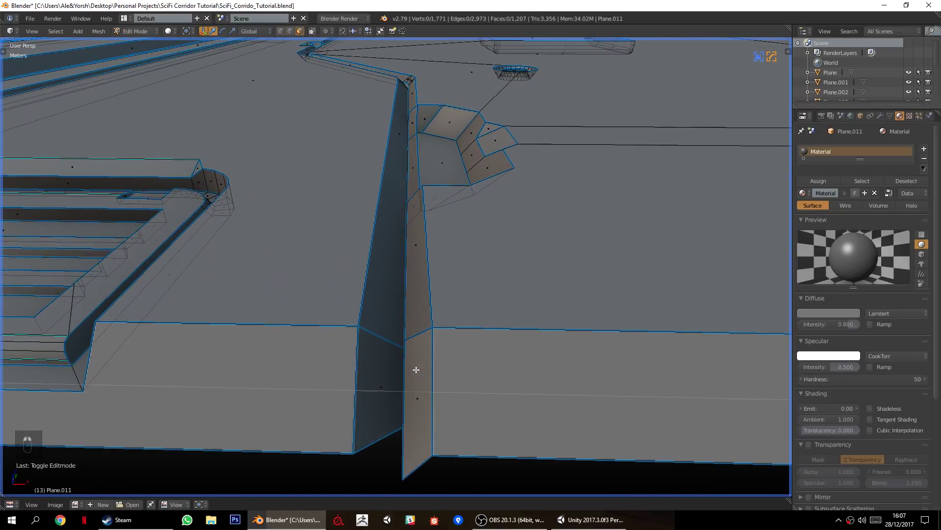
{"action": "scroll", "coordinate": [415, 372], "scroll_direction": "down", "scroll_amount": 6}
{"action": "scroll", "coordinate": [380, 321], "scroll_direction": "up", "scroll_amount": 4}
{"action": "scroll", "coordinate": [379, 326], "scroll_direction": "down", "scroll_amount": 3}
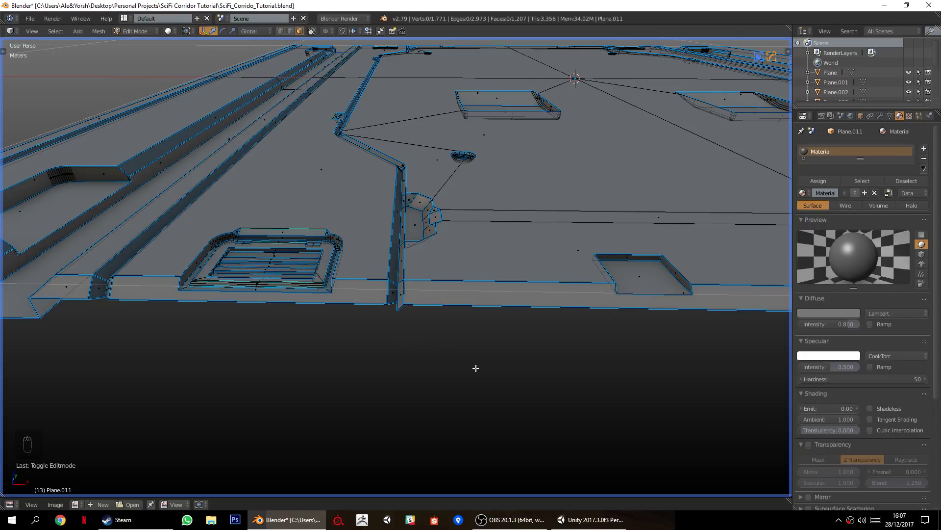
{"action": "scroll", "coordinate": [362, 379], "scroll_direction": "up", "scroll_amount": 3}
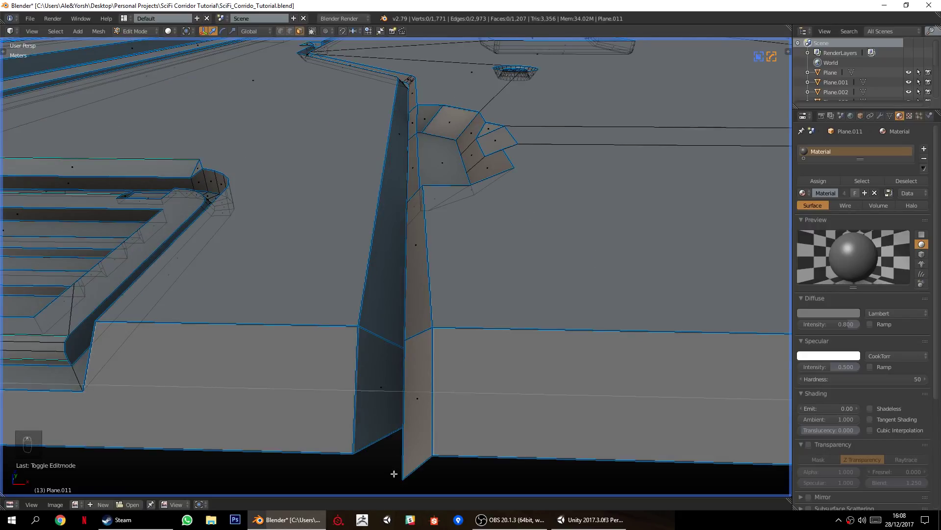
{"action": "scroll", "coordinate": [393, 469], "scroll_direction": "down", "scroll_amount": 5}
{"action": "middle_click_drag", "start_coordinate": [307, 237], "coordinate": [404, 344]}
{"action": "scroll", "coordinate": [401, 363], "scroll_direction": "up", "scroll_amount": 4}
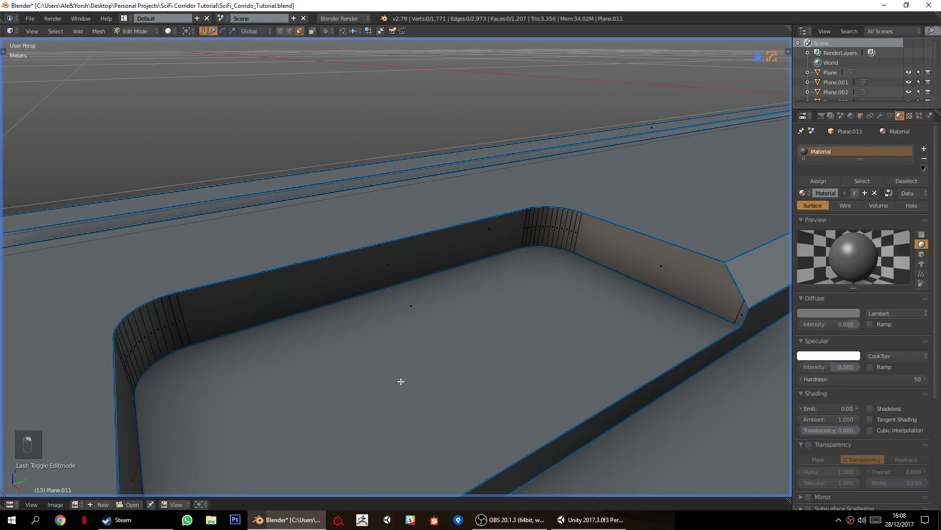
{"action": "middle_click_drag", "start_coordinate": [391, 381], "coordinate": [372, 382]}
{"action": "scroll", "coordinate": [370, 387], "scroll_direction": "up", "scroll_amount": 4}
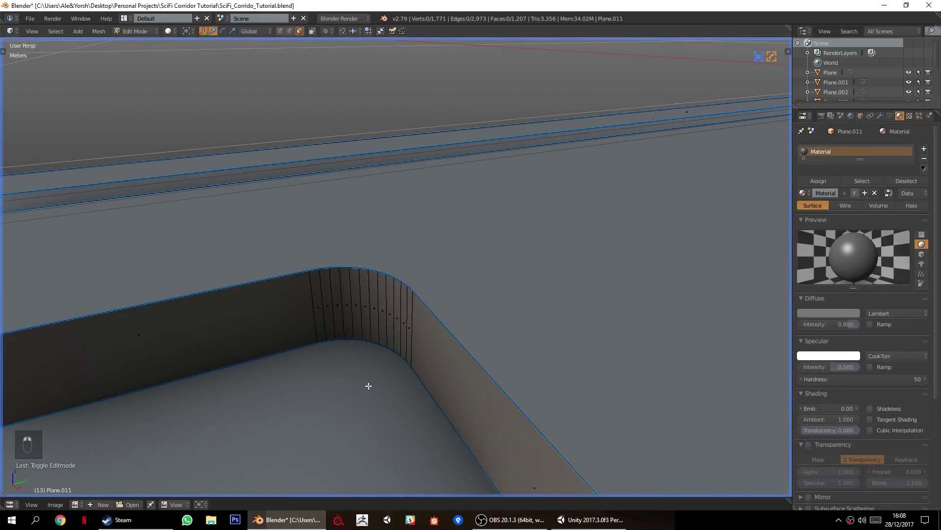
{"action": "scroll", "coordinate": [368, 380], "scroll_direction": "down", "scroll_amount": 4}
{"action": "scroll", "coordinate": [280, 391], "scroll_direction": "down", "scroll_amount": 4}
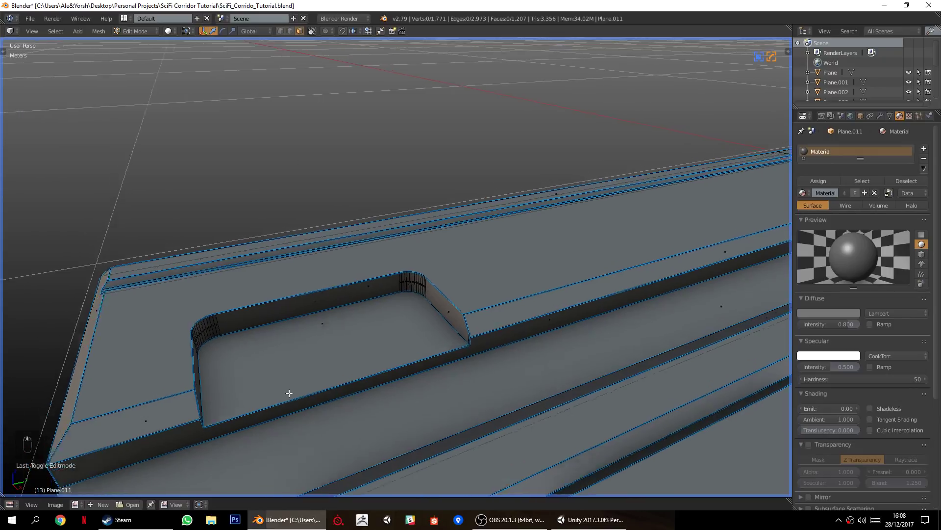
In edge select mode, delete every second vertical edge loop from one rounded corner of the outer recess.
{"action": "middle_click_drag", "start_coordinate": [284, 393], "coordinate": [327, 367], "text": "shift"}
{"action": "left_click", "coordinate": [290, 31]}
{"action": "middle_click_drag", "start_coordinate": [369, 210], "coordinate": [367, 279]}
{"action": "scroll", "coordinate": [367, 279], "scroll_direction": "up", "scroll_amount": 6}
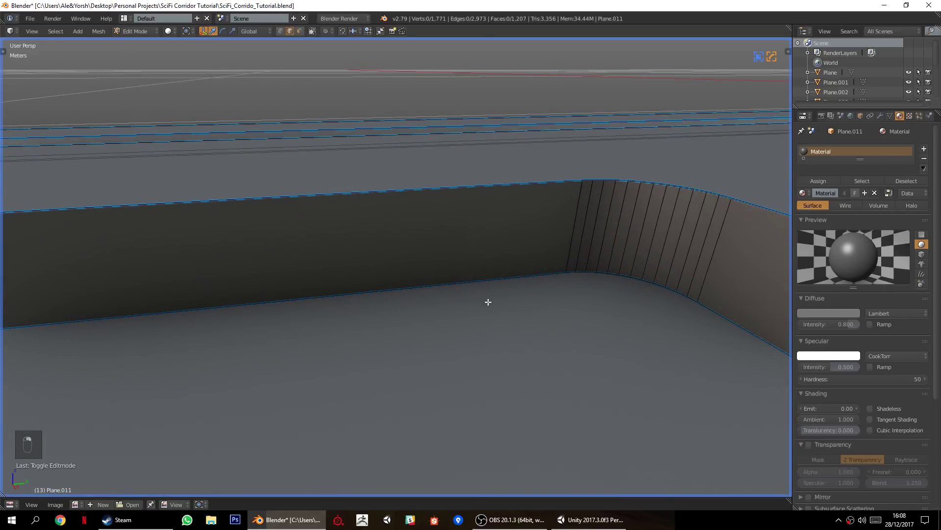
{"action": "middle_click_drag", "start_coordinate": [487, 302], "coordinate": [455, 311]}
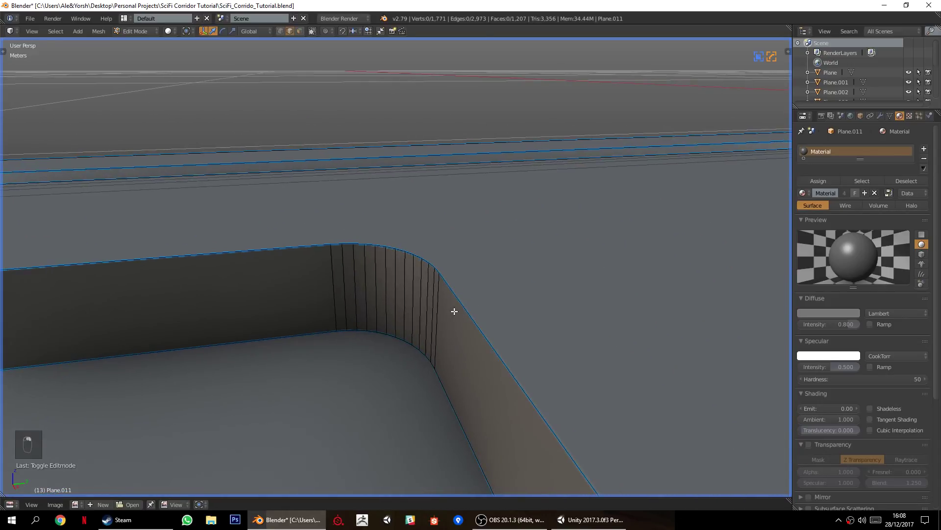
{"action": "middle_click_drag", "start_coordinate": [372, 346], "coordinate": [420, 335]}
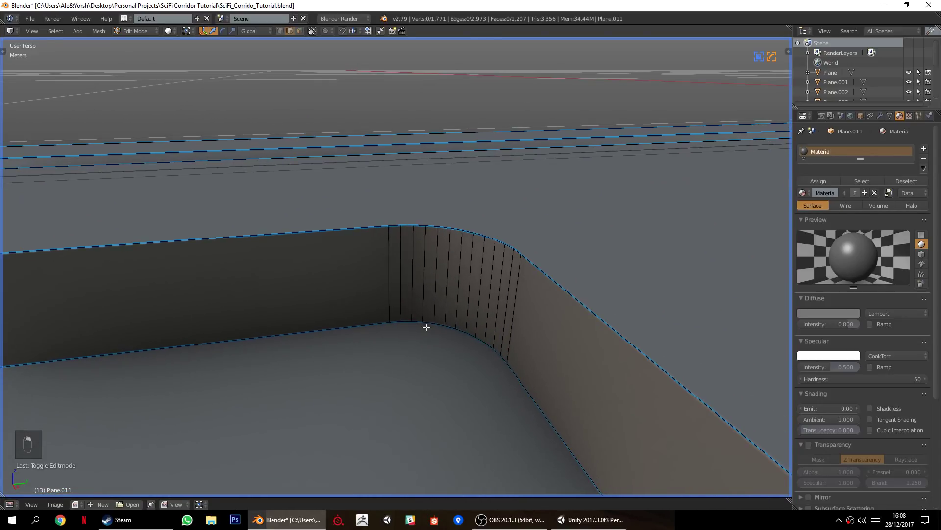
{"action": "right_click", "coordinate": [402, 254]}
{"action": "right_click", "coordinate": [422, 239], "text": "shift"}
{"action": "right_click", "coordinate": [445, 249], "text": "shift"}
{"action": "right_click", "coordinate": [469, 253], "text": "shift"}
{"action": "right_click", "coordinate": [494, 263], "text": "shift"}
{"action": "right_click", "coordinate": [511, 268], "text": "shift"}
{"action": "key", "text": "x"}
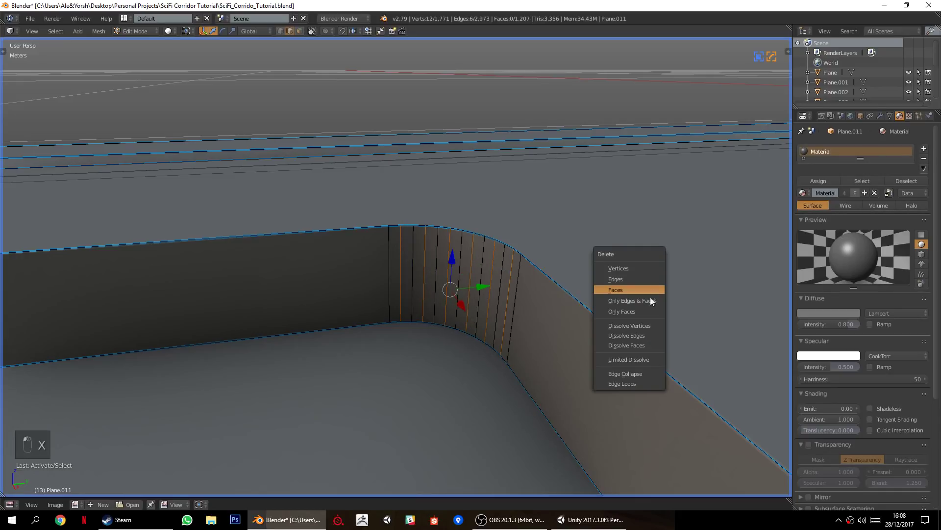
{"action": "left_click", "coordinate": [636, 387]}
{"action": "key", "text": "a"}
{"action": "middle_click_drag", "start_coordinate": [594, 332], "coordinate": [526, 337]}
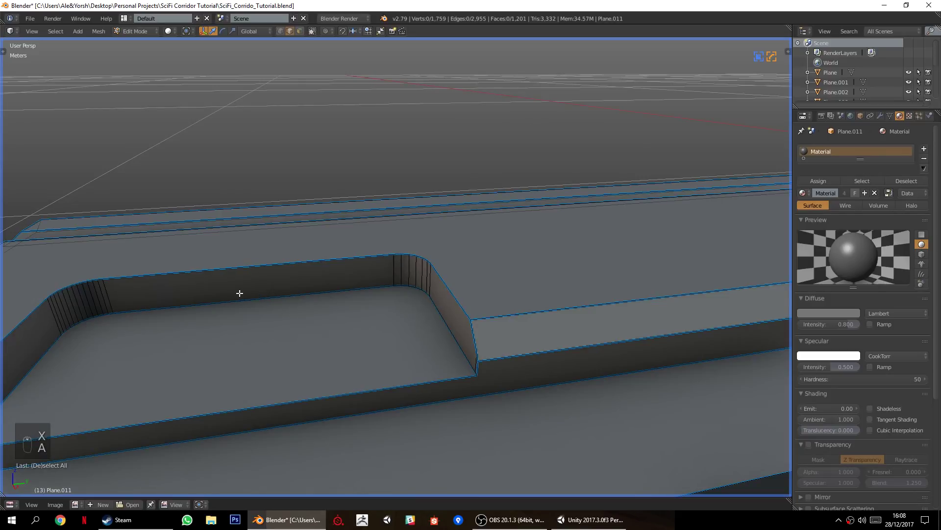
Reduce the same recess's other rounded corner by deleting six alternate vertical edges as edge loops.
{"action": "key", "text": "shift+f"}
{"action": "key", "text": "s"}
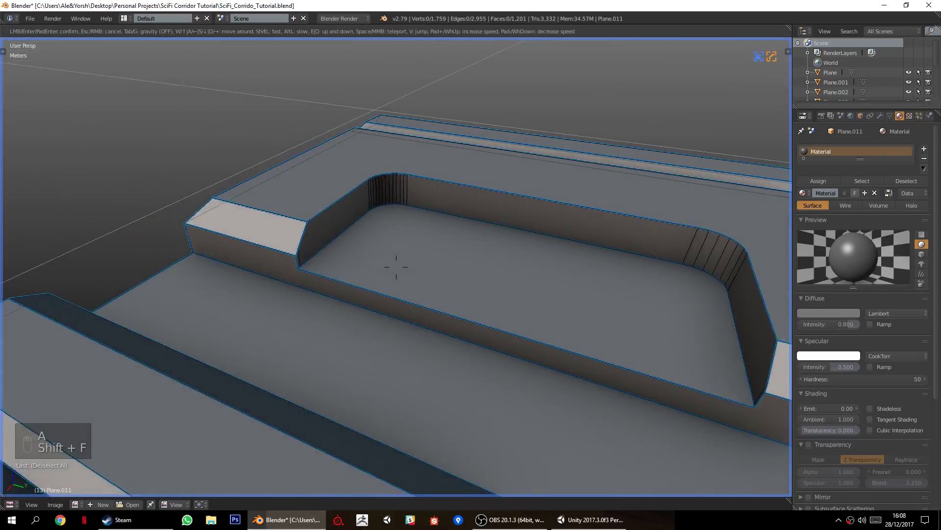
{"action": "key", "text": "w"}
{"action": "key", "text": "s"}
{"action": "key", "text": "w"}
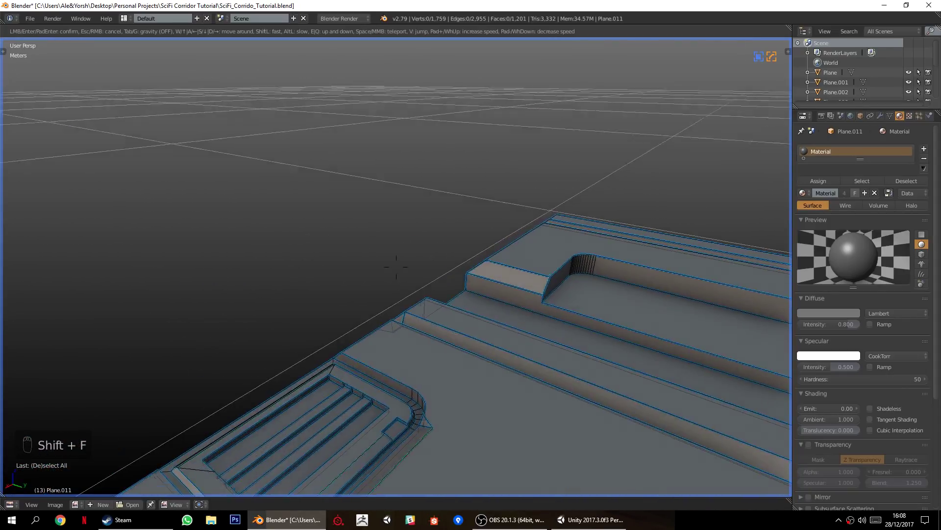
{"action": "left_click", "coordinate": [396, 267]}
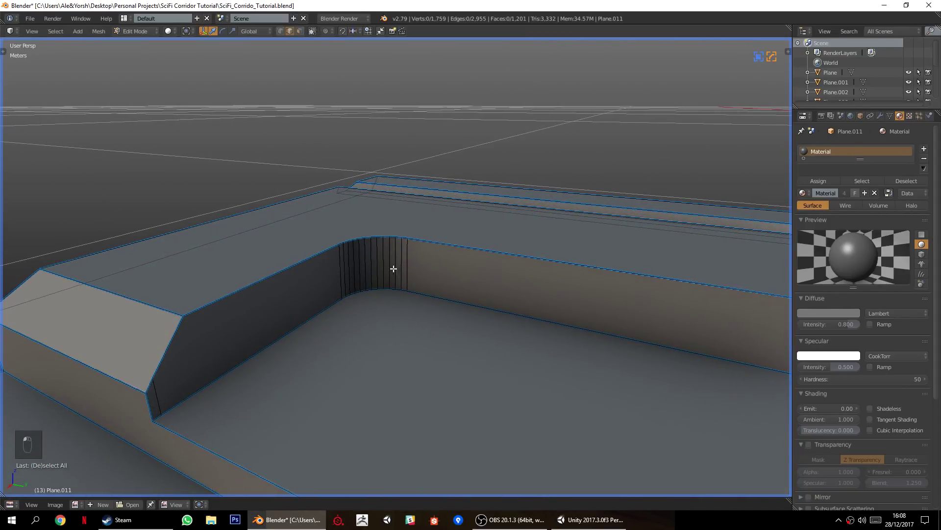
{"action": "key", "text": "KP_Decimal"}
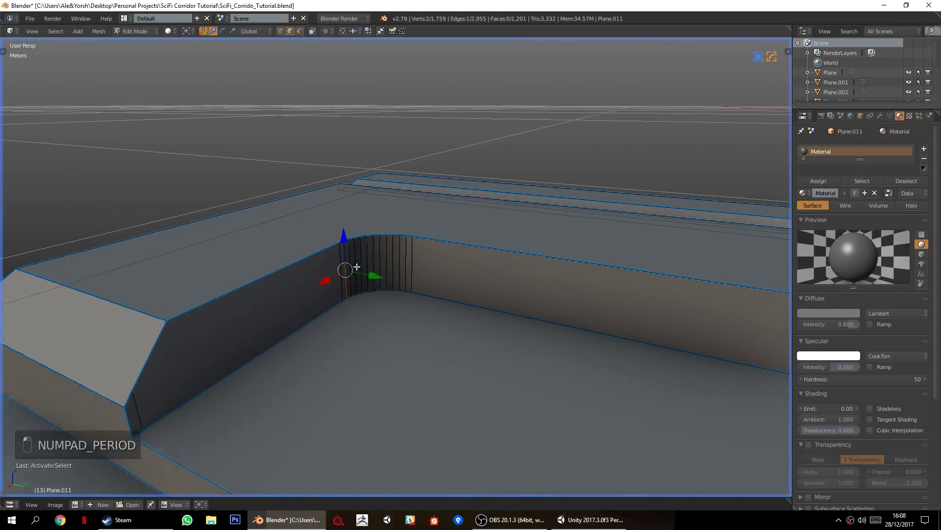
{"action": "left_click", "coordinate": [431, 232], "text": "shift"}
{"action": "left_click", "coordinate": [469, 216], "text": "shift"}
{"action": "left_click", "coordinate": [512, 209], "text": "shift"}
{"action": "left_click", "coordinate": [558, 207], "text": "shift"}
{"action": "left_click", "coordinate": [602, 214], "text": "shift"}
{"action": "key", "text": "x"}
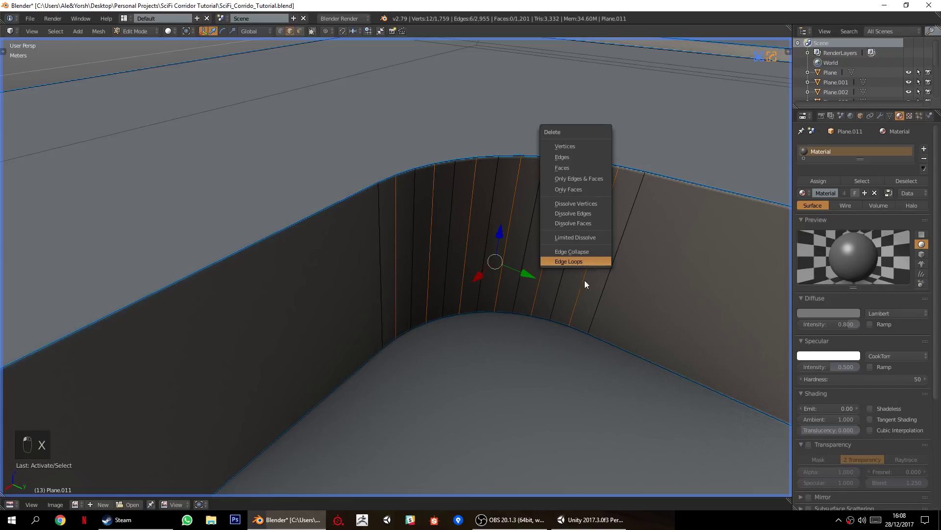
{"action": "left_click", "coordinate": [567, 260]}
{"action": "scroll", "coordinate": [563, 254], "scroll_direction": "down", "scroll_amount": 6}
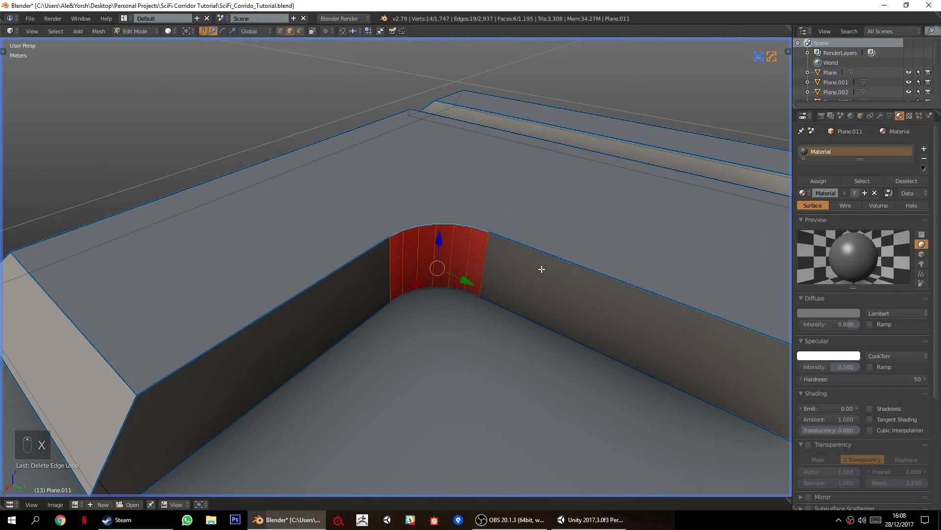
In vertex select mode, try to connect the two vertices where the recess floor's rounded corners meet its side walls.
{"action": "key", "text": "a"}
{"action": "middle_click_drag", "start_coordinate": [462, 306], "coordinate": [399, 327]}
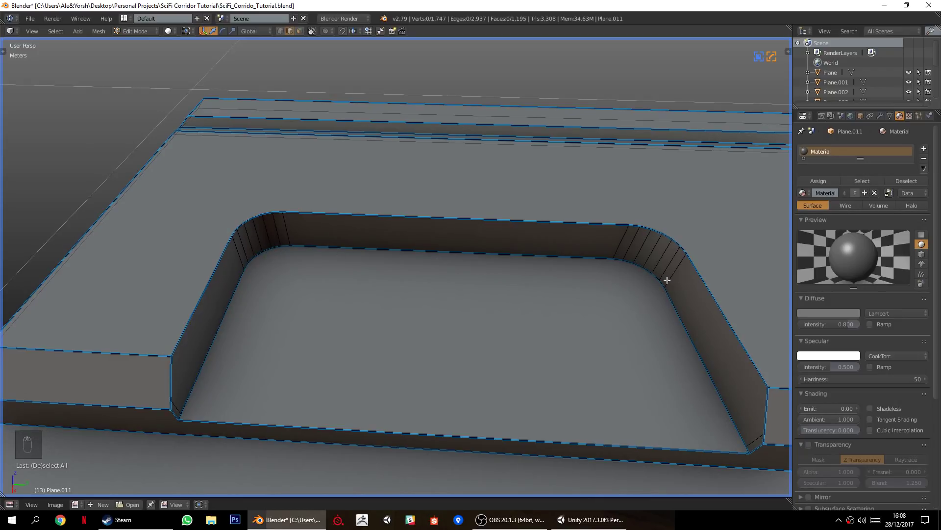
{"action": "left_click", "coordinate": [281, 31]}
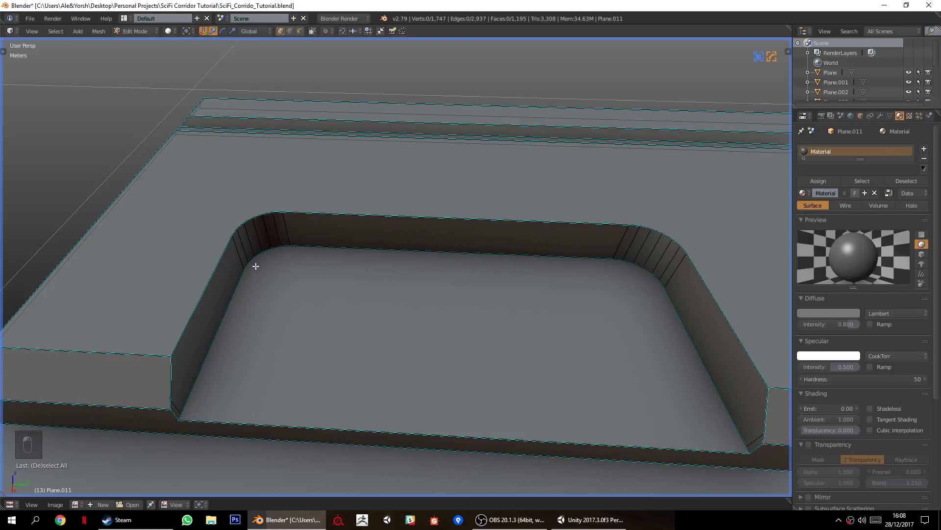
{"action": "right_click", "coordinate": [666, 298], "text": "shift"}
{"action": "key", "text": "ctrl+z"}
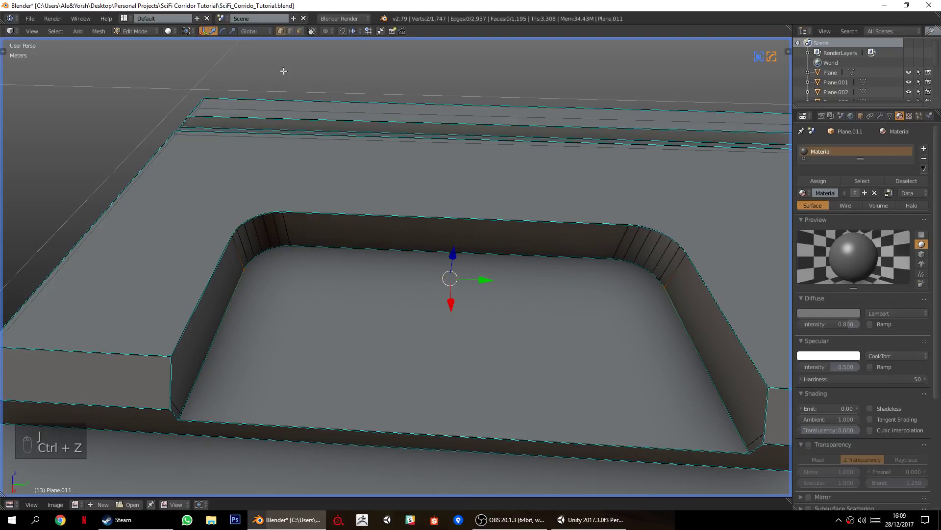
In face select mode, delete the large floor face of the outer recess.
{"action": "left_click", "coordinate": [299, 32]}
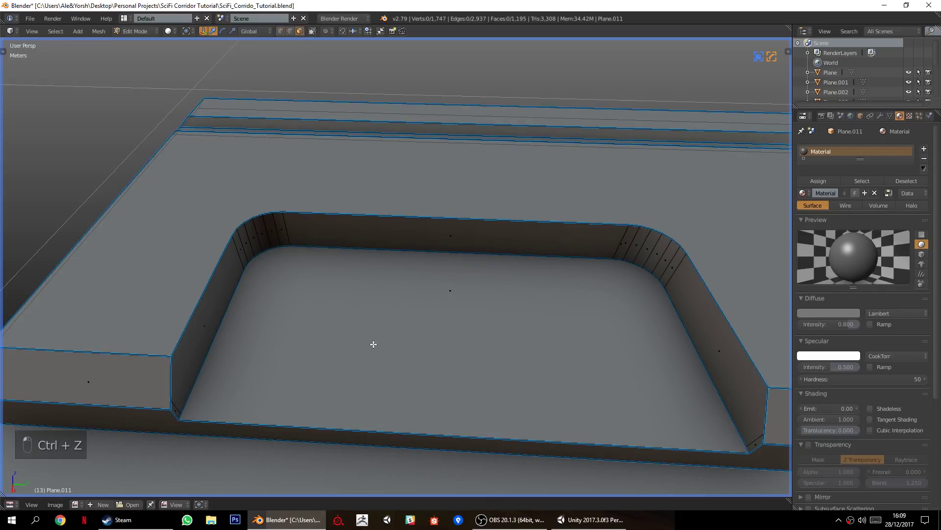
{"action": "middle_click_drag", "start_coordinate": [433, 362], "coordinate": [466, 315]}
{"action": "right_click", "coordinate": [456, 276]}
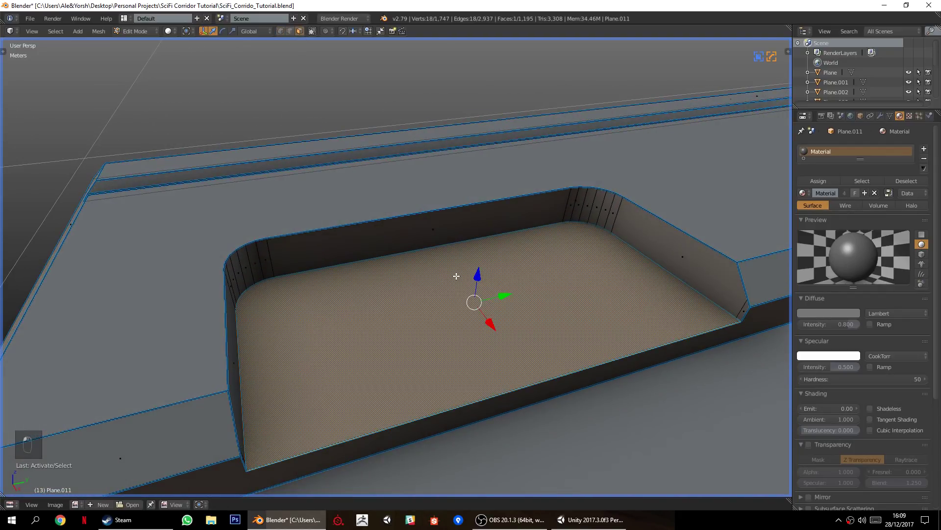
{"action": "key", "text": "x"}
{"action": "left_click", "coordinate": [437, 180]}
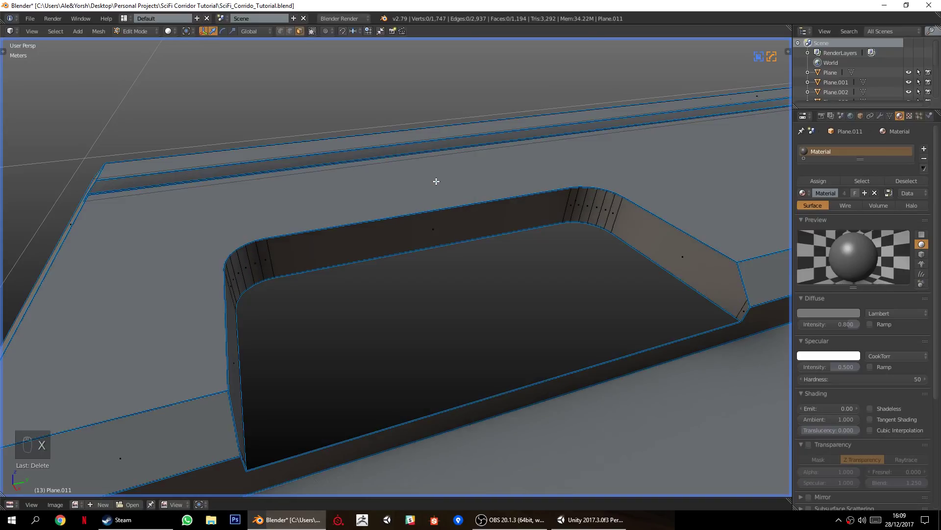
Starting from the open recess floor's back edge, fill successive face strips forward between the two rounded corners.
{"action": "right_click", "coordinate": [335, 265]}
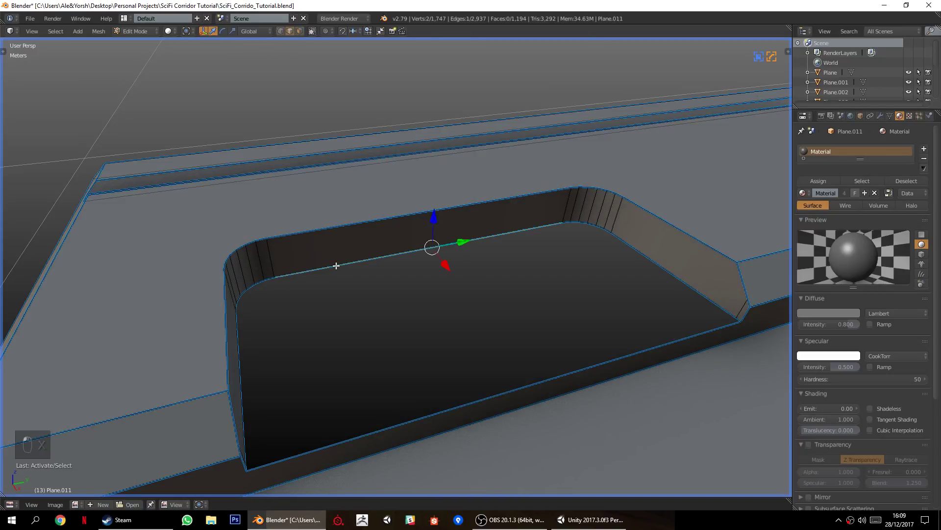
{"action": "key", "text": "f"}
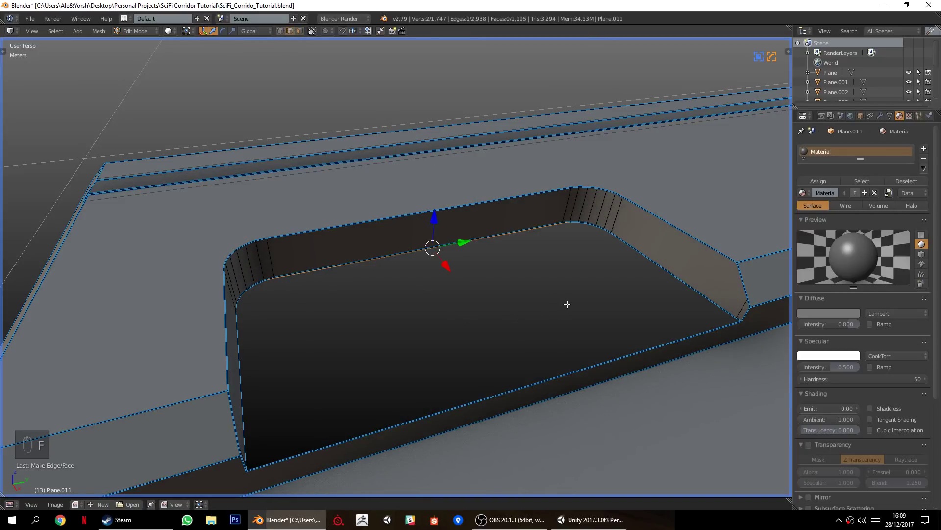
{"action": "key", "text": "f"}
{"action": "key", "text": "f"}
{"action": "key", "text": "f"}
{"action": "key", "text": "f"}
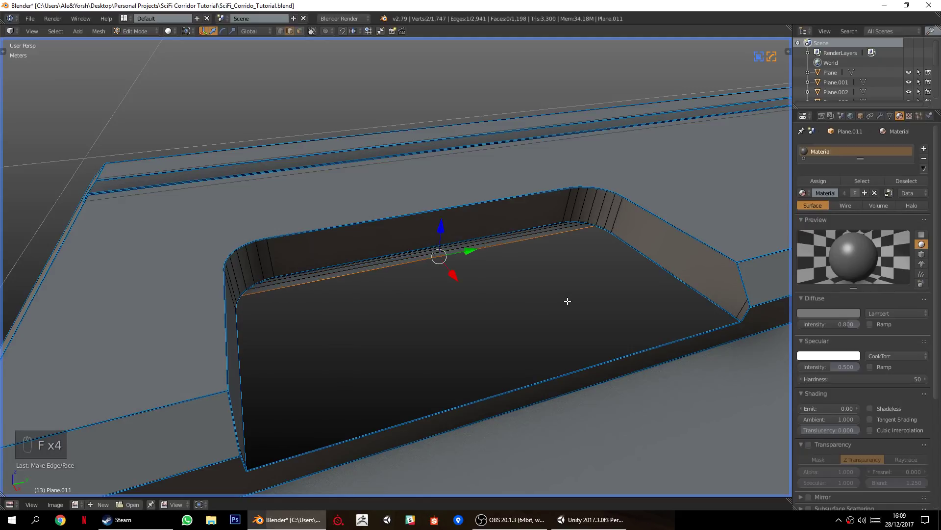
{"action": "key", "text": "f"}
{"action": "key", "text": "a"}
Dissolve the short slanted edge at the front end of each of the recess's two side walls.
{"action": "middle_click_drag", "start_coordinate": [496, 311], "coordinate": [546, 255]}
{"action": "right_click", "coordinate": [565, 251]}
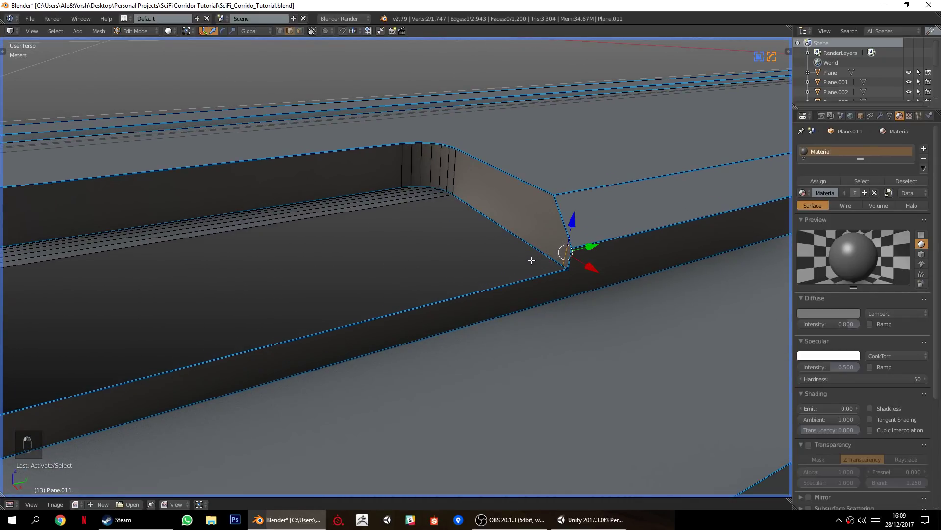
{"action": "key", "text": "ctrl+x"}
{"action": "key", "text": "a"}
{"action": "middle_click_drag", "start_coordinate": [405, 273], "coordinate": [364, 308]}
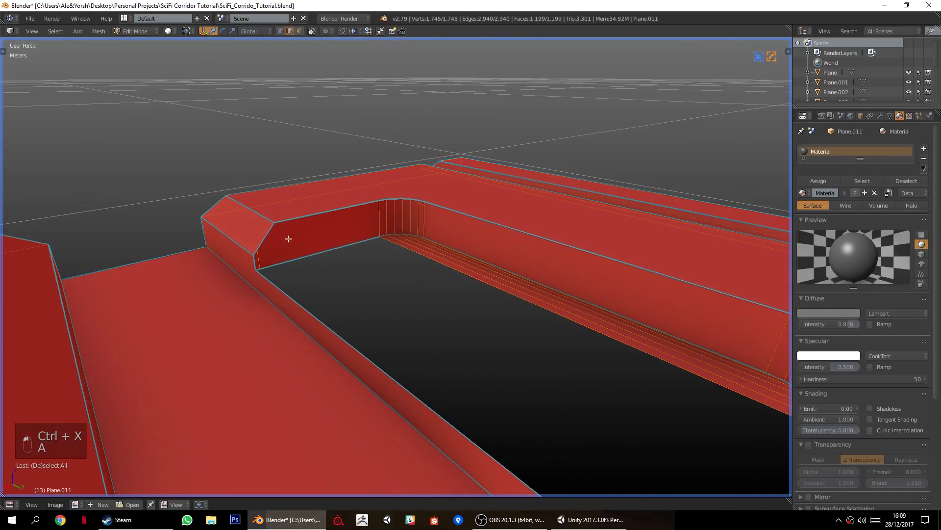
{"action": "right_click", "coordinate": [259, 258]}
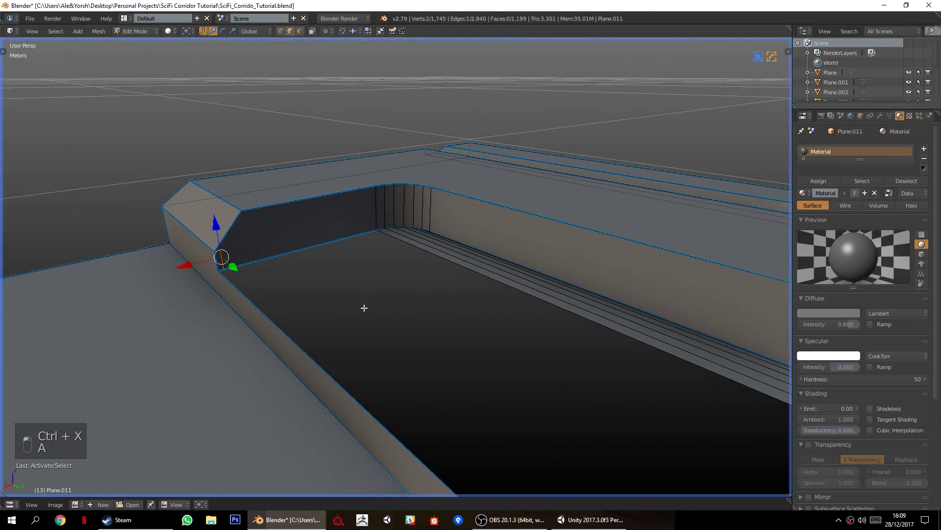
{"action": "key", "text": "ctrl+x"}
{"action": "key", "text": "a"}
Fill the rest of the recess floor with one face from the front edge of the last strip.
{"action": "right_click", "coordinate": [429, 271]}
{"action": "scroll", "coordinate": [404, 301], "scroll_direction": "down", "scroll_amount": 3}
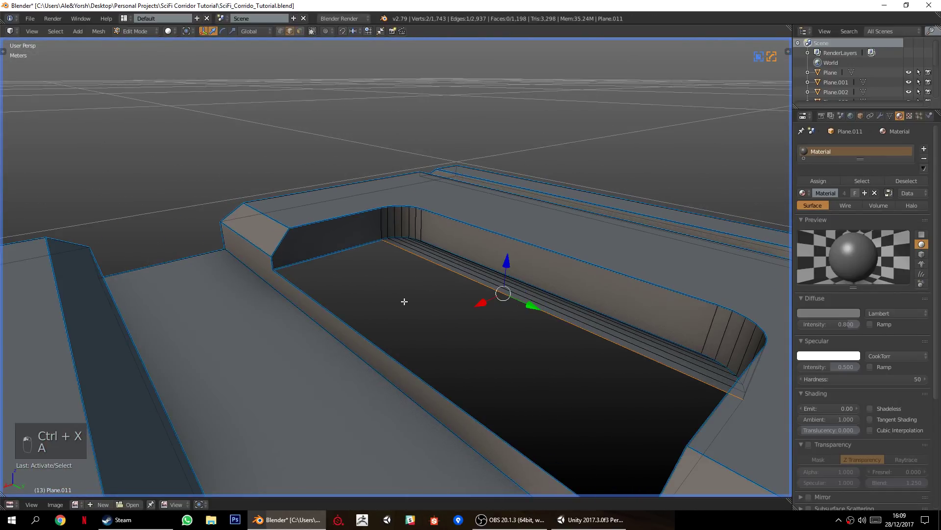
{"action": "key", "text": "f"}
{"action": "key", "text": "a"}
Apply Hops Set Sharpen to unmarked hard edges, including the long edge between the slatted panel's two small notches.
{"action": "middle_click_drag", "start_coordinate": [385, 318], "coordinate": [423, 183]}
{"action": "right_click", "coordinate": [424, 184]}
{"action": "key", "text": "q"}
{"action": "left_click", "coordinate": [431, 179]}
{"action": "key", "text": "q"}
{"action": "key", "text": "a"}
{"action": "key", "text": "q"}
{"action": "key", "text": "a"}
{"action": "scroll", "coordinate": [401, 232], "scroll_direction": "up", "scroll_amount": 1}
{"action": "middle_click_drag", "start_coordinate": [404, 258], "coordinate": [363, 359]}
{"action": "scroll", "coordinate": [374, 315], "scroll_direction": "up", "scroll_amount": 1}
{"action": "scroll", "coordinate": [497, 352], "scroll_direction": "up", "scroll_amount": 1}
{"action": "key", "text": "q"}
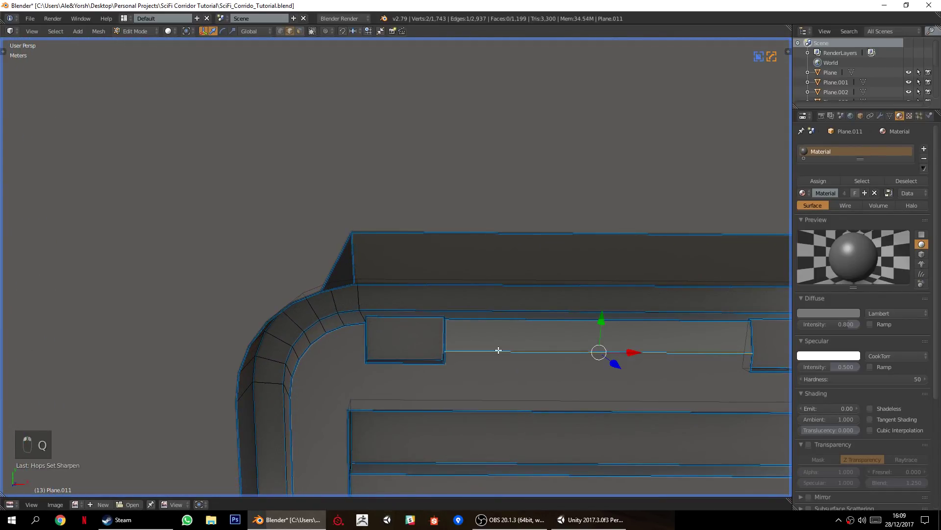
{"action": "key", "text": "a"}
In vertex select mode, connect the facing inner corners of the slatted panel's two small notches with an edge.
{"action": "middle_click_drag", "start_coordinate": [477, 384], "coordinate": [524, 286]}
{"action": "middle_click_drag", "start_coordinate": [448, 311], "coordinate": [283, 206]}
{"action": "left_click", "coordinate": [280, 31]}
{"action": "right_click", "coordinate": [200, 192]}
{"action": "right_click", "coordinate": [410, 302], "text": "shift"}
{"action": "key", "text": "j"}
{"action": "key", "text": "a"}
Limit selection to visible geometry and connect one notch's two upper inner corners to the nearest corner of the slatted opening.
{"action": "middle_click_drag", "start_coordinate": [517, 343], "coordinate": [439, 332]}
{"action": "scroll", "coordinate": [440, 365], "scroll_direction": "up", "scroll_amount": 2}
{"action": "middle_click_drag", "start_coordinate": [440, 366], "coordinate": [428, 363]}
{"action": "left_click", "coordinate": [312, 31]}
{"action": "right_click", "coordinate": [416, 384]}
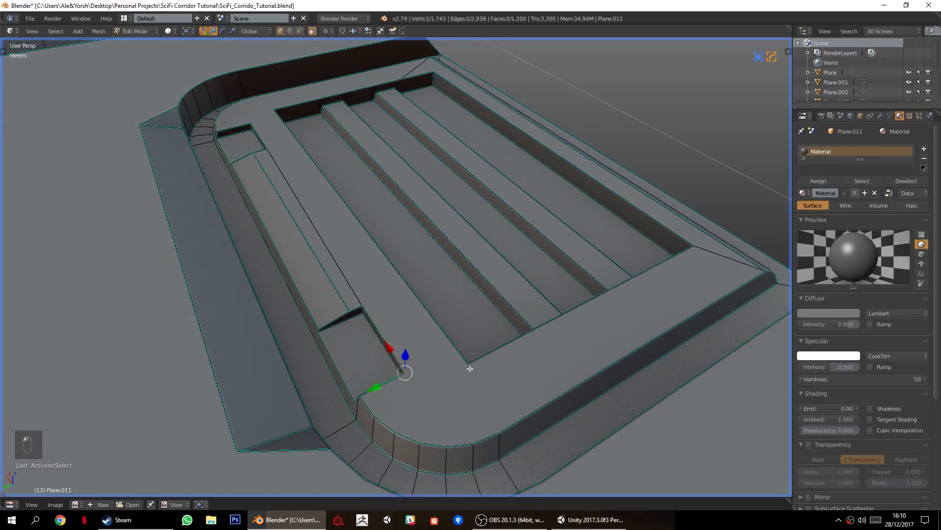
{"action": "right_click", "coordinate": [470, 373], "text": "shift"}
{"action": "key", "text": "j"}
{"action": "key", "text": "a"}
{"action": "middle_click_drag", "start_coordinate": [442, 388], "coordinate": [445, 315]}
{"action": "right_click", "coordinate": [442, 312]}
{"action": "right_click", "coordinate": [550, 283], "text": "shift"}
{"action": "key", "text": "j"}
Connect the other notch's two upper inner corners to the slatted opening's adjacent corner.
{"action": "middle_click_drag", "start_coordinate": [246, 291], "coordinate": [395, 332]}
{"action": "right_click", "coordinate": [367, 343]}
{"action": "right_click", "coordinate": [234, 341], "text": "shift"}
{"action": "key", "text": "j"}
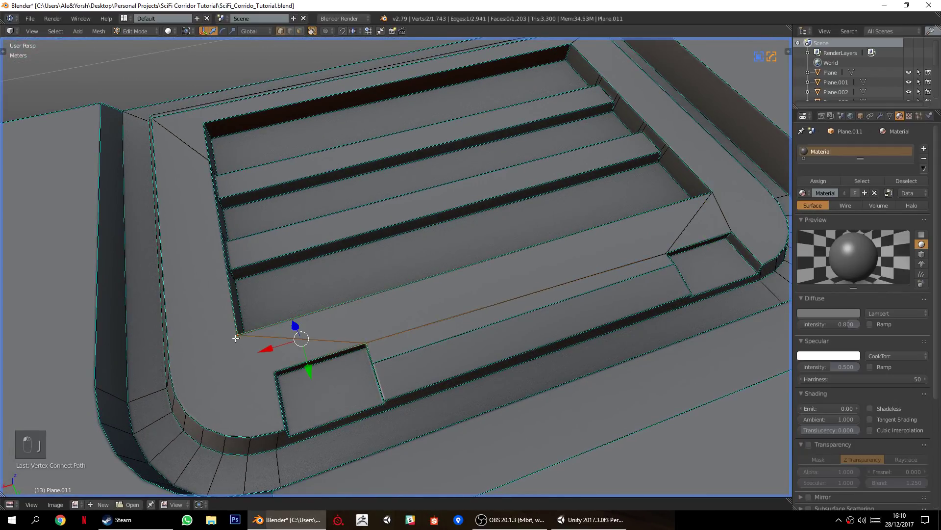
{"action": "right_click", "coordinate": [268, 369]}
{"action": "right_click", "coordinate": [235, 335], "text": "shift"}
{"action": "key", "text": "j"}
{"action": "key", "text": "a"}
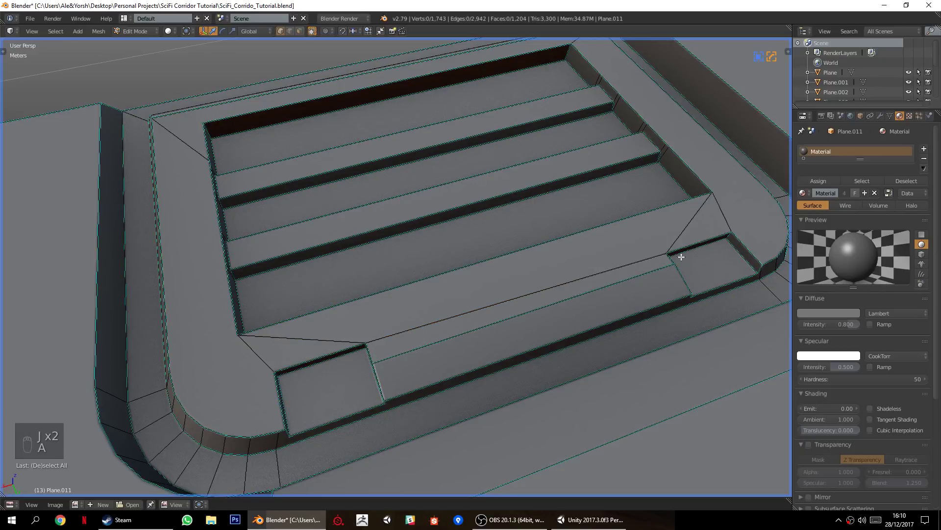
{"action": "left_click", "coordinate": [290, 31]}
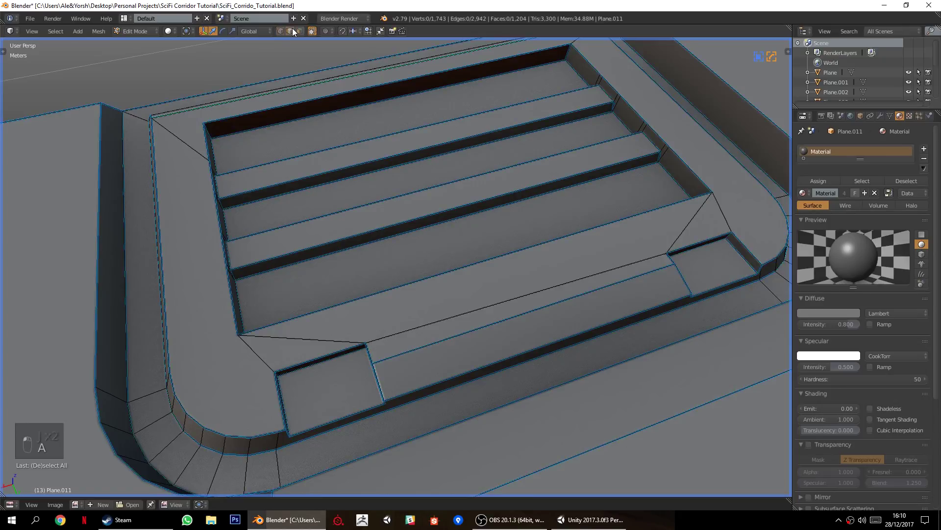
{"action": "right_click", "coordinate": [308, 363]}
{"action": "right_click", "coordinate": [696, 250], "text": "shift"}
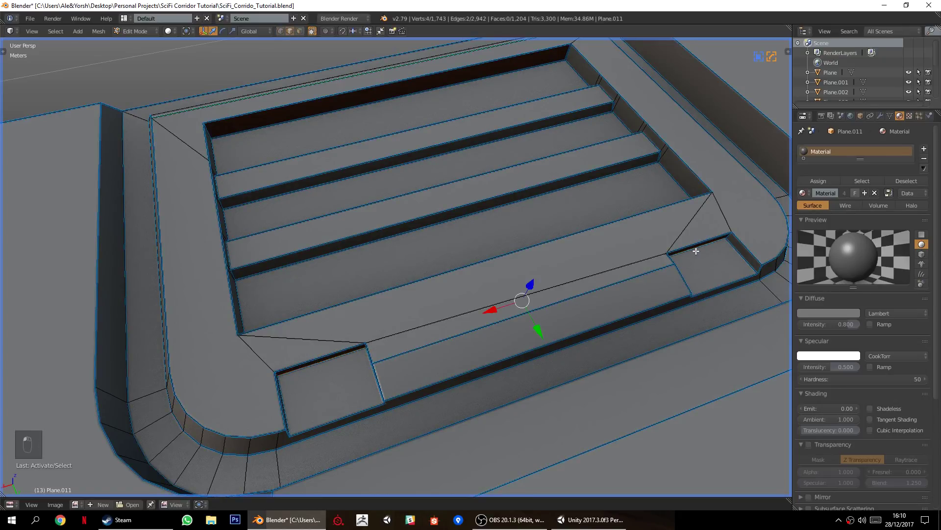
{"action": "key", "text": "s"}
{"action": "key", "text": "y"}
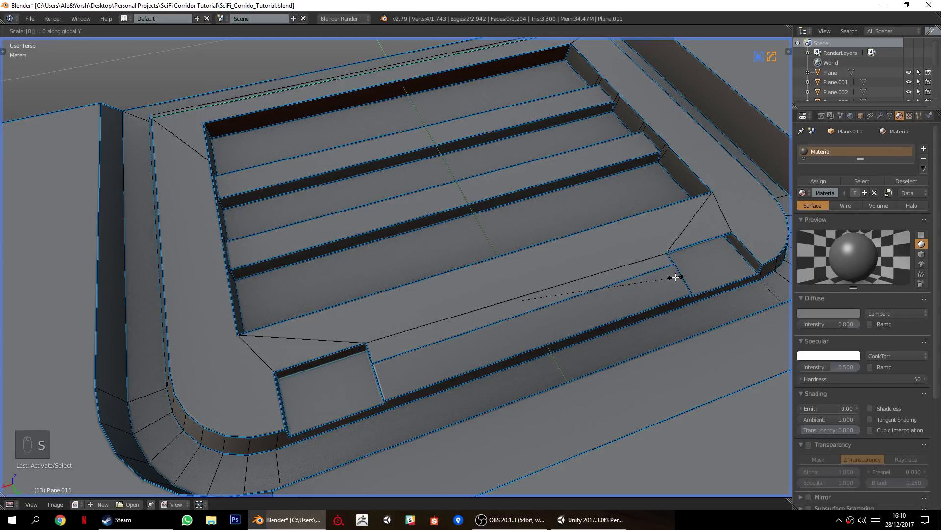
{"action": "right_click", "coordinate": [671, 273]}
Select the upper inner edges of both notches and align them by scaling to 0 along Y.
{"action": "right_click", "coordinate": [695, 244]}
{"action": "right_click", "coordinate": [327, 356], "text": "shift"}
{"action": "key", "text": "s"}
{"action": "key", "text": "y"}
{"action": "left_click", "coordinate": [327, 356]}
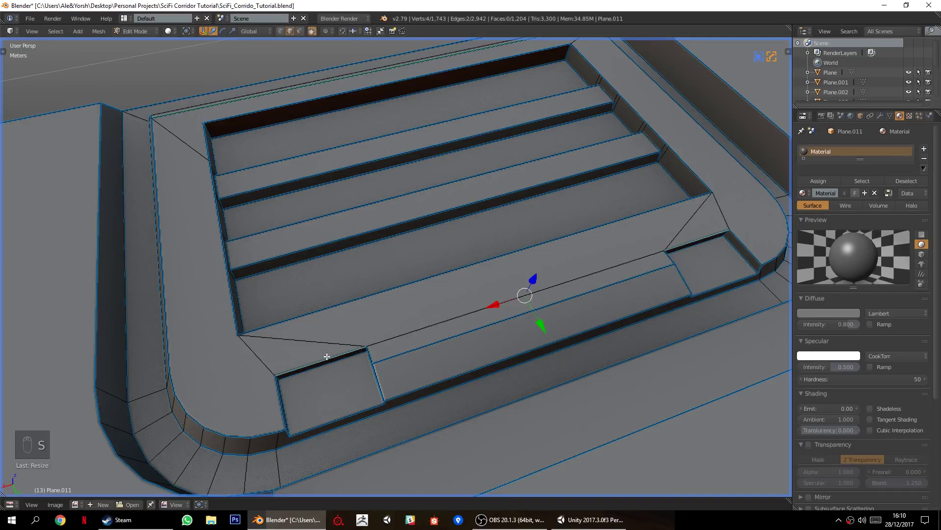
Move one notch's upper inner edge toward the slatted opening and the other notch's edge slightly away from it along Y.
{"action": "middle_click_drag", "start_coordinate": [416, 381], "coordinate": [520, 323]}
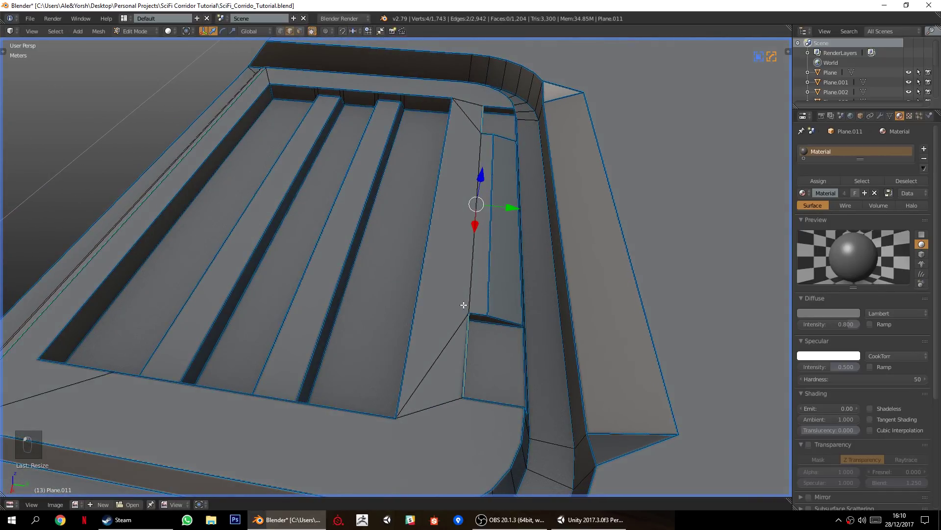
{"action": "middle_click_drag", "start_coordinate": [473, 342], "coordinate": [422, 339]}
{"action": "right_click", "coordinate": [400, 354]}
{"action": "left_click_drag", "start_coordinate": [430, 372], "coordinate": [405, 360]}
{"action": "right_click", "coordinate": [575, 160]}
{"action": "left_click_drag", "start_coordinate": [607, 174], "coordinate": [615, 176]}
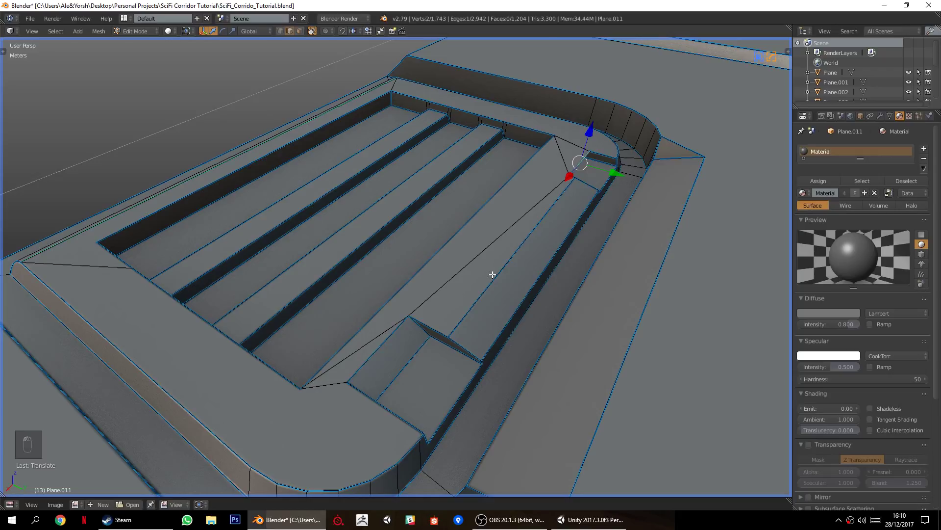
In top orthographic view, select both notches' upper inner edges and align them by scaling to 0 along Y.
{"action": "key", "text": "KP_5"}
{"action": "key", "text": "KP_7"}
{"action": "middle_click_drag", "start_coordinate": [250, 274], "coordinate": [322, 352], "text": "shift"}
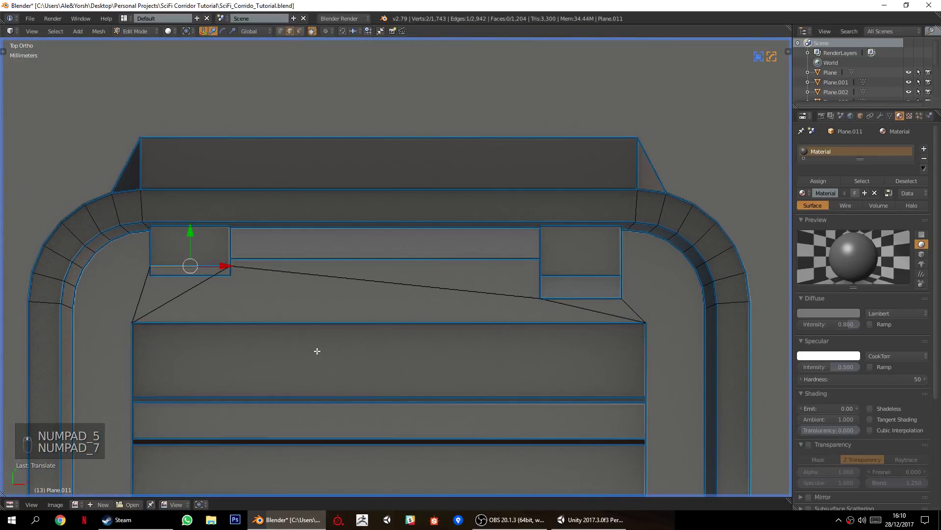
{"action": "right_click", "coordinate": [597, 298], "text": "shift"}
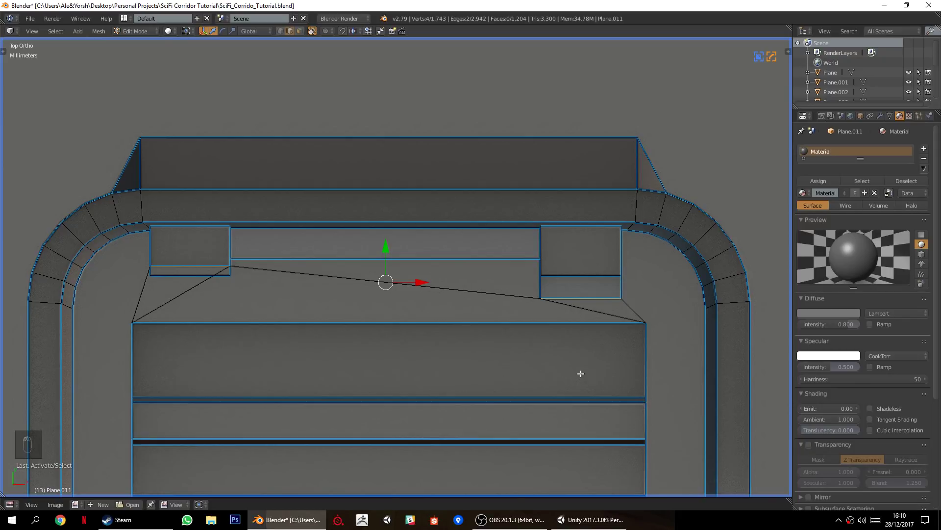
{"action": "key", "text": "s"}
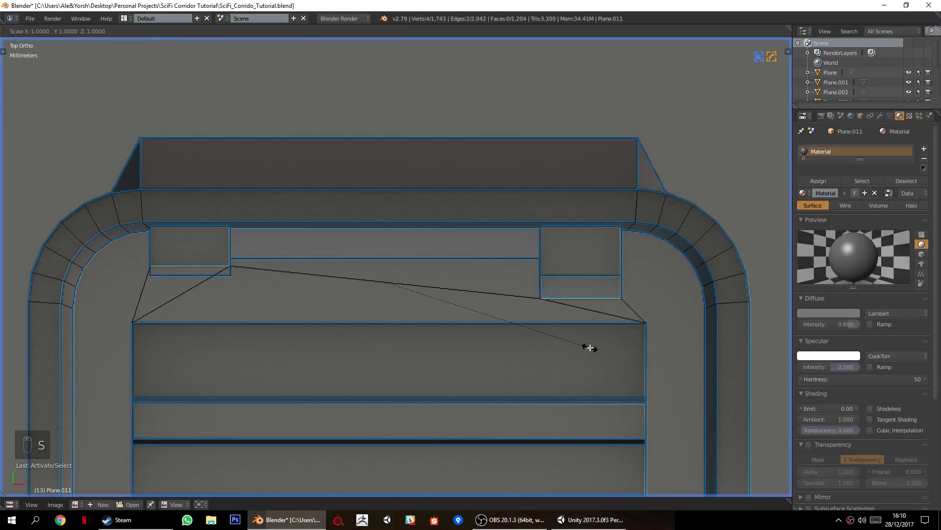
{"action": "type", "text": "y"}
{"action": "type", "text": "0"}
{"action": "left_click", "coordinate": [589, 348]}
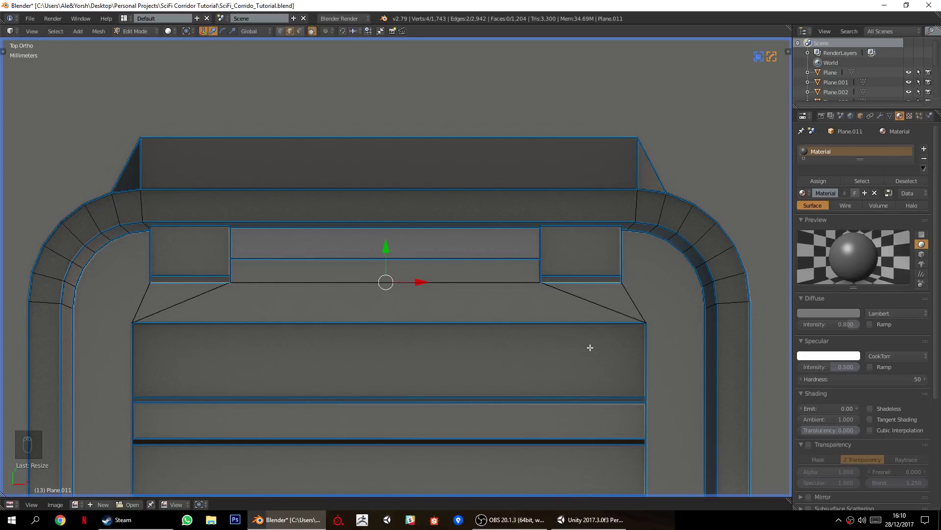
In vertex select mode, connect the raised strip's end vertex to the inner bottom corner on one notch's side wall.
{"action": "scroll", "coordinate": [464, 312], "scroll_direction": "down", "scroll_amount": 4}
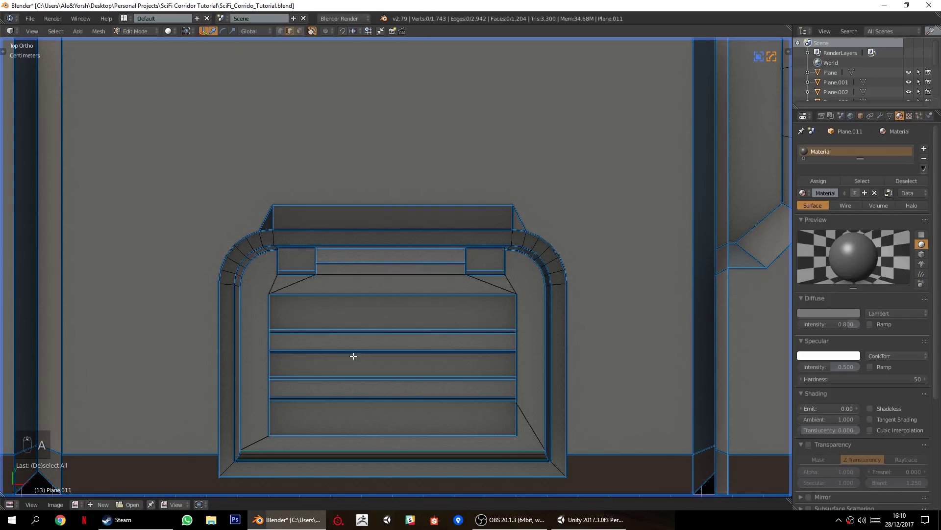
{"action": "middle_click_drag", "start_coordinate": [347, 358], "coordinate": [511, 292]}
{"action": "key", "text": "a"}
{"action": "key", "text": "KP_5"}
{"action": "middle_click_drag", "start_coordinate": [422, 259], "coordinate": [381, 292]}
{"action": "scroll", "coordinate": [381, 314], "scroll_direction": "up", "scroll_amount": 4}
{"action": "middle_click_drag", "start_coordinate": [393, 337], "coordinate": [451, 318]}
{"action": "left_click", "coordinate": [279, 32]}
{"action": "scroll", "coordinate": [442, 308], "scroll_direction": "up", "scroll_amount": 1}
{"action": "right_click", "coordinate": [456, 315]}
{"action": "right_click", "coordinate": [428, 332], "text": "shift"}
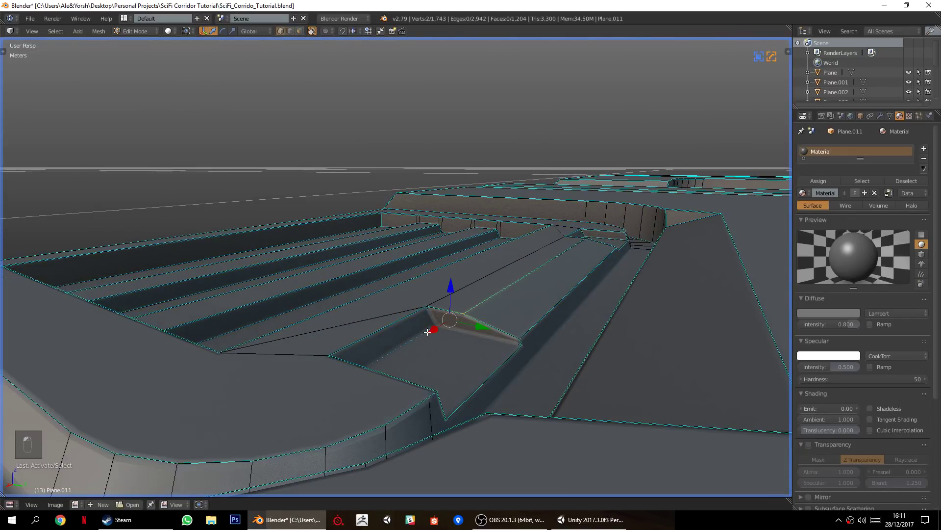
{"action": "key", "text": "j"}
{"action": "key", "text": "a"}
Add the matching connecting edge on the other notch's side wall.
{"action": "middle_click_drag", "start_coordinate": [508, 333], "coordinate": [489, 392]}
{"action": "right_click", "coordinate": [364, 341]}
{"action": "right_click", "coordinate": [390, 346], "text": "shift"}
{"action": "key", "text": "j"}
{"action": "key", "text": "a"}
Vertex-slide the vertex just below the notch's outer rim corner up to the rim.
{"action": "right_click", "coordinate": [488, 419]}
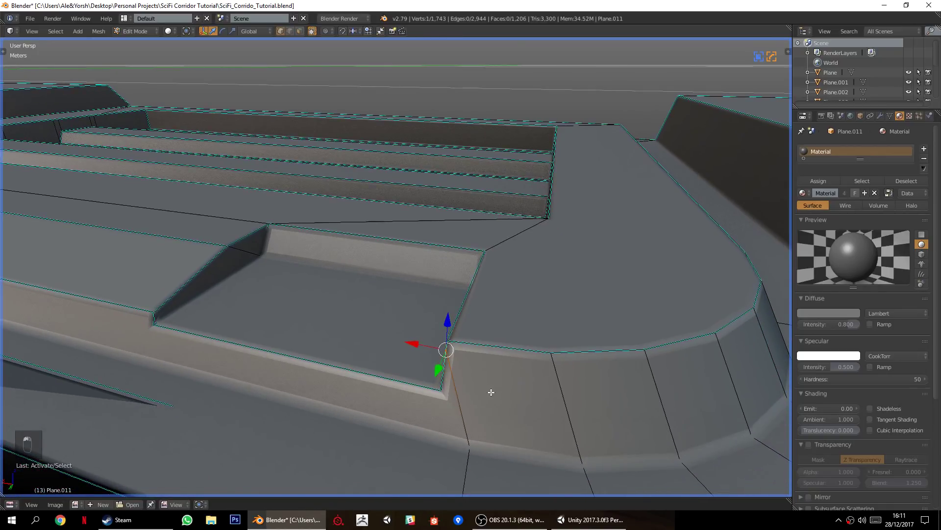
{"action": "key", "text": "h"}
{"action": "key", "text": "h"}
{"action": "key", "text": "h"}
{"action": "key", "text": "ctrl+z"}
{"action": "key", "text": "ctrl+z"}
{"action": "key", "text": "ctrl+less"}
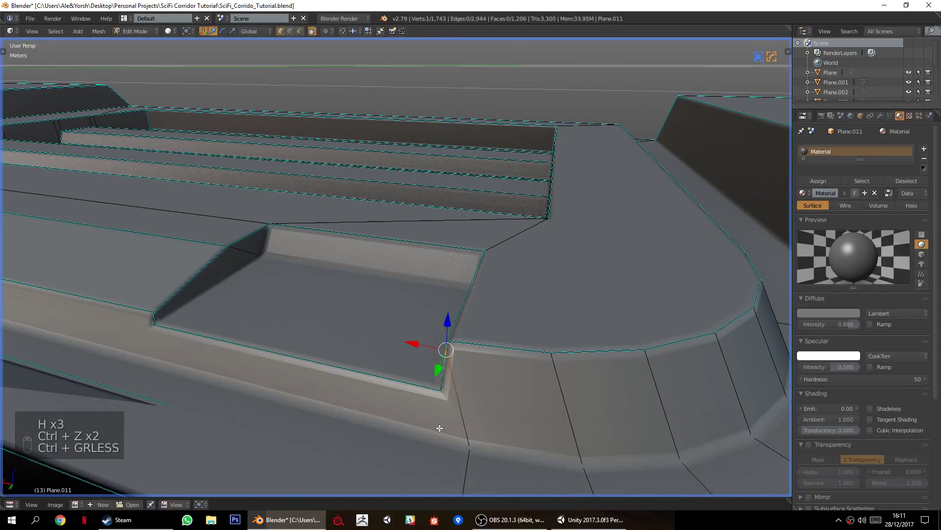
{"action": "key", "text": "g"}
{"action": "key", "text": "g"}
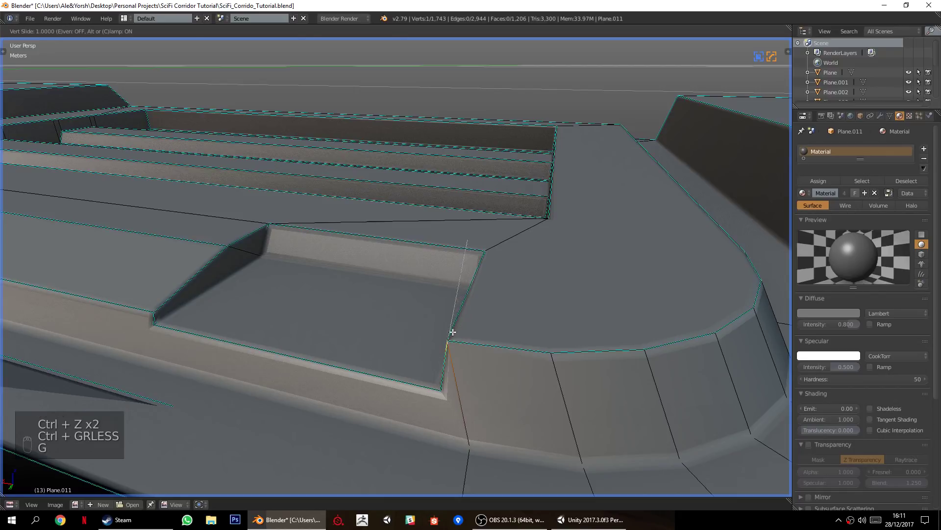
{"action": "left_click", "coordinate": [453, 331]}
Connect that notch's lower outer corner to the nearest bottom vertex of the panel's rounded corner.
{"action": "middle_click_drag", "start_coordinate": [372, 394], "coordinate": [426, 393]}
{"action": "right_click", "coordinate": [625, 342]}
{"action": "right_click", "coordinate": [664, 395], "text": "shift"}
{"action": "key", "text": "j"}
{"action": "key", "text": "a"}
Connect the notch-side end of the raised strip's front edge to the bottom fold vertex of the panel's rounded corner.
{"action": "middle_click_drag", "start_coordinate": [553, 414], "coordinate": [320, 362]}
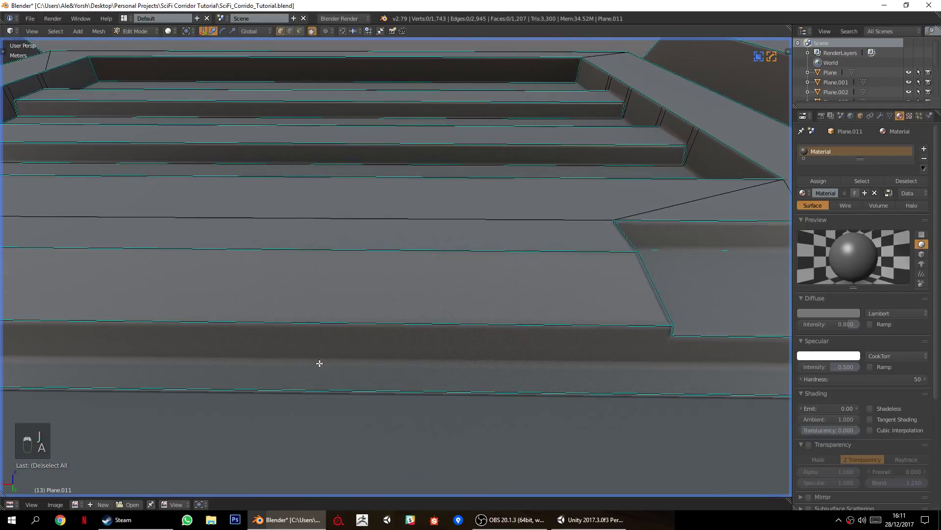
{"action": "right_click", "coordinate": [642, 339]}
{"action": "mouse_move", "coordinate": [374, 351]}
{"action": "middle_mouse_down"}
{"action": "mouse_move", "coordinate": [502, 339]}
{"action": "mouse_move", "coordinate": [367, 340]}
{"action": "middle_mouse_up"}
{"action": "right_click", "coordinate": [323, 342], "text": "shift"}
{"action": "key", "text": "j"}
{"action": "key", "text": "a"}
At the other notch, connect the lower outer corner to the adjacent bottom vertex of the panel's rounded corner.
{"action": "middle_click_drag", "start_coordinate": [271, 351], "coordinate": [406, 368]}
{"action": "right_click", "coordinate": [430, 358]}
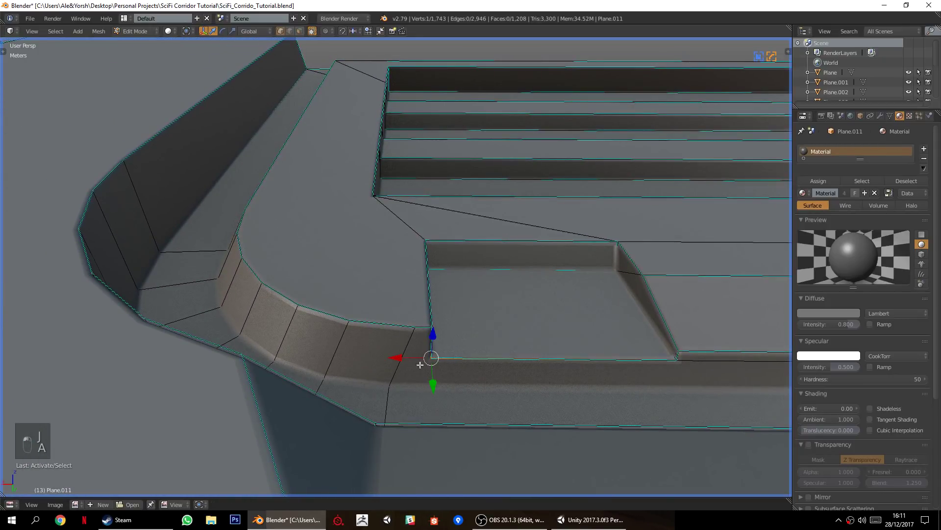
{"action": "right_click", "coordinate": [382, 391], "text": "shift"}
{"action": "key", "text": "j"}
{"action": "key", "text": "a"}
Connect the raised strip's front end at this notch to the bottom fold vertex of the panel's rounded corner.
{"action": "middle_click_drag", "start_coordinate": [420, 386], "coordinate": [325, 375]}
{"action": "right_click", "coordinate": [361, 320]}
{"action": "right_click", "coordinate": [133, 341], "text": "shift"}
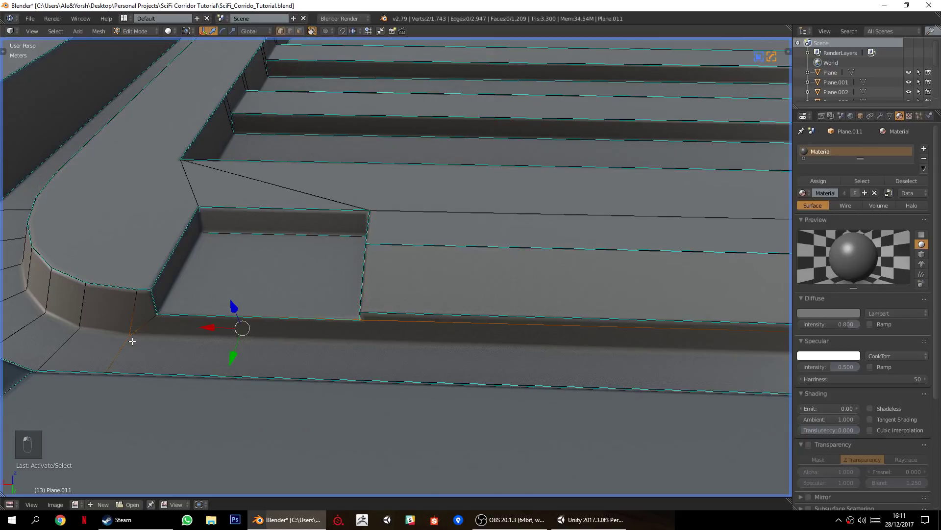
{"action": "key", "text": "j"}
{"action": "key", "text": "a"}
At the opposite notch, connect the strip's front end vertex to the adjacent bottom fold vertex of the rounded corner.
{"action": "middle_click_drag", "start_coordinate": [481, 374], "coordinate": [324, 367]}
{"action": "right_click", "coordinate": [431, 351]}
{"action": "right_click", "coordinate": [612, 371], "text": "shift"}
{"action": "key", "text": "j"}
{"action": "key", "text": "a"}
Merge duplicate vertices across the entire mesh with Remove Doubles.
{"action": "mouse_move", "coordinate": [500, 393]}
{"action": "middle_mouse_down"}
{"action": "mouse_move", "coordinate": [353, 361]}
{"action": "mouse_move", "coordinate": [488, 395]}
{"action": "middle_mouse_up"}
{"action": "key", "text": "a"}
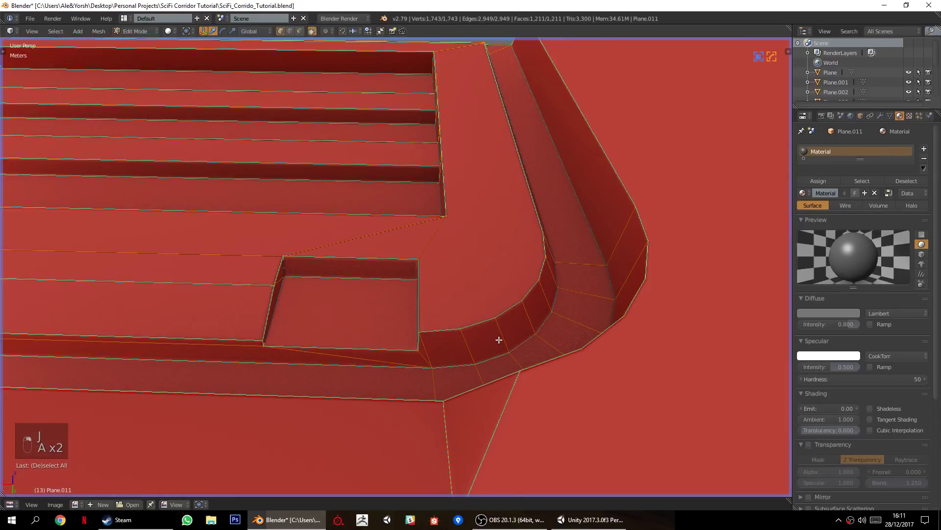
{"action": "key", "text": "w"}
{"action": "left_click", "coordinate": [486, 311]}
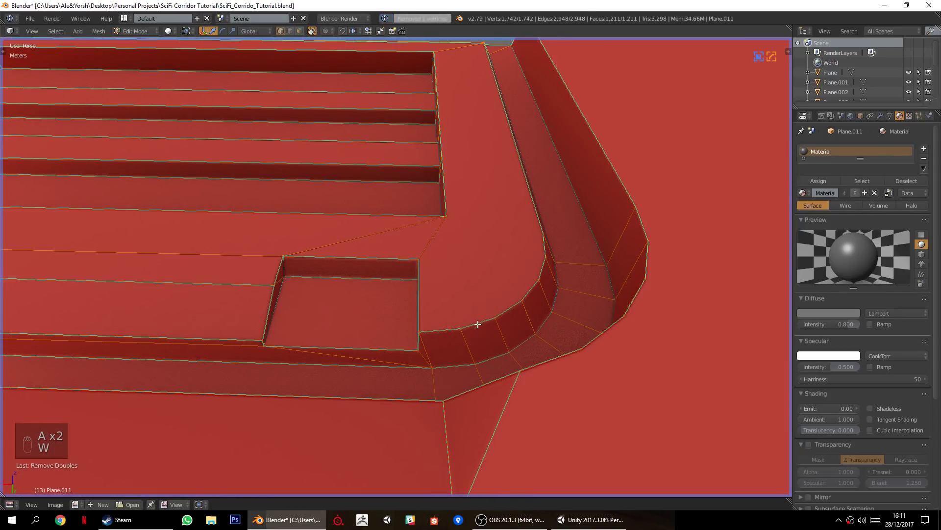
{"action": "key", "text": "a"}
{"action": "key", "text": "space"}
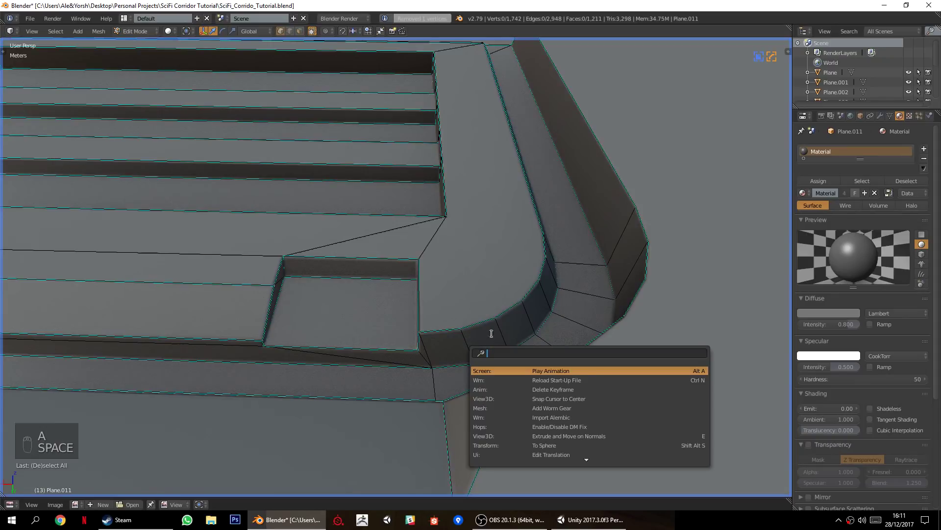
{"action": "middle_click_drag", "start_coordinate": [357, 385], "coordinate": [450, 370]}
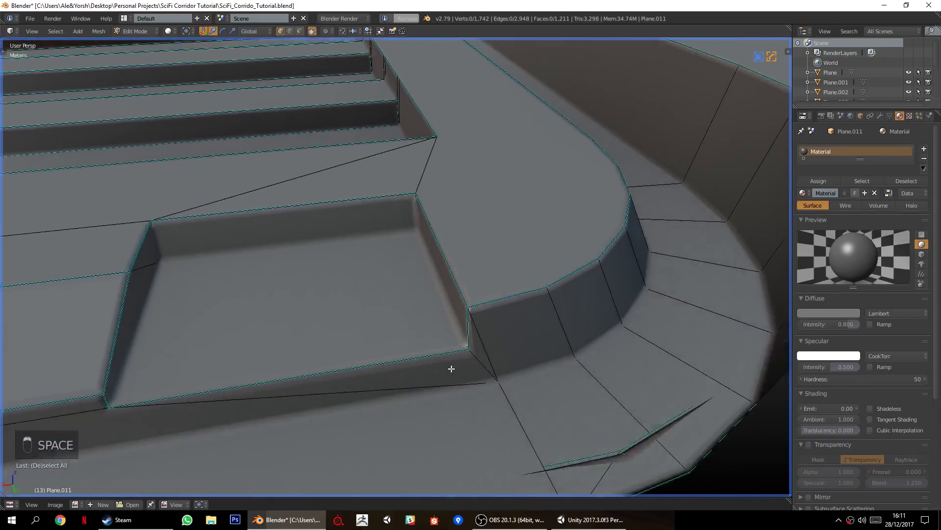
{"action": "scroll", "coordinate": [486, 338], "scroll_direction": "up", "scroll_amount": 4}
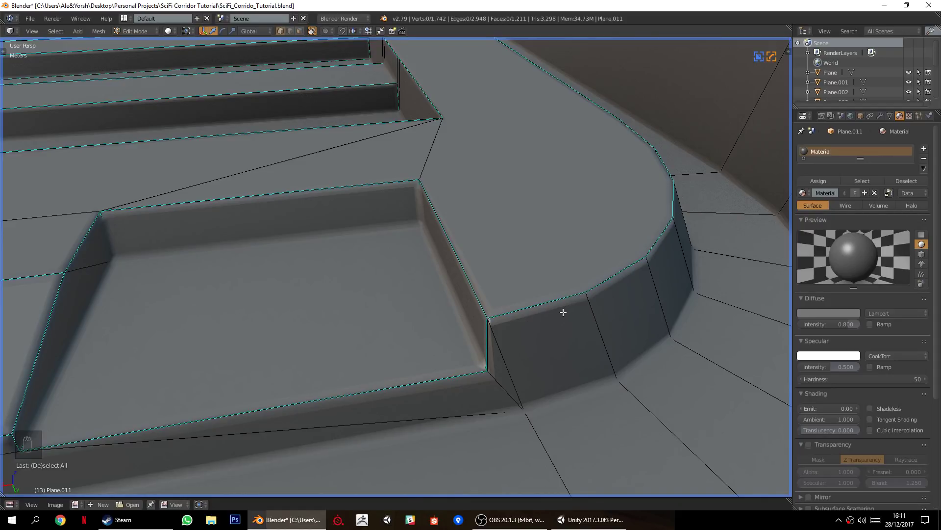
{"action": "key", "text": "a"}
{"action": "key", "text": "w"}
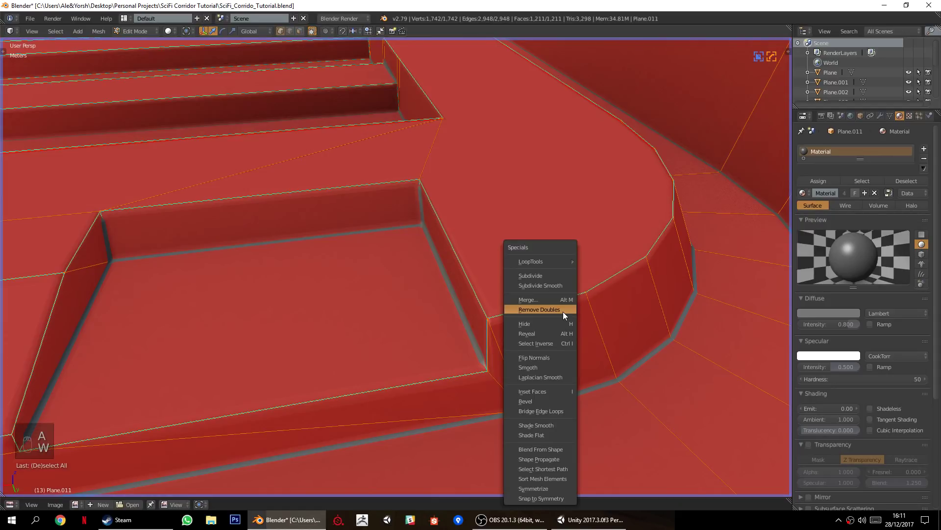
{"action": "left_click", "coordinate": [546, 311]}
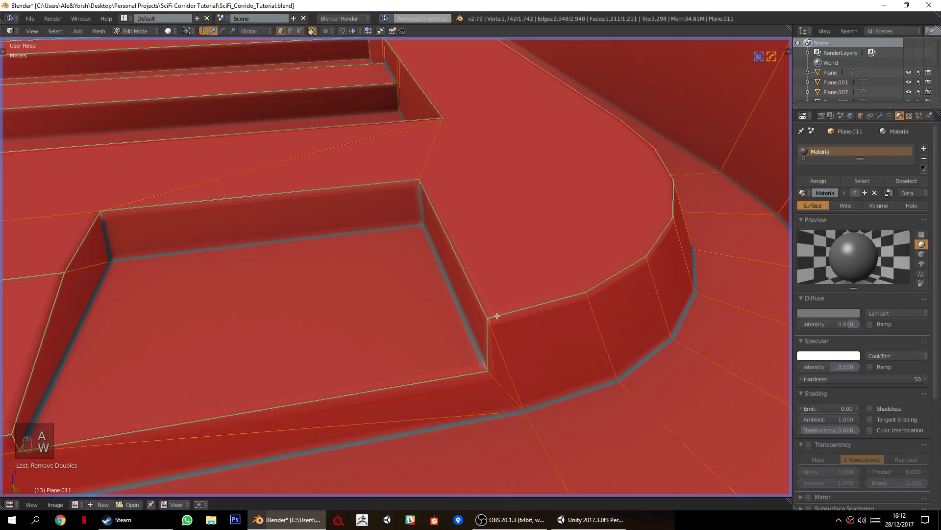
{"action": "key", "text": "a"}
Connect the grille recess corner to the rim vertex where the panel's rounded corner meets its straight side.
{"action": "middle_click_drag", "start_coordinate": [496, 332], "coordinate": [425, 358]}
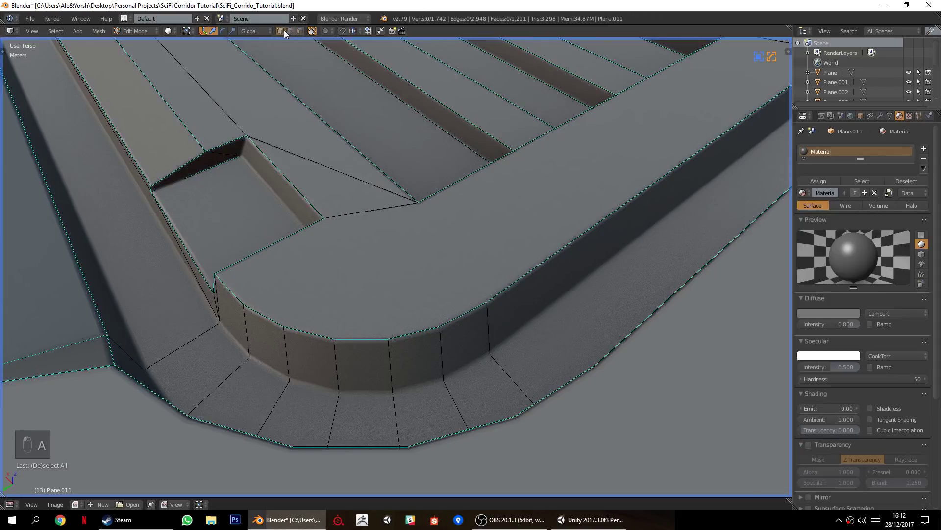
{"action": "right_click", "coordinate": [426, 208]}
{"action": "right_click", "coordinate": [498, 305], "text": "shift"}
{"action": "key", "text": "j"}
Connect the notch's inner corner to the two nearest rim vertices of the rounded corner.
{"action": "middle_click_drag", "start_coordinate": [301, 295], "coordinate": [374, 353]}
{"action": "right_click", "coordinate": [377, 358]}
{"action": "right_click", "coordinate": [368, 254], "text": "shift"}
{"action": "key", "text": "j"}
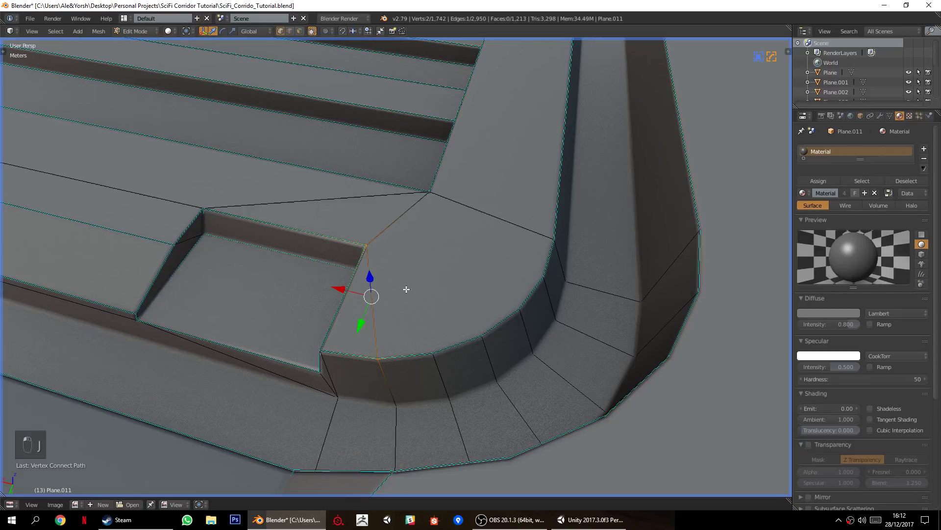
{"action": "middle_click_drag", "start_coordinate": [465, 298], "coordinate": [405, 347]}
{"action": "right_click", "coordinate": [385, 355]}
{"action": "right_click", "coordinate": [356, 247], "text": "shift"}
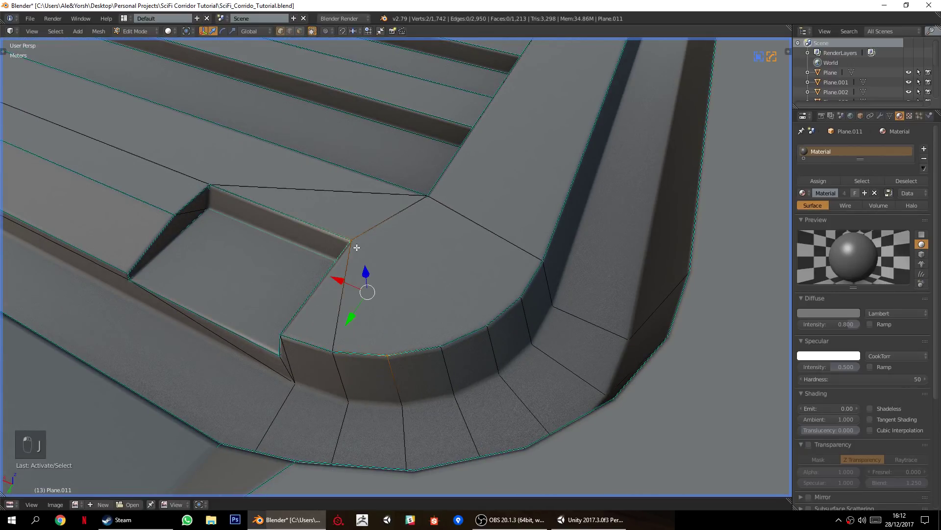
{"action": "key", "text": "j"}
Connect the grille recess corner to the next two rim vertices along the curve.
{"action": "right_click", "coordinate": [518, 294]}
{"action": "right_click", "coordinate": [438, 196], "text": "shift"}
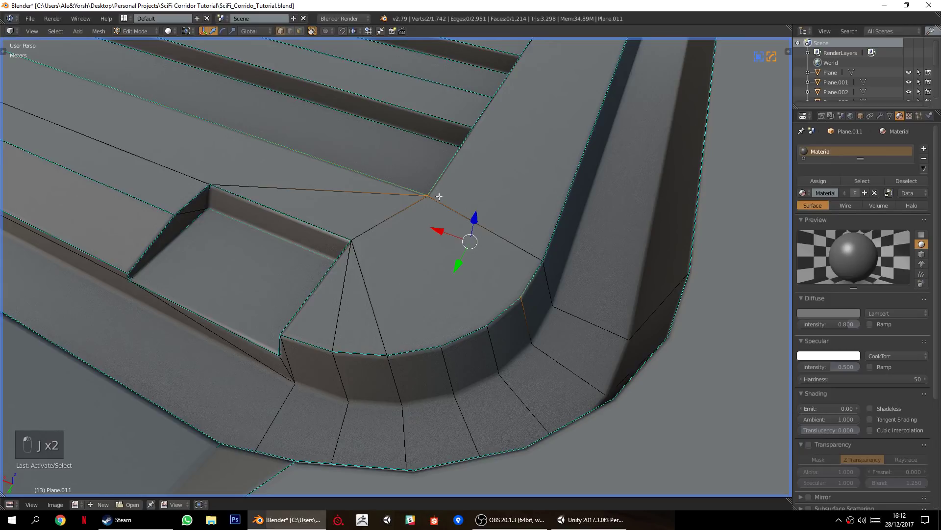
{"action": "key", "text": "j"}
{"action": "right_click", "coordinate": [487, 326]}
{"action": "right_click", "coordinate": [428, 197], "text": "shift"}
{"action": "key", "text": "j"}
Connect the remaining rim vertex in the middle of the curve to the notch's inner corner.
{"action": "right_click", "coordinate": [440, 345]}
{"action": "right_click", "coordinate": [352, 241], "text": "shift"}
{"action": "key", "text": "j"}
{"action": "key", "text": "a"}
At the panel's other rounded corner, connect the grille recess corner to the rim vertex where the curve starts.
{"action": "scroll", "coordinate": [484, 343], "scroll_direction": "down", "scroll_amount": 5}
{"action": "middle_click_drag", "start_coordinate": [485, 338], "coordinate": [372, 300]}
{"action": "scroll", "coordinate": [538, 315], "scroll_direction": "up", "scroll_amount": 2}
{"action": "right_click", "coordinate": [372, 300]}
{"action": "right_click", "coordinate": [304, 360], "text": "shift"}
{"action": "key", "text": "j"}
Connect that side's inner notch corner to the three nearest rim vertices of the rounded corner.
{"action": "right_click", "coordinate": [443, 324]}
{"action": "right_click", "coordinate": [481, 386], "text": "shift"}
{"action": "key", "text": "j"}
{"action": "right_click", "coordinate": [453, 401]}
{"action": "right_click", "coordinate": [427, 327], "text": "shift"}
{"action": "key", "text": "j"}
{"action": "right_click", "coordinate": [420, 405]}
{"action": "right_click", "coordinate": [433, 322], "text": "shift"}
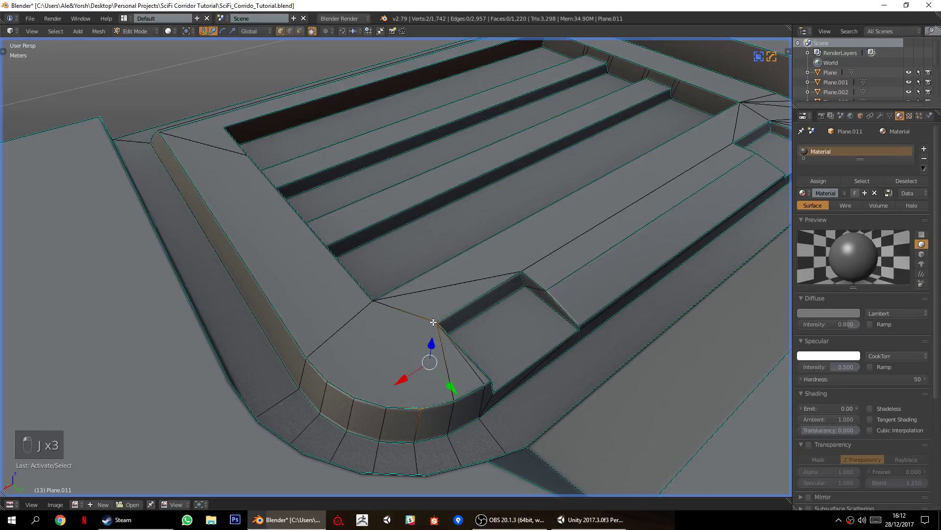
{"action": "key", "text": "j"}
Connect that side's grille recess corner to the two rim vertices following the start of the curve.
{"action": "right_click", "coordinate": [326, 381]}
{"action": "right_click", "coordinate": [373, 300], "text": "shift"}
{"action": "key", "text": "j"}
{"action": "right_click", "coordinate": [353, 398]}
{"action": "right_click", "coordinate": [374, 300], "text": "shift"}
{"action": "key", "text": "j"}
Connect the last free rim vertex of that curve to the notch's inner corner.
{"action": "right_click", "coordinate": [386, 407]}
{"action": "right_click", "coordinate": [430, 324], "text": "shift"}
{"action": "key", "text": "j"}
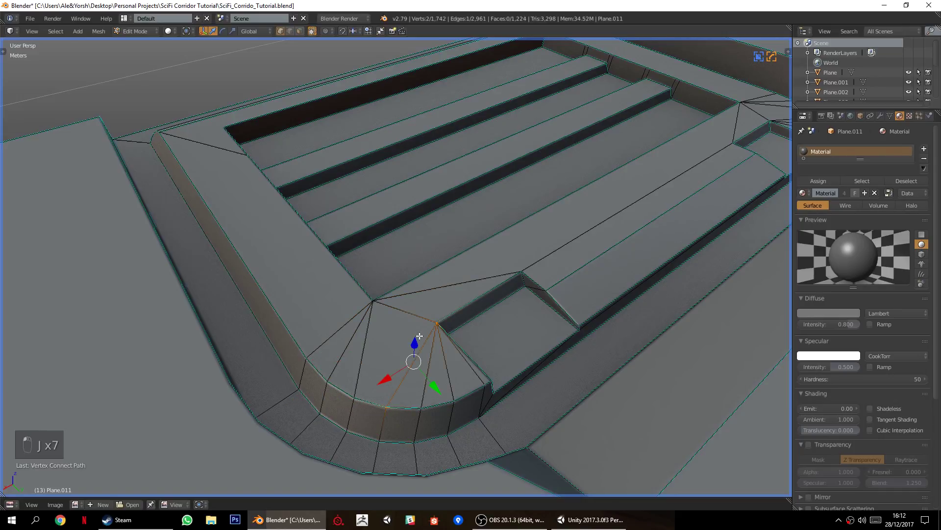
{"action": "key", "text": "a"}
Symmetrize the floor mesh across its lengthwise centre line, working from the orthographic top view.
{"action": "scroll", "coordinate": [385, 353], "scroll_direction": "down", "scroll_amount": 4}
{"action": "middle_click_drag", "start_coordinate": [385, 353], "coordinate": [421, 253]}
{"action": "scroll", "coordinate": [404, 391], "scroll_direction": "up", "scroll_amount": 3}
{"action": "scroll", "coordinate": [404, 392], "scroll_direction": "down", "scroll_amount": 4}
{"action": "scroll", "coordinate": [450, 283], "scroll_direction": "down", "scroll_amount": 4}
{"action": "scroll", "coordinate": [427, 280], "scroll_direction": "down", "scroll_amount": 5}
{"action": "key", "text": "KP_5"}
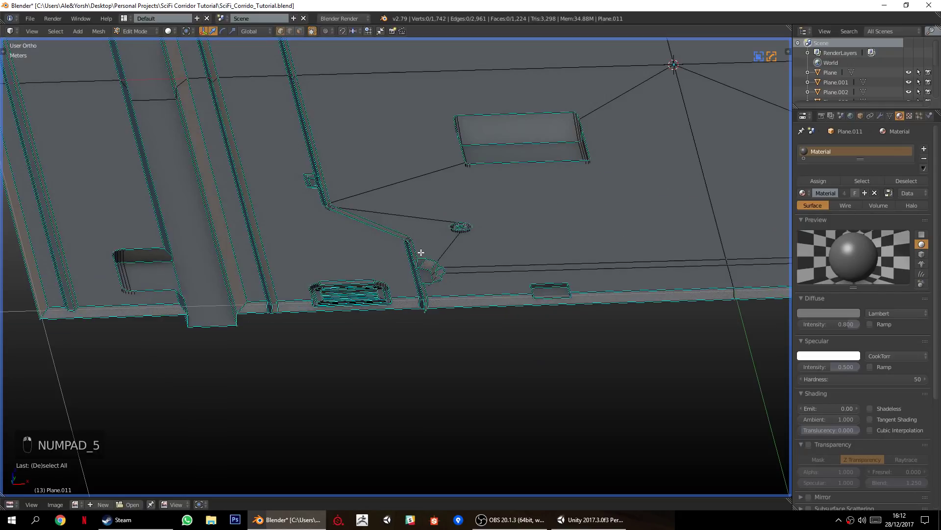
{"action": "key", "text": "KP_7"}
{"action": "scroll", "coordinate": [433, 259], "scroll_direction": "down", "scroll_amount": 4}
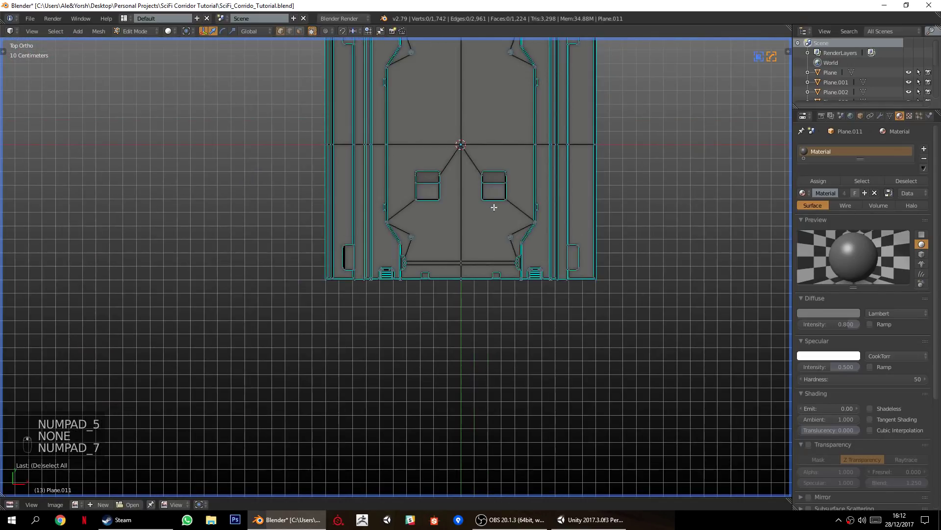
{"action": "middle_click_drag", "start_coordinate": [473, 142], "coordinate": [399, 316], "text": "shift"}
{"action": "scroll", "coordinate": [399, 315], "scroll_direction": "up", "scroll_amount": 2}
{"action": "middle_click_drag", "start_coordinate": [336, 225], "coordinate": [412, 158], "text": "shift"}
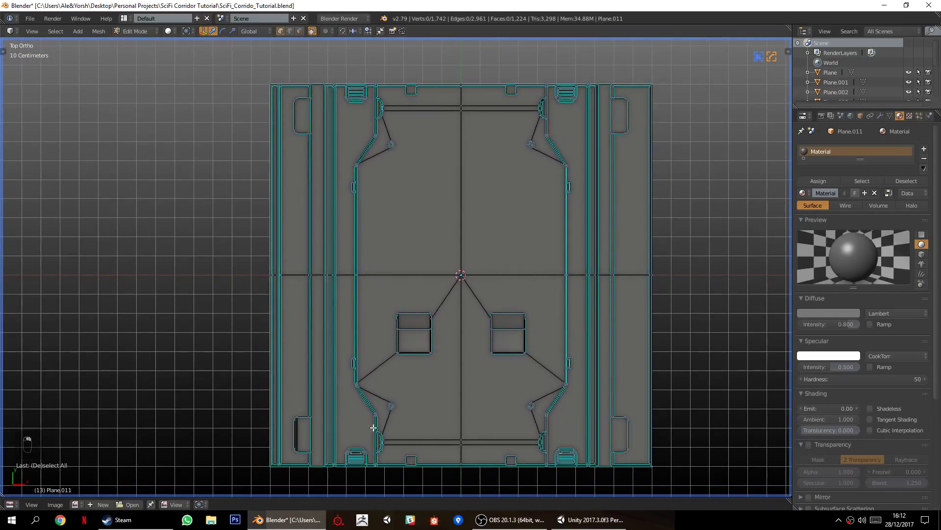
{"action": "scroll", "coordinate": [399, 396], "scroll_direction": "up", "scroll_amount": 2}
{"action": "middle_click_drag", "start_coordinate": [399, 395], "coordinate": [418, 261], "text": "shift"}
{"action": "scroll", "coordinate": [403, 370], "scroll_direction": "up", "scroll_amount": 2}
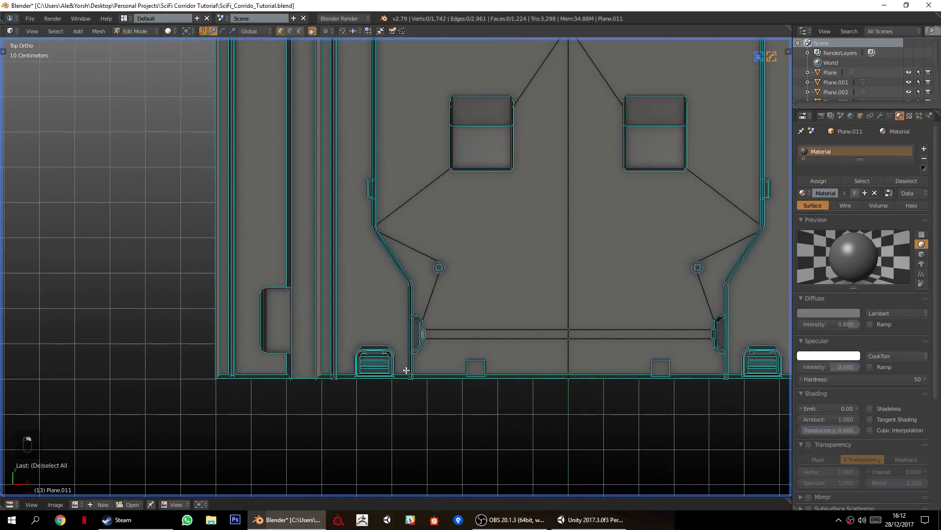
{"action": "key", "text": "alt+x"}
{"action": "key", "text": "a"}
Enable absolute grid snapping and move the outer groove's end vertices along Y to the floor section's back edge.
{"action": "scroll", "coordinate": [403, 293], "scroll_direction": "down", "scroll_amount": 4}
{"action": "middle_click_drag", "start_coordinate": [417, 130], "coordinate": [394, 369], "text": "shift"}
{"action": "scroll", "coordinate": [393, 369], "scroll_direction": "up", "scroll_amount": 3}
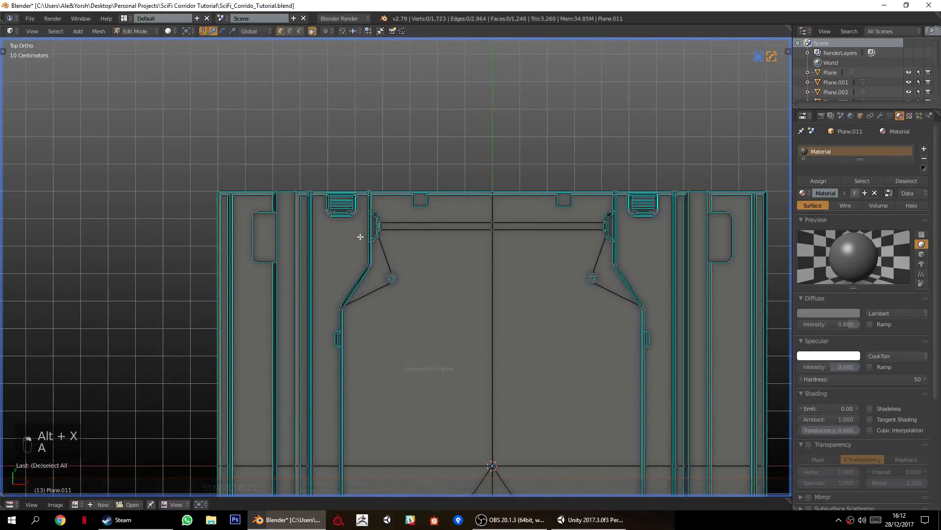
{"action": "middle_click_drag", "start_coordinate": [360, 236], "coordinate": [390, 313], "text": "shift"}
{"action": "scroll", "coordinate": [388, 321], "scroll_direction": "up", "scroll_amount": 5}
{"action": "middle_click_drag", "start_coordinate": [271, 315], "coordinate": [342, 316], "text": "shift"}
{"action": "scroll", "coordinate": [366, 355], "scroll_direction": "up", "scroll_amount": 3}
{"action": "scroll", "coordinate": [293, 323], "scroll_direction": "up", "scroll_amount": 1}
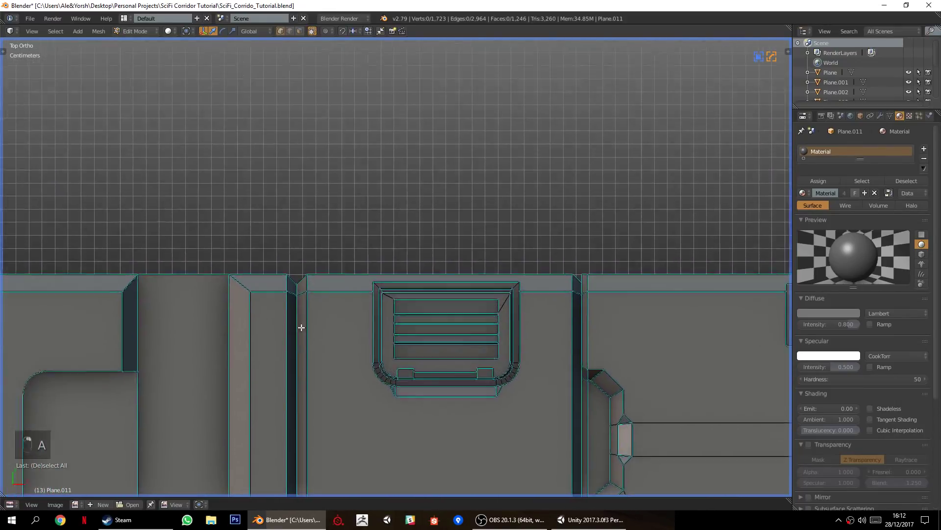
{"action": "scroll", "coordinate": [323, 361], "scroll_direction": "up", "scroll_amount": 4}
{"action": "scroll", "coordinate": [372, 286], "scroll_direction": "up", "scroll_amount": 3}
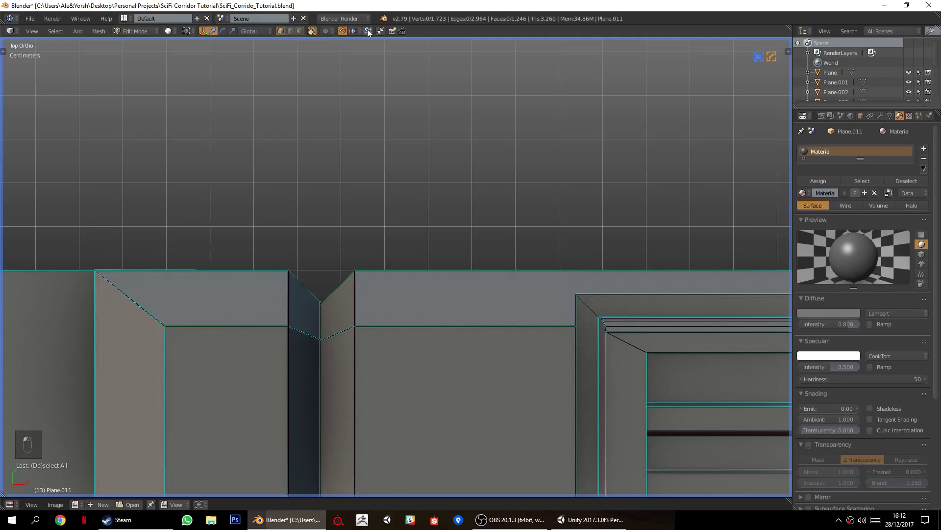
{"action": "right_click", "coordinate": [315, 296]}
{"action": "left_click", "coordinate": [368, 31]}
{"action": "left_click_drag", "start_coordinate": [321, 269], "coordinate": [323, 238]}
{"action": "right_click", "coordinate": [321, 307]}
{"action": "left_click_drag", "start_coordinate": [322, 275], "coordinate": [319, 238]}
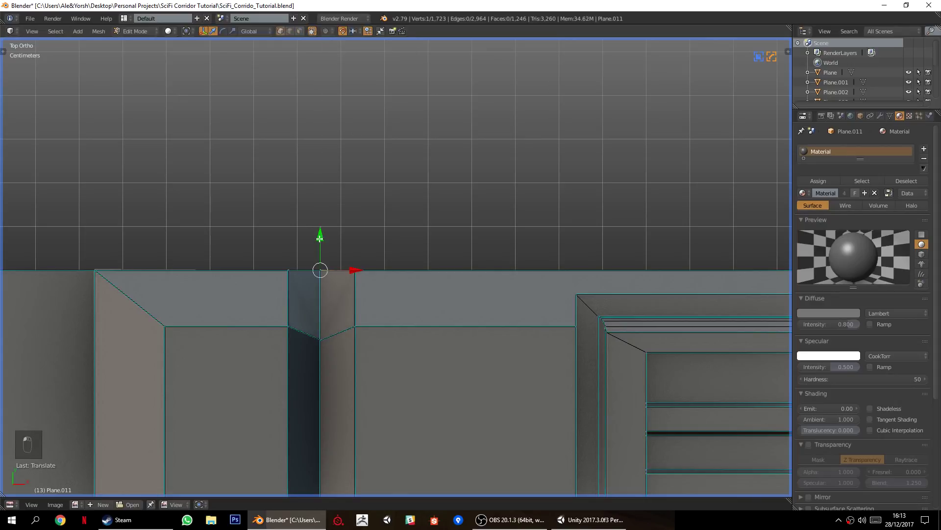
Move the end vertex of the groove beside the centre panel along Y to the same back edge.
{"action": "scroll", "coordinate": [304, 351], "scroll_direction": "down", "scroll_amount": 7}
{"action": "middle_click_drag", "start_coordinate": [451, 314], "coordinate": [165, 306], "text": "shift"}
{"action": "middle_click_drag", "start_coordinate": [421, 298], "coordinate": [452, 303], "text": "shift"}
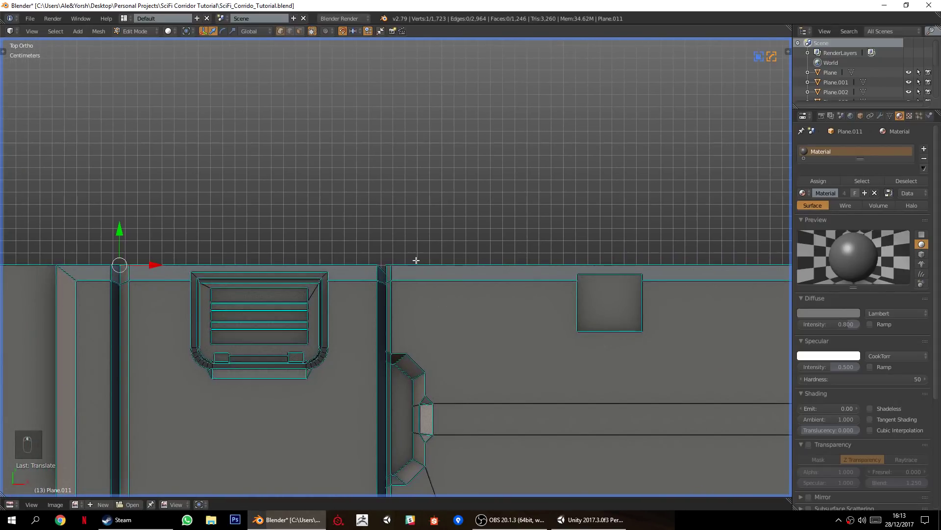
{"action": "scroll", "coordinate": [368, 323], "scroll_direction": "up", "scroll_amount": 4}
{"action": "scroll", "coordinate": [367, 322], "scroll_direction": "up", "scroll_amount": 1}
{"action": "right_click", "coordinate": [377, 287]}
{"action": "left_click_drag", "start_coordinate": [375, 253], "coordinate": [378, 233]}
{"action": "scroll", "coordinate": [380, 340], "scroll_direction": "up", "scroll_amount": 3}
{"action": "right_click", "coordinate": [355, 343]}
{"action": "scroll", "coordinate": [347, 345], "scroll_direction": "up", "scroll_amount": 5}
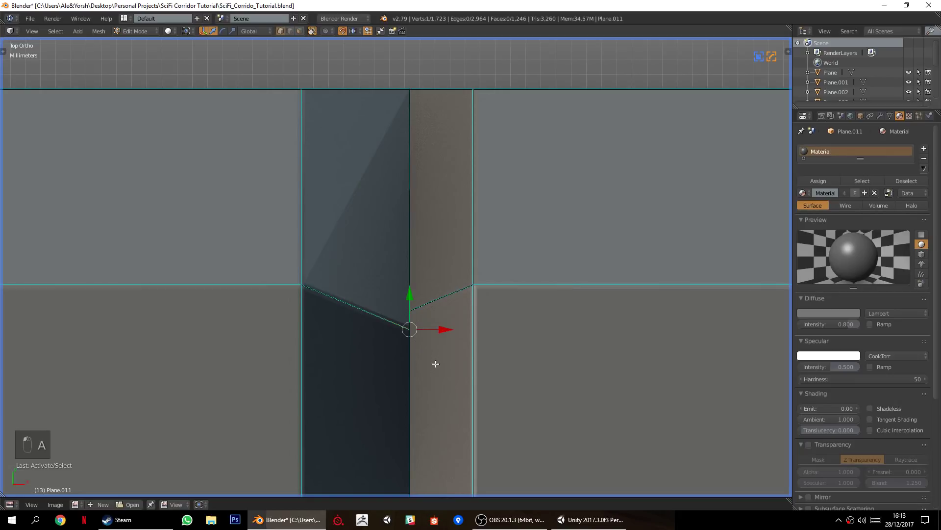
At the floor section's front end, move the outer groove's end vertex along Y to the front edge.
{"action": "scroll", "coordinate": [592, 330], "scroll_direction": "down", "scroll_amount": 9}
{"action": "middle_click_drag", "start_coordinate": [644, 298], "coordinate": [275, 302], "text": "shift"}
{"action": "scroll", "coordinate": [516, 286], "scroll_direction": "down", "scroll_amount": 2}
{"action": "scroll", "coordinate": [605, 315], "scroll_direction": "down", "scroll_amount": 4}
{"action": "middle_click_drag", "start_coordinate": [464, 323], "coordinate": [133, 315], "text": "shift"}
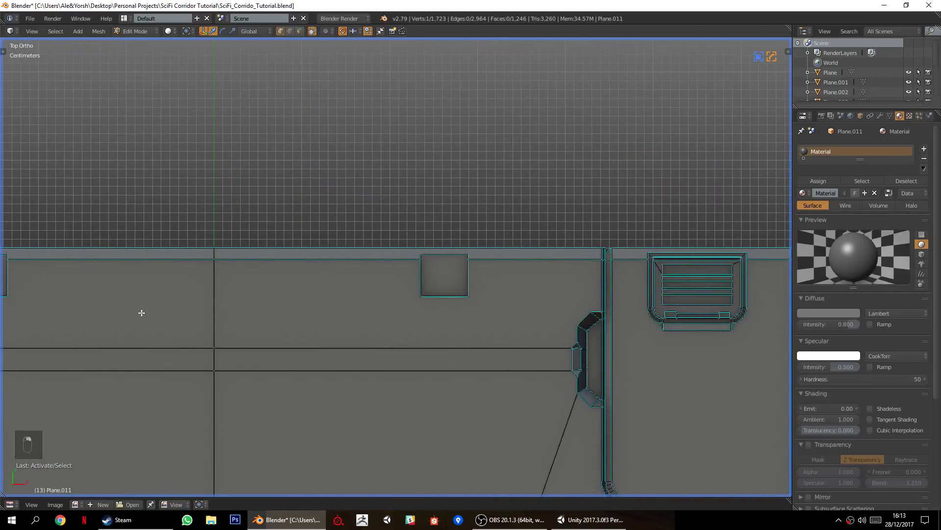
{"action": "middle_click_drag", "start_coordinate": [270, 304], "coordinate": [564, 280], "text": "shift"}
{"action": "middle_click_drag", "start_coordinate": [105, 350], "coordinate": [586, 339], "text": "shift"}
{"action": "scroll", "coordinate": [397, 329], "scroll_direction": "down", "scroll_amount": 3}
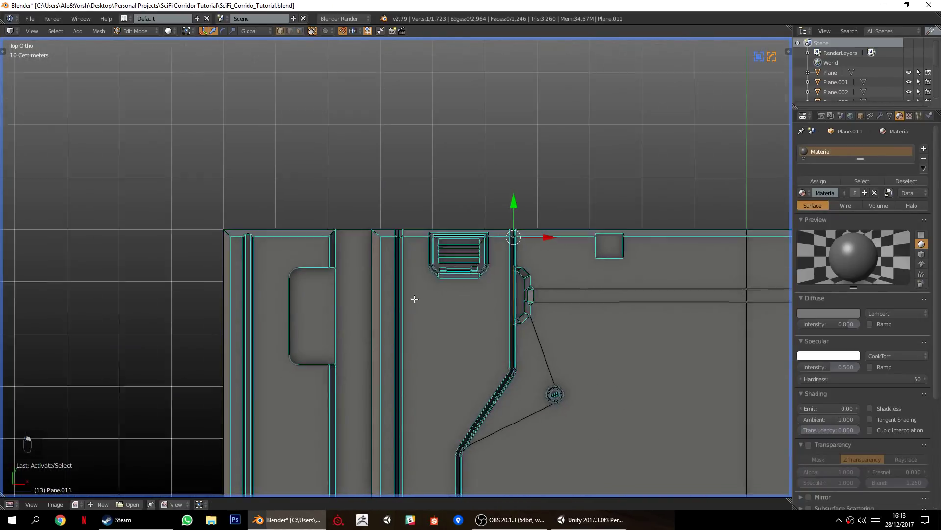
{"action": "middle_click_drag", "start_coordinate": [412, 339], "coordinate": [401, 153], "text": "shift"}
{"action": "middle_click_drag", "start_coordinate": [389, 404], "coordinate": [391, 207], "text": "shift"}
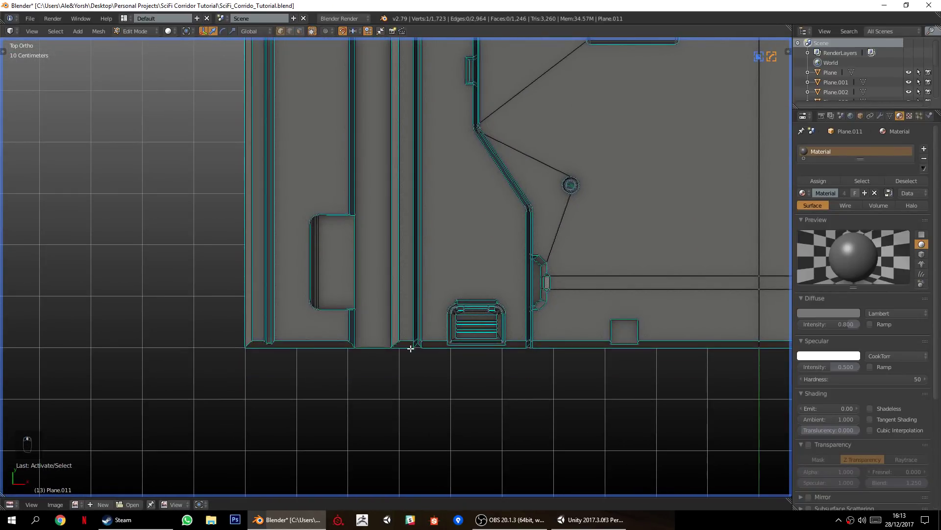
{"action": "middle_click_drag", "start_coordinate": [410, 348], "coordinate": [395, 281], "text": "shift"}
{"action": "scroll", "coordinate": [404, 328], "scroll_direction": "up", "scroll_amount": 5}
{"action": "scroll", "coordinate": [404, 344], "scroll_direction": "up", "scroll_amount": 6}
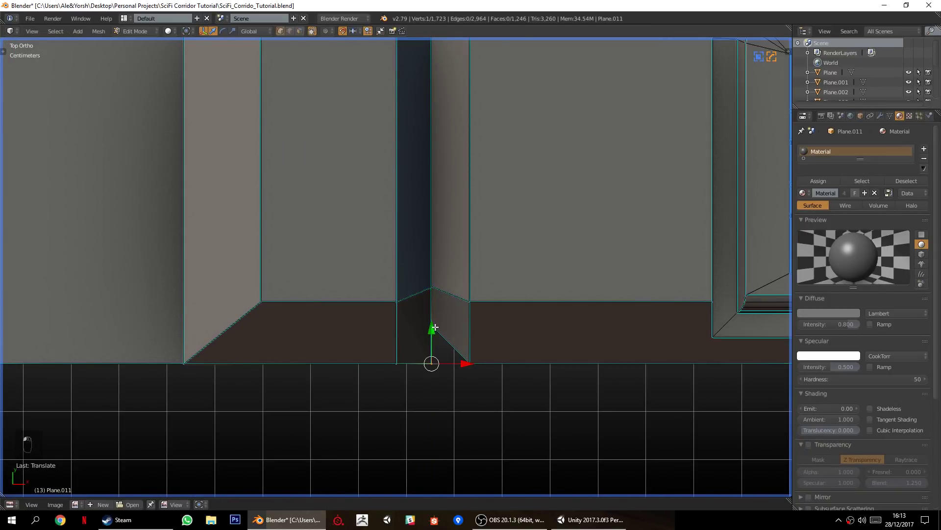
{"action": "left_click_drag", "start_coordinate": [435, 289], "coordinate": [432, 328]}
{"action": "key", "text": "a"}
Move the end vertices of the groove beside the centre panel to the floor section's front edge.
{"action": "scroll", "coordinate": [483, 357], "scroll_direction": "down", "scroll_amount": 3}
{"action": "middle_click_drag", "start_coordinate": [709, 347], "coordinate": [407, 336], "text": "shift"}
{"action": "middle_click_drag", "start_coordinate": [557, 345], "coordinate": [308, 334], "text": "shift"}
{"action": "scroll", "coordinate": [393, 331], "scroll_direction": "up", "scroll_amount": 2}
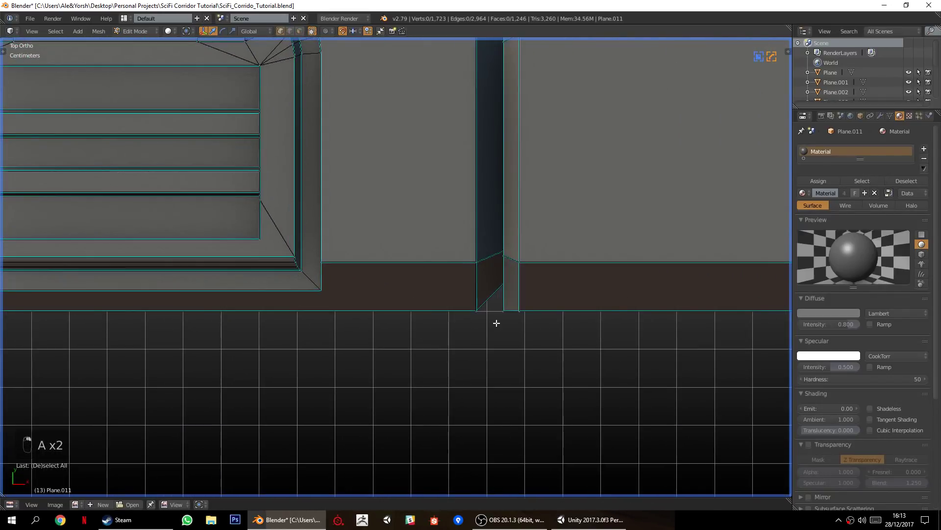
{"action": "middle_click_drag", "start_coordinate": [408, 307], "coordinate": [328, 322], "text": "shift"}
{"action": "scroll", "coordinate": [316, 324], "scroll_direction": "up", "scroll_amount": 2}
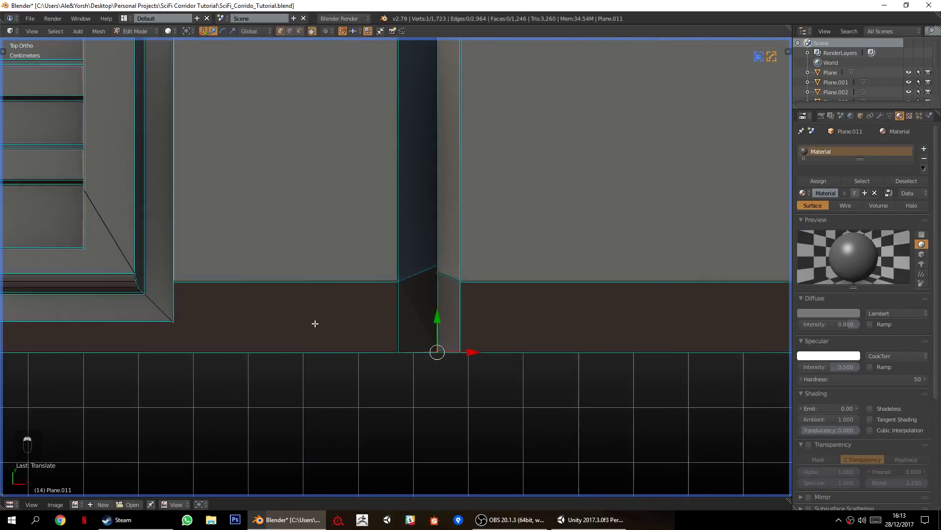
Set the snap element to Vertex and snap that groove's offset fold vertex onto the neighbouring fold vertex.
{"action": "left_click", "coordinate": [353, 32]}
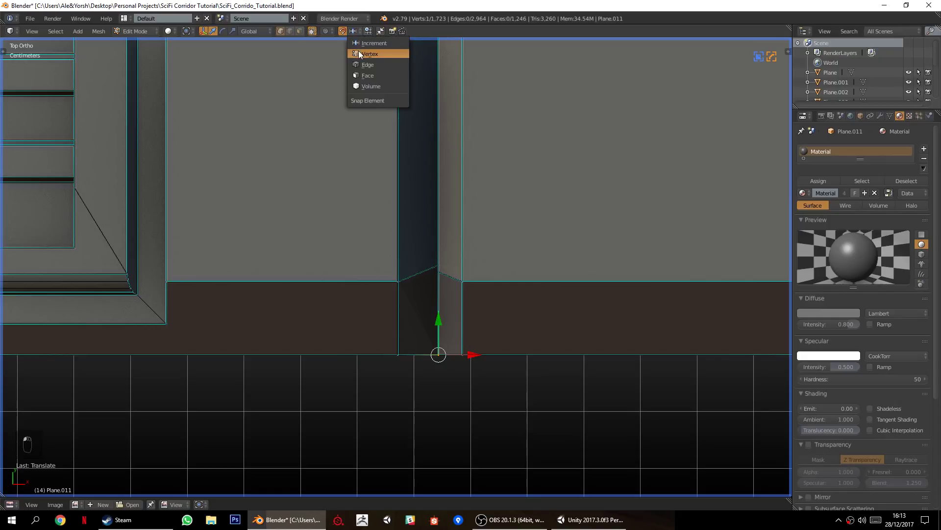
{"action": "left_click", "coordinate": [361, 54]}
{"action": "scroll", "coordinate": [414, 263], "scroll_direction": "up", "scroll_amount": 3}
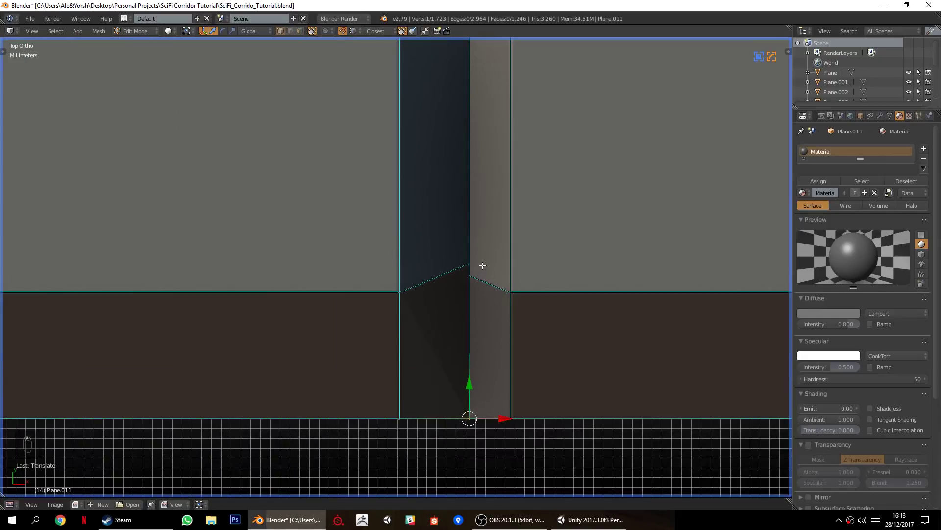
{"action": "key", "text": "g"}
{"action": "left_click", "coordinate": [468, 275]}
{"action": "scroll", "coordinate": [407, 309], "scroll_direction": "down", "scroll_amount": 5}
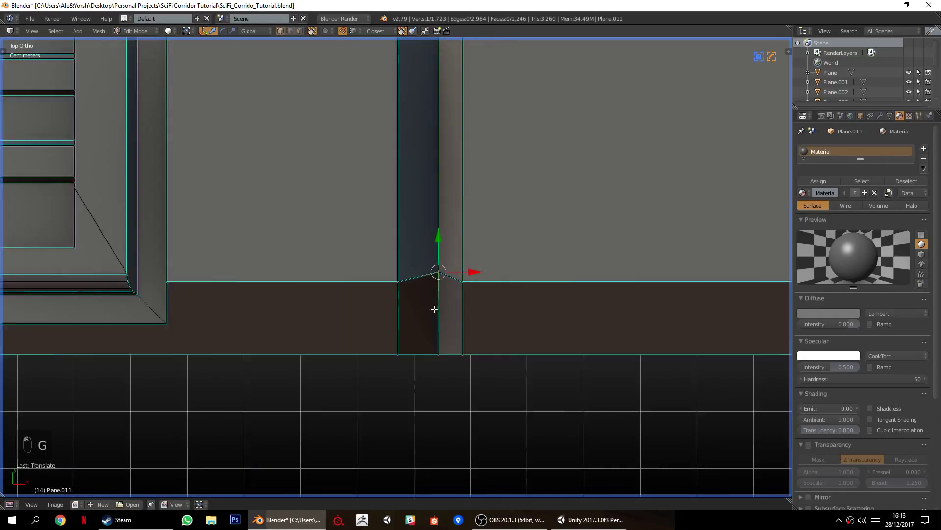
{"action": "key", "text": "a"}
Snap the outer groove's fold vertex near the front edge onto its neighbouring fold vertex.
{"action": "scroll", "coordinate": [387, 294], "scroll_direction": "up", "scroll_amount": 6}
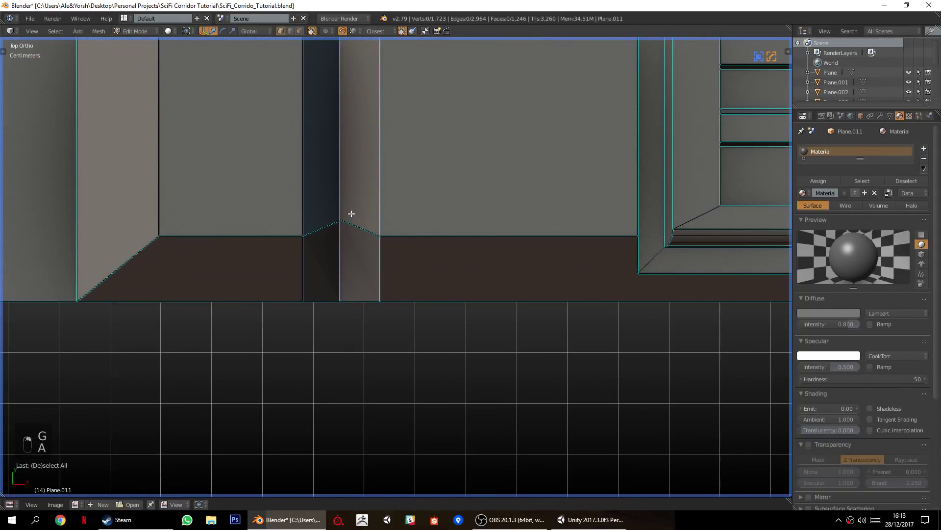
{"action": "left_click", "coordinate": [348, 217]}
{"action": "scroll", "coordinate": [362, 252], "scroll_direction": "down", "scroll_amount": 5}
{"action": "key", "text": "a"}
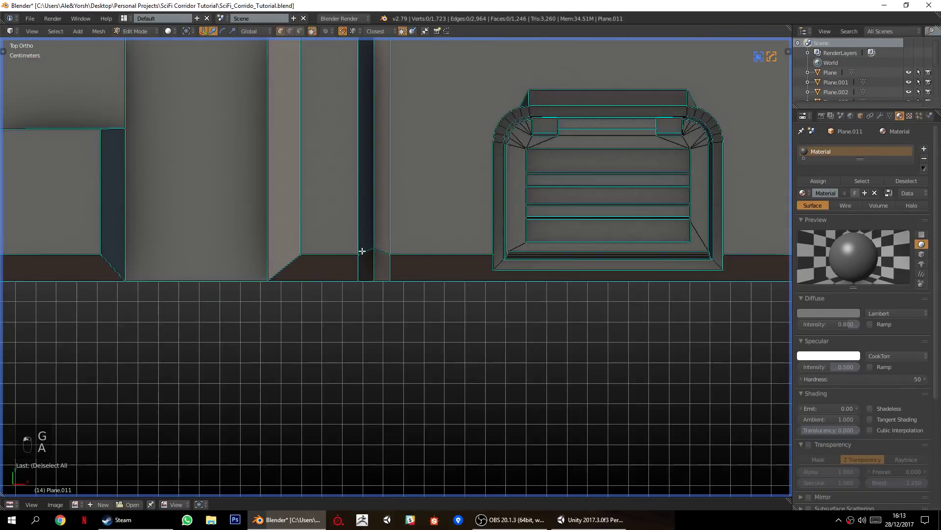
At the floor section's rear end, snap the outer groove's offset fold vertex onto the neighbouring fold vertex.
{"action": "scroll", "coordinate": [384, 220], "scroll_direction": "up", "scroll_amount": 4}
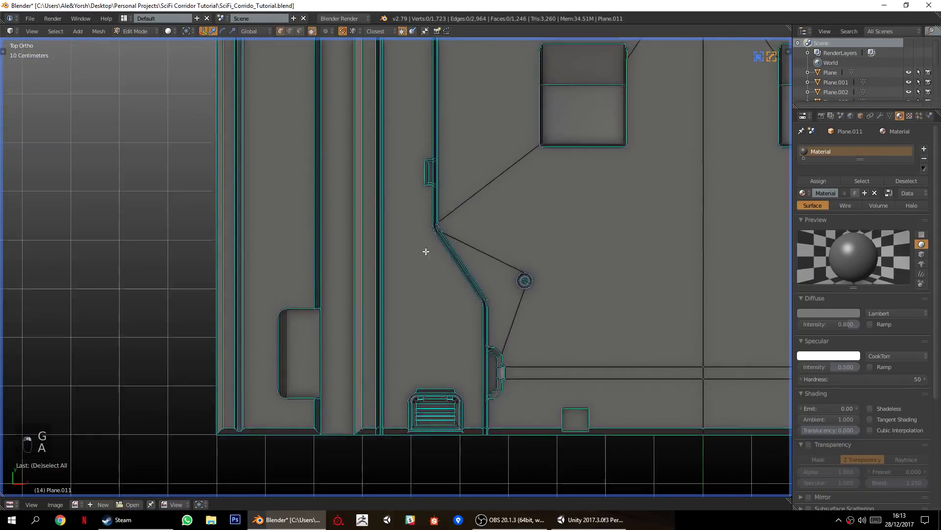
{"action": "middle_click_drag", "start_coordinate": [375, 54], "coordinate": [357, 282], "text": "shift"}
{"action": "middle_click_drag", "start_coordinate": [369, 118], "coordinate": [367, 397], "text": "shift"}
{"action": "middle_click_drag", "start_coordinate": [365, 166], "coordinate": [363, 401], "text": "shift"}
{"action": "middle_click_drag", "start_coordinate": [367, 426], "coordinate": [370, 311], "text": "ctrl"}
{"action": "middle_click_drag", "start_coordinate": [314, 240], "coordinate": [343, 271], "text": "shift"}
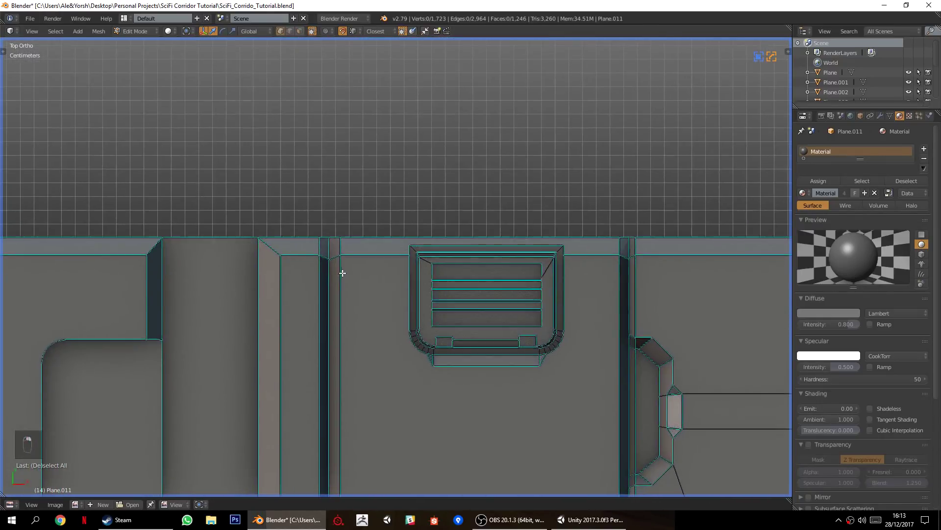
{"action": "scroll", "coordinate": [343, 272], "scroll_direction": "up", "scroll_amount": 4}
{"action": "key", "text": "g"}
{"action": "left_click", "coordinate": [410, 273]}
Snap the rear fold vertex of the groove beside the centre panel onto its neighbouring fold vertex.
{"action": "middle_click_drag", "start_coordinate": [549, 307], "coordinate": [88, 304], "text": "shift"}
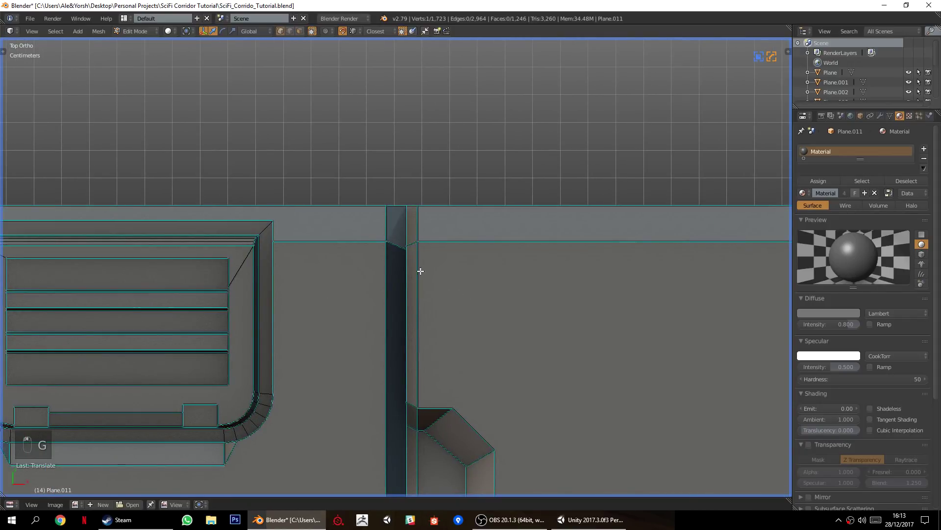
{"action": "key", "text": "g"}
{"action": "left_click", "coordinate": [403, 252]}
{"action": "key", "text": "a"}
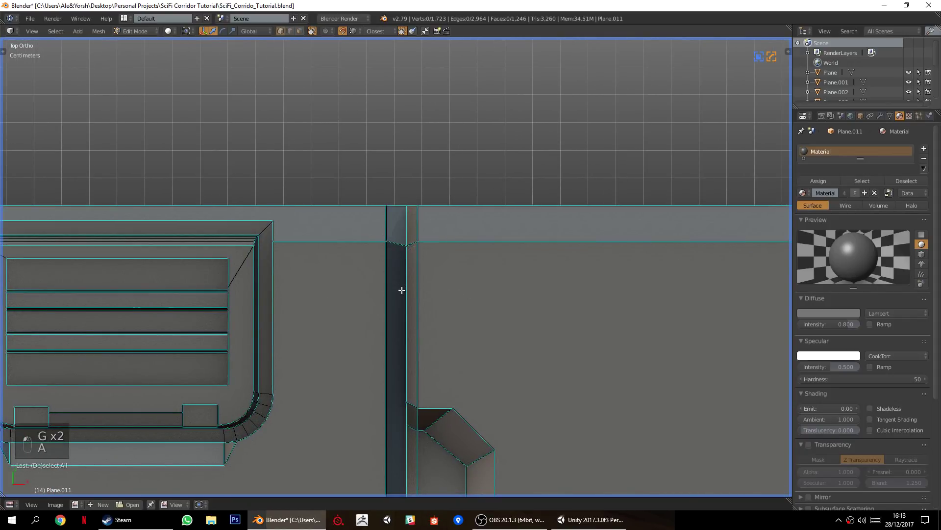
Set the snap element to Increment, turn snapping off and return the floor section to Object Mode in perspective view.
{"action": "scroll", "coordinate": [401, 288], "scroll_direction": "down", "scroll_amount": 10}
{"action": "middle_click_drag", "start_coordinate": [284, 428], "coordinate": [438, 279], "text": "shift"}
{"action": "middle_click_drag", "start_coordinate": [409, 329], "coordinate": [389, 406], "text": "shift"}
{"action": "left_click", "coordinate": [357, 33]}
{"action": "left_click", "coordinate": [365, 43]}
{"action": "left_click", "coordinate": [341, 33]}
{"action": "scroll", "coordinate": [374, 290], "scroll_direction": "down", "scroll_amount": 3}
{"action": "middle_click_drag", "start_coordinate": [375, 291], "coordinate": [431, 373]}
{"action": "key", "text": "KP_5"}
{"action": "key", "text": "Tab"}
Select the optimized floor section and add an Array modifier to it.
{"action": "scroll", "coordinate": [533, 299], "scroll_direction": "down", "scroll_amount": 5}
{"action": "middle_click_drag", "start_coordinate": [533, 298], "coordinate": [397, 324]}
{"action": "scroll", "coordinate": [390, 354], "scroll_direction": "up", "scroll_amount": 2}
{"action": "key", "text": "a"}
{"action": "key", "text": "a"}
{"action": "scroll", "coordinate": [356, 329], "scroll_direction": "up", "scroll_amount": 1}
{"action": "right_click", "coordinate": [470, 308]}
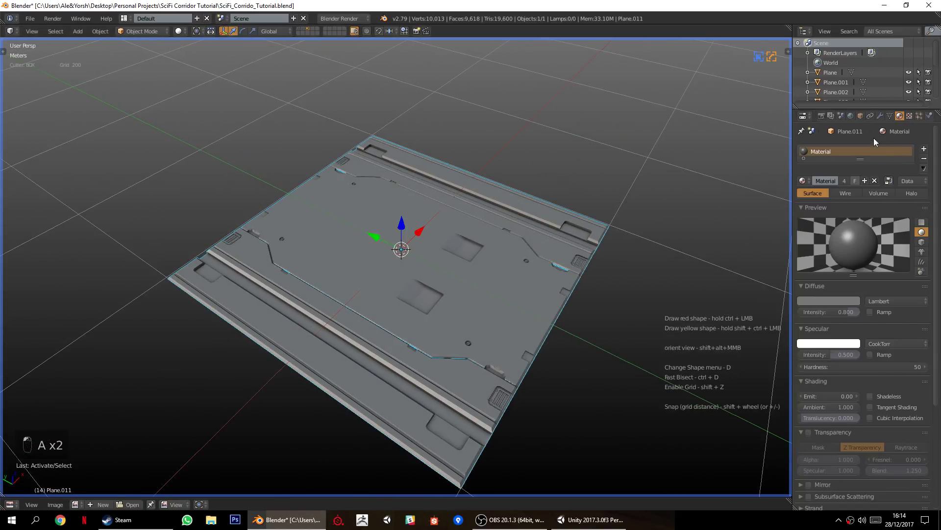
{"action": "left_click", "coordinate": [880, 116]}
{"action": "left_click", "coordinate": [836, 149]}
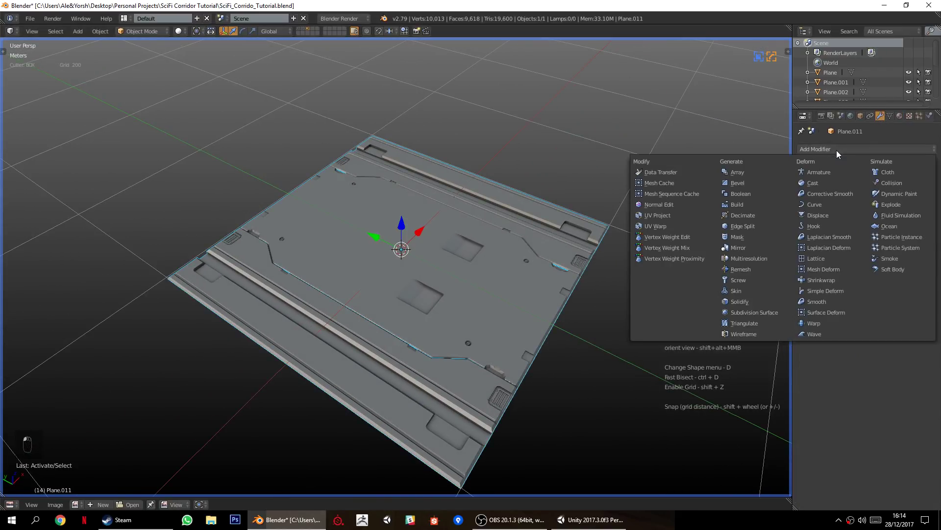
{"action": "left_click", "coordinate": [746, 177]}
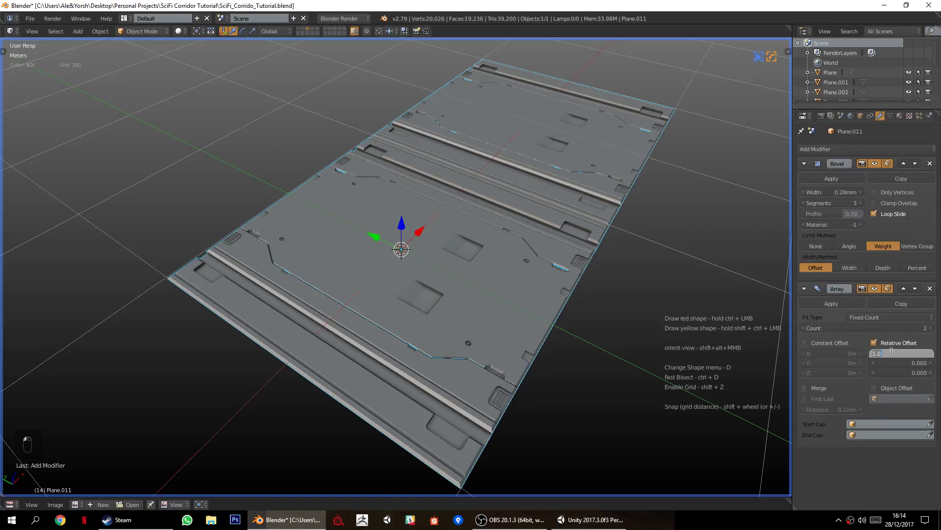
Add a second Array modifier to the floor section and set its relative offset to X 0 and Y 1.
{"action": "middle_click_drag", "start_coordinate": [621, 351], "coordinate": [485, 259]}
{"action": "scroll", "coordinate": [466, 304], "scroll_direction": "down", "scroll_amount": 3}
{"action": "left_click", "coordinate": [829, 150]}
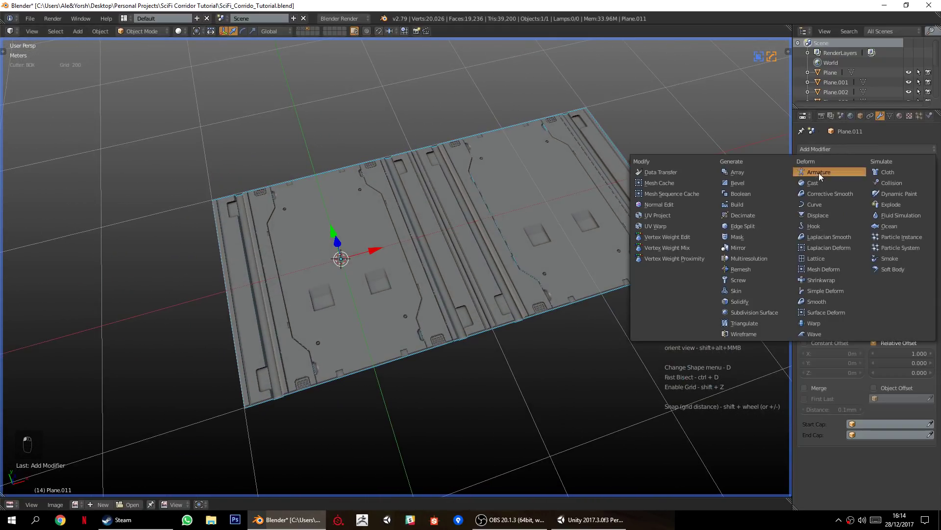
{"action": "left_click", "coordinate": [760, 175]}
{"action": "scroll", "coordinate": [644, 309], "scroll_direction": "down", "scroll_amount": 3}
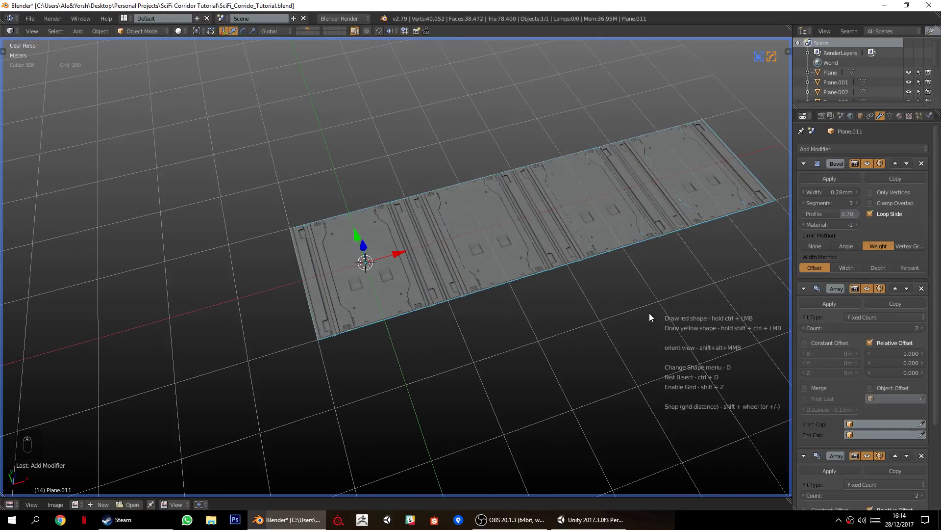
{"action": "scroll", "coordinate": [855, 410], "scroll_direction": "down", "scroll_amount": 4}
{"action": "scroll", "coordinate": [854, 416], "scroll_direction": "down", "scroll_amount": 1}
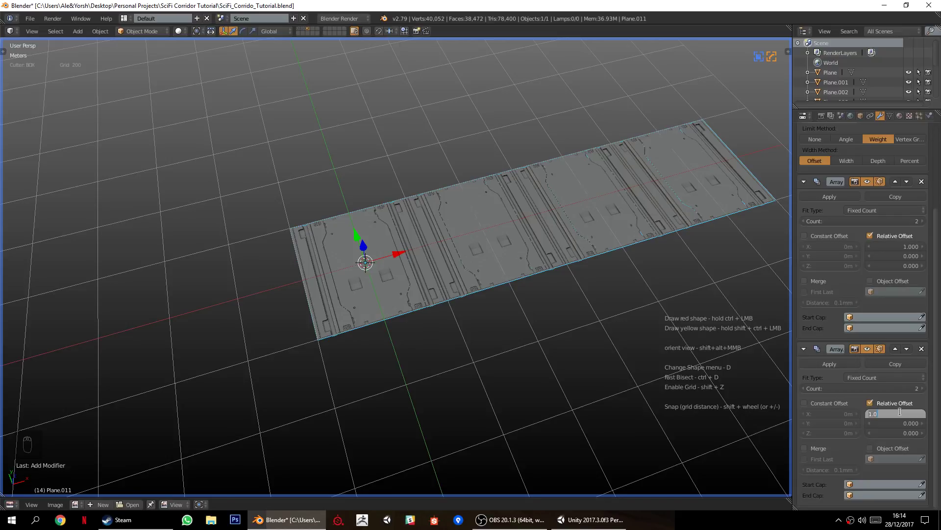
{"action": "key", "text": "Tab"}
{"action": "type", "text": "1"}
{"action": "key", "text": "Return"}
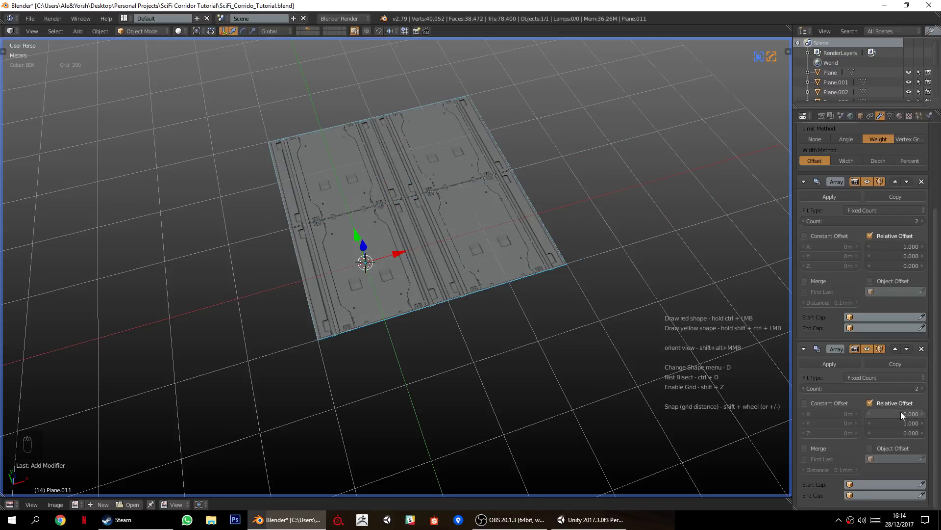
Fly along the seams between the arrayed floor copies and examine how their grooves, vents and channels meet.
{"action": "middle_click_drag", "start_coordinate": [710, 422], "coordinate": [352, 308]}
{"action": "key", "text": "a"}
{"action": "scroll", "coordinate": [352, 308], "scroll_direction": "up", "scroll_amount": 10}
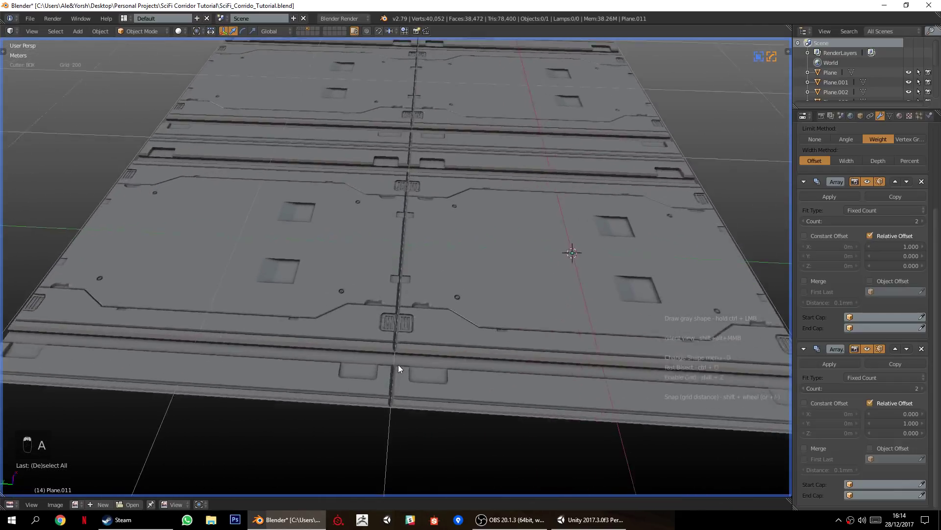
{"action": "mouse_move", "coordinate": [392, 376]}
{"action": "middle_mouse_down"}
{"action": "mouse_move", "coordinate": [390, 351]}
{"action": "mouse_move", "coordinate": [383, 381]}
{"action": "middle_mouse_up"}
{"action": "key", "text": "shift+f"}
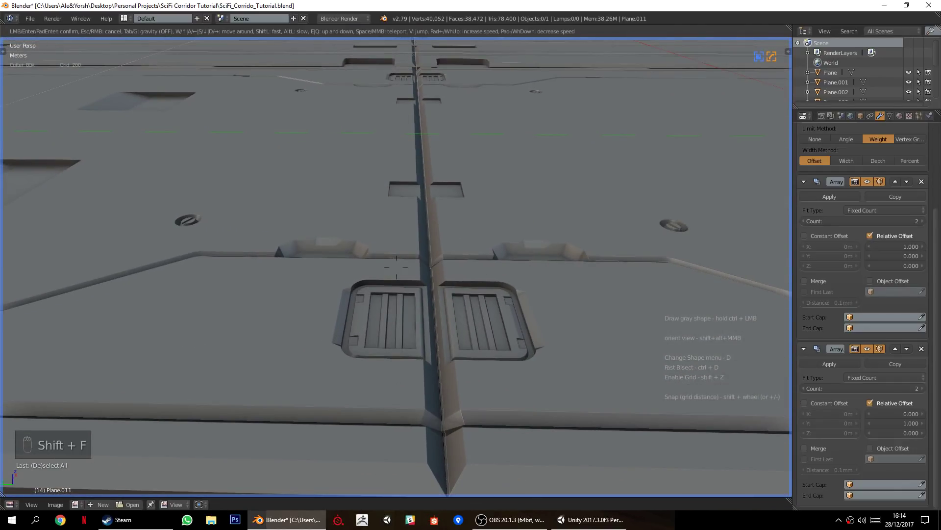
{"action": "key", "text": "shift+f"}
{"action": "key", "text": "s"}
{"action": "key", "text": "w"}
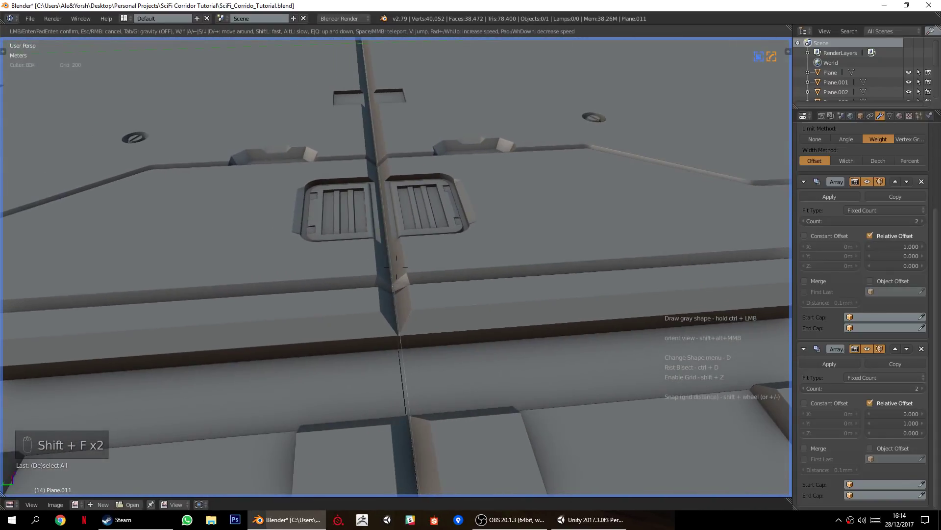
{"action": "key", "text": "w"}
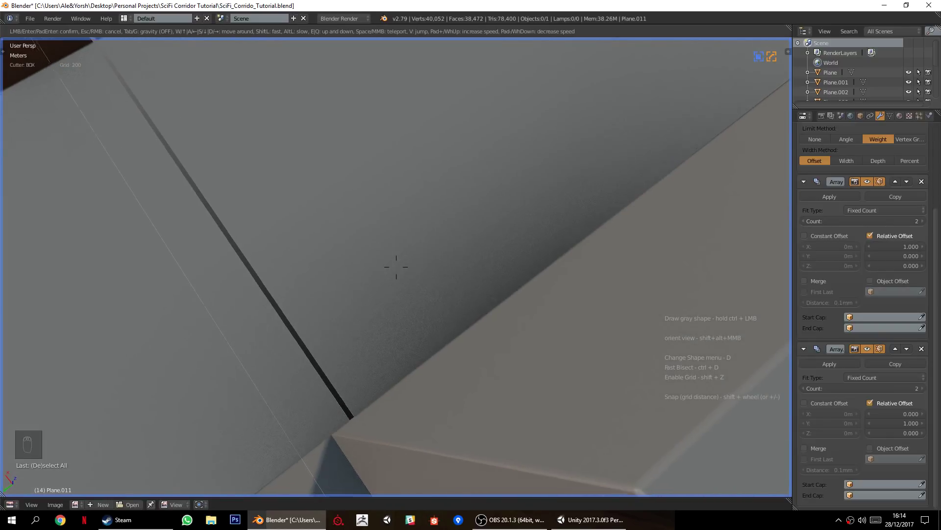
{"action": "key", "text": "s"}
{"action": "key", "text": "w"}
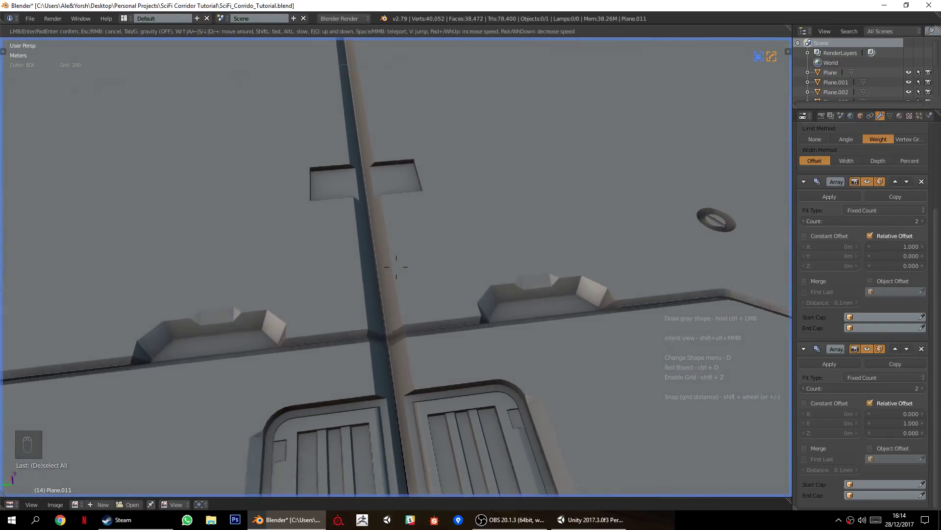
{"action": "key", "text": "w"}
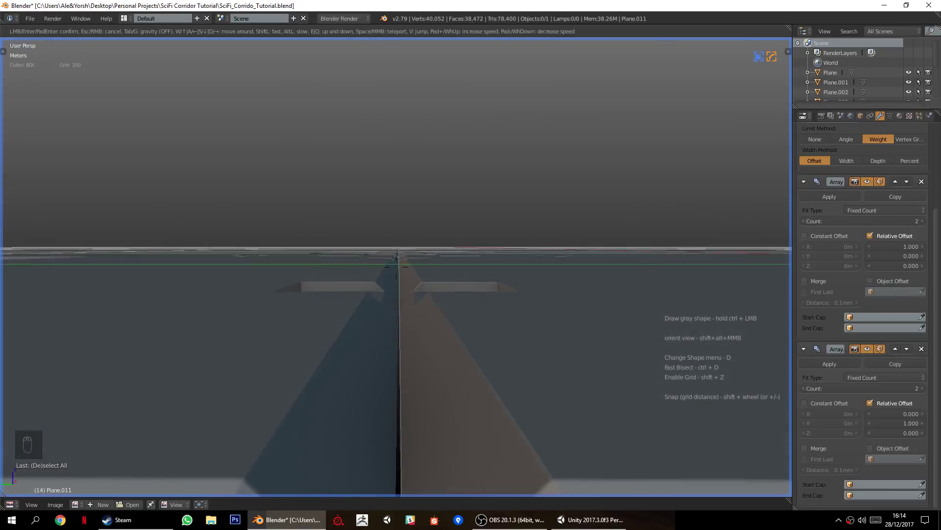
{"action": "key", "text": "w"}
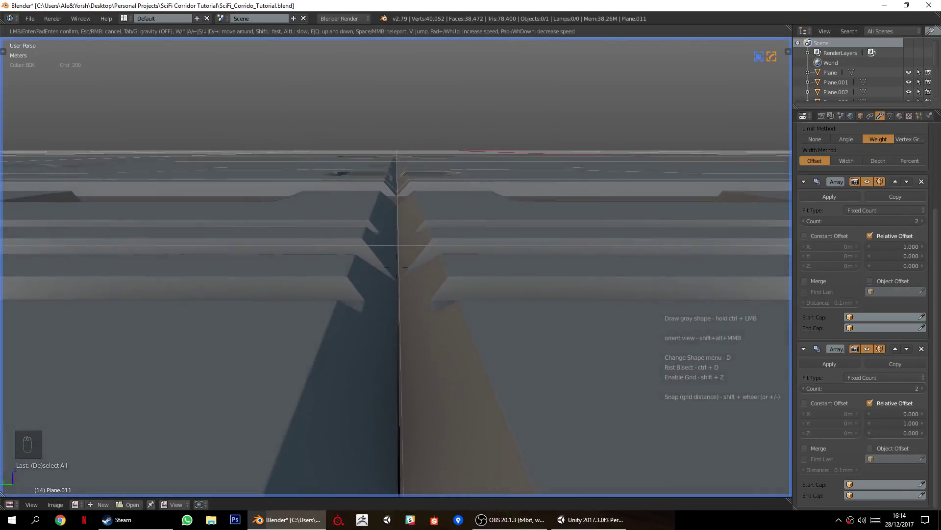
{"action": "key", "text": "s"}
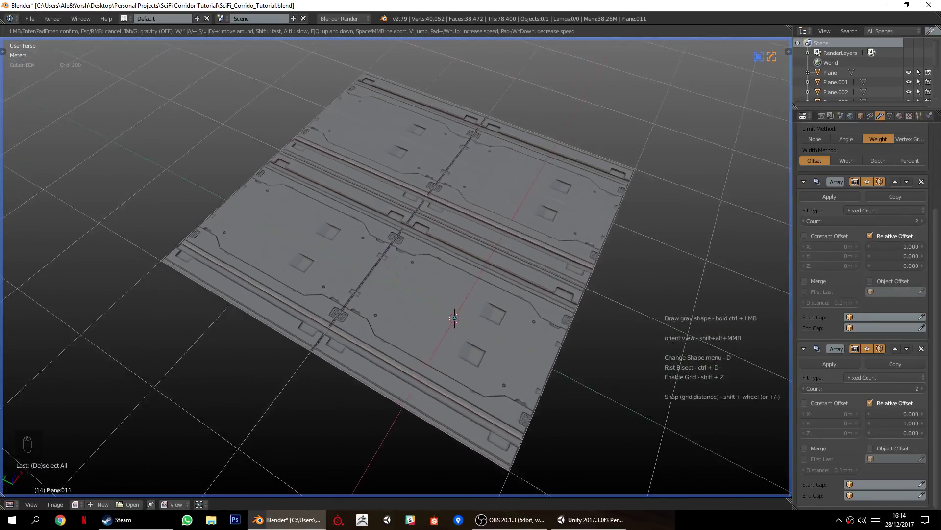
{"action": "key", "text": "d"}
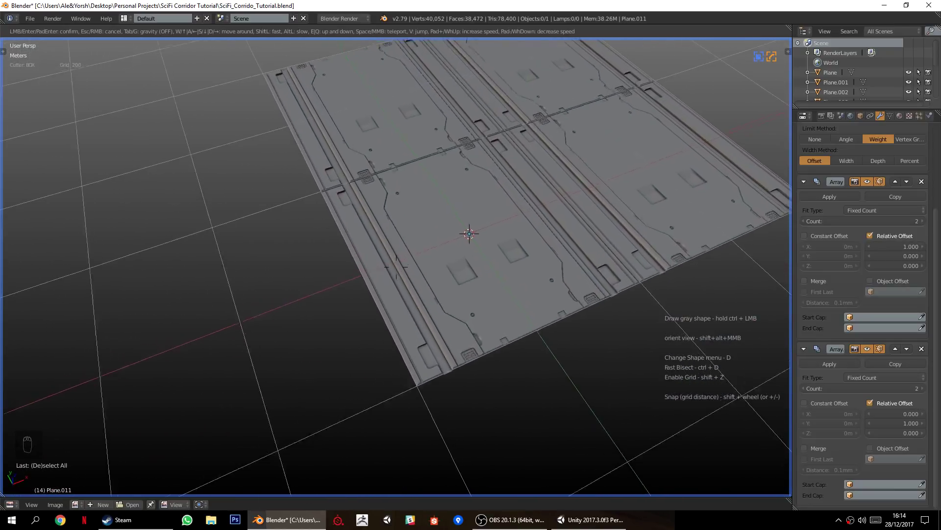
{"action": "left_click", "coordinate": [396, 267]}
{"action": "left_click", "coordinate": [391, 238]}
Edit the mesh in top orthographic view with absolute grid snapping enabled, focusing on the channel's front corner vertex.
{"action": "middle_click_drag", "start_coordinate": [338, 245], "coordinate": [493, 428]}
{"action": "key", "text": "Tab"}
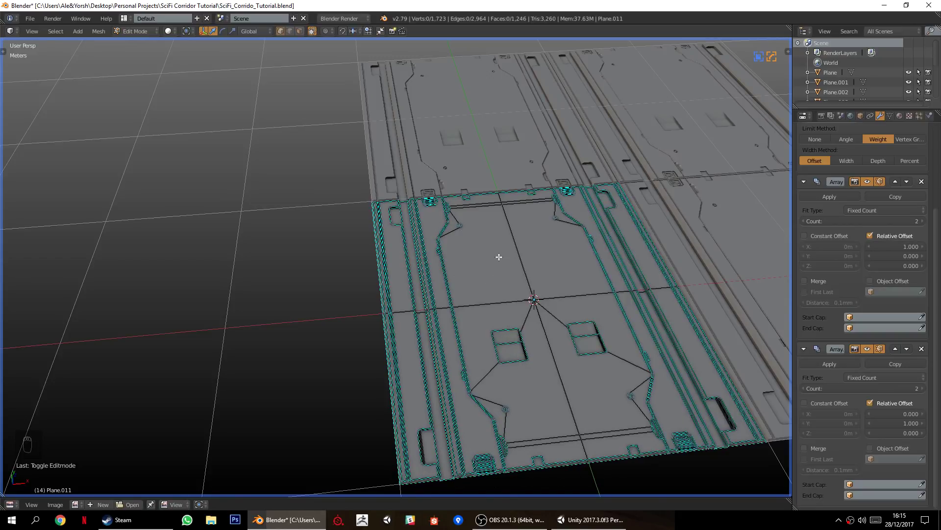
{"action": "scroll", "coordinate": [457, 351], "scroll_direction": "up", "scroll_amount": 6}
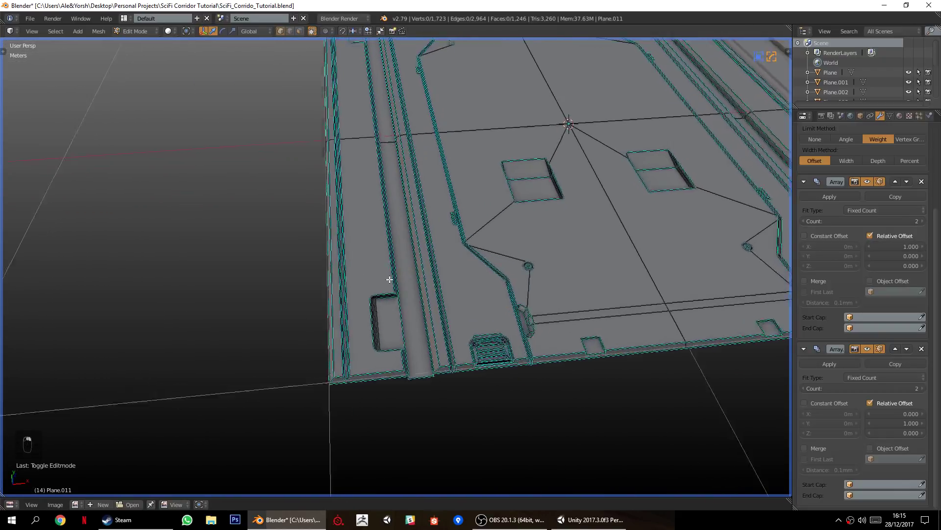
{"action": "scroll", "coordinate": [477, 325], "scroll_direction": "down", "scroll_amount": 1}
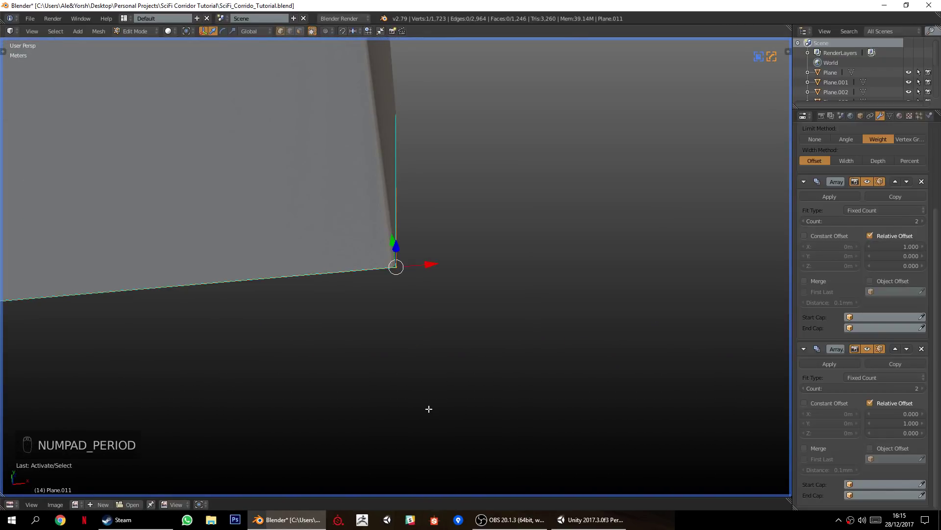
{"action": "middle_click_drag", "start_coordinate": [429, 407], "coordinate": [363, 393]}
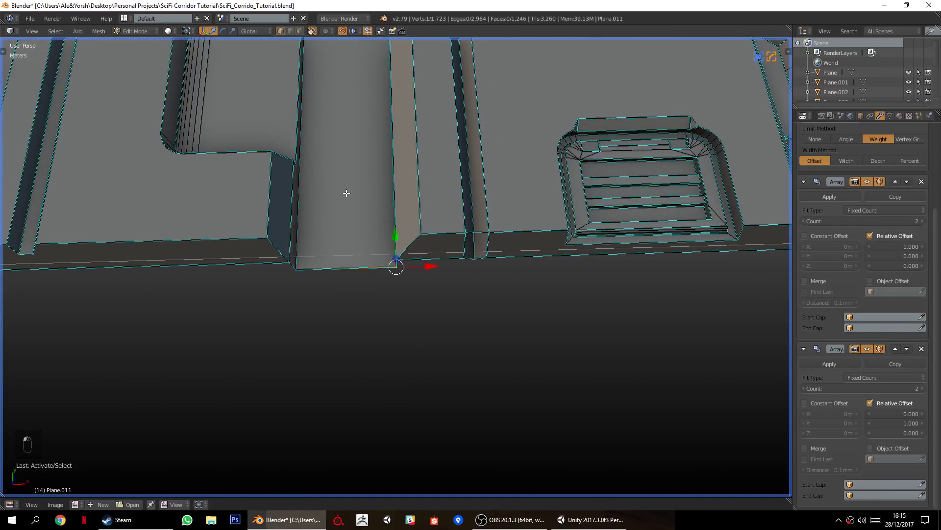
{"action": "key", "text": "KP_2"}
{"action": "key", "text": "KP_5"}
{"action": "key", "text": "KP_7"}
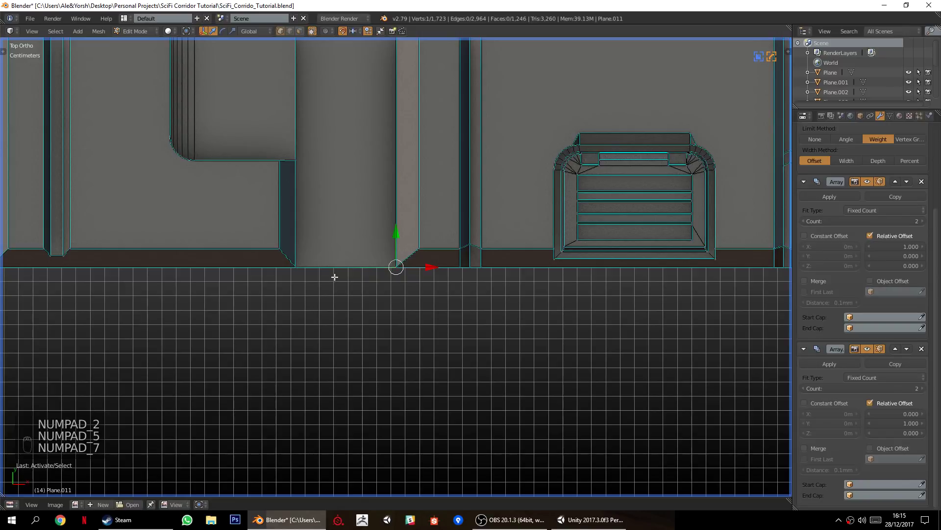
At the floor section's rear end, move the wide channel's two end vertices along Y onto the grid at the edge.
{"action": "key", "text": "a"}
{"action": "key", "text": "a"}
{"action": "scroll", "coordinate": [336, 263], "scroll_direction": "down", "scroll_amount": 2}
{"action": "middle_click_drag", "start_coordinate": [384, 342], "coordinate": [254, 381], "text": "shift"}
{"action": "scroll", "coordinate": [365, 373], "scroll_direction": "down", "scroll_amount": 4}
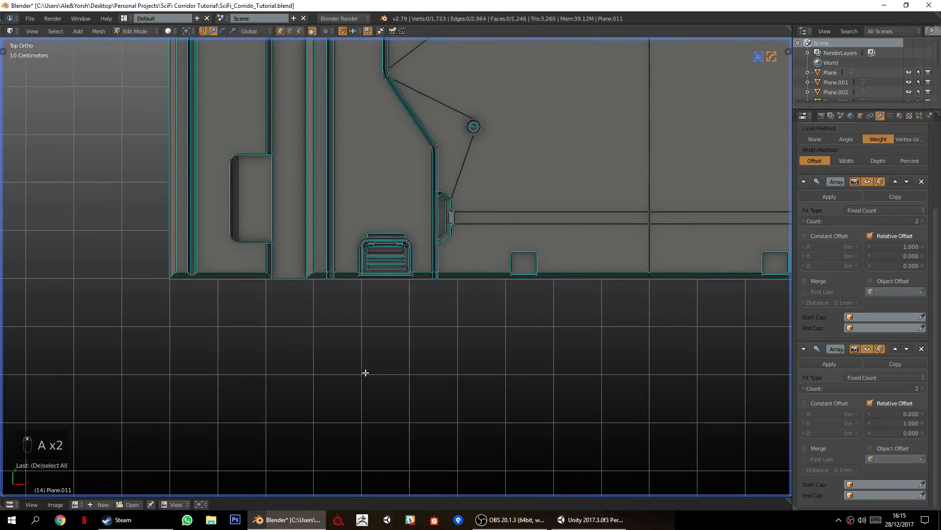
{"action": "scroll", "coordinate": [365, 373], "scroll_direction": "up", "scroll_amount": 2}
{"action": "scroll", "coordinate": [326, 365], "scroll_direction": "down", "scroll_amount": 3}
{"action": "middle_click_drag", "start_coordinate": [241, 286], "coordinate": [289, 461], "text": "shift"}
{"action": "scroll", "coordinate": [334, 231], "scroll_direction": "down", "scroll_amount": 3}
{"action": "middle_click_drag", "start_coordinate": [334, 231], "coordinate": [297, 430], "text": "shift"}
{"action": "middle_click_drag", "start_coordinate": [339, 199], "coordinate": [332, 339], "text": "shift"}
{"action": "scroll", "coordinate": [332, 250], "scroll_direction": "up", "scroll_amount": 4}
{"action": "scroll", "coordinate": [347, 337], "scroll_direction": "up", "scroll_amount": 2}
{"action": "middle_click_drag", "start_coordinate": [267, 241], "coordinate": [339, 394], "text": "shift"}
{"action": "middle_click_drag", "start_coordinate": [234, 353], "coordinate": [363, 420], "text": "shift"}
{"action": "scroll", "coordinate": [362, 420], "scroll_direction": "up", "scroll_amount": 1}
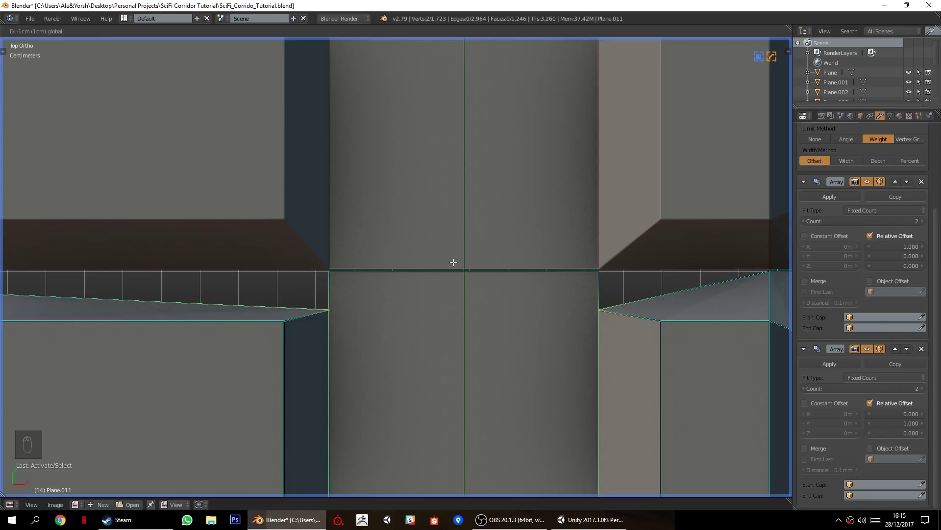
{"action": "key", "text": "a"}
At the front end, move the wide channel's two end vertices along Y with absolute grid snapping.
{"action": "scroll", "coordinate": [420, 340], "scroll_direction": "down", "scroll_amount": 16}
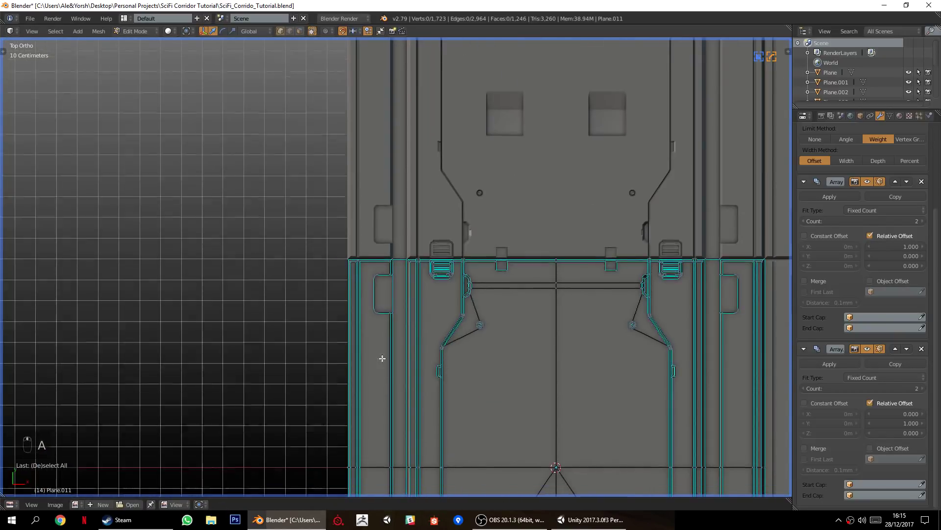
{"action": "scroll", "coordinate": [383, 376], "scroll_direction": "up", "scroll_amount": 1}
{"action": "middle_click_drag", "start_coordinate": [412, 471], "coordinate": [395, 281], "text": "shift"}
{"action": "middle_click_drag", "start_coordinate": [365, 392], "coordinate": [376, 216], "text": "shift"}
{"action": "scroll", "coordinate": [374, 216], "scroll_direction": "up", "scroll_amount": 12}
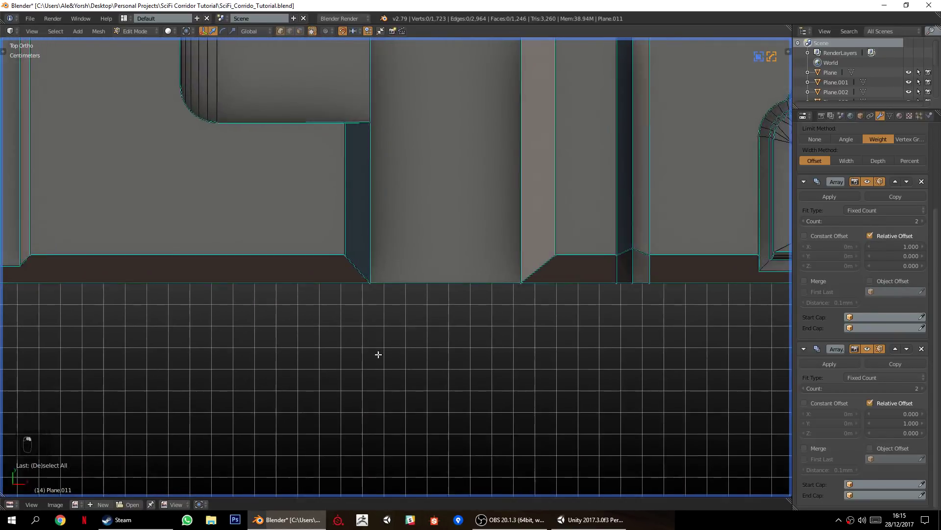
{"action": "right_click", "coordinate": [382, 299]}
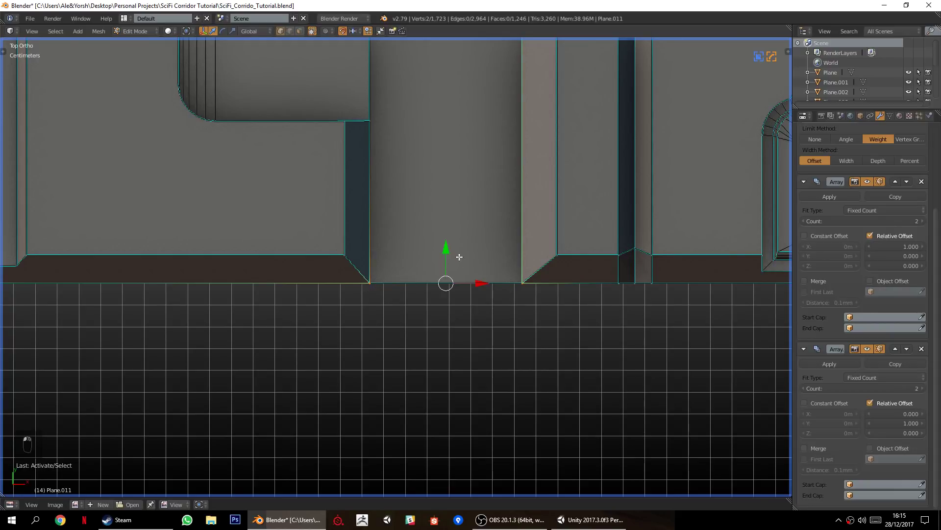
{"action": "key", "text": "g"}
{"action": "key", "text": "y"}
{"action": "left_click", "coordinate": [445, 235]}
{"action": "key", "text": "a"}
Check the rear seam along the channels and move the floor section's outer rear corner vertex with absolute grid snapping.
{"action": "scroll", "coordinate": [351, 208], "scroll_direction": "down", "scroll_amount": 4}
{"action": "middle_click_drag", "start_coordinate": [293, 404], "coordinate": [329, 320], "text": "ctrl"}
{"action": "middle_click_drag", "start_coordinate": [385, 209], "coordinate": [300, 394], "text": "shift"}
{"action": "middle_click_drag", "start_coordinate": [377, 278], "coordinate": [459, 427], "text": "shift"}
{"action": "middle_click_drag", "start_coordinate": [255, 285], "coordinate": [206, 370], "text": "ctrl"}
{"action": "middle_click_drag", "start_coordinate": [145, 354], "coordinate": [325, 335], "text": "shift"}
{"action": "middle_click_drag", "start_coordinate": [387, 321], "coordinate": [460, 441], "text": "ctrl"}
{"action": "middle_click_drag", "start_coordinate": [578, 406], "coordinate": [359, 357], "text": "shift"}
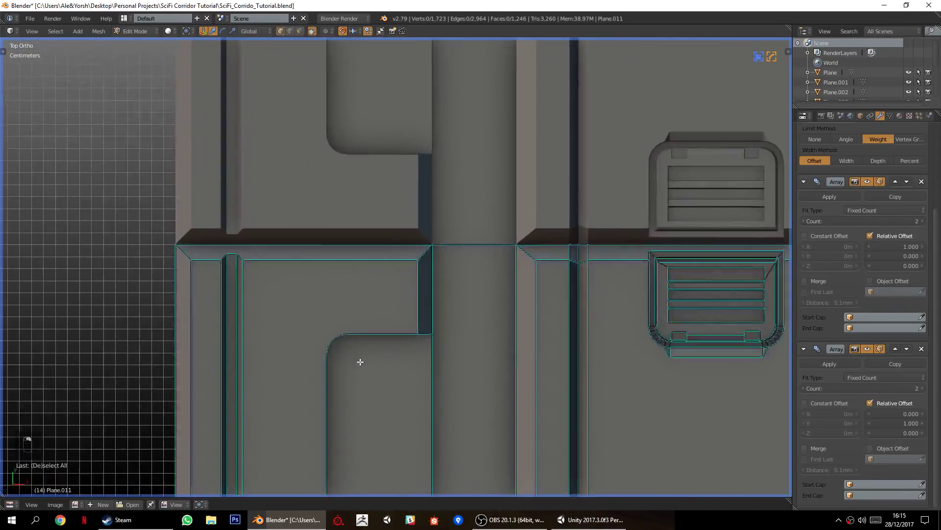
{"action": "middle_click_drag", "start_coordinate": [360, 324], "coordinate": [367, 404], "text": "ctrl"}
{"action": "middle_click_drag", "start_coordinate": [460, 273], "coordinate": [469, 311], "text": "ctrl"}
{"action": "middle_click_drag", "start_coordinate": [554, 239], "coordinate": [407, 402], "text": "shift"}
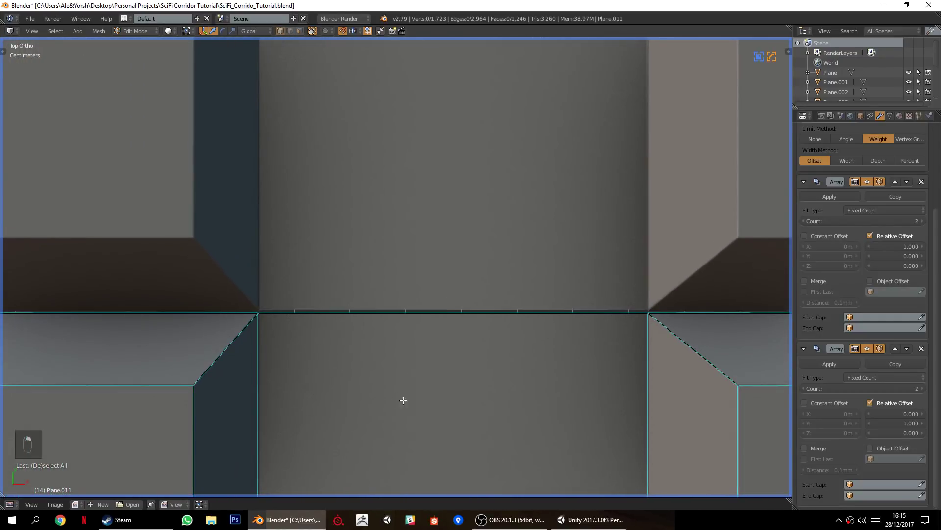
{"action": "middle_click_drag", "start_coordinate": [216, 322], "coordinate": [557, 361], "text": "shift"}
{"action": "middle_click_drag", "start_coordinate": [260, 350], "coordinate": [524, 335], "text": "shift"}
{"action": "mouse_move", "coordinate": [235, 331]}
{"action": "middle_mouse_down", "text": "shift"}
{"action": "mouse_move", "coordinate": [622, 344]}
{"action": "mouse_move", "coordinate": [323, 333]}
{"action": "middle_mouse_up", "text": "shift"}
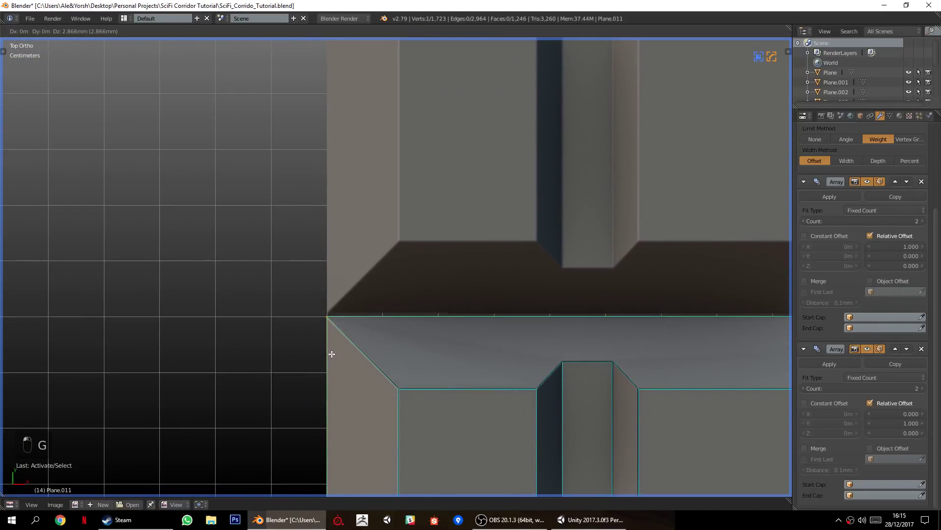
{"action": "left_click", "coordinate": [323, 331]}
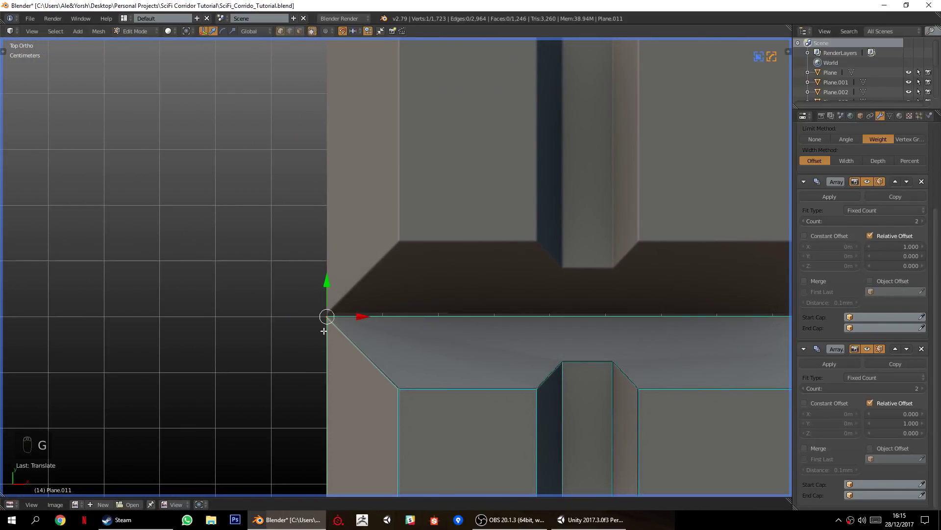
{"action": "scroll", "coordinate": [563, 361], "scroll_direction": "down", "scroll_amount": 6}
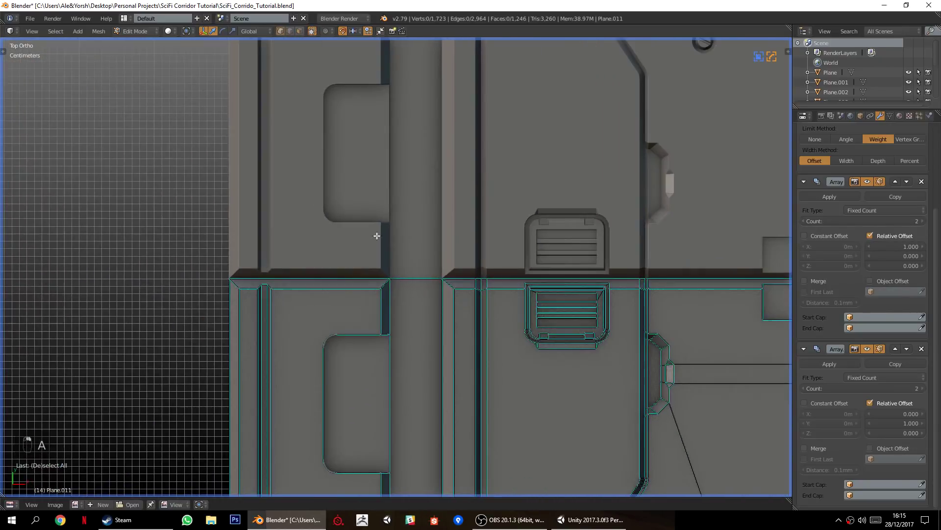
Examine the rear seam between the arrayed floor sections along its full width for misaligned vertices.
{"action": "scroll", "coordinate": [395, 319], "scroll_direction": "up", "scroll_amount": 9}
{"action": "scroll", "coordinate": [402, 395], "scroll_direction": "down", "scroll_amount": 4}
{"action": "middle_click_drag", "start_coordinate": [543, 336], "coordinate": [251, 353], "text": "shift"}
{"action": "middle_click_drag", "start_coordinate": [483, 378], "coordinate": [212, 361], "text": "shift"}
{"action": "middle_click_drag", "start_coordinate": [384, 349], "coordinate": [395, 336], "text": "ctrl"}
{"action": "middle_click_drag", "start_coordinate": [457, 309], "coordinate": [351, 437], "text": "shift"}
{"action": "middle_click_drag", "start_coordinate": [542, 411], "coordinate": [271, 392], "text": "shift"}
{"action": "middle_click_drag", "start_coordinate": [554, 461], "coordinate": [331, 355], "text": "ctrl"}
{"action": "middle_click_drag", "start_coordinate": [464, 355], "coordinate": [204, 333], "text": "shift"}
{"action": "middle_click_drag", "start_coordinate": [550, 330], "coordinate": [206, 318], "text": "shift"}
{"action": "middle_click_drag", "start_coordinate": [560, 343], "coordinate": [436, 325], "text": "shift"}
{"action": "middle_click_drag", "start_coordinate": [504, 316], "coordinate": [378, 340], "text": "shift"}
{"action": "middle_click_drag", "start_coordinate": [379, 333], "coordinate": [428, 213], "text": "ctrl"}
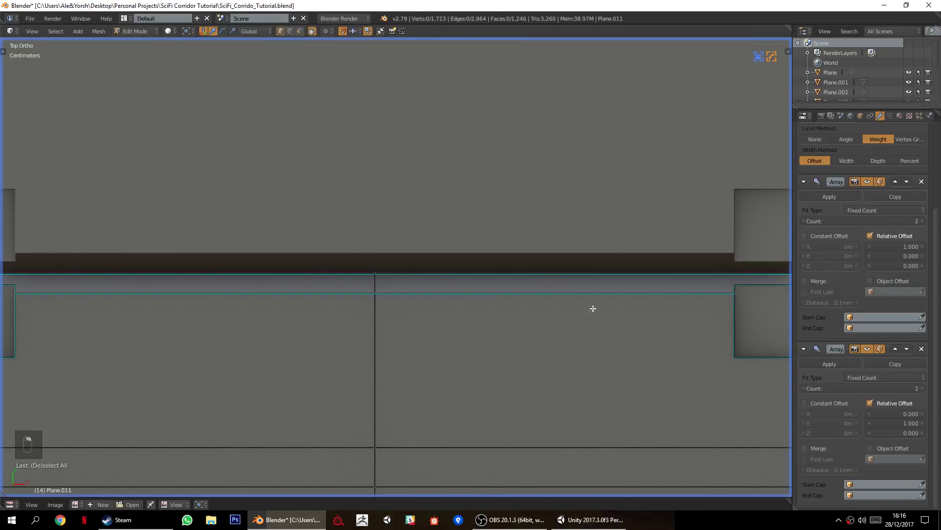
{"action": "middle_click_drag", "start_coordinate": [689, 321], "coordinate": [357, 332], "text": "shift"}
{"action": "middle_click_drag", "start_coordinate": [564, 351], "coordinate": [578, 324], "text": "ctrl"}
{"action": "middle_click_drag", "start_coordinate": [633, 280], "coordinate": [447, 288], "text": "shift"}
{"action": "middle_click_drag", "start_coordinate": [448, 287], "coordinate": [511, 374], "text": "ctrl"}
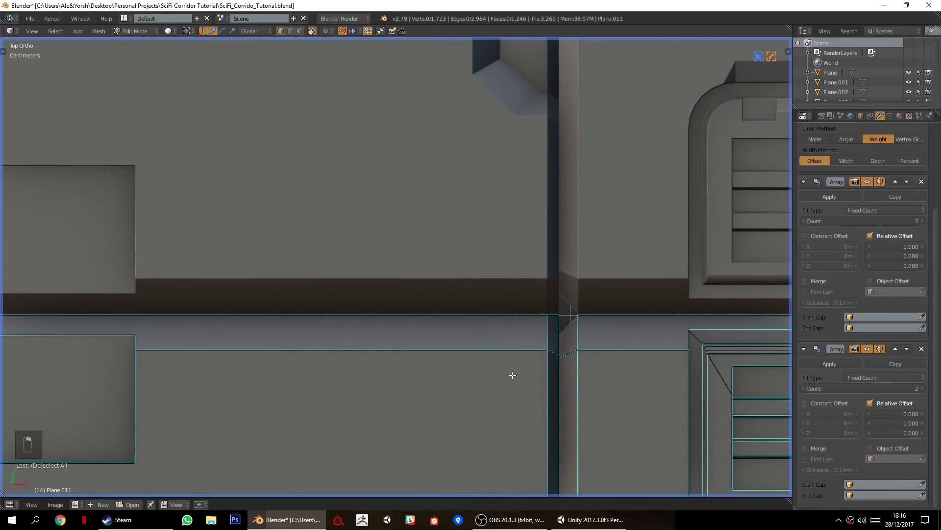
{"action": "middle_click_drag", "start_coordinate": [491, 436], "coordinate": [432, 408], "text": "shift"}
{"action": "scroll", "coordinate": [436, 409], "scroll_direction": "down", "scroll_amount": 14}
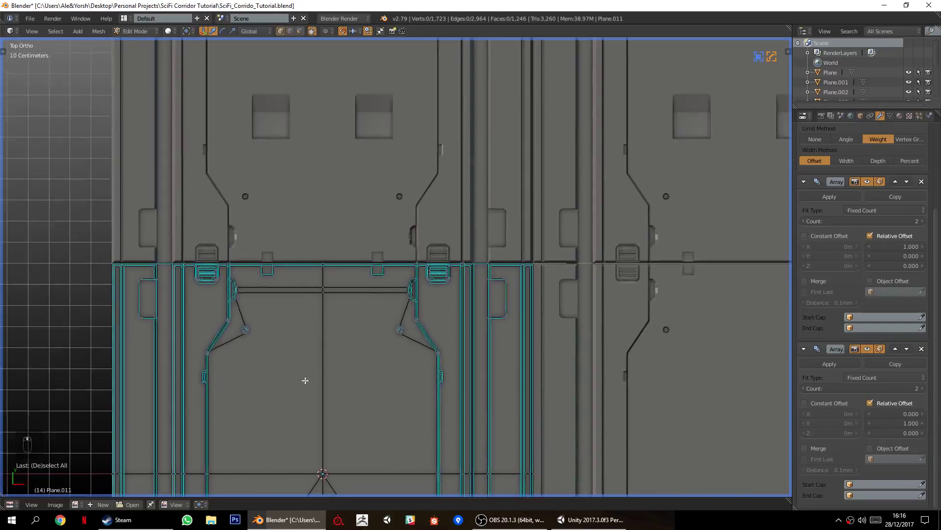
Symmetrize the floor section's mesh across the X axis and leave nothing selected.
{"action": "middle_click_drag", "start_coordinate": [225, 449], "coordinate": [470, 293], "text": "shift"}
{"action": "key", "text": "alt+x"}
{"action": "middle_click_drag", "start_coordinate": [490, 132], "coordinate": [450, 255], "text": "shift"}
{"action": "middle_click_drag", "start_coordinate": [451, 255], "coordinate": [405, 340], "text": "ctrl"}
{"action": "key", "text": "a"}
{"action": "middle_click_drag", "start_coordinate": [274, 175], "coordinate": [414, 292], "text": "ctrl"}
{"action": "middle_click_drag", "start_coordinate": [413, 292], "coordinate": [435, 382], "text": "ctrl"}
{"action": "scroll", "coordinate": [435, 383], "scroll_direction": "down", "scroll_amount": 4}
{"action": "scroll", "coordinate": [432, 378], "scroll_direction": "up", "scroll_amount": 3}
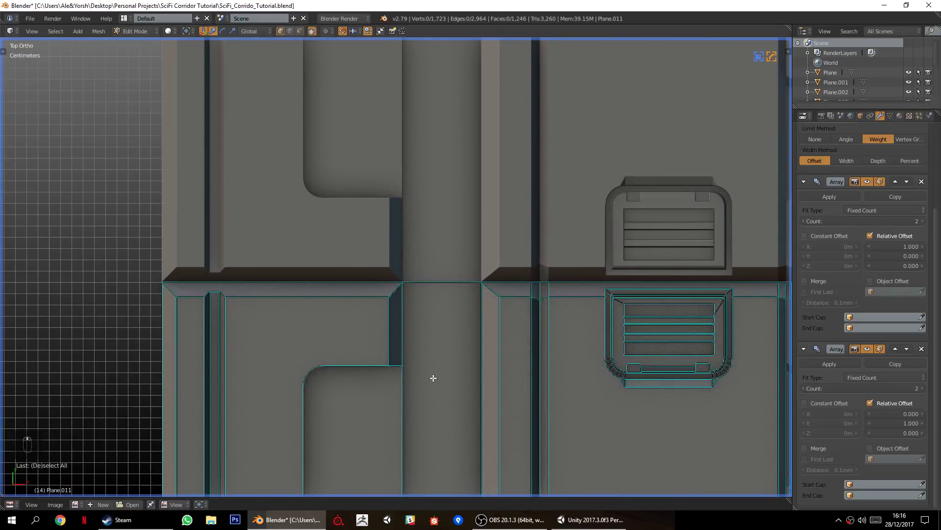
Return to Object Mode and symmetrize the floor section along negative Y with Hard Ops.
{"action": "key", "text": "Tab"}
{"action": "key", "text": "q"}
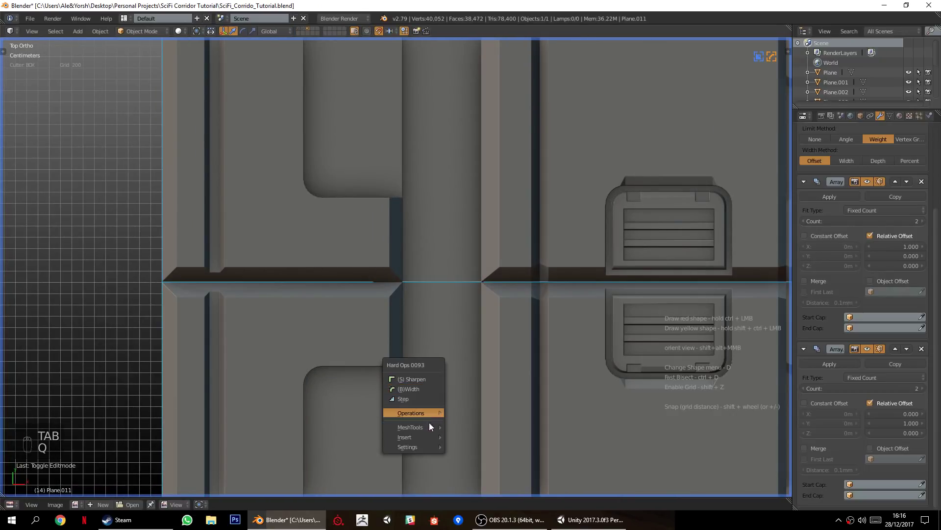
{"action": "mouse_move", "coordinate": [434, 425]}
{"action": "mouse_move", "coordinate": [515, 363]}
{"action": "mouse_move", "coordinate": [569, 364]}
{"action": "left_click", "coordinate": [598, 380]}
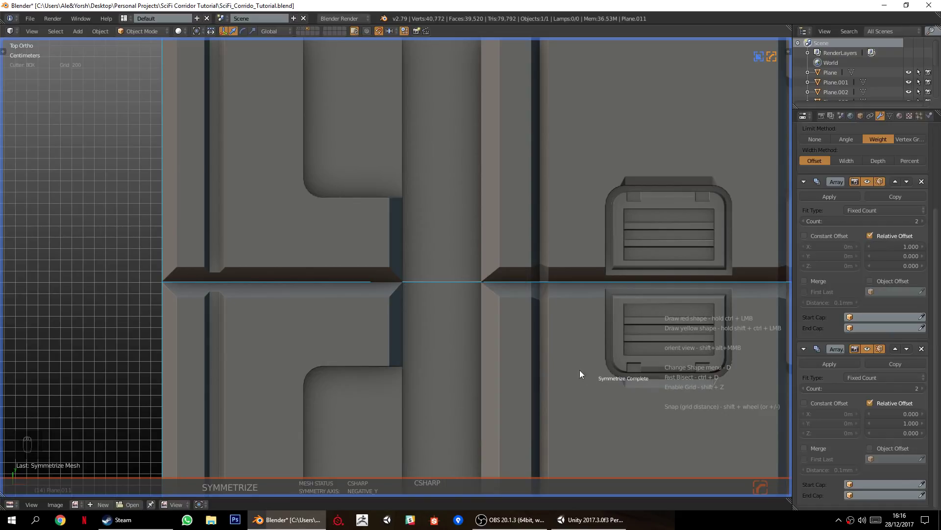
At the rear seam, move the wide channel's outer end vertex along Y with absolute grid snapping in Edit Mode.
{"action": "scroll", "coordinate": [372, 331], "scroll_direction": "up", "scroll_amount": 6}
{"action": "middle_click_drag", "start_coordinate": [345, 377], "coordinate": [718, 355], "text": "shift"}
{"action": "mouse_move", "coordinate": [164, 357]}
{"action": "middle_mouse_down", "text": "shift"}
{"action": "mouse_move", "coordinate": [493, 338]}
{"action": "mouse_move", "coordinate": [572, 344]}
{"action": "mouse_move", "coordinate": [193, 333]}
{"action": "middle_mouse_up", "text": "shift"}
{"action": "mouse_move", "coordinate": [573, 324]}
{"action": "middle_mouse_down", "text": "shift"}
{"action": "mouse_move", "coordinate": [269, 321]}
{"action": "mouse_move", "coordinate": [422, 331]}
{"action": "mouse_move", "coordinate": [195, 320]}
{"action": "middle_mouse_up", "text": "shift"}
{"action": "scroll", "coordinate": [443, 334], "scroll_direction": "up", "scroll_amount": 4}
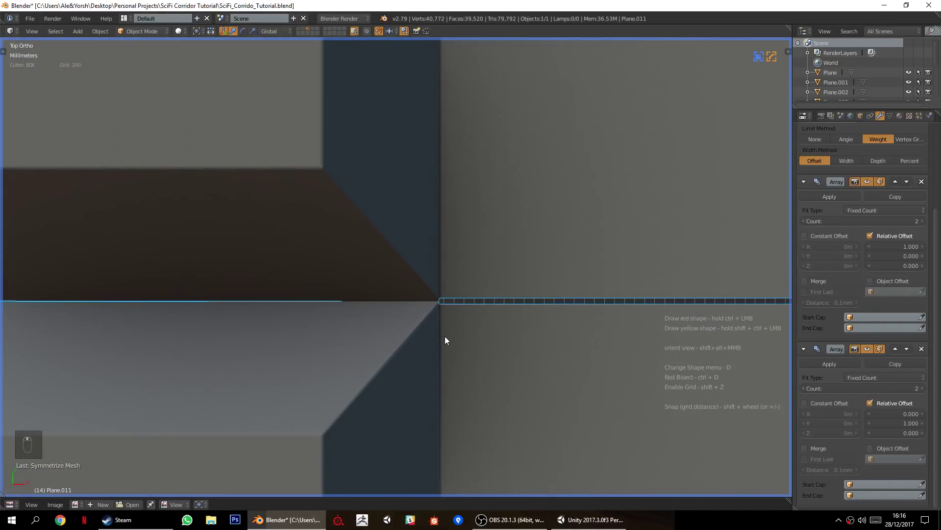
{"action": "key", "text": "Tab"}
{"action": "scroll", "coordinate": [445, 339], "scroll_direction": "up", "scroll_amount": 2}
{"action": "key", "text": "a"}
{"action": "key", "text": "a"}
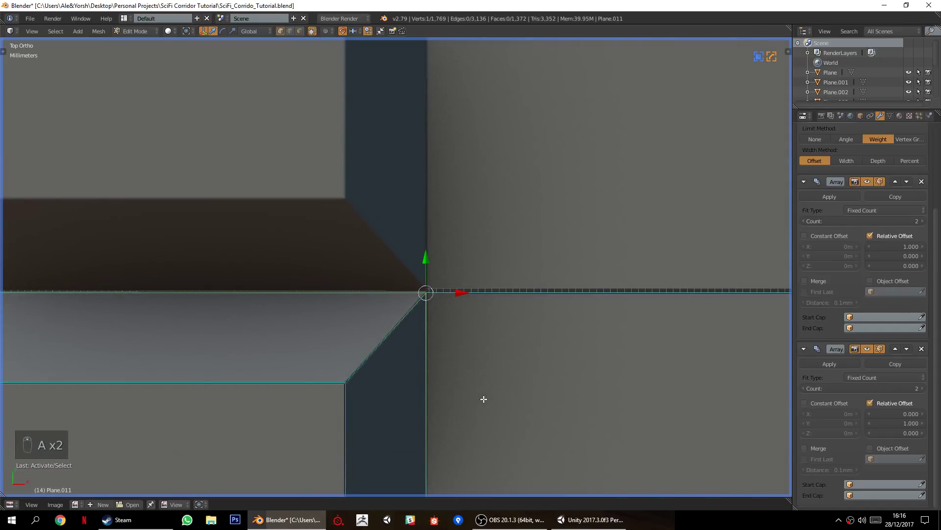
{"action": "scroll", "coordinate": [483, 398], "scroll_direction": "down", "scroll_amount": 6}
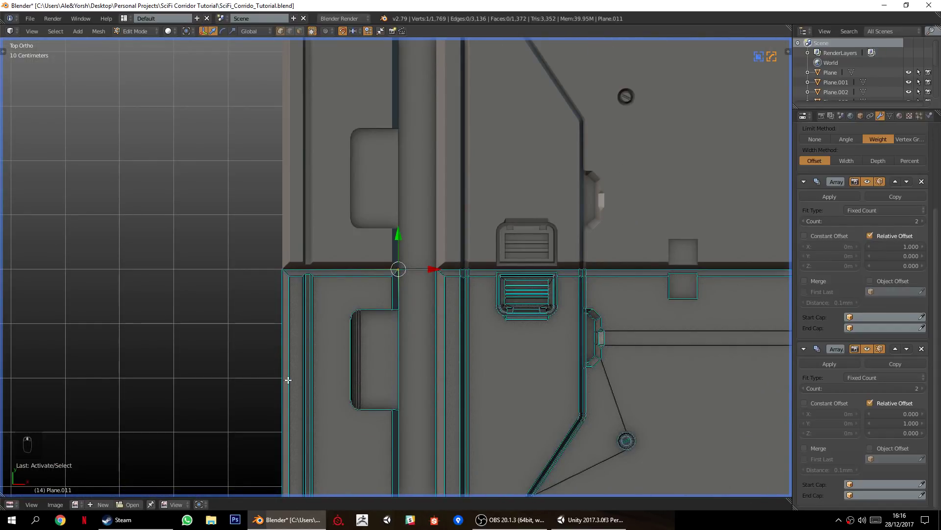
{"action": "left_click_drag", "start_coordinate": [399, 231], "coordinate": [398, 260]}
Move the wide channel's inner rear end vertex along Y with absolute grid snapping.
{"action": "right_click", "coordinate": [443, 276]}
{"action": "key", "text": "a"}
{"action": "right_click", "coordinate": [435, 267]}
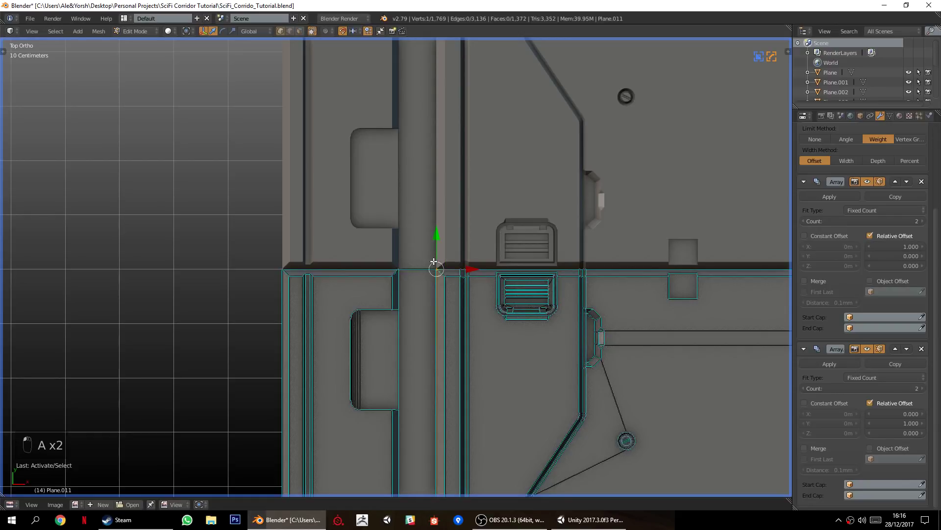
{"action": "left_click_drag", "start_coordinate": [436, 233], "coordinate": [436, 226]}
{"action": "left_click_drag", "start_coordinate": [436, 264], "coordinate": [434, 238]}
{"action": "scroll", "coordinate": [343, 290], "scroll_direction": "up", "scroll_amount": 3}
Move the floor section's outer rear corner vertex along Y with absolute grid snapping.
{"action": "key", "text": "a"}
{"action": "right_click", "coordinate": [190, 268]}
{"action": "mouse_move", "coordinate": [201, 230]}
{"action": "left_mouse_down"}
{"action": "mouse_move", "coordinate": [200, 252]}
{"action": "mouse_move", "coordinate": [200, 230]}
{"action": "left_mouse_up"}
{"action": "scroll", "coordinate": [374, 359], "scroll_direction": "down", "scroll_amount": 9}
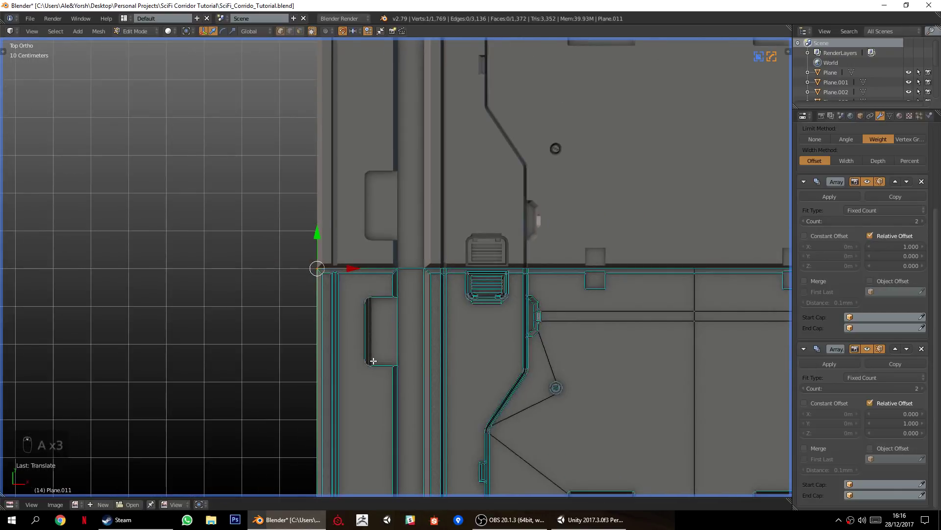
Set the snap element to Vertex and move the stray tip vertex at the narrow trench's front end along Z.
{"action": "middle_click_drag", "start_coordinate": [363, 405], "coordinate": [353, 156], "text": "shift"}
{"action": "scroll", "coordinate": [338, 355], "scroll_direction": "up", "scroll_amount": 2}
{"action": "middle_click_drag", "start_coordinate": [339, 456], "coordinate": [374, 333], "text": "shift"}
{"action": "scroll", "coordinate": [374, 333], "scroll_direction": "up", "scroll_amount": 8}
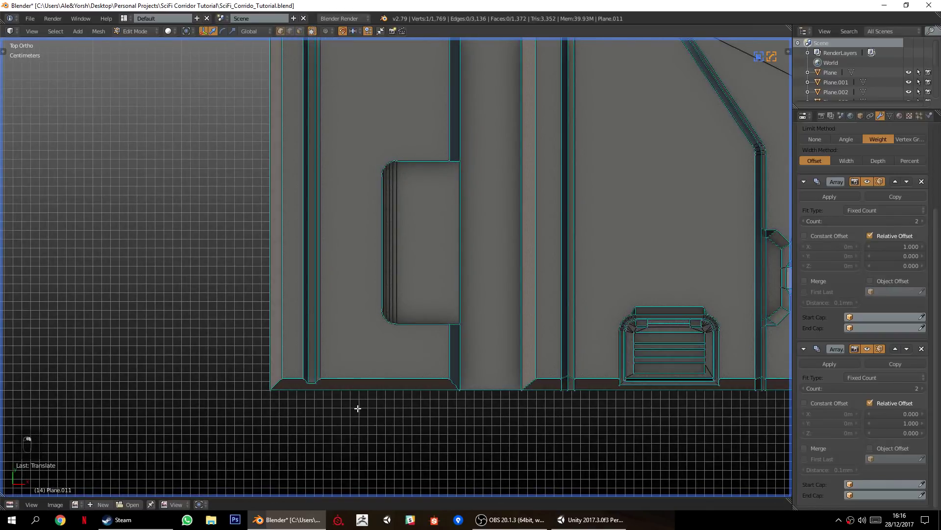
{"action": "middle_click_drag", "start_coordinate": [747, 346], "coordinate": [403, 380], "text": "shift"}
{"action": "middle_click_drag", "start_coordinate": [393, 420], "coordinate": [395, 377], "text": "ctrl"}
{"action": "middle_click_drag", "start_coordinate": [538, 344], "coordinate": [355, 379], "text": "shift"}
{"action": "middle_click_drag", "start_coordinate": [343, 421], "coordinate": [342, 373], "text": "ctrl"}
{"action": "middle_click_drag", "start_coordinate": [474, 363], "coordinate": [427, 336], "text": "shift"}
{"action": "middle_click_drag", "start_coordinate": [441, 363], "coordinate": [371, 453]}
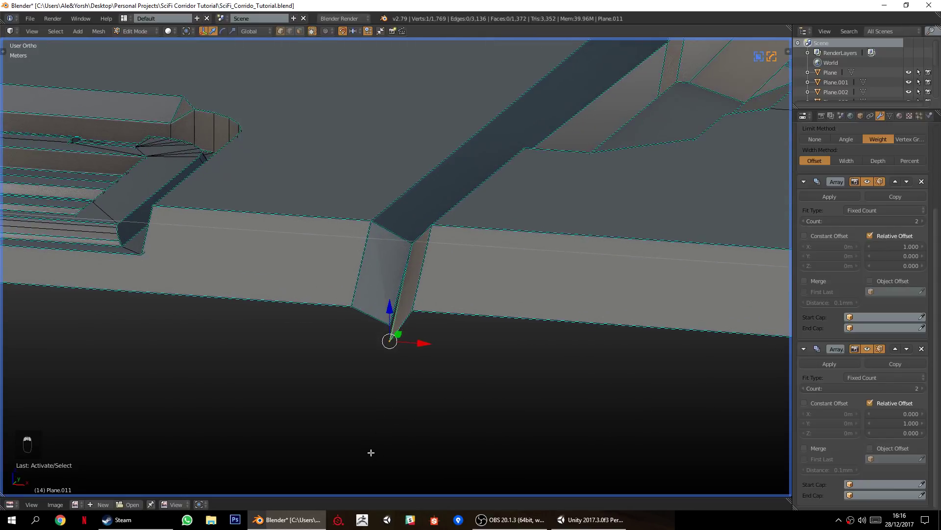
{"action": "left_click", "coordinate": [354, 31]}
{"action": "left_click", "coordinate": [363, 54]}
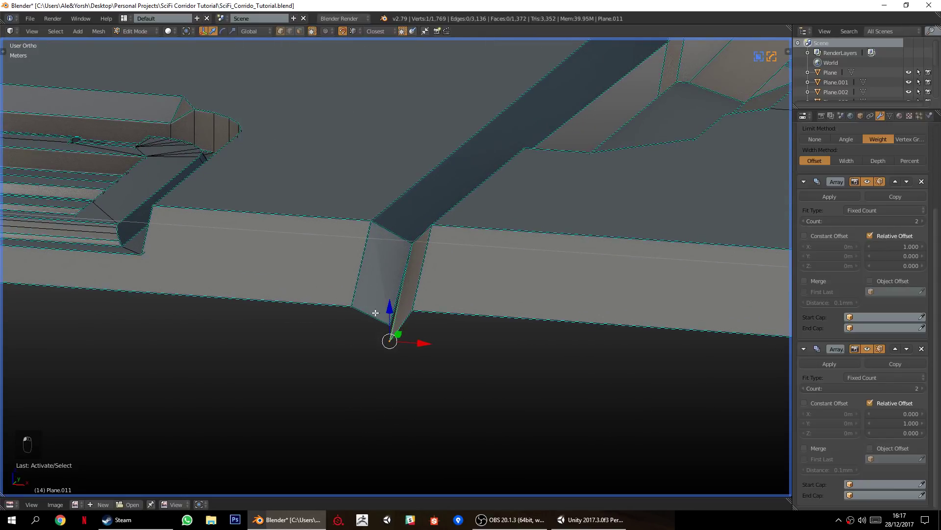
{"action": "key", "text": "g"}
{"action": "key", "text": "z"}
{"action": "left_click", "coordinate": [387, 339]}
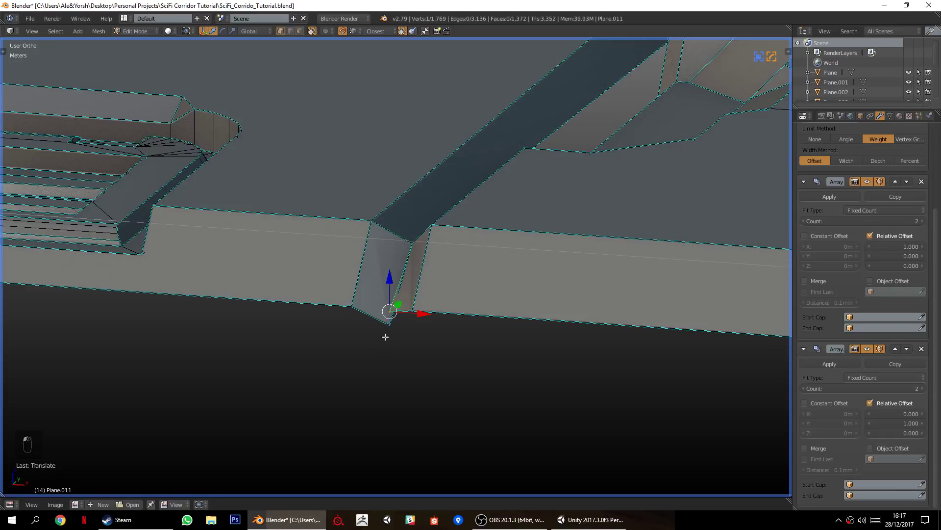
Snap the stray tip vertex onto the neighbouring bottom vertex at the narrow trench's front end.
{"action": "left_click", "coordinate": [353, 30]}
{"action": "key", "text": "g"}
{"action": "left_click", "coordinate": [390, 338]}
{"action": "key", "text": "g"}
{"action": "left_click", "coordinate": [387, 331]}
{"action": "scroll", "coordinate": [360, 337], "scroll_direction": "down", "scroll_amount": 4}
{"action": "key", "text": "a"}
Examine the trench and channel ends along the floor section's front edge for remaining stray vertices.
{"action": "middle_click_drag", "start_coordinate": [418, 359], "coordinate": [500, 384]}
{"action": "scroll", "coordinate": [500, 384], "scroll_direction": "down", "scroll_amount": 3}
{"action": "middle_click_drag", "start_coordinate": [573, 302], "coordinate": [475, 334], "text": "shift"}
{"action": "middle_click_drag", "start_coordinate": [596, 321], "coordinate": [523, 346], "text": "shift"}
{"action": "scroll", "coordinate": [431, 294], "scroll_direction": "up", "scroll_amount": 6}
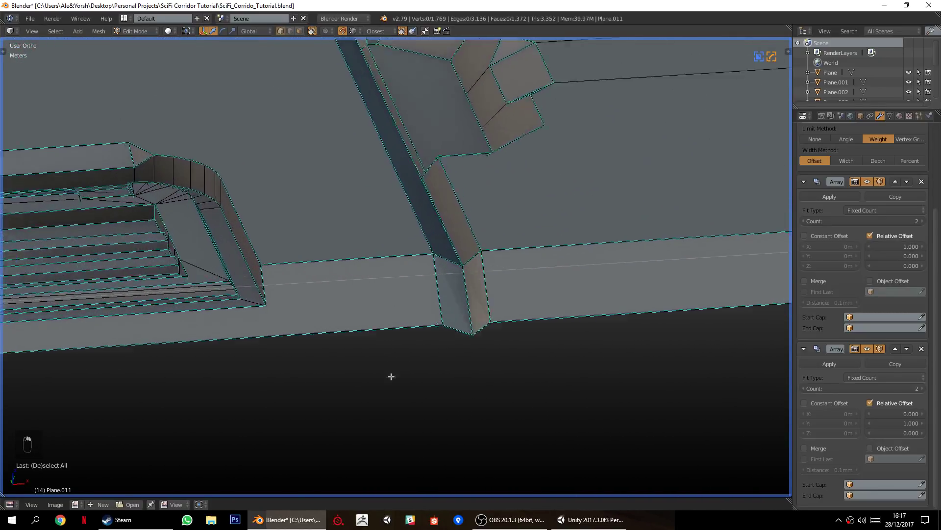
{"action": "scroll", "coordinate": [390, 371], "scroll_direction": "up", "scroll_amount": 4}
{"action": "right_click", "coordinate": [556, 411]}
{"action": "scroll", "coordinate": [459, 441], "scroll_direction": "down", "scroll_amount": 5}
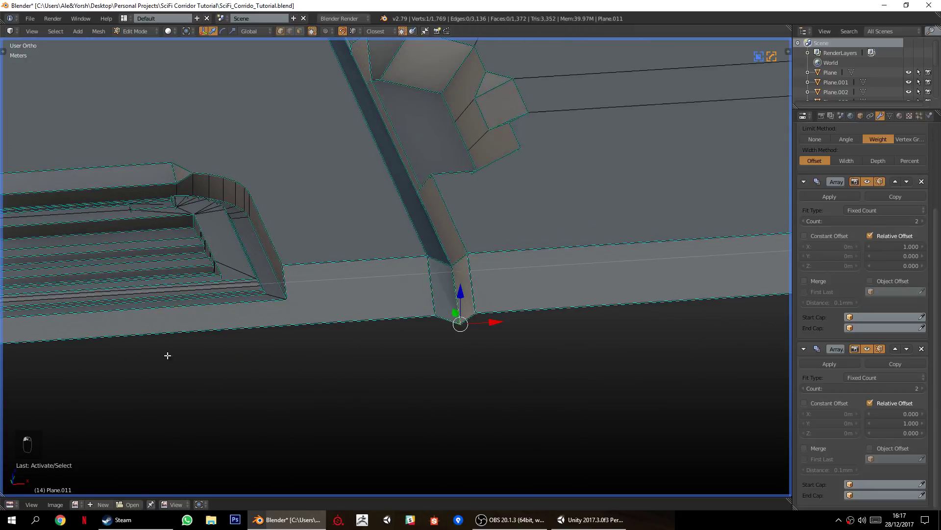
{"action": "middle_click_drag", "start_coordinate": [158, 355], "coordinate": [567, 330], "text": "shift"}
{"action": "middle_click_drag", "start_coordinate": [358, 411], "coordinate": [463, 400], "text": "shift"}
{"action": "scroll", "coordinate": [427, 371], "scroll_direction": "down", "scroll_amount": 4}
Merge the duplicate vertices of the whole mesh with Remove Doubles and deselect everything.
{"action": "key", "text": "a"}
{"action": "key", "text": "a"}
{"action": "key", "text": "a"}
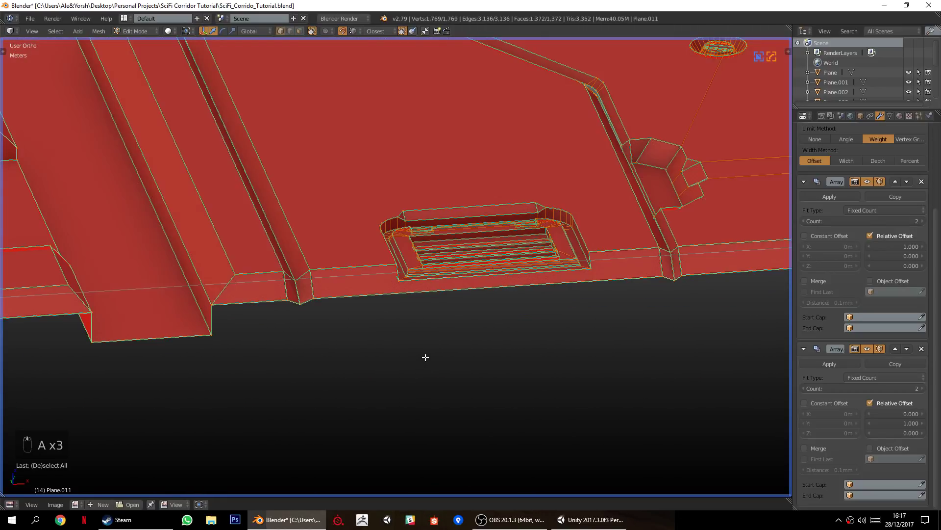
{"action": "key", "text": "w"}
{"action": "left_click", "coordinate": [408, 313]}
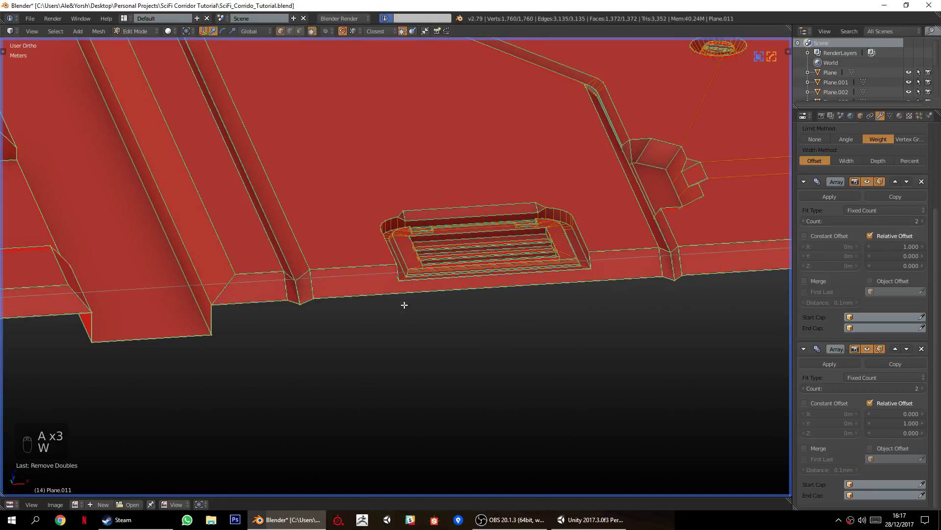
{"action": "key", "text": "a"}
{"action": "scroll", "coordinate": [422, 305], "scroll_direction": "down", "scroll_amount": 3}
{"action": "scroll", "coordinate": [422, 305], "scroll_direction": "down", "scroll_amount": 3}
{"action": "middle_click_drag", "start_coordinate": [431, 300], "coordinate": [445, 321]}
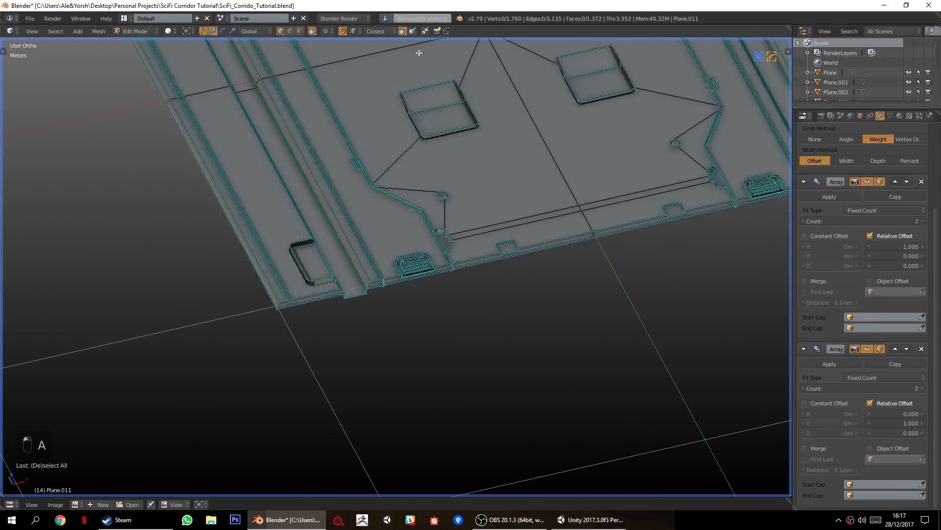
Turn off snapping with the snap element set back to Increment, and symmetrize the mesh along negative X.
{"action": "left_click", "coordinate": [339, 30]}
{"action": "left_click", "coordinate": [356, 41]}
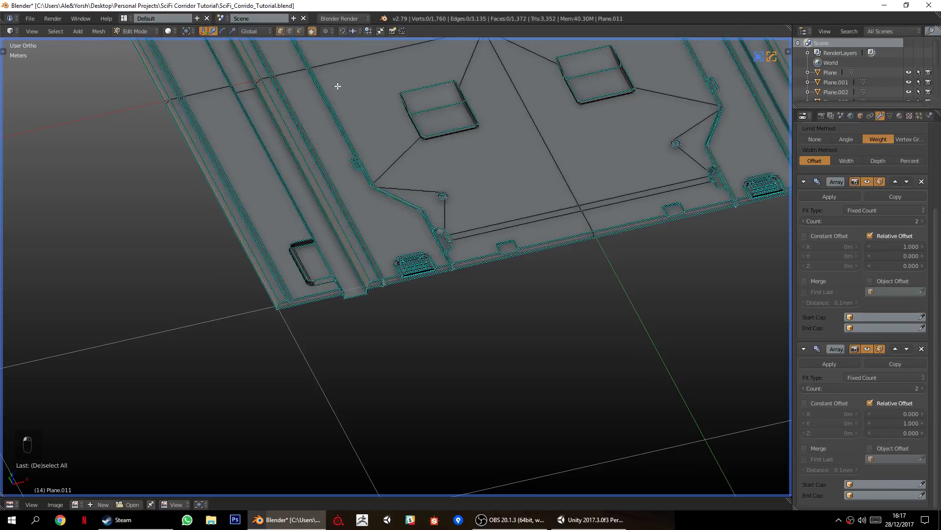
{"action": "middle_click_drag", "start_coordinate": [389, 288], "coordinate": [368, 375], "text": "shift"}
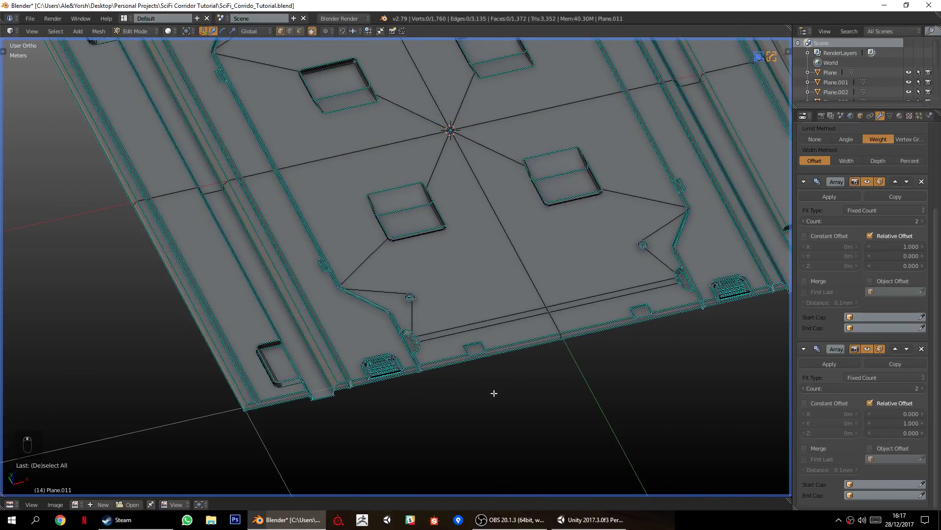
{"action": "scroll", "coordinate": [509, 363], "scroll_direction": "down", "scroll_amount": 3}
{"action": "key", "text": "alt+x"}
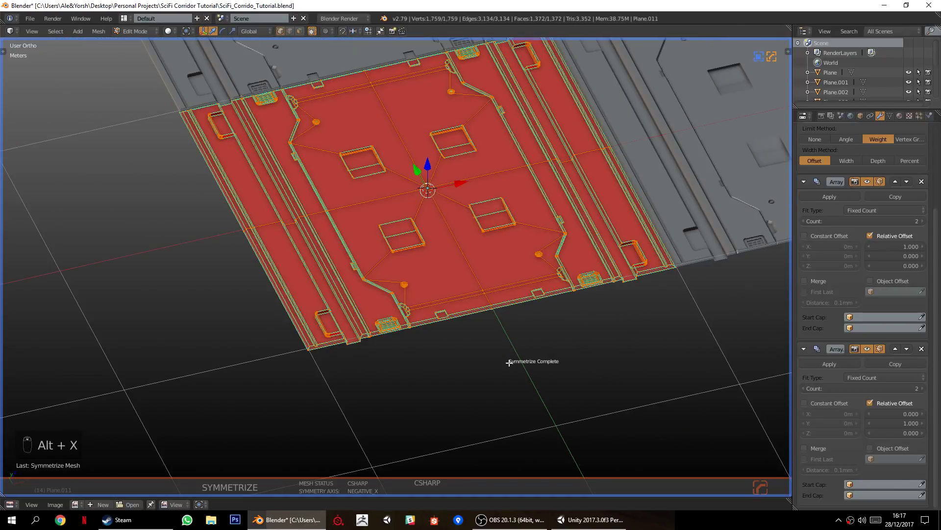
Symmetrize the whole mesh along negative Y with Hard Ops.
{"action": "key", "text": "q"}
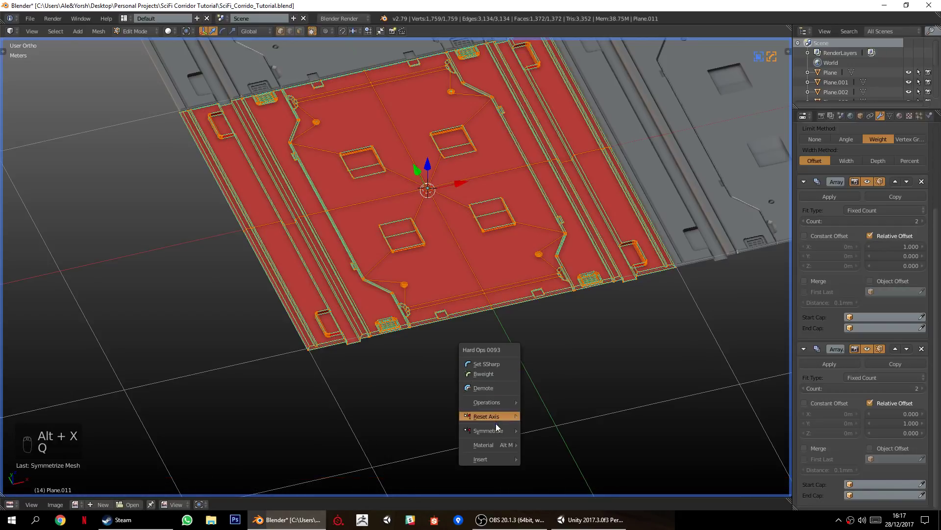
{"action": "mouse_move", "coordinate": [505, 431]}
{"action": "left_click", "coordinate": [594, 443]}
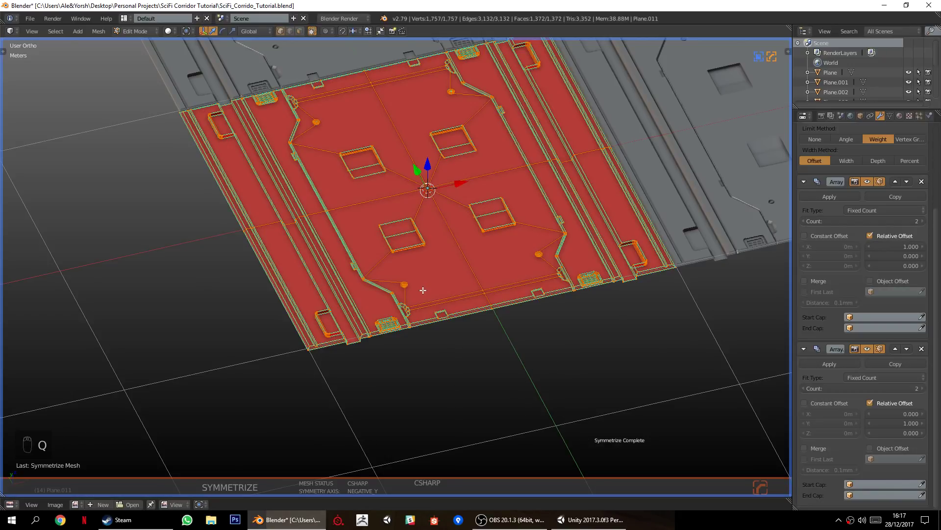
Examine the rear seam between the arrayed copies in top view, in both Object Mode and Edit Mode.
{"action": "key", "text": "KP_7"}
{"action": "key", "text": "Tab"}
{"action": "scroll", "coordinate": [379, 256], "scroll_direction": "up", "scroll_amount": 4}
{"action": "scroll", "coordinate": [379, 256], "scroll_direction": "up", "scroll_amount": 8}
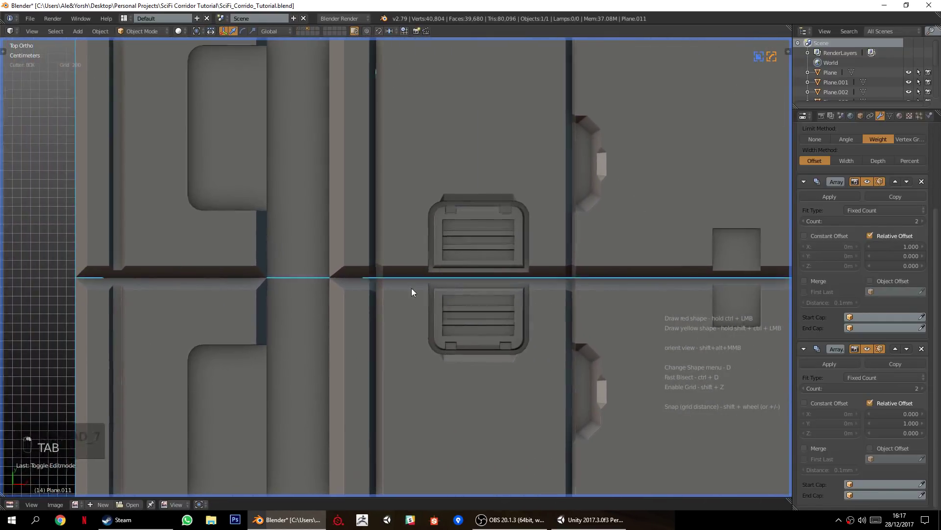
{"action": "scroll", "coordinate": [413, 407], "scroll_direction": "up", "scroll_amount": 8}
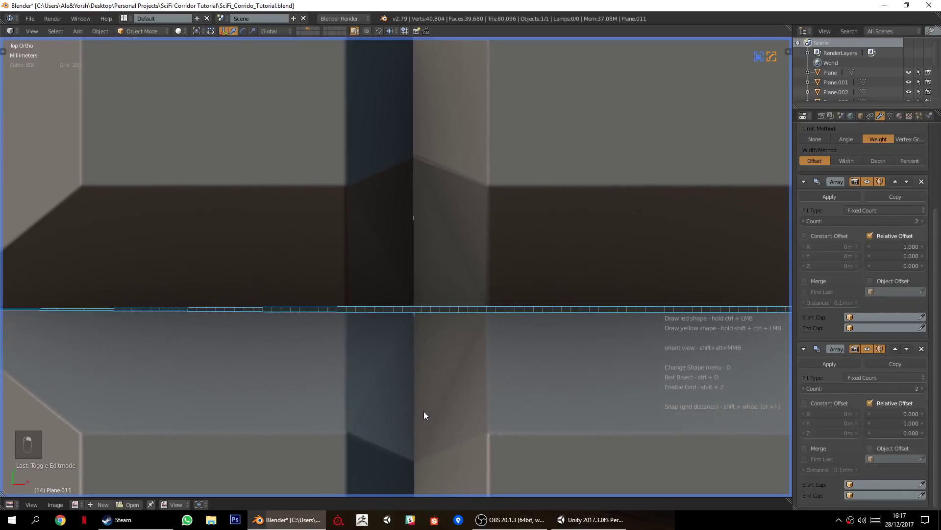
{"action": "scroll", "coordinate": [418, 413], "scroll_direction": "down", "scroll_amount": 5}
{"action": "scroll", "coordinate": [405, 237], "scroll_direction": "up", "scroll_amount": 5}
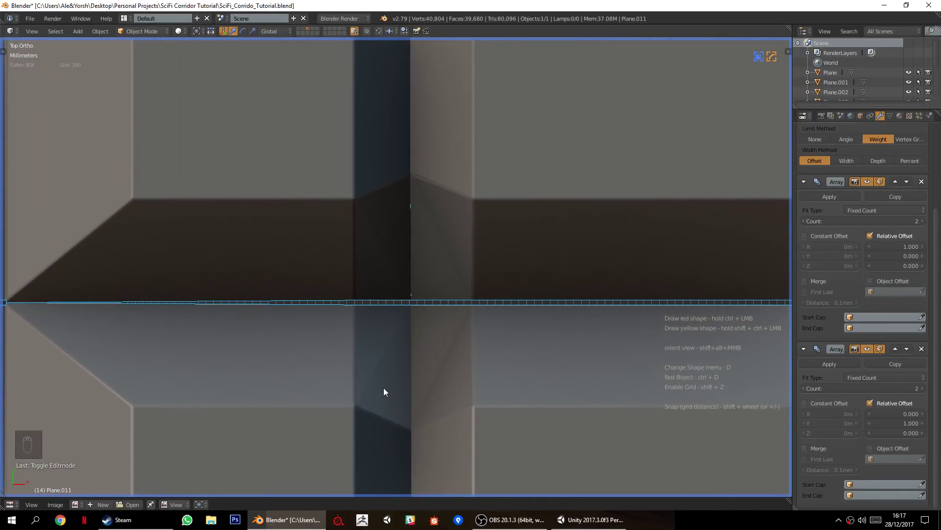
{"action": "key", "text": "Tab"}
{"action": "scroll", "coordinate": [392, 384], "scroll_direction": "down", "scroll_amount": 5}
{"action": "scroll", "coordinate": [274, 326], "scroll_direction": "up", "scroll_amount": 4}
{"action": "key", "text": "a"}
{"action": "key", "text": "a"}
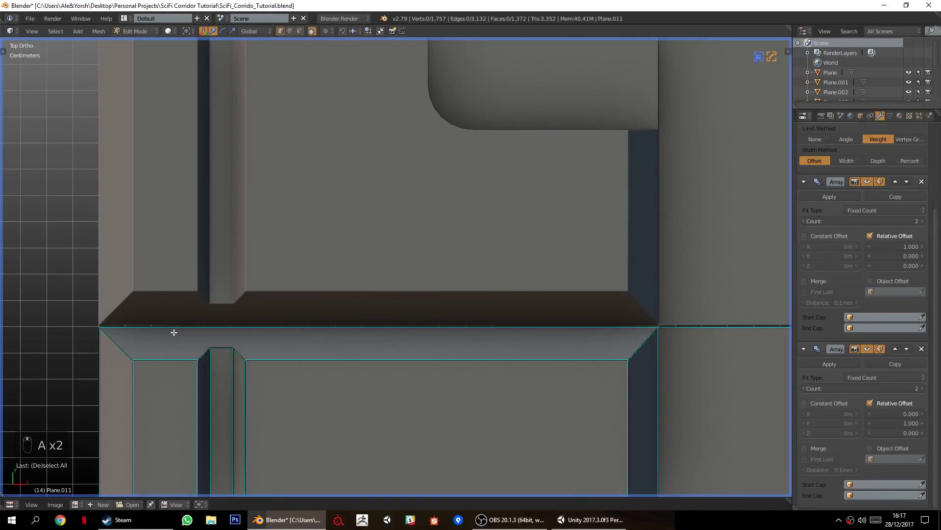
{"action": "middle_click_drag", "start_coordinate": [172, 344], "coordinate": [340, 314], "text": "shift"}
{"action": "scroll", "coordinate": [340, 314], "scroll_direction": "down", "scroll_amount": 6}
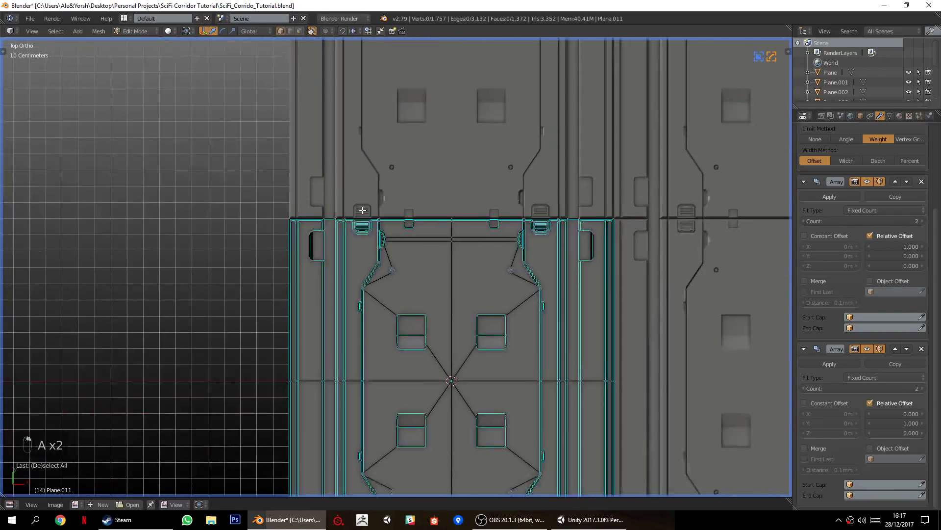
Return to Object Mode with nothing selected and save the blend file over the existing one.
{"action": "middle_click_drag", "start_coordinate": [363, 209], "coordinate": [413, 360]}
{"action": "key", "text": "Tab"}
{"action": "key", "text": "a"}
{"action": "key", "text": "a"}
{"action": "scroll", "coordinate": [395, 285], "scroll_direction": "down", "scroll_amount": 3}
{"action": "key", "text": "ctrl+s"}
{"action": "left_click", "coordinate": [413, 361]}
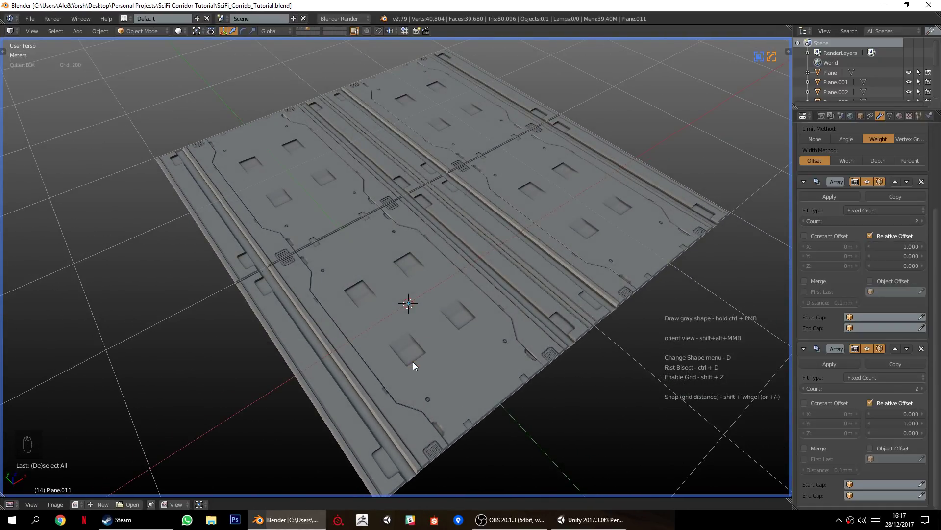
Inspect the floor section's topology in Edit Mode around the angled trench's beveled corners, and return to Object Mode.
{"action": "middle_click_drag", "start_coordinate": [463, 363], "coordinate": [399, 386]}
{"action": "right_click", "coordinate": [397, 387]}
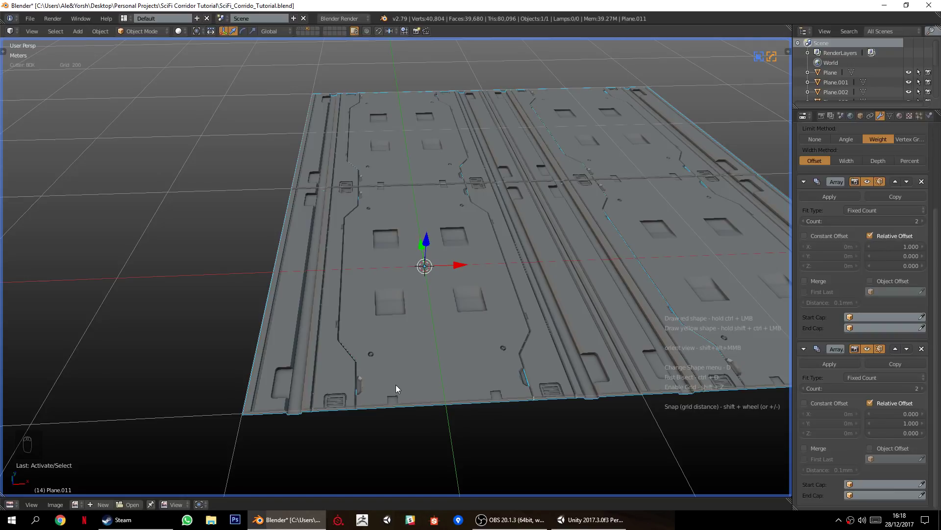
{"action": "middle_click_drag", "start_coordinate": [391, 359], "coordinate": [418, 342]}
{"action": "scroll", "coordinate": [417, 346], "scroll_direction": "up", "scroll_amount": 3}
{"action": "key", "text": "Tab"}
{"action": "scroll", "coordinate": [379, 366], "scroll_direction": "up", "scroll_amount": 6}
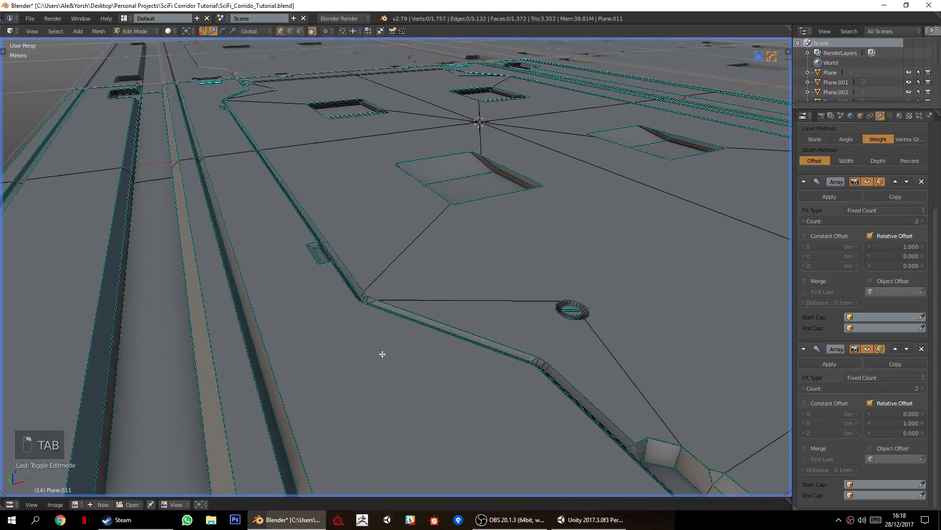
{"action": "scroll", "coordinate": [335, 394], "scroll_direction": "up", "scroll_amount": 4}
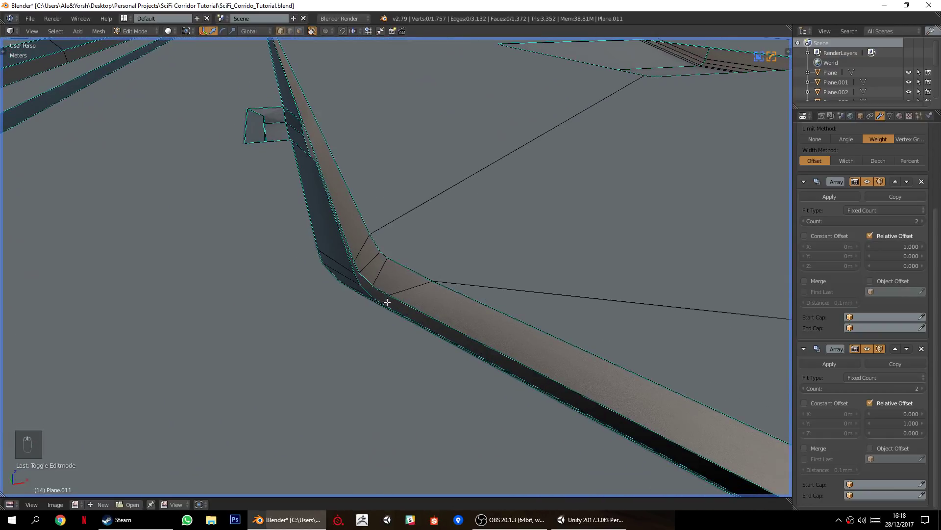
{"action": "middle_click_drag", "start_coordinate": [319, 139], "coordinate": [367, 212]}
{"action": "middle_click_drag", "start_coordinate": [633, 245], "coordinate": [408, 392], "text": "shift"}
{"action": "scroll", "coordinate": [479, 332], "scroll_direction": "up", "scroll_amount": 4}
{"action": "scroll", "coordinate": [432, 356], "scroll_direction": "up", "scroll_amount": 2}
{"action": "scroll", "coordinate": [350, 340], "scroll_direction": "down", "scroll_amount": 7}
{"action": "scroll", "coordinate": [410, 355], "scroll_direction": "down", "scroll_amount": 1}
{"action": "scroll", "coordinate": [411, 353], "scroll_direction": "down", "scroll_amount": 2}
{"action": "scroll", "coordinate": [407, 374], "scroll_direction": "up", "scroll_amount": 5}
{"action": "scroll", "coordinate": [417, 387], "scroll_direction": "up", "scroll_amount": 5}
{"action": "scroll", "coordinate": [390, 395], "scroll_direction": "up", "scroll_amount": 3}
{"action": "scroll", "coordinate": [392, 392], "scroll_direction": "down", "scroll_amount": 2}
{"action": "scroll", "coordinate": [403, 365], "scroll_direction": "down", "scroll_amount": 9}
{"action": "key", "text": "Tab"}
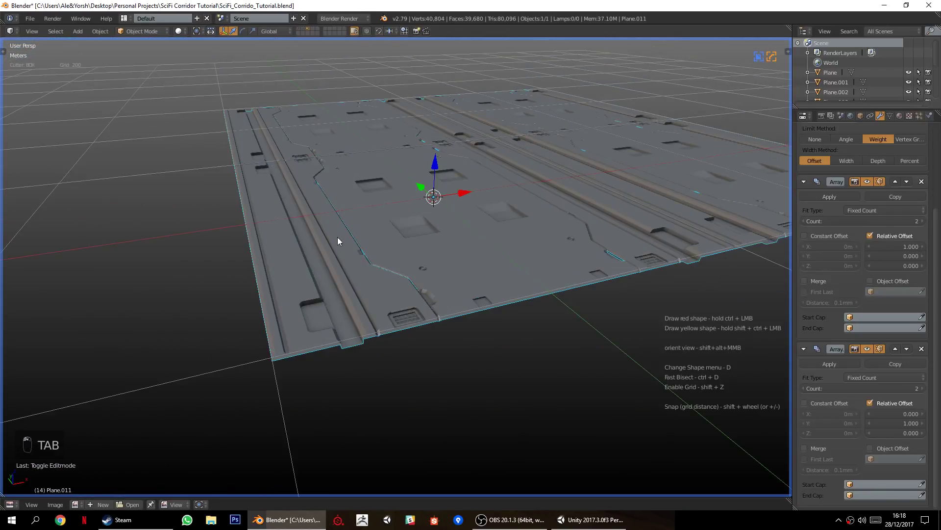
Examine the arrayed floor sections, comparing them with the blockout plane and wall on another layer before returning to the floor's layer.
{"action": "middle_click_drag", "start_coordinate": [337, 237], "coordinate": [419, 299]}
{"action": "middle_click_drag", "start_coordinate": [271, 298], "coordinate": [376, 336], "text": "shift"}
{"action": "scroll", "coordinate": [416, 327], "scroll_direction": "down", "scroll_amount": 1}
{"action": "scroll", "coordinate": [437, 360], "scroll_direction": "down", "scroll_amount": 1}
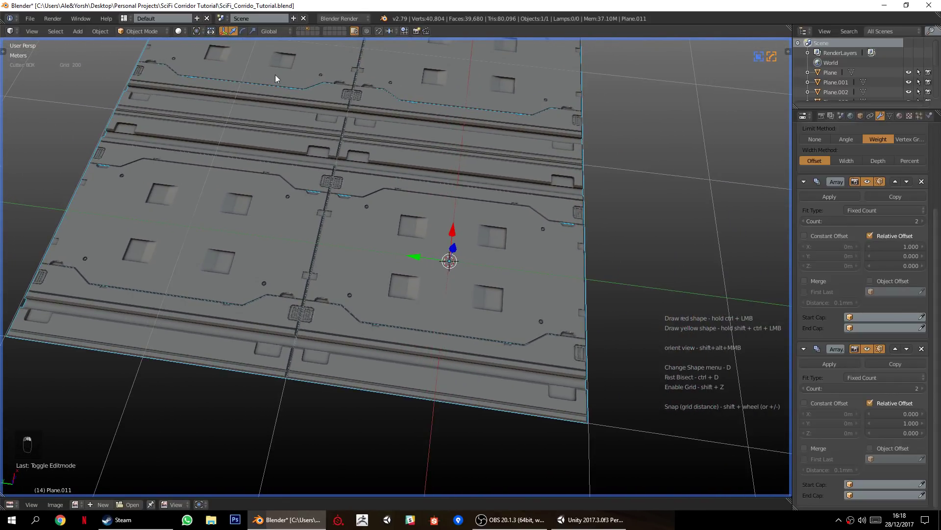
{"action": "left_click", "coordinate": [297, 28]}
{"action": "right_click", "coordinate": [378, 277]}
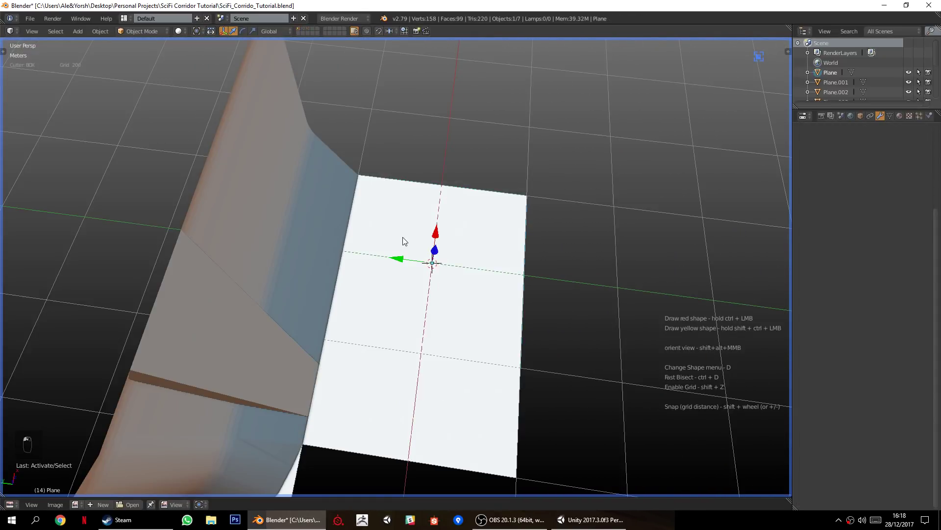
{"action": "left_click", "coordinate": [307, 29]}
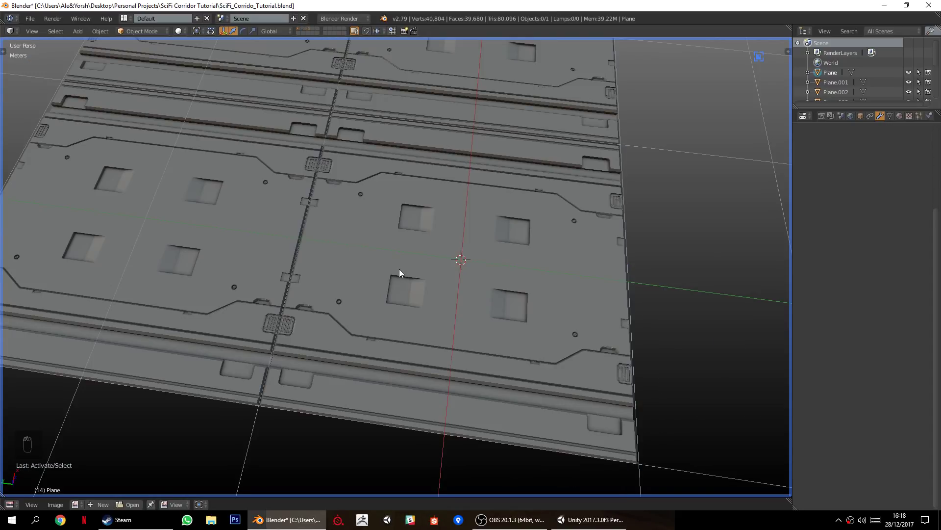
{"action": "middle_click_drag", "start_coordinate": [472, 332], "coordinate": [378, 303]}
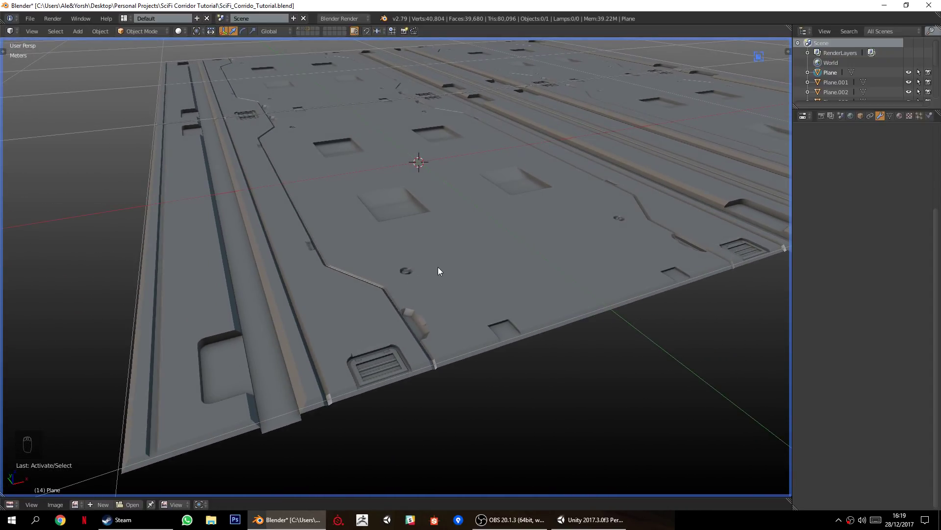
Open the floor section in Edit Mode and toggle selection of the whole mesh, leaving nothing selected.
{"action": "right_click", "coordinate": [460, 290]}
{"action": "key", "text": "Tab"}
{"action": "scroll", "coordinate": [436, 314], "scroll_direction": "up", "scroll_amount": 4}
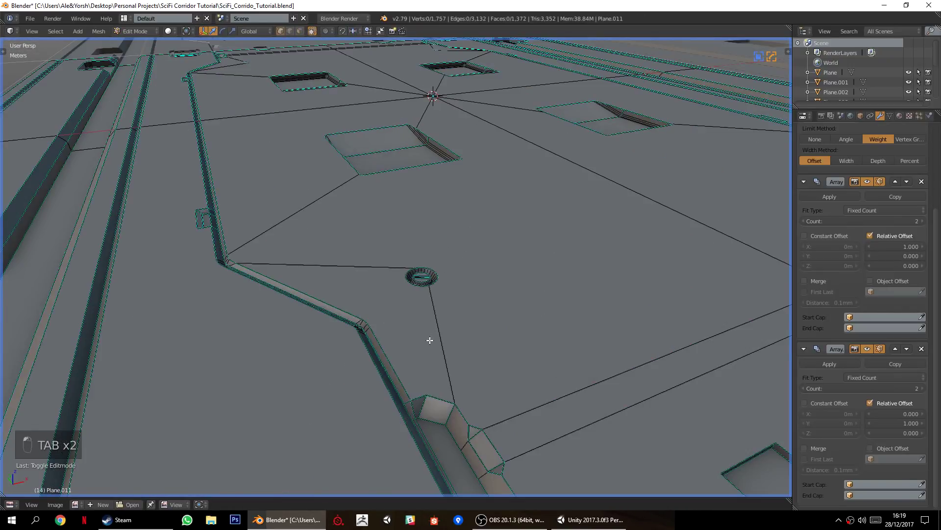
{"action": "key", "text": "a"}
{"action": "key", "text": "a"}
{"action": "key", "text": "a"}
{"action": "middle_click_drag", "start_coordinate": [233, 325], "coordinate": [265, 320]}
{"action": "middle_click_drag", "start_coordinate": [265, 362], "coordinate": [325, 354]}
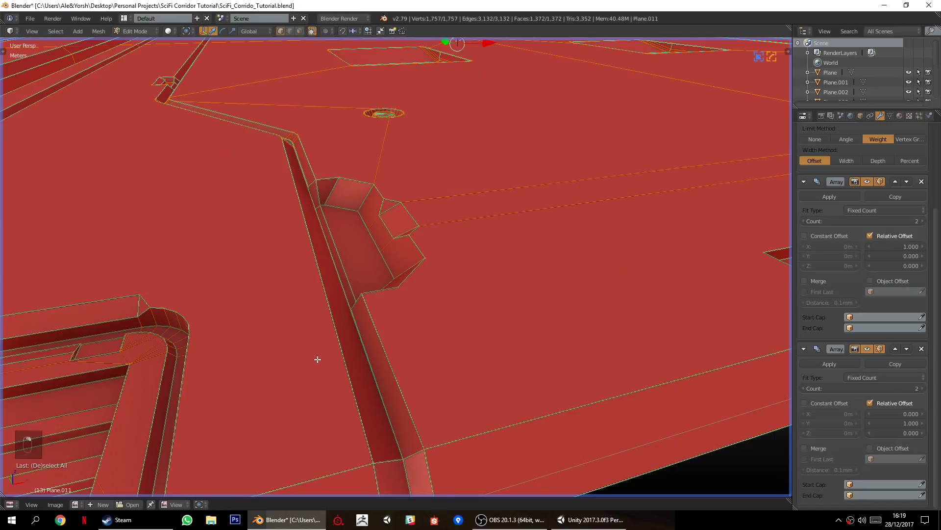
{"action": "key", "text": "a"}
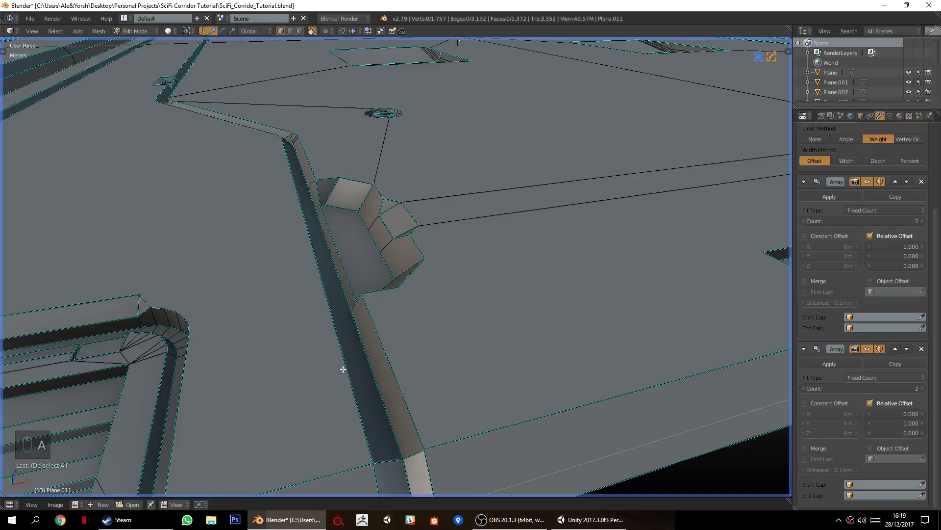
Fly through the mesh to examine the trench's side recess, its walls and the bevelled corner geometry up close.
{"action": "key", "text": "shift+f"}
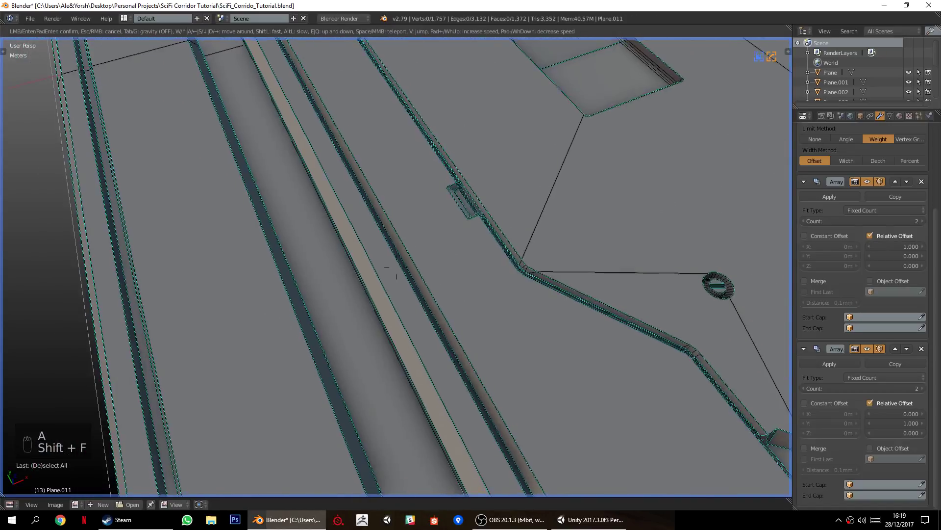
{"action": "key", "text": "d"}
{"action": "key", "text": "w"}
{"action": "key", "text": "w"}
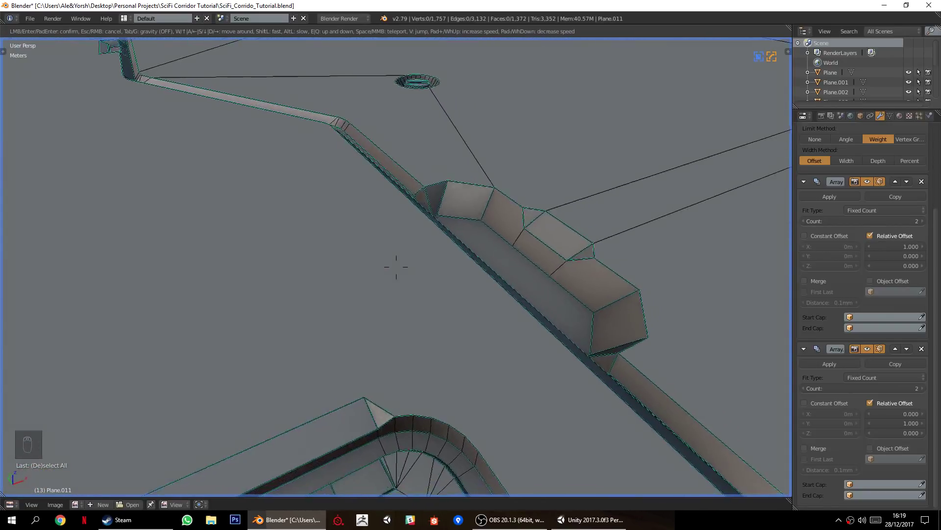
{"action": "key", "text": "s"}
{"action": "key", "text": "w"}
{"action": "key", "text": "s"}
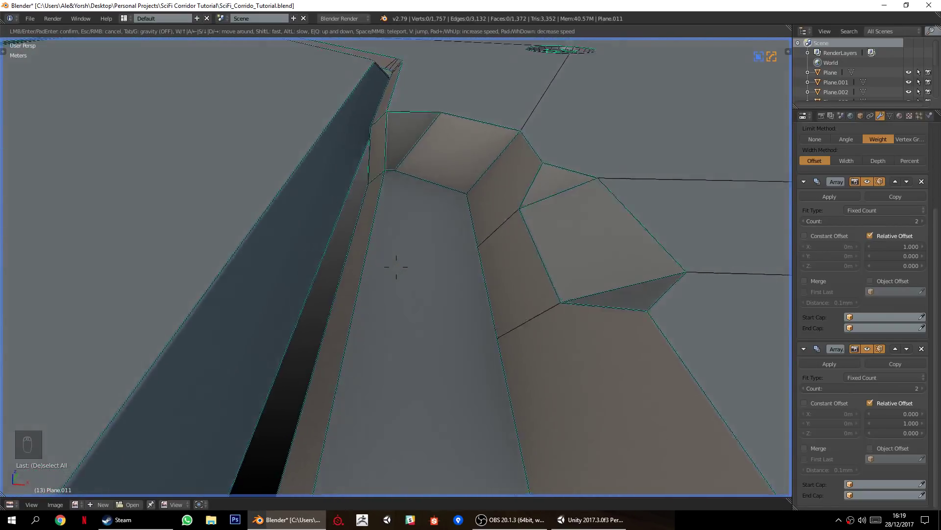
{"action": "key", "text": "s"}
{"action": "key", "text": "w"}
{"action": "key", "text": "s"}
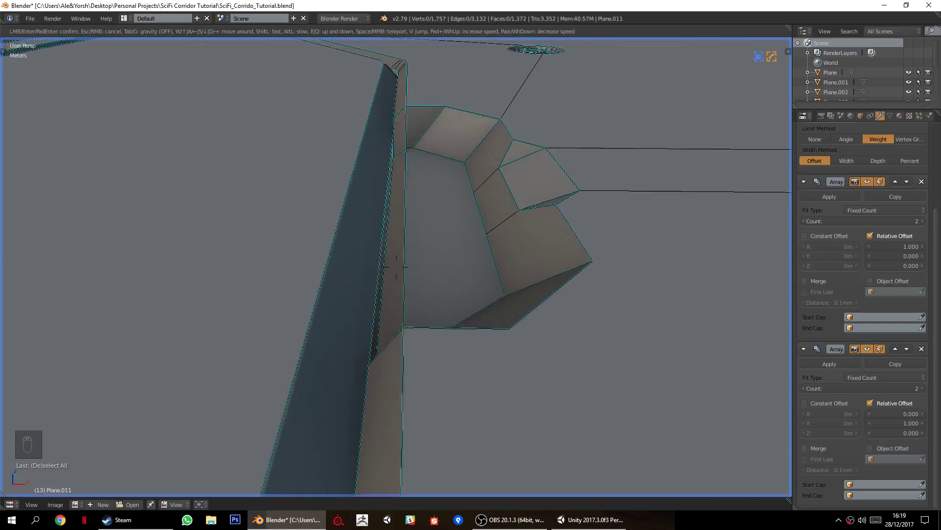
{"action": "key", "text": "w"}
{"action": "key", "text": "w"}
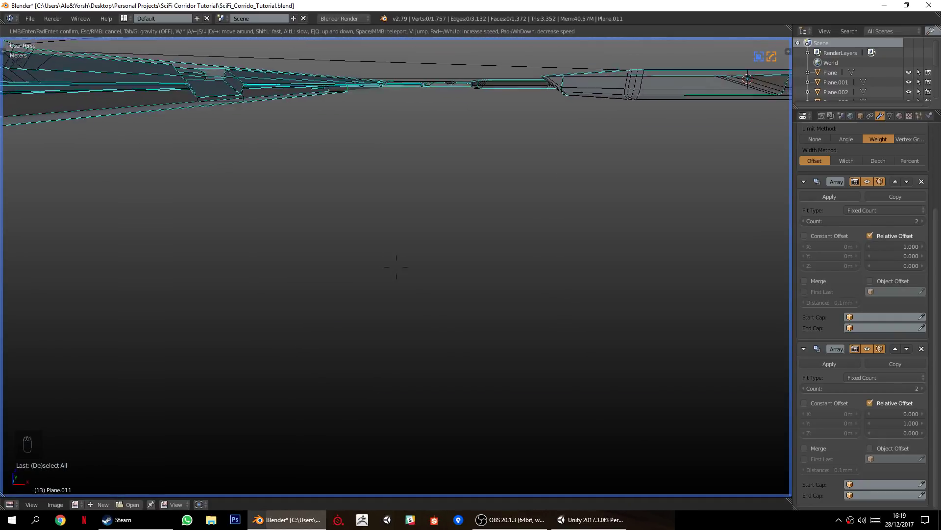
{"action": "key", "text": "s"}
{"action": "key", "text": "s"}
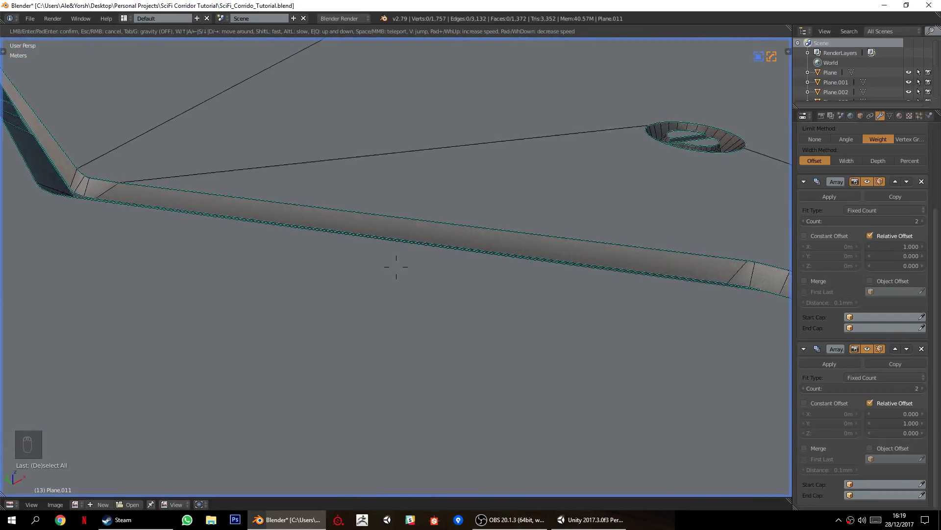
{"action": "key", "text": "w"}
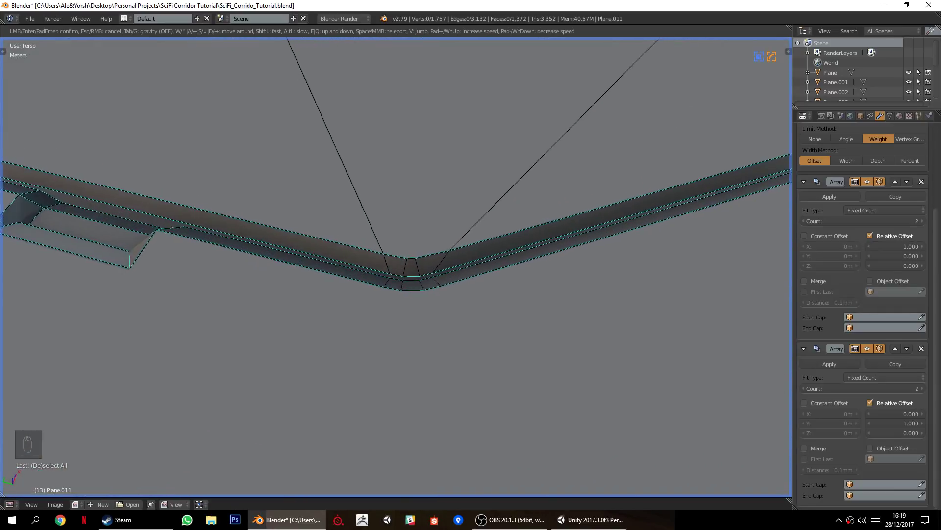
{"action": "left_click", "coordinate": [396, 268]}
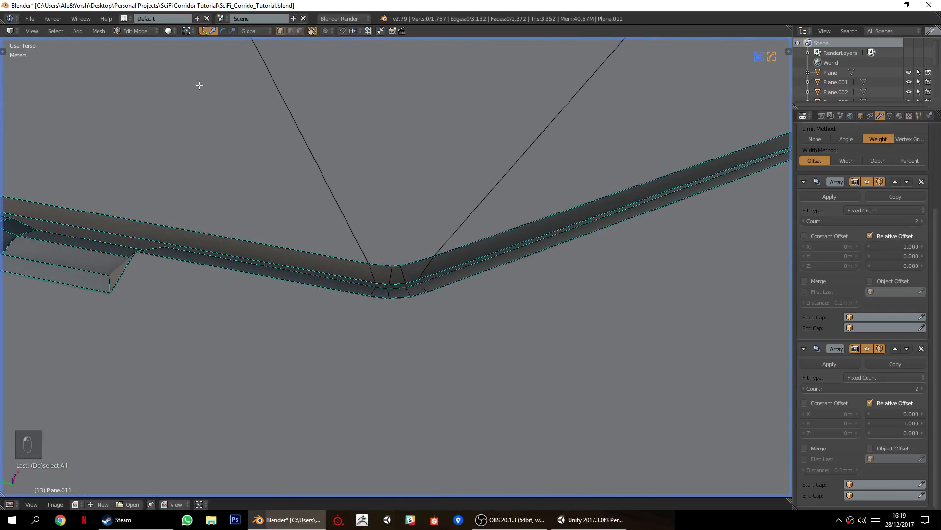
Delete the five upper wall faces of the angled trench at and beside its bevelled corner.
{"action": "left_click", "coordinate": [229, 246]}
{"action": "left_click", "coordinate": [382, 274], "text": "shift"}
{"action": "left_click", "coordinate": [419, 267], "text": "shift"}
{"action": "left_click", "coordinate": [458, 264], "text": "shift"}
{"action": "key", "text": "x"}
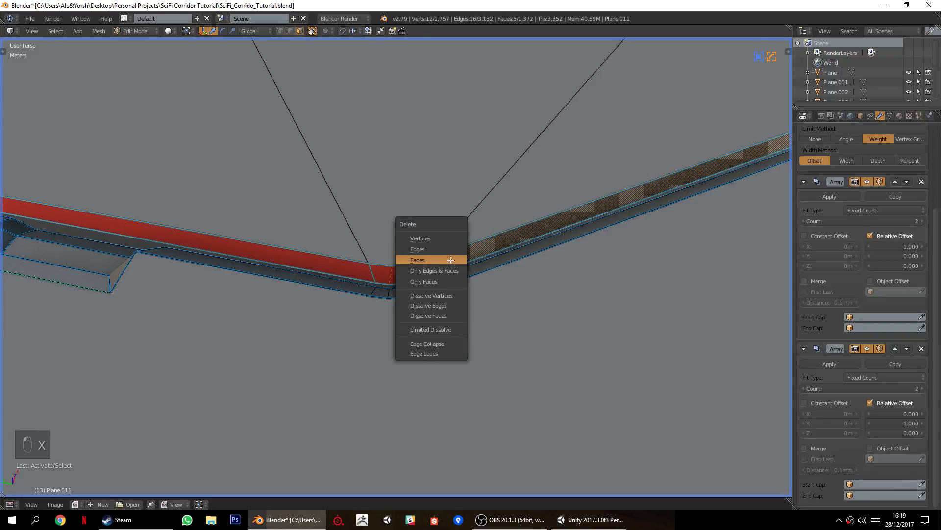
{"action": "left_click", "coordinate": [454, 259]}
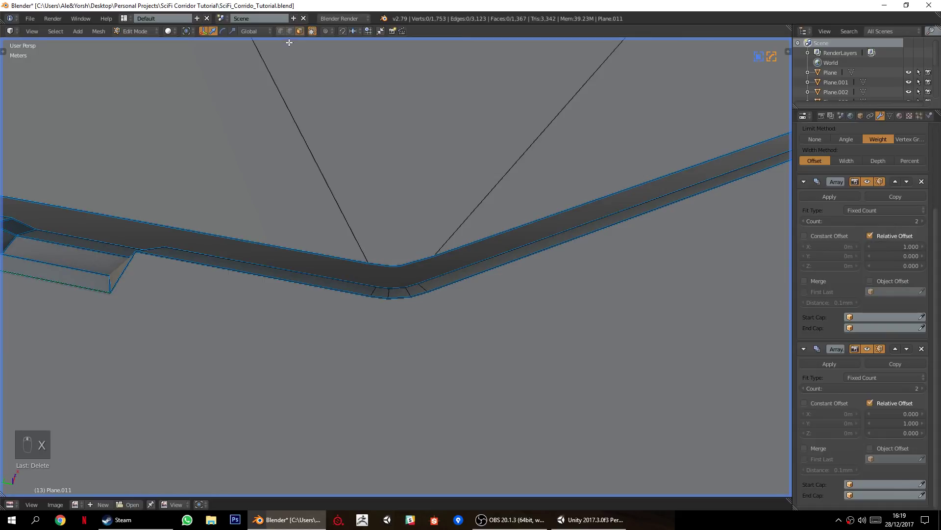
Fill the three missing short wall faces at the trench's bevelled corner from the surrounding edges.
{"action": "left_click", "coordinate": [382, 291], "text": "shift"}
{"action": "key", "text": "f"}
{"action": "left_click", "coordinate": [394, 270]}
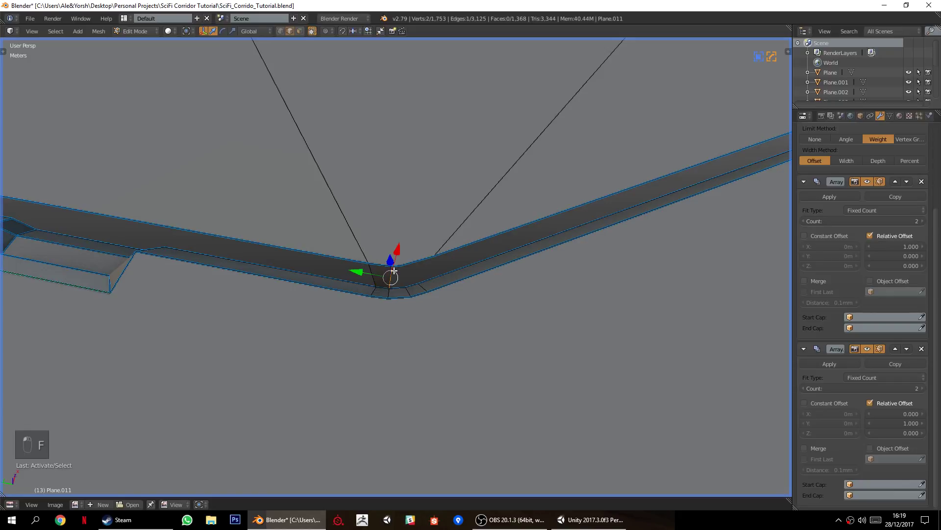
{"action": "key", "text": "f"}
{"action": "key", "text": "f"}
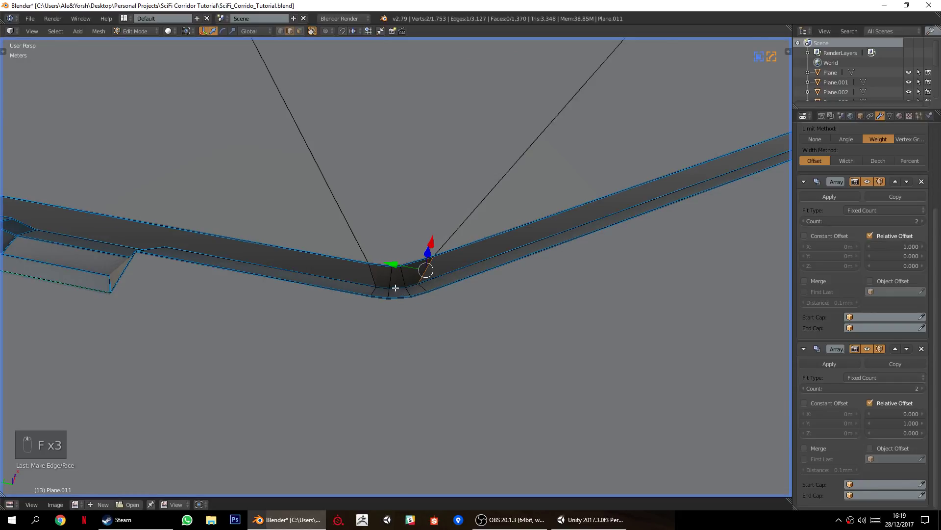
Scale up the short upper edge at the middle of the trench corner to widen it.
{"action": "key", "text": "a"}
{"action": "left_click", "coordinate": [405, 270]}
{"action": "key", "text": "s"}
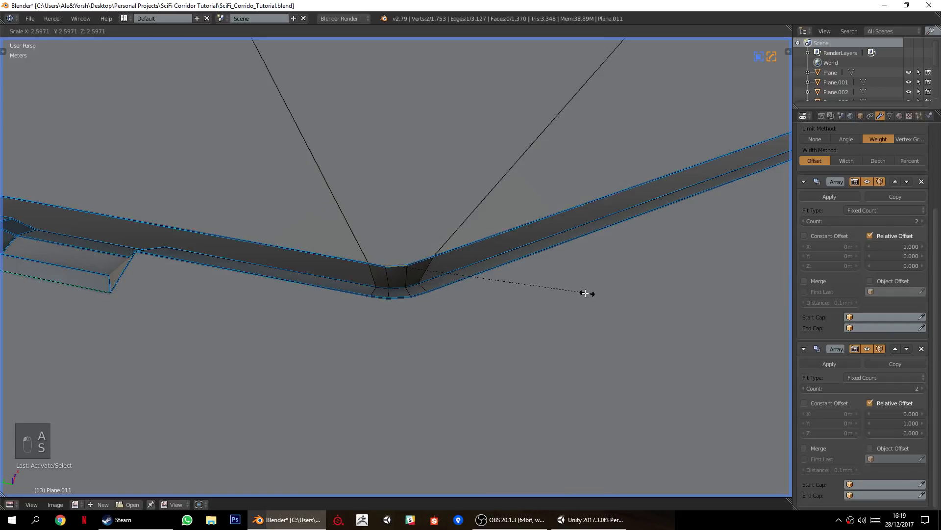
{"action": "left_click", "coordinate": [521, 290]}
Try to fill the missing long wall beside the trench corner, check the resulting face along the trench, and undo the fill.
{"action": "key", "text": "a"}
{"action": "left_click", "coordinate": [371, 274]}
{"action": "key", "text": "f"}
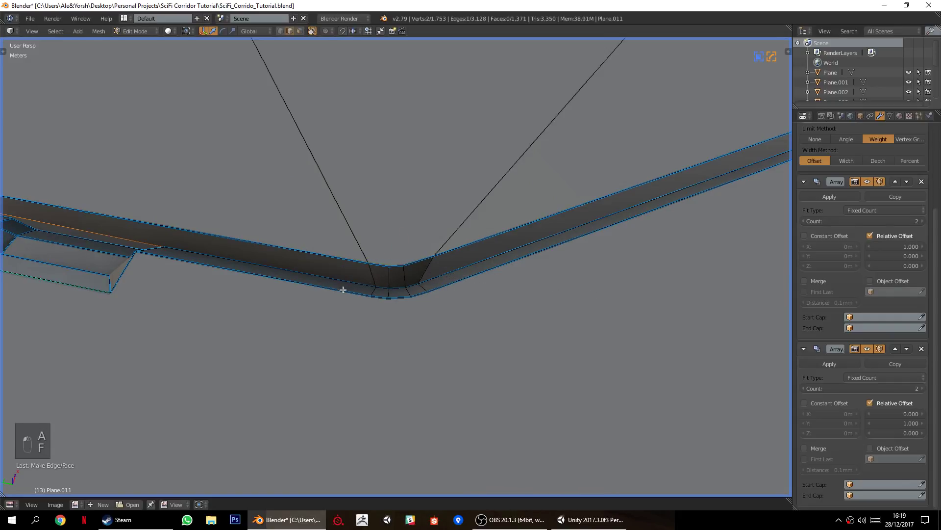
{"action": "middle_click_drag", "start_coordinate": [164, 283], "coordinate": [256, 296], "text": "shift"}
{"action": "scroll", "coordinate": [254, 295], "scroll_direction": "down", "scroll_amount": 1}
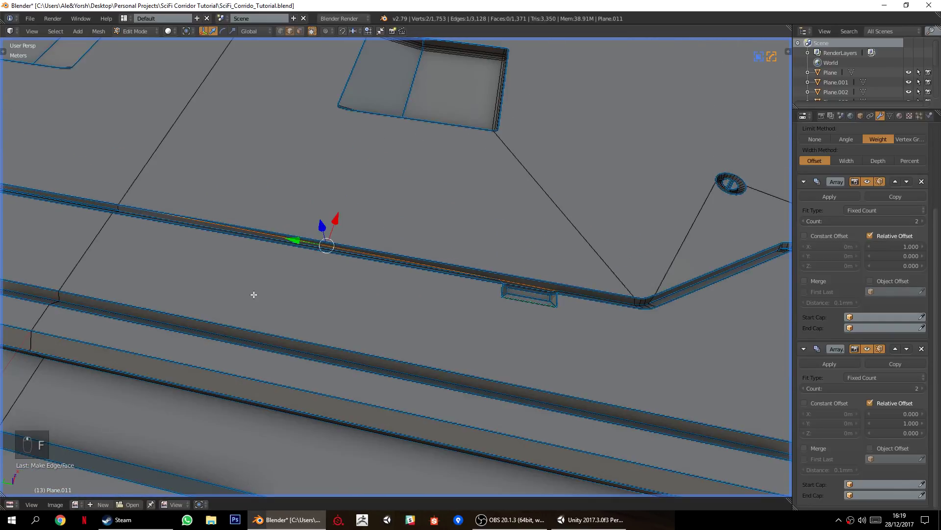
{"action": "middle_click_drag", "start_coordinate": [165, 300], "coordinate": [185, 300]}
{"action": "scroll", "coordinate": [185, 301], "scroll_direction": "up", "scroll_amount": 2}
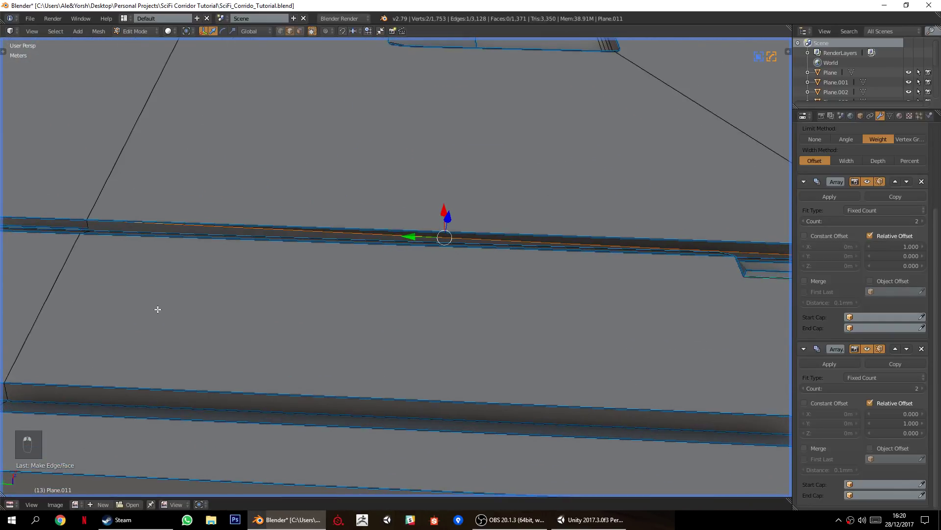
{"action": "key", "text": "ctrl+z"}
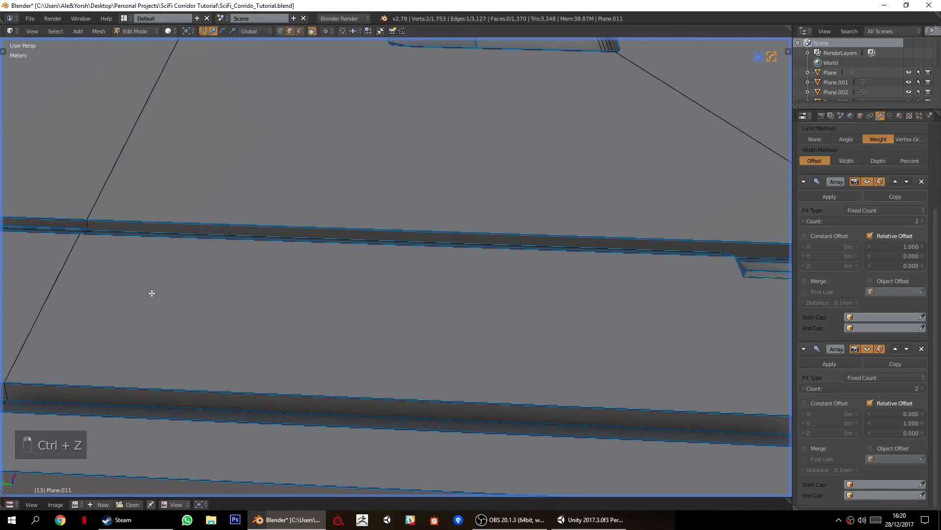
{"action": "left_click", "coordinate": [280, 31], "text": "shift"}
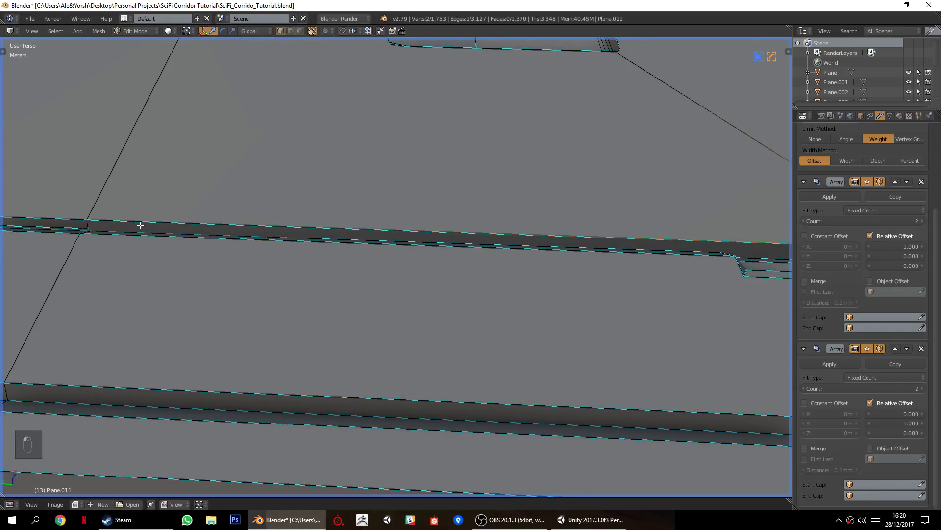
{"action": "right_click", "coordinate": [105, 217]}
{"action": "left_click", "coordinate": [289, 32]}
{"action": "middle_click_drag", "start_coordinate": [392, 247], "coordinate": [369, 246]}
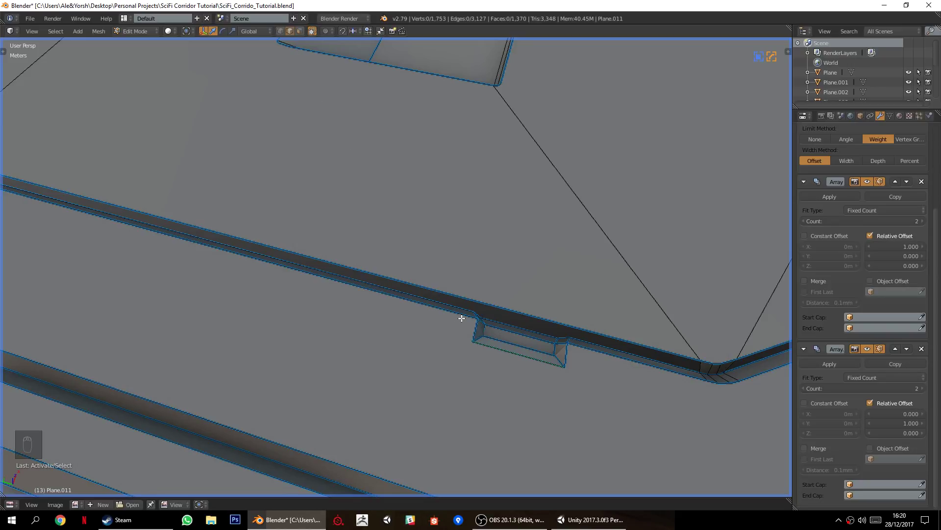
{"action": "key", "text": "k"}
{"action": "left_click", "coordinate": [478, 300]}
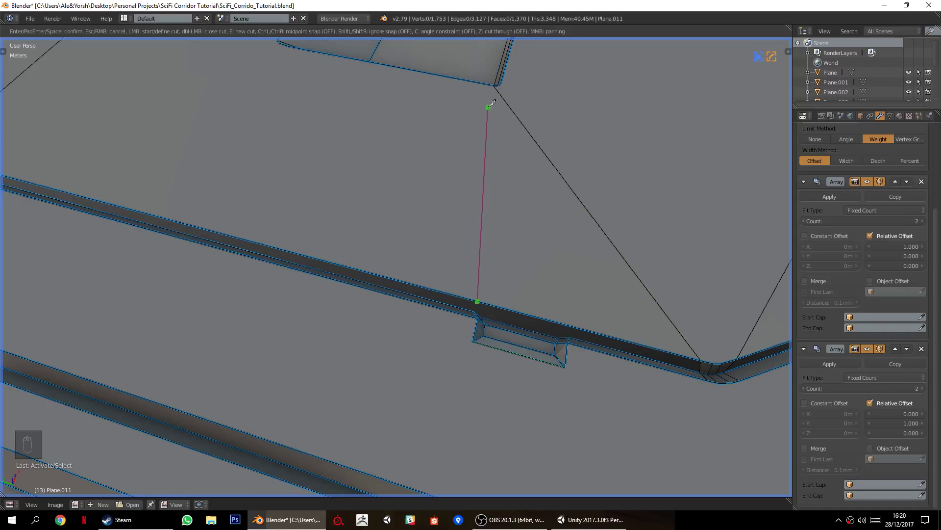
{"action": "key", "text": "Escape"}
Turn off ambient occlusion in the viewport's shading settings.
{"action": "middle_click_drag", "start_coordinate": [464, 152], "coordinate": [461, 213]}
{"action": "middle_click_drag", "start_coordinate": [443, 420], "coordinate": [454, 297], "text": "shift"}
{"action": "key", "text": "n"}
{"action": "scroll", "coordinate": [739, 368], "scroll_direction": "down", "scroll_amount": 8}
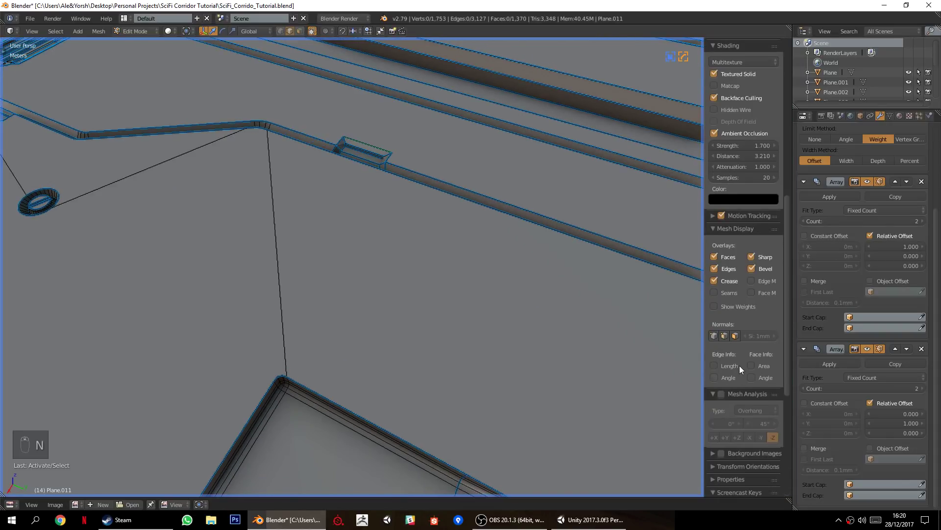
{"action": "scroll", "coordinate": [736, 384], "scroll_direction": "up", "scroll_amount": 6}
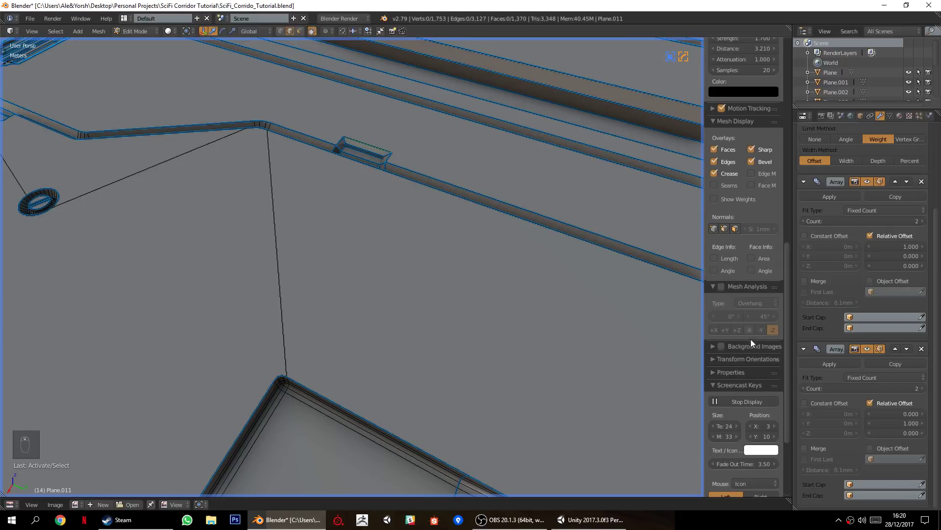
{"action": "scroll", "coordinate": [755, 344], "scroll_direction": "down", "scroll_amount": 1}
{"action": "left_click", "coordinate": [759, 352]}
{"action": "left_click", "coordinate": [748, 351]}
{"action": "scroll", "coordinate": [738, 344], "scroll_direction": "up", "scroll_amount": 12}
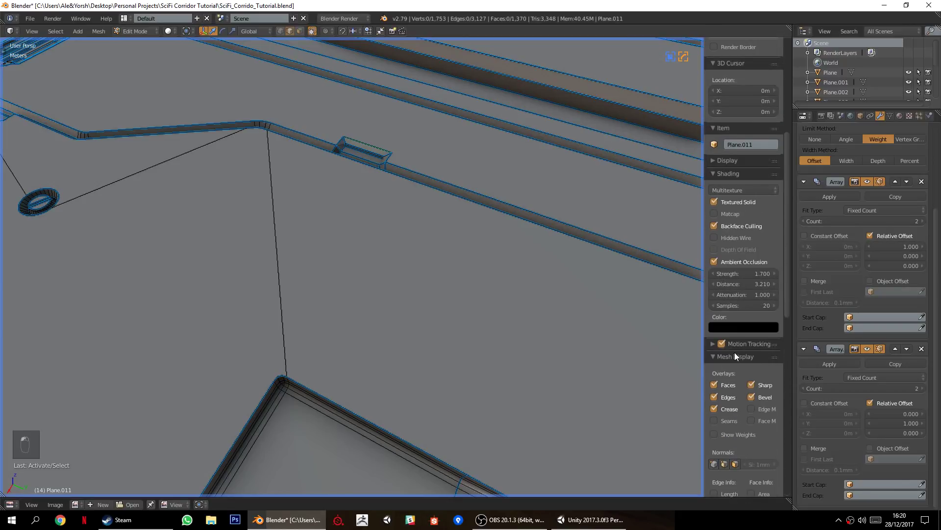
{"action": "scroll", "coordinate": [735, 348], "scroll_direction": "up", "scroll_amount": 5}
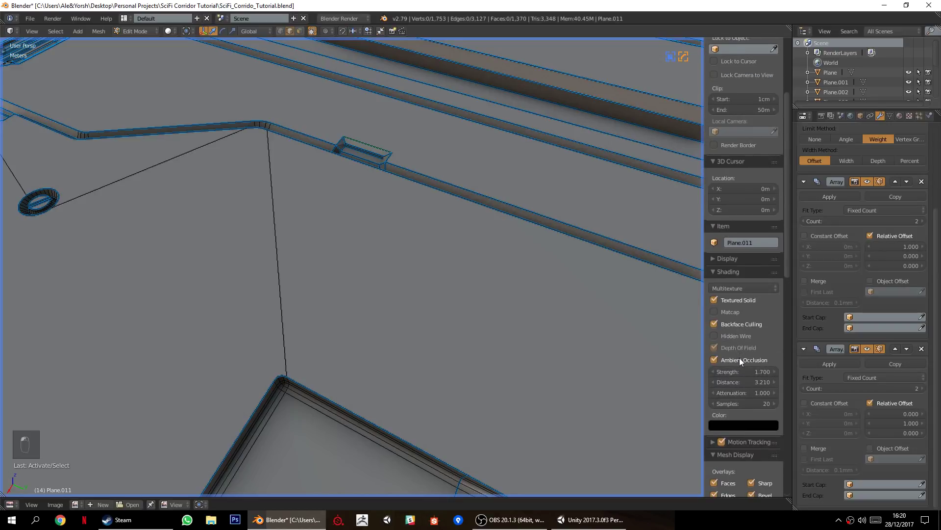
{"action": "left_click", "coordinate": [739, 357]}
{"action": "key", "text": "n"}
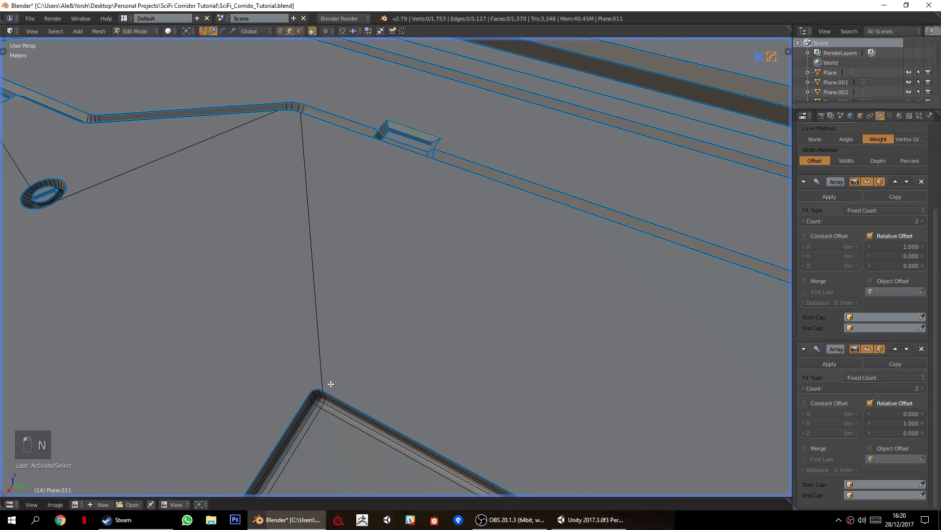
Switch to vertex selection and knife-cut an edge from the square recess's corner to the trench rim beside the small notch.
{"action": "key", "text": "a"}
{"action": "left_click", "coordinate": [280, 31]}
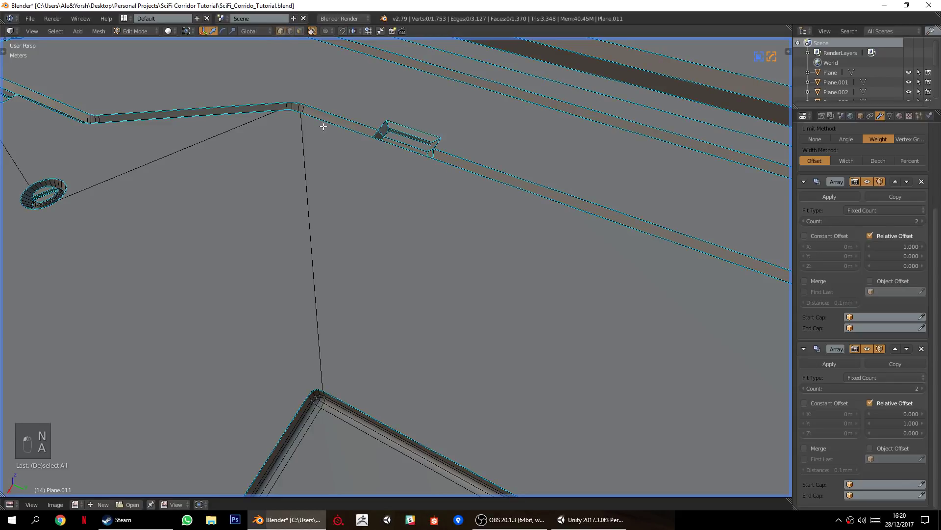
{"action": "key", "text": "k"}
{"action": "left_click", "coordinate": [324, 388]}
{"action": "left_click", "coordinate": [432, 157]}
{"action": "key", "text": "Return"}
{"action": "key", "text": "a"}
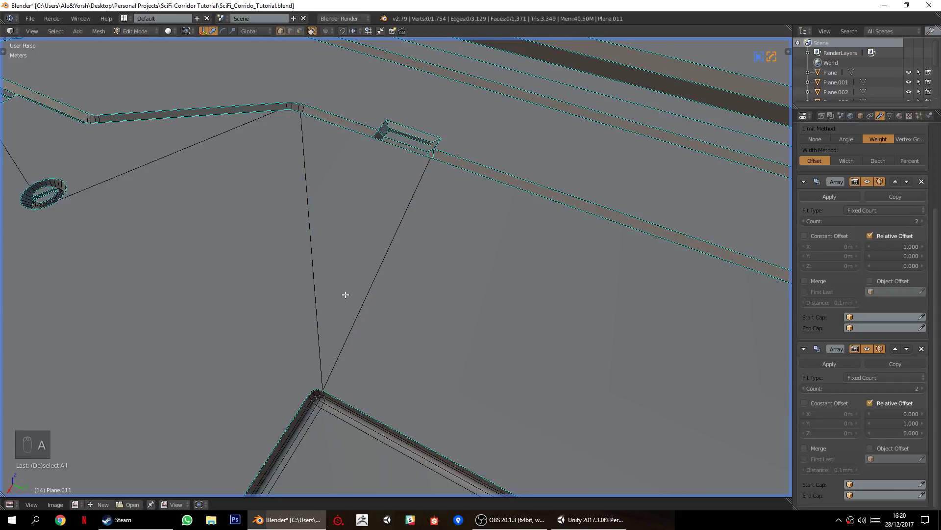
{"action": "key", "text": "k"}
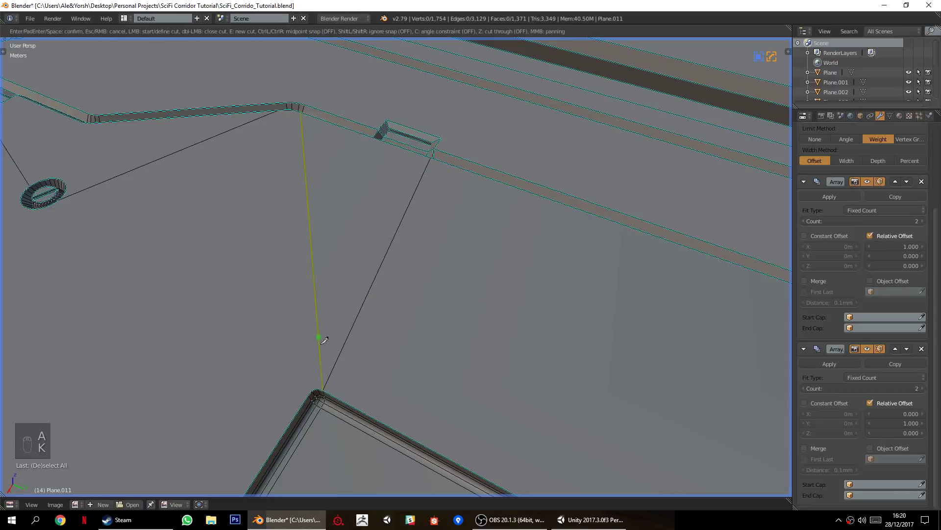
{"action": "left_click", "coordinate": [328, 377]}
{"action": "key", "text": "Escape"}
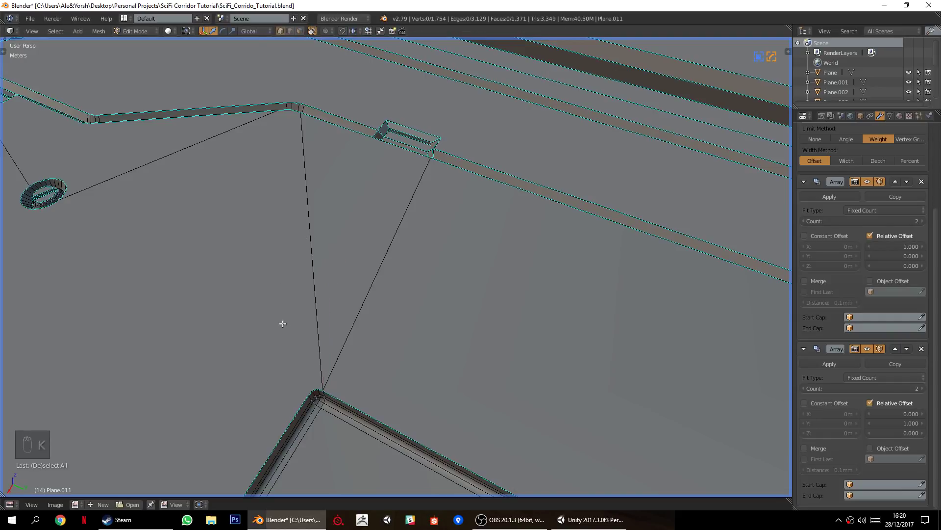
Knife-cut an edge from the square recess's corner to the trench rim at the other end of the small notch.
{"action": "key", "text": "k"}
{"action": "left_click", "coordinate": [327, 386]}
{"action": "left_click", "coordinate": [370, 136]}
{"action": "key", "text": "Return"}
{"action": "key", "text": "a"}
Switch to edge selection and fill the missing trench wall faces on both sides of the small notch.
{"action": "left_click", "coordinate": [290, 31]}
{"action": "middle_click_drag", "start_coordinate": [314, 138], "coordinate": [304, 261]}
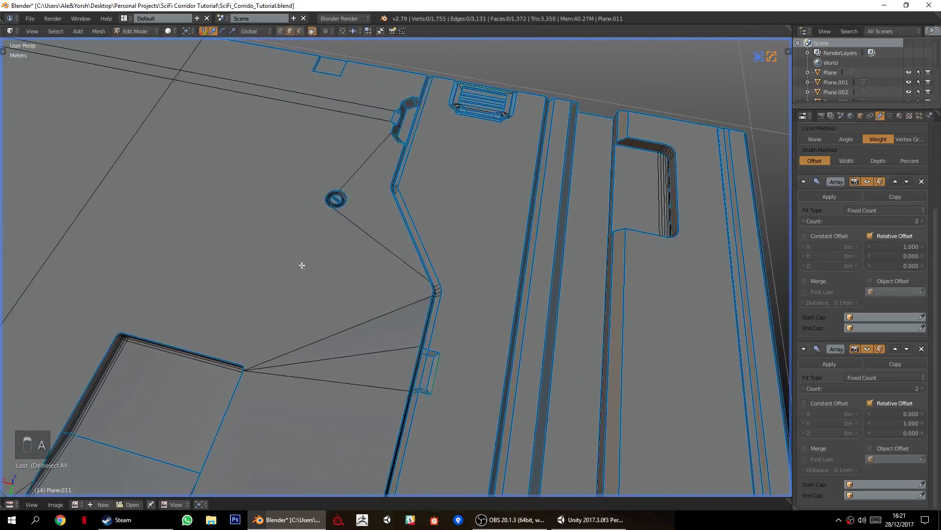
{"action": "scroll", "coordinate": [304, 261], "scroll_direction": "up", "scroll_amount": 10}
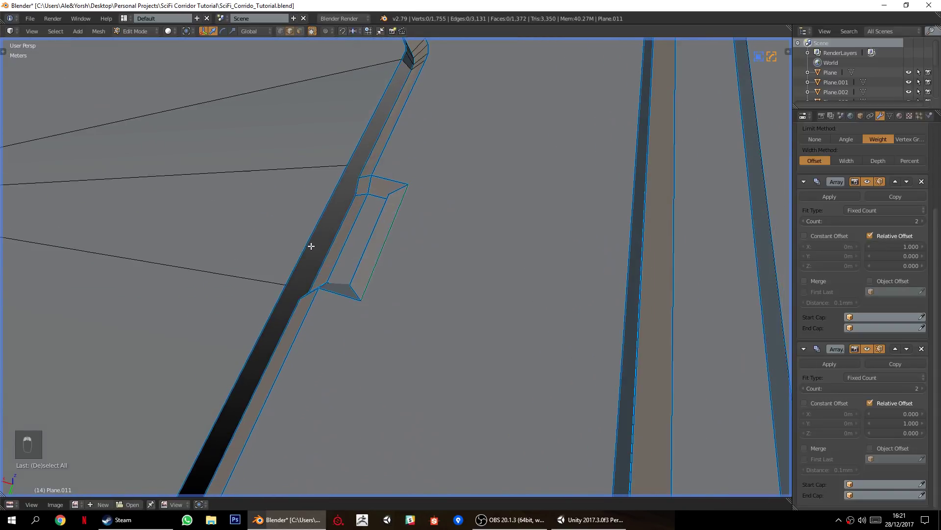
{"action": "right_click", "coordinate": [268, 329]}
{"action": "right_click", "coordinate": [280, 349], "text": "shift"}
{"action": "key", "text": "f"}
{"action": "key", "text": "a"}
{"action": "right_click", "coordinate": [325, 227]}
{"action": "right_click", "coordinate": [375, 120]}
{"action": "right_click", "coordinate": [408, 61]}
{"action": "key", "text": "a"}
{"action": "right_click", "coordinate": [408, 66]}
{"action": "key", "text": "f"}
{"action": "key", "text": "a"}
Fill the missing trench wall faces directly alongside the small notch, starting from the notch's inner edge.
{"action": "scroll", "coordinate": [385, 238], "scroll_direction": "up", "scroll_amount": 1}
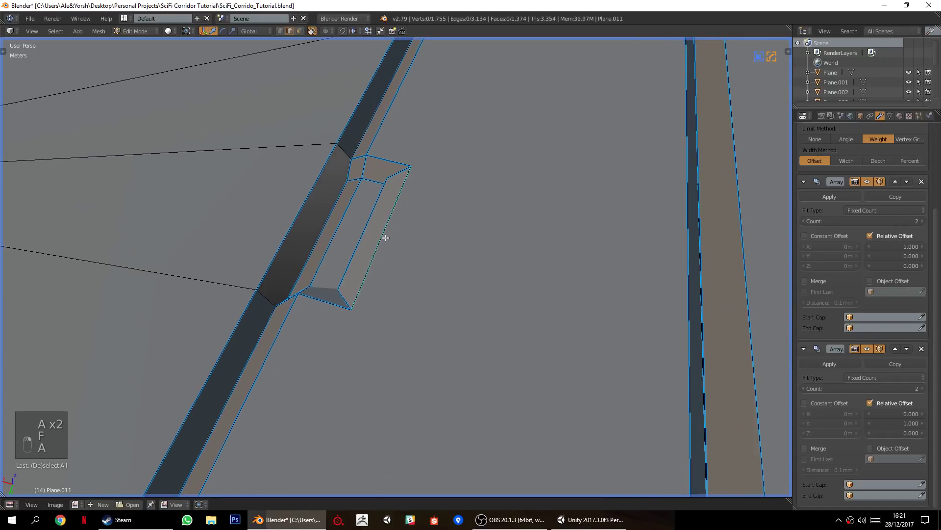
{"action": "scroll", "coordinate": [383, 243], "scroll_direction": "up", "scroll_amount": 3}
{"action": "right_click", "coordinate": [362, 255]}
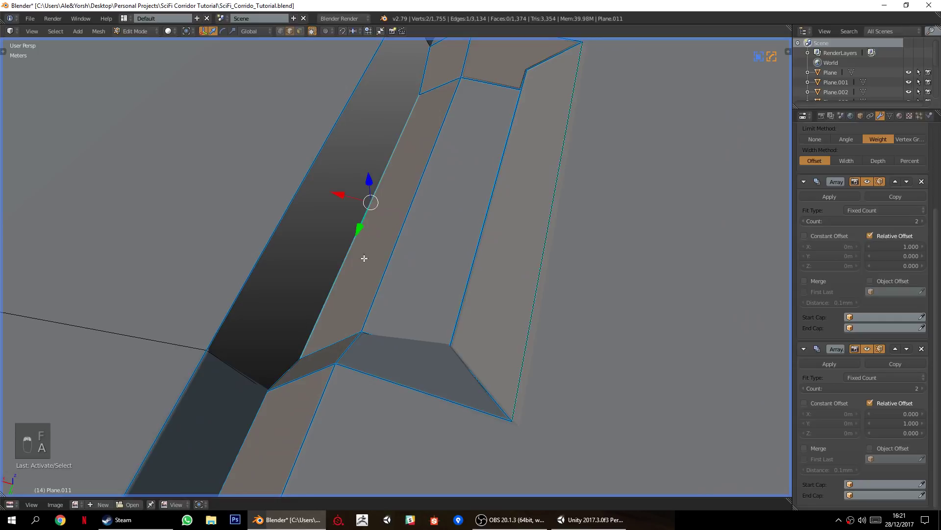
{"action": "key", "text": "f"}
{"action": "scroll", "coordinate": [454, 231], "scroll_direction": "down", "scroll_amount": 3}
{"action": "key", "text": "f"}
{"action": "scroll", "coordinate": [449, 228], "scroll_direction": "up", "scroll_amount": 5}
{"action": "key", "text": "a"}
Delete the straight upper wall face between the trapezoid recess and the trench bend, together with the bend's three small wall faces.
{"action": "scroll", "coordinate": [428, 317], "scroll_direction": "down", "scroll_amount": 3}
{"action": "middle_click_drag", "start_coordinate": [422, 307], "coordinate": [338, 300]}
{"action": "scroll", "coordinate": [314, 289], "scroll_direction": "down", "scroll_amount": 5}
{"action": "middle_click_drag", "start_coordinate": [288, 279], "coordinate": [402, 247], "text": "shift"}
{"action": "middle_click_drag", "start_coordinate": [369, 298], "coordinate": [309, 268]}
{"action": "middle_click_drag", "start_coordinate": [397, 191], "coordinate": [345, 309], "text": "shift"}
{"action": "scroll", "coordinate": [345, 308], "scroll_direction": "up", "scroll_amount": 2}
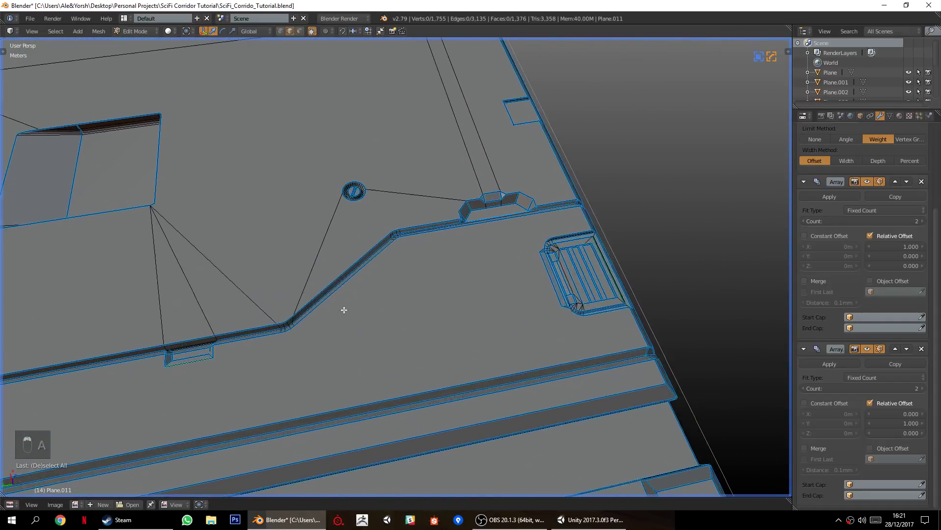
{"action": "scroll", "coordinate": [344, 309], "scroll_direction": "up", "scroll_amount": 5}
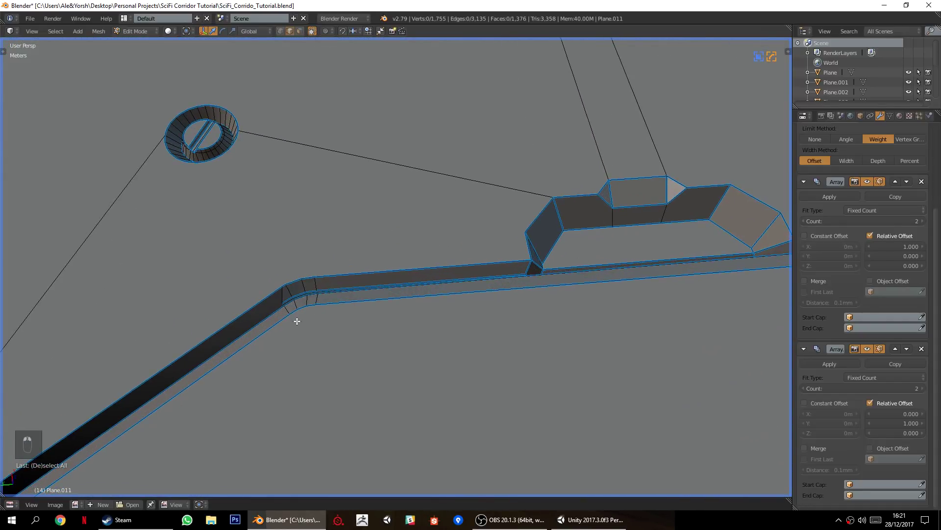
{"action": "scroll", "coordinate": [281, 338], "scroll_direction": "up", "scroll_amount": 1}
{"action": "scroll", "coordinate": [309, 325], "scroll_direction": "down", "scroll_amount": 1}
{"action": "middle_click_drag", "start_coordinate": [299, 316], "coordinate": [349, 264], "text": "shift"}
{"action": "left_click", "coordinate": [420, 323]}
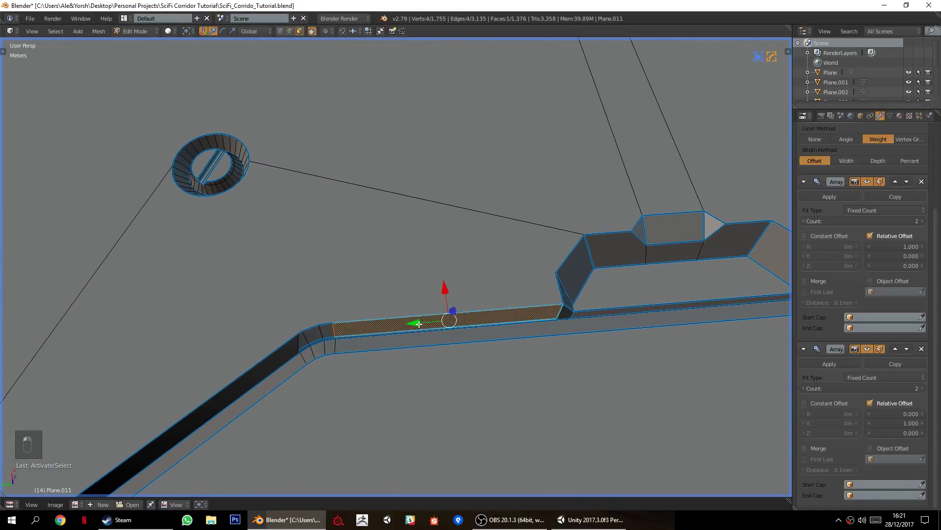
{"action": "left_click", "coordinate": [327, 332], "text": "shift"}
{"action": "left_click", "coordinate": [311, 335], "text": "shift"}
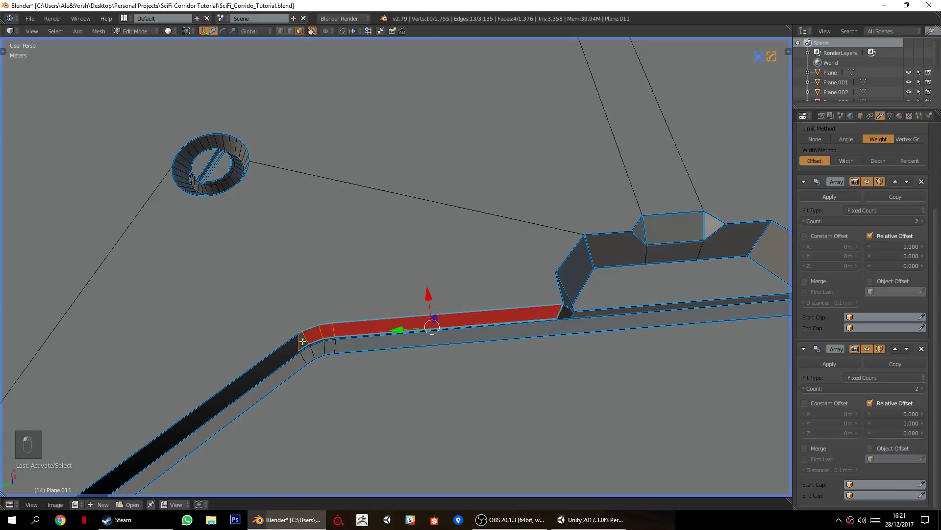
{"action": "key", "text": "x"}
{"action": "left_click", "coordinate": [302, 341]}
Switch to vertex selection and slide the rim vertex at the trench bend slightly along its edge.
{"action": "left_click", "coordinate": [278, 31], "text": "shift"}
{"action": "left_click", "coordinate": [285, 333]}
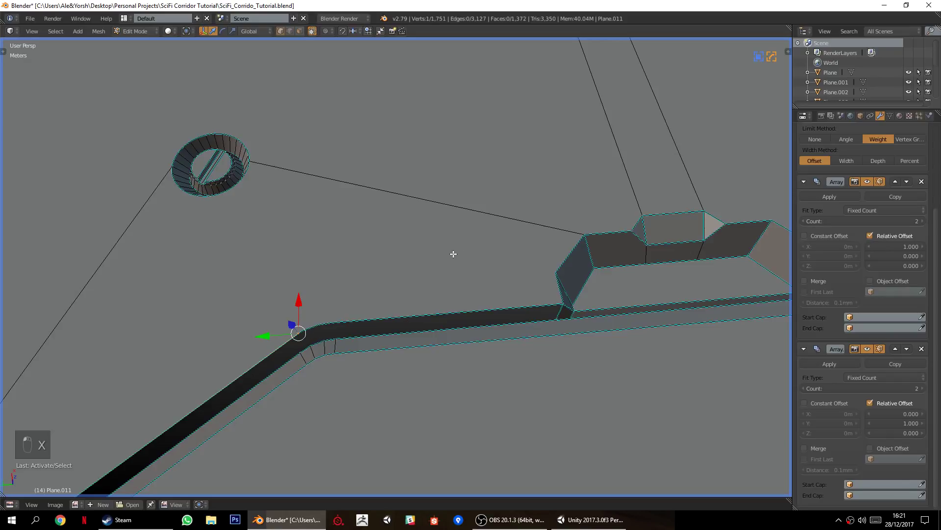
{"action": "key", "text": "g"}
{"action": "key", "text": "g"}
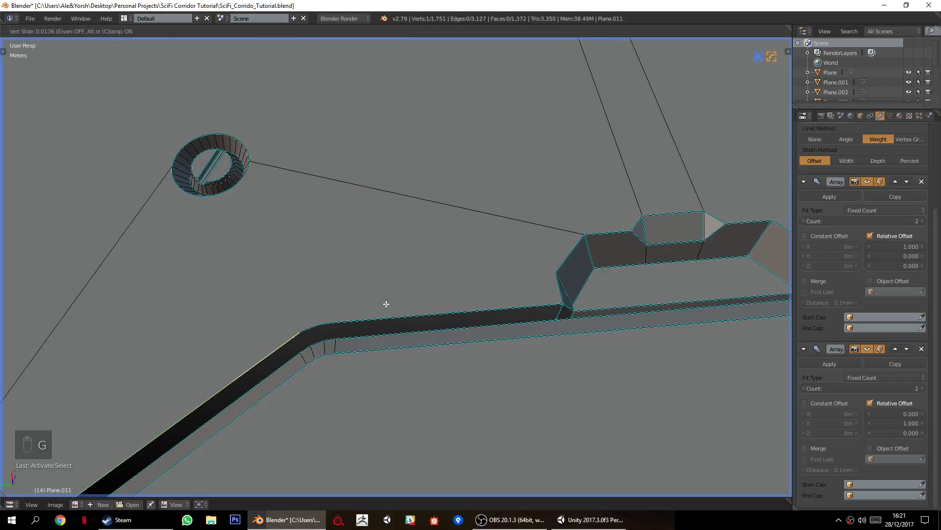
{"action": "left_click", "coordinate": [385, 304]}
{"action": "key", "text": "a"}
Fill the diagonal trench wall and the small upper bend faces, starting from the edge at the diagonal's lower end.
{"action": "middle_click_drag", "start_coordinate": [274, 309], "coordinate": [283, 256]}
{"action": "right_click", "coordinate": [158, 300]}
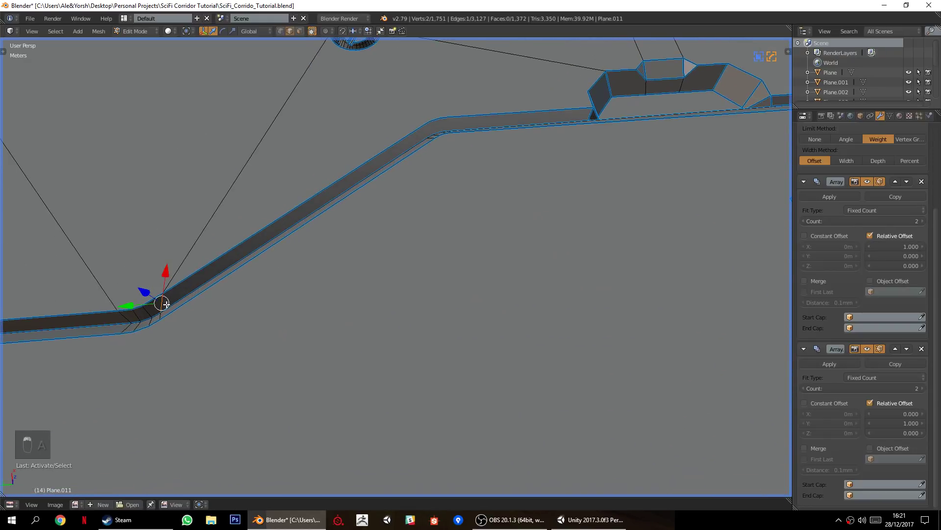
{"action": "key", "text": "f"}
{"action": "key", "text": "f"}
{"action": "key", "text": "f"}
{"action": "key", "text": "f"}
{"action": "middle_click_drag", "start_coordinate": [489, 249], "coordinate": [351, 352]}
{"action": "scroll", "coordinate": [423, 301], "scroll_direction": "up", "scroll_amount": 4}
{"action": "scroll", "coordinate": [393, 344], "scroll_direction": "down", "scroll_amount": 4}
{"action": "scroll", "coordinate": [351, 351], "scroll_direction": "up", "scroll_amount": 3}
{"action": "key", "text": "a"}
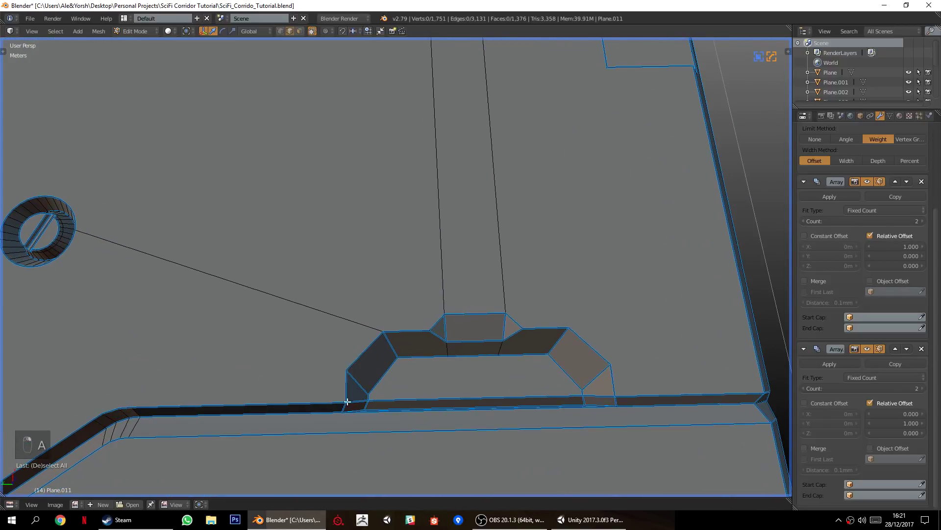
Delete the long lower trench wall running past the trapezoid recess.
{"action": "right_click", "coordinate": [389, 437]}
{"action": "right_click", "coordinate": [401, 425]}
{"action": "key", "text": "x"}
{"action": "left_click", "coordinate": [445, 383]}
Switch to vertex selection and knife-cut an edge from the vent's rounded corner to the trench rim at the recess's nearer end.
{"action": "scroll", "coordinate": [410, 405], "scroll_direction": "down", "scroll_amount": 2}
{"action": "middle_click_drag", "start_coordinate": [409, 408], "coordinate": [368, 366], "text": "shift"}
{"action": "left_click", "coordinate": [280, 31]}
{"action": "key", "text": "k"}
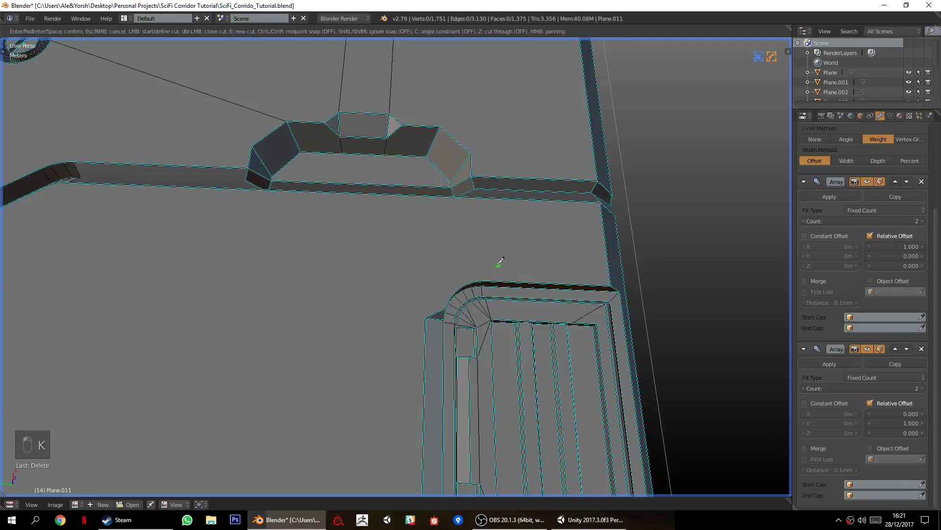
{"action": "left_click", "coordinate": [484, 280]}
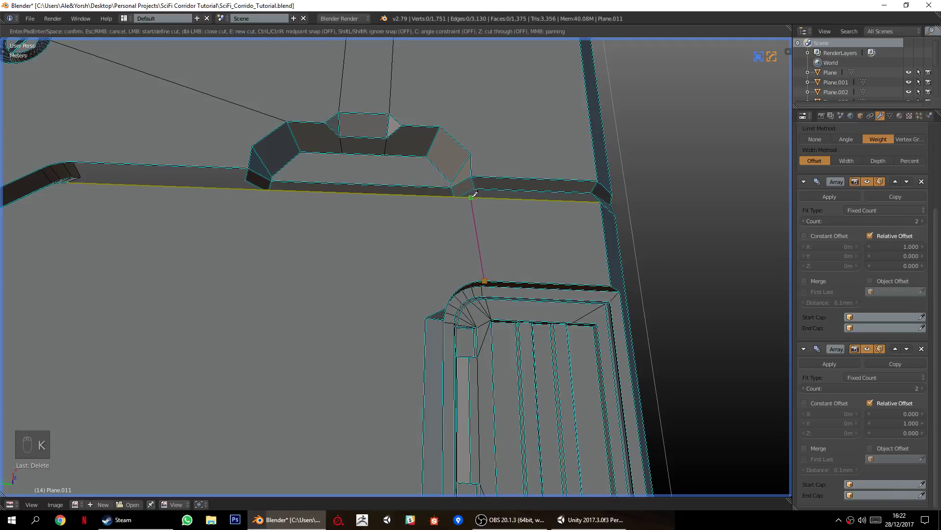
{"action": "left_click", "coordinate": [485, 199]}
{"action": "key", "text": "Return"}
{"action": "key", "text": "a"}
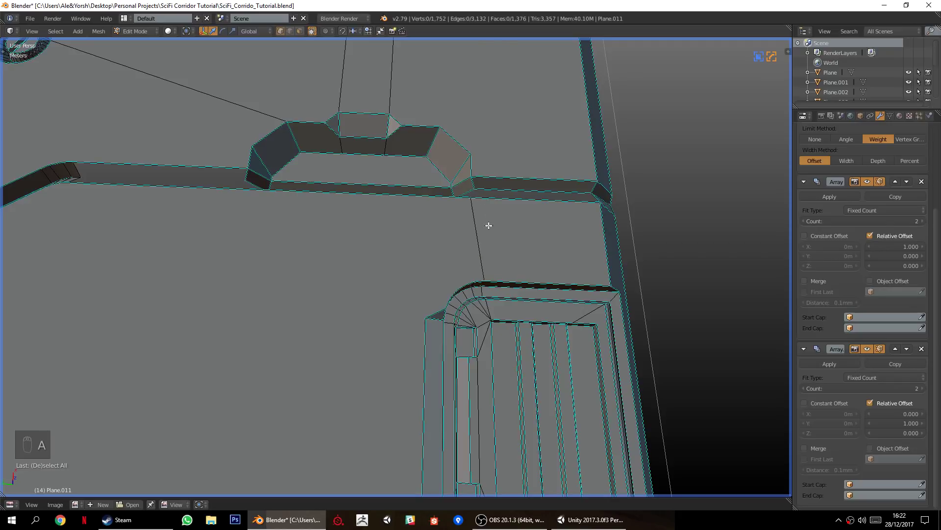
Knife-cut an edge from the vent's outer side corner to the trench rim at the recess's far end.
{"action": "key", "text": "k"}
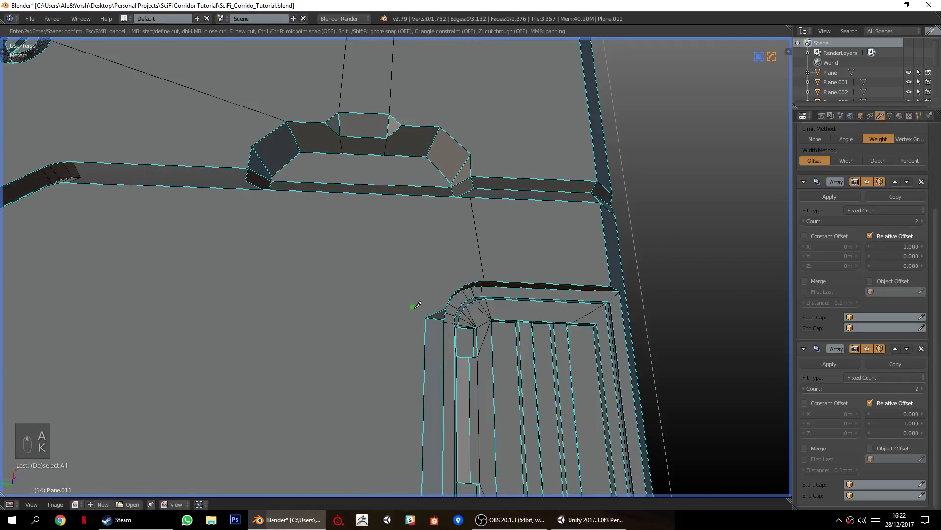
{"action": "left_click", "coordinate": [426, 317]}
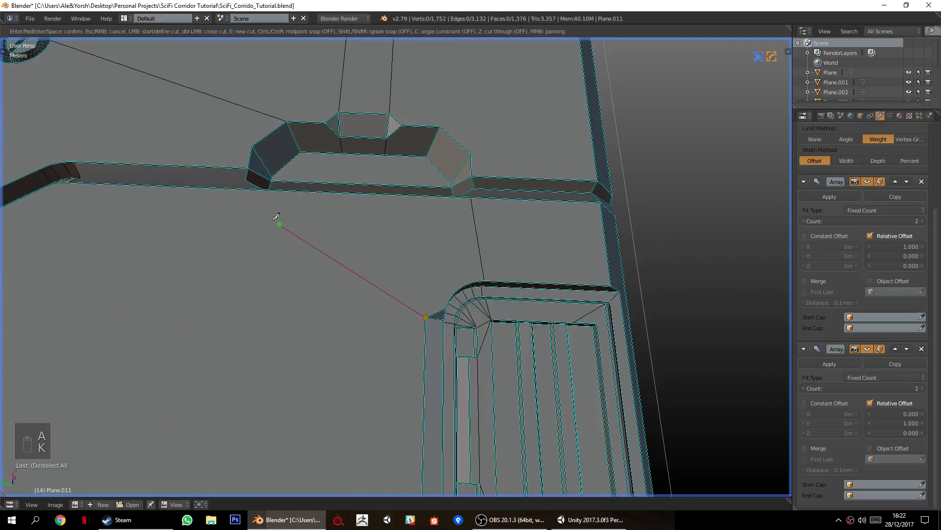
{"action": "left_click", "coordinate": [246, 189]}
{"action": "key", "text": "Return"}
{"action": "key", "text": "a"}
Switch to edge selection and fill the upper and lower trench walls between the bend and the trapezoid recess.
{"action": "middle_click_drag", "start_coordinate": [294, 215], "coordinate": [332, 255], "text": "shift"}
{"action": "scroll", "coordinate": [332, 257], "scroll_direction": "up", "scroll_amount": 3}
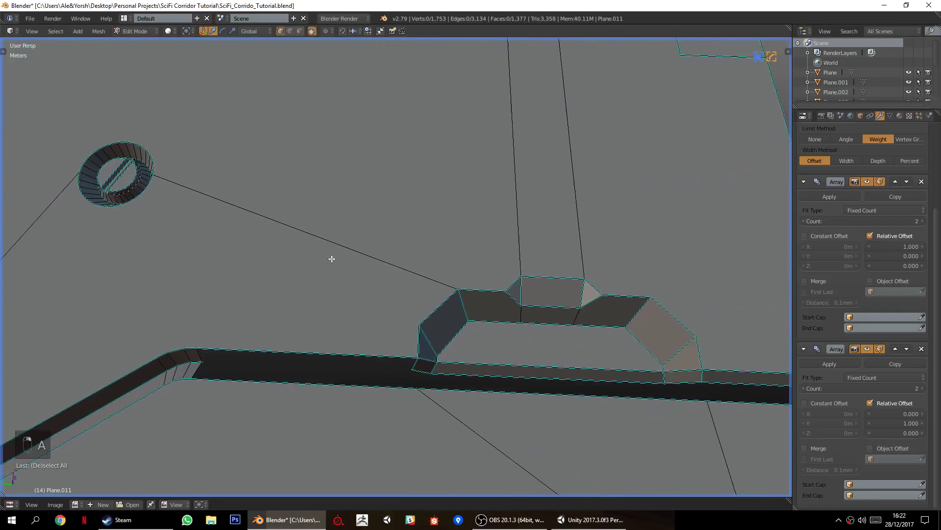
{"action": "left_click", "coordinate": [289, 31]}
{"action": "right_click", "coordinate": [254, 347]}
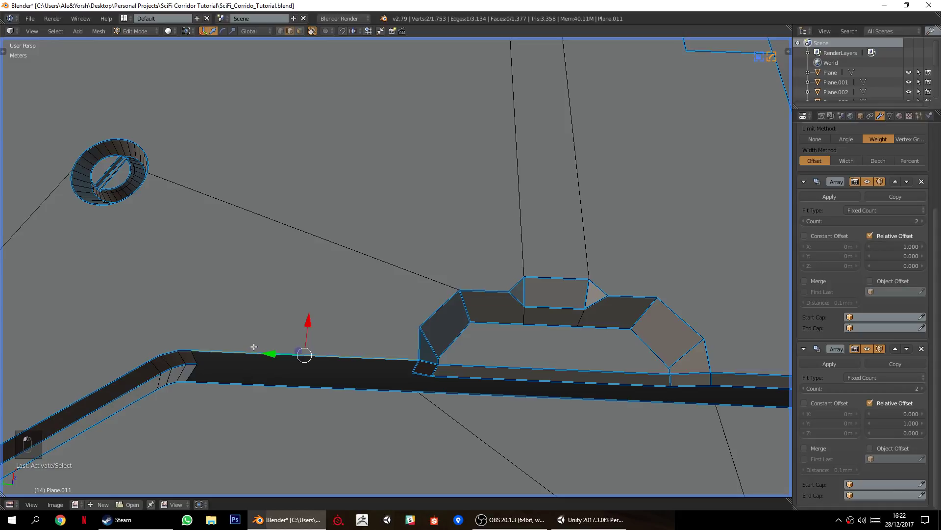
{"action": "key", "text": "f"}
{"action": "right_click", "coordinate": [187, 373]}
{"action": "key", "text": "f"}
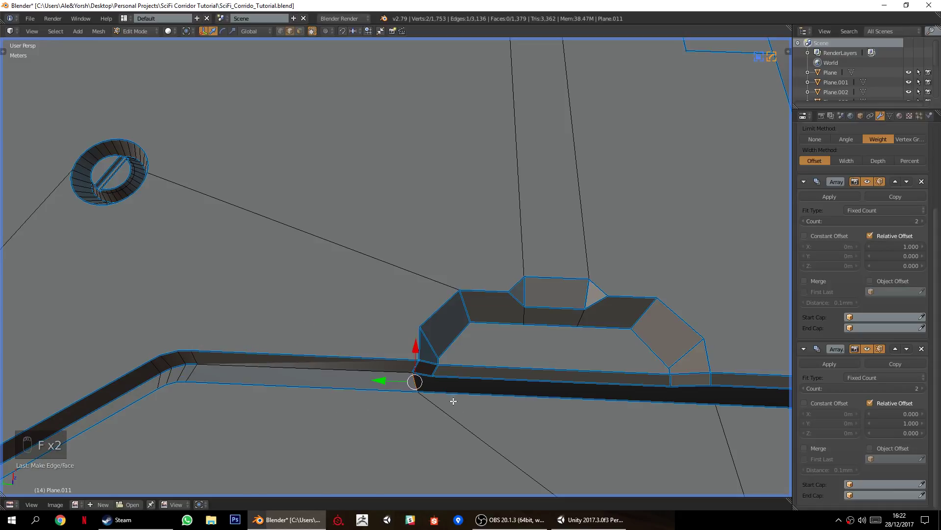
Try to fill a face from the long trench edge in front of the trapezoid recess, and undo the fill.
{"action": "right_click", "coordinate": [475, 376]}
{"action": "key", "text": "f"}
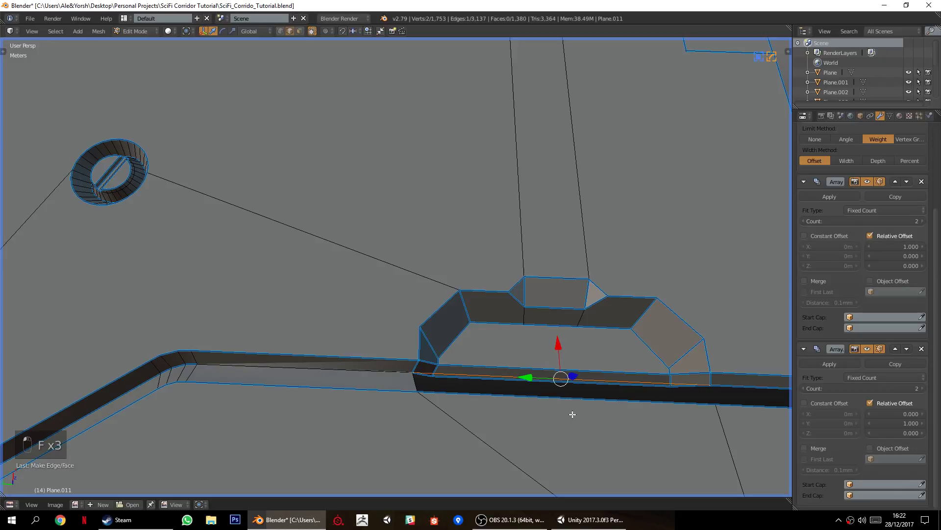
{"action": "key", "text": "ctrl+z"}
Fill the lower trench wall in front of the trapezoid recess and onward to the floor section's outer edge.
{"action": "scroll", "coordinate": [473, 421], "scroll_direction": "up", "scroll_amount": 4}
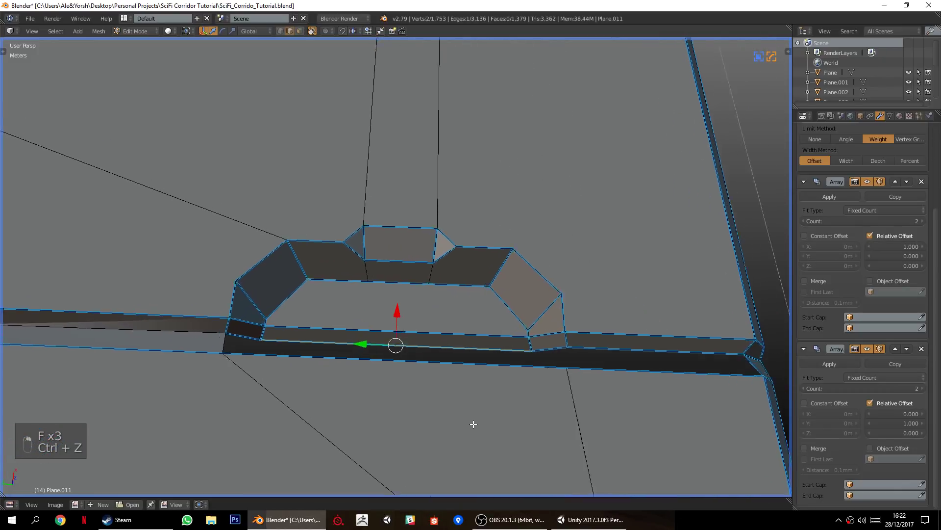
{"action": "right_click", "coordinate": [181, 361]}
{"action": "right_click", "coordinate": [152, 387], "text": "shift"}
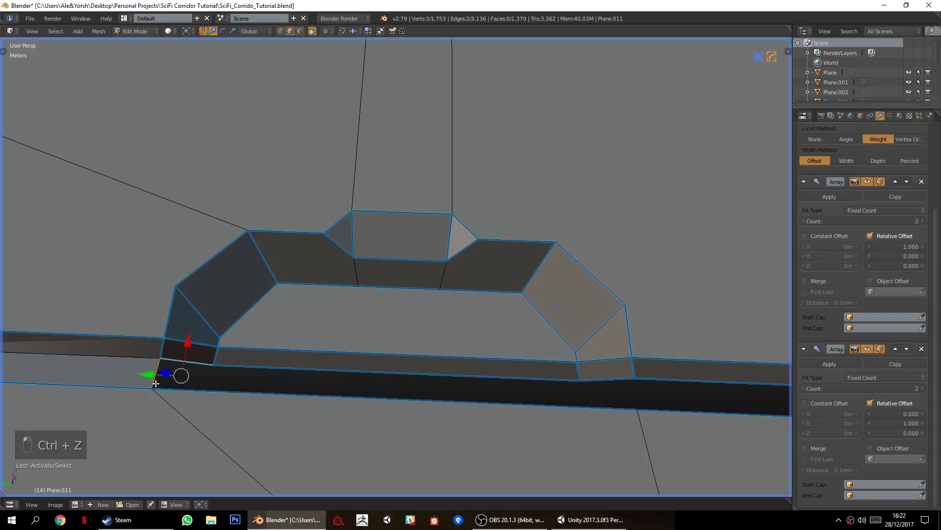
{"action": "key", "text": "f"}
{"action": "key", "text": "a"}
{"action": "right_click", "coordinate": [214, 379]}
{"action": "key", "text": "f"}
{"action": "key", "text": "f"}
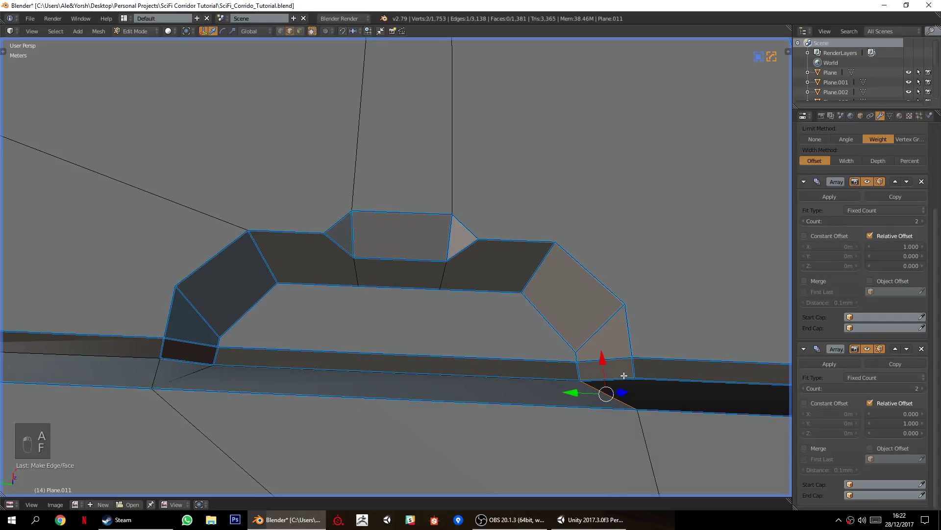
{"action": "key", "text": "a"}
{"action": "scroll", "coordinate": [613, 392], "scroll_direction": "down", "scroll_amount": 4}
{"action": "right_click", "coordinate": [532, 338]}
{"action": "key", "text": "f"}
Mark the unmarked trench edges beside the bend as sharp with Set SSharp.
{"action": "middle_click_drag", "start_coordinate": [528, 357], "coordinate": [495, 352]}
{"action": "key", "text": "q"}
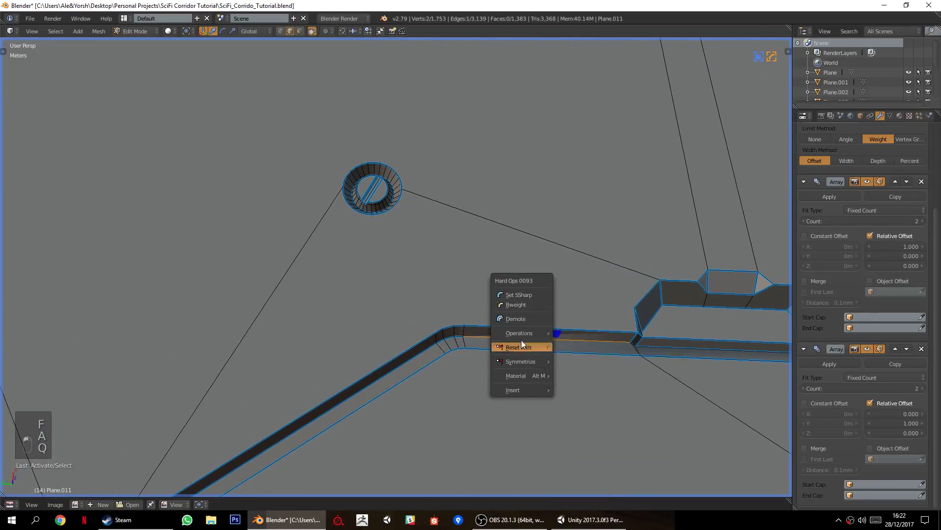
{"action": "left_click", "coordinate": [502, 296]}
{"action": "key", "text": "a"}
{"action": "scroll", "coordinate": [291, 444], "scroll_direction": "down", "scroll_amount": 2}
{"action": "middle_click_drag", "start_coordinate": [291, 444], "coordinate": [350, 350], "text": "shift"}
{"action": "scroll", "coordinate": [366, 408], "scroll_direction": "up", "scroll_amount": 1}
{"action": "right_click", "coordinate": [335, 317]}
{"action": "key", "text": "q"}
{"action": "left_click", "coordinate": [341, 298]}
{"action": "key", "text": "a"}
Symmetrize the whole floor mesh across the X axis and across the Y axis with Hard Ops.
{"action": "scroll", "coordinate": [298, 345], "scroll_direction": "down", "scroll_amount": 1}
{"action": "middle_click_drag", "start_coordinate": [298, 344], "coordinate": [337, 336]}
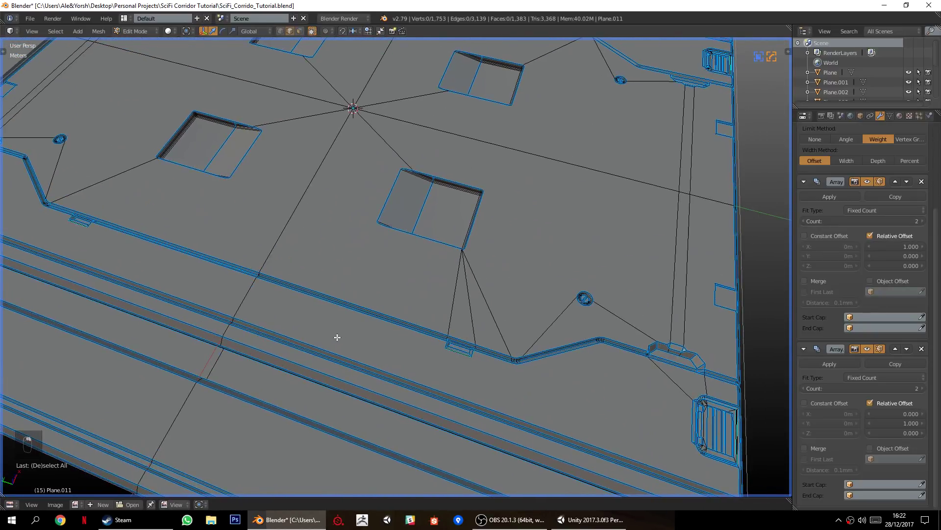
{"action": "key", "text": "a"}
{"action": "key", "text": "alt+x"}
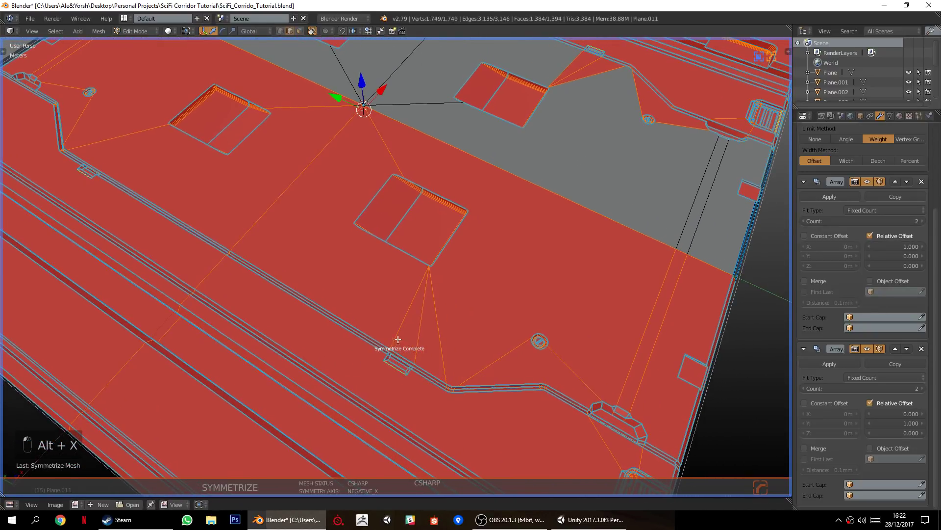
{"action": "key", "text": "q"}
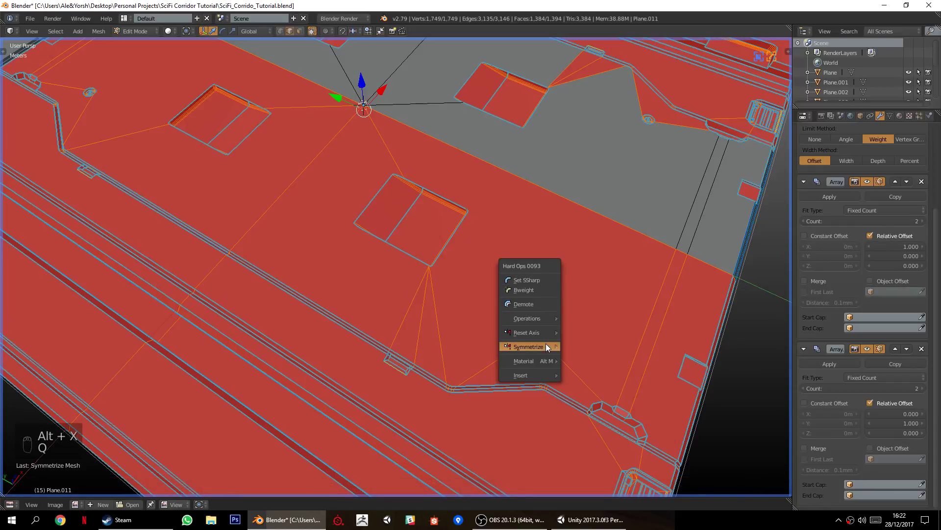
{"action": "mouse_move", "coordinate": [546, 345]}
{"action": "mouse_move", "coordinate": [588, 347]}
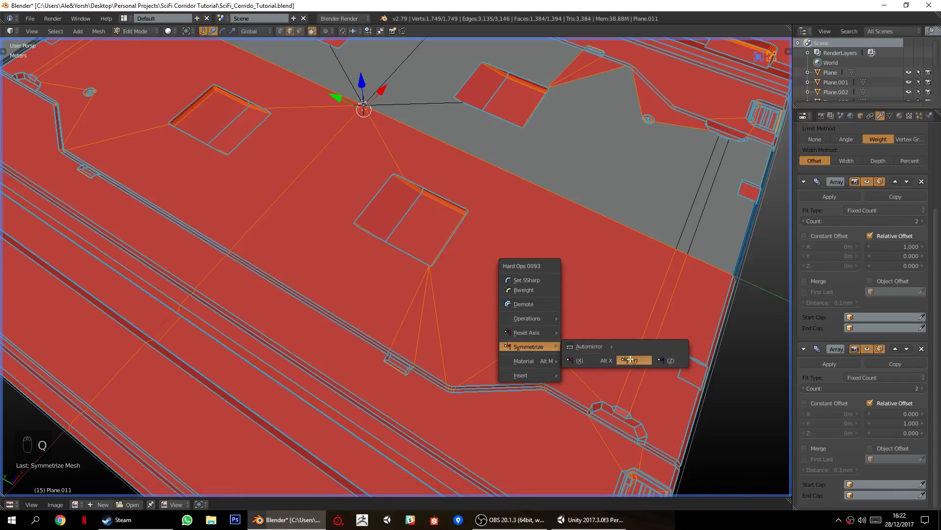
{"action": "left_click", "coordinate": [629, 360]}
{"action": "key", "text": "a"}
Check the symmetrized floor's trench shading in Object Mode and return to Edit Mode.
{"action": "middle_click_drag", "start_coordinate": [447, 275], "coordinate": [349, 365]}
{"action": "key", "text": "Tab"}
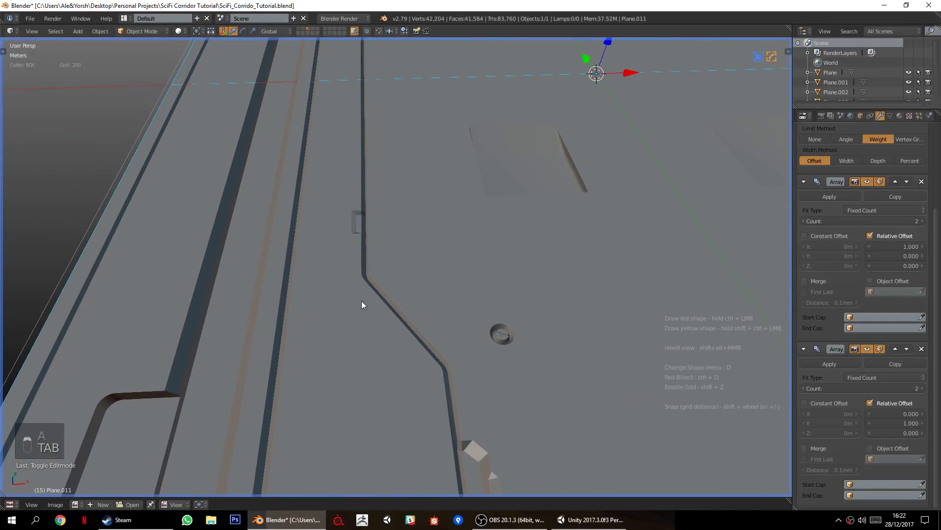
{"action": "middle_click_drag", "start_coordinate": [444, 439], "coordinate": [382, 275]}
{"action": "scroll", "coordinate": [416, 355], "scroll_direction": "up", "scroll_amount": 3}
{"action": "key", "text": "Tab"}
{"action": "middle_click_drag", "start_coordinate": [387, 364], "coordinate": [376, 345]}
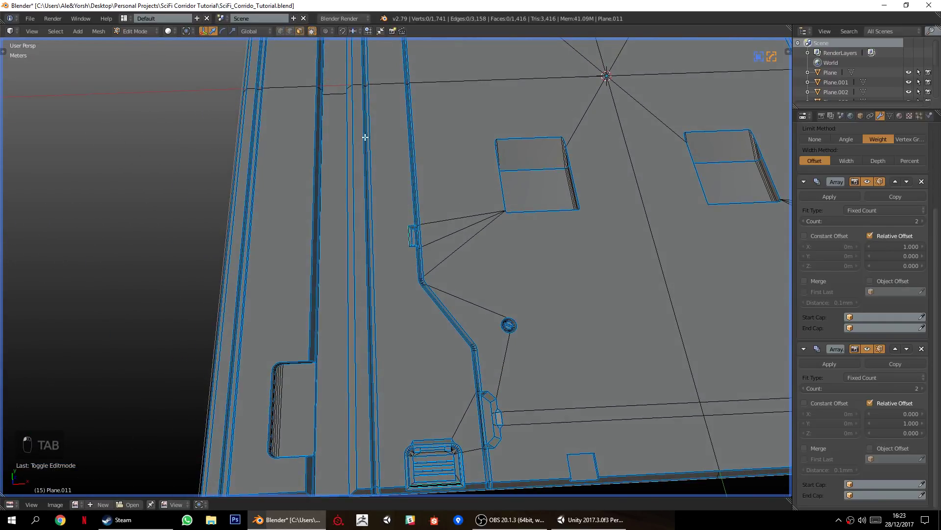
Delete the long, narrow face of the straight groove beside the main trench and its small end face at the floor section's outer edge.
{"action": "middle_click_drag", "start_coordinate": [352, 338], "coordinate": [364, 236], "text": "shift"}
{"action": "scroll", "coordinate": [360, 288], "scroll_direction": "up", "scroll_amount": 2}
{"action": "right_click", "coordinate": [374, 413]}
{"action": "right_click", "coordinate": [367, 293], "text": "shift"}
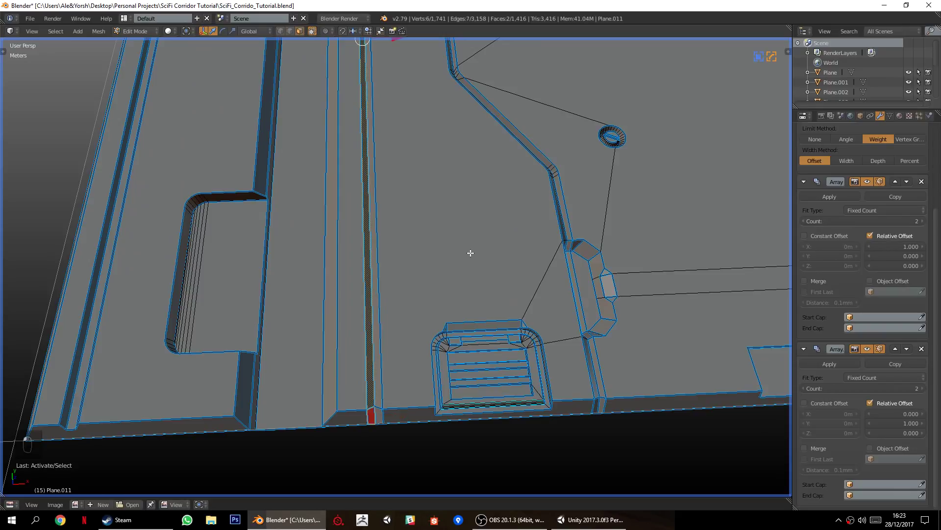
{"action": "key", "text": "Delete"}
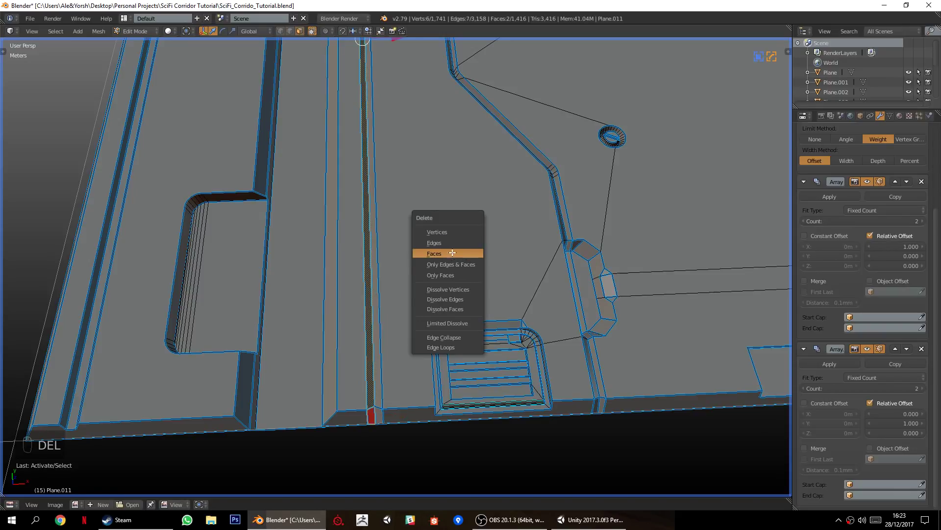
{"action": "left_click", "coordinate": [453, 252]}
Refill the straight groove's deleted faces from its open border edges in edge select mode.
{"action": "scroll", "coordinate": [402, 270], "scroll_direction": "down", "scroll_amount": 2}
{"action": "left_click", "coordinate": [290, 31]}
{"action": "middle_click_drag", "start_coordinate": [350, 179], "coordinate": [343, 265], "text": "shift"}
{"action": "right_click", "coordinate": [300, 139]}
{"action": "right_click", "coordinate": [321, 167], "text": "shift"}
{"action": "key", "text": "f"}
{"action": "key", "text": "f"}
{"action": "key", "text": "a"}
Mark the rebuilt groove's unmarked edges at the outer end as sharp with Set SSharp.
{"action": "right_click", "coordinate": [301, 166]}
{"action": "key", "text": "q"}
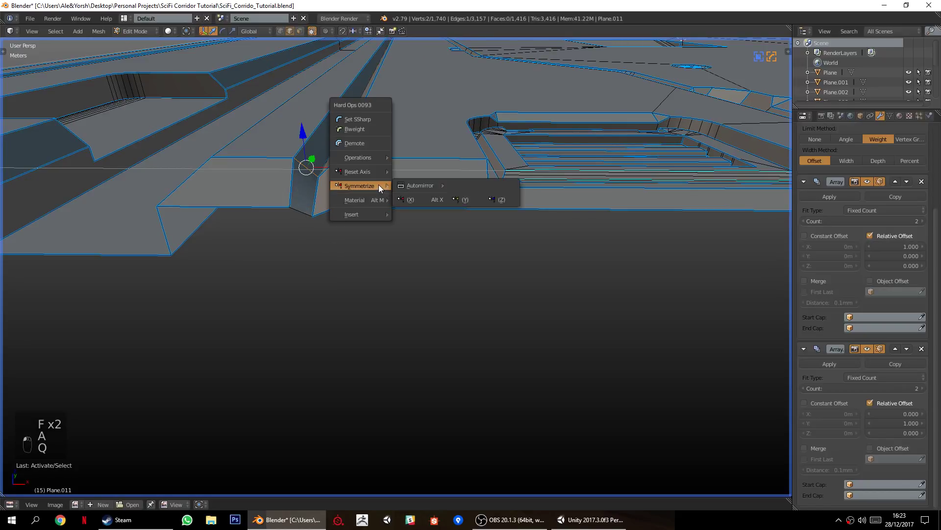
{"action": "left_click", "coordinate": [354, 120]}
{"action": "key", "text": "a"}
{"action": "middle_click_drag", "start_coordinate": [357, 272], "coordinate": [332, 206]}
{"action": "right_click", "coordinate": [331, 206]}
{"action": "key", "text": "q"}
{"action": "left_click", "coordinate": [322, 207]}
{"action": "key", "text": "a"}
{"action": "middle_click_drag", "start_coordinate": [325, 267], "coordinate": [340, 293]}
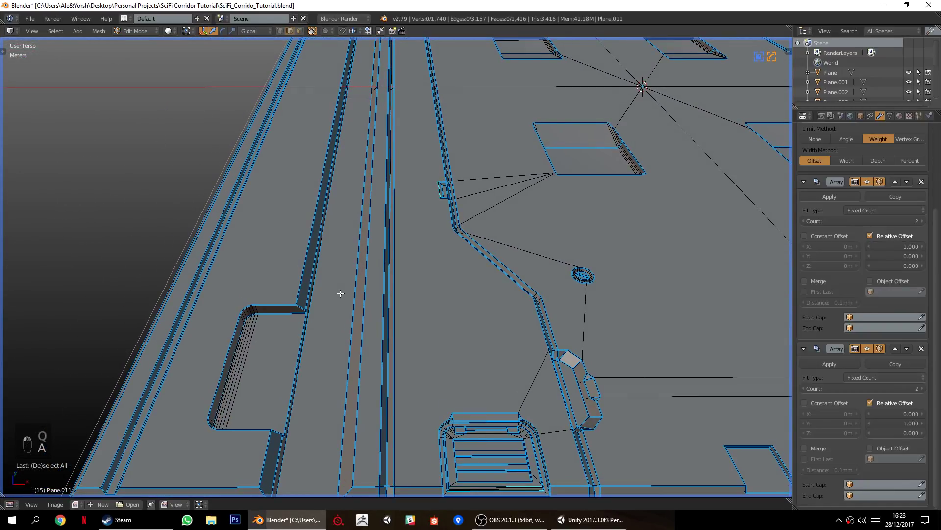
Symmetrize the entire repaired floor mesh across X and Y with Hard Ops.
{"action": "scroll", "coordinate": [393, 291], "scroll_direction": "down", "scroll_amount": 4}
{"action": "key", "text": "a"}
{"action": "key", "text": "alt+x"}
{"action": "key", "text": "q"}
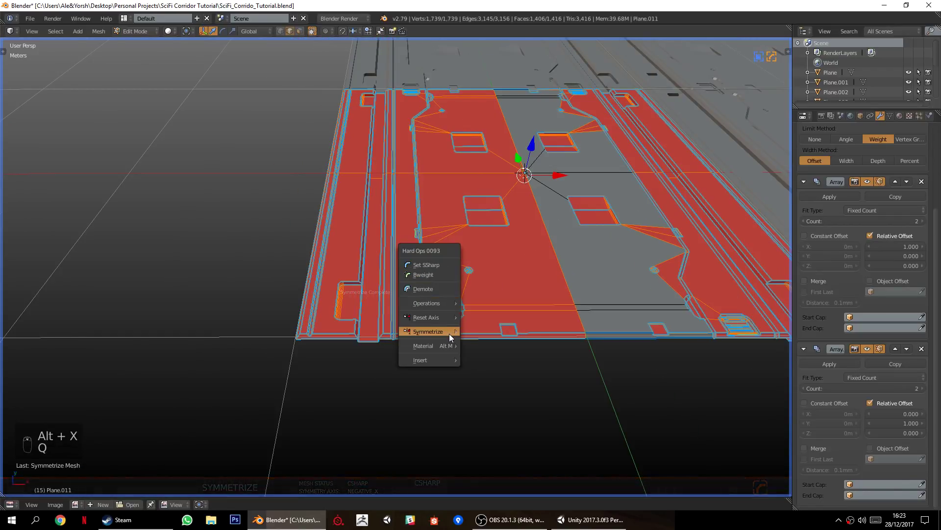
{"action": "mouse_move", "coordinate": [449, 334]}
{"action": "left_click", "coordinate": [529, 344]}
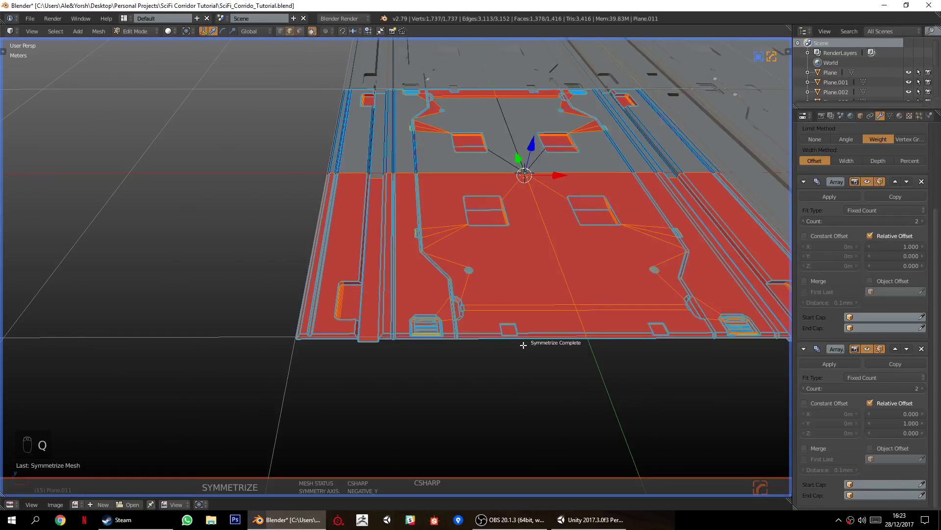
{"action": "key", "text": "a"}
Return the repaired floor section to Object Mode and save the Blender file.
{"action": "middle_click_drag", "start_coordinate": [423, 350], "coordinate": [420, 332]}
{"action": "scroll", "coordinate": [420, 384], "scroll_direction": "up", "scroll_amount": 4}
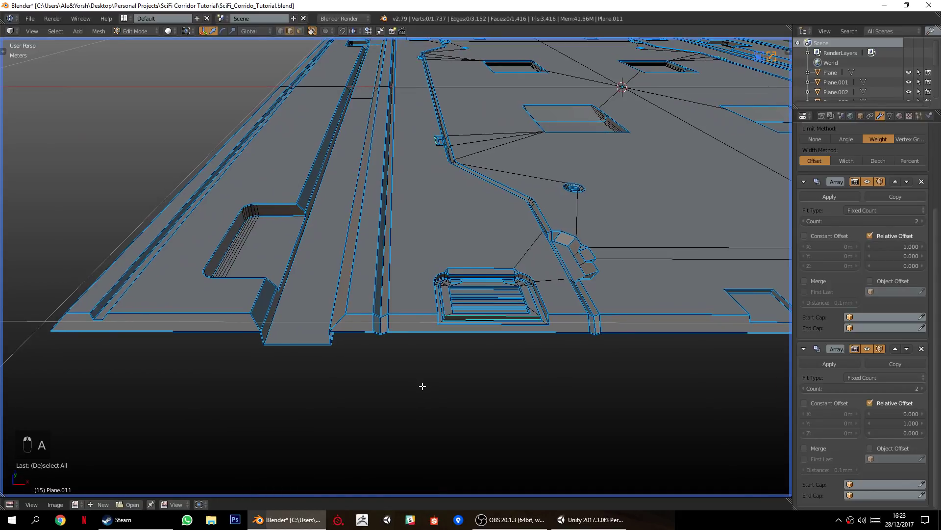
{"action": "scroll", "coordinate": [434, 373], "scroll_direction": "down", "scroll_amount": 3}
{"action": "middle_click_drag", "start_coordinate": [511, 296], "coordinate": [372, 384], "text": "shift"}
{"action": "key", "text": "Tab"}
{"action": "mouse_move", "coordinate": [392, 317]}
{"action": "middle_mouse_down"}
{"action": "mouse_move", "coordinate": [398, 345]}
{"action": "mouse_move", "coordinate": [437, 384]}
{"action": "mouse_move", "coordinate": [443, 349]}
{"action": "mouse_move", "coordinate": [434, 374]}
{"action": "mouse_move", "coordinate": [411, 314]}
{"action": "middle_mouse_up"}
{"action": "key", "text": "ctrl+s"}
Examine the seam between the arrayed floor tiles up close in orthographic top view, at the grates and the trench corner.
{"action": "middle_click_drag", "start_coordinate": [343, 296], "coordinate": [422, 326]}
{"action": "key", "text": "KP_5"}
{"action": "key", "text": "KP_7"}
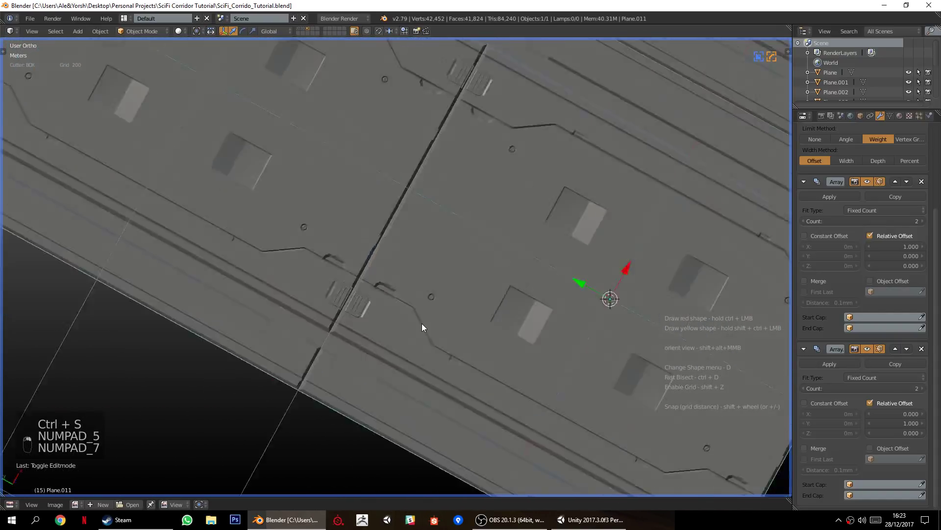
{"action": "scroll", "coordinate": [422, 326], "scroll_direction": "up", "scroll_amount": 3}
{"action": "middle_click_drag", "start_coordinate": [241, 220], "coordinate": [413, 298], "text": "shift"}
{"action": "scroll", "coordinate": [382, 398], "scroll_direction": "up", "scroll_amount": 6}
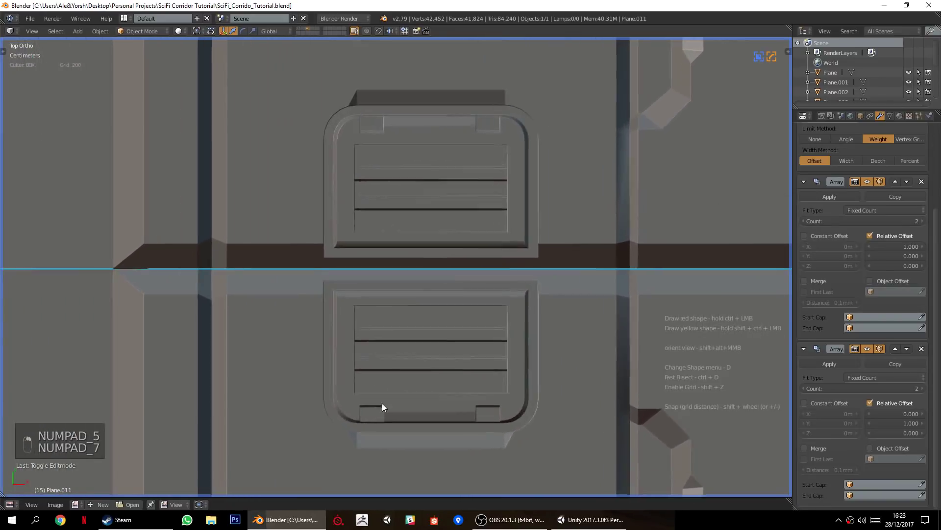
{"action": "scroll", "coordinate": [335, 356], "scroll_direction": "up", "scroll_amount": 5}
{"action": "scroll", "coordinate": [330, 353], "scroll_direction": "down", "scroll_amount": 3}
{"action": "middle_click_drag", "start_coordinate": [172, 307], "coordinate": [554, 361], "text": "shift"}
{"action": "scroll", "coordinate": [390, 373], "scroll_direction": "up", "scroll_amount": 3}
{"action": "scroll", "coordinate": [270, 305], "scroll_direction": "up", "scroll_amount": 5}
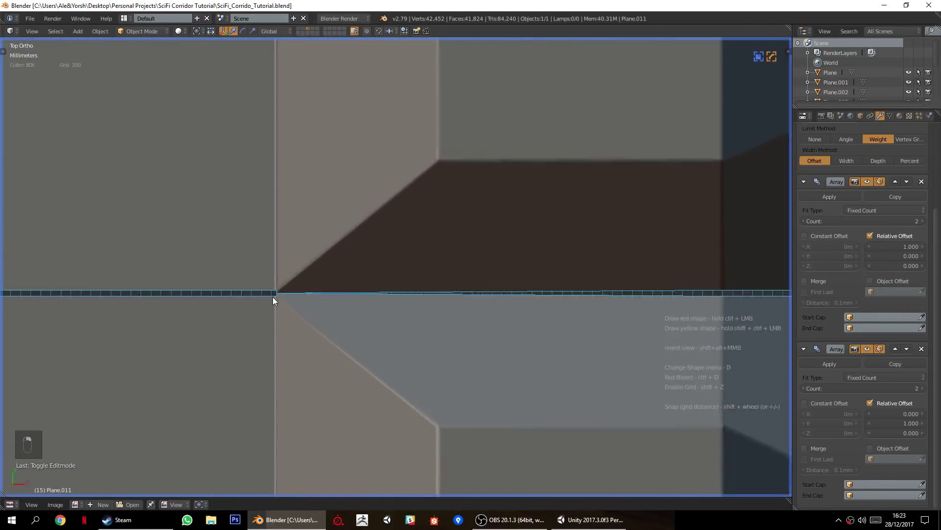
{"action": "middle_click_drag", "start_coordinate": [243, 333], "coordinate": [322, 328], "text": "shift"}
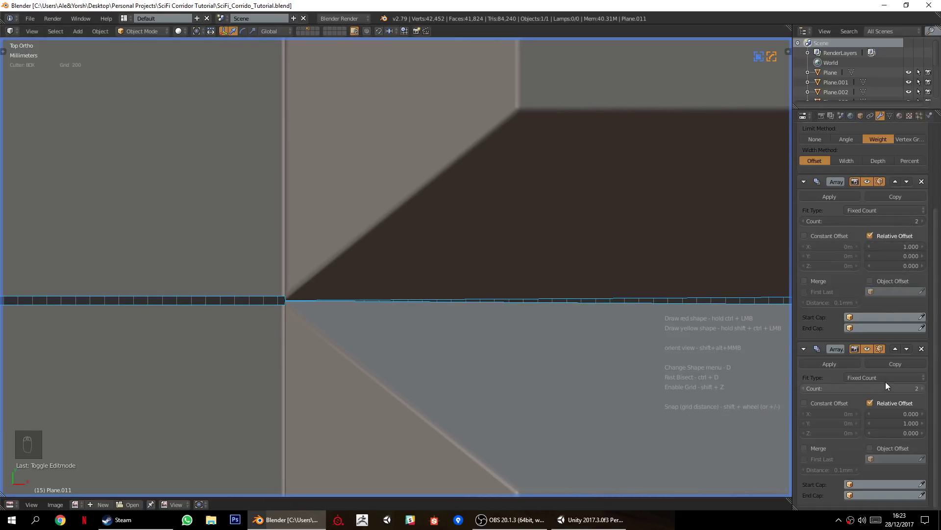
Move the first Array modifier up in the modifier stack.
{"action": "left_click", "coordinate": [894, 183]}
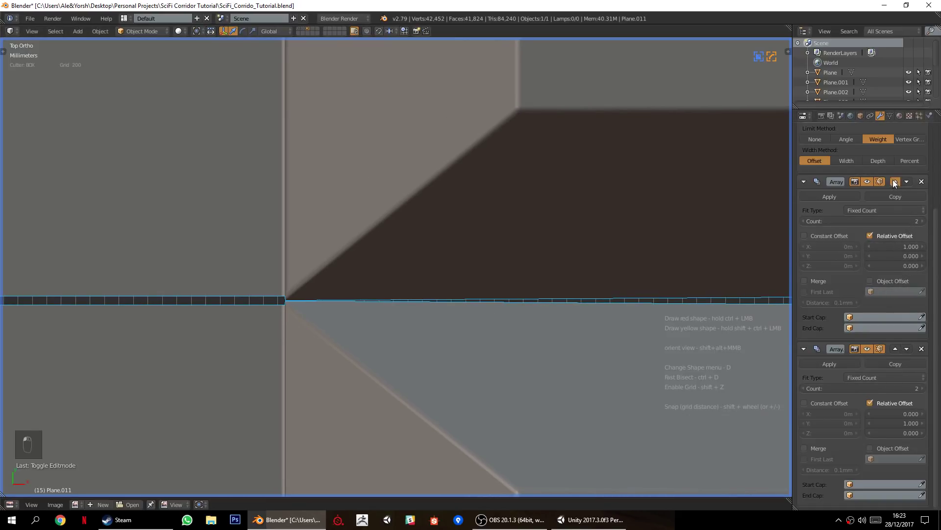
Move the second Array modifier up the stack so the Bevel modifier is evaluated last, and inspect the seam between the tiled copies.
{"action": "left_click", "coordinate": [898, 349]}
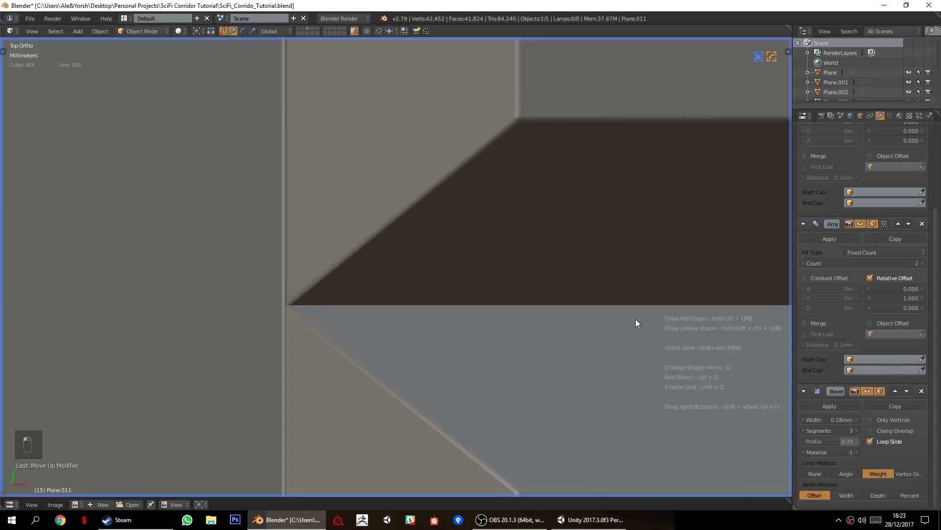
{"action": "scroll", "coordinate": [435, 332], "scroll_direction": "down", "scroll_amount": 16}
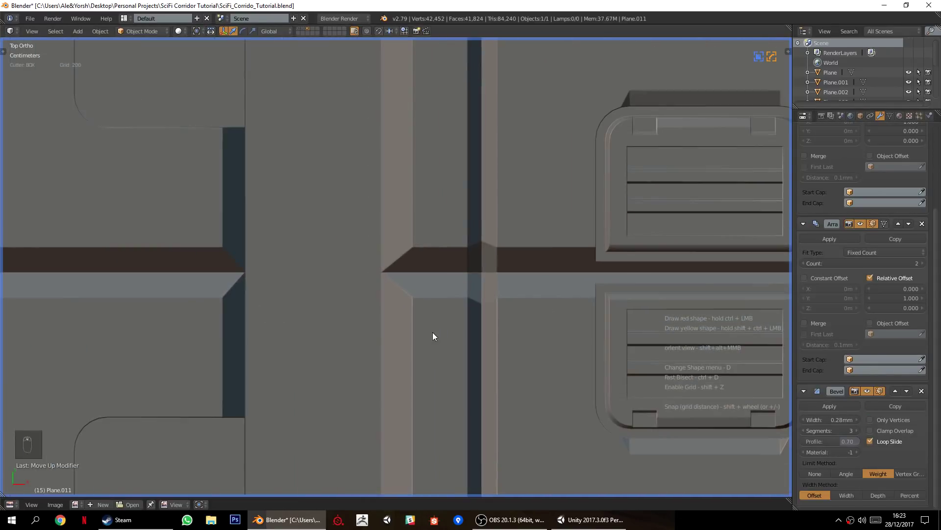
{"action": "middle_click_drag", "start_coordinate": [291, 290], "coordinate": [446, 290], "text": "shift"}
{"action": "scroll", "coordinate": [389, 345], "scroll_direction": "up", "scroll_amount": 4}
{"action": "scroll", "coordinate": [389, 345], "scroll_direction": "up", "scroll_amount": 1}
{"action": "middle_click_drag", "start_coordinate": [453, 339], "coordinate": [358, 361], "text": "shift"}
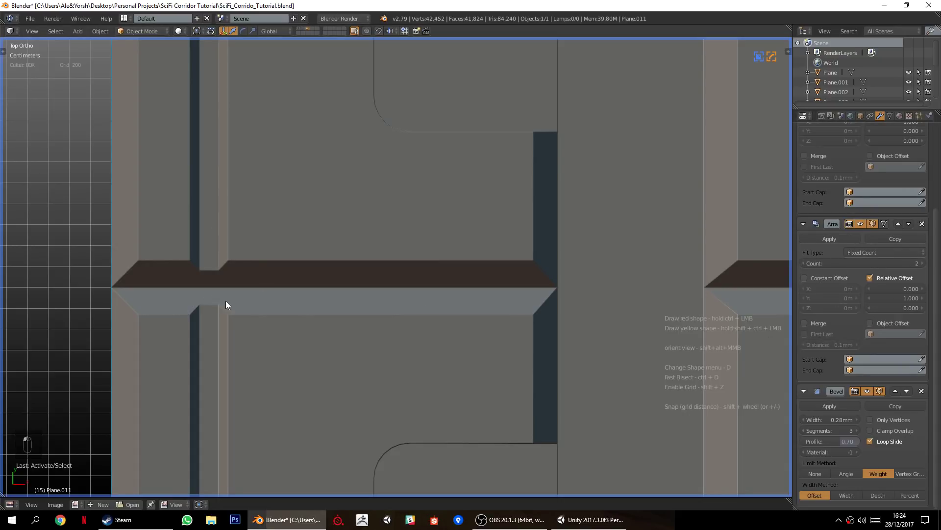
{"action": "scroll", "coordinate": [362, 332], "scroll_direction": "down", "scroll_amount": 4}
Enter Edit Mode on the panel mesh and switch to vertex selection at the seam between the copies.
{"action": "key", "text": "Tab"}
{"action": "scroll", "coordinate": [385, 330], "scroll_direction": "up", "scroll_amount": 3}
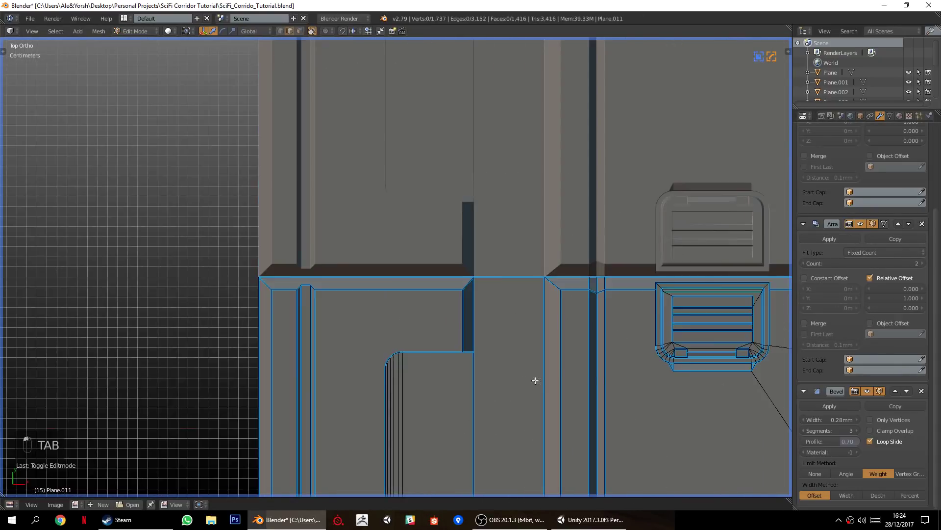
{"action": "scroll", "coordinate": [490, 373], "scroll_direction": "down", "scroll_amount": 2}
{"action": "scroll", "coordinate": [185, 273], "scroll_direction": "up", "scroll_amount": 4}
{"action": "right_click", "coordinate": [186, 279]}
{"action": "scroll", "coordinate": [238, 250], "scroll_direction": "down", "scroll_amount": 3}
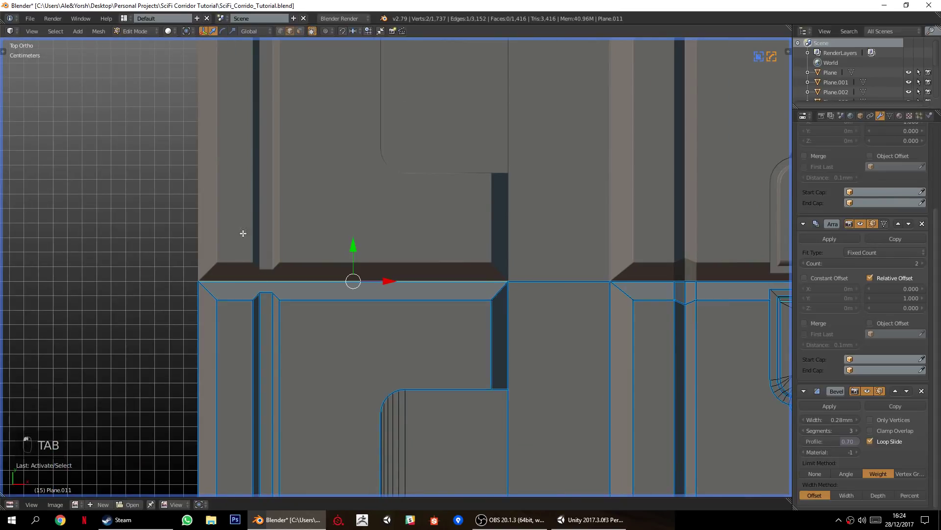
{"action": "left_click", "coordinate": [281, 32]}
Try moving the panel's outer corner vertex upward along the seam, and undo the move.
{"action": "right_click", "coordinate": [190, 287]}
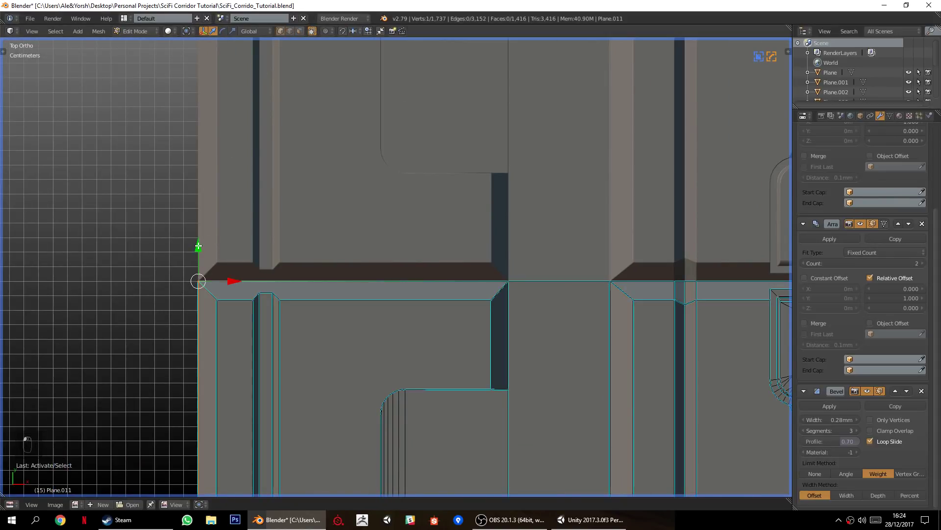
{"action": "key", "text": "g"}
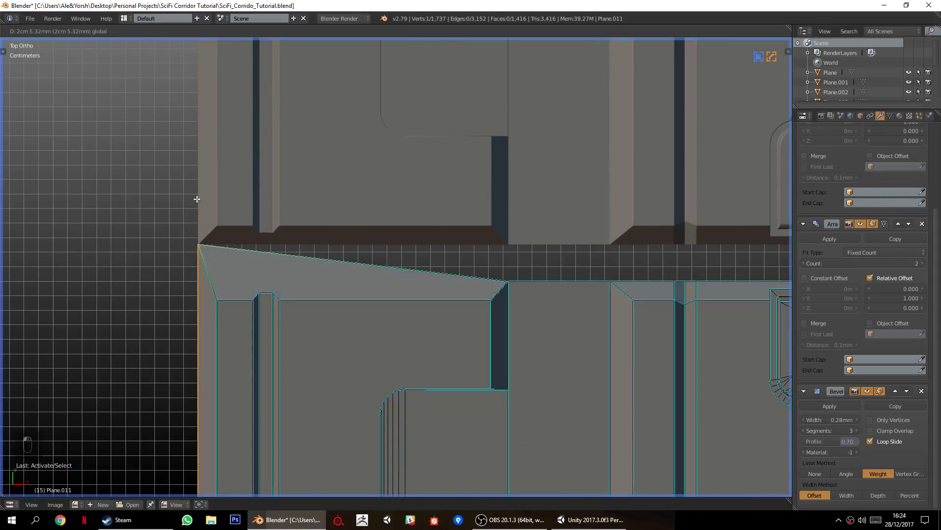
{"action": "left_click", "coordinate": [265, 269]}
{"action": "scroll", "coordinate": [385, 295], "scroll_direction": "down", "scroll_amount": 5}
{"action": "scroll", "coordinate": [554, 276], "scroll_direction": "up", "scroll_amount": 5}
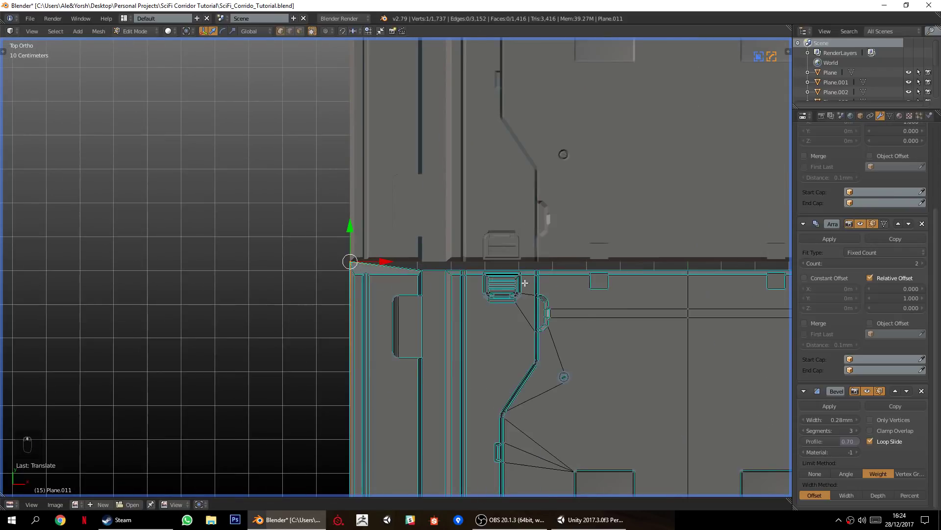
{"action": "key", "text": "ctrl+z"}
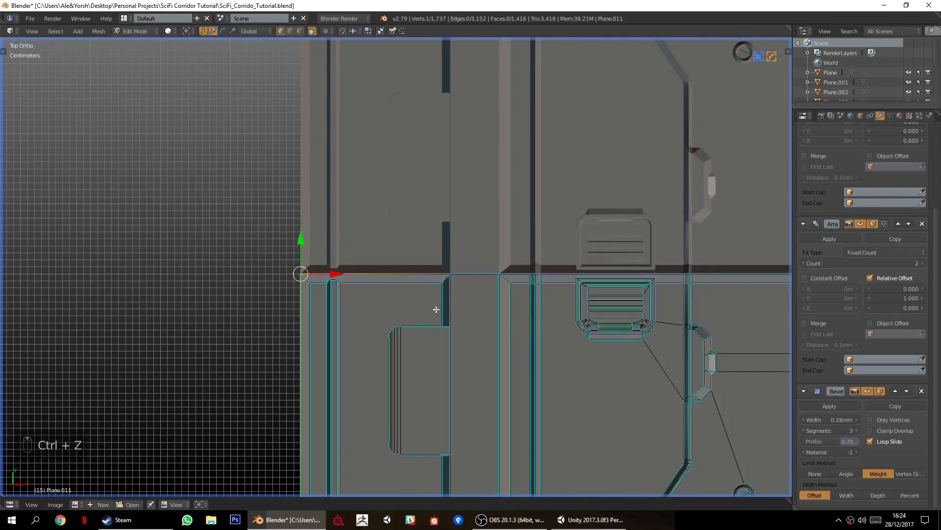
{"action": "scroll", "coordinate": [444, 312], "scroll_direction": "up", "scroll_amount": 6}
Leave Edit Mode, switch from the orthographic top view to an angled perspective view, and save the file over the existing one.
{"action": "key", "text": "Tab"}
{"action": "scroll", "coordinate": [447, 318], "scroll_direction": "down", "scroll_amount": 16}
{"action": "scroll", "coordinate": [447, 317], "scroll_direction": "down", "scroll_amount": 3}
{"action": "key", "text": "a"}
{"action": "key", "text": "a"}
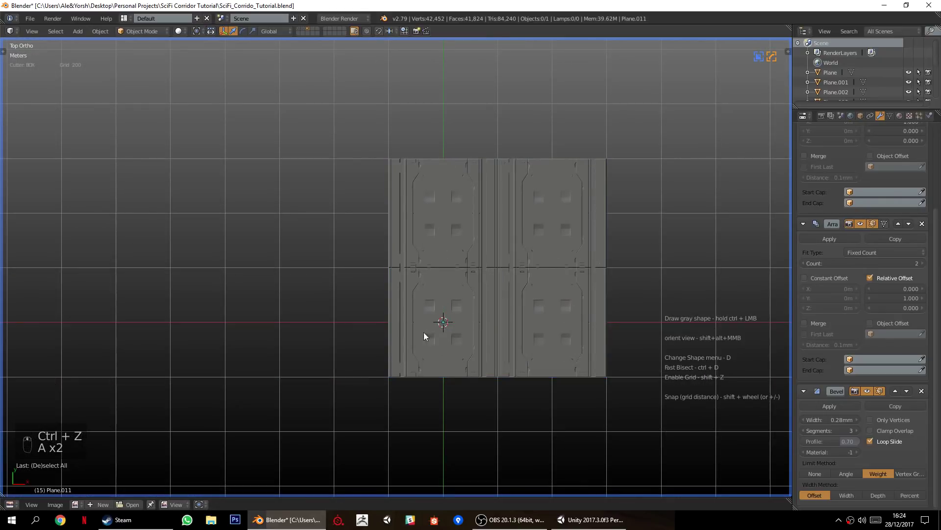
{"action": "middle_click_drag", "start_coordinate": [427, 328], "coordinate": [409, 310]}
{"action": "key", "text": "KP_5"}
{"action": "scroll", "coordinate": [410, 313], "scroll_direction": "up", "scroll_amount": 2}
{"action": "middle_click_drag", "start_coordinate": [506, 375], "coordinate": [438, 294], "text": "shift"}
{"action": "scroll", "coordinate": [439, 332], "scroll_direction": "up", "scroll_amount": 2}
{"action": "right_click", "coordinate": [408, 322]}
{"action": "key", "text": "ctrl+s"}
{"action": "left_click", "coordinate": [322, 373]}
In Edit Mode, connect three vertices on the round screw hole's rim to the vertices of the nearest groove bend.
{"action": "key", "text": "Tab"}
{"action": "right_click", "coordinate": [445, 454]}
{"action": "scroll", "coordinate": [424, 368], "scroll_direction": "down", "scroll_amount": 9}
{"action": "middle_click_drag", "start_coordinate": [400, 240], "coordinate": [398, 260], "text": "shift"}
{"action": "scroll", "coordinate": [407, 299], "scroll_direction": "up", "scroll_amount": 6}
{"action": "right_click", "coordinate": [436, 187], "text": "shift"}
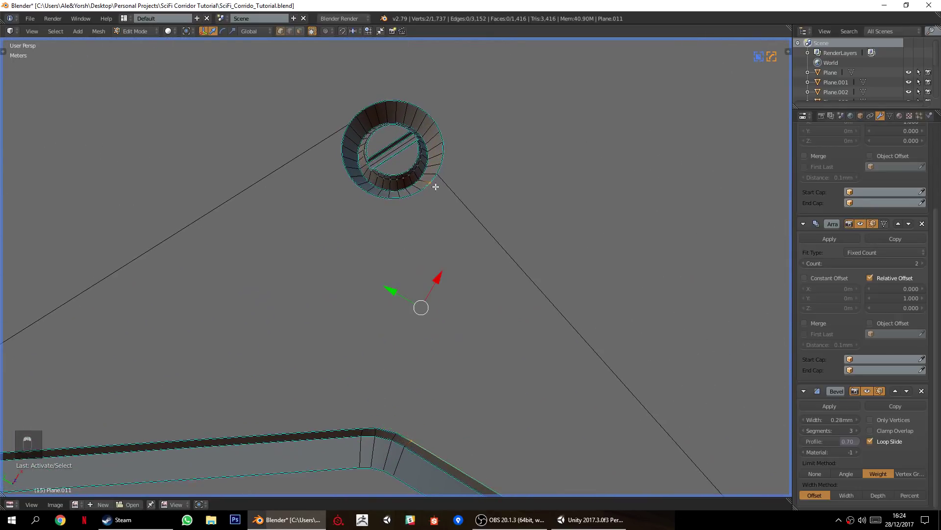
{"action": "key", "text": "j"}
{"action": "right_click", "coordinate": [398, 425]}
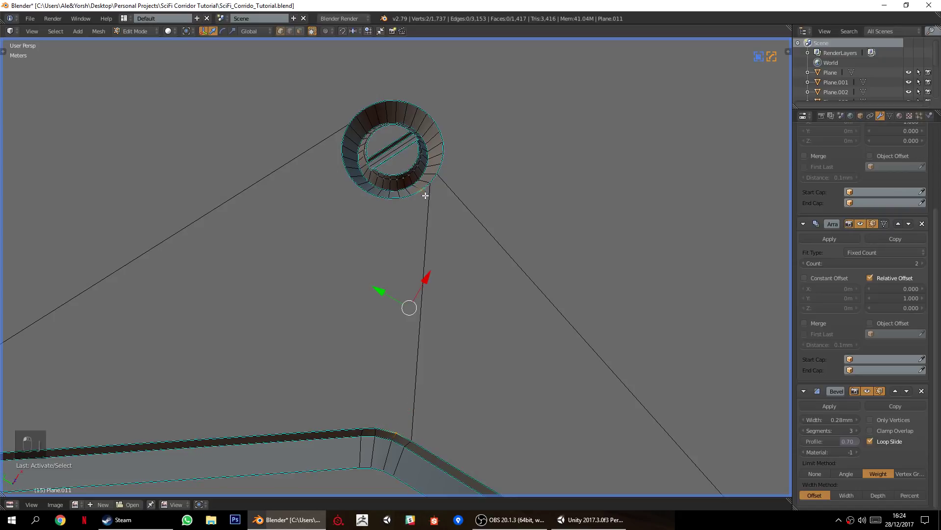
{"action": "key", "text": "j"}
{"action": "right_click", "coordinate": [375, 428]}
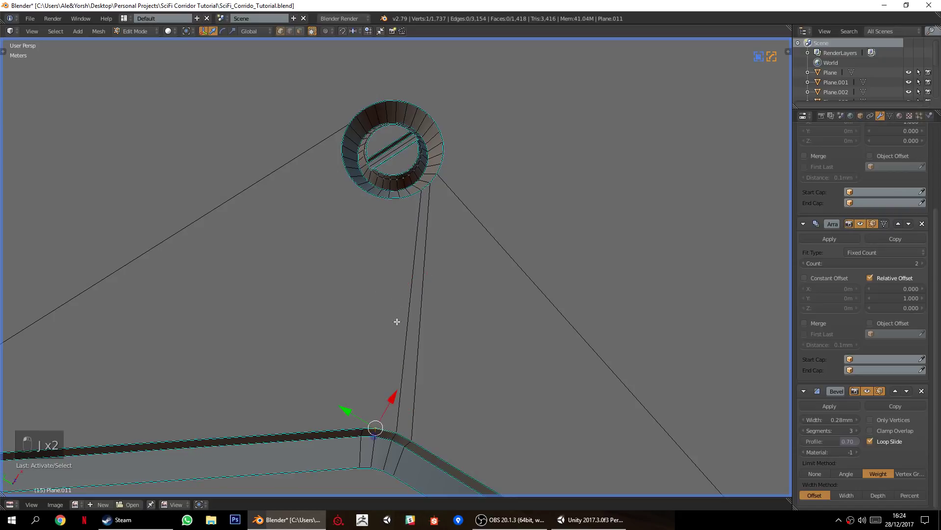
{"action": "key", "text": "j"}
Connect two further rim vertices of the screw hole to the vertices at the end of the nearest groove bend.
{"action": "right_click", "coordinate": [400, 200]}
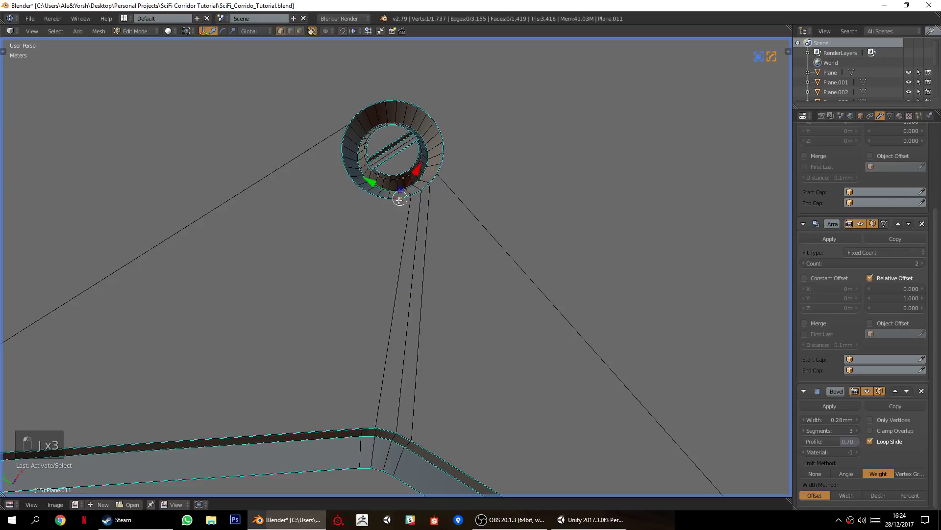
{"action": "right_click", "coordinate": [377, 430], "text": "shift"}
{"action": "key", "text": "j"}
{"action": "right_click", "coordinate": [389, 199]}
{"action": "right_click", "coordinate": [362, 422], "text": "shift"}
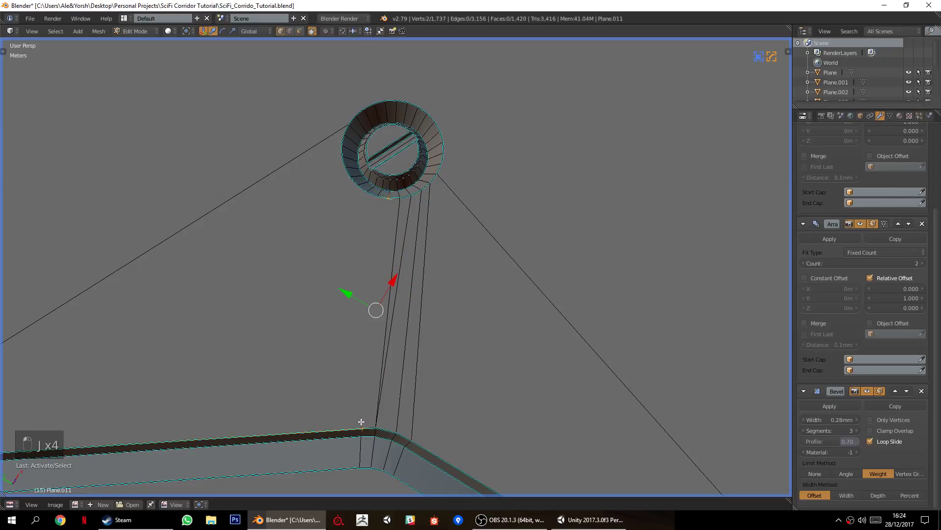
{"action": "key", "text": "j"}
Connect two side rim vertices of the screw hole to the first vertex of the groove's far bend.
{"action": "middle_click_drag", "start_coordinate": [257, 313], "coordinate": [292, 264]}
{"action": "right_click", "coordinate": [421, 136]}
{"action": "scroll", "coordinate": [363, 208], "scroll_direction": "down", "scroll_amount": 5}
{"action": "middle_click_drag", "start_coordinate": [301, 308], "coordinate": [374, 254], "text": "shift"}
{"action": "right_click", "coordinate": [287, 288], "text": "shift"}
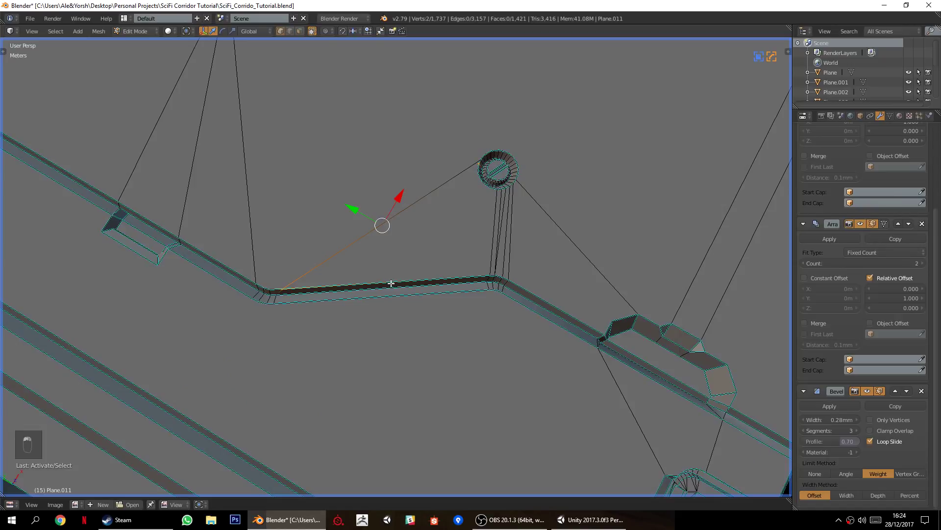
{"action": "key", "text": "j"}
{"action": "scroll", "coordinate": [461, 218], "scroll_direction": "up", "scroll_amount": 3}
{"action": "middle_click_drag", "start_coordinate": [557, 118], "coordinate": [420, 267], "text": "shift"}
{"action": "scroll", "coordinate": [416, 268], "scroll_direction": "up", "scroll_amount": 1}
{"action": "right_click", "coordinate": [386, 251]}
{"action": "middle_click_drag", "start_coordinate": [268, 384], "coordinate": [357, 308], "text": "shift"}
{"action": "right_click", "coordinate": [122, 394], "text": "shift"}
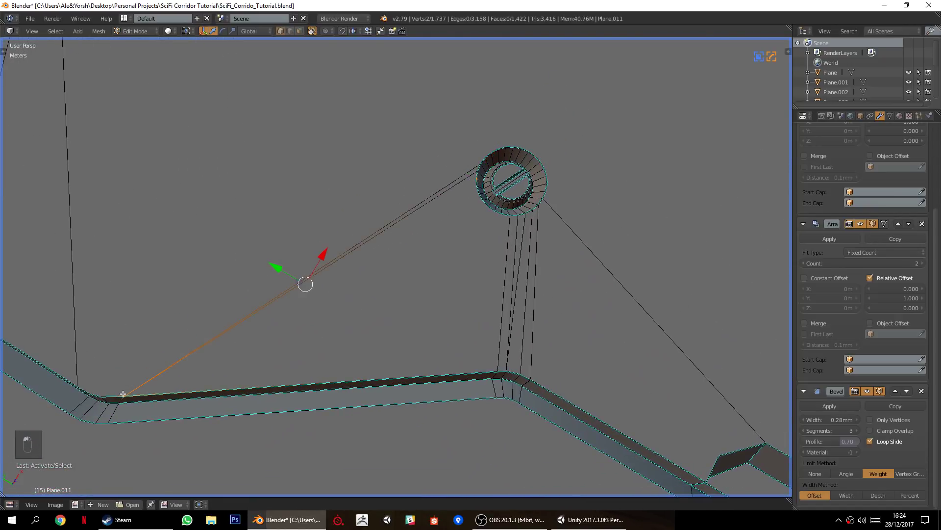
{"action": "key", "text": "a"}
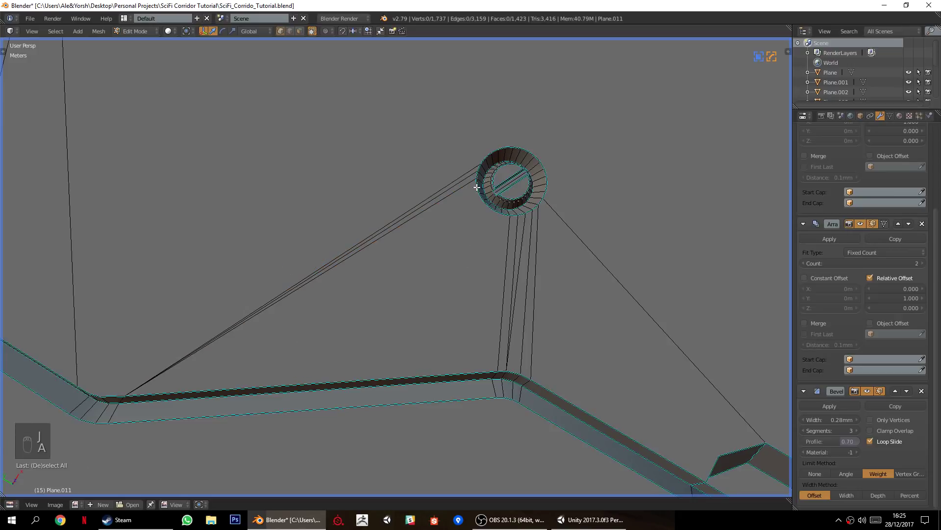
Connect four more consecutive rim vertices of the screw hole to the same far-bend vertex, forming a fan of edges.
{"action": "right_click", "coordinate": [126, 395], "text": "shift"}
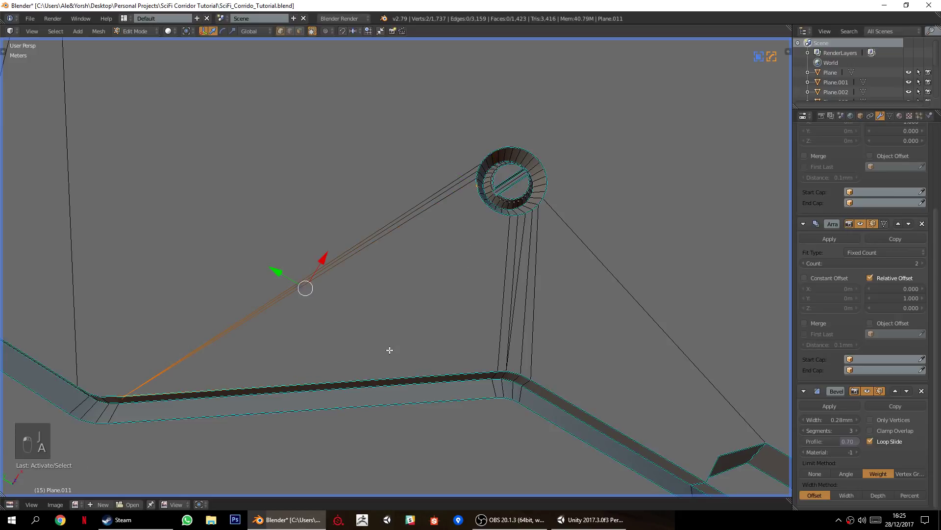
{"action": "key", "text": "j"}
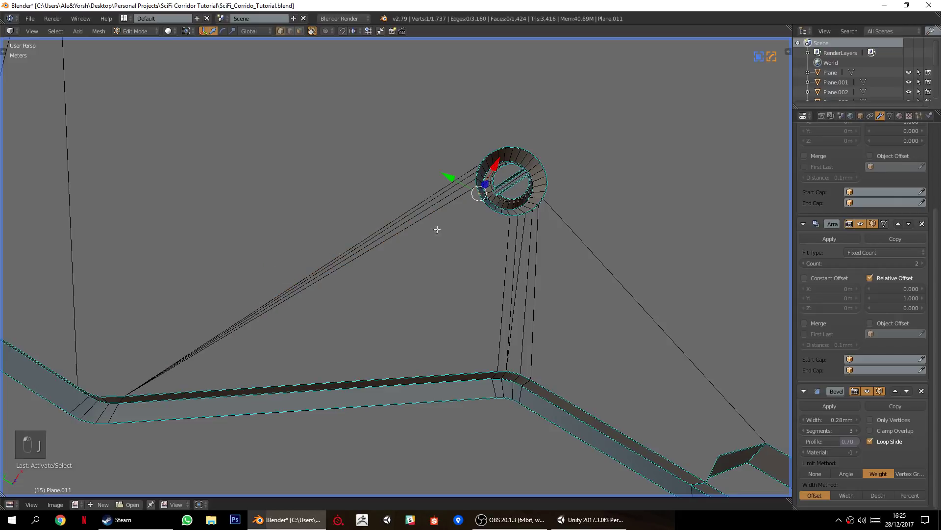
{"action": "right_click", "coordinate": [138, 390], "text": "shift"}
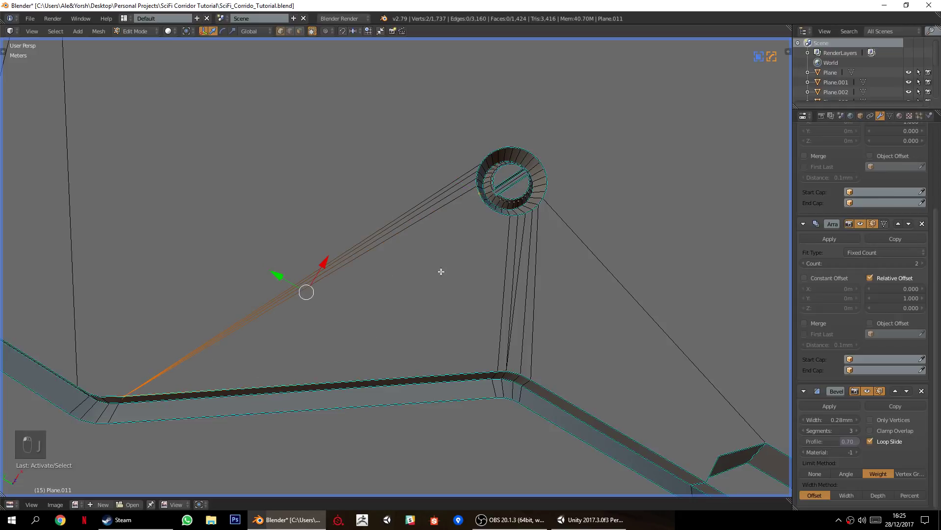
{"action": "key", "text": "j"}
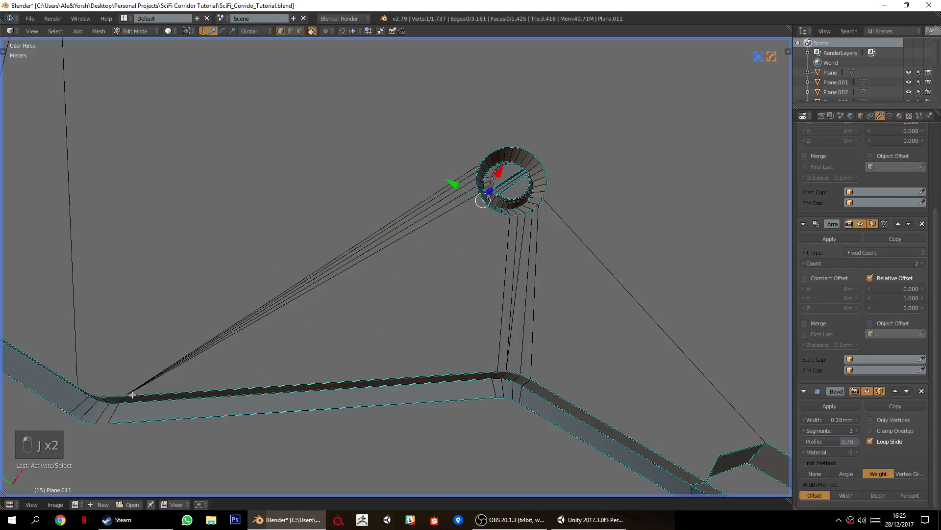
{"action": "right_click", "coordinate": [133, 394], "text": "shift"}
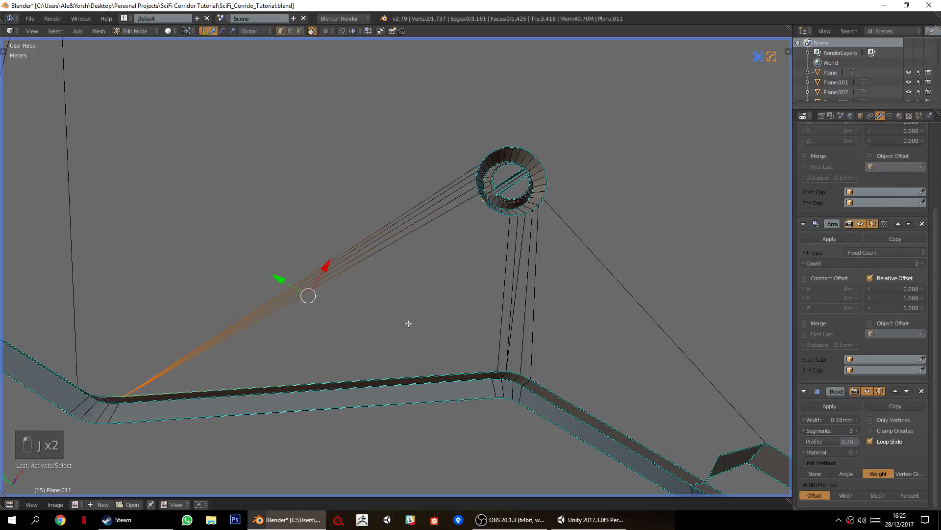
{"action": "right_click", "coordinate": [487, 208]}
{"action": "right_click", "coordinate": [127, 398], "text": "shift"}
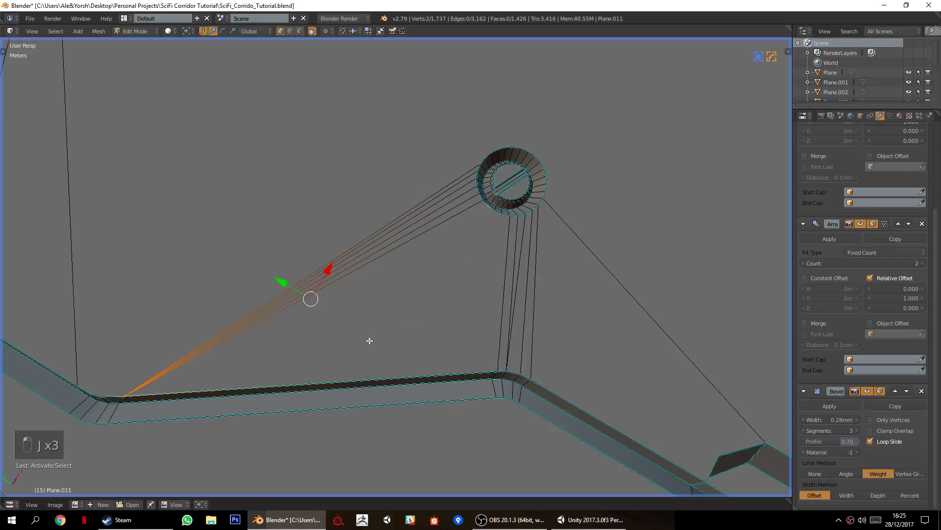
Connect the two remaining rim vertices between the edge fans to the near groove bend.
{"action": "right_click", "coordinate": [507, 217]}
{"action": "key", "text": "a"}
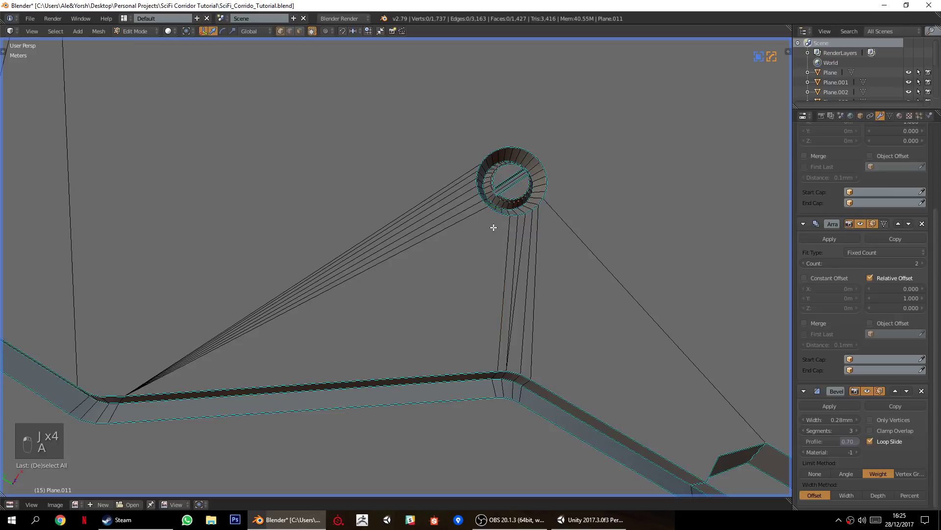
{"action": "right_click", "coordinate": [496, 364], "text": "shift"}
{"action": "key", "text": "j"}
{"action": "right_click", "coordinate": [492, 373], "text": "shift"}
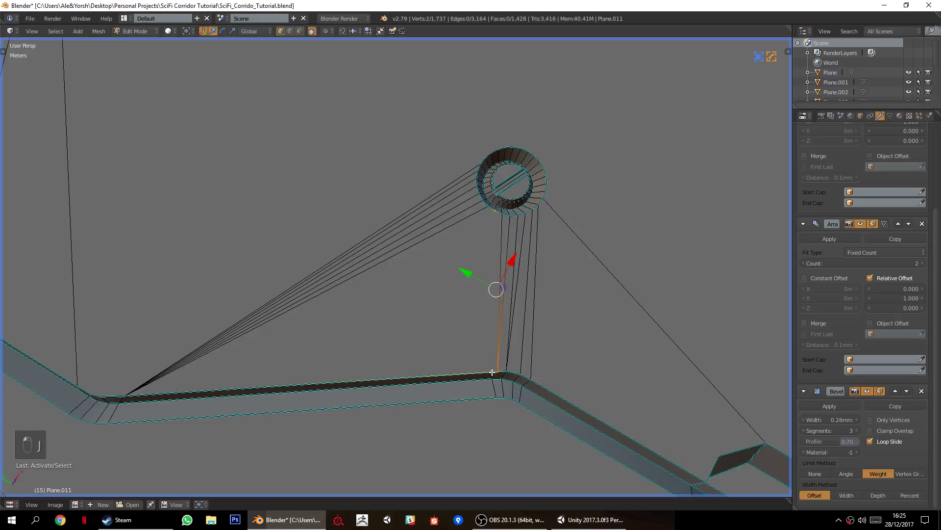
{"action": "key", "text": "j"}
{"action": "key", "text": "a"}
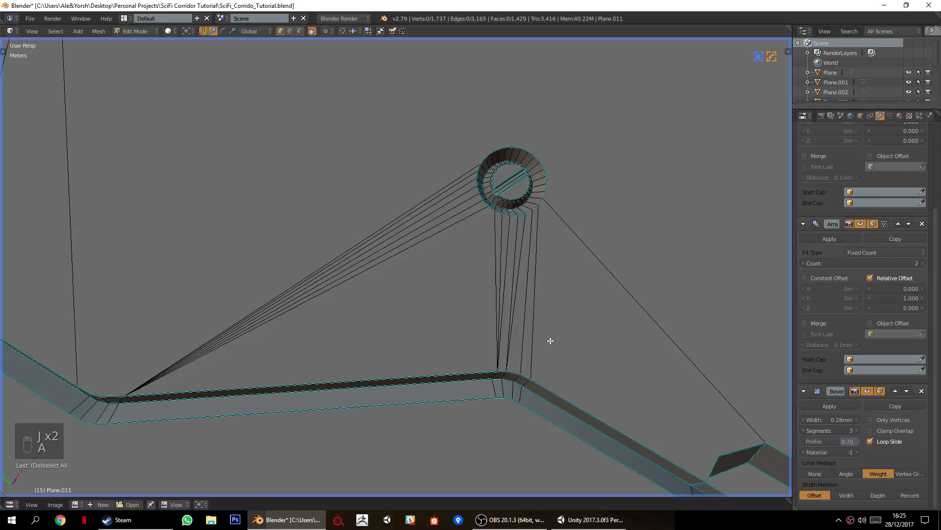
Connect the corner vertex of the square recess to the adjacent rim vertex of the screw hole.
{"action": "scroll", "coordinate": [548, 341], "scroll_direction": "down", "scroll_amount": 11}
{"action": "middle_click_drag", "start_coordinate": [381, 336], "coordinate": [475, 393]}
{"action": "scroll", "coordinate": [376, 327], "scroll_direction": "up", "scroll_amount": 3}
{"action": "scroll", "coordinate": [433, 333], "scroll_direction": "down", "scroll_amount": 3}
{"action": "scroll", "coordinate": [407, 308], "scroll_direction": "up", "scroll_amount": 4}
{"action": "scroll", "coordinate": [412, 332], "scroll_direction": "up", "scroll_amount": 4}
{"action": "middle_click_drag", "start_coordinate": [407, 308], "coordinate": [458, 315], "text": "shift"}
{"action": "middle_click_drag", "start_coordinate": [578, 329], "coordinate": [502, 320], "text": "shift"}
{"action": "middle_click_drag", "start_coordinate": [472, 285], "coordinate": [416, 355], "text": "shift"}
{"action": "scroll", "coordinate": [405, 306], "scroll_direction": "up", "scroll_amount": 2}
{"action": "scroll", "coordinate": [416, 355], "scroll_direction": "up", "scroll_amount": 1}
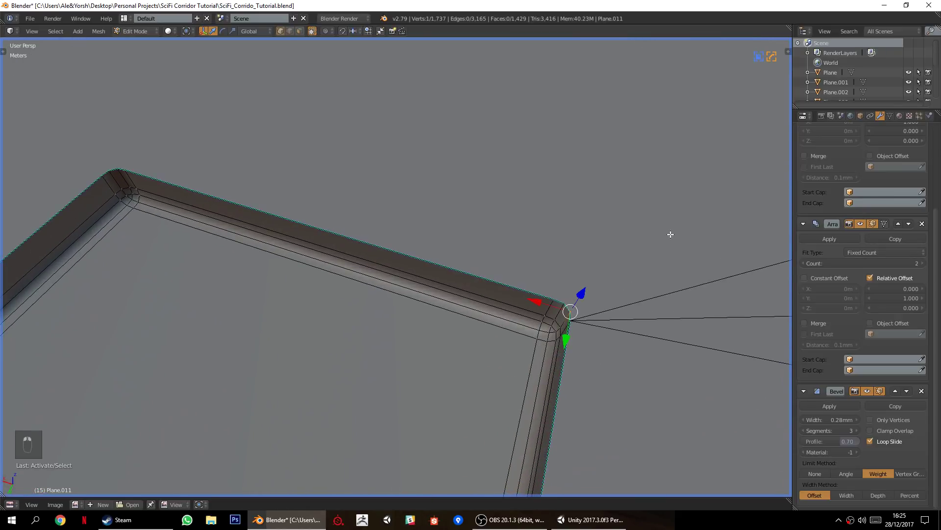
{"action": "scroll", "coordinate": [664, 240], "scroll_direction": "down", "scroll_amount": 2}
{"action": "middle_click_drag", "start_coordinate": [616, 244], "coordinate": [366, 245]}
{"action": "scroll", "coordinate": [412, 350], "scroll_direction": "up", "scroll_amount": 3}
{"action": "right_click", "coordinate": [464, 278], "text": "shift"}
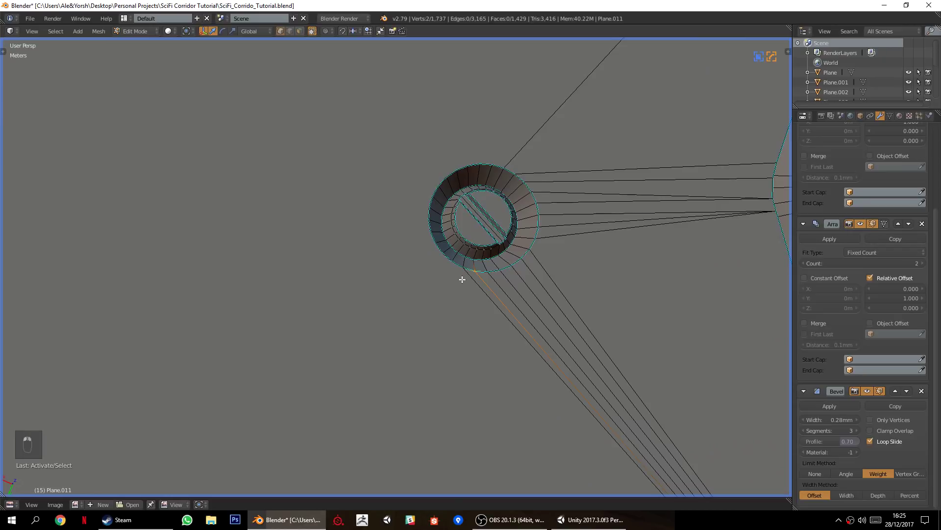
{"action": "key", "text": "ctrl+z"}
{"action": "right_click", "coordinate": [462, 280], "text": "shift"}
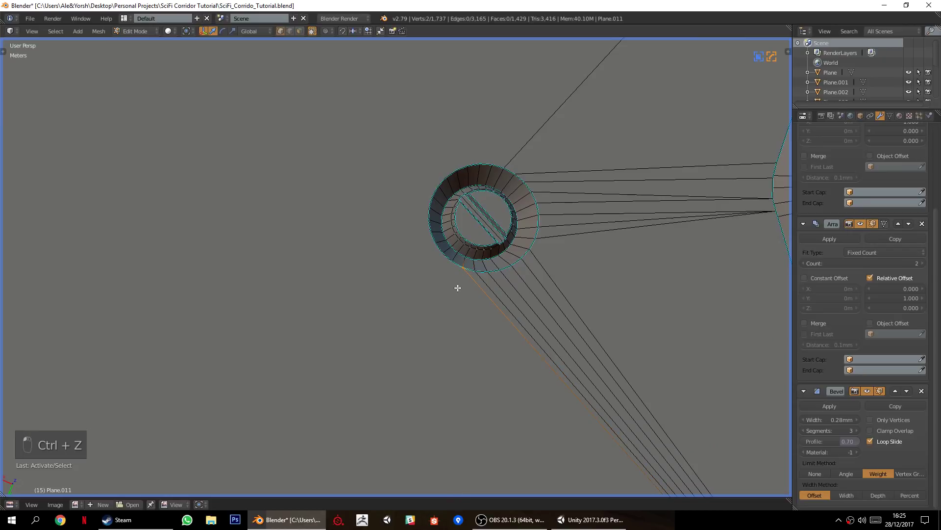
{"action": "key", "text": "j"}
Connect two more rim vertices of the screw hole to the rounded corner vertices of the square recess.
{"action": "right_click", "coordinate": [452, 260]}
{"action": "scroll", "coordinate": [353, 339], "scroll_direction": "down", "scroll_amount": 5}
{"action": "middle_click_drag", "start_coordinate": [236, 432], "coordinate": [441, 211], "text": "shift"}
{"action": "scroll", "coordinate": [410, 259], "scroll_direction": "up", "scroll_amount": 2}
{"action": "middle_click_drag", "start_coordinate": [411, 385], "coordinate": [414, 266], "text": "shift"}
{"action": "scroll", "coordinate": [414, 267], "scroll_direction": "up", "scroll_amount": 4}
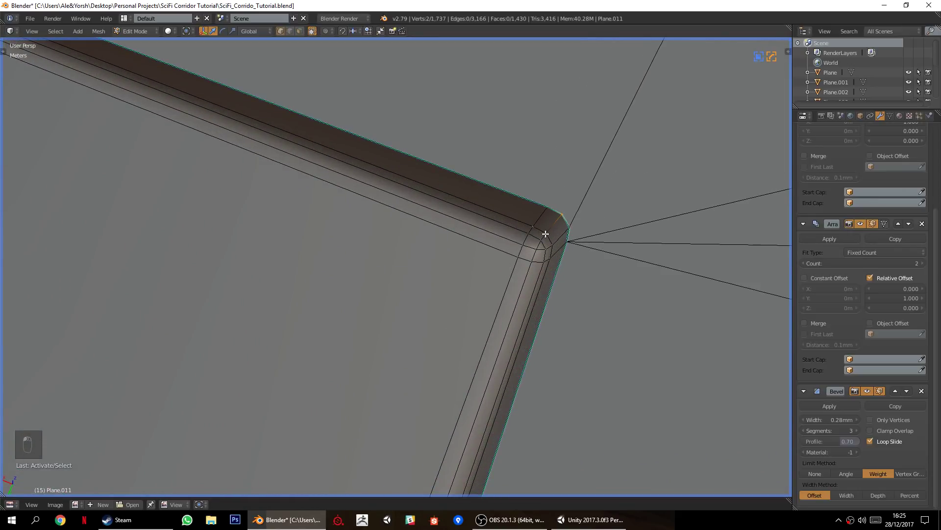
{"action": "right_click", "coordinate": [547, 208]}
{"action": "scroll", "coordinate": [531, 239], "scroll_direction": "down", "scroll_amount": 5}
{"action": "middle_click_drag", "start_coordinate": [598, 123], "coordinate": [536, 250], "text": "shift"}
{"action": "middle_click_drag", "start_coordinate": [588, 101], "coordinate": [452, 319], "text": "shift"}
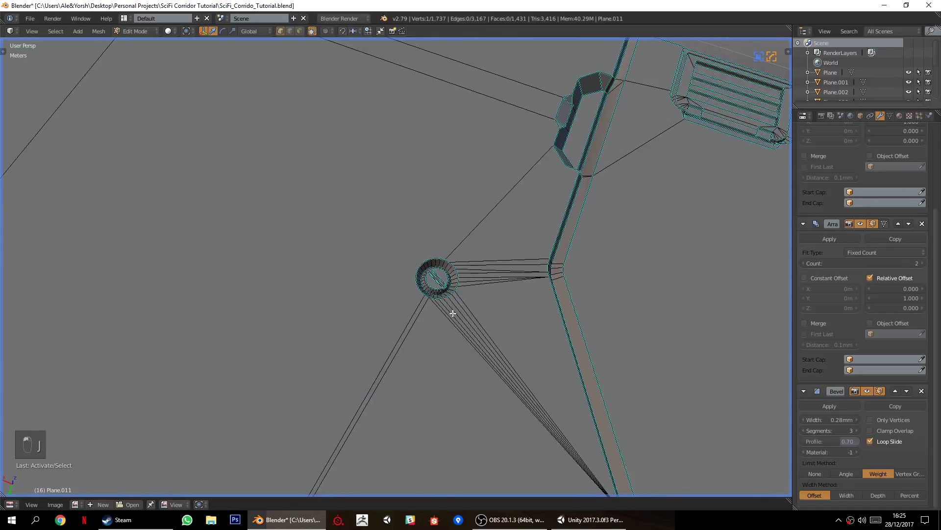
{"action": "scroll", "coordinate": [431, 368], "scroll_direction": "up", "scroll_amount": 5}
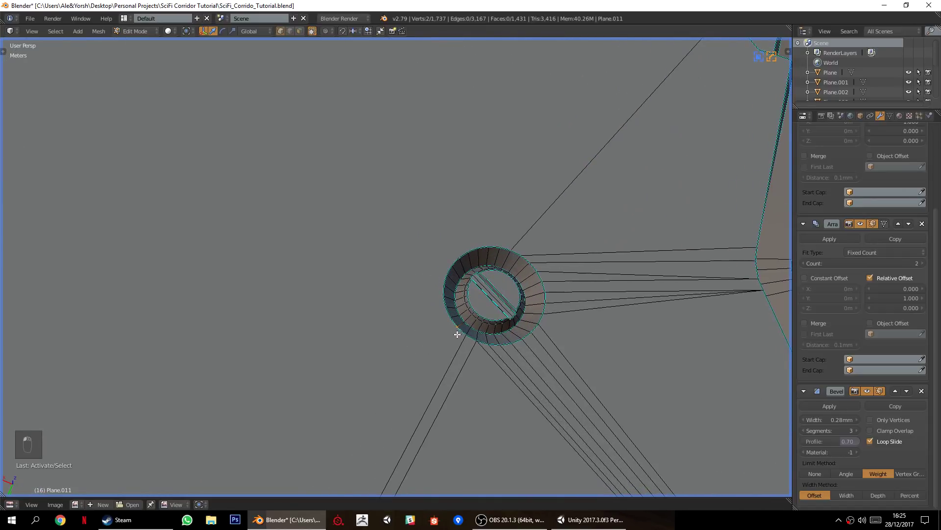
{"action": "key", "text": "j"}
{"action": "key", "text": "a"}
{"action": "scroll", "coordinate": [428, 352], "scroll_direction": "down", "scroll_amount": 6}
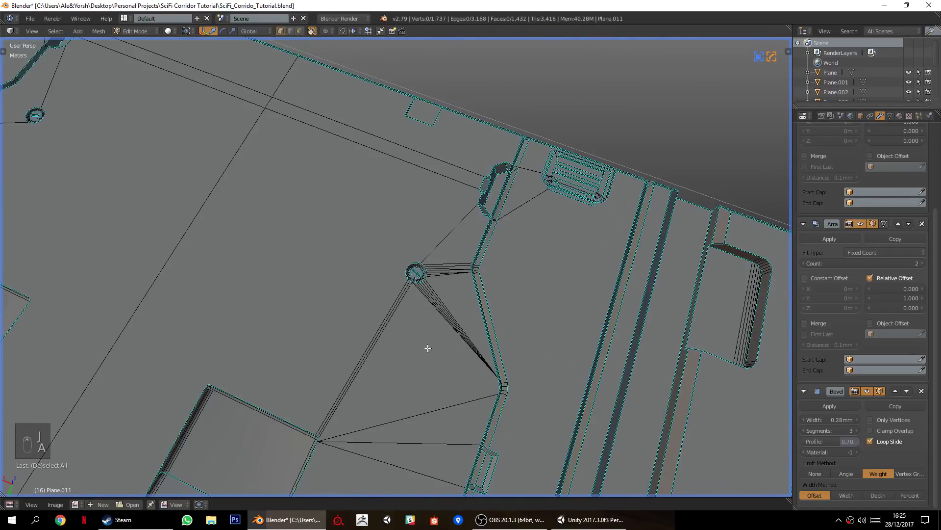
Connect a rim vertex of the screw hole to the second outer corner of the angular bracket recess beside the groove.
{"action": "middle_click_drag", "start_coordinate": [396, 346], "coordinate": [385, 365]}
{"action": "scroll", "coordinate": [385, 319], "scroll_direction": "up", "scroll_amount": 4}
{"action": "middle_click_drag", "start_coordinate": [495, 322], "coordinate": [464, 370]}
{"action": "right_click", "coordinate": [481, 383]}
{"action": "middle_click_drag", "start_coordinate": [439, 216], "coordinate": [450, 265]}
{"action": "right_click", "coordinate": [456, 265], "text": "shift"}
{"action": "key", "text": "j"}
{"action": "key", "text": "a"}
Bridge both chamfered gaps beside the small raised facet of the angular bracket recess by connecting the neighbouring outer rim vertices.
{"action": "middle_click_drag", "start_coordinate": [419, 336], "coordinate": [521, 372]}
{"action": "right_click", "coordinate": [527, 374]}
{"action": "right_click", "coordinate": [483, 349], "text": "shift"}
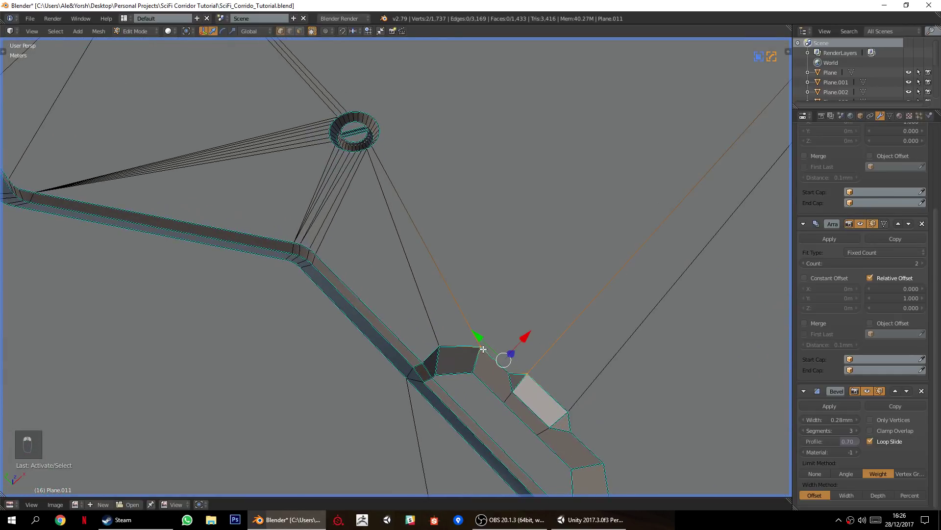
{"action": "right_click", "coordinate": [571, 409]}
{"action": "middle_click_drag", "start_coordinate": [571, 409], "coordinate": [504, 381]}
{"action": "right_click", "coordinate": [470, 360], "text": "shift"}
{"action": "key", "text": "j"}
Connect the two remaining far-end rim vertices of the angular bracket recess to the corners of the square notch at the panel edge.
{"action": "middle_click_drag", "start_coordinate": [493, 383], "coordinate": [507, 333]}
{"action": "right_click", "coordinate": [578, 283]}
{"action": "right_click", "coordinate": [310, 239], "text": "shift"}
{"action": "key", "text": "j"}
{"action": "middle_click_drag", "start_coordinate": [436, 341], "coordinate": [443, 399]}
{"action": "right_click", "coordinate": [435, 339]}
{"action": "right_click", "coordinate": [738, 275], "text": "shift"}
{"action": "key", "text": "a"}
{"action": "middle_click_drag", "start_coordinate": [484, 371], "coordinate": [494, 333]}
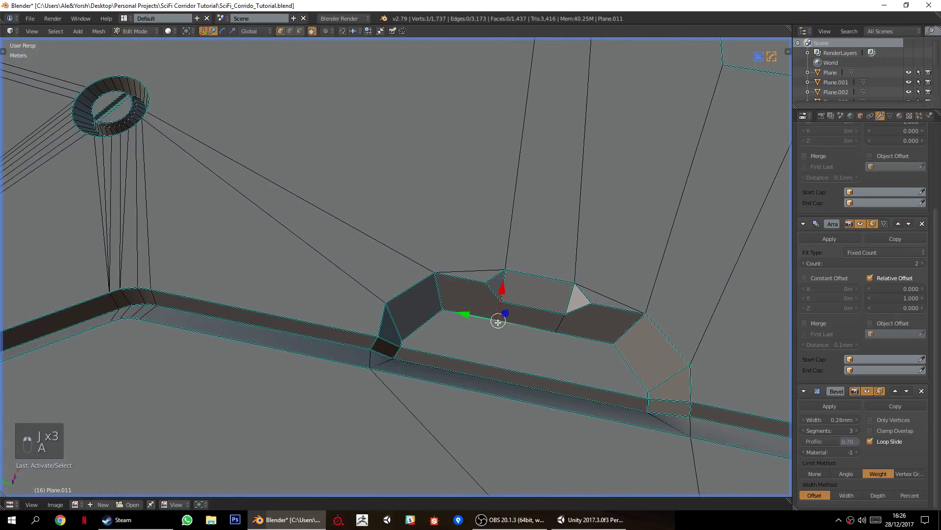
{"action": "key", "text": "g"}
{"action": "key", "text": "g"}
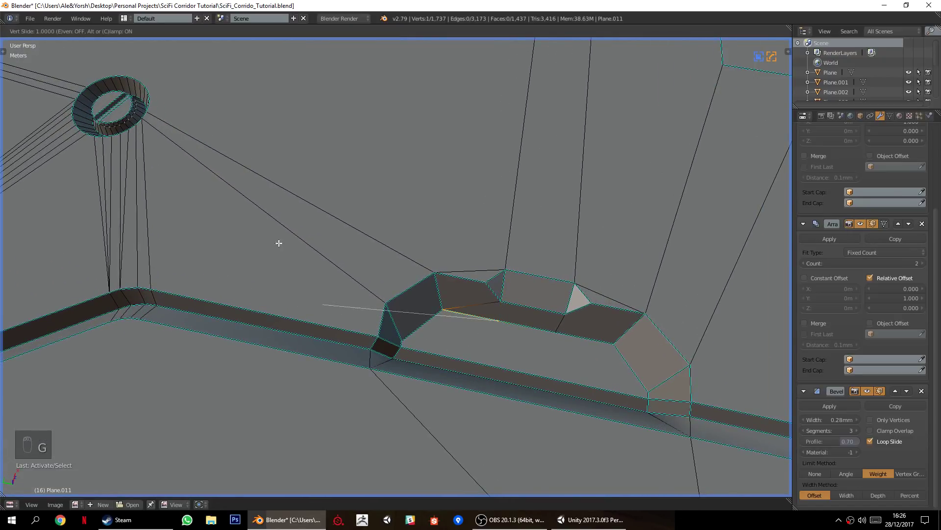
{"action": "right_click", "coordinate": [338, 201]}
Vertex-slide the extra floor-edge vertex farther from the screw hole fully onto the bracket recess's adjacent inner corner.
{"action": "key", "text": "g"}
{"action": "key", "text": "g"}
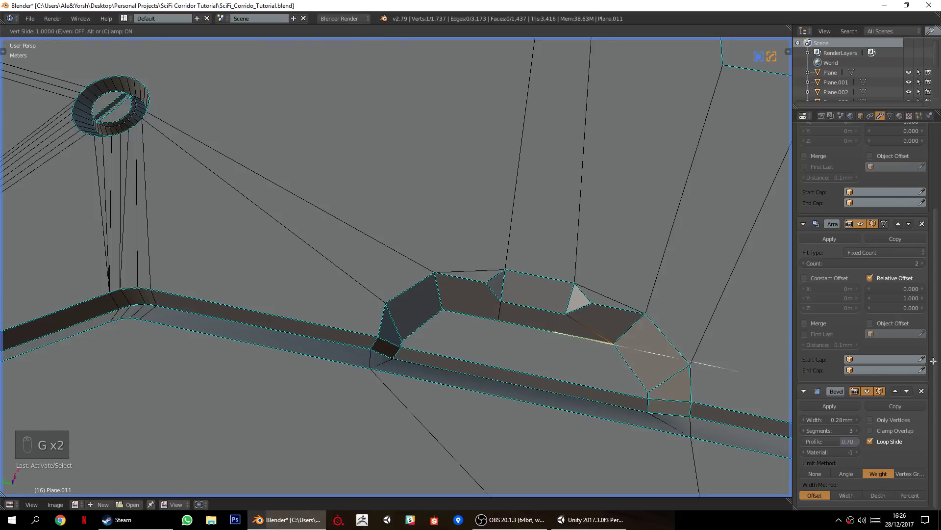
{"action": "left_click", "coordinate": [907, 366]}
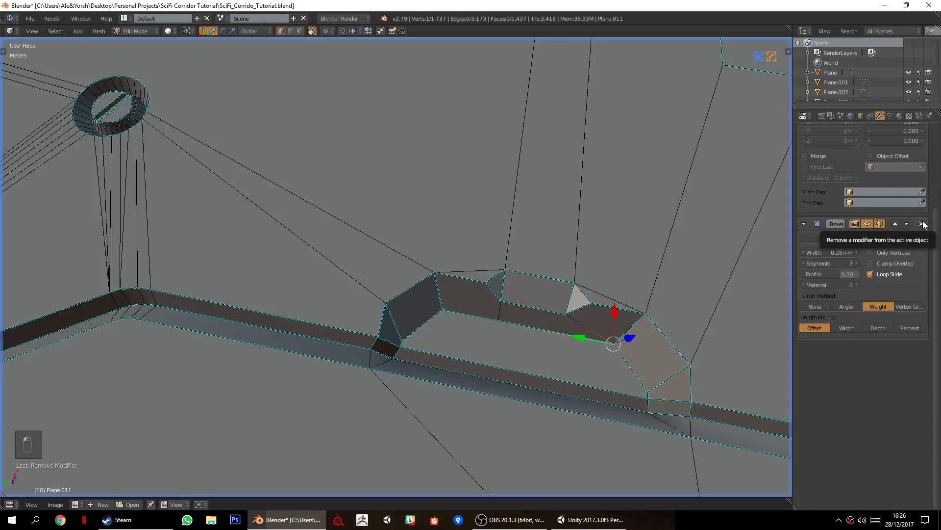
Remove both Array modifiers from the panel, keeping the Bevel modifier.
{"action": "left_click", "coordinate": [922, 224]}
{"action": "left_click", "coordinate": [929, 164]}
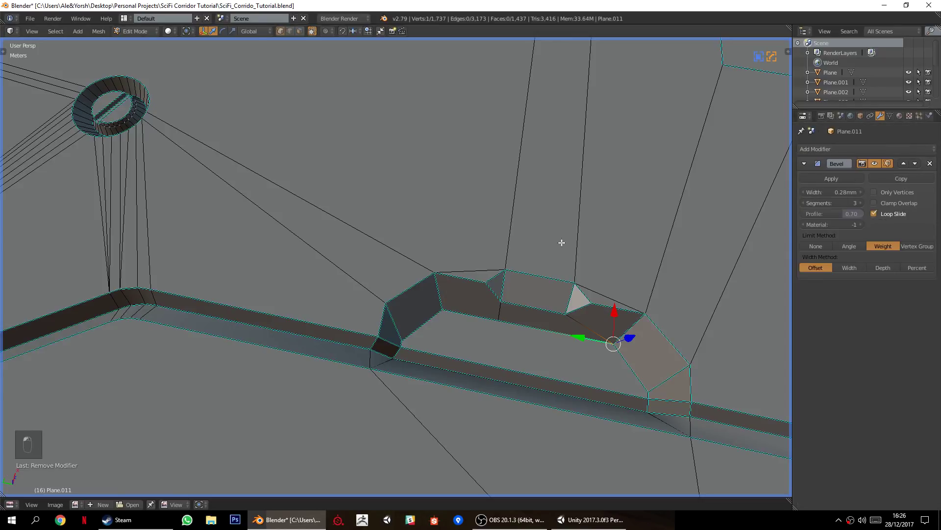
Vertex-slide the extra floor-edge vertex nearer the screw hole fully onto the bracket recess's inner corner.
{"action": "right_click", "coordinate": [491, 319]}
{"action": "key", "text": "g"}
{"action": "key", "text": "g"}
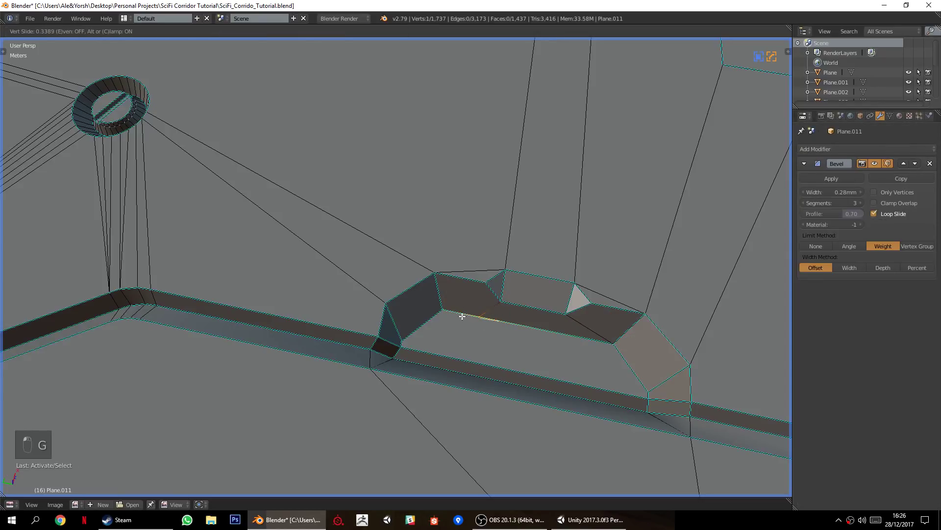
{"action": "left_click", "coordinate": [314, 287]}
Select the whole mesh and merge its overlapping vertices with Remove Doubles.
{"action": "key", "text": "a"}
{"action": "key", "text": "a"}
{"action": "key", "text": "a"}
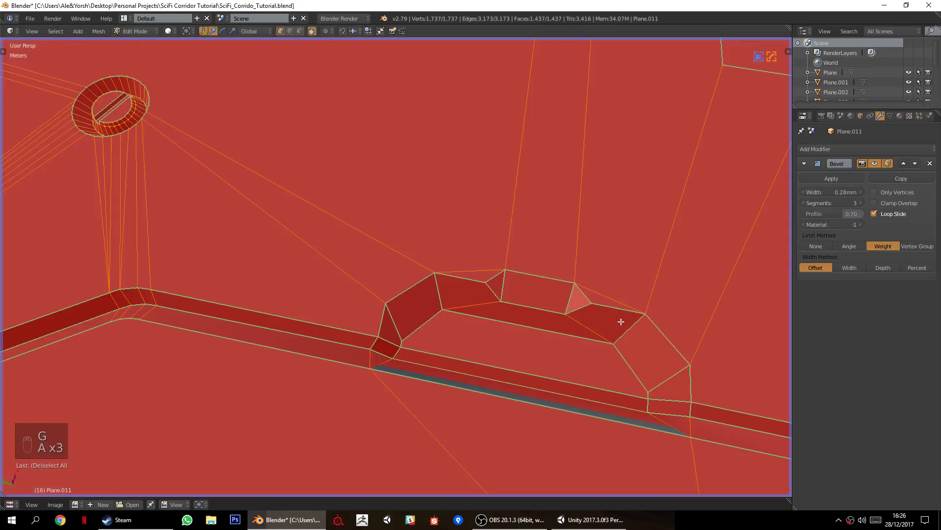
{"action": "key", "text": "w"}
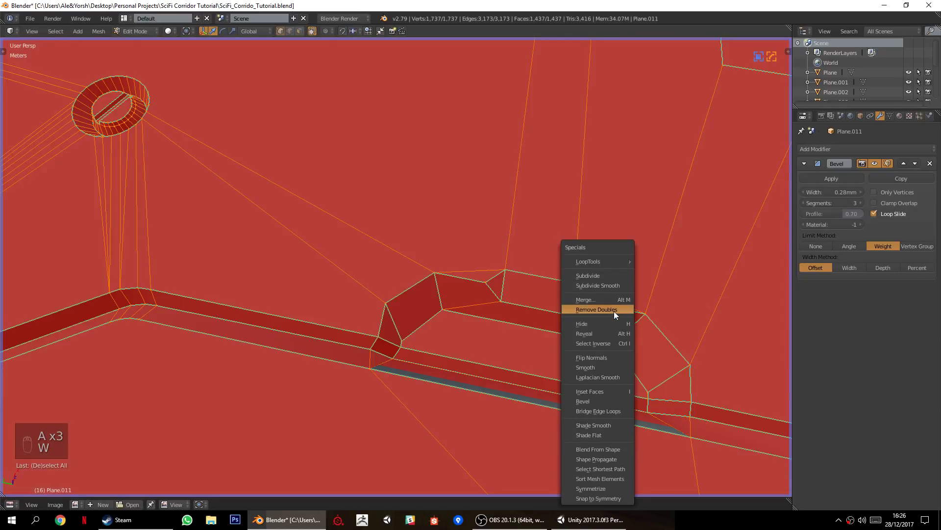
{"action": "left_click", "coordinate": [614, 311]}
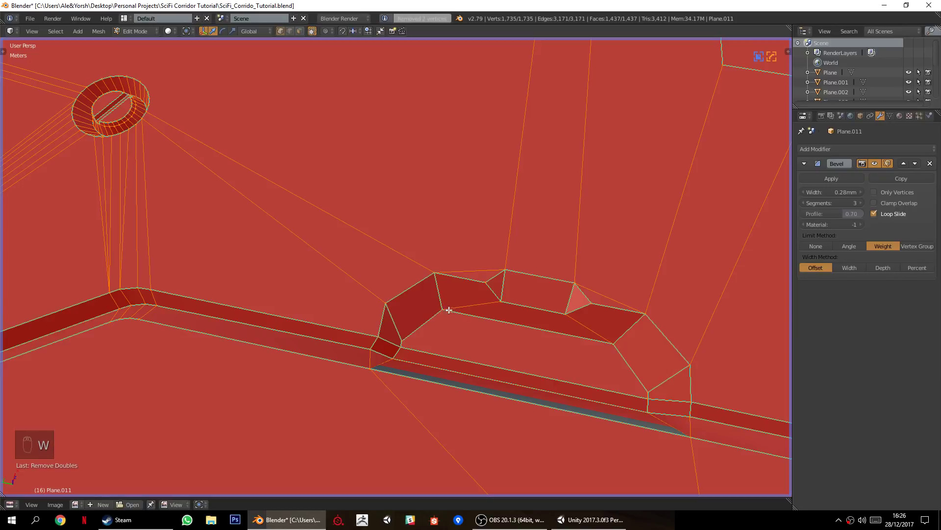
{"action": "key", "text": "a"}
Move the two inner corner vertices at the bracket recess's ends away from the groove and add an edge across the recess floor.
{"action": "middle_click_drag", "start_coordinate": [486, 359], "coordinate": [424, 343]}
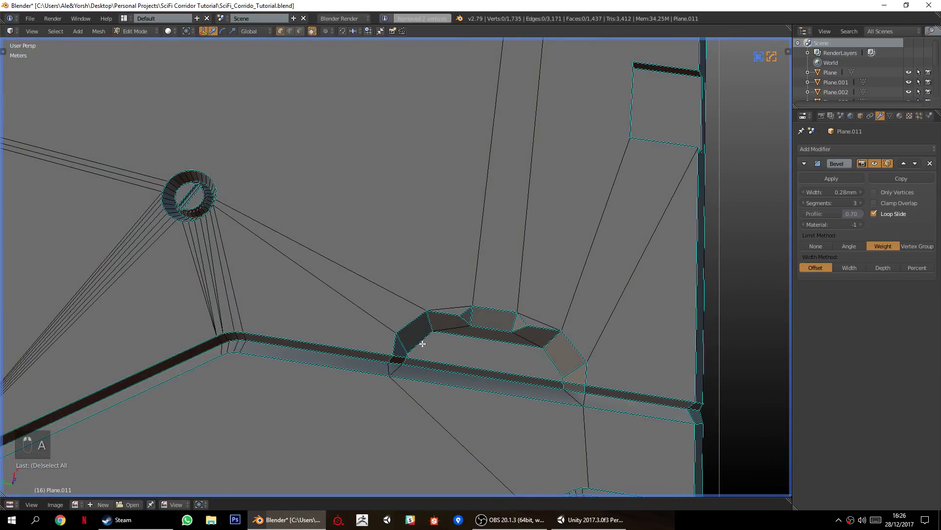
{"action": "middle_click_drag", "start_coordinate": [492, 355], "coordinate": [443, 311], "text": "shift"}
{"action": "scroll", "coordinate": [478, 355], "scroll_direction": "up", "scroll_amount": 3}
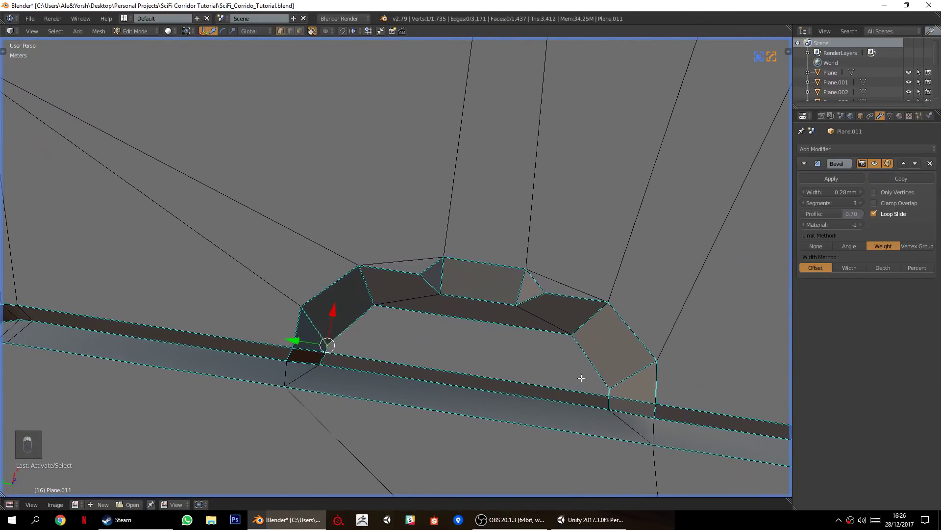
{"action": "left_click_drag", "start_coordinate": [468, 336], "coordinate": [478, 324]}
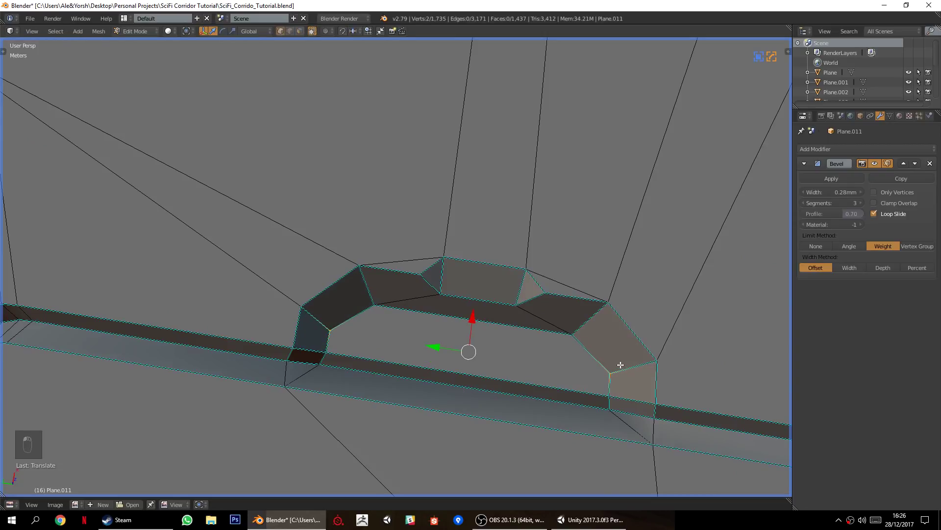
{"action": "key", "text": "a"}
Connect two vertices of the vent recess's rounded corner to the two groove vertices at the ends of the bracket recess.
{"action": "middle_click_drag", "start_coordinate": [597, 381], "coordinate": [436, 343]}
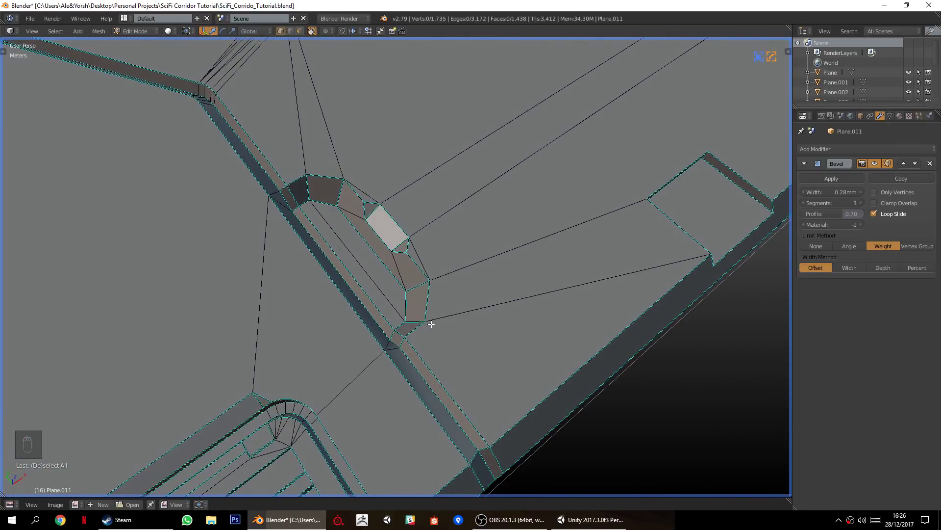
{"action": "middle_click_drag", "start_coordinate": [431, 326], "coordinate": [340, 293]}
{"action": "scroll", "coordinate": [286, 304], "scroll_direction": "up", "scroll_amount": 6}
{"action": "scroll", "coordinate": [336, 374], "scroll_direction": "down", "scroll_amount": 4}
{"action": "middle_click_drag", "start_coordinate": [294, 262], "coordinate": [340, 264], "text": "shift"}
{"action": "scroll", "coordinate": [414, 298], "scroll_direction": "down", "scroll_amount": 5}
{"action": "middle_click_drag", "start_coordinate": [341, 264], "coordinate": [340, 317], "text": "shift"}
{"action": "middle_click_drag", "start_coordinate": [424, 314], "coordinate": [456, 343]}
{"action": "scroll", "coordinate": [493, 321], "scroll_direction": "up", "scroll_amount": 3}
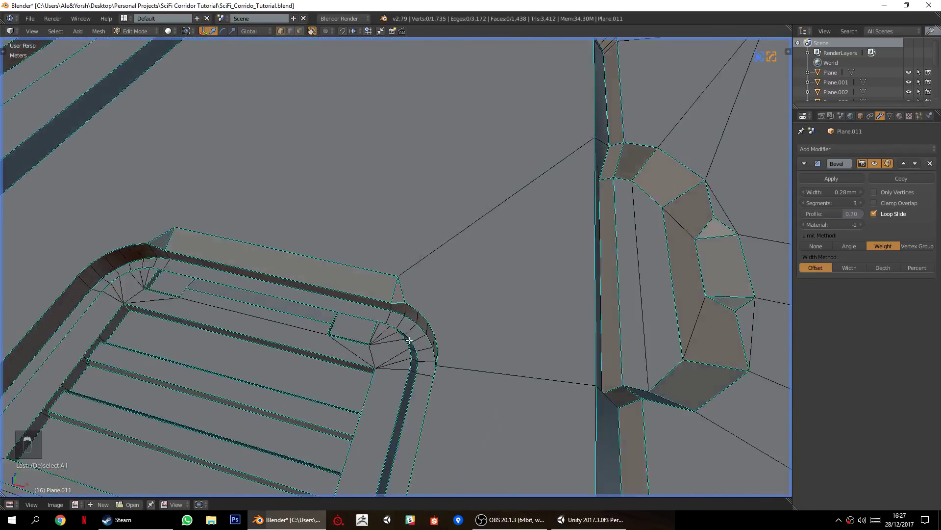
{"action": "scroll", "coordinate": [469, 347], "scroll_direction": "up", "scroll_amount": 2}
{"action": "right_click", "coordinate": [616, 371], "text": "shift"}
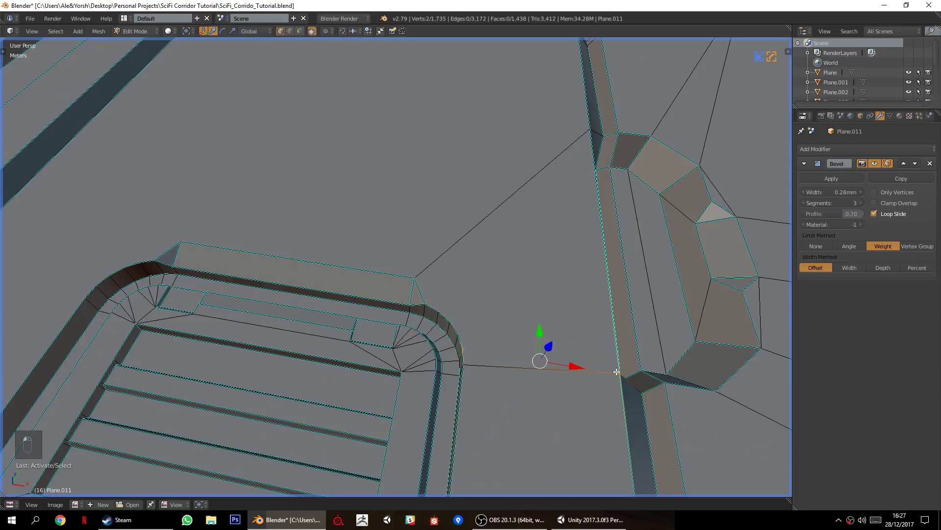
{"action": "right_click", "coordinate": [426, 300]}
{"action": "right_click", "coordinate": [581, 133], "text": "shift"}
{"action": "key", "text": "j"}
Connect the three remaining rounded-corner vertices of the vent recess to the groove vertices beside the bracket recess.
{"action": "right_click", "coordinate": [442, 310]}
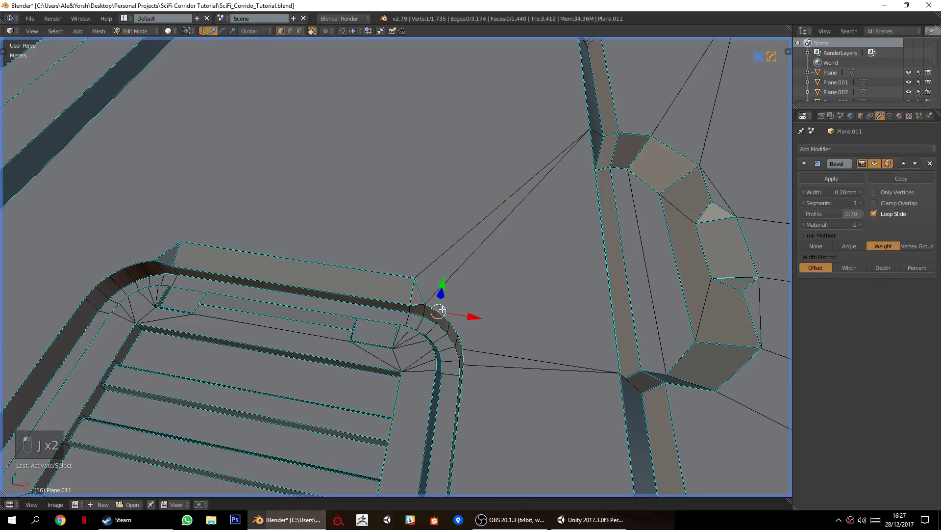
{"action": "right_click", "coordinate": [590, 136], "text": "shift"}
{"action": "right_click", "coordinate": [462, 332]}
{"action": "right_click", "coordinate": [617, 363], "text": "shift"}
{"action": "right_click", "coordinate": [460, 325]}
{"action": "right_click", "coordinate": [587, 133], "text": "shift"}
{"action": "key", "text": "a"}
Connect the outer corner vertex of the vent recess's ledge to the groove's nearest bend vertex.
{"action": "middle_click_drag", "start_coordinate": [567, 262], "coordinate": [392, 275]}
{"action": "right_click", "coordinate": [498, 327]}
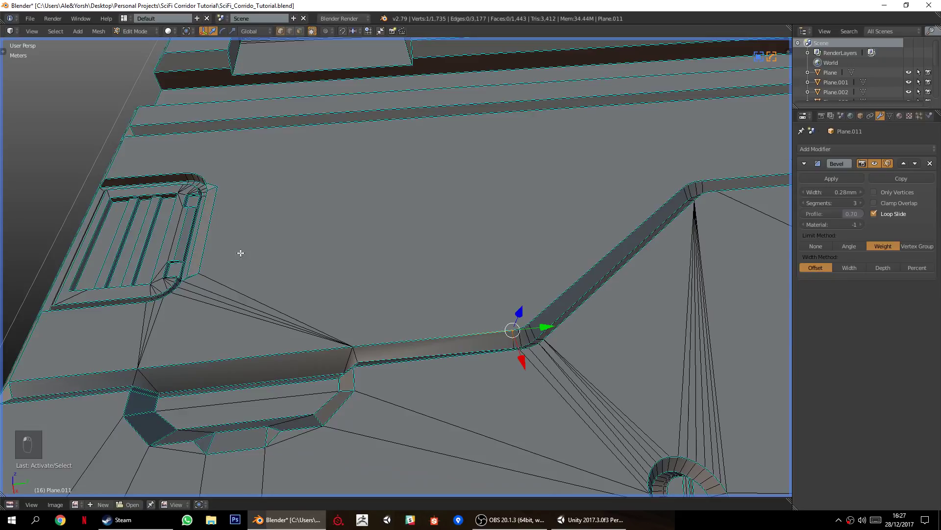
{"action": "right_click", "coordinate": [205, 269], "text": "shift"}
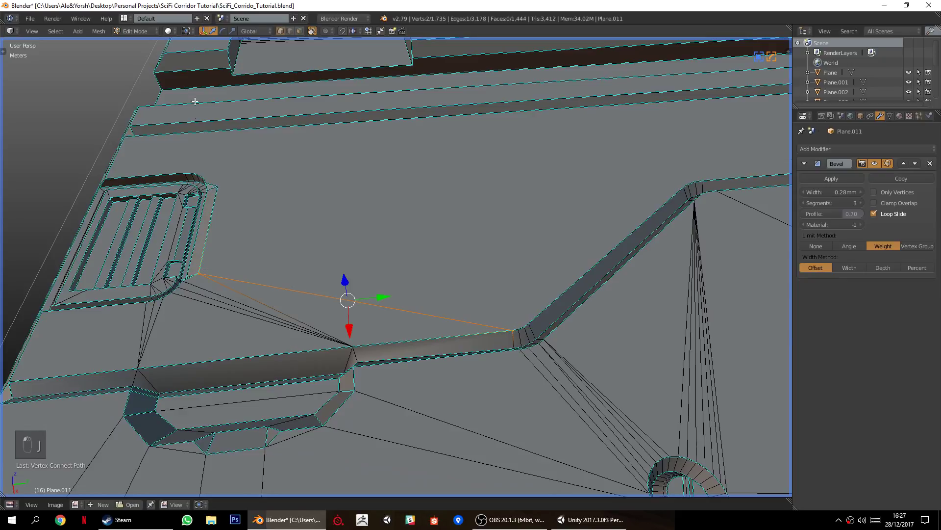
Apply Set SSharp to the two outer edges where the bracket recess's ends meet the groove wall.
{"action": "left_click", "coordinate": [290, 30]}
{"action": "right_click", "coordinate": [359, 353]}
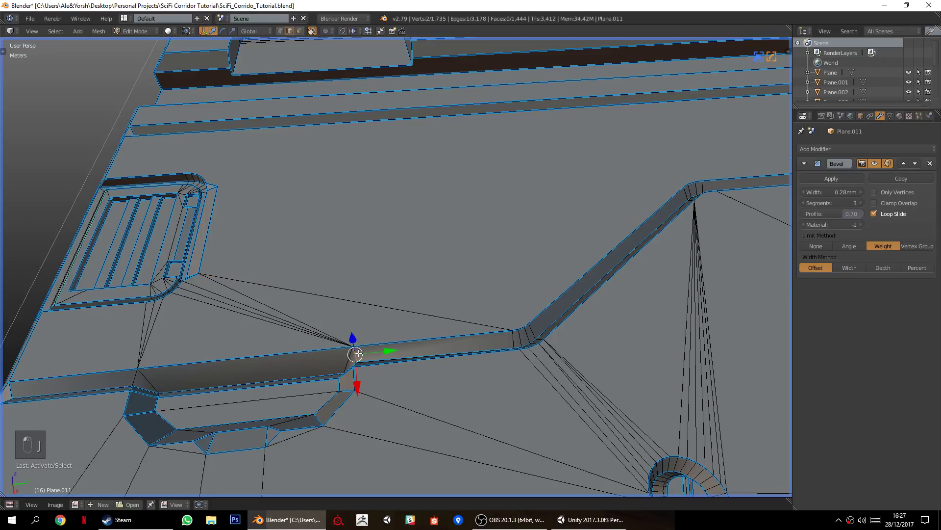
{"action": "right_click", "coordinate": [148, 373], "text": "shift"}
{"action": "key", "text": "q"}
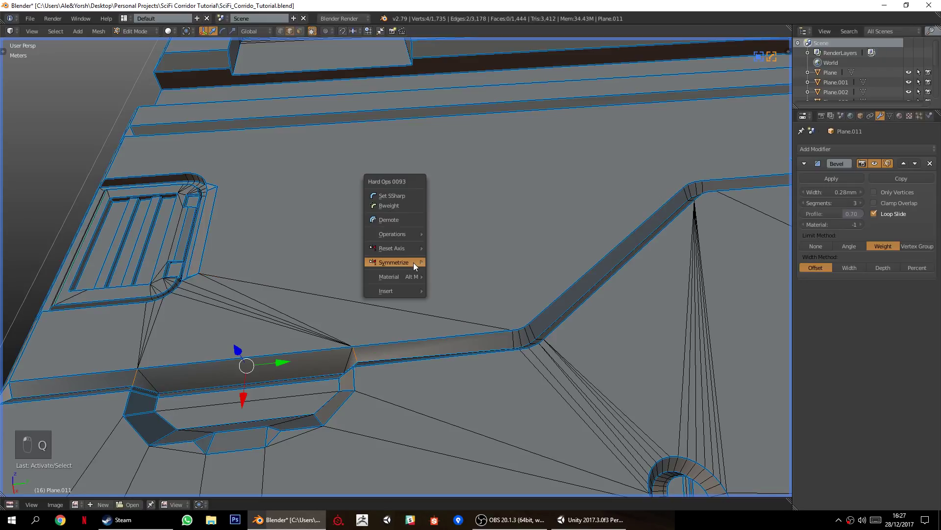
{"action": "left_click", "coordinate": [392, 196]}
{"action": "key", "text": "a"}
{"action": "middle_click_drag", "start_coordinate": [378, 261], "coordinate": [409, 361]}
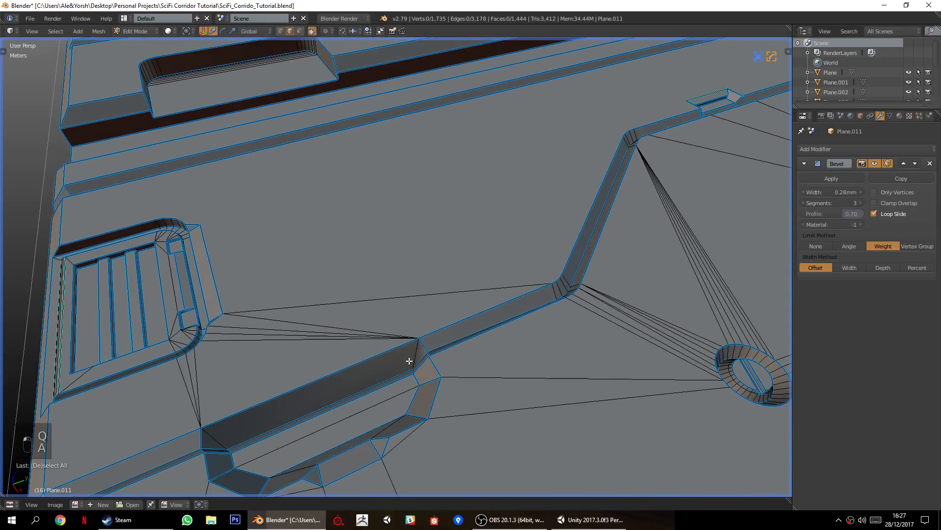
Check the shading, then mark the two inner edges where the bracket recess's ends meet the groove wall as sharp.
{"action": "key", "text": "Tab"}
{"action": "middle_click_drag", "start_coordinate": [430, 396], "coordinate": [473, 377]}
{"action": "key", "text": "Tab"}
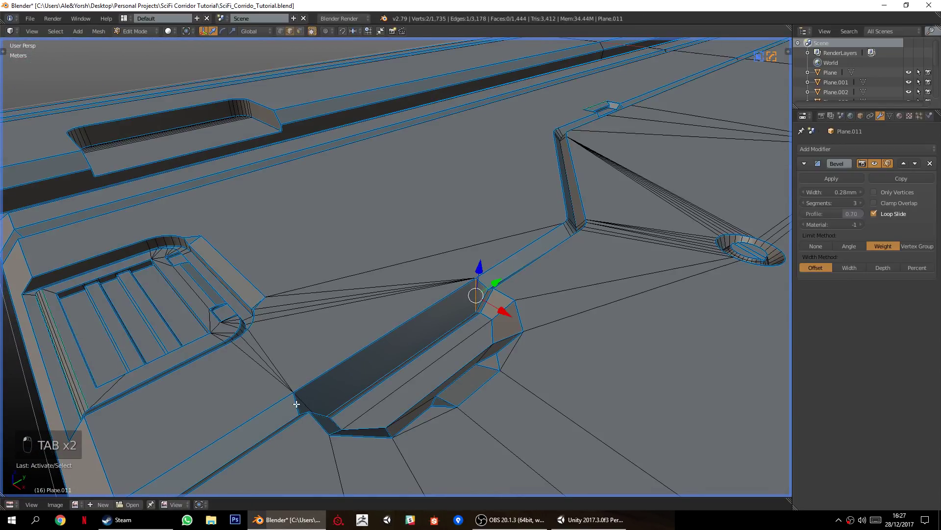
{"action": "key", "text": "q"}
{"action": "left_click", "coordinate": [334, 328]}
{"action": "key", "text": "a"}
{"action": "key", "text": "Tab"}
In top orthographic view, move the inner groove-bottom vertex at the bracket recess's screw-side end along Y, level with the recess's inner edge.
{"action": "mouse_move", "coordinate": [392, 331]}
{"action": "middle_mouse_down"}
{"action": "mouse_move", "coordinate": [488, 345]}
{"action": "mouse_move", "coordinate": [457, 364]}
{"action": "mouse_move", "coordinate": [404, 351]}
{"action": "mouse_move", "coordinate": [378, 315]}
{"action": "mouse_move", "coordinate": [384, 338]}
{"action": "middle_mouse_up"}
{"action": "key", "text": "KP_5"}
{"action": "key", "text": "KP_7"}
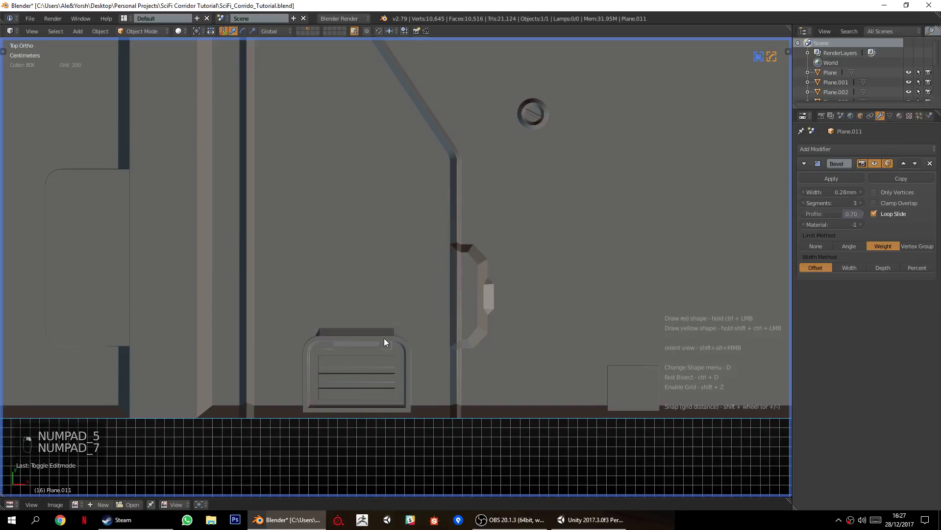
{"action": "scroll", "coordinate": [399, 334], "scroll_direction": "up", "scroll_amount": 5}
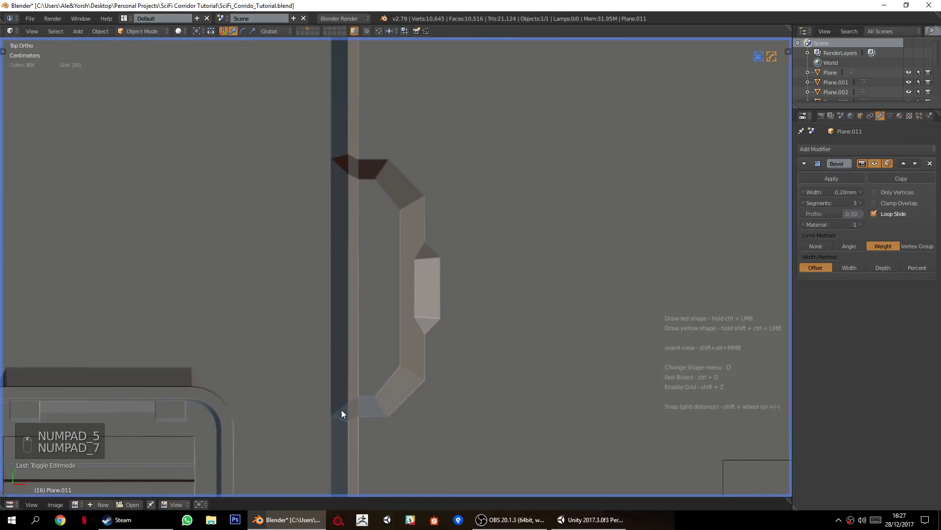
{"action": "key", "text": "Tab"}
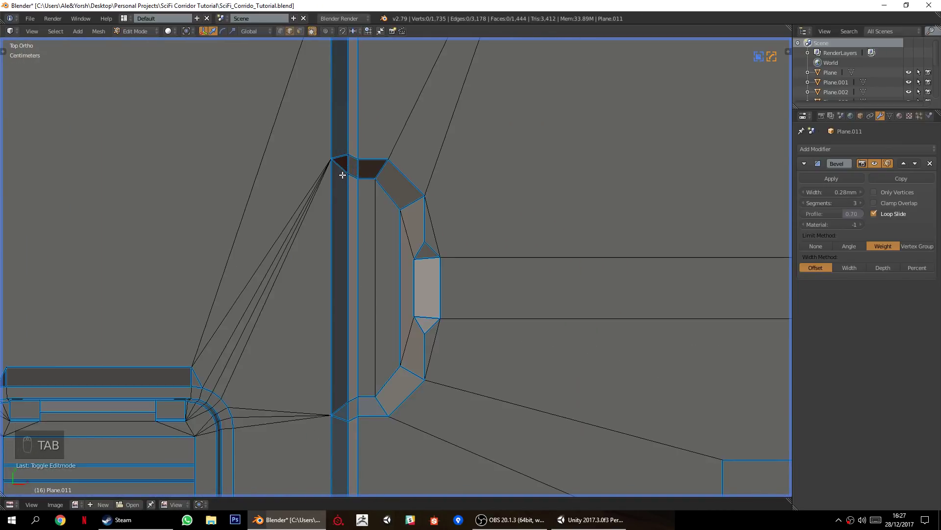
{"action": "left_click", "coordinate": [282, 30]}
{"action": "scroll", "coordinate": [313, 279], "scroll_direction": "up", "scroll_amount": 4}
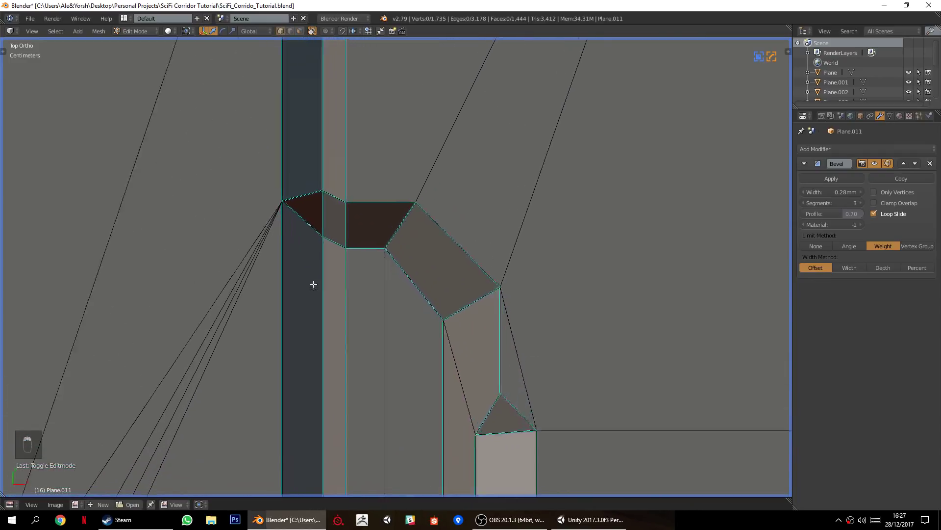
{"action": "scroll", "coordinate": [313, 280], "scroll_direction": "up", "scroll_amount": 5}
{"action": "right_click", "coordinate": [367, 306]}
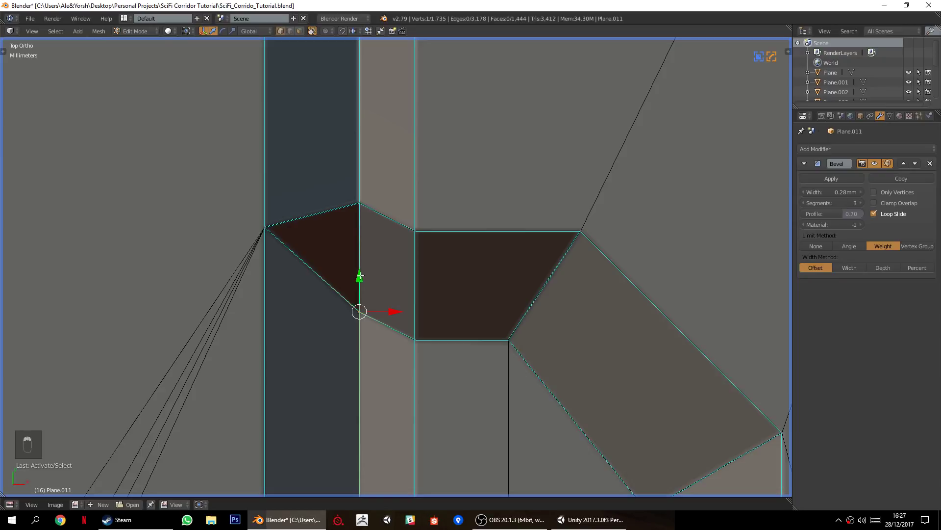
{"action": "key", "text": "g"}
{"action": "left_click", "coordinate": [353, 433]}
Align the screw-side end's outer groove vertices with the recess's outer edge, moving them about 2 mm and 0.3 mm down along Y.
{"action": "right_click", "coordinate": [359, 203]}
{"action": "key", "text": "g"}
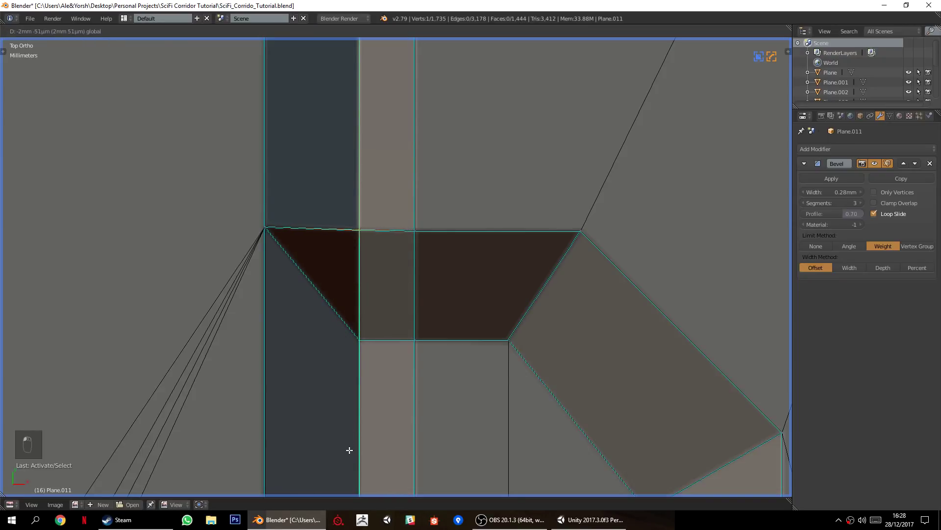
{"action": "left_click", "coordinate": [350, 454]}
{"action": "right_click", "coordinate": [264, 228]}
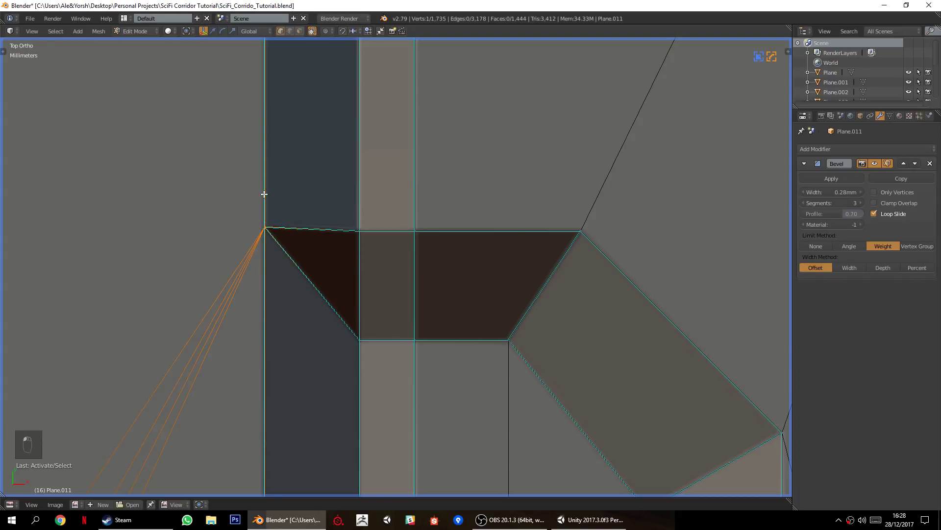
{"action": "key", "text": "g"}
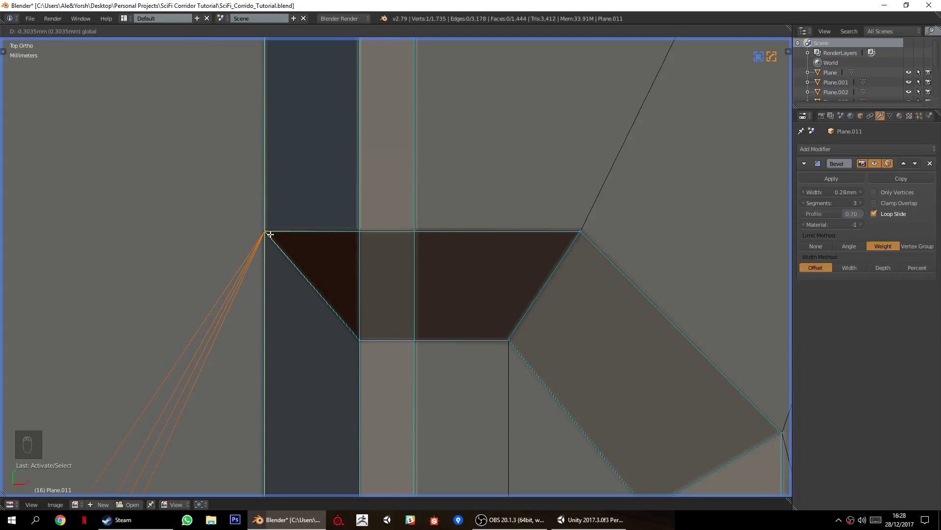
{"action": "left_click", "coordinate": [270, 234]}
{"action": "key", "text": "a"}
At the bracket recess's other end, move the inner groove-bottom vertices up along Y, level with the recess's inner and outer edges, the latter by about 2 mm.
{"action": "scroll", "coordinate": [370, 353], "scroll_direction": "down", "scroll_amount": 6}
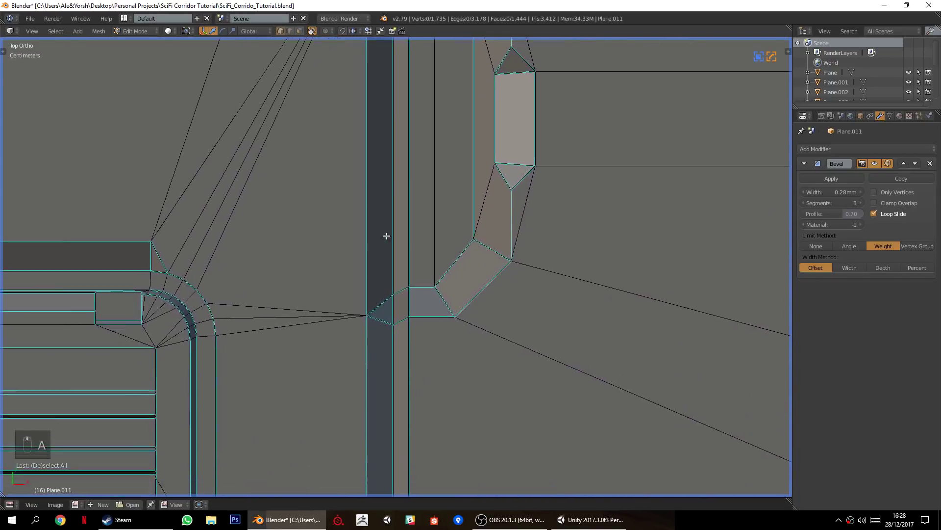
{"action": "scroll", "coordinate": [386, 236], "scroll_direction": "up", "scroll_amount": 4}
{"action": "right_click", "coordinate": [388, 337]}
{"action": "key", "text": "g"}
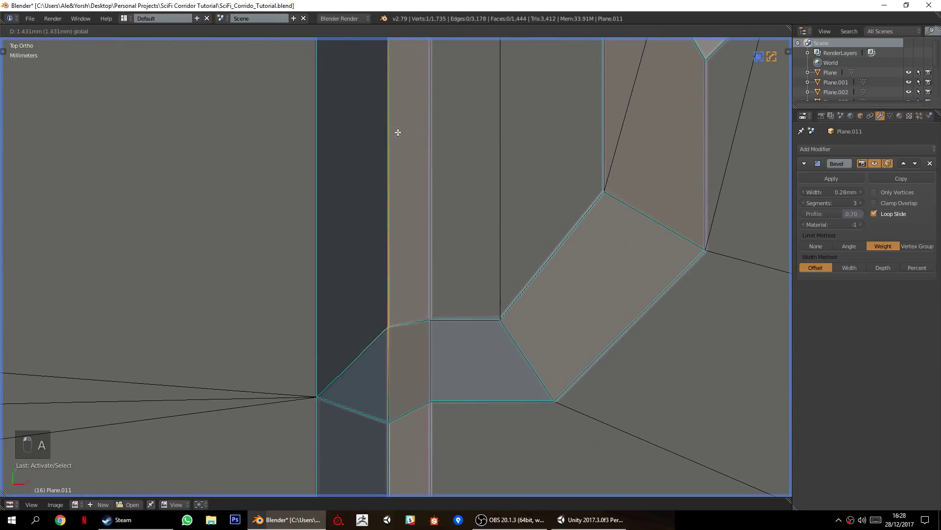
{"action": "left_click", "coordinate": [402, 138]}
{"action": "right_click", "coordinate": [388, 416]}
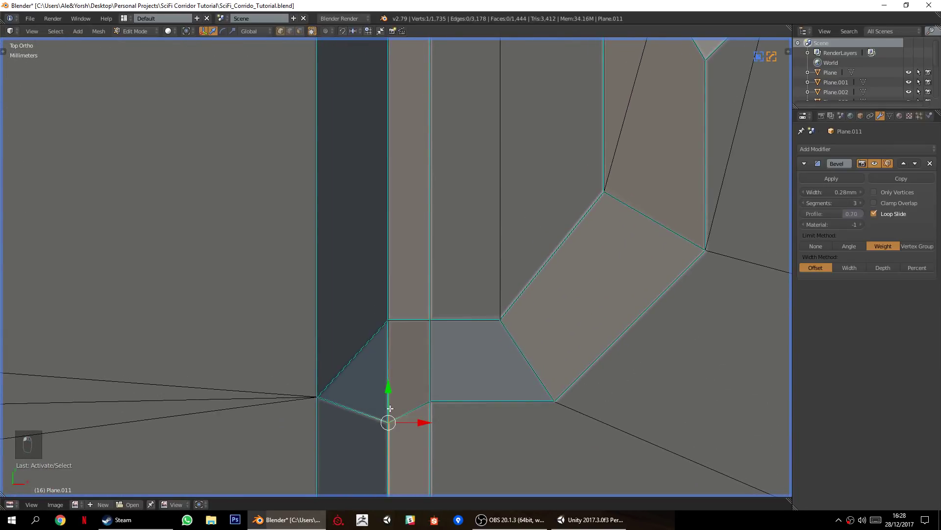
{"action": "key", "text": "g"}
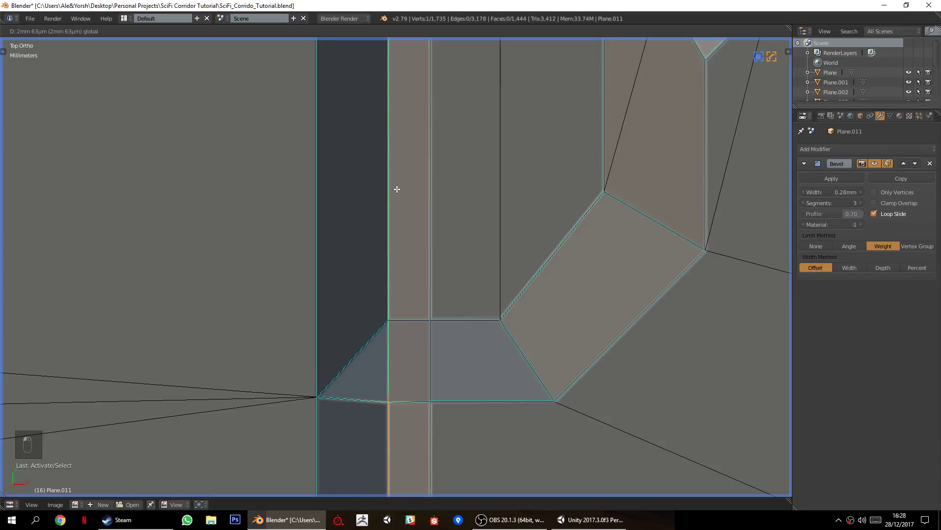
{"action": "left_click_drag", "start_coordinate": [388, 187], "coordinate": [388, 187]}
Align the outer groove vertices at this end of the bracket recess with the recess's outer edge along Y.
{"action": "middle_click_drag", "start_coordinate": [336, 358], "coordinate": [338, 261], "text": "shift"}
{"action": "middle_click_drag", "start_coordinate": [326, 341], "coordinate": [326, 304], "text": "ctrl"}
{"action": "right_click", "coordinate": [318, 292]}
{"action": "left_click_drag", "start_coordinate": [316, 249], "coordinate": [311, 307]}
{"action": "right_click", "coordinate": [397, 294], "text": "shift"}
{"action": "left_click_drag", "start_coordinate": [367, 259], "coordinate": [363, 261]}
{"action": "scroll", "coordinate": [374, 294], "scroll_direction": "down", "scroll_amount": 8}
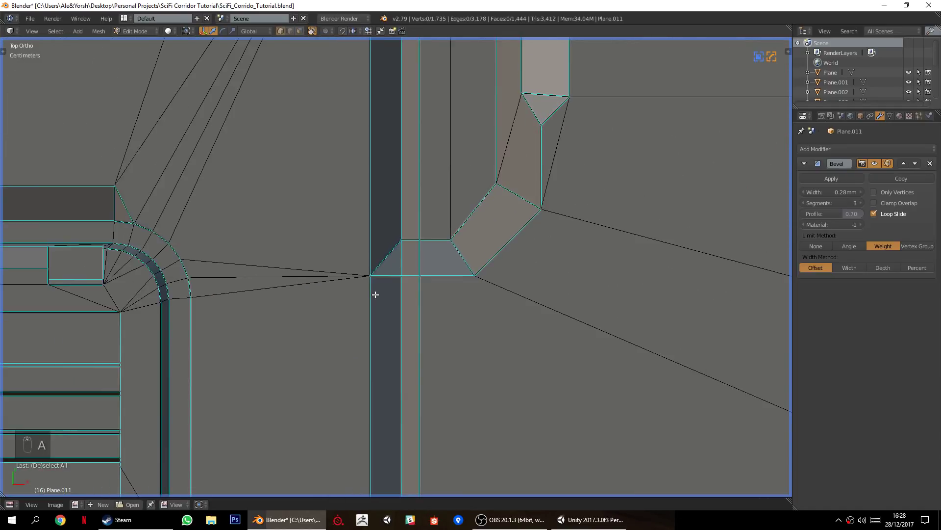
{"action": "key", "text": "a"}
Examine the realigned bracket recess in perspective view, including its shading in Object Mode.
{"action": "scroll", "coordinate": [337, 295], "scroll_direction": "up", "scroll_amount": 2}
{"action": "left_click", "coordinate": [288, 31]}
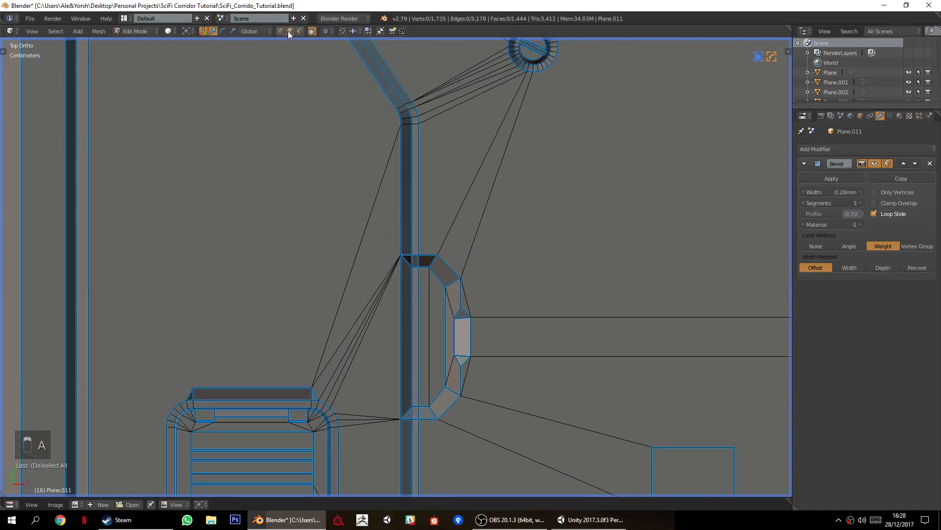
{"action": "scroll", "coordinate": [337, 242], "scroll_direction": "down", "scroll_amount": 3}
{"action": "middle_click_drag", "start_coordinate": [369, 308], "coordinate": [368, 248]}
{"action": "key", "text": "KP_5"}
{"action": "scroll", "coordinate": [393, 260], "scroll_direction": "up", "scroll_amount": 6}
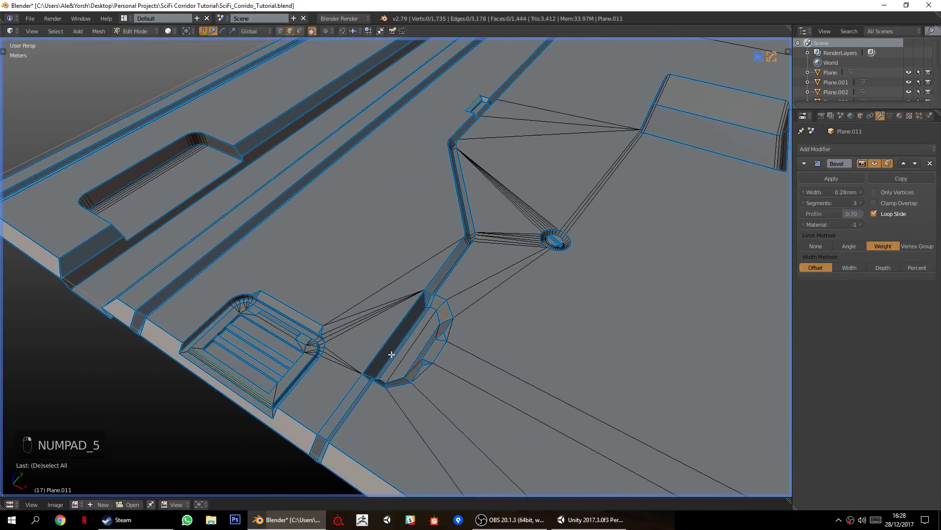
{"action": "key", "text": "Tab"}
{"action": "middle_click_drag", "start_coordinate": [413, 387], "coordinate": [298, 317]}
{"action": "key", "text": "Tab"}
Connect the inner corner vertex of the small rectangular notch near the panel's edge to the outer crossing vertex on the centre line.
{"action": "right_click", "coordinate": [299, 317]}
{"action": "right_click", "coordinate": [425, 364], "text": "shift"}
{"action": "key", "text": "a"}
{"action": "right_click", "coordinate": [288, 321]}
{"action": "middle_click_drag", "start_coordinate": [289, 324], "coordinate": [457, 340]}
{"action": "right_click", "coordinate": [476, 320], "text": "shift"}
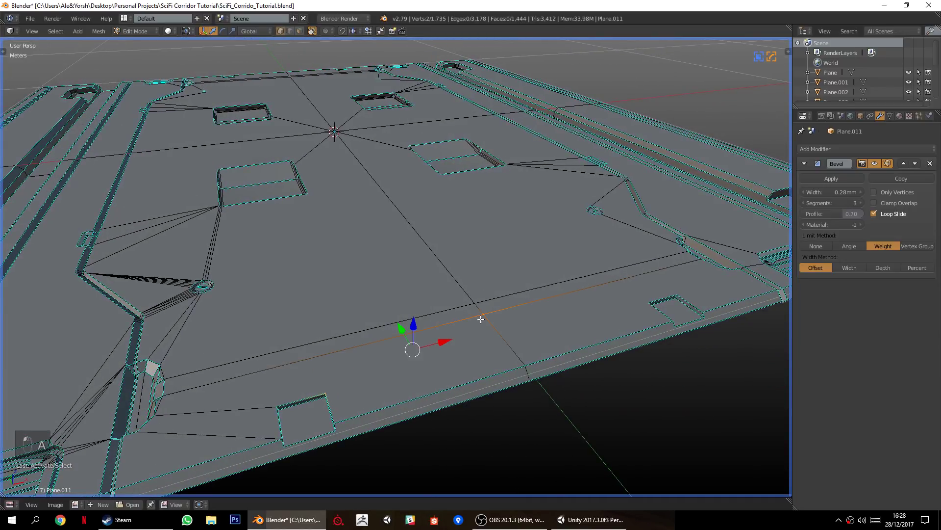
{"action": "key", "text": "a"}
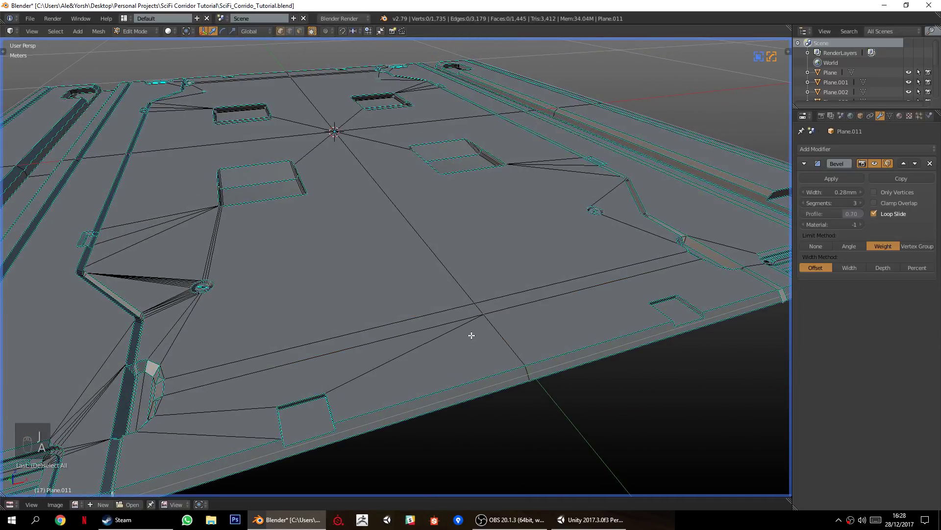
Connect the first rounded-corner vertices of the large rectangular recess to the inner crossing vertex on the centre line.
{"action": "middle_click_drag", "start_coordinate": [339, 253], "coordinate": [249, 263]}
{"action": "right_click", "coordinate": [437, 363]}
{"action": "middle_click_drag", "start_coordinate": [581, 380], "coordinate": [407, 318]}
{"action": "right_click", "coordinate": [413, 309], "text": "shift"}
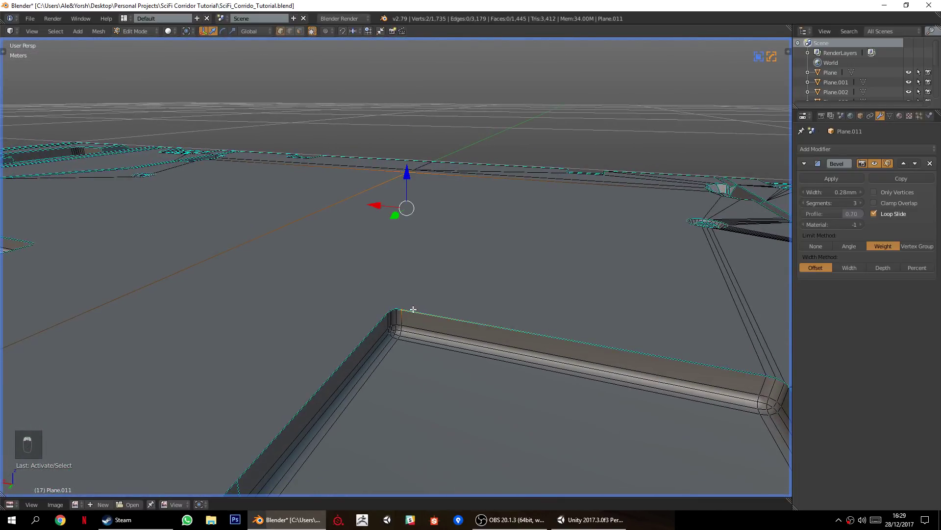
{"action": "key", "text": "a"}
{"action": "left_click", "coordinate": [384, 316]}
{"action": "middle_click_drag", "start_coordinate": [364, 198], "coordinate": [371, 227]}
{"action": "left_click", "coordinate": [432, 52], "text": "shift"}
{"action": "key", "text": "j"}
Connect the remaining vertices of the large recess's rounded corner to the same centre-line crossing vertex.
{"action": "middle_click_drag", "start_coordinate": [355, 307], "coordinate": [352, 352]}
{"action": "left_click", "coordinate": [359, 375]}
{"action": "left_click", "coordinate": [438, 118], "text": "shift"}
{"action": "left_click", "coordinate": [362, 378]}
{"action": "left_click", "coordinate": [440, 114], "text": "shift"}
{"action": "key", "text": "j"}
{"action": "key", "text": "a"}
{"action": "middle_click_drag", "start_coordinate": [441, 113], "coordinate": [345, 296]}
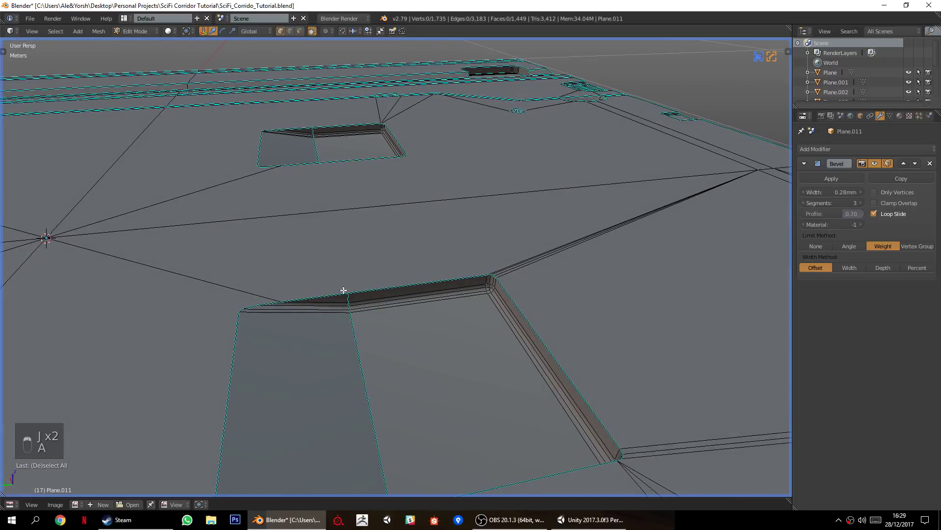
Join the slope-edge vertices of the two facing rectangular recesses with an edge across the centre line.
{"action": "middle_click_drag", "start_coordinate": [253, 202], "coordinate": [299, 374]}
{"action": "left_click", "coordinate": [294, 381], "text": "shift"}
{"action": "key", "text": "ctrl+z"}
{"action": "left_click", "coordinate": [413, 339], "text": "shift"}
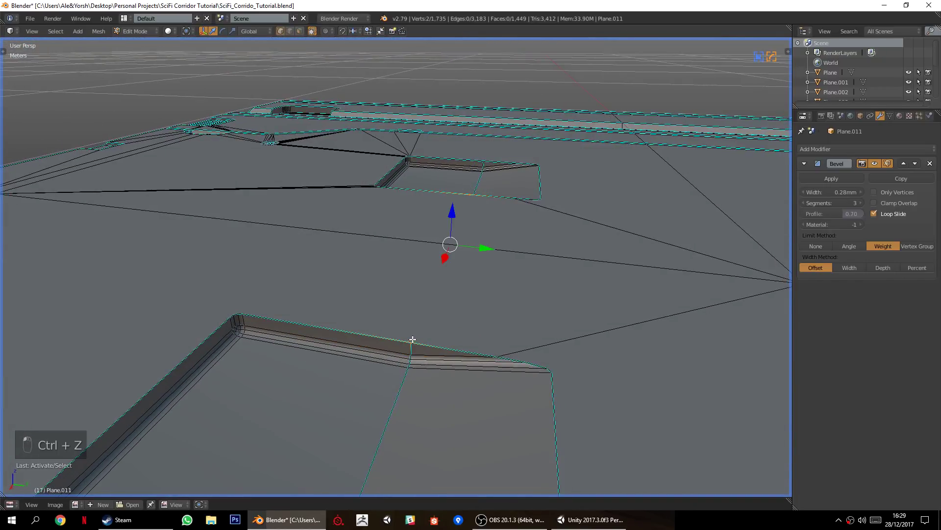
{"action": "key", "text": "j"}
{"action": "key", "text": "a"}
Connect two corner vertices at the large recess's sloped end to the vertex at the panel's centre.
{"action": "middle_click_drag", "start_coordinate": [464, 315], "coordinate": [307, 309]}
{"action": "left_click", "coordinate": [330, 313]}
{"action": "left_click", "coordinate": [316, 154], "text": "shift"}
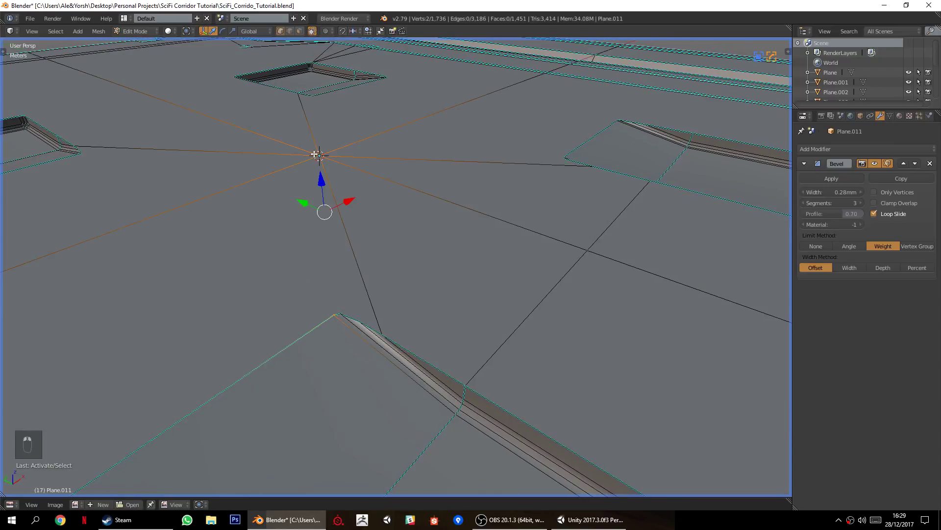
{"action": "left_click", "coordinate": [320, 157], "text": "shift"}
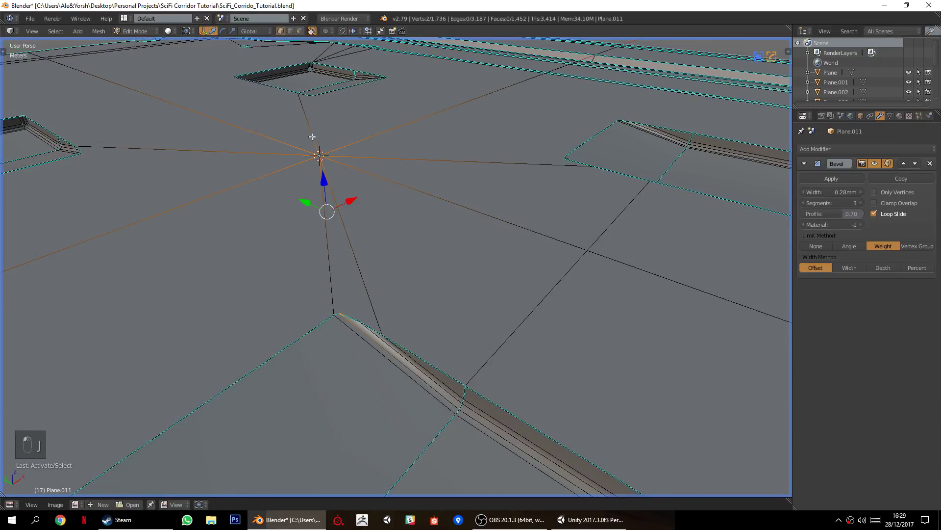
{"action": "key", "text": "j"}
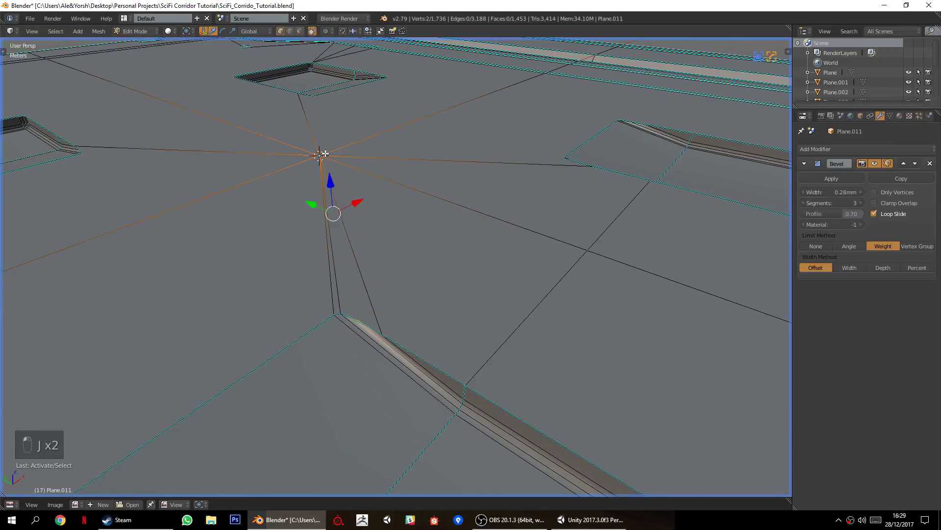
{"action": "key", "text": "a"}
Connect the recess's outer sloped-end corner and the neighbouring edge vertex to the vertex on the groove at the panel's middle line.
{"action": "middle_click_drag", "start_coordinate": [314, 219], "coordinate": [335, 310]}
{"action": "right_click", "coordinate": [335, 310]}
{"action": "right_click", "coordinate": [350, 159], "text": "shift"}
{"action": "right_click", "coordinate": [286, 316]}
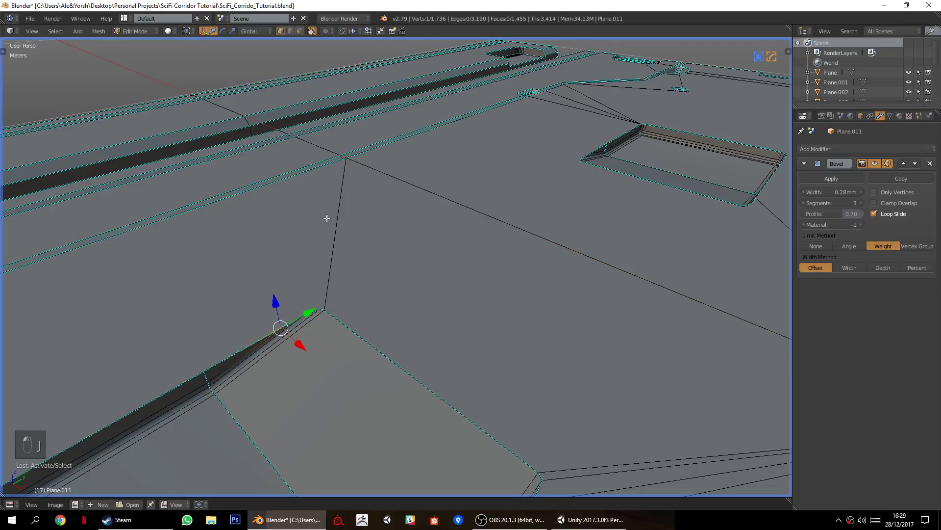
{"action": "right_click", "coordinate": [351, 166], "text": "shift"}
{"action": "key", "text": "j"}
{"action": "key", "text": "a"}
Connect the remaining bevel vertices at the outer sloped-end corner to the same groove vertex.
{"action": "left_click", "coordinate": [304, 315]}
{"action": "left_click", "coordinate": [349, 161], "text": "shift"}
{"action": "left_click", "coordinate": [317, 304]}
{"action": "left_click", "coordinate": [348, 162], "text": "shift"}
{"action": "key", "text": "j"}
{"action": "key", "text": "j"}
{"action": "key", "text": "a"}
Connect one more pair of vertices beside the large recess's sloped end with an edge.
{"action": "middle_click_drag", "start_coordinate": [348, 166], "coordinate": [333, 319]}
{"action": "left_click", "coordinate": [345, 334]}
{"action": "middle_click_drag", "start_coordinate": [305, 261], "coordinate": [495, 259]}
{"action": "left_click", "coordinate": [253, 396], "text": "shift"}
{"action": "key", "text": "ctrl+z"}
{"action": "key", "text": "j"}
{"action": "key", "text": "a"}
Connect the screw hole's rim vertex nearest the bracket recess to the inner crossing vertex on the centre line.
{"action": "middle_click_drag", "start_coordinate": [424, 393], "coordinate": [451, 323]}
{"action": "middle_click_drag", "start_coordinate": [474, 349], "coordinate": [466, 367]}
{"action": "middle_click_drag", "start_coordinate": [490, 324], "coordinate": [396, 269]}
{"action": "middle_click_drag", "start_coordinate": [278, 249], "coordinate": [377, 378]}
{"action": "right_click", "coordinate": [364, 394]}
{"action": "key", "text": "a"}
{"action": "right_click", "coordinate": [368, 404]}
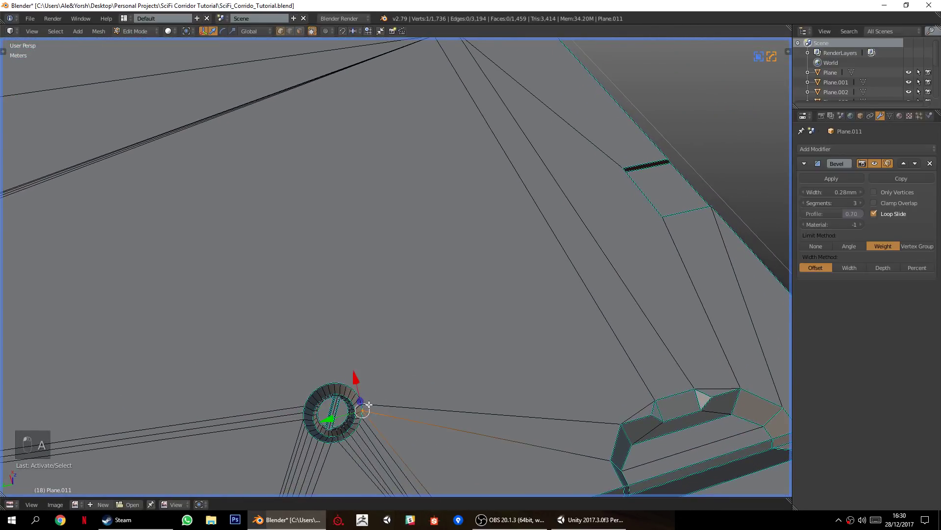
{"action": "key", "text": "a"}
{"action": "right_click", "coordinate": [362, 407]}
{"action": "middle_click_drag", "start_coordinate": [363, 403], "coordinate": [430, 277]}
{"action": "right_click", "coordinate": [437, 95], "text": "shift"}
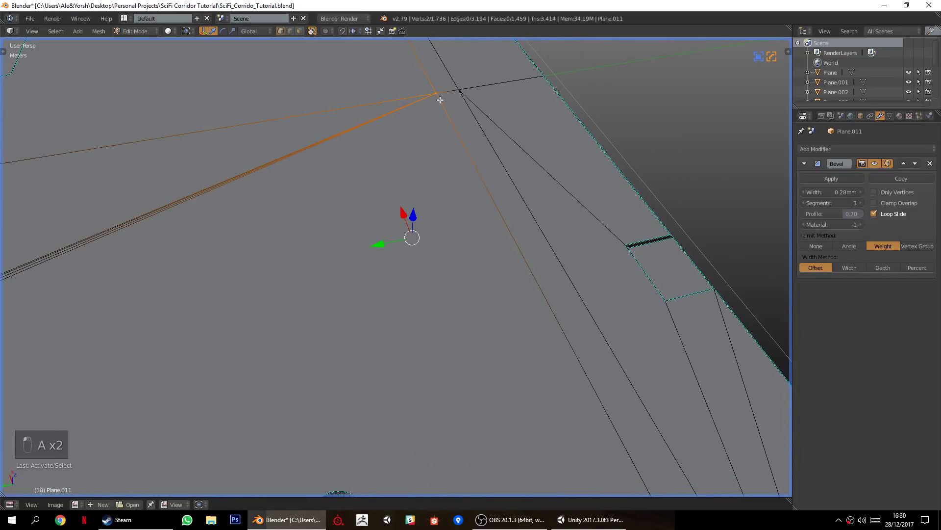
{"action": "key", "text": "j"}
Connect a vertex on the opposite side of the screw hole's rim to the large rectangular recess's nearest corner.
{"action": "middle_click_drag", "start_coordinate": [353, 294], "coordinate": [327, 285]}
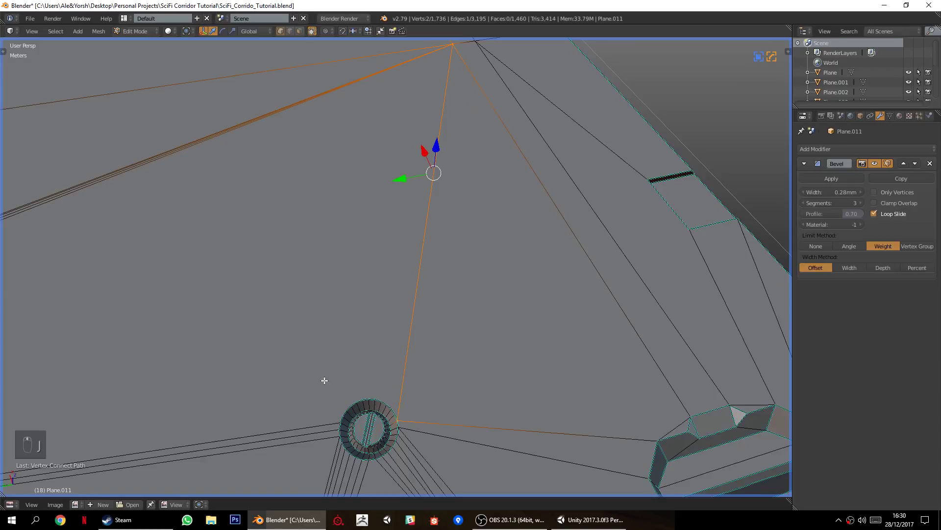
{"action": "right_click", "coordinate": [337, 415]}
{"action": "scroll", "coordinate": [255, 353], "scroll_direction": "down", "scroll_amount": 2}
{"action": "middle_click_drag", "start_coordinate": [178, 305], "coordinate": [241, 283], "text": "shift"}
{"action": "right_click", "coordinate": [120, 237], "text": "shift"}
{"action": "key", "text": "j"}
{"action": "key", "text": "a"}
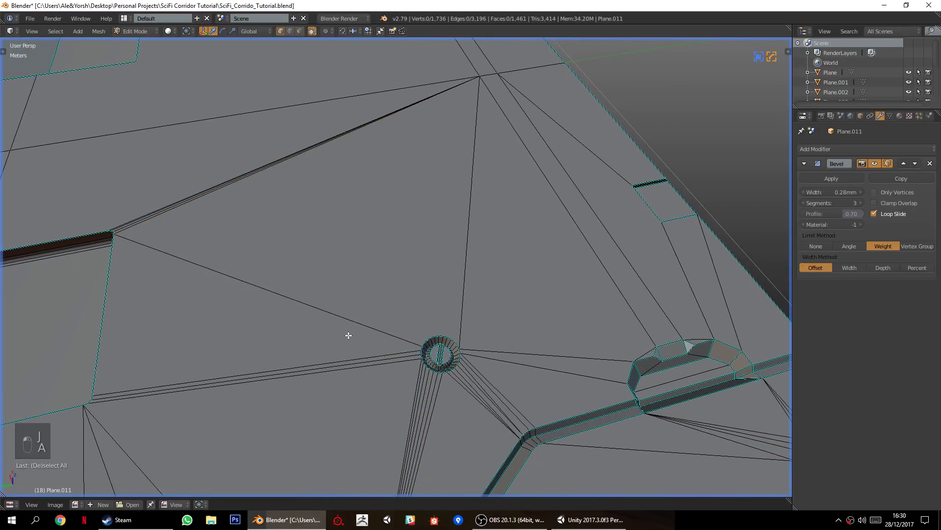
Connect the adjacent screw-hole rim vertex to the next vertex of the large recess's corner.
{"action": "middle_click_drag", "start_coordinate": [346, 332], "coordinate": [315, 346]}
{"action": "scroll", "coordinate": [384, 352], "scroll_direction": "up", "scroll_amount": 2}
{"action": "right_click", "coordinate": [389, 351]}
{"action": "right_click", "coordinate": [137, 178], "text": "shift"}
{"action": "key", "text": "ctrl+z"}
{"action": "right_click", "coordinate": [138, 179], "text": "shift"}
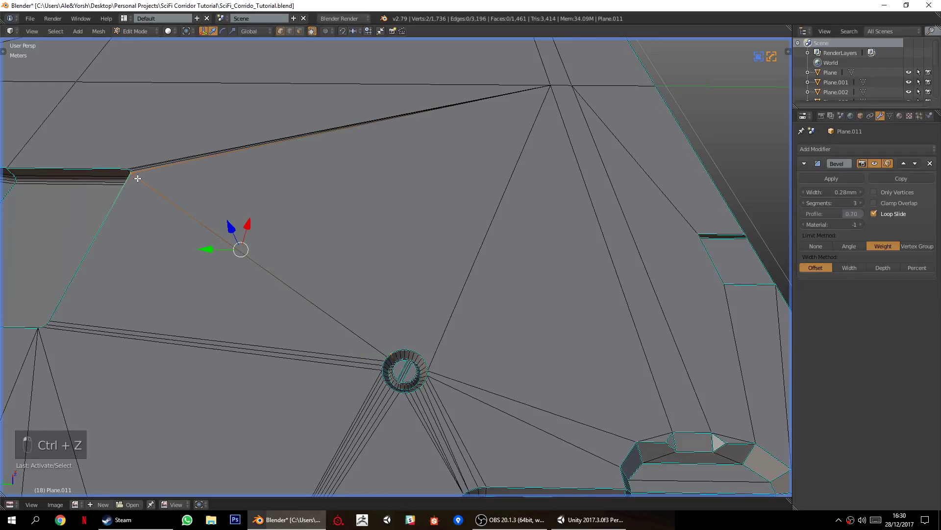
{"action": "key", "text": "j"}
Add two more edges from neighbouring screw-hole rim vertices to the inner crossing vertex on the centre line.
{"action": "right_click", "coordinate": [426, 357]}
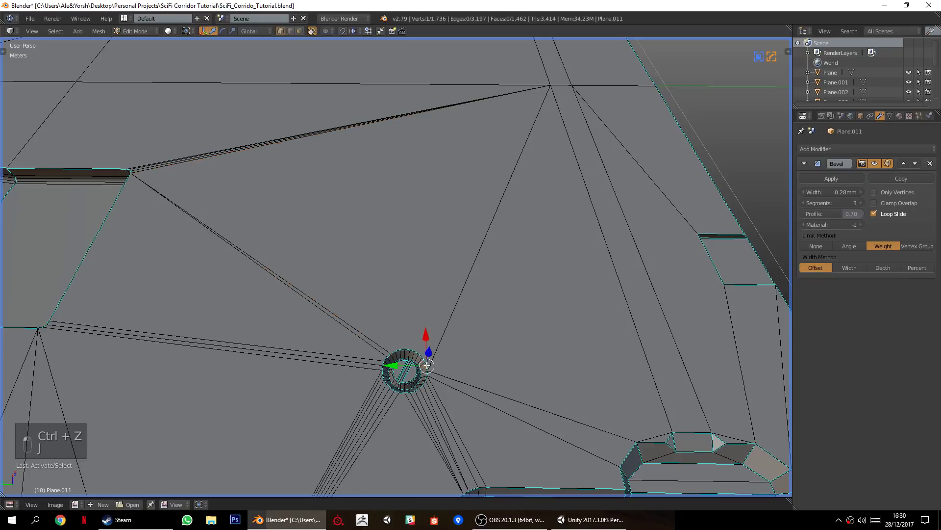
{"action": "right_click", "coordinate": [544, 95], "text": "shift"}
{"action": "key", "text": "j"}
{"action": "middle_click_drag", "start_coordinate": [405, 245], "coordinate": [420, 378]}
{"action": "right_click", "coordinate": [428, 386]}
{"action": "right_click", "coordinate": [492, 74], "text": "shift"}
{"action": "key", "text": "j"}
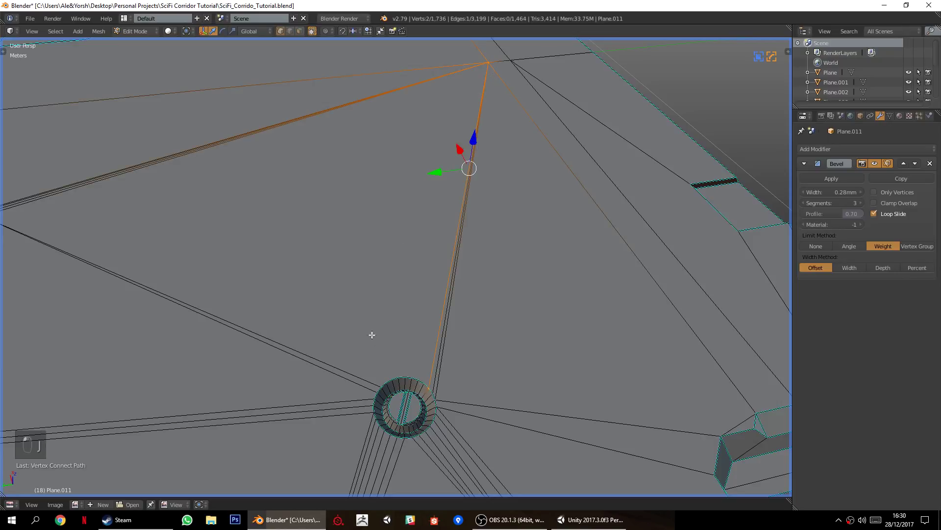
Connect a third screw-hole rim vertex to the large recess's corner.
{"action": "right_click", "coordinate": [385, 379]}
{"action": "middle_click_drag", "start_coordinate": [143, 304], "coordinate": [232, 288]}
{"action": "right_click", "coordinate": [81, 228], "text": "shift"}
{"action": "key", "text": "ctrl+z"}
{"action": "right_click", "coordinate": [82, 230], "text": "shift"}
{"action": "key", "text": "j"}
{"action": "key", "text": "a"}
Connect two rim vertices from the middle of the screw hole's unconnected arc to the centre-line crossing vertex.
{"action": "right_click", "coordinate": [448, 356]}
{"action": "right_click", "coordinate": [507, 90], "text": "shift"}
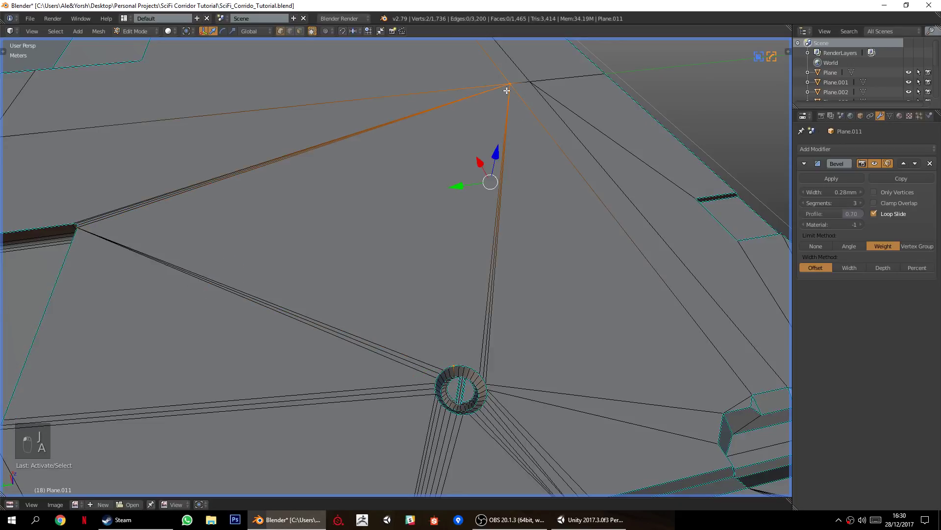
{"action": "key", "text": "j"}
{"action": "key", "text": "a"}
{"action": "right_click", "coordinate": [459, 364]}
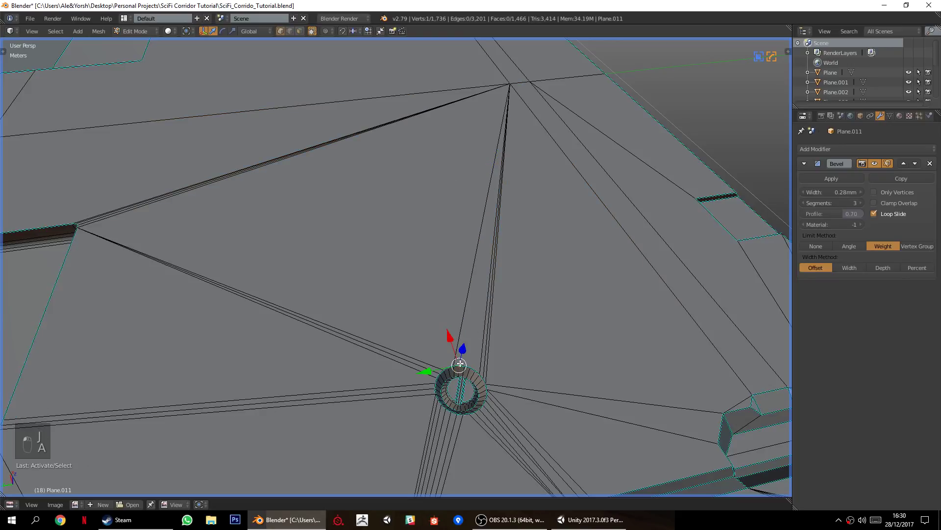
{"action": "right_click", "coordinate": [513, 85], "text": "shift"}
{"action": "key", "text": "j"}
{"action": "key", "text": "a"}
Extend the fan to the centre-line crossing vertex with edges from one recess-side rim vertex and one on the fan's other side.
{"action": "middle_click_drag", "start_coordinate": [516, 278], "coordinate": [480, 313]}
{"action": "right_click", "coordinate": [430, 384]}
{"action": "right_click", "coordinate": [548, 108], "text": "shift"}
{"action": "key", "text": "j"}
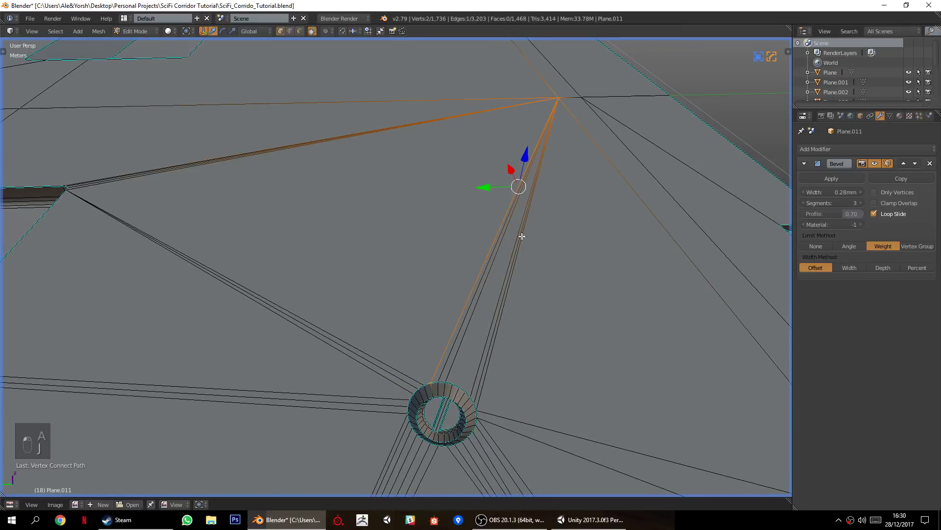
{"action": "key", "text": "a"}
{"action": "right_click", "coordinate": [455, 383]}
{"action": "right_click", "coordinate": [556, 107], "text": "shift"}
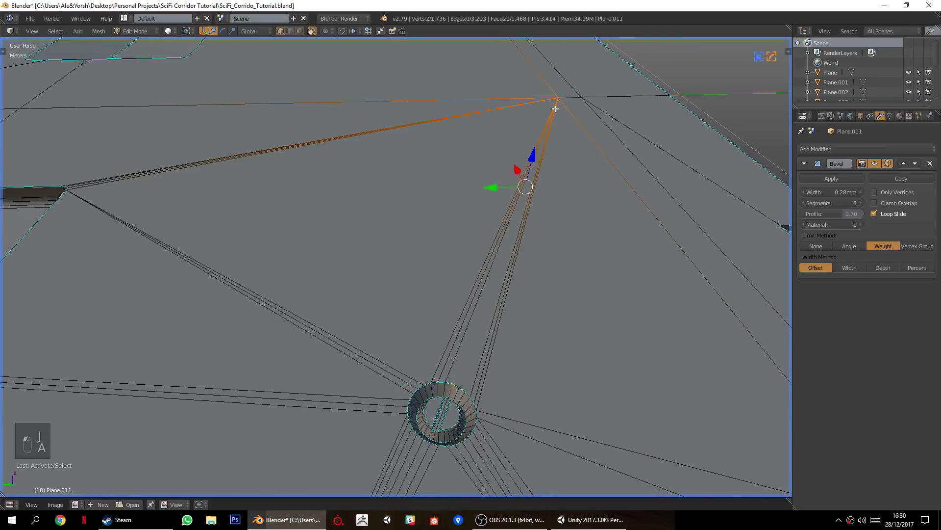
{"action": "key", "text": "j"}
Fill the remaining gap in the fan by connecting the last two unconnected rim vertices to the centre-line crossing vertex.
{"action": "right_click", "coordinate": [462, 374]}
{"action": "right_click", "coordinate": [554, 110], "text": "shift"}
{"action": "key", "text": "j"}
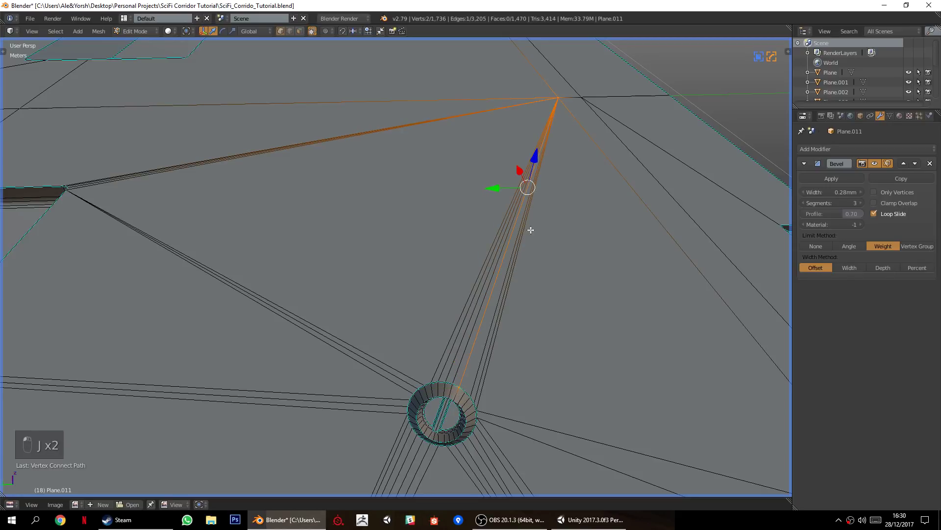
{"action": "right_click", "coordinate": [466, 390]}
{"action": "right_click", "coordinate": [555, 111], "text": "shift"}
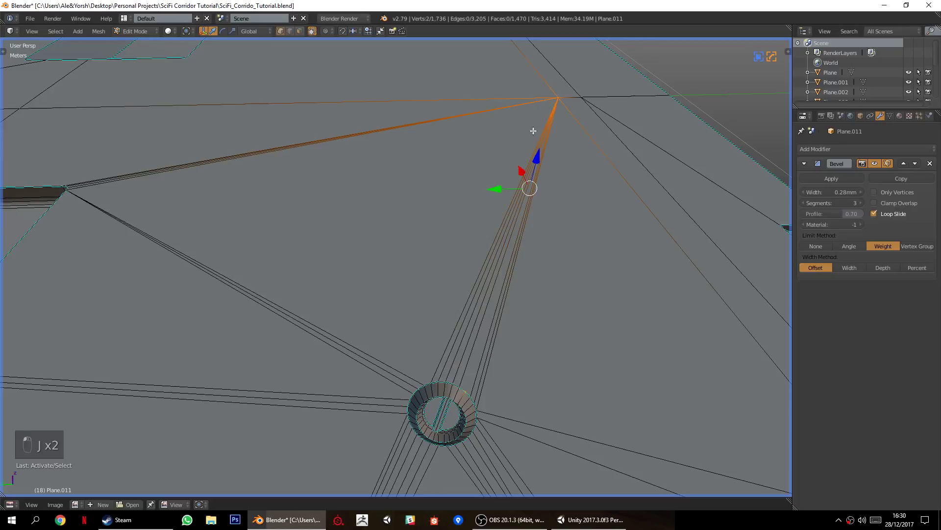
{"action": "key", "text": "j"}
{"action": "key", "text": "a"}
Slide the row of extra vertices along one side of the screw head's wall up onto the head's rim.
{"action": "scroll", "coordinate": [414, 325], "scroll_direction": "up", "scroll_amount": 5}
{"action": "scroll", "coordinate": [408, 352], "scroll_direction": "up", "scroll_amount": 1}
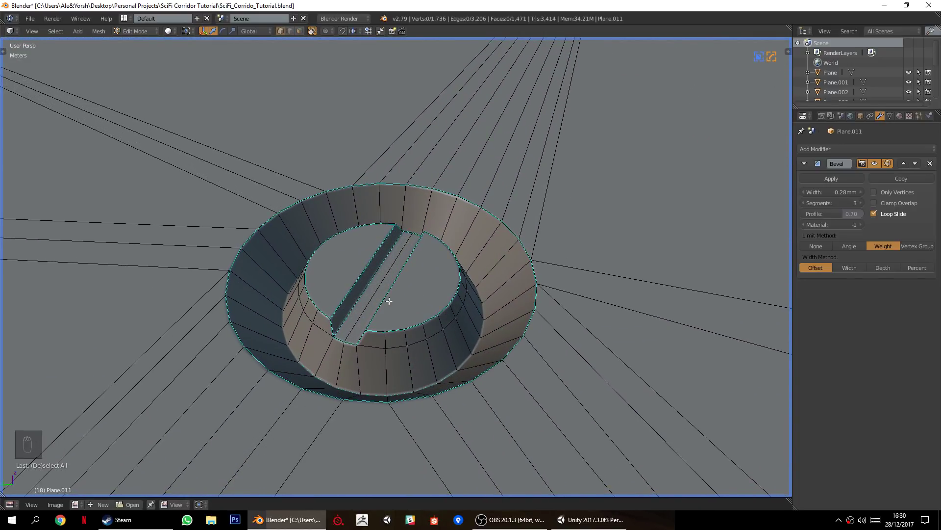
{"action": "middle_click_drag", "start_coordinate": [360, 375], "coordinate": [207, 330]}
{"action": "right_click", "coordinate": [133, 328]}
{"action": "right_click", "coordinate": [152, 331], "text": "shift"}
{"action": "right_click", "coordinate": [173, 329], "text": "shift"}
{"action": "right_click", "coordinate": [194, 325], "text": "shift"}
{"action": "right_click", "coordinate": [232, 309], "text": "shift"}
{"action": "key", "text": "ctrl+z"}
{"action": "key", "text": "ctrl+z"}
{"action": "key", "text": "ctrl+z"}
{"action": "key", "text": "ctrl+z"}
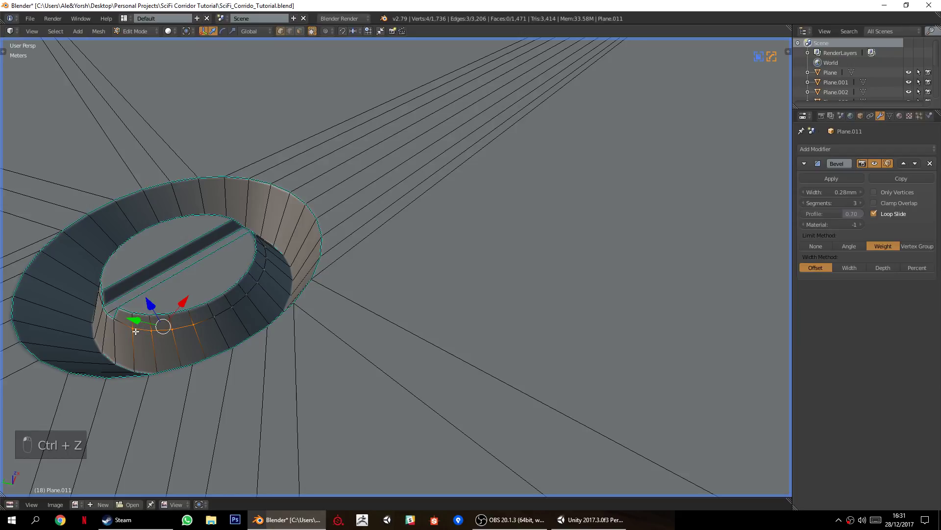
{"action": "right_click", "coordinate": [266, 250], "text": "ctrl"}
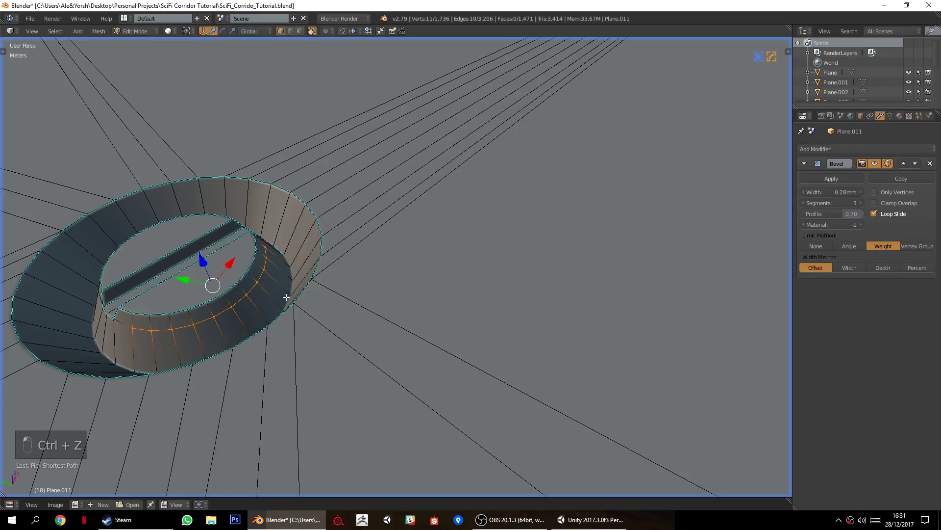
{"action": "key", "text": "KP_Decimal"}
{"action": "key", "text": "KP_Enter"}
{"action": "scroll", "coordinate": [461, 299], "scroll_direction": "down", "scroll_amount": 2}
{"action": "middle_click_drag", "start_coordinate": [461, 298], "coordinate": [307, 343]}
{"action": "key", "text": "g"}
{"action": "key", "text": "g"}
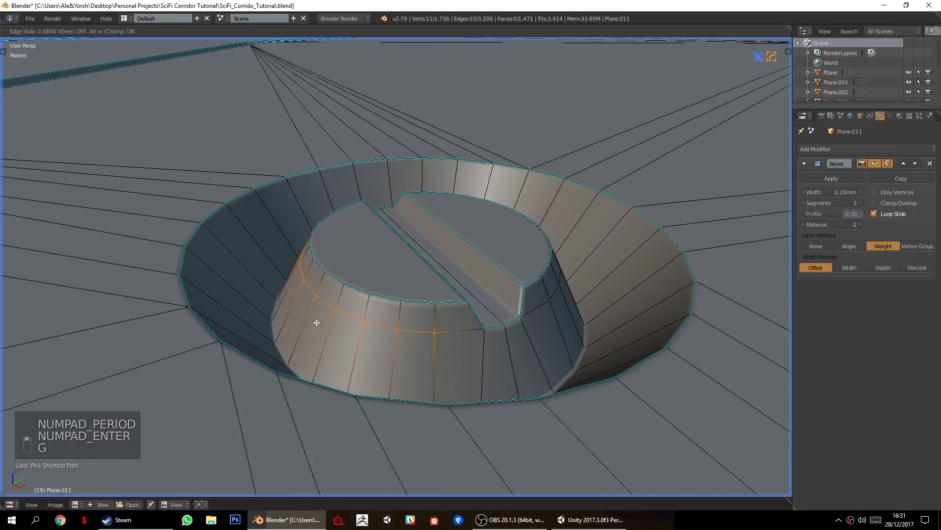
{"action": "left_click", "coordinate": [328, 265]}
{"action": "key", "text": "a"}
Slide the extra vertex row on the opposite side of the screw head's wall up onto the rim.
{"action": "middle_click_drag", "start_coordinate": [506, 329], "coordinate": [428, 343]}
{"action": "right_click", "coordinate": [400, 408]}
{"action": "middle_click_drag", "start_coordinate": [505, 432], "coordinate": [416, 429]}
{"action": "right_click", "coordinate": [434, 403], "text": "ctrl"}
{"action": "key", "text": "g"}
{"action": "key", "text": "g"}
{"action": "left_click", "coordinate": [478, 293]}
{"action": "key", "text": "a"}
Merge the overlapping vertices across the whole mesh with Remove Doubles.
{"action": "key", "text": "a"}
{"action": "key", "text": "a"}
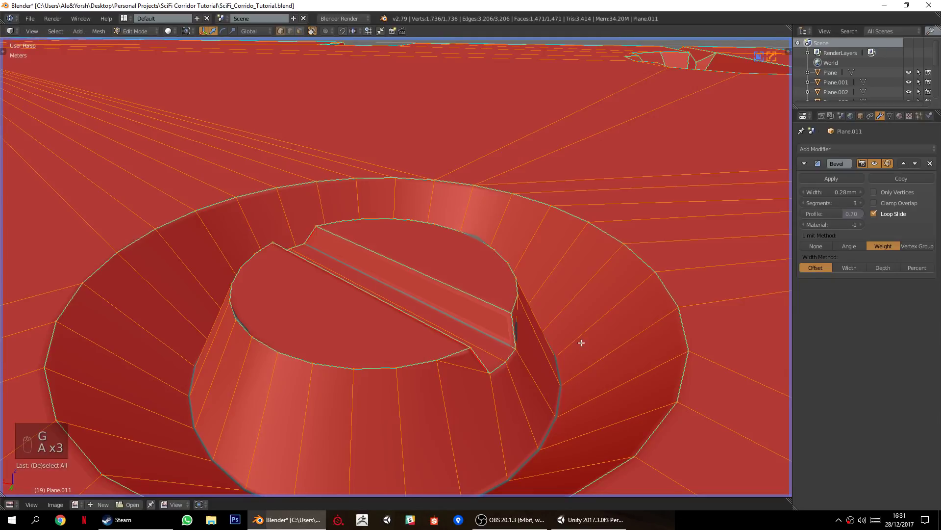
{"action": "key", "text": "w"}
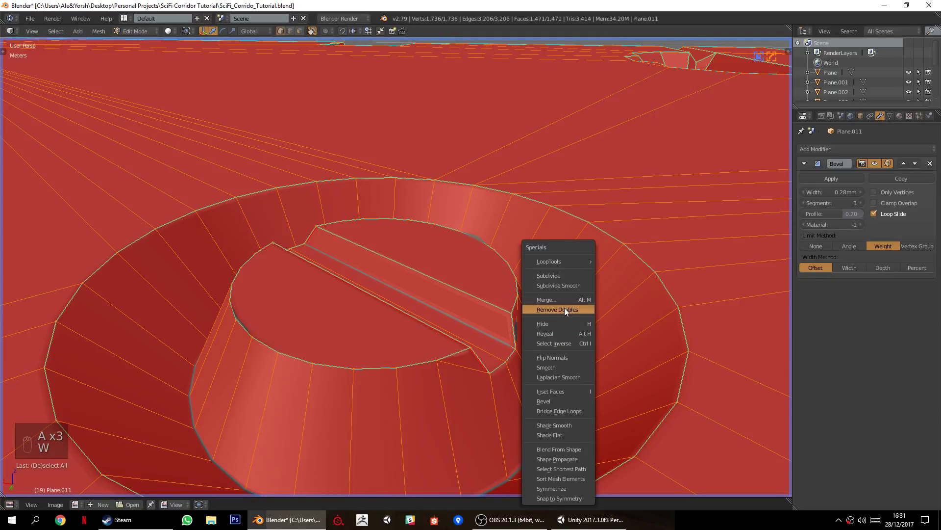
{"action": "left_click", "coordinate": [562, 309]}
{"action": "key", "text": "a"}
Mark the unmarked rim edges on one half of the screw head as sharp.
{"action": "left_click", "coordinate": [288, 32]}
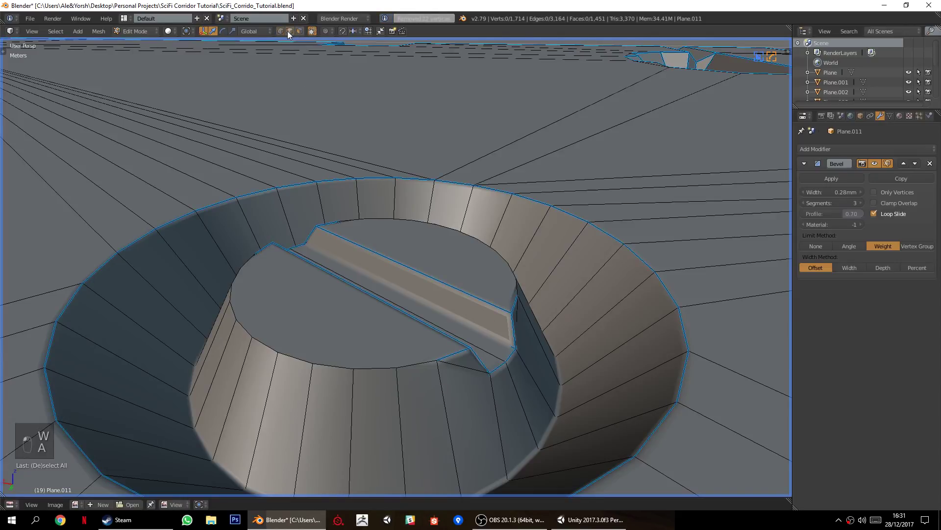
{"action": "right_click", "coordinate": [419, 358]}
{"action": "right_click", "coordinate": [364, 369], "text": "shift"}
{"action": "right_click", "coordinate": [328, 366], "text": "shift"}
{"action": "right_click", "coordinate": [297, 363], "text": "shift"}
{"action": "middle_click_drag", "start_coordinate": [194, 337], "coordinate": [266, 334]}
{"action": "right_click", "coordinate": [374, 348], "text": "shift"}
{"action": "right_click", "coordinate": [399, 356], "text": "shift"}
{"action": "right_click", "coordinate": [433, 358], "text": "shift"}
{"action": "right_click", "coordinate": [484, 358], "text": "shift"}
{"action": "right_click", "coordinate": [536, 342], "text": "shift"}
{"action": "key", "text": "q"}
{"action": "key", "text": "a"}
Mark the unmarked rim edges on the screw head's other half as sharp.
{"action": "middle_click_drag", "start_coordinate": [367, 325], "coordinate": [311, 318]}
{"action": "right_click", "coordinate": [466, 308]}
{"action": "right_click", "coordinate": [319, 339], "text": "ctrl"}
{"action": "key", "text": "q"}
{"action": "left_click", "coordinate": [498, 308]}
{"action": "key", "text": "a"}
Slide the lengthwise middle edge of the screw slot's floor onto the slot's side edge and remove doubles.
{"action": "scroll", "coordinate": [456, 367], "scroll_direction": "down", "scroll_amount": 2}
{"action": "mouse_move", "coordinate": [451, 328]}
{"action": "middle_mouse_down"}
{"action": "mouse_move", "coordinate": [466, 332]}
{"action": "mouse_move", "coordinate": [466, 347]}
{"action": "mouse_move", "coordinate": [449, 342]}
{"action": "mouse_move", "coordinate": [439, 373]}
{"action": "mouse_move", "coordinate": [460, 336]}
{"action": "middle_mouse_up"}
{"action": "key", "text": "a"}
{"action": "key", "text": "a"}
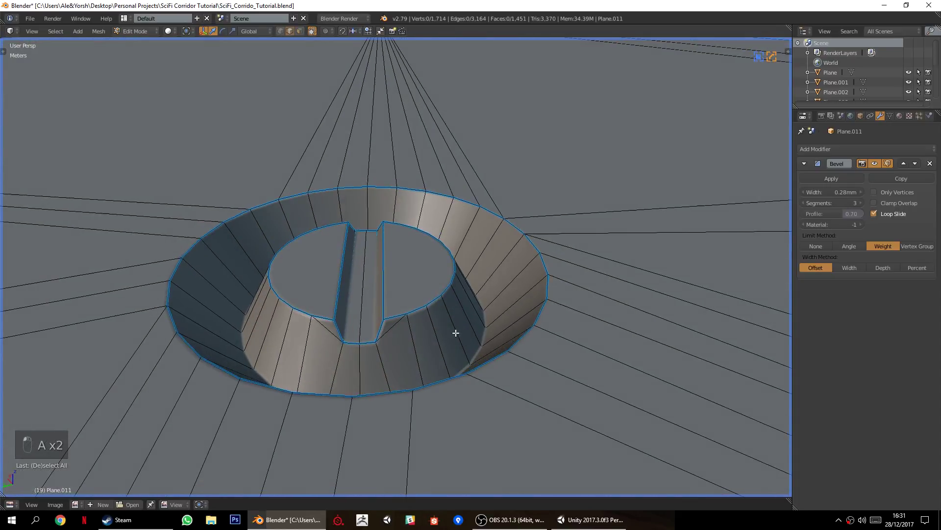
{"action": "scroll", "coordinate": [363, 338], "scroll_direction": "up", "scroll_amount": 1}
{"action": "right_click", "coordinate": [351, 331]}
{"action": "key", "text": "g"}
{"action": "key", "text": "g"}
{"action": "left_click", "coordinate": [237, 289]}
{"action": "key", "text": "a"}
{"action": "key", "text": "a"}
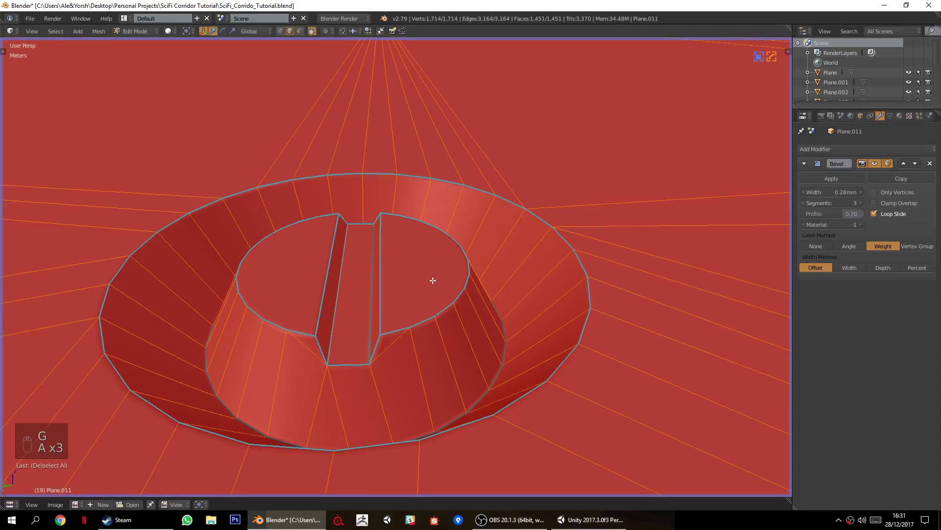
{"action": "key", "text": "w"}
{"action": "left_click", "coordinate": [433, 280]}
{"action": "key", "text": "a"}
Mark the merged lengthwise edge along the side of the screw slot's floor as sharp.
{"action": "right_click", "coordinate": [335, 301]}
{"action": "key", "text": "q"}
{"action": "left_click", "coordinate": [335, 301]}
{"action": "key", "text": "a"}
{"action": "scroll", "coordinate": [422, 370], "scroll_direction": "down", "scroll_amount": 3}
{"action": "middle_click_drag", "start_coordinate": [446, 330], "coordinate": [418, 337]}
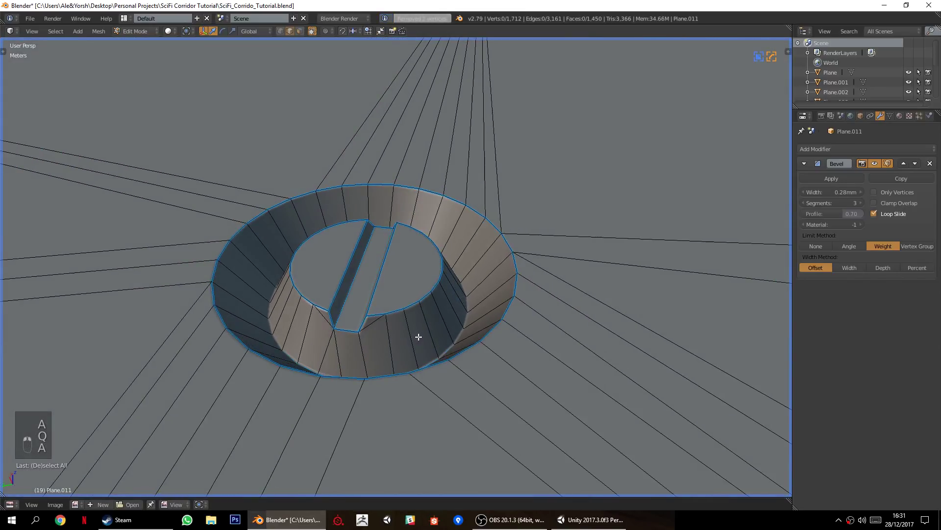
Symmetrize the whole panel across X and then across Y so the cleaned-up quarter is repeated.
{"action": "key", "text": "Tab"}
{"action": "middle_click_drag", "start_coordinate": [443, 377], "coordinate": [414, 351]}
{"action": "scroll", "coordinate": [465, 281], "scroll_direction": "down", "scroll_amount": 11}
{"action": "key", "text": "Tab"}
{"action": "scroll", "coordinate": [414, 351], "scroll_direction": "down", "scroll_amount": 5}
{"action": "middle_click_drag", "start_coordinate": [422, 219], "coordinate": [438, 235]}
{"action": "middle_click_drag", "start_coordinate": [428, 288], "coordinate": [411, 445]}
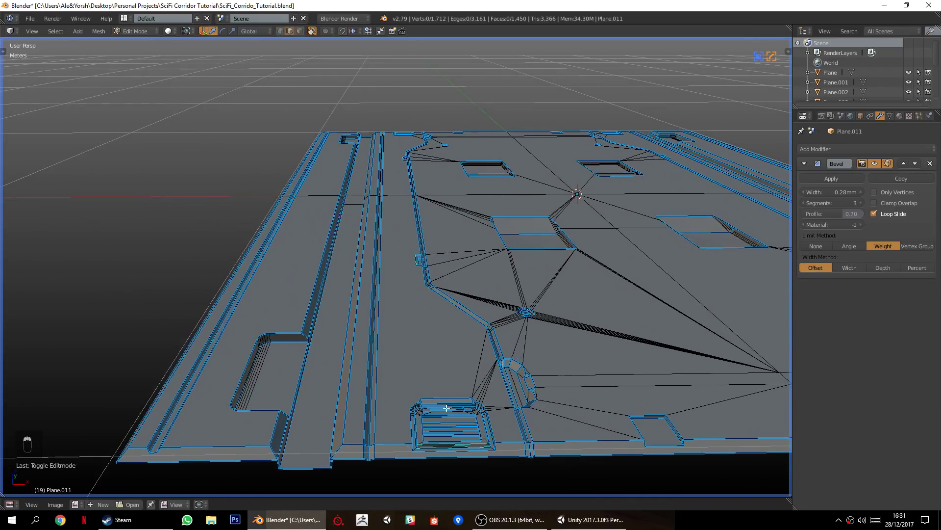
{"action": "middle_click_drag", "start_coordinate": [223, 414], "coordinate": [377, 341]}
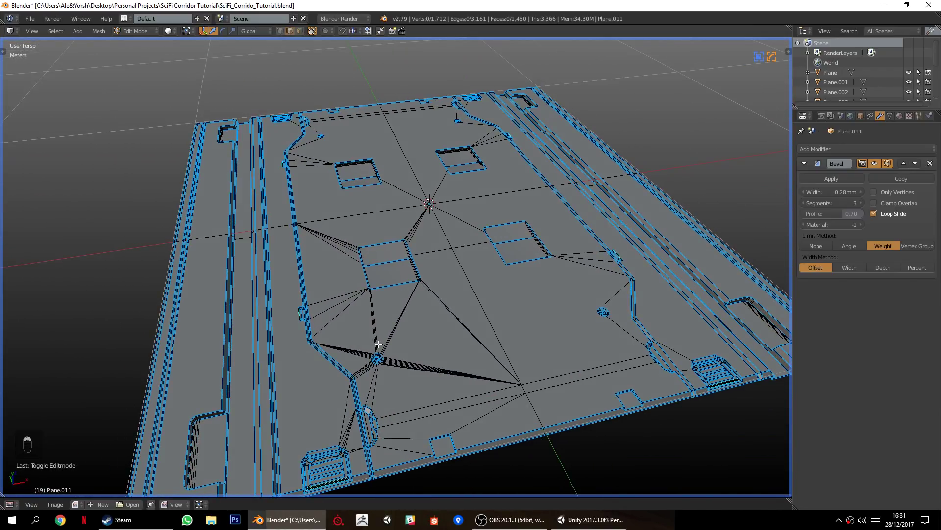
{"action": "key", "text": "alt+x"}
{"action": "key", "text": "q"}
{"action": "mouse_move", "coordinate": [524, 388]}
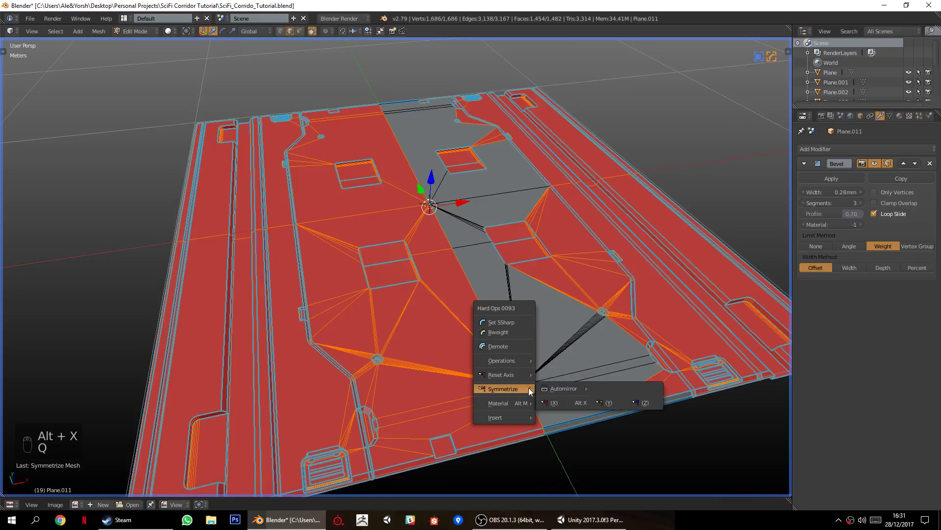
{"action": "left_click", "coordinate": [601, 402]}
{"action": "key", "text": "a"}
Delete the faces of one recess and the flat faces around it, from the panel's centre lines to the outline.
{"action": "middle_click_drag", "start_coordinate": [416, 294], "coordinate": [353, 311]}
{"action": "scroll", "coordinate": [353, 311], "scroll_direction": "up", "scroll_amount": 5}
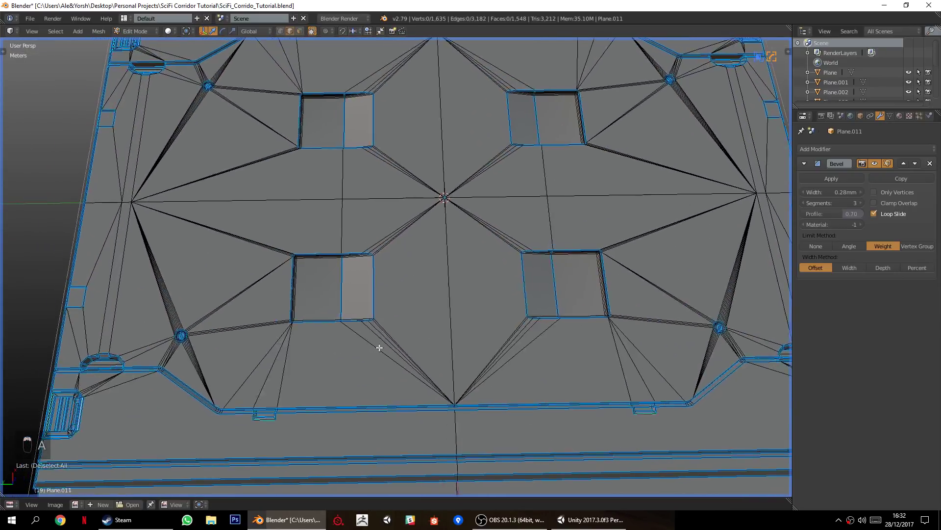
{"action": "middle_click_drag", "start_coordinate": [382, 355], "coordinate": [347, 38]}
{"action": "left_click", "coordinate": [299, 32]}
{"action": "key", "text": "x"}
{"action": "key", "text": "c"}
{"action": "mouse_move", "coordinate": [369, 326]}
{"action": "left_mouse_down"}
{"action": "mouse_move", "coordinate": [378, 292]}
{"action": "mouse_move", "coordinate": [357, 274]}
{"action": "mouse_move", "coordinate": [274, 318]}
{"action": "mouse_move", "coordinate": [311, 374]}
{"action": "mouse_move", "coordinate": [464, 367]}
{"action": "mouse_move", "coordinate": [431, 248]}
{"action": "left_mouse_up"}
{"action": "right_click", "coordinate": [415, 289]}
{"action": "key", "text": "x"}
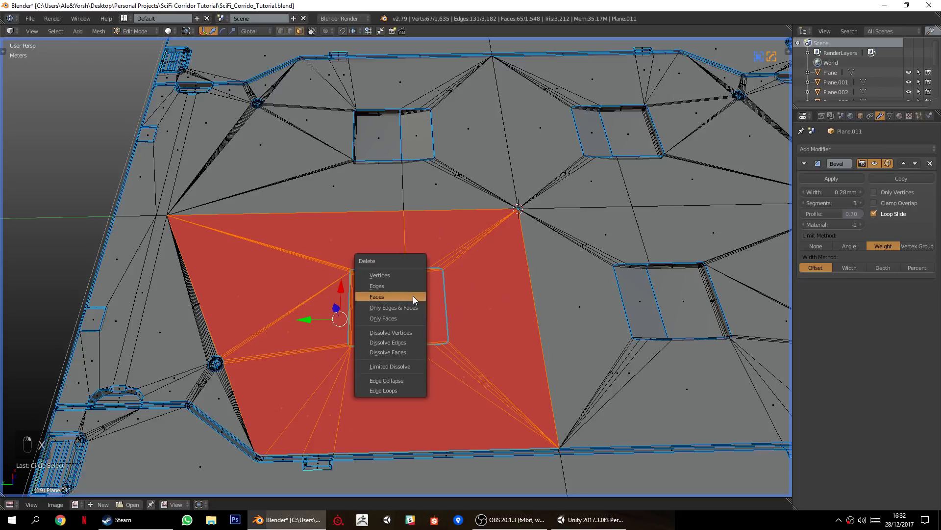
{"action": "left_click", "coordinate": [413, 296]}
Delete the faces of the neighbouring recess and its surrounding flat faces in the same half of the panel.
{"action": "middle_click_drag", "start_coordinate": [450, 392], "coordinate": [391, 364]}
{"action": "key", "text": "c"}
{"action": "mouse_move", "coordinate": [456, 186]}
{"action": "left_mouse_down"}
{"action": "mouse_move", "coordinate": [399, 210]}
{"action": "mouse_move", "coordinate": [353, 210]}
{"action": "mouse_move", "coordinate": [346, 189]}
{"action": "mouse_move", "coordinate": [310, 252]}
{"action": "left_mouse_up"}
{"action": "right_click", "coordinate": [310, 252]}
{"action": "key", "text": "x"}
{"action": "left_click", "coordinate": [310, 252]}
{"action": "middle_click_drag", "start_coordinate": [310, 252], "coordinate": [432, 226]}
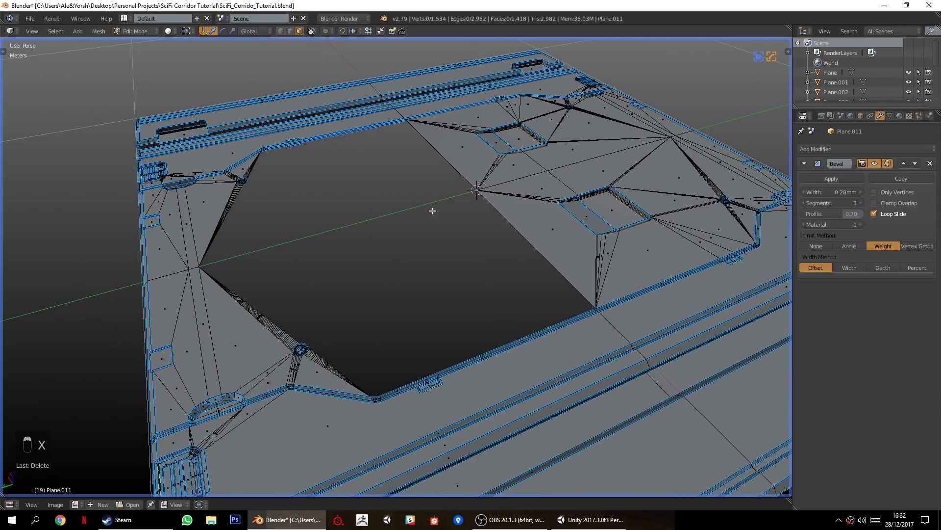
Fill the open half of the panel with a single face and symmetrize the mesh across X.
{"action": "right_click", "coordinate": [508, 244], "text": "alt"}
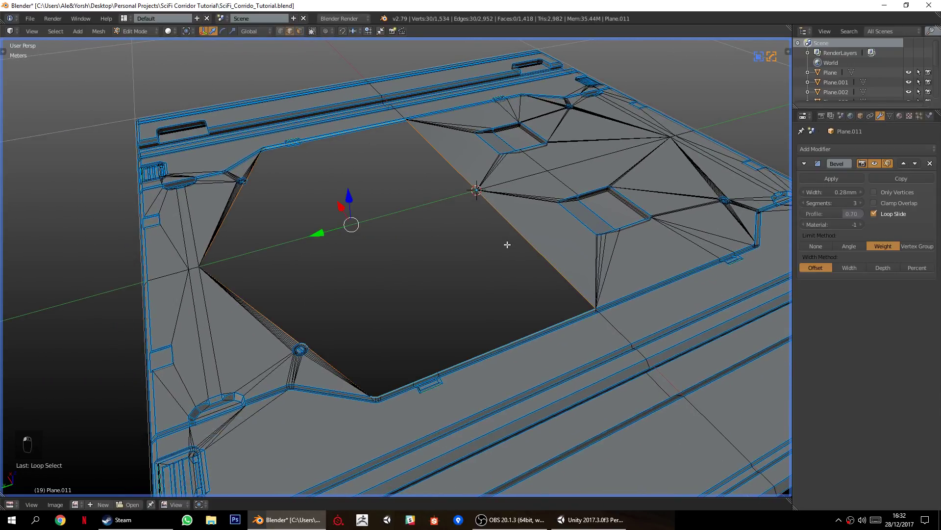
{"action": "key", "text": "f"}
{"action": "key", "text": "a"}
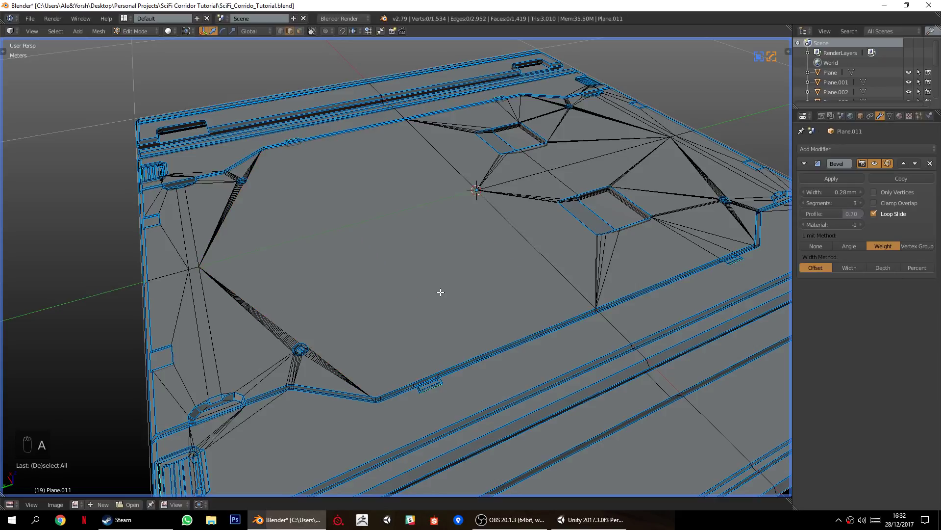
{"action": "key", "text": "alt+x"}
{"action": "key", "text": "a"}
Connect three vertices at the outline's angled corner to the panel's centre vertex.
{"action": "middle_click_drag", "start_coordinate": [443, 292], "coordinate": [365, 406]}
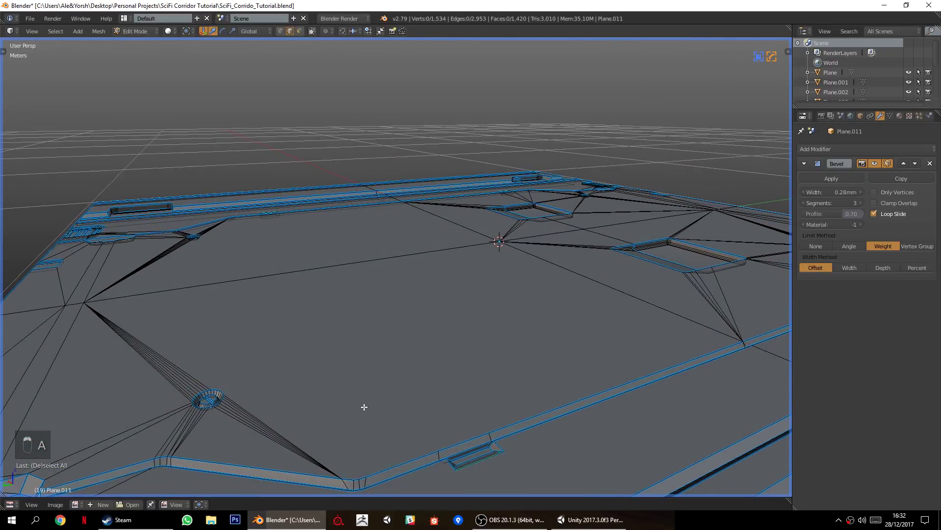
{"action": "left_click", "coordinate": [280, 31]}
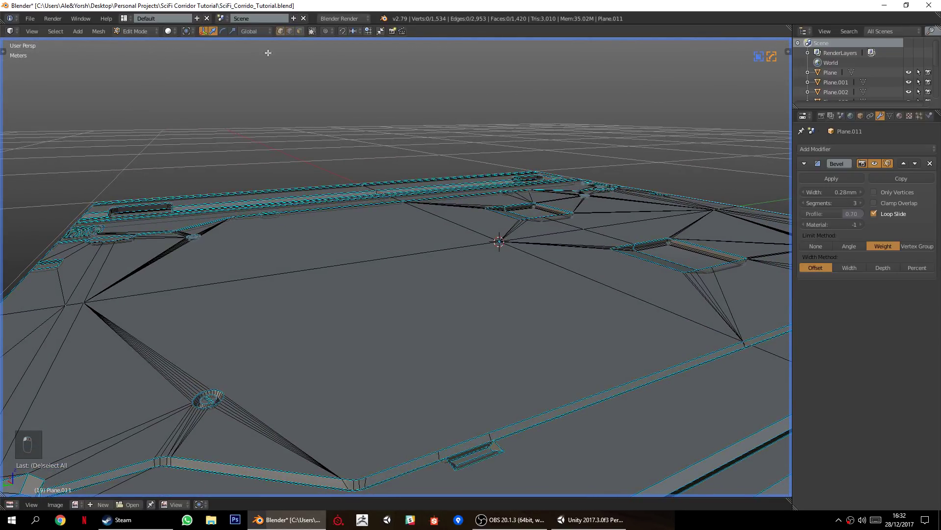
{"action": "right_click", "coordinate": [503, 247]}
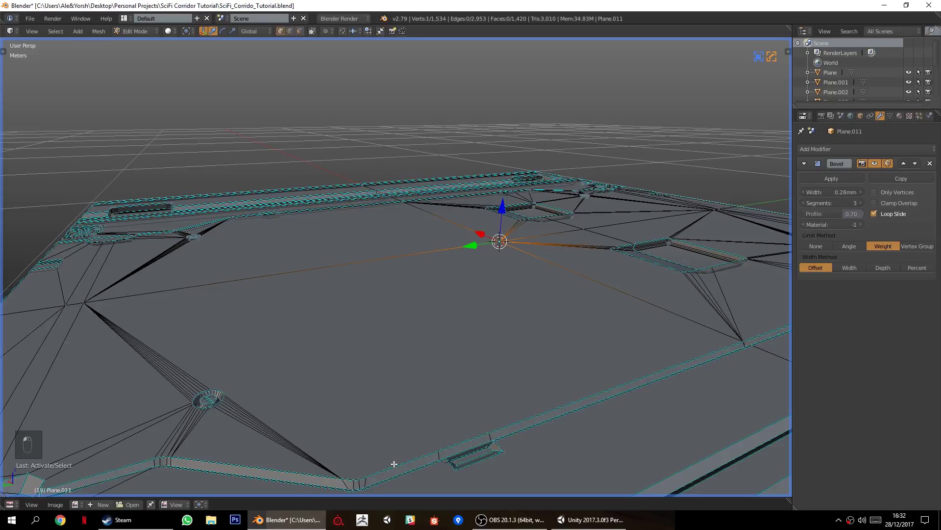
{"action": "right_click", "coordinate": [368, 473], "text": "shift"}
{"action": "key", "text": "j"}
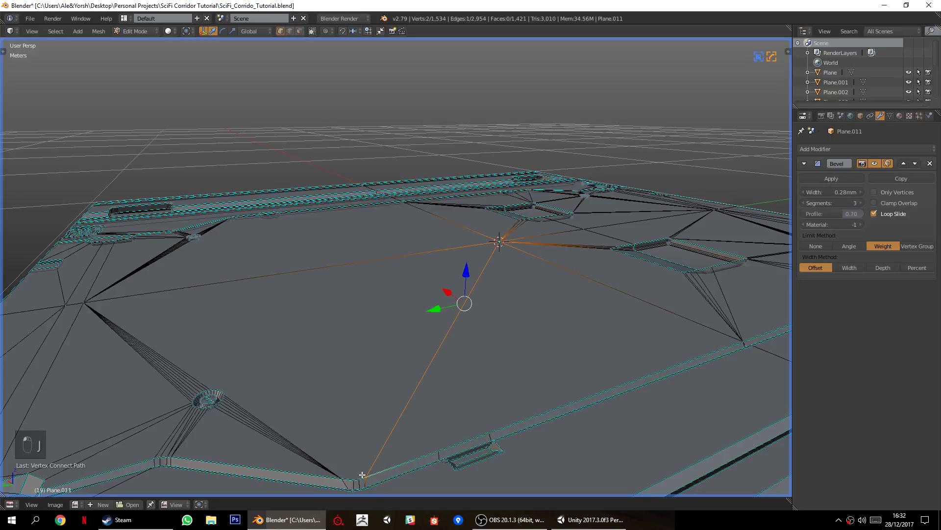
{"action": "right_click", "coordinate": [358, 479]}
{"action": "right_click", "coordinate": [477, 243], "text": "shift"}
{"action": "key", "text": "j"}
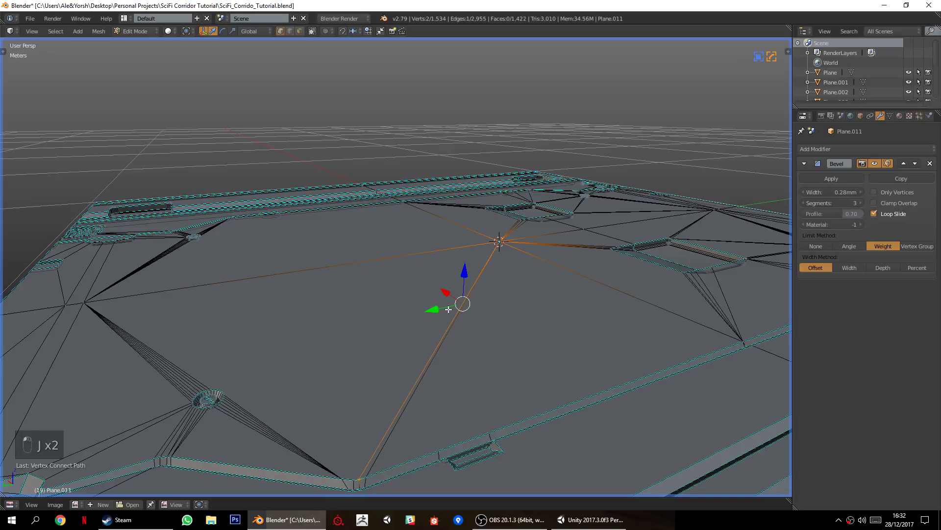
{"action": "right_click", "coordinate": [348, 475]}
{"action": "right_click", "coordinate": [494, 242], "text": "shift"}
{"action": "key", "text": "j"}
{"action": "key", "text": "a"}
Symmetrize the new connecting edges across X and save SciFi_Corrido_Tutorial.blend over the existing file.
{"action": "middle_click_drag", "start_coordinate": [492, 245], "coordinate": [345, 310]}
{"action": "key", "text": "alt+x"}
{"action": "key", "text": "a"}
{"action": "key", "text": "Tab"}
{"action": "scroll", "coordinate": [422, 317], "scroll_direction": "down", "scroll_amount": 3}
{"action": "key", "text": "ctrl+s"}
{"action": "left_click", "coordinate": [363, 298]}
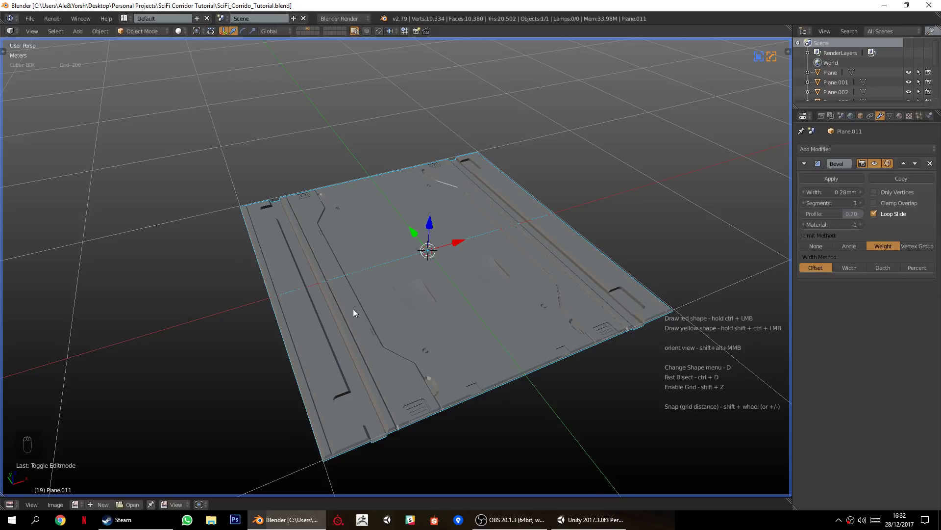
Return to editing the panel mesh and hide the Sharp and Bevel edge overlays.
{"action": "middle_click_drag", "start_coordinate": [362, 313], "coordinate": [372, 317]}
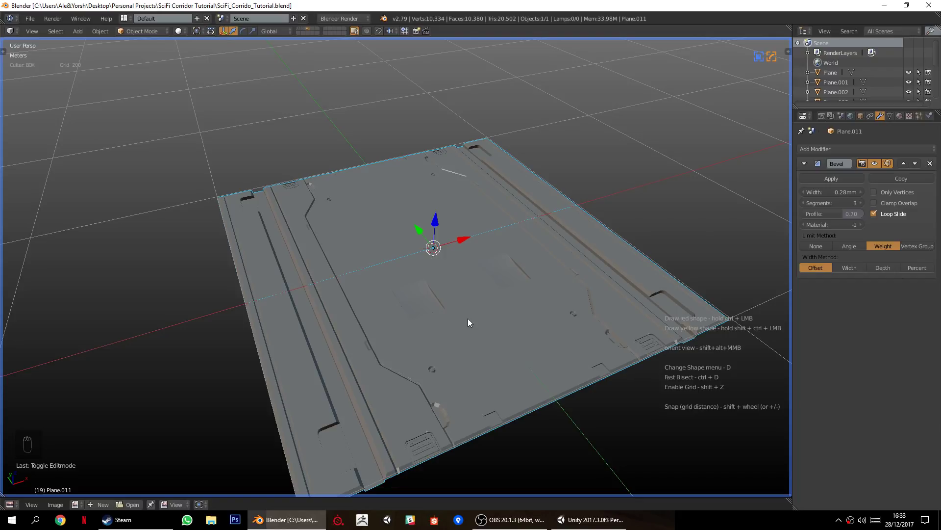
{"action": "middle_click_drag", "start_coordinate": [468, 319], "coordinate": [433, 325]}
{"action": "key", "text": "Tab"}
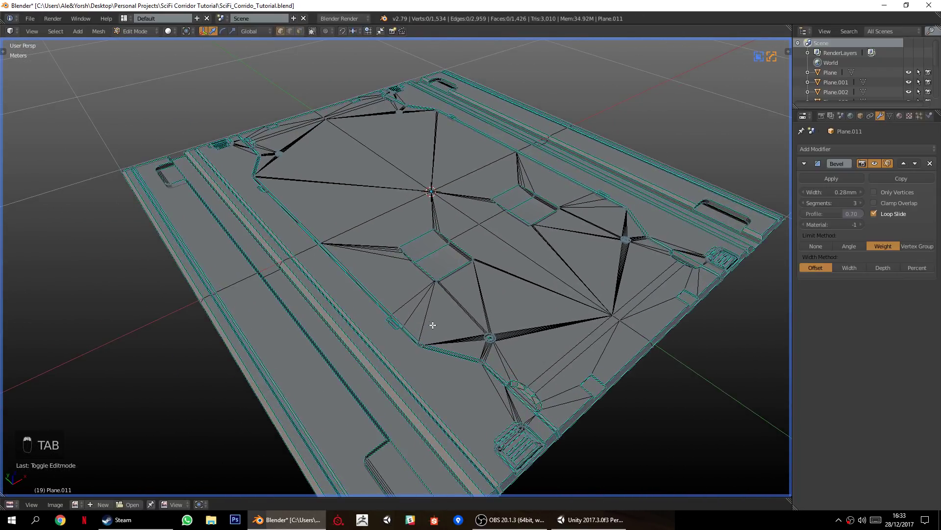
{"action": "key", "text": "n"}
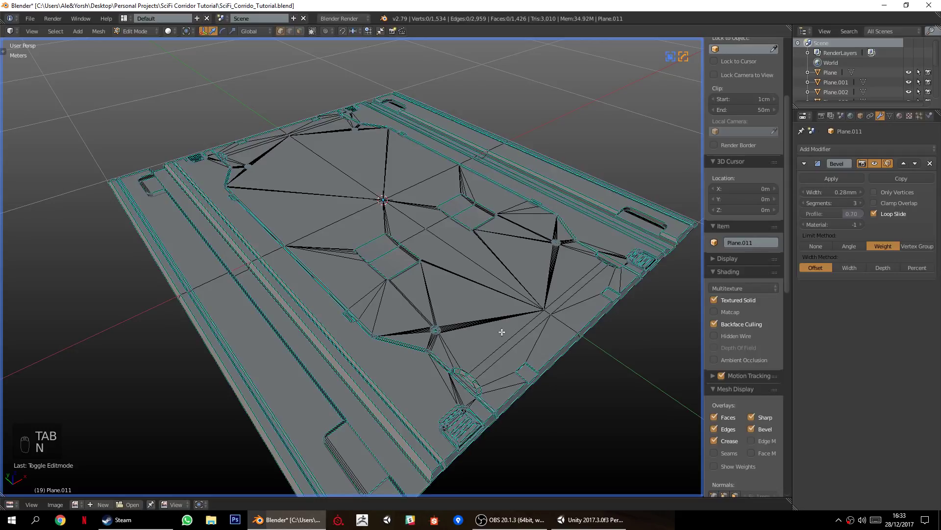
{"action": "scroll", "coordinate": [398, 313], "scroll_direction": "up", "scroll_amount": 3}
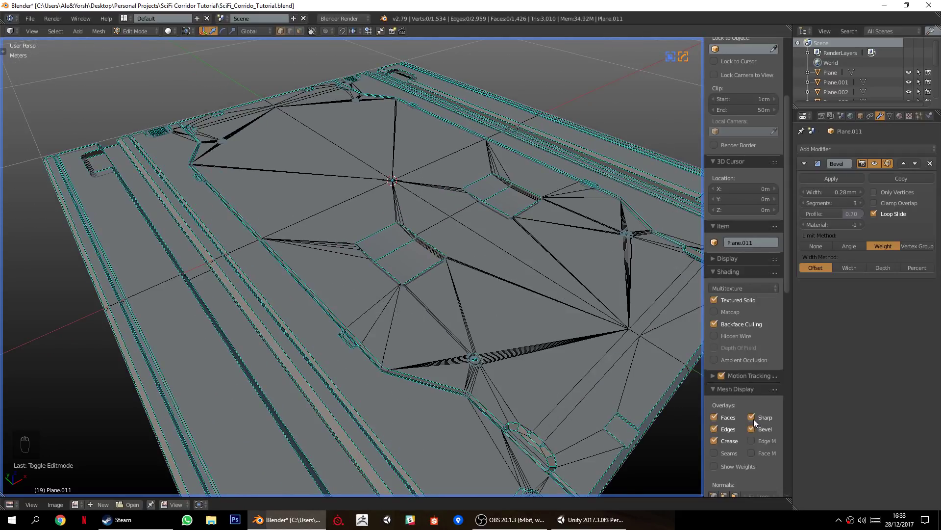
{"action": "scroll", "coordinate": [737, 398], "scroll_direction": "down", "scroll_amount": 3}
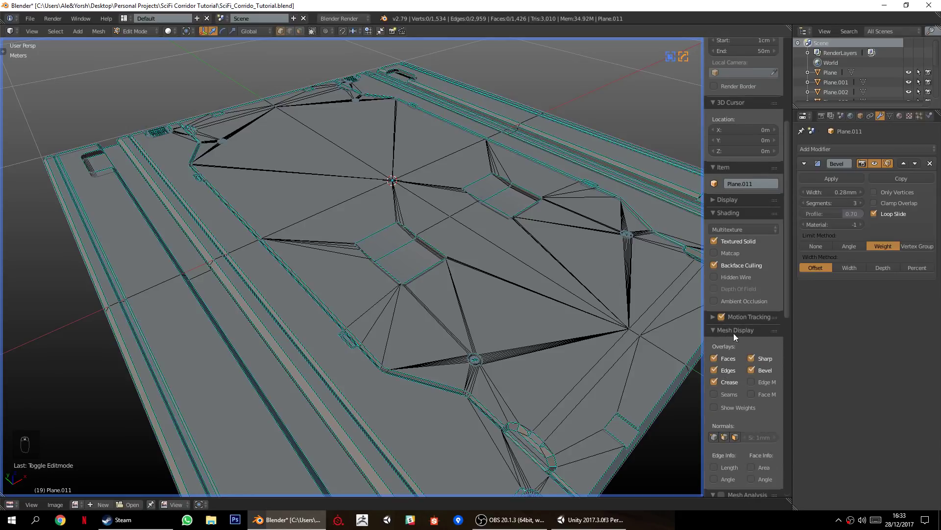
{"action": "left_click", "coordinate": [751, 358]}
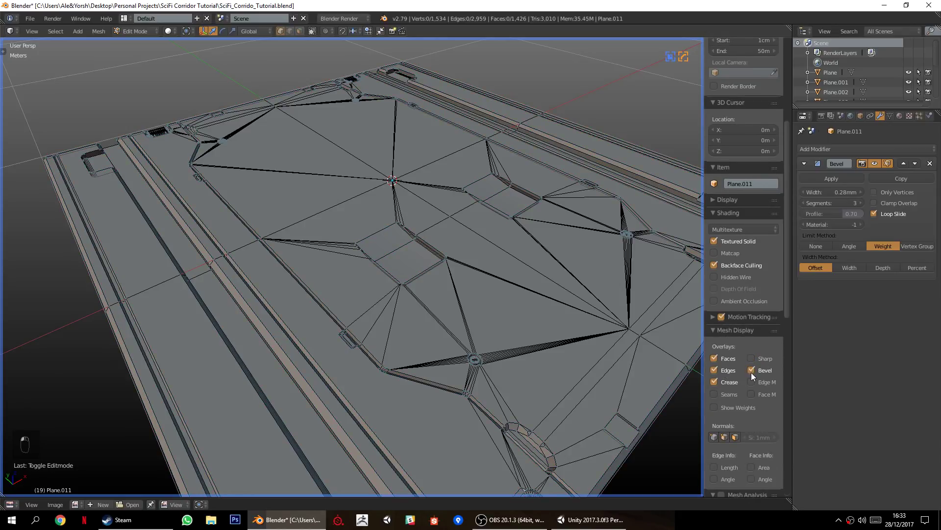
Switch the panel mesh to edge selection and limit selection to visible geometry.
{"action": "left_click", "coordinate": [291, 31]}
{"action": "middle_click_drag", "start_coordinate": [351, 263], "coordinate": [375, 279]}
{"action": "left_click", "coordinate": [312, 31]}
{"action": "scroll", "coordinate": [355, 300], "scroll_direction": "down", "scroll_amount": 4}
{"action": "scroll", "coordinate": [375, 279], "scroll_direction": "up", "scroll_amount": 8}
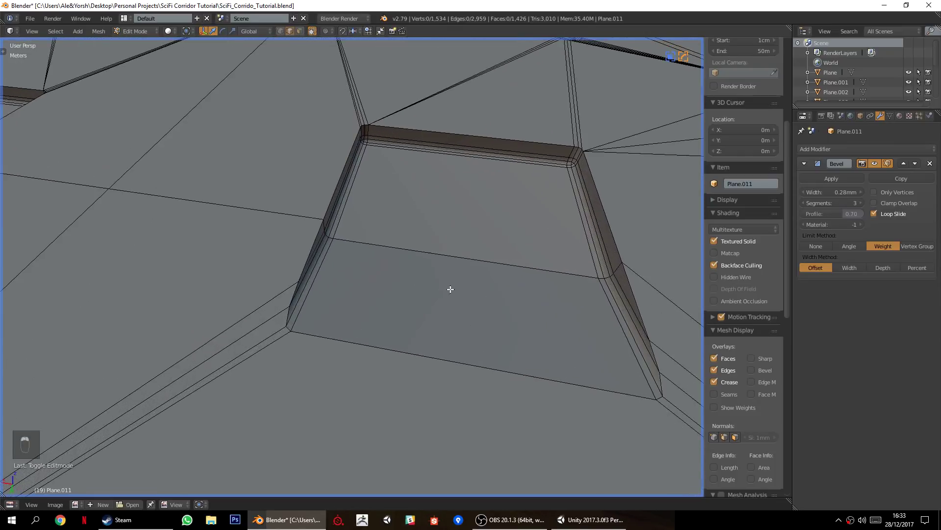
Mark the complete outer rim edge loop of the square recess as a seam, including its rounded corner edges.
{"action": "middle_click_drag", "start_coordinate": [304, 312], "coordinate": [263, 204]}
{"action": "left_click", "coordinate": [263, 203], "text": "alt"}
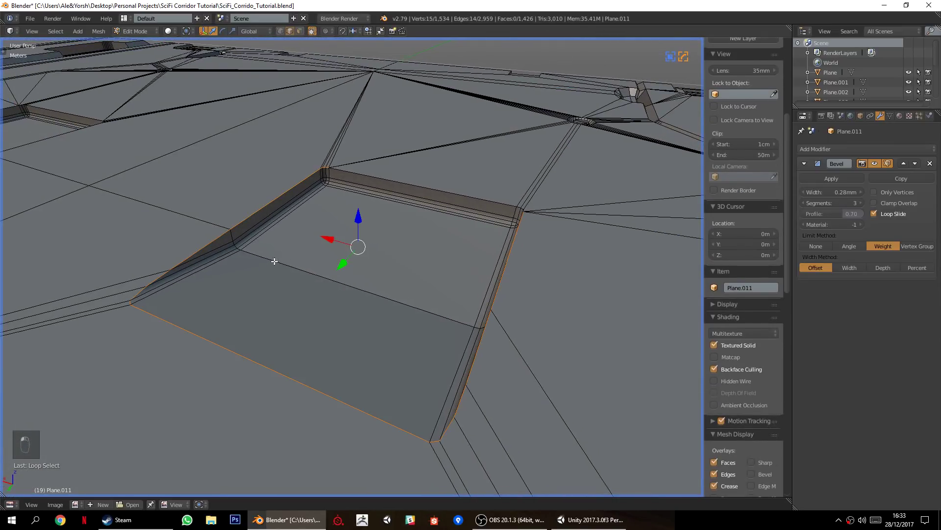
{"action": "middle_click_drag", "start_coordinate": [273, 260], "coordinate": [320, 250]}
{"action": "right_click", "coordinate": [321, 186], "text": "shift"}
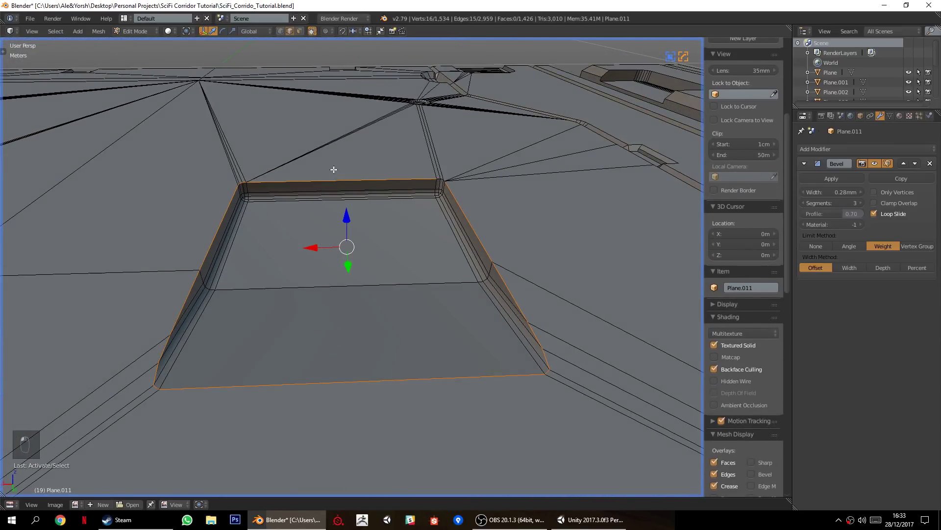
{"action": "scroll", "coordinate": [334, 171], "scroll_direction": "up", "scroll_amount": 4}
{"action": "middle_click_drag", "start_coordinate": [431, 194], "coordinate": [312, 353], "text": "shift"}
{"action": "scroll", "coordinate": [313, 353], "scroll_direction": "up", "scroll_amount": 1}
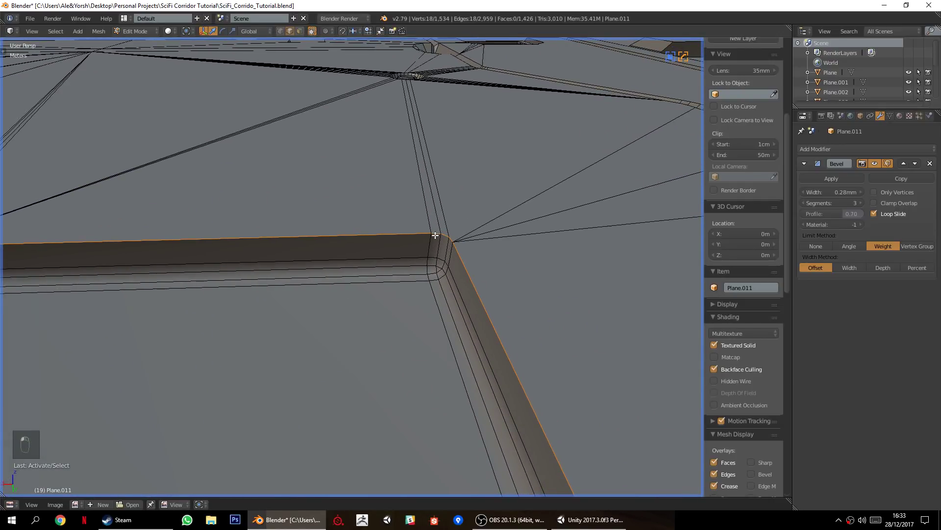
{"action": "key", "text": "ctrl+e"}
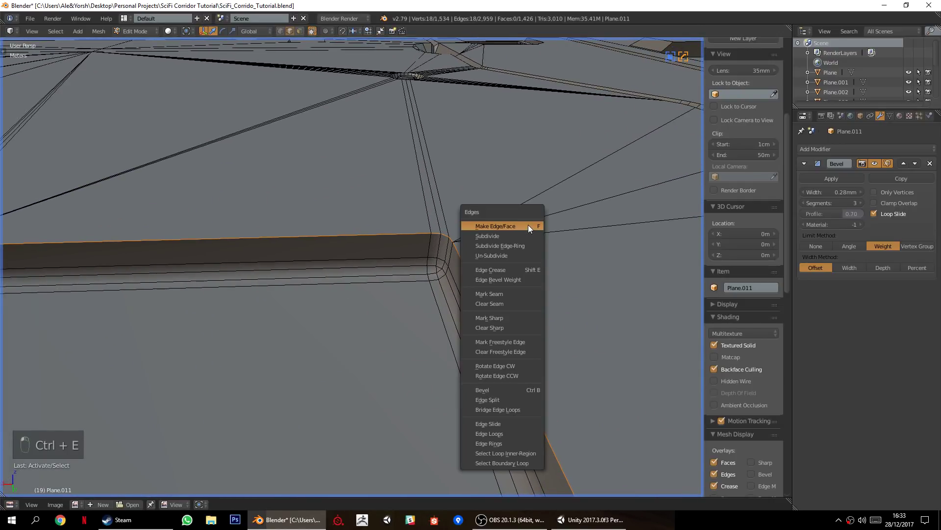
{"action": "left_click", "coordinate": [500, 293]}
{"action": "scroll", "coordinate": [483, 305], "scroll_direction": "down", "scroll_amount": 6}
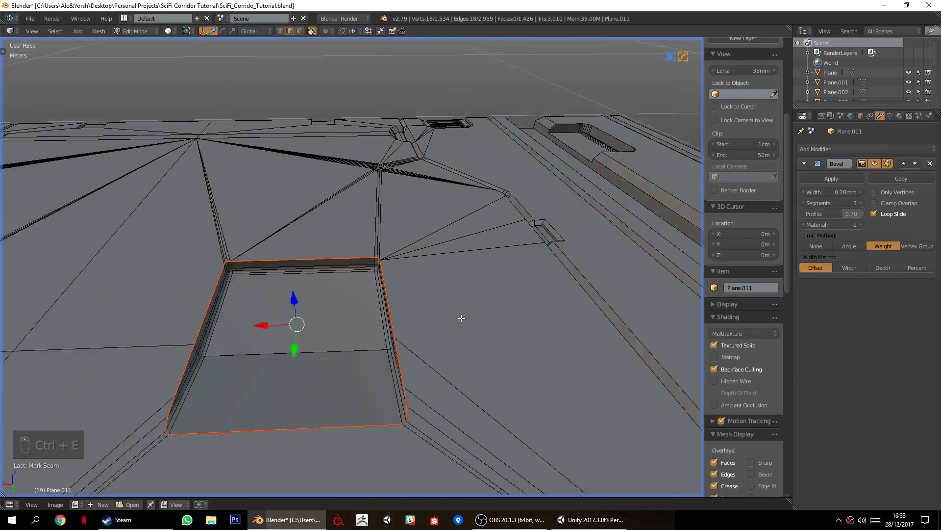
{"action": "scroll", "coordinate": [458, 305], "scroll_direction": "down", "scroll_amount": 3}
{"action": "middle_click_drag", "start_coordinate": [452, 296], "coordinate": [317, 291]}
{"action": "key", "text": "a"}
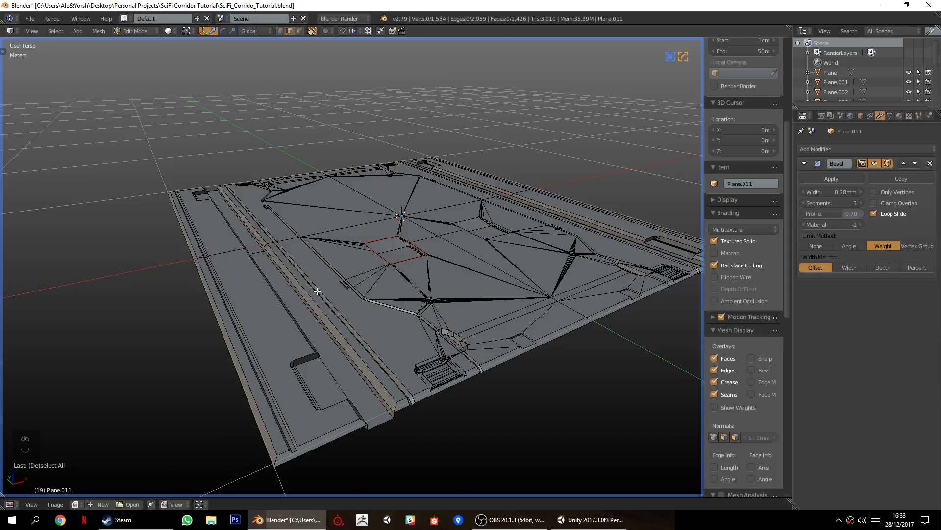
Examine the bevel shading of the two square recesses in object mode from above and at an angle.
{"action": "key", "text": "KP_5"}
{"action": "key", "text": "KP_7"}
{"action": "key", "text": "Tab"}
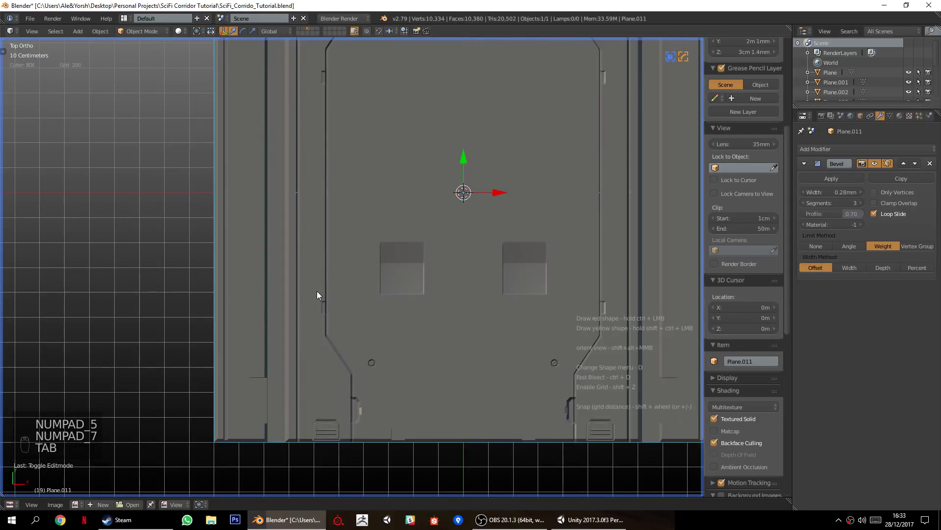
{"action": "key", "text": "KP_5"}
{"action": "middle_click_drag", "start_coordinate": [356, 330], "coordinate": [377, 329]}
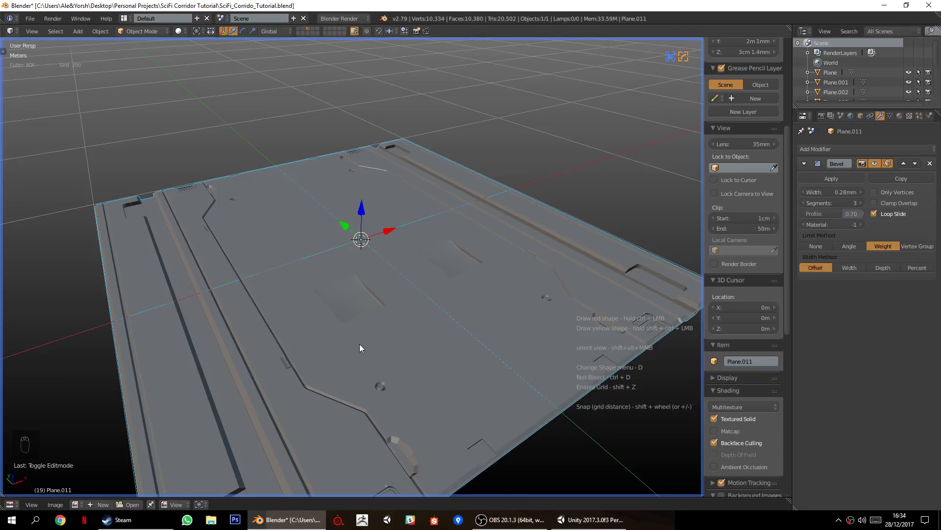
{"action": "scroll", "coordinate": [357, 349], "scroll_direction": "up", "scroll_amount": 2}
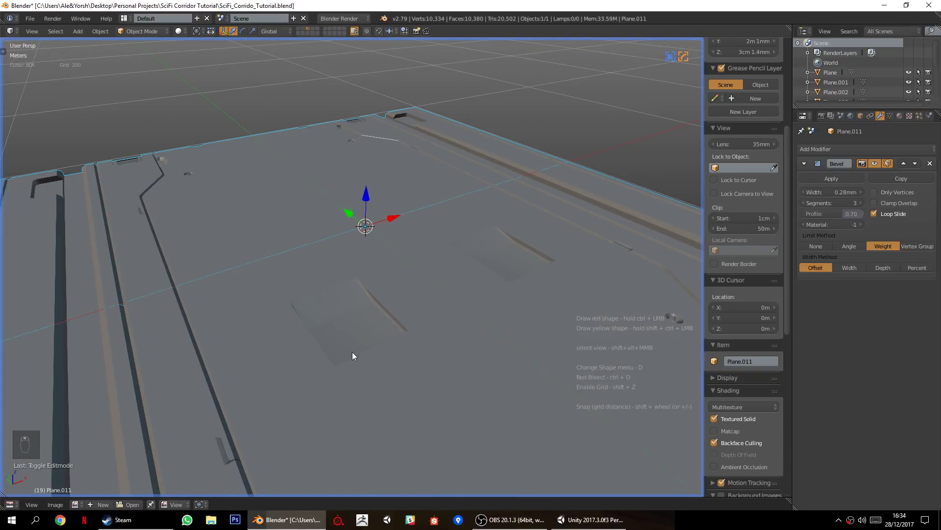
{"action": "middle_click_drag", "start_coordinate": [315, 364], "coordinate": [293, 358]}
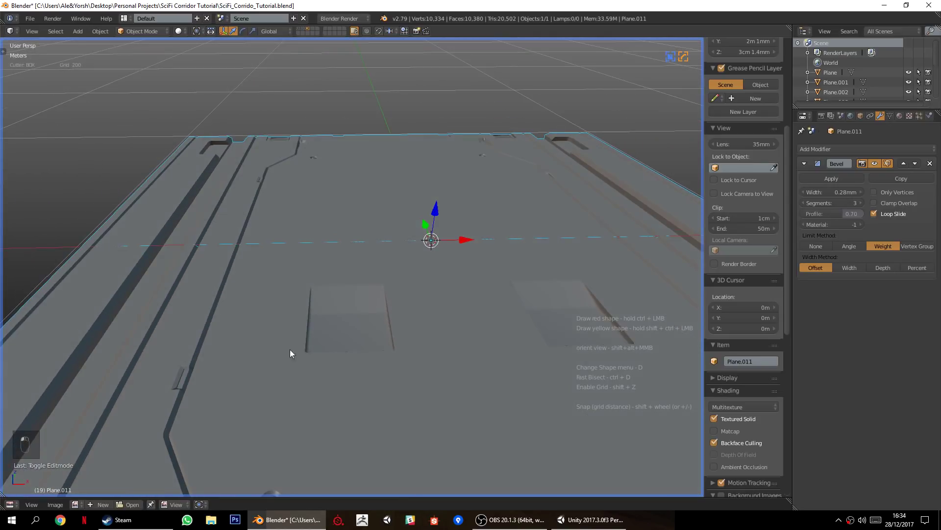
{"action": "middle_click_drag", "start_coordinate": [242, 294], "coordinate": [265, 161]}
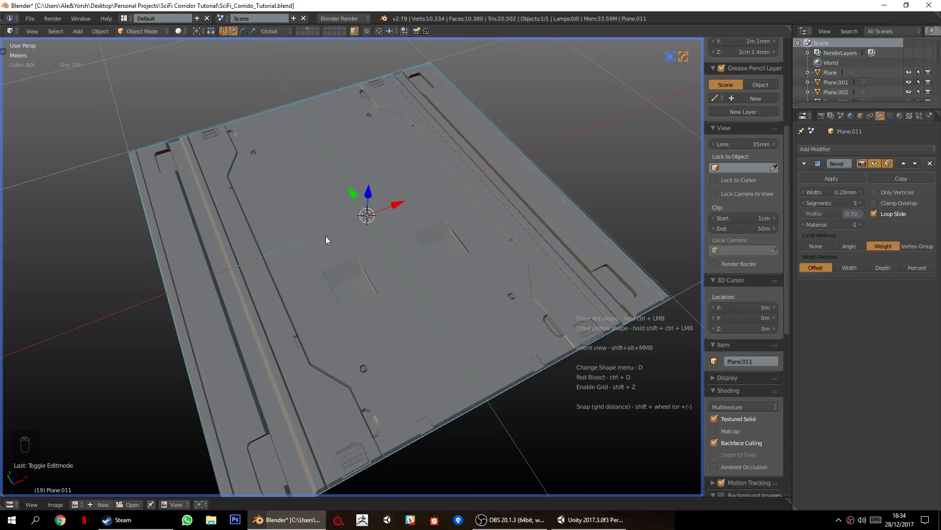
{"action": "scroll", "coordinate": [326, 239], "scroll_direction": "up", "scroll_amount": 4}
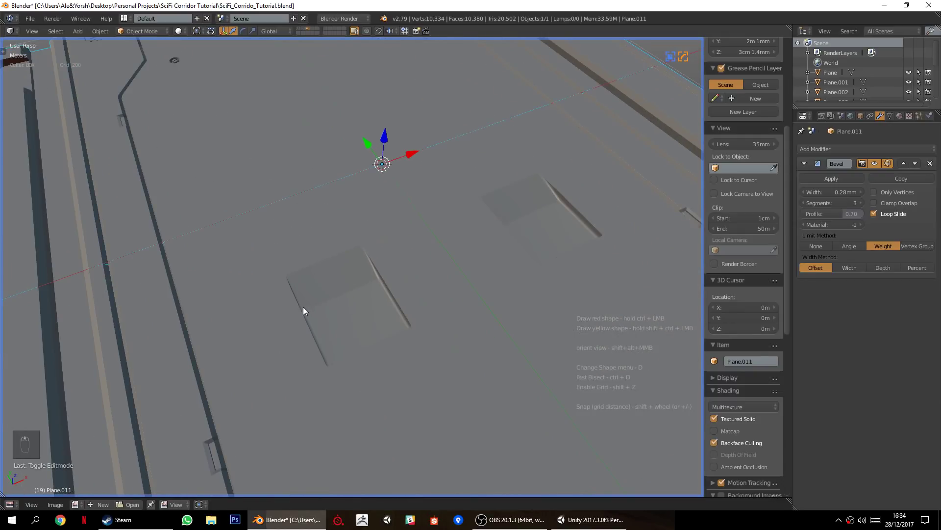
{"action": "middle_click_drag", "start_coordinate": [309, 317], "coordinate": [369, 339]}
{"action": "scroll", "coordinate": [369, 337], "scroll_direction": "down", "scroll_amount": 1}
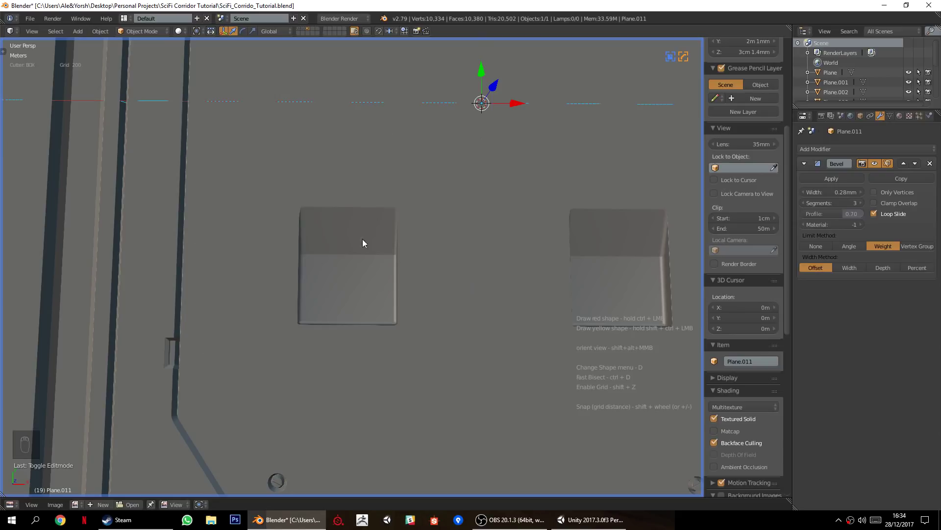
{"action": "scroll", "coordinate": [365, 236], "scroll_direction": "up", "scroll_amount": 5}
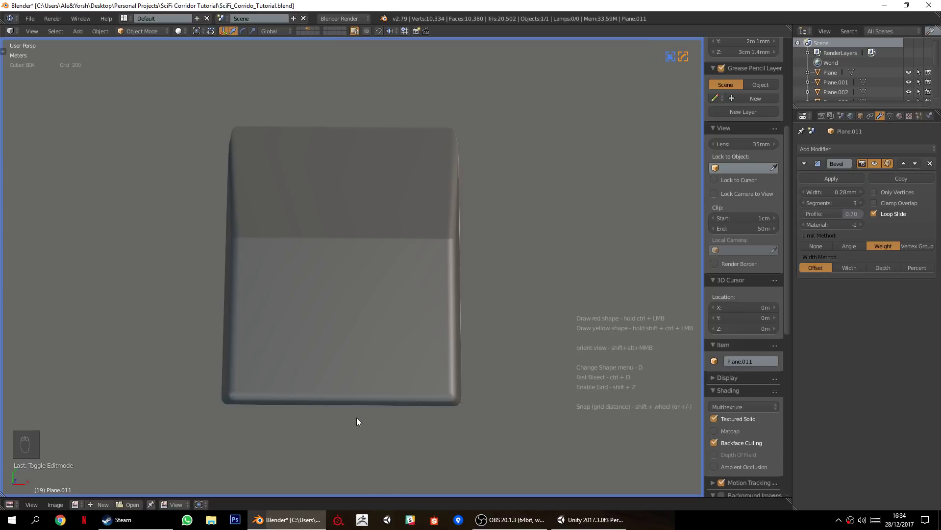
Return to editing the panel mesh at the seamed square recess.
{"action": "key", "text": "Tab"}
{"action": "middle_click_drag", "start_coordinate": [285, 399], "coordinate": [346, 171]}
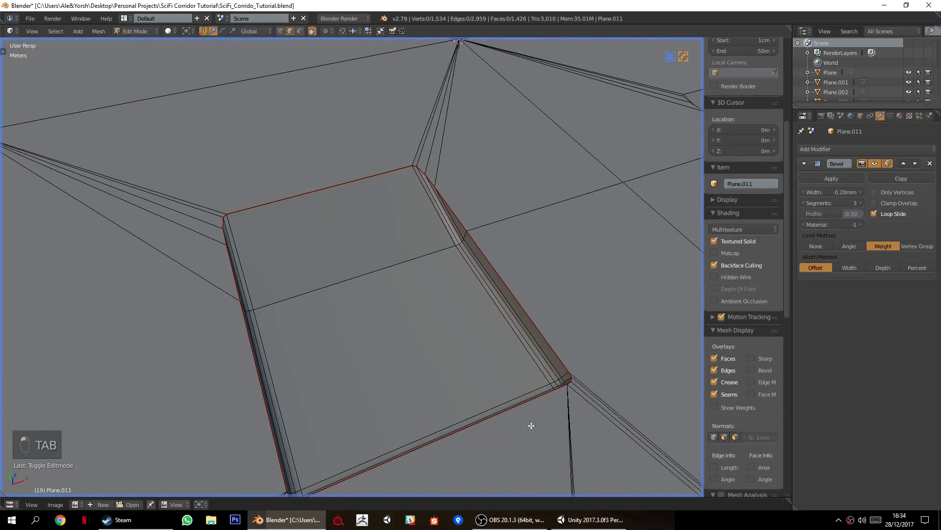
{"action": "middle_click_drag", "start_coordinate": [205, 215], "coordinate": [376, 351]}
{"action": "scroll", "coordinate": [375, 350], "scroll_direction": "down", "scroll_amount": 2}
{"action": "scroll", "coordinate": [420, 418], "scroll_direction": "down", "scroll_amount": 2}
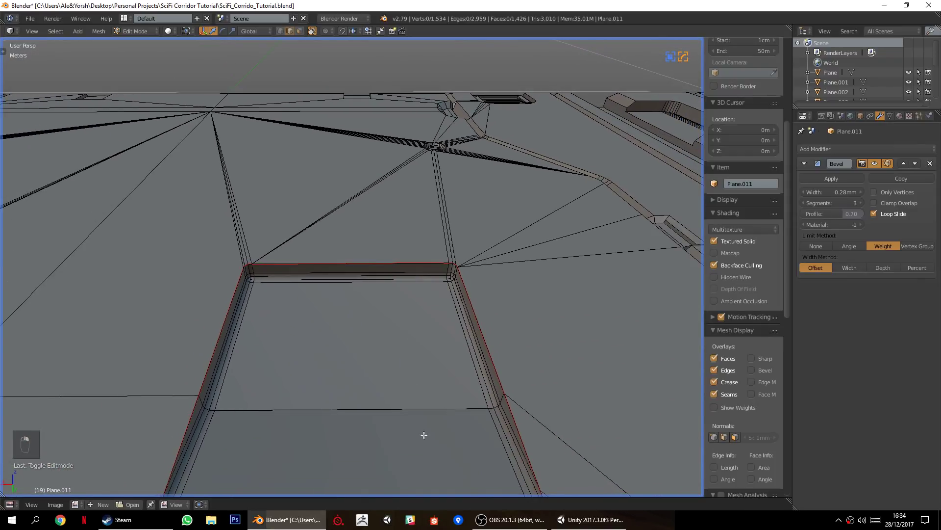
{"action": "scroll", "coordinate": [260, 346], "scroll_direction": "up", "scroll_amount": 1}
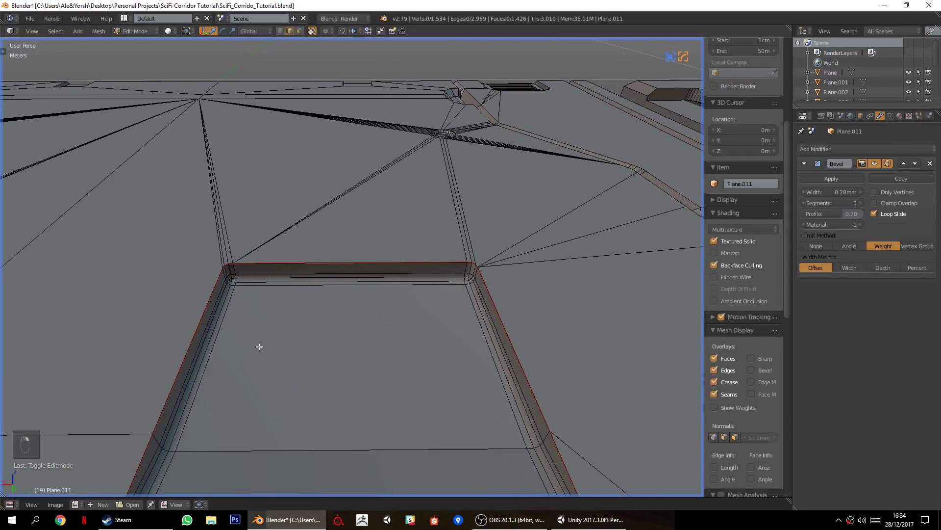
{"action": "right_click", "coordinate": [178, 472]}
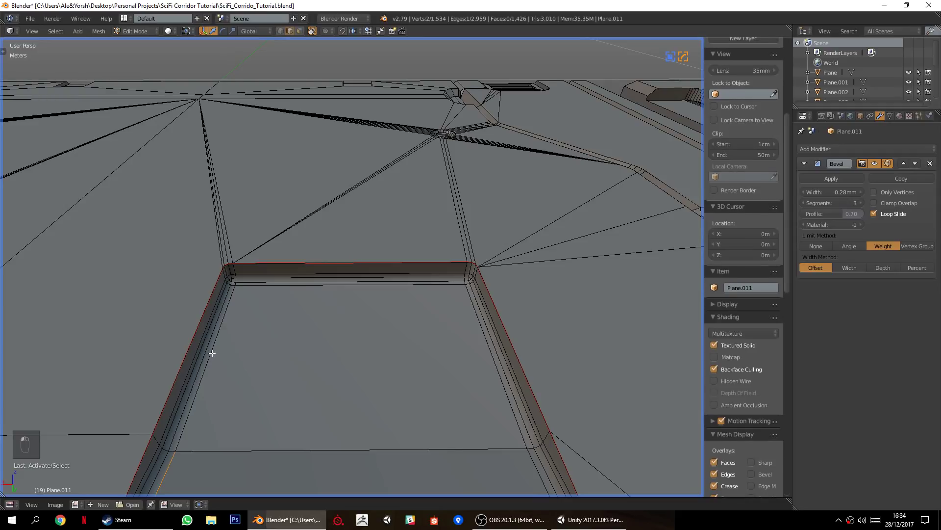
{"action": "right_click", "coordinate": [278, 289], "text": "ctrl"}
{"action": "right_click", "coordinate": [477, 357], "text": "ctrl"}
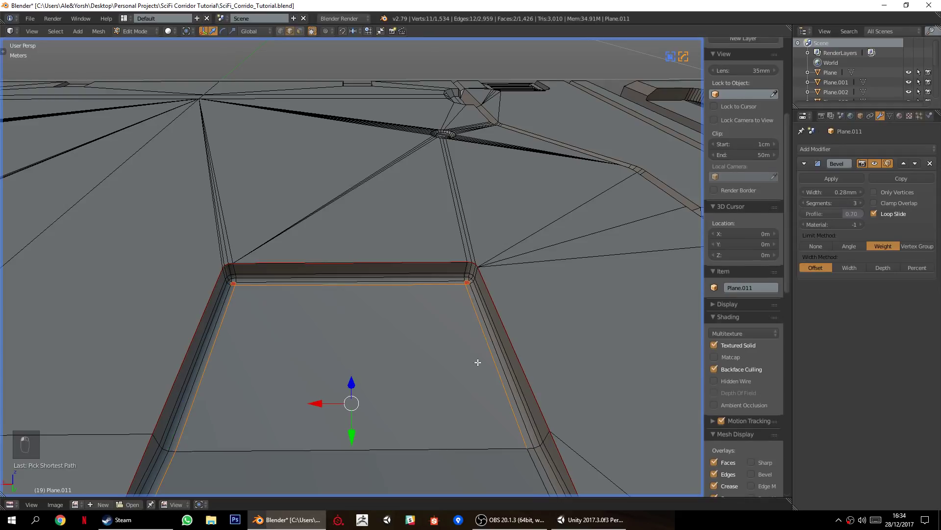
{"action": "key", "text": "q"}
Mark the edges bordering the recess floor along both sides and the back as seams.
{"action": "right_click", "coordinate": [176, 471]}
{"action": "right_click", "coordinate": [209, 371], "text": "ctrl"}
{"action": "right_click", "coordinate": [278, 290], "text": "ctrl"}
{"action": "right_click", "coordinate": [474, 375], "text": "ctrl"}
{"action": "middle_click_drag", "start_coordinate": [438, 464], "coordinate": [438, 377]}
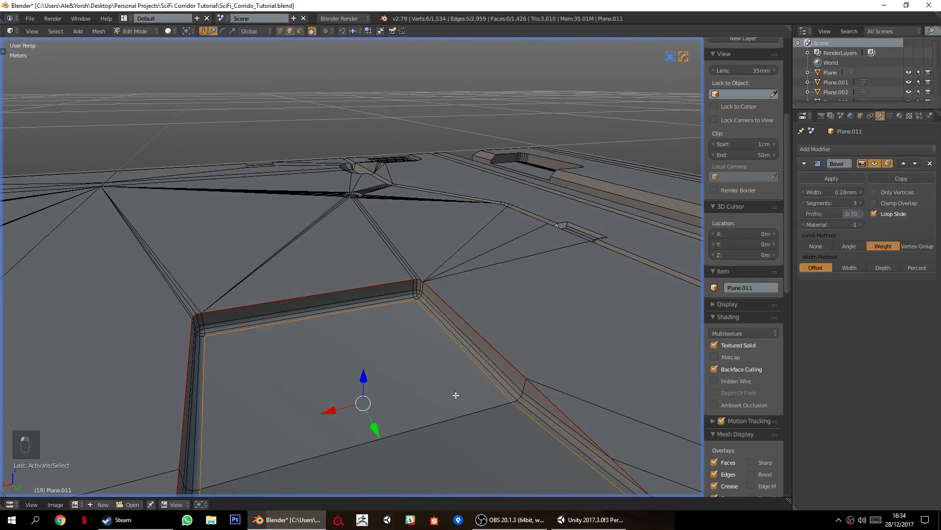
{"action": "key", "text": "ctrl+e"}
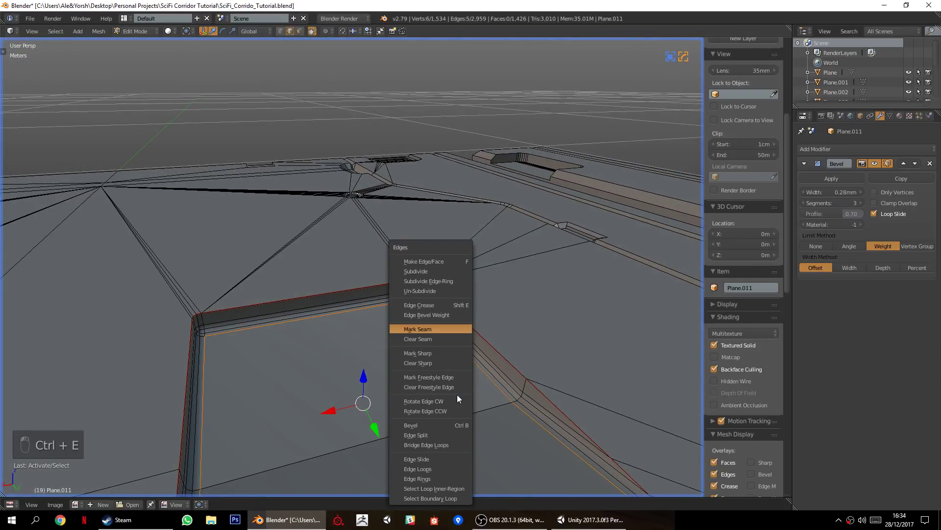
{"action": "left_click", "coordinate": [431, 331]}
{"action": "key", "text": "a"}
Mark the vertical edge paths down the recess's two back corners as seams, linking rim and floor.
{"action": "middle_click_drag", "start_coordinate": [429, 339], "coordinate": [232, 348]}
{"action": "right_click", "coordinate": [451, 354]}
{"action": "right_click", "coordinate": [465, 339], "text": "ctrl"}
{"action": "right_click", "coordinate": [228, 344], "text": "shift"}
{"action": "right_click", "coordinate": [217, 325], "text": "ctrl"}
{"action": "key", "text": "ctrl+e"}
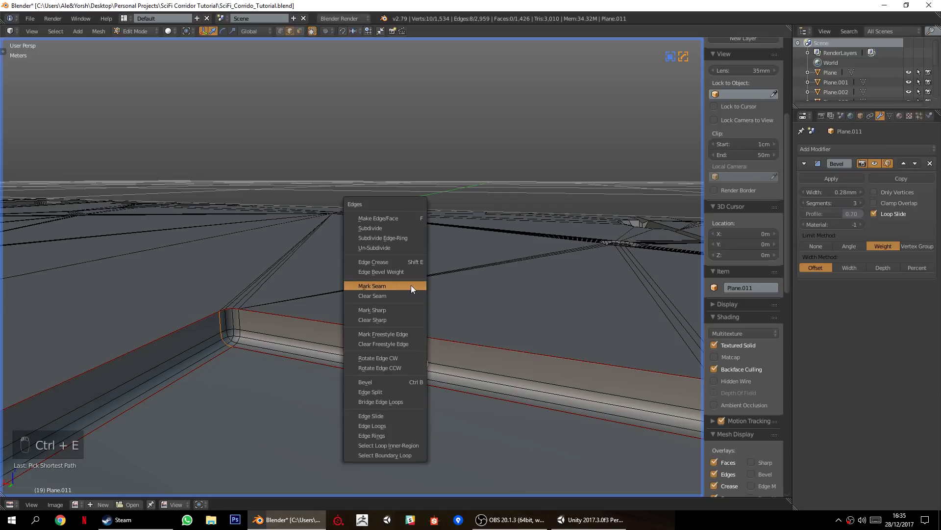
{"action": "left_click", "coordinate": [398, 284]}
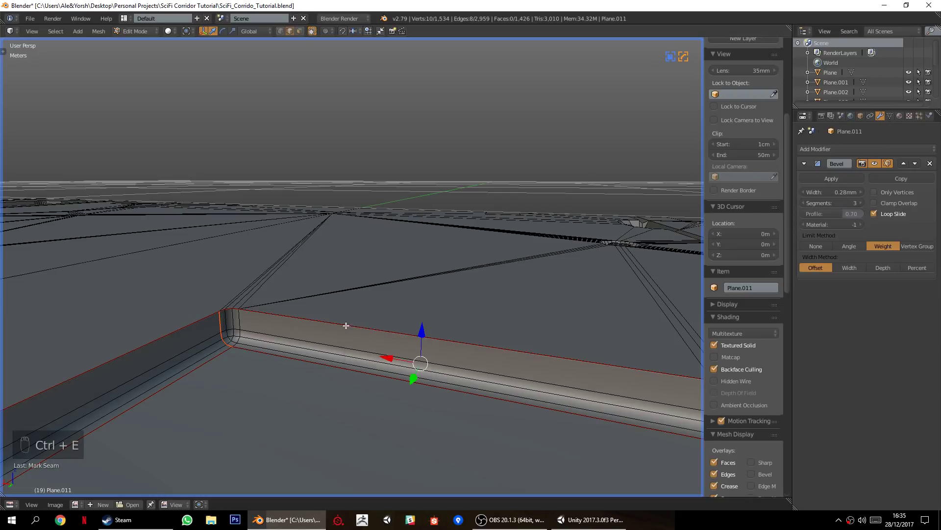
{"action": "key", "text": "a"}
{"action": "middle_click_drag", "start_coordinate": [244, 361], "coordinate": [275, 376]}
{"action": "right_click", "coordinate": [272, 311]}
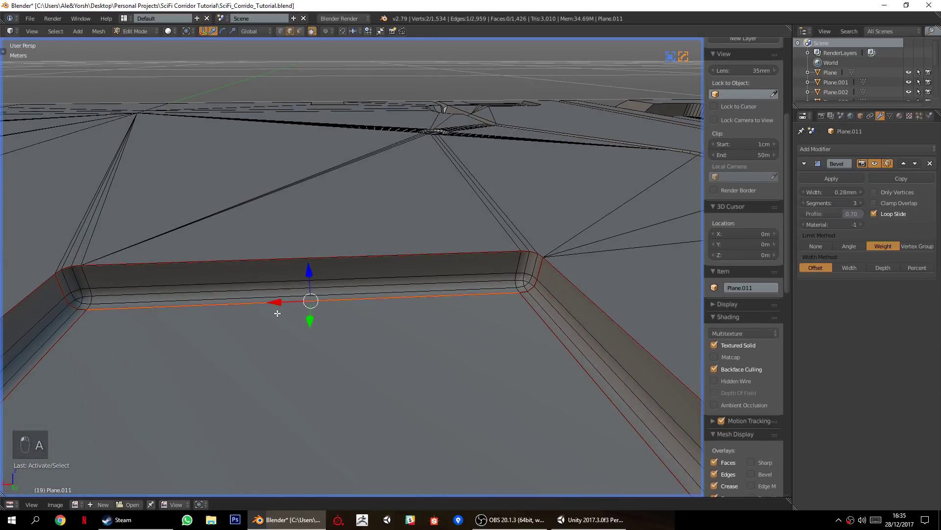
{"action": "key", "text": "ctrl+e"}
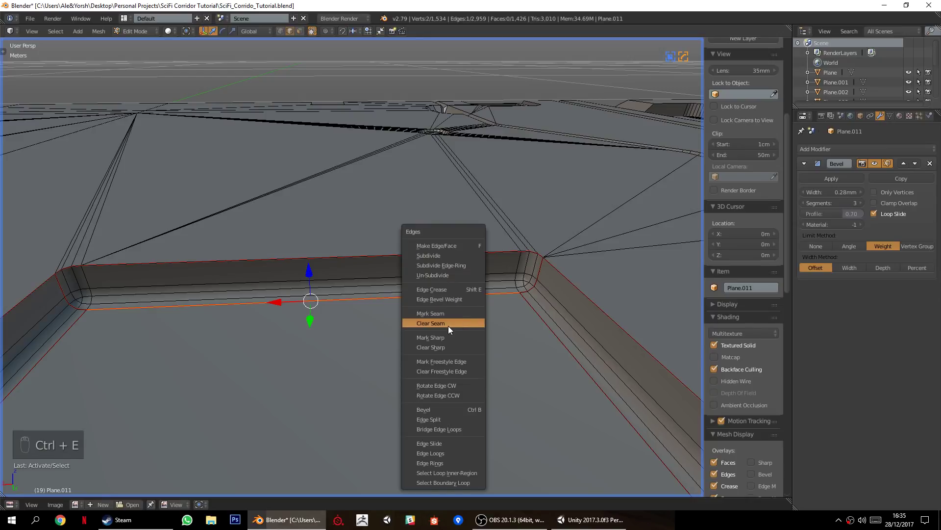
{"action": "key", "text": "a"}
{"action": "scroll", "coordinate": [520, 321], "scroll_direction": "down", "scroll_amount": 2}
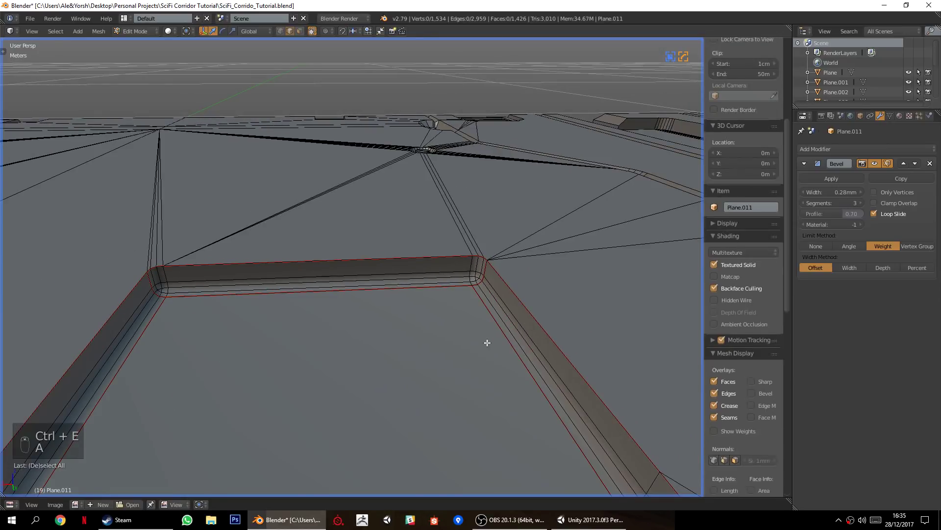
Mark the inner groove edge along the panel outline and the small notch's outer and corner edges as seams.
{"action": "scroll", "coordinate": [448, 254], "scroll_direction": "down", "scroll_amount": 3}
{"action": "middle_click_drag", "start_coordinate": [423, 262], "coordinate": [382, 284]}
{"action": "middle_click_drag", "start_coordinate": [189, 240], "coordinate": [362, 259], "text": "shift"}
{"action": "mouse_move", "coordinate": [385, 344]}
{"action": "middle_mouse_down", "text": "shift"}
{"action": "mouse_move", "coordinate": [268, 389]}
{"action": "mouse_move", "coordinate": [306, 267]}
{"action": "middle_mouse_up", "text": "shift"}
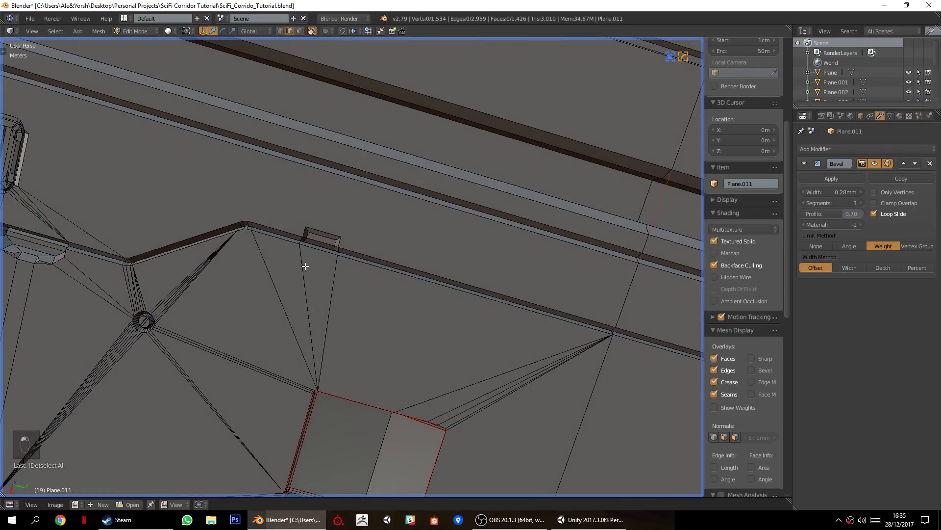
{"action": "right_click", "coordinate": [476, 293]}
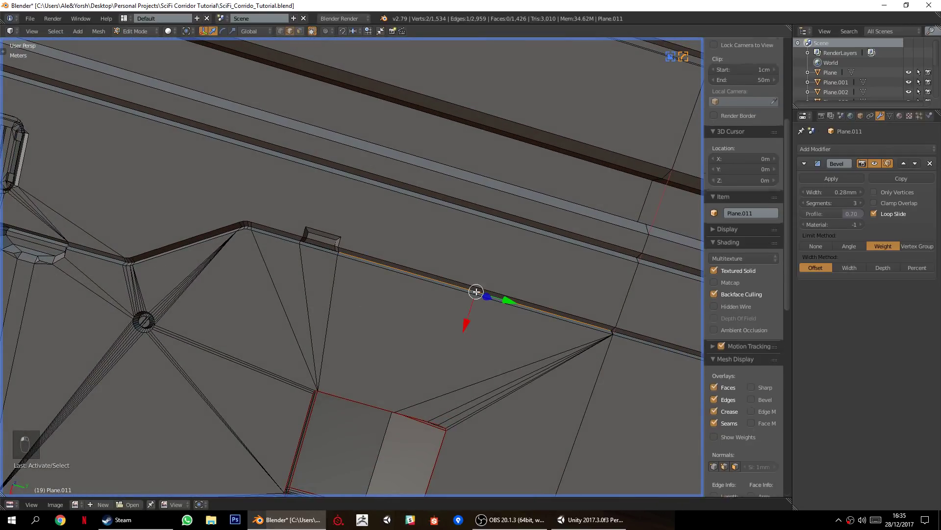
{"action": "middle_click_drag", "start_coordinate": [534, 311], "coordinate": [326, 354], "text": "shift"}
{"action": "key", "text": "ctrl+s"}
{"action": "middle_click_drag", "start_coordinate": [438, 444], "coordinate": [341, 392]}
{"action": "right_click", "coordinate": [344, 414], "text": "shift"}
{"action": "right_click", "coordinate": [507, 403], "text": "shift"}
{"action": "right_click", "coordinate": [466, 418], "text": "shift"}
{"action": "right_click", "coordinate": [414, 426], "text": "shift"}
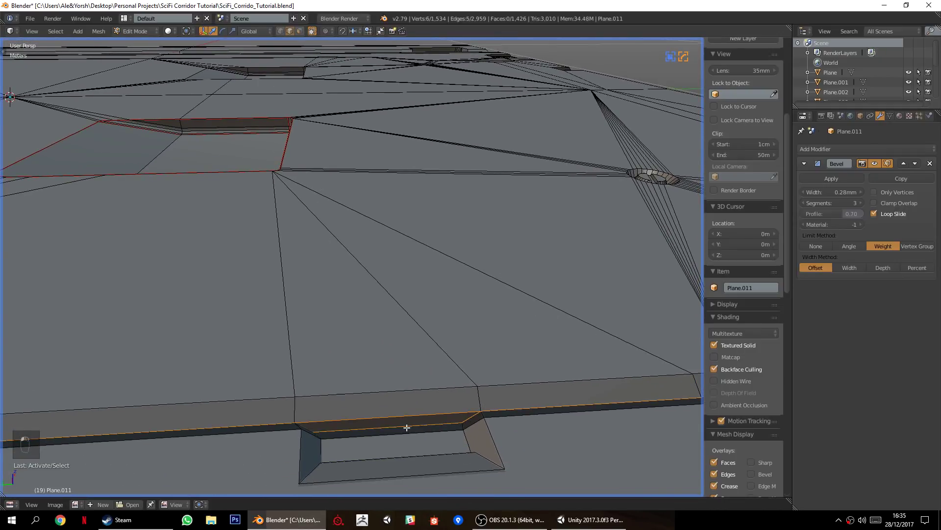
{"action": "right_click", "coordinate": [306, 428], "text": "shift"}
{"action": "middle_click_drag", "start_coordinate": [378, 403], "coordinate": [368, 427]}
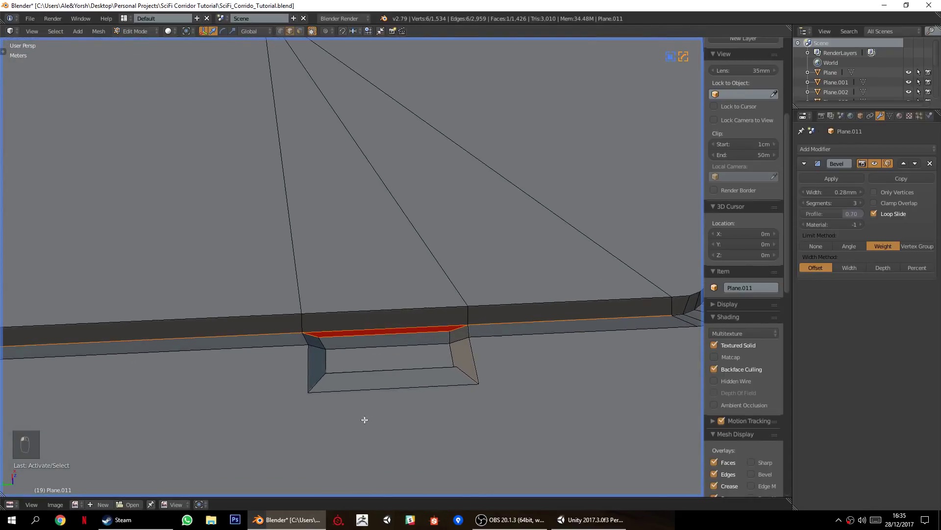
{"action": "right_click", "coordinate": [331, 395], "text": "shift"}
{"action": "right_click", "coordinate": [475, 371], "text": "shift"}
{"action": "middle_click_drag", "start_coordinate": [403, 342], "coordinate": [367, 368]}
{"action": "scroll", "coordinate": [367, 367], "scroll_direction": "up", "scroll_amount": 1}
{"action": "middle_click_drag", "start_coordinate": [479, 379], "coordinate": [396, 365]}
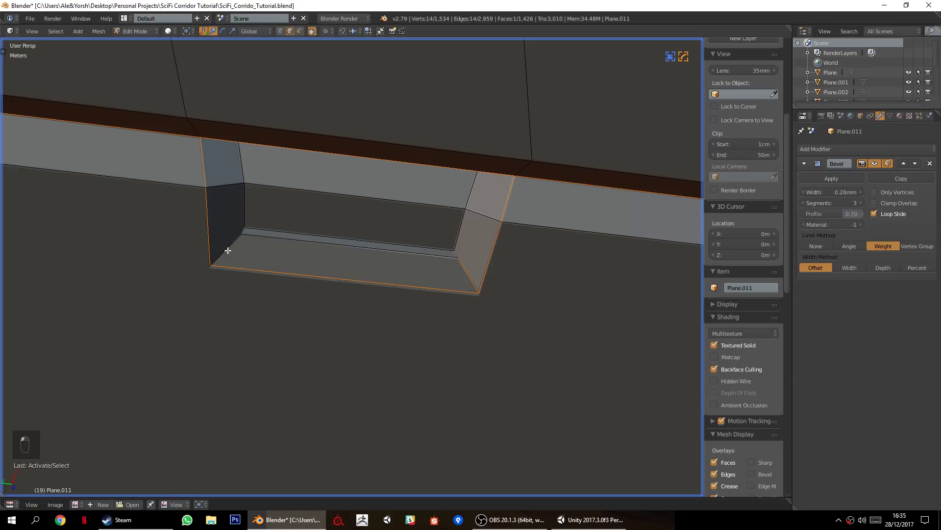
{"action": "key", "text": "ctrl+e"}
{"action": "left_click", "coordinate": [517, 292]}
{"action": "key", "text": "a"}
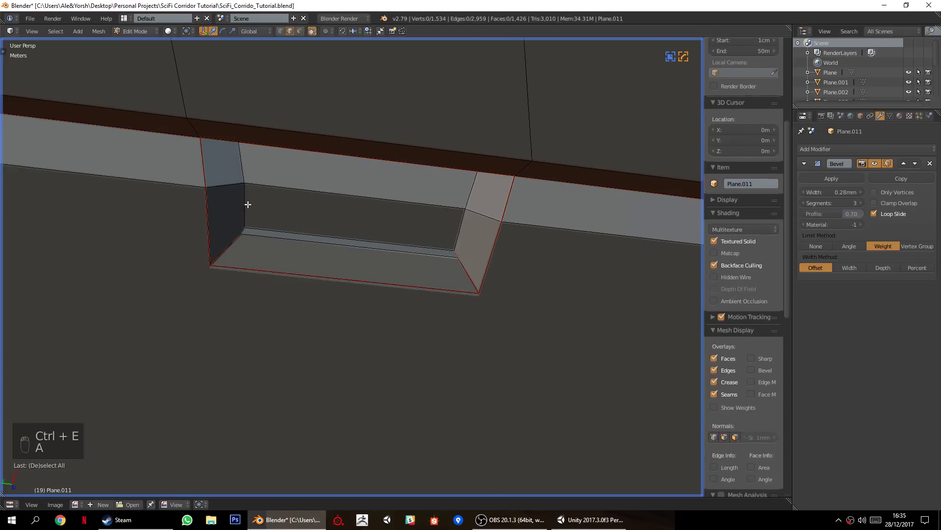
Connect the vertex pair across each of the notch's two angled end walls with a new edge.
{"action": "middle_click_drag", "start_coordinate": [286, 323], "coordinate": [350, 311]}
{"action": "right_click", "coordinate": [352, 371]}
{"action": "right_click", "coordinate": [297, 382], "text": "shift"}
{"action": "key", "text": "j"}
{"action": "key", "text": "a"}
{"action": "middle_click_drag", "start_coordinate": [387, 429], "coordinate": [471, 286]}
{"action": "right_click", "coordinate": [395, 339]}
{"action": "right_click", "coordinate": [443, 349], "text": "shift"}
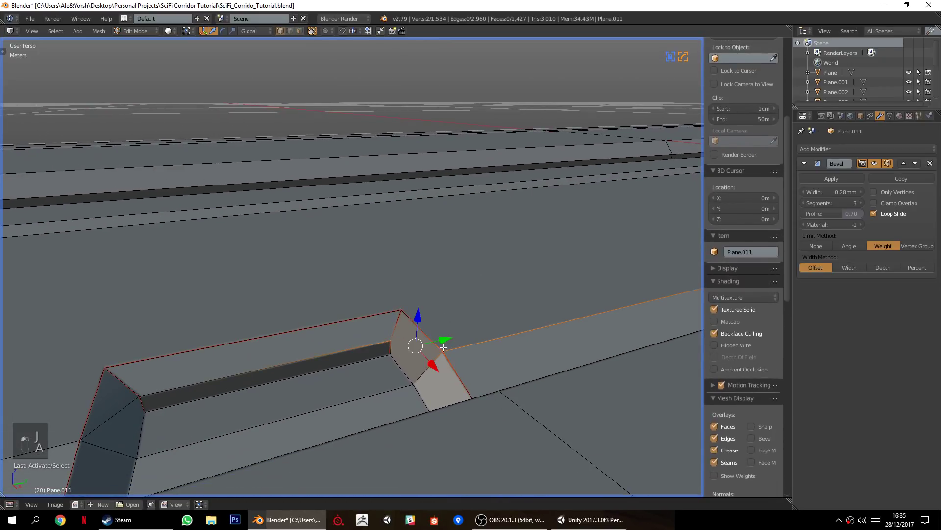
{"action": "key", "text": "j"}
{"action": "key", "text": "Tab"}
{"action": "middle_click_drag", "start_coordinate": [443, 347], "coordinate": [321, 272]}
{"action": "key", "text": "Tab"}
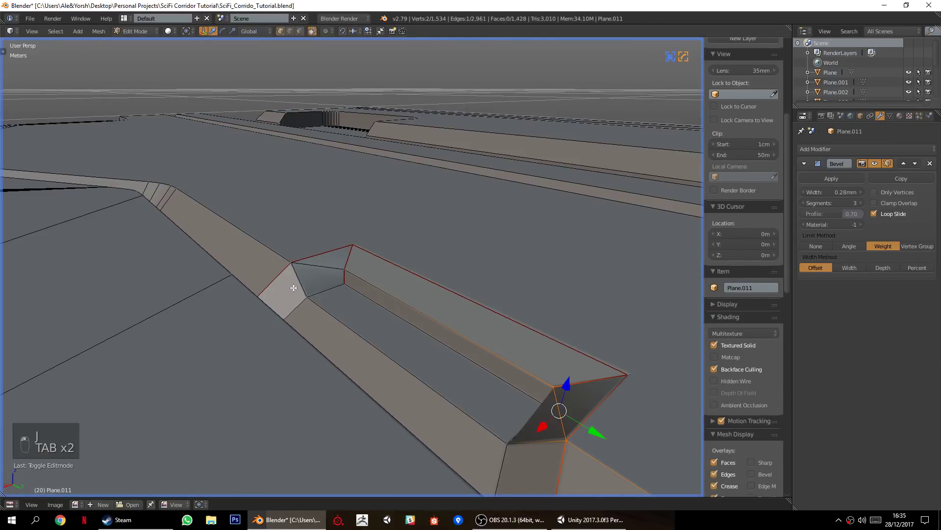
Apply Set SSharp to the new diagonal edges on the notch's two end walls and hide the sharp and bevel edge overlays.
{"action": "left_click", "coordinate": [289, 31]}
{"action": "right_click", "coordinate": [317, 271]}
{"action": "middle_click_drag", "start_coordinate": [258, 332], "coordinate": [389, 313]}
{"action": "right_click", "coordinate": [408, 285], "text": "shift"}
{"action": "key", "text": "q"}
{"action": "mouse_move", "coordinate": [524, 240]}
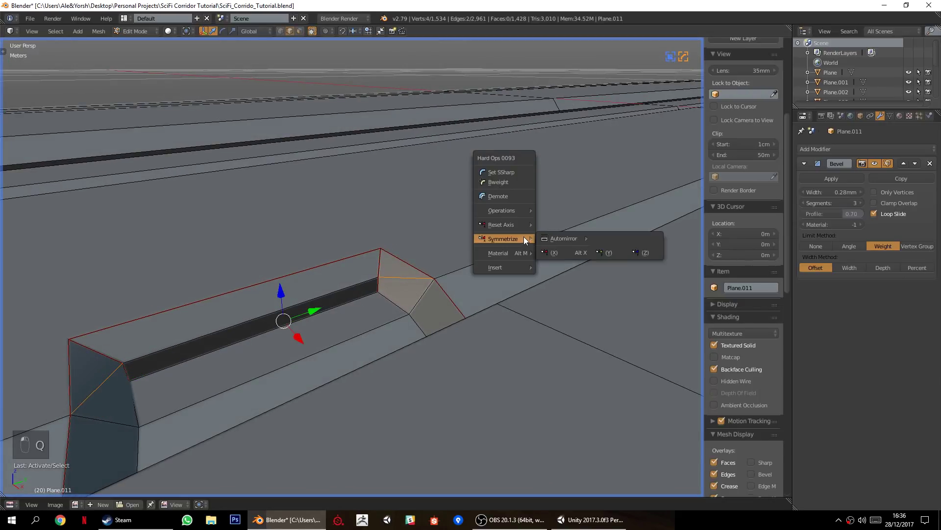
{"action": "left_click", "coordinate": [501, 171]}
{"action": "key", "text": "a"}
{"action": "left_click", "coordinate": [753, 369]}
{"action": "left_click", "coordinate": [751, 358]}
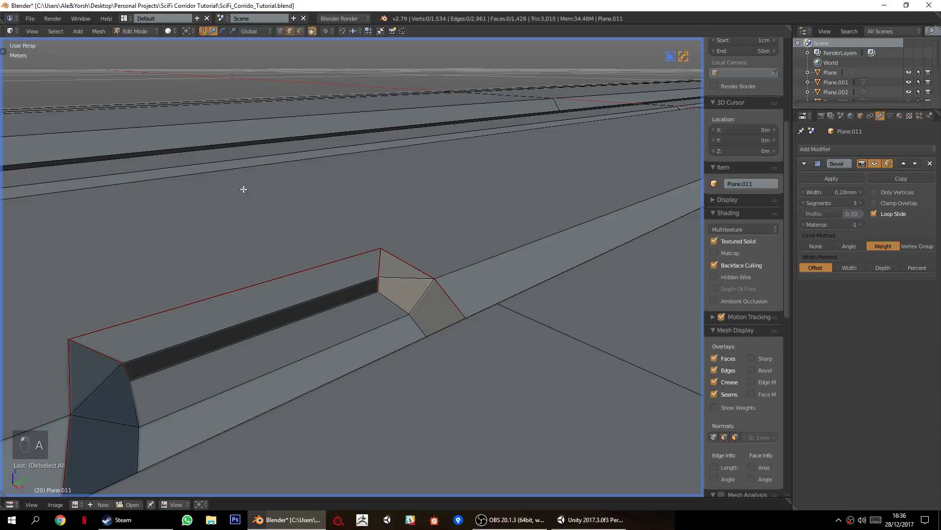
Mark the inner groove edge from the bend near the notch, past the rounded side recess, to the panel's border as a seam.
{"action": "middle_click_drag", "start_coordinate": [350, 201], "coordinate": [294, 247]}
{"action": "scroll", "coordinate": [206, 231], "scroll_direction": "down", "scroll_amount": 2}
{"action": "middle_click_drag", "start_coordinate": [200, 231], "coordinate": [387, 355], "text": "shift"}
{"action": "scroll", "coordinate": [294, 319], "scroll_direction": "down", "scroll_amount": 2}
{"action": "middle_click_drag", "start_coordinate": [273, 311], "coordinate": [402, 283], "text": "shift"}
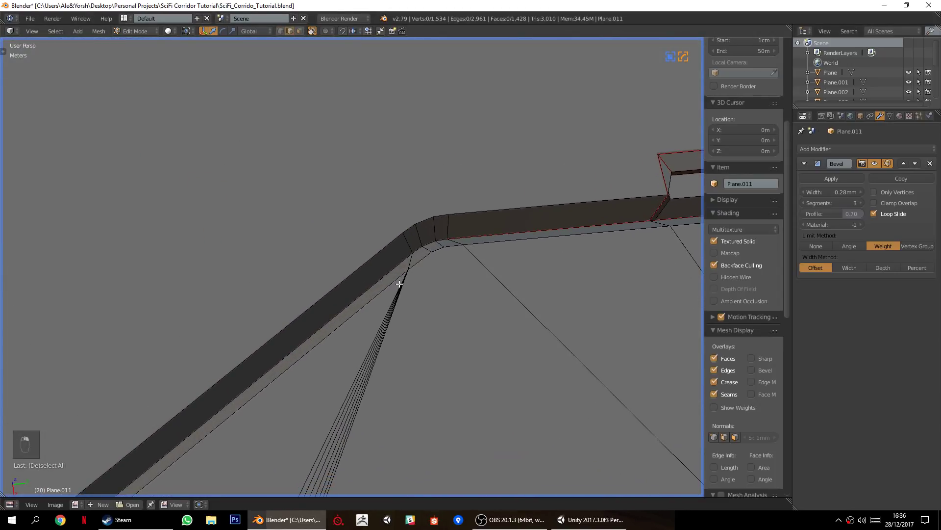
{"action": "right_click", "coordinate": [442, 240]}
{"action": "right_click", "coordinate": [296, 348], "text": "ctrl"}
{"action": "scroll", "coordinate": [153, 412], "scroll_direction": "down", "scroll_amount": 2}
{"action": "middle_click_drag", "start_coordinate": [152, 412], "coordinate": [275, 329], "text": "shift"}
{"action": "right_click", "coordinate": [253, 309], "text": "ctrl"}
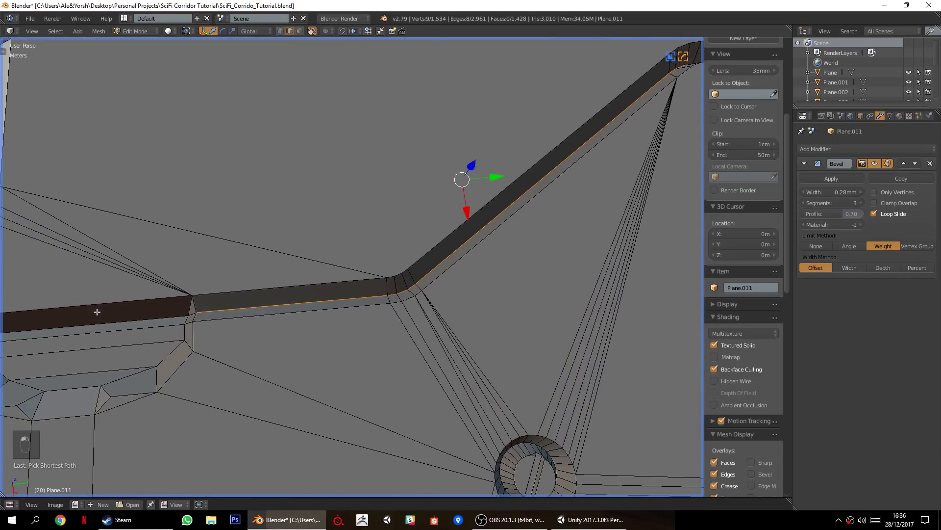
{"action": "middle_click_drag", "start_coordinate": [96, 312], "coordinate": [360, 312], "text": "shift"}
{"action": "right_click", "coordinate": [91, 334], "text": "ctrl"}
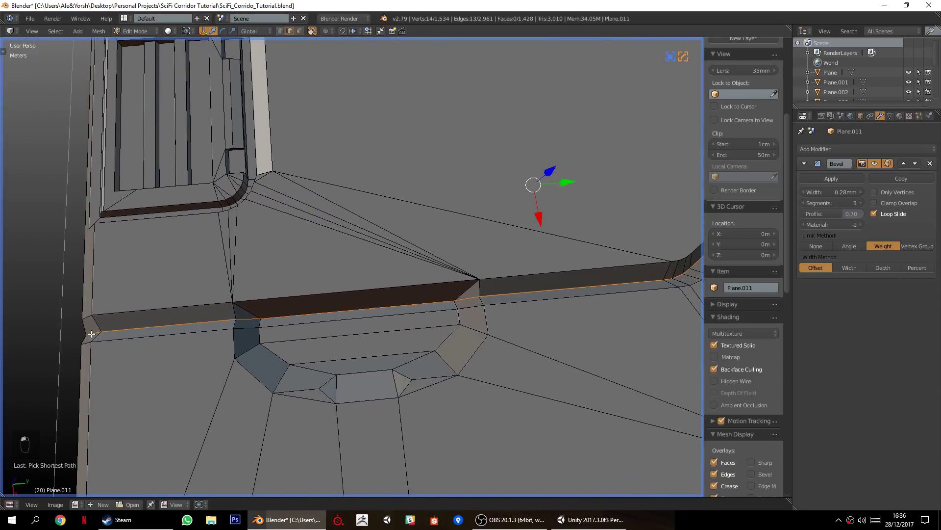
{"action": "key", "text": "ctrl+e"}
{"action": "left_click", "coordinate": [414, 313]}
{"action": "key", "text": "a"}
Mark the outer rim edges around the faceted recess adjoining the groove as seams.
{"action": "scroll", "coordinate": [323, 385], "scroll_direction": "up", "scroll_amount": 3}
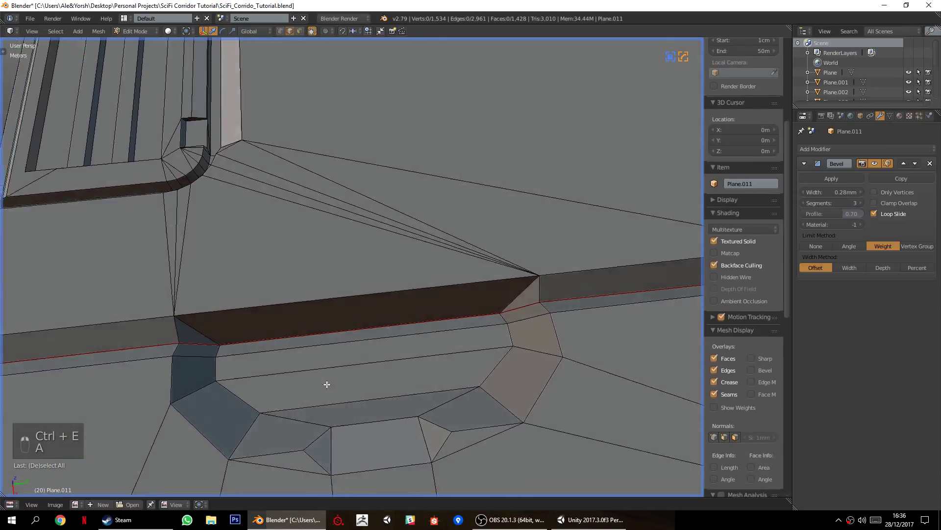
{"action": "scroll", "coordinate": [316, 369], "scroll_direction": "down", "scroll_amount": 3}
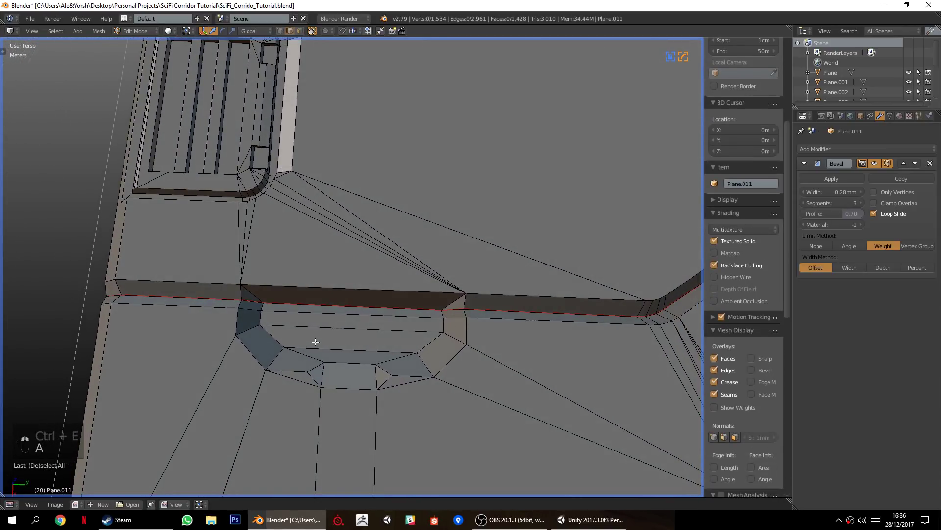
{"action": "scroll", "coordinate": [340, 263], "scroll_direction": "down", "scroll_amount": 3}
{"action": "middle_click_drag", "start_coordinate": [341, 263], "coordinate": [350, 316], "text": "shift"}
{"action": "scroll", "coordinate": [305, 369], "scroll_direction": "up", "scroll_amount": 3}
{"action": "middle_click_drag", "start_coordinate": [309, 360], "coordinate": [361, 182]}
{"action": "right_click", "coordinate": [364, 183]}
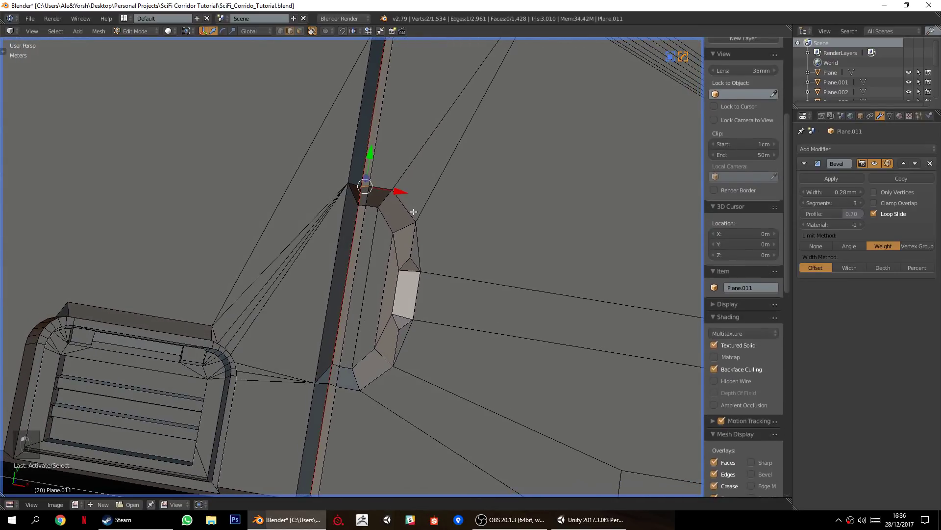
{"action": "right_click", "coordinate": [412, 213], "text": "ctrl"}
{"action": "right_click", "coordinate": [412, 243], "text": "ctrl"}
{"action": "right_click", "coordinate": [415, 266], "text": "ctrl"}
{"action": "right_click", "coordinate": [418, 287], "text": "ctrl"}
{"action": "right_click", "coordinate": [405, 328], "text": "ctrl"}
{"action": "right_click", "coordinate": [344, 388], "text": "ctrl"}
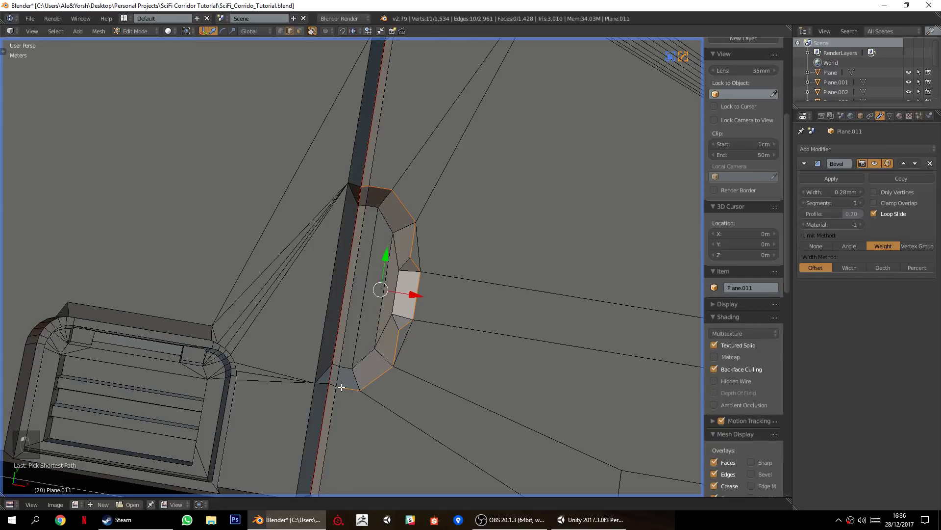
{"action": "key", "text": "ctrl+e"}
{"action": "left_click", "coordinate": [505, 241]}
{"action": "key", "text": "a"}
Mark the complete outer outline of the rectangular cutout at the panel's border as seams.
{"action": "scroll", "coordinate": [504, 242], "scroll_direction": "down", "scroll_amount": 5}
{"action": "middle_click_drag", "start_coordinate": [433, 329], "coordinate": [279, 276]}
{"action": "scroll", "coordinate": [307, 282], "scroll_direction": "up", "scroll_amount": 2}
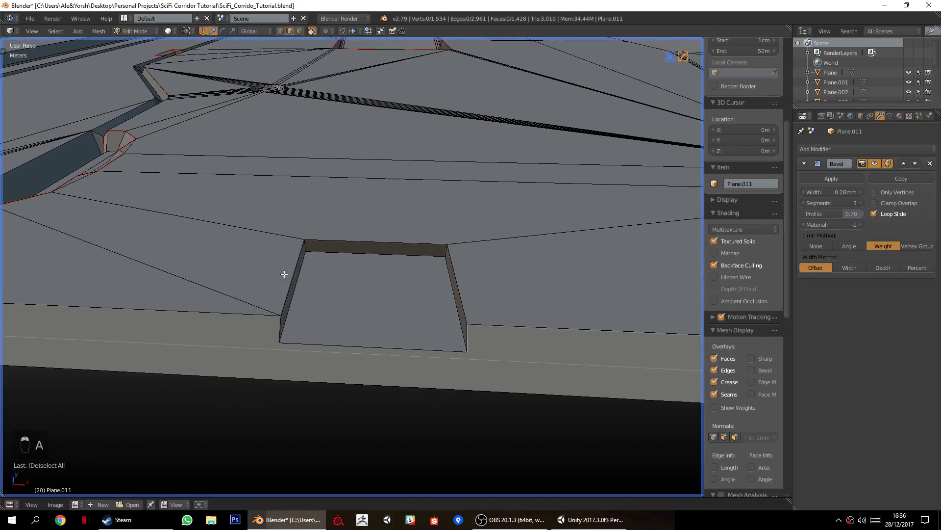
{"action": "right_click", "coordinate": [278, 276]}
{"action": "right_click", "coordinate": [336, 236], "text": "shift"}
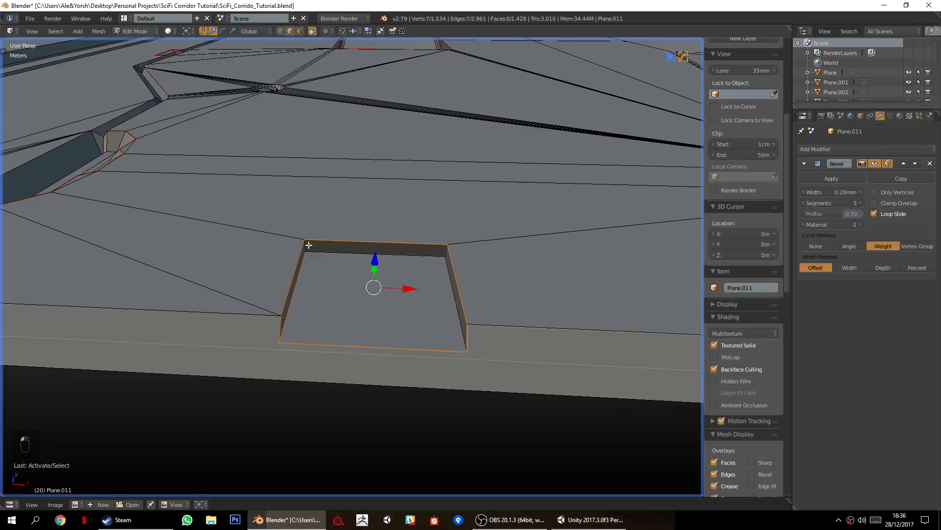
{"action": "right_click", "coordinate": [445, 251], "text": "shift"}
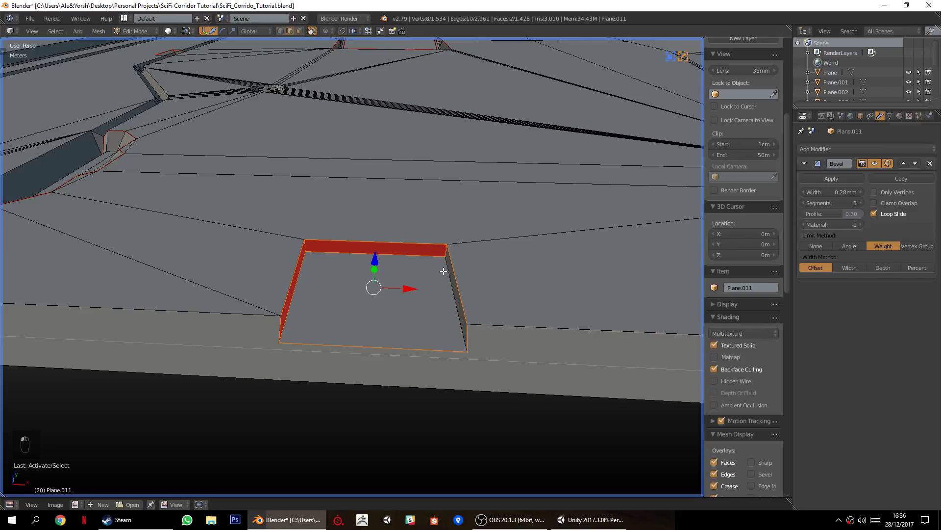
{"action": "right_click", "coordinate": [447, 272], "text": "shift"}
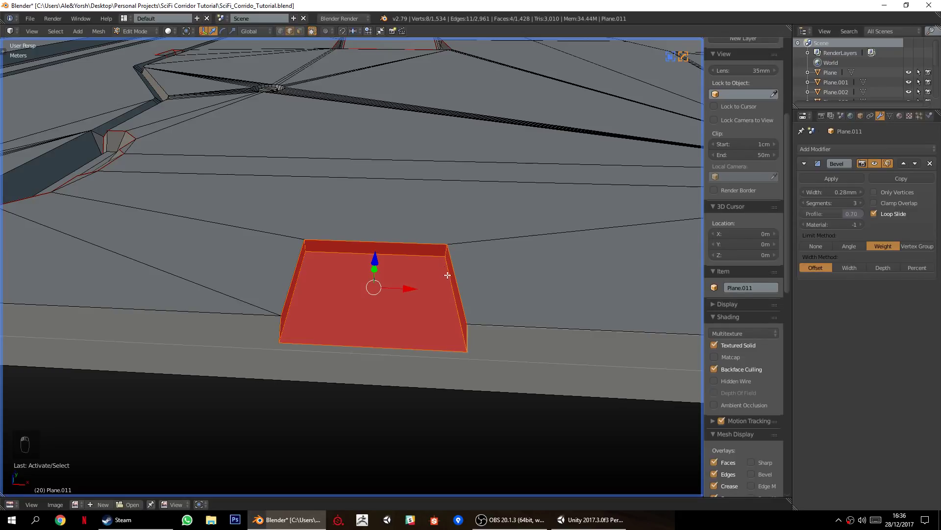
{"action": "right_click", "coordinate": [446, 275], "text": "shift"}
{"action": "right_click", "coordinate": [452, 281], "text": "shift"}
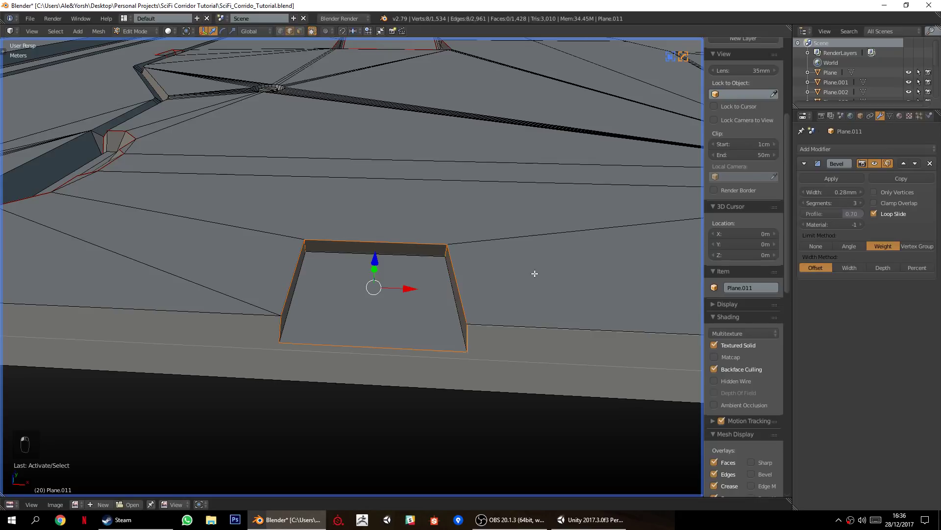
{"action": "key", "text": "ctrl+e"}
{"action": "left_click", "coordinate": [528, 255]}
{"action": "key", "text": "a"}
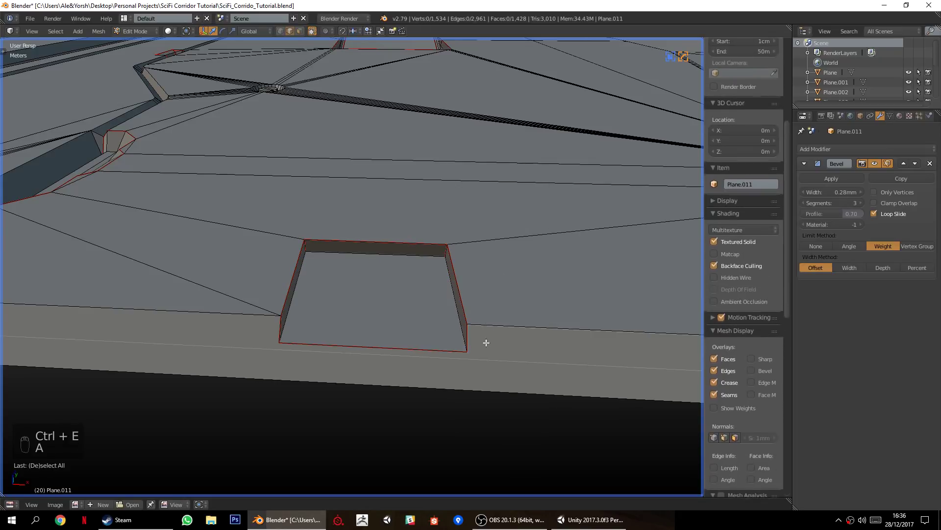
Mark the outer rim loop of the round screw recess as a seam.
{"action": "scroll", "coordinate": [469, 346], "scroll_direction": "down", "scroll_amount": 3}
{"action": "middle_click_drag", "start_coordinate": [469, 346], "coordinate": [341, 454]}
{"action": "scroll", "coordinate": [307, 353], "scroll_direction": "up", "scroll_amount": 5}
{"action": "middle_click_drag", "start_coordinate": [341, 169], "coordinate": [389, 245], "text": "shift"}
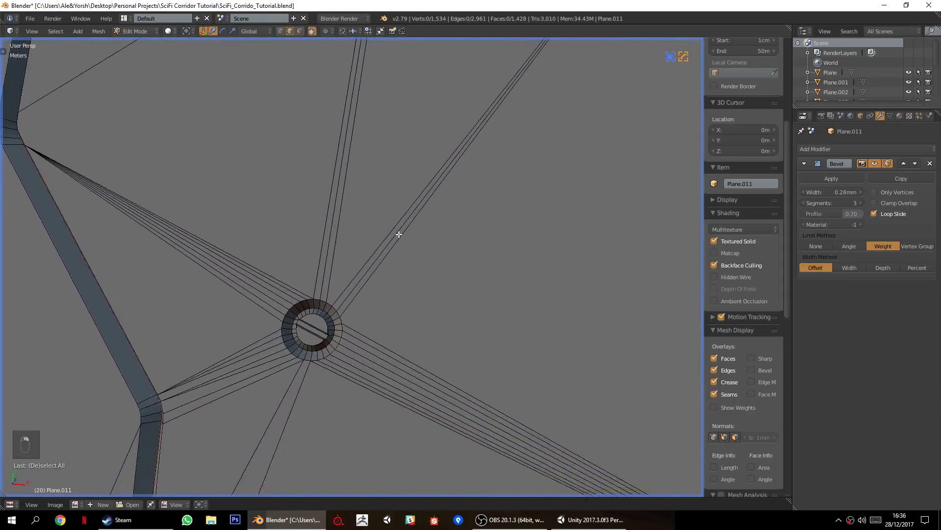
{"action": "scroll", "coordinate": [389, 245], "scroll_direction": "up", "scroll_amount": 5}
{"action": "middle_click_drag", "start_coordinate": [280, 417], "coordinate": [393, 338], "text": "shift"}
{"action": "right_click", "coordinate": [402, 284], "text": "alt"}
{"action": "right_click", "coordinate": [340, 265], "text": "alt+shift"}
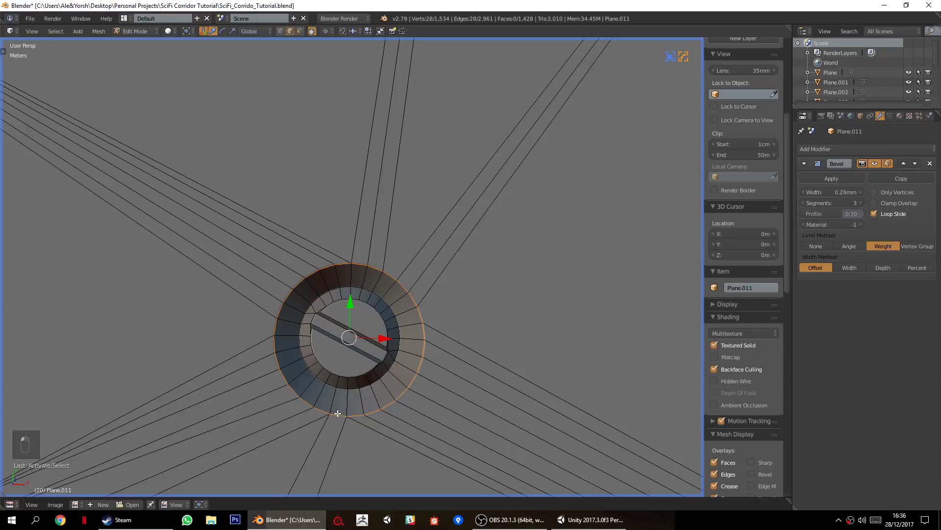
{"action": "key", "text": "ctrl+z"}
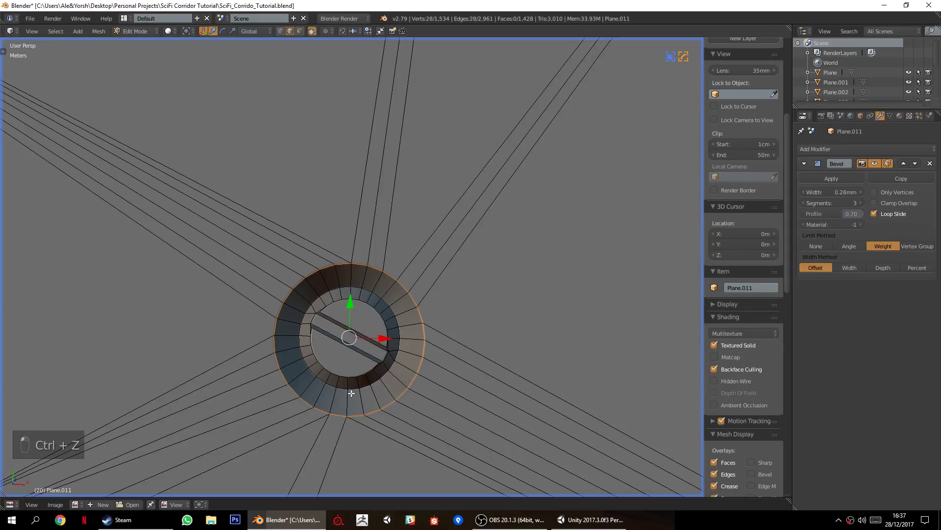
{"action": "scroll", "coordinate": [490, 343], "scroll_direction": "up", "scroll_amount": 2}
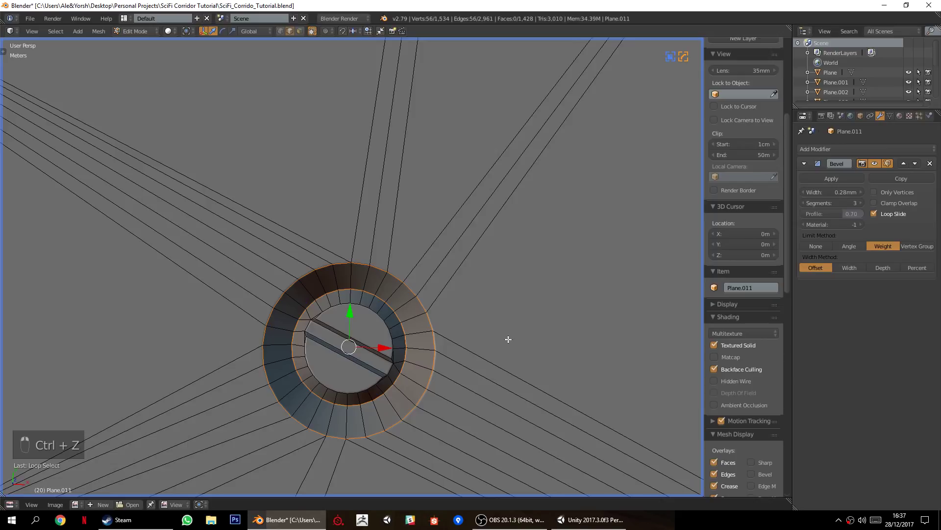
{"action": "key", "text": "ctrl+e"}
{"action": "left_click", "coordinate": [492, 328]}
{"action": "key", "text": "a"}
{"action": "mouse_move", "coordinate": [481, 349]}
{"action": "middle_mouse_down"}
{"action": "mouse_move", "coordinate": [380, 369]}
{"action": "mouse_move", "coordinate": [420, 414]}
{"action": "mouse_move", "coordinate": [391, 348]}
{"action": "mouse_move", "coordinate": [406, 336]}
{"action": "mouse_move", "coordinate": [358, 347]}
{"action": "middle_mouse_up"}
{"action": "key", "text": "ctrl+z"}
{"action": "key", "text": "KP_Decimal"}
{"action": "key", "text": "a"}
{"action": "key", "text": "a"}
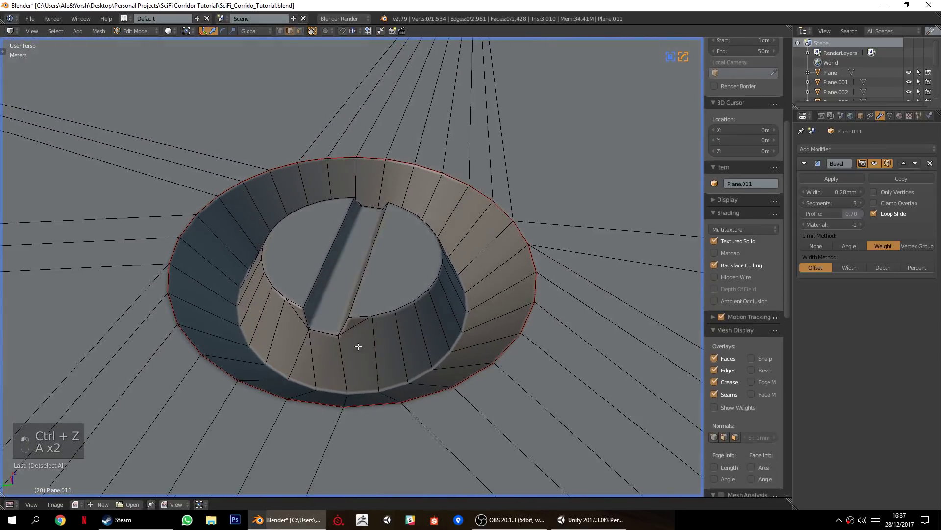
Mark the edges outlining both halves of the screw head's top and the slot's open ends as seams.
{"action": "scroll", "coordinate": [384, 319], "scroll_direction": "up", "scroll_amount": 1}
{"action": "right_click", "coordinate": [385, 320], "text": "alt"}
{"action": "right_click", "coordinate": [365, 323], "text": "shift"}
{"action": "right_click", "coordinate": [361, 314], "text": "shift"}
{"action": "middle_click_drag", "start_coordinate": [361, 313], "coordinate": [422, 297]}
{"action": "right_click", "coordinate": [425, 335], "text": "shift"}
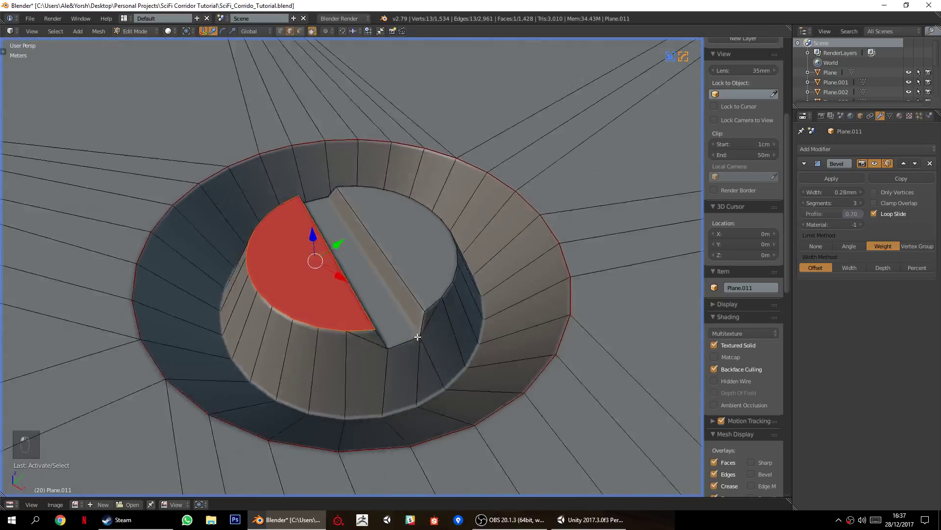
{"action": "middle_click_drag", "start_coordinate": [424, 335], "coordinate": [390, 241]}
{"action": "right_click", "coordinate": [328, 337], "text": "shift"}
{"action": "right_click", "coordinate": [329, 322], "text": "shift"}
{"action": "right_click", "coordinate": [355, 342], "text": "alt+shift"}
{"action": "middle_click_drag", "start_coordinate": [505, 363], "coordinate": [350, 340]}
{"action": "right_click", "coordinate": [347, 315], "text": "shift"}
{"action": "scroll", "coordinate": [348, 319], "scroll_direction": "up", "scroll_amount": 3}
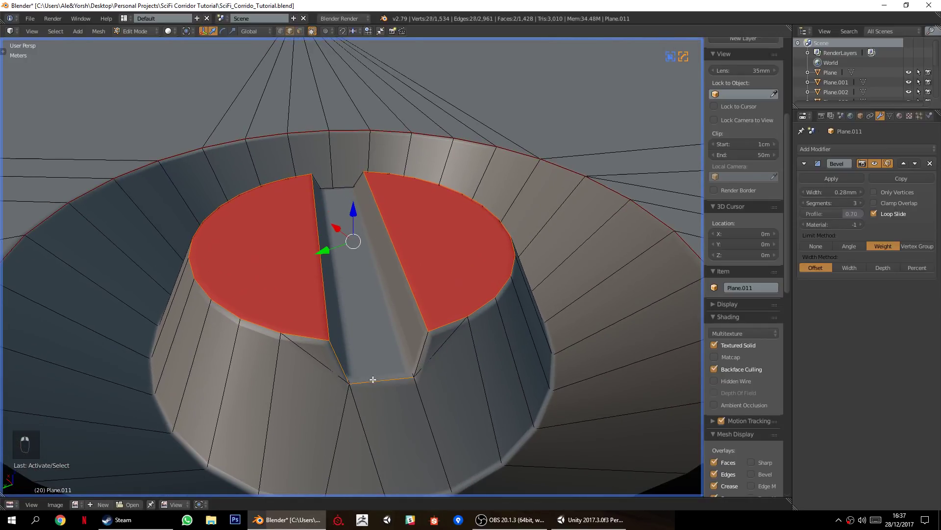
{"action": "middle_click_drag", "start_coordinate": [134, 261], "coordinate": [354, 269]}
{"action": "right_click", "coordinate": [423, 348], "text": "shift"}
{"action": "right_click", "coordinate": [374, 382], "text": "shift"}
{"action": "right_click", "coordinate": [339, 362], "text": "shift"}
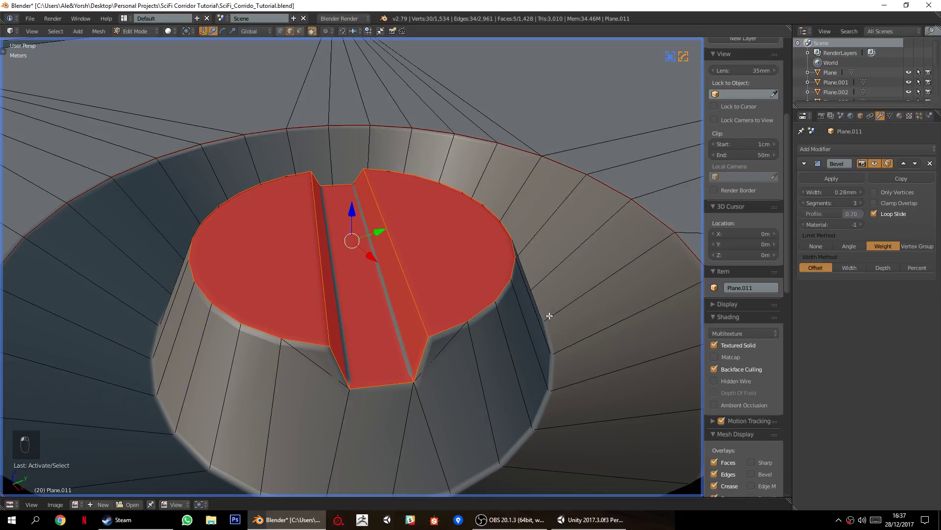
{"action": "key", "text": "ctrl+e"}
{"action": "key", "text": "Escape"}
{"action": "key", "text": "ctrl+w"}
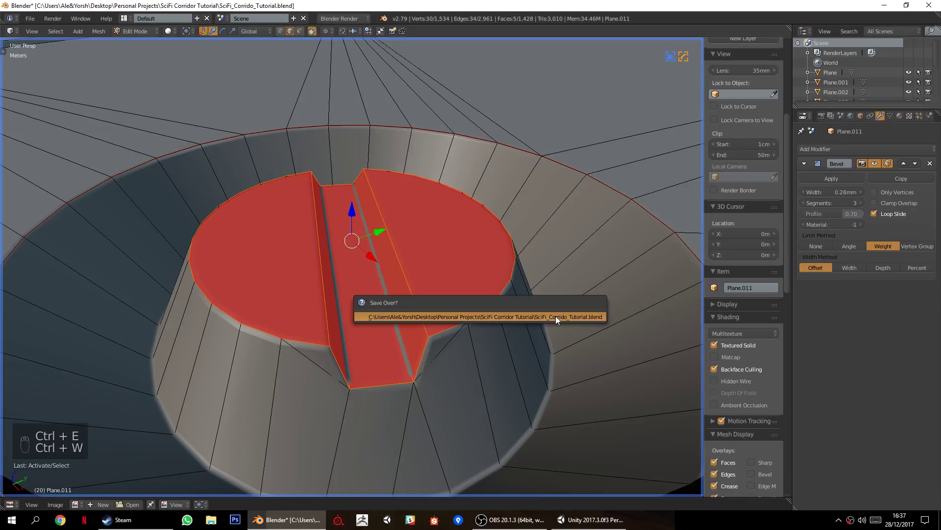
{"action": "key", "text": "ctrl+e"}
{"action": "left_click", "coordinate": [543, 252]}
{"action": "key", "text": "a"}
{"action": "middle_click_drag", "start_coordinate": [527, 265], "coordinate": [437, 320]}
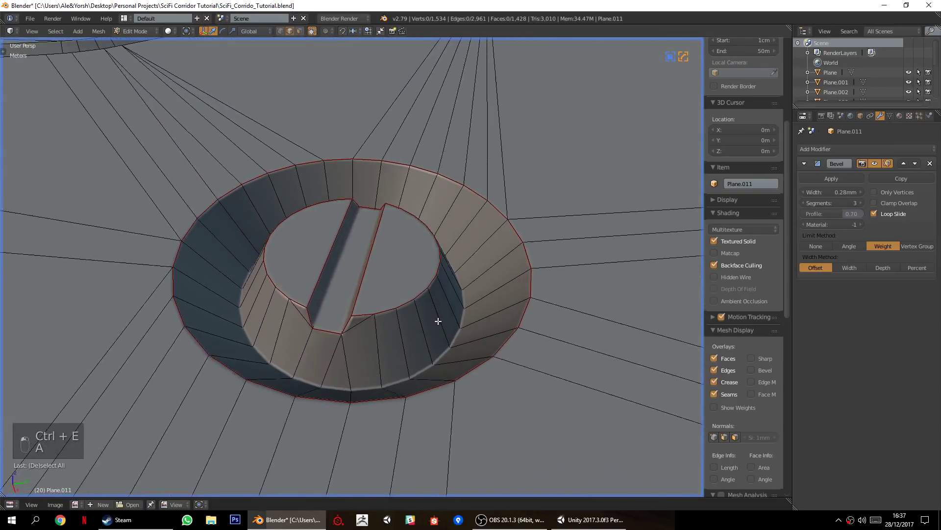
Clear the seams from the two long upper edges of the screw head's slot.
{"action": "scroll", "coordinate": [438, 321], "scroll_direction": "up", "scroll_amount": 3}
{"action": "right_click", "coordinate": [317, 267]}
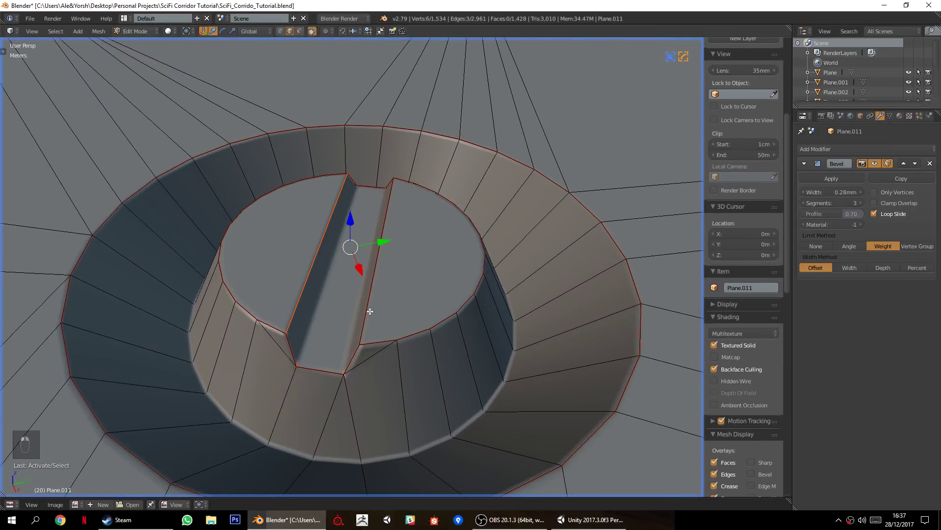
{"action": "key", "text": "ctrl+e"}
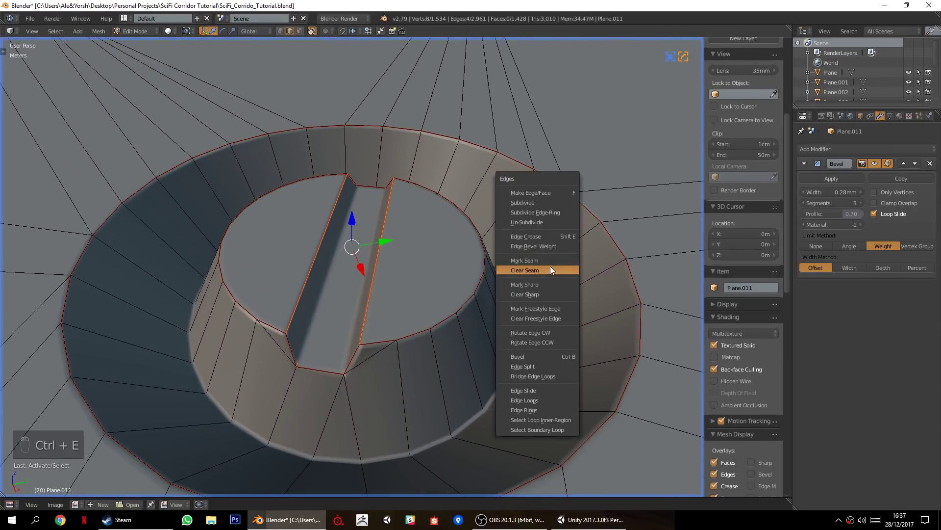
{"action": "left_click", "coordinate": [542, 268]}
{"action": "key", "text": "a"}
{"action": "scroll", "coordinate": [465, 301], "scroll_direction": "down", "scroll_amount": 3}
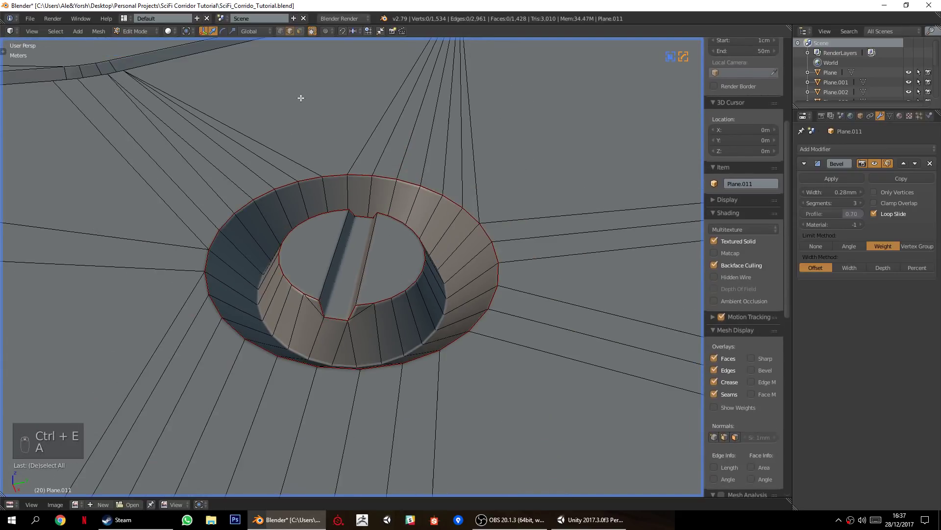
Mark the louvred vent recess's outer rim, the base edges of its walls and the loop around its inner section as seams.
{"action": "scroll", "coordinate": [439, 311], "scroll_direction": "down", "scroll_amount": 8}
{"action": "middle_click_drag", "start_coordinate": [430, 349], "coordinate": [464, 420]}
{"action": "scroll", "coordinate": [361, 376], "scroll_direction": "up", "scroll_amount": 3}
{"action": "scroll", "coordinate": [464, 420], "scroll_direction": "up", "scroll_amount": 1}
{"action": "scroll", "coordinate": [235, 355], "scroll_direction": "down", "scroll_amount": 3}
{"action": "middle_click_drag", "start_coordinate": [233, 349], "coordinate": [377, 331], "text": "shift"}
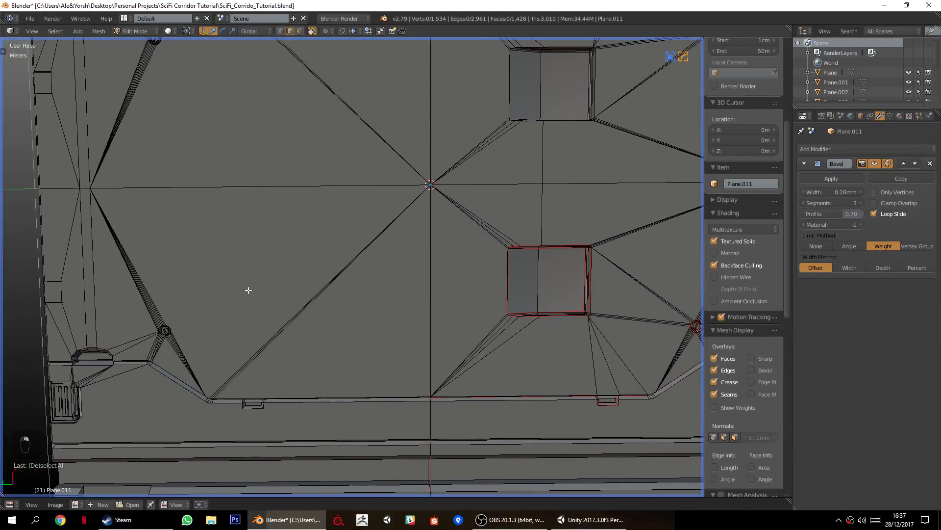
{"action": "middle_click_drag", "start_coordinate": [483, 346], "coordinate": [319, 277]}
{"action": "scroll", "coordinate": [376, 349], "scroll_direction": "up", "scroll_amount": 3}
{"action": "scroll", "coordinate": [320, 294], "scroll_direction": "up", "scroll_amount": 2}
{"action": "middle_click_drag", "start_coordinate": [324, 332], "coordinate": [360, 337], "text": "shift"}
{"action": "right_click", "coordinate": [326, 363]}
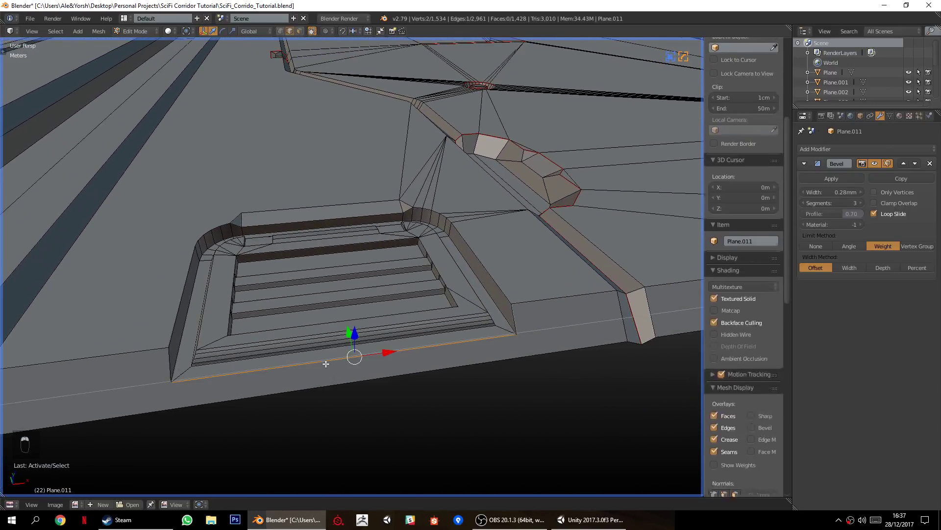
{"action": "right_click", "coordinate": [175, 359], "text": "shift"}
{"action": "key", "text": "ctrl+z"}
{"action": "right_click", "coordinate": [182, 335], "text": "alt"}
{"action": "right_click", "coordinate": [170, 366], "text": "shift"}
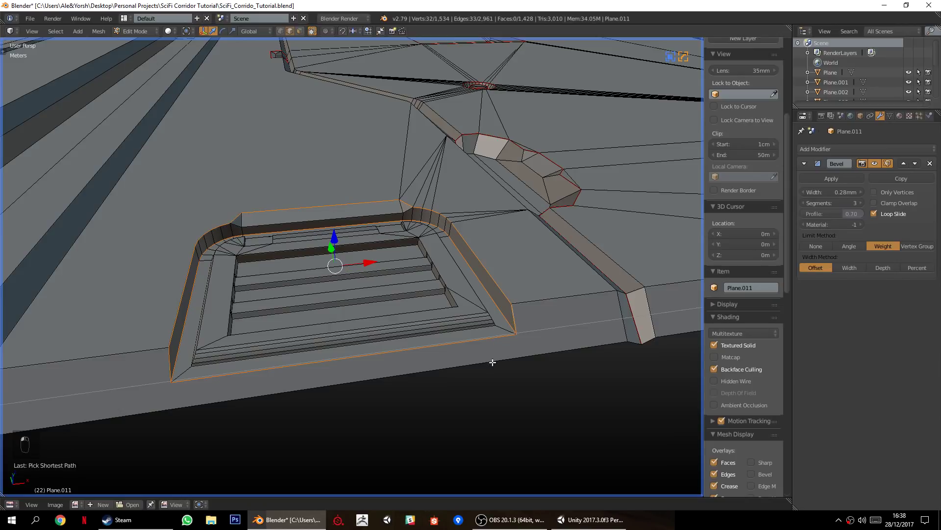
{"action": "scroll", "coordinate": [376, 392], "scroll_direction": "up", "scroll_amount": 3}
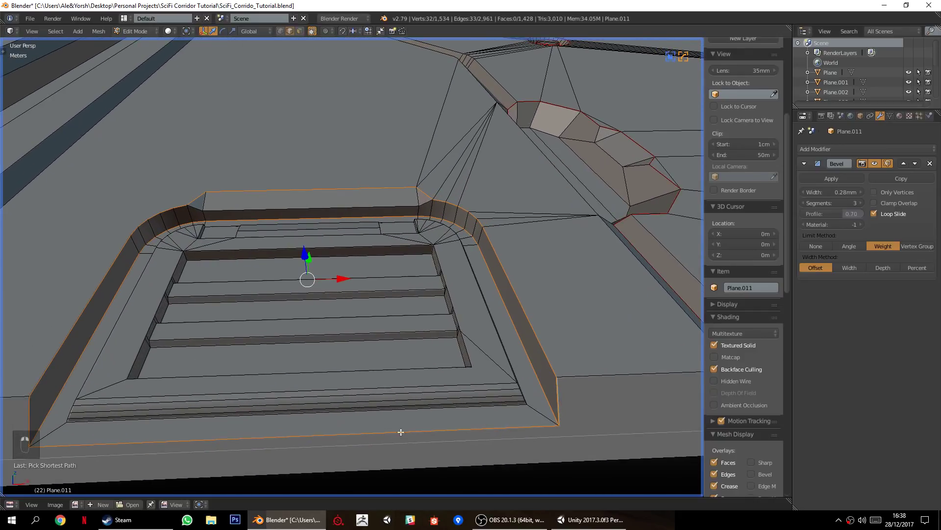
{"action": "right_click", "coordinate": [274, 424], "text": "shift"}
{"action": "middle_click_drag", "start_coordinate": [273, 424], "coordinate": [423, 333]}
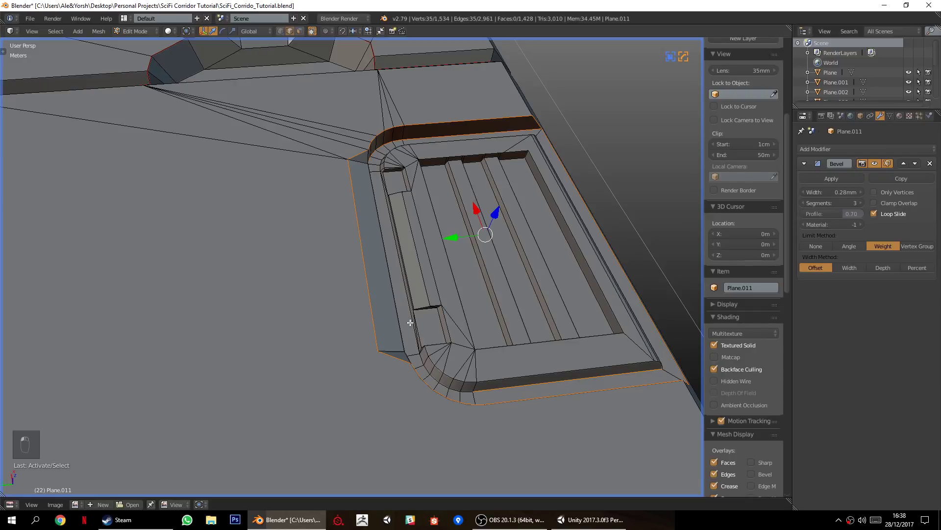
{"action": "middle_click_drag", "start_coordinate": [297, 285], "coordinate": [314, 360]}
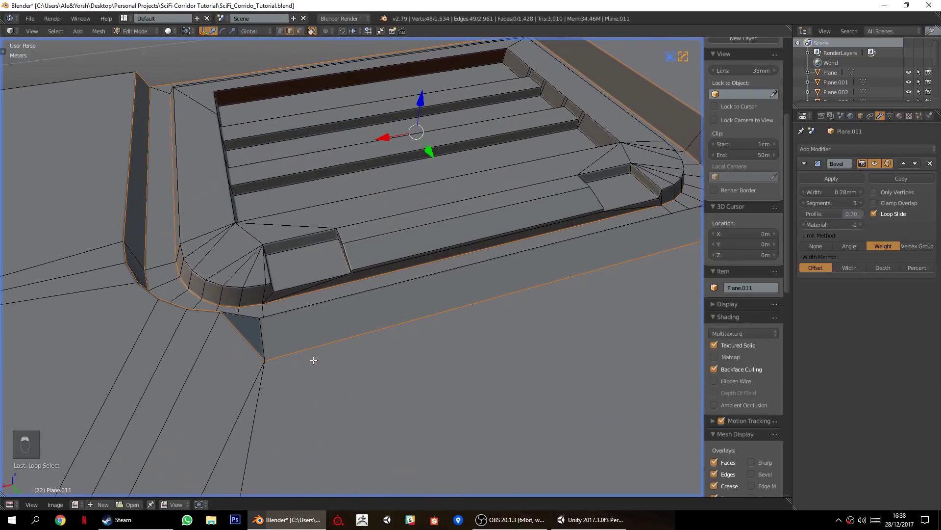
{"action": "key", "text": "ctrl+e"}
{"action": "left_click", "coordinate": [427, 321]}
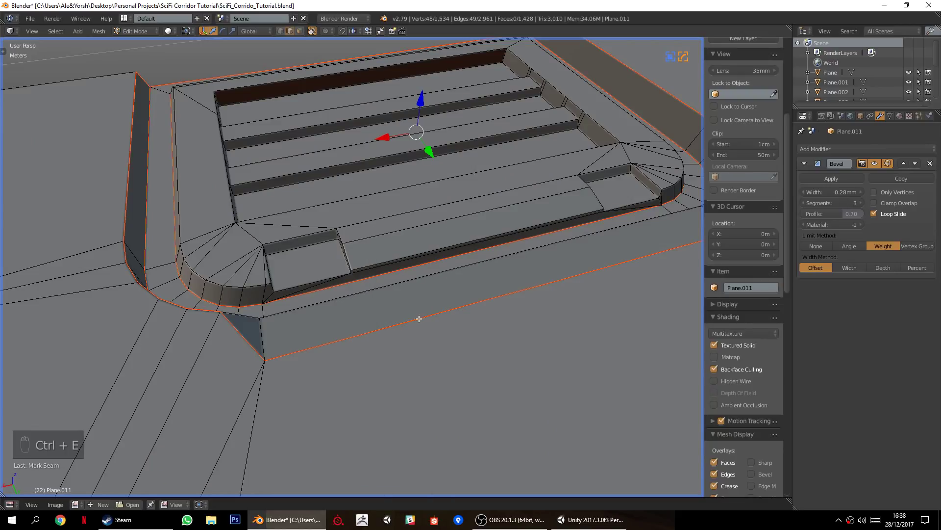
Mark the lower edge of the sloped wall above the vent's notched side and its short adjoining end edges as seams.
{"action": "key", "text": "a"}
{"action": "middle_click_drag", "start_coordinate": [348, 375], "coordinate": [275, 330]}
{"action": "right_click", "coordinate": [477, 255]}
{"action": "right_click", "coordinate": [340, 240], "text": "shift"}
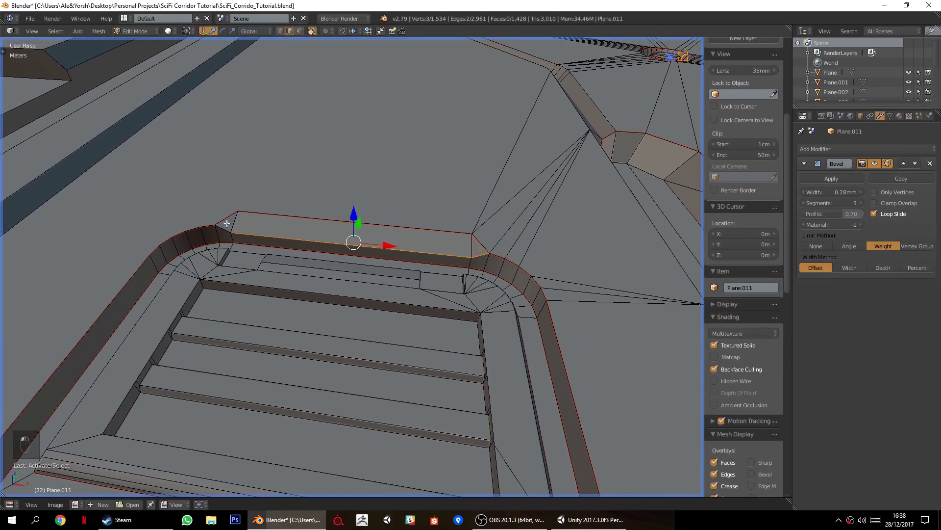
{"action": "key", "text": "ctrl+e"}
{"action": "left_click", "coordinate": [428, 184]}
{"action": "key", "text": "a"}
Mark all edges of the faces forming the first small notch beside the vent's rounded corner as seams.
{"action": "middle_click_drag", "start_coordinate": [370, 299], "coordinate": [378, 382]}
{"action": "scroll", "coordinate": [358, 374], "scroll_direction": "up", "scroll_amount": 4}
{"action": "scroll", "coordinate": [323, 353], "scroll_direction": "up", "scroll_amount": 1}
{"action": "scroll", "coordinate": [379, 382], "scroll_direction": "up", "scroll_amount": 3}
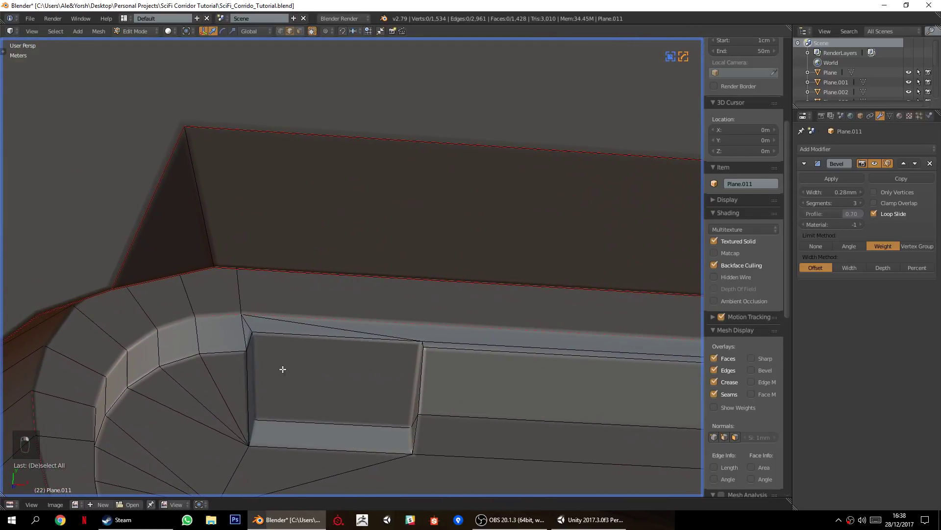
{"action": "left_click", "coordinate": [301, 374]}
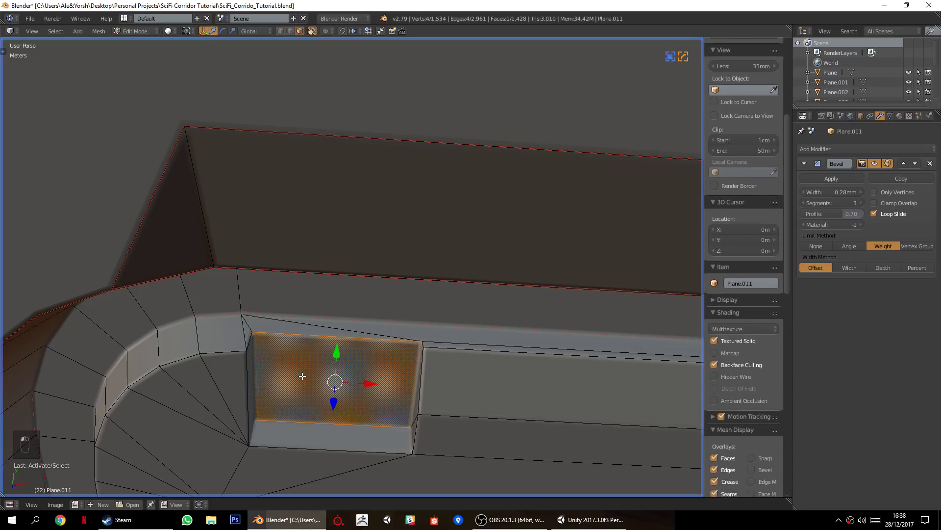
{"action": "left_click", "coordinate": [280, 437], "text": "shift"}
{"action": "left_click", "coordinate": [248, 386], "text": "shift"}
{"action": "left_click", "coordinate": [416, 392], "text": "shift"}
{"action": "key", "text": "ctrl+e"}
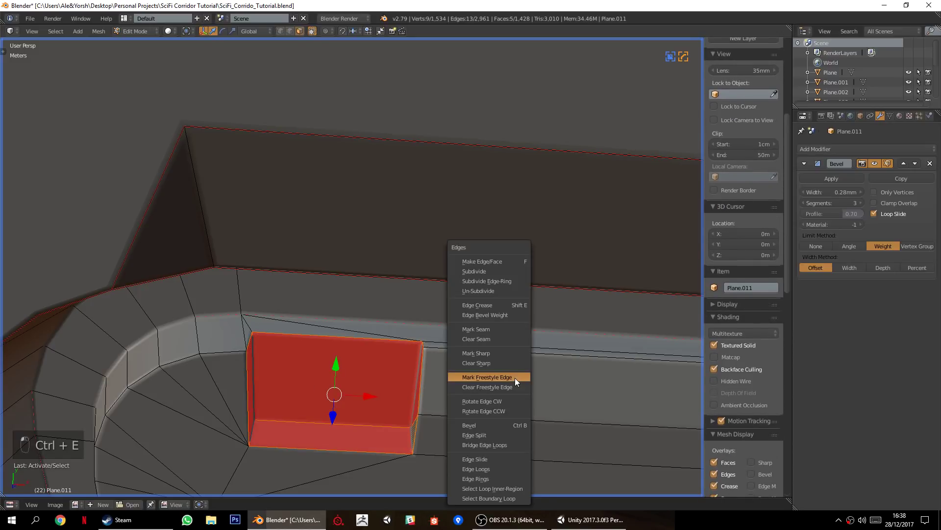
{"action": "left_click", "coordinate": [495, 328]}
{"action": "key", "text": "a"}
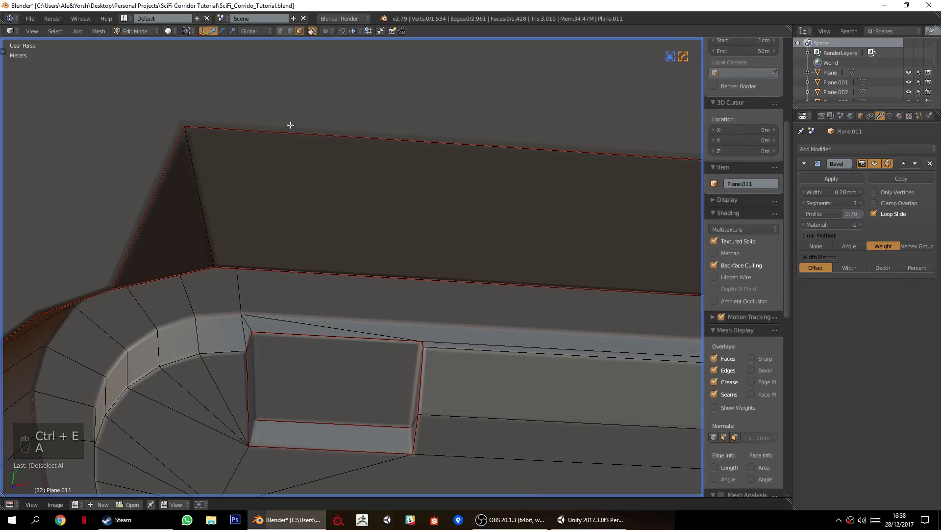
Clear the seam from the short edge at the first notch's inner corner.
{"action": "left_click", "coordinate": [414, 423]}
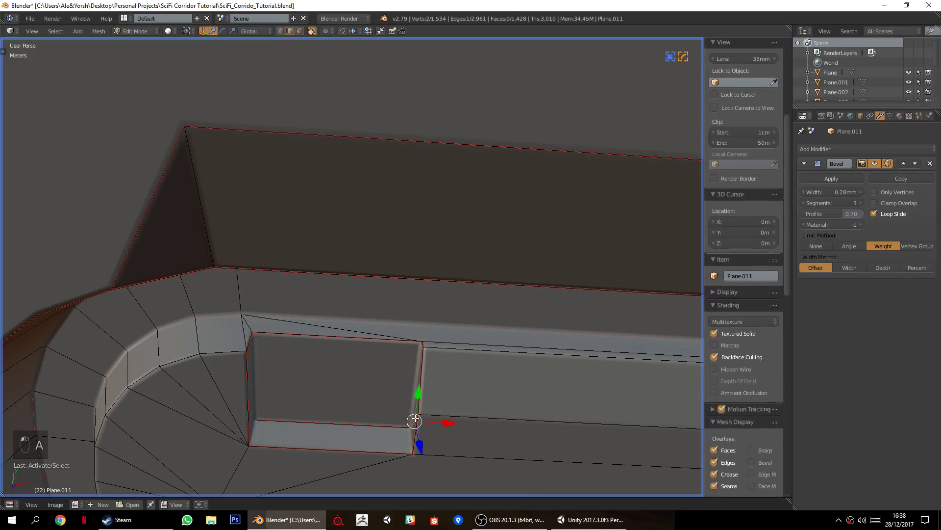
{"action": "key", "text": "ctrl+e"}
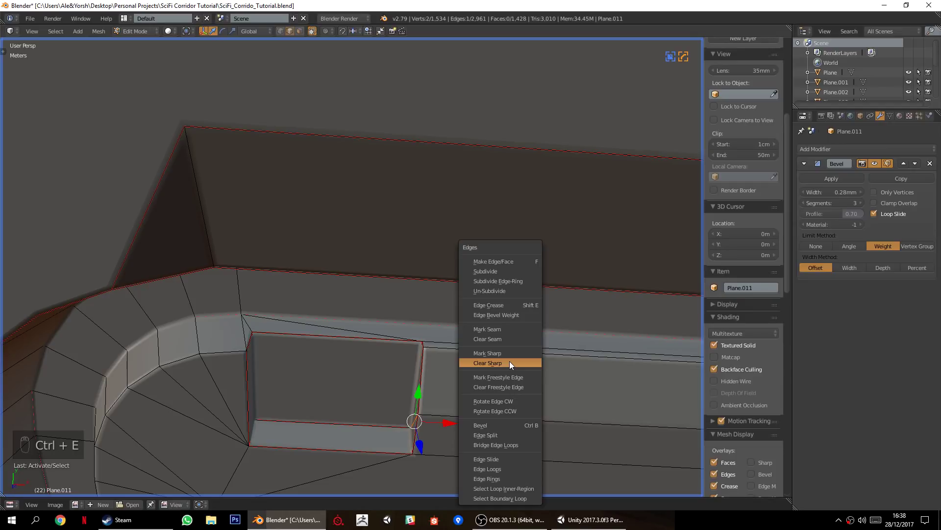
{"action": "left_click", "coordinate": [492, 340]}
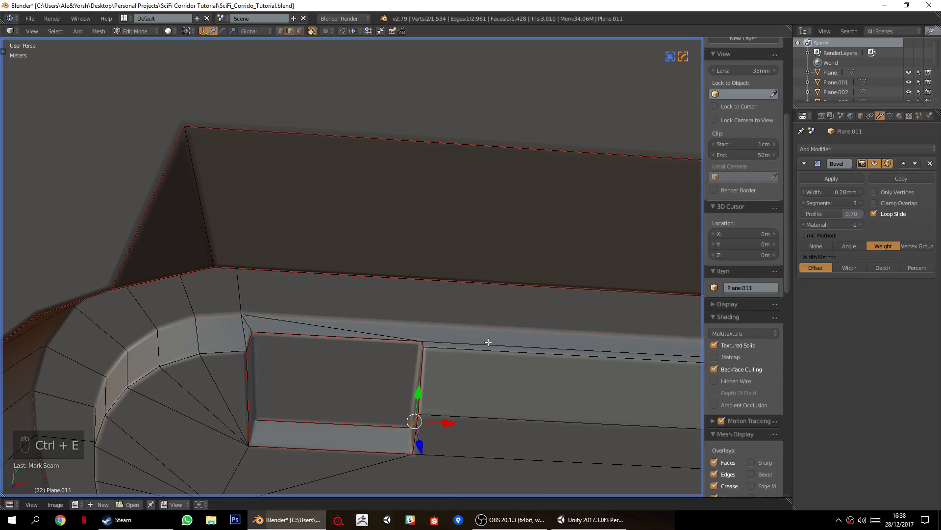
Remove the Bevel modifier from the panel and deselect everything.
{"action": "left_click", "coordinate": [930, 164]}
{"action": "scroll", "coordinate": [545, 352], "scroll_direction": "down", "scroll_amount": 2}
{"action": "key", "text": "a"}
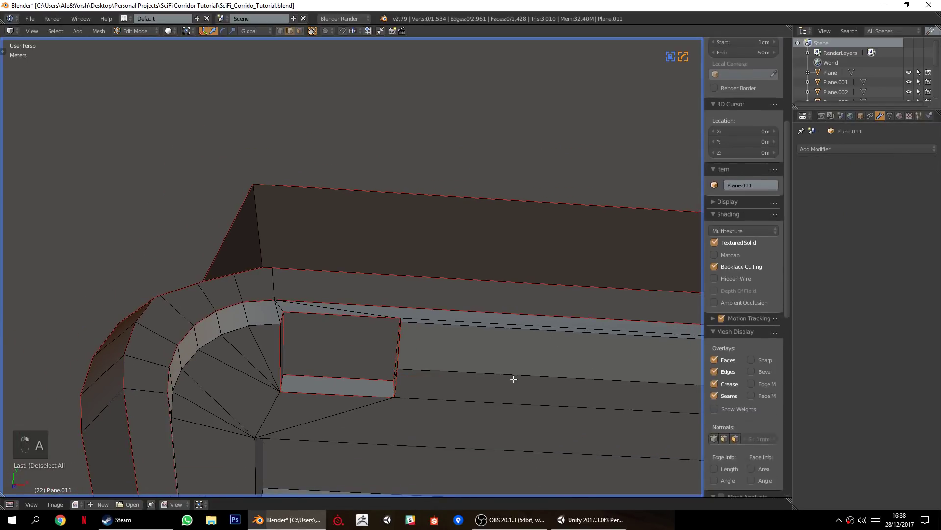
Mark the edges around the second small notch at the opposite rounded corner of the vent as seams.
{"action": "scroll", "coordinate": [508, 385], "scroll_direction": "up", "scroll_amount": 2}
{"action": "middle_click_drag", "start_coordinate": [560, 405], "coordinate": [193, 297], "text": "shift"}
{"action": "scroll", "coordinate": [336, 351], "scroll_direction": "down", "scroll_amount": 3}
{"action": "scroll", "coordinate": [300, 325], "scroll_direction": "up", "scroll_amount": 2}
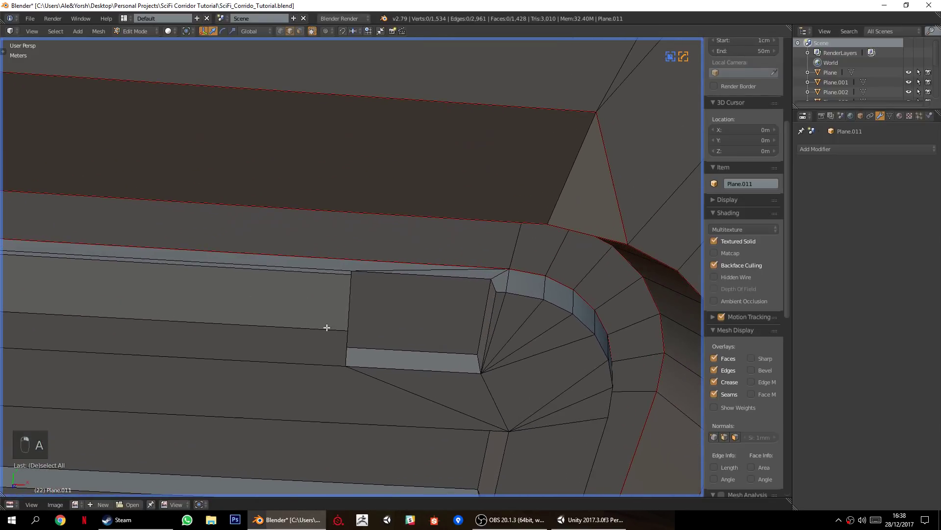
{"action": "middle_click_drag", "start_coordinate": [435, 325], "coordinate": [324, 342], "text": "shift"}
{"action": "scroll", "coordinate": [323, 343], "scroll_direction": "up", "scroll_amount": 2}
{"action": "right_click", "coordinate": [367, 269]}
{"action": "right_click", "coordinate": [409, 316], "text": "shift"}
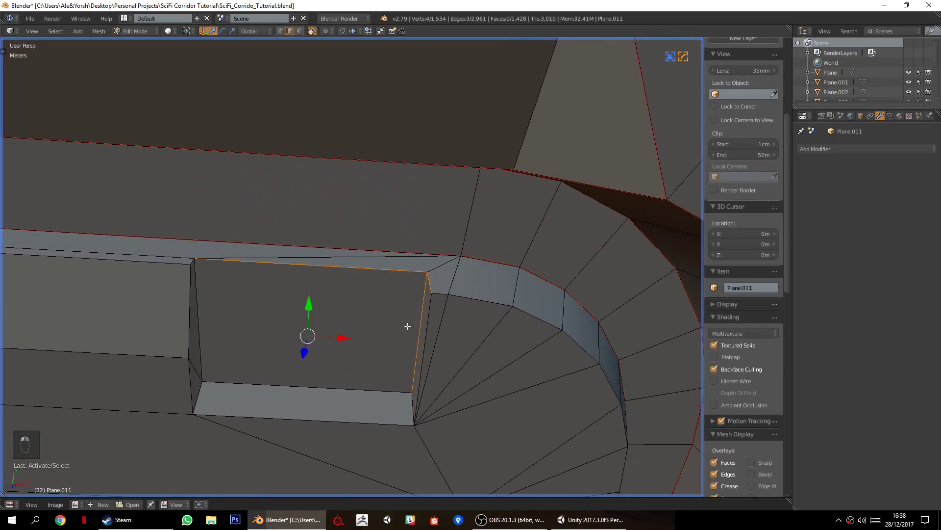
{"action": "right_click", "coordinate": [424, 359], "text": "shift"}
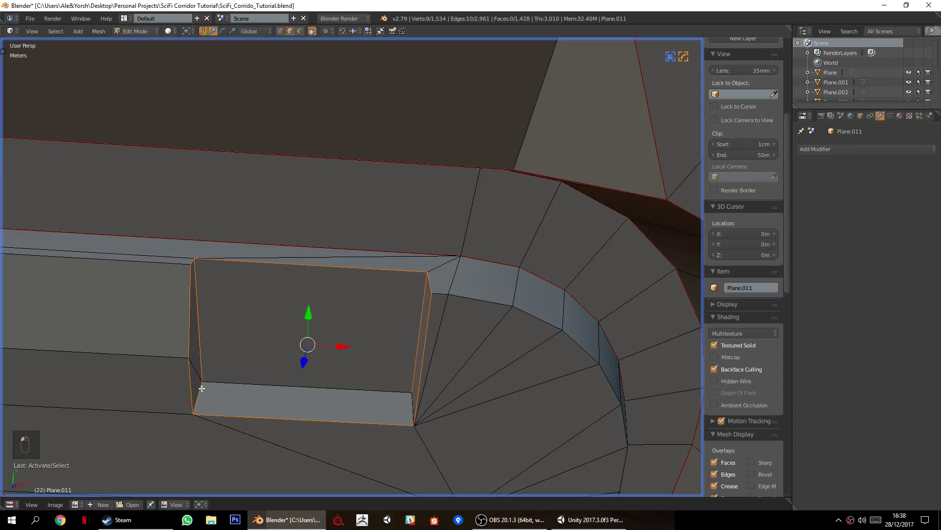
{"action": "right_click", "coordinate": [414, 401], "text": "shift"}
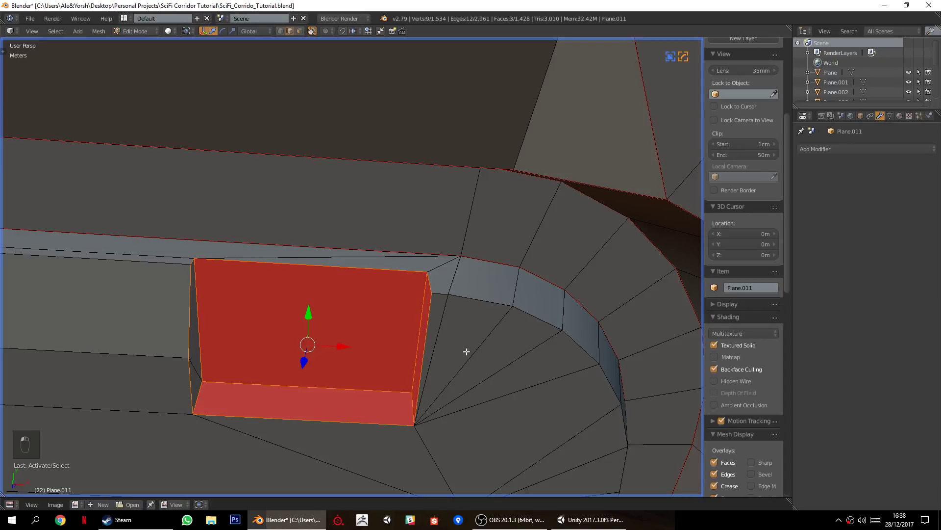
{"action": "key", "text": "ctrl+e"}
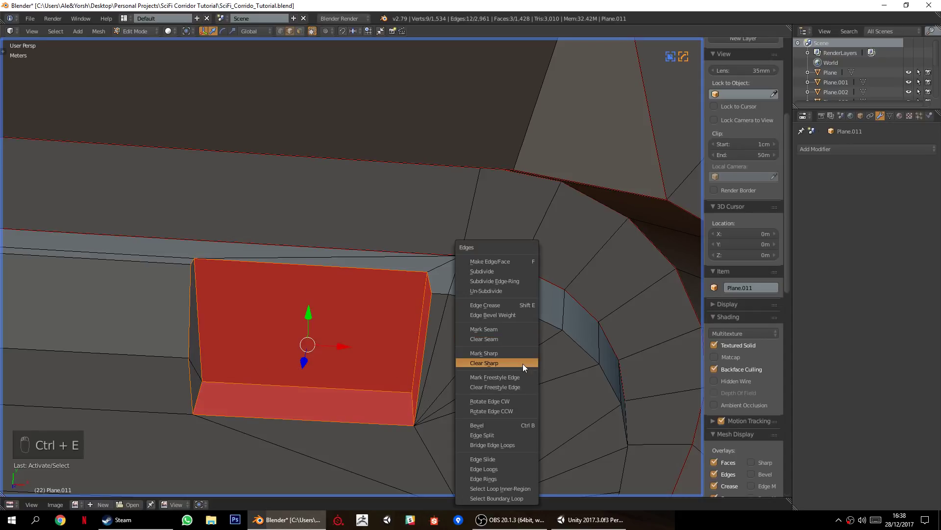
{"action": "left_click", "coordinate": [486, 337]}
{"action": "key", "text": "a"}
Mark the lower edge loop of the vent's curved inner step as a seam.
{"action": "scroll", "coordinate": [481, 348], "scroll_direction": "down", "scroll_amount": 4}
{"action": "right_click", "coordinate": [422, 283], "text": "alt"}
{"action": "middle_click_drag", "start_coordinate": [370, 320], "coordinate": [296, 367]}
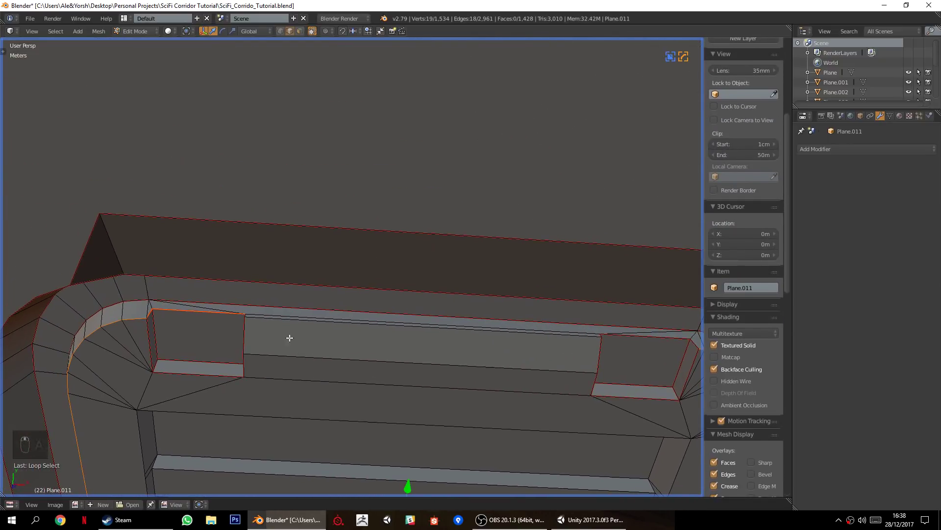
{"action": "key", "text": "ctrl+e"}
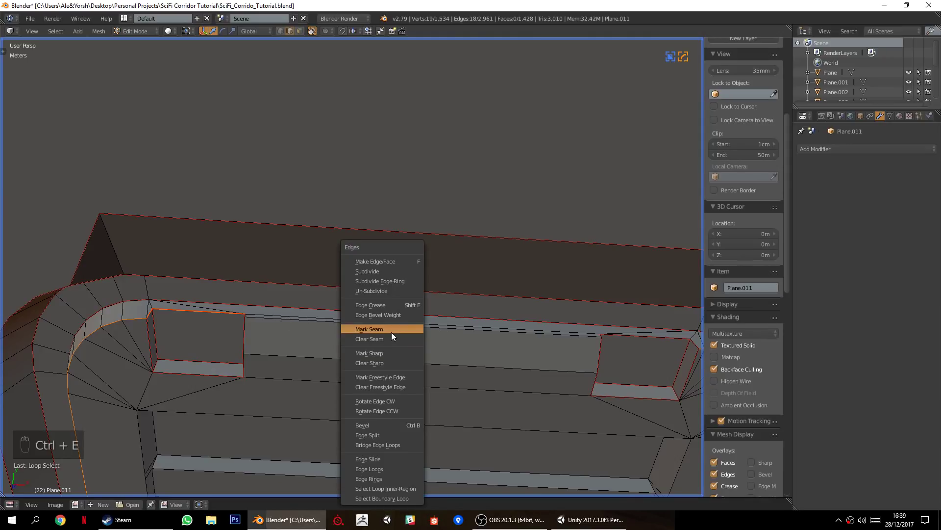
{"action": "left_click", "coordinate": [391, 332]}
{"action": "key", "text": "a"}
Mark the long upper edge of the slope between the two notches as a seam.
{"action": "right_click", "coordinate": [316, 358]}
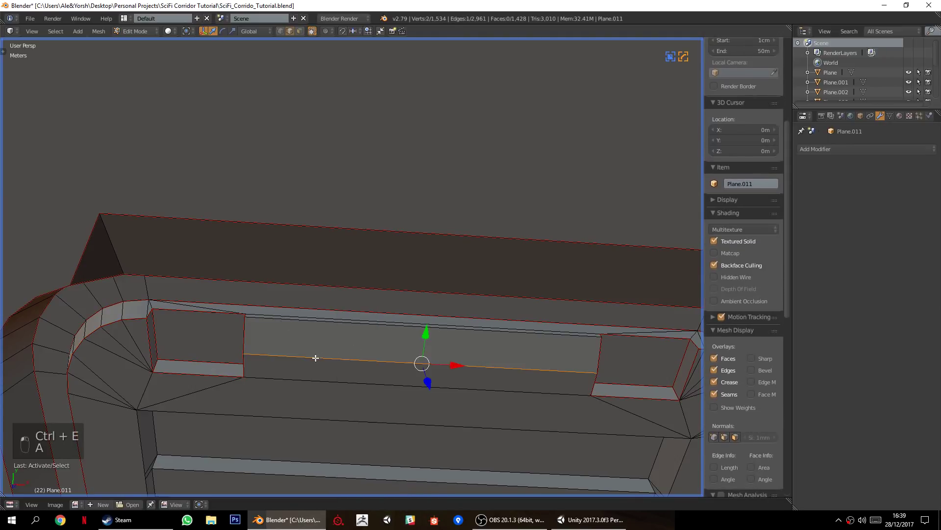
{"action": "right_click", "coordinate": [306, 326]}
{"action": "key", "text": "ctrl+e"}
{"action": "left_click", "coordinate": [332, 325]}
{"action": "key", "text": "a"}
{"action": "middle_click_drag", "start_coordinate": [331, 325], "coordinate": [307, 327]}
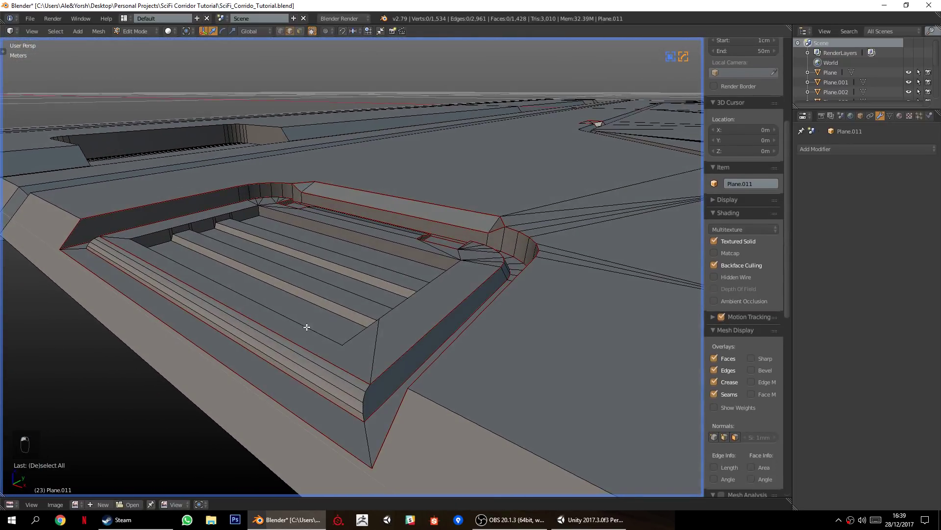
Clear the seam from the long upper edge of the vent's rounded lip beside the panel's outer edge.
{"action": "right_click", "coordinate": [339, 367], "text": "alt"}
{"action": "key", "text": "ctrl+e"}
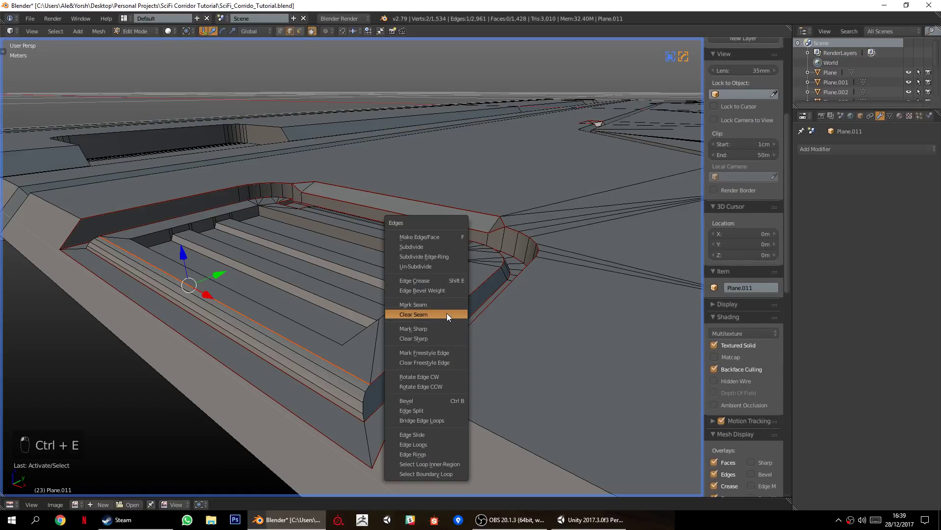
{"action": "left_click", "coordinate": [446, 313]}
{"action": "key", "text": "a"}
Mark the curved end edges of the vent's rounded lip as seams.
{"action": "right_click", "coordinate": [363, 397], "text": "alt"}
{"action": "middle_click_drag", "start_coordinate": [363, 397], "coordinate": [381, 324]}
{"action": "key", "text": "ctrl+e"}
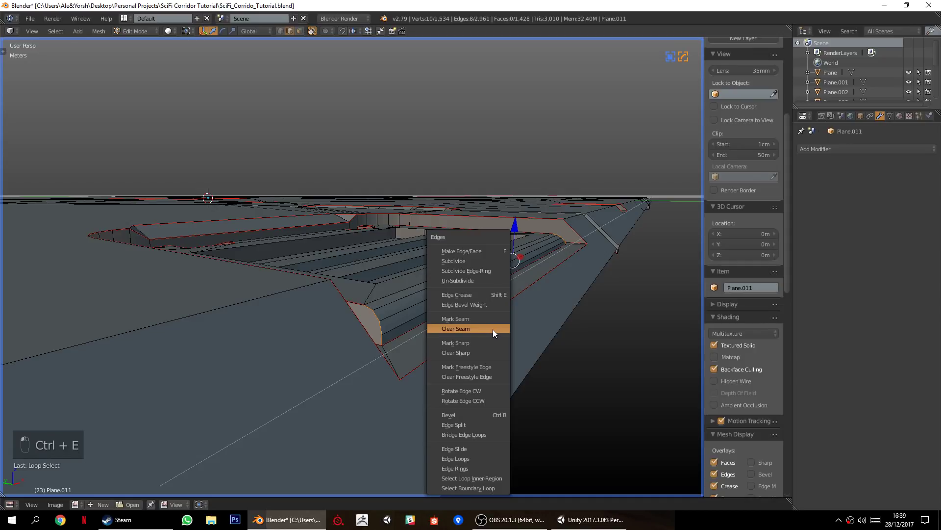
{"action": "left_click", "coordinate": [486, 319]}
{"action": "key", "text": "a"}
{"action": "middle_click_drag", "start_coordinate": [476, 322], "coordinate": [392, 349]}
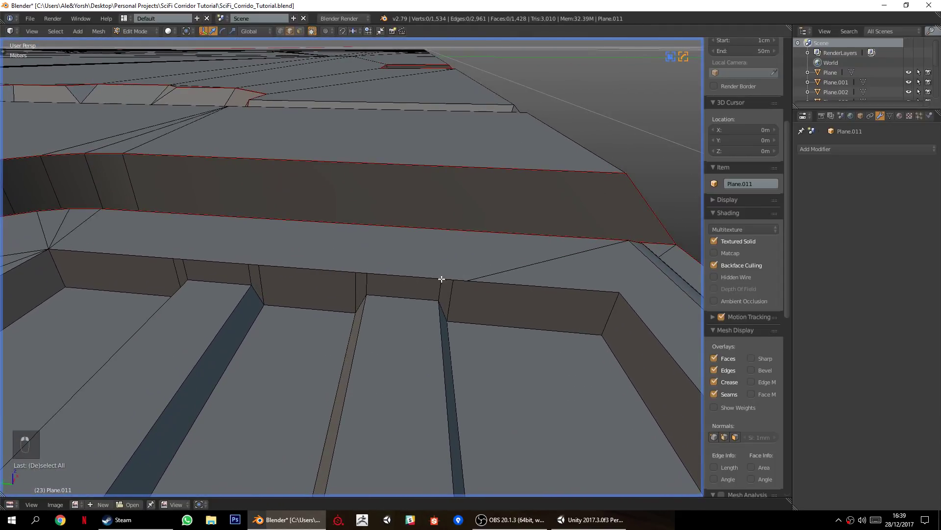
Slide the stray rim vertices nearest the rounded lip along the louvre opening's end wall onto its corner vertex.
{"action": "right_click", "coordinate": [478, 280]}
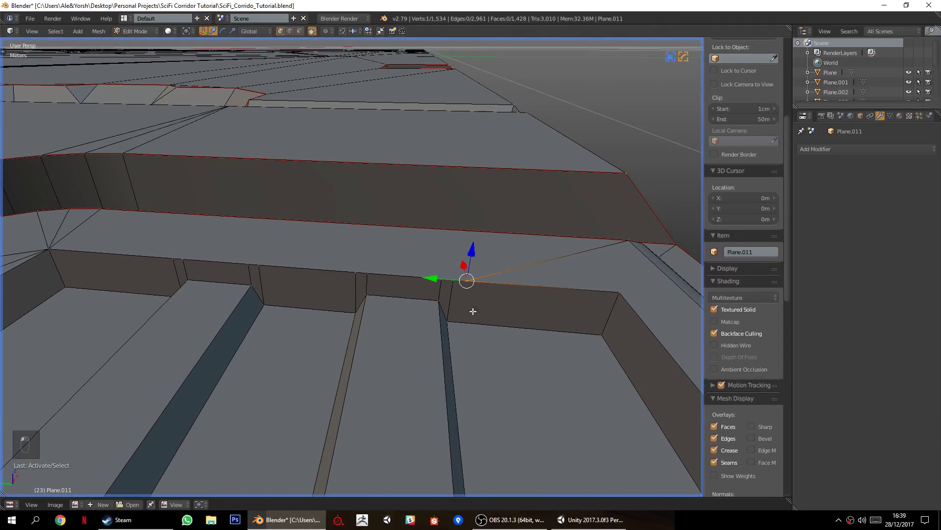
{"action": "middle_click_drag", "start_coordinate": [468, 296], "coordinate": [462, 301]}
{"action": "key", "text": "g"}
{"action": "key", "text": "g"}
{"action": "left_click", "coordinate": [670, 351]}
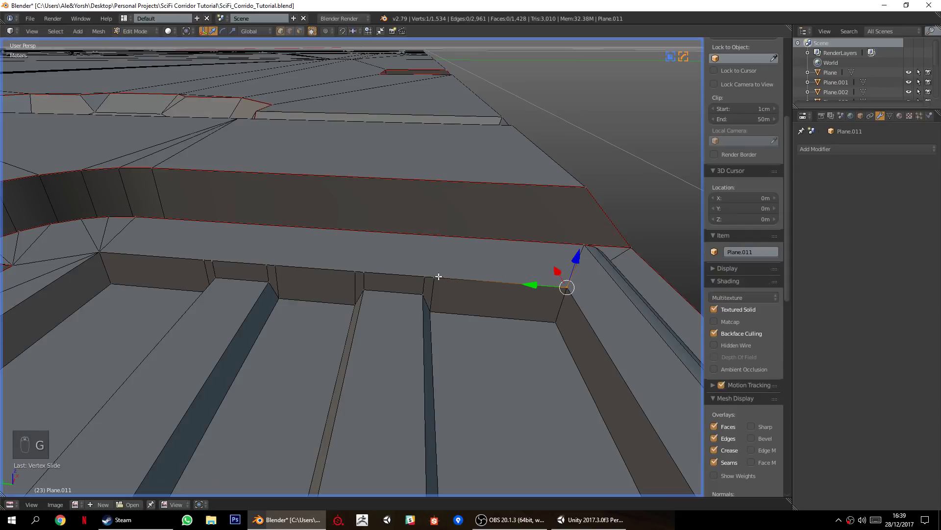
{"action": "right_click", "coordinate": [437, 277]}
{"action": "key", "text": "g"}
{"action": "key", "text": "g"}
{"action": "left_click", "coordinate": [643, 316]}
{"action": "right_click", "coordinate": [424, 272]}
{"action": "key", "text": "g"}
{"action": "key", "text": "g"}
{"action": "left_click", "coordinate": [668, 307]}
Slide the two stray rim vertices at the other end of that wall onto the corner vertex near the rounded rim.
{"action": "right_click", "coordinate": [203, 259]}
{"action": "key", "text": "g"}
{"action": "key", "text": "g"}
{"action": "left_click", "coordinate": [658, 241]}
{"action": "right_click", "coordinate": [211, 256]}
{"action": "key", "text": "g"}
{"action": "key", "text": "g"}
{"action": "left_click", "coordinate": [633, 228]}
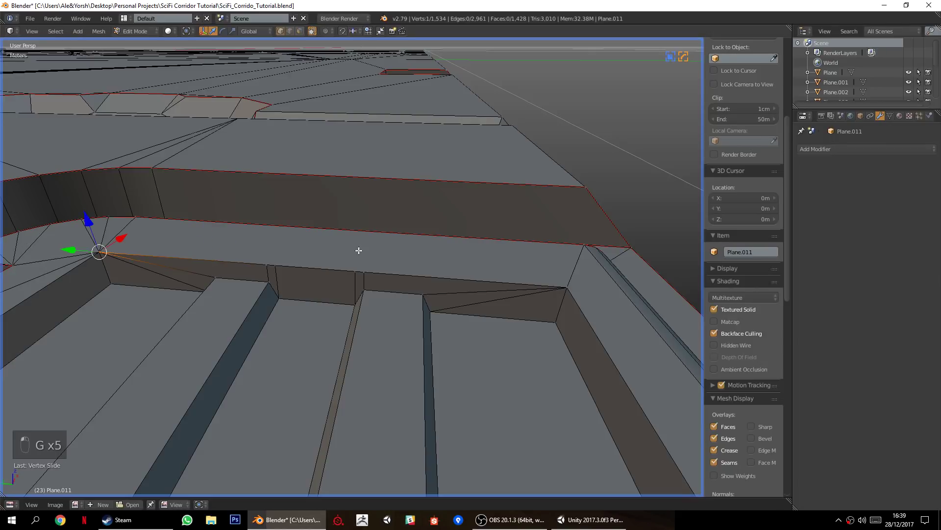
{"action": "right_click", "coordinate": [257, 258]}
{"action": "key", "text": "g"}
{"action": "key", "text": "g"}
{"action": "left_click", "coordinate": [577, 214]}
{"action": "right_click", "coordinate": [377, 273]}
{"action": "key", "text": "ctrl+z"}
{"action": "key", "text": "ctrl+z"}
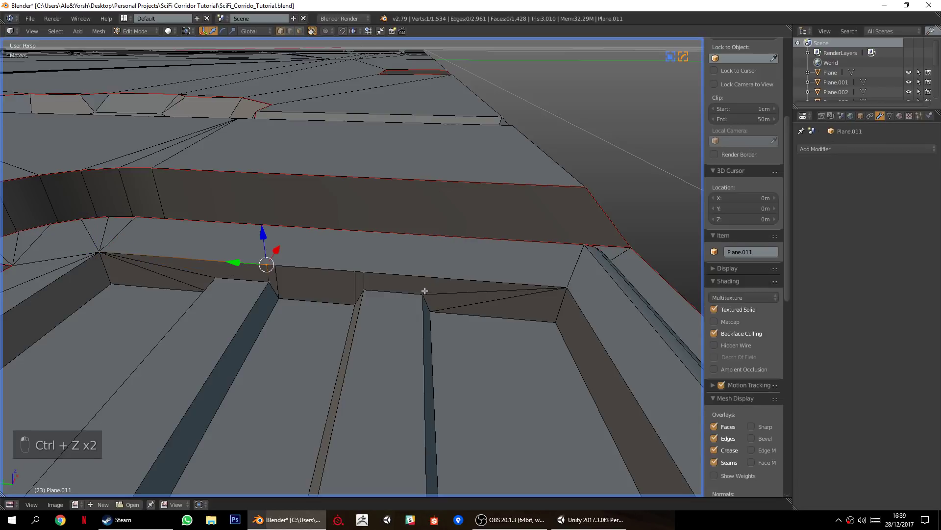
Scale the two rim vertices of the end wall's middle segment together into one point at their midpoint.
{"action": "right_click", "coordinate": [291, 272]}
{"action": "right_click", "coordinate": [354, 275], "text": "shift"}
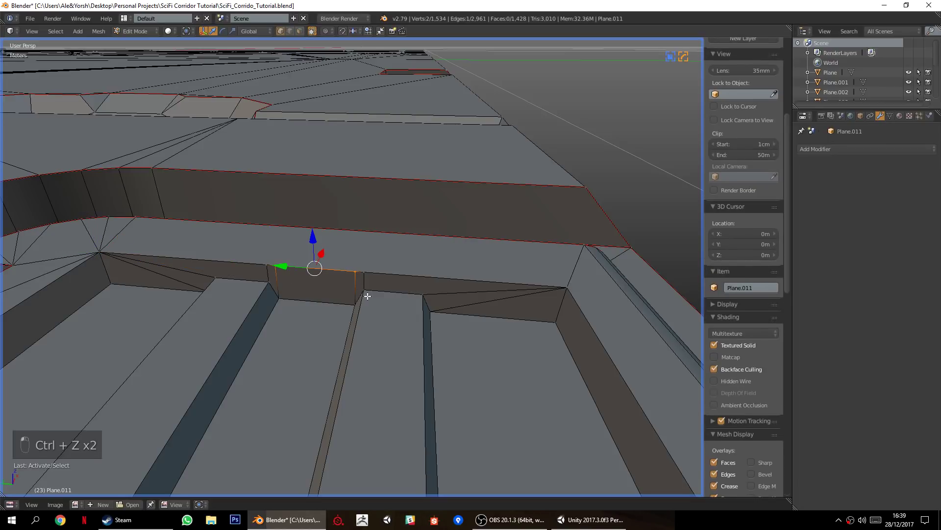
{"action": "key", "text": "s"}
{"action": "right_click", "coordinate": [368, 296]}
{"action": "key", "text": "a"}
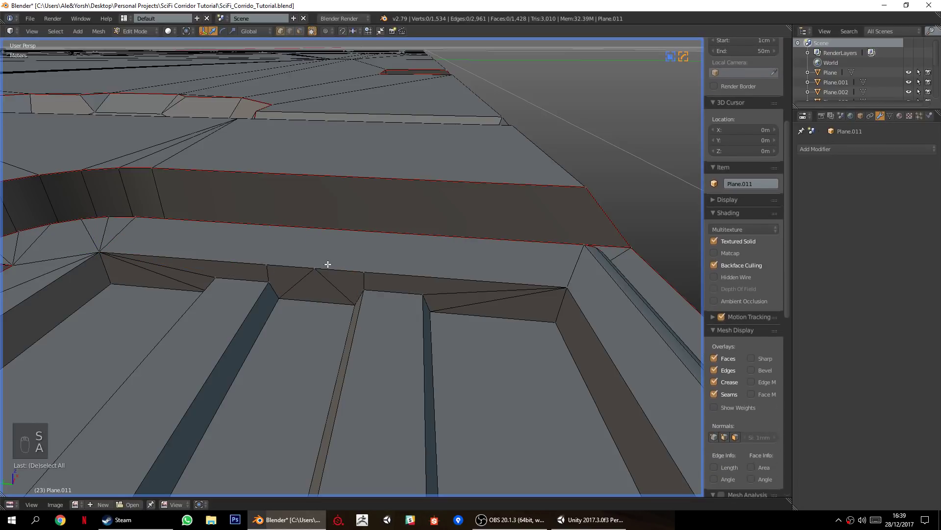
Slide the two remaining neighbouring rim vertices onto the collapsed midpoint of the louvre opening's end wall.
{"action": "right_click", "coordinate": [273, 271]}
{"action": "key", "text": "g"}
{"action": "key", "text": "g"}
{"action": "left_click", "coordinate": [412, 287]}
{"action": "right_click", "coordinate": [374, 273]}
{"action": "key", "text": "g"}
{"action": "key", "text": "g"}
{"action": "left_click", "coordinate": [181, 261]}
{"action": "key", "text": "a"}
On the opposite end wall of the louvre opening, slide the stray rim vertices onto the corner beside the rounded lip.
{"action": "middle_click_drag", "start_coordinate": [322, 325], "coordinate": [330, 303]}
{"action": "right_click", "coordinate": [331, 303]}
{"action": "key", "text": "g"}
{"action": "key", "text": "g"}
{"action": "left_click", "coordinate": [116, 296]}
{"action": "key", "text": "g"}
{"action": "key", "text": "g"}
{"action": "left_click", "coordinate": [200, 295]}
Slide the two stray rim vertices at this wall's other end onto the corner near the notch.
{"action": "right_click", "coordinate": [468, 307]}
{"action": "key", "text": "g"}
{"action": "key", "text": "g"}
{"action": "left_click", "coordinate": [675, 335]}
{"action": "right_click", "coordinate": [459, 305]}
{"action": "key", "text": "g"}
{"action": "key", "text": "g"}
{"action": "left_click", "coordinate": [666, 312]}
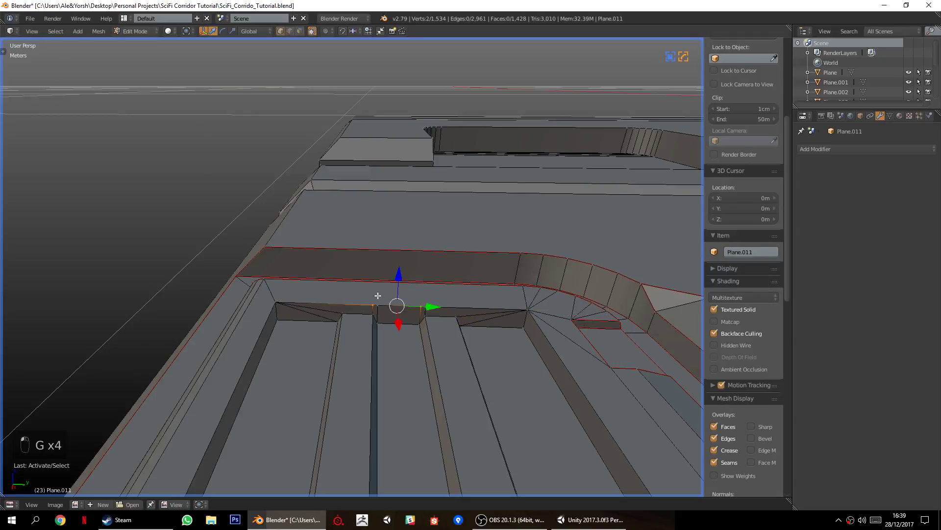
Collapse the two middle rim vertices of the opposite end wall to their midpoint by scaling them together.
{"action": "key", "text": "ctrl+z"}
{"action": "key", "text": "s"}
{"action": "right_click", "coordinate": [395, 299]}
{"action": "key", "text": "a"}
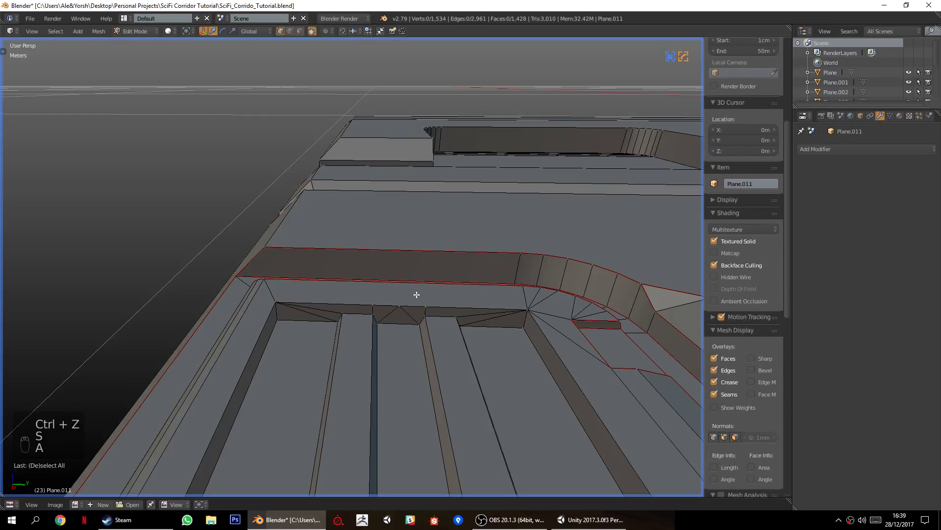
Slide the two vertices on either side of the opposite wall's collapsed midpoint onto it.
{"action": "right_click", "coordinate": [370, 302]}
{"action": "key", "text": "g"}
{"action": "key", "text": "g"}
{"action": "left_click", "coordinate": [465, 305]}
{"action": "key", "text": "a"}
{"action": "right_click", "coordinate": [438, 302]}
{"action": "key", "text": "g"}
{"action": "key", "text": "g"}
{"action": "left_click", "coordinate": [357, 347]}
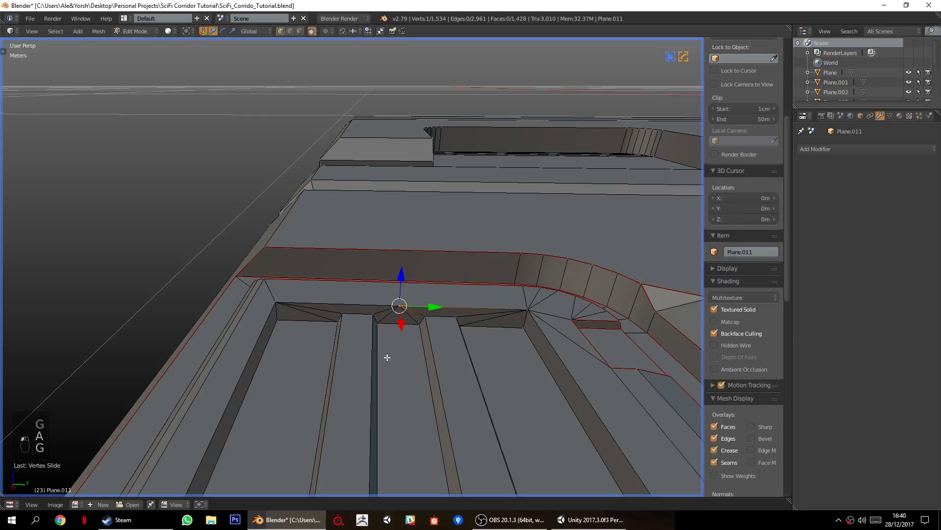
Select the whole mesh and remove its doubled vertices.
{"action": "key", "text": "a"}
{"action": "key", "text": "a"}
{"action": "key", "text": "a"}
{"action": "key", "text": "w"}
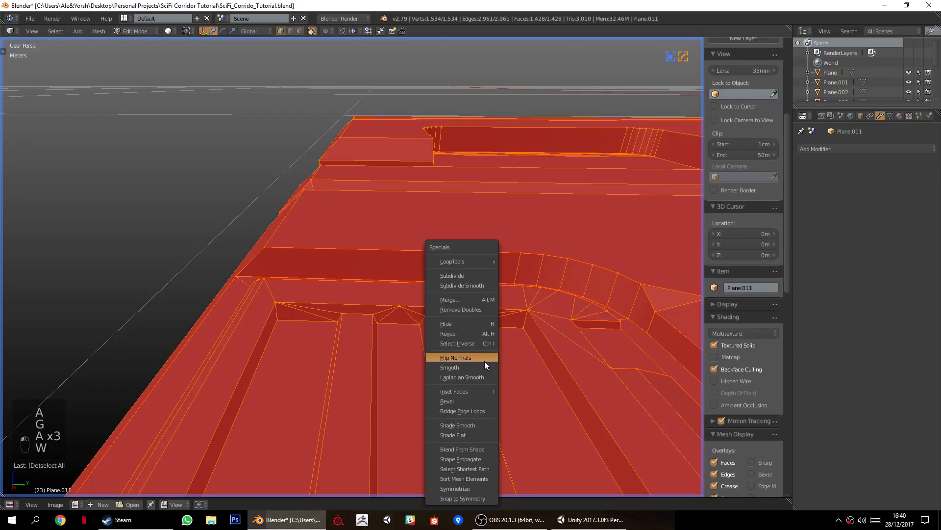
{"action": "left_click", "coordinate": [463, 305]}
{"action": "key", "text": "a"}
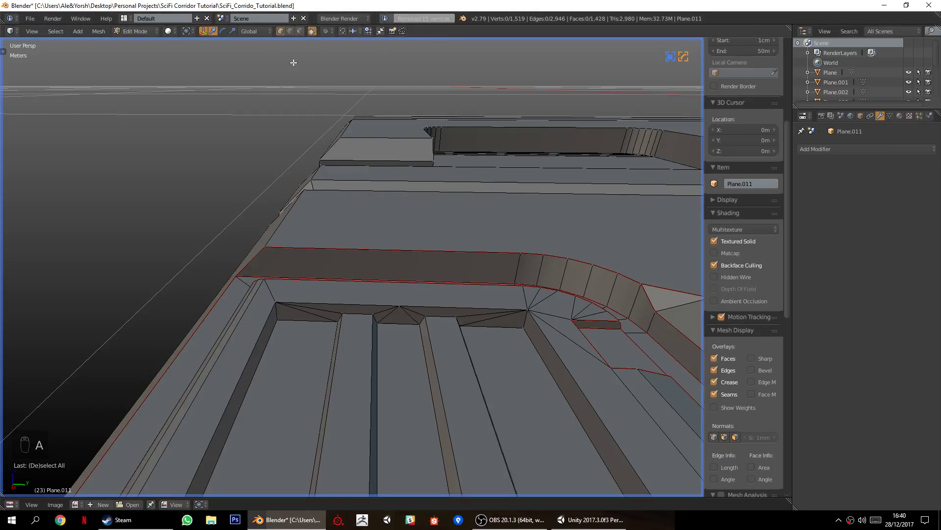
In vertex mode, connect the merged midpoint on one end wall's rim to the inner-step vertex near the rounded corner.
{"action": "left_click", "coordinate": [280, 31]}
{"action": "right_click", "coordinate": [398, 305]}
{"action": "middle_click_drag", "start_coordinate": [290, 218], "coordinate": [524, 213]}
{"action": "right_click", "coordinate": [291, 203], "text": "shift"}
{"action": "key", "text": "j"}
{"action": "key", "text": "a"}
Connect the merged midpoint on the other end wall's rim to its matching vertex near the rounded corner.
{"action": "middle_click_drag", "start_coordinate": [599, 284], "coordinate": [496, 250]}
{"action": "right_click", "coordinate": [496, 250]}
{"action": "right_click", "coordinate": [496, 193], "text": "shift"}
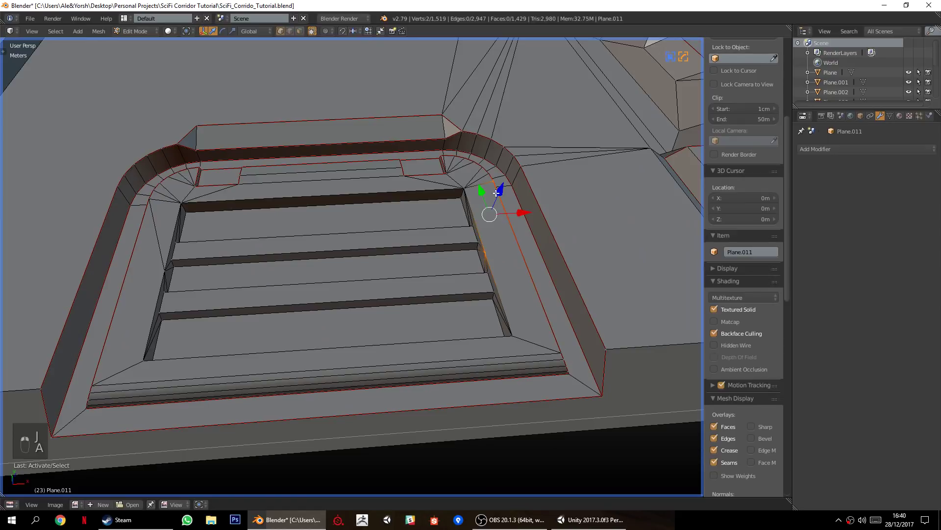
{"action": "key", "text": "j"}
{"action": "key", "text": "a"}
{"action": "middle_click_drag", "start_coordinate": [442, 275], "coordinate": [402, 283]}
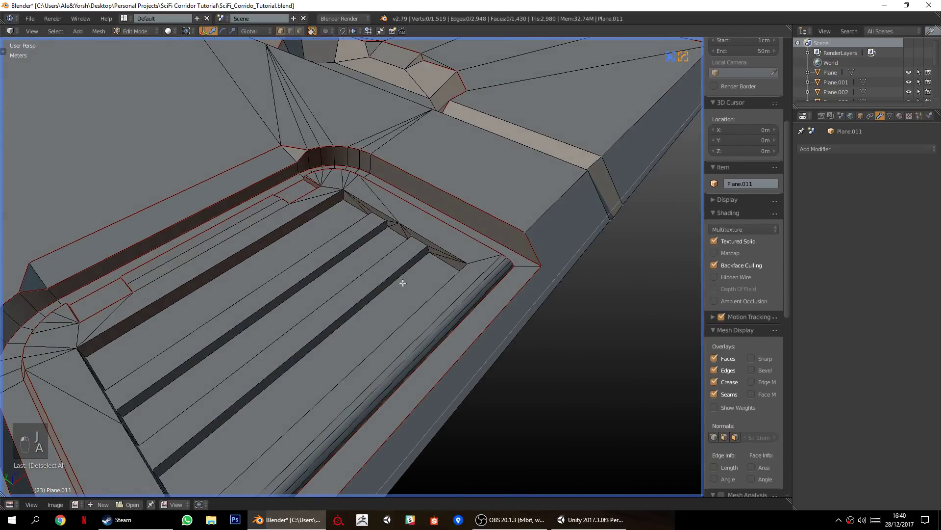
Select the edges forming the upper rim around the vent's slatted recess.
{"action": "right_click", "coordinate": [436, 256]}
{"action": "right_click", "coordinate": [354, 191], "text": "ctrl"}
{"action": "right_click", "coordinate": [78, 346], "text": "ctrl"}
{"action": "middle_click_drag", "start_coordinate": [422, 332], "coordinate": [298, 271]}
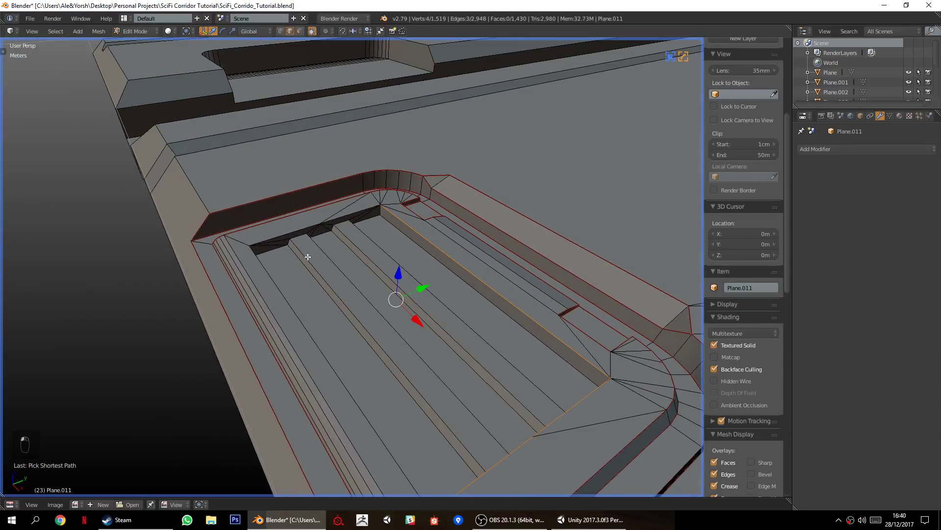
{"action": "middle_click_drag", "start_coordinate": [279, 307], "coordinate": [417, 280]}
{"action": "right_click", "coordinate": [422, 271], "text": "shift"}
{"action": "middle_click_drag", "start_coordinate": [380, 321], "coordinate": [258, 315]}
{"action": "right_click", "coordinate": [241, 338]}
{"action": "key", "text": "ctrl+z"}
{"action": "right_click", "coordinate": [132, 380], "text": "ctrl"}
Add the lower edges of one end wall and of the adjoining long side wall of the slatted recess to the selection.
{"action": "middle_click_drag", "start_coordinate": [250, 327], "coordinate": [355, 325]}
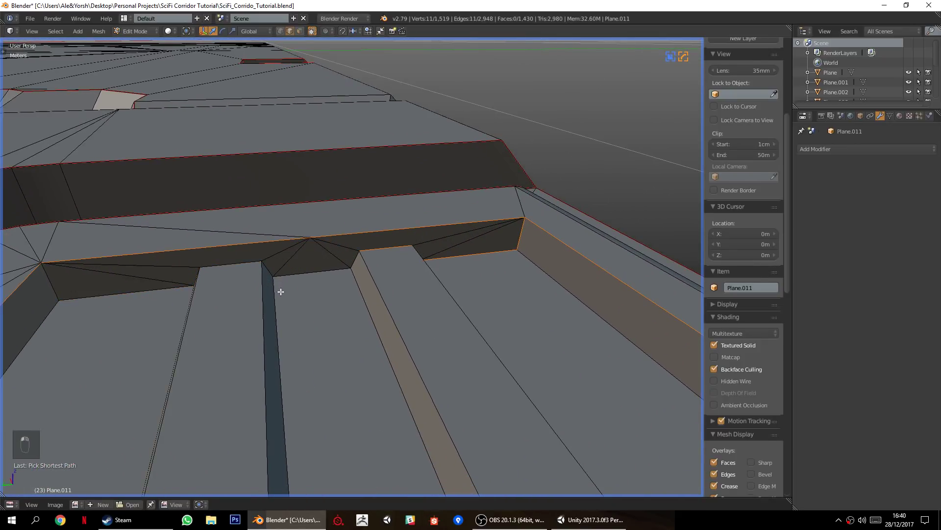
{"action": "key", "text": "ctrl+z"}
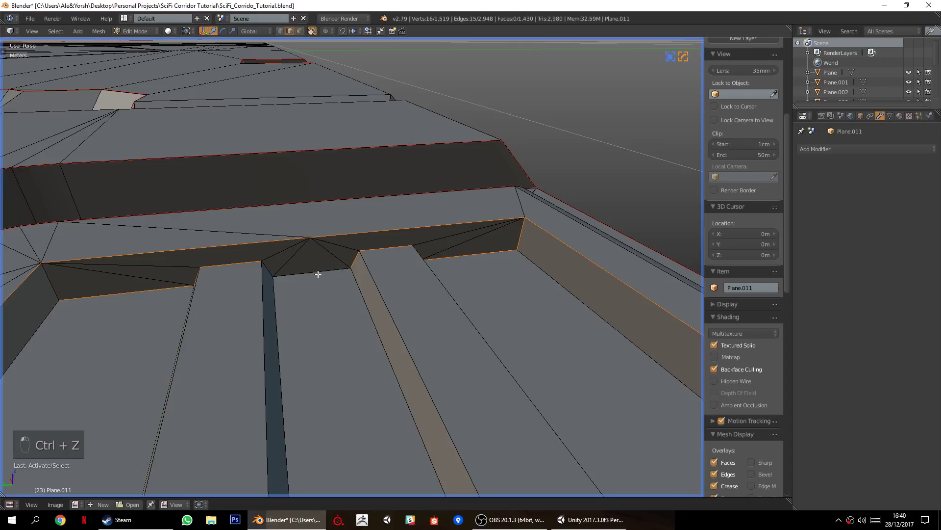
{"action": "middle_click_drag", "start_coordinate": [316, 317], "coordinate": [254, 278]}
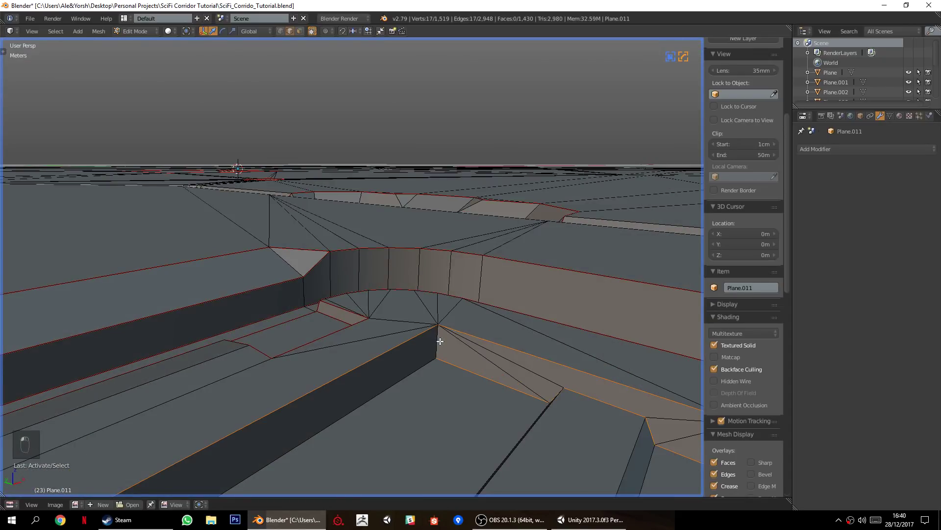
{"action": "middle_click_drag", "start_coordinate": [392, 387], "coordinate": [342, 362]}
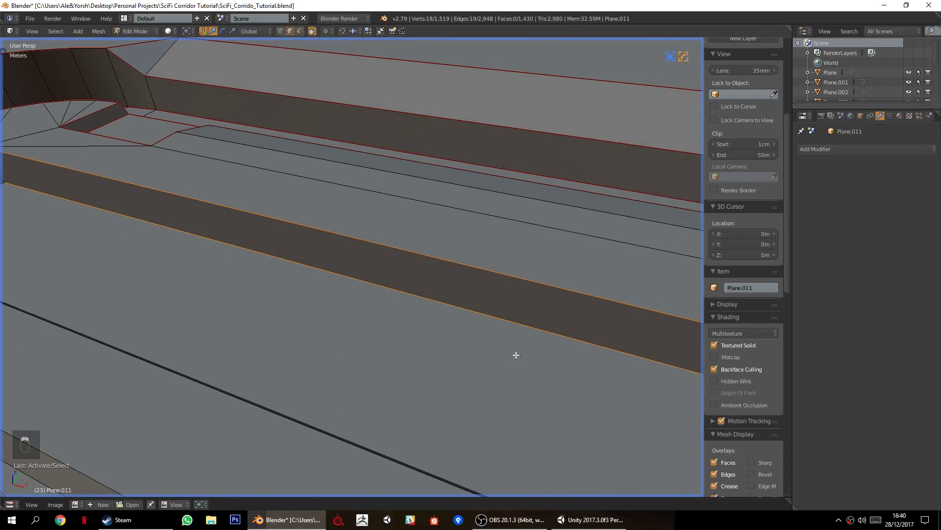
{"action": "key", "text": "KP_Decimal"}
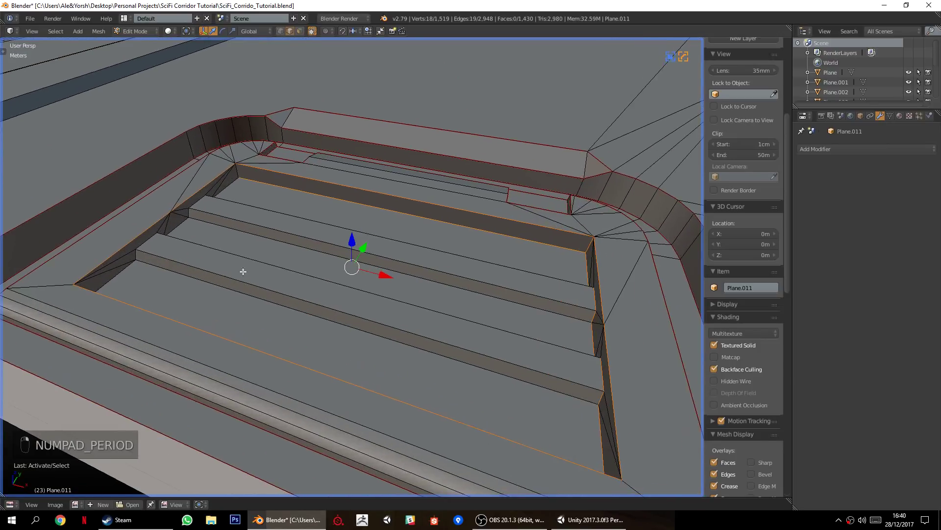
Add the recess's remaining lower edges along the other side and end walls, and mark the whole selection as seams.
{"action": "middle_click_drag", "start_coordinate": [243, 271], "coordinate": [216, 316]}
{"action": "right_click", "coordinate": [216, 315], "text": "shift"}
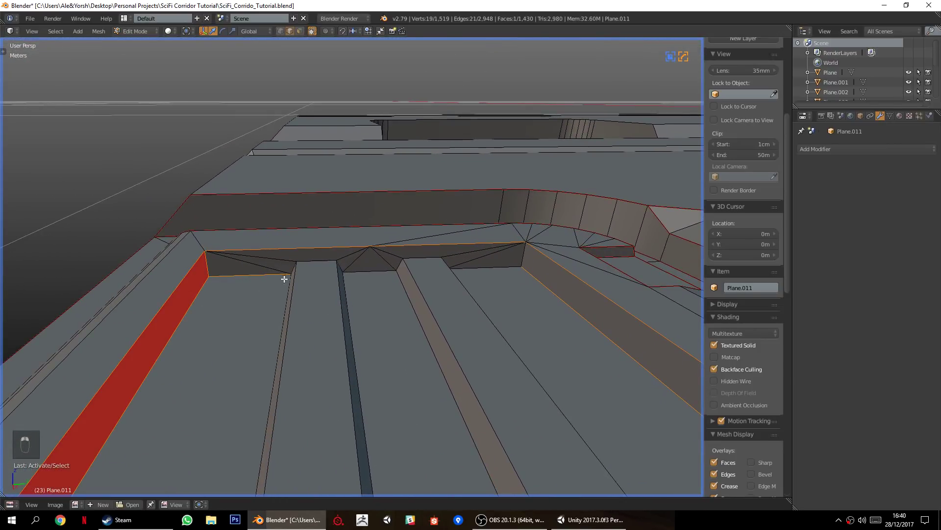
{"action": "middle_click_drag", "start_coordinate": [397, 305], "coordinate": [388, 281]}
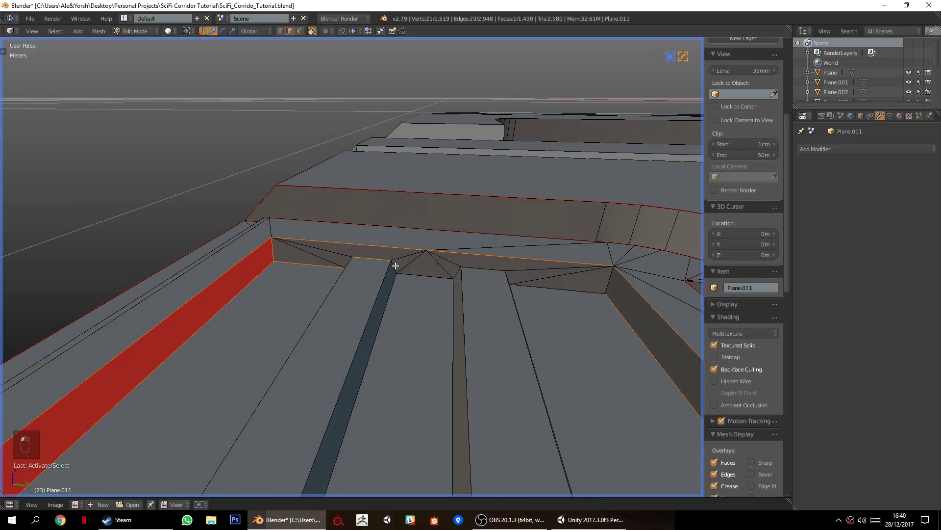
{"action": "right_click", "coordinate": [474, 264], "text": "shift"}
{"action": "middle_click_drag", "start_coordinate": [474, 265], "coordinate": [381, 278]}
{"action": "right_click", "coordinate": [471, 275], "text": "shift"}
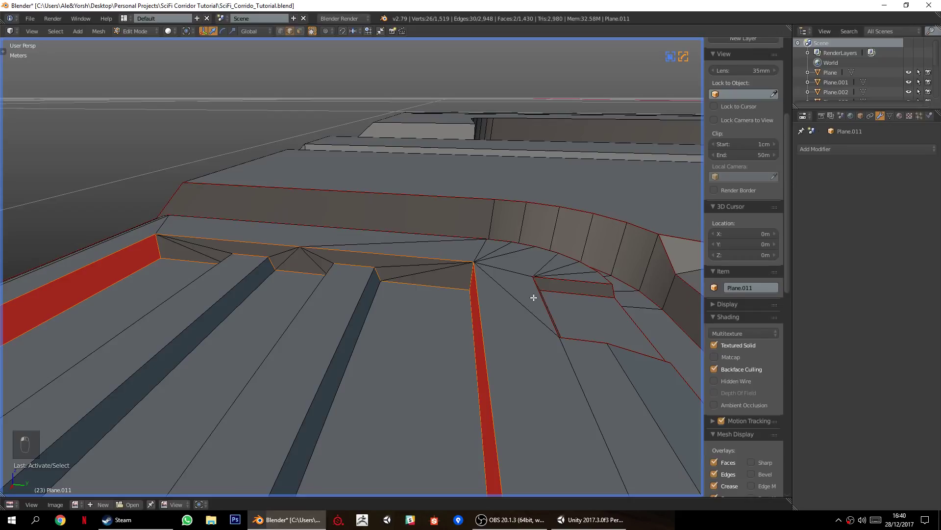
{"action": "key", "text": "ctrl+e"}
{"action": "left_click", "coordinate": [533, 284]}
{"action": "key", "text": "a"}
{"action": "middle_click_drag", "start_coordinate": [437, 353], "coordinate": [394, 354]}
{"action": "scroll", "coordinate": [393, 354], "scroll_direction": "down", "scroll_amount": 5}
{"action": "middle_click_drag", "start_coordinate": [341, 328], "coordinate": [387, 319]}
{"action": "scroll", "coordinate": [386, 319], "scroll_direction": "down", "scroll_amount": 4}
{"action": "middle_click_drag", "start_coordinate": [218, 324], "coordinate": [319, 375], "text": "shift"}
{"action": "scroll", "coordinate": [396, 341], "scroll_direction": "up", "scroll_amount": 2}
{"action": "right_click", "coordinate": [396, 341]}
{"action": "scroll", "coordinate": [396, 341], "scroll_direction": "down", "scroll_amount": 3}
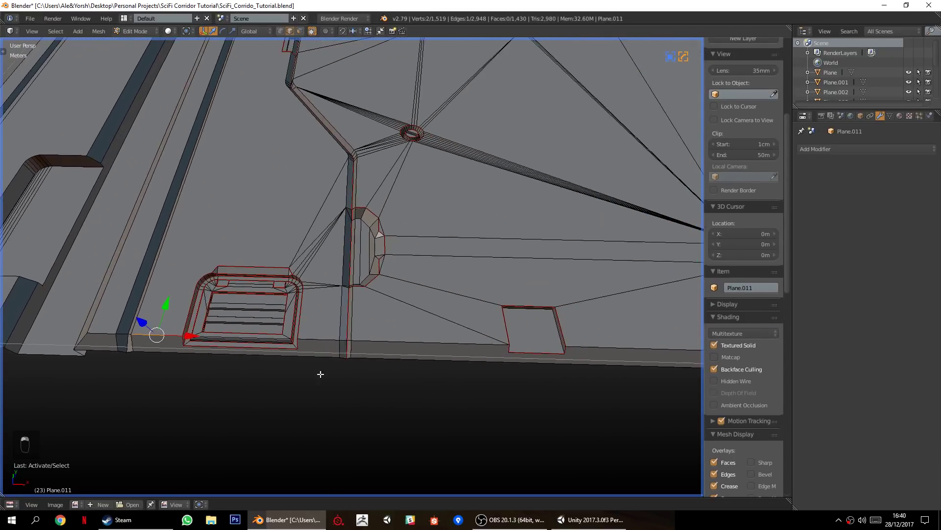
{"action": "scroll", "coordinate": [326, 420], "scroll_direction": "up", "scroll_amount": 2}
{"action": "scroll", "coordinate": [326, 420], "scroll_direction": "up", "scroll_amount": 1}
{"action": "right_click", "coordinate": [316, 363], "text": "alt"}
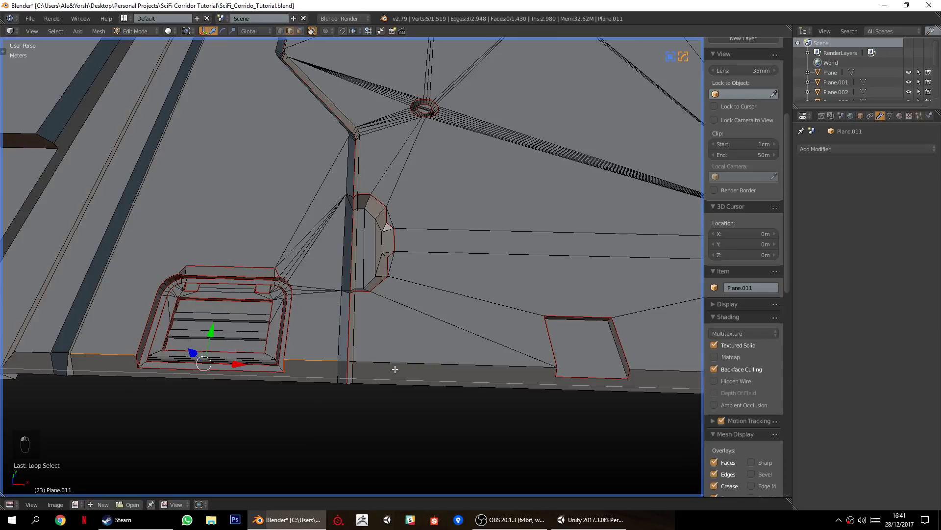
{"action": "scroll", "coordinate": [395, 367], "scroll_direction": "up", "scroll_amount": 4}
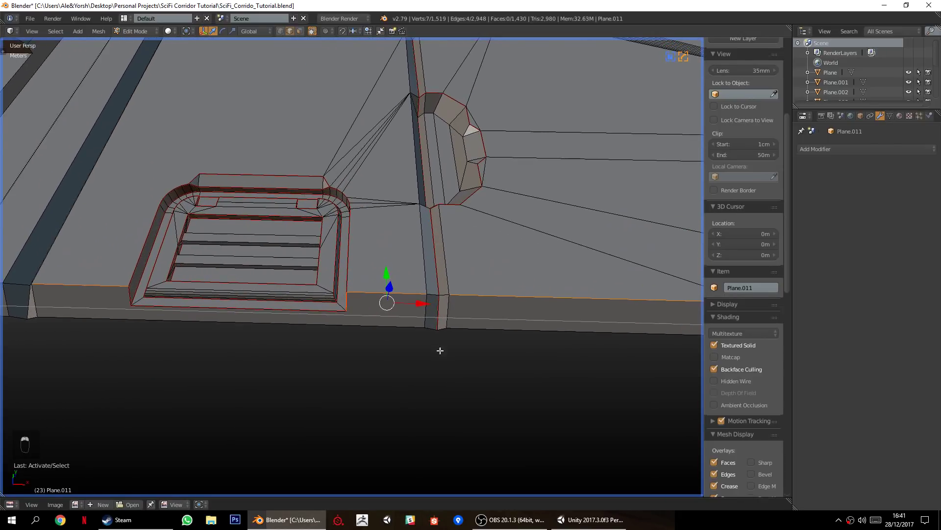
{"action": "key", "text": "a"}
{"action": "middle_click_drag", "start_coordinate": [347, 334], "coordinate": [405, 356]}
{"action": "right_click", "coordinate": [403, 359], "text": "alt"}
Mark the long edge loops bordering the sunken channel near the panel's side as seams, including both edges of its vertical step wall.
{"action": "scroll", "coordinate": [436, 245], "scroll_direction": "down", "scroll_amount": 8}
{"action": "middle_click_drag", "start_coordinate": [396, 210], "coordinate": [414, 286], "text": "shift"}
{"action": "scroll", "coordinate": [374, 350], "scroll_direction": "up", "scroll_amount": 4}
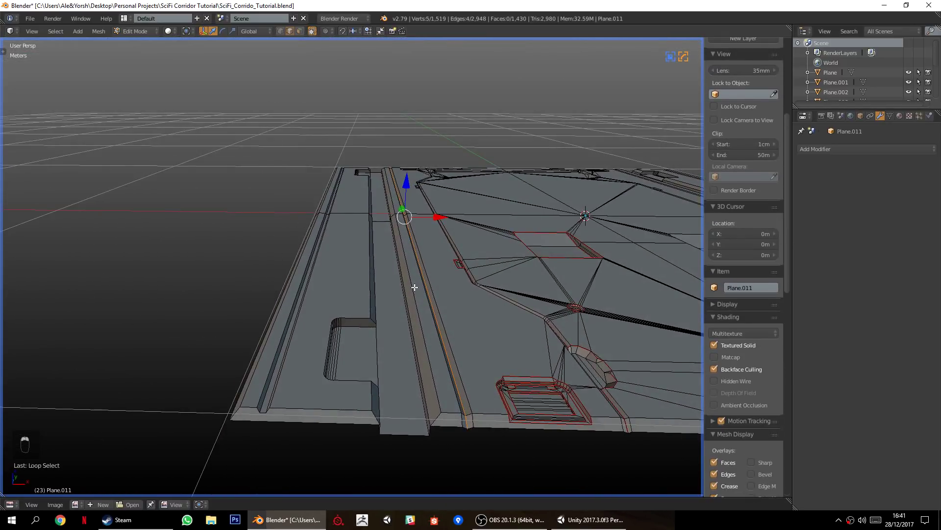
{"action": "middle_click_drag", "start_coordinate": [411, 321], "coordinate": [380, 301], "text": "shift"}
{"action": "scroll", "coordinate": [377, 314], "scroll_direction": "up", "scroll_amount": 4}
{"action": "middle_click_drag", "start_coordinate": [365, 363], "coordinate": [365, 320], "text": "shift"}
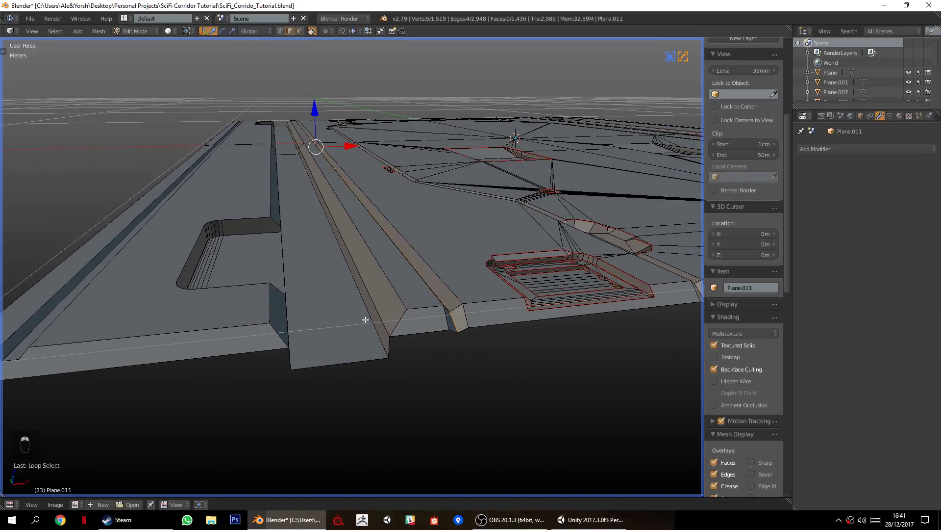
{"action": "right_click", "coordinate": [371, 314], "text": "alt"}
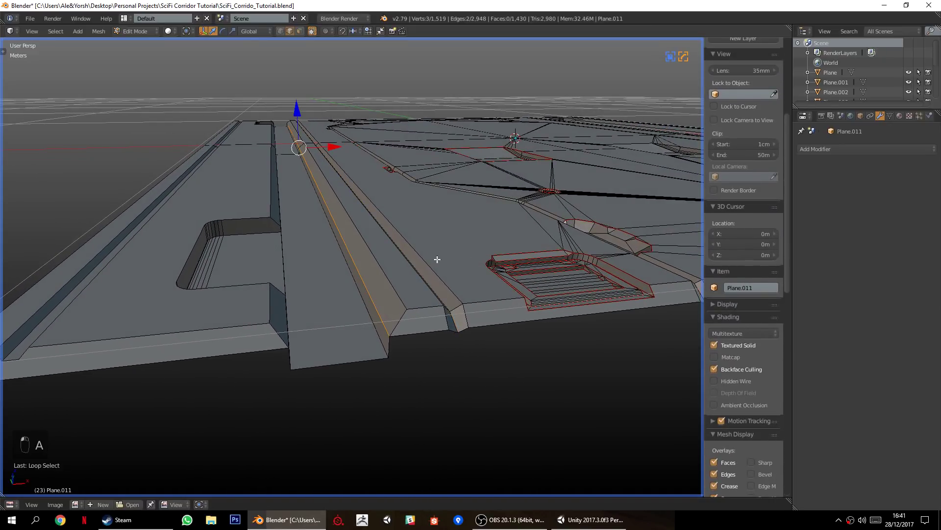
{"action": "right_click", "coordinate": [367, 339], "text": "alt+shift"}
{"action": "middle_click_drag", "start_coordinate": [296, 343], "coordinate": [250, 300]}
{"action": "right_click", "coordinate": [239, 283], "text": "alt+shift"}
{"action": "right_click", "coordinate": [226, 267], "text": "alt+shift"}
{"action": "middle_click_drag", "start_coordinate": [285, 249], "coordinate": [389, 303]}
{"action": "key", "text": "ctrl+e"}
{"action": "left_click", "coordinate": [389, 303]}
{"action": "key", "text": "a"}
Mark the upper rim of the rounded cutout in the raised side strip as a seam.
{"action": "middle_click_drag", "start_coordinate": [330, 337], "coordinate": [236, 323]}
{"action": "right_click", "coordinate": [246, 322]}
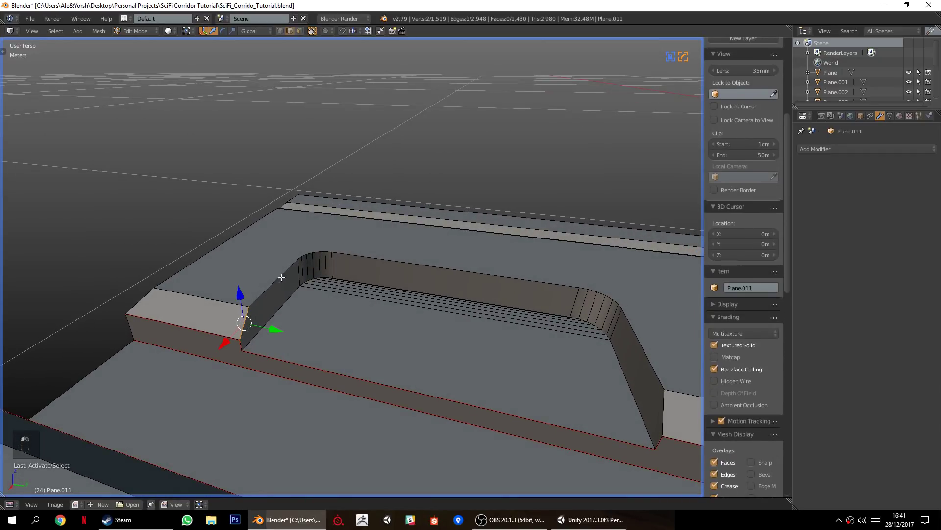
{"action": "right_click", "coordinate": [468, 260], "text": "ctrl"}
{"action": "right_click", "coordinate": [647, 372], "text": "ctrl"}
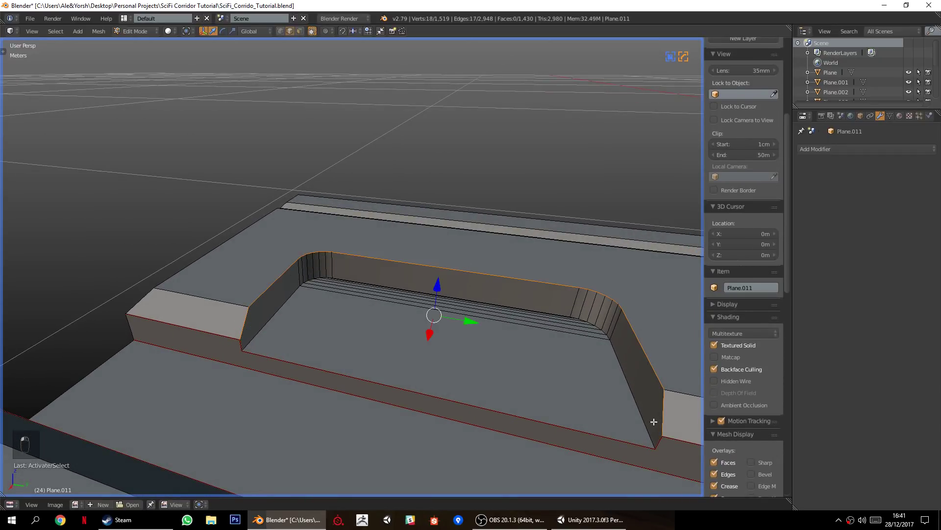
{"action": "right_click", "coordinate": [628, 400], "text": "alt+shift"}
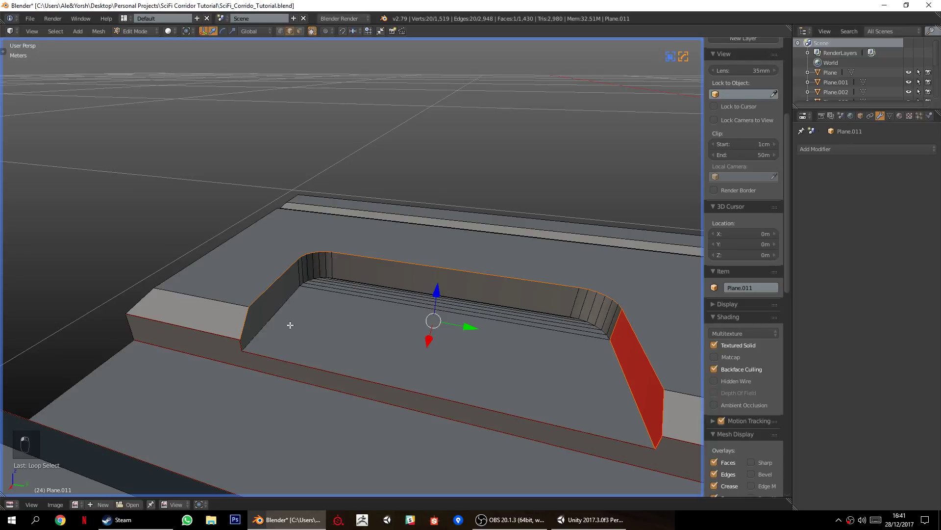
{"action": "key", "text": "ctrl+z"}
{"action": "key", "text": "ctrl+e"}
Mark the lower edge path where the rounded cutout's walls meet its floor as a seam.
{"action": "right_click", "coordinate": [284, 320]}
{"action": "right_click", "coordinate": [421, 287], "text": "ctrl"}
{"action": "right_click", "coordinate": [627, 378], "text": "ctrl"}
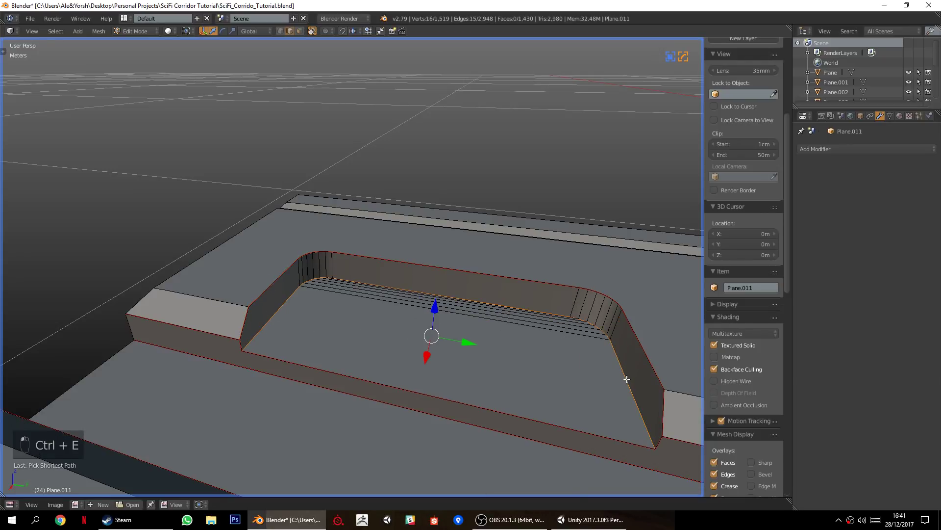
{"action": "key", "text": "ctrl+e"}
{"action": "left_click", "coordinate": [592, 332]}
{"action": "key", "text": "a"}
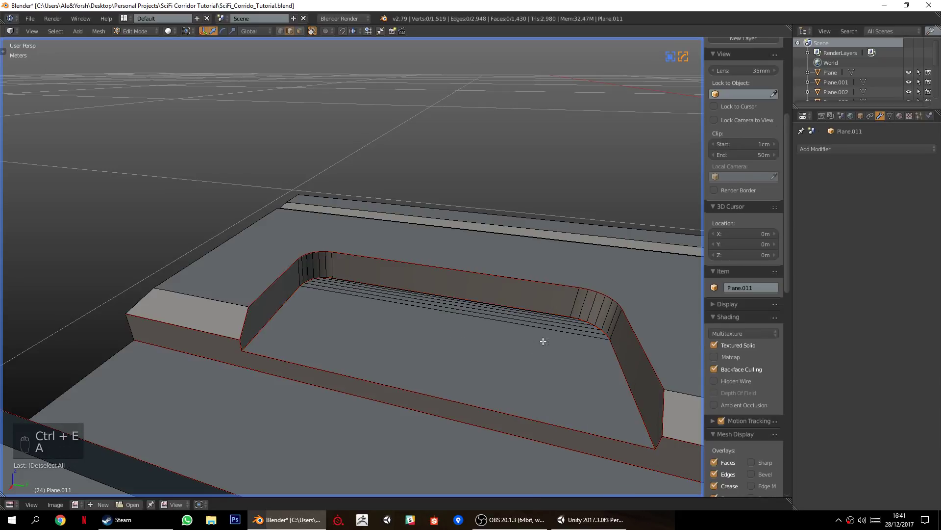
Symmetrize the whole panel mesh across the X axis and across the Y axis, and deselect everything.
{"action": "scroll", "coordinate": [418, 300], "scroll_direction": "down", "scroll_amount": 3}
{"action": "middle_click_drag", "start_coordinate": [418, 300], "coordinate": [328, 332]}
{"action": "scroll", "coordinate": [421, 348], "scroll_direction": "down", "scroll_amount": 3}
{"action": "key", "text": "alt+x"}
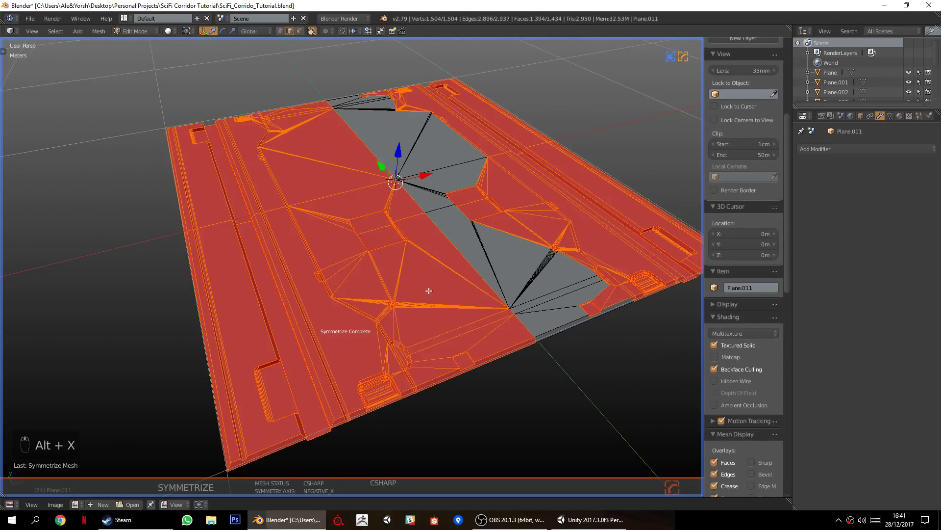
{"action": "key", "text": "q"}
{"action": "mouse_move", "coordinate": [418, 358]}
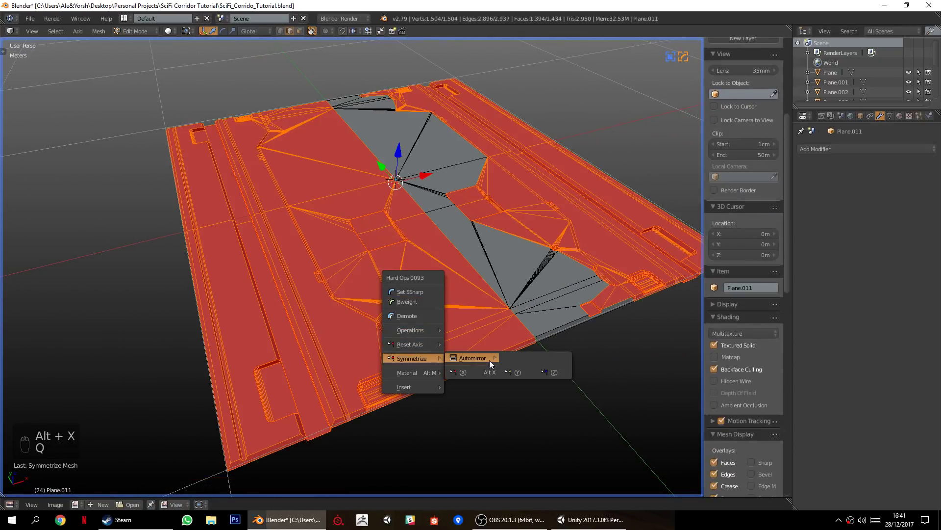
{"action": "left_click", "coordinate": [491, 372]}
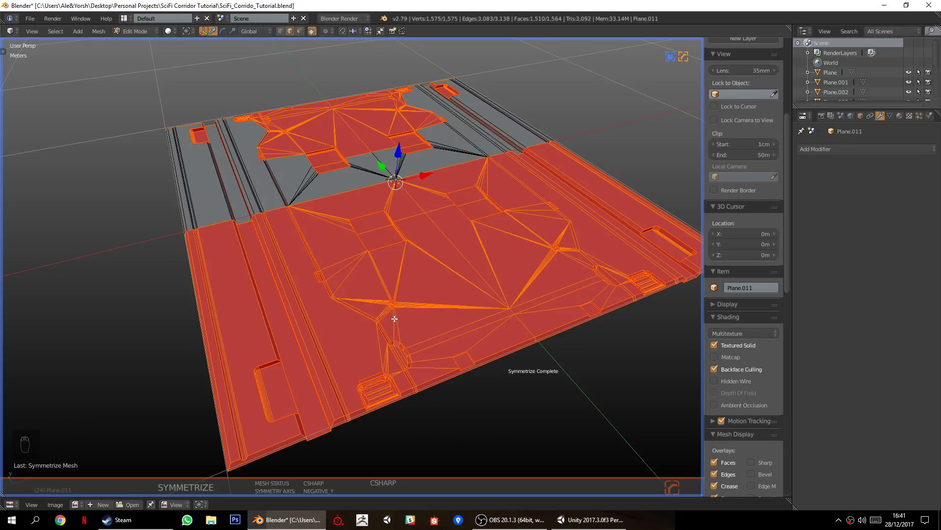
{"action": "scroll", "coordinate": [418, 463], "scroll_direction": "down", "scroll_amount": 2}
{"action": "key", "text": "a"}
Enlarge the UV/Image editor beneath the 3D view and save the file.
{"action": "left_click_drag", "start_coordinate": [408, 497], "coordinate": [403, 240]}
{"action": "middle_click_drag", "start_coordinate": [394, 107], "coordinate": [265, 117]}
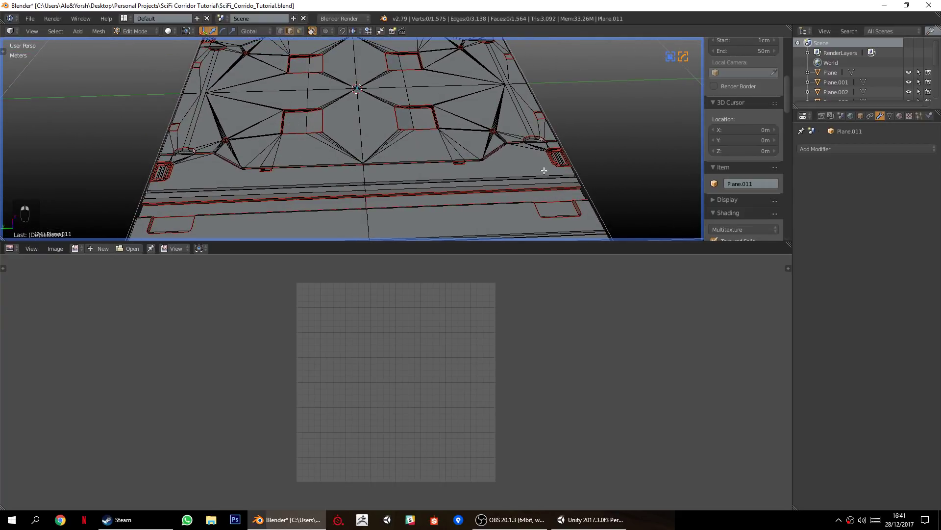
{"action": "key", "text": "ctrl+w"}
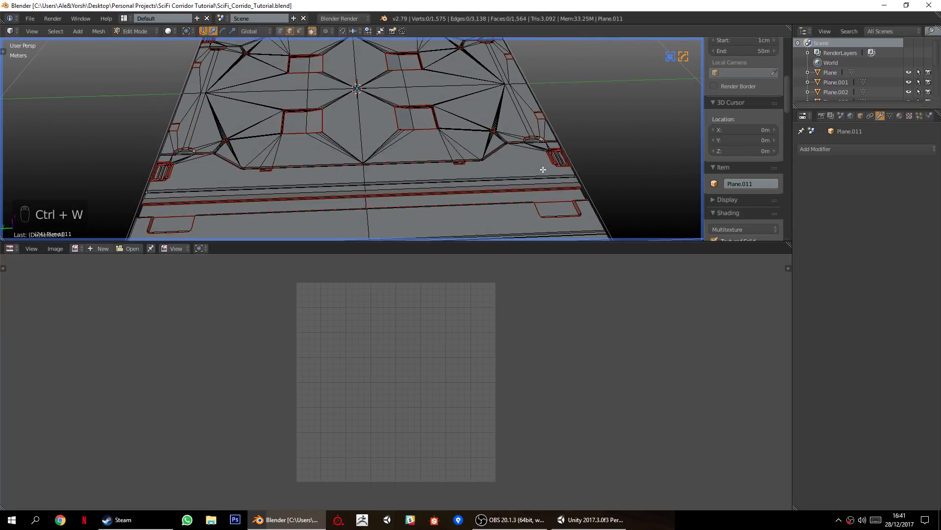
Select the whole panel mesh and unwrap it along its seams with Unwrap, keeping everything selected.
{"action": "key", "text": "a"}
{"action": "key", "text": "u"}
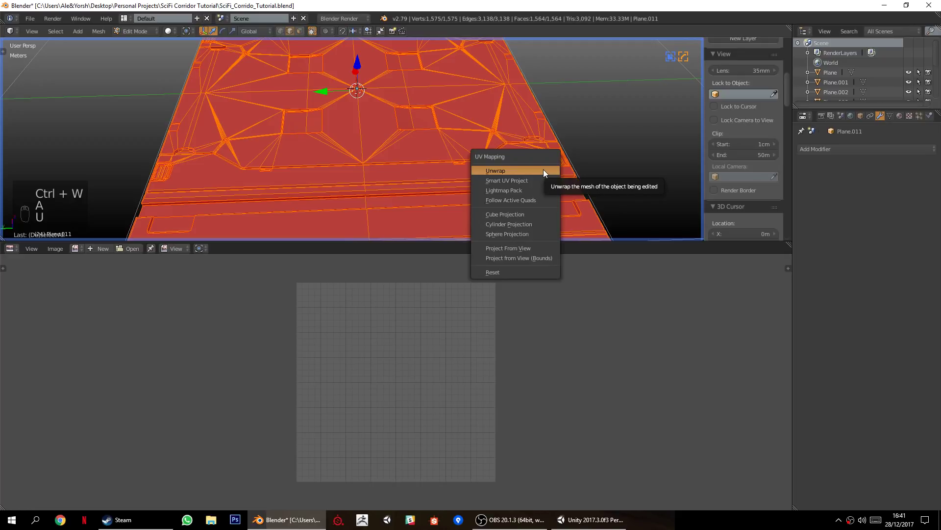
{"action": "left_click", "coordinate": [543, 170]}
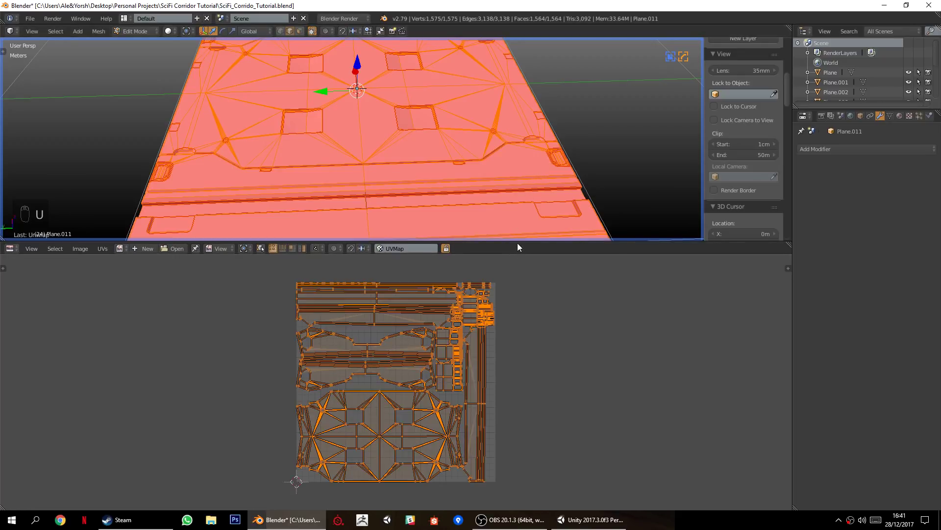
{"action": "right_click", "coordinate": [530, 214]}
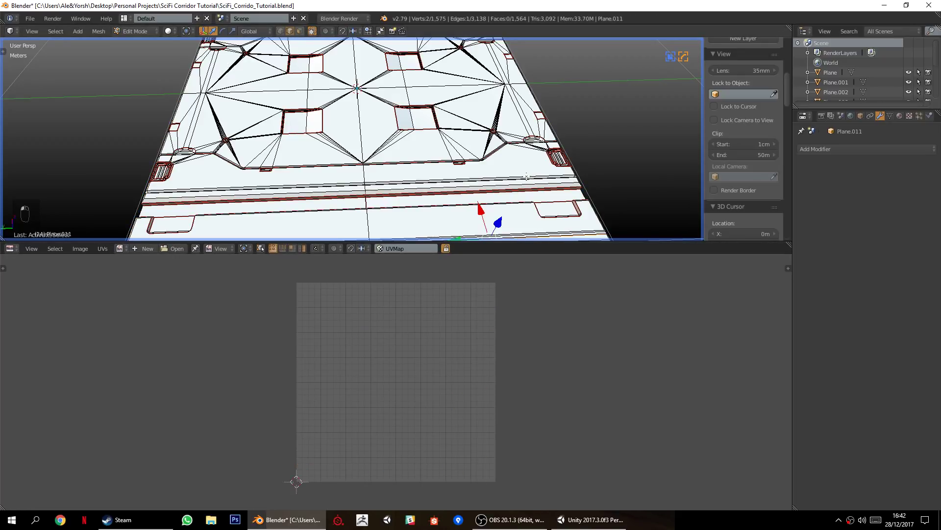
{"action": "key", "text": "ctrl+z"}
Examine the unwrapped UV islands across the layout in an enlarged UV editor and return the space to the 3D view.
{"action": "left_click_drag", "start_coordinate": [688, 243], "coordinate": [688, 114]}
{"action": "scroll", "coordinate": [400, 288], "scroll_direction": "up", "scroll_amount": 4}
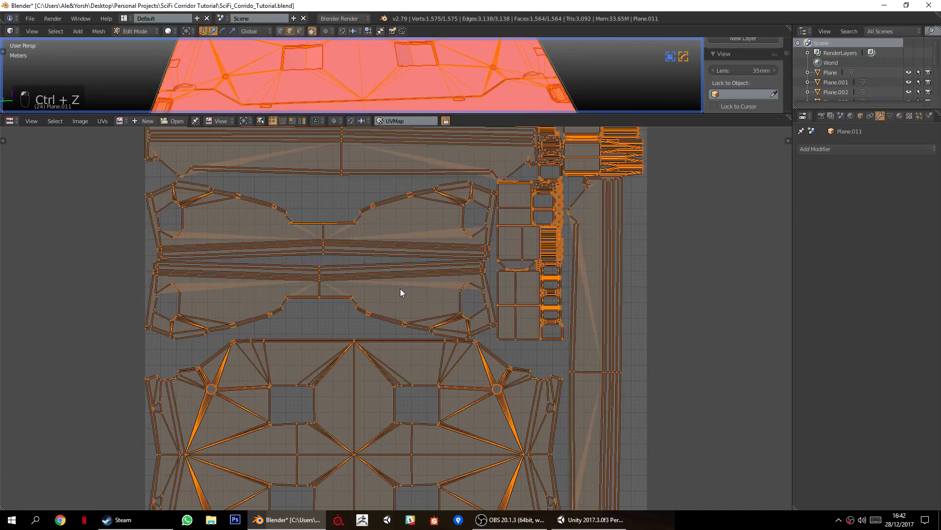
{"action": "middle_click_drag", "start_coordinate": [295, 265], "coordinate": [344, 351]}
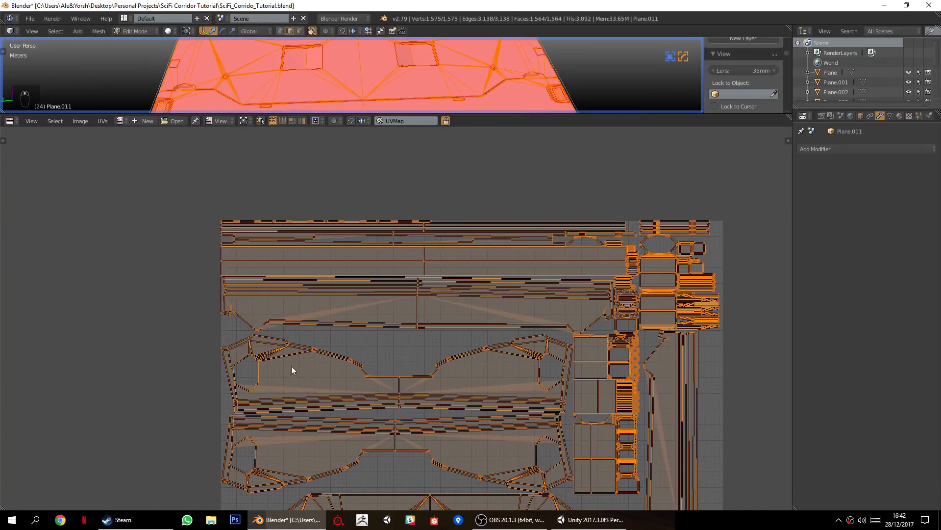
{"action": "middle_click_drag", "start_coordinate": [483, 383], "coordinate": [374, 279]}
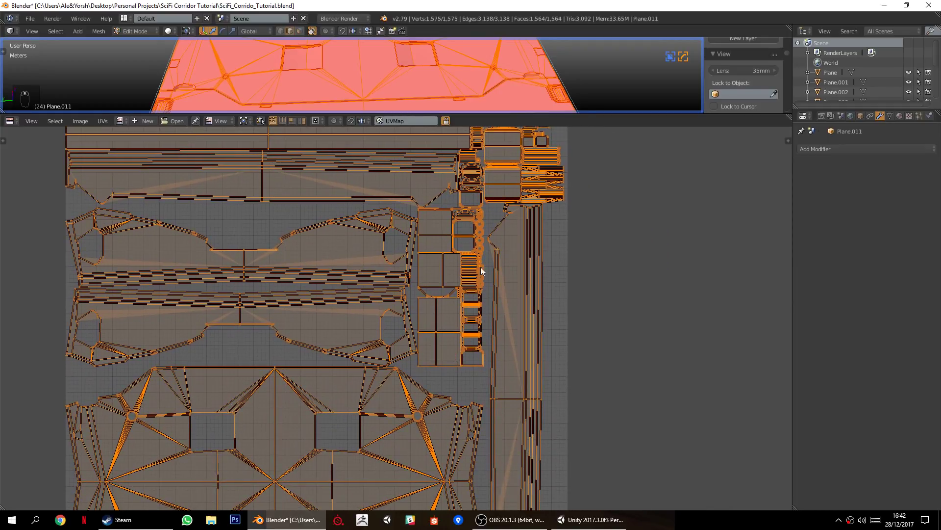
{"action": "middle_click_drag", "start_coordinate": [505, 483], "coordinate": [536, 325]}
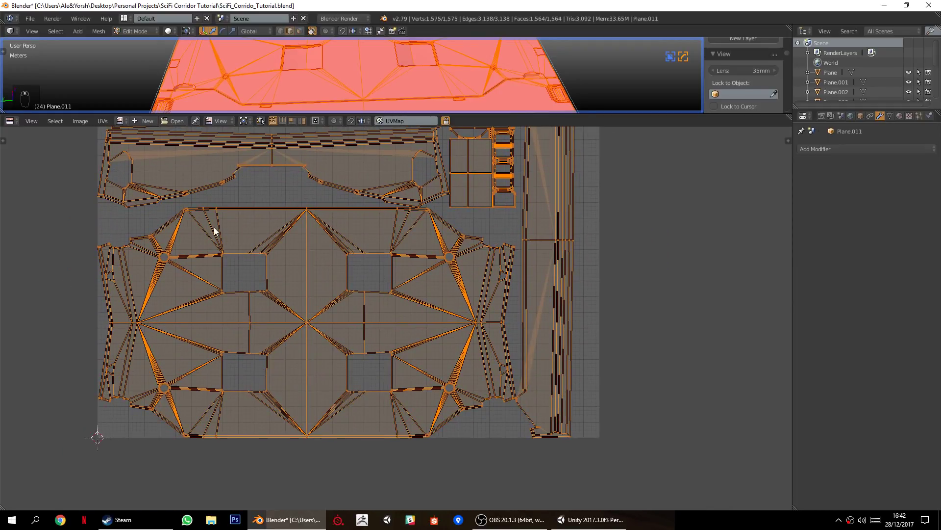
{"action": "scroll", "coordinate": [157, 299], "scroll_direction": "up", "scroll_amount": 2}
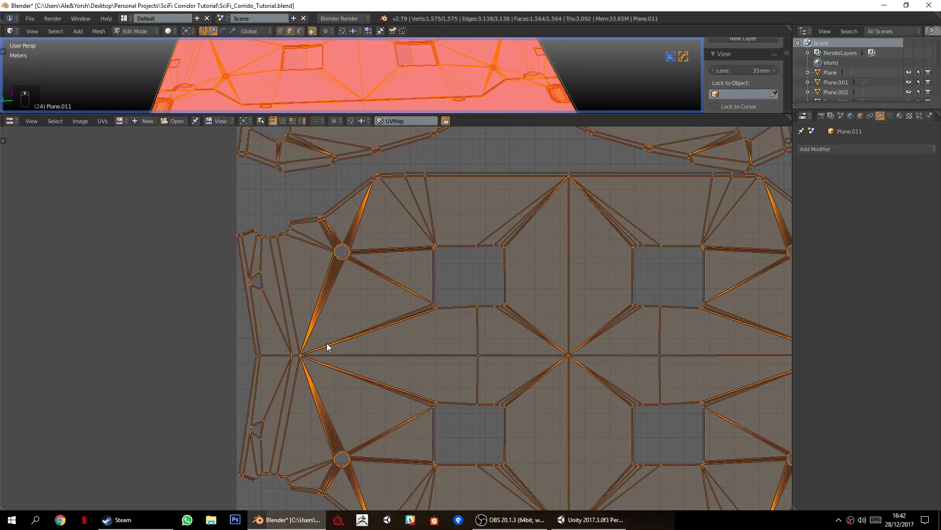
{"action": "scroll", "coordinate": [366, 376], "scroll_direction": "down", "scroll_amount": 2}
{"action": "middle_click_drag", "start_coordinate": [367, 373], "coordinate": [275, 416]}
{"action": "scroll", "coordinate": [478, 375], "scroll_direction": "down", "scroll_amount": 3}
{"action": "middle_click_drag", "start_coordinate": [451, 241], "coordinate": [428, 349]}
{"action": "scroll", "coordinate": [428, 349], "scroll_direction": "up", "scroll_amount": 4}
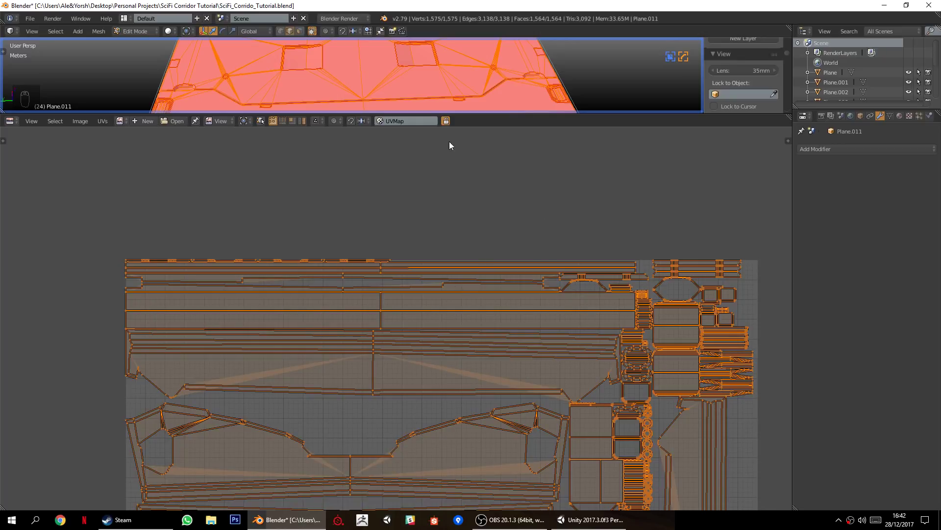
{"action": "left_click_drag", "start_coordinate": [463, 115], "coordinate": [412, 473]}
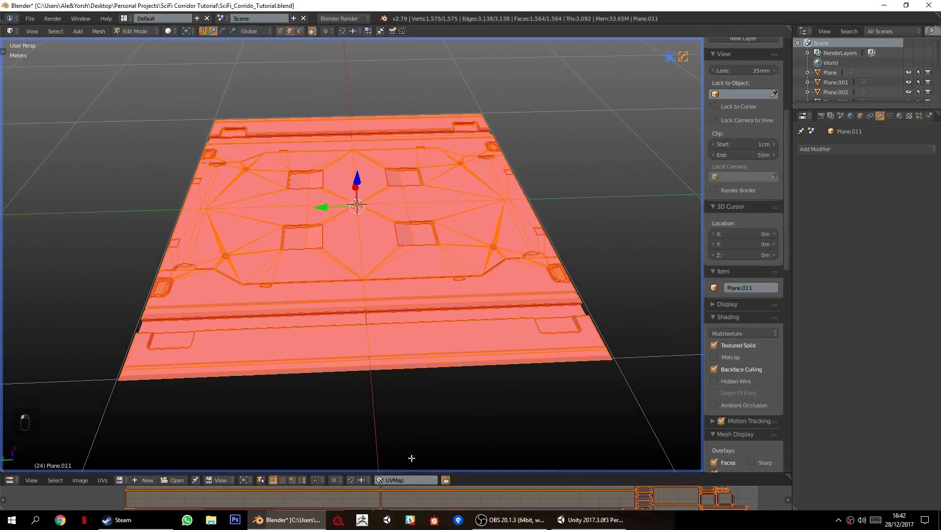
Deselect the panel mesh and select the inner upper edges of the angled groove, including the short edge at its bend.
{"action": "key", "text": "Tab"}
{"action": "middle_click_drag", "start_coordinate": [409, 296], "coordinate": [348, 273]}
{"action": "key", "text": "Tab"}
{"action": "key", "text": "a"}
{"action": "key", "text": "a"}
{"action": "key", "text": "a"}
{"action": "scroll", "coordinate": [348, 273], "scroll_direction": "up", "scroll_amount": 5}
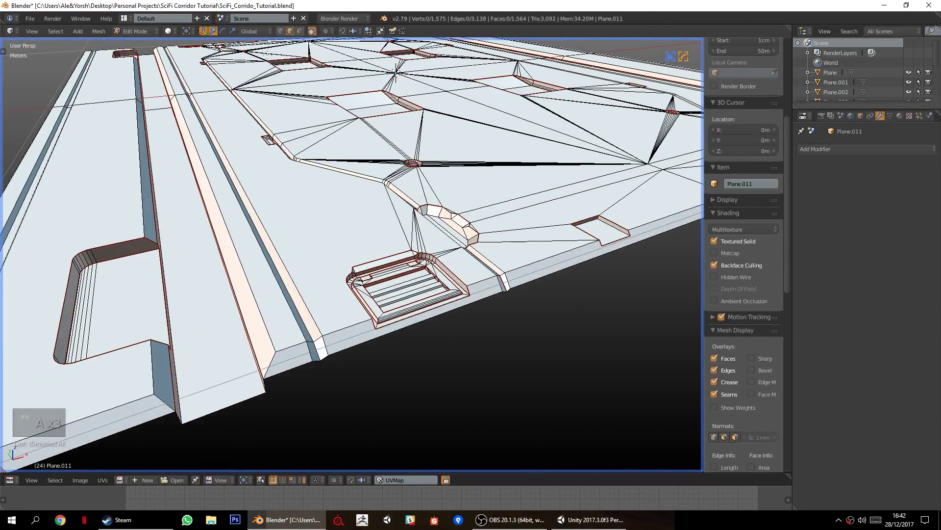
{"action": "middle_click_drag", "start_coordinate": [234, 241], "coordinate": [305, 287]}
{"action": "scroll", "coordinate": [305, 293], "scroll_direction": "up", "scroll_amount": 2}
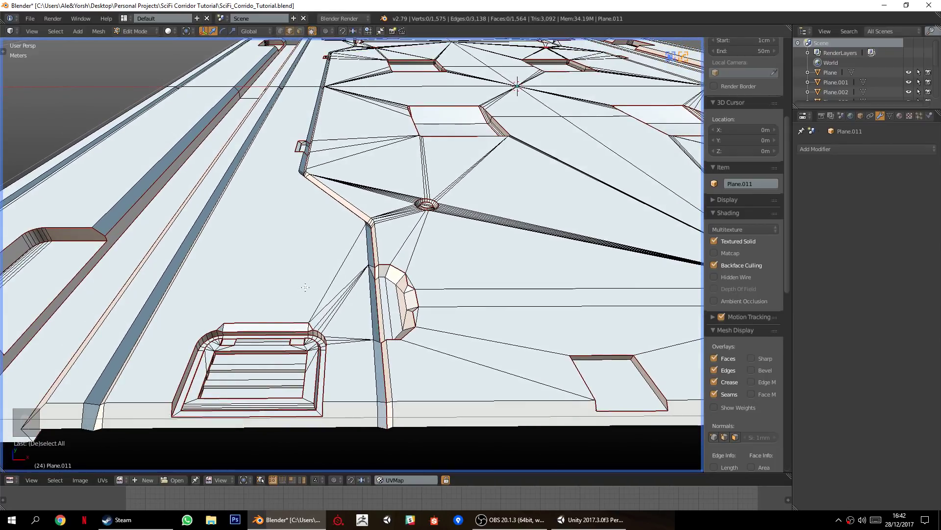
{"action": "right_click", "coordinate": [394, 378], "text": "alt"}
{"action": "scroll", "coordinate": [311, 306], "scroll_direction": "up", "scroll_amount": 4}
{"action": "middle_click_drag", "start_coordinate": [312, 306], "coordinate": [402, 232]}
{"action": "right_click", "coordinate": [401, 232], "text": "shift"}
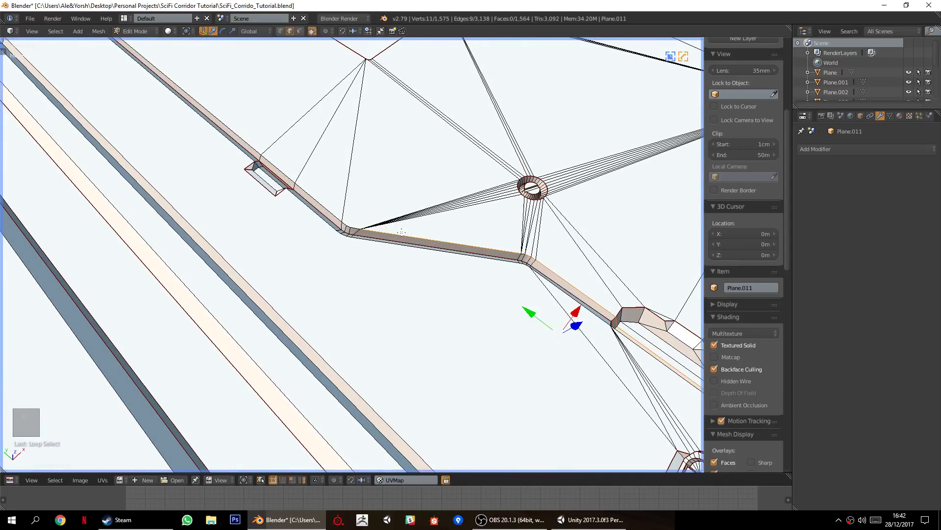
{"action": "scroll", "coordinate": [413, 242], "scroll_direction": "up", "scroll_amount": 5}
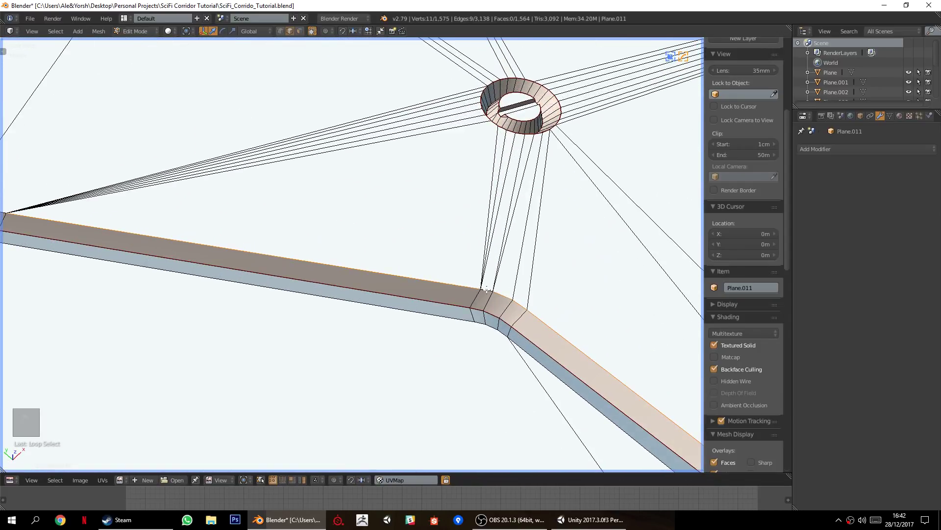
{"action": "right_click", "coordinate": [487, 289], "text": "shift"}
Add the remaining inner upper edges along the angled groove to the selection, mark them as a seam and deselect everything.
{"action": "scroll", "coordinate": [353, 270], "scroll_direction": "down", "scroll_amount": 3}
{"action": "middle_click_drag", "start_coordinate": [231, 260], "coordinate": [303, 263]}
{"action": "middle_click_drag", "start_coordinate": [387, 333], "coordinate": [323, 277]}
{"action": "right_click", "coordinate": [285, 240], "text": "alt+shift"}
{"action": "middle_click_drag", "start_coordinate": [285, 240], "coordinate": [326, 269]}
{"action": "scroll", "coordinate": [226, 199], "scroll_direction": "up", "scroll_amount": 4}
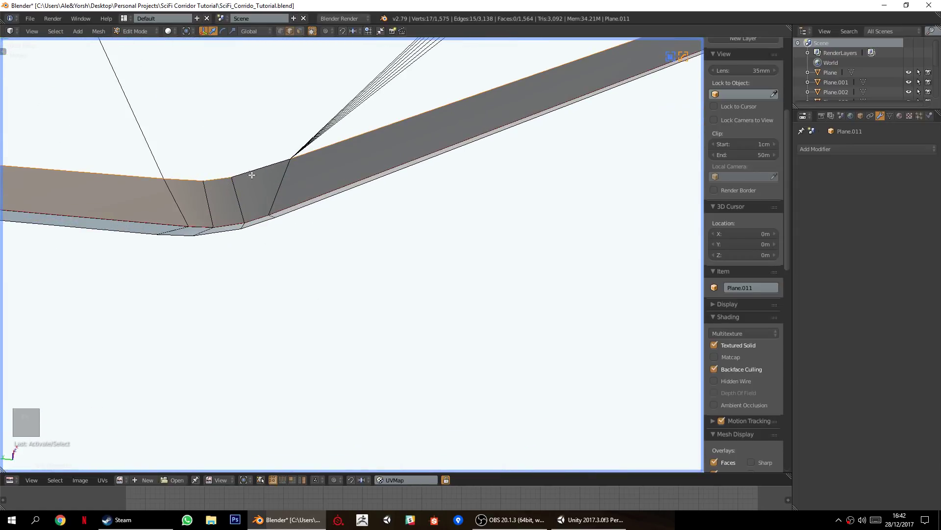
{"action": "right_click", "coordinate": [250, 177], "text": "shift"}
{"action": "scroll", "coordinate": [251, 177], "scroll_direction": "down", "scroll_amount": 6}
{"action": "middle_click_drag", "start_coordinate": [235, 220], "coordinate": [368, 332]}
{"action": "scroll", "coordinate": [293, 314], "scroll_direction": "up", "scroll_amount": 3}
{"action": "key", "text": "ctrl+e"}
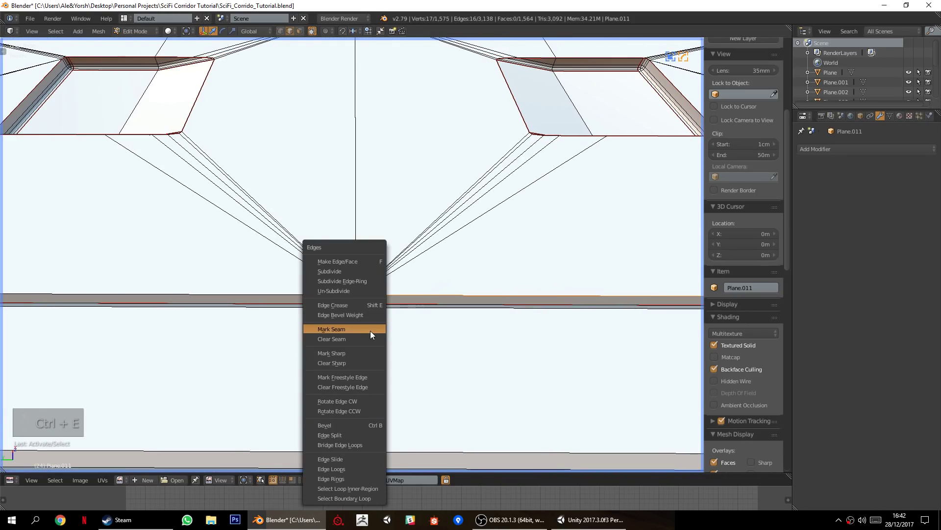
{"action": "left_click", "coordinate": [370, 331]}
{"action": "key", "text": "a"}
Mark the panel's end-border edges on both sides of the square notch as seams and deselect everything.
{"action": "scroll", "coordinate": [369, 330], "scroll_direction": "down", "scroll_amount": 5}
{"action": "scroll", "coordinate": [370, 305], "scroll_direction": "up", "scroll_amount": 4}
{"action": "middle_click_drag", "start_coordinate": [370, 305], "coordinate": [346, 282]}
{"action": "middle_click_drag", "start_coordinate": [341, 363], "coordinate": [338, 332]}
{"action": "right_click", "coordinate": [338, 332]}
{"action": "right_click", "coordinate": [503, 327], "text": "shift"}
{"action": "key", "text": "ctrl+e"}
{"action": "left_click", "coordinate": [561, 263]}
{"action": "key", "text": "a"}
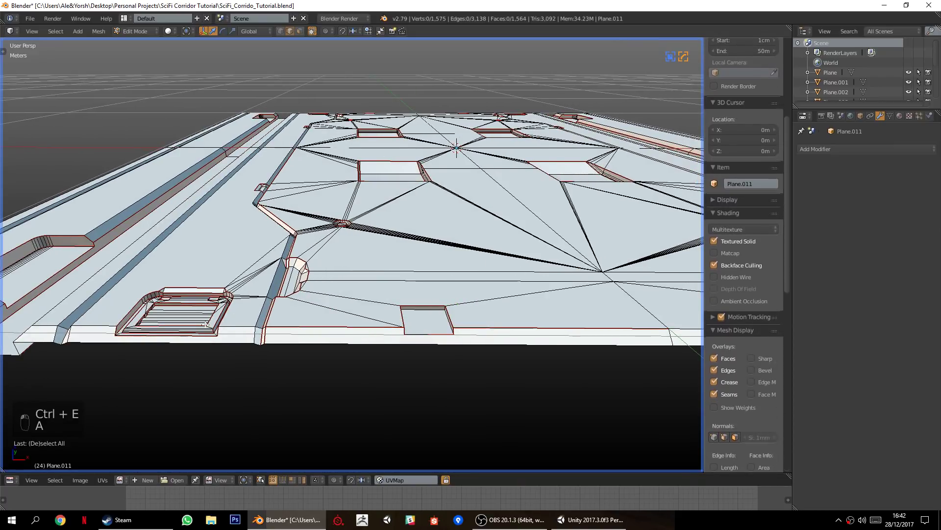
Select the angled groove's outer edge, the border edge beside the vent and both upper edges of the long straight groove.
{"action": "middle_click_drag", "start_coordinate": [170, 357], "coordinate": [315, 320], "text": "shift"}
{"action": "scroll", "coordinate": [444, 345], "scroll_direction": "up", "scroll_amount": 3}
{"action": "middle_click_drag", "start_coordinate": [444, 345], "coordinate": [384, 361], "text": "shift"}
{"action": "scroll", "coordinate": [383, 361], "scroll_direction": "up", "scroll_amount": 3}
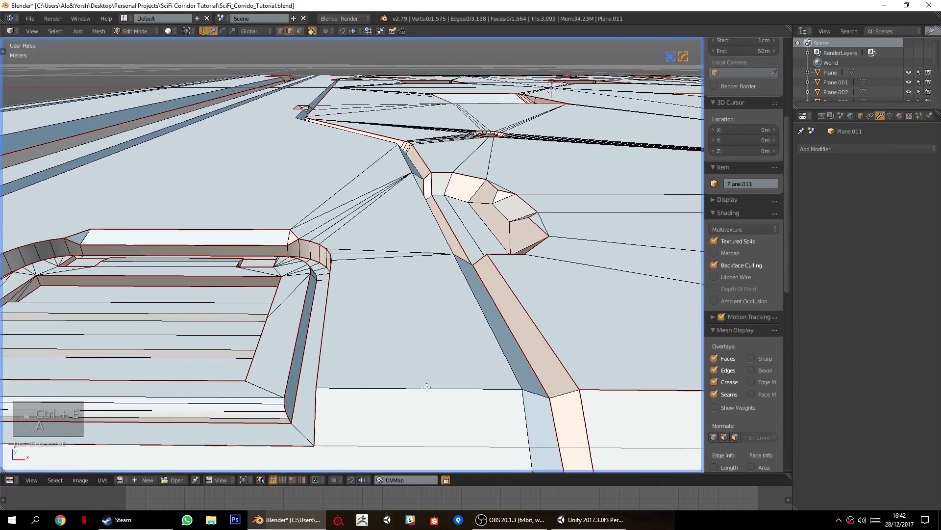
{"action": "scroll", "coordinate": [384, 361], "scroll_direction": "down", "scroll_amount": 2}
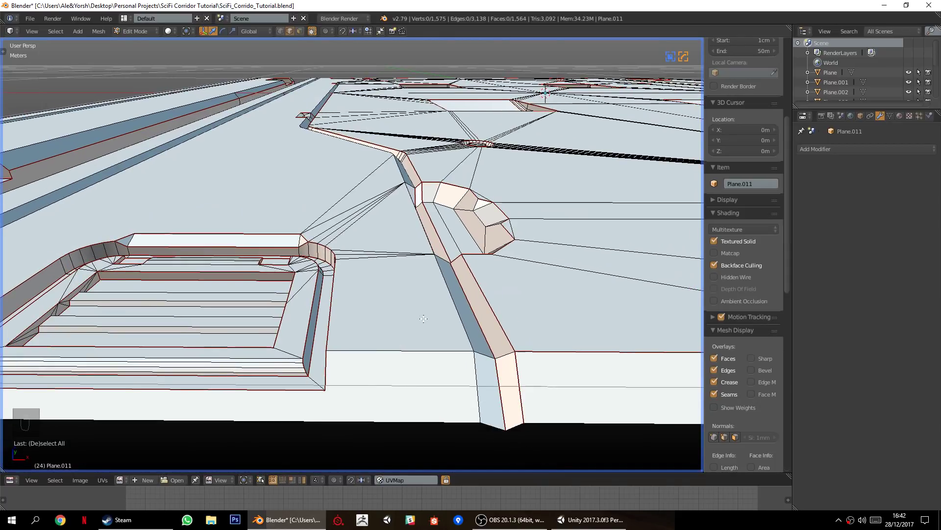
{"action": "right_click", "coordinate": [463, 324], "text": "alt"}
{"action": "right_click", "coordinate": [390, 345], "text": "shift"}
{"action": "scroll", "coordinate": [390, 344], "scroll_direction": "down", "scroll_amount": 3}
{"action": "middle_click_drag", "start_coordinate": [54, 339], "coordinate": [329, 353], "text": "shift"}
{"action": "right_click", "coordinate": [456, 315], "text": "alt"}
{"action": "right_click", "coordinate": [429, 274], "text": "alt"}
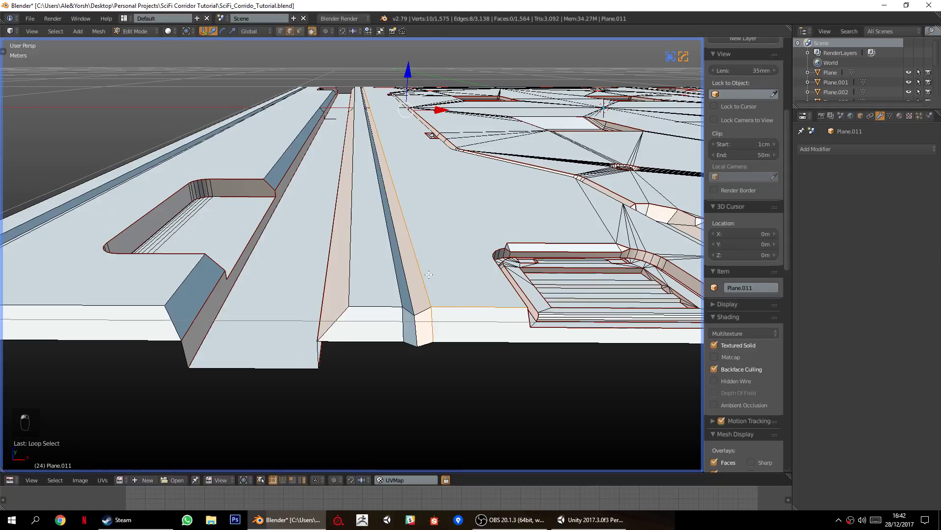
{"action": "right_click", "coordinate": [396, 269], "text": "alt+shift"}
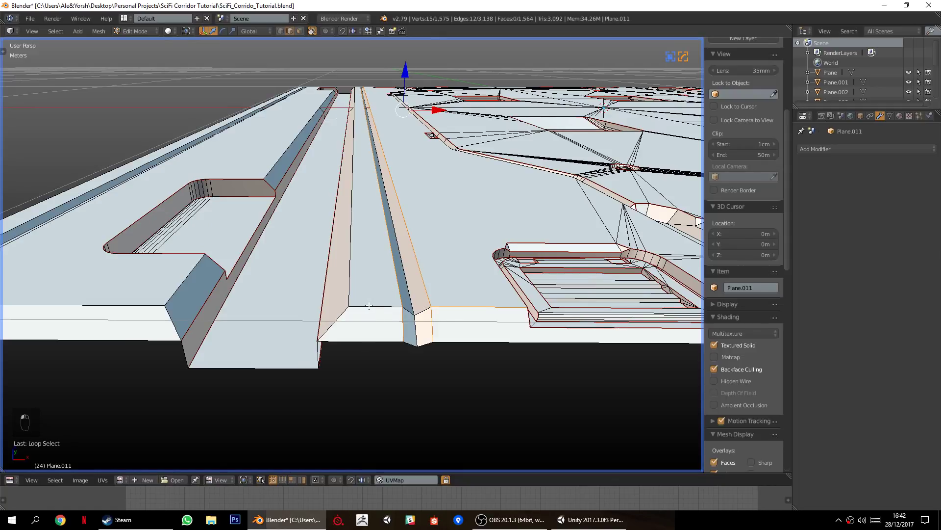
Add the end-border edges beyond the straight groove and on the outer strip, and mark the whole selection as seams.
{"action": "right_click", "coordinate": [338, 315], "text": "shift"}
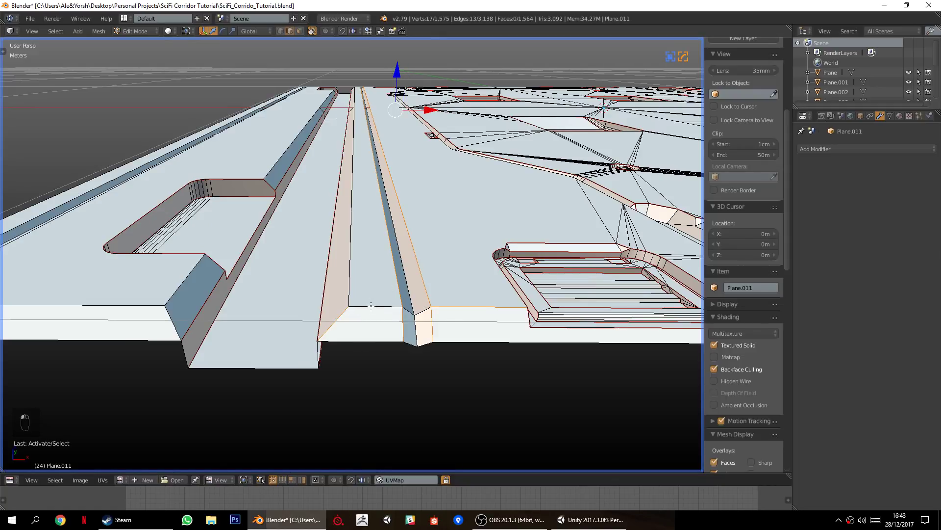
{"action": "middle_click_drag", "start_coordinate": [382, 309], "coordinate": [267, 287]}
{"action": "right_click", "coordinate": [136, 317], "text": "shift"}
{"action": "middle_click_drag", "start_coordinate": [135, 317], "coordinate": [218, 312], "text": "shift"}
{"action": "scroll", "coordinate": [337, 337], "scroll_direction": "up", "scroll_amount": 3}
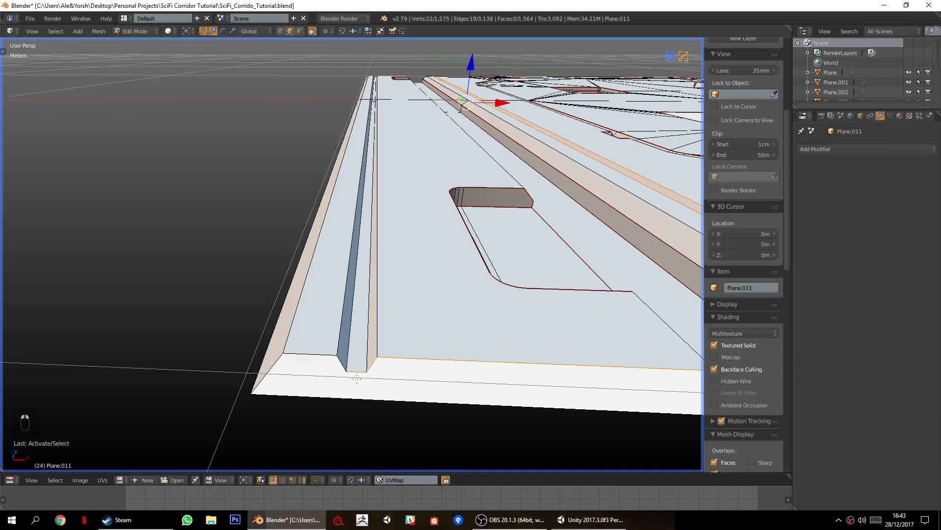
{"action": "key", "text": "ctrl+e"}
{"action": "left_click", "coordinate": [440, 282]}
{"action": "key", "text": "a"}
Select the unmarked edge path along the angled groove's outer side, mark it as a seam and deselect it.
{"action": "scroll", "coordinate": [441, 295], "scroll_direction": "down", "scroll_amount": 3}
{"action": "middle_click_drag", "start_coordinate": [441, 295], "coordinate": [338, 324]}
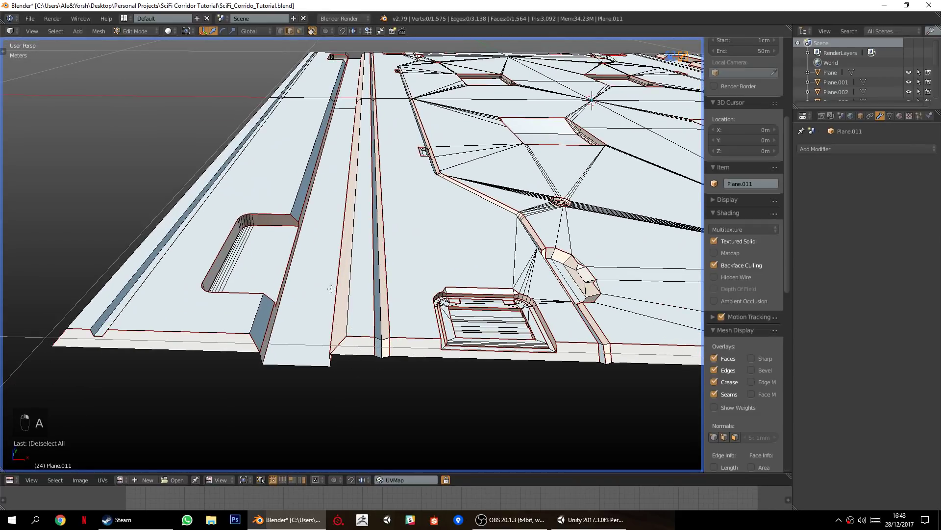
{"action": "middle_click_drag", "start_coordinate": [390, 373], "coordinate": [302, 353], "text": "shift"}
{"action": "scroll", "coordinate": [302, 353], "scroll_direction": "up", "scroll_amount": 3}
{"action": "middle_click_drag", "start_coordinate": [321, 277], "coordinate": [292, 296]}
{"action": "right_click", "coordinate": [293, 296]}
{"action": "middle_click_drag", "start_coordinate": [316, 206], "coordinate": [312, 314]}
{"action": "right_click", "coordinate": [312, 332], "text": "ctrl"}
{"action": "scroll", "coordinate": [347, 297], "scroll_direction": "up", "scroll_amount": 3}
{"action": "scroll", "coordinate": [340, 302], "scroll_direction": "up", "scroll_amount": 2}
{"action": "key", "text": "ctrl+e"}
{"action": "left_click", "coordinate": [335, 307]}
{"action": "key", "text": "a"}
Mark the remaining short outer edge at the angled groove's corner as a seam and deselect it.
{"action": "right_click", "coordinate": [257, 267]}
{"action": "scroll", "coordinate": [365, 228], "scroll_direction": "down", "scroll_amount": 7}
{"action": "key", "text": "ctrl+e"}
{"action": "left_click", "coordinate": [375, 242]}
{"action": "key", "text": "a"}
Symmetrize the panel mesh across the X axis and the Y axis, and deselect everything.
{"action": "scroll", "coordinate": [366, 307], "scroll_direction": "up", "scroll_amount": 3}
{"action": "scroll", "coordinate": [366, 307], "scroll_direction": "down", "scroll_amount": 8}
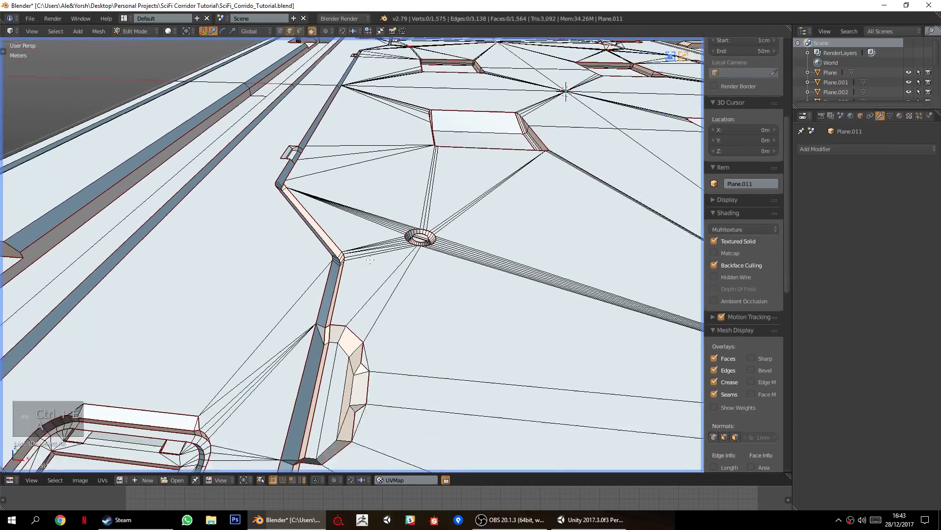
{"action": "scroll", "coordinate": [404, 303], "scroll_direction": "down", "scroll_amount": 2}
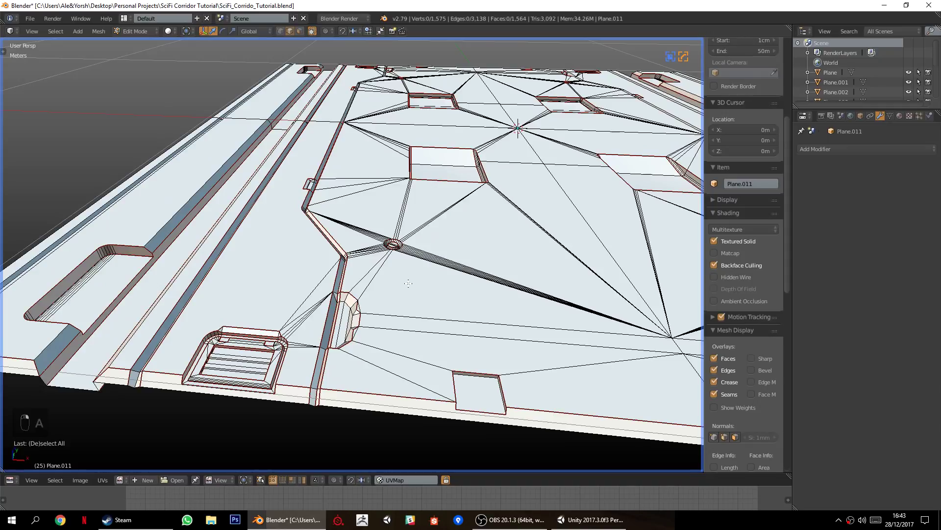
{"action": "key", "text": "alt+x"}
{"action": "key", "text": "q"}
{"action": "mouse_move", "coordinate": [414, 281]}
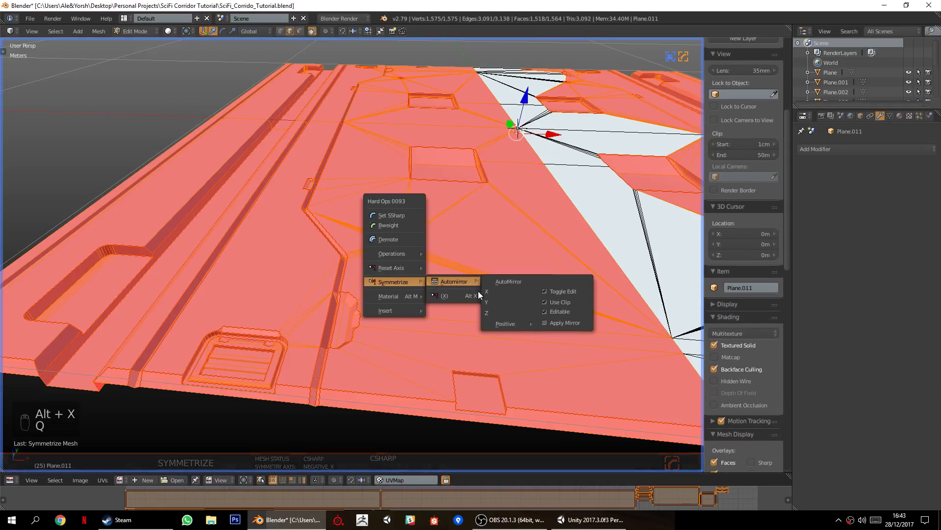
{"action": "left_click", "coordinate": [460, 295]}
{"action": "key", "text": "a"}
{"action": "scroll", "coordinate": [436, 334], "scroll_direction": "down", "scroll_amount": 4}
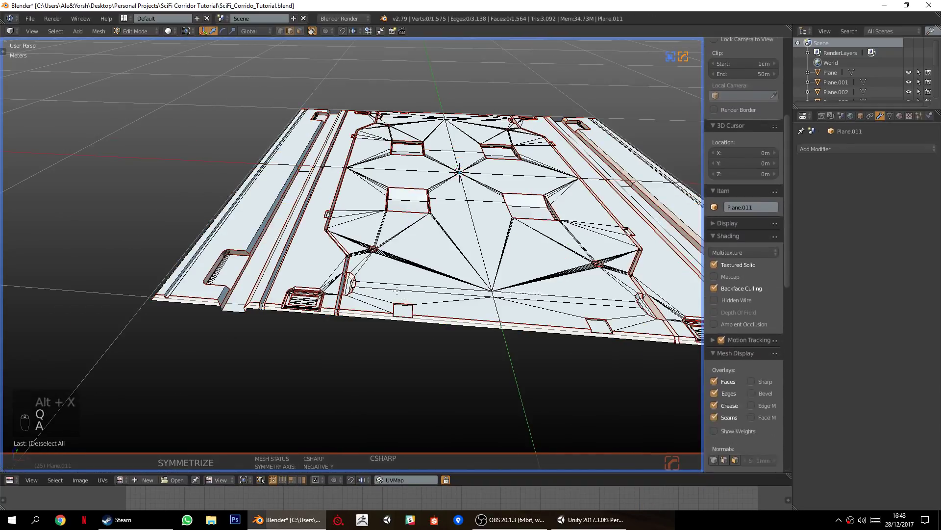
Save the file and unwrap the entire panel mesh along its updated seams with Unwrap.
{"action": "middle_click_drag", "start_coordinate": [345, 284], "coordinate": [424, 287]}
{"action": "key", "text": "ctrl+w"}
{"action": "left_click", "coordinate": [423, 286]}
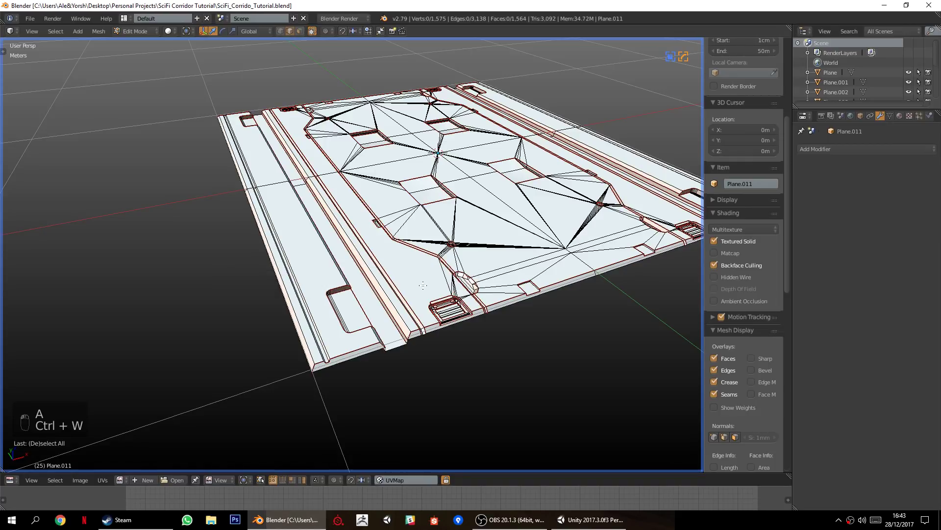
{"action": "key", "text": "a"}
{"action": "key", "text": "u"}
{"action": "left_click", "coordinate": [424, 288]}
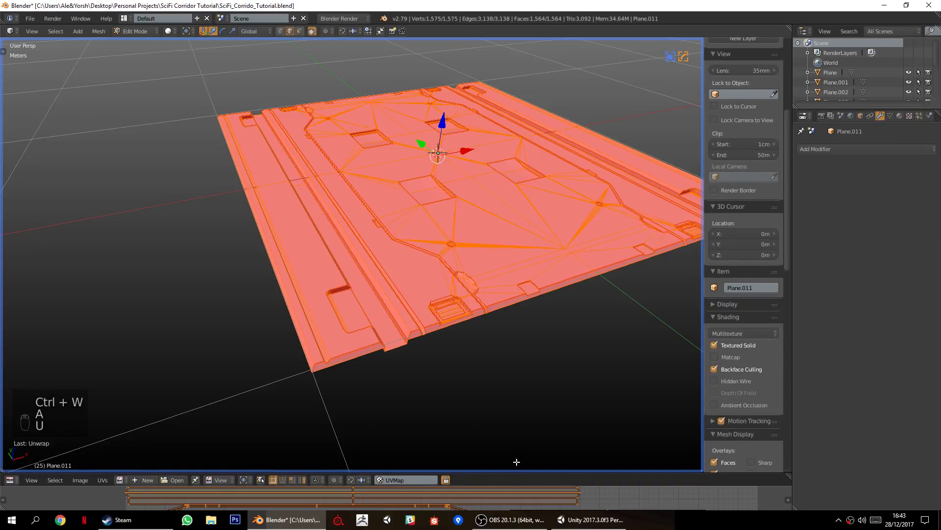
Enlarge the UV/Image editor and examine the newly unwrapped islands across the layout.
{"action": "left_click_drag", "start_coordinate": [521, 469], "coordinate": [491, 120]}
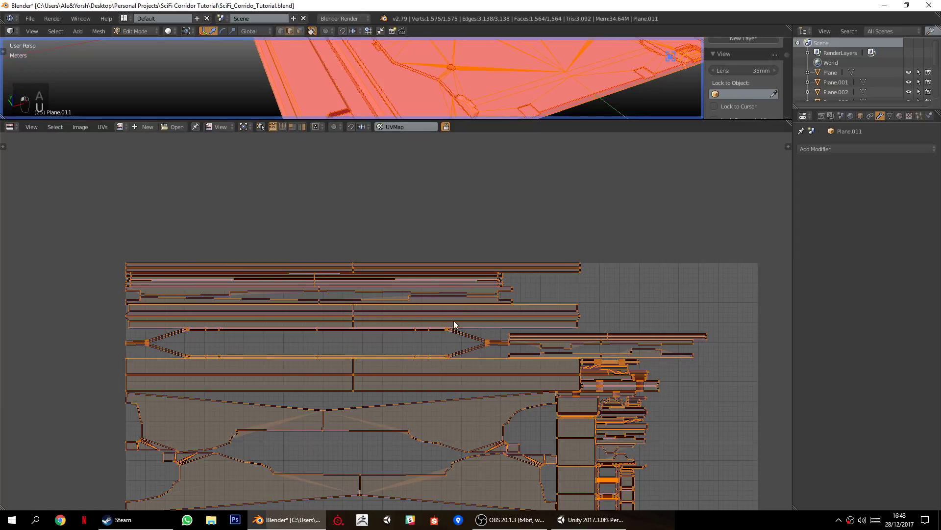
{"action": "middle_click_drag", "start_coordinate": [387, 293], "coordinate": [394, 277]}
{"action": "middle_click_drag", "start_coordinate": [322, 466], "coordinate": [302, 464]}
{"action": "scroll", "coordinate": [332, 337], "scroll_direction": "up", "scroll_amount": 1}
{"action": "middle_click_drag", "start_coordinate": [359, 300], "coordinate": [342, 429]}
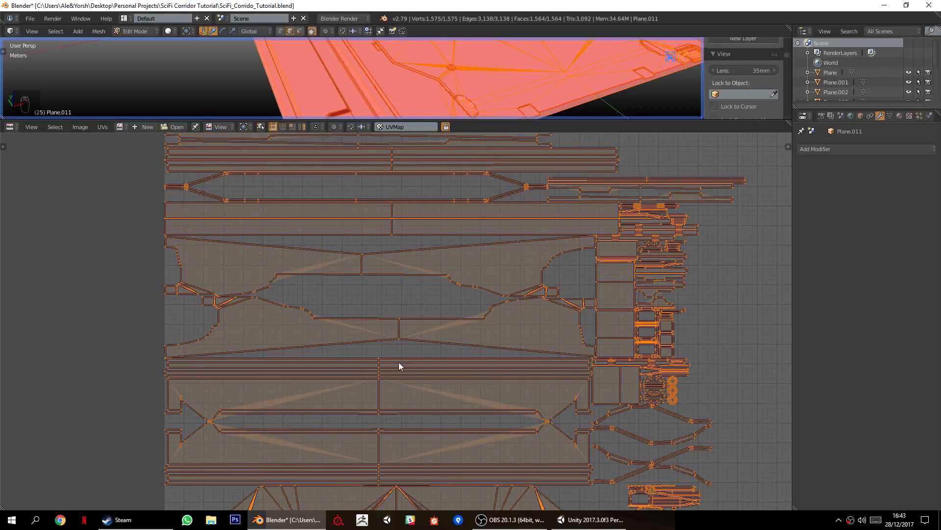
{"action": "scroll", "coordinate": [379, 328], "scroll_direction": "down", "scroll_amount": 1}
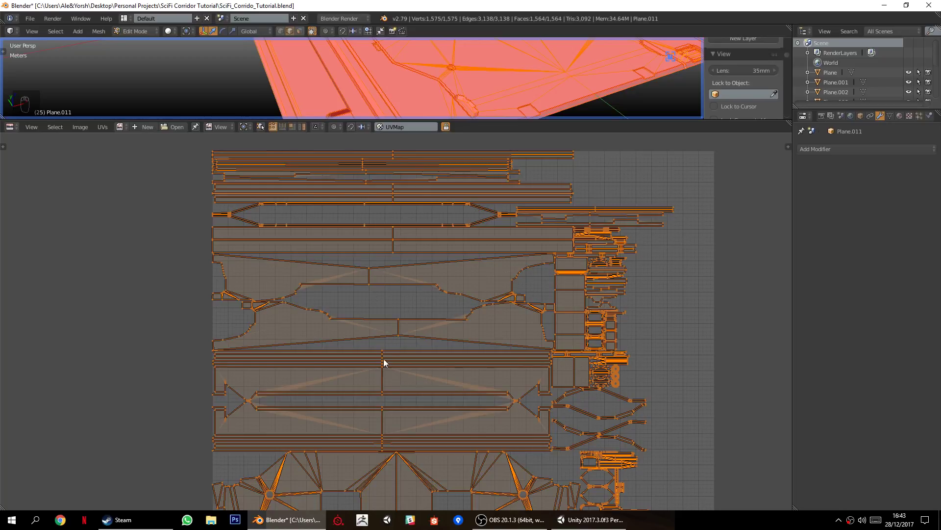
{"action": "scroll", "coordinate": [322, 427], "scroll_direction": "down", "scroll_amount": 2}
{"action": "scroll", "coordinate": [337, 324], "scroll_direction": "up", "scroll_amount": 2}
Sync the UV selection with the mesh in face mode and select the two large faces of the upper irregular island.
{"action": "left_click", "coordinate": [260, 127]}
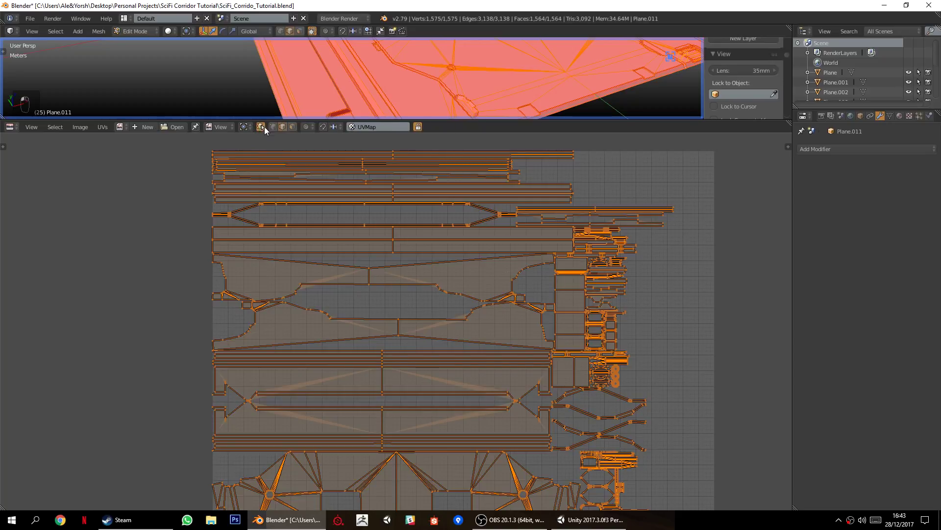
{"action": "left_click", "coordinate": [292, 127]}
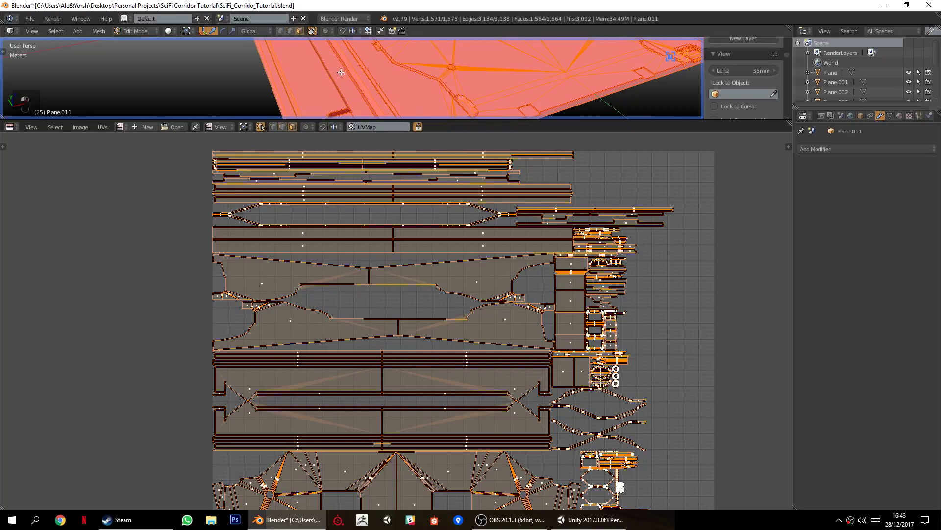
{"action": "key", "text": "a"}
{"action": "right_click", "coordinate": [256, 290]}
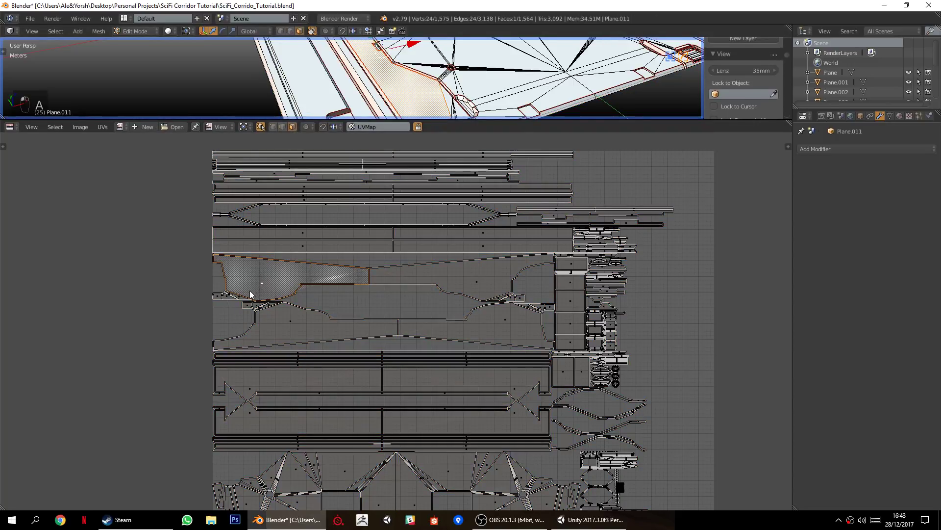
{"action": "right_click", "coordinate": [465, 275], "text": "shift"}
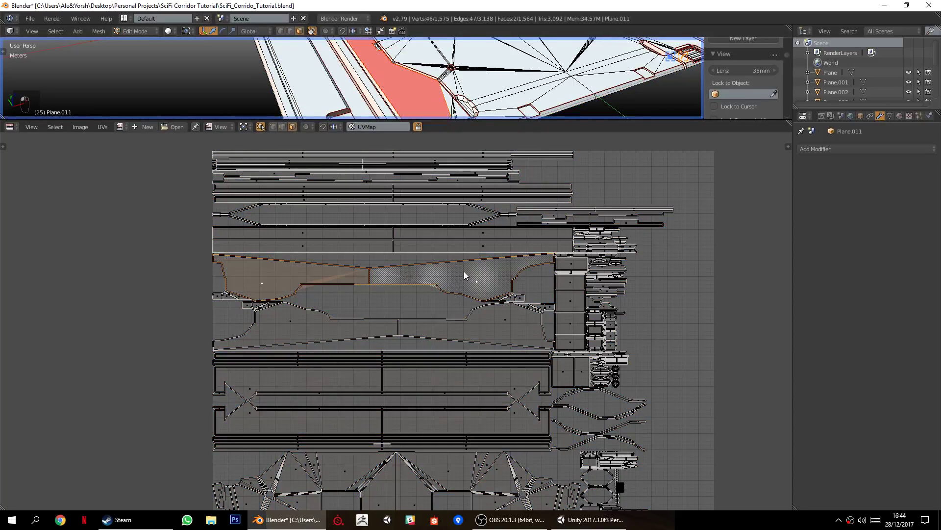
Enlarge the 3D view, inspect where the selected faces lie beside the vent, and deselect everything.
{"action": "left_click_drag", "start_coordinate": [439, 119], "coordinate": [425, 441]}
{"action": "middle_click_drag", "start_coordinate": [388, 314], "coordinate": [289, 273]}
{"action": "middle_click_drag", "start_coordinate": [290, 272], "coordinate": [368, 227], "text": "shift"}
{"action": "scroll", "coordinate": [369, 227], "scroll_direction": "up", "scroll_amount": 8}
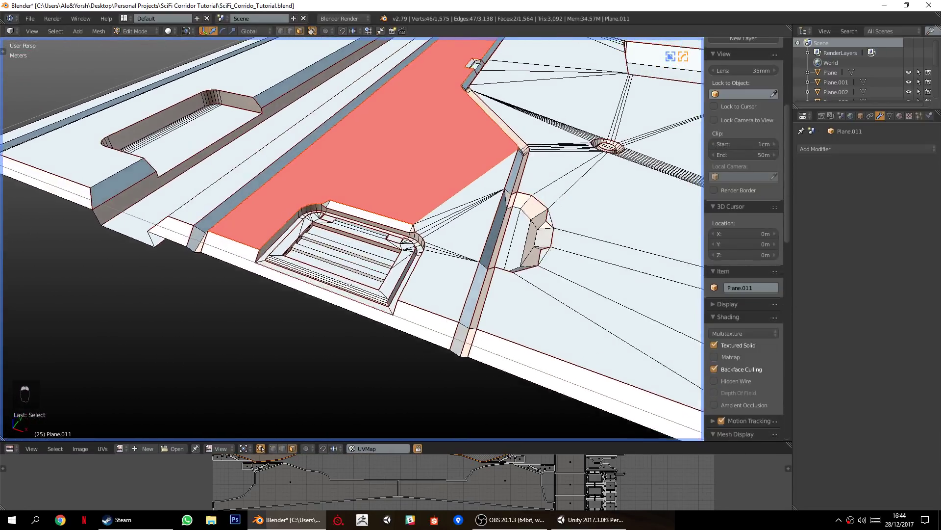
{"action": "key", "text": "a"}
{"action": "scroll", "coordinate": [349, 296], "scroll_direction": "down", "scroll_amount": 6}
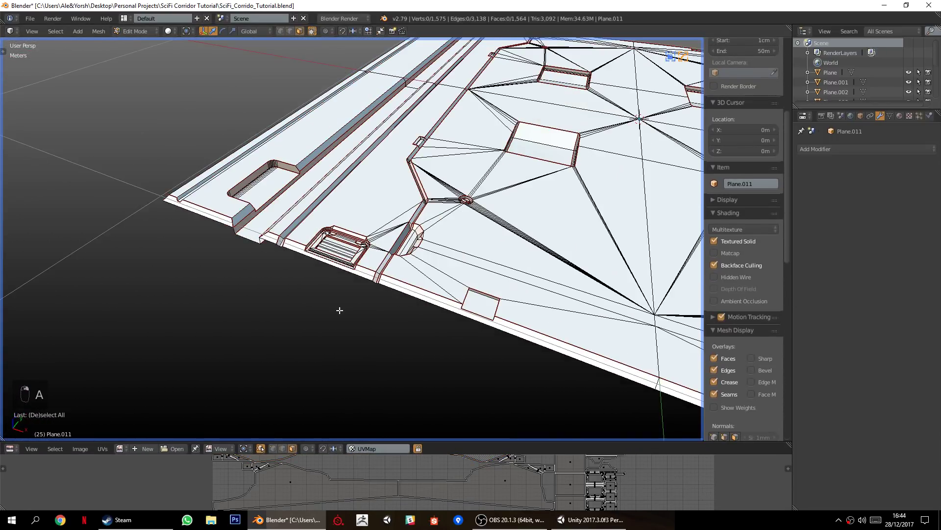
Select the linked faces between the straight and angled grooves and examine their island in the enlarged UV editor.
{"action": "key", "text": "k"}
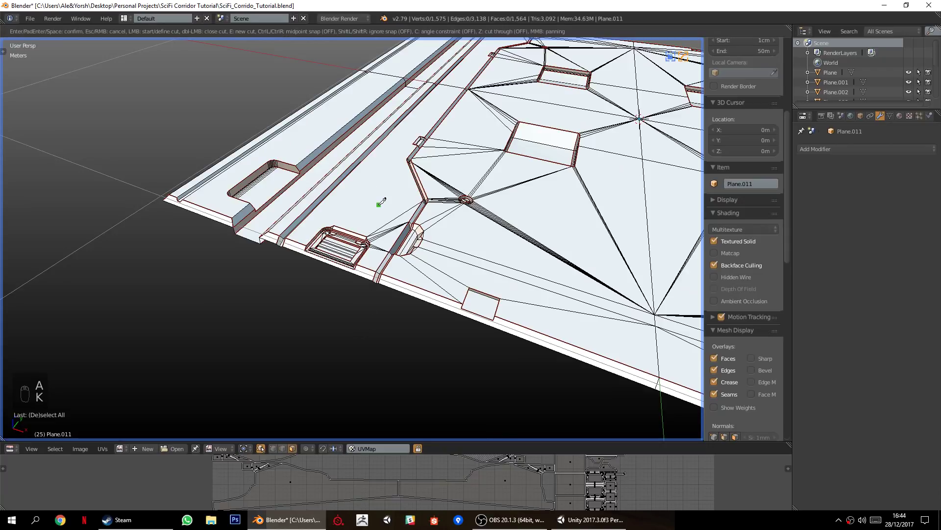
{"action": "key", "text": "l"}
{"action": "middle_click_drag", "start_coordinate": [388, 214], "coordinate": [339, 341]}
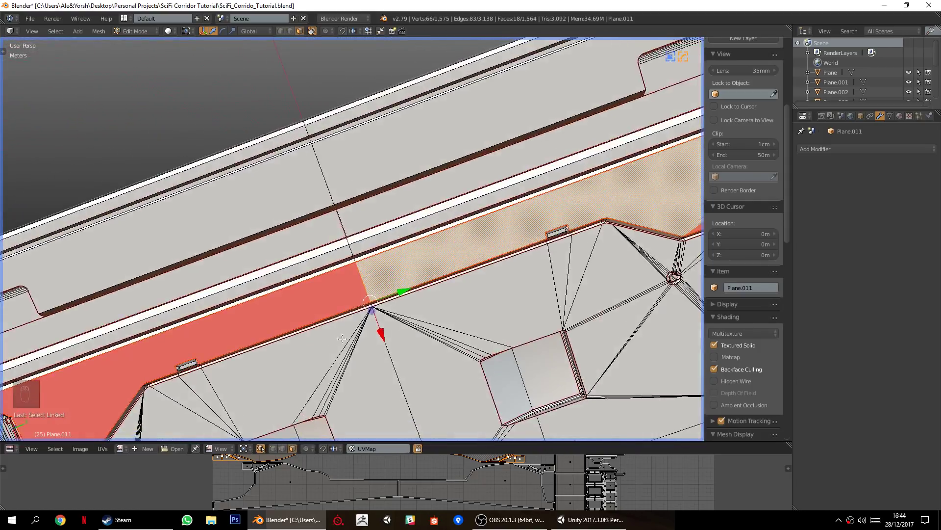
{"action": "middle_click_drag", "start_coordinate": [506, 265], "coordinate": [403, 463]}
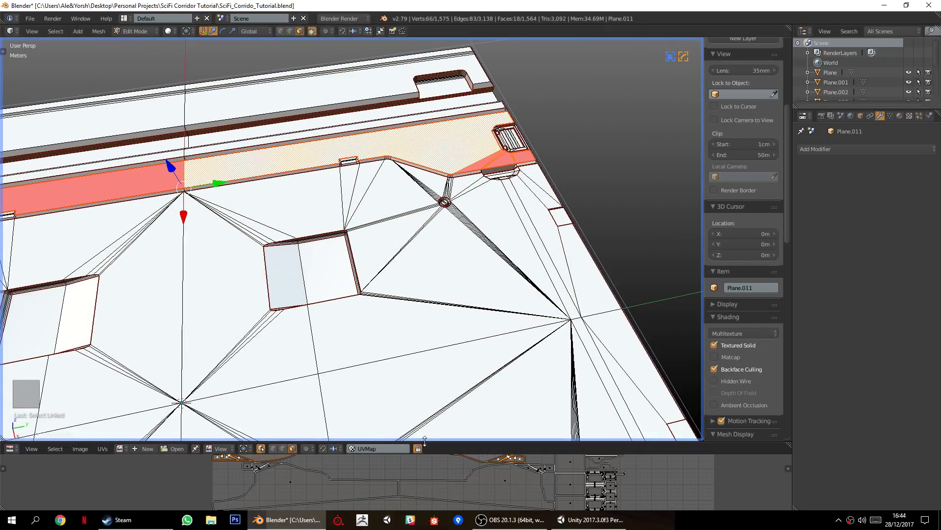
{"action": "left_click_drag", "start_coordinate": [407, 443], "coordinate": [414, 177]}
{"action": "scroll", "coordinate": [407, 320], "scroll_direction": "up", "scroll_amount": 2}
{"action": "middle_click_drag", "start_coordinate": [407, 320], "coordinate": [457, 399]}
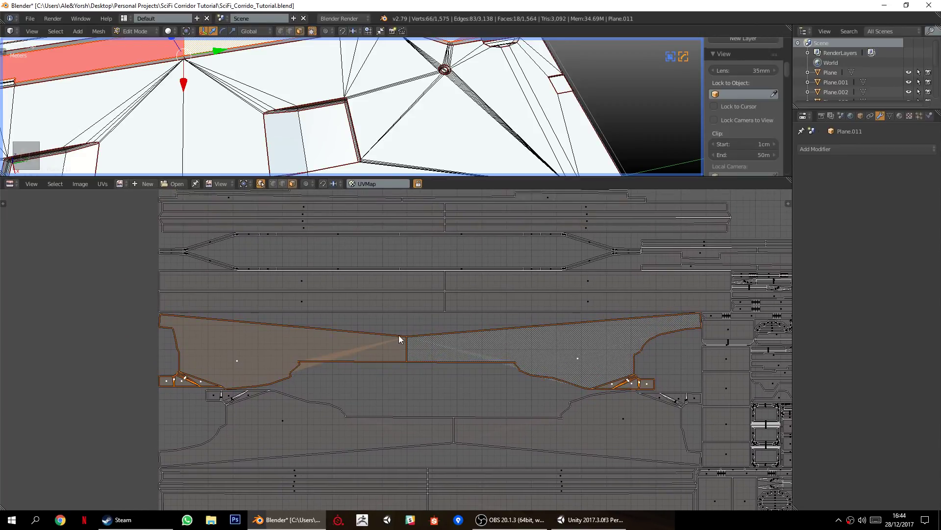
Enlarge the 3D view, deselect everything, and in vertex mode connect the small notch's outer corner to the straight groove's midpoint.
{"action": "left_click_drag", "start_coordinate": [499, 177], "coordinate": [500, 476]}
{"action": "key", "text": "a"}
{"action": "middle_click_drag", "start_coordinate": [213, 270], "coordinate": [266, 37]}
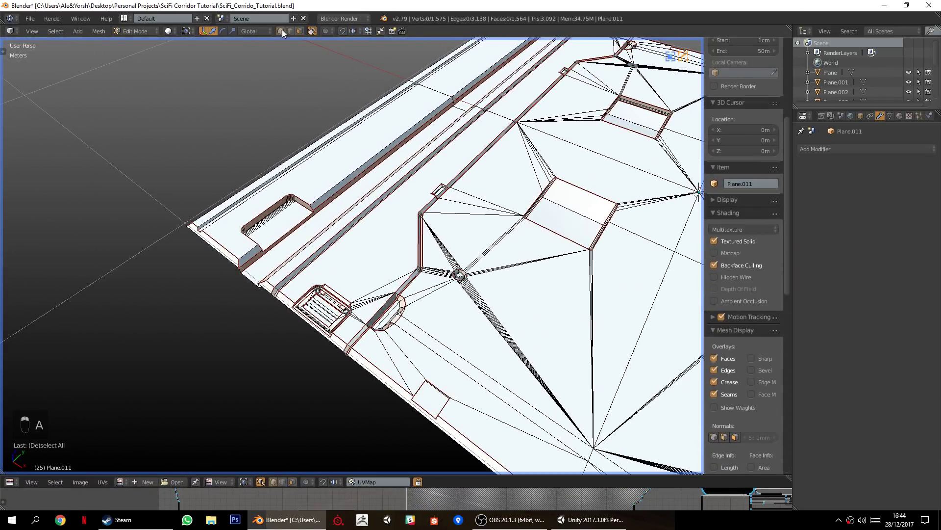
{"action": "scroll", "coordinate": [344, 270], "scroll_direction": "up", "scroll_amount": 6}
{"action": "middle_click_drag", "start_coordinate": [344, 269], "coordinate": [295, 273]}
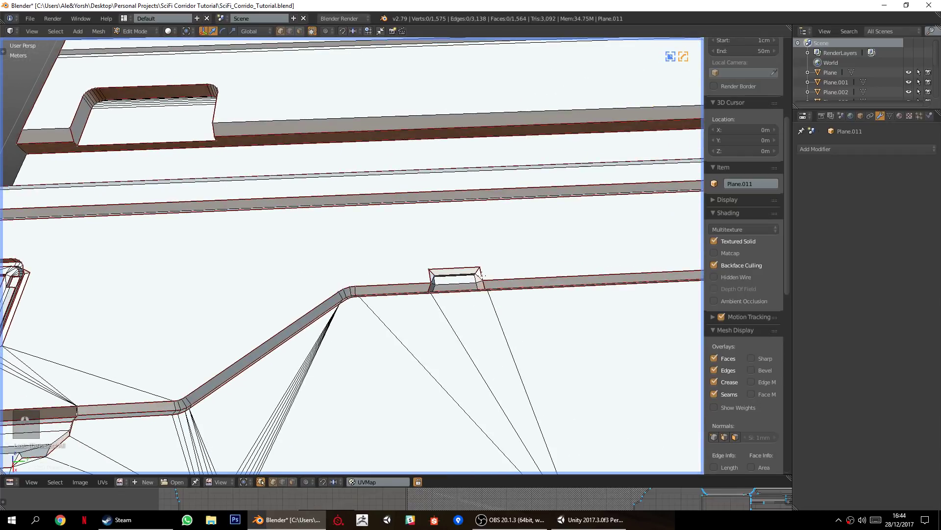
{"action": "right_click", "coordinate": [482, 267]}
{"action": "middle_click_drag", "start_coordinate": [589, 260], "coordinate": [361, 304], "text": "shift"}
{"action": "scroll", "coordinate": [363, 304], "scroll_direction": "down", "scroll_amount": 1}
{"action": "right_click", "coordinate": [403, 293], "text": "shift"}
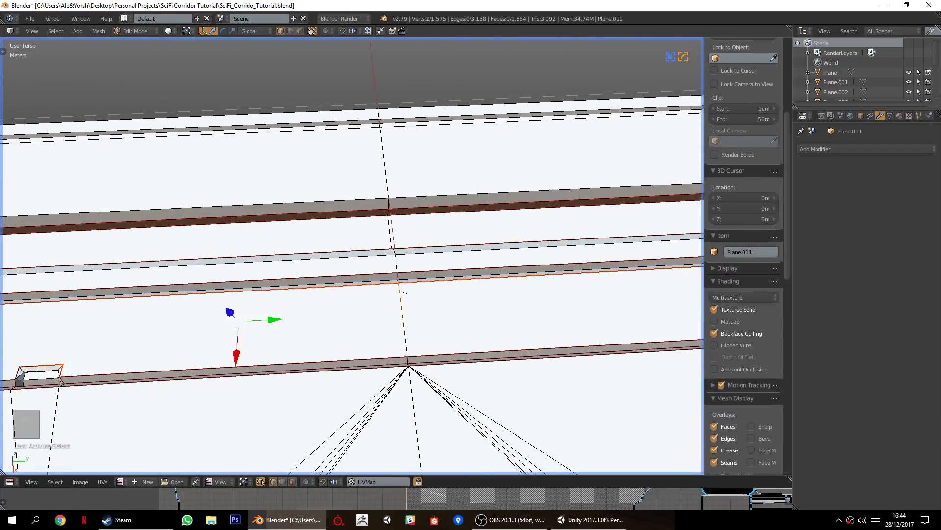
{"action": "key", "text": "j"}
Connect the start of the vent's rounded corner to the outer end vertex of the straight groove.
{"action": "middle_click_drag", "start_coordinate": [147, 333], "coordinate": [564, 260], "text": "shift"}
{"action": "scroll", "coordinate": [564, 259], "scroll_direction": "down", "scroll_amount": 1}
{"action": "right_click", "coordinate": [443, 282]}
{"action": "middle_click_drag", "start_coordinate": [274, 269], "coordinate": [391, 267]}
{"action": "scroll", "coordinate": [392, 282], "scroll_direction": "up", "scroll_amount": 2}
{"action": "middle_click_drag", "start_coordinate": [396, 301], "coordinate": [405, 317]}
{"action": "scroll", "coordinate": [404, 318], "scroll_direction": "up", "scroll_amount": 3}
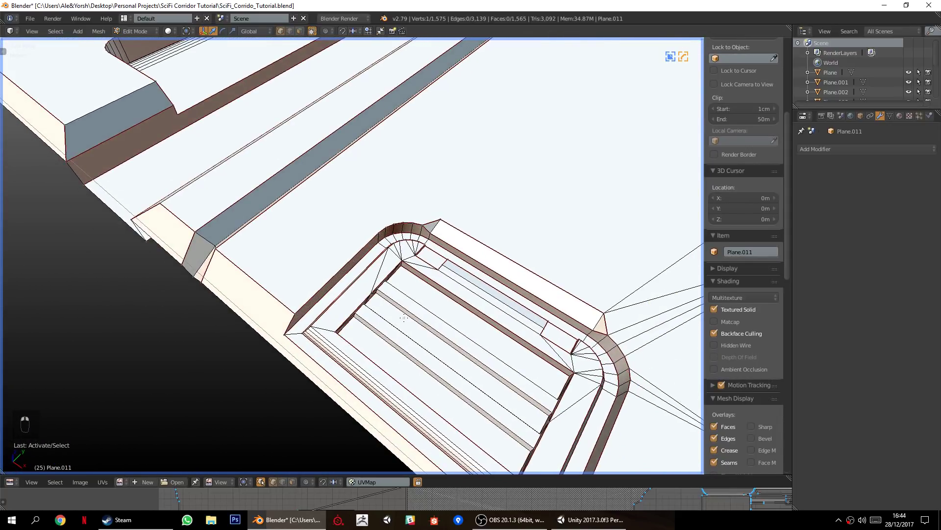
{"action": "right_click", "coordinate": [234, 250], "text": "shift"}
{"action": "key", "text": "j"}
{"action": "key", "text": "a"}
Connect the vent frame's protruding corner vertex to the bend of the angled groove.
{"action": "right_click", "coordinate": [437, 210]}
{"action": "scroll", "coordinate": [437, 211], "scroll_direction": "down", "scroll_amount": 7}
{"action": "middle_click_drag", "start_coordinate": [466, 189], "coordinate": [388, 281], "text": "shift"}
{"action": "scroll", "coordinate": [395, 293], "scroll_direction": "up", "scroll_amount": 2}
{"action": "right_click", "coordinate": [396, 276], "text": "shift"}
{"action": "key", "text": "j"}
{"action": "key", "text": "a"}
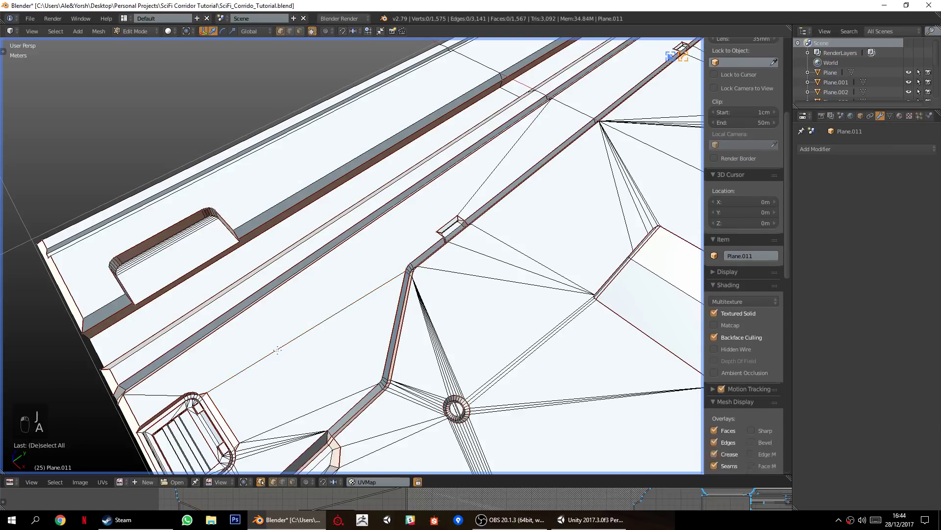
Connect the near corner of the small notch to the angled groove's bend with a new edge.
{"action": "middle_click_drag", "start_coordinate": [263, 358], "coordinate": [296, 356], "text": "shift"}
{"action": "scroll", "coordinate": [275, 357], "scroll_direction": "up", "scroll_amount": 1}
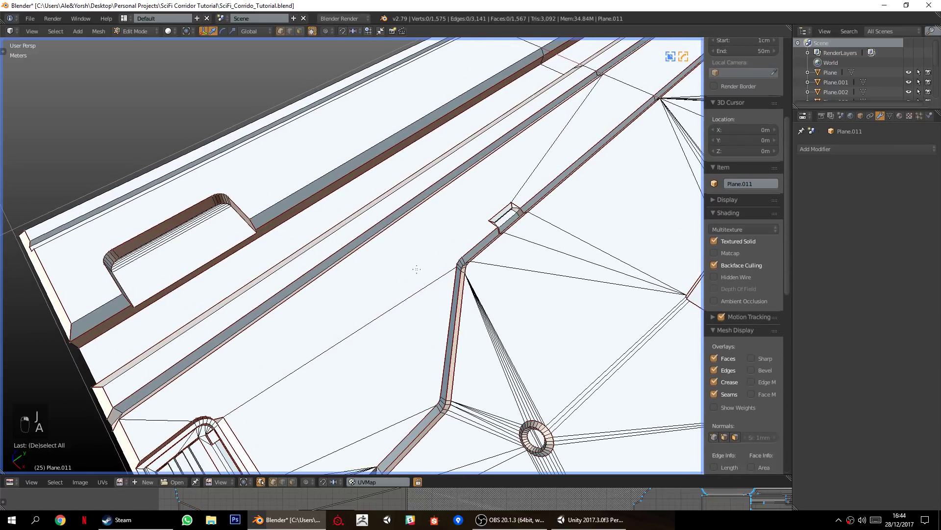
{"action": "right_click", "coordinate": [485, 219]}
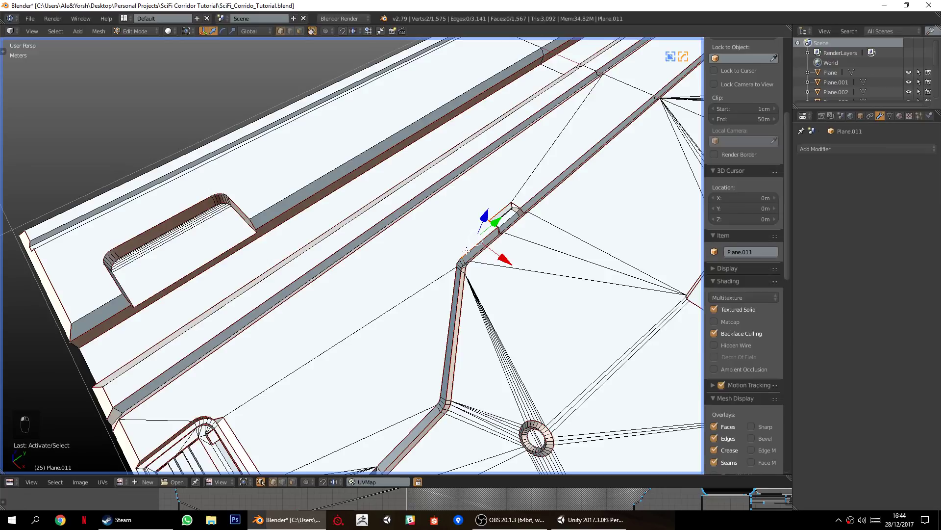
{"action": "key", "text": "j"}
{"action": "key", "text": "a"}
Connect the notch's near corner to the outer end vertex of the straight groove.
{"action": "right_click", "coordinate": [487, 220]}
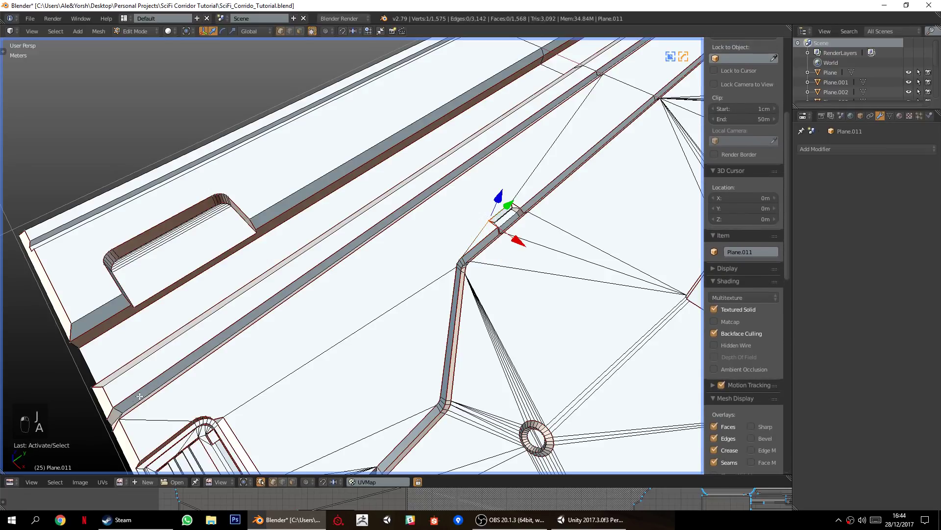
{"action": "right_click", "coordinate": [119, 419], "text": "shift"}
{"action": "key", "text": "j"}
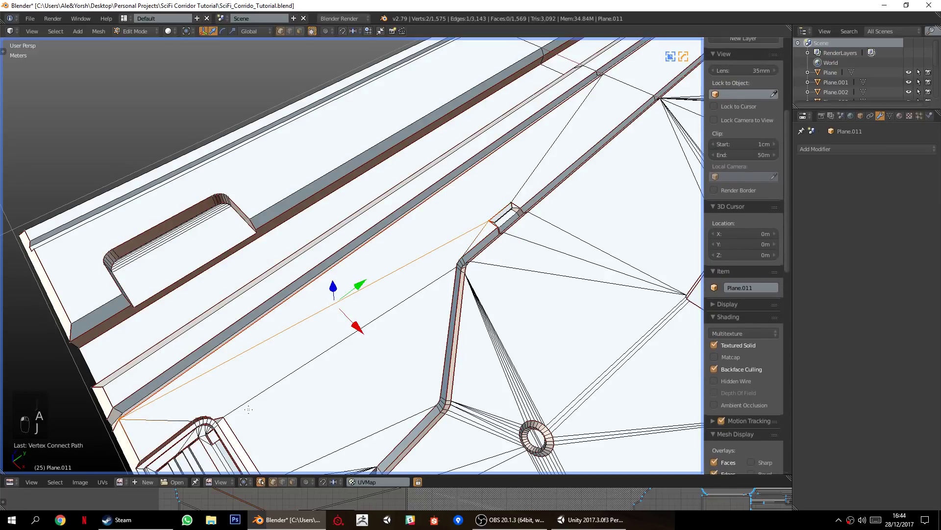
{"action": "key", "text": "a"}
Connect three more vertex pairs between the vent's rounded corner and the bend of the angled groove.
{"action": "middle_click_drag", "start_coordinate": [270, 396], "coordinate": [329, 344], "text": "shift"}
{"action": "scroll", "coordinate": [329, 344], "scroll_direction": "up", "scroll_amount": 2}
{"action": "middle_click_drag", "start_coordinate": [440, 282], "coordinate": [302, 302]}
{"action": "right_click", "coordinate": [431, 287]}
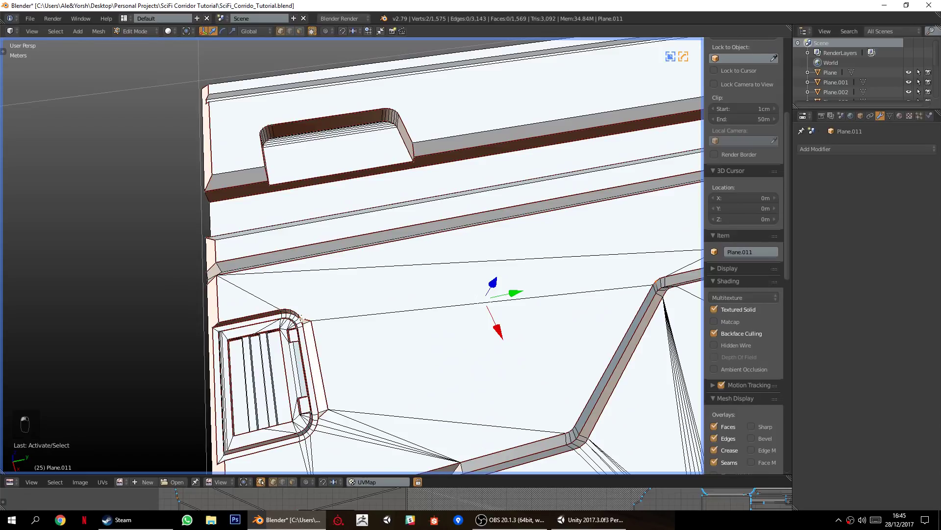
{"action": "key", "text": "j"}
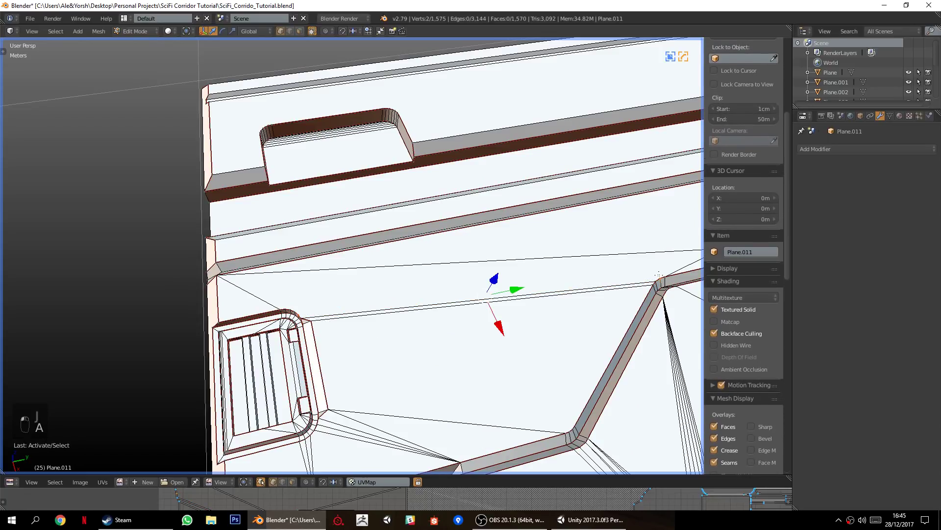
{"action": "key", "text": "j"}
{"action": "key", "text": "a"}
{"action": "right_click", "coordinate": [668, 276]}
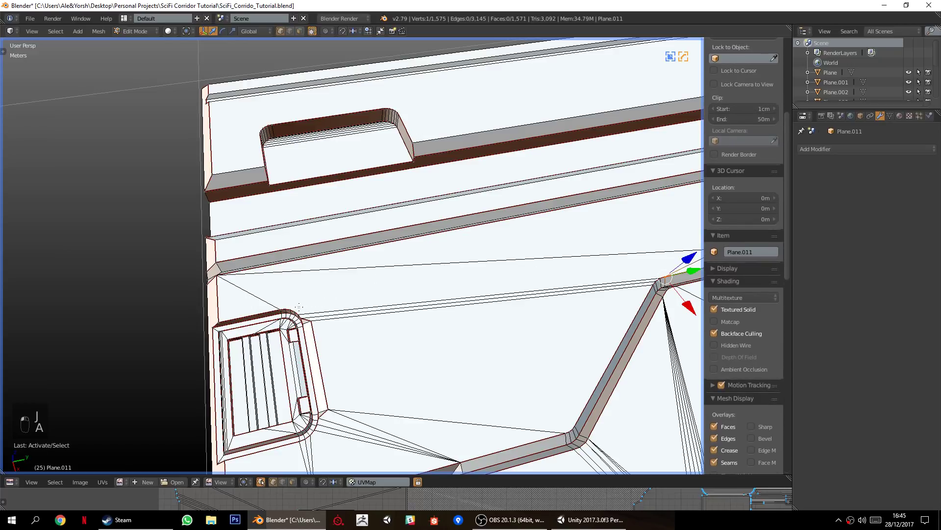
{"action": "key", "text": "j"}
{"action": "key", "text": "a"}
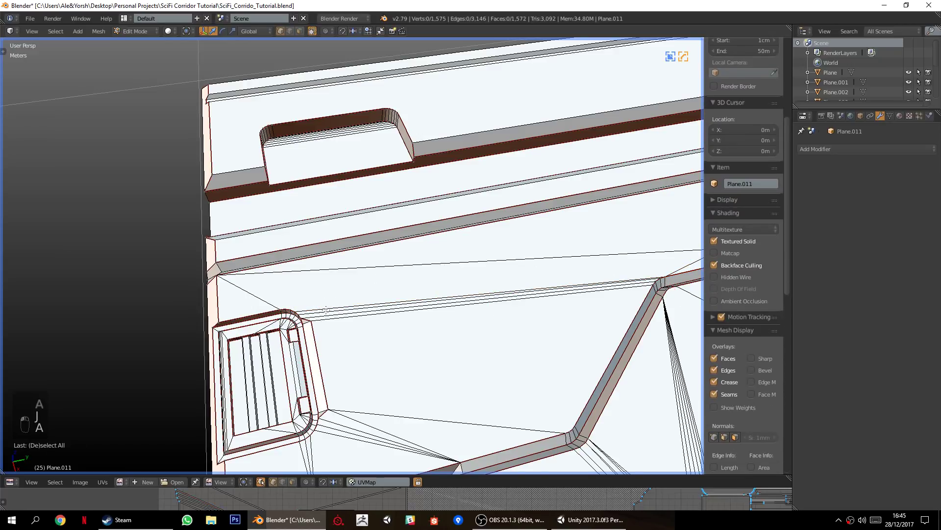
Connect the next vertex on the vent's rounded corner to the straight groove's outer end and to the angled groove's bend.
{"action": "scroll", "coordinate": [302, 308], "scroll_direction": "up", "scroll_amount": 3}
{"action": "right_click", "coordinate": [397, 294]}
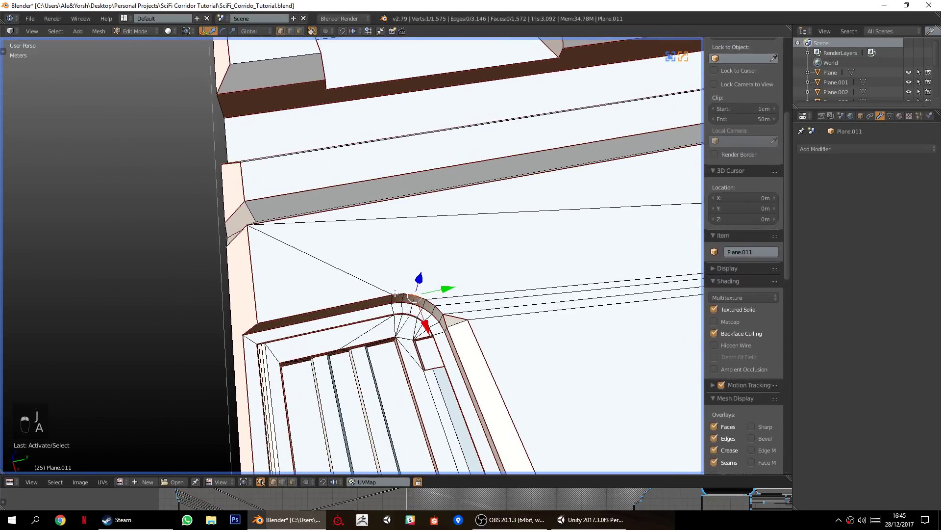
{"action": "right_click", "coordinate": [249, 226], "text": "shift"}
{"action": "key", "text": "j"}
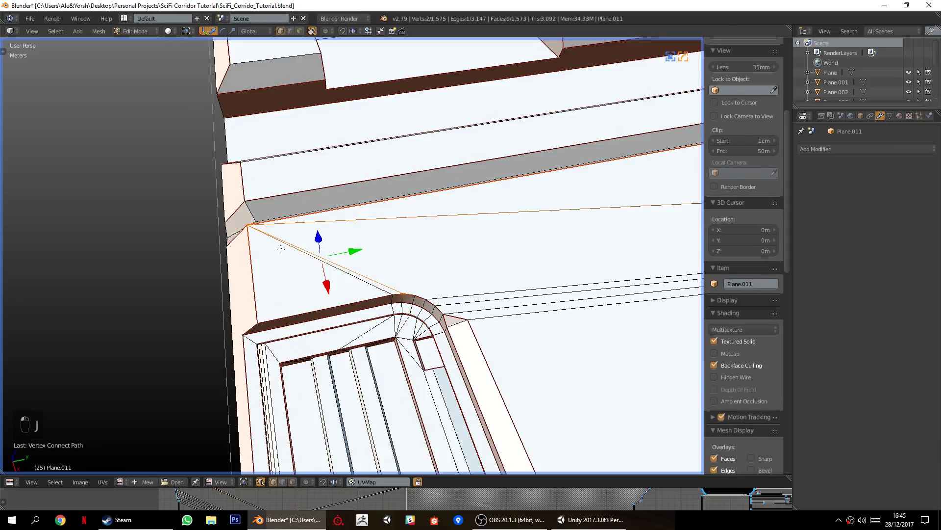
{"action": "right_click", "coordinate": [417, 294]}
{"action": "middle_click_drag", "start_coordinate": [458, 292], "coordinate": [491, 328]}
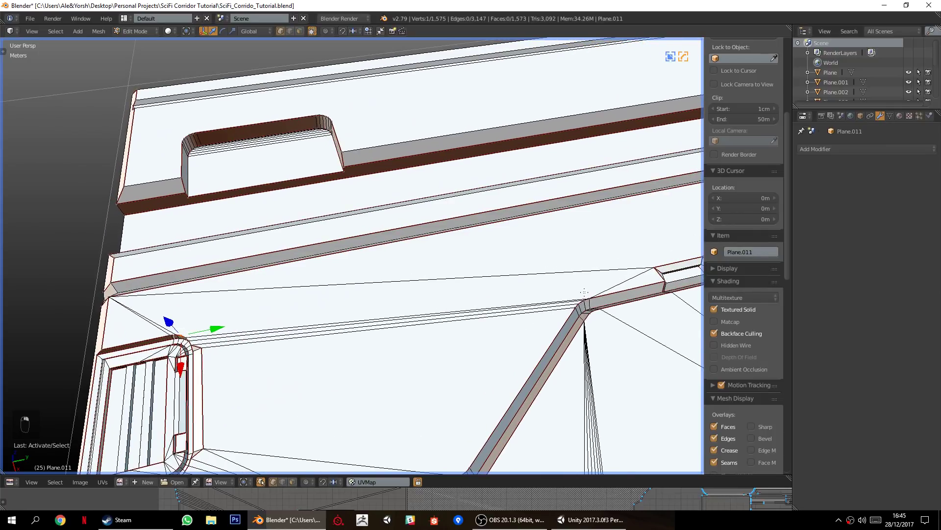
{"action": "right_click", "coordinate": [591, 296], "text": "shift"}
{"action": "key", "text": "j"}
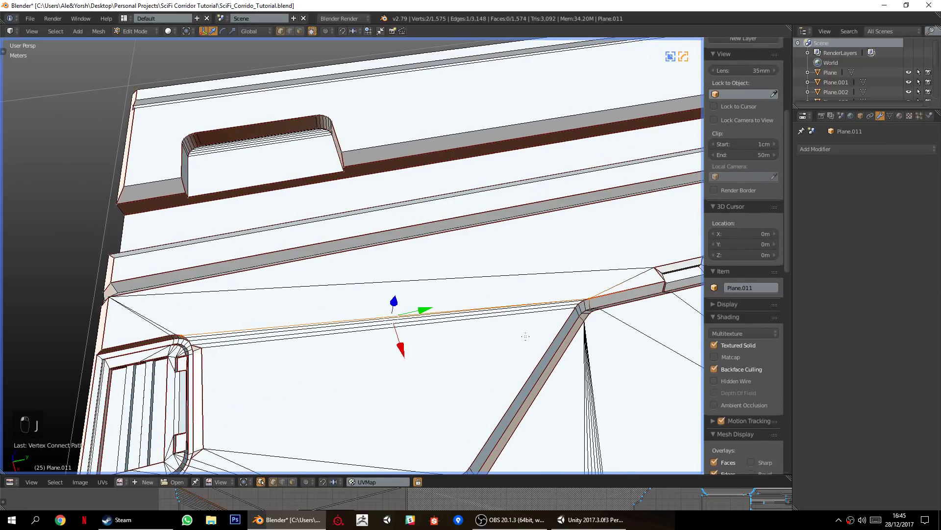
{"action": "key", "text": "a"}
Connect the first rounded-corner vertex along the vent's straight side to the straight groove's outer end.
{"action": "right_click", "coordinate": [175, 335]}
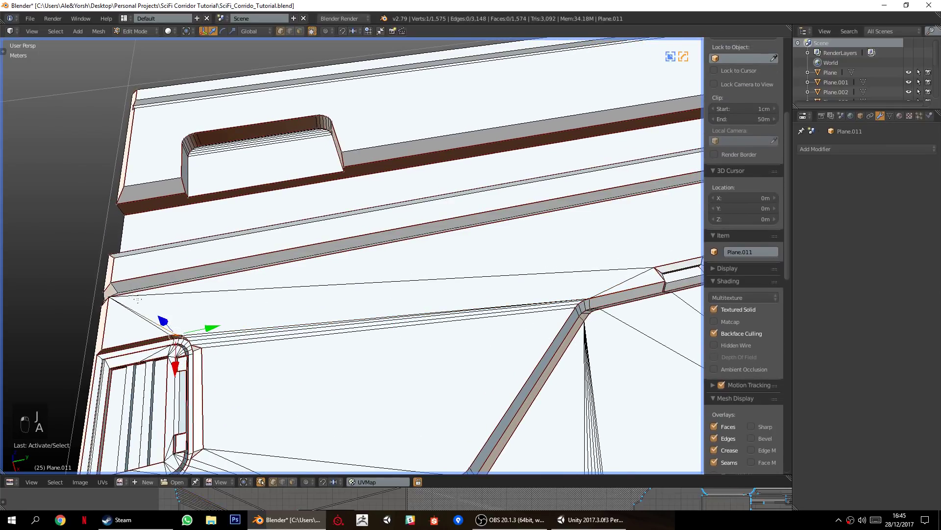
{"action": "right_click", "coordinate": [112, 299], "text": "shift"}
{"action": "key", "text": "j"}
{"action": "key", "text": "a"}
Symmetrize the panel mesh on X and on Y.
{"action": "middle_click_drag", "start_coordinate": [294, 384], "coordinate": [353, 339]}
{"action": "key", "text": "alt+x"}
{"action": "key", "text": "a"}
{"action": "scroll", "coordinate": [472, 358], "scroll_direction": "down", "scroll_amount": 4}
{"action": "scroll", "coordinate": [472, 361], "scroll_direction": "up", "scroll_amount": 4}
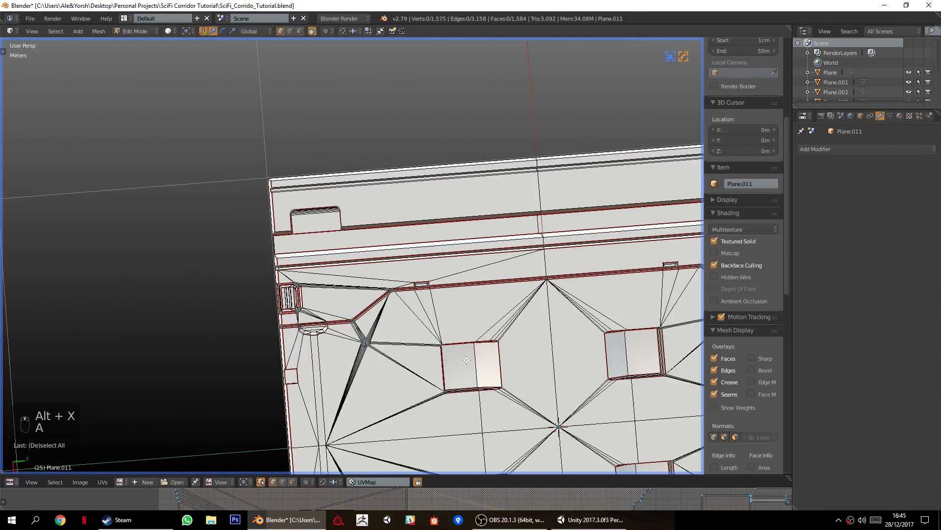
{"action": "key", "text": "q"}
{"action": "mouse_move", "coordinate": [472, 360]}
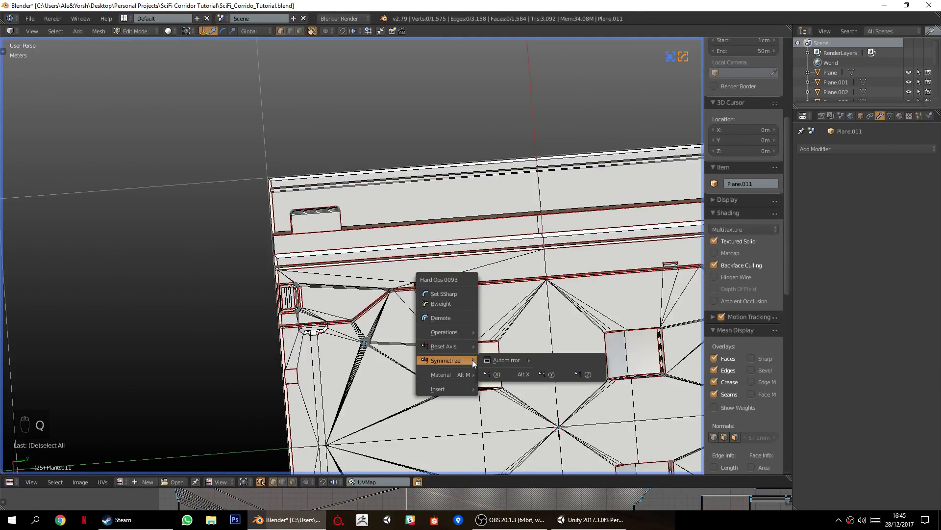
{"action": "left_click", "coordinate": [541, 374]}
{"action": "key", "text": "a"}
Select the whole mesh and unwrap it with the Unwrap method.
{"action": "middle_click_drag", "start_coordinate": [542, 343], "coordinate": [546, 294]}
{"action": "key", "text": "q"}
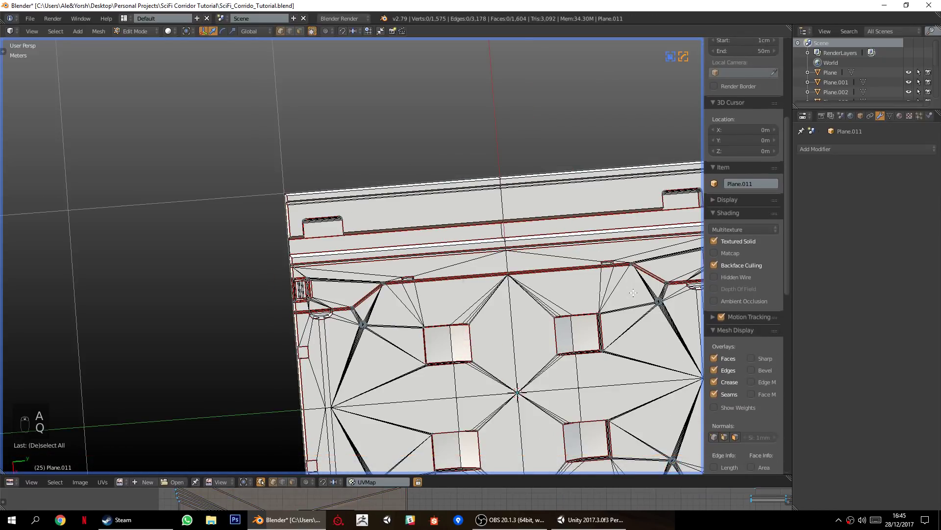
{"action": "key", "text": "a"}
{"action": "key", "text": "u"}
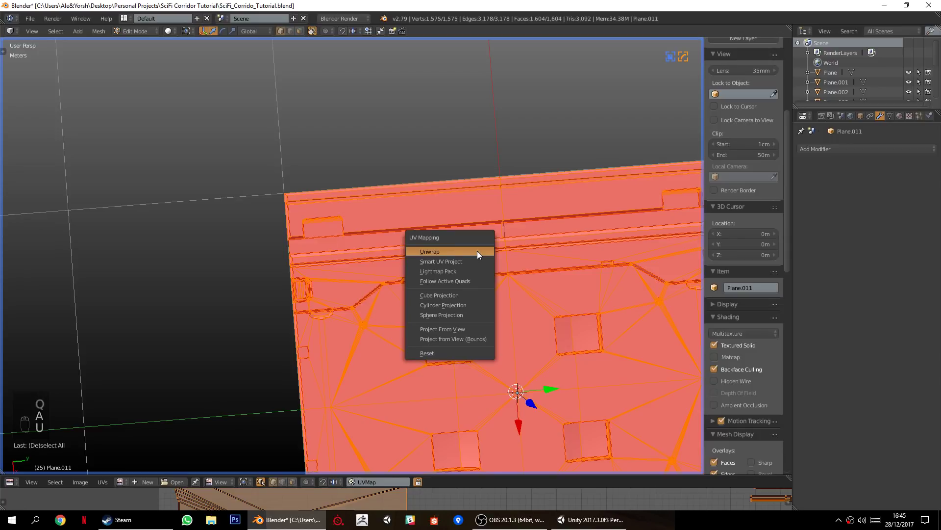
{"action": "left_click", "coordinate": [477, 251]}
Enlarge the UV editor, turn off UV selection sync, and select all of the mesh to show every island.
{"action": "left_click_drag", "start_coordinate": [499, 475], "coordinate": [505, 140]}
{"action": "scroll", "coordinate": [394, 319], "scroll_direction": "down", "scroll_amount": 3}
{"action": "right_click", "coordinate": [427, 296]}
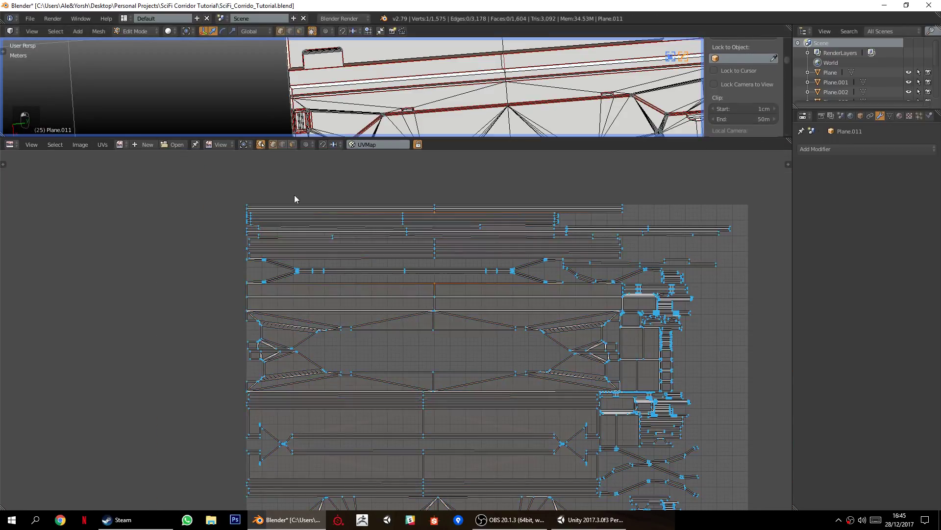
{"action": "left_click", "coordinate": [261, 143]}
{"action": "key", "text": "a"}
{"action": "key", "text": "a"}
{"action": "key", "text": "a"}
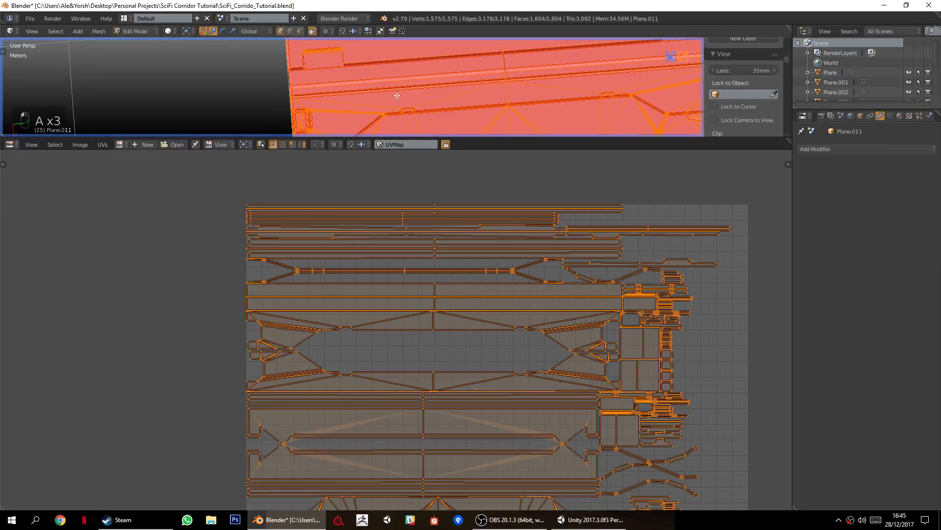
Select individual islands in island mode and examine the reworked vent and groove islands in the UV layout.
{"action": "right_click", "coordinate": [393, 314]}
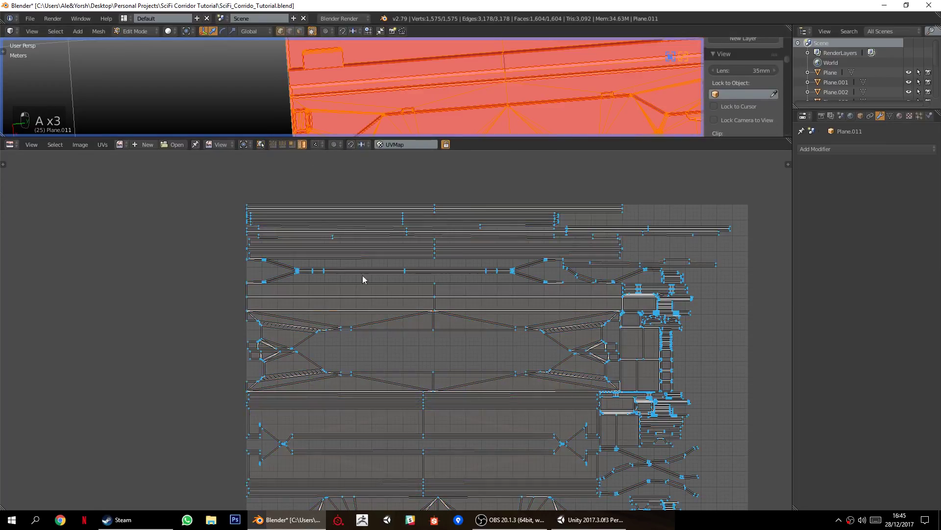
{"action": "right_click", "coordinate": [388, 339]}
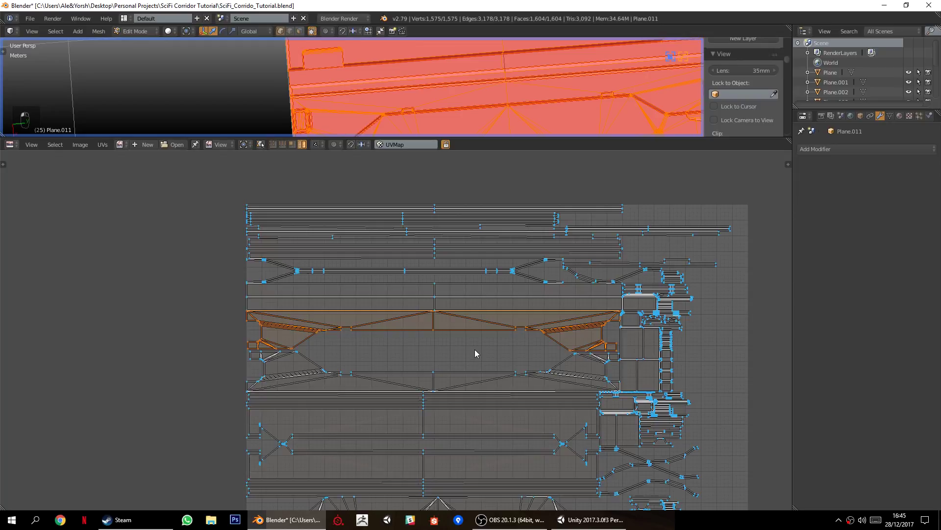
{"action": "key", "text": "g"}
{"action": "right_click", "coordinate": [393, 389]}
{"action": "middle_click_drag", "start_coordinate": [369, 442], "coordinate": [358, 308]}
{"action": "scroll", "coordinate": [356, 309], "scroll_direction": "up", "scroll_amount": 1}
{"action": "right_click", "coordinate": [302, 264]}
{"action": "middle_click_drag", "start_coordinate": [331, 258], "coordinate": [346, 398]}
Enlarge the 3D view, deselect everything, and select a rounded-corner vertex of the recess plus the nearby end vertex of the thin groove.
{"action": "left_click_drag", "start_coordinate": [454, 137], "coordinate": [455, 444]}
{"action": "key", "text": "a"}
{"action": "middle_click_drag", "start_coordinate": [368, 168], "coordinate": [397, 257]}
{"action": "scroll", "coordinate": [389, 163], "scroll_direction": "up", "scroll_amount": 4}
{"action": "scroll", "coordinate": [422, 255], "scroll_direction": "up", "scroll_amount": 3}
{"action": "middle_click_drag", "start_coordinate": [284, 326], "coordinate": [277, 290], "text": "shift"}
{"action": "middle_click_drag", "start_coordinate": [221, 241], "coordinate": [309, 287], "text": "shift"}
{"action": "scroll", "coordinate": [308, 286], "scroll_direction": "up", "scroll_amount": 4}
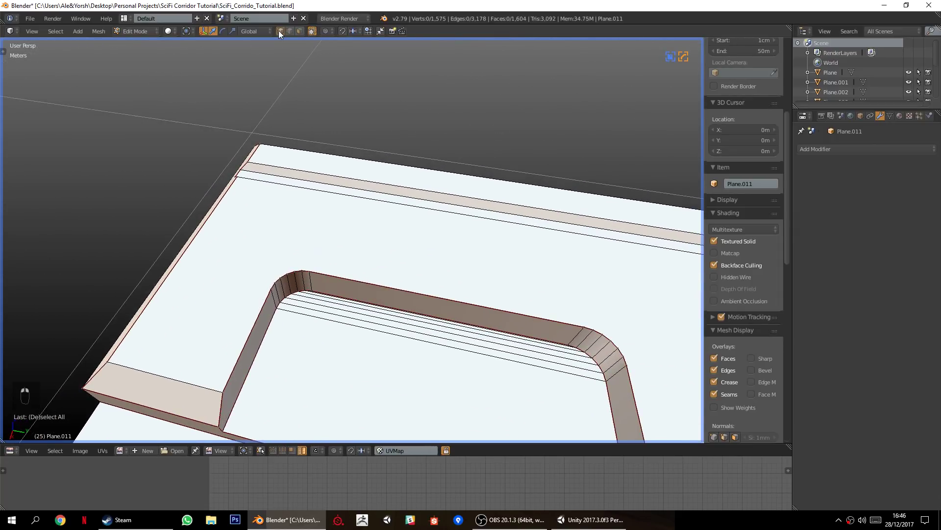
{"action": "right_click", "coordinate": [317, 277]}
{"action": "right_click", "coordinate": [240, 180]}
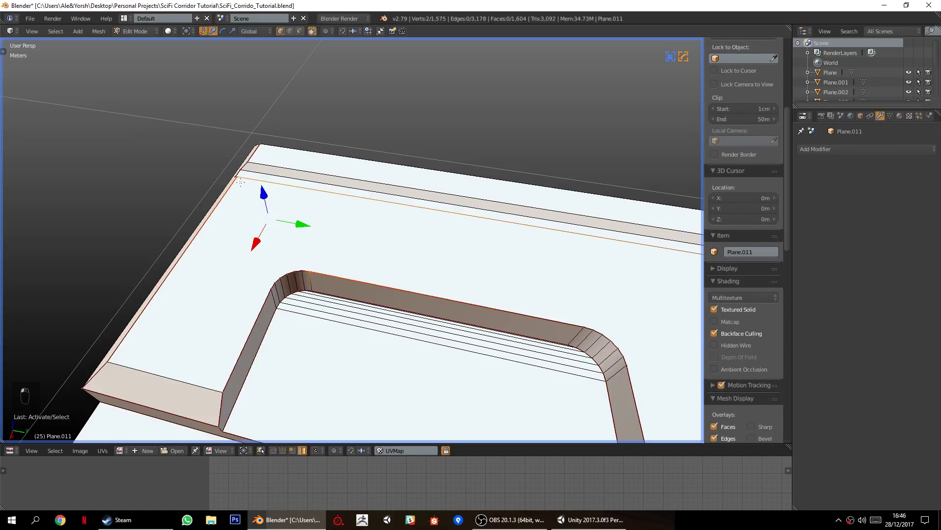
Connect the rounded corner of the edge recess to the panel's outer corner vertex with two edges.
{"action": "key", "text": "j"}
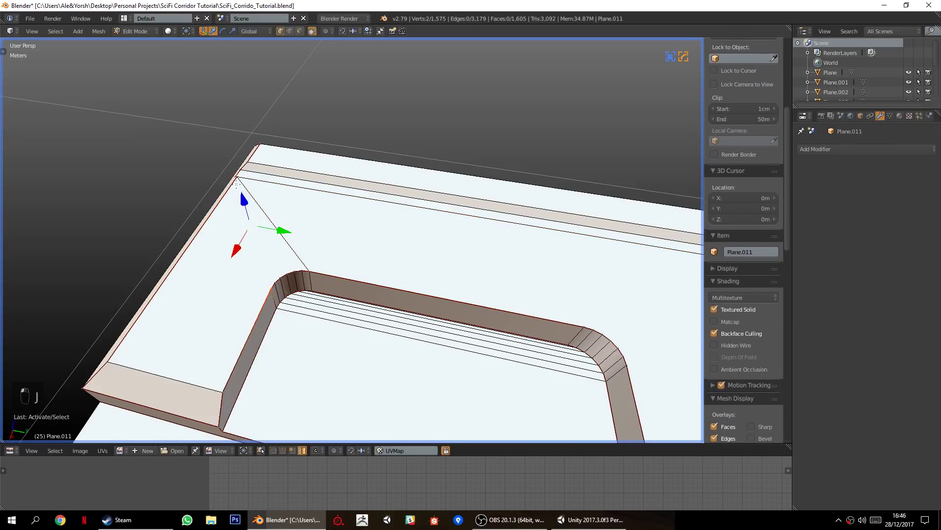
{"action": "key", "text": "j"}
{"action": "key", "text": "a"}
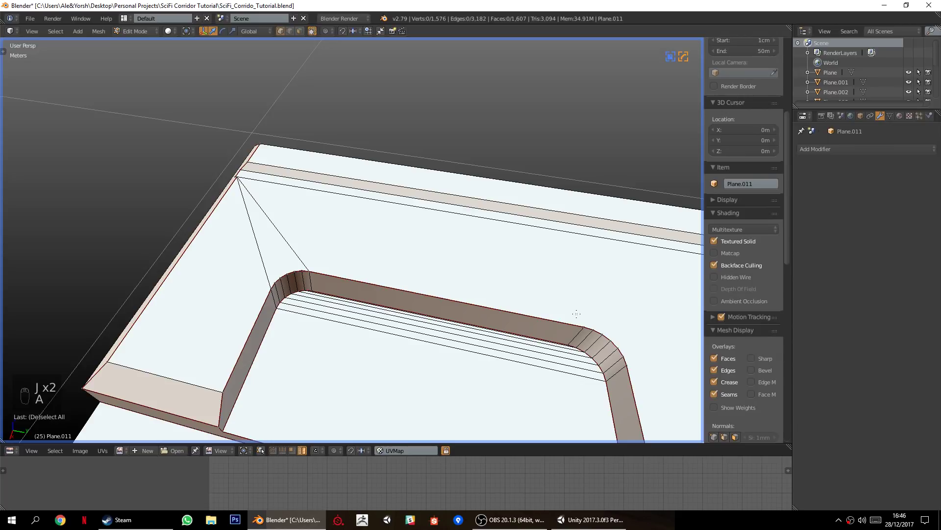
Connect the recess's other rounded corner to the midline vertex beside the outer groove with two edges.
{"action": "right_click", "coordinate": [582, 325]}
{"action": "scroll", "coordinate": [519, 325], "scroll_direction": "down", "scroll_amount": 2}
{"action": "scroll", "coordinate": [530, 364], "scroll_direction": "down", "scroll_amount": 4}
{"action": "middle_click_drag", "start_coordinate": [559, 324], "coordinate": [554, 289], "text": "shift"}
{"action": "middle_click_drag", "start_coordinate": [697, 142], "coordinate": [557, 244], "text": "shift"}
{"action": "right_click", "coordinate": [517, 188], "text": "shift"}
{"action": "key", "text": "j"}
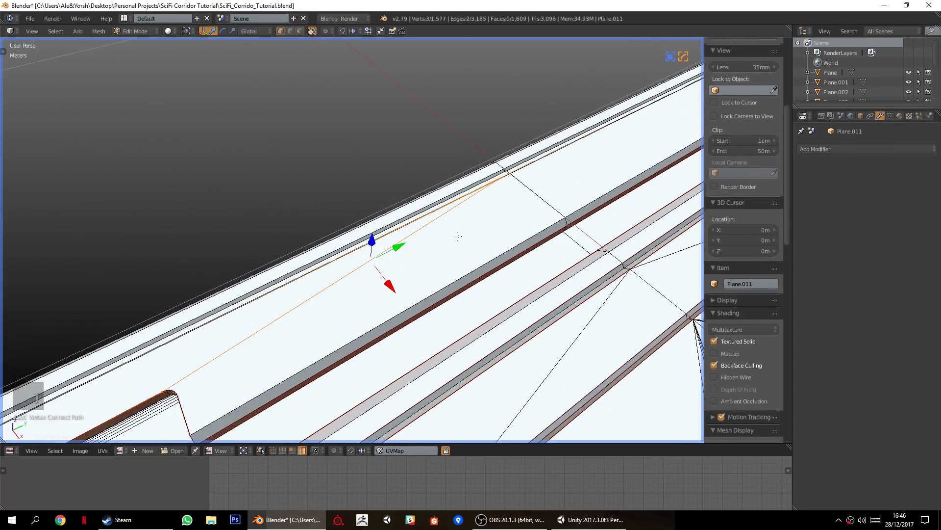
{"action": "middle_click_drag", "start_coordinate": [185, 395], "coordinate": [227, 405]}
{"action": "key", "text": "a"}
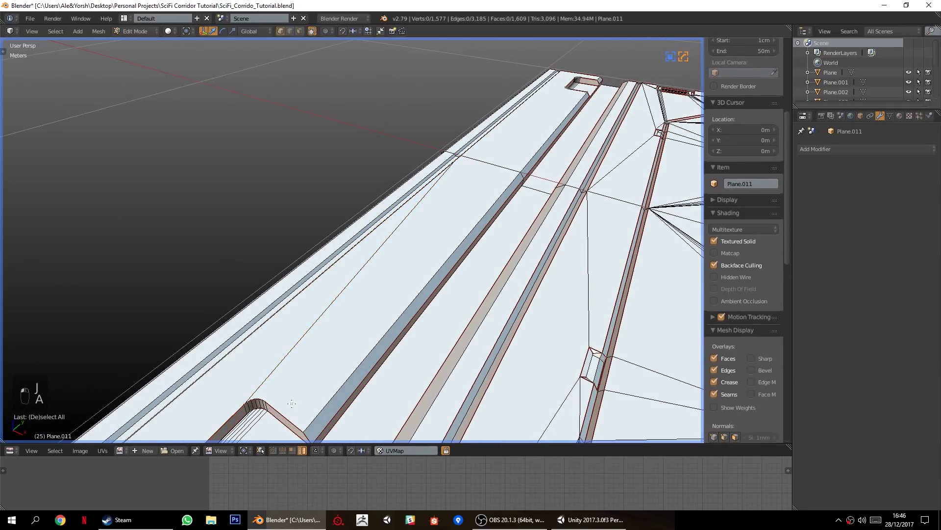
{"action": "right_click", "coordinate": [270, 400]}
{"action": "right_click", "coordinate": [469, 159], "text": "shift"}
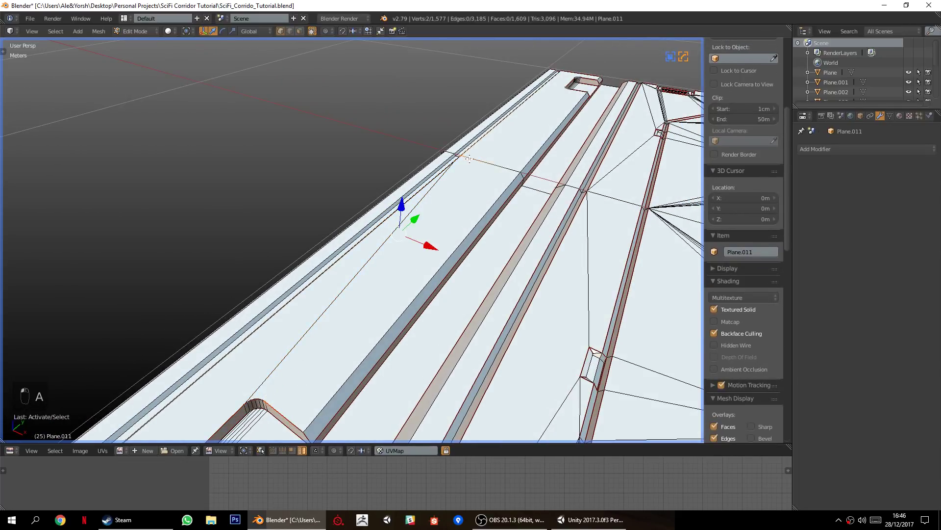
{"action": "key", "text": "j"}
{"action": "key", "text": "a"}
Select the whole floor mesh and symmetrize it along X and along Y.
{"action": "middle_click_drag", "start_coordinate": [269, 392], "coordinate": [451, 221], "text": "shift"}
{"action": "scroll", "coordinate": [415, 269], "scroll_direction": "up", "scroll_amount": 1}
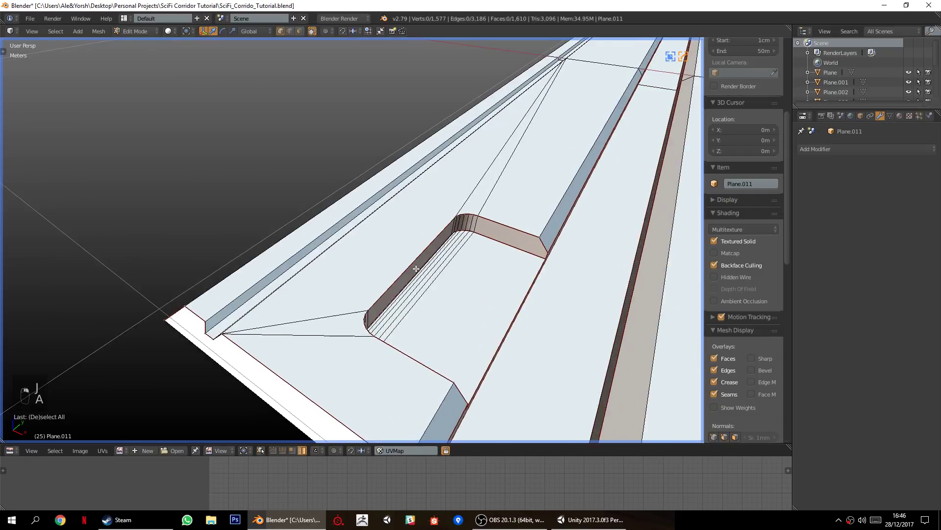
{"action": "middle_click_drag", "start_coordinate": [416, 269], "coordinate": [408, 254]}
{"action": "scroll", "coordinate": [477, 250], "scroll_direction": "down", "scroll_amount": 5}
{"action": "middle_click_drag", "start_coordinate": [477, 249], "coordinate": [423, 378]}
{"action": "key", "text": "a"}
{"action": "key", "text": "alt+x"}
{"action": "key", "text": "w"}
{"action": "key", "text": "q"}
{"action": "mouse_move", "coordinate": [520, 239]}
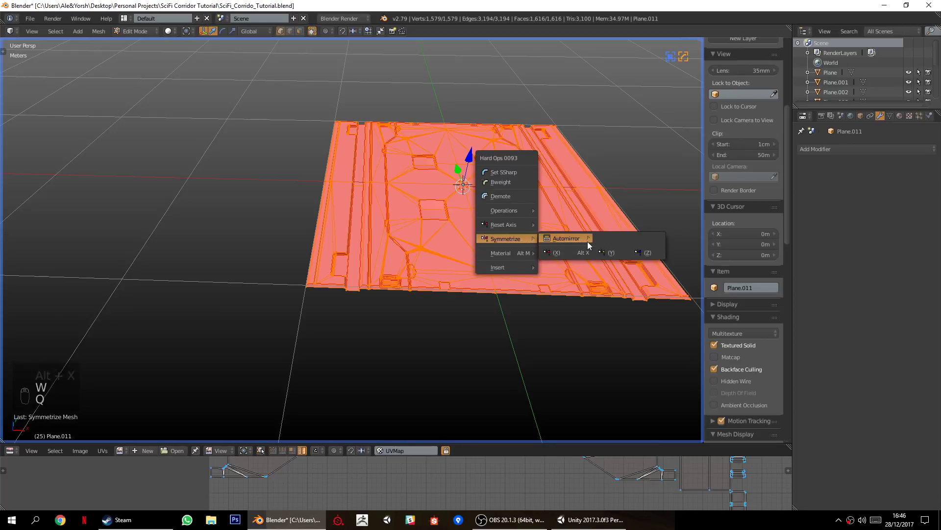
{"action": "left_click", "coordinate": [604, 252]}
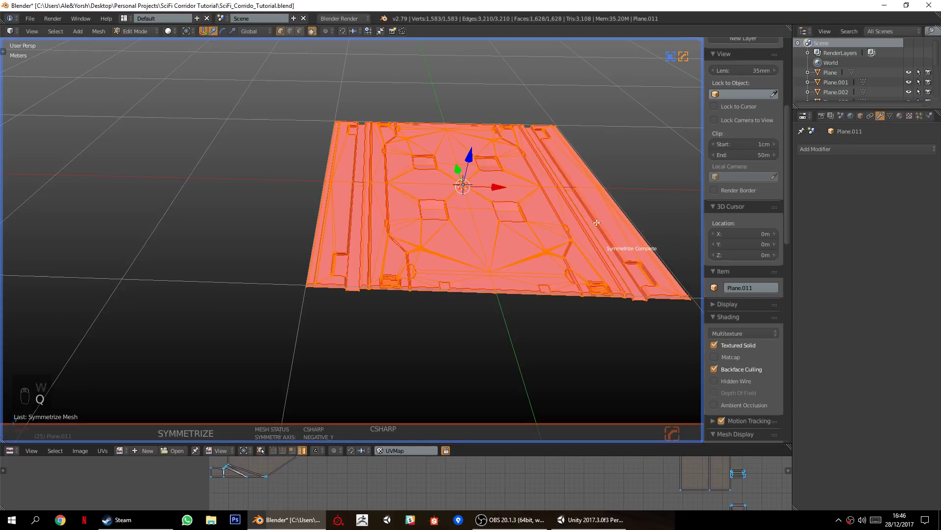
Unwrap the whole floor mesh and enlarge the UV editor area to show its layout.
{"action": "key", "text": "u"}
{"action": "left_click", "coordinate": [548, 221]}
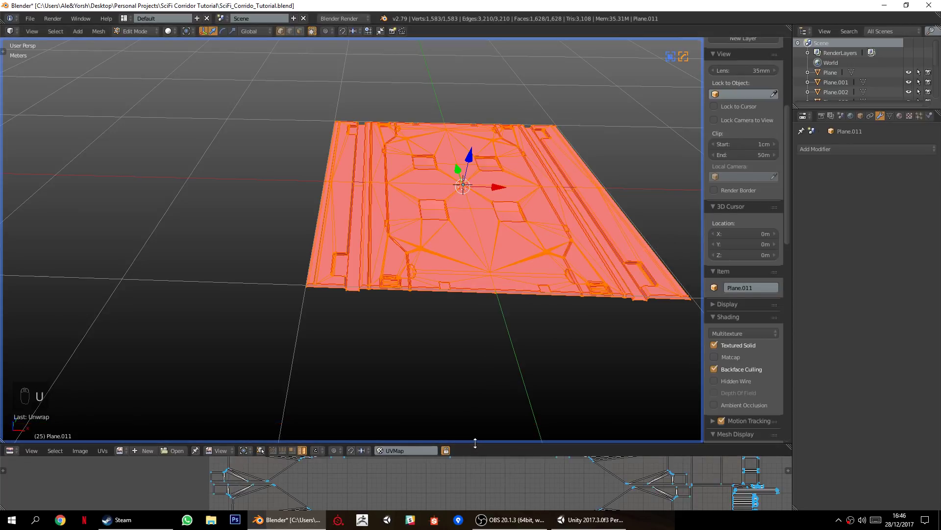
{"action": "left_click_drag", "start_coordinate": [476, 444], "coordinate": [476, 149]}
{"action": "scroll", "coordinate": [395, 361], "scroll_direction": "up", "scroll_amount": 3}
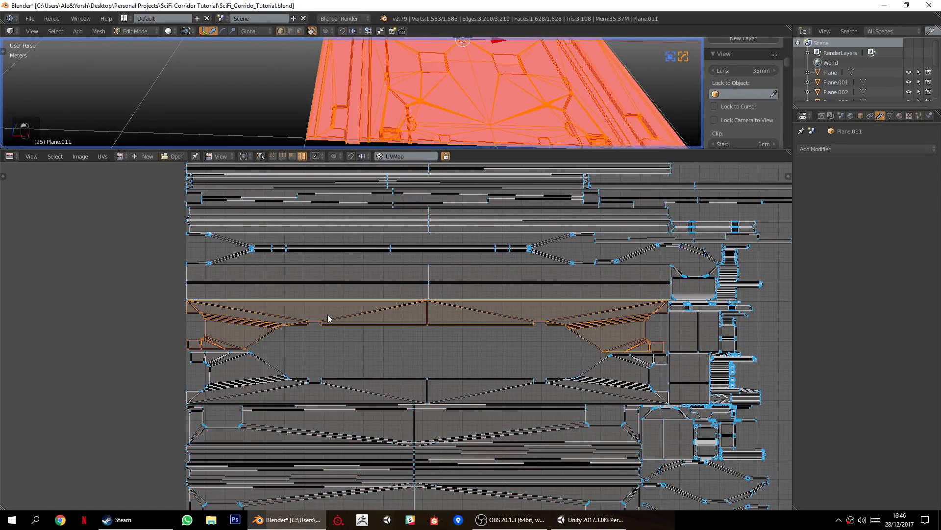
{"action": "right_click", "coordinate": [350, 416]}
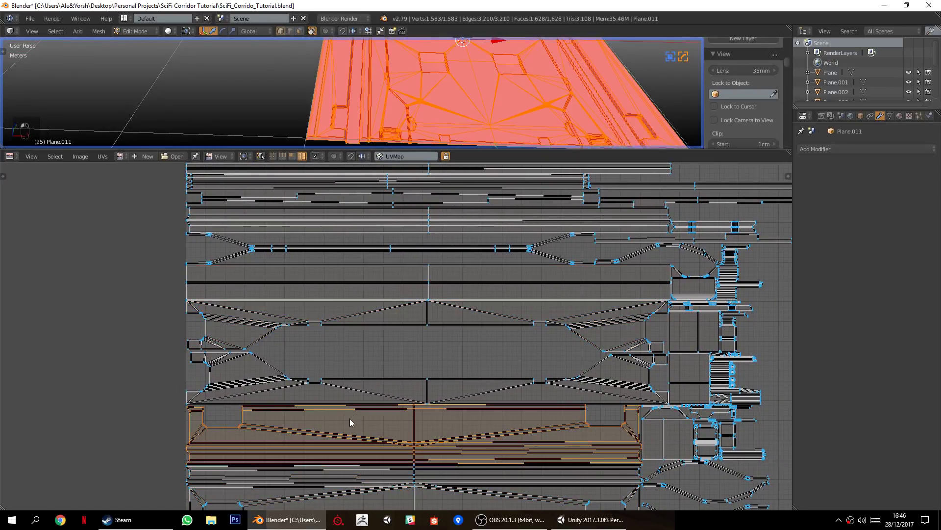
{"action": "middle_click_drag", "start_coordinate": [350, 416], "coordinate": [364, 293]}
{"action": "key", "text": "g"}
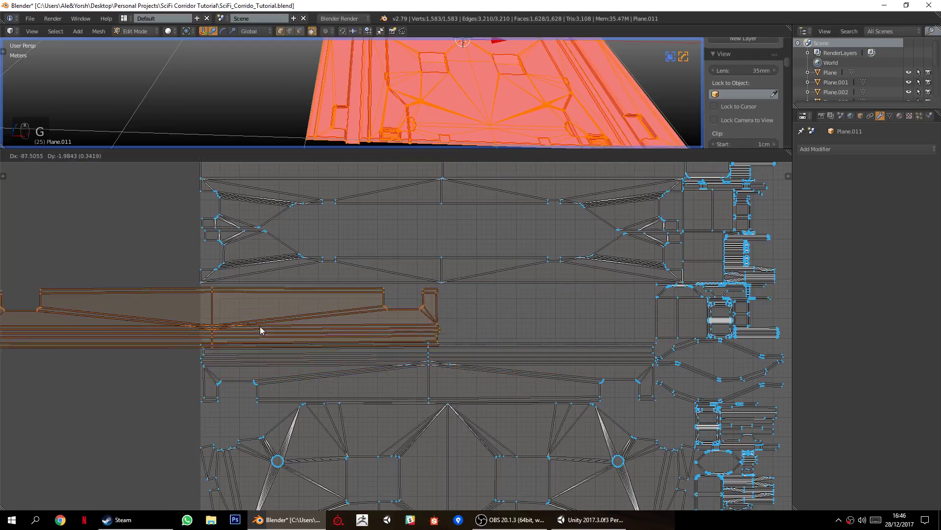
{"action": "right_click", "coordinate": [253, 324]}
Examine the UV islands across the layout, including the large central floor island.
{"action": "middle_click_drag", "start_coordinate": [366, 442], "coordinate": [387, 281]}
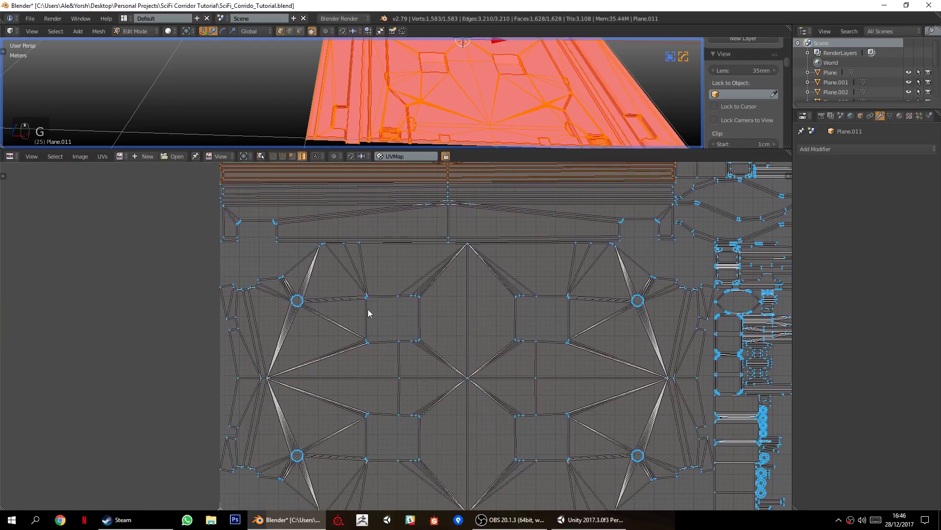
{"action": "scroll", "coordinate": [348, 350], "scroll_direction": "down", "scroll_amount": 3}
{"action": "middle_click_drag", "start_coordinate": [387, 332], "coordinate": [263, 392]}
{"action": "scroll", "coordinate": [263, 393], "scroll_direction": "up", "scroll_amount": 1}
{"action": "middle_click_drag", "start_coordinate": [364, 412], "coordinate": [325, 396]}
{"action": "scroll", "coordinate": [326, 396], "scroll_direction": "up", "scroll_amount": 1}
{"action": "middle_click_drag", "start_coordinate": [397, 424], "coordinate": [370, 324]}
{"action": "scroll", "coordinate": [369, 324], "scroll_direction": "up", "scroll_amount": 3}
{"action": "middle_click_drag", "start_coordinate": [434, 400], "coordinate": [408, 390]}
{"action": "middle_click_drag", "start_coordinate": [429, 245], "coordinate": [440, 361]}
{"action": "middle_click_drag", "start_coordinate": [355, 316], "coordinate": [418, 441]}
{"action": "middle_click_drag", "start_coordinate": [390, 285], "coordinate": [447, 460]}
{"action": "middle_click_drag", "start_coordinate": [400, 293], "coordinate": [691, 354]}
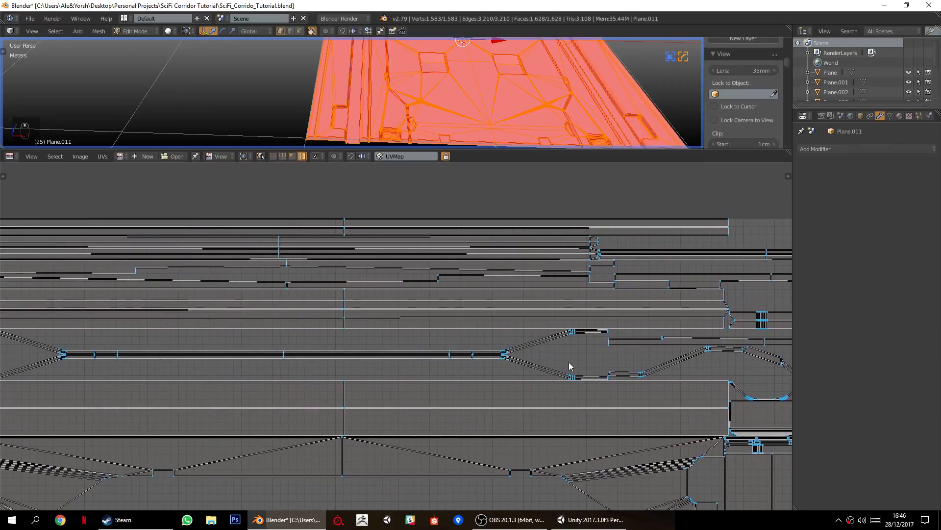
{"action": "middle_click_drag", "start_coordinate": [220, 377], "coordinate": [466, 354]}
{"action": "scroll", "coordinate": [437, 365], "scroll_direction": "down", "scroll_amount": 5}
{"action": "middle_click_drag", "start_coordinate": [422, 418], "coordinate": [387, 224]}
{"action": "scroll", "coordinate": [397, 355], "scroll_direction": "up", "scroll_amount": 3}
{"action": "right_click", "coordinate": [401, 361]}
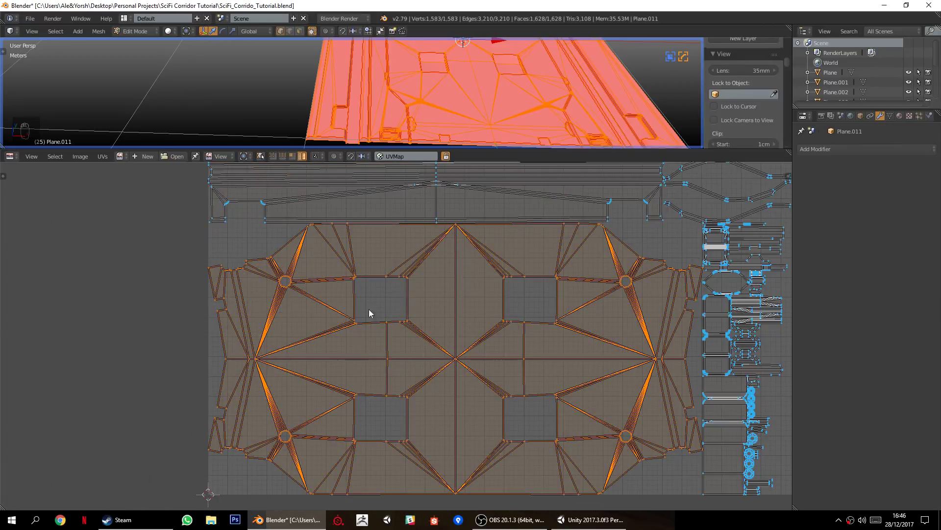
Enlarge the 3D view and isolate the central floor panel by hiding all other faces.
{"action": "left_click_drag", "start_coordinate": [392, 149], "coordinate": [451, 418]}
{"action": "key", "text": "a"}
{"action": "key", "text": "l"}
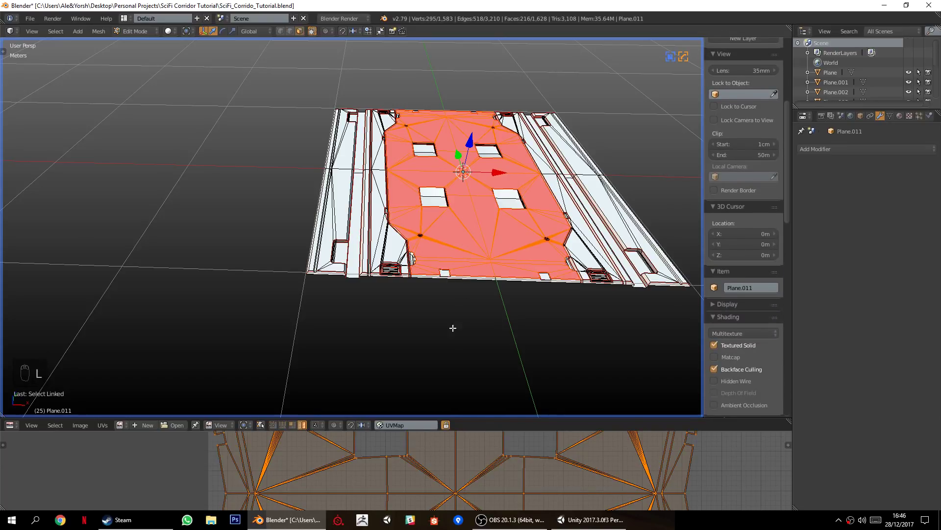
{"action": "key", "text": "shift+h"}
{"action": "middle_click_drag", "start_coordinate": [469, 261], "coordinate": [348, 241], "text": "shift"}
{"action": "scroll", "coordinate": [351, 275], "scroll_direction": "up", "scroll_amount": 6}
{"action": "key", "text": "a"}
Connect the facing corners of two neighbouring square holes with an edge crossing the panel's centreline.
{"action": "scroll", "coordinate": [334, 312], "scroll_direction": "down", "scroll_amount": 5}
{"action": "middle_click_drag", "start_coordinate": [352, 280], "coordinate": [348, 334]}
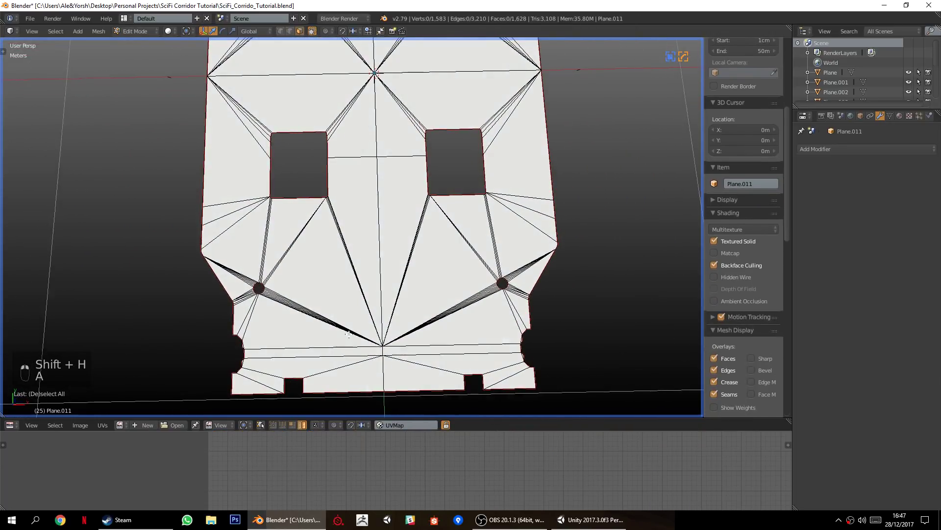
{"action": "scroll", "coordinate": [345, 295], "scroll_direction": "down", "scroll_amount": 1}
{"action": "middle_click_drag", "start_coordinate": [337, 240], "coordinate": [399, 216], "text": "shift"}
{"action": "scroll", "coordinate": [400, 216], "scroll_direction": "up", "scroll_amount": 8}
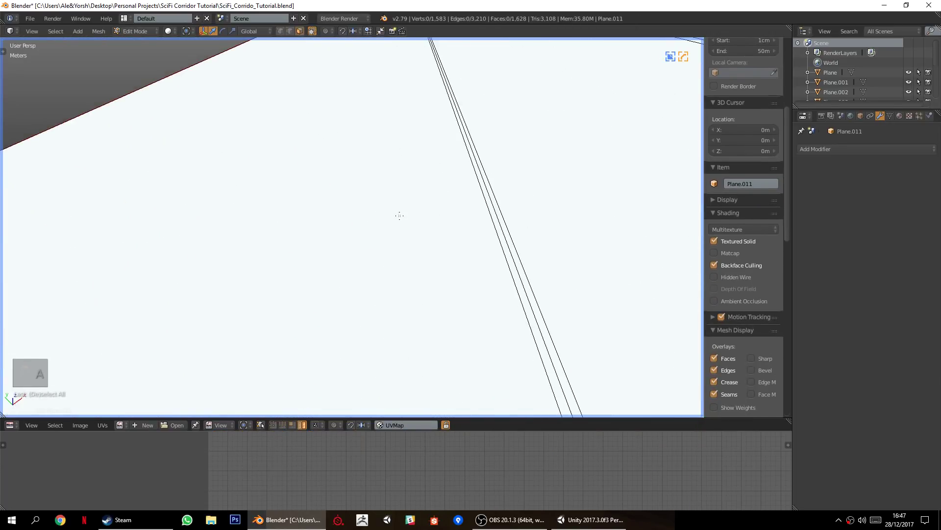
{"action": "scroll", "coordinate": [399, 216], "scroll_direction": "down", "scroll_amount": 8}
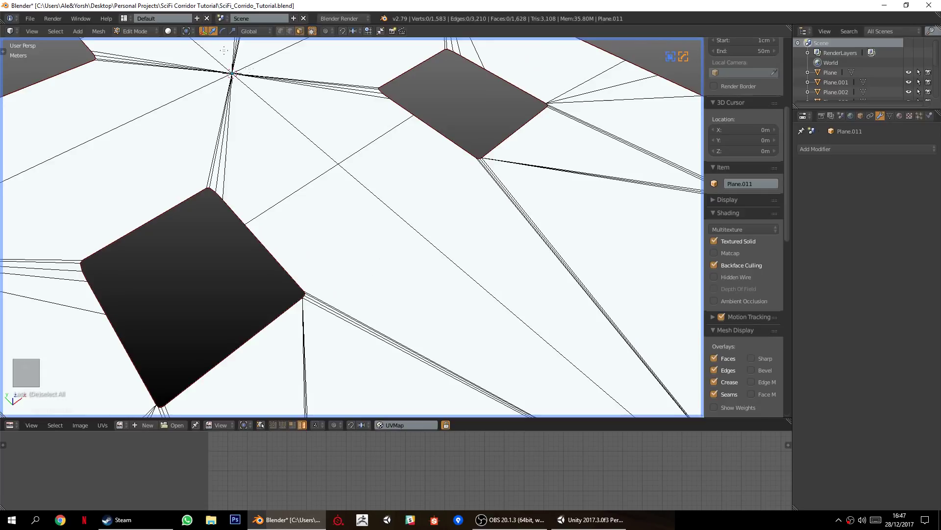
{"action": "middle_click_drag", "start_coordinate": [461, 278], "coordinate": [378, 245]}
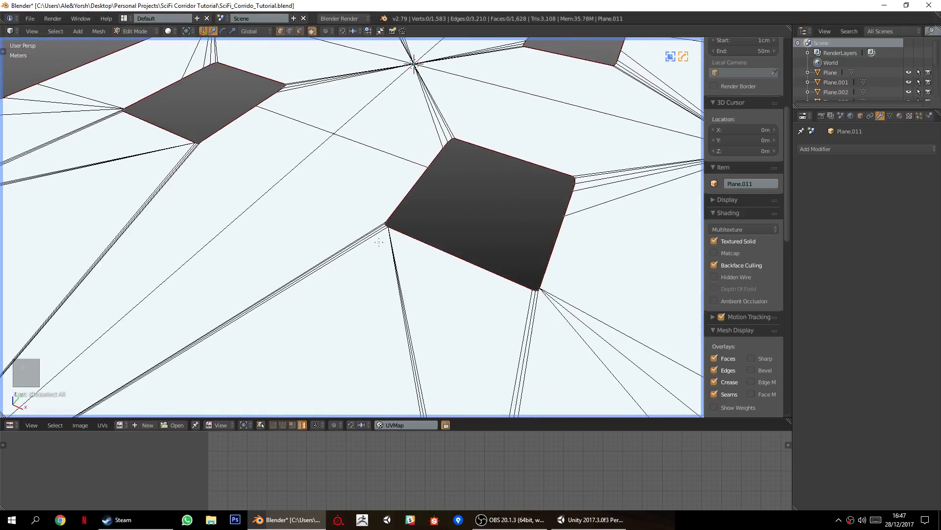
{"action": "right_click", "coordinate": [386, 224]}
{"action": "middle_click_drag", "start_coordinate": [195, 170], "coordinate": [280, 195]}
{"action": "scroll", "coordinate": [281, 195], "scroll_direction": "up", "scroll_amount": 3}
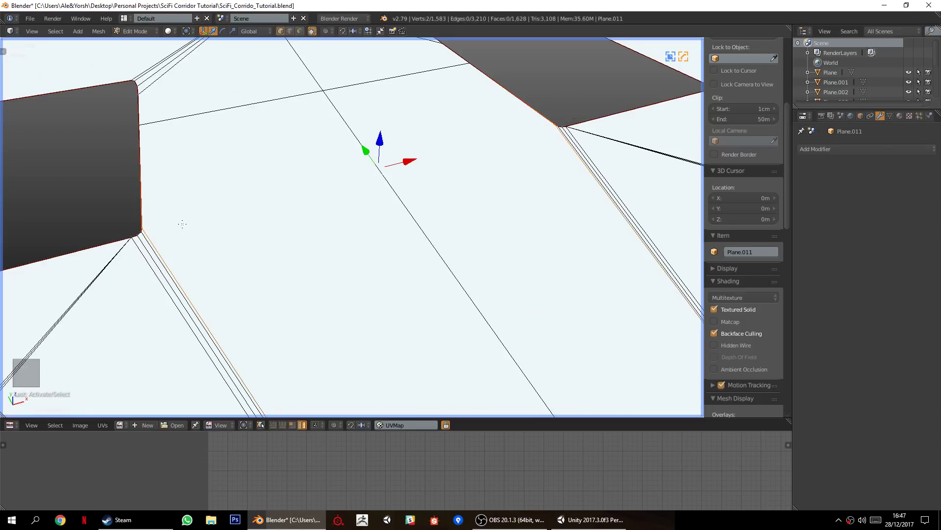
{"action": "key", "text": "j"}
{"action": "key", "text": "a"}
Connect the opposite pair of facing corners of the same two square holes, on the side nearer the panel's centre.
{"action": "scroll", "coordinate": [351, 246], "scroll_direction": "down", "scroll_amount": 4}
{"action": "mouse_move", "coordinate": [351, 245]}
{"action": "middle_mouse_down"}
{"action": "mouse_move", "coordinate": [374, 240]}
{"action": "mouse_move", "coordinate": [376, 275]}
{"action": "mouse_move", "coordinate": [374, 261]}
{"action": "mouse_move", "coordinate": [339, 235]}
{"action": "mouse_move", "coordinate": [350, 262]}
{"action": "middle_mouse_up"}
{"action": "scroll", "coordinate": [350, 261], "scroll_direction": "up", "scroll_amount": 3}
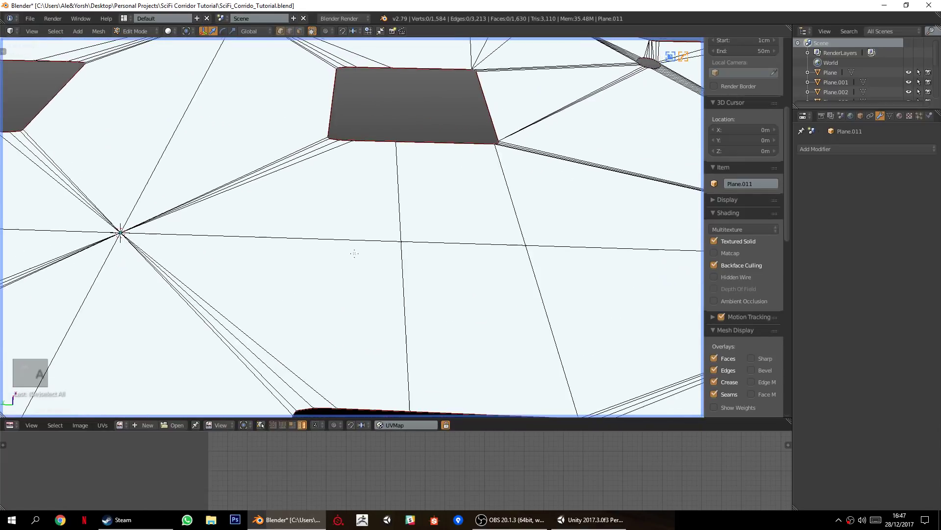
{"action": "right_click", "coordinate": [353, 139]}
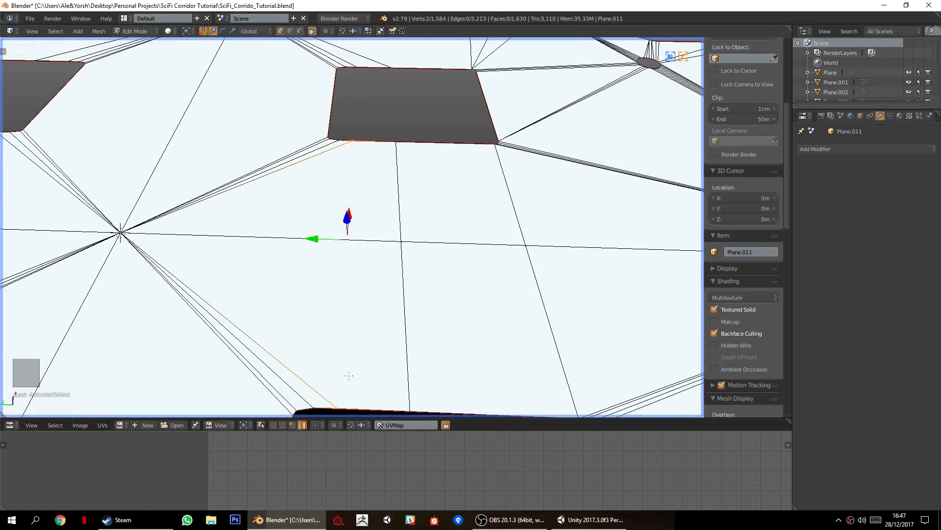
{"action": "key", "text": "j"}
{"action": "key", "text": "a"}
Symmetrize the isolated central panel along Y and reveal the rest of the floor mesh.
{"action": "scroll", "coordinate": [374, 330], "scroll_direction": "down", "scroll_amount": 3}
{"action": "middle_click_drag", "start_coordinate": [374, 330], "coordinate": [291, 254]}
{"action": "scroll", "coordinate": [333, 329], "scroll_direction": "up", "scroll_amount": 2}
{"action": "middle_click_drag", "start_coordinate": [344, 338], "coordinate": [328, 339]}
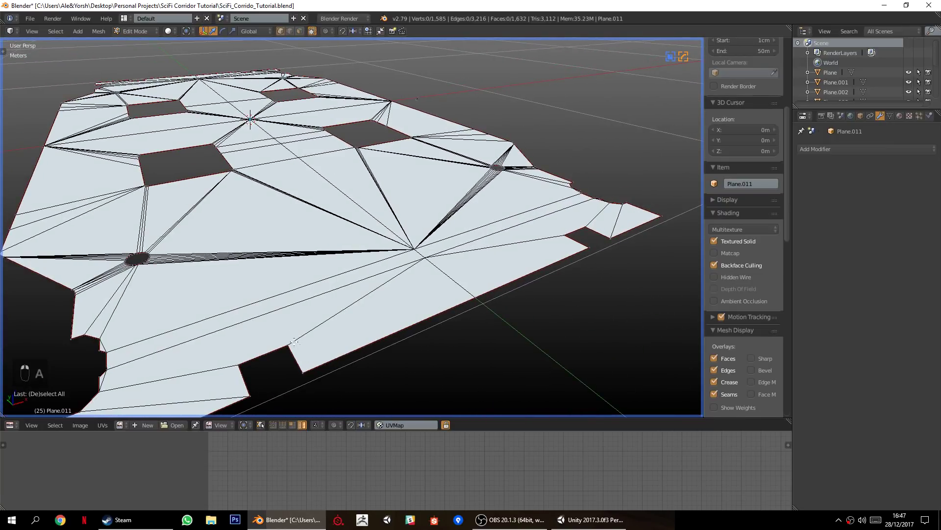
{"action": "scroll", "coordinate": [298, 344], "scroll_direction": "down", "scroll_amount": 1}
{"action": "middle_click_drag", "start_coordinate": [238, 336], "coordinate": [396, 320], "text": "shift"}
{"action": "middle_click_drag", "start_coordinate": [221, 267], "coordinate": [351, 323], "text": "shift"}
{"action": "middle_click_drag", "start_coordinate": [338, 275], "coordinate": [359, 301], "text": "shift"}
{"action": "key", "text": "a"}
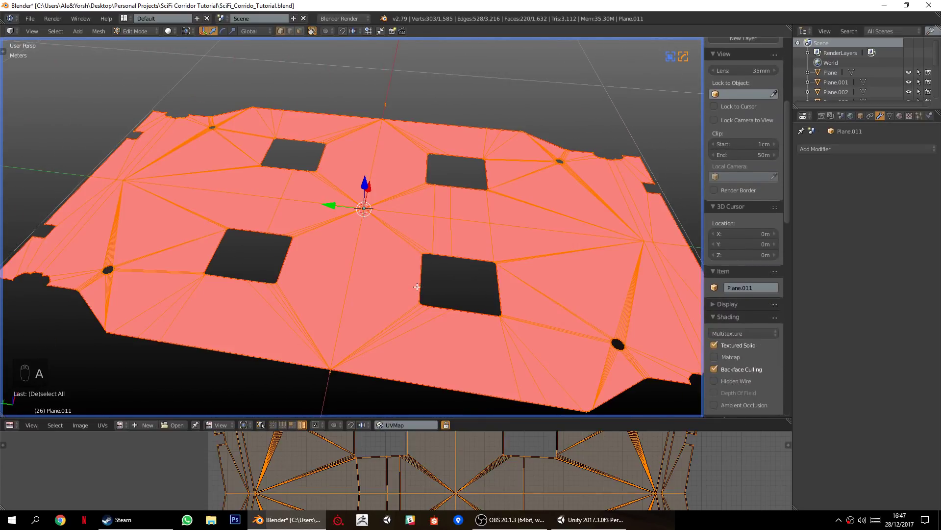
{"action": "key", "text": "w"}
{"action": "key", "text": "q"}
{"action": "mouse_move", "coordinate": [543, 255]}
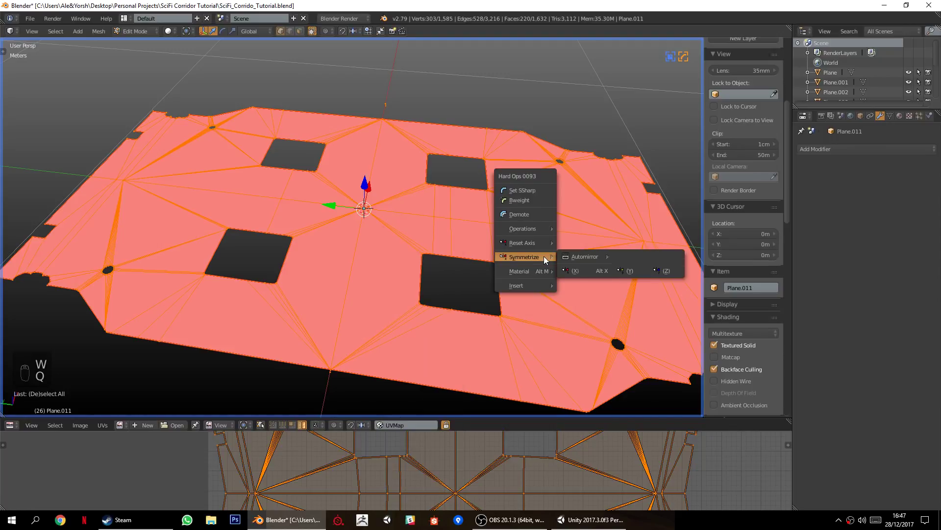
{"action": "left_click", "coordinate": [619, 271]}
{"action": "scroll", "coordinate": [519, 250], "scroll_direction": "down", "scroll_amount": 3}
Unwrap the full floor mesh again and enlarge the UV editor to inspect the central island.
{"action": "key", "text": "u"}
{"action": "left_click", "coordinate": [516, 251]}
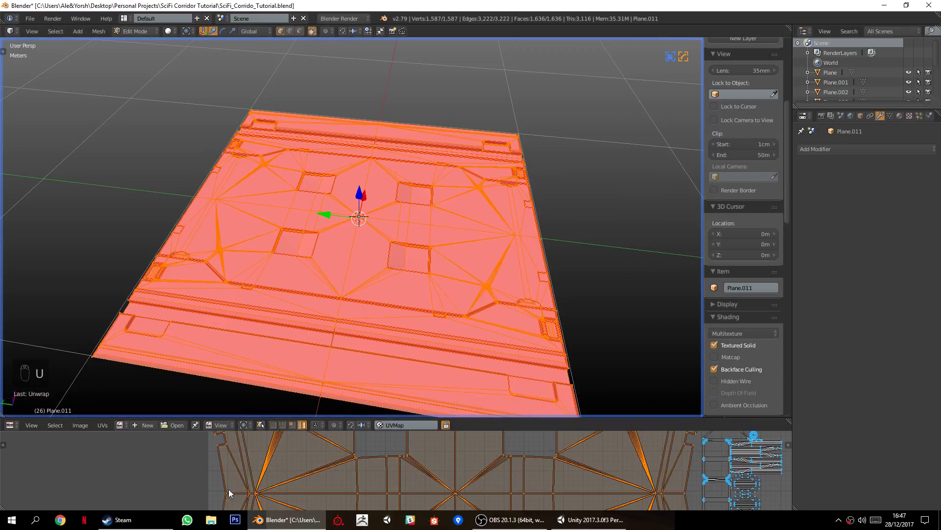
{"action": "left_click_drag", "start_coordinate": [314, 418], "coordinate": [313, 283]}
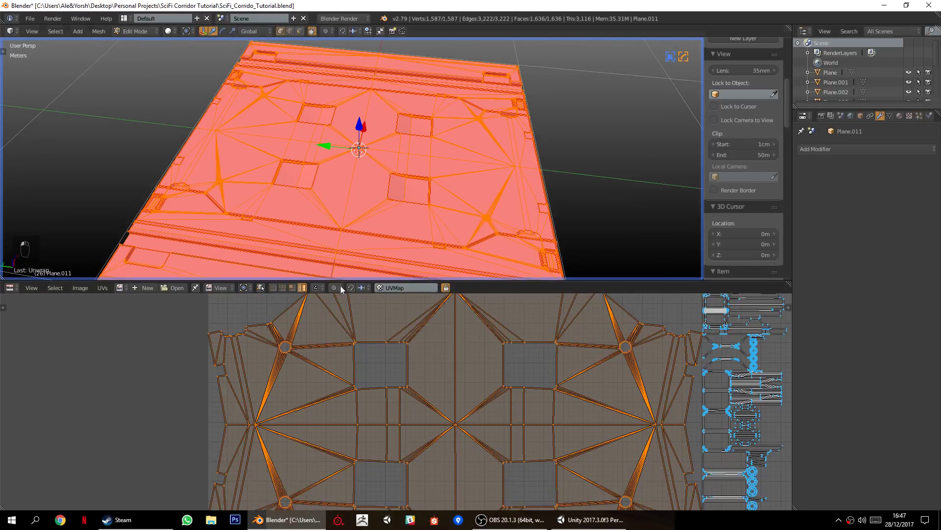
{"action": "scroll", "coordinate": [310, 381], "scroll_direction": "up", "scroll_amount": 5}
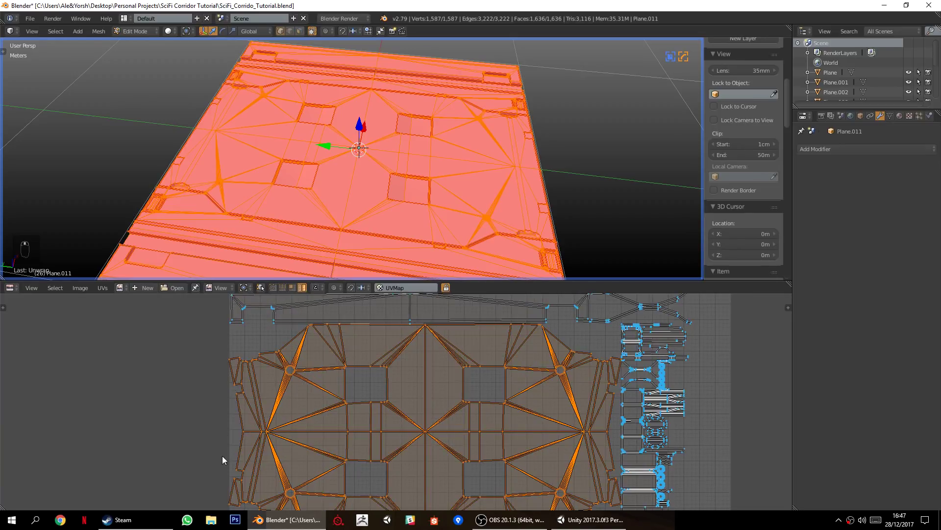
{"action": "scroll", "coordinate": [248, 420], "scroll_direction": "up", "scroll_amount": 3}
{"action": "middle_click_drag", "start_coordinate": [209, 419], "coordinate": [386, 432]}
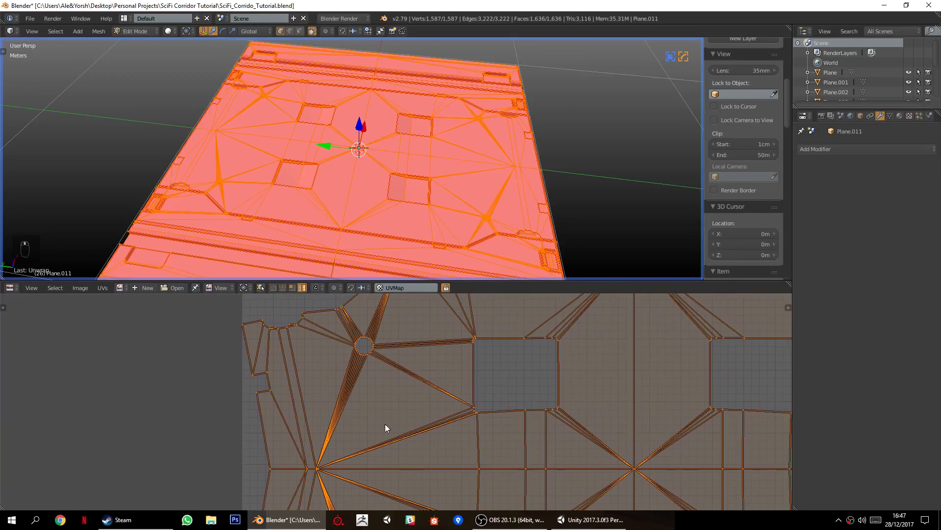
Isolate the central floor panel to inspect its edges, and reveal the full mesh again.
{"action": "left_click_drag", "start_coordinate": [519, 281], "coordinate": [512, 451]}
{"action": "middle_click_drag", "start_coordinate": [500, 316], "coordinate": [405, 294]}
{"action": "key", "text": "a"}
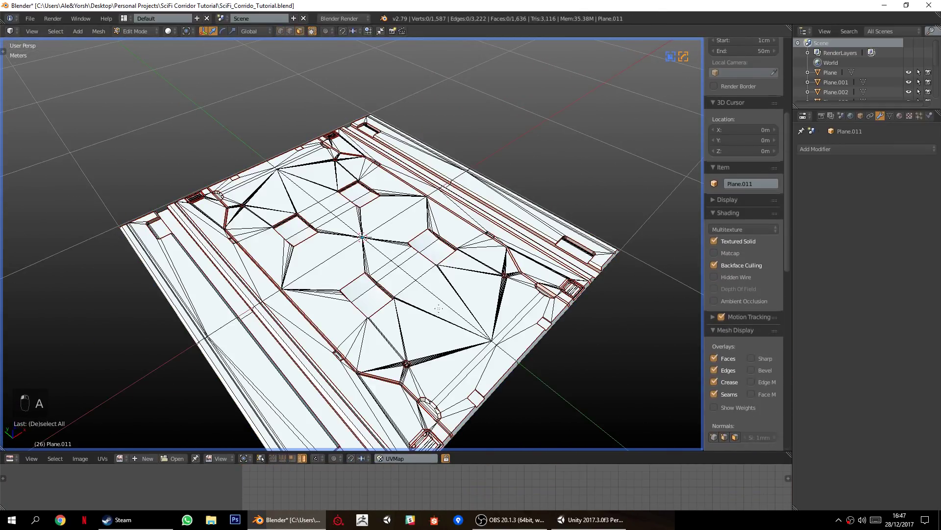
{"action": "key", "text": "l"}
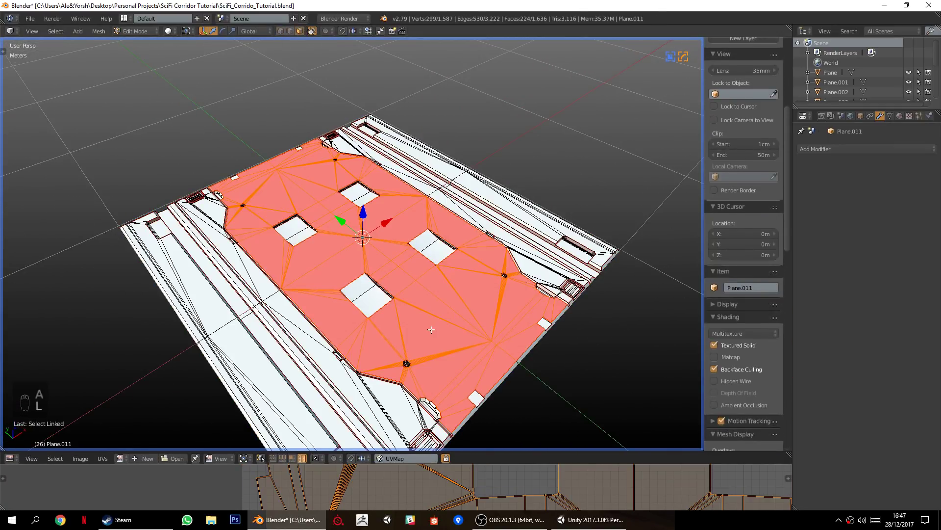
{"action": "key", "text": "shift+h"}
{"action": "middle_click_drag", "start_coordinate": [440, 334], "coordinate": [401, 335]}
{"action": "key", "text": "a"}
{"action": "key", "text": "alt+h"}
{"action": "key", "text": "a"}
{"action": "scroll", "coordinate": [343, 211], "scroll_direction": "down", "scroll_amount": 3}
{"action": "middle_click_drag", "start_coordinate": [300, 70], "coordinate": [289, 84]}
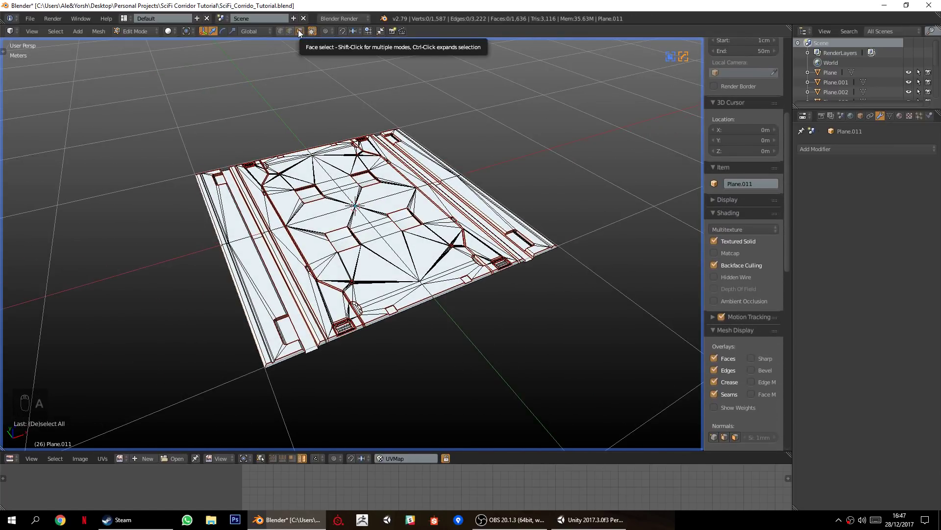
{"action": "scroll", "coordinate": [367, 296], "scroll_direction": "up", "scroll_amount": 4}
{"action": "scroll", "coordinate": [367, 296], "scroll_direction": "down", "scroll_amount": 2}
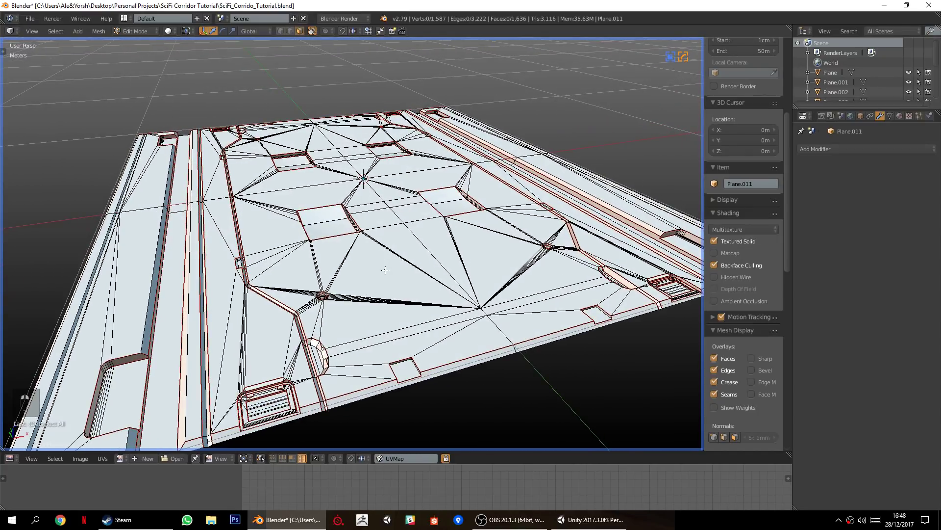
{"action": "right_click", "coordinate": [386, 284]}
{"action": "key", "text": "j"}
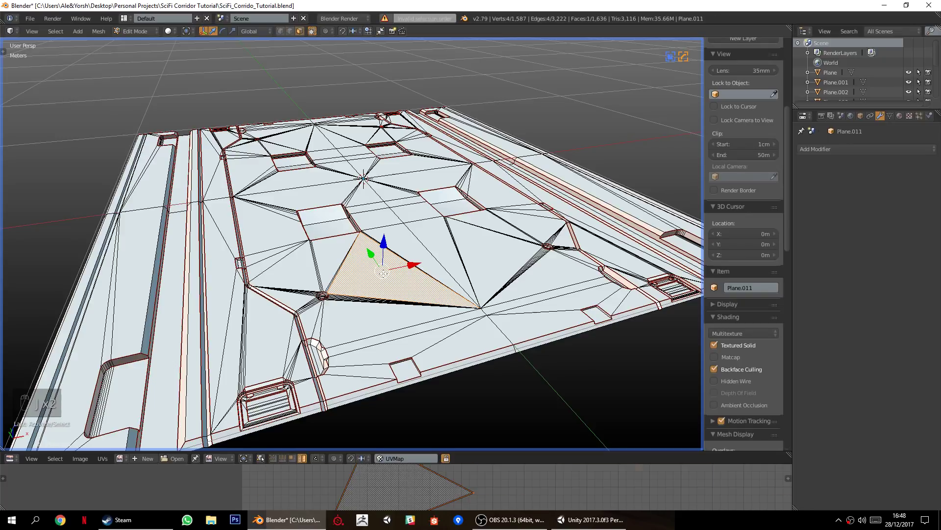
{"action": "key", "text": "ctrl+l"}
{"action": "middle_click_drag", "start_coordinate": [351, 301], "coordinate": [302, 116]}
{"action": "middle_click_drag", "start_coordinate": [317, 326], "coordinate": [348, 321]}
{"action": "scroll", "coordinate": [348, 324], "scroll_direction": "up", "scroll_amount": 2}
{"action": "key", "text": "a"}
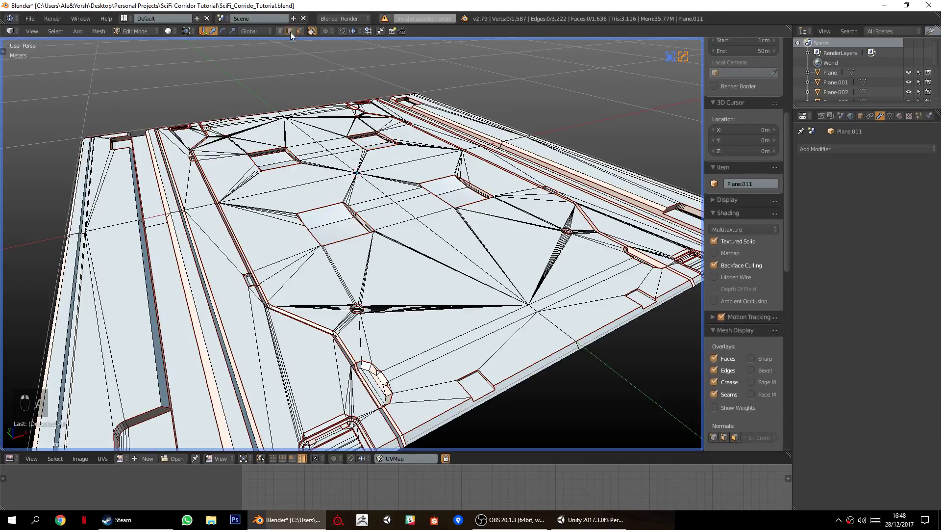
Isolate the linked central floor panel faces by hiding the rest of the mesh, and clear the selection.
{"action": "key", "text": "l"}
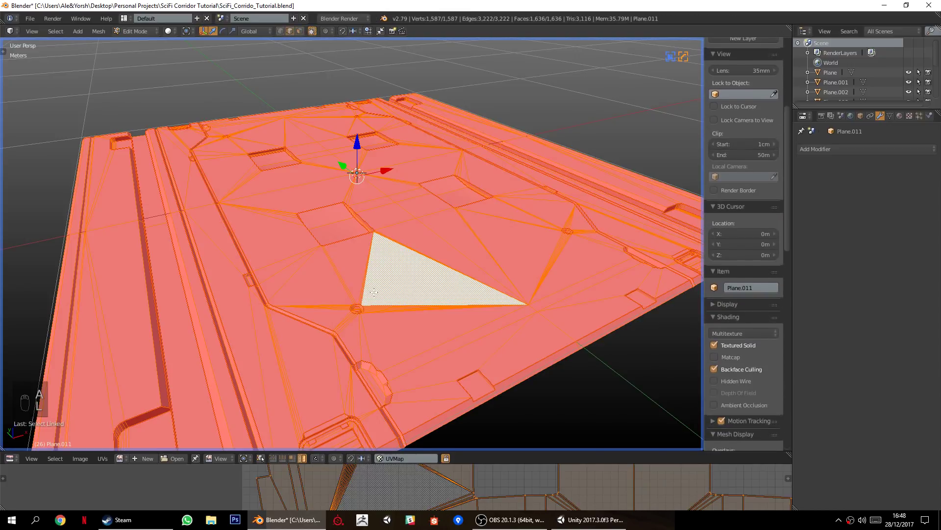
{"action": "key", "text": "a"}
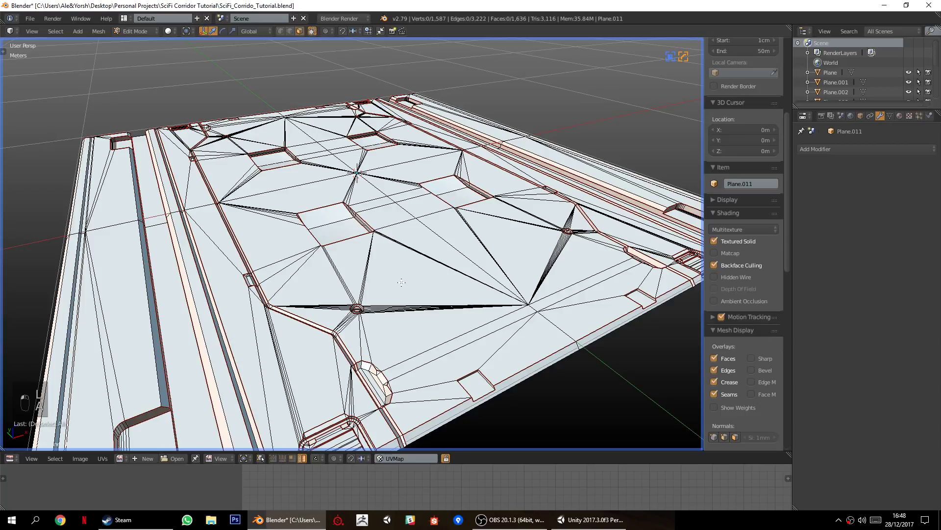
{"action": "key", "text": "l"}
{"action": "key", "text": "shift+h"}
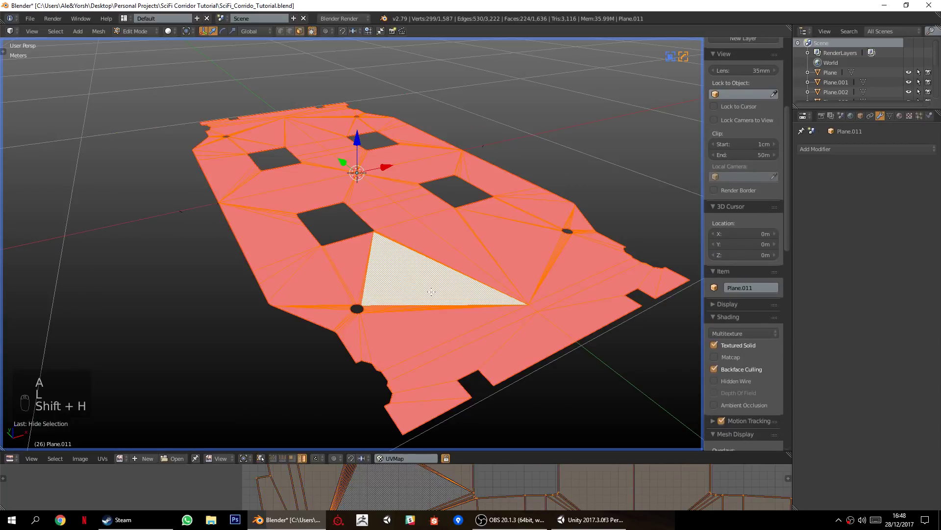
{"action": "key", "text": "a"}
In vertex select mode, slide the extra centre-line vertex near the panel's short end out to the border edge.
{"action": "middle_click_drag", "start_coordinate": [286, 271], "coordinate": [442, 318]}
{"action": "scroll", "coordinate": [439, 320], "scroll_direction": "up", "scroll_amount": 3}
{"action": "middle_click_drag", "start_coordinate": [443, 319], "coordinate": [357, 373], "text": "shift"}
{"action": "scroll", "coordinate": [357, 372], "scroll_direction": "down", "scroll_amount": 1}
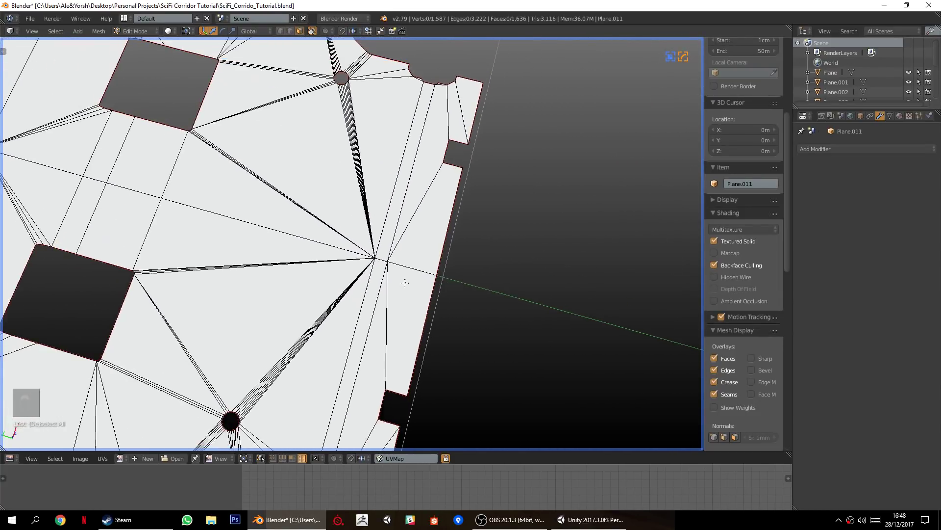
{"action": "middle_click_drag", "start_coordinate": [404, 296], "coordinate": [416, 267]}
{"action": "left_click", "coordinate": [280, 31]}
{"action": "scroll", "coordinate": [744, 196], "scroll_direction": "up", "scroll_amount": 4}
{"action": "key", "text": "g"}
{"action": "key", "text": "g"}
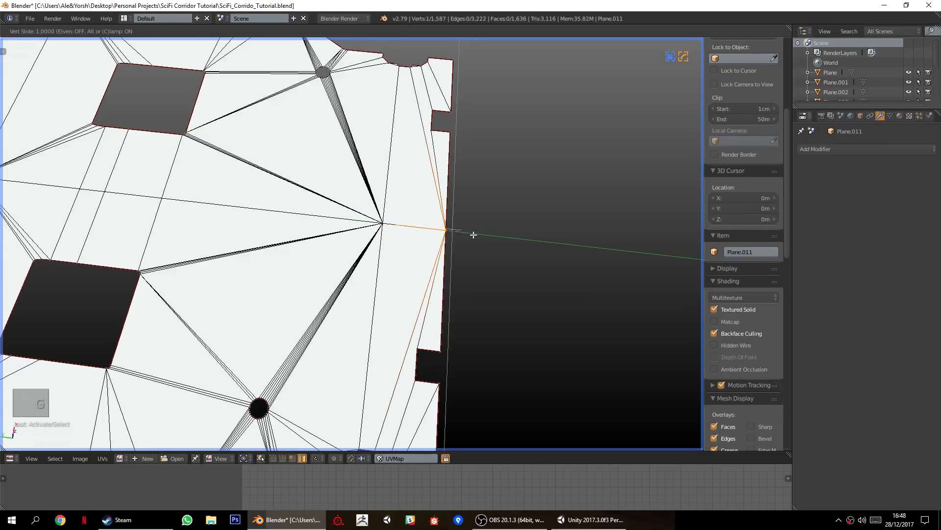
Slide the vertex where the fan edges converge onto the centre-line border vertex and merge the panel's overlapping vertices with Remove Doubles.
{"action": "right_click", "coordinate": [387, 223]}
{"action": "key", "text": "g"}
{"action": "key", "text": "g"}
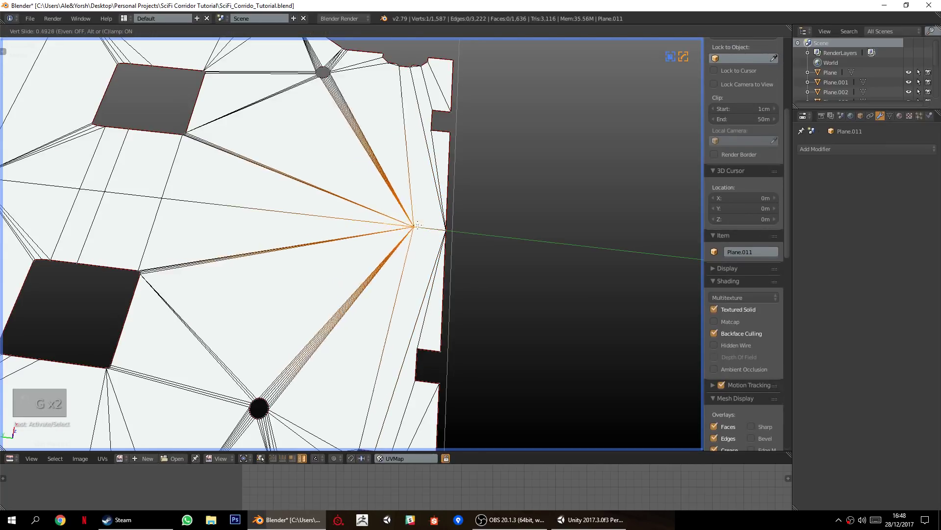
{"action": "left_click", "coordinate": [503, 241]}
{"action": "key", "text": "a"}
{"action": "key", "text": "a"}
{"action": "key", "text": "a"}
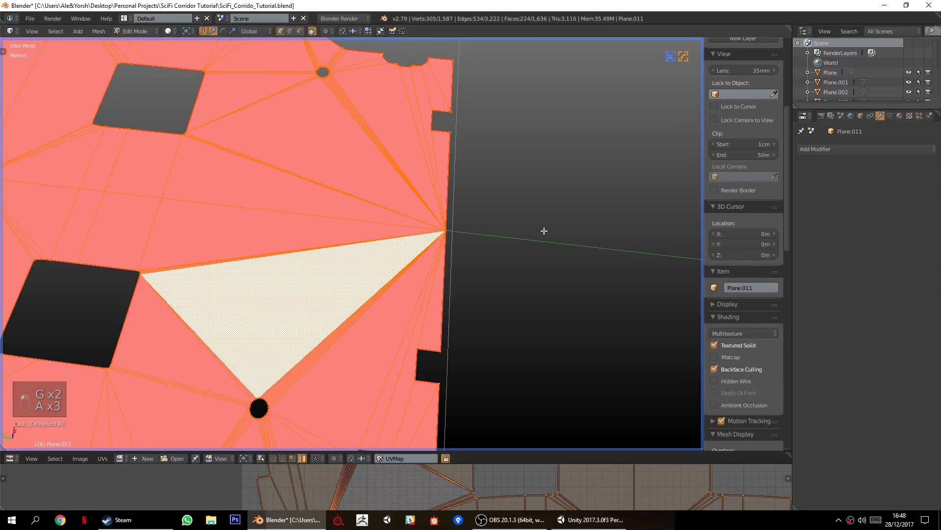
{"action": "key", "text": "w"}
{"action": "left_click", "coordinate": [543, 231]}
{"action": "key", "text": "a"}
Slide the two inner centre-line vertices between the square holes nearest the edited end onto the outermost vertex between them.
{"action": "middle_click_drag", "start_coordinate": [543, 230], "coordinate": [370, 256]}
{"action": "right_click", "coordinate": [369, 251]}
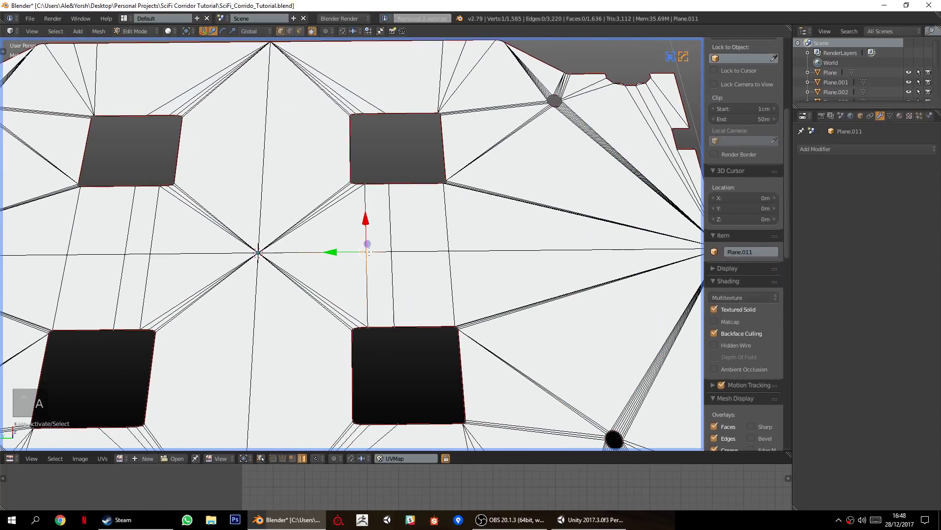
{"action": "key", "text": "g"}
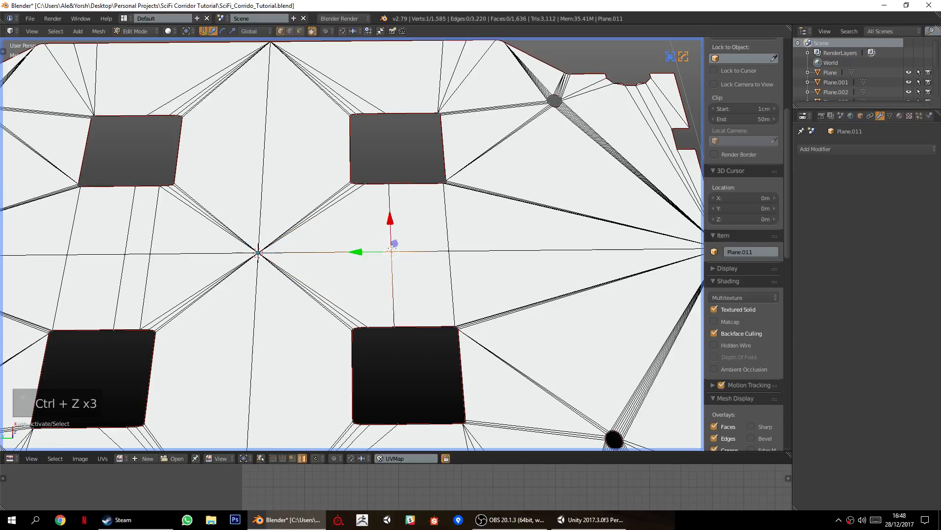
{"action": "key", "text": "g"}
{"action": "key", "text": "g"}
{"action": "key", "text": "ctrl+z"}
{"action": "key", "text": "ctrl+z"}
{"action": "key", "text": "a"}
{"action": "key", "text": "g"}
{"action": "key", "text": "g"}
{"action": "left_click", "coordinate": [374, 263]}
{"action": "left_click", "coordinate": [583, 263]}
{"action": "scroll", "coordinate": [510, 269], "scroll_direction": "down", "scroll_amount": 3}
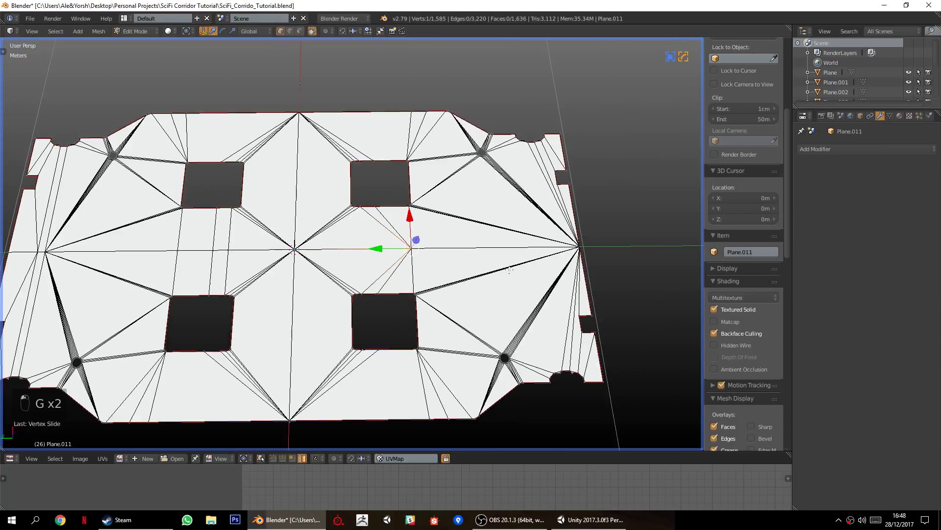
Select the whole isolated panel, merge its overlapping vertices with Remove Doubles, and clear the selection.
{"action": "key", "text": "a"}
{"action": "key", "text": "a"}
{"action": "key", "text": "a"}
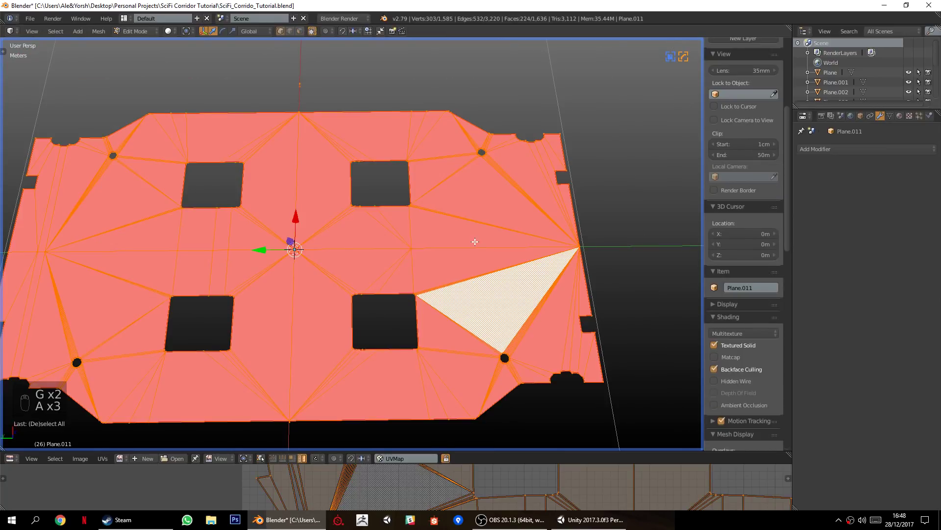
{"action": "key", "text": "w"}
{"action": "left_click", "coordinate": [475, 242]}
{"action": "key", "text": "a"}
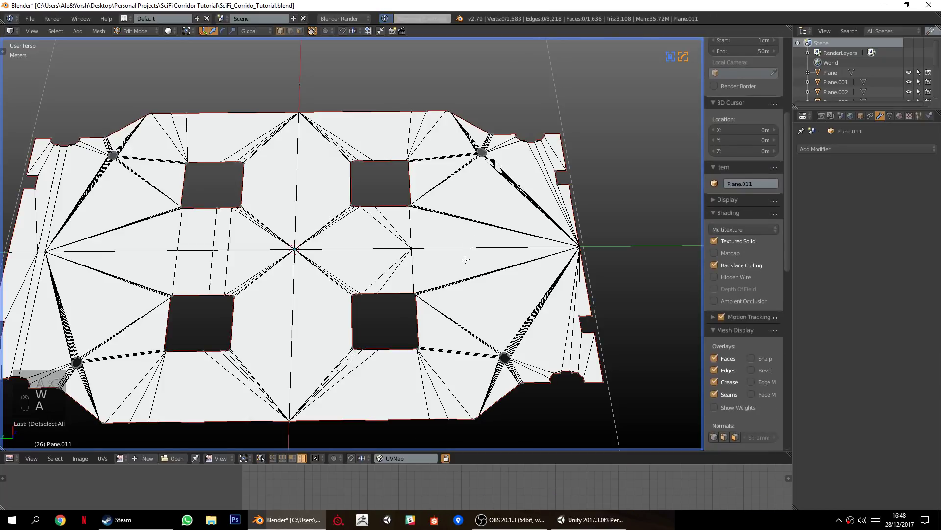
Symmetrize the central panel along Y and bring back the rest of the floor mesh.
{"action": "key", "text": "q"}
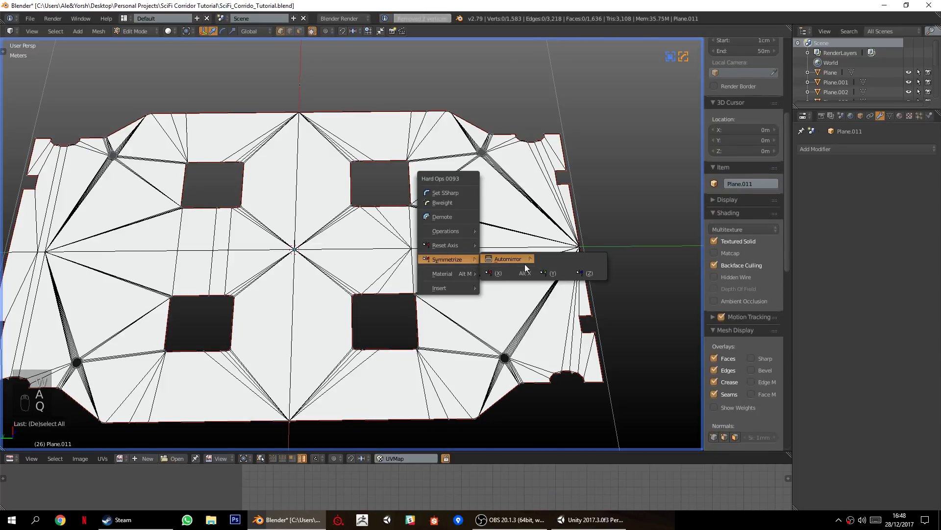
{"action": "left_click", "coordinate": [546, 272]}
{"action": "key", "text": "a"}
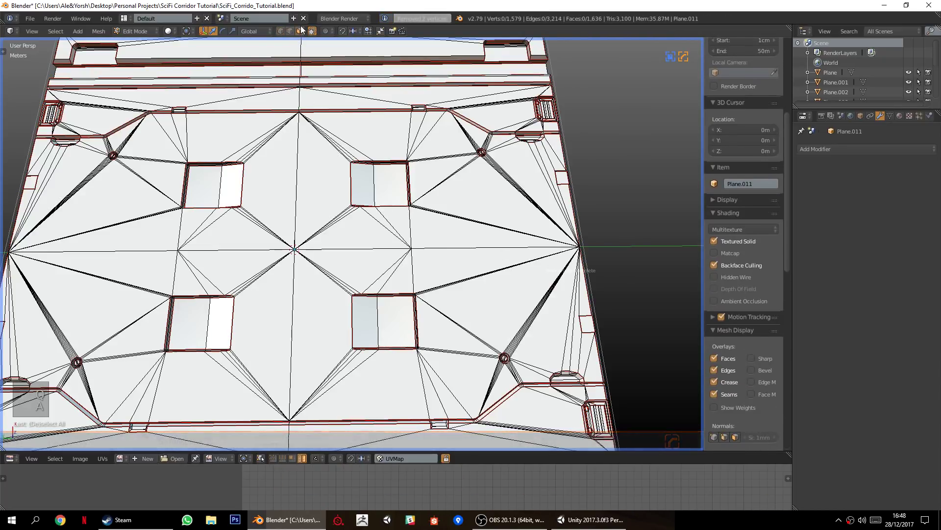
Isolate the symmetrized central panel and examine its edges around the round holes and the short end.
{"action": "key", "text": "l"}
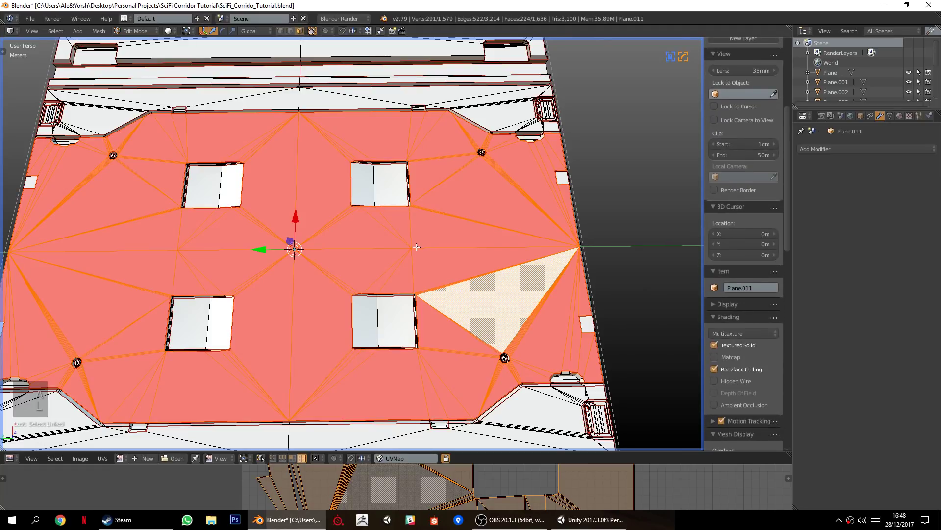
{"action": "key", "text": "shift+h"}
{"action": "key", "text": "a"}
{"action": "middle_click_drag", "start_coordinate": [416, 247], "coordinate": [328, 265]}
{"action": "scroll", "coordinate": [440, 233], "scroll_direction": "up", "scroll_amount": 3}
{"action": "middle_click_drag", "start_coordinate": [454, 265], "coordinate": [332, 292], "text": "shift"}
{"action": "scroll", "coordinate": [332, 292], "scroll_direction": "up", "scroll_amount": 2}
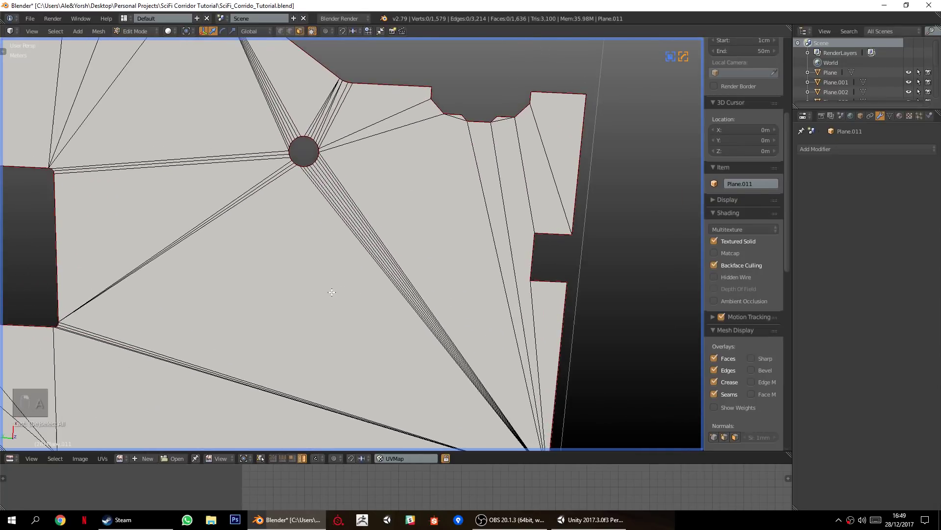
{"action": "scroll", "coordinate": [332, 292], "scroll_direction": "down", "scroll_amount": 5}
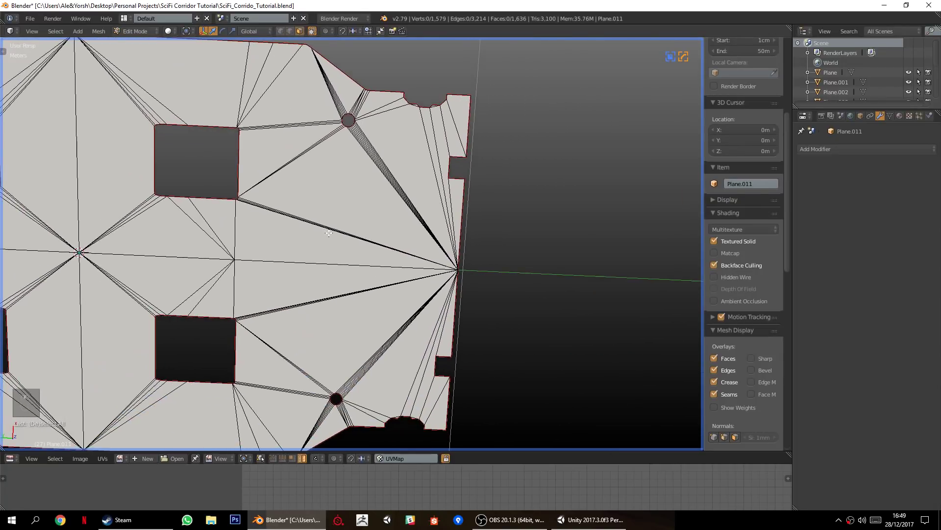
{"action": "scroll", "coordinate": [308, 271], "scroll_direction": "down", "scroll_amount": 4}
{"action": "middle_click_drag", "start_coordinate": [307, 270], "coordinate": [343, 255]}
Unwrap the entire isolated panel and enlarge the UV editor to inspect the resulting island.
{"action": "key", "text": "a"}
{"action": "key", "text": "u"}
{"action": "left_click", "coordinate": [414, 262]}
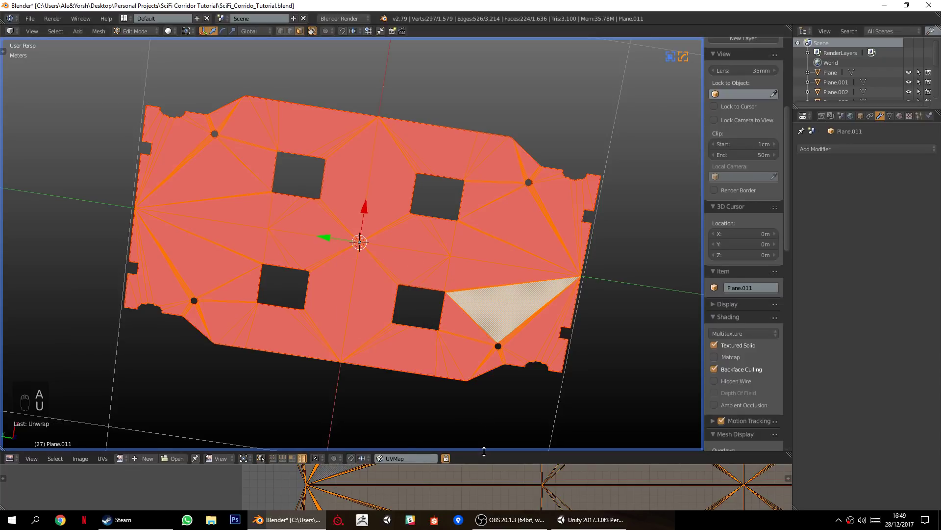
{"action": "left_click_drag", "start_coordinate": [485, 451], "coordinate": [465, 195]}
{"action": "scroll", "coordinate": [465, 289], "scroll_direction": "down", "scroll_amount": 4}
{"action": "middle_click_drag", "start_coordinate": [437, 340], "coordinate": [344, 376]}
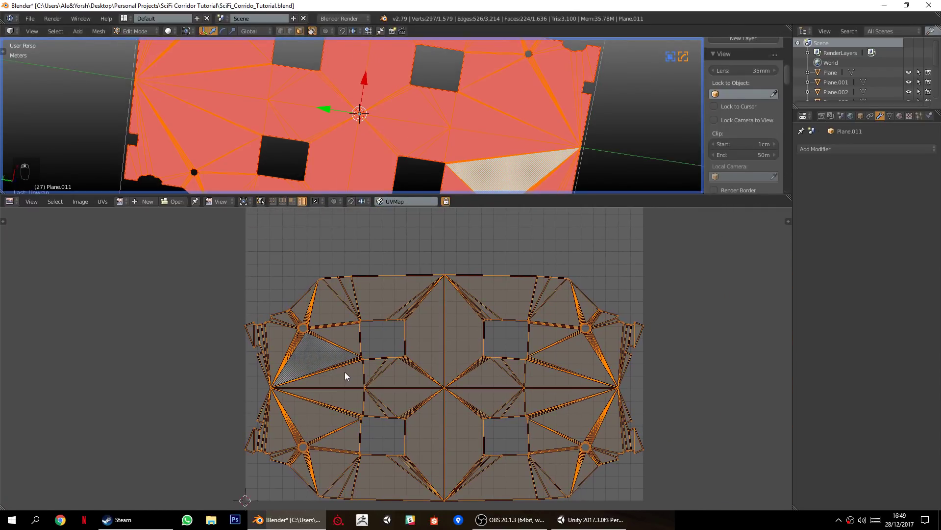
{"action": "scroll", "coordinate": [292, 364], "scroll_direction": "up", "scroll_amount": 2}
{"action": "scroll", "coordinate": [293, 363], "scroll_direction": "down", "scroll_amount": 1}
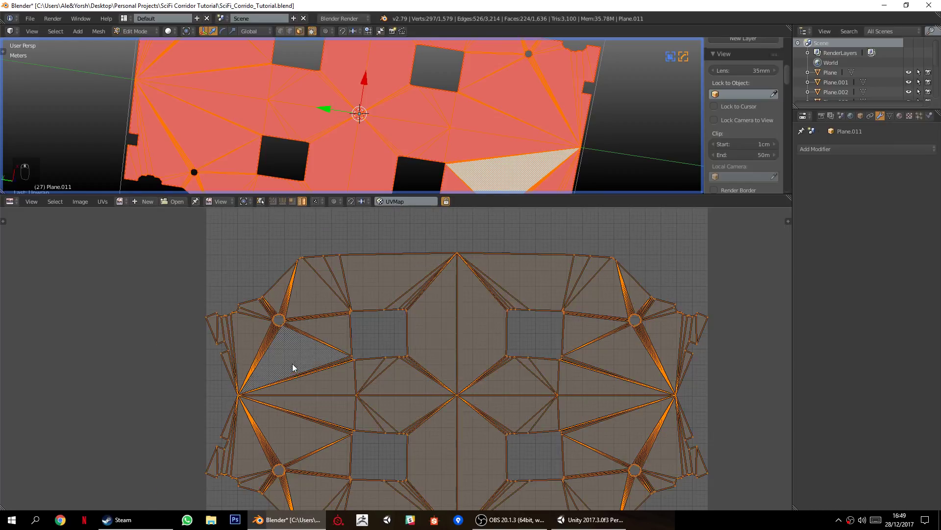
Shrink the UV editor and examine the isolated panel's edge layout in the 3D view, including from above.
{"action": "left_click_drag", "start_coordinate": [510, 195], "coordinate": [441, 402]}
{"action": "middle_click_drag", "start_coordinate": [425, 326], "coordinate": [294, 325]}
{"action": "key", "text": "a"}
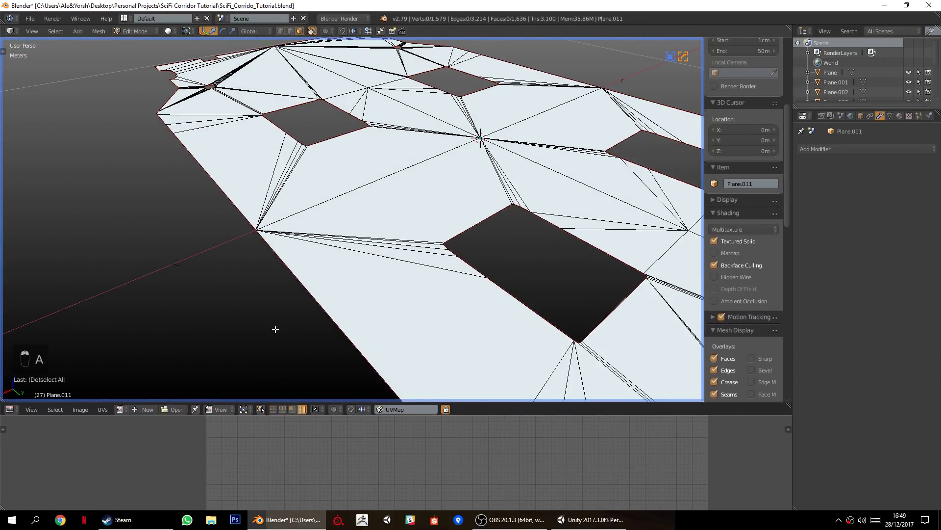
{"action": "key", "text": "a"}
{"action": "middle_click_drag", "start_coordinate": [194, 278], "coordinate": [239, 255]}
{"action": "key", "text": "a"}
{"action": "key", "text": "KP_7"}
{"action": "scroll", "coordinate": [320, 238], "scroll_direction": "up", "scroll_amount": 6}
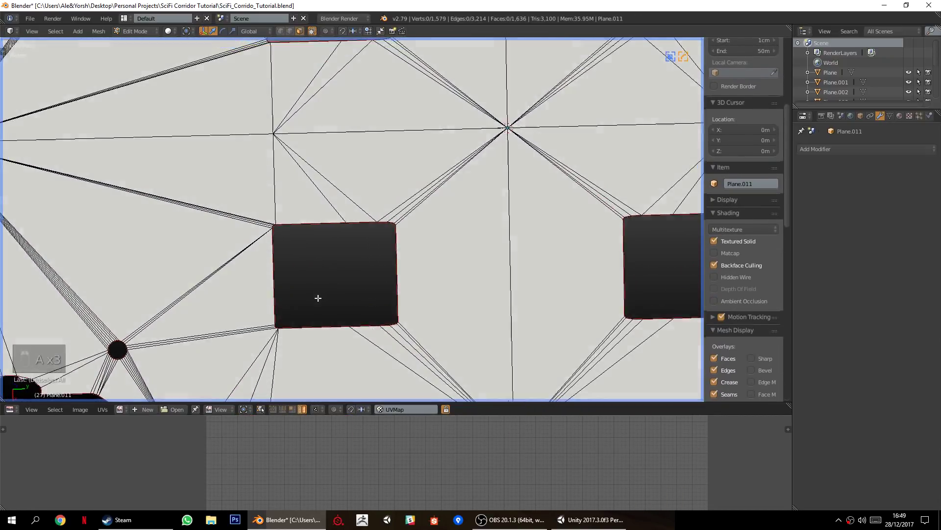
{"action": "middle_click_drag", "start_coordinate": [348, 268], "coordinate": [416, 261]}
{"action": "scroll", "coordinate": [416, 261], "scroll_direction": "down", "scroll_amount": 8}
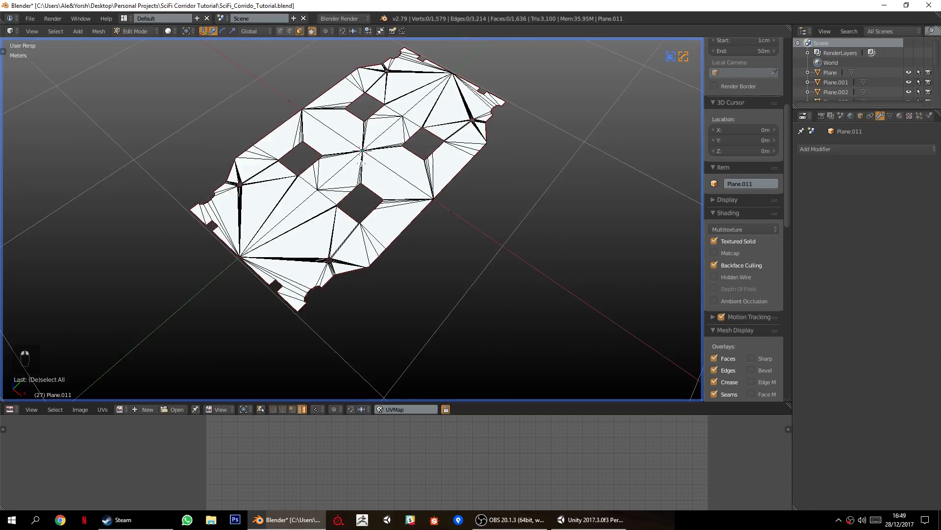
{"action": "scroll", "coordinate": [382, 194], "scroll_direction": "up", "scroll_amount": 4}
{"action": "middle_click_drag", "start_coordinate": [338, 248], "coordinate": [298, 349]}
{"action": "scroll", "coordinate": [232, 273], "scroll_direction": "down", "scroll_amount": 3}
{"action": "middle_click_drag", "start_coordinate": [232, 272], "coordinate": [473, 275], "text": "shift"}
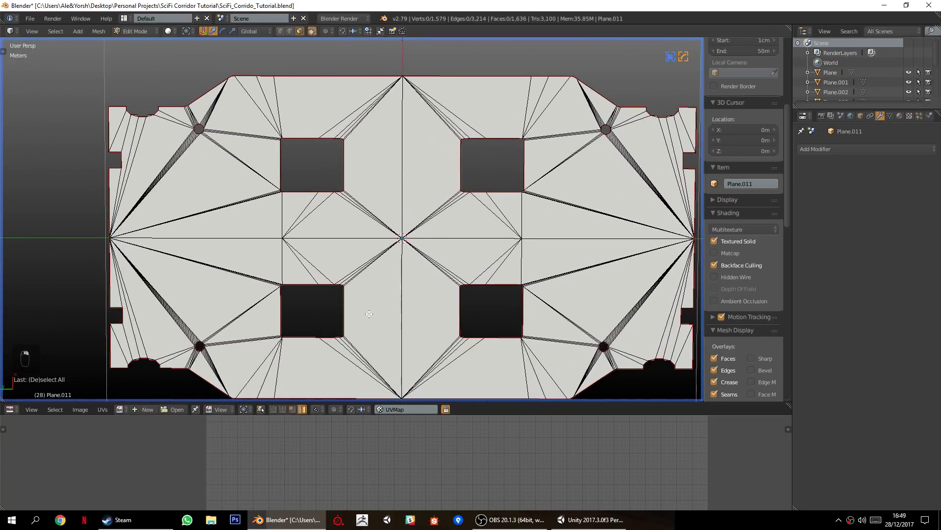
{"action": "scroll", "coordinate": [369, 313], "scroll_direction": "down", "scroll_amount": 1}
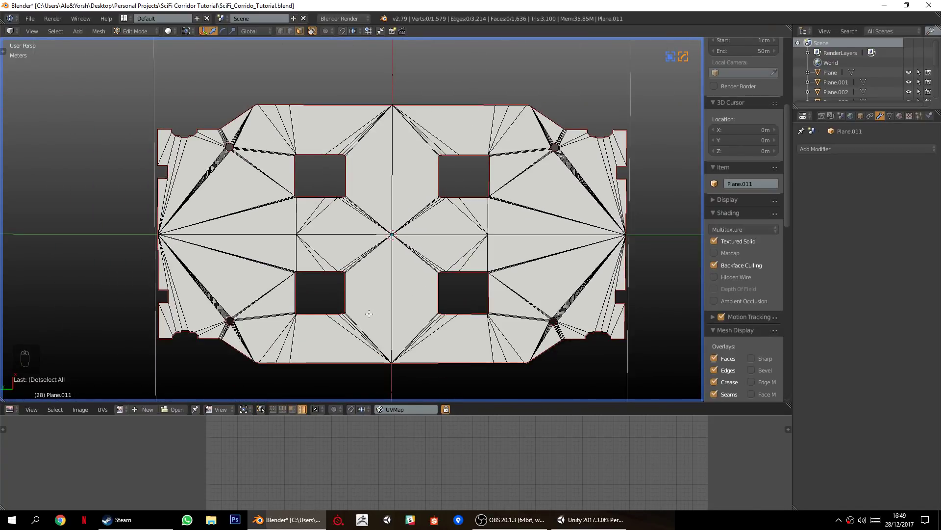
Reveal the full floor mesh and clear the selection, bringing the central panel's surroundings into view.
{"action": "key", "text": "alt+h"}
{"action": "scroll", "coordinate": [387, 319], "scroll_direction": "down", "scroll_amount": 3}
{"action": "key", "text": "a"}
{"action": "middle_click_drag", "start_coordinate": [524, 294], "coordinate": [510, 259]}
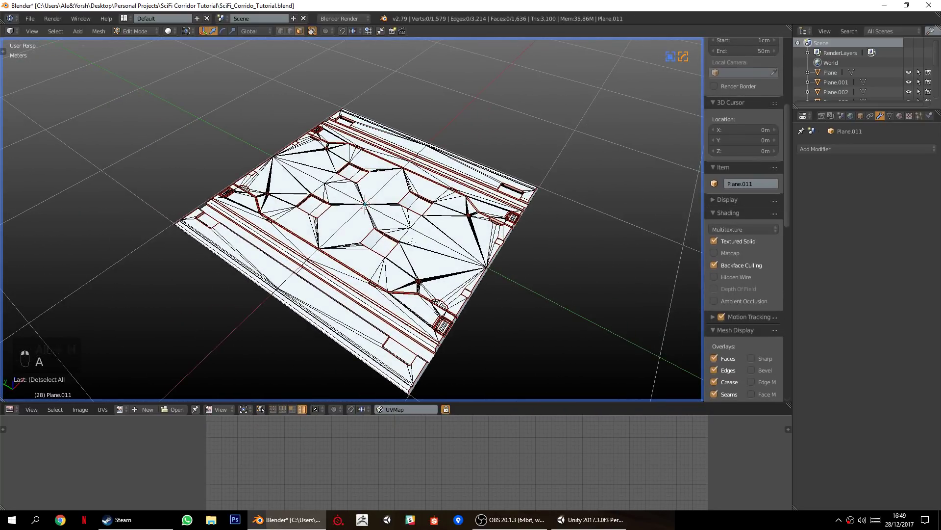
{"action": "scroll", "coordinate": [357, 234], "scroll_direction": "up", "scroll_amount": 3}
{"action": "middle_click_drag", "start_coordinate": [255, 112], "coordinate": [327, 152]}
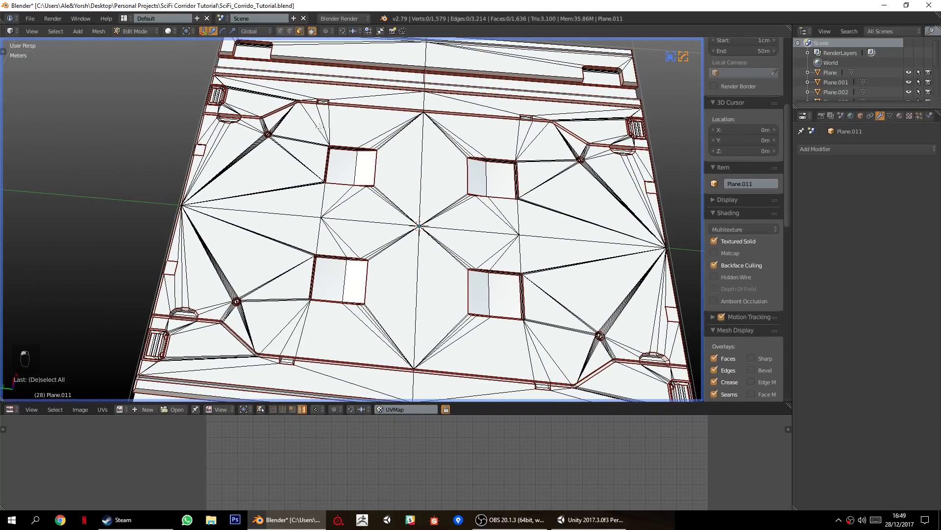
Circle-select the geometry around the two square holes on one half of the central panel and delete it.
{"action": "middle_click_drag", "start_coordinate": [317, 152], "coordinate": [324, 171]}
{"action": "key", "text": "c"}
{"action": "mouse_move", "coordinate": [324, 172]}
{"action": "left_mouse_down"}
{"action": "mouse_move", "coordinate": [368, 216]}
{"action": "mouse_move", "coordinate": [358, 284]}
{"action": "mouse_move", "coordinate": [314, 338]}
{"action": "mouse_move", "coordinate": [285, 319]}
{"action": "mouse_move", "coordinate": [255, 275]}
{"action": "mouse_move", "coordinate": [283, 211]}
{"action": "left_mouse_up"}
{"action": "right_click", "coordinate": [284, 210]}
{"action": "key", "text": "x"}
{"action": "left_click", "coordinate": [283, 210]}
{"action": "middle_click_drag", "start_coordinate": [284, 210], "coordinate": [334, 226]}
Select the border loop of the opening in the central panel and fill it with a single face.
{"action": "right_click", "coordinate": [400, 156], "text": "alt"}
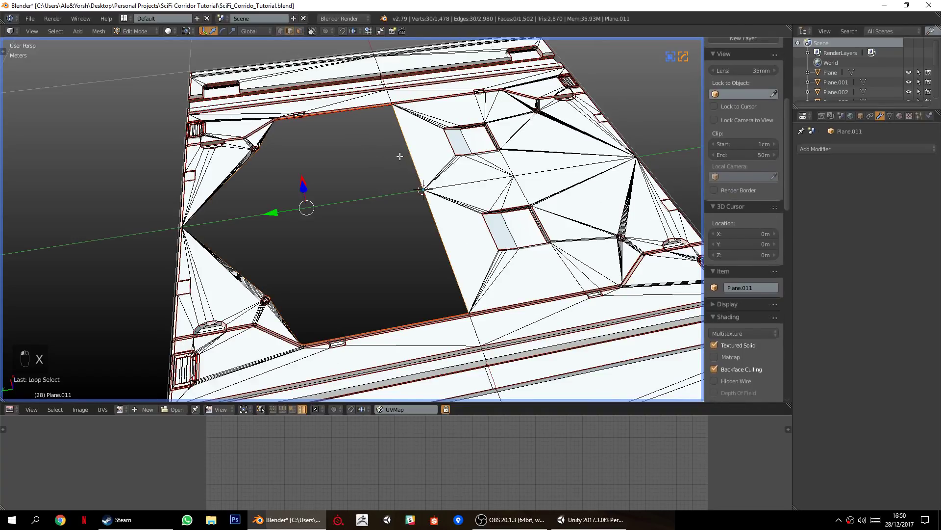
{"action": "key", "text": "f"}
{"action": "key", "text": "a"}
{"action": "middle_click_drag", "start_coordinate": [400, 156], "coordinate": [315, 216]}
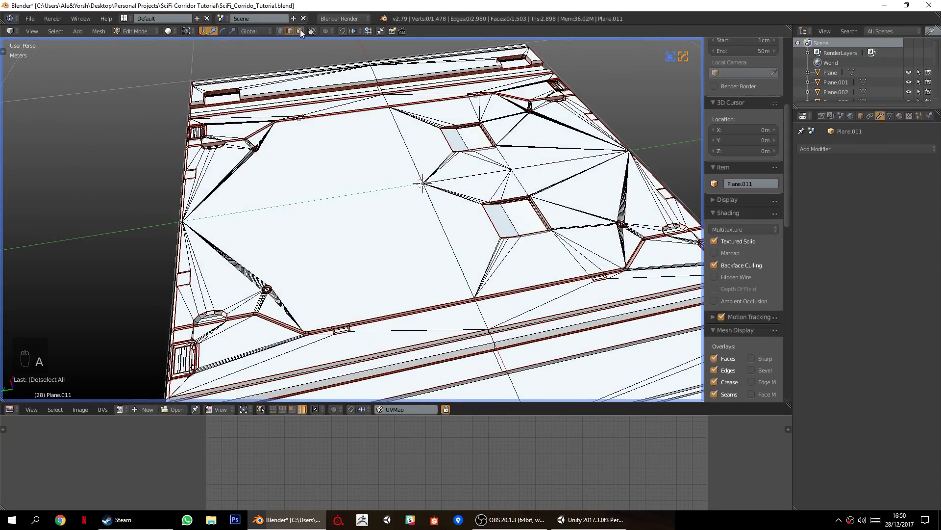
Isolate the central panel with its newly filled half and clear the selection.
{"action": "key", "text": "l"}
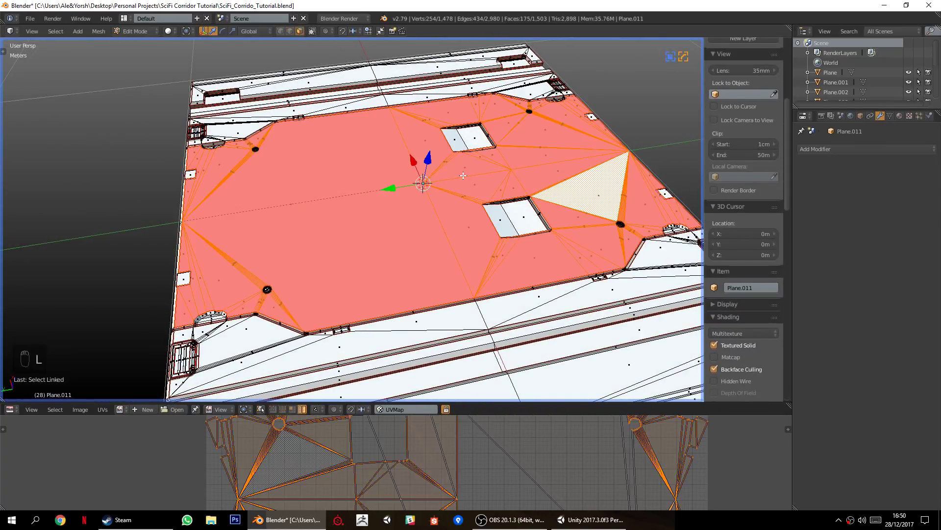
{"action": "key", "text": "shift+h"}
{"action": "key", "text": "a"}
{"action": "scroll", "coordinate": [299, 230], "scroll_direction": "up", "scroll_amount": 3}
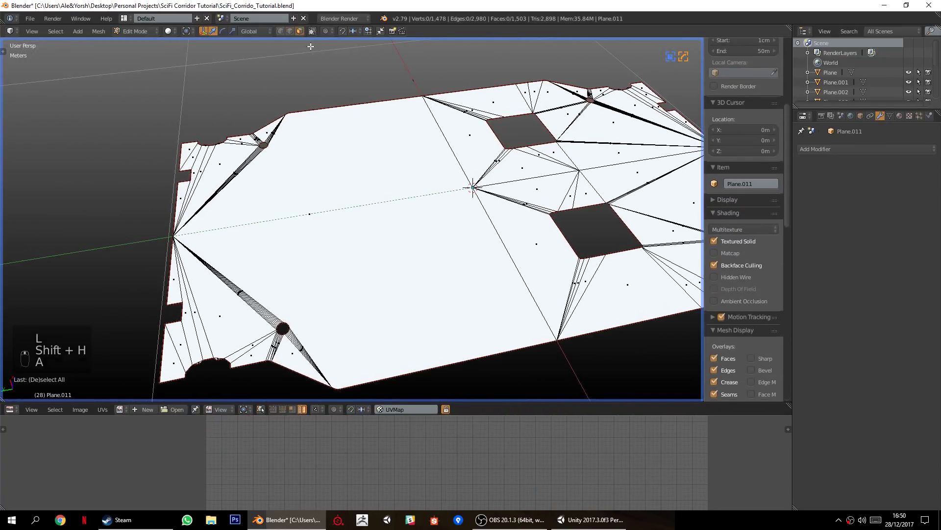
Symmetrize the floor mesh along the negative X axis and clear the selection.
{"action": "left_click", "coordinate": [280, 31]}
{"action": "mouse_move", "coordinate": [338, 167]}
{"action": "middle_mouse_down"}
{"action": "mouse_move", "coordinate": [378, 182]}
{"action": "mouse_move", "coordinate": [338, 169]}
{"action": "middle_mouse_up"}
{"action": "key", "text": "alt+x"}
{"action": "key", "text": "a"}
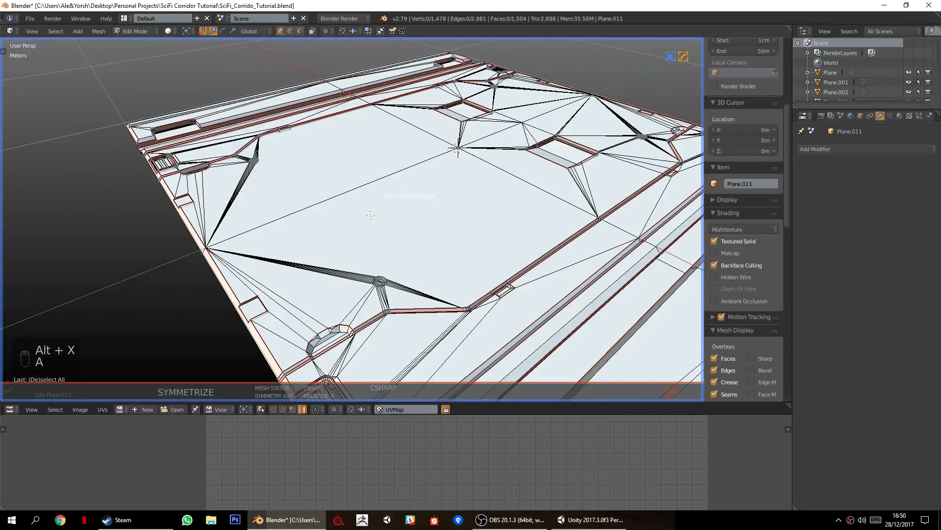
Limit selection to visible geometry, isolate the central panel by hiding everything unlinked to it, and clear the selection.
{"action": "left_click", "coordinate": [312, 31]}
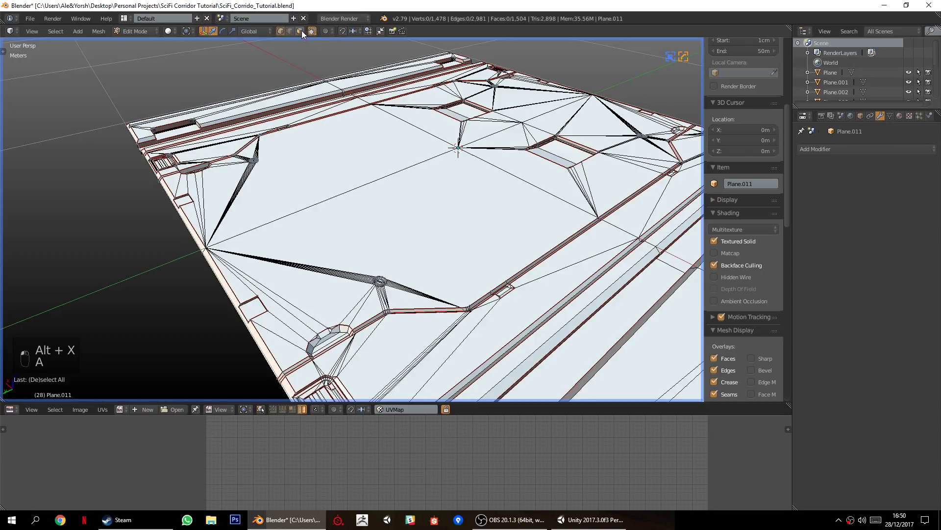
{"action": "key", "text": "l"}
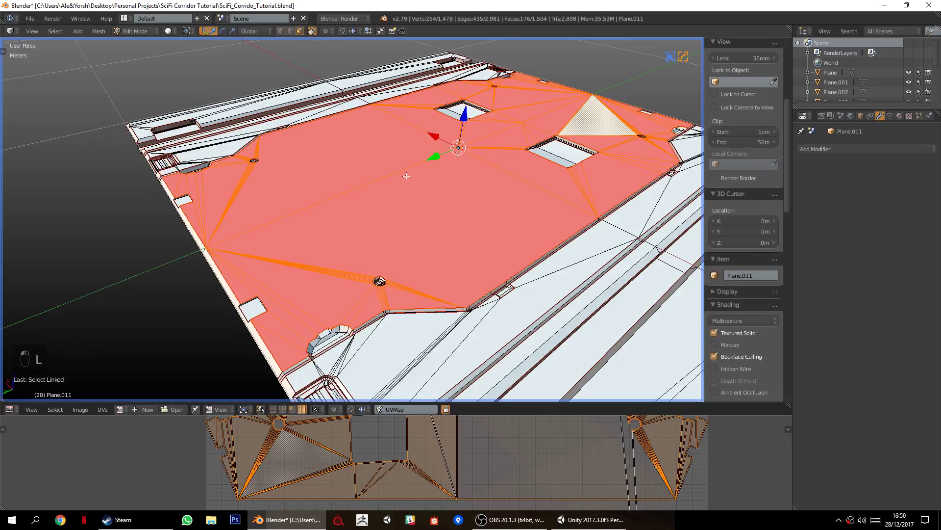
{"action": "key", "text": "shift+h"}
{"action": "scroll", "coordinate": [340, 242], "scroll_direction": "up", "scroll_amount": 5}
{"action": "key", "text": "a"}
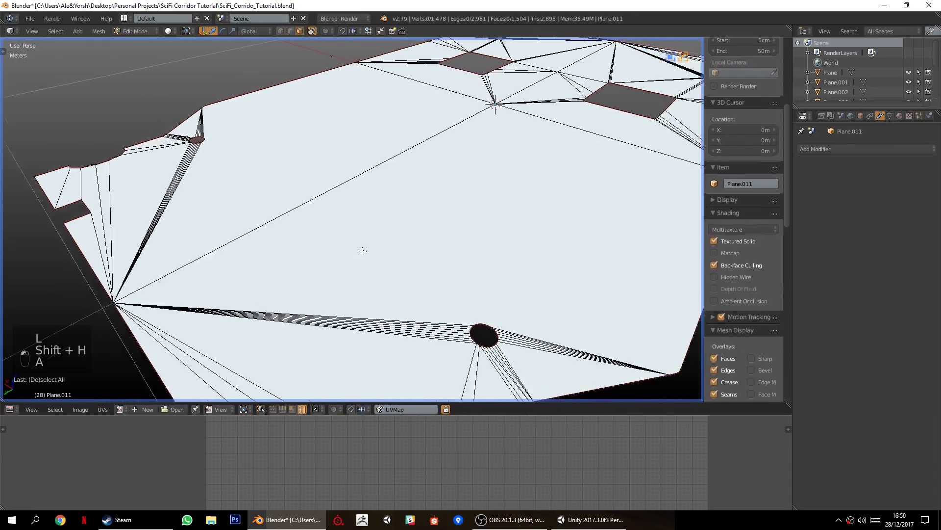
Triangulate the large face on one side of the central panel's filled half.
{"action": "middle_click_drag", "start_coordinate": [333, 253], "coordinate": [282, 237]}
{"action": "right_click", "coordinate": [363, 200]}
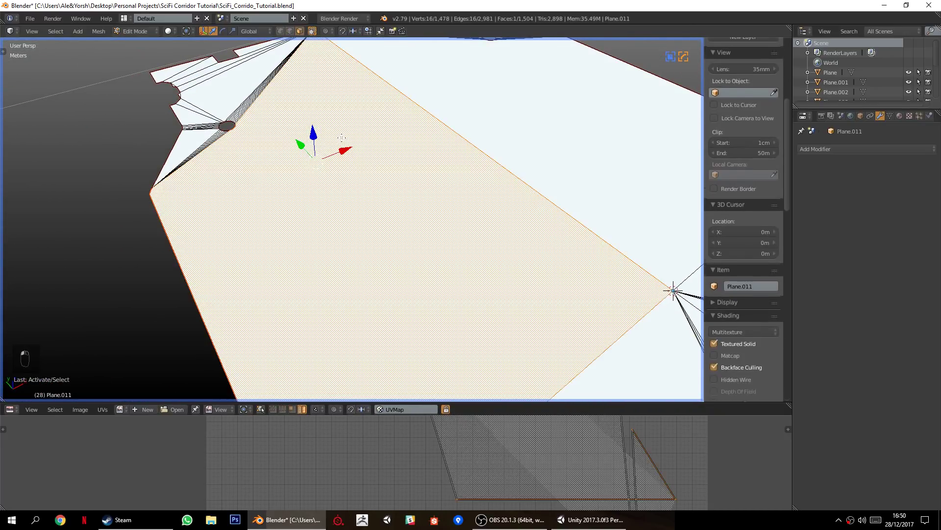
{"action": "scroll", "coordinate": [363, 200], "scroll_direction": "down", "scroll_amount": 3}
{"action": "key", "text": "ctrl+t"}
{"action": "key", "text": "a"}
{"action": "middle_click_drag", "start_coordinate": [363, 201], "coordinate": [361, 243]}
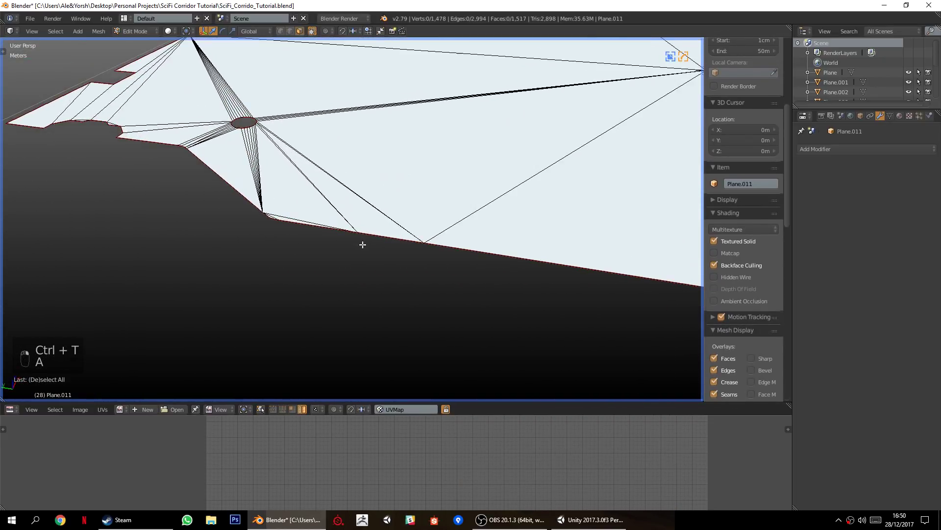
Triangulate the mirrored large face on the other side of the central panel's centerline.
{"action": "scroll", "coordinate": [500, 204], "scroll_direction": "down", "scroll_amount": 4}
{"action": "middle_click_drag", "start_coordinate": [480, 195], "coordinate": [460, 203]}
{"action": "right_click", "coordinate": [464, 165]}
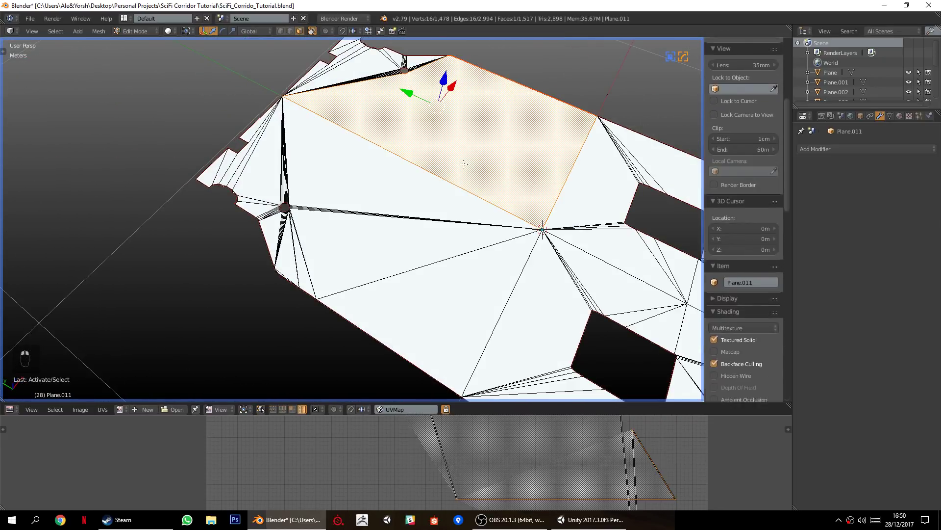
{"action": "key", "text": "ctrl+t"}
{"action": "key", "text": "a"}
{"action": "middle_click_drag", "start_coordinate": [463, 165], "coordinate": [415, 217]}
Reveal the hidden floor geometry and clear the selection.
{"action": "key", "text": "alt+h"}
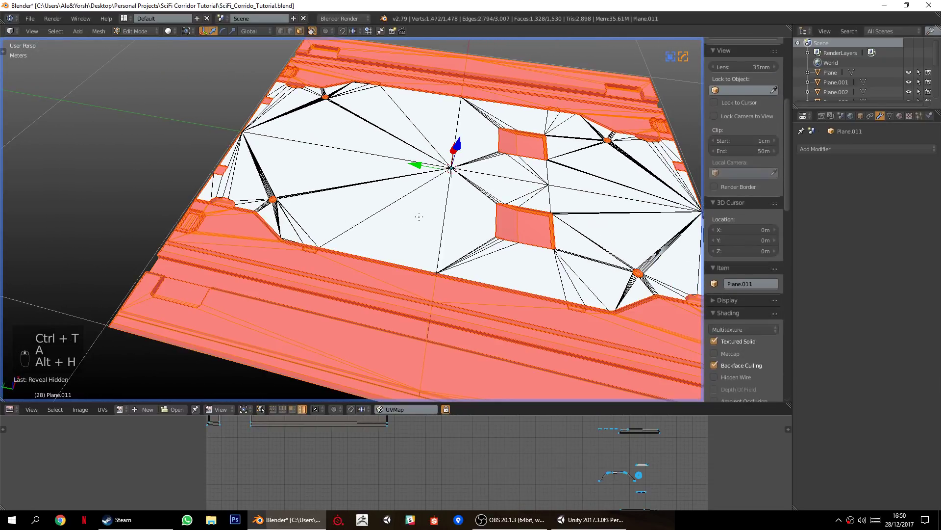
{"action": "key", "text": "a"}
{"action": "scroll", "coordinate": [382, 248], "scroll_direction": "up", "scroll_amount": 5}
{"action": "scroll", "coordinate": [381, 254], "scroll_direction": "down", "scroll_amount": 7}
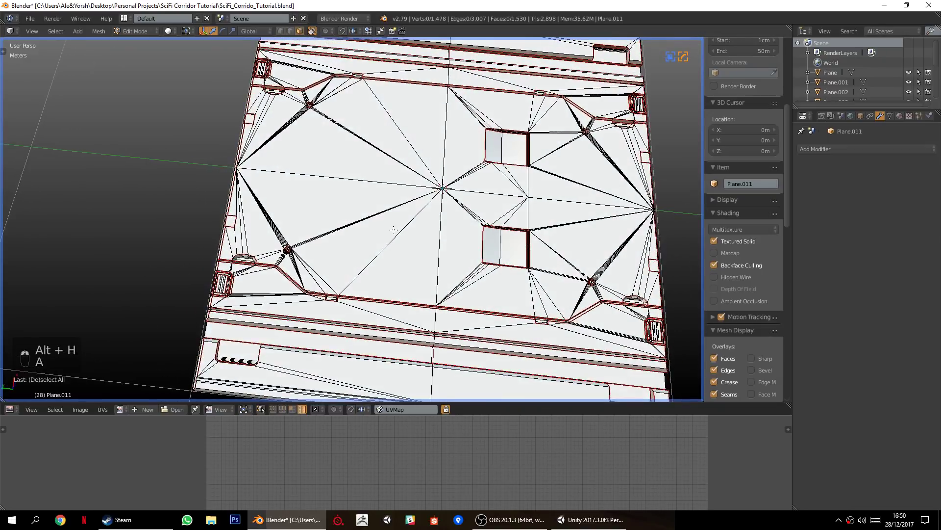
{"action": "middle_click_drag", "start_coordinate": [366, 231], "coordinate": [325, 221]}
{"action": "key", "text": "ctrl+w"}
Select the whole floor mesh, unwrap it and enlarge the UV editor to check the islands.
{"action": "key", "text": "Tab"}
{"action": "middle_click_drag", "start_coordinate": [334, 275], "coordinate": [336, 267]}
{"action": "key", "text": "Tab"}
{"action": "key", "text": "a"}
{"action": "key", "text": "a"}
{"action": "key", "text": "a"}
{"action": "key", "text": "u"}
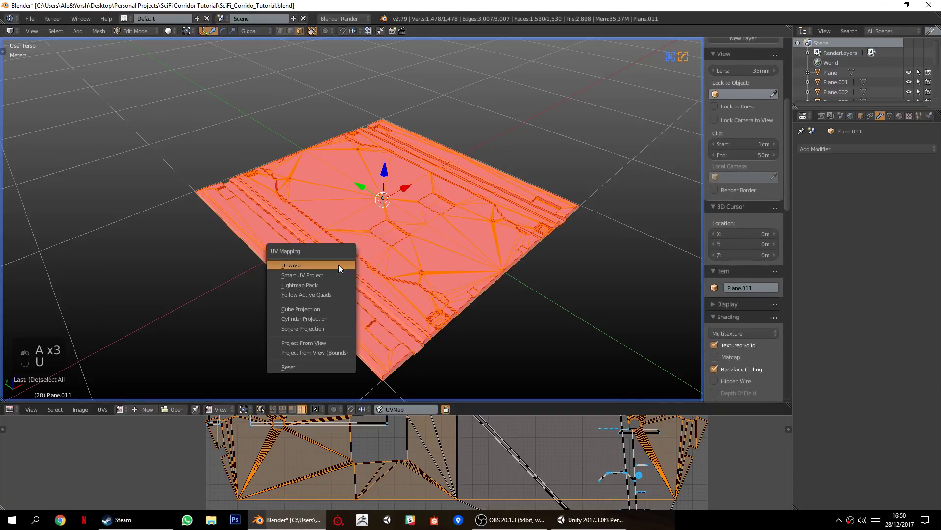
{"action": "left_click", "coordinate": [338, 264]}
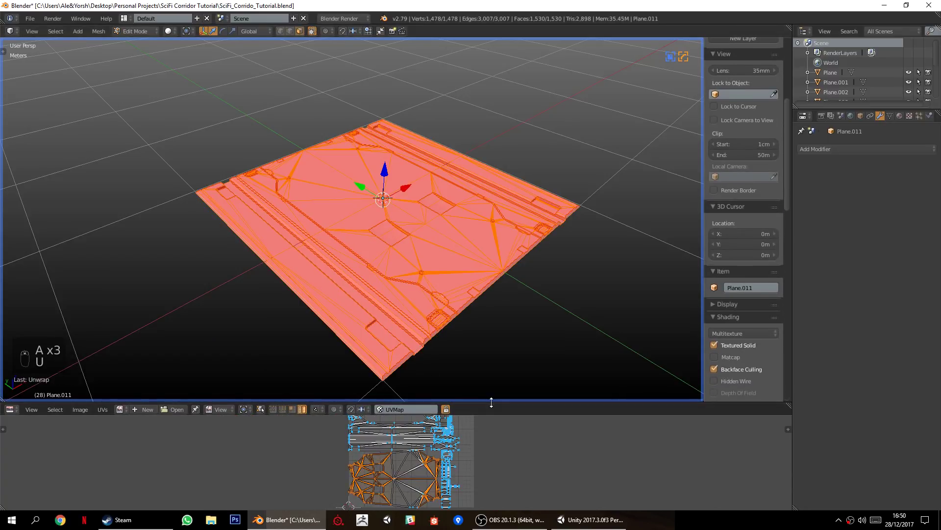
{"action": "left_click_drag", "start_coordinate": [494, 402], "coordinate": [493, 209]}
{"action": "scroll", "coordinate": [422, 379], "scroll_direction": "up", "scroll_amount": 3}
{"action": "scroll", "coordinate": [423, 379], "scroll_direction": "up", "scroll_amount": 1}
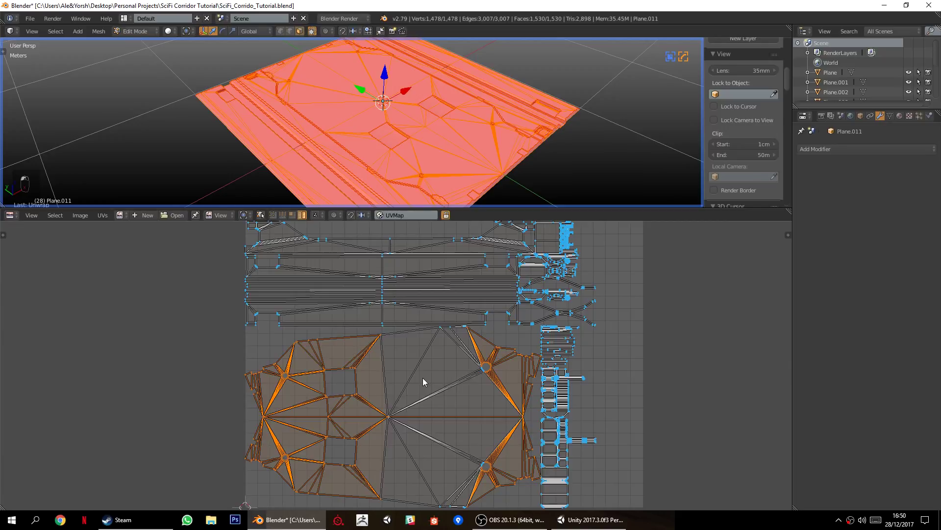
{"action": "scroll", "coordinate": [420, 380], "scroll_direction": "down", "scroll_amount": 3}
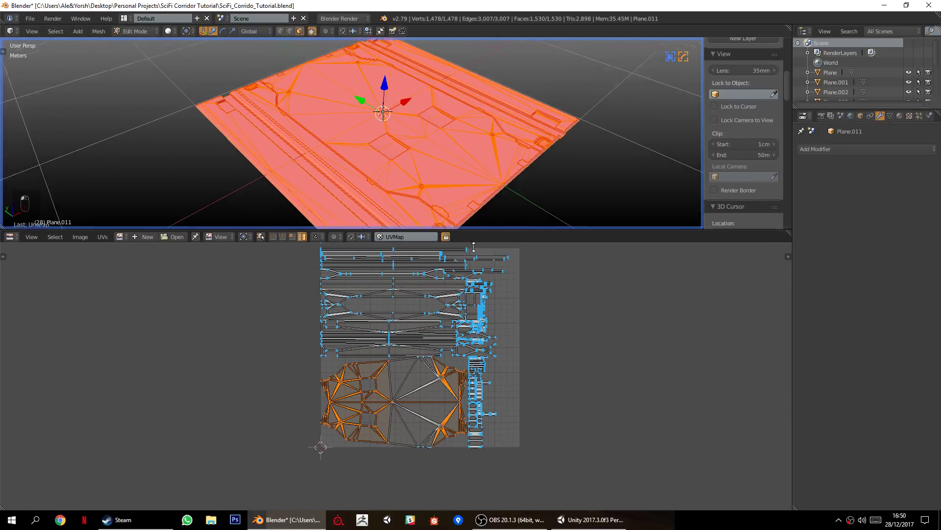
Enlarge the 3D view, isolate the linked central panel and show it in top orthographic view.
{"action": "left_click_drag", "start_coordinate": [478, 208], "coordinate": [478, 428]}
{"action": "key", "text": "a"}
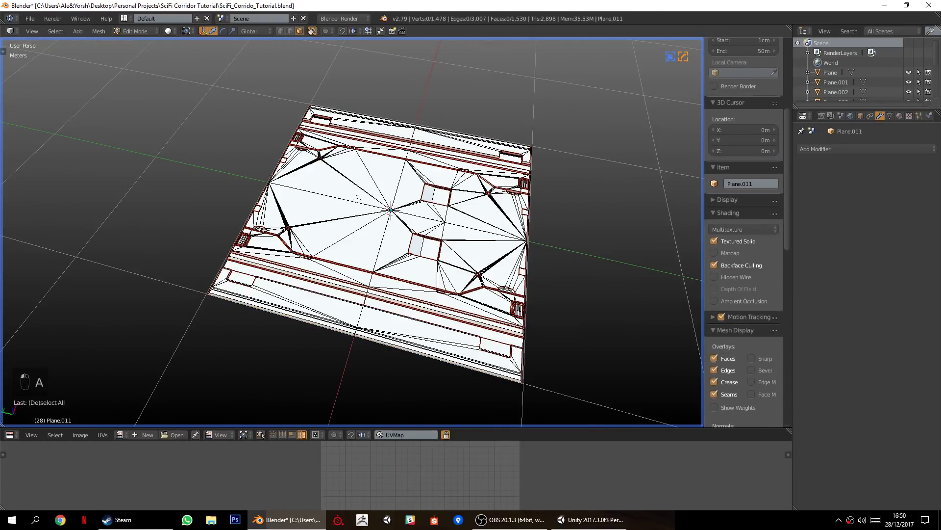
{"action": "key", "text": "l"}
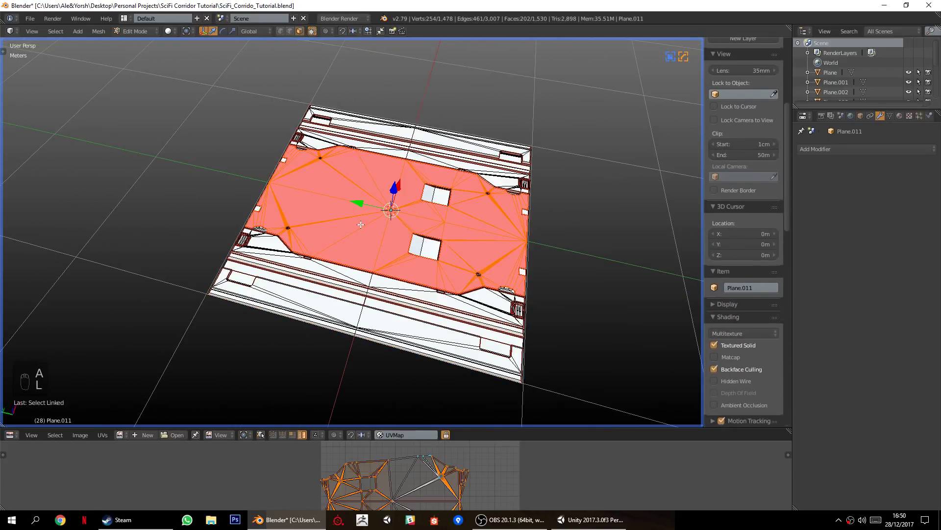
{"action": "key", "text": "shift+h"}
{"action": "key", "text": "KP_5"}
{"action": "key", "text": "KP_7"}
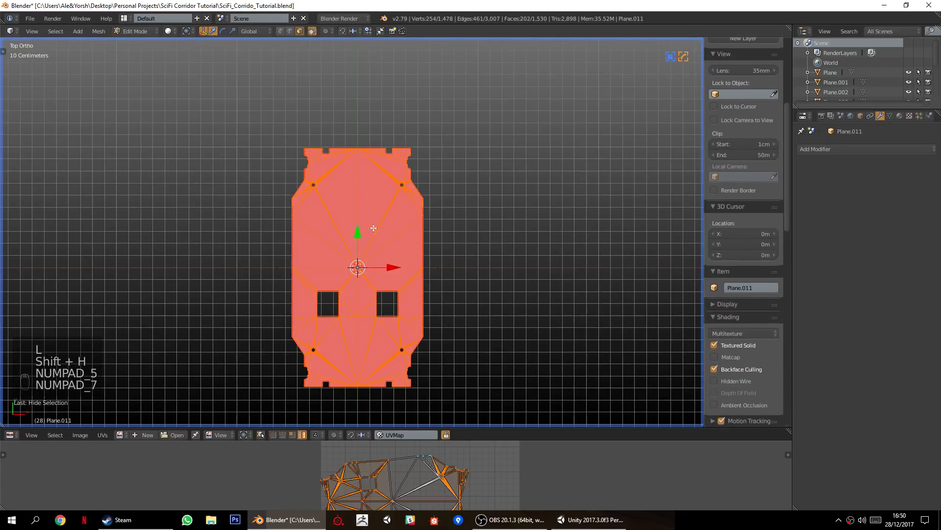
Project the central panel's UVs from the top view and enlarge the UV editor to check its island.
{"action": "scroll", "coordinate": [504, 212], "scroll_direction": "up", "scroll_amount": 2}
{"action": "middle_click_drag", "start_coordinate": [510, 201], "coordinate": [500, 229], "text": "shift"}
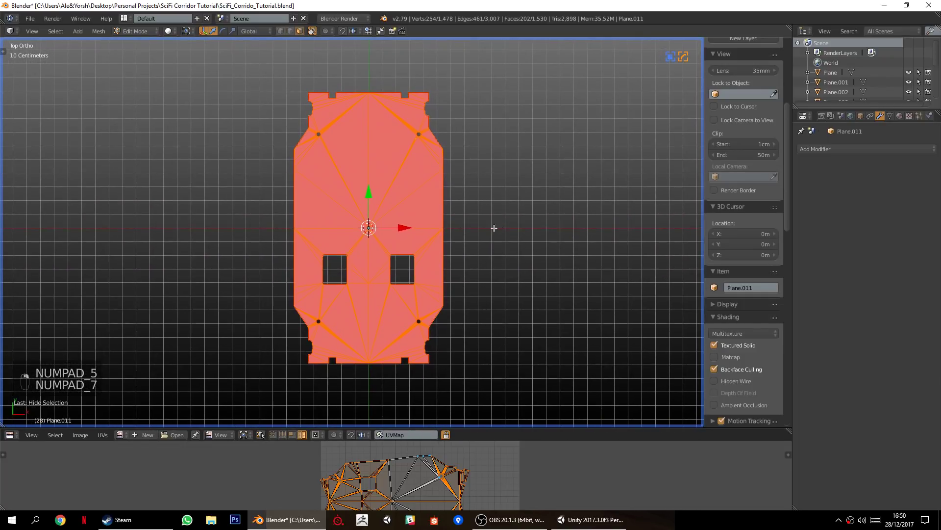
{"action": "key", "text": "u"}
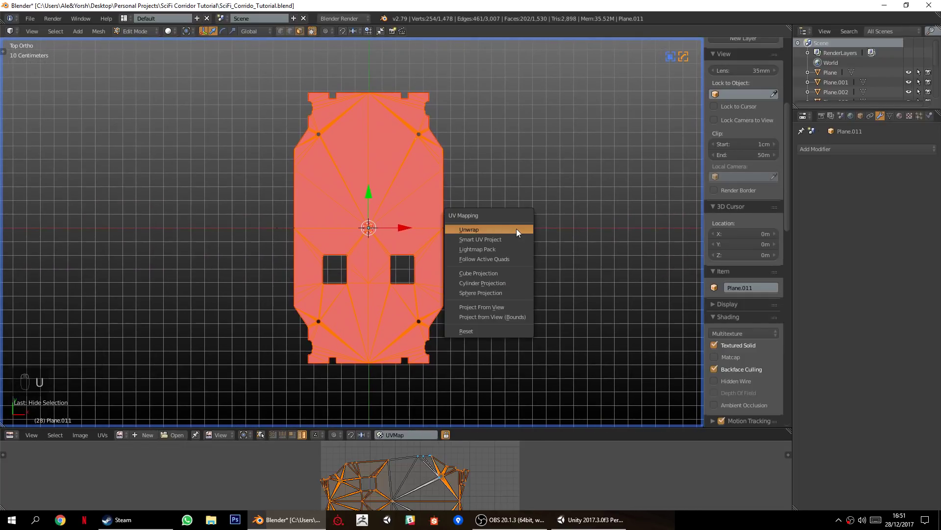
{"action": "left_click", "coordinate": [511, 307]}
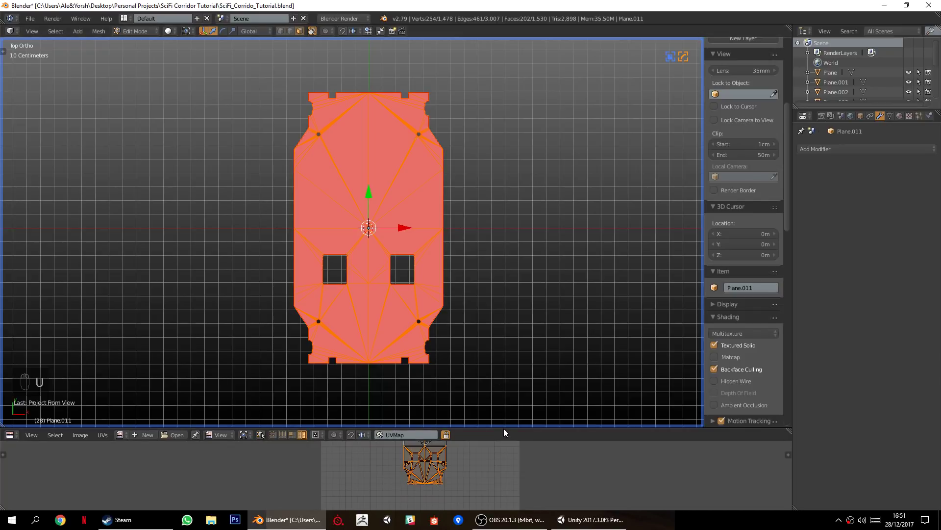
{"action": "left_click_drag", "start_coordinate": [504, 428], "coordinate": [504, 178]}
{"action": "scroll", "coordinate": [492, 305], "scroll_direction": "up", "scroll_amount": 4}
{"action": "key", "text": "a"}
{"action": "scroll", "coordinate": [534, 383], "scroll_direction": "down", "scroll_amount": 1}
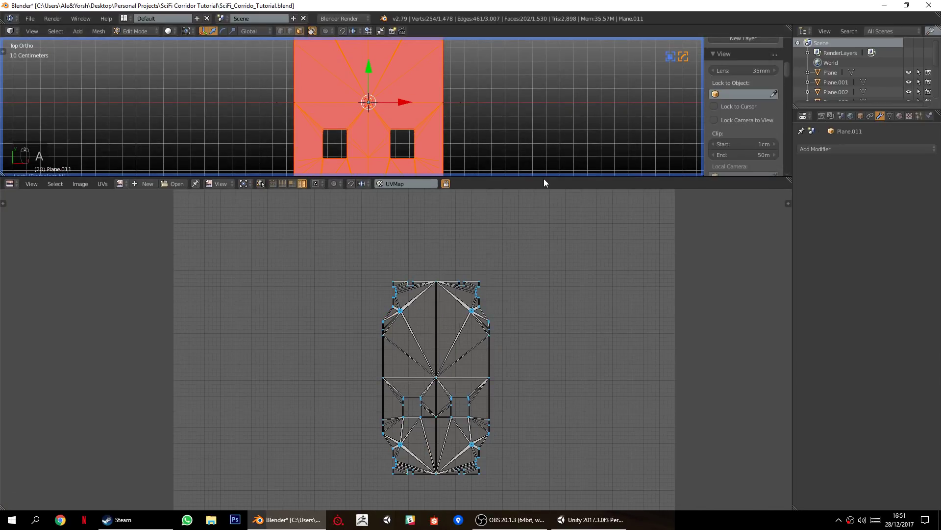
Reveal the full floor mesh, select all its geometry and UVs, and pack the islands.
{"action": "left_click_drag", "start_coordinate": [544, 177], "coordinate": [509, 383]}
{"action": "key", "text": "alt+h"}
{"action": "key", "text": "a"}
{"action": "key", "text": "a"}
{"action": "middle_click_drag", "start_coordinate": [470, 310], "coordinate": [499, 261], "text": "shift"}
{"action": "left_click_drag", "start_coordinate": [498, 383], "coordinate": [533, 168]}
{"action": "key", "text": "a"}
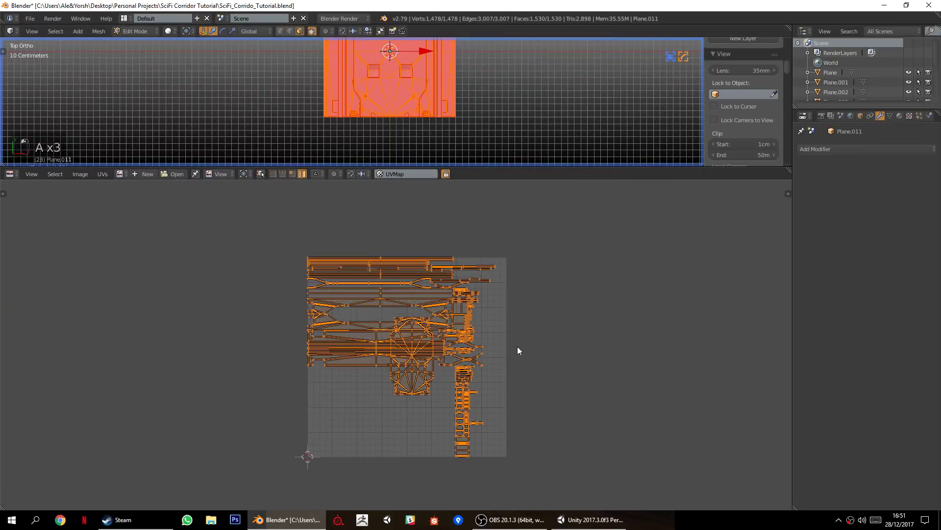
{"action": "key", "text": "ctrl+p"}
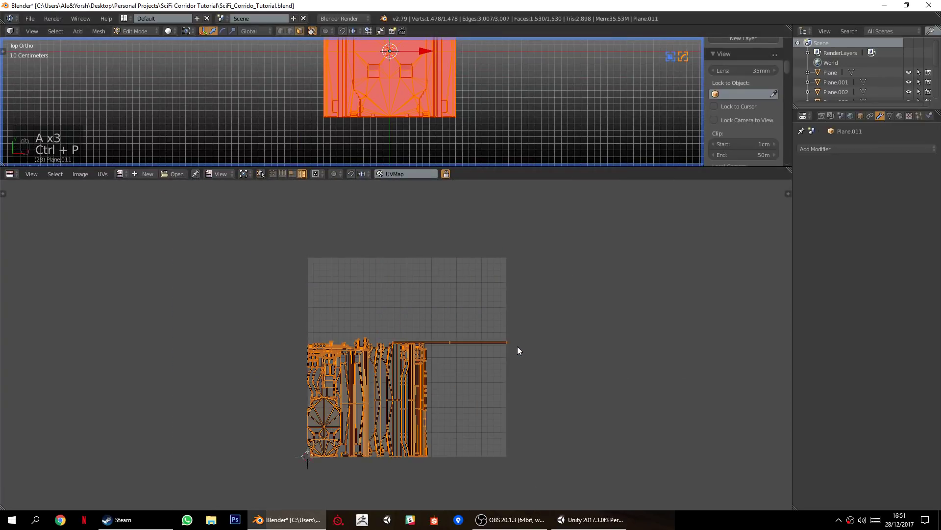
Average the scale of all UV islands and pack them again.
{"action": "scroll", "coordinate": [492, 351], "scroll_direction": "up", "scroll_amount": 4}
{"action": "middle_click_drag", "start_coordinate": [400, 424], "coordinate": [510, 335]}
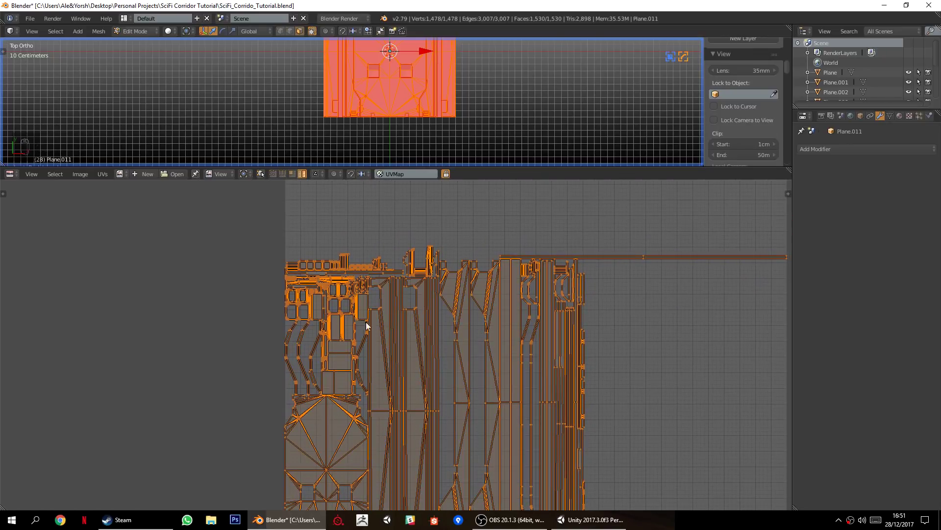
{"action": "left_click", "coordinate": [97, 175]}
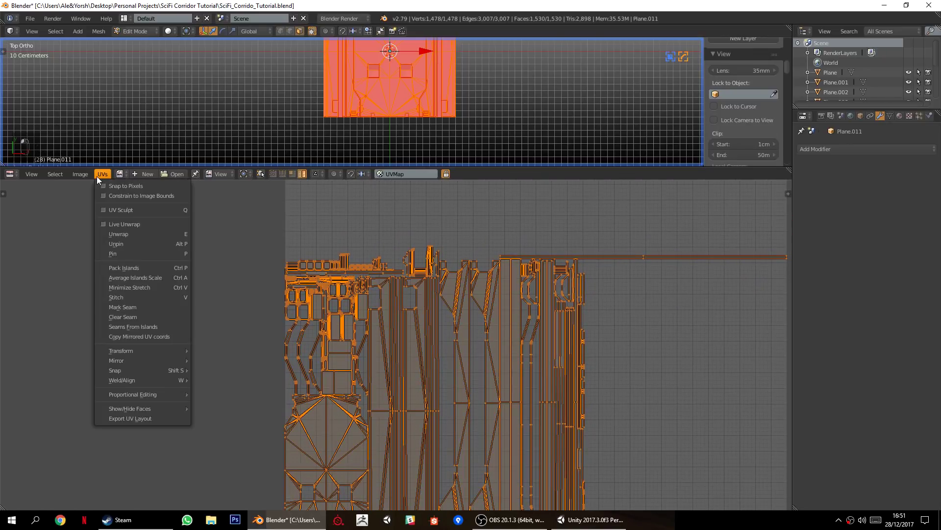
{"action": "left_click", "coordinate": [149, 279]}
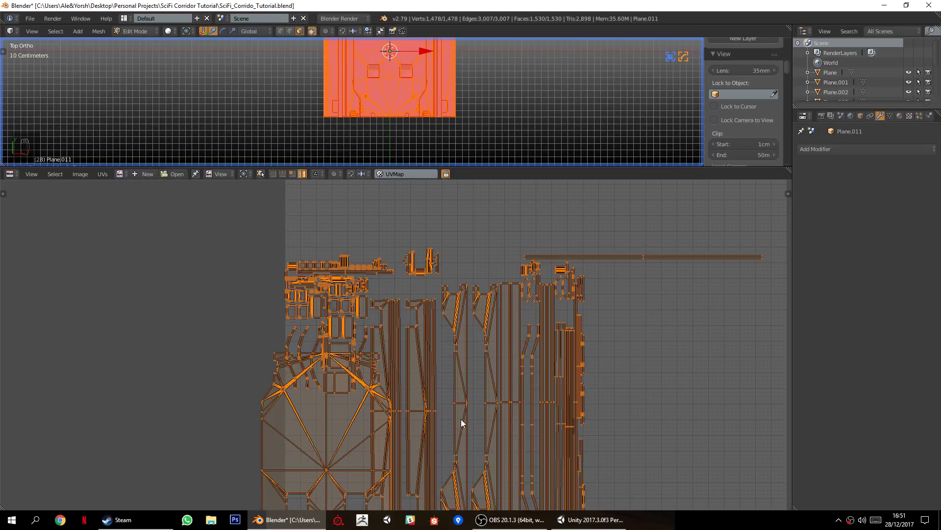
{"action": "scroll", "coordinate": [458, 419], "scroll_direction": "down", "scroll_amount": 3}
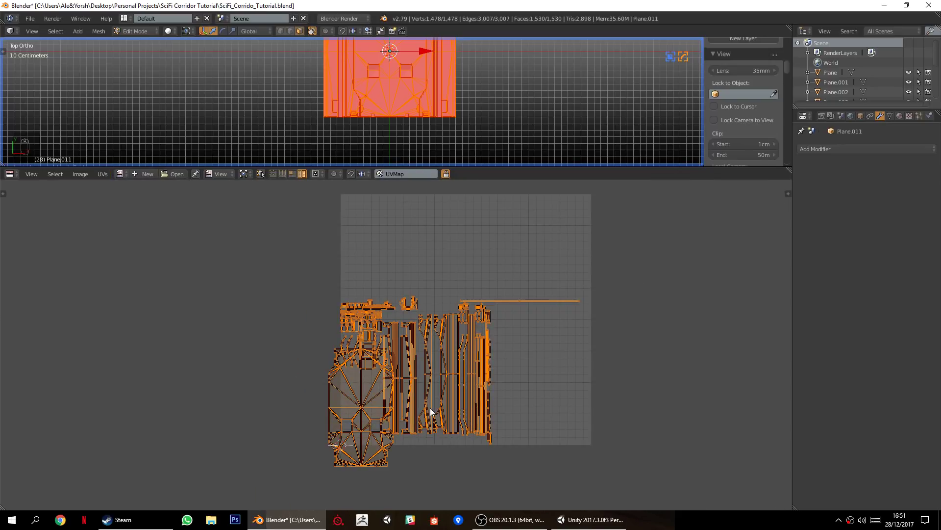
{"action": "key", "text": "ctrl+p"}
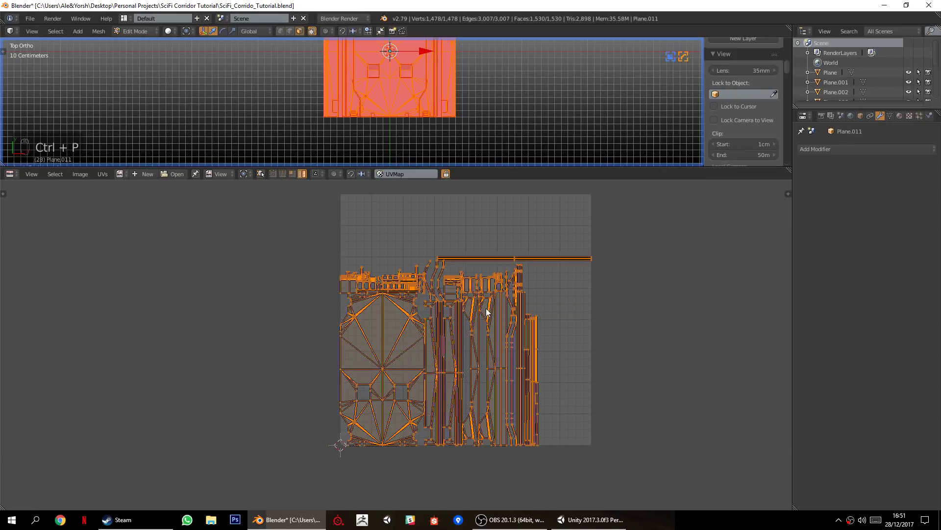
Move the long horizontal strip island above the other islands and clear the UV selection.
{"action": "scroll", "coordinate": [485, 309], "scroll_direction": "up", "scroll_amount": 2}
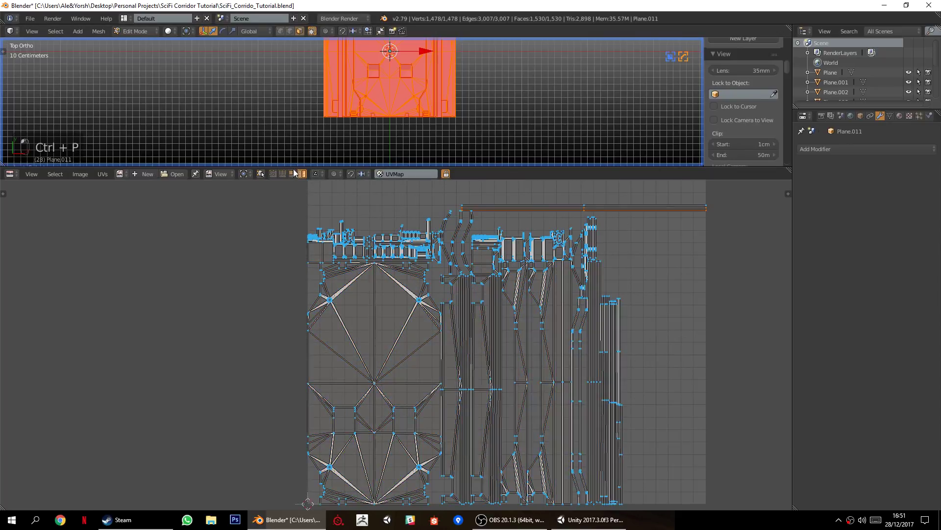
{"action": "right_click", "coordinate": [543, 206]}
{"action": "key", "text": "g"}
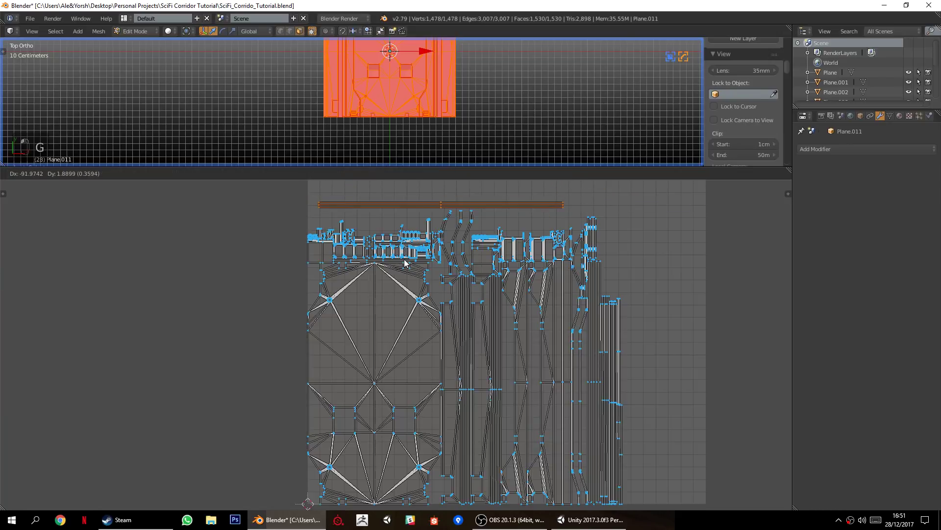
{"action": "left_click", "coordinate": [399, 260]}
{"action": "scroll", "coordinate": [398, 261], "scroll_direction": "down", "scroll_amount": 3}
{"action": "key", "text": "a"}
Run UV SA Packing with 50 island iterations, 90 rotation, flipping enabled and a 0.00 margin.
{"action": "scroll", "coordinate": [246, 324], "scroll_direction": "up", "scroll_amount": 2}
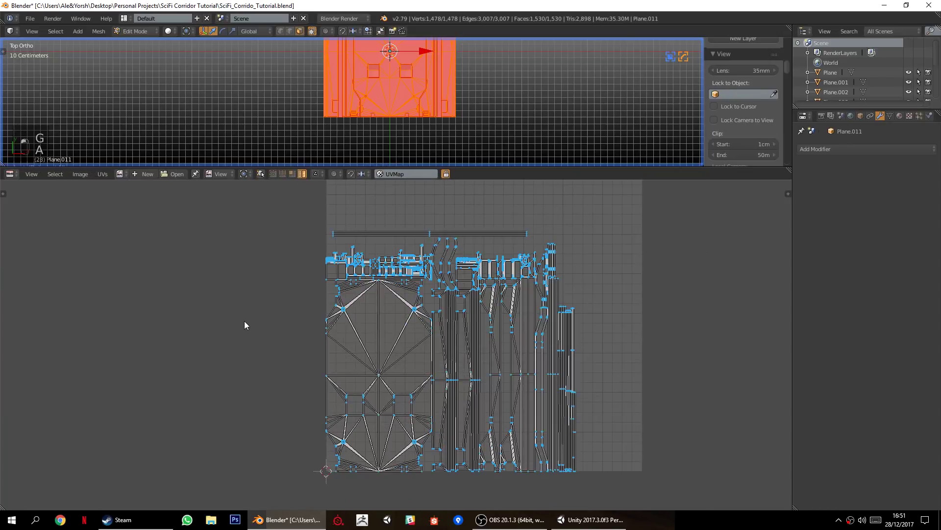
{"action": "key", "text": "t"}
{"action": "scroll", "coordinate": [66, 278], "scroll_direction": "down", "scroll_amount": 1}
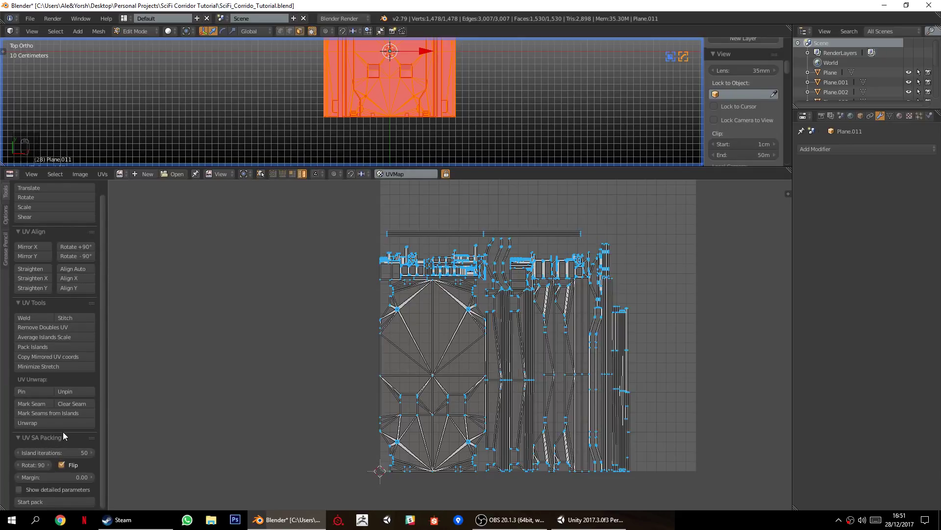
{"action": "left_click", "coordinate": [84, 435]}
{"action": "left_click", "coordinate": [44, 438]}
{"action": "left_click", "coordinate": [35, 502]}
{"action": "scroll", "coordinate": [359, 378], "scroll_direction": "down", "scroll_amount": 1}
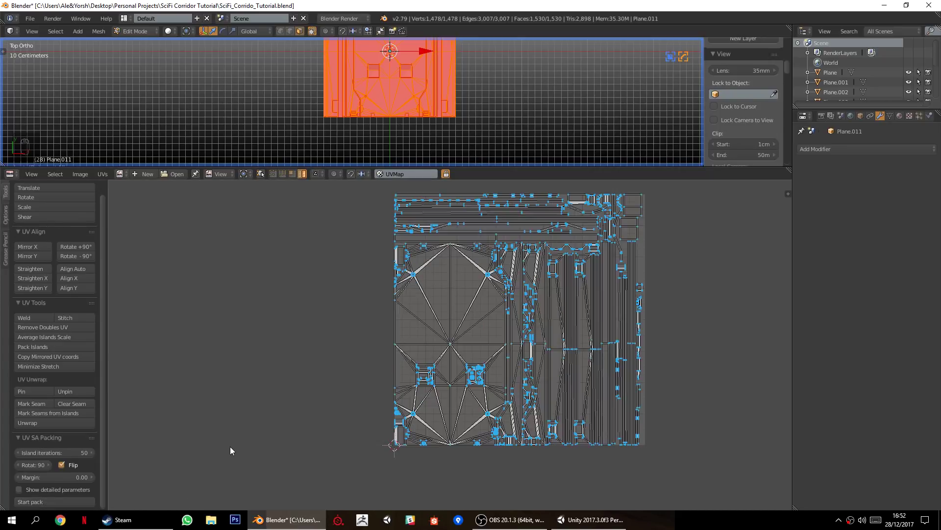
Enlarge the UV editor and examine the small islands packed inside the central panel's two square openings.
{"action": "middle_click_drag", "start_coordinate": [518, 300], "coordinate": [402, 346]}
{"action": "left_click_drag", "start_coordinate": [462, 168], "coordinate": [463, 41]}
{"action": "scroll", "coordinate": [357, 294], "scroll_direction": "up", "scroll_amount": 7}
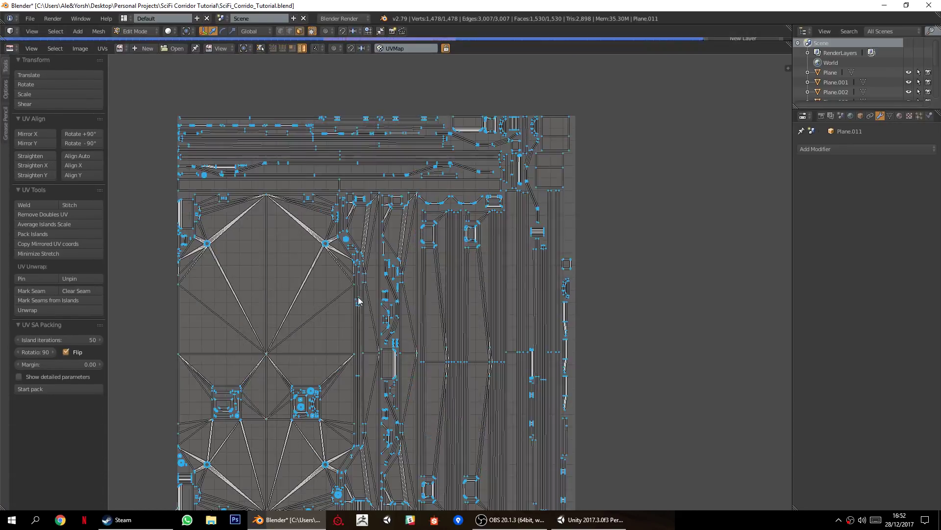
{"action": "scroll", "coordinate": [507, 370], "scroll_direction": "up", "scroll_amount": 3}
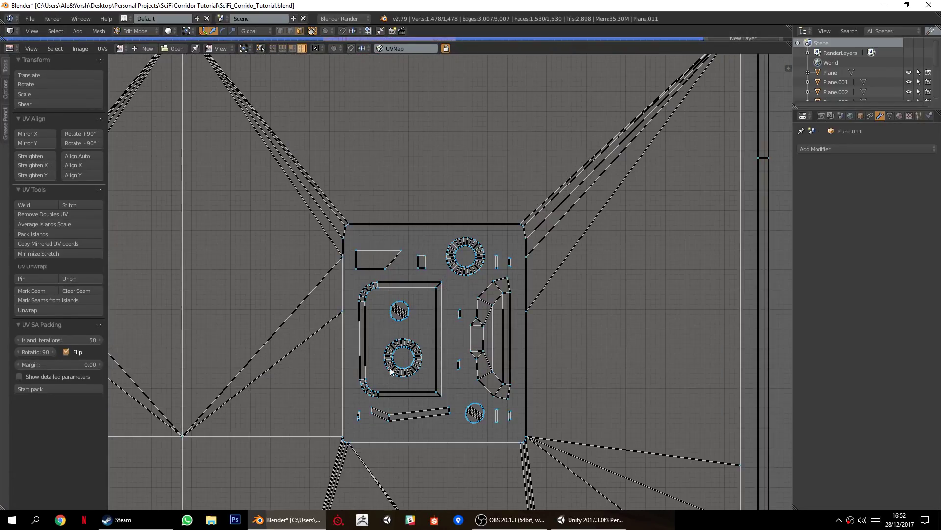
{"action": "scroll", "coordinate": [440, 367], "scroll_direction": "down", "scroll_amount": 4}
{"action": "scroll", "coordinate": [240, 294], "scroll_direction": "up", "scroll_amount": 3}
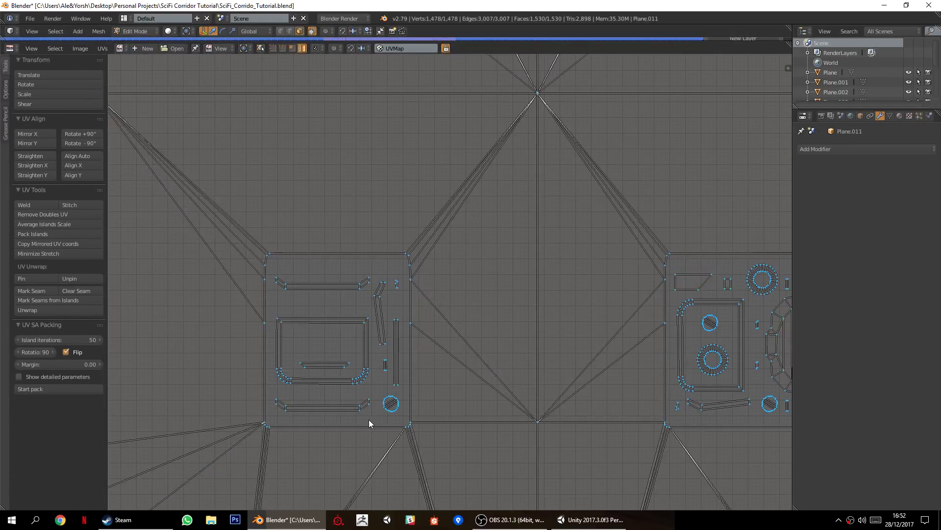
Examine the packed UV islands, from the central panel's square openings down to the lower corner and up to the long horizontal strips.
{"action": "scroll", "coordinate": [382, 393], "scroll_direction": "down", "scroll_amount": 5}
{"action": "scroll", "coordinate": [405, 382], "scroll_direction": "up", "scroll_amount": 4}
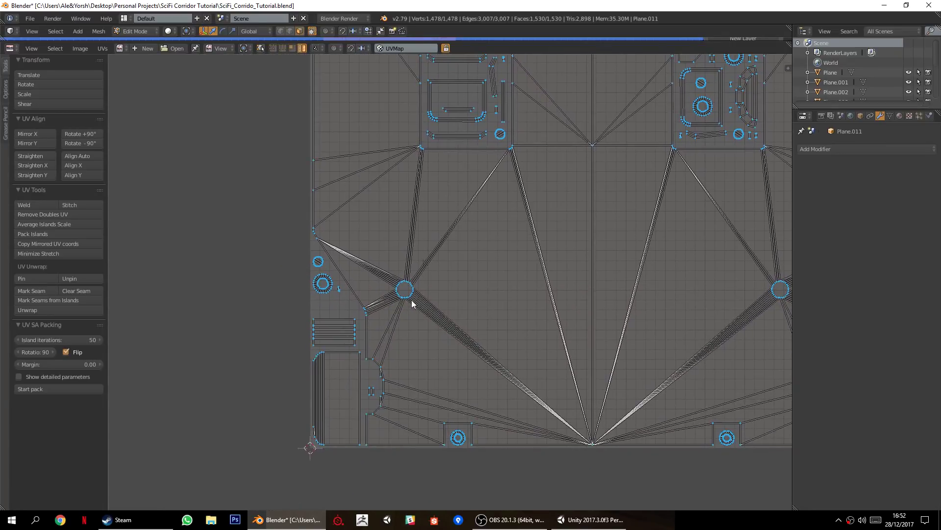
{"action": "scroll", "coordinate": [417, 284], "scroll_direction": "down", "scroll_amount": 2}
{"action": "scroll", "coordinate": [441, 354], "scroll_direction": "up", "scroll_amount": 4}
{"action": "scroll", "coordinate": [439, 321], "scroll_direction": "down", "scroll_amount": 5}
{"action": "middle_click_drag", "start_coordinate": [439, 192], "coordinate": [330, 332]}
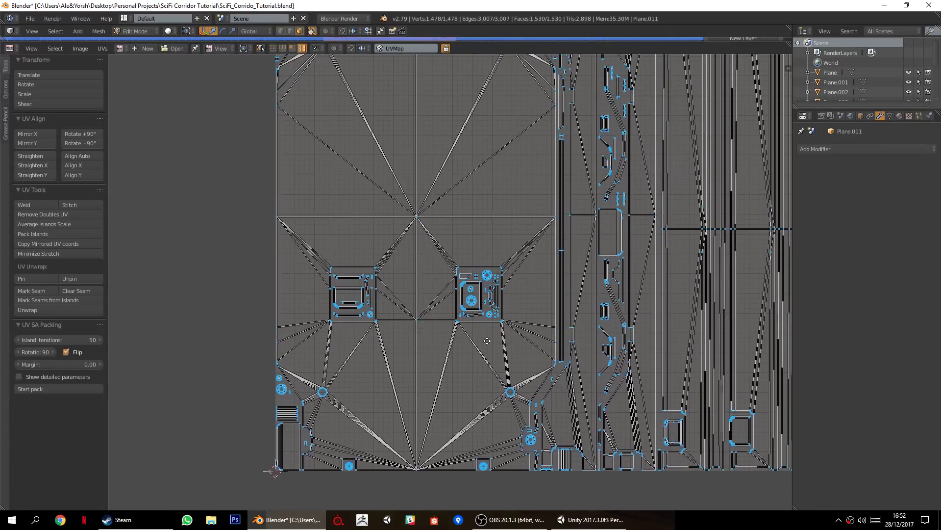
{"action": "middle_click_drag", "start_coordinate": [497, 339], "coordinate": [306, 308]}
{"action": "scroll", "coordinate": [392, 227], "scroll_direction": "down", "scroll_amount": 5}
{"action": "middle_click_drag", "start_coordinate": [407, 211], "coordinate": [485, 298]}
{"action": "scroll", "coordinate": [374, 387], "scroll_direction": "up", "scroll_amount": 2}
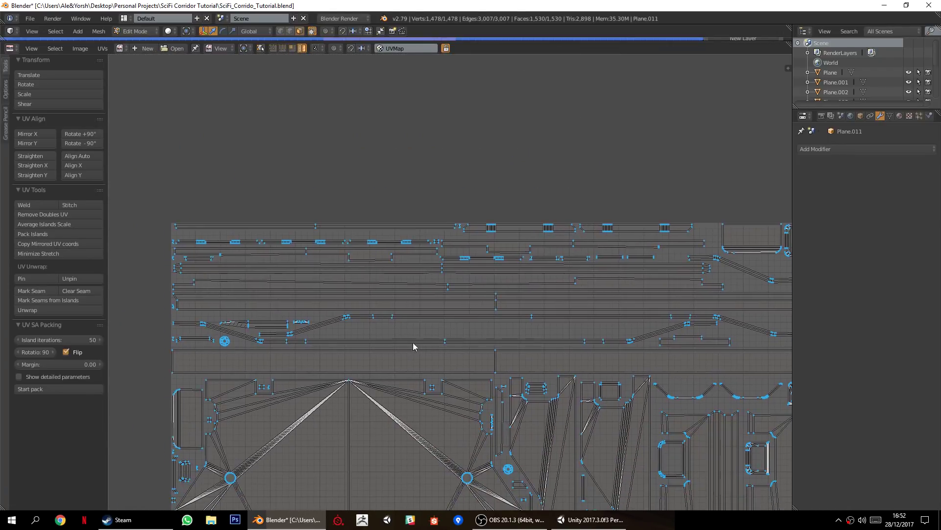
{"action": "scroll", "coordinate": [435, 263], "scroll_direction": "up", "scroll_amount": 3}
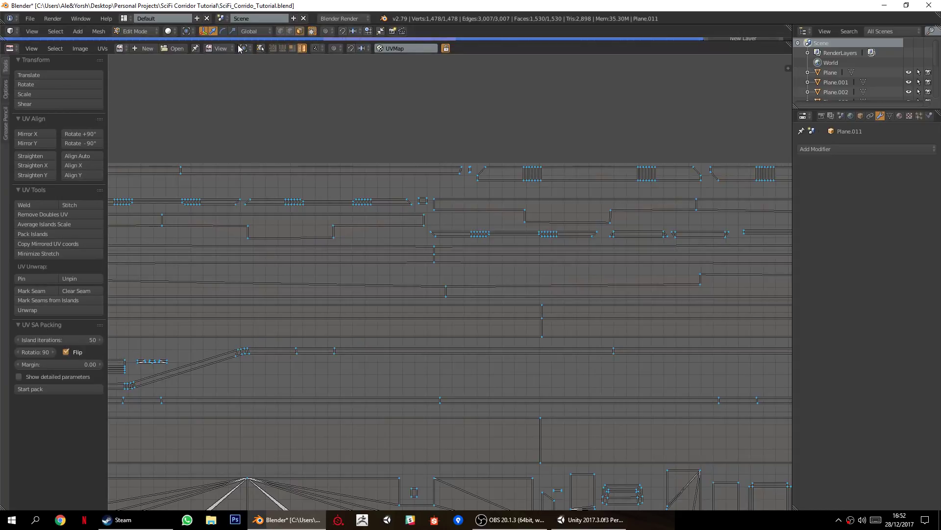
Shrink the UV editor, show the 3D view's tool shelf, and look through the mesh, texel density and UV packing tools.
{"action": "left_click_drag", "start_coordinate": [233, 39], "coordinate": [231, 349]}
{"action": "key", "text": "t"}
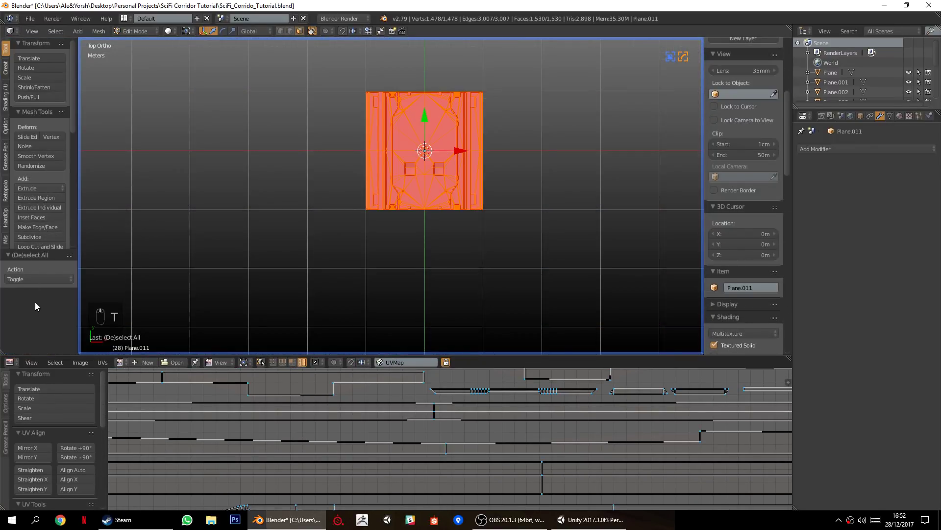
{"action": "scroll", "coordinate": [52, 131], "scroll_direction": "down", "scroll_amount": 10}
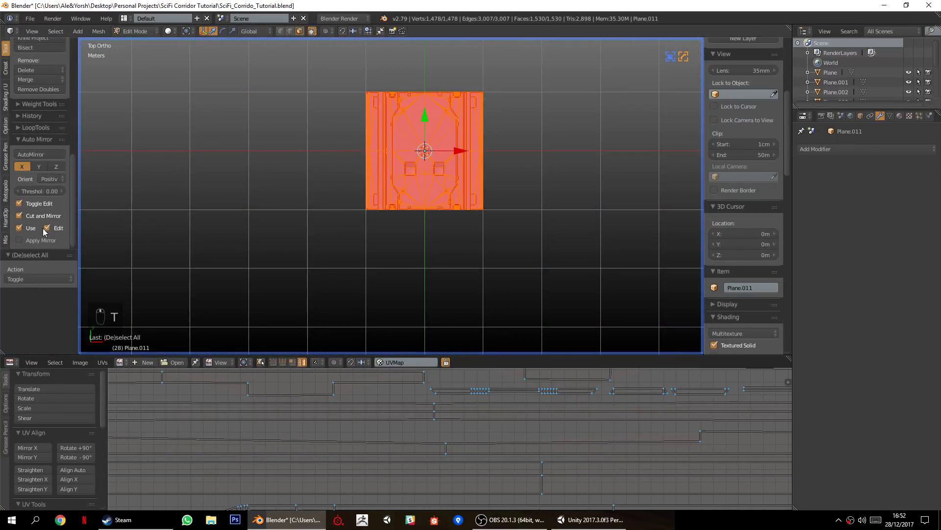
{"action": "left_click", "coordinate": [18, 139]}
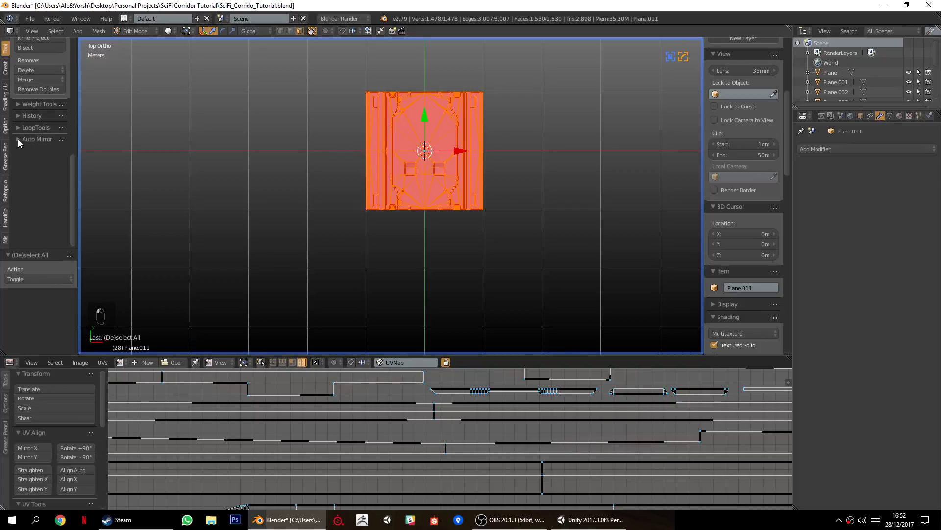
{"action": "scroll", "coordinate": [9, 142], "scroll_direction": "up", "scroll_amount": 5}
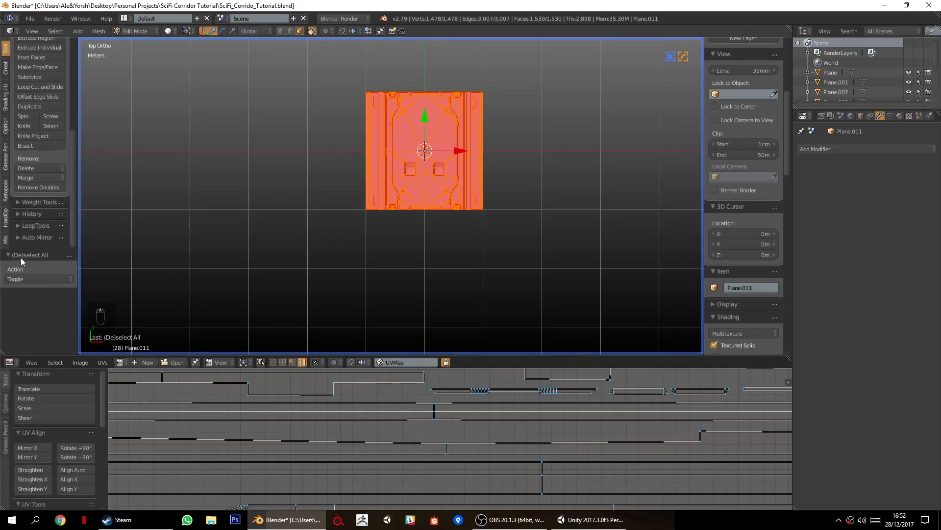
{"action": "left_click", "coordinate": [5, 240]}
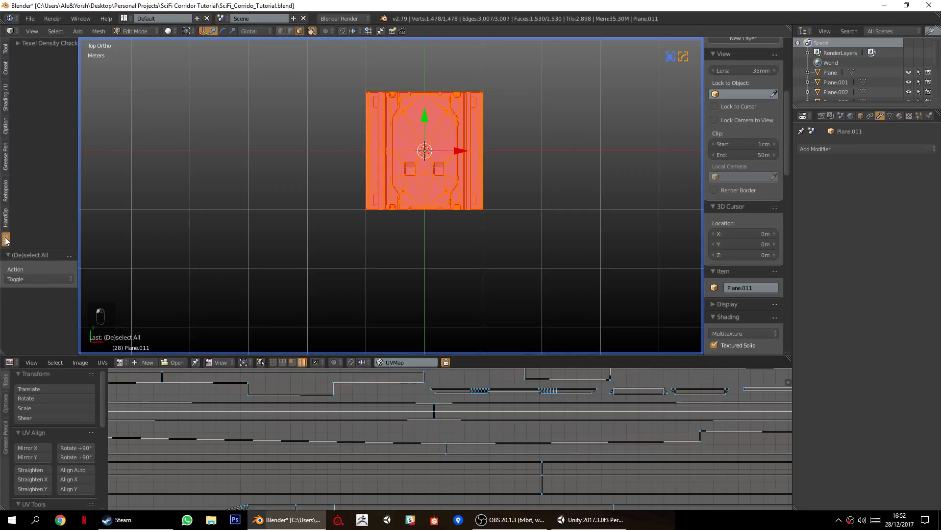
{"action": "left_click", "coordinate": [6, 54]}
{"action": "scroll", "coordinate": [41, 158], "scroll_direction": "down", "scroll_amount": 5}
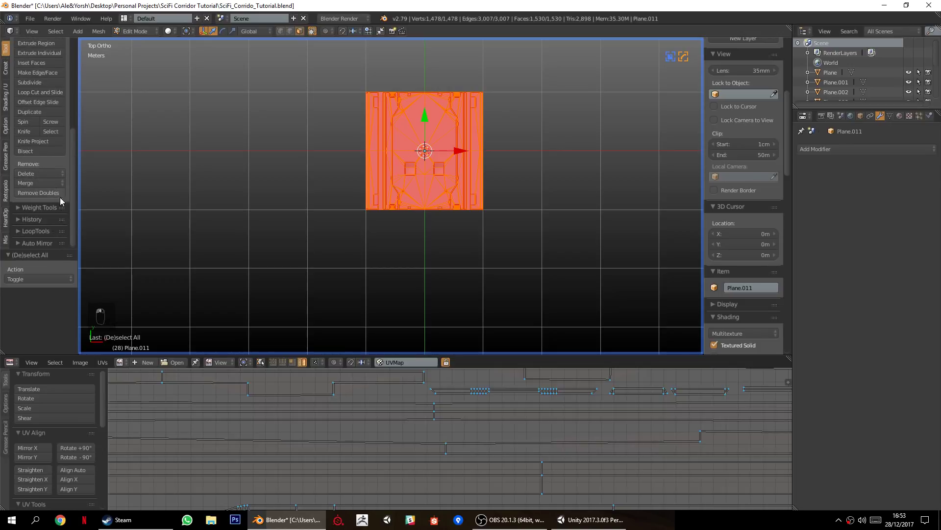
{"action": "scroll", "coordinate": [49, 424], "scroll_direction": "down", "scroll_amount": 8}
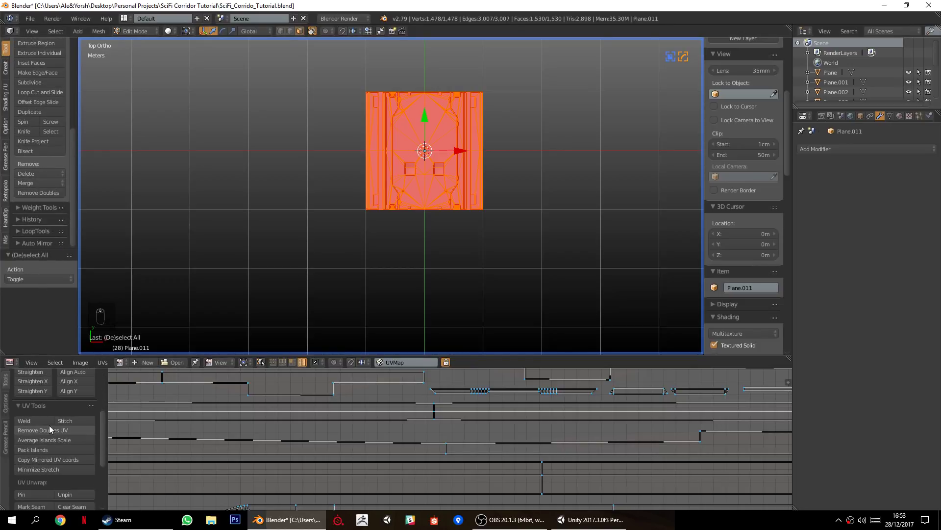
{"action": "scroll", "coordinate": [52, 427], "scroll_direction": "down", "scroll_amount": 1}
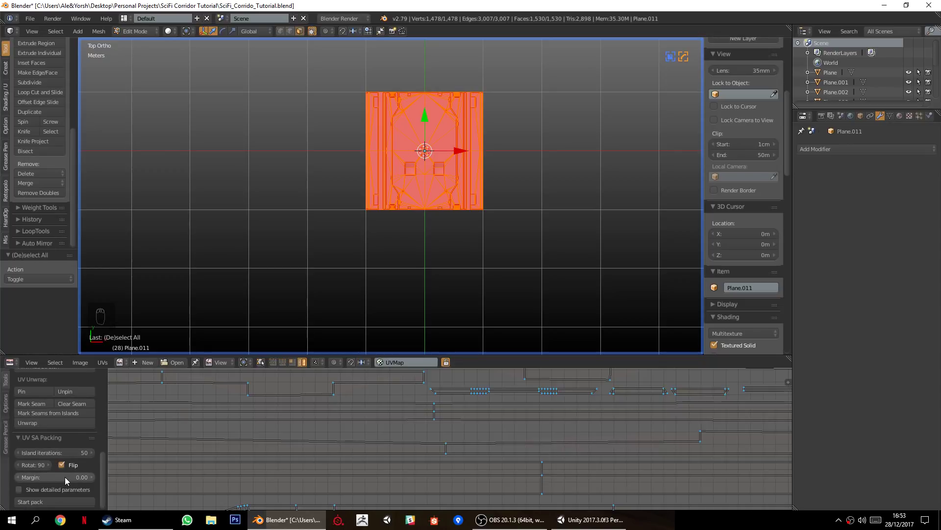
{"action": "scroll", "coordinate": [335, 439], "scroll_direction": "down", "scroll_amount": 6}
{"action": "scroll", "coordinate": [339, 452], "scroll_direction": "up", "scroll_amount": 4}
{"action": "scroll", "coordinate": [342, 448], "scroll_direction": "down", "scroll_amount": 4}
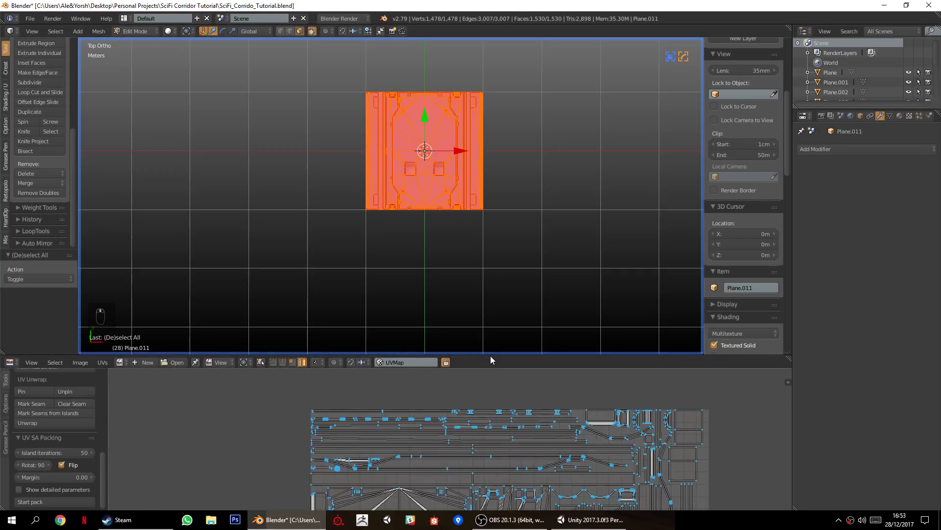
Enlarge the 3D view, switch it to perspective, return the floor panel to Object Mode and save the file.
{"action": "left_click_drag", "start_coordinate": [491, 355], "coordinate": [449, 455]}
{"action": "middle_click_drag", "start_coordinate": [494, 253], "coordinate": [439, 306], "text": "shift"}
{"action": "middle_click_drag", "start_coordinate": [452, 298], "coordinate": [460, 336], "text": "ctrl"}
{"action": "middle_click_drag", "start_coordinate": [502, 282], "coordinate": [508, 311], "text": "ctrl"}
{"action": "key", "text": "KP_5"}
{"action": "middle_click_drag", "start_coordinate": [481, 364], "coordinate": [509, 315]}
{"action": "key", "text": "Tab"}
{"action": "key", "text": "ctrl+w"}
{"action": "left_click", "coordinate": [508, 311]}
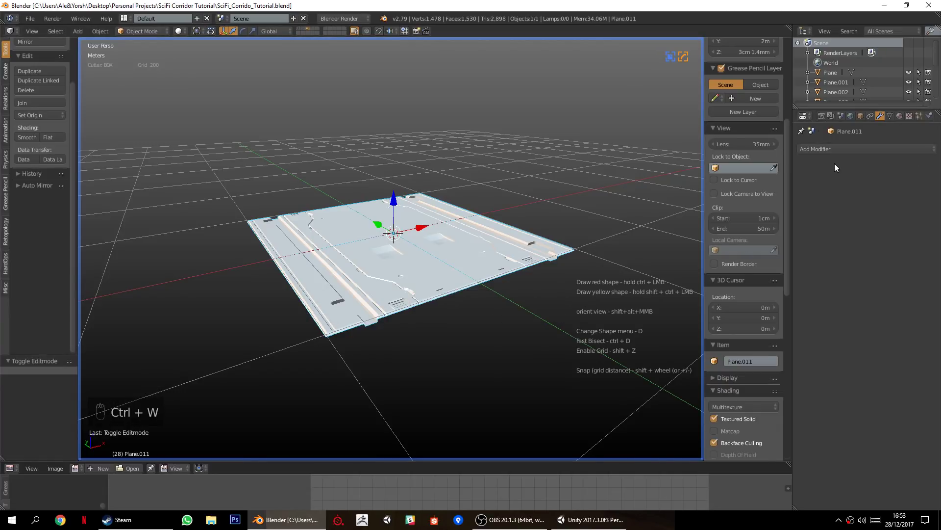
Replace the floor panel's shared material with a new one named Floor_SciFiCorridor_2x2.
{"action": "left_click", "coordinate": [898, 116]}
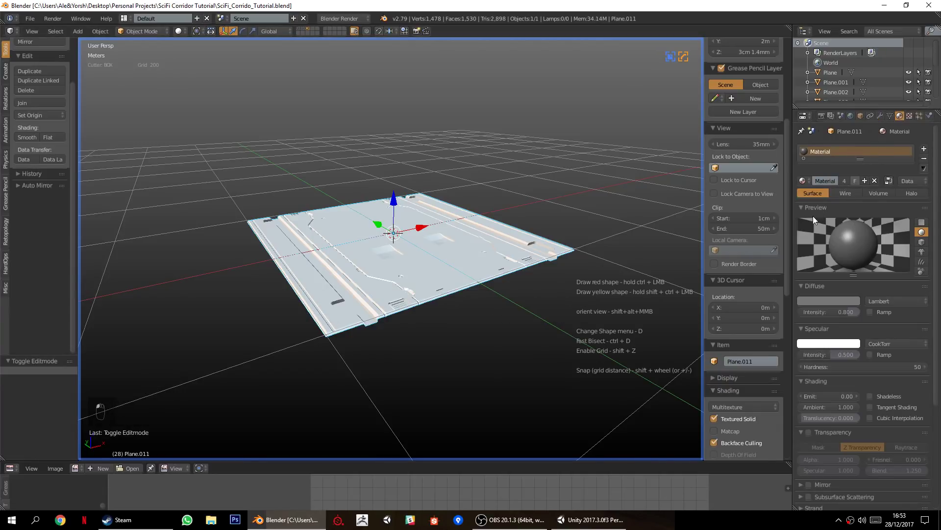
{"action": "left_click", "coordinate": [924, 160]}
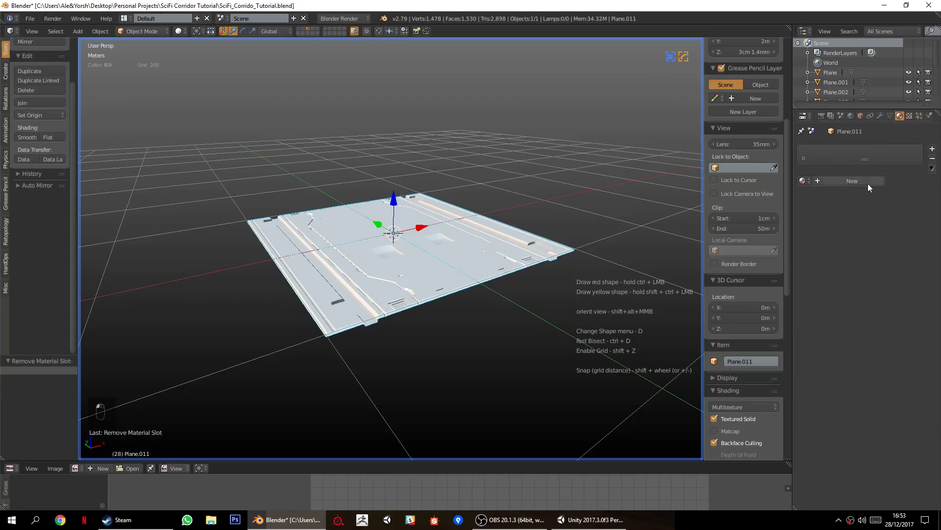
{"action": "left_click", "coordinate": [837, 179]}
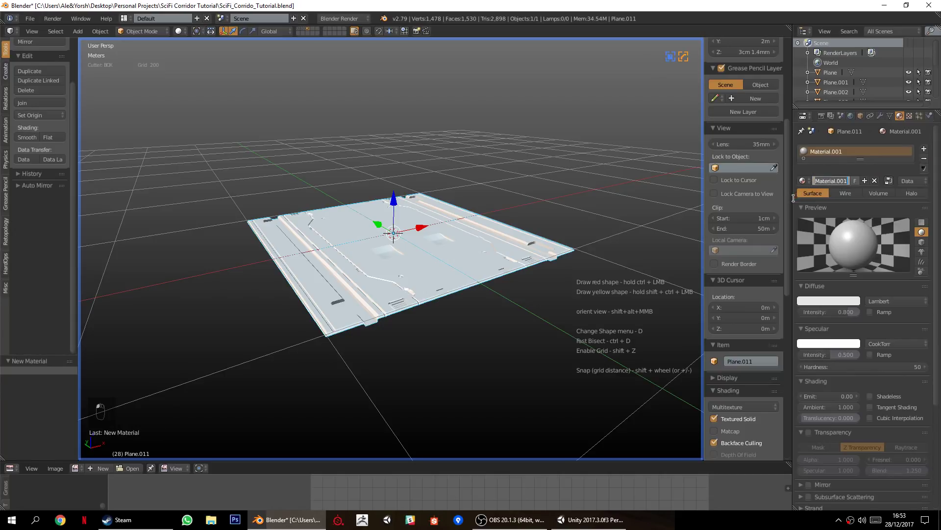
{"action": "key", "text": "BackSpace"}
{"action": "type", "text": "Floo"}
{"action": "type", "text": "r_T"}
{"action": "type", "text": "ci"}
{"action": "type", "text": "FiCorridor_"}
{"action": "type", "text": "2x2"}
{"action": "key", "text": "Return"}
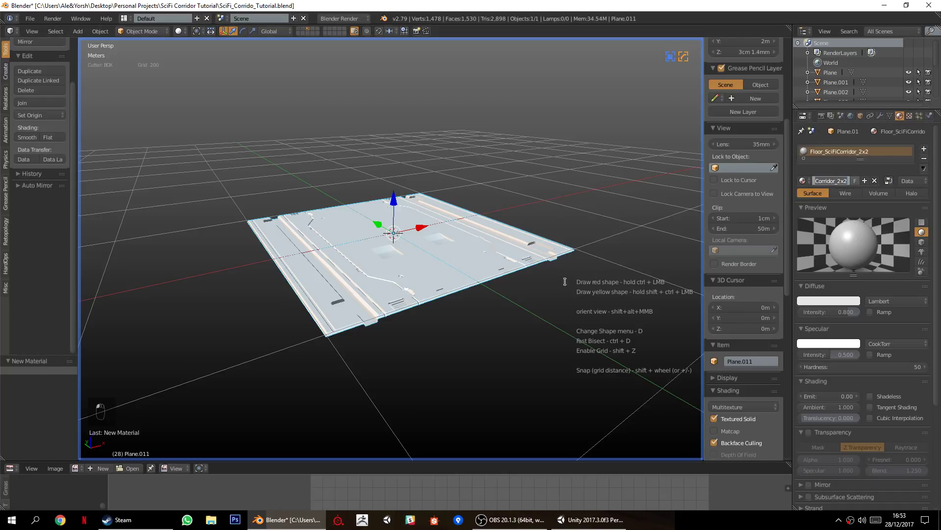
Select the floor panel and save the file with its new material.
{"action": "right_click", "coordinate": [440, 281]}
{"action": "middle_click_drag", "start_coordinate": [504, 301], "coordinate": [479, 352]}
{"action": "key", "text": "ctrl+s"}
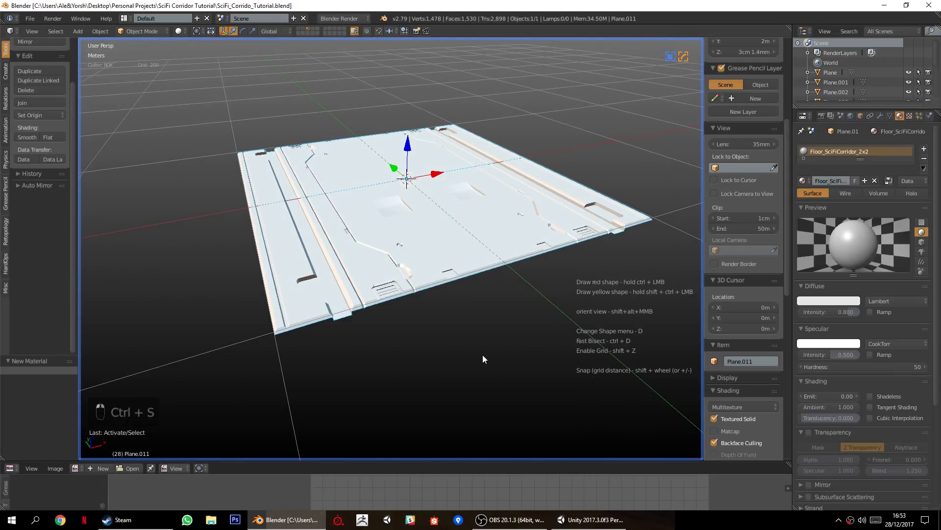
Export only the selected floor panel to the Desktop as Floor_SciFiCorridor_2x2.fbx.
{"action": "left_click", "coordinate": [30, 19]}
{"action": "mouse_move", "coordinate": [63, 214]}
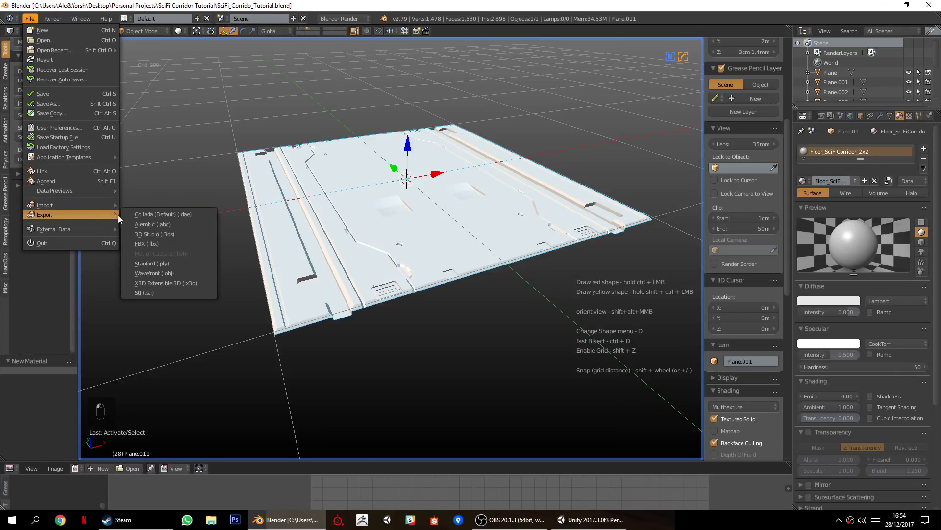
{"action": "left_click", "coordinate": [147, 244]}
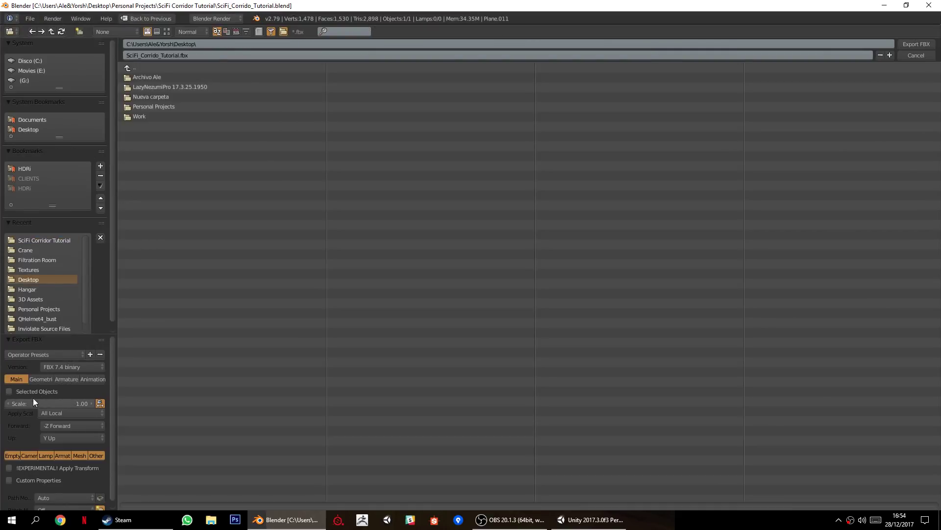
{"action": "left_click", "coordinate": [20, 389]}
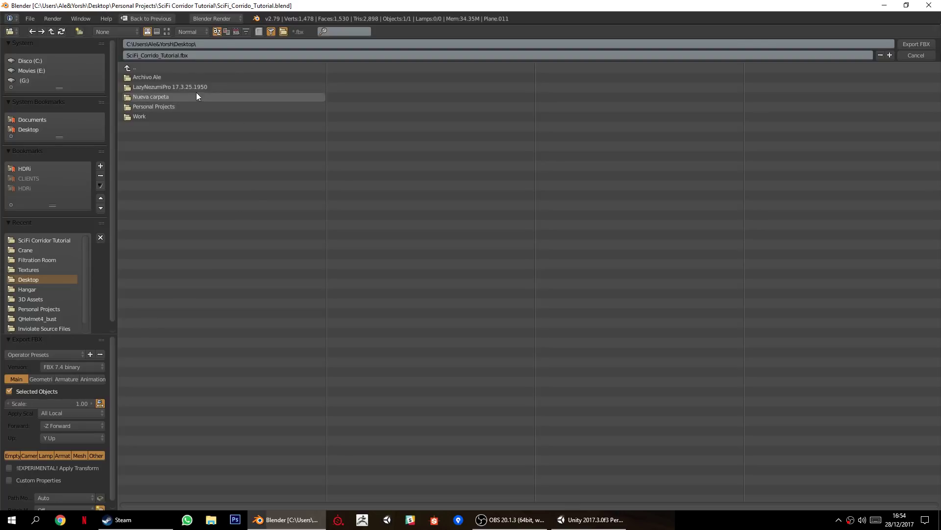
{"action": "left_click", "coordinate": [195, 55]}
{"action": "type", "text": "Floor_SciFiCorridor_2x2.fbx"}
{"action": "key", "text": "Return"}
{"action": "key", "text": "KP_Enter"}
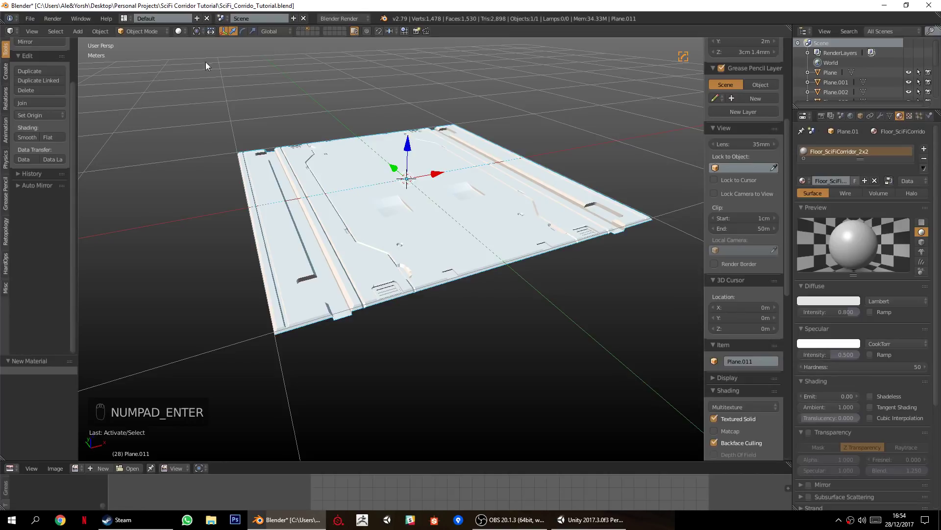
Show the layer with the high-poly floor, select all its objects and check the active object's modifiers.
{"action": "left_click", "coordinate": [304, 28]}
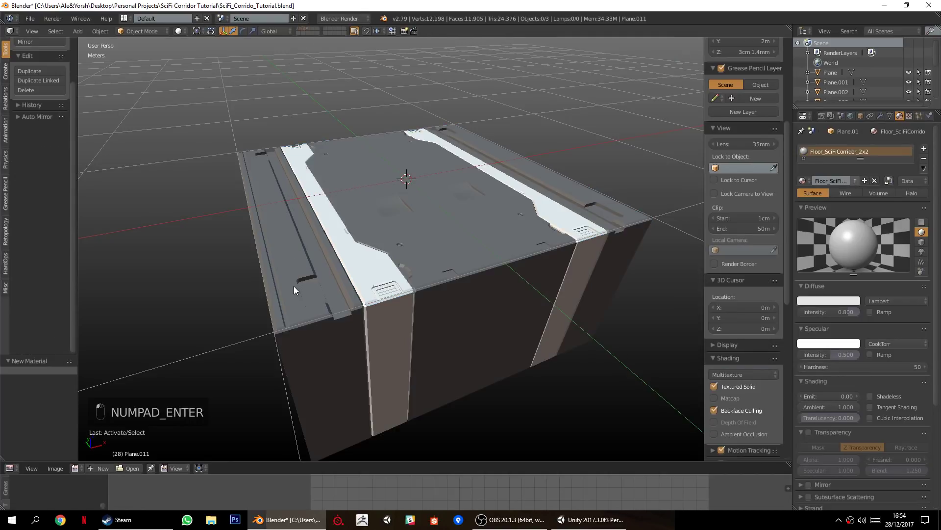
{"action": "key", "text": "a"}
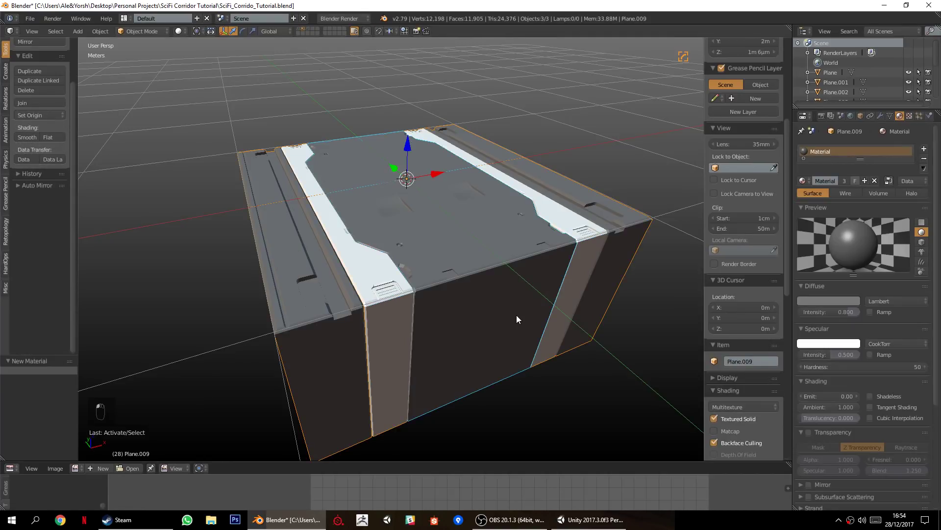
{"action": "left_click", "coordinate": [880, 116]}
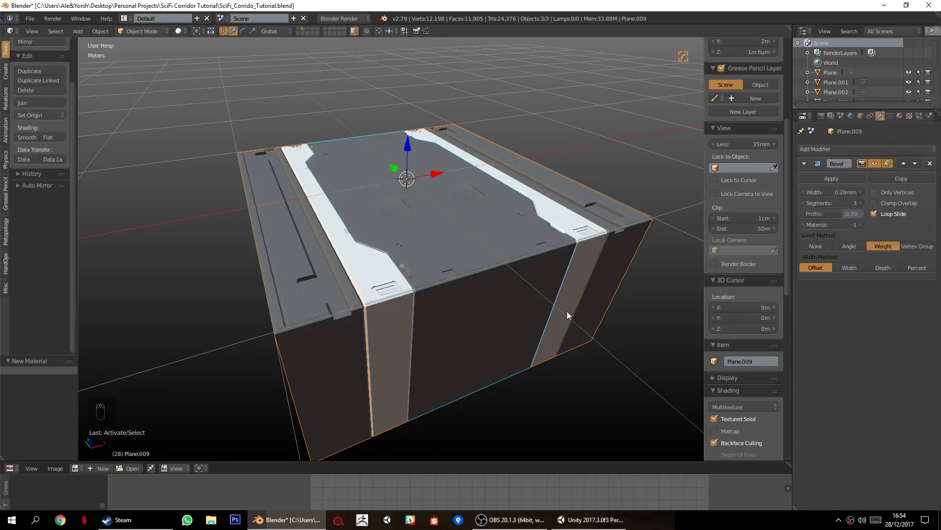
Export the selected high-poly floor objects as FBX under the same base name with its number raised three times.
{"action": "left_click", "coordinate": [30, 18]}
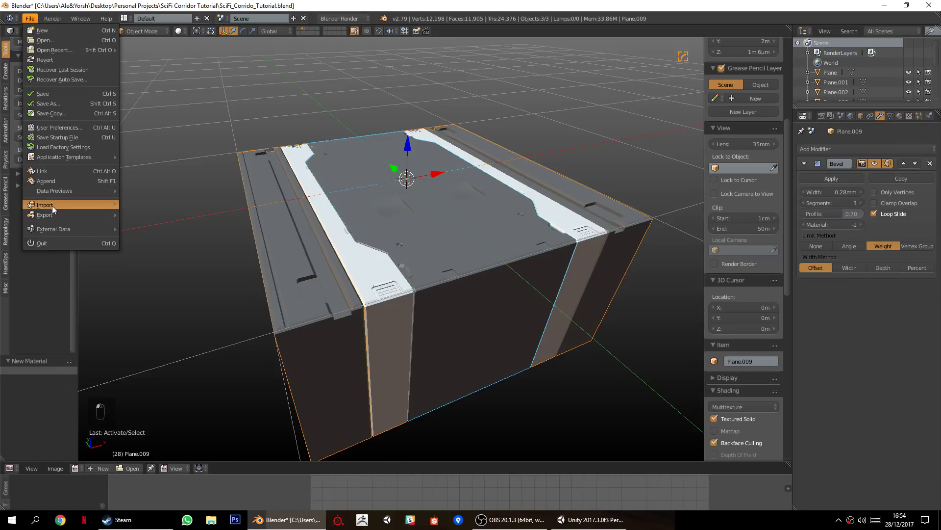
{"action": "mouse_move", "coordinate": [51, 216]}
{"action": "left_click", "coordinate": [143, 244]}
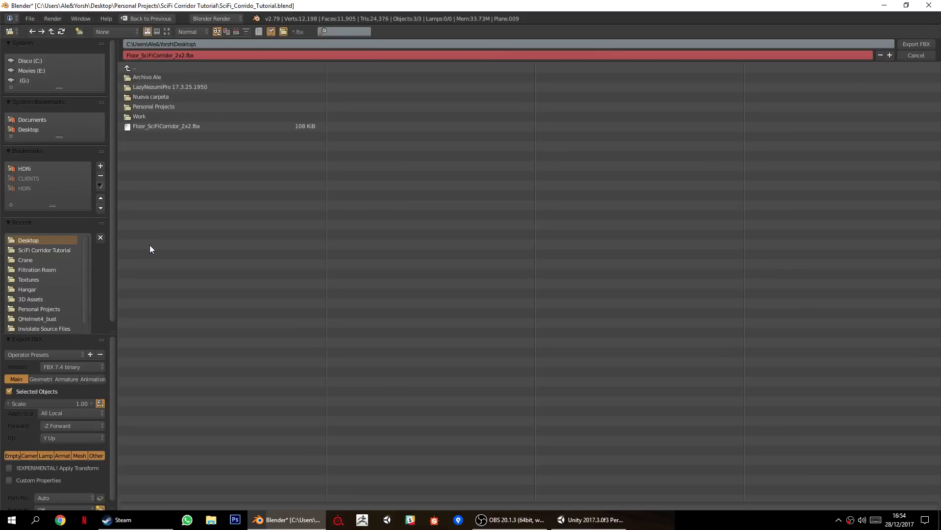
{"action": "key", "text": "KP_Add"}
{"action": "key", "text": "KP_Add"}
{"action": "key", "text": "KP_Add"}
{"action": "key", "text": "KP_Enter"}
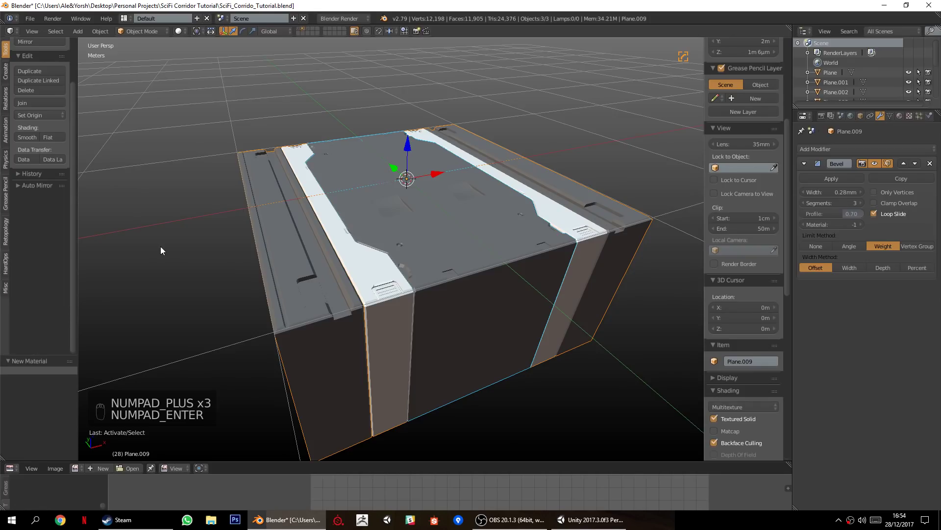
In Substance Painter, create a new project from Floor_SciFiCorridor_2x2.fbx with a document resolution of 2048.
{"action": "left_click", "coordinate": [337, 522]}
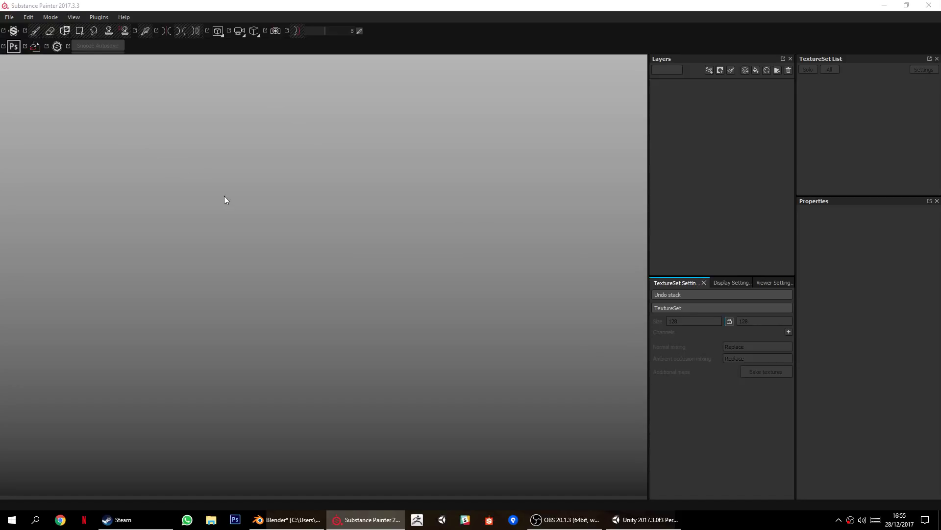
{"action": "key", "text": "ctrl+n"}
{"action": "left_click", "coordinate": [553, 167]}
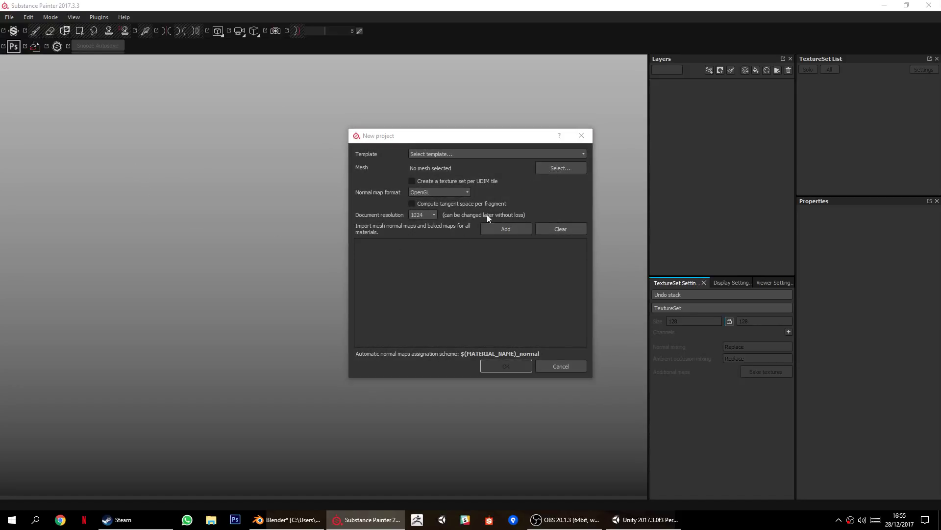
{"action": "double_click", "coordinate": [502, 202]}
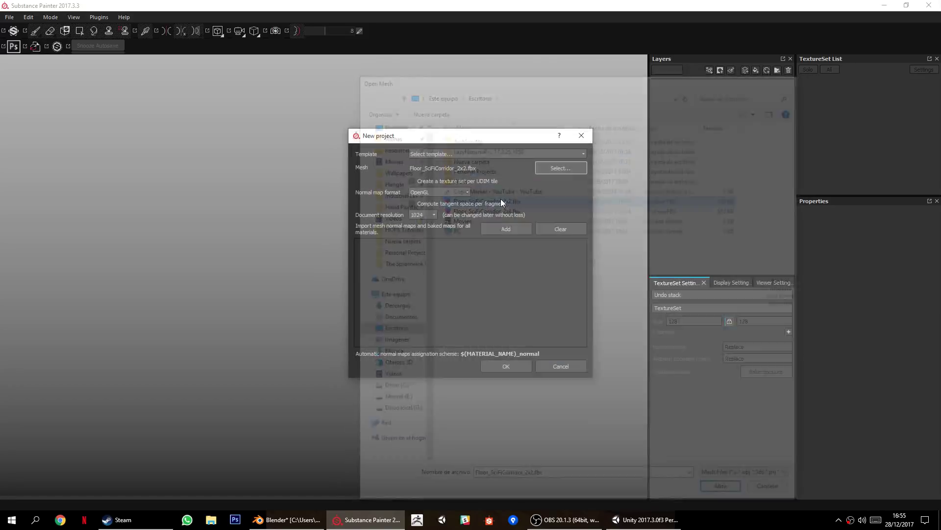
{"action": "left_click", "coordinate": [431, 216]}
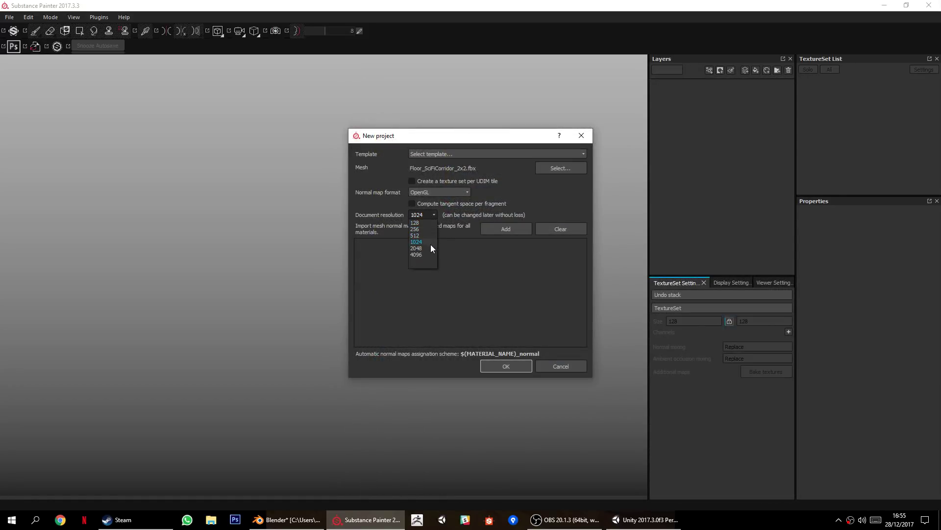
{"action": "left_click", "coordinate": [517, 366]}
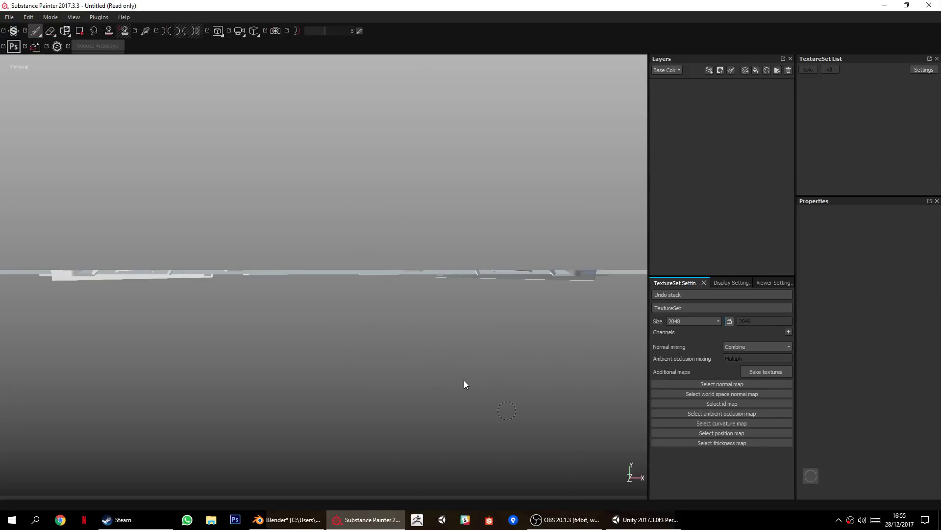
Open the texture baking settings and load the exported high-poly floor FBX as the high definition mesh.
{"action": "left_click_drag", "start_coordinate": [464, 317], "coordinate": [492, 409], "text": "alt"}
{"action": "left_click_drag", "start_coordinate": [409, 339], "coordinate": [475, 386], "text": "alt"}
{"action": "right_click_drag", "start_coordinate": [475, 387], "coordinate": [434, 390], "text": "shift"}
{"action": "left_click_drag", "start_coordinate": [416, 365], "coordinate": [299, 313], "text": "alt"}
{"action": "middle_click_drag", "start_coordinate": [412, 311], "coordinate": [300, 306], "text": "alt"}
{"action": "left_click_drag", "start_coordinate": [300, 305], "coordinate": [421, 345], "text": "alt"}
{"action": "left_click", "coordinate": [762, 430]}
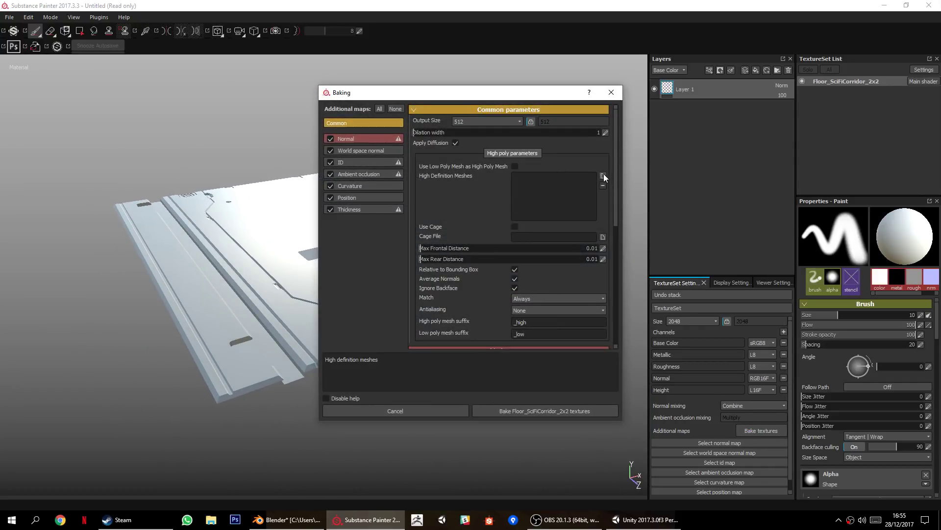
{"action": "left_click", "coordinate": [603, 176]}
{"action": "double_click", "coordinate": [484, 209]}
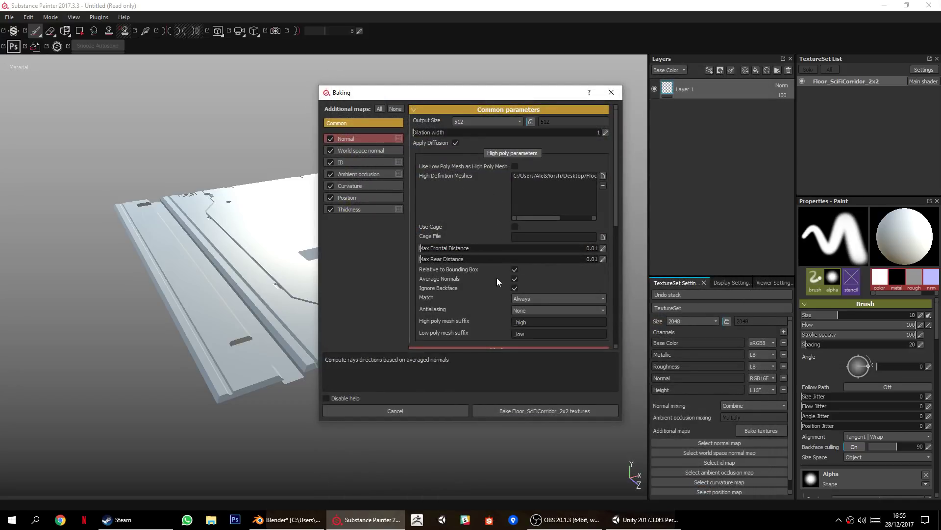
Set the bake's max frontal distance to 0.15 and max rear distance to 0.14, and exclude the ID and thickness maps.
{"action": "left_click", "coordinate": [445, 249]}
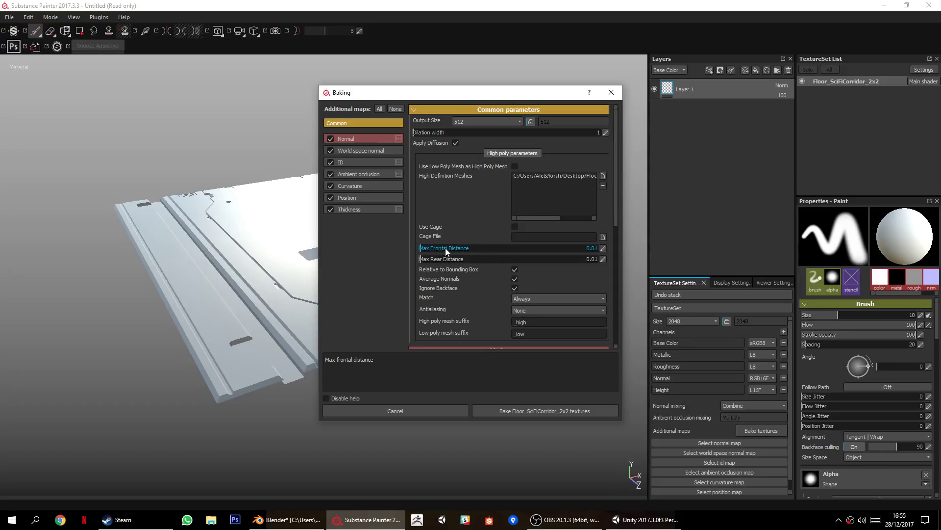
{"action": "left_click", "coordinate": [444, 259]}
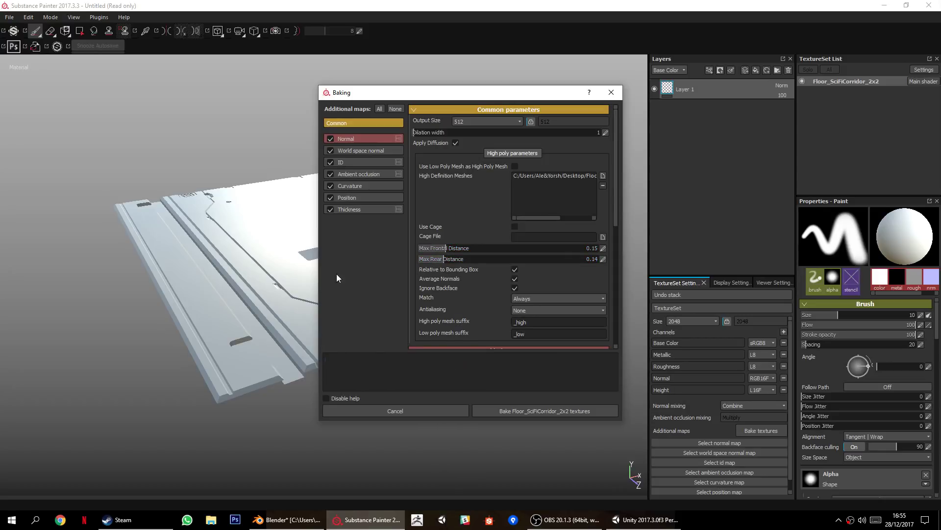
{"action": "left_click", "coordinate": [330, 162]}
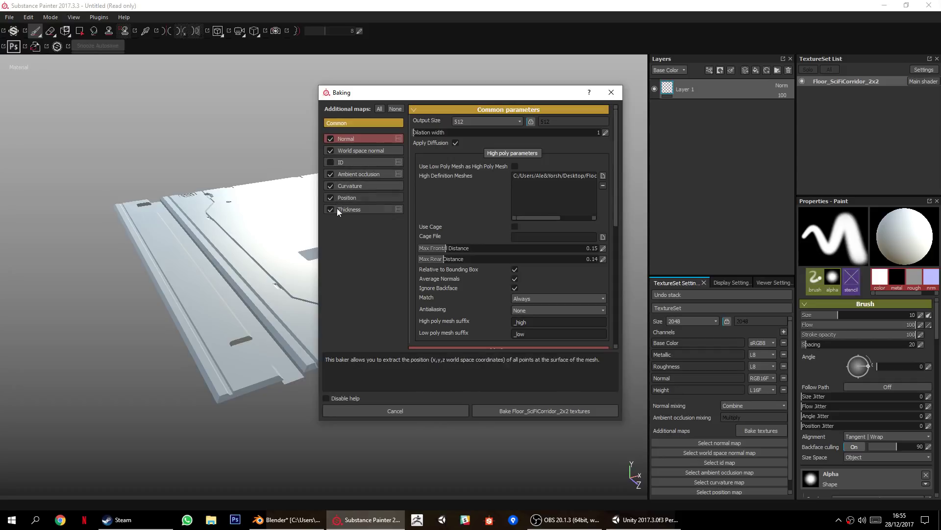
{"action": "left_click", "coordinate": [330, 209]}
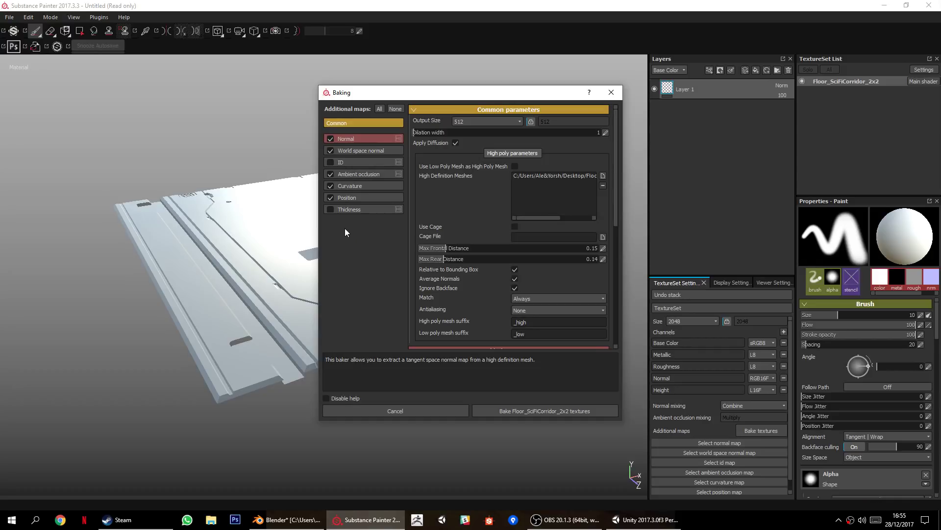
Set the output size to 2048 and antialiasing to Subsampling 2x2, and bake the floor's texture maps.
{"action": "left_click", "coordinate": [486, 128]}
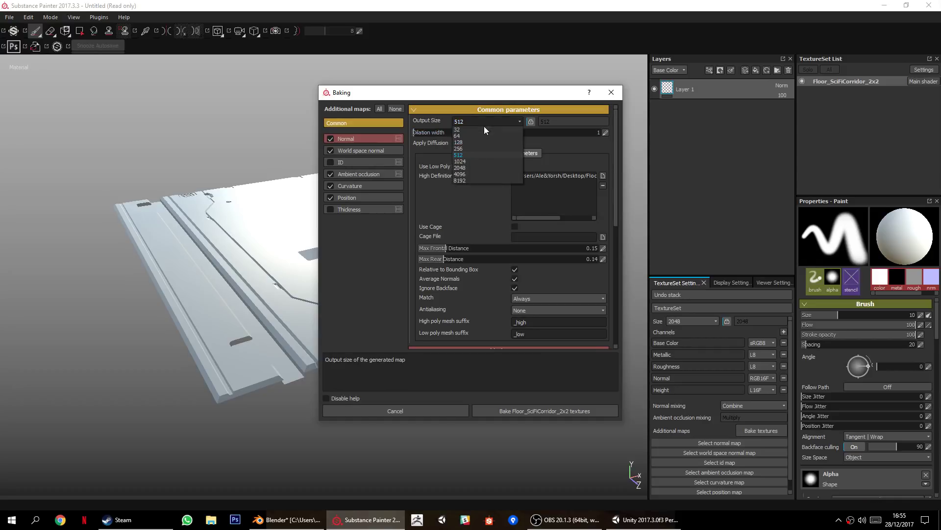
{"action": "left_click", "coordinate": [469, 167]}
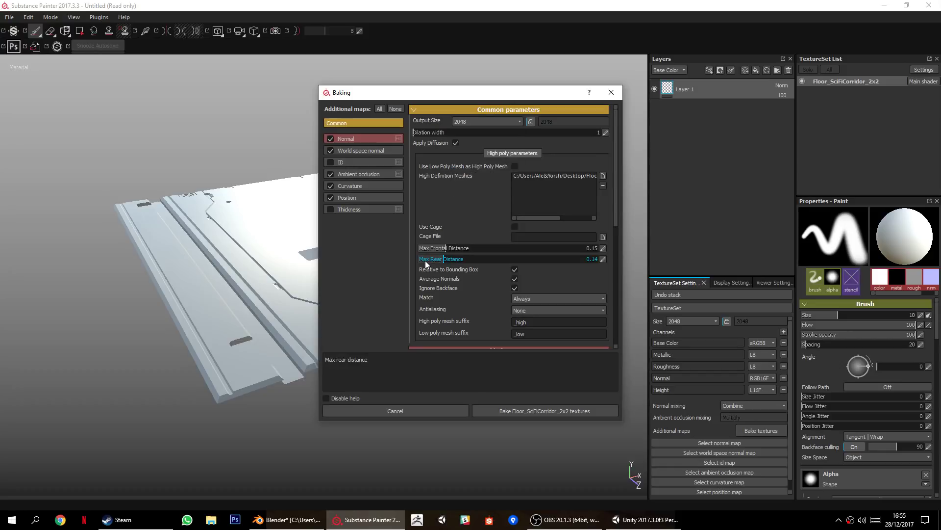
{"action": "left_click", "coordinate": [517, 313]}
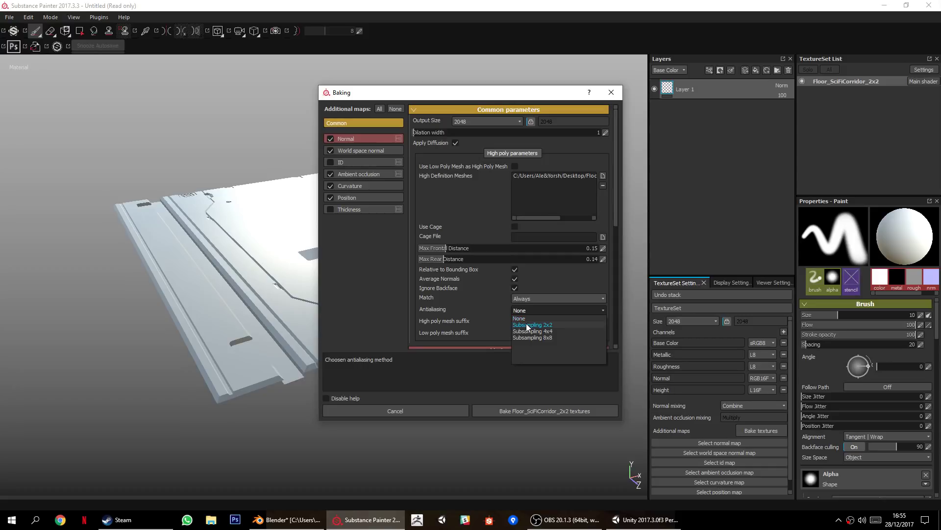
{"action": "left_click", "coordinate": [525, 323]}
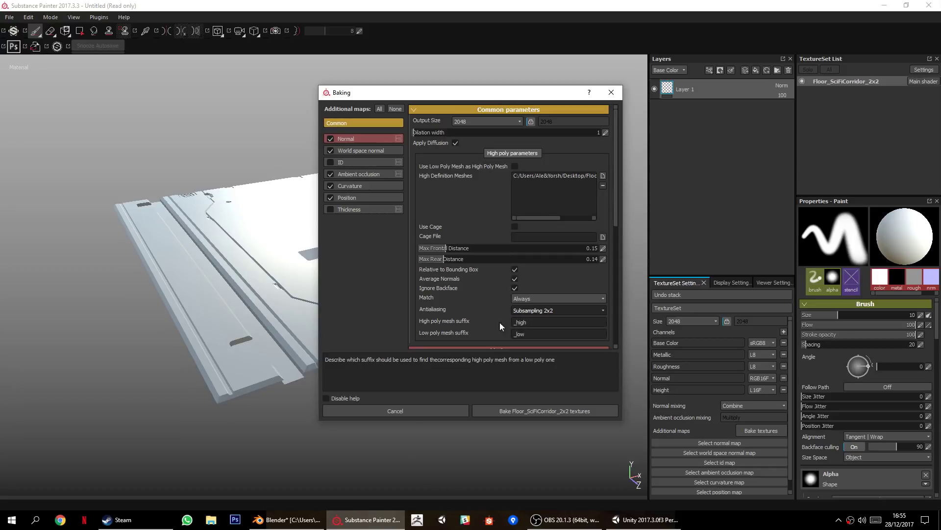
{"action": "left_click", "coordinate": [524, 410]}
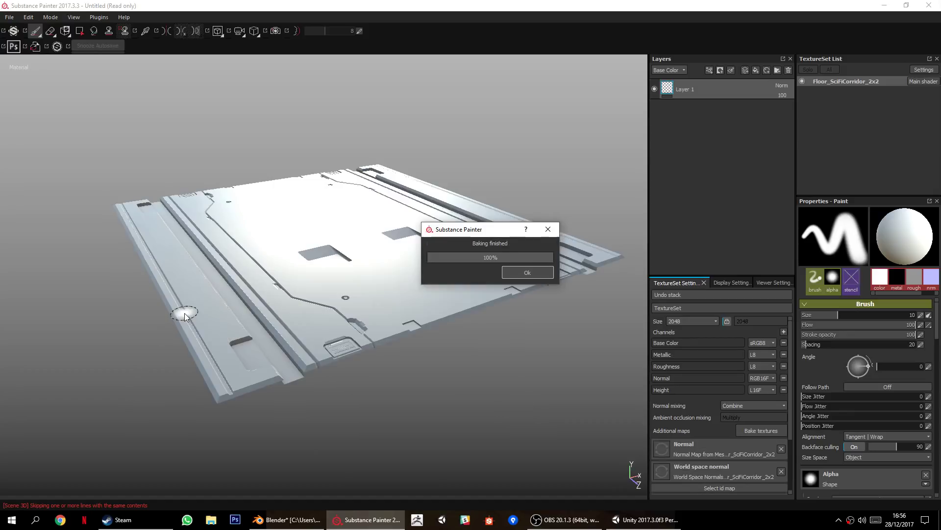
Inspect the baked detail on the floor panel from several angles, including the vent, grooves, recesses and outer edges.
{"action": "mouse_move", "coordinate": [375, 394]}
{"action": "left_mouse_down", "text": "alt"}
{"action": "mouse_move", "coordinate": [386, 374]}
{"action": "mouse_move", "coordinate": [491, 362]}
{"action": "mouse_move", "coordinate": [448, 433]}
{"action": "mouse_move", "coordinate": [455, 387]}
{"action": "mouse_move", "coordinate": [426, 456]}
{"action": "mouse_move", "coordinate": [395, 369]}
{"action": "mouse_move", "coordinate": [408, 339]}
{"action": "mouse_move", "coordinate": [441, 338]}
{"action": "mouse_move", "coordinate": [412, 372]}
{"action": "mouse_move", "coordinate": [405, 247]}
{"action": "mouse_move", "coordinate": [339, 378]}
{"action": "mouse_move", "coordinate": [405, 339]}
{"action": "mouse_move", "coordinate": [279, 380]}
{"action": "left_mouse_up", "text": "alt"}
{"action": "mouse_move", "coordinate": [332, 380]}
{"action": "left_mouse_down", "text": "alt"}
{"action": "mouse_move", "coordinate": [427, 425]}
{"action": "mouse_move", "coordinate": [455, 424]}
{"action": "mouse_move", "coordinate": [461, 404]}
{"action": "mouse_move", "coordinate": [447, 431]}
{"action": "left_mouse_up", "text": "alt"}
{"action": "mouse_move", "coordinate": [326, 294]}
{"action": "left_mouse_down", "text": "alt"}
{"action": "mouse_move", "coordinate": [401, 332]}
{"action": "mouse_move", "coordinate": [319, 360]}
{"action": "mouse_move", "coordinate": [277, 309]}
{"action": "left_mouse_up", "text": "alt"}
{"action": "right_click_drag", "start_coordinate": [278, 309], "coordinate": [284, 366], "text": "alt"}
{"action": "left_click_drag", "start_coordinate": [284, 365], "coordinate": [394, 367], "text": "alt"}
{"action": "right_click_drag", "start_coordinate": [394, 367], "coordinate": [388, 455], "text": "alt"}
{"action": "middle_click_drag", "start_coordinate": [389, 455], "coordinate": [475, 313], "text": "alt"}
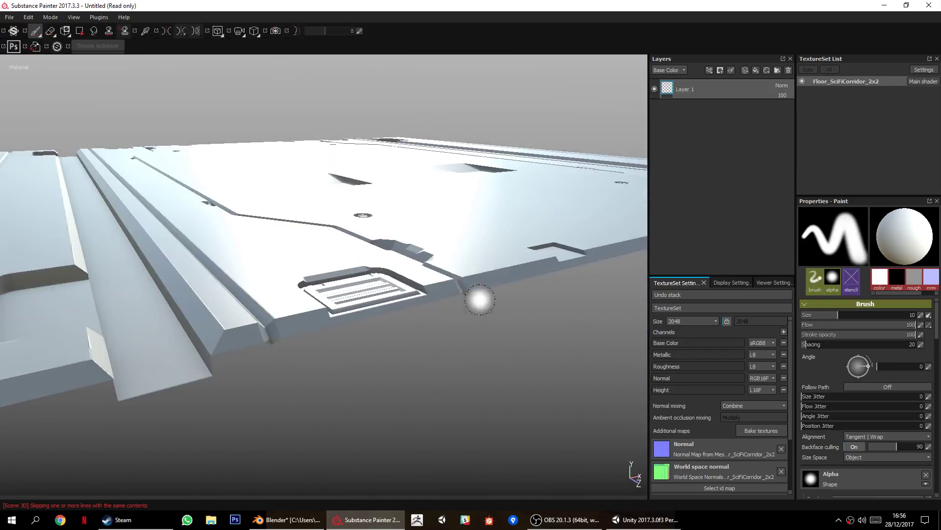
{"action": "right_click_drag", "start_coordinate": [475, 313], "coordinate": [502, 412], "text": "alt"}
{"action": "left_click_drag", "start_coordinate": [502, 412], "coordinate": [431, 284], "text": "alt"}
{"action": "right_click_drag", "start_coordinate": [431, 284], "coordinate": [432, 406], "text": "alt"}
{"action": "left_click_drag", "start_coordinate": [431, 407], "coordinate": [377, 455], "text": "alt"}
{"action": "right_click_drag", "start_coordinate": [384, 413], "coordinate": [367, 368], "text": "alt"}
{"action": "mouse_move", "coordinate": [474, 404]}
{"action": "left_mouse_down", "text": "alt"}
{"action": "mouse_move", "coordinate": [449, 316]}
{"action": "mouse_move", "coordinate": [439, 383]}
{"action": "mouse_move", "coordinate": [431, 358]}
{"action": "left_mouse_up", "text": "alt"}
{"action": "right_click_drag", "start_coordinate": [435, 352], "coordinate": [409, 277], "text": "alt"}
{"action": "middle_click_drag", "start_coordinate": [409, 277], "coordinate": [387, 441], "text": "alt"}
{"action": "right_click_drag", "start_coordinate": [407, 314], "coordinate": [406, 181], "text": "alt"}
{"action": "mouse_move", "coordinate": [388, 407]}
{"action": "left_mouse_down", "text": "alt"}
{"action": "mouse_move", "coordinate": [394, 311]}
{"action": "mouse_move", "coordinate": [370, 327]}
{"action": "mouse_move", "coordinate": [370, 337]}
{"action": "mouse_move", "coordinate": [431, 322]}
{"action": "mouse_move", "coordinate": [399, 311]}
{"action": "left_mouse_up", "text": "alt"}
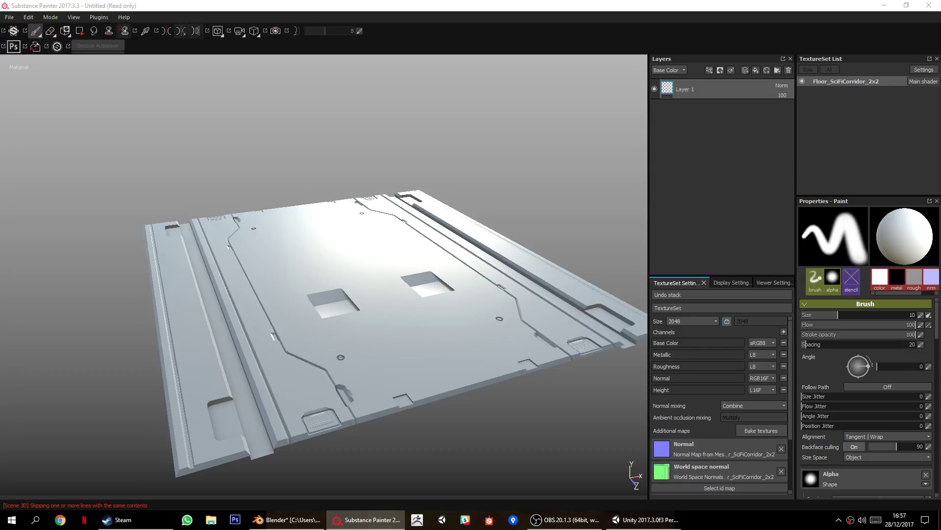
Add the Steel Medieval Stylized smart material beneath Layer 1.
{"action": "left_click_drag", "start_coordinate": [940, 186], "coordinate": [764, 175]}
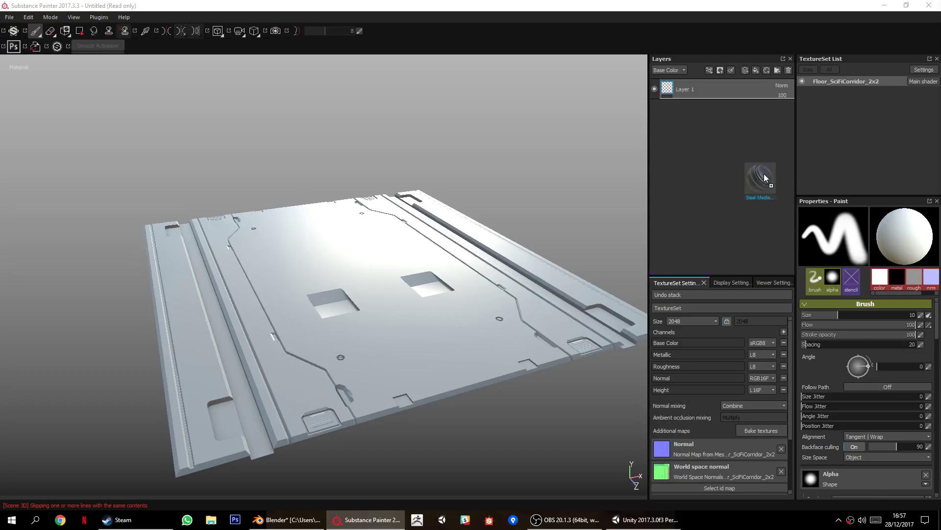
{"action": "left_click_drag", "start_coordinate": [713, 125], "coordinate": [713, 125]}
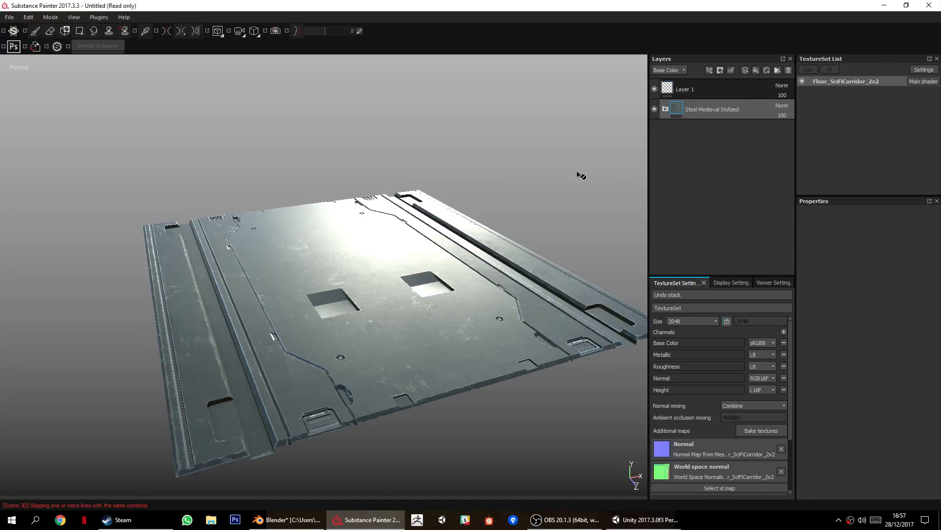
Examine how the steel material's edge wear and reflections follow the baked details across the whole floor panel.
{"action": "left_click_drag", "start_coordinate": [371, 225], "coordinate": [334, 311], "text": "alt"}
{"action": "scroll", "coordinate": [331, 304], "scroll_direction": "up", "scroll_amount": 3}
{"action": "middle_click_drag", "start_coordinate": [331, 304], "coordinate": [410, 255], "text": "alt"}
{"action": "left_click_drag", "start_coordinate": [410, 255], "coordinate": [498, 391], "text": "alt"}
{"action": "middle_click_drag", "start_coordinate": [499, 391], "coordinate": [422, 332], "text": "alt"}
{"action": "left_click_drag", "start_coordinate": [422, 332], "coordinate": [503, 292], "text": "alt"}
{"action": "middle_click_drag", "start_coordinate": [503, 292], "coordinate": [373, 218], "text": "alt"}
{"action": "left_click_drag", "start_coordinate": [441, 286], "coordinate": [380, 204], "text": "alt"}
{"action": "right_click_drag", "start_coordinate": [380, 204], "coordinate": [392, 221], "text": "alt"}
{"action": "left_click_drag", "start_coordinate": [392, 220], "coordinate": [374, 275], "text": "alt"}
{"action": "middle_click_drag", "start_coordinate": [374, 275], "coordinate": [380, 347], "text": "alt"}
{"action": "left_click_drag", "start_coordinate": [381, 346], "coordinate": [349, 317], "text": "alt"}
{"action": "middle_click_drag", "start_coordinate": [368, 181], "coordinate": [378, 246], "text": "alt"}
{"action": "left_click_drag", "start_coordinate": [378, 245], "coordinate": [447, 416], "text": "alt"}
{"action": "middle_click_drag", "start_coordinate": [447, 417], "coordinate": [468, 240], "text": "alt"}
{"action": "right_click_drag", "start_coordinate": [468, 240], "coordinate": [435, 348], "text": "alt"}
{"action": "left_click_drag", "start_coordinate": [435, 349], "coordinate": [504, 204], "text": "alt"}
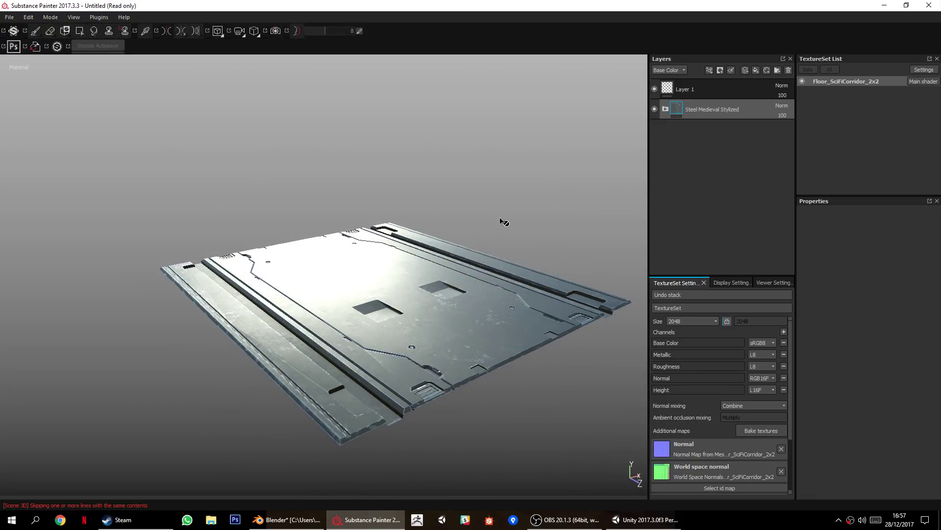
{"action": "mouse_move", "coordinate": [513, 303]}
{"action": "left_mouse_down", "text": "alt"}
{"action": "mouse_move", "coordinate": [444, 347]}
{"action": "mouse_move", "coordinate": [458, 346]}
{"action": "mouse_move", "coordinate": [473, 343]}
{"action": "mouse_move", "coordinate": [459, 307]}
{"action": "mouse_move", "coordinate": [464, 316]}
{"action": "mouse_move", "coordinate": [434, 317]}
{"action": "left_mouse_up", "text": "alt"}
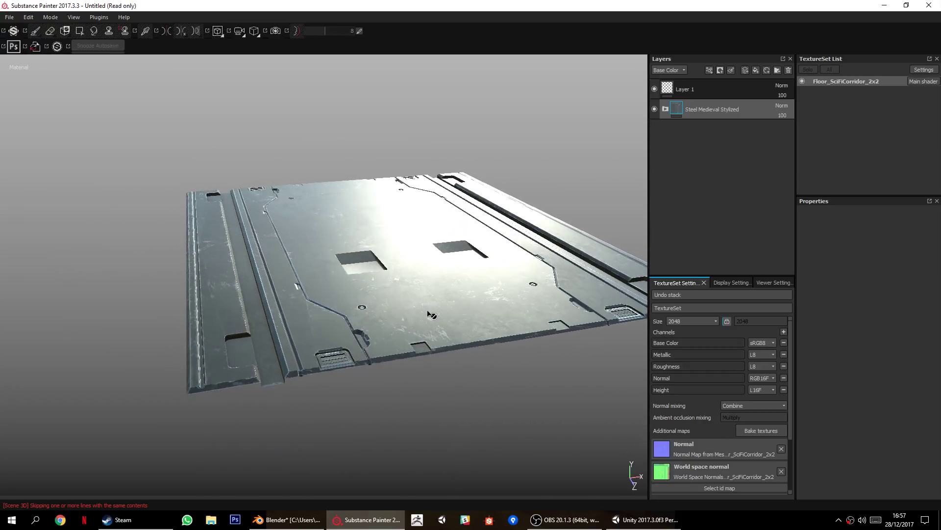
Switch to Blender, show the layer with the low-poly floor panel and look at the available Hard Ops bevel options.
{"action": "left_click", "coordinate": [289, 519]}
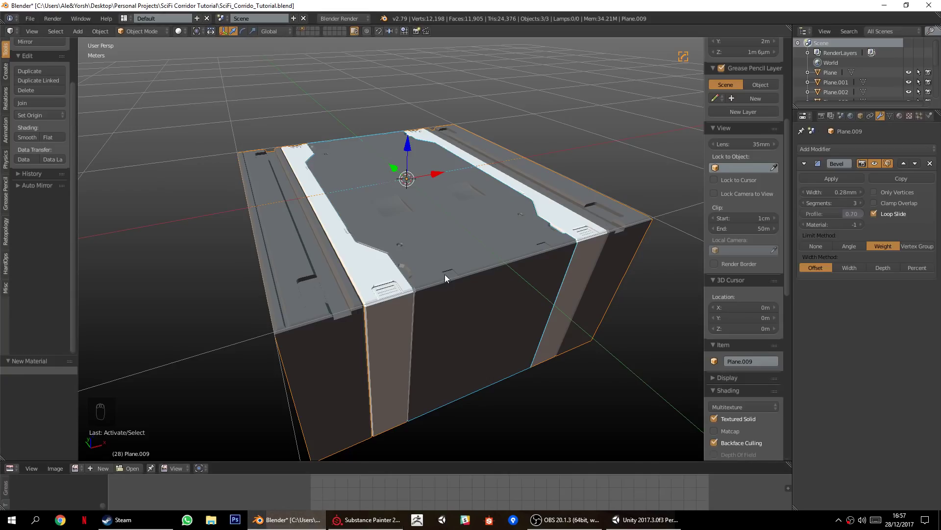
{"action": "left_click", "coordinate": [310, 31]}
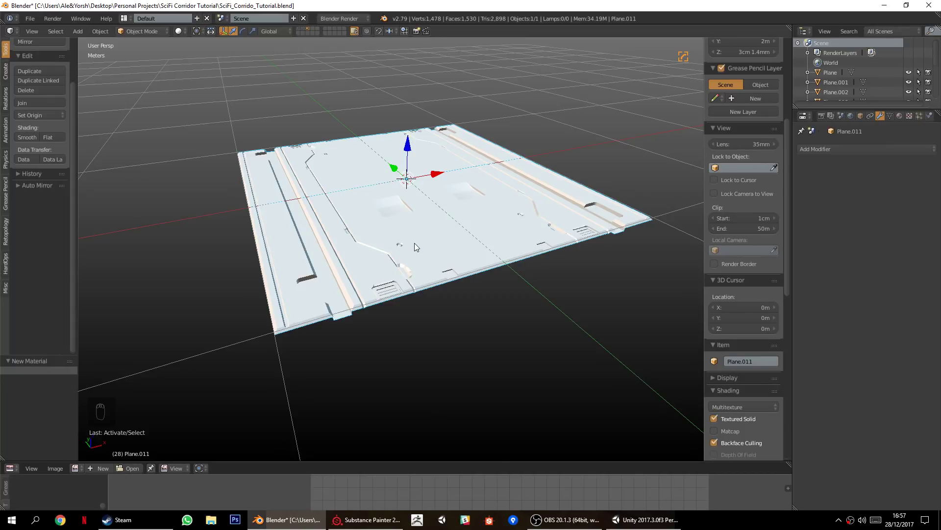
{"action": "key", "text": "q"}
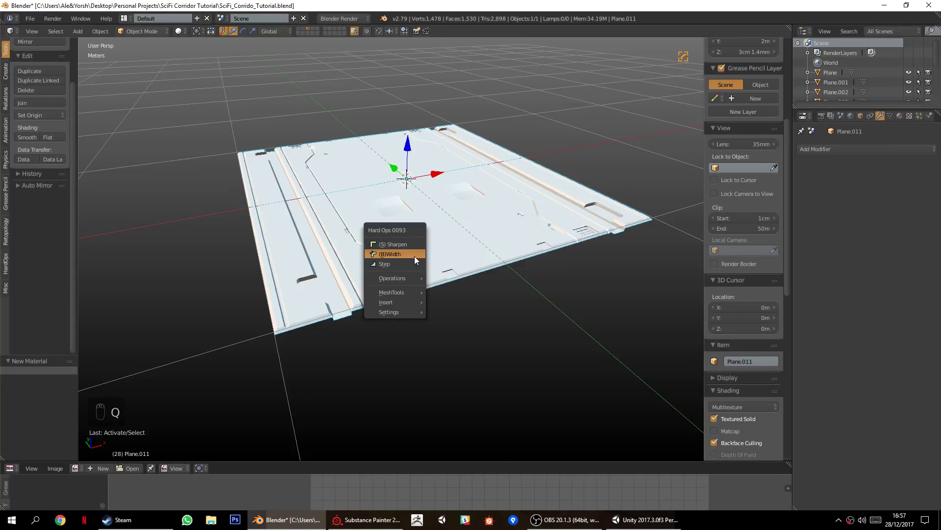
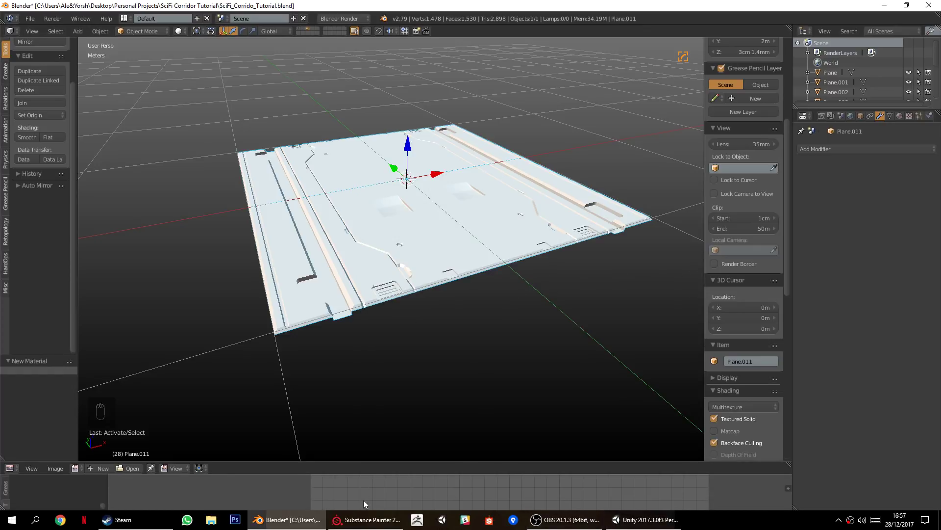
Return to Substance Painter and examine the material's wear along the side channels, panel edges and vent up close.
{"action": "left_click", "coordinate": [368, 519]}
{"action": "scroll", "coordinate": [375, 273], "scroll_direction": "up", "scroll_amount": 5}
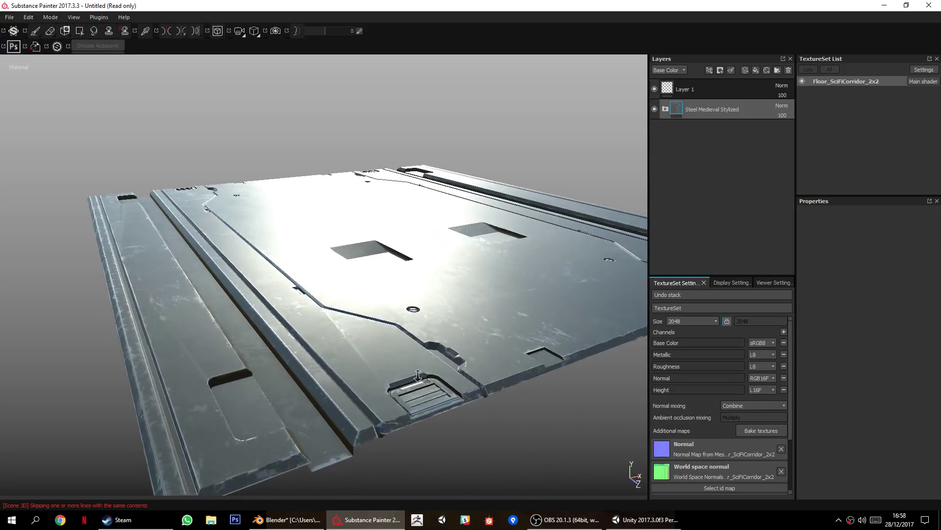
{"action": "scroll", "coordinate": [396, 361], "scroll_direction": "down", "scroll_amount": 2}
{"action": "middle_click_drag", "start_coordinate": [396, 360], "coordinate": [435, 277], "text": "alt"}
{"action": "left_click_drag", "start_coordinate": [435, 278], "coordinate": [434, 339], "text": "alt"}
{"action": "scroll", "coordinate": [415, 307], "scroll_direction": "up", "scroll_amount": 3}
{"action": "left_click_drag", "start_coordinate": [414, 308], "coordinate": [386, 298], "text": "alt"}
{"action": "scroll", "coordinate": [383, 294], "scroll_direction": "down", "scroll_amount": 2}
{"action": "left_click_drag", "start_coordinate": [304, 264], "coordinate": [313, 291], "text": "alt"}
{"action": "scroll", "coordinate": [307, 289], "scroll_direction": "up", "scroll_amount": 3}
{"action": "left_click_drag", "start_coordinate": [322, 324], "coordinate": [304, 322], "text": "alt"}
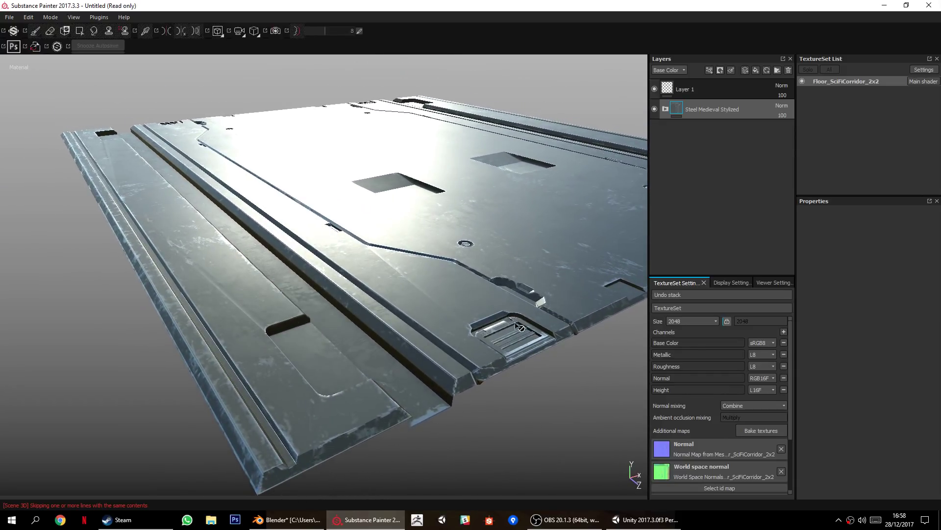
{"action": "left_click_drag", "start_coordinate": [466, 339], "coordinate": [428, 338], "text": "alt"}
In Blender, duplicate the low-poly floor panel in place and move the copy to the fourth layer.
{"action": "left_click", "coordinate": [309, 520]}
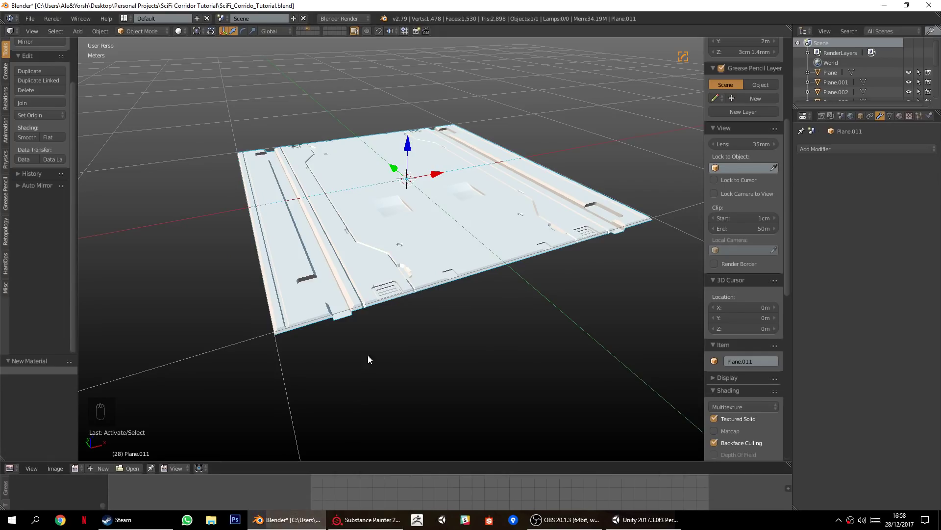
{"action": "left_click", "coordinate": [304, 29]}
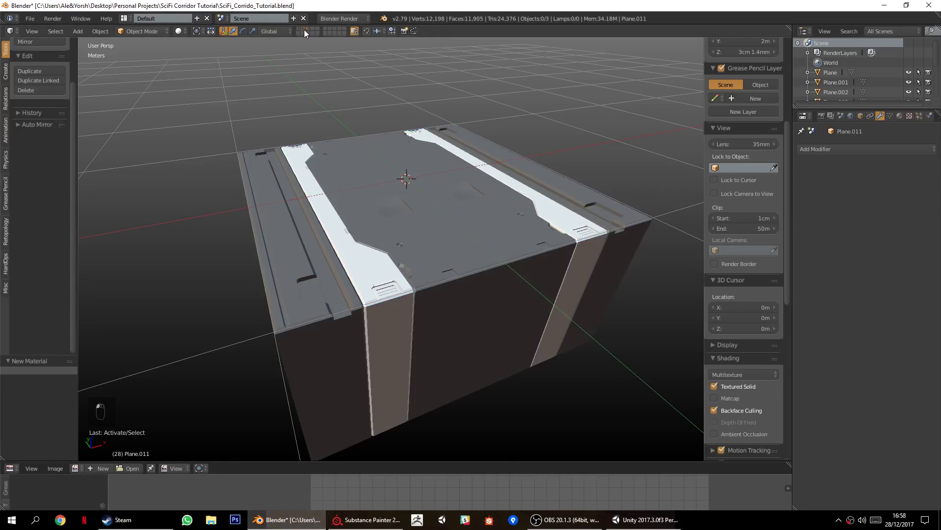
{"action": "left_click", "coordinate": [307, 30]}
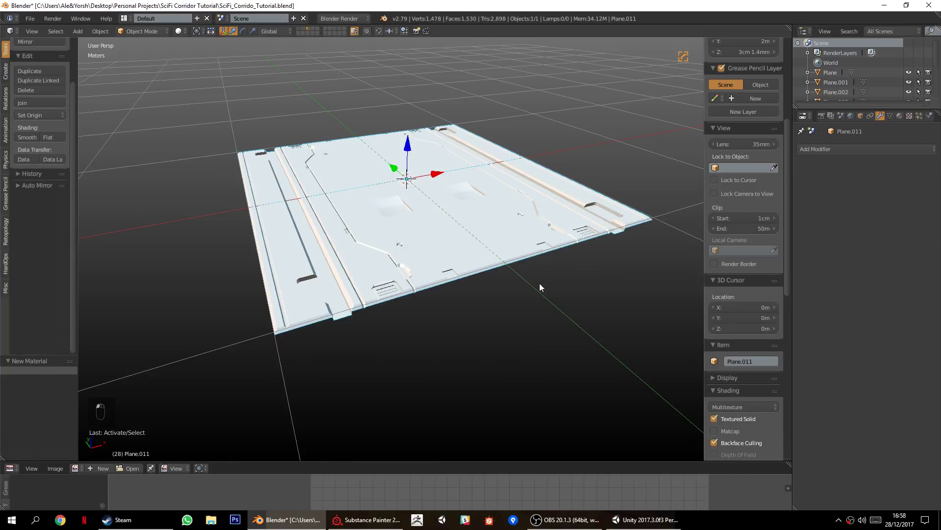
{"action": "key", "text": "g"}
{"action": "key", "text": "Escape"}
{"action": "key", "text": "shift+d"}
{"action": "right_click", "coordinate": [567, 275]}
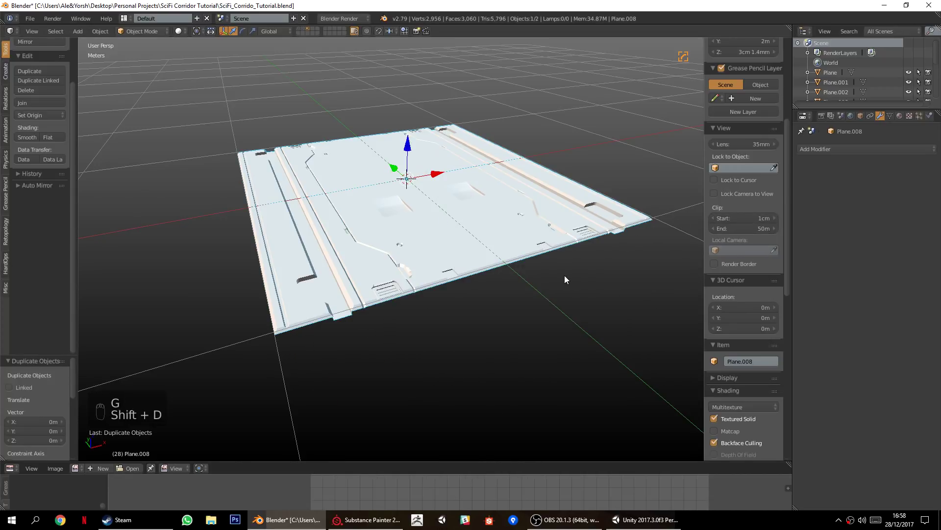
{"action": "key", "text": "m"}
{"action": "left_click", "coordinate": [663, 293]}
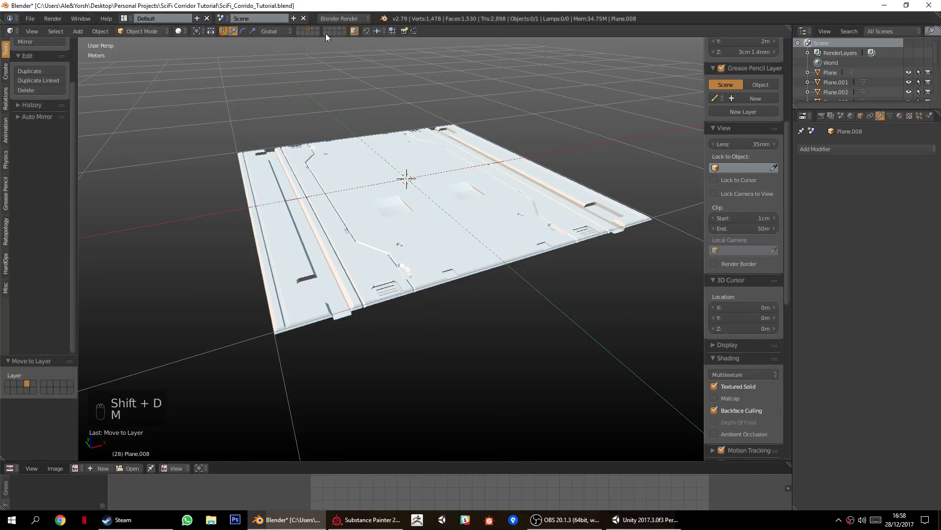
Show the fourth layer, select the duplicated floor panel and add a Hard Ops bevel about 6.11 mm wide.
{"action": "right_click", "coordinate": [373, 184]}
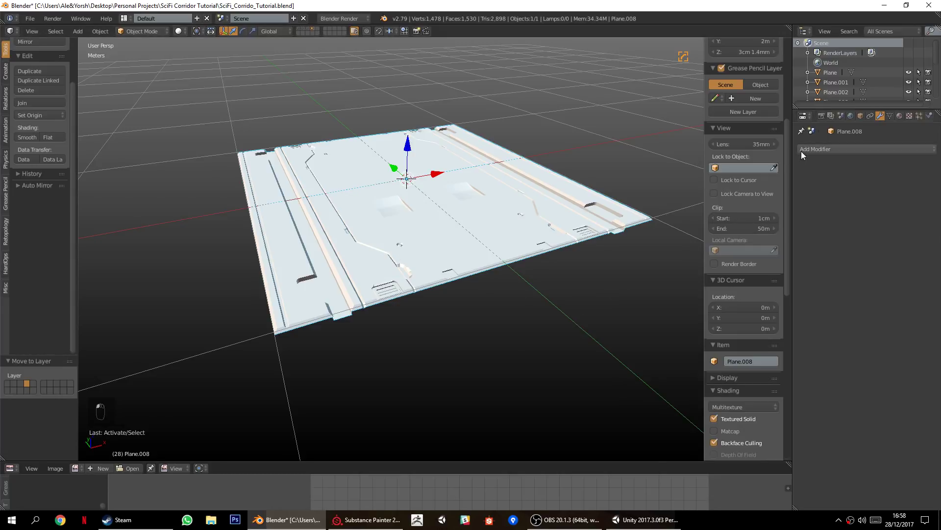
{"action": "key", "text": "q"}
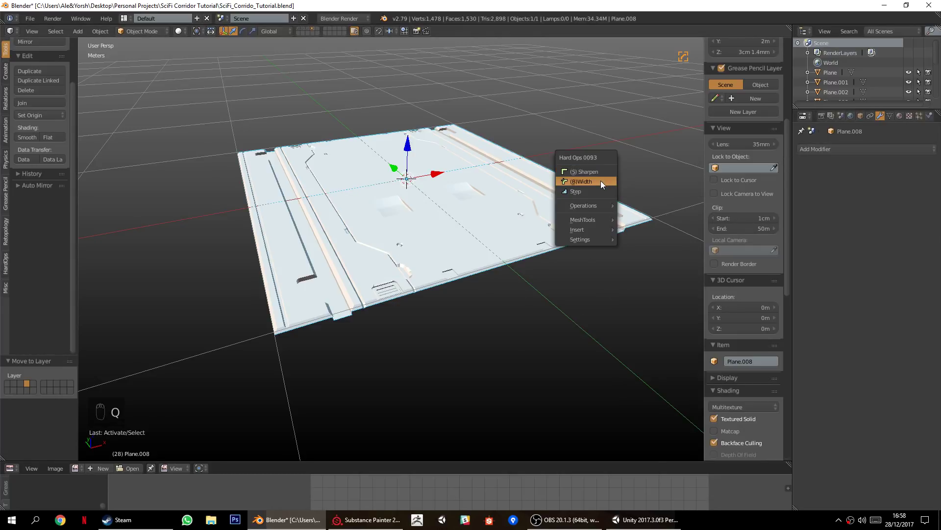
{"action": "left_click", "coordinate": [601, 181]}
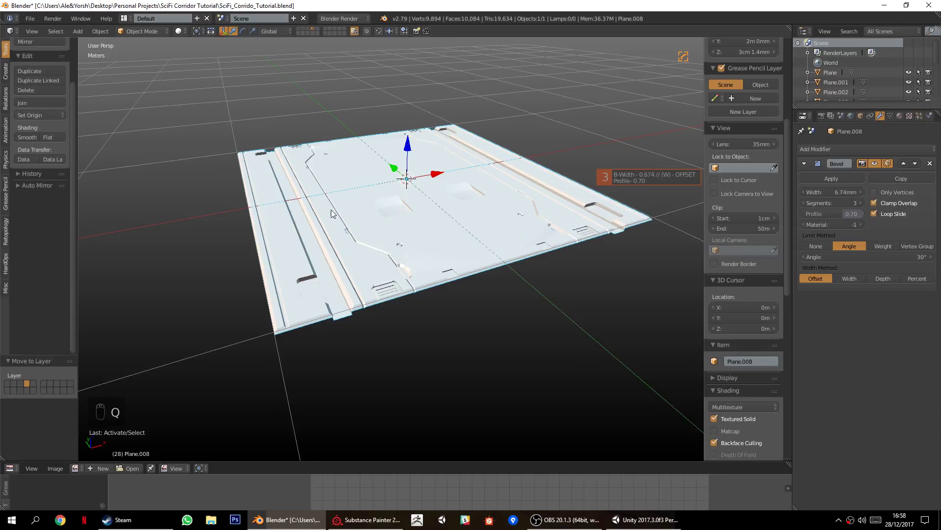
{"action": "left_click", "coordinate": [400, 213]}
Widen the duplicated floor panel's bevel to about 5.9 cm with the Hard Ops bevel width adjustment.
{"action": "scroll", "coordinate": [445, 208], "scroll_direction": "up", "scroll_amount": 4}
{"action": "scroll", "coordinate": [442, 247], "scroll_direction": "down", "scroll_amount": 1}
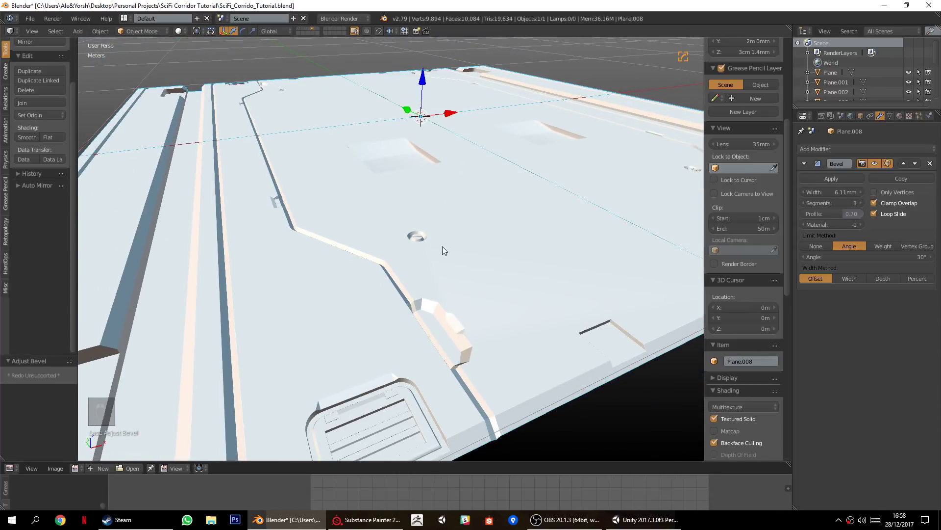
{"action": "middle_click_drag", "start_coordinate": [440, 243], "coordinate": [428, 224], "text": "shift"}
{"action": "scroll", "coordinate": [446, 232], "scroll_direction": "up", "scroll_amount": 2}
{"action": "key", "text": "q"}
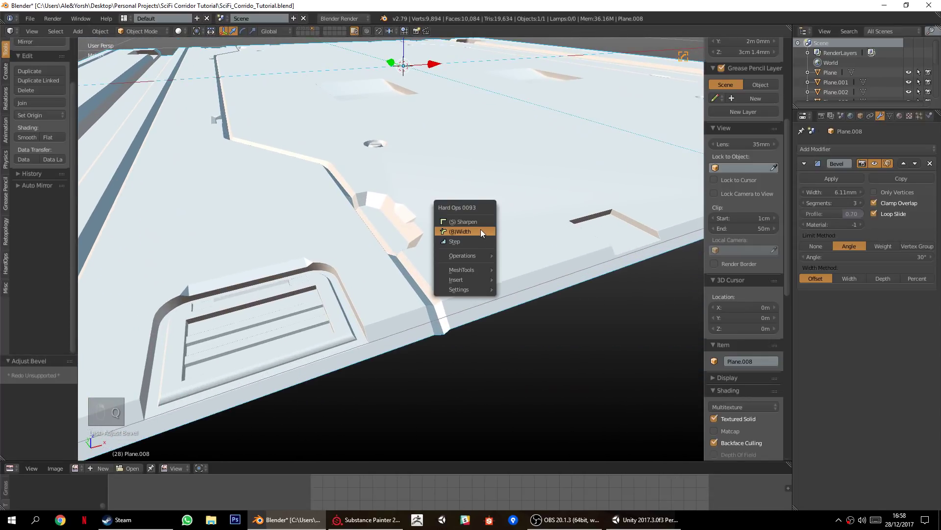
{"action": "left_click", "coordinate": [480, 228]}
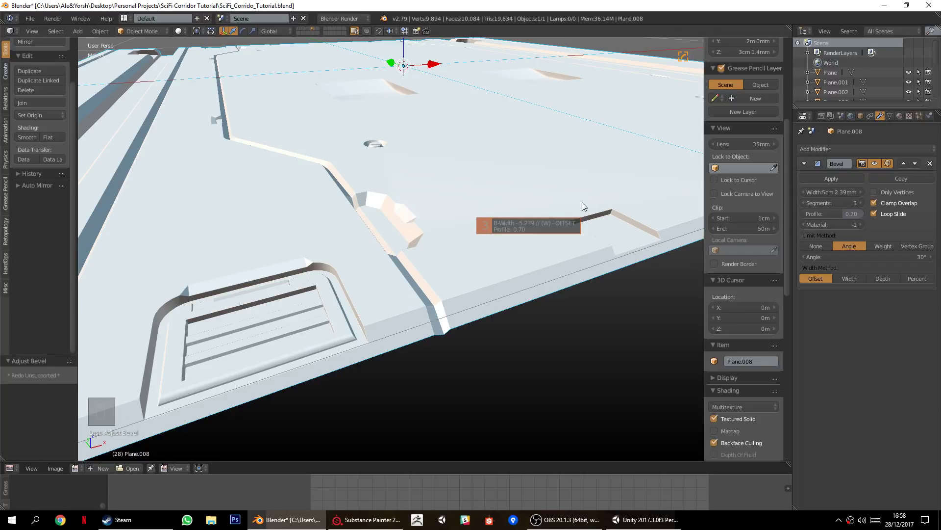
{"action": "left_click", "coordinate": [390, 225]}
Sharpen the duplicated floor panel with Hard Ops and widen its bevel to about 14.3 cm.
{"action": "key", "text": "q"}
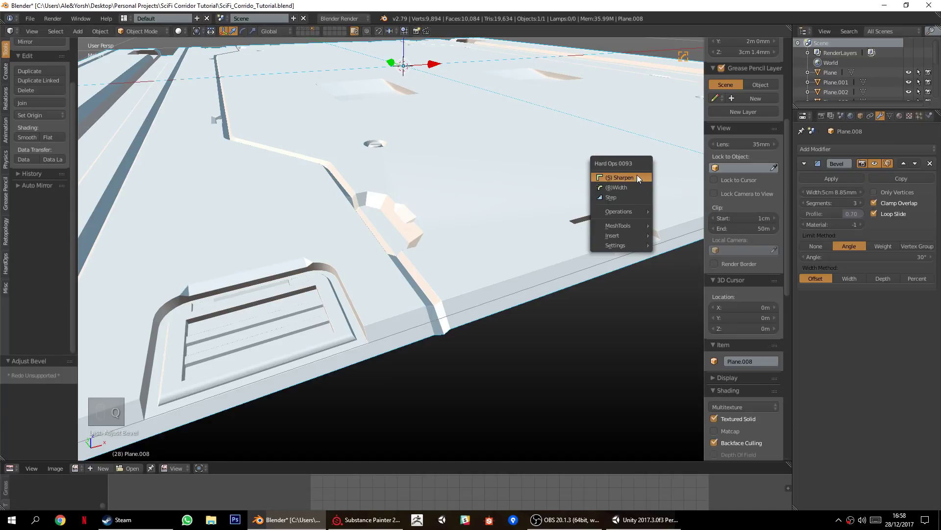
{"action": "left_click", "coordinate": [637, 176]}
{"action": "key", "text": "q"}
{"action": "left_click", "coordinate": [619, 222]}
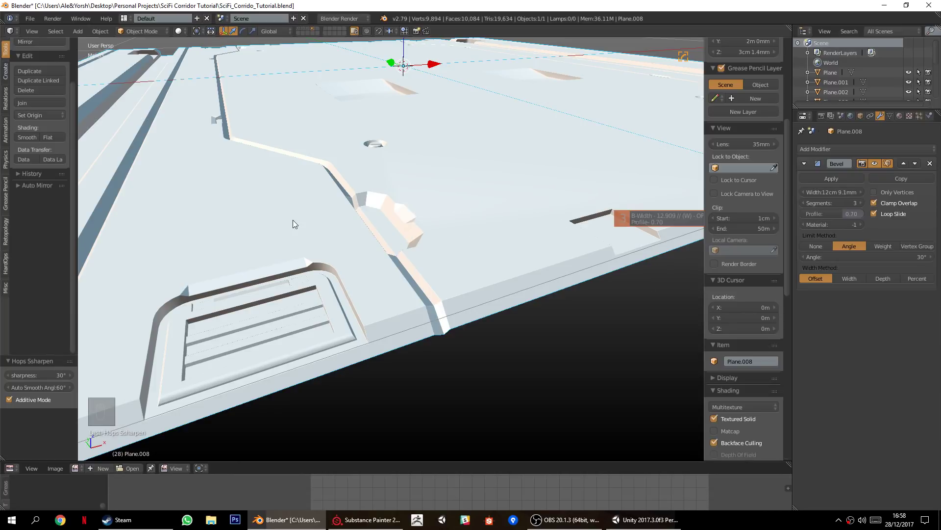
{"action": "left_click", "coordinate": [188, 196]}
Examine the bevelled edges around the vent and its slats up close.
{"action": "middle_click_drag", "start_coordinate": [290, 216], "coordinate": [377, 253]}
{"action": "middle_click_drag", "start_coordinate": [227, 250], "coordinate": [395, 217], "text": "shift"}
{"action": "scroll", "coordinate": [414, 231], "scroll_direction": "up", "scroll_amount": 5}
{"action": "scroll", "coordinate": [415, 241], "scroll_direction": "down", "scroll_amount": 3}
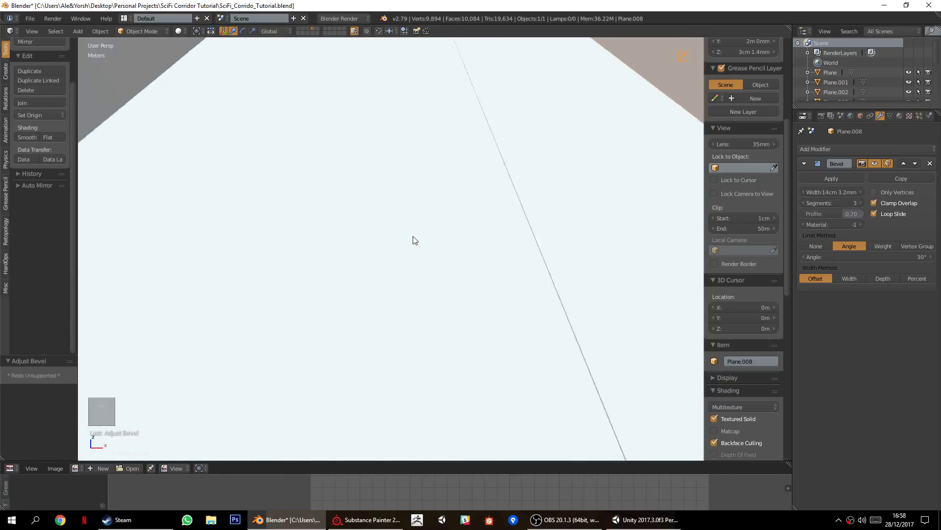
{"action": "scroll", "coordinate": [424, 211], "scroll_direction": "down", "scroll_amount": 4}
{"action": "scroll", "coordinate": [402, 225], "scroll_direction": "up", "scroll_amount": 4}
{"action": "scroll", "coordinate": [407, 216], "scroll_direction": "down", "scroll_amount": 2}
{"action": "middle_click_drag", "start_coordinate": [413, 207], "coordinate": [389, 208], "text": "shift"}
{"action": "scroll", "coordinate": [422, 221], "scroll_direction": "up", "scroll_amount": 2}
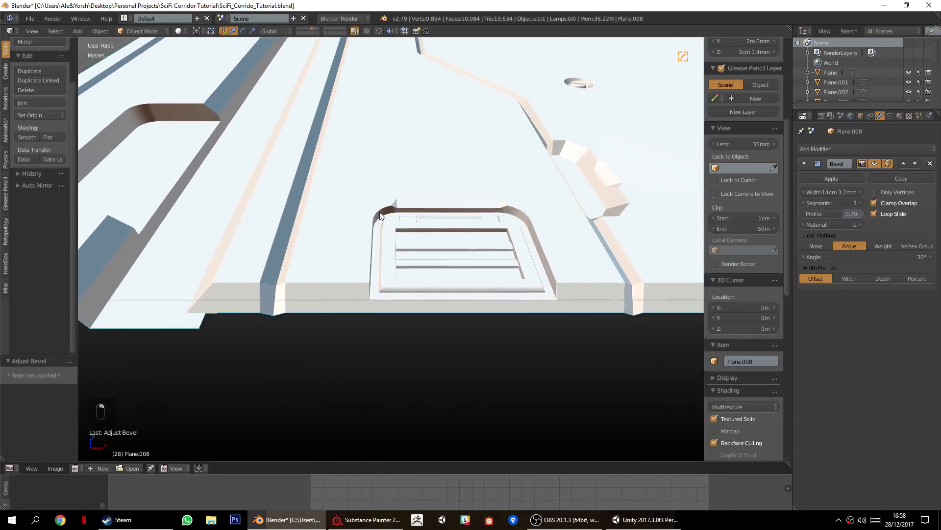
{"action": "scroll", "coordinate": [391, 217], "scroll_direction": "up", "scroll_amount": 4}
{"action": "scroll", "coordinate": [361, 227], "scroll_direction": "down", "scroll_amount": 4}
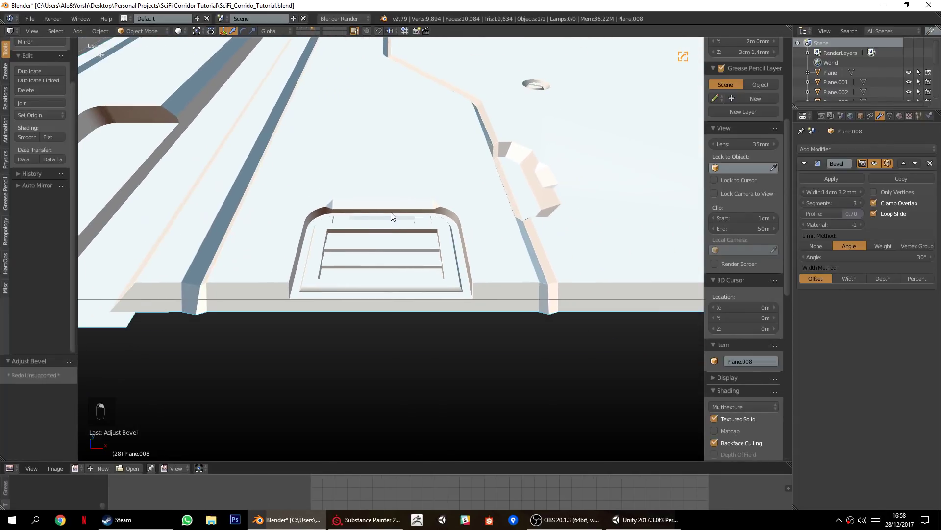
{"action": "scroll", "coordinate": [392, 216], "scroll_direction": "up", "scroll_amount": 6}
{"action": "scroll", "coordinate": [392, 231], "scroll_direction": "down", "scroll_amount": 2}
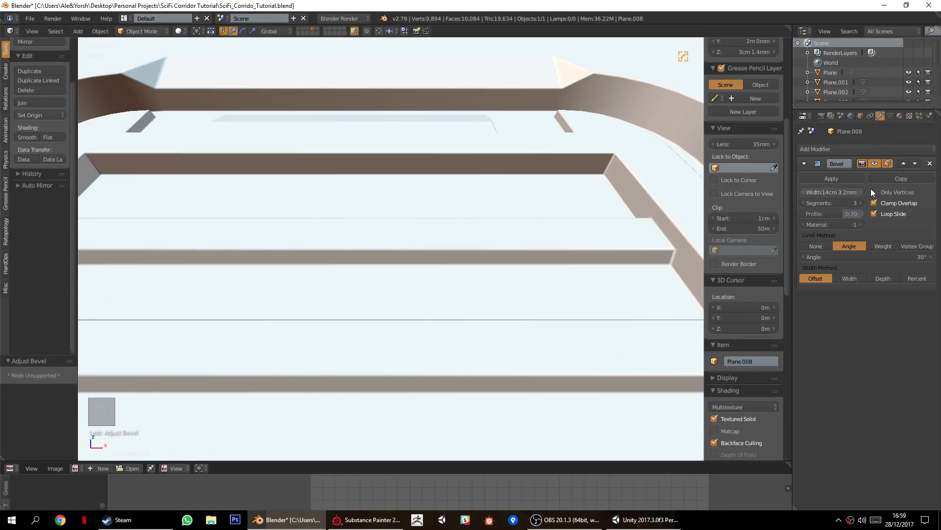
Compare the panel with the bevel and Clamp Overlap switched off and on, and set the bevel width to about 26 cm.
{"action": "left_click", "coordinate": [876, 163]}
{"action": "left_click", "coordinate": [876, 163]}
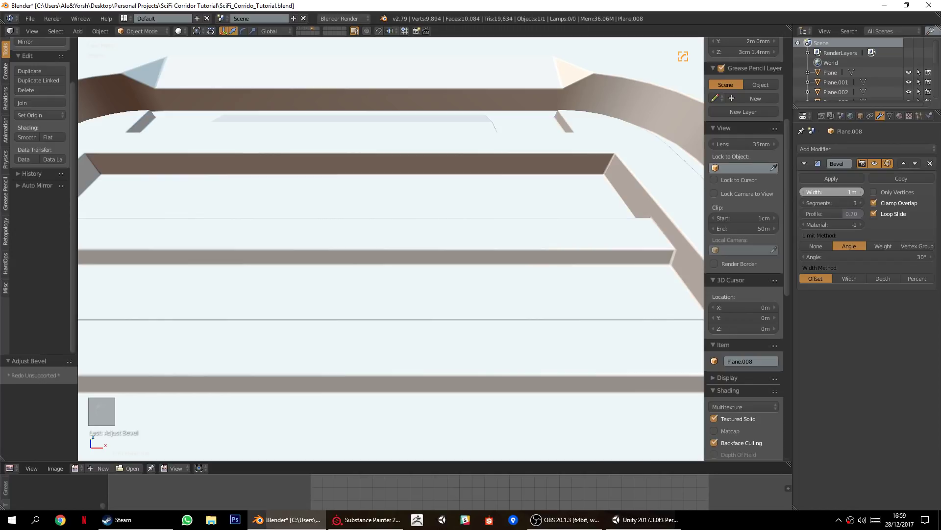
{"action": "left_click_drag", "start_coordinate": [832, 192], "coordinate": [814, 191]}
{"action": "scroll", "coordinate": [751, 207], "scroll_direction": "up", "scroll_amount": 8}
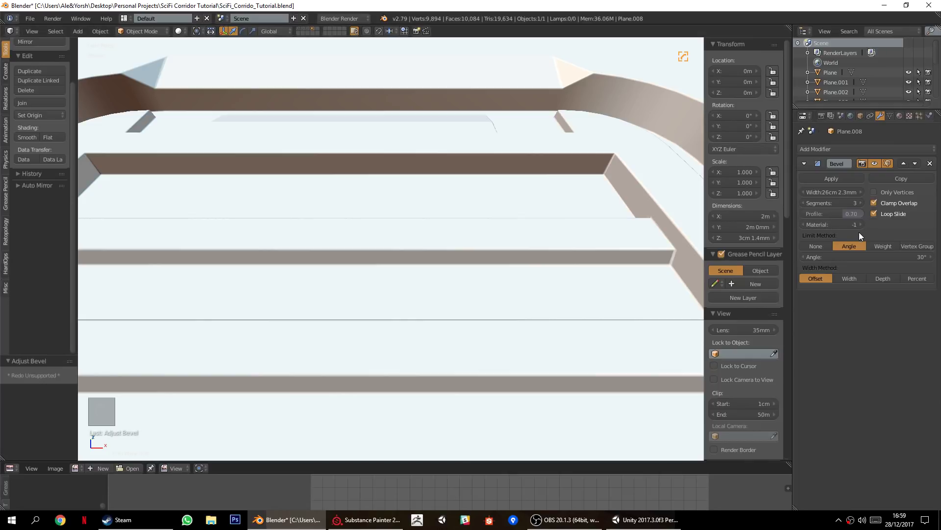
{"action": "left_click", "coordinate": [872, 201]}
{"action": "left_click", "coordinate": [872, 200]}
Set the bevel width to 1 m while trying the Width, Depth and Percent width methods, ending on Offset.
{"action": "left_click", "coordinate": [848, 278]}
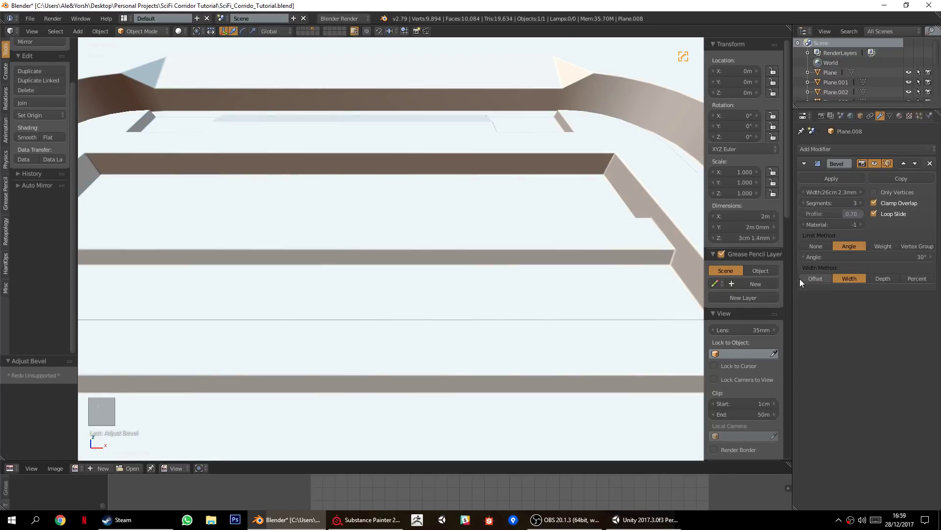
{"action": "left_click_drag", "start_coordinate": [819, 192], "coordinate": [801, 214]}
{"action": "left_click", "coordinate": [883, 278]}
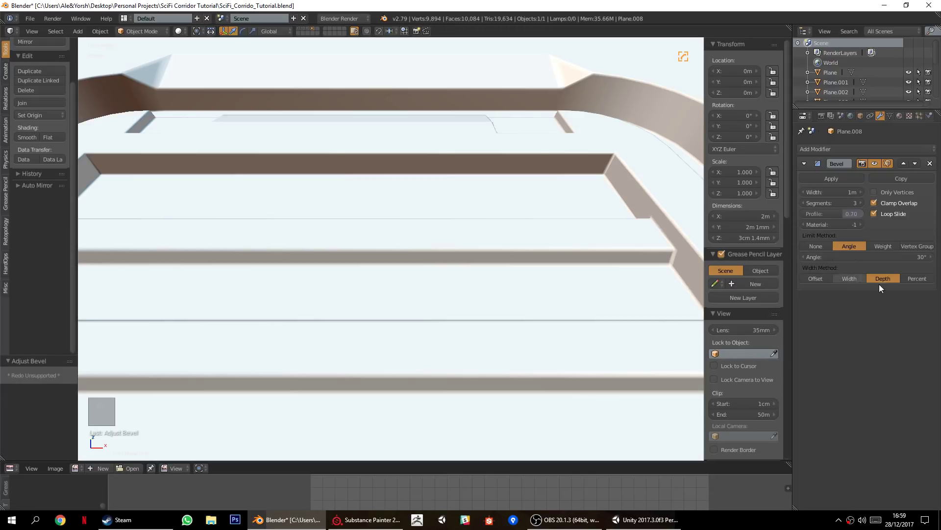
{"action": "left_click", "coordinate": [913, 279]}
{"action": "left_click", "coordinate": [817, 279]}
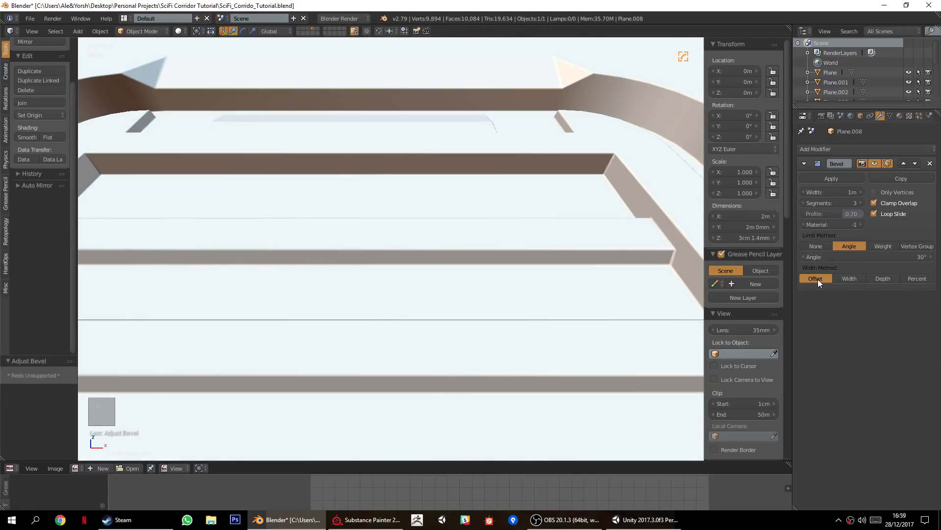
Try the None, Weight and Vertex Group limit methods on the bevel and return to Angle.
{"action": "left_click", "coordinate": [821, 247]}
{"action": "left_click", "coordinate": [875, 246]}
{"action": "left_click", "coordinate": [914, 247]}
{"action": "left_click", "coordinate": [842, 246]}
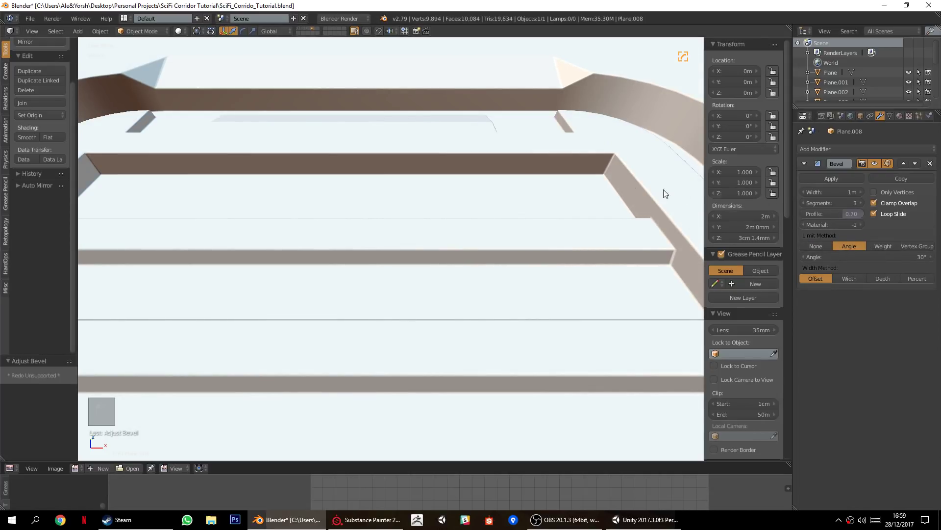
Examine the bevelled floor panel from several distances and inspect its mesh topology in Edit Mode.
{"action": "scroll", "coordinate": [456, 181], "scroll_direction": "down", "scroll_amount": 13}
{"action": "scroll", "coordinate": [440, 207], "scroll_direction": "up", "scroll_amount": 4}
{"action": "mouse_move", "coordinate": [425, 254]}
{"action": "middle_mouse_down"}
{"action": "mouse_move", "coordinate": [441, 250]}
{"action": "mouse_move", "coordinate": [431, 255]}
{"action": "middle_mouse_up"}
{"action": "scroll", "coordinate": [431, 255], "scroll_direction": "down", "scroll_amount": 6}
{"action": "middle_click_drag", "start_coordinate": [460, 204], "coordinate": [428, 247], "text": "shift"}
{"action": "scroll", "coordinate": [457, 218], "scroll_direction": "down", "scroll_amount": 3}
{"action": "scroll", "coordinate": [446, 226], "scroll_direction": "up", "scroll_amount": 8}
{"action": "scroll", "coordinate": [440, 258], "scroll_direction": "down", "scroll_amount": 2}
{"action": "middle_click_drag", "start_coordinate": [442, 257], "coordinate": [416, 252], "text": "shift"}
{"action": "scroll", "coordinate": [416, 252], "scroll_direction": "up", "scroll_amount": 1}
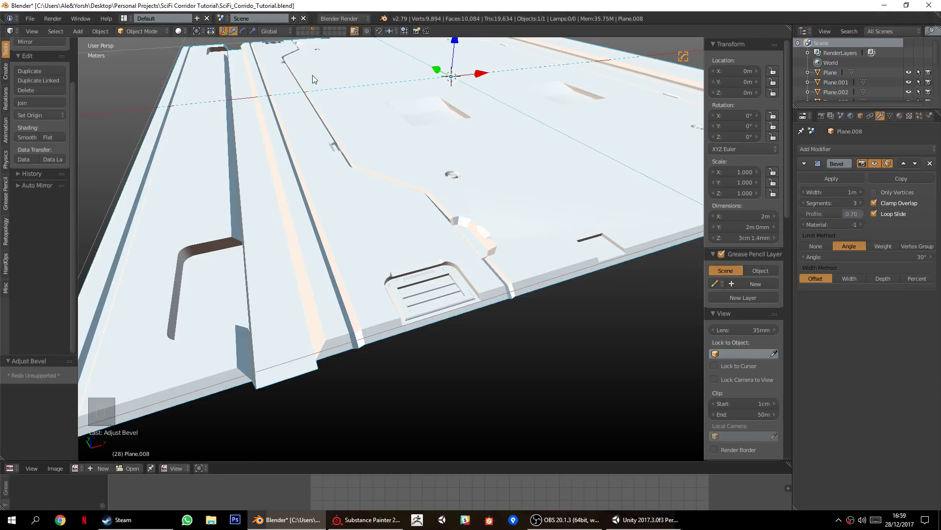
{"action": "scroll", "coordinate": [407, 261], "scroll_direction": "down", "scroll_amount": 3}
{"action": "scroll", "coordinate": [407, 265], "scroll_direction": "up", "scroll_amount": 3}
{"action": "scroll", "coordinate": [407, 265], "scroll_direction": "down", "scroll_amount": 3}
{"action": "key", "text": "Tab"}
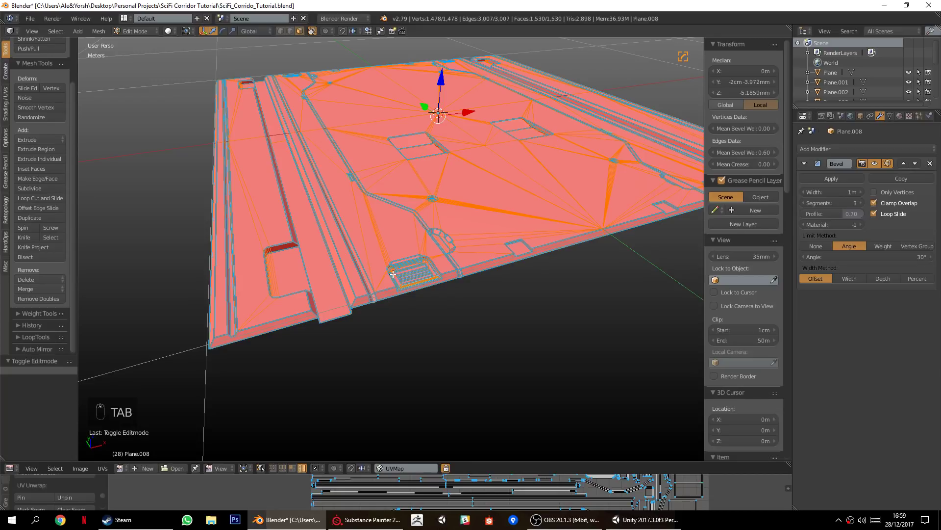
{"action": "middle_click_drag", "start_coordinate": [362, 282], "coordinate": [397, 271]}
{"action": "key", "text": "Tab"}
Switch to Substance Painter, turn on symmetry down the middle of the floor panel and use an orthographic view.
{"action": "left_click", "coordinate": [366, 519]}
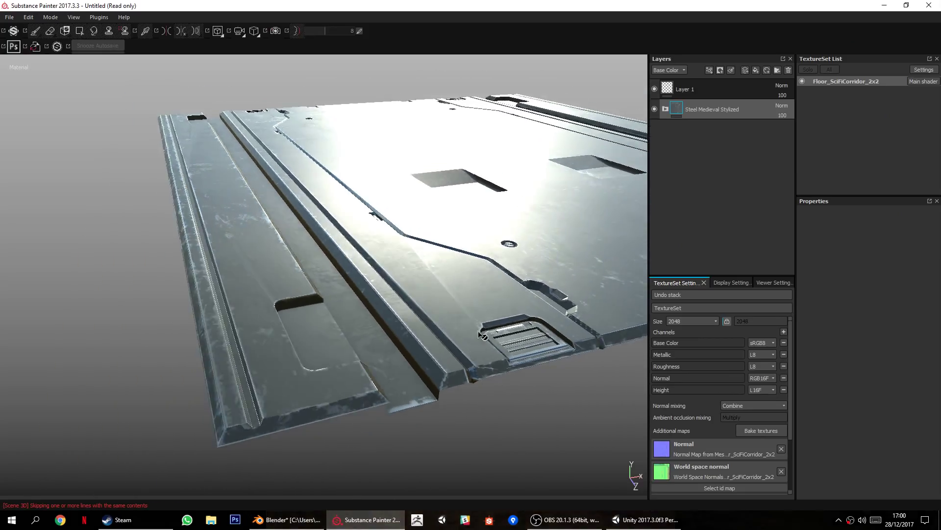
{"action": "scroll", "coordinate": [481, 333], "scroll_direction": "down", "scroll_amount": 5}
{"action": "left_click_drag", "start_coordinate": [503, 297], "coordinate": [468, 349], "text": "alt"}
{"action": "middle_click_drag", "start_coordinate": [468, 349], "coordinate": [386, 377], "text": "alt"}
{"action": "left_click_drag", "start_coordinate": [386, 376], "coordinate": [365, 337], "text": "alt"}
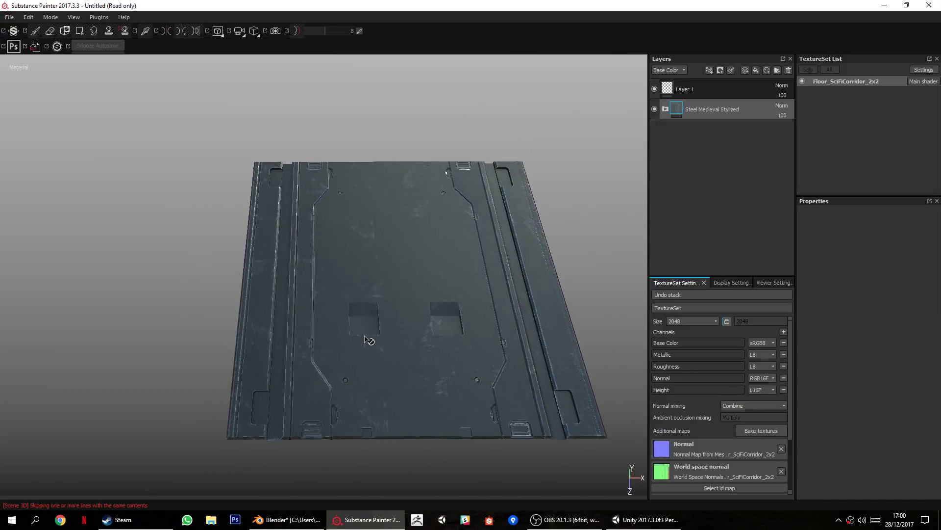
{"action": "left_click", "coordinate": [167, 31]}
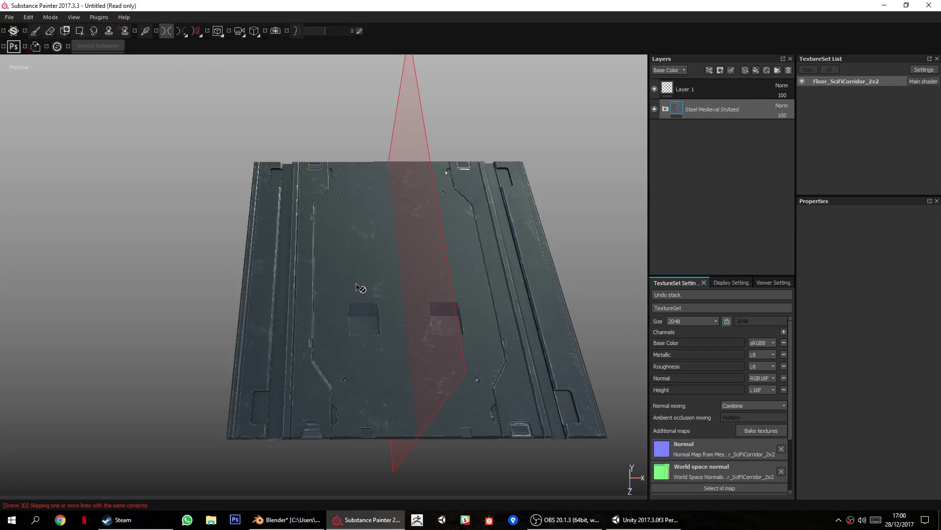
{"action": "key", "text": "F5"}
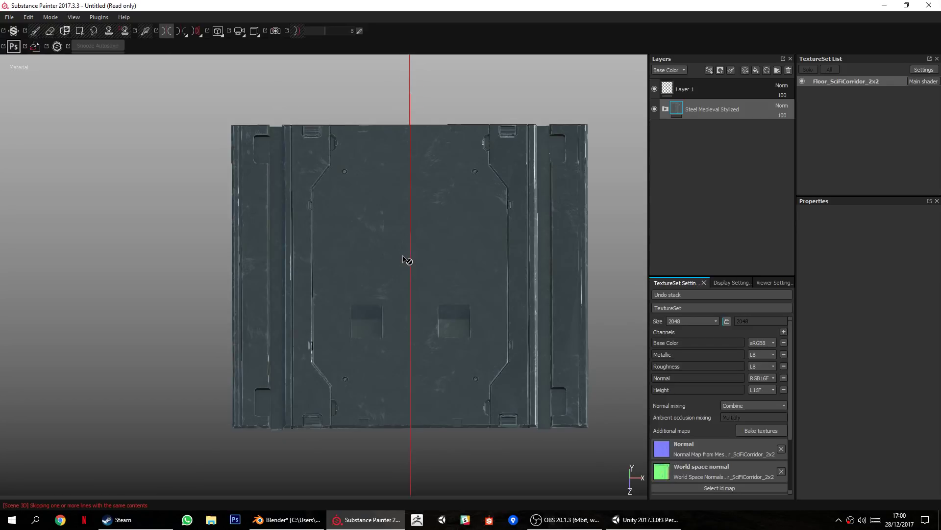
{"action": "left_click_drag", "start_coordinate": [379, 359], "coordinate": [428, 311], "text": "alt"}
Expand the Steel Medieval Stylized folder and slightly raise the roughness of its Base Metal fill layer.
{"action": "left_click", "coordinate": [665, 109]}
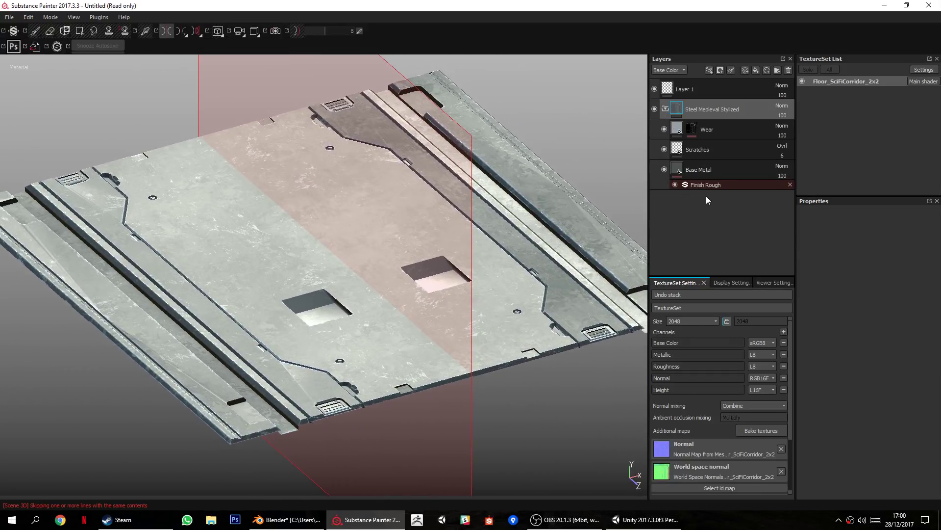
{"action": "left_click", "coordinate": [681, 170]}
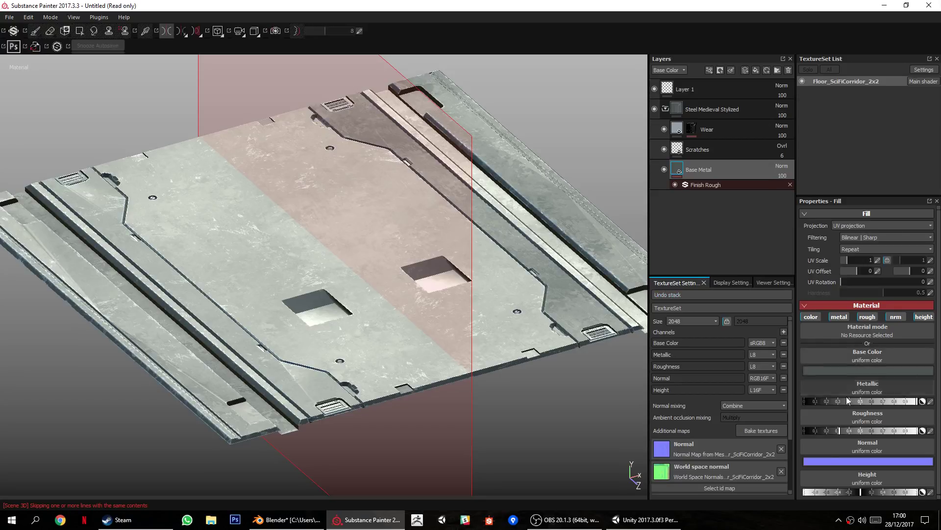
{"action": "left_click", "coordinate": [860, 431]}
{"action": "mouse_move", "coordinate": [500, 372]}
{"action": "left_mouse_down", "text": "alt"}
{"action": "mouse_move", "coordinate": [497, 328]}
{"action": "mouse_move", "coordinate": [485, 376]}
{"action": "left_mouse_up", "text": "alt"}
{"action": "left_click", "coordinate": [852, 431]}
{"action": "left_click_drag", "start_coordinate": [851, 431], "coordinate": [857, 431]}
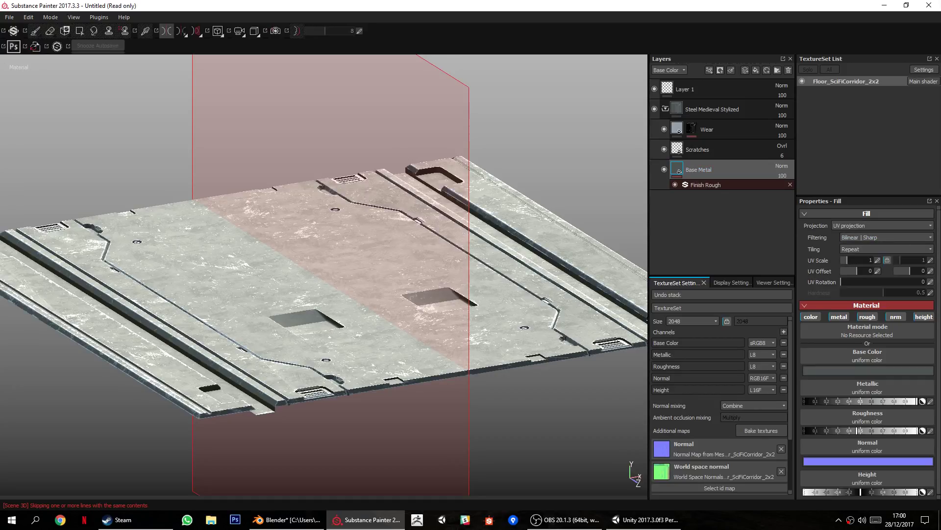
Try the Steel Bright Layered and Steel materials above the Base Metal layer, undoing each one.
{"action": "left_click_drag", "start_coordinate": [824, 245], "coordinate": [739, 160]}
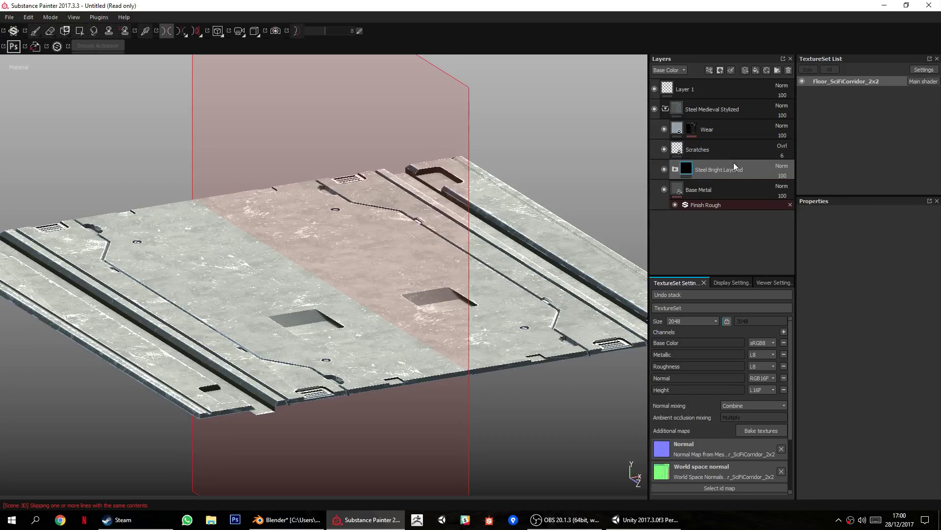
{"action": "left_click_drag", "start_coordinate": [326, 329], "coordinate": [293, 362], "text": "alt"}
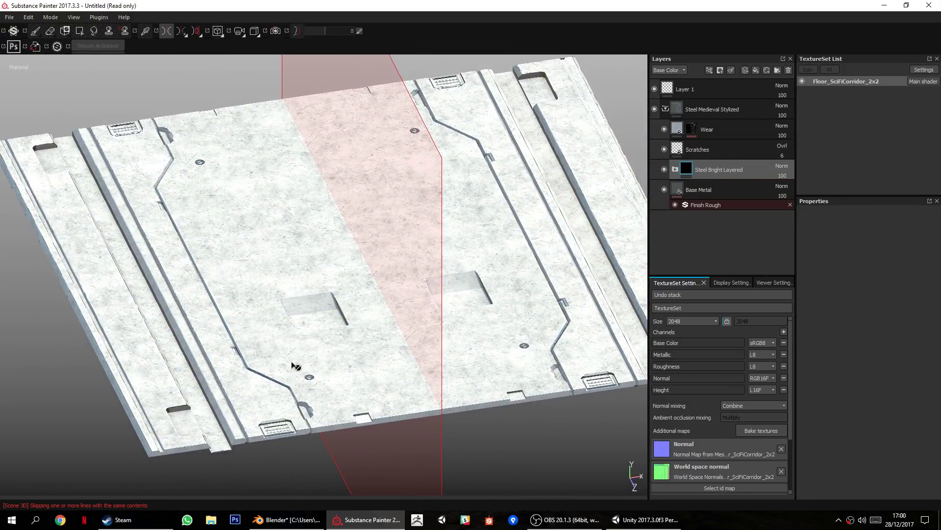
{"action": "key", "text": "ctrl+z"}
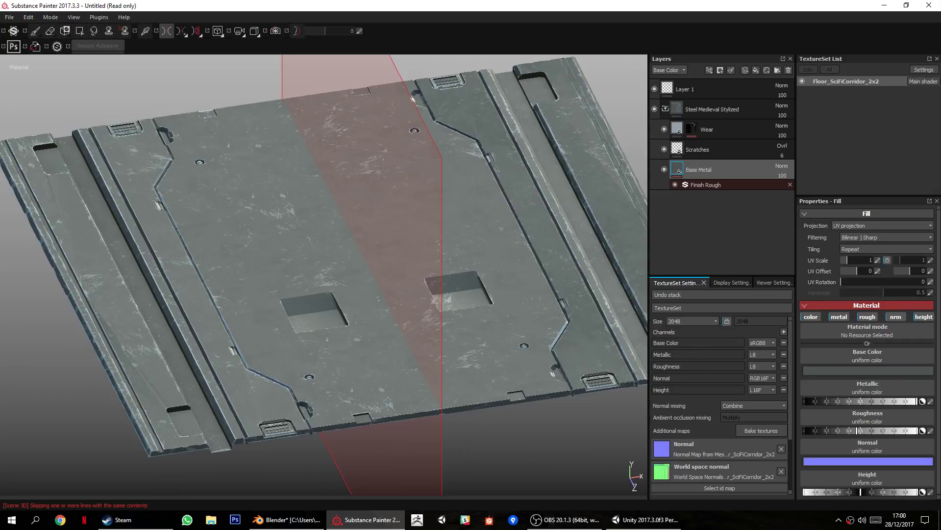
{"action": "left_click_drag", "start_coordinate": [809, 307], "coordinate": [724, 164]}
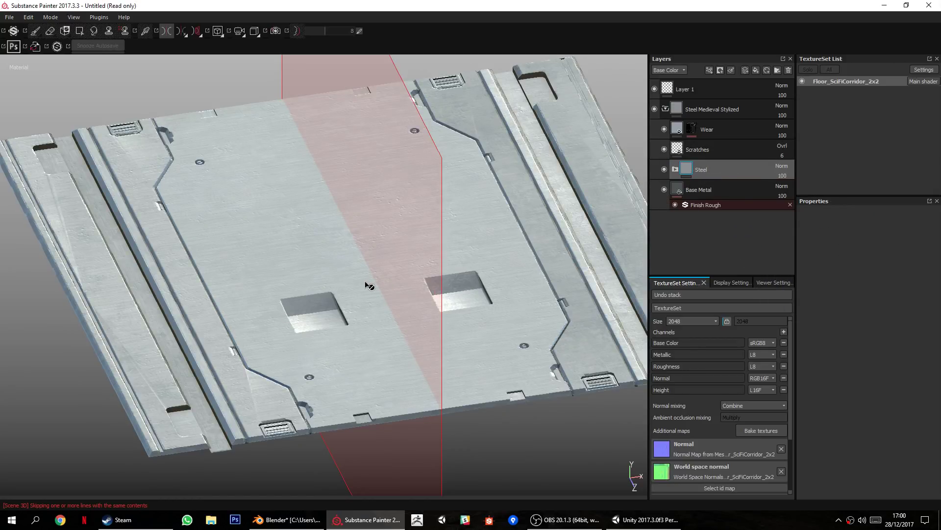
{"action": "key", "text": "ctrl+z"}
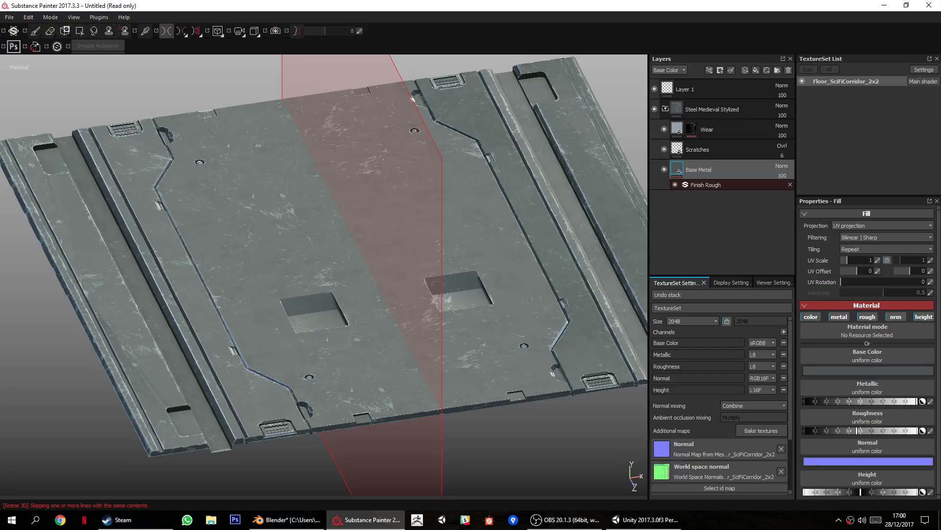
Add the PL_ISF_MetalPainted01 material above the Base Metal layer and inspect it on the panel near the vent.
{"action": "left_click_drag", "start_coordinate": [784, 176], "coordinate": [750, 157]}
{"action": "middle_click_drag", "start_coordinate": [254, 363], "coordinate": [404, 208], "text": "alt"}
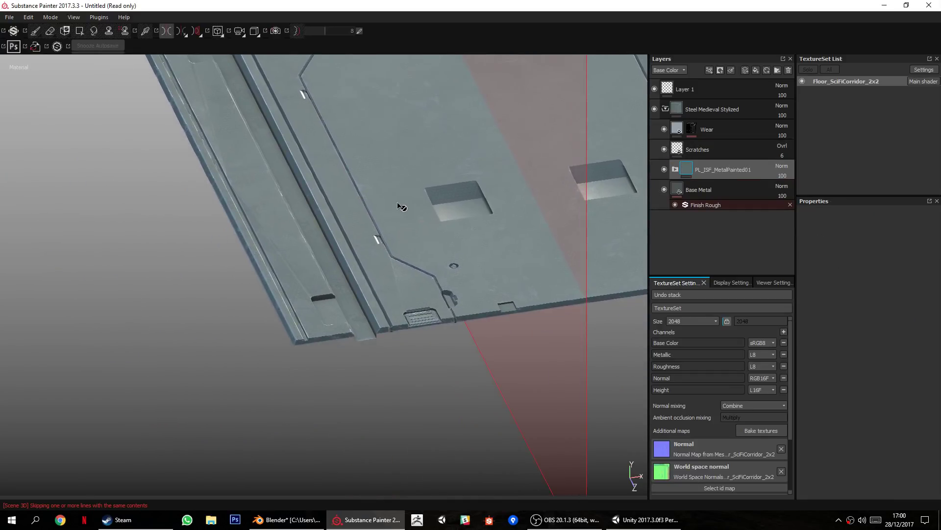
{"action": "right_click_drag", "start_coordinate": [404, 208], "coordinate": [417, 326], "text": "alt"}
{"action": "mouse_move", "coordinate": [417, 325]}
{"action": "left_mouse_down", "text": "alt"}
{"action": "mouse_move", "coordinate": [424, 242]}
{"action": "mouse_move", "coordinate": [442, 396]}
{"action": "mouse_move", "coordinate": [422, 274]}
{"action": "mouse_move", "coordinate": [378, 360]}
{"action": "mouse_move", "coordinate": [348, 276]}
{"action": "mouse_move", "coordinate": [370, 342]}
{"action": "mouse_move", "coordinate": [360, 391]}
{"action": "mouse_move", "coordinate": [328, 386]}
{"action": "mouse_move", "coordinate": [365, 353]}
{"action": "left_mouse_up", "text": "alt"}
Add a black mask to PL_ISF_MetalPainted01 and polygon-fill the long strips on both sides of the narrow groove.
{"action": "right_click", "coordinate": [727, 162]}
{"action": "left_click", "coordinate": [767, 175]}
{"action": "key", "text": "4"}
{"action": "mouse_move", "coordinate": [343, 398]}
{"action": "left_mouse_down", "text": "alt"}
{"action": "mouse_move", "coordinate": [369, 335]}
{"action": "mouse_move", "coordinate": [349, 365]}
{"action": "left_mouse_up", "text": "alt"}
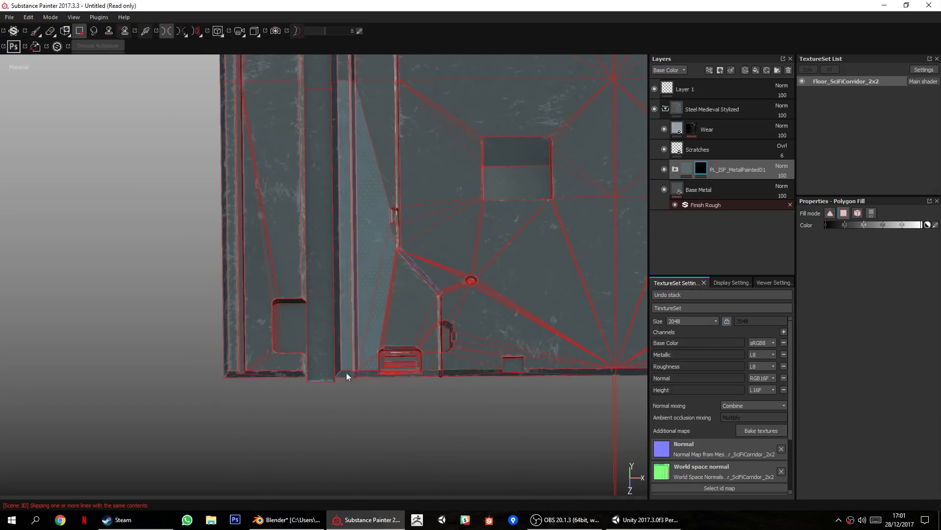
{"action": "left_click", "coordinate": [337, 364]}
Polygon-fill the wide panel faces between the groove, the vent and the diagonal edge in the PL_ISF_MetalPainted01 mask.
{"action": "left_click_drag", "start_coordinate": [395, 399], "coordinate": [419, 403], "text": "alt"}
{"action": "right_click_drag", "start_coordinate": [419, 404], "coordinate": [424, 512], "text": "alt"}
{"action": "middle_click_drag", "start_coordinate": [394, 357], "coordinate": [399, 294], "text": "alt"}
{"action": "right_click_drag", "start_coordinate": [398, 294], "coordinate": [451, 366], "text": "alt"}
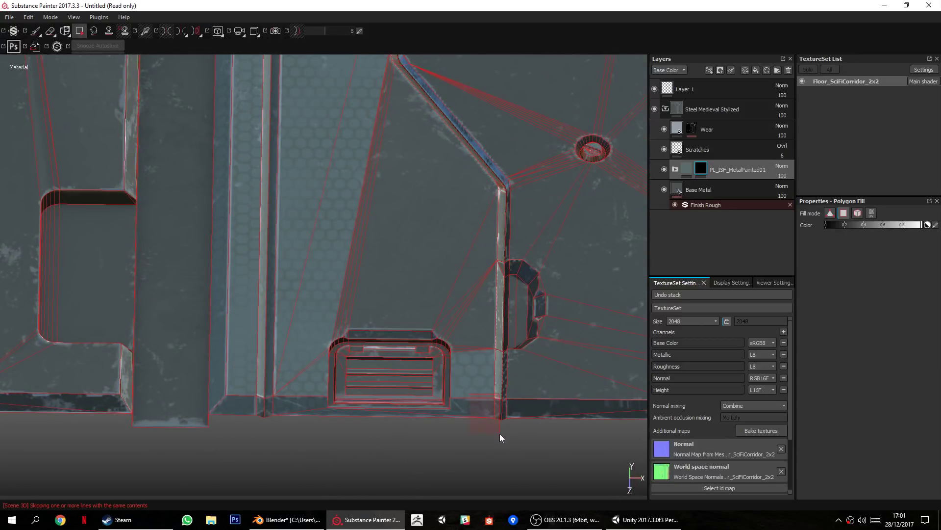
{"action": "left_click_drag", "start_coordinate": [460, 224], "coordinate": [499, 312]}
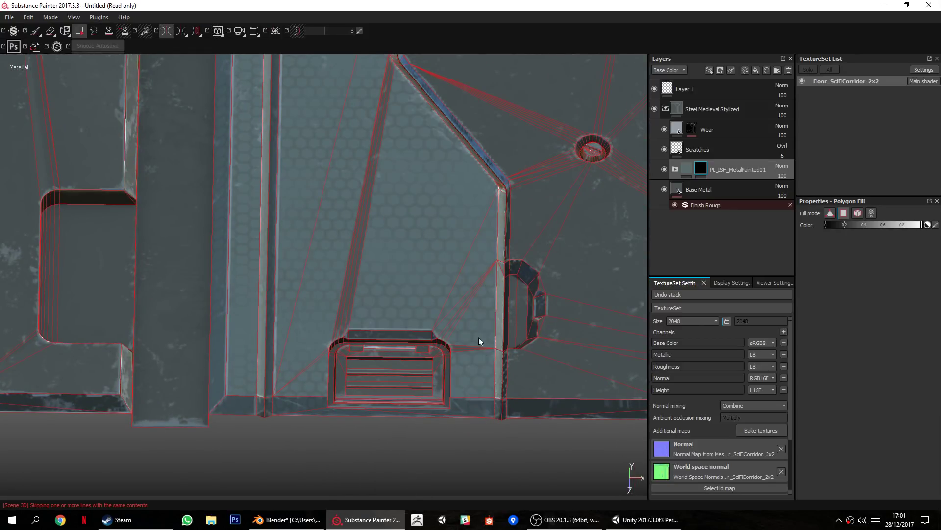
{"action": "right_click_drag", "start_coordinate": [482, 331], "coordinate": [475, 398], "text": "alt"}
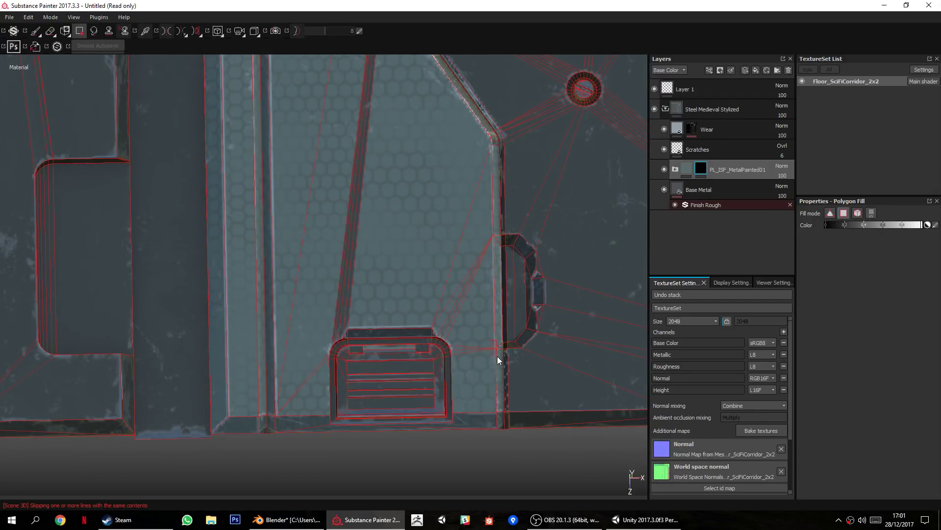
Add the narrow faces around the vent's upper corners to the painted metal mask.
{"action": "left_click_drag", "start_coordinate": [332, 305], "coordinate": [366, 330]}
{"action": "left_click_drag", "start_coordinate": [409, 311], "coordinate": [338, 325]}
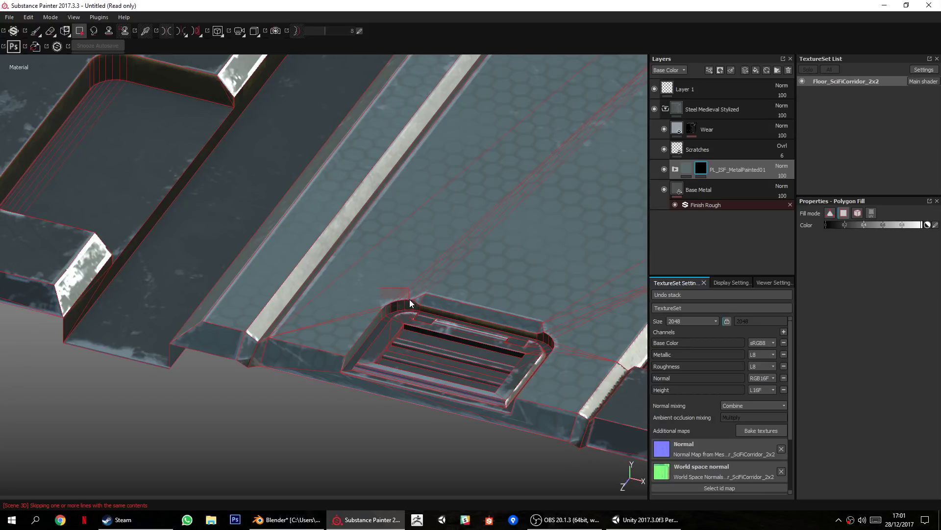
{"action": "left_click_drag", "start_coordinate": [406, 305], "coordinate": [548, 381], "text": "alt"}
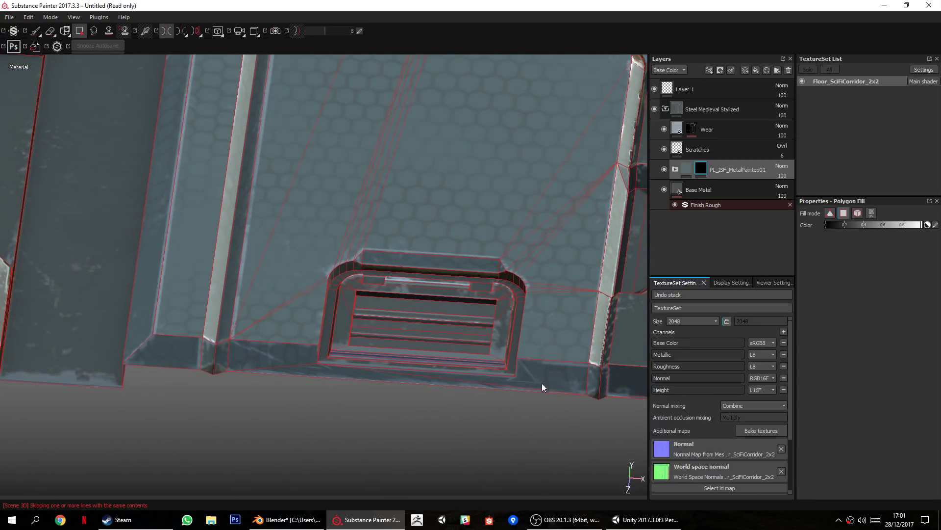
{"action": "left_click_drag", "start_coordinate": [384, 363], "coordinate": [418, 407], "text": "alt"}
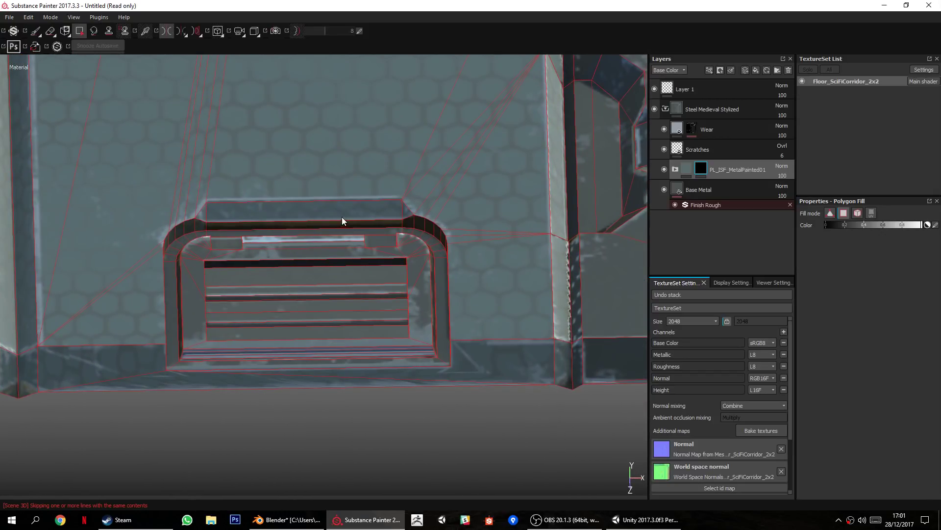
{"action": "left_click_drag", "start_coordinate": [323, 236], "coordinate": [472, 246], "text": "alt"}
{"action": "left_click_drag", "start_coordinate": [479, 355], "coordinate": [347, 406], "text": "alt"}
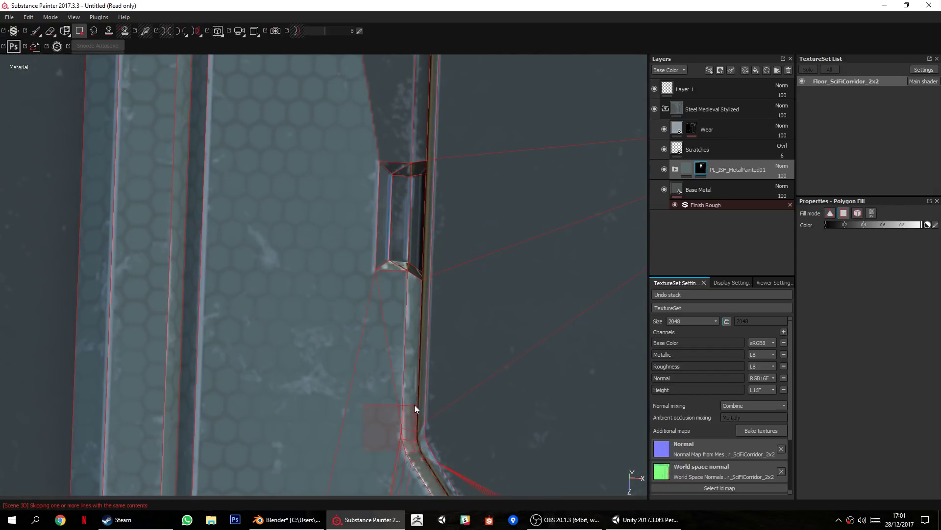
Fill the remaining sliver faces along the diagonal edge and beside the small side notch in the mask.
{"action": "left_click_drag", "start_coordinate": [391, 437], "coordinate": [369, 326], "text": "alt"}
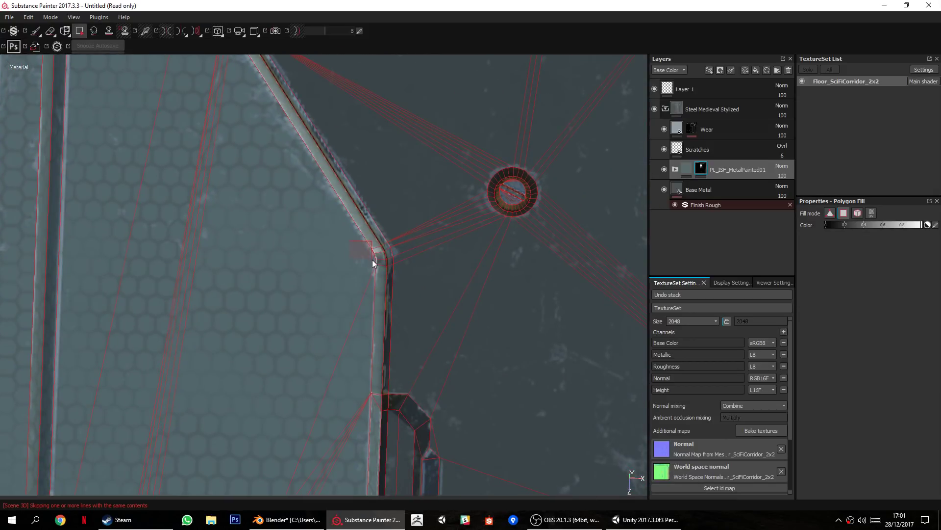
{"action": "left_click_drag", "start_coordinate": [378, 251], "coordinate": [413, 294], "text": "alt"}
{"action": "middle_click_drag", "start_coordinate": [365, 216], "coordinate": [348, 483], "text": "alt"}
{"action": "right_click_drag", "start_coordinate": [324, 295], "coordinate": [335, 343], "text": "alt"}
{"action": "middle_click_drag", "start_coordinate": [336, 343], "coordinate": [306, 186], "text": "alt"}
{"action": "right_click_drag", "start_coordinate": [307, 186], "coordinate": [384, 349], "text": "alt"}
{"action": "middle_click_drag", "start_coordinate": [383, 349], "coordinate": [319, 387], "text": "alt"}
{"action": "right_click_drag", "start_coordinate": [318, 387], "coordinate": [296, 426], "text": "alt"}
{"action": "left_click_drag", "start_coordinate": [332, 358], "coordinate": [405, 300]}
{"action": "left_click_drag", "start_coordinate": [346, 135], "coordinate": [399, 170]}
{"action": "left_click_drag", "start_coordinate": [342, 139], "coordinate": [398, 170]}
{"action": "right_click_drag", "start_coordinate": [314, 387], "coordinate": [320, 162], "text": "alt"}
{"action": "middle_click_drag", "start_coordinate": [320, 162], "coordinate": [321, 343], "text": "alt"}
{"action": "right_click_drag", "start_coordinate": [321, 344], "coordinate": [314, 368], "text": "alt"}
{"action": "left_click_drag", "start_coordinate": [351, 297], "coordinate": [400, 365]}
Extend the mask fill along the rest of the long strip to the panel's opposite end.
{"action": "middle_click_drag", "start_coordinate": [496, 110], "coordinate": [366, 339], "text": "ctrl+alt"}
{"action": "left_click_drag", "start_coordinate": [363, 342], "coordinate": [398, 398]}
{"action": "middle_click_drag", "start_coordinate": [364, 304], "coordinate": [330, 491], "text": "ctrl+alt"}
{"action": "left_click_drag", "start_coordinate": [321, 319], "coordinate": [367, 421]}
{"action": "middle_click_drag", "start_coordinate": [354, 212], "coordinate": [378, 335], "text": "ctrl+alt"}
{"action": "left_click_drag", "start_coordinate": [339, 151], "coordinate": [396, 371]}
{"action": "middle_click_drag", "start_coordinate": [236, 362], "coordinate": [564, 366], "text": "alt"}
{"action": "left_click_drag", "start_coordinate": [320, 174], "coordinate": [341, 221]}
{"action": "middle_click_drag", "start_coordinate": [355, 330], "coordinate": [299, 309], "text": "alt"}
{"action": "scroll", "coordinate": [315, 299], "scroll_direction": "up", "scroll_amount": 1}
{"action": "left_click_drag", "start_coordinate": [322, 135], "coordinate": [358, 360]}
Fill the raised rim and thin corner faces around the vent at the opposite end in the mask.
{"action": "left_click_drag", "start_coordinate": [339, 397], "coordinate": [392, 345], "text": "alt"}
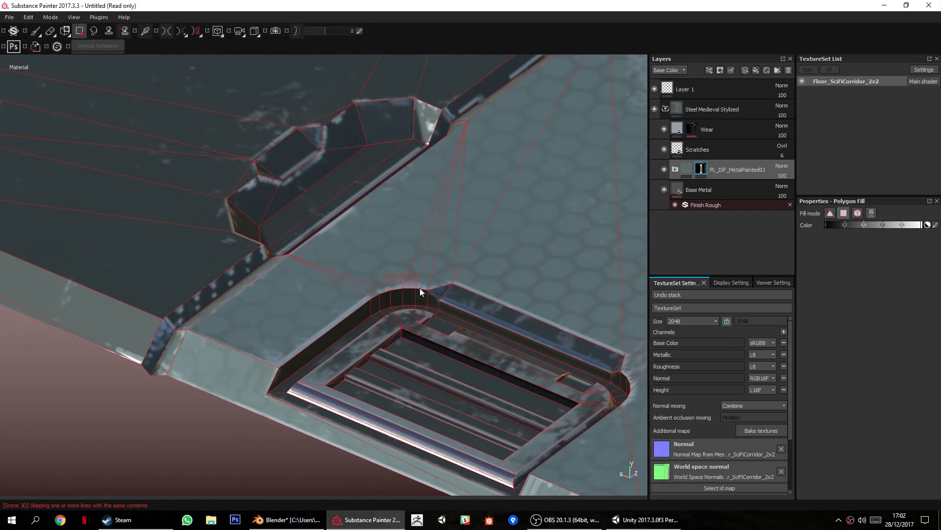
{"action": "left_click_drag", "start_coordinate": [432, 256], "coordinate": [469, 298]}
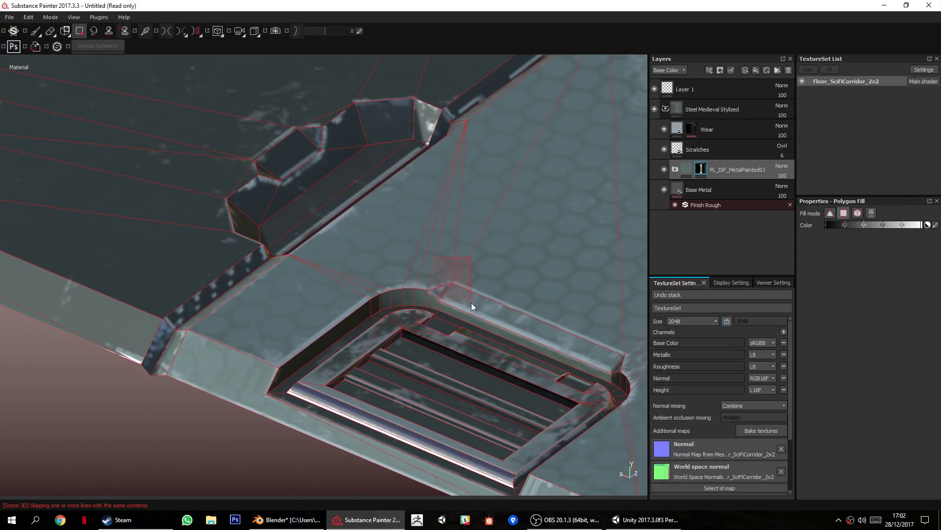
{"action": "left_click_drag", "start_coordinate": [386, 298], "coordinate": [272, 240], "text": "alt"}
{"action": "mouse_move", "coordinate": [252, 198]}
{"action": "left_mouse_down"}
{"action": "mouse_move", "coordinate": [289, 224]}
{"action": "mouse_move", "coordinate": [344, 231]}
{"action": "left_mouse_up"}
{"action": "left_click", "coordinate": [353, 235]}
{"action": "left_click_drag", "start_coordinate": [383, 261], "coordinate": [367, 341], "text": "alt"}
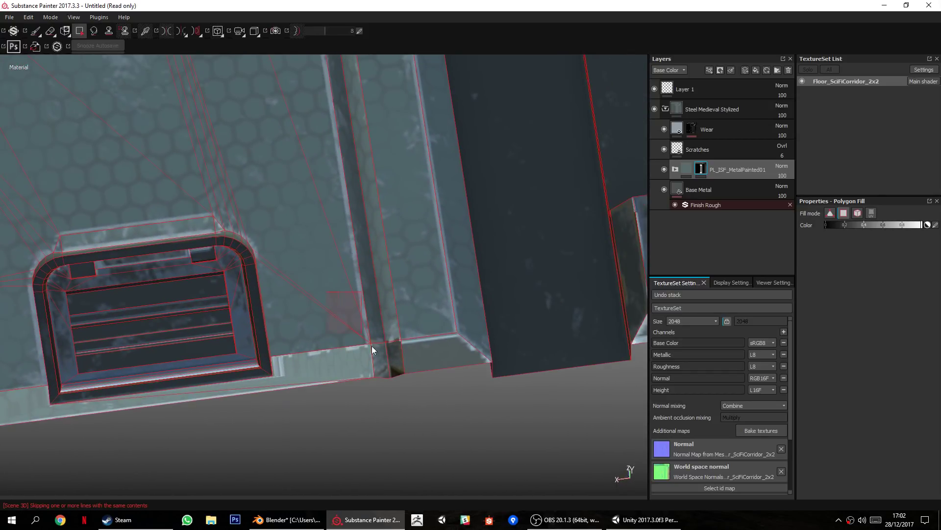
Fill the strip's bevelled end and long outer side face in the mask, checking its coverage on the whole strip.
{"action": "left_click_drag", "start_coordinate": [431, 425], "coordinate": [435, 308], "text": "alt"}
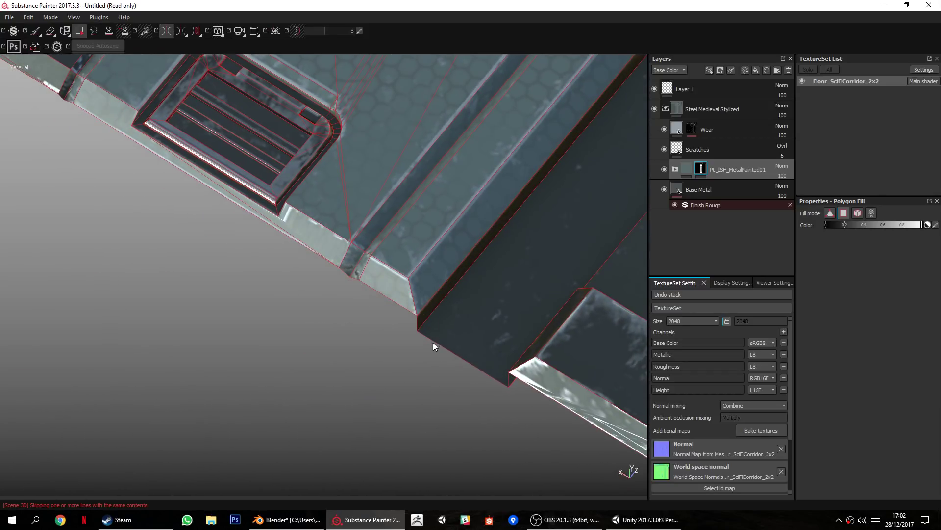
{"action": "left_click", "coordinate": [433, 300]}
{"action": "right_click_drag", "start_coordinate": [434, 300], "coordinate": [426, 206], "text": "alt"}
{"action": "middle_click_drag", "start_coordinate": [427, 206], "coordinate": [456, 294], "text": "alt"}
{"action": "left_click_drag", "start_coordinate": [456, 294], "coordinate": [387, 309], "text": "alt"}
{"action": "middle_click_drag", "start_coordinate": [387, 309], "coordinate": [164, 451], "text": "alt"}
{"action": "left_click", "coordinate": [459, 224]}
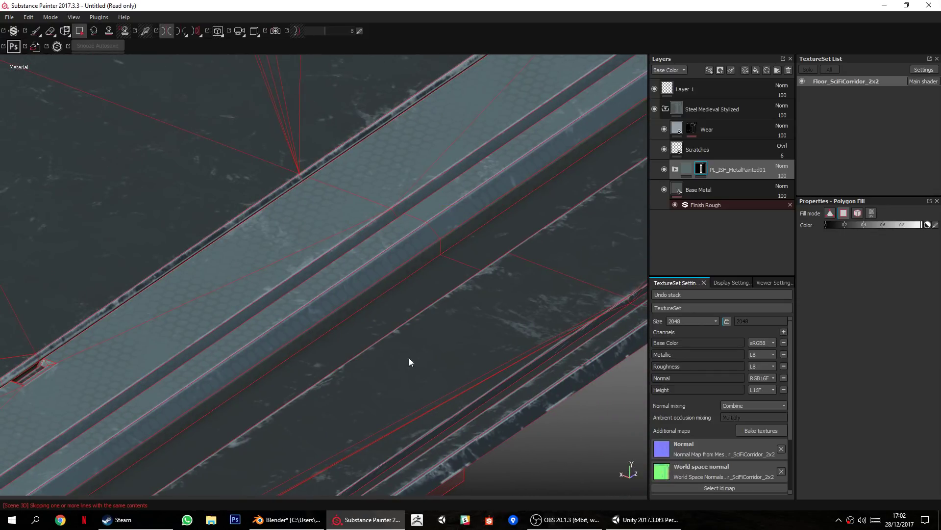
{"action": "right_click_drag", "start_coordinate": [407, 358], "coordinate": [441, 212], "text": "alt"}
{"action": "left_click_drag", "start_coordinate": [441, 212], "coordinate": [464, 331], "text": "alt"}
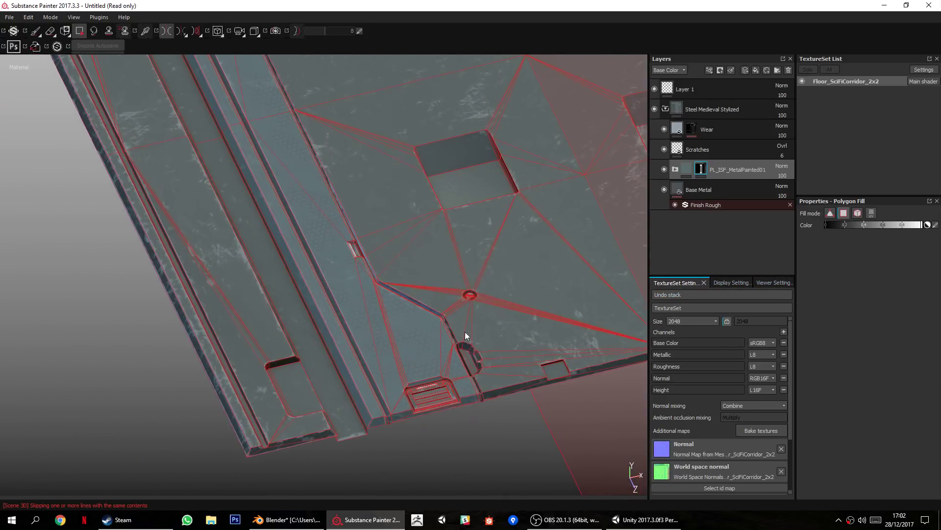
Set the Paint group's Base layer to orange (0.933, 0.383, 0.009) and lower its roughness.
{"action": "left_click", "coordinate": [675, 168]}
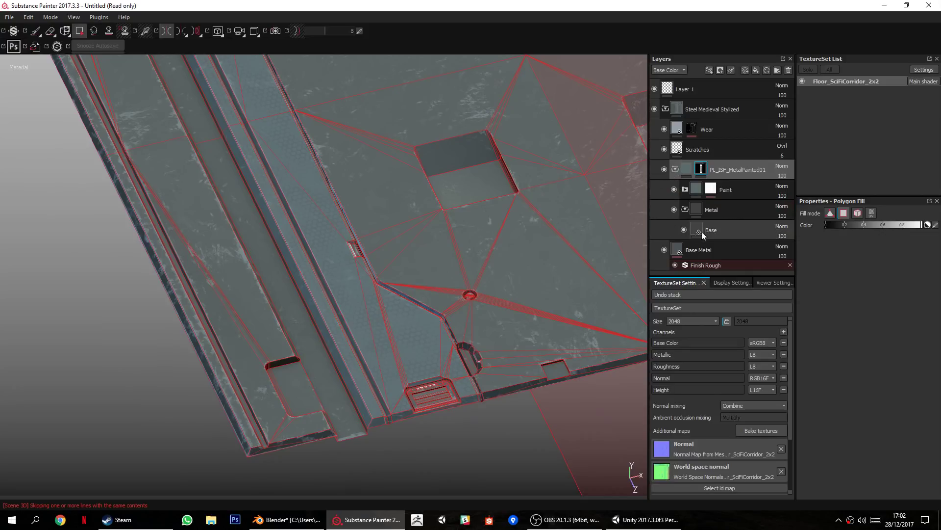
{"action": "left_click", "coordinate": [696, 189]}
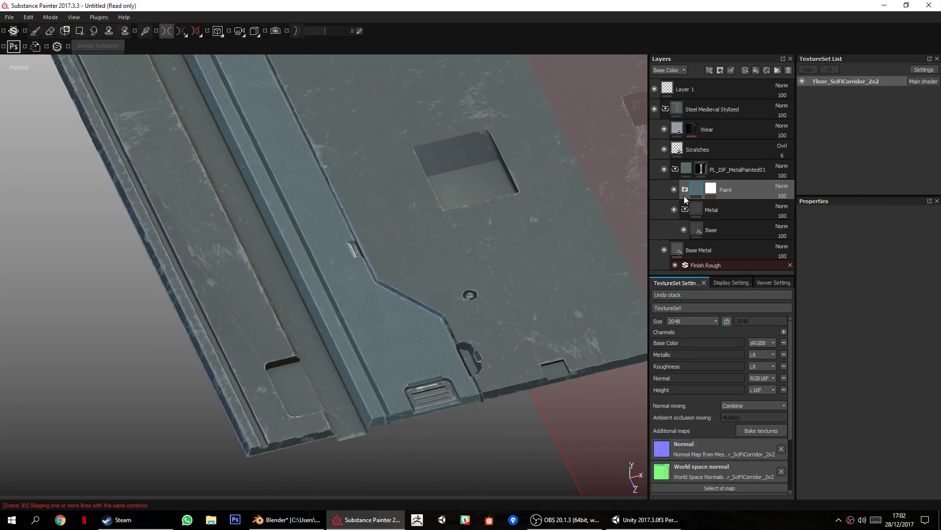
{"action": "left_click", "coordinate": [685, 190]}
{"action": "scroll", "coordinate": [734, 251], "scroll_direction": "down", "scroll_amount": 1}
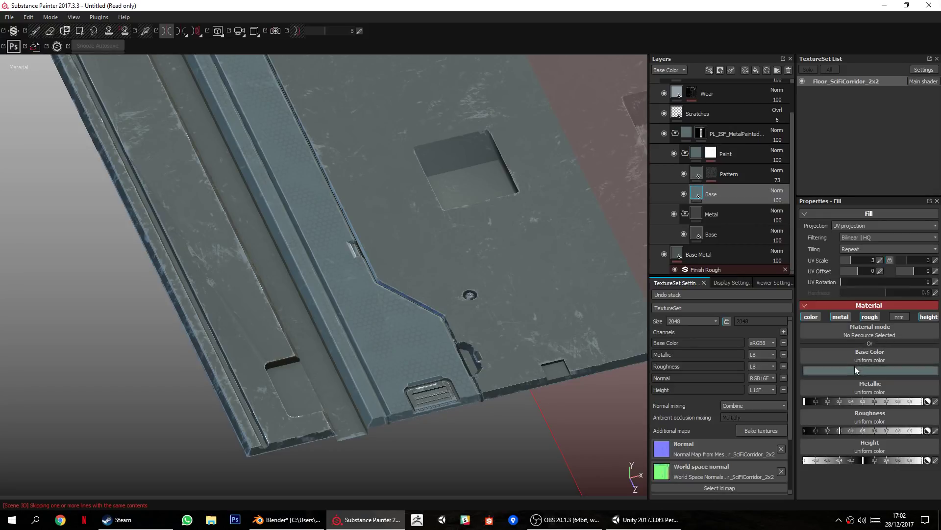
{"action": "left_click", "coordinate": [855, 366]}
{"action": "left_click", "coordinate": [901, 326]}
{"action": "left_click_drag", "start_coordinate": [869, 407], "coordinate": [869, 409]}
{"action": "left_click", "coordinate": [834, 336]}
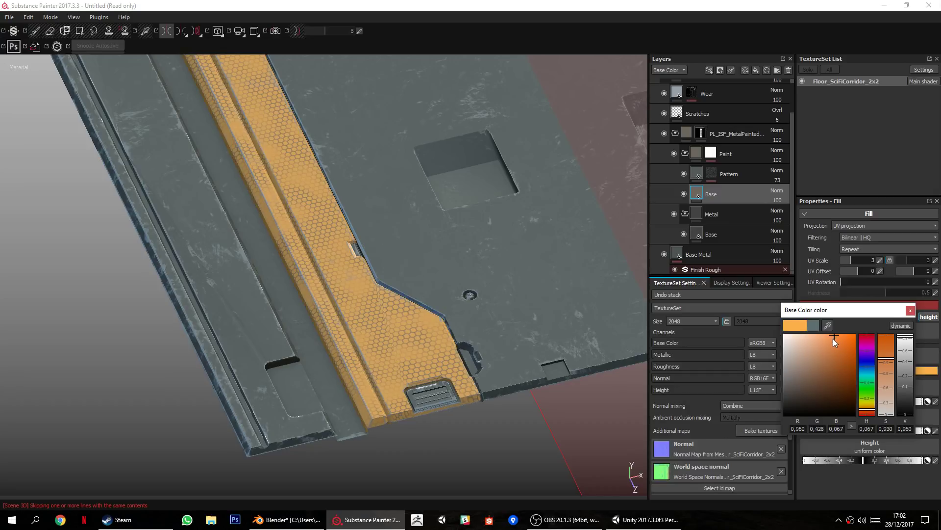
{"action": "left_click", "coordinate": [835, 340]}
{"action": "left_click", "coordinate": [847, 337]}
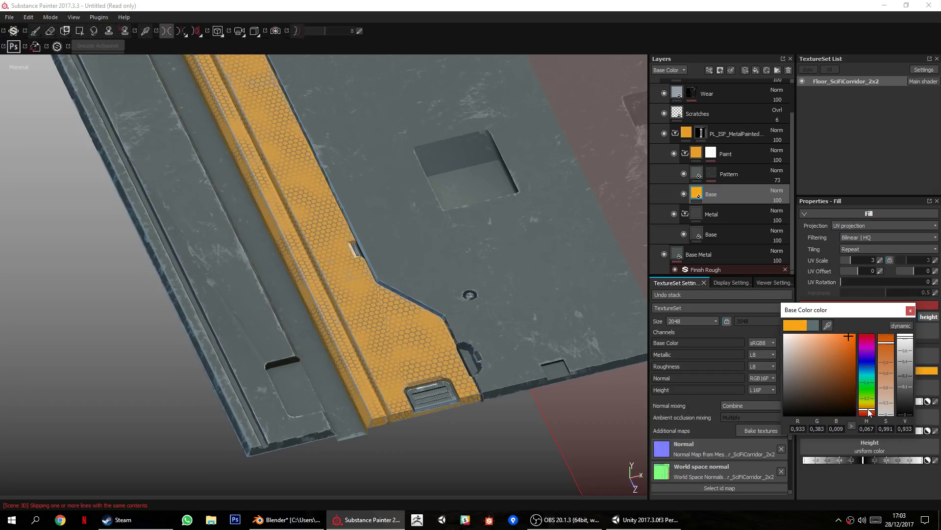
{"action": "left_click", "coordinate": [909, 312]}
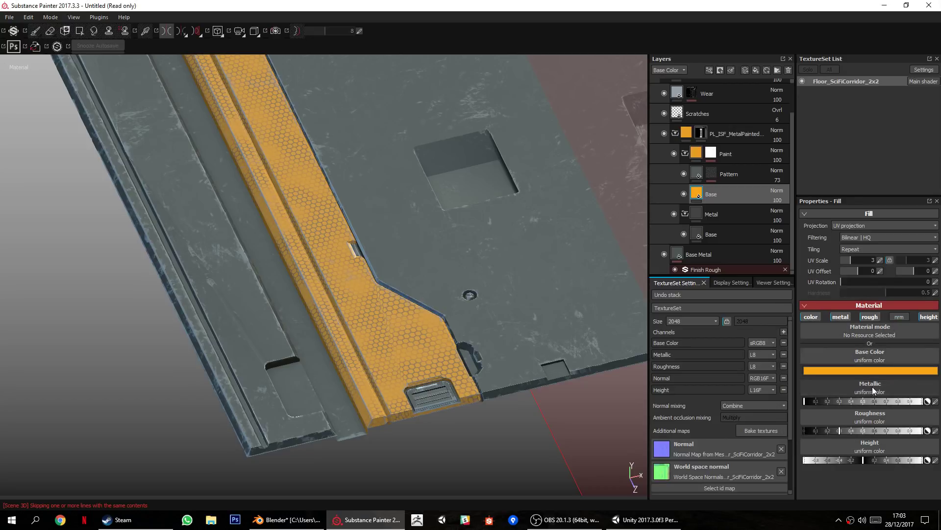
{"action": "left_click", "coordinate": [826, 430]}
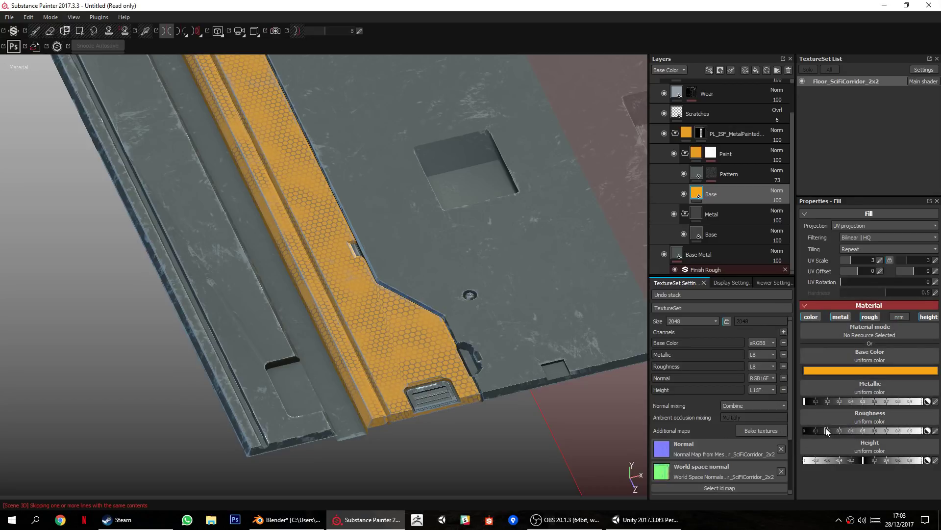
Inspect the orange painted strips up close and across the whole floor panel.
{"action": "left_click_drag", "start_coordinate": [439, 420], "coordinate": [460, 347], "text": "alt"}
{"action": "left_click_drag", "start_coordinate": [428, 406], "coordinate": [434, 404], "text": "alt+shift"}
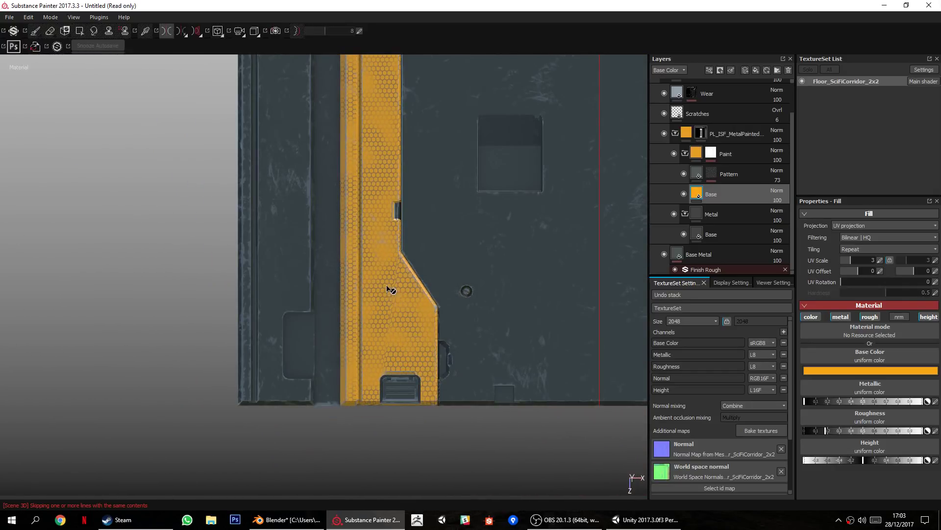
{"action": "middle_click_drag", "start_coordinate": [391, 289], "coordinate": [398, 427], "text": "alt"}
{"action": "right_click_drag", "start_coordinate": [434, 372], "coordinate": [395, 418], "text": "alt"}
{"action": "middle_click_drag", "start_coordinate": [395, 418], "coordinate": [419, 291], "text": "alt"}
{"action": "right_click_drag", "start_coordinate": [451, 199], "coordinate": [427, 245], "text": "alt"}
{"action": "middle_click_drag", "start_coordinate": [468, 282], "coordinate": [378, 357], "text": "alt"}
{"action": "right_click_drag", "start_coordinate": [378, 357], "coordinate": [363, 375], "text": "alt"}
{"action": "left_click_drag", "start_coordinate": [393, 294], "coordinate": [466, 242], "text": "alt"}
{"action": "right_click_drag", "start_coordinate": [466, 242], "coordinate": [466, 319], "text": "alt"}
{"action": "left_click_drag", "start_coordinate": [466, 319], "coordinate": [347, 435], "text": "alt"}
{"action": "middle_click_drag", "start_coordinate": [312, 426], "coordinate": [458, 299], "text": "alt"}
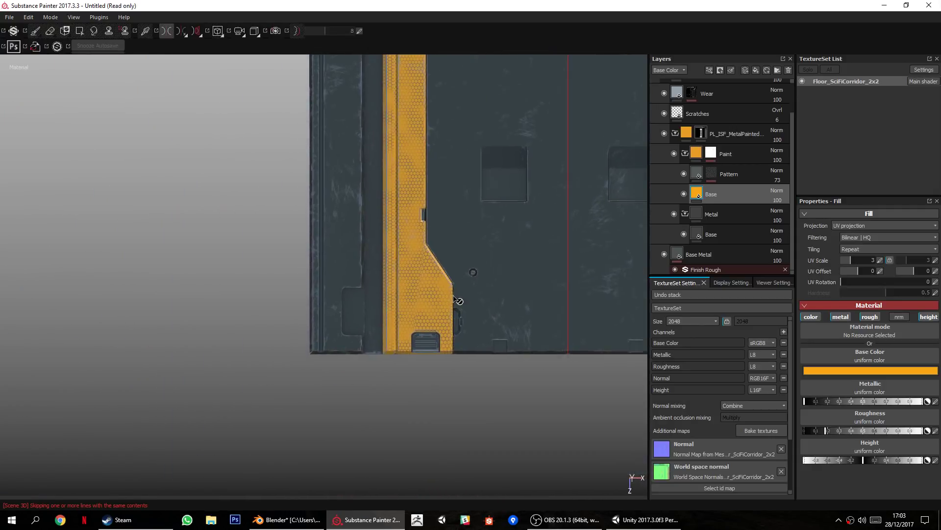
{"action": "right_click_drag", "start_coordinate": [458, 299], "coordinate": [429, 390], "text": "alt"}
{"action": "middle_click_drag", "start_coordinate": [428, 245], "coordinate": [441, 417], "text": "alt"}
{"action": "right_click_drag", "start_coordinate": [442, 417], "coordinate": [461, 271], "text": "alt"}
{"action": "middle_click_drag", "start_coordinate": [461, 271], "coordinate": [392, 319], "text": "alt"}
{"action": "mouse_move", "coordinate": [392, 319]}
{"action": "right_mouse_down", "text": "alt"}
{"action": "mouse_move", "coordinate": [389, 342]}
{"action": "mouse_move", "coordinate": [389, 319]}
{"action": "right_mouse_up", "text": "alt"}
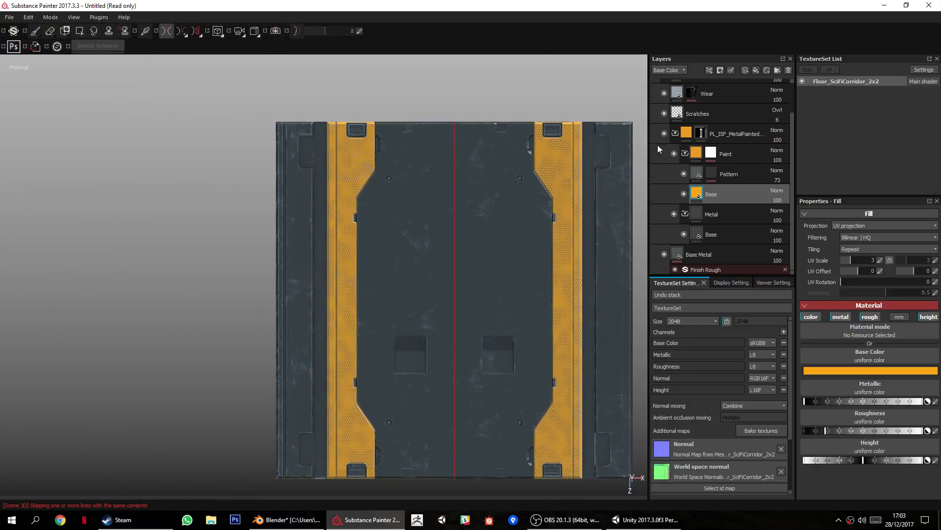
Collapse the PL_ISF_MetalPainted01 folder and add the PL_ISF_MetalPainted08 material above it.
{"action": "left_click", "coordinate": [675, 133]}
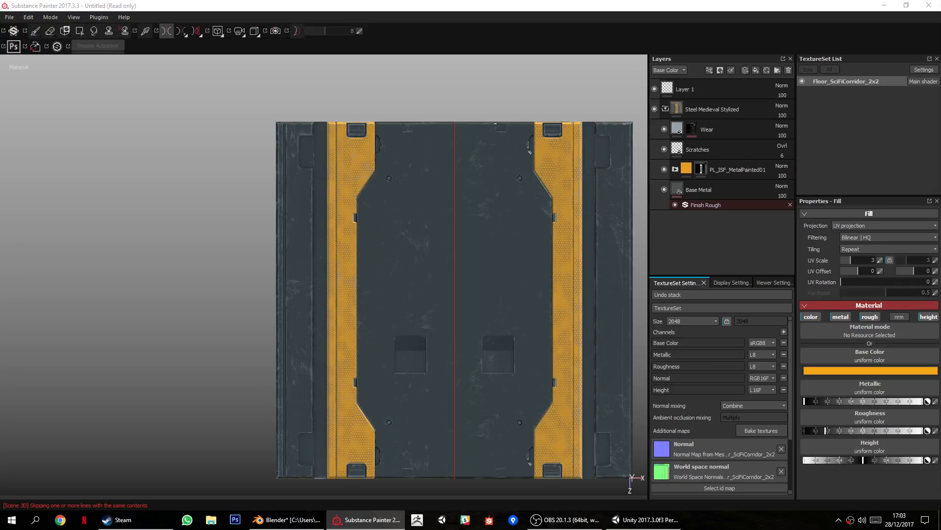
{"action": "left_click_drag", "start_coordinate": [731, 171], "coordinate": [732, 157]}
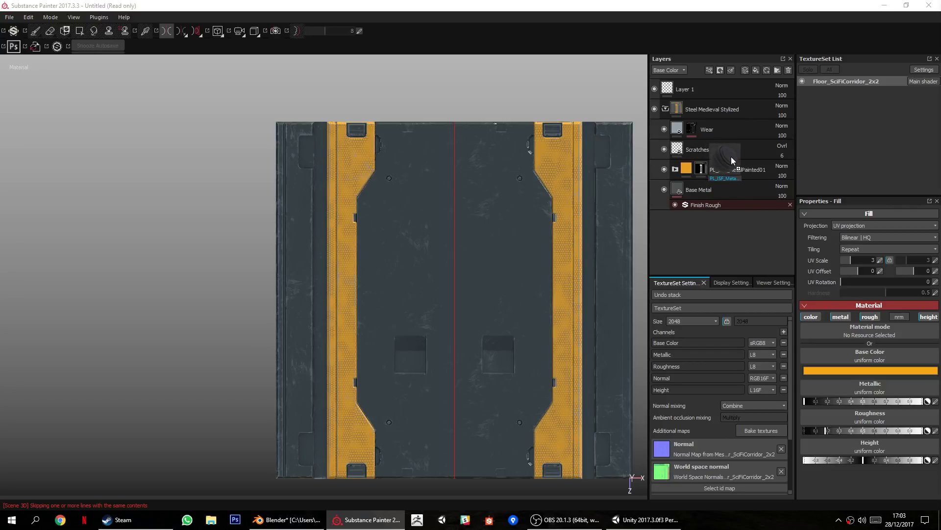
{"action": "left_click_drag", "start_coordinate": [348, 357], "coordinate": [460, 366], "text": "alt"}
{"action": "middle_click_drag", "start_coordinate": [460, 367], "coordinate": [508, 320], "text": "alt"}
{"action": "right_click_drag", "start_coordinate": [508, 320], "coordinate": [551, 317], "text": "alt"}
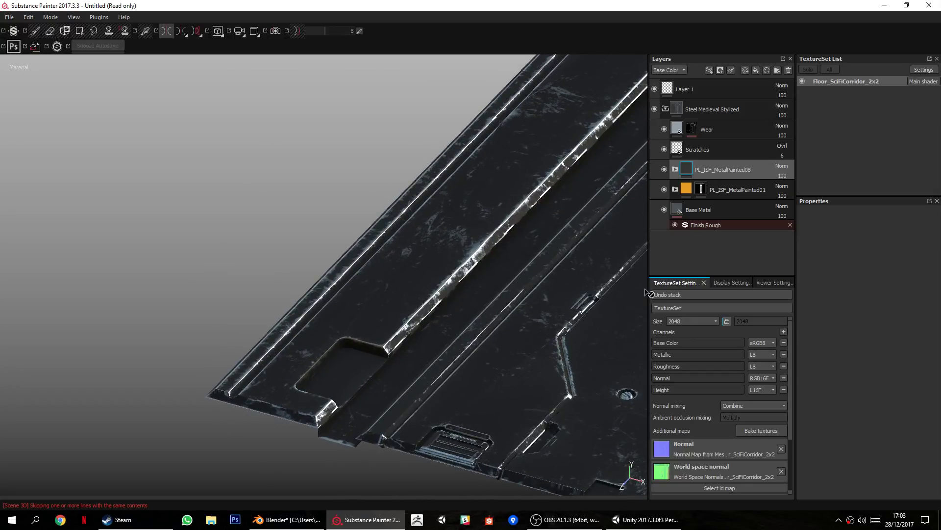
Expand PL_ISF_MetalPainted08 and toggle the visibility of the layers inside Metalic Paint to compare their effect.
{"action": "left_click", "coordinate": [676, 168]}
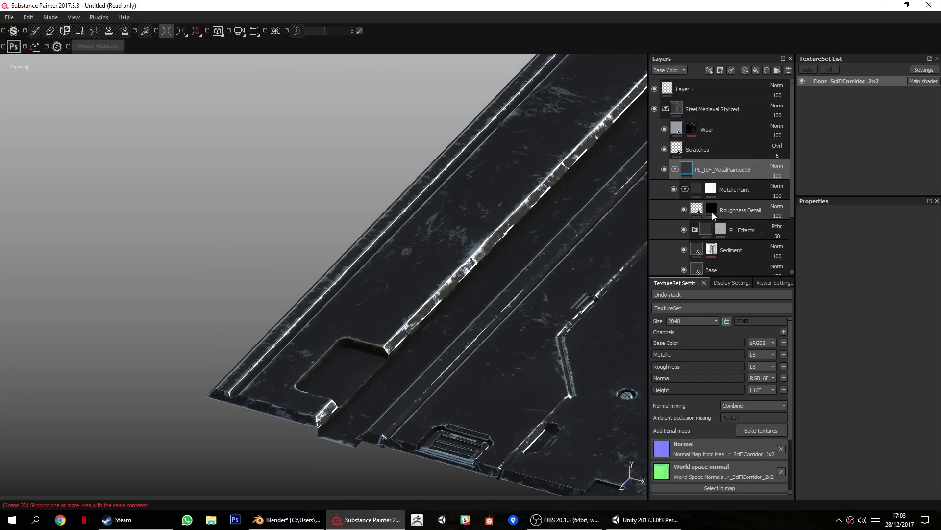
{"action": "scroll", "coordinate": [690, 232], "scroll_direction": "down", "scroll_amount": 1}
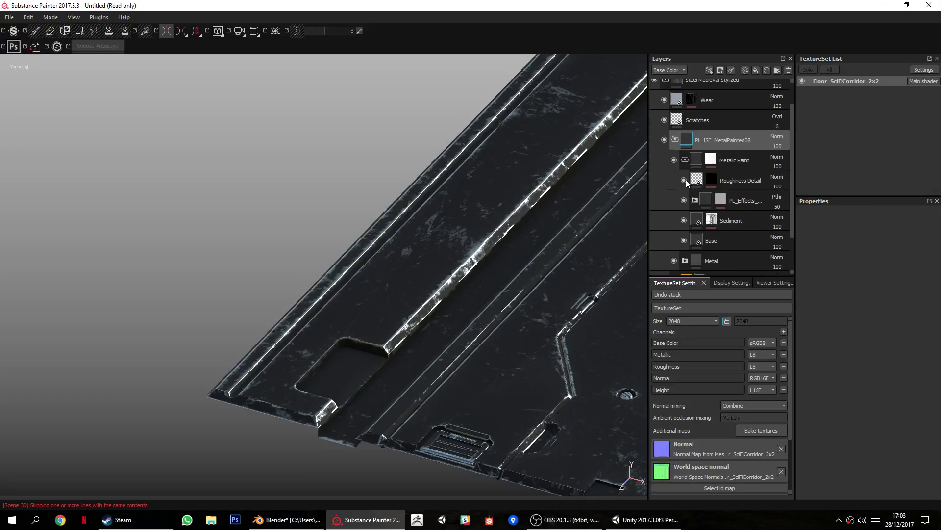
{"action": "left_click", "coordinate": [684, 179]}
{"action": "scroll", "coordinate": [679, 220], "scroll_direction": "down", "scroll_amount": 1}
{"action": "left_click", "coordinate": [684, 190]}
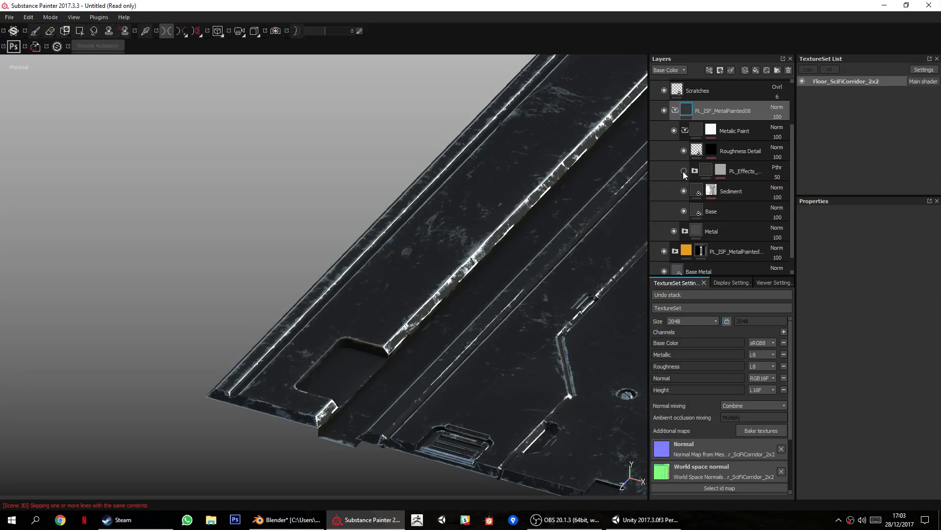
{"action": "left_click", "coordinate": [684, 170]}
{"action": "left_click", "coordinate": [684, 130]}
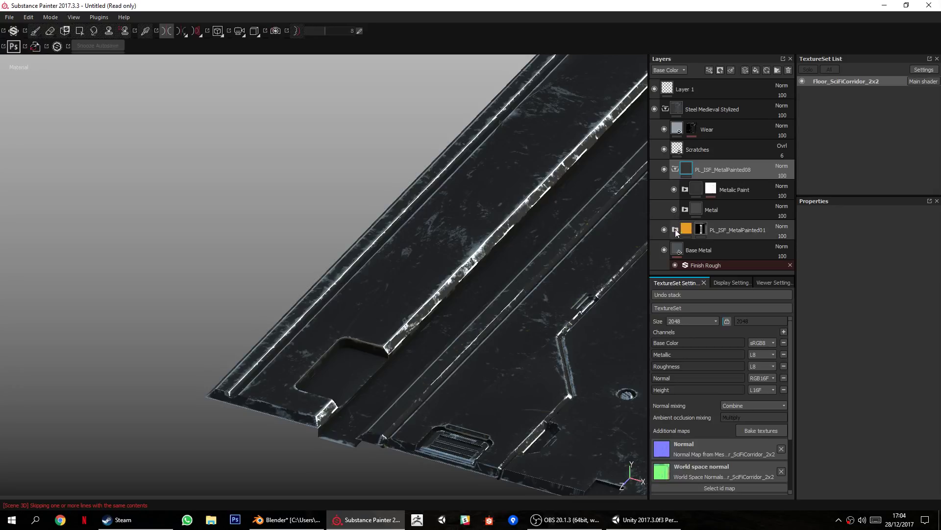
Compare the floor with and without PL_ISF_MetalPainted08 and its Metalic Paint folder, leaving Metalic Paint hidden.
{"action": "left_click", "coordinate": [674, 190]}
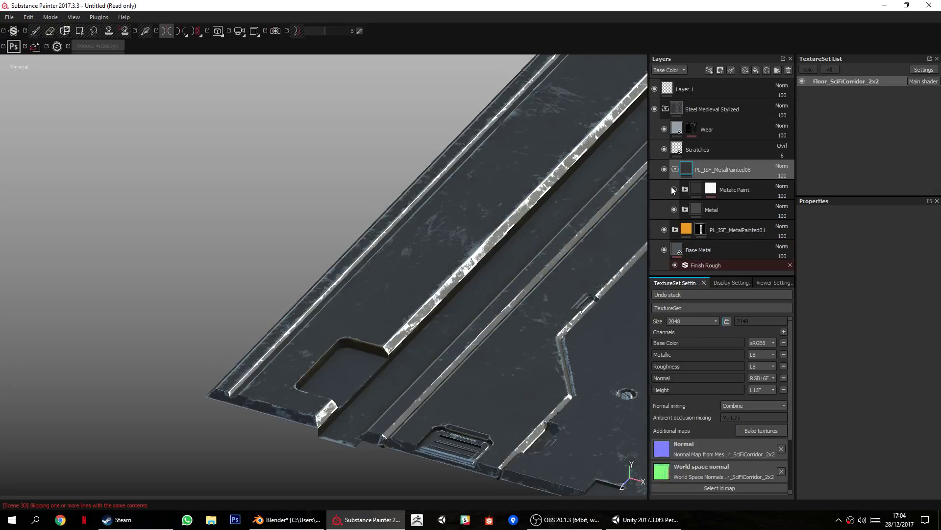
{"action": "left_click", "coordinate": [674, 189]}
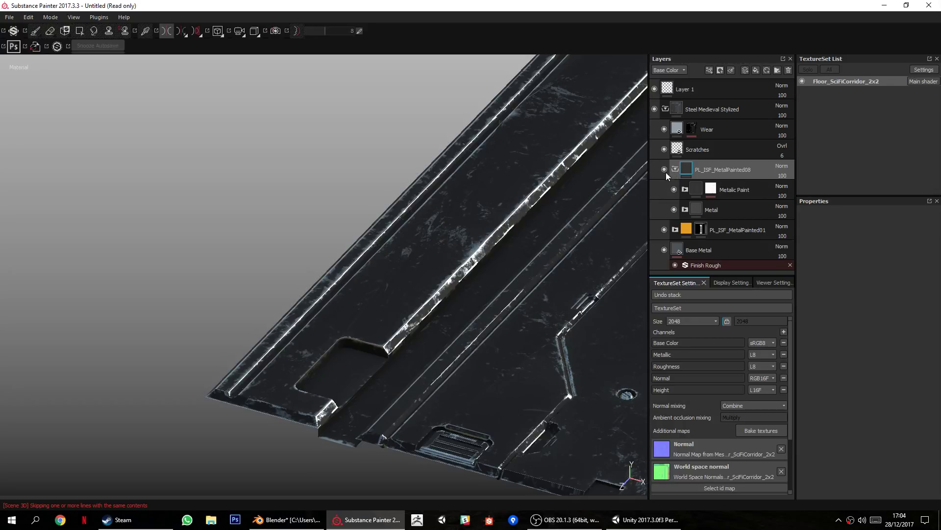
{"action": "left_click", "coordinate": [664, 170]}
{"action": "left_click", "coordinate": [664, 170]}
{"action": "left_click", "coordinate": [685, 190]}
{"action": "left_click", "coordinate": [685, 189]}
{"action": "left_click", "coordinate": [673, 188]}
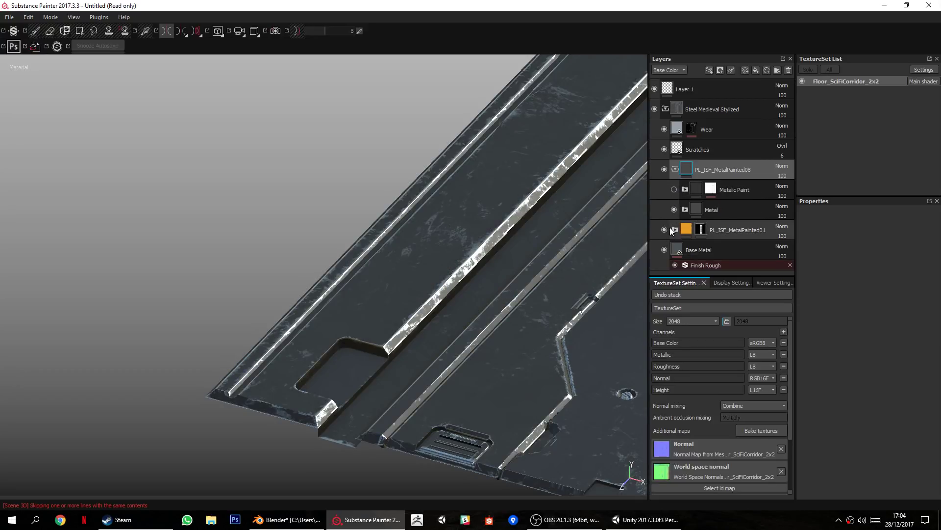
Expand the Metal folder and toggle the visibility of its contents and the Wear layer to compare their effect.
{"action": "left_click", "coordinate": [674, 210]}
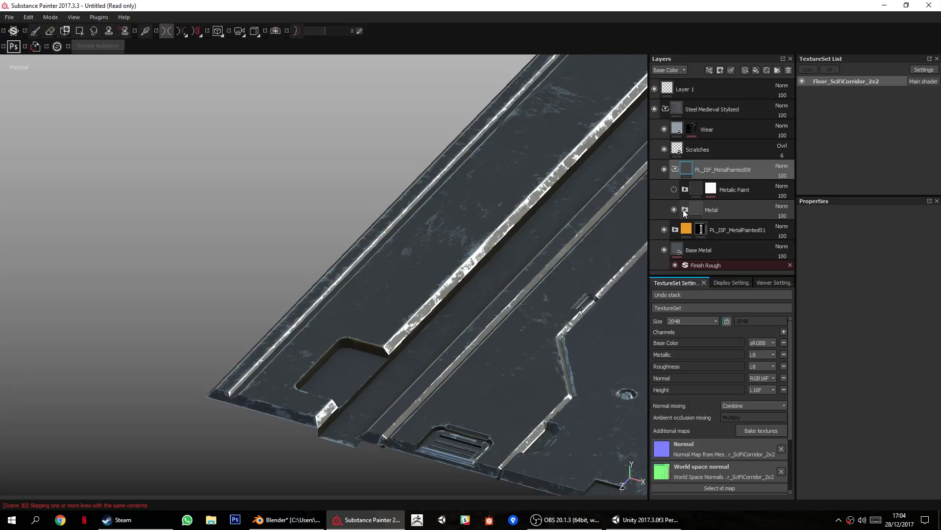
{"action": "left_click", "coordinate": [685, 209]}
{"action": "scroll", "coordinate": [689, 209], "scroll_direction": "down", "scroll_amount": 1}
{"action": "left_click", "coordinate": [682, 215]}
{"action": "left_click", "coordinate": [682, 215]}
{"action": "scroll", "coordinate": [667, 220], "scroll_direction": "up", "scroll_amount": 1}
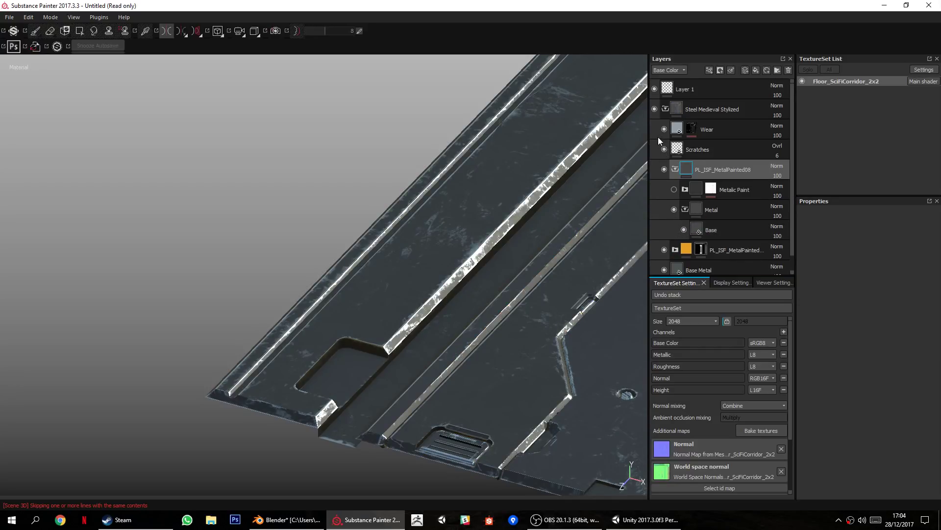
{"action": "left_click", "coordinate": [663, 129]}
{"action": "left_click", "coordinate": [663, 128]}
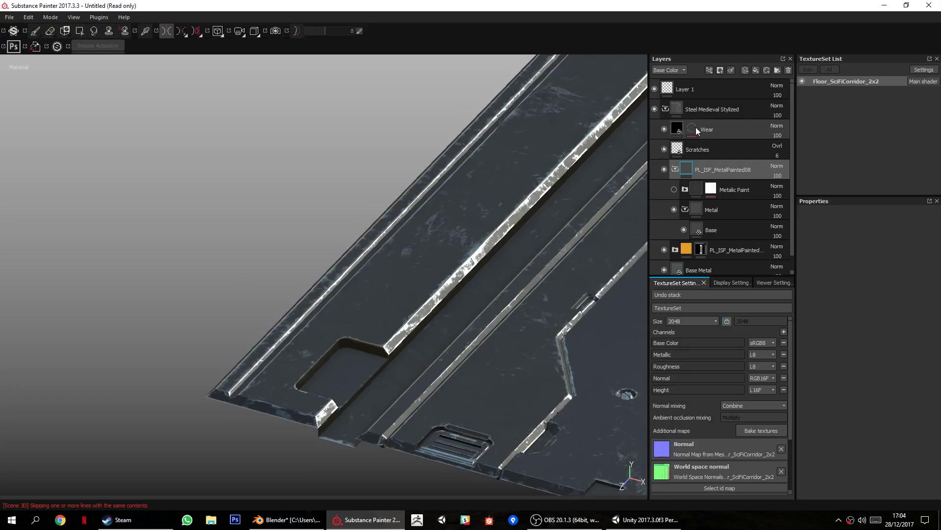
In the Wear layer's MG Metal Edge Wear generator, set Wear Level to 0.67 and Wear Contrast to 0.86.
{"action": "left_click", "coordinate": [711, 145]}
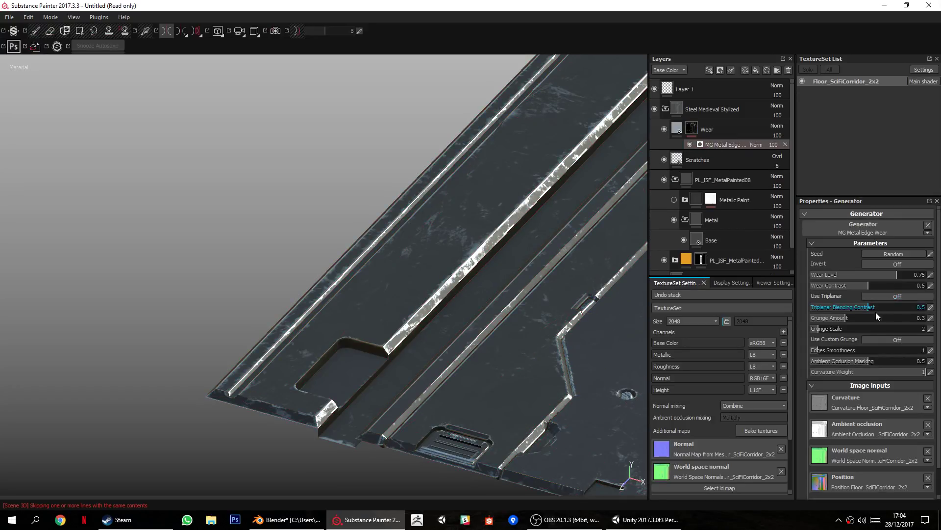
{"action": "left_click", "coordinate": [880, 275]}
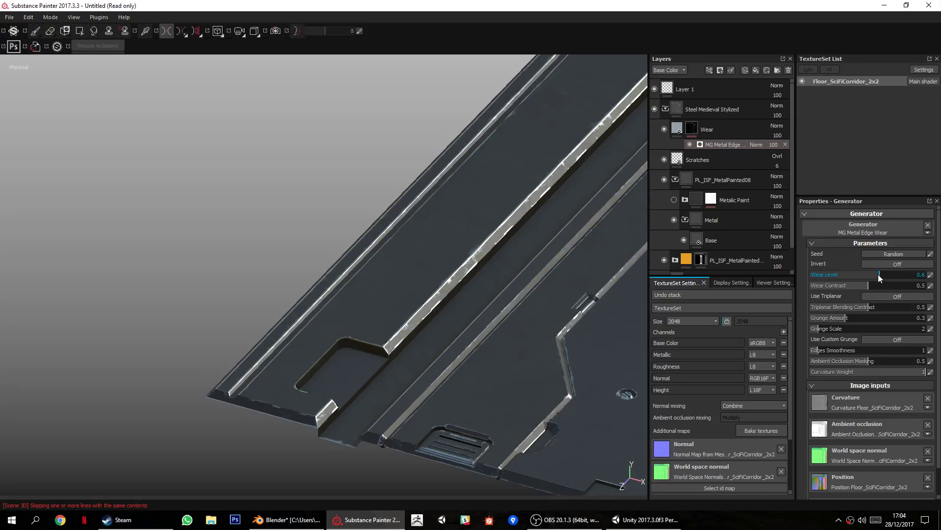
{"action": "left_click_drag", "start_coordinate": [885, 275], "coordinate": [911, 290]}
{"action": "left_click_drag", "start_coordinate": [472, 256], "coordinate": [393, 296], "text": "alt"}
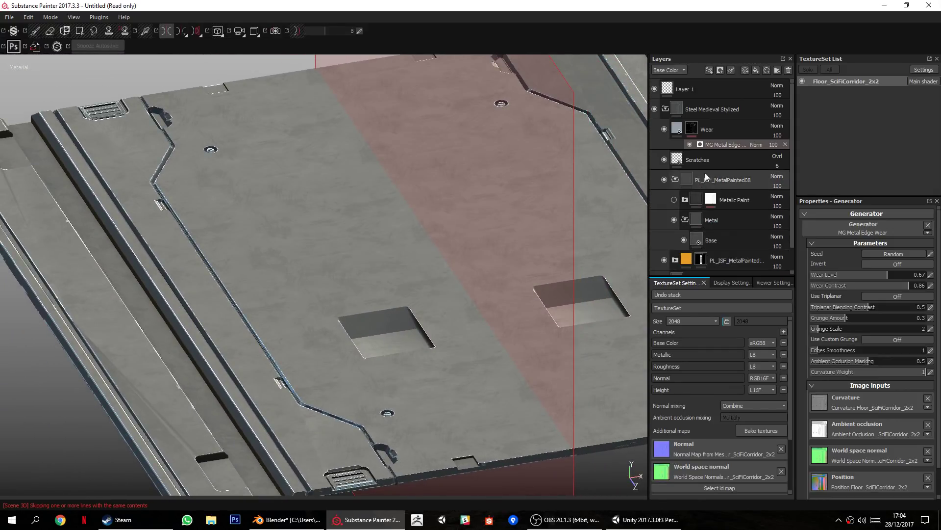
Collapse the PL_ISF_MetalPainted08 folder and give it a black mask.
{"action": "left_click", "coordinate": [674, 179]}
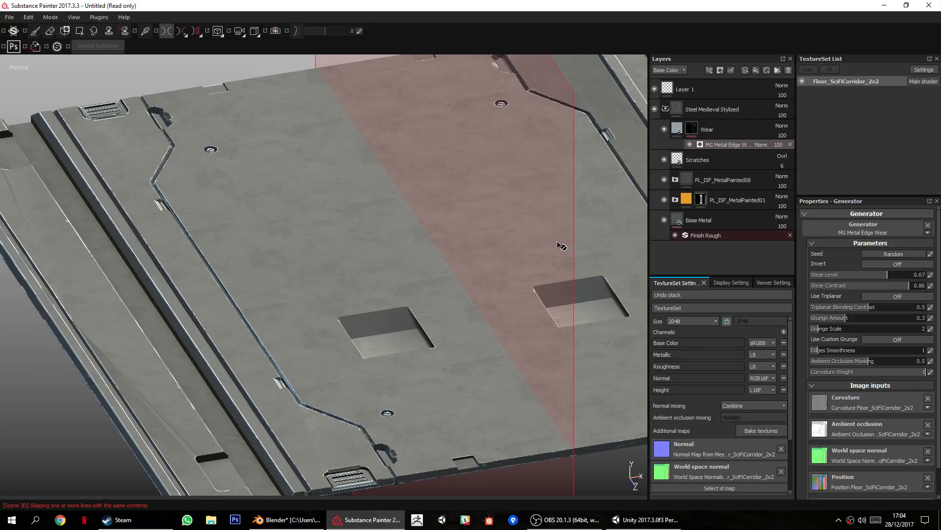
{"action": "key", "text": "f"}
{"action": "right_click", "coordinate": [711, 181]}
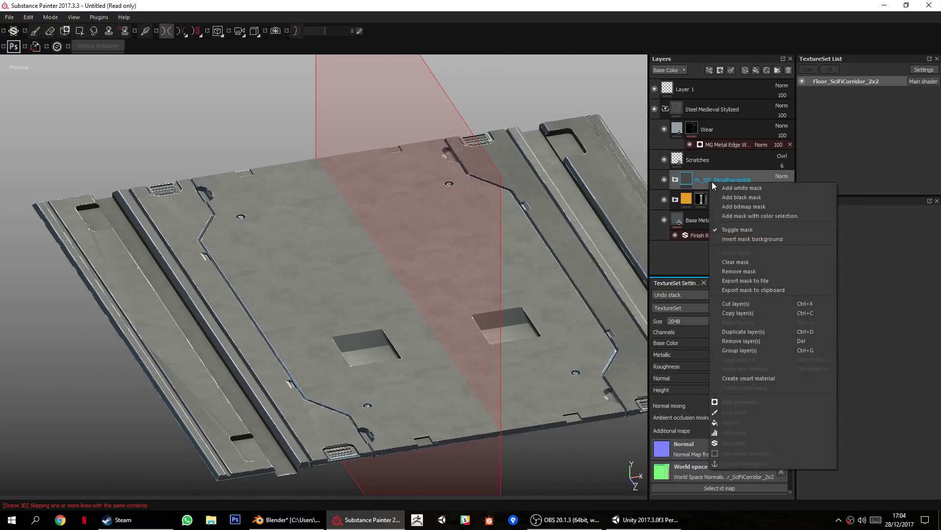
{"action": "left_click", "coordinate": [750, 192]}
{"action": "left_click_drag", "start_coordinate": [357, 315], "coordinate": [316, 386], "text": "alt"}
{"action": "right_click_drag", "start_coordinate": [316, 386], "coordinate": [429, 240], "text": "alt"}
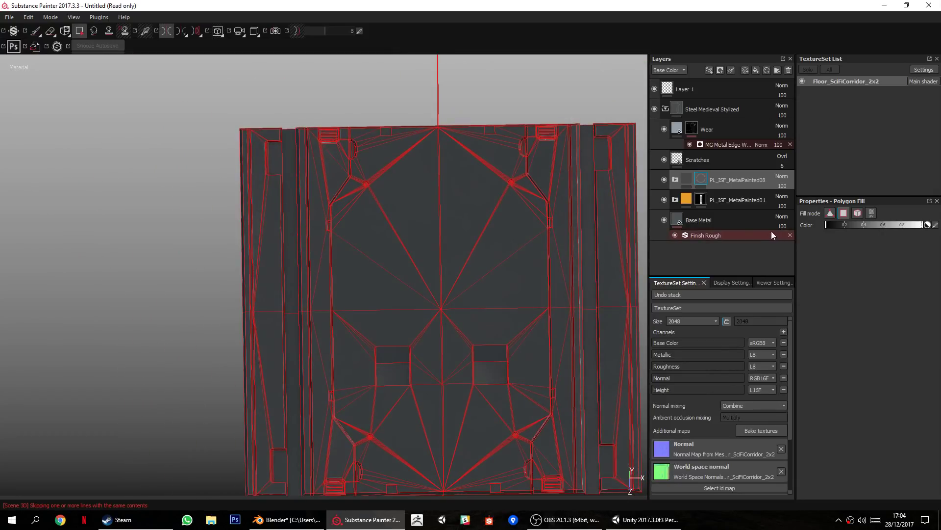
{"action": "right_click", "coordinate": [702, 180]}
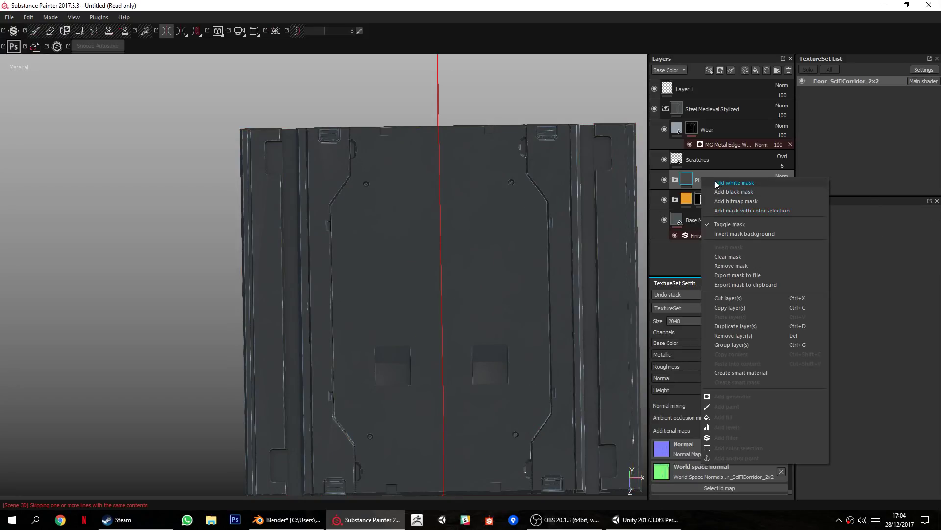
{"action": "left_click", "coordinate": [727, 192]}
Polygon-fill the faces of the raised outer side panel in the PL_ISF_MetalPainted08 mask, including those around its corner cutouts.
{"action": "left_click_drag", "start_coordinate": [393, 317], "coordinate": [414, 331], "text": "alt"}
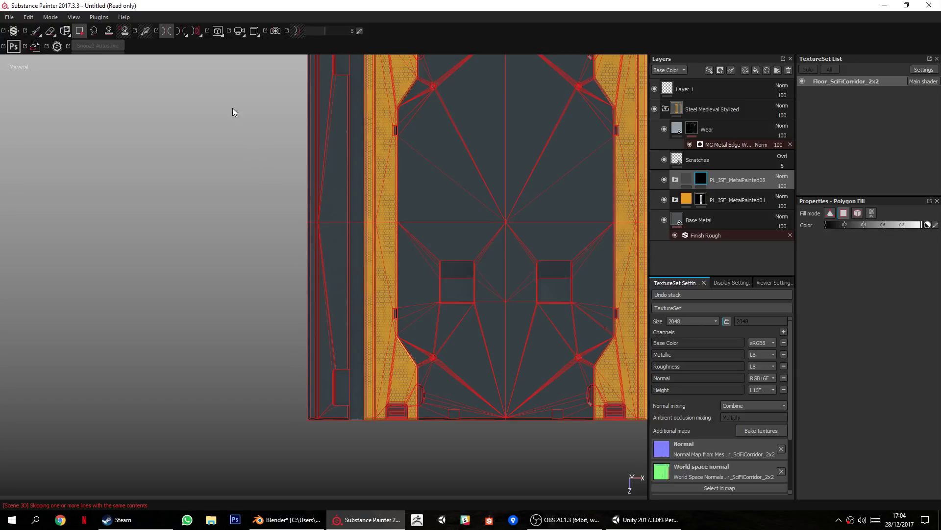
{"action": "left_click_drag", "start_coordinate": [247, 252], "coordinate": [332, 346]}
{"action": "left_click_drag", "start_coordinate": [273, 163], "coordinate": [338, 279]}
{"action": "middle_click_drag", "start_coordinate": [312, 315], "coordinate": [338, 248], "text": "alt"}
{"action": "right_click_drag", "start_coordinate": [337, 248], "coordinate": [313, 454], "text": "alt"}
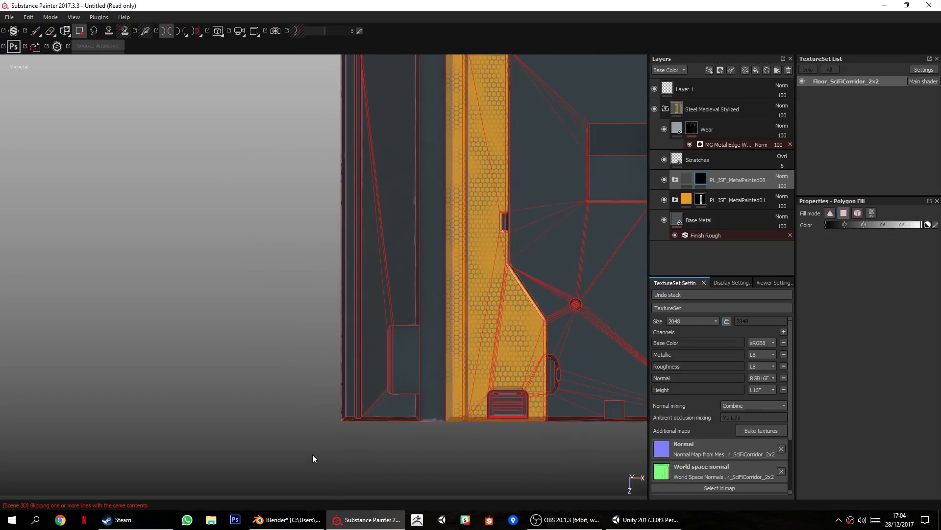
{"action": "left_click_drag", "start_coordinate": [400, 408], "coordinate": [400, 409]}
{"action": "middle_click_drag", "start_coordinate": [363, 403], "coordinate": [337, 322], "text": "alt"}
{"action": "right_click_drag", "start_coordinate": [338, 322], "coordinate": [391, 447], "text": "alt"}
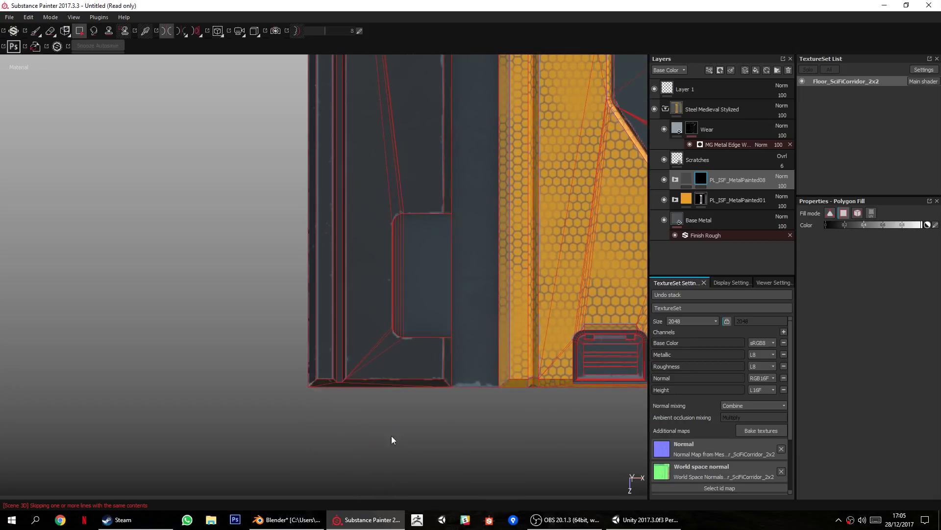
{"action": "left_click_drag", "start_coordinate": [449, 367], "coordinate": [449, 367]}
{"action": "middle_click_drag", "start_coordinate": [407, 212], "coordinate": [354, 399], "text": "alt"}
{"action": "left_click_drag", "start_coordinate": [377, 307], "coordinate": [391, 329]}
{"action": "middle_click_drag", "start_coordinate": [368, 216], "coordinate": [361, 441], "text": "alt"}
{"action": "left_click_drag", "start_coordinate": [381, 385], "coordinate": [380, 385]}
{"action": "middle_click_drag", "start_coordinate": [375, 382], "coordinate": [345, 302], "text": "alt"}
{"action": "left_click_drag", "start_coordinate": [242, 123], "coordinate": [335, 142]}
Inspect the masked outer side panels up close and across the whole floor, returning to the Paint tool.
{"action": "left_click_drag", "start_coordinate": [411, 193], "coordinate": [413, 318], "text": "alt"}
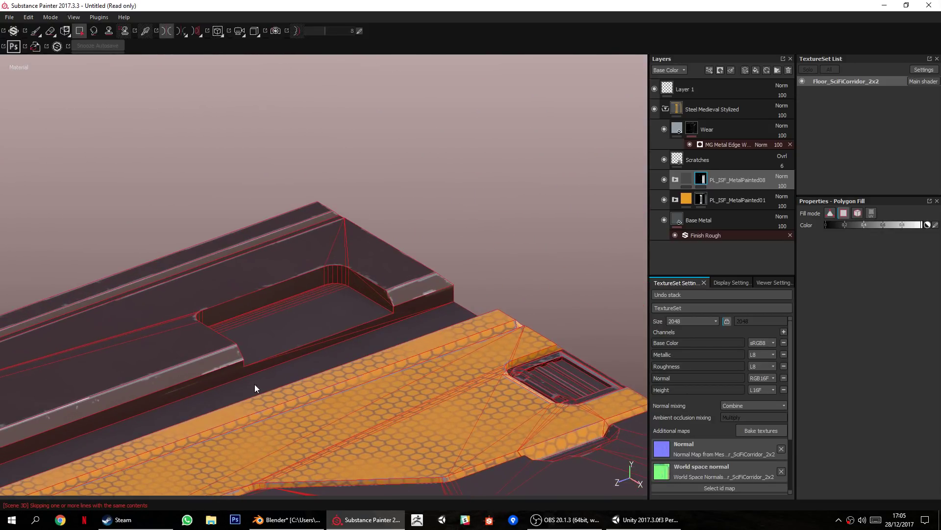
{"action": "middle_click_drag", "start_coordinate": [299, 375], "coordinate": [490, 314], "text": "alt"}
{"action": "middle_click_drag", "start_coordinate": [157, 407], "coordinate": [343, 349], "text": "alt"}
{"action": "right_click_drag", "start_coordinate": [334, 331], "coordinate": [351, 157], "text": "alt"}
{"action": "middle_click_drag", "start_coordinate": [280, 429], "coordinate": [347, 307], "text": "alt"}
{"action": "mouse_move", "coordinate": [346, 307]}
{"action": "left_mouse_down", "text": "alt"}
{"action": "mouse_move", "coordinate": [325, 347]}
{"action": "mouse_move", "coordinate": [395, 361]}
{"action": "mouse_move", "coordinate": [454, 323]}
{"action": "mouse_move", "coordinate": [483, 388]}
{"action": "mouse_move", "coordinate": [372, 418]}
{"action": "mouse_move", "coordinate": [294, 368]}
{"action": "mouse_move", "coordinate": [309, 370]}
{"action": "mouse_move", "coordinate": [349, 331]}
{"action": "mouse_move", "coordinate": [403, 314]}
{"action": "mouse_move", "coordinate": [426, 338]}
{"action": "left_mouse_up", "text": "alt"}
{"action": "key", "text": "1"}
{"action": "key", "text": "F5"}
{"action": "right_click_drag", "start_coordinate": [426, 338], "coordinate": [388, 343], "text": "alt"}
{"action": "left_click_drag", "start_coordinate": [387, 344], "coordinate": [330, 391], "text": "alt"}
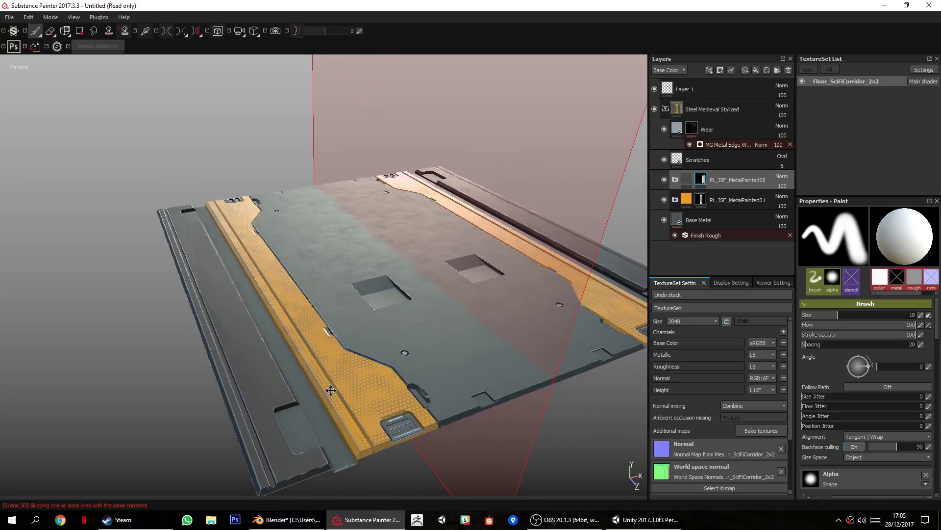
Set the Base Metal layer's base color to blue-grey (0.093, 0.128, 0.134) and lower its roughness.
{"action": "left_click", "coordinate": [678, 222]}
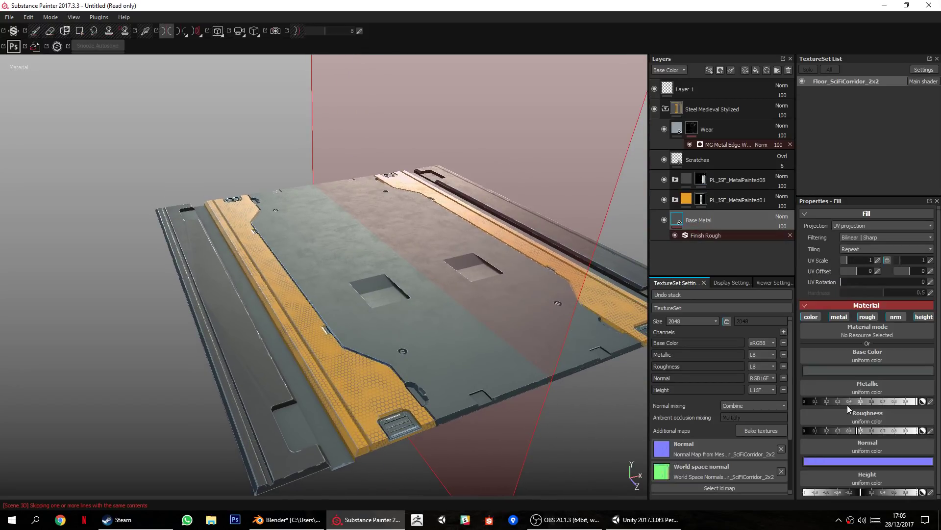
{"action": "left_click", "coordinate": [837, 370]}
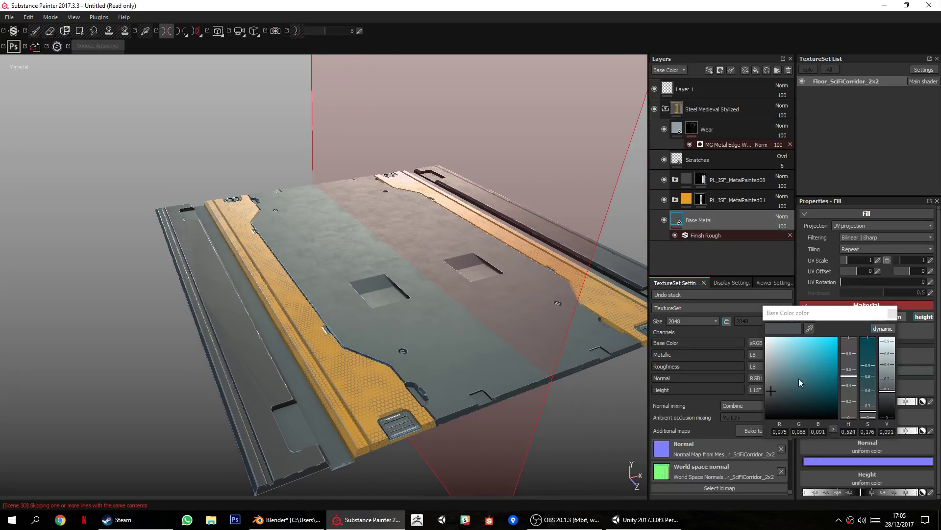
{"action": "left_click", "coordinate": [768, 373]}
{"action": "left_click_drag", "start_coordinate": [768, 372], "coordinate": [775, 385]}
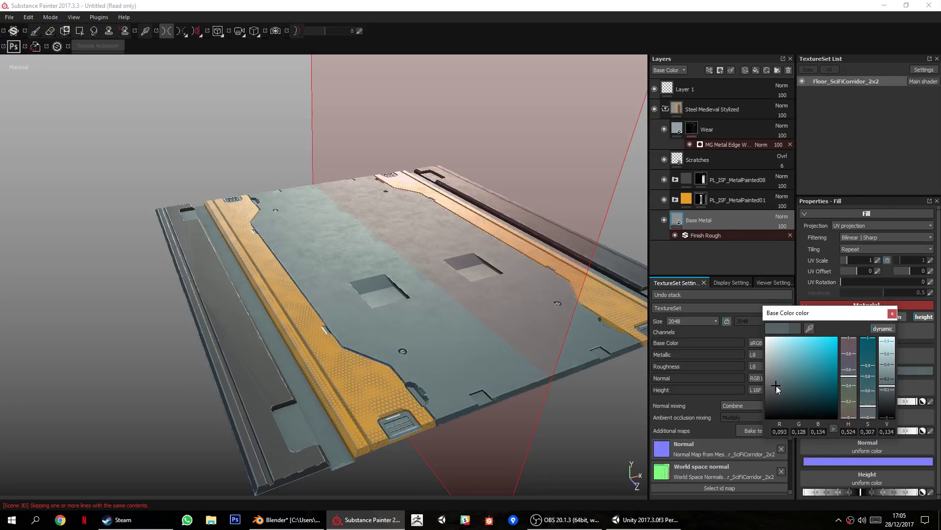
{"action": "left_click", "coordinate": [892, 314]}
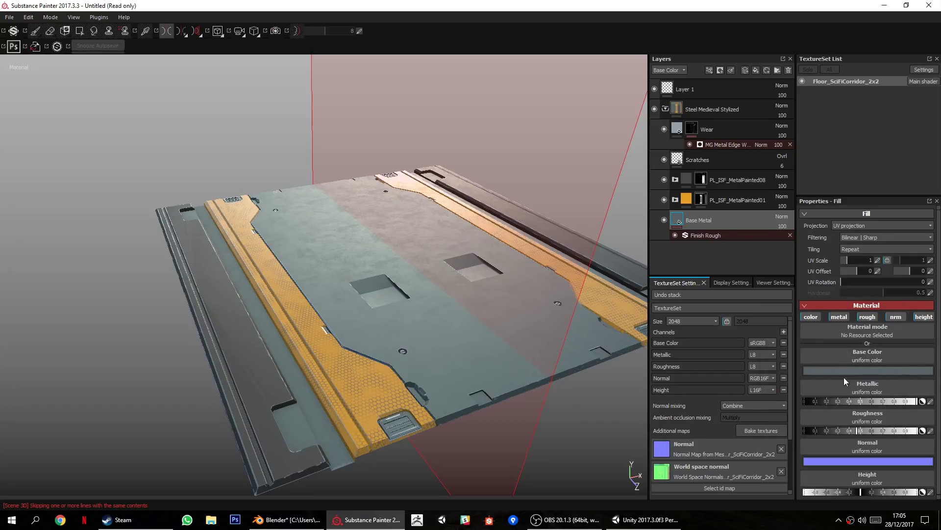
{"action": "left_click_drag", "start_coordinate": [857, 431], "coordinate": [839, 431]}
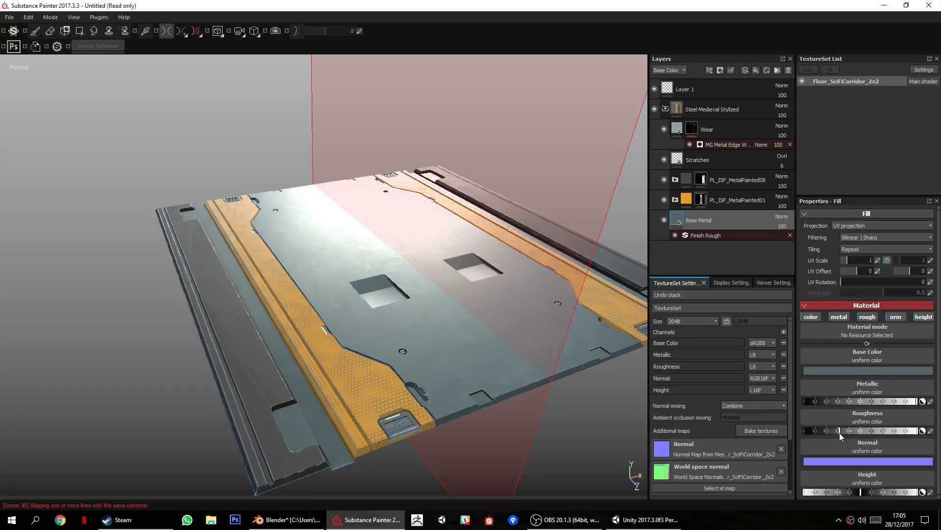
Darken the Base Metal layer's base color to near black (0.010, 0.010, 0.010).
{"action": "left_click_drag", "start_coordinate": [458, 412], "coordinate": [591, 345], "text": "alt"}
{"action": "left_click_drag", "start_coordinate": [269, 273], "coordinate": [429, 354], "text": "alt"}
{"action": "right_click_drag", "start_coordinate": [429, 354], "coordinate": [458, 264], "text": "alt"}
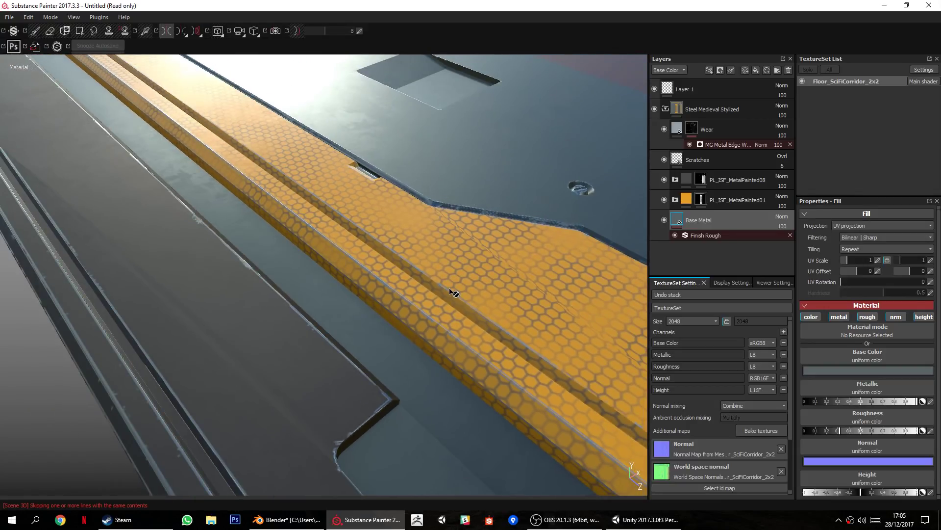
{"action": "right_click_drag", "start_coordinate": [443, 367], "coordinate": [447, 296], "text": "alt"}
{"action": "left_click_drag", "start_coordinate": [394, 413], "coordinate": [376, 354], "text": "alt"}
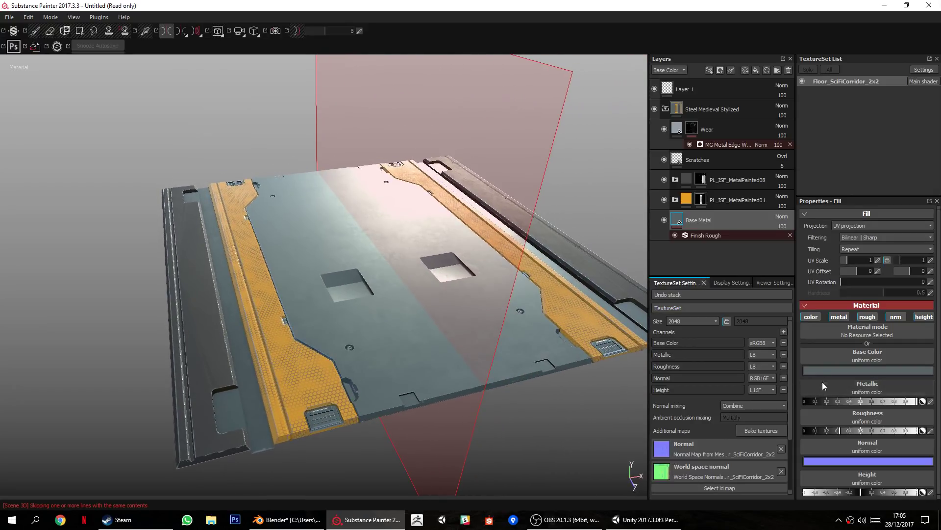
{"action": "left_click", "coordinate": [809, 372]}
{"action": "left_click_drag", "start_coordinate": [772, 402], "coordinate": [757, 410]}
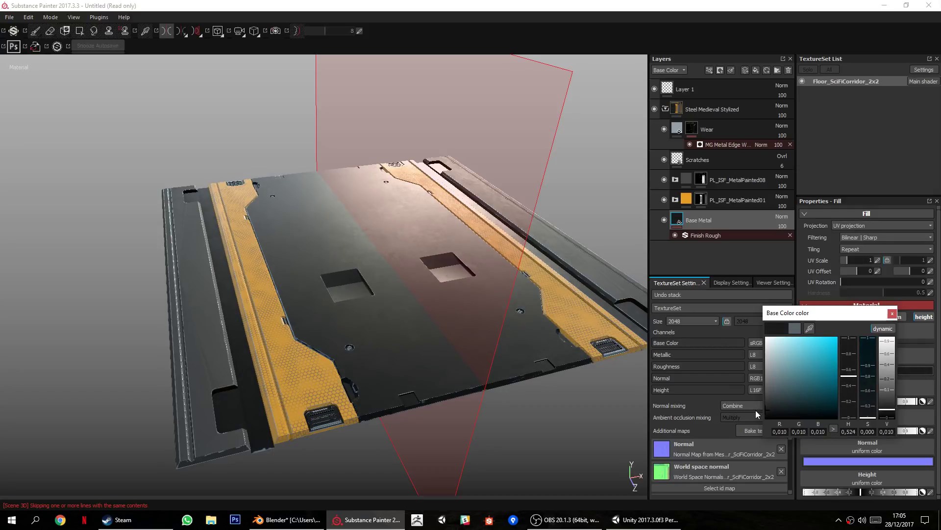
{"action": "left_click", "coordinate": [892, 313]}
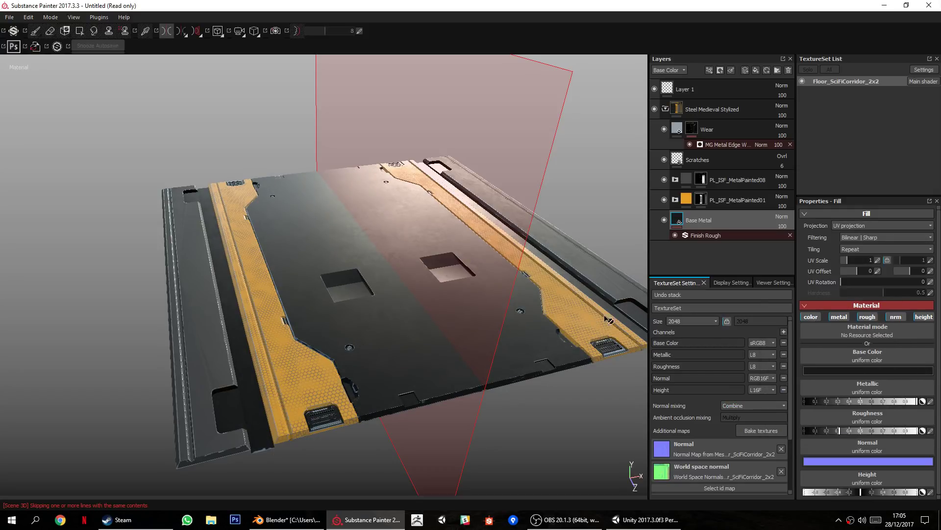
Expand PL_ISF_MetalPainted01 and its Paint folder and change the Pattern layer's base color to a dark orange-brown.
{"action": "left_click", "coordinate": [675, 200]}
{"action": "left_click", "coordinate": [685, 220]}
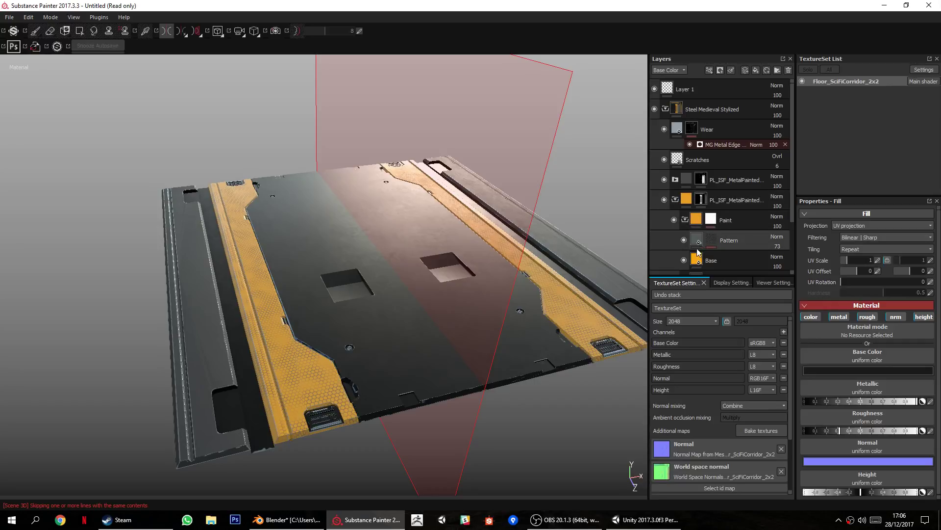
{"action": "left_click", "coordinate": [687, 268]}
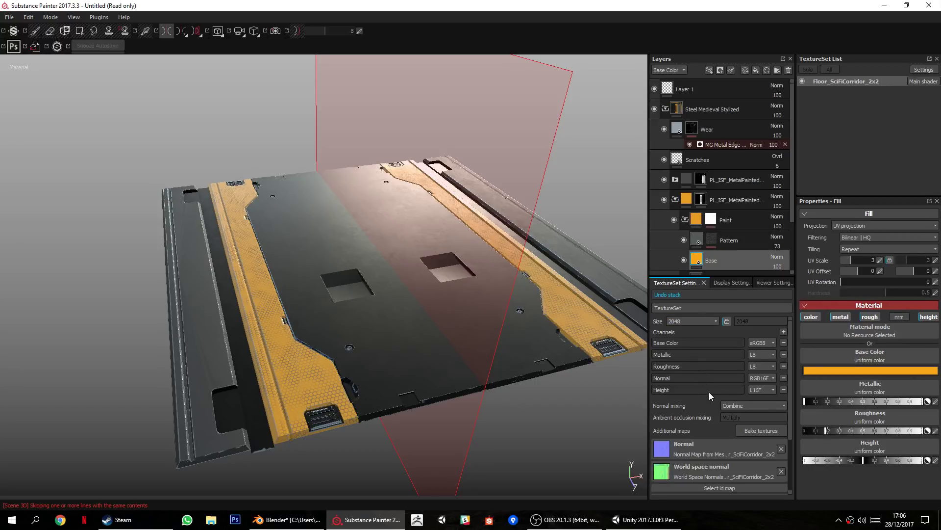
{"action": "left_click", "coordinate": [698, 241]}
{"action": "left_click", "coordinate": [827, 369]}
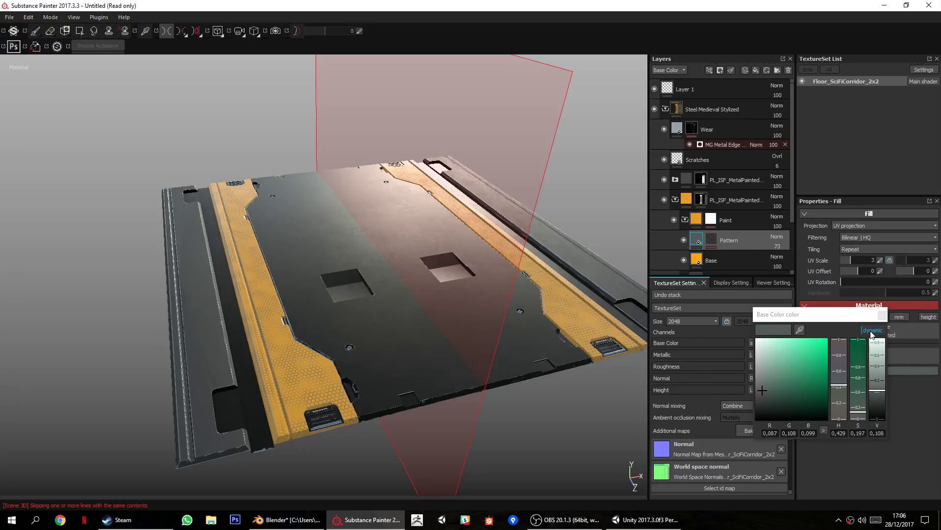
{"action": "left_click", "coordinate": [839, 408]}
{"action": "left_click_drag", "start_coordinate": [798, 398], "coordinate": [818, 382]}
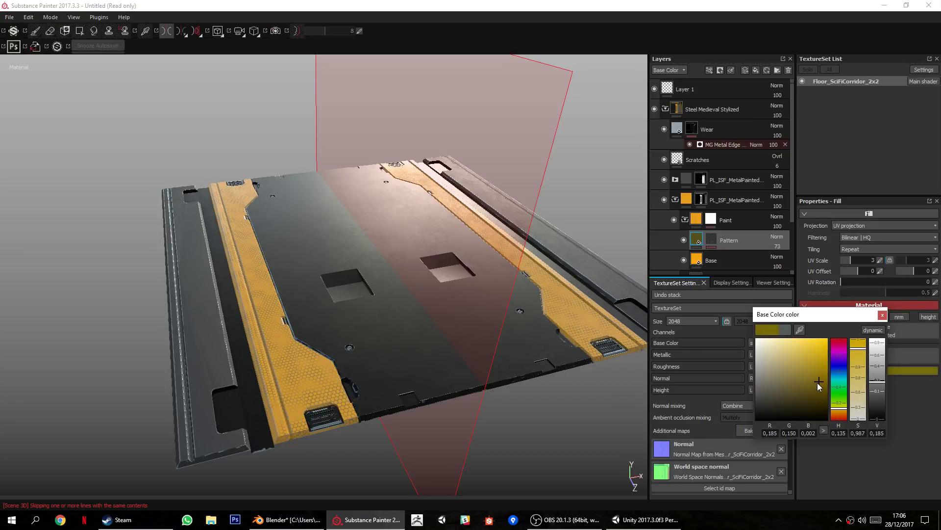
{"action": "left_click", "coordinate": [836, 415]}
{"action": "left_click", "coordinate": [883, 315]}
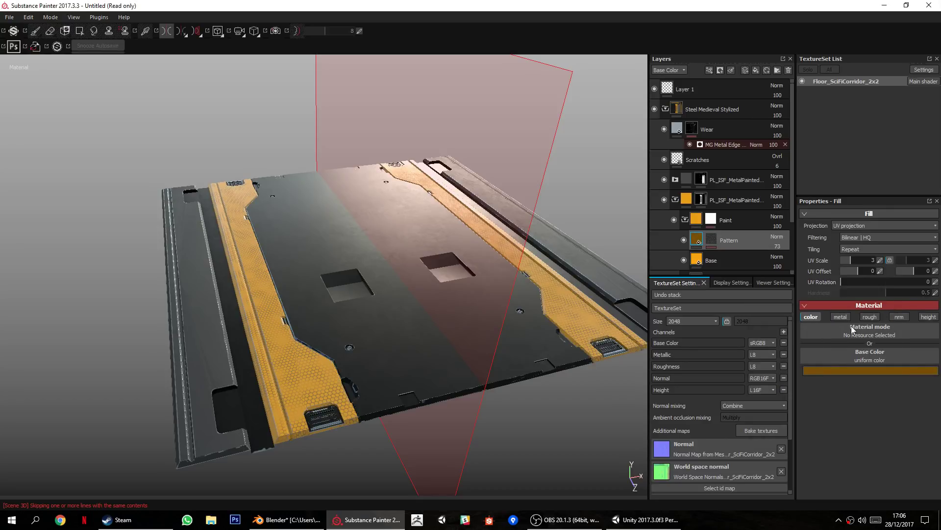
Examine the recolored hexagon pattern on the orange strips up close and from several angles.
{"action": "right_click_drag", "start_coordinate": [291, 302], "coordinate": [304, 326], "text": "alt"}
{"action": "middle_click_drag", "start_coordinate": [304, 326], "coordinate": [373, 206], "text": "alt"}
{"action": "right_click_drag", "start_coordinate": [372, 206], "coordinate": [389, 497], "text": "alt"}
{"action": "left_click_drag", "start_coordinate": [382, 275], "coordinate": [395, 348], "text": "alt"}
{"action": "right_click_drag", "start_coordinate": [404, 441], "coordinate": [414, 79], "text": "alt"}
{"action": "left_click_drag", "start_coordinate": [383, 275], "coordinate": [321, 363], "text": "alt"}
{"action": "right_click_drag", "start_coordinate": [349, 319], "coordinate": [351, 290], "text": "alt"}
{"action": "mouse_move", "coordinate": [351, 290]}
{"action": "left_mouse_down", "text": "alt"}
{"action": "mouse_move", "coordinate": [361, 337]}
{"action": "mouse_move", "coordinate": [353, 336]}
{"action": "mouse_move", "coordinate": [354, 300]}
{"action": "left_mouse_up", "text": "alt"}
{"action": "right_click_drag", "start_coordinate": [351, 297], "coordinate": [332, 280], "text": "alt"}
{"action": "mouse_move", "coordinate": [332, 279]}
{"action": "left_mouse_down", "text": "alt"}
{"action": "mouse_move", "coordinate": [313, 267]}
{"action": "mouse_move", "coordinate": [449, 258]}
{"action": "mouse_move", "coordinate": [422, 319]}
{"action": "mouse_move", "coordinate": [392, 294]}
{"action": "mouse_move", "coordinate": [378, 333]}
{"action": "mouse_move", "coordinate": [368, 321]}
{"action": "left_mouse_up", "text": "alt"}
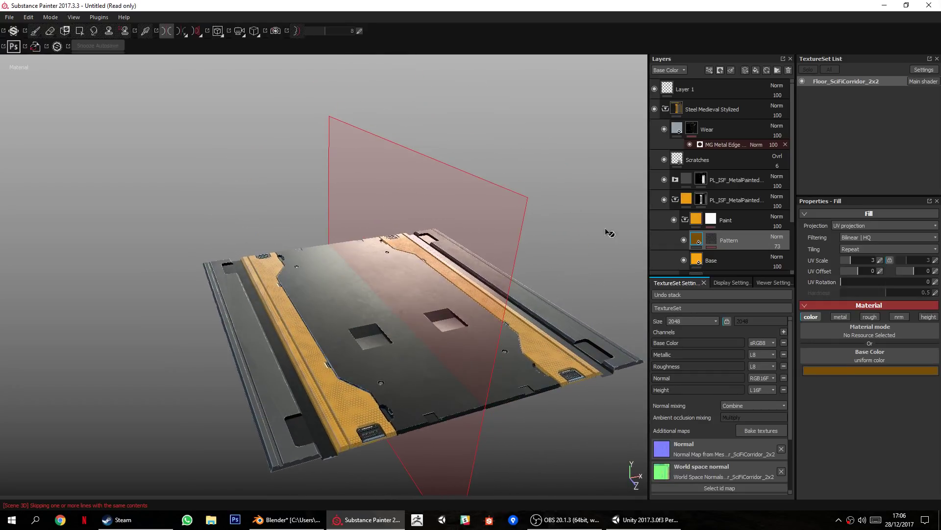
Collapse the PL_ISF_MetalPainted01 and Steel Medieval Stylized folders.
{"action": "left_click", "coordinate": [675, 200]}
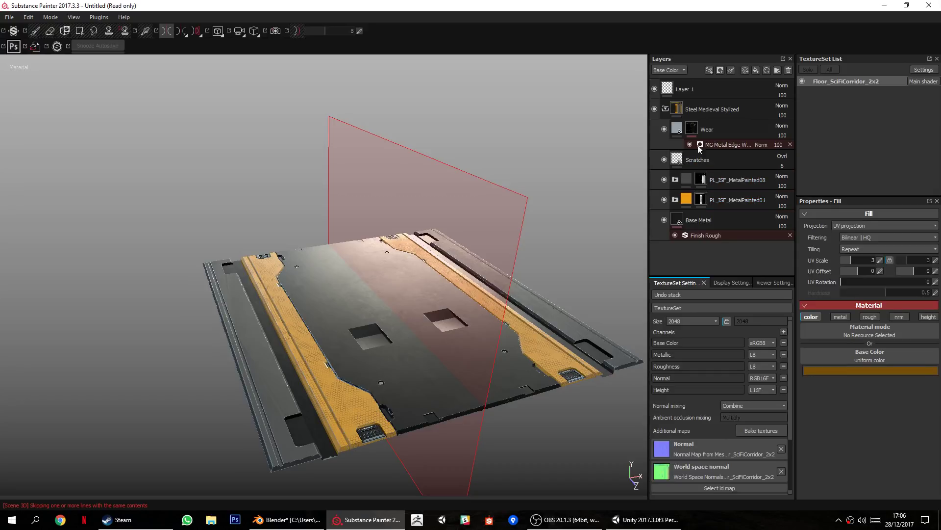
{"action": "left_click", "coordinate": [666, 109]}
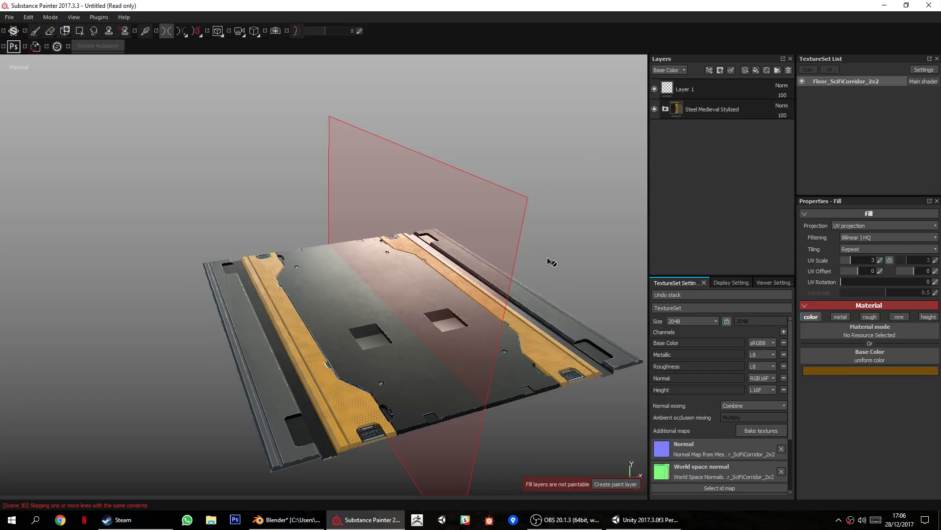
Delete the unused Layer 1 above the Steel Medieval Stylized folder.
{"action": "left_click", "coordinate": [721, 90]}
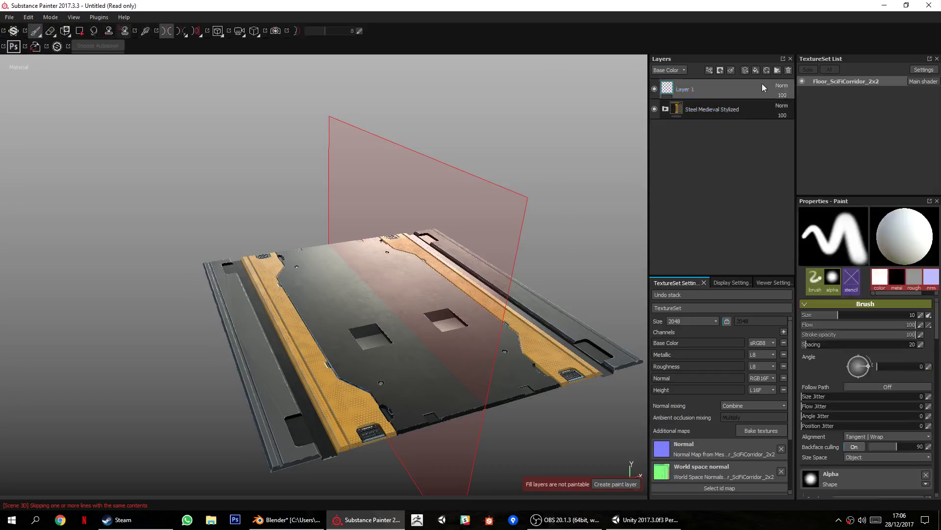
{"action": "left_click", "coordinate": [788, 70]}
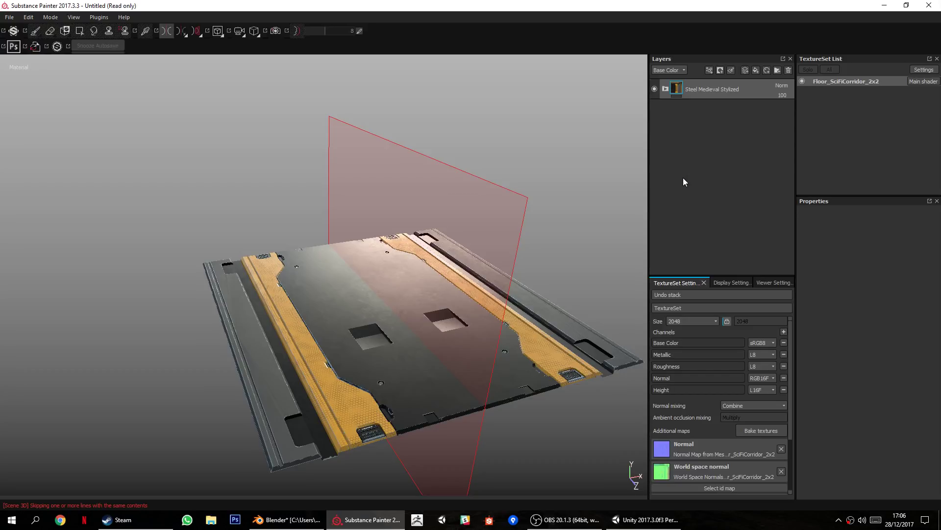
{"action": "left_click_drag", "start_coordinate": [425, 281], "coordinate": [380, 405], "text": "alt"}
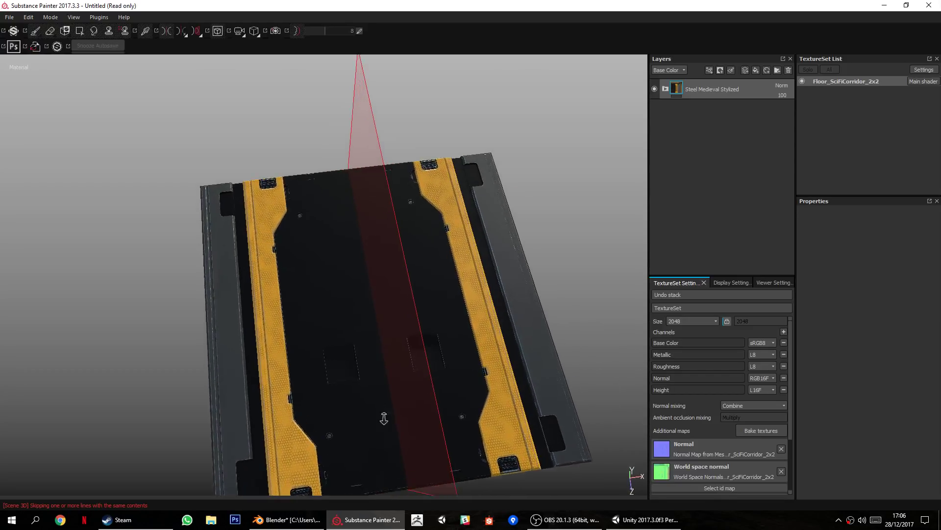
{"action": "middle_click_drag", "start_coordinate": [380, 405], "coordinate": [431, 271], "text": "alt"}
{"action": "left_click_drag", "start_coordinate": [432, 271], "coordinate": [393, 328], "text": "alt"}
{"action": "right_click_drag", "start_coordinate": [393, 328], "coordinate": [471, 367], "text": "alt"}
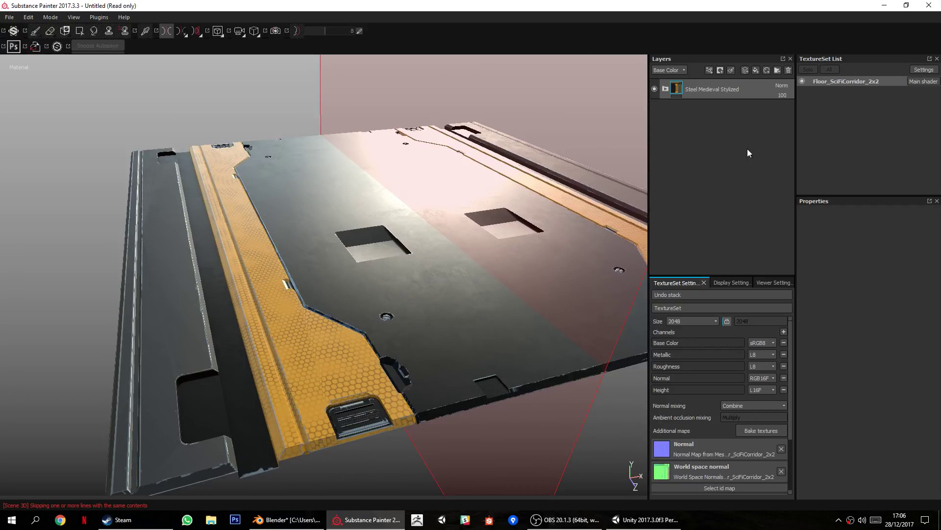
Add a fill layer with only the height channel active, set to a negative height, and give it a black mask.
{"action": "left_click", "coordinate": [755, 72]}
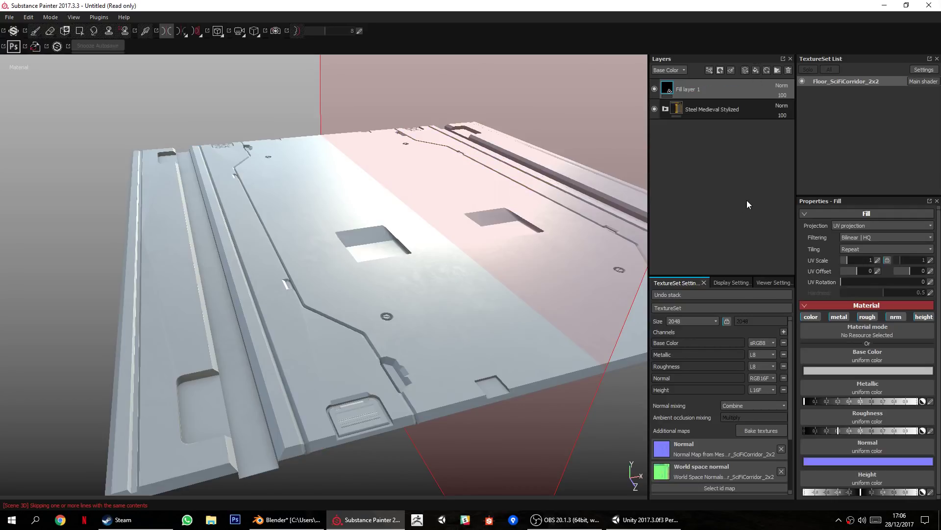
{"action": "left_click", "coordinate": [811, 316]}
{"action": "left_click", "coordinate": [839, 316]}
{"action": "left_click", "coordinate": [867, 316]}
{"action": "left_click", "coordinate": [899, 317]}
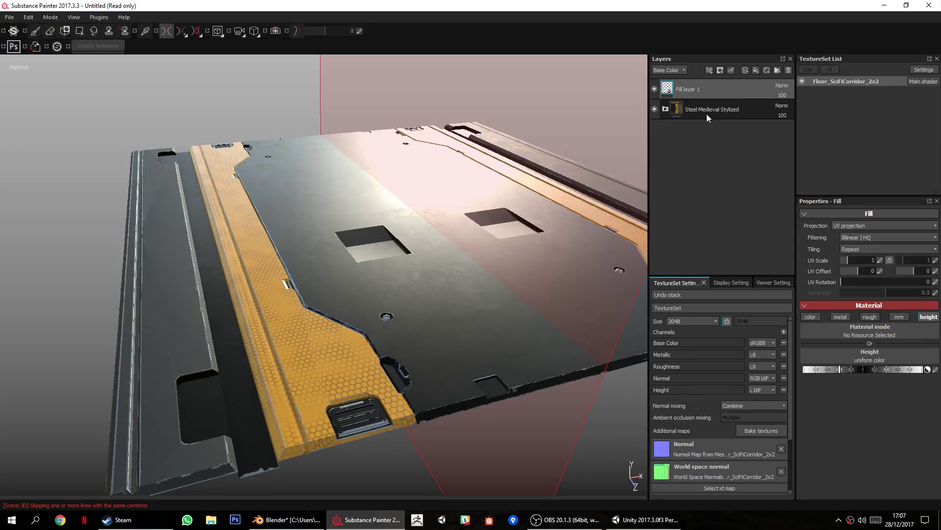
{"action": "right_click", "coordinate": [707, 86]}
{"action": "left_click", "coordinate": [741, 99]}
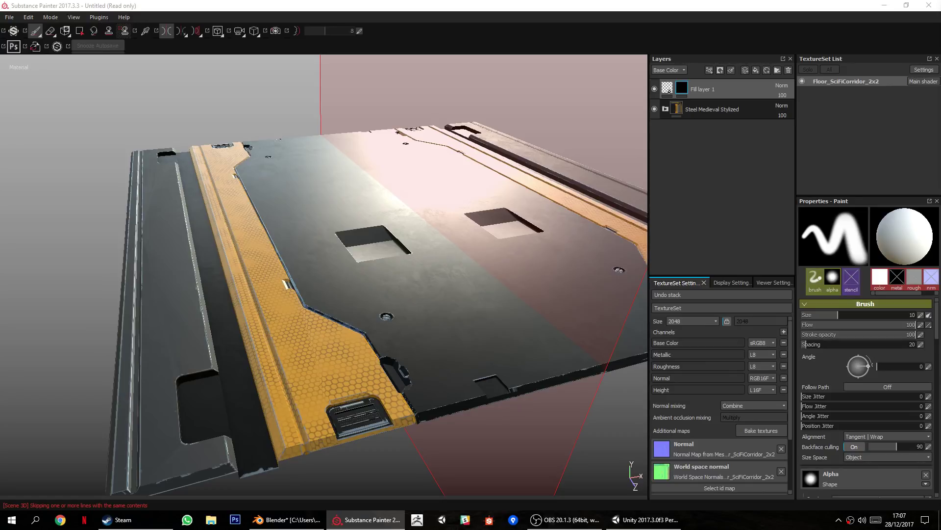
Browse the shelf's alphas and assign Bolt01_02 to the brush.
{"action": "left_click_drag", "start_coordinate": [940, 31], "coordinate": [681, 48]}
{"action": "scroll", "coordinate": [721, 177], "scroll_direction": "down", "scroll_amount": 5}
{"action": "scroll", "coordinate": [719, 250], "scroll_direction": "up", "scroll_amount": 5}
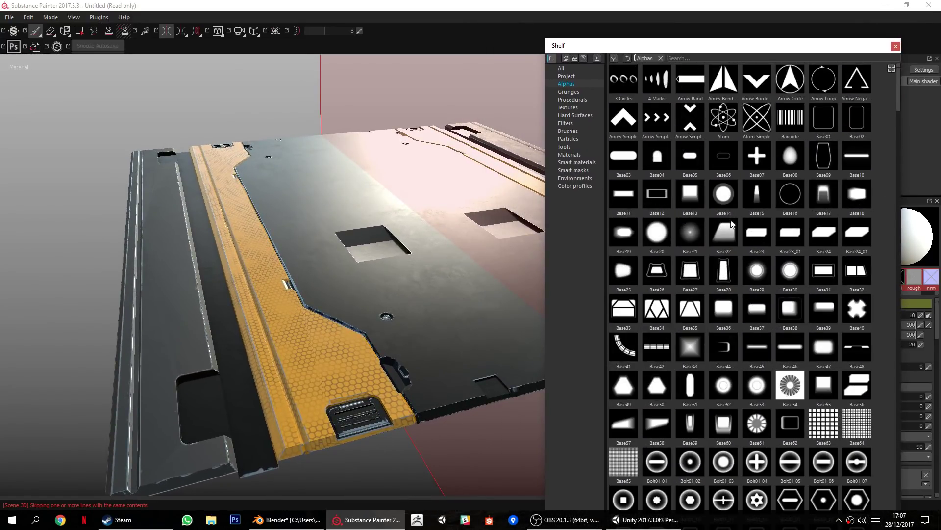
{"action": "scroll", "coordinate": [764, 265], "scroll_direction": "down", "scroll_amount": 2}
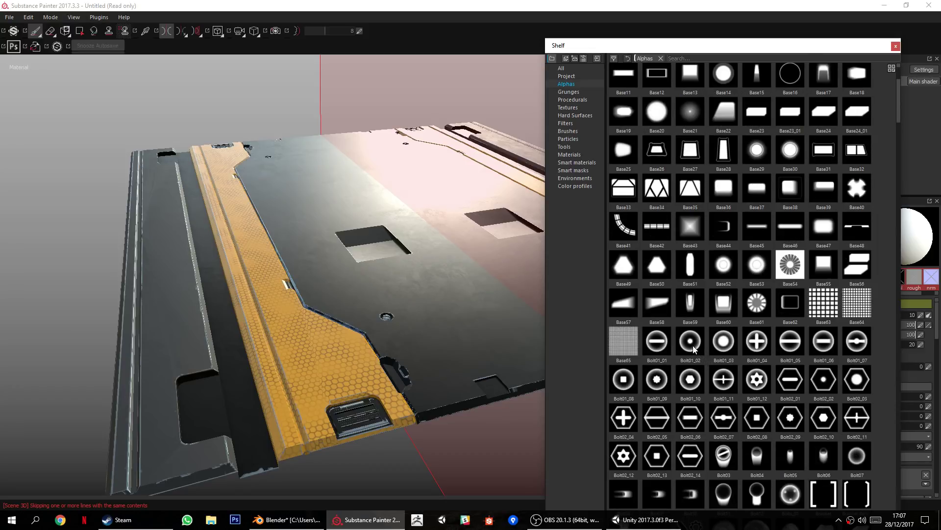
{"action": "left_click_drag", "start_coordinate": [702, 49], "coordinate": [940, 73]}
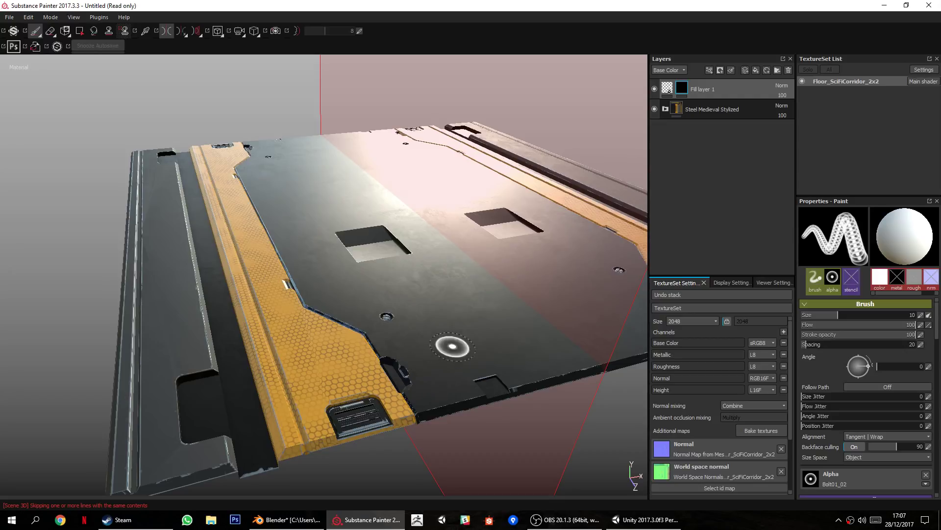
Reduce the brush size to 1.49 and stamp a bolt on the orange strip at its angled corner.
{"action": "scroll", "coordinate": [445, 349], "scroll_direction": "up", "scroll_amount": 5}
{"action": "right_click_drag", "start_coordinate": [443, 373], "coordinate": [435, 372], "text": "ctrl"}
{"action": "mouse_move", "coordinate": [435, 373]}
{"action": "left_mouse_down", "text": "alt"}
{"action": "mouse_move", "coordinate": [296, 353]}
{"action": "mouse_move", "coordinate": [407, 305]}
{"action": "mouse_move", "coordinate": [412, 338]}
{"action": "mouse_move", "coordinate": [397, 299]}
{"action": "left_mouse_up", "text": "alt"}
{"action": "scroll", "coordinate": [412, 341], "scroll_direction": "up", "scroll_amount": 3}
{"action": "middle_click_drag", "start_coordinate": [397, 299], "coordinate": [388, 272], "text": "alt"}
{"action": "mouse_move", "coordinate": [397, 369]}
{"action": "right_mouse_down", "text": "ctrl"}
{"action": "mouse_move", "coordinate": [389, 373]}
{"action": "mouse_move", "coordinate": [403, 368]}
{"action": "right_mouse_up", "text": "ctrl"}
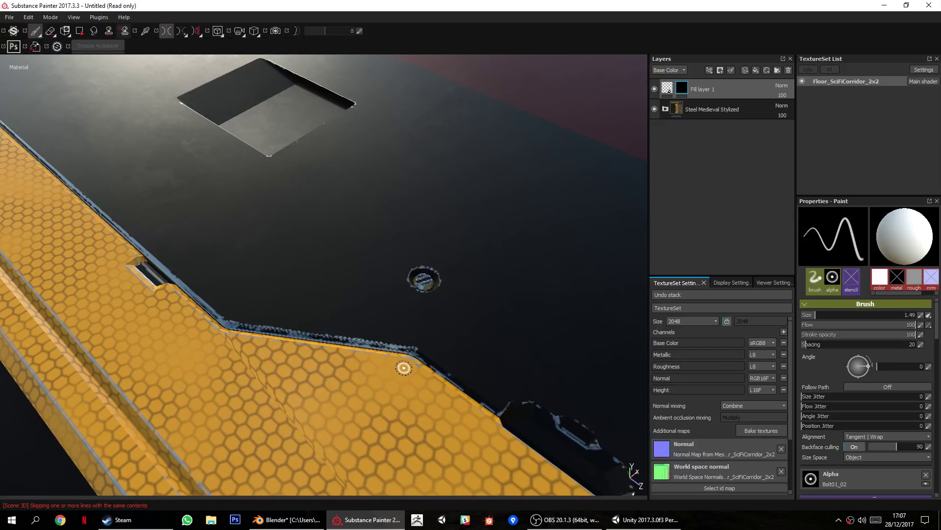
{"action": "mouse_move", "coordinate": [236, 307]}
{"action": "left_mouse_down", "text": "alt"}
{"action": "mouse_move", "coordinate": [290, 280]}
{"action": "mouse_move", "coordinate": [415, 276]}
{"action": "mouse_move", "coordinate": [286, 273]}
{"action": "mouse_move", "coordinate": [249, 293]}
{"action": "left_mouse_up", "text": "alt"}
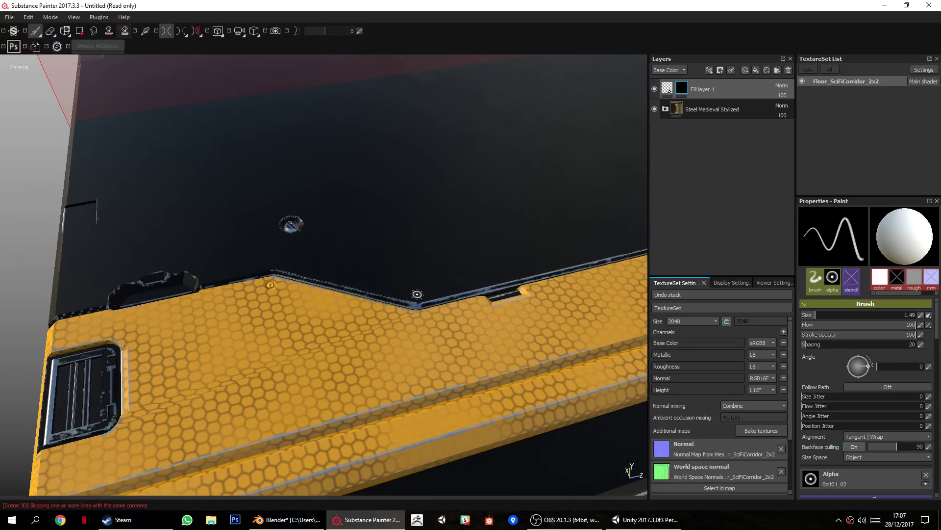
Stamp small bolts on the dark center panel at the strip's inner bend and at the panel's outer corner.
{"action": "left_click_drag", "start_coordinate": [444, 374], "coordinate": [383, 225], "text": "alt"}
{"action": "right_click_drag", "start_coordinate": [374, 214], "coordinate": [358, 416], "text": "alt"}
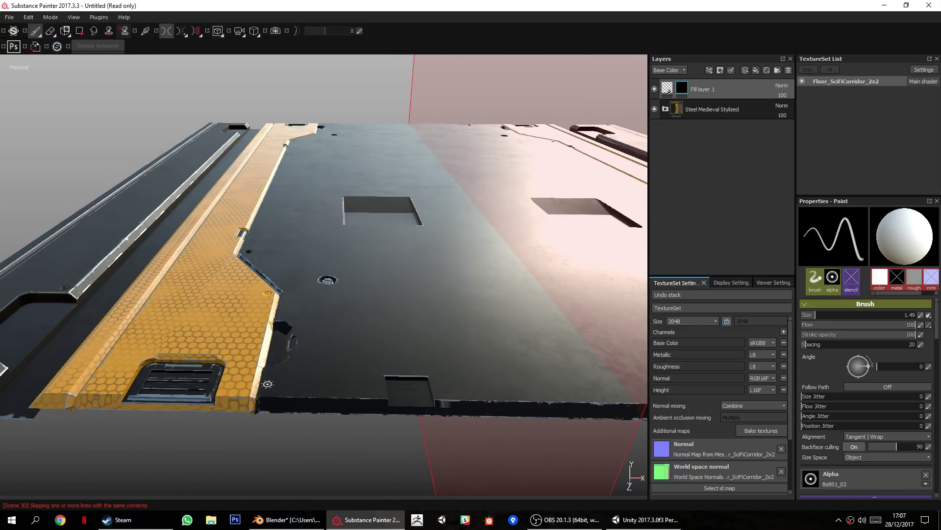
{"action": "left_click_drag", "start_coordinate": [275, 388], "coordinate": [319, 471], "text": "alt"}
{"action": "middle_click_drag", "start_coordinate": [374, 346], "coordinate": [375, 472], "text": "alt"}
{"action": "left_click_drag", "start_coordinate": [336, 184], "coordinate": [343, 123], "text": "alt"}
{"action": "left_click_drag", "start_coordinate": [210, 299], "coordinate": [453, 393], "text": "alt"}
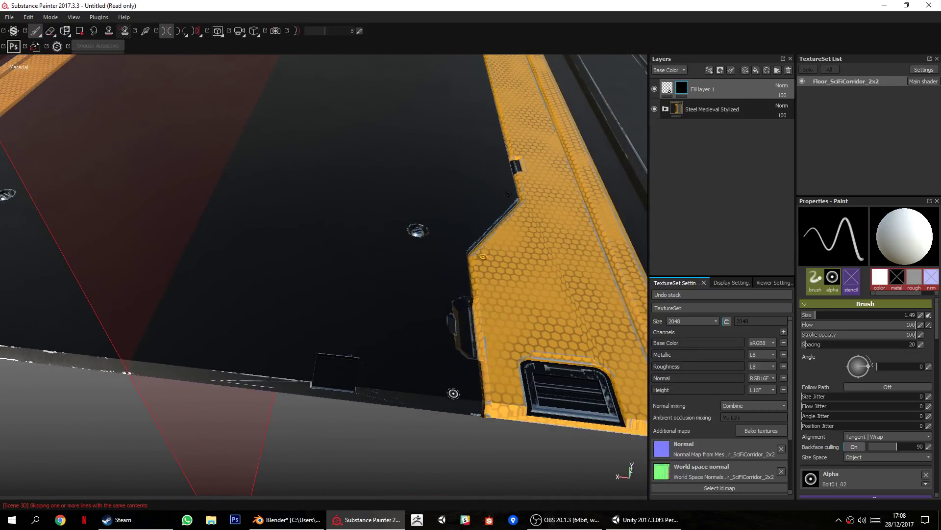
{"action": "right_click_drag", "start_coordinate": [465, 386], "coordinate": [424, 237], "text": "alt"}
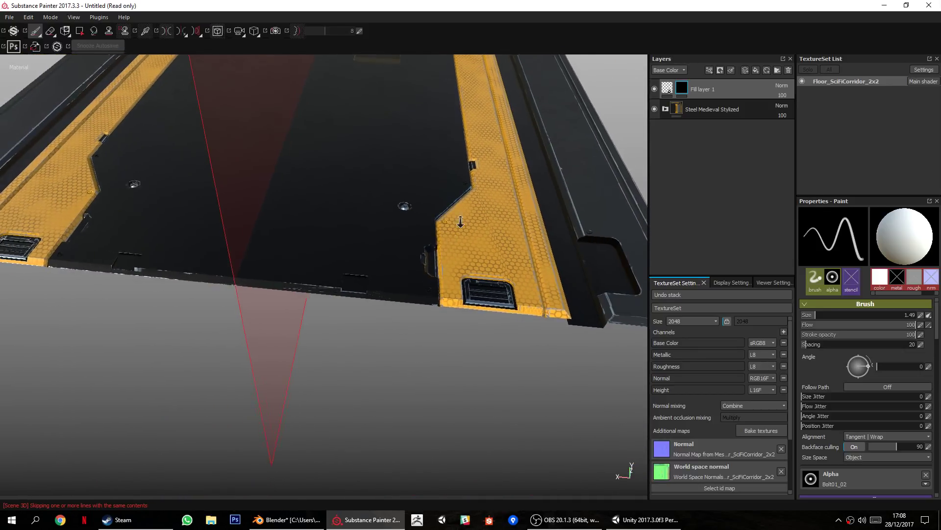
Stamp small bolts on the side panel next to its rounded recesses.
{"action": "left_click_drag", "start_coordinate": [454, 240], "coordinate": [294, 260], "text": "alt"}
{"action": "right_click_drag", "start_coordinate": [392, 255], "coordinate": [372, 206], "text": "alt"}
{"action": "middle_click_drag", "start_coordinate": [372, 205], "coordinate": [147, 314], "text": "alt"}
{"action": "left_click_drag", "start_coordinate": [294, 211], "coordinate": [437, 303], "text": "alt"}
{"action": "left_click_drag", "start_coordinate": [449, 260], "coordinate": [456, 256], "text": "alt"}
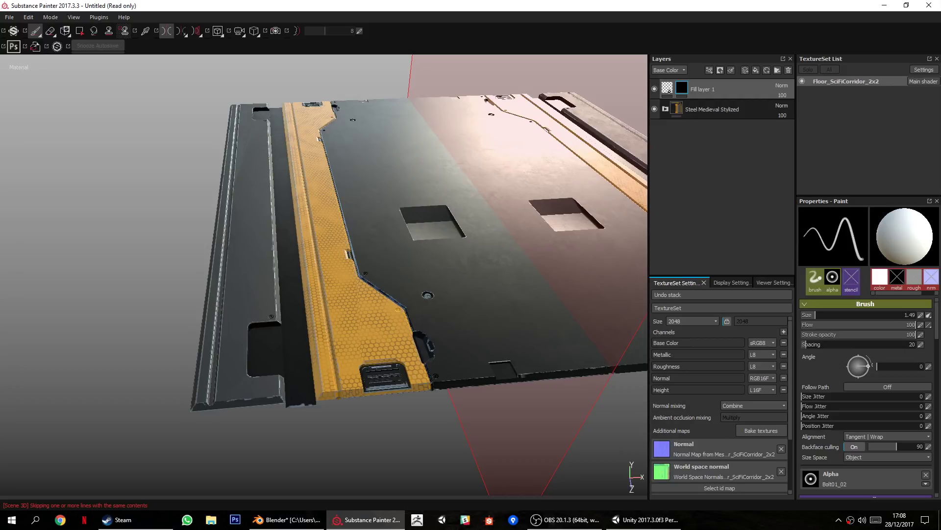
Switch the brush alpha to edge16 for detailing the side panel's rounded recess.
{"action": "left_click_drag", "start_coordinate": [376, 312], "coordinate": [318, 350], "text": "alt"}
{"action": "right_click_drag", "start_coordinate": [318, 350], "coordinate": [299, 388], "text": "alt"}
{"action": "middle_click_drag", "start_coordinate": [299, 387], "coordinate": [360, 355], "text": "alt"}
{"action": "right_click_drag", "start_coordinate": [360, 355], "coordinate": [330, 370], "text": "alt"}
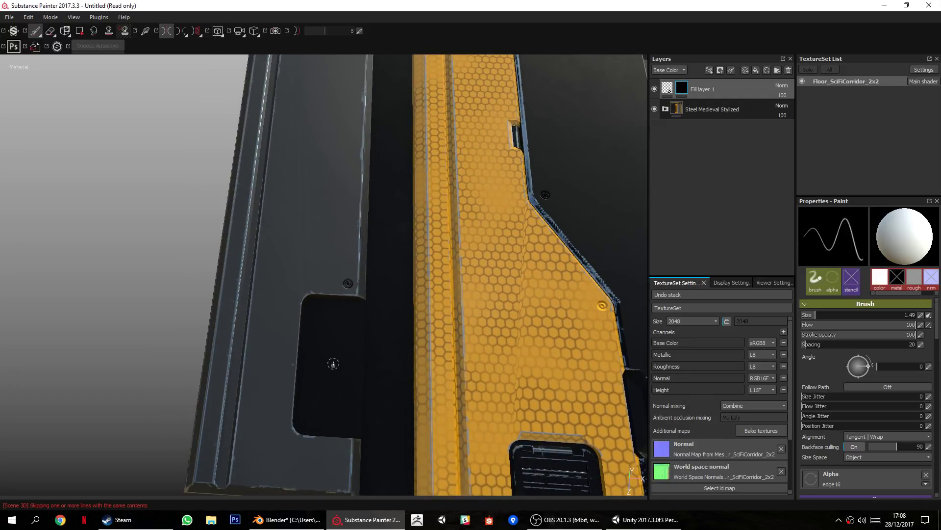
{"action": "key", "text": "F6"}
{"action": "left_click_drag", "start_coordinate": [330, 371], "coordinate": [351, 373], "text": "alt+shift"}
{"action": "middle_click_drag", "start_coordinate": [336, 343], "coordinate": [363, 295], "text": "alt"}
{"action": "right_click_drag", "start_coordinate": [364, 295], "coordinate": [344, 330], "text": "alt"}
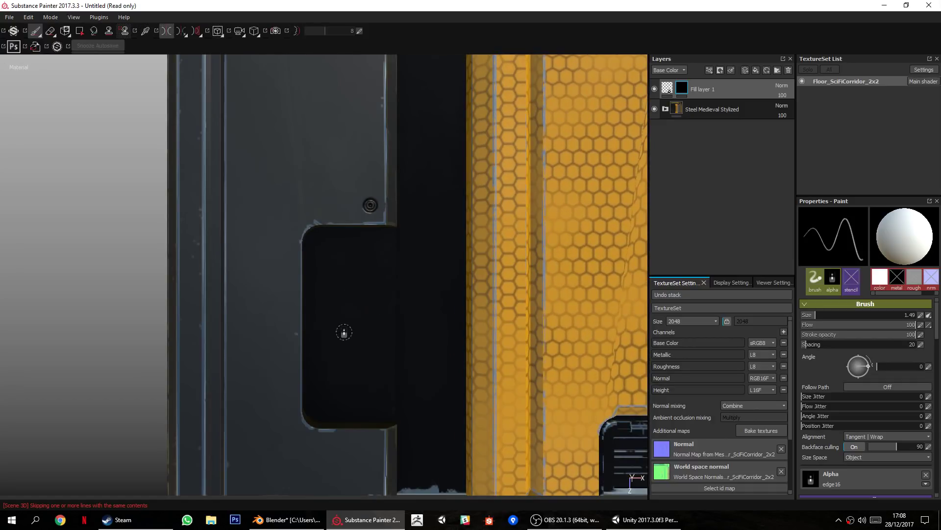
{"action": "right_click_drag", "start_coordinate": [429, 407], "coordinate": [444, 360], "text": "alt"}
{"action": "key", "text": "F5"}
{"action": "left_click_drag", "start_coordinate": [443, 361], "coordinate": [478, 296], "text": "alt"}
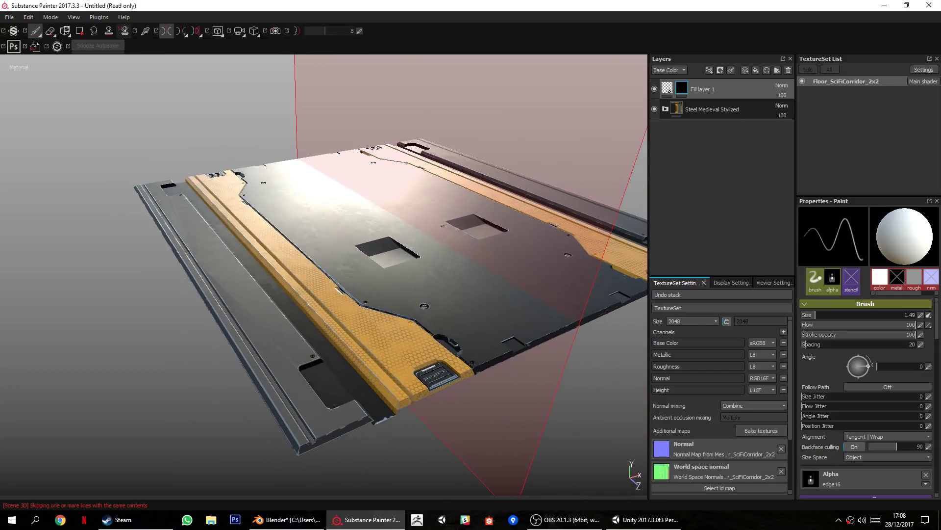
Enlarge the brush to 20.95 and stamp the edge16 detail inside the side panel's front recess in orthographic top view.
{"action": "key", "text": "F6"}
{"action": "left_click_drag", "start_coordinate": [412, 261], "coordinate": [294, 280], "text": "alt+shift"}
{"action": "middle_click_drag", "start_coordinate": [295, 280], "coordinate": [374, 248], "text": "alt"}
{"action": "right_click_drag", "start_coordinate": [374, 249], "coordinate": [320, 326], "text": "alt"}
{"action": "middle_click_drag", "start_coordinate": [320, 326], "coordinate": [400, 206], "text": "alt"}
{"action": "right_click_drag", "start_coordinate": [399, 206], "coordinate": [314, 328], "text": "alt"}
{"action": "middle_click_drag", "start_coordinate": [313, 328], "coordinate": [387, 254], "text": "alt"}
{"action": "mouse_move", "coordinate": [386, 254]}
{"action": "right_mouse_down", "text": "alt"}
{"action": "mouse_move", "coordinate": [333, 402]}
{"action": "mouse_move", "coordinate": [325, 305]}
{"action": "mouse_move", "coordinate": [373, 301]}
{"action": "right_mouse_up", "text": "alt"}
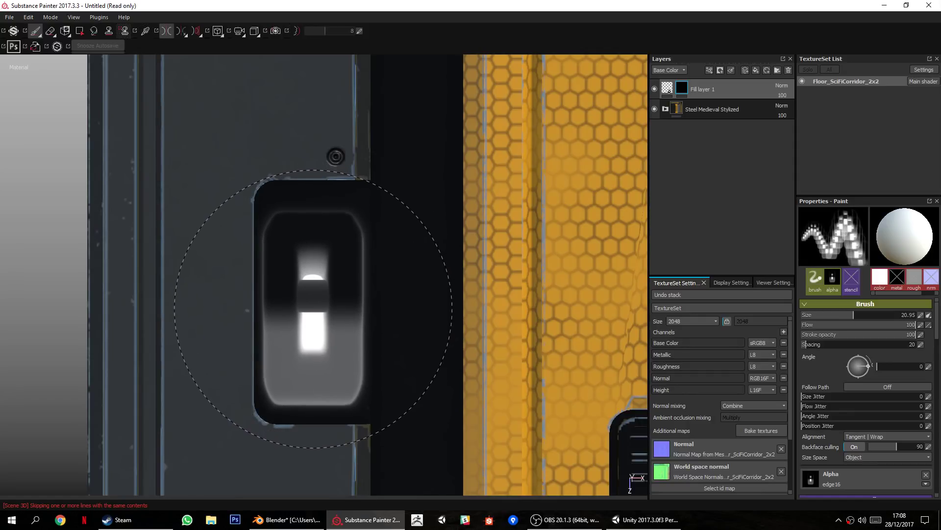
{"action": "left_click", "coordinate": [312, 307]}
Stamp the same edge16 detail inside the side panel's rear recess.
{"action": "mouse_move", "coordinate": [434, 382]}
{"action": "right_mouse_down", "text": "alt"}
{"action": "mouse_move", "coordinate": [479, 114]}
{"action": "mouse_move", "coordinate": [495, 259]}
{"action": "right_mouse_up", "text": "alt"}
{"action": "middle_click_drag", "start_coordinate": [495, 260], "coordinate": [565, 278], "text": "alt"}
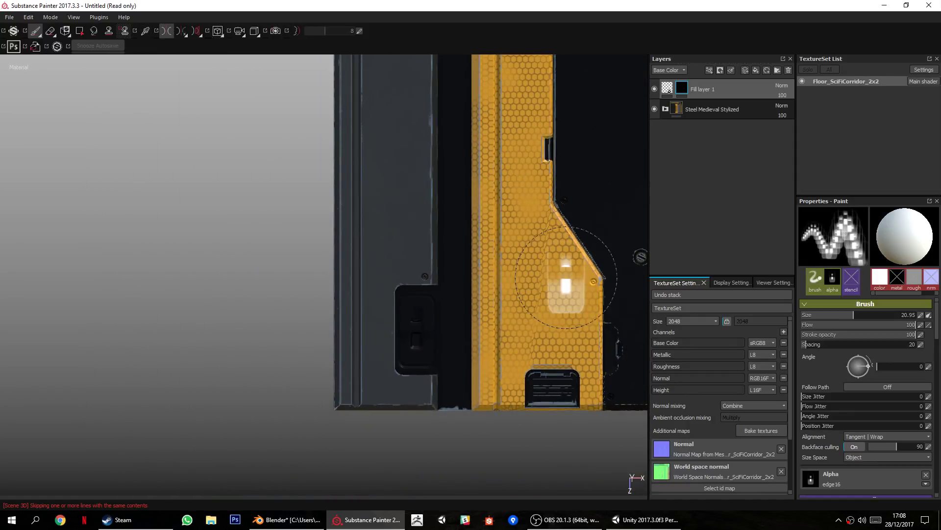
{"action": "middle_click_drag", "start_coordinate": [479, 70], "coordinate": [441, 416], "text": "alt"}
{"action": "middle_click_drag", "start_coordinate": [439, 108], "coordinate": [435, 290], "text": "alt"}
{"action": "middle_click_drag", "start_coordinate": [427, 172], "coordinate": [412, 328], "text": "alt"}
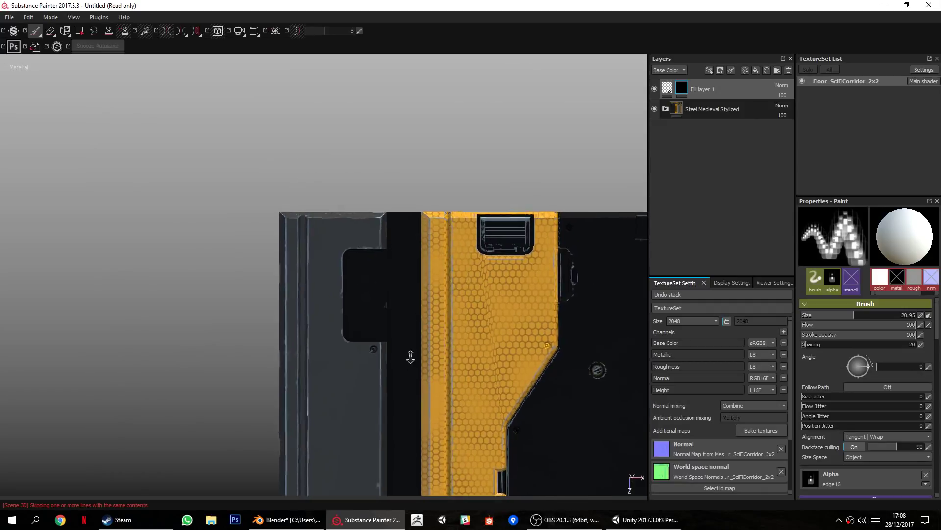
{"action": "right_click_drag", "start_coordinate": [411, 328], "coordinate": [402, 417], "text": "alt"}
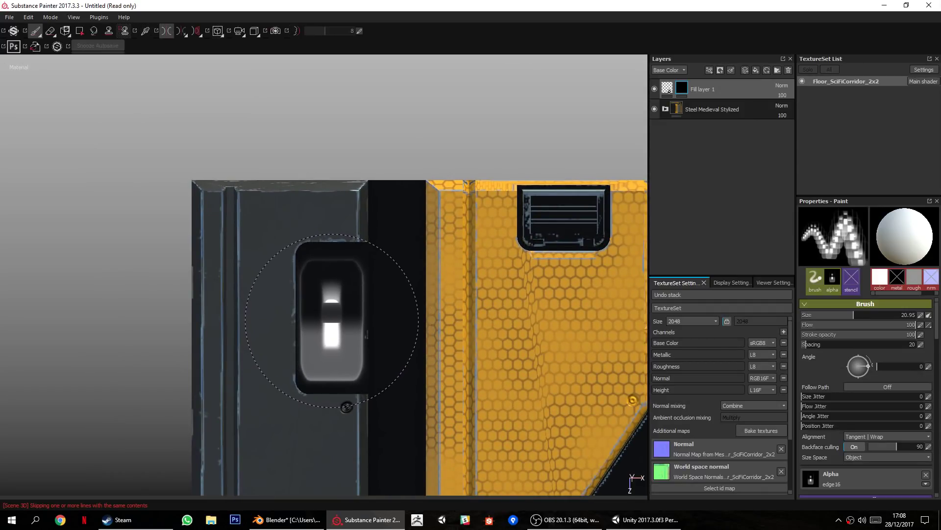
{"action": "right_click_drag", "start_coordinate": [440, 461], "coordinate": [492, 133], "text": "alt"}
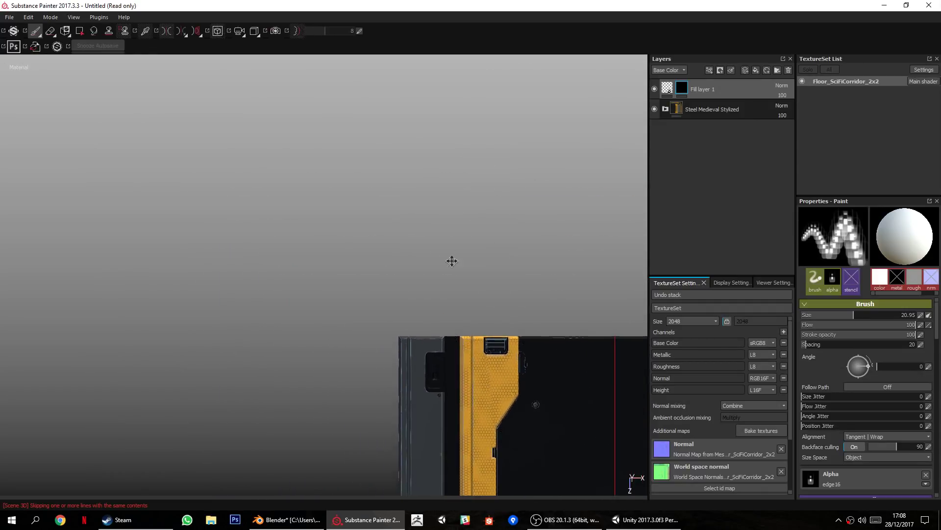
Change the brush alpha to edge04 and set the brush angle to 270.
{"action": "middle_click_drag", "start_coordinate": [466, 298], "coordinate": [343, 93], "text": "alt"}
{"action": "right_click_drag", "start_coordinate": [367, 186], "coordinate": [384, 129], "text": "alt"}
{"action": "left_click_drag", "start_coordinate": [384, 129], "coordinate": [321, 278], "text": "alt"}
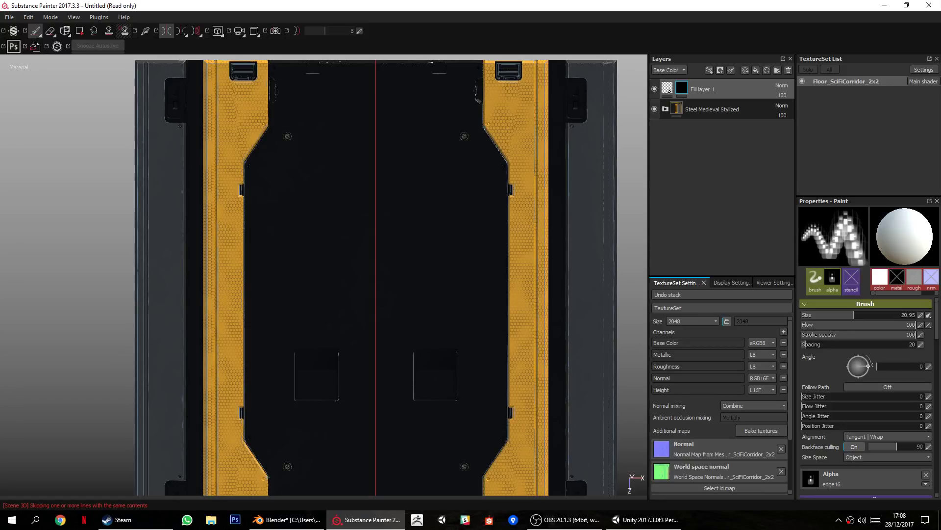
{"action": "scroll", "coordinate": [265, 163], "scroll_direction": "up", "scroll_amount": 4}
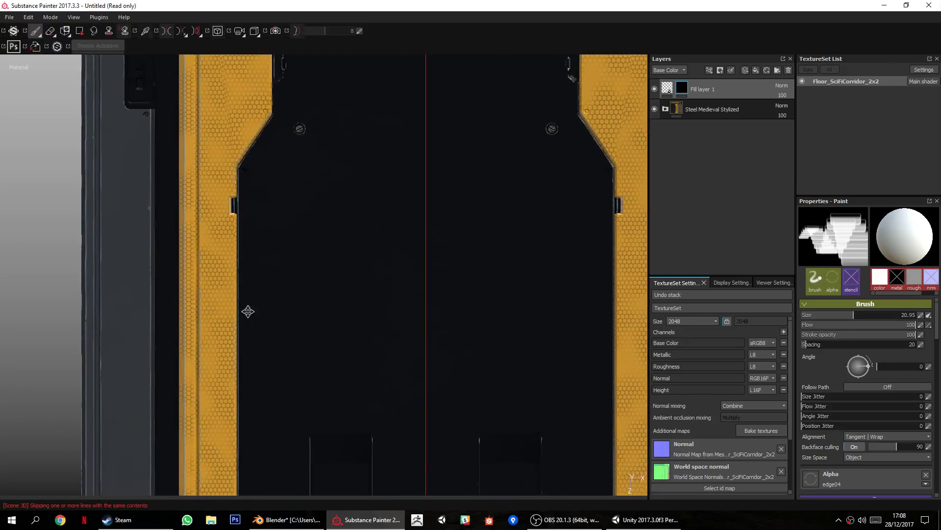
{"action": "middle_click_drag", "start_coordinate": [245, 339], "coordinate": [388, 280], "text": "alt"}
{"action": "scroll", "coordinate": [389, 280], "scroll_direction": "up", "scroll_amount": 3}
{"action": "left_click_drag", "start_coordinate": [513, 243], "coordinate": [505, 256], "text": "ctrl"}
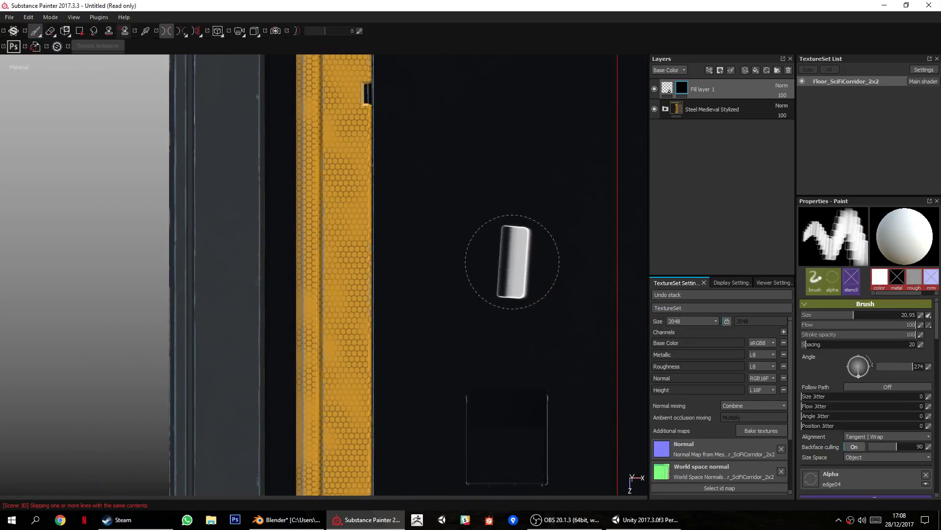
{"action": "left_click", "coordinate": [930, 370]}
{"action": "type", "text": "270"}
{"action": "key", "text": "Return"}
Reduce the brush size to 7.3 and stamp edge04 along the center panel's edge beside the rear clip.
{"action": "middle_click_drag", "start_coordinate": [432, 223], "coordinate": [412, 438], "text": "alt"}
{"action": "scroll", "coordinate": [393, 366], "scroll_direction": "up", "scroll_amount": 2}
{"action": "right_click_drag", "start_coordinate": [393, 366], "coordinate": [372, 370], "text": "ctrl"}
{"action": "middle_click_drag", "start_coordinate": [372, 370], "coordinate": [392, 299], "text": "alt"}
{"action": "right_click_drag", "start_coordinate": [392, 299], "coordinate": [365, 461], "text": "alt"}
{"action": "left_click", "coordinate": [380, 308]}
Stamp a matching edge04 detail along the center panel's edge beside the front clip.
{"action": "right_click_drag", "start_coordinate": [441, 408], "coordinate": [468, 166], "text": "alt"}
{"action": "middle_click_drag", "start_coordinate": [495, 422], "coordinate": [481, 292], "text": "alt"}
{"action": "mouse_move", "coordinate": [472, 461]}
{"action": "middle_mouse_down", "text": "alt"}
{"action": "mouse_move", "coordinate": [454, 319]}
{"action": "mouse_move", "coordinate": [451, 166]}
{"action": "middle_mouse_up", "text": "alt"}
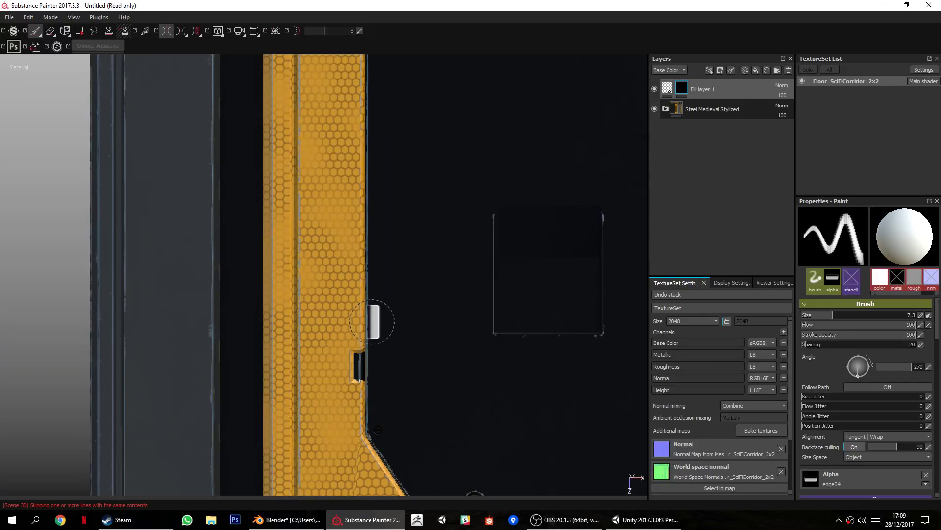
{"action": "left_click", "coordinate": [372, 322]}
Examine the stamped height details across the whole floor panel from above and in perspective.
{"action": "right_click_drag", "start_coordinate": [514, 410], "coordinate": [516, 127], "text": "alt"}
{"action": "middle_click_drag", "start_coordinate": [509, 269], "coordinate": [395, 199], "text": "alt"}
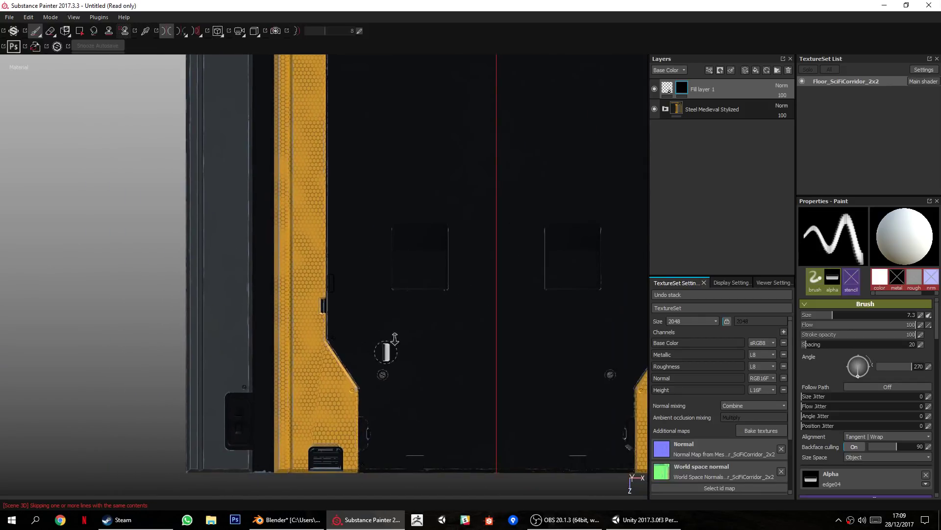
{"action": "right_click_drag", "start_coordinate": [382, 354], "coordinate": [395, 245], "text": "alt"}
{"action": "right_click_drag", "start_coordinate": [402, 300], "coordinate": [447, 358], "text": "alt"}
{"action": "left_click_drag", "start_coordinate": [448, 357], "coordinate": [443, 298], "text": "alt"}
{"action": "middle_click_drag", "start_coordinate": [399, 344], "coordinate": [409, 294], "text": "alt"}
{"action": "left_click_drag", "start_coordinate": [410, 295], "coordinate": [443, 289], "text": "alt"}
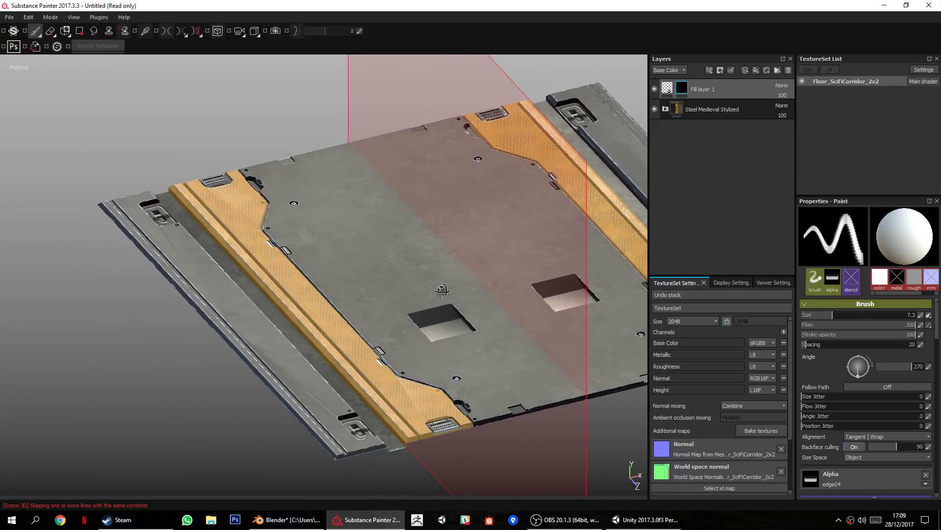
{"action": "middle_click_drag", "start_coordinate": [437, 328], "coordinate": [259, 253], "text": "alt"}
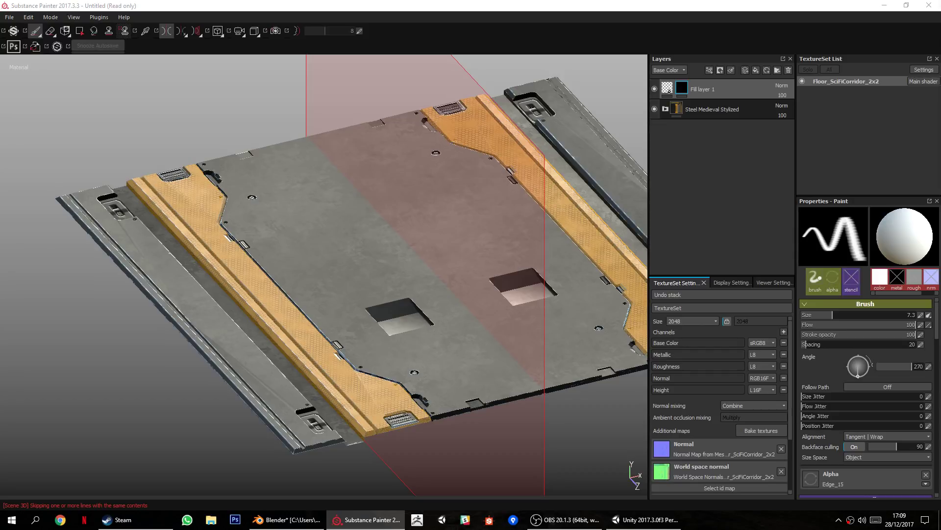
Switch the brush alpha to Edge_15 and reset the brush angle to 0.
{"action": "left_click_drag", "start_coordinate": [417, 313], "coordinate": [369, 378], "text": "alt+shift"}
{"action": "middle_click_drag", "start_coordinate": [369, 380], "coordinate": [402, 259], "text": "alt"}
{"action": "right_click_drag", "start_coordinate": [402, 260], "coordinate": [379, 384], "text": "alt"}
{"action": "middle_click_drag", "start_coordinate": [380, 384], "coordinate": [422, 363], "text": "alt"}
{"action": "left_click_drag", "start_coordinate": [912, 370], "coordinate": [873, 368]}
{"action": "middle_click_drag", "start_coordinate": [321, 308], "coordinate": [317, 373], "text": "alt"}
{"action": "right_click_drag", "start_coordinate": [317, 372], "coordinate": [333, 430], "text": "alt"}
{"action": "mouse_move", "coordinate": [334, 430]}
{"action": "middle_mouse_down", "text": "alt"}
{"action": "mouse_move", "coordinate": [341, 365]}
{"action": "mouse_move", "coordinate": [344, 374]}
{"action": "middle_mouse_up", "text": "alt"}
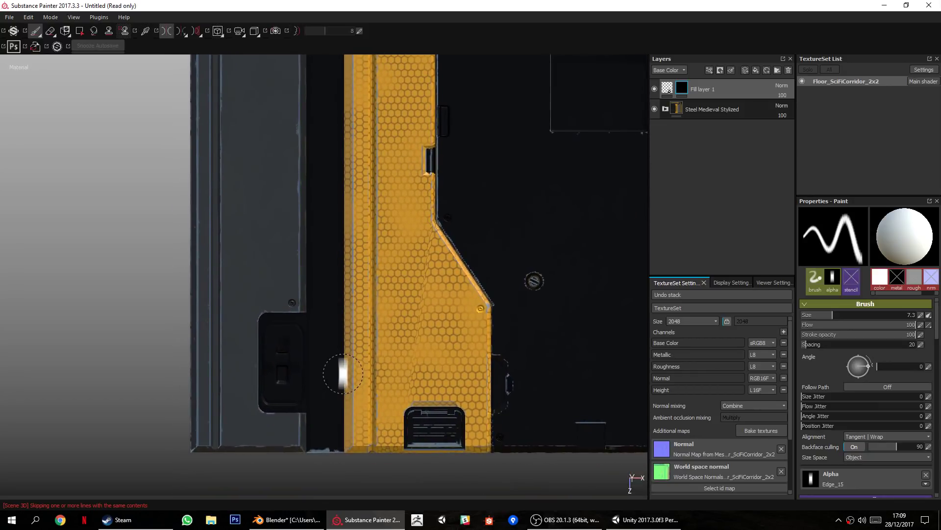
Reduce the brush size to 6.16 and stamp two Edge_15 grooves side by side in the center panel's front edge notch.
{"action": "mouse_move", "coordinate": [504, 361]}
{"action": "middle_mouse_down", "text": "alt"}
{"action": "mouse_move", "coordinate": [417, 387]}
{"action": "mouse_move", "coordinate": [446, 414]}
{"action": "middle_mouse_up", "text": "alt"}
{"action": "mouse_move", "coordinate": [333, 265]}
{"action": "middle_mouse_down", "text": "alt"}
{"action": "mouse_move", "coordinate": [340, 314]}
{"action": "mouse_move", "coordinate": [279, 298]}
{"action": "middle_mouse_up", "text": "alt"}
{"action": "middle_click_drag", "start_coordinate": [370, 266], "coordinate": [288, 383], "text": "alt"}
{"action": "middle_click_drag", "start_coordinate": [394, 392], "coordinate": [404, 146], "text": "alt"}
{"action": "middle_click_drag", "start_coordinate": [406, 357], "coordinate": [391, 277], "text": "alt"}
{"action": "right_click_drag", "start_coordinate": [391, 295], "coordinate": [414, 434], "text": "alt"}
{"action": "middle_click_drag", "start_coordinate": [389, 336], "coordinate": [392, 345], "text": "alt"}
{"action": "right_click_drag", "start_coordinate": [394, 346], "coordinate": [405, 467], "text": "alt"}
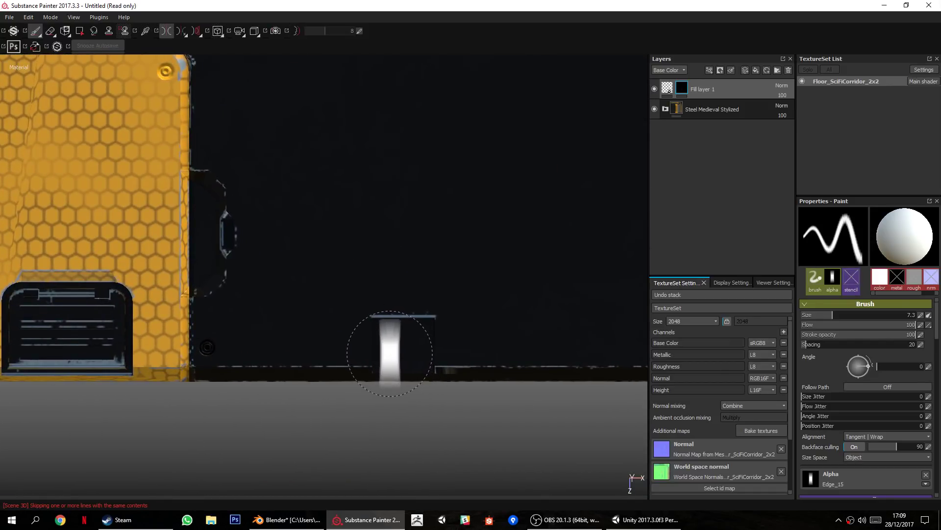
{"action": "right_click_drag", "start_coordinate": [386, 353], "coordinate": [381, 353], "text": "ctrl"}
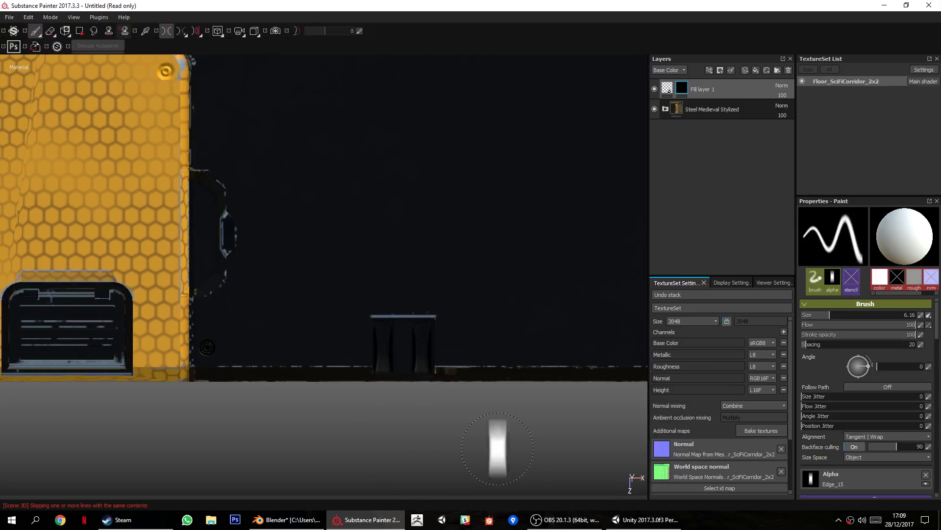
Reduce the brush size to 5.57 and stamp two Edge_15 grooves side by side in the center panel's opposite, rear edge notch.
{"action": "middle_click_drag", "start_coordinate": [377, 160], "coordinate": [405, 385], "text": "alt"}
{"action": "right_click_drag", "start_coordinate": [405, 385], "coordinate": [430, 206], "text": "alt"}
{"action": "mouse_move", "coordinate": [433, 110]}
{"action": "middle_mouse_down", "text": "alt"}
{"action": "mouse_move", "coordinate": [398, 396]}
{"action": "mouse_move", "coordinate": [433, 399]}
{"action": "mouse_move", "coordinate": [419, 458]}
{"action": "middle_mouse_up", "text": "alt"}
{"action": "middle_click_drag", "start_coordinate": [373, 157], "coordinate": [421, 462], "text": "alt"}
{"action": "middle_click_drag", "start_coordinate": [396, 133], "coordinate": [383, 315], "text": "alt"}
{"action": "middle_click_drag", "start_coordinate": [395, 237], "coordinate": [367, 342], "text": "alt"}
{"action": "mouse_move", "coordinate": [367, 342]}
{"action": "right_mouse_down", "text": "alt"}
{"action": "mouse_move", "coordinate": [367, 367]}
{"action": "mouse_move", "coordinate": [321, 440]}
{"action": "right_mouse_up", "text": "alt"}
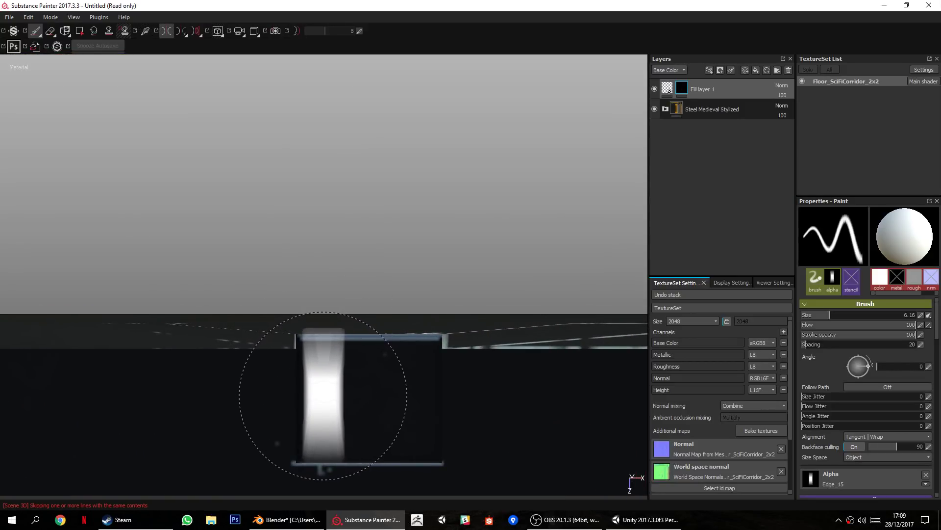
{"action": "right_click_drag", "start_coordinate": [321, 399], "coordinate": [317, 399], "text": "ctrl"}
{"action": "left_click", "coordinate": [322, 399]}
{"action": "left_click", "coordinate": [430, 399]}
Examine the floor panel's stamped grooves and overall surface from several perspective angles.
{"action": "right_click_drag", "start_coordinate": [430, 400], "coordinate": [439, 170], "text": "alt"}
{"action": "middle_click_drag", "start_coordinate": [428, 399], "coordinate": [402, 222], "text": "alt"}
{"action": "mouse_move", "coordinate": [392, 216]}
{"action": "left_mouse_down", "text": "alt"}
{"action": "mouse_move", "coordinate": [431, 148]}
{"action": "mouse_move", "coordinate": [372, 256]}
{"action": "mouse_move", "coordinate": [343, 280]}
{"action": "left_mouse_up", "text": "alt"}
{"action": "right_click_drag", "start_coordinate": [406, 300], "coordinate": [374, 264], "text": "alt"}
{"action": "middle_click_drag", "start_coordinate": [436, 356], "coordinate": [374, 294], "text": "alt"}
{"action": "left_click_drag", "start_coordinate": [374, 294], "coordinate": [336, 316], "text": "alt"}
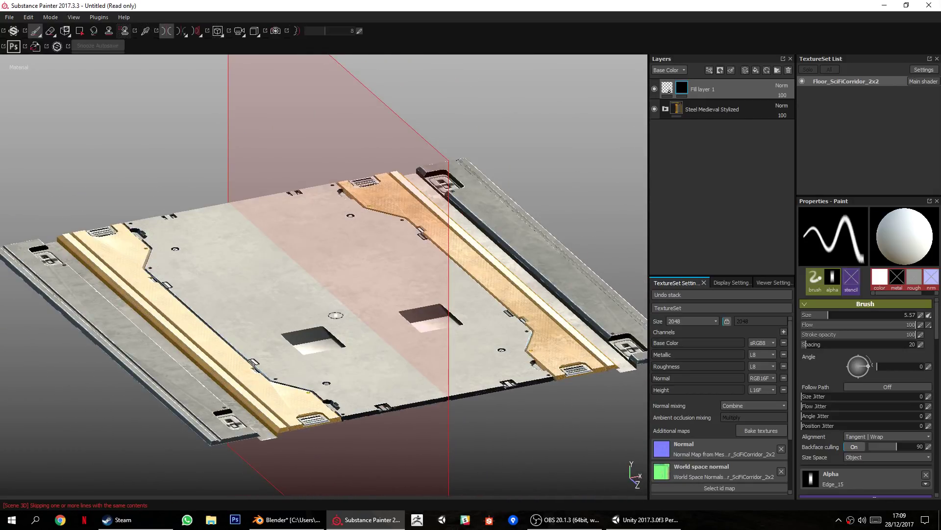
{"action": "right_click_drag", "start_coordinate": [335, 412], "coordinate": [320, 296], "text": "alt"}
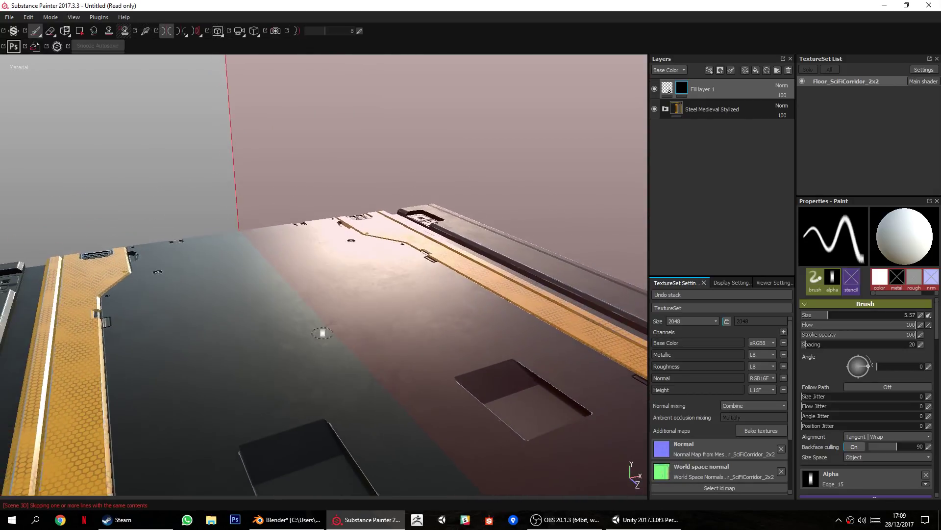
{"action": "left_click_drag", "start_coordinate": [319, 296], "coordinate": [353, 245], "text": "alt"}
{"action": "right_click_drag", "start_coordinate": [353, 246], "coordinate": [342, 298], "text": "alt"}
{"action": "left_click_drag", "start_coordinate": [342, 298], "coordinate": [325, 336], "text": "alt"}
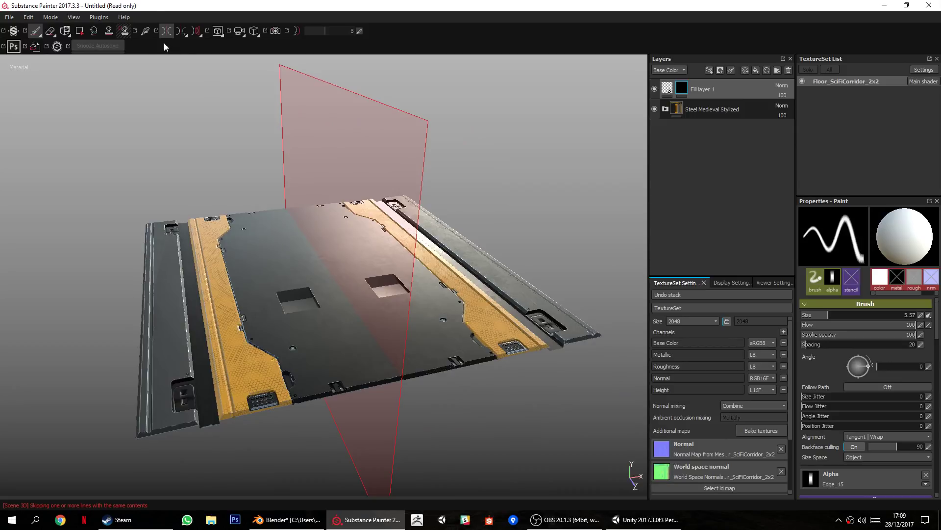
Turn off symmetry painting and check the high definition mesh set in the texture baking settings.
{"action": "left_click", "coordinate": [169, 30]}
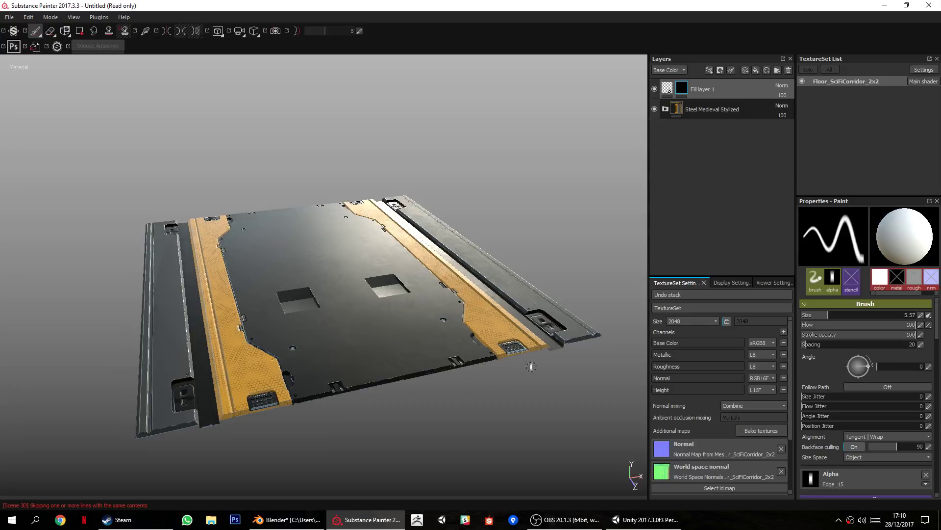
{"action": "left_click", "coordinate": [762, 430]}
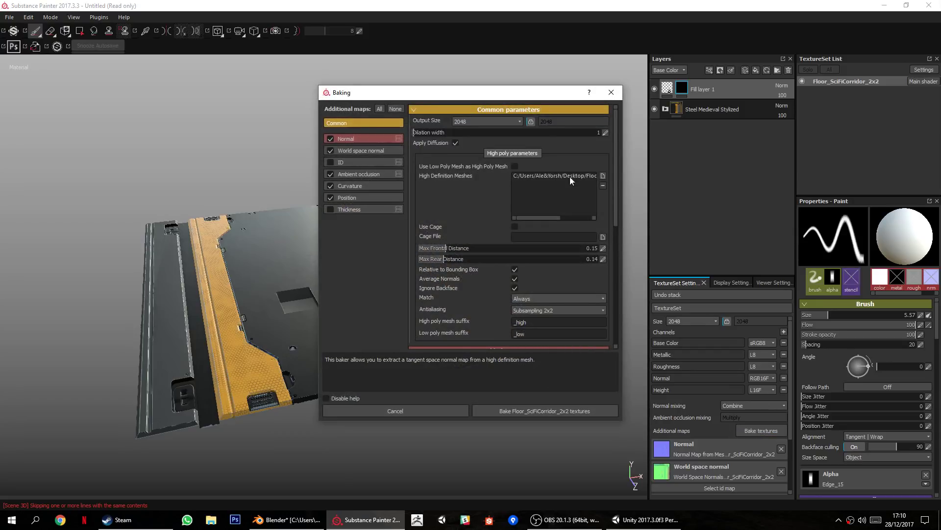
{"action": "left_click", "coordinate": [611, 93]}
Export the Floor_SciFiCorridor_2x2 textures as 8-bit PNG files using Document channels + Normal + AO (No Alpha), and open the export folder.
{"action": "left_click", "coordinate": [9, 16]}
{"action": "left_click", "coordinate": [37, 167]}
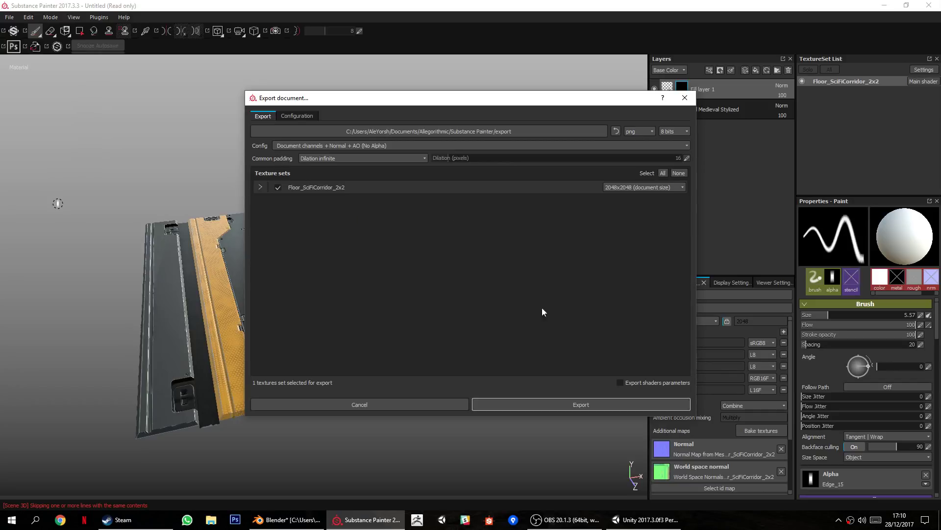
{"action": "left_click", "coordinate": [547, 404]}
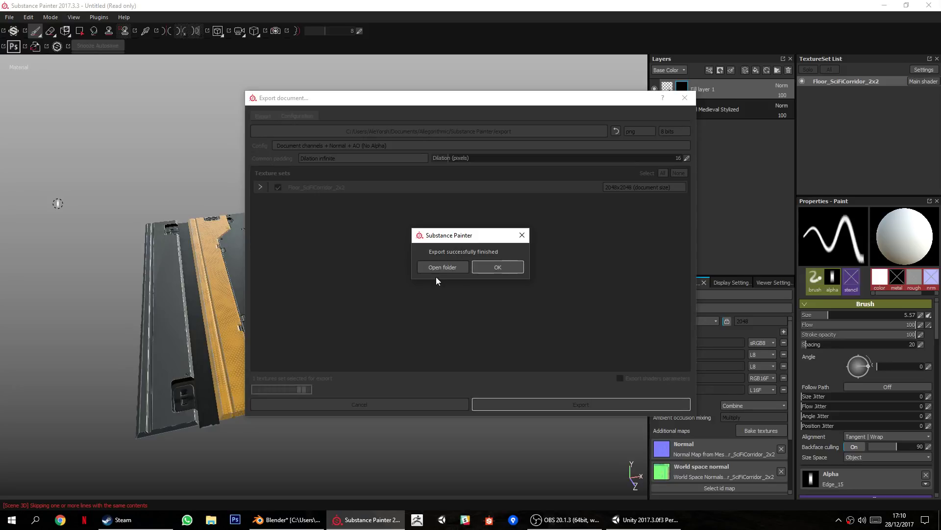
{"action": "left_click", "coordinate": [440, 271]}
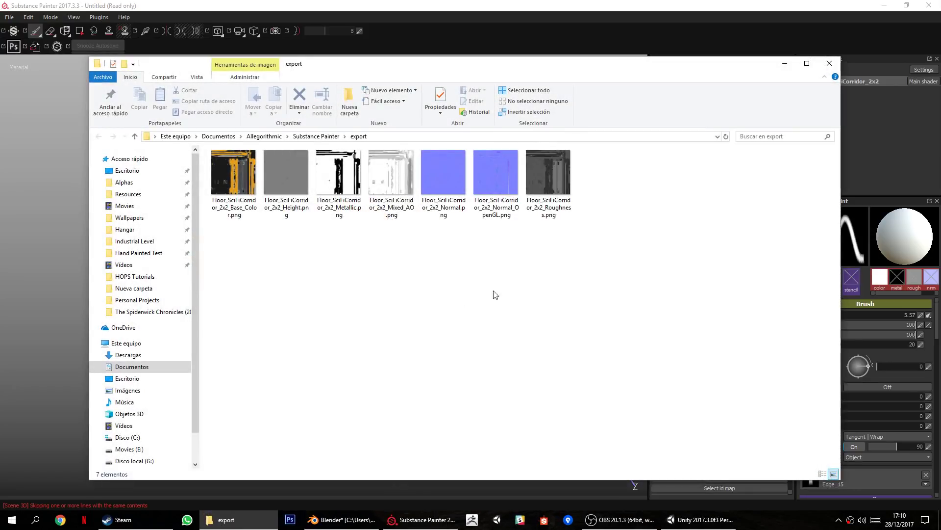
Import the exported Floor_SciFiCorridor_2x2_Normal_OpenGL.png into the project 'Untitled' as a texture resource.
{"action": "left_click", "coordinate": [495, 171]}
{"action": "left_click_drag", "start_coordinate": [496, 171], "coordinate": [711, 340]}
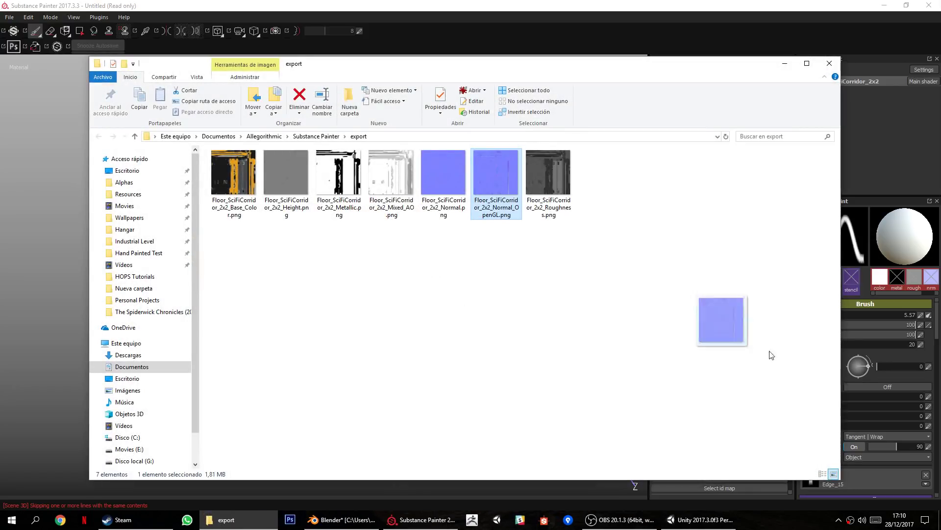
{"action": "left_click", "coordinate": [760, 9]}
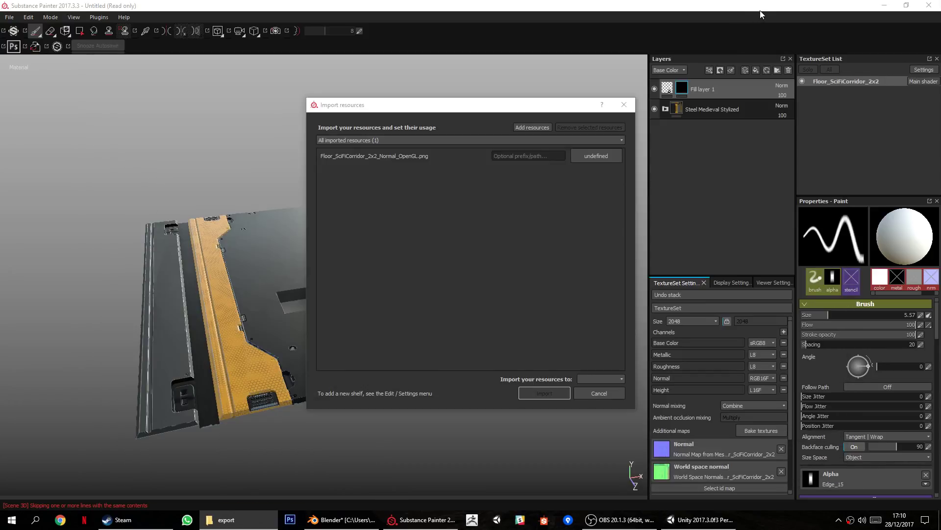
{"action": "left_click", "coordinate": [597, 156]}
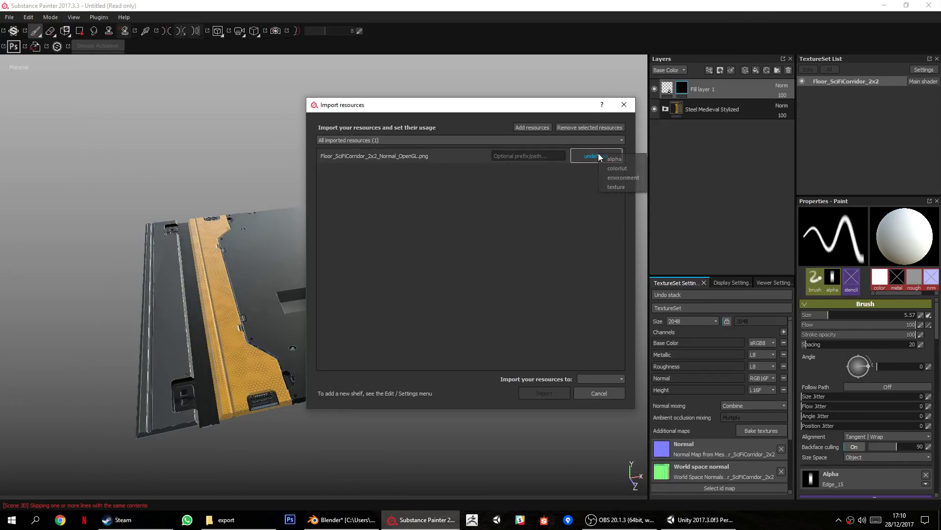
{"action": "left_click", "coordinate": [617, 185]}
{"action": "left_click", "coordinate": [614, 377]}
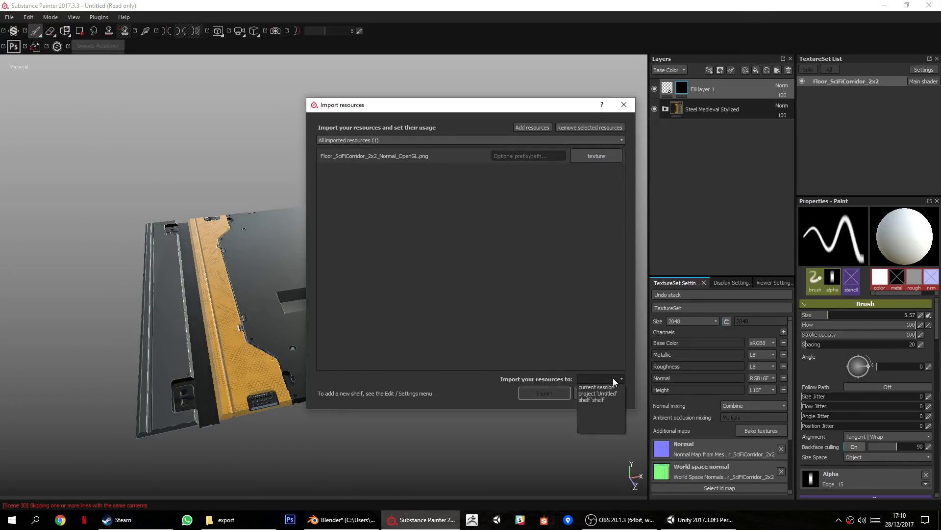
{"action": "left_click", "coordinate": [612, 395]}
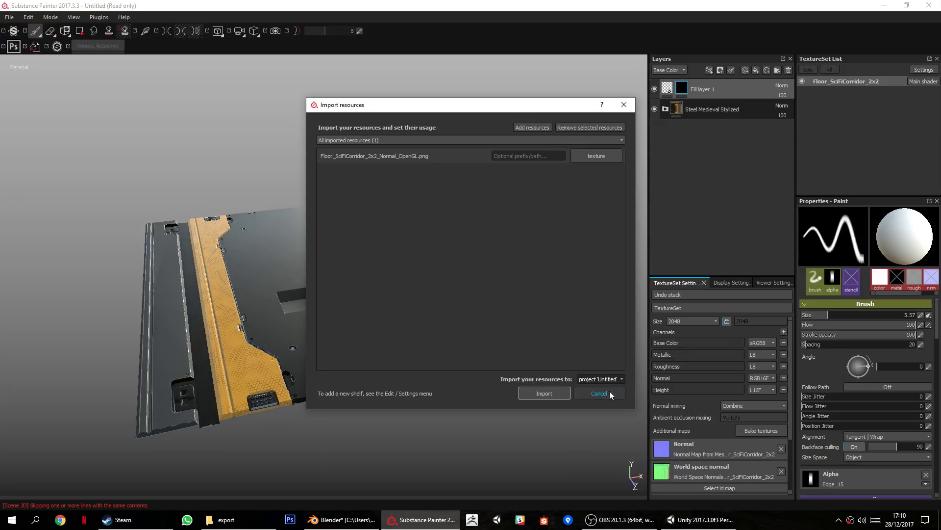
{"action": "left_click", "coordinate": [544, 394]}
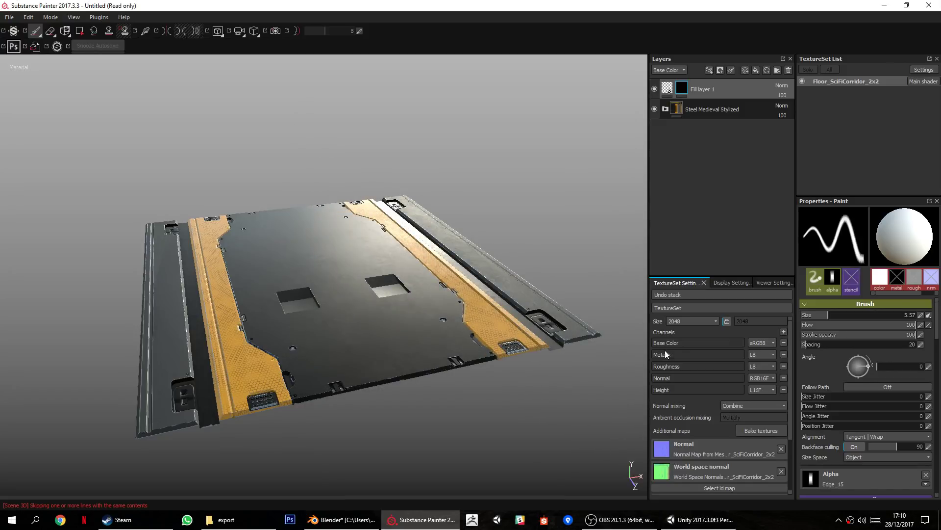
Replace the texture set's additional Normal map with Floor_SciFiCorridor_2x2_Normal_OpenGL.
{"action": "scroll", "coordinate": [736, 395], "scroll_direction": "down", "scroll_amount": 2}
{"action": "scroll", "coordinate": [696, 367], "scroll_direction": "up", "scroll_amount": 2}
{"action": "scroll", "coordinate": [696, 367], "scroll_direction": "down", "scroll_amount": 2}
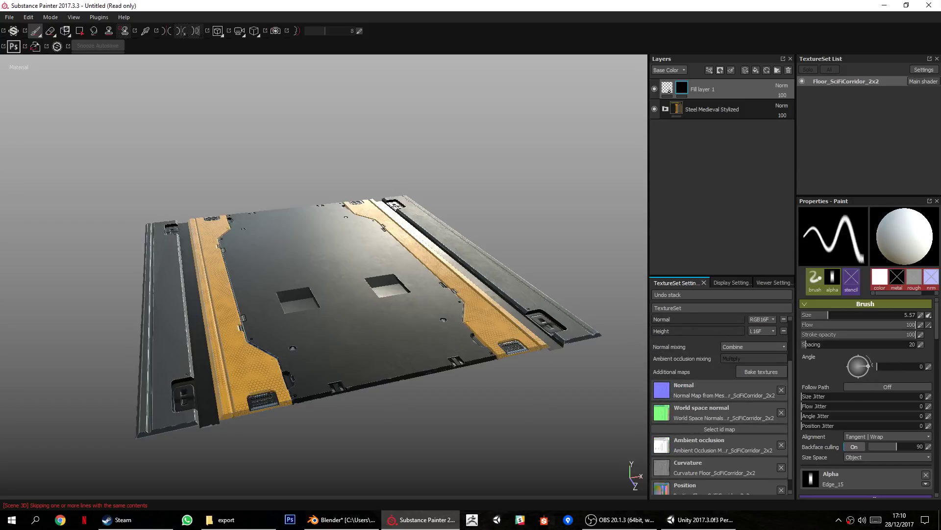
{"action": "mouse_move", "coordinate": [661, 390]}
{"action": "left_mouse_down"}
{"action": "mouse_move", "coordinate": [715, 394]}
{"action": "mouse_move", "coordinate": [702, 389]}
{"action": "left_mouse_up"}
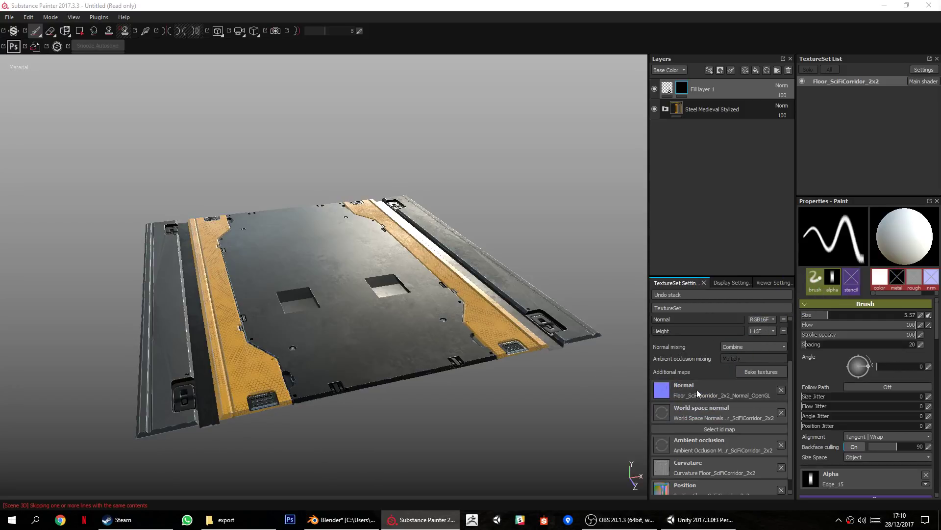
Hide Fill layer 1 and inspect the floor panel's details with only the new normal map providing them.
{"action": "right_click_drag", "start_coordinate": [382, 237], "coordinate": [288, 362], "text": "alt"}
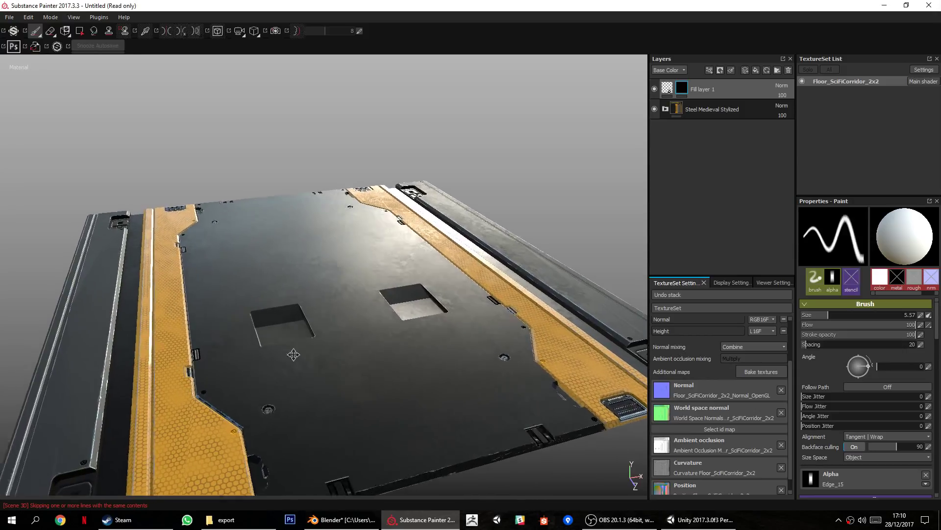
{"action": "middle_click_drag", "start_coordinate": [287, 361], "coordinate": [424, 211], "text": "alt"}
{"action": "left_click_drag", "start_coordinate": [424, 212], "coordinate": [366, 343], "text": "alt"}
{"action": "right_click_drag", "start_coordinate": [365, 343], "coordinate": [392, 245], "text": "alt"}
{"action": "mouse_move", "coordinate": [393, 246]}
{"action": "left_mouse_down", "text": "alt"}
{"action": "mouse_move", "coordinate": [388, 259]}
{"action": "mouse_move", "coordinate": [408, 253]}
{"action": "left_mouse_up", "text": "alt"}
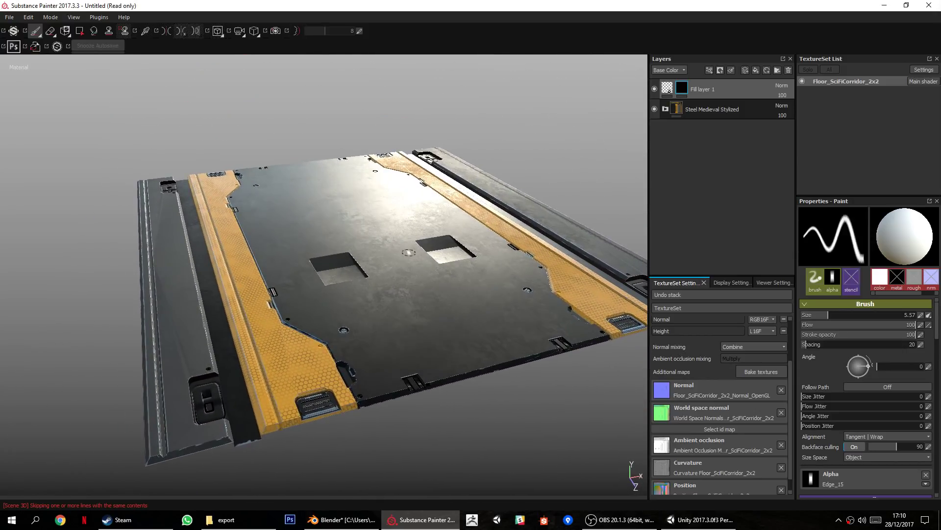
{"action": "left_click", "coordinate": [655, 89]}
{"action": "right_click_drag", "start_coordinate": [312, 349], "coordinate": [342, 342], "text": "alt"}
{"action": "left_click_drag", "start_coordinate": [393, 233], "coordinate": [390, 267], "text": "alt"}
{"action": "middle_click_drag", "start_coordinate": [515, 284], "coordinate": [407, 314], "text": "alt"}
{"action": "left_click_drag", "start_coordinate": [421, 338], "coordinate": [443, 301], "text": "alt"}
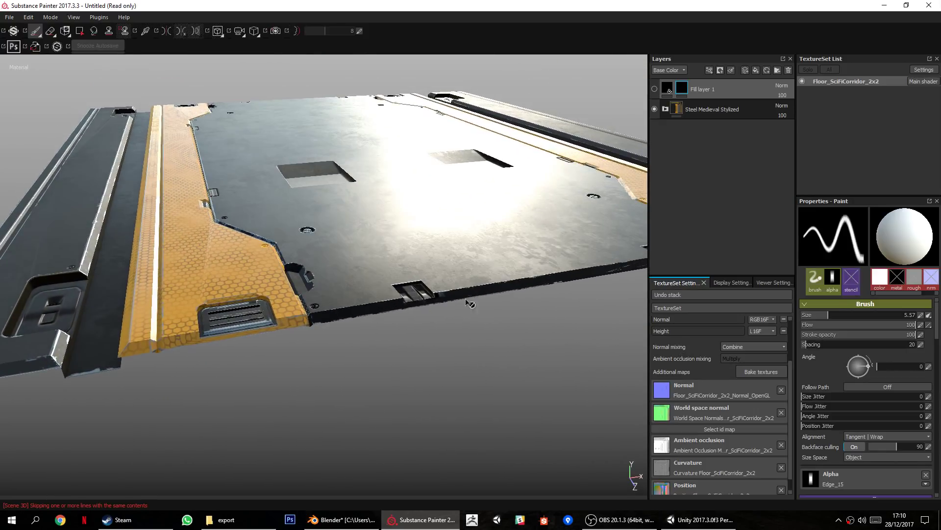
{"action": "left_click_drag", "start_coordinate": [296, 297], "coordinate": [360, 298], "text": "alt"}
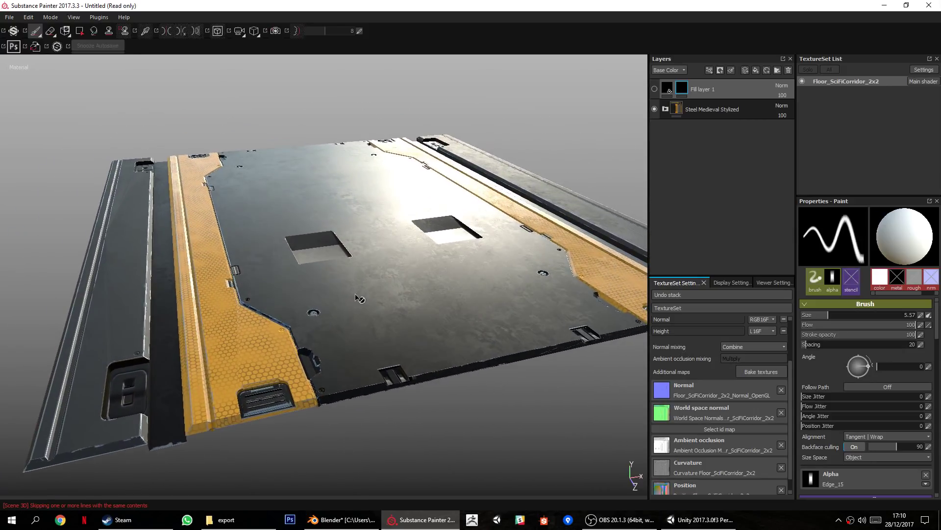
Remove the high definition mesh, exclude the Normal map from the bake, and bake the Floor_SciFiCorridor_2x2 textures.
{"action": "left_click", "coordinate": [754, 372]}
{"action": "left_click", "coordinate": [564, 177]}
{"action": "left_click", "coordinate": [603, 185]}
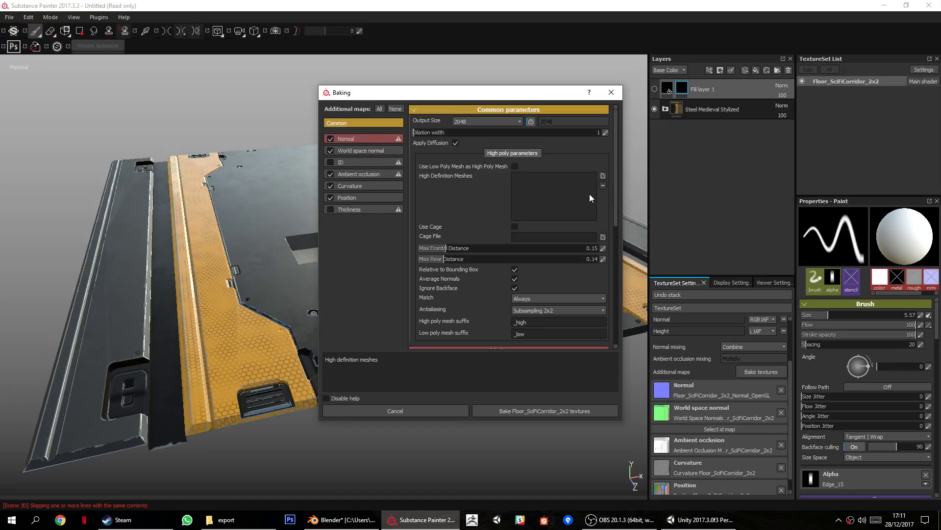
{"action": "left_click", "coordinate": [329, 139]}
{"action": "left_click", "coordinate": [513, 412]}
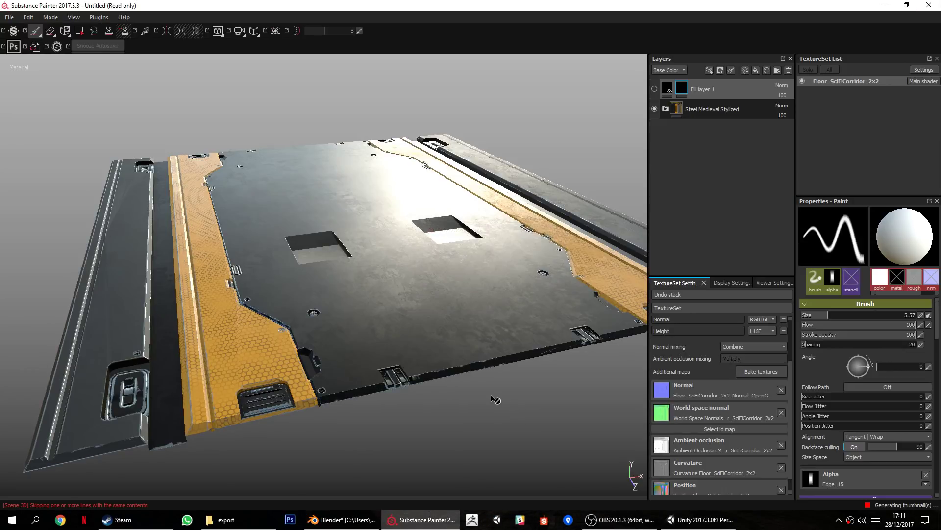
Examine the edge wear around the bolts, clips and grooves across the freshly baked floor panel.
{"action": "left_click_drag", "start_coordinate": [375, 259], "coordinate": [372, 297], "text": "alt"}
{"action": "middle_click_drag", "start_coordinate": [372, 296], "coordinate": [418, 278], "text": "alt"}
{"action": "scroll", "coordinate": [418, 277], "scroll_direction": "up", "scroll_amount": 4}
{"action": "middle_click_drag", "start_coordinate": [274, 299], "coordinate": [375, 272], "text": "alt"}
{"action": "left_click_drag", "start_coordinate": [374, 272], "coordinate": [299, 346], "text": "alt"}
{"action": "left_click_drag", "start_coordinate": [571, 378], "coordinate": [402, 392], "text": "alt"}
{"action": "middle_click_drag", "start_coordinate": [412, 402], "coordinate": [297, 331], "text": "alt"}
{"action": "left_click_drag", "start_coordinate": [300, 334], "coordinate": [387, 327], "text": "alt"}
{"action": "right_click_drag", "start_coordinate": [388, 327], "coordinate": [359, 391], "text": "alt"}
{"action": "left_click_drag", "start_coordinate": [360, 390], "coordinate": [384, 342], "text": "alt"}
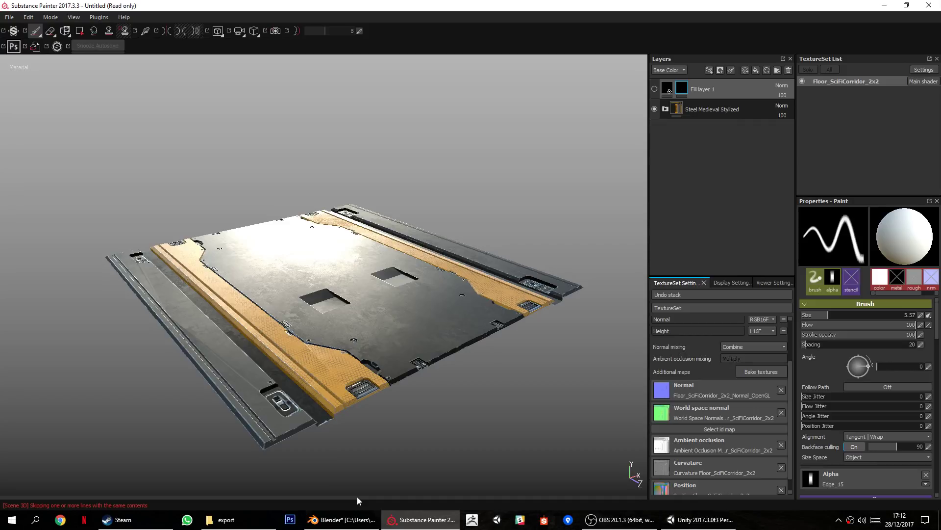
{"action": "left_click_drag", "start_coordinate": [321, 374], "coordinate": [427, 417], "text": "alt"}
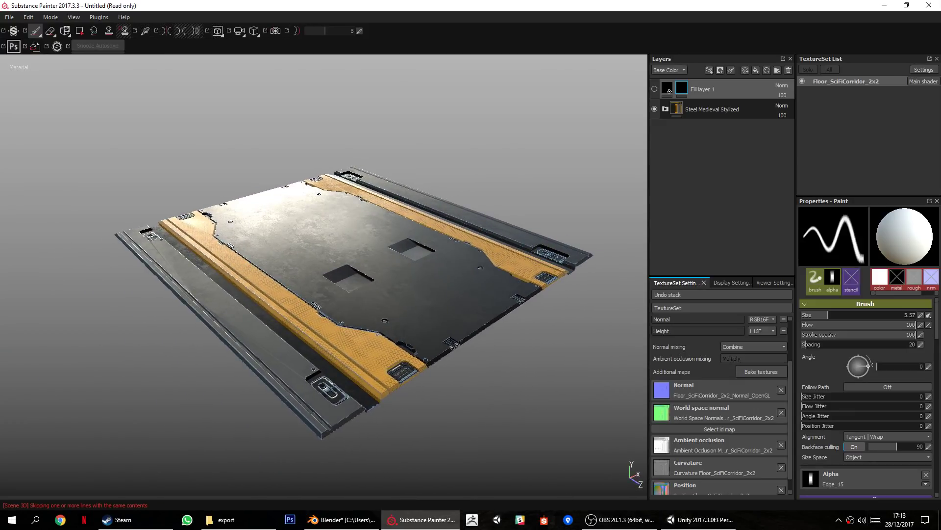